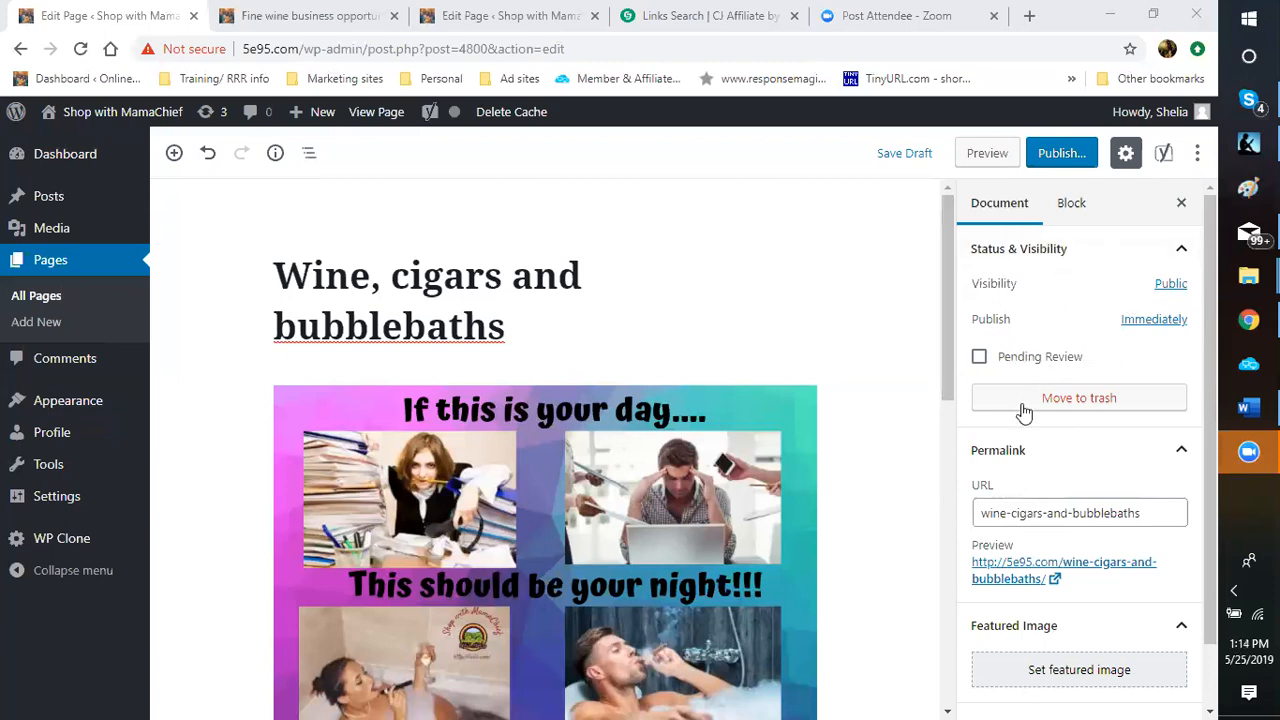
Switch to the editor for 'The Cigar - The Perfect Complement to an Elegant Lifestyle' page.
click(486, 22)
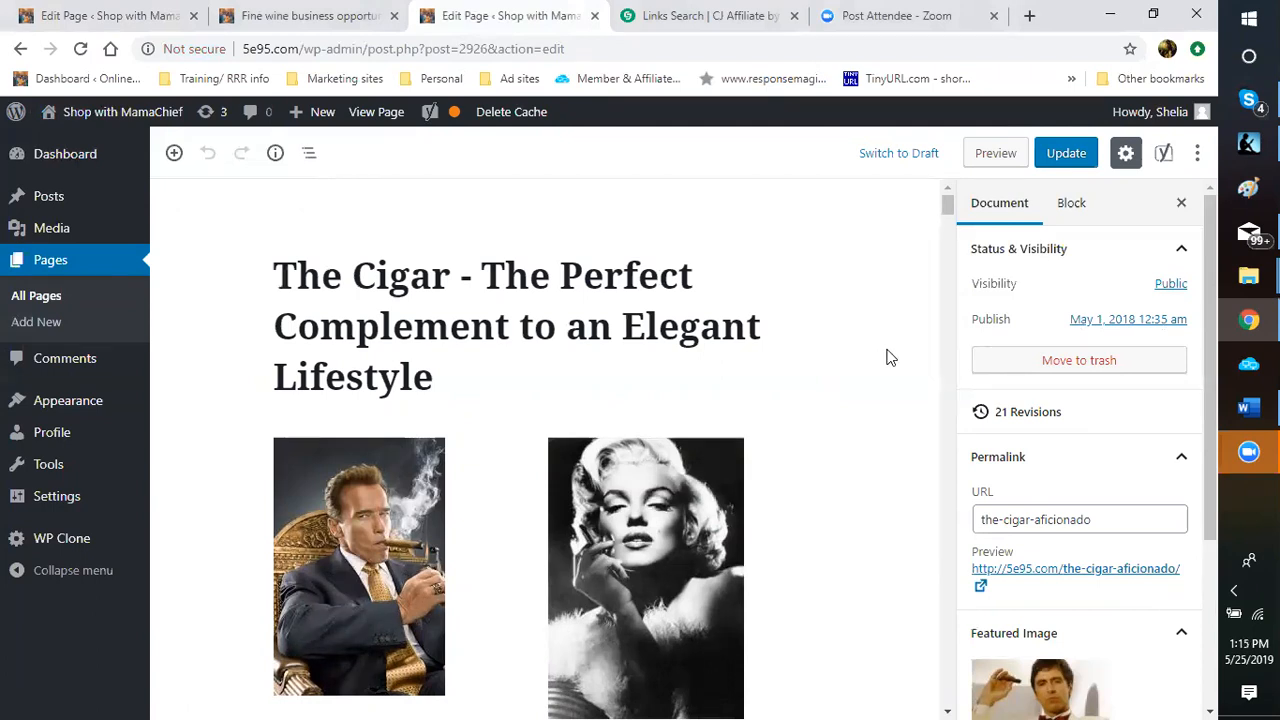
Expand Page Attributes in The Cigar page's Document sidebar to reveal template and order settings.
scroll(890, 365, down, 1)
scroll(905, 392, up, 1)
scroll(1082, 305, down, 3)
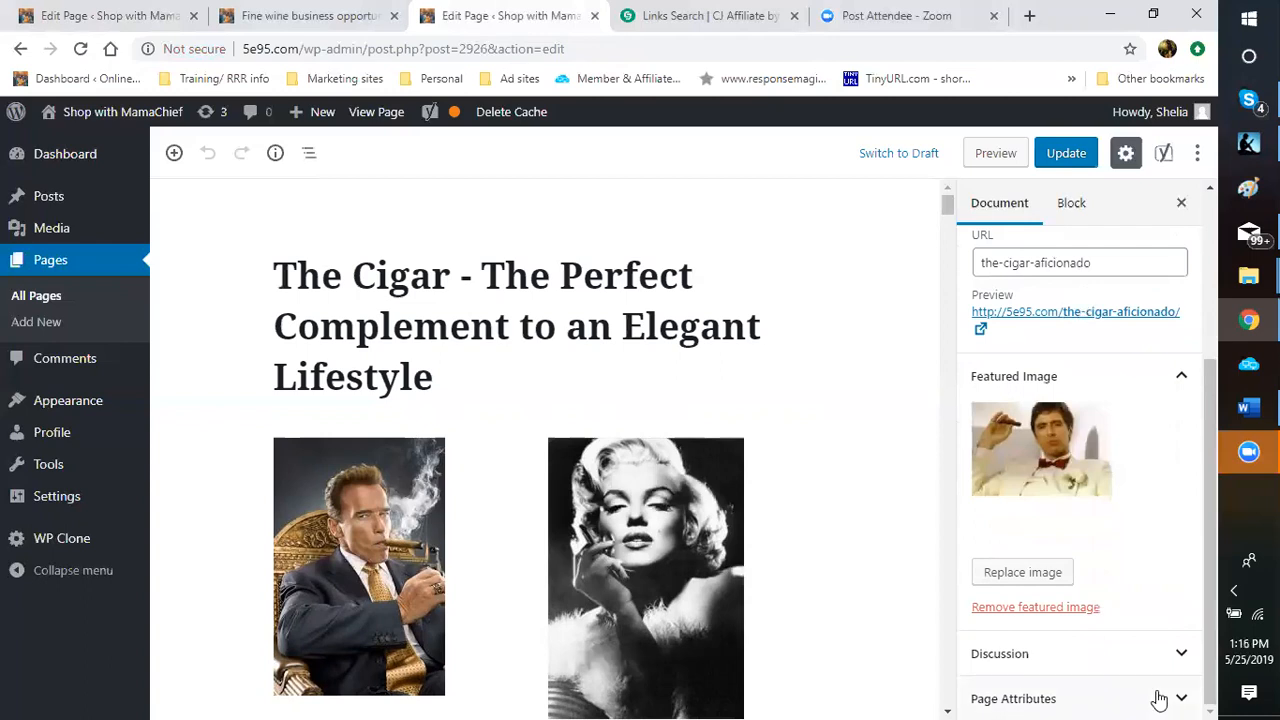
click(1176, 698)
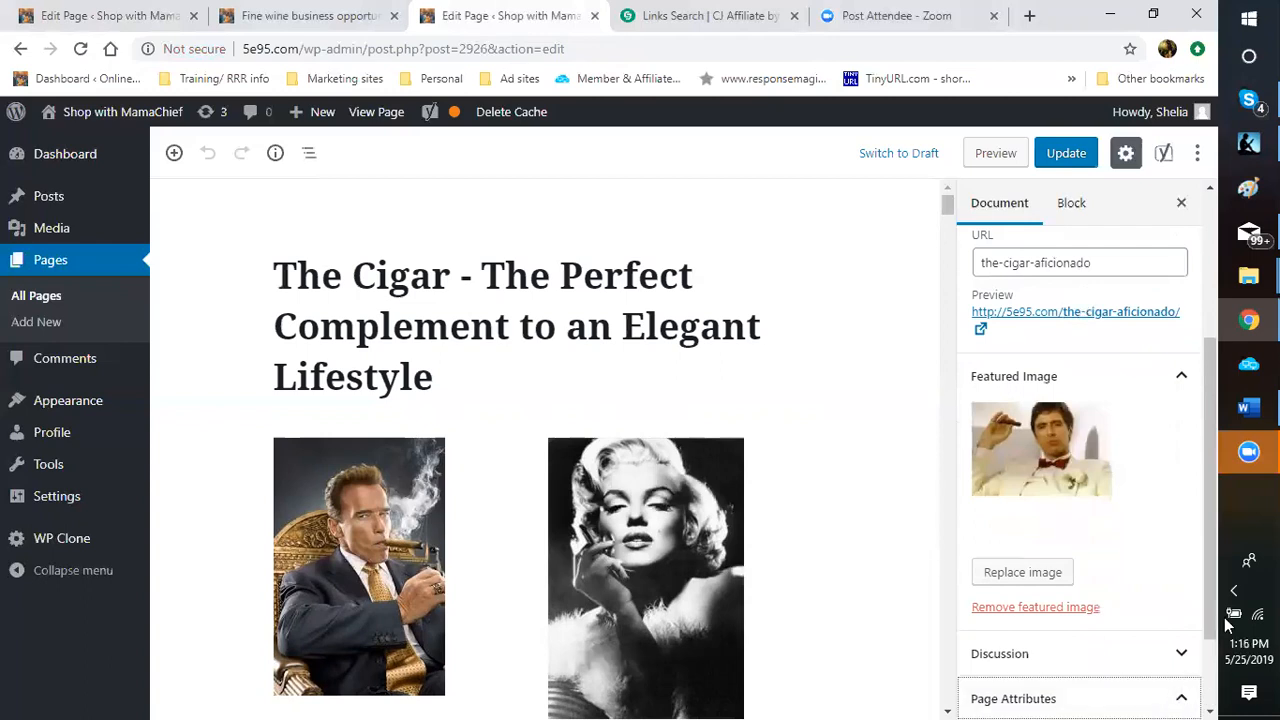
scroll(1214, 612, down, 2)
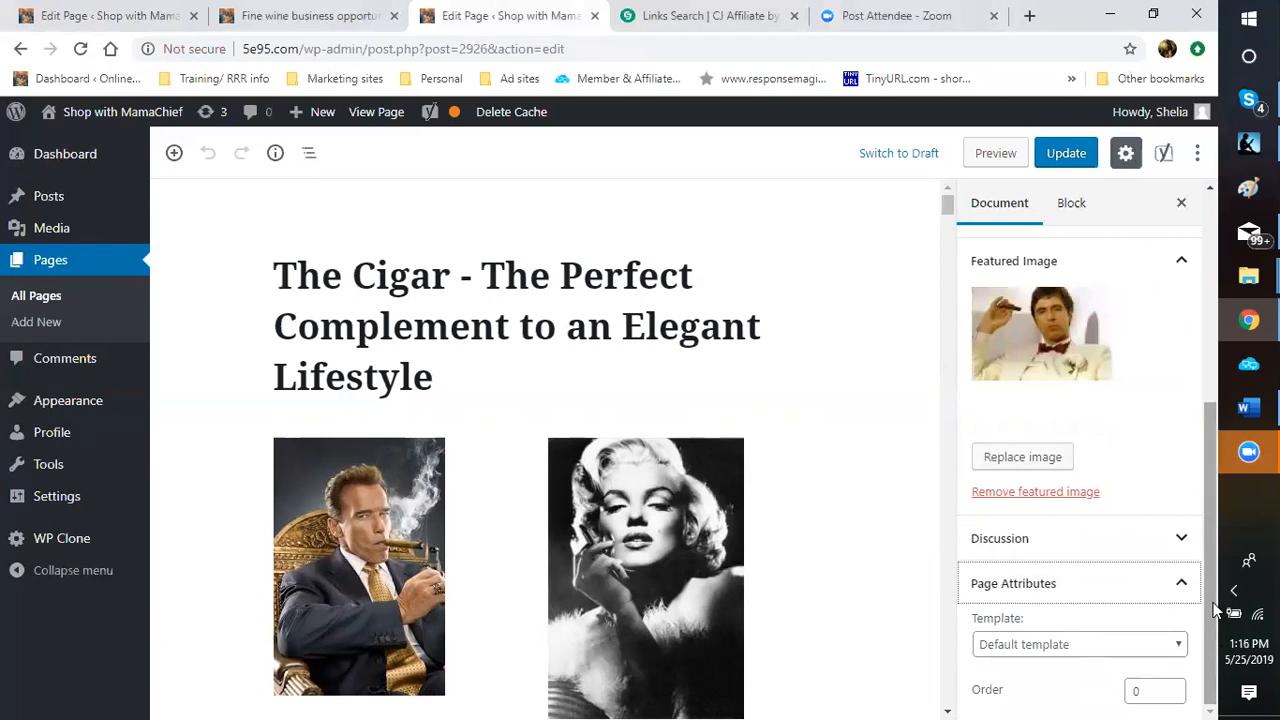
scroll(1214, 610, up, 3)
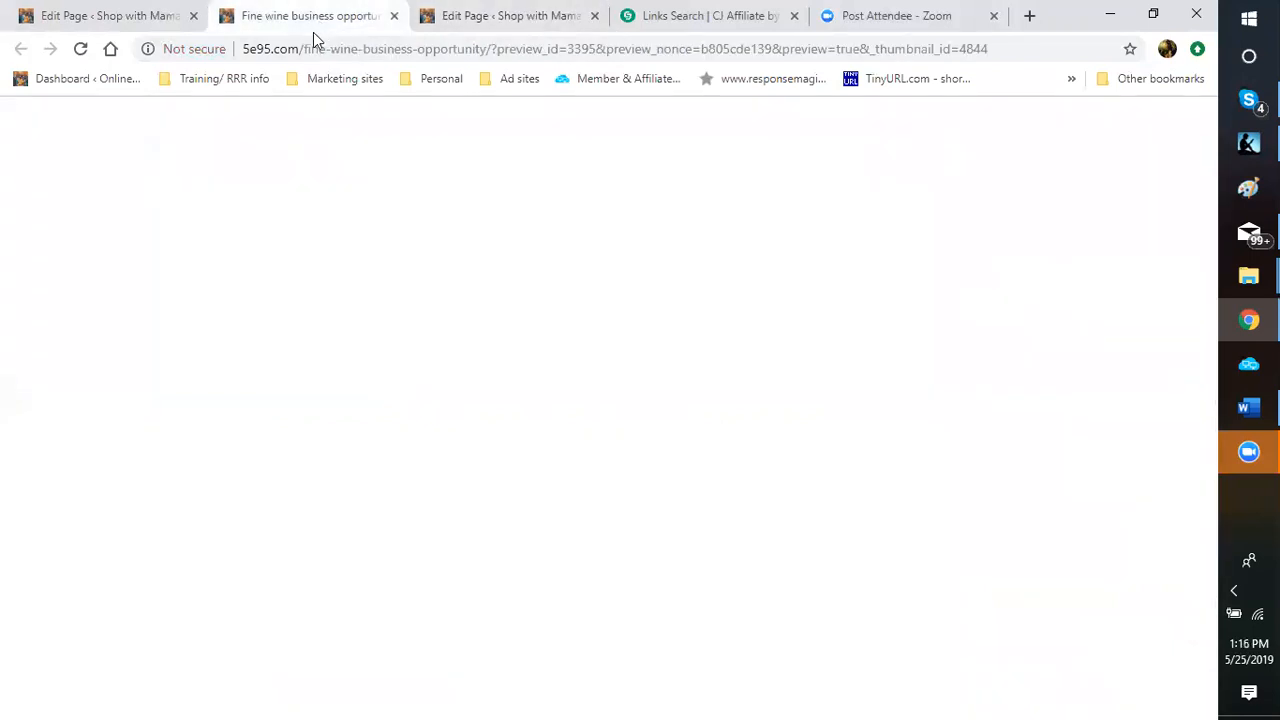
Scroll the Fine wine business opportunity preview back up toward its header.
scroll(950, 398, up, 3)
scroll(945, 385, up, 15)
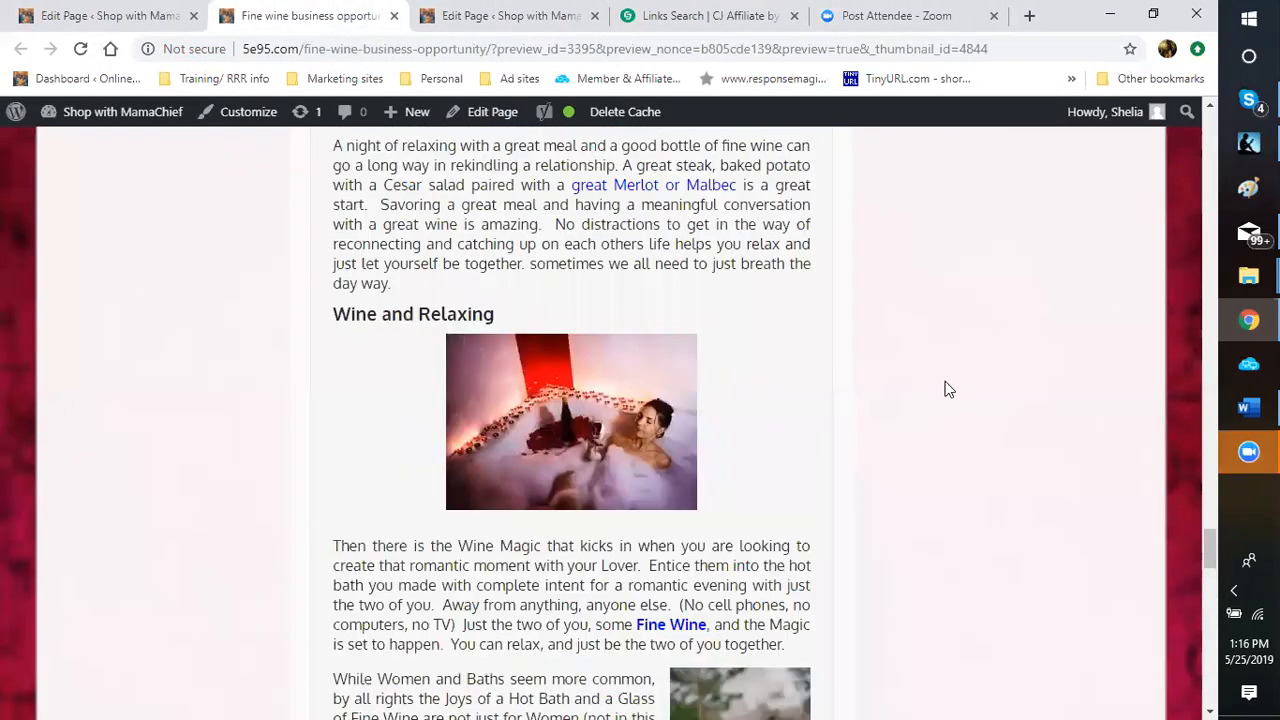
scroll(745, 395, up, 7)
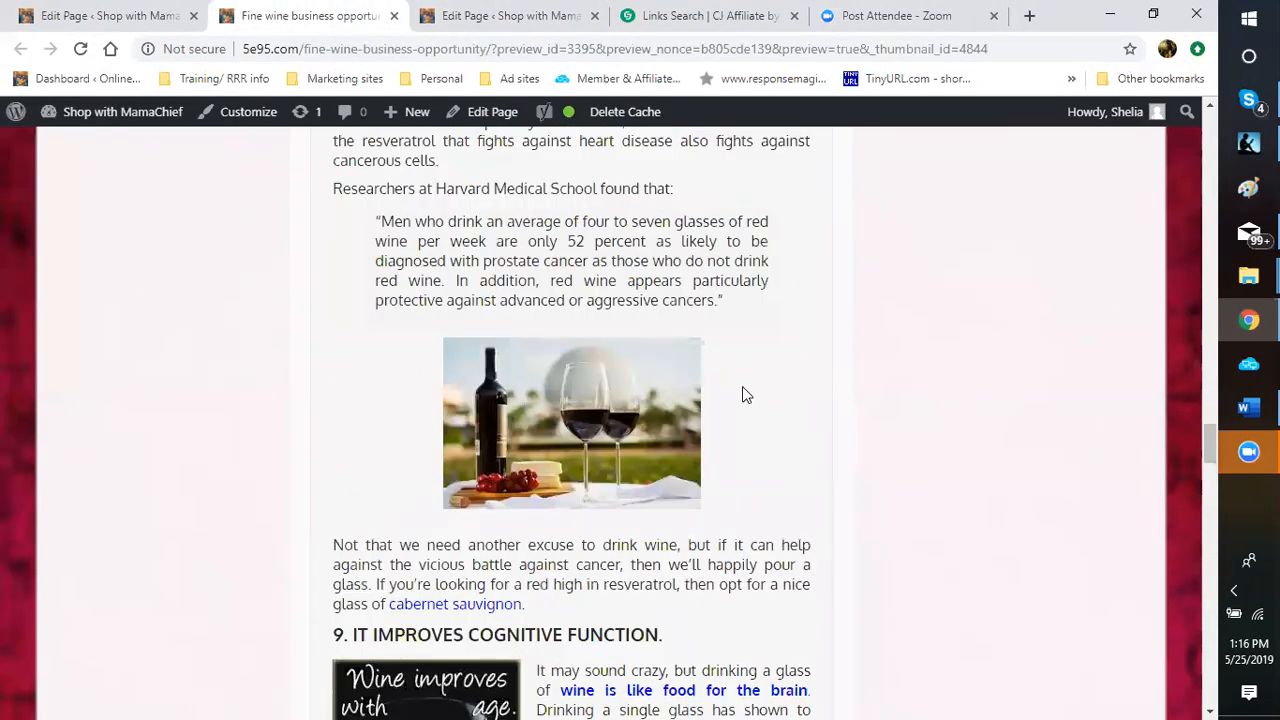
scroll(936, 427, up, 5)
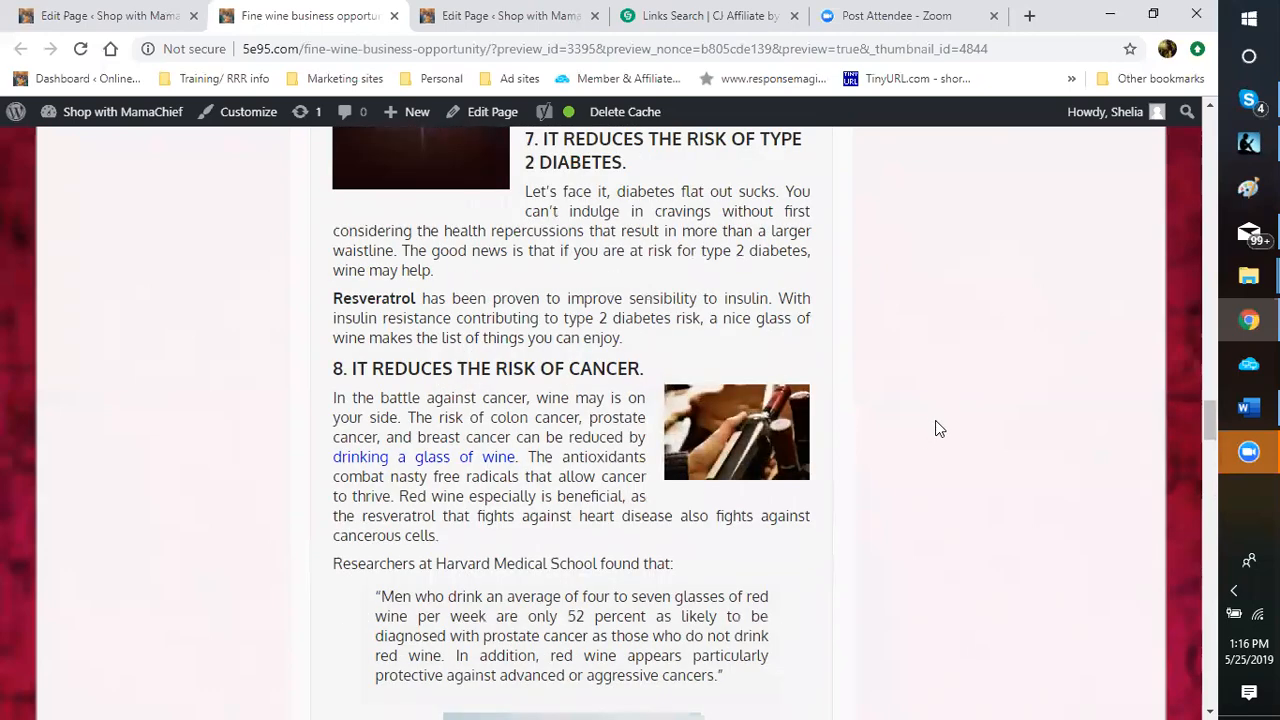
scroll(938, 428, up, 12)
scroll(935, 420, up, 4)
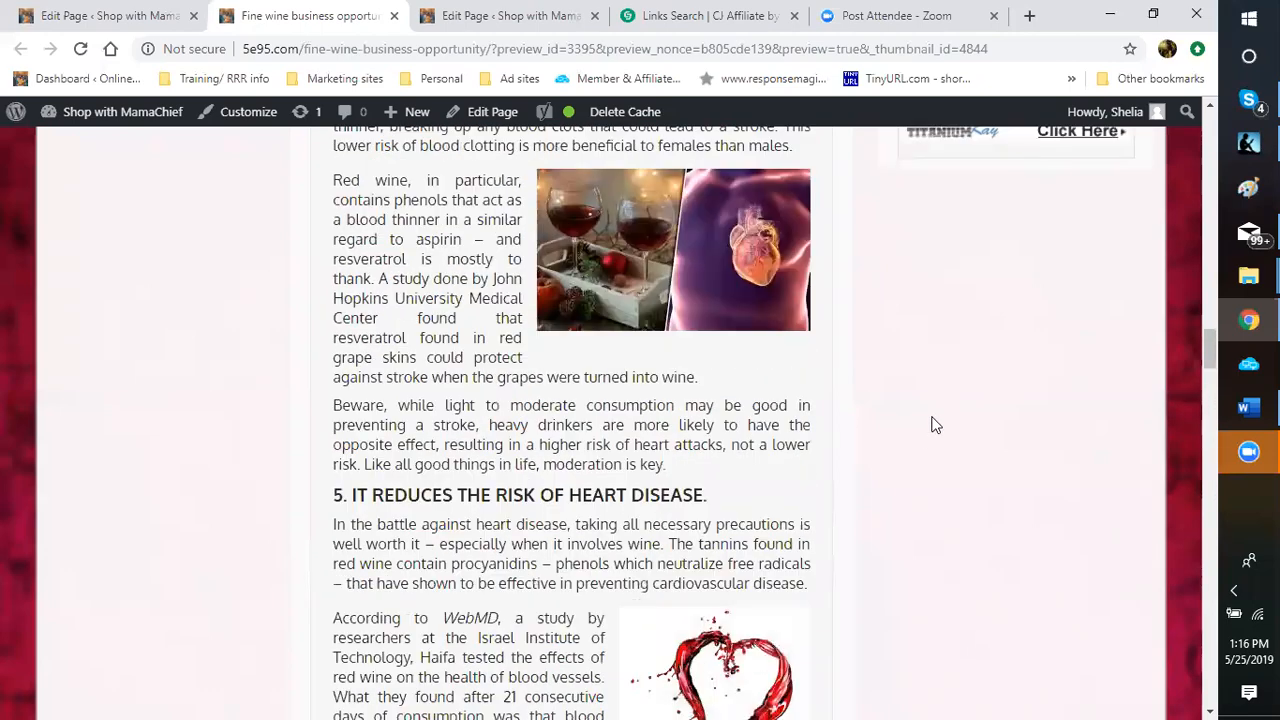
scroll(873, 425, up, 1)
scroll(873, 425, up, 6)
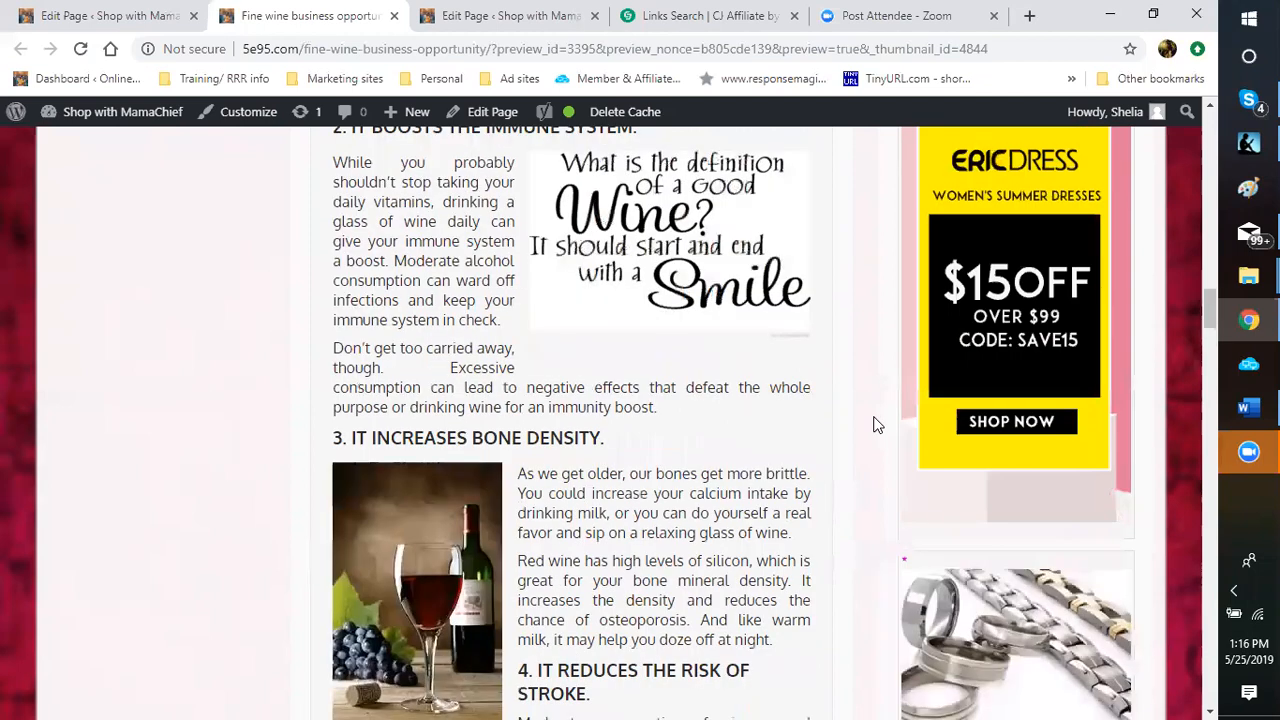
scroll(873, 425, up, 4)
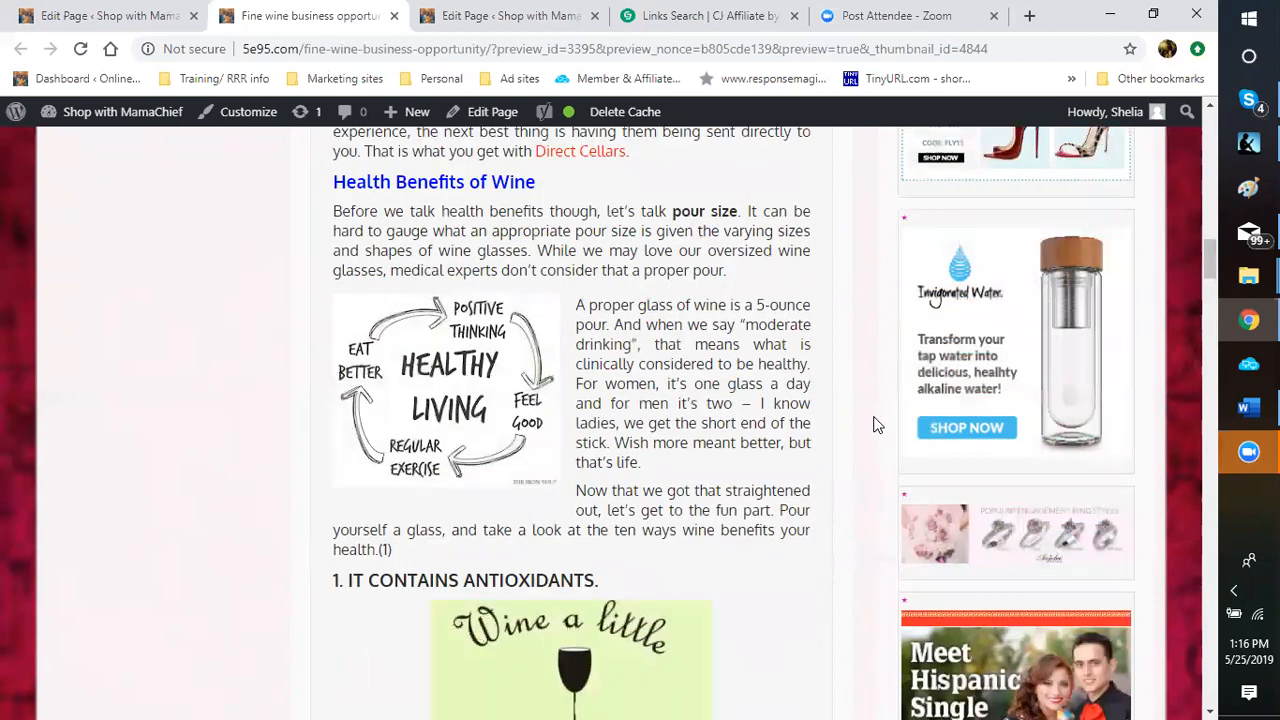
scroll(846, 417, up, 3)
scroll(846, 417, up, 4)
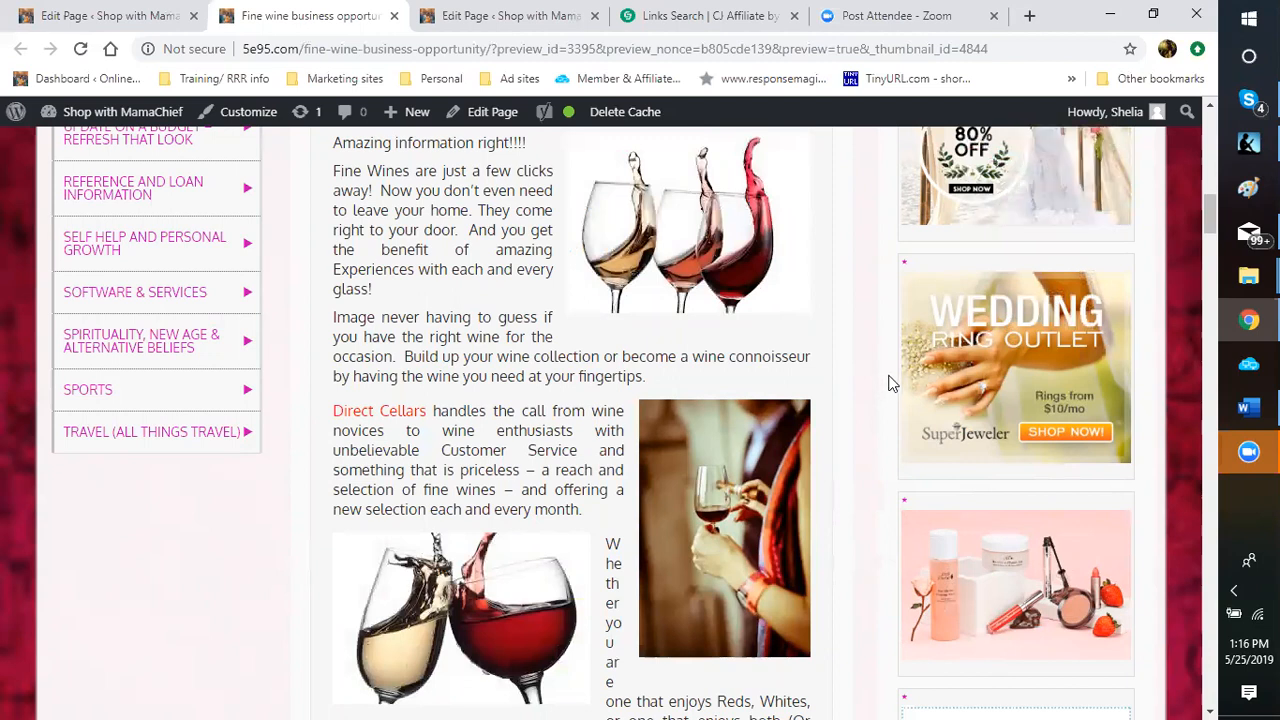
scroll(881, 377, up, 5)
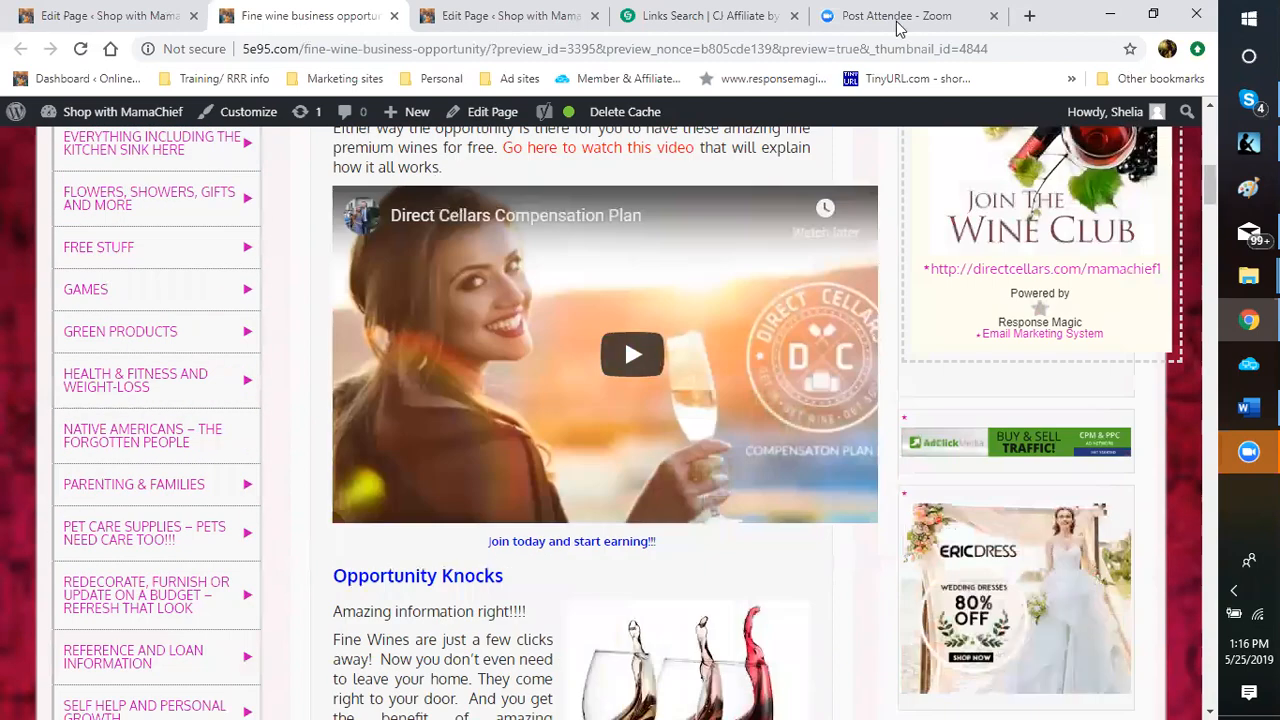
Glance at the Wine, cigars and bubblebaths draft, then go to the site's home page from the preview.
click(96, 17)
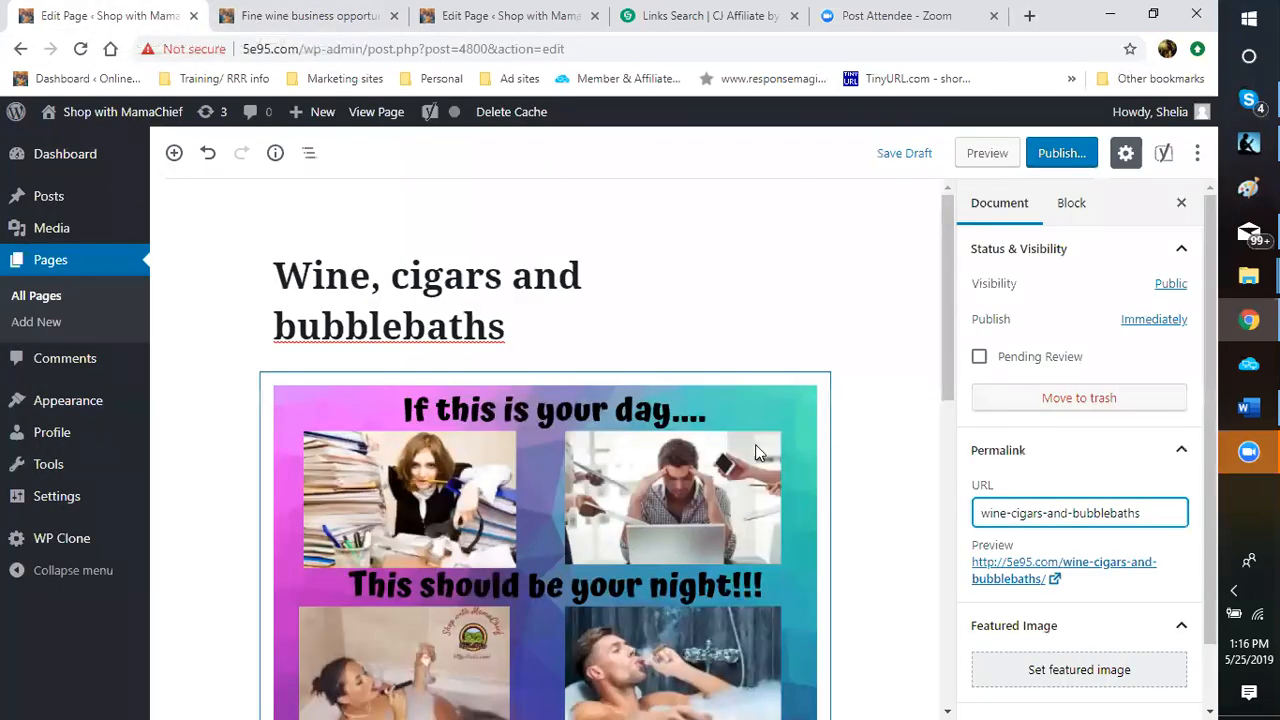
scroll(908, 361, down, 3)
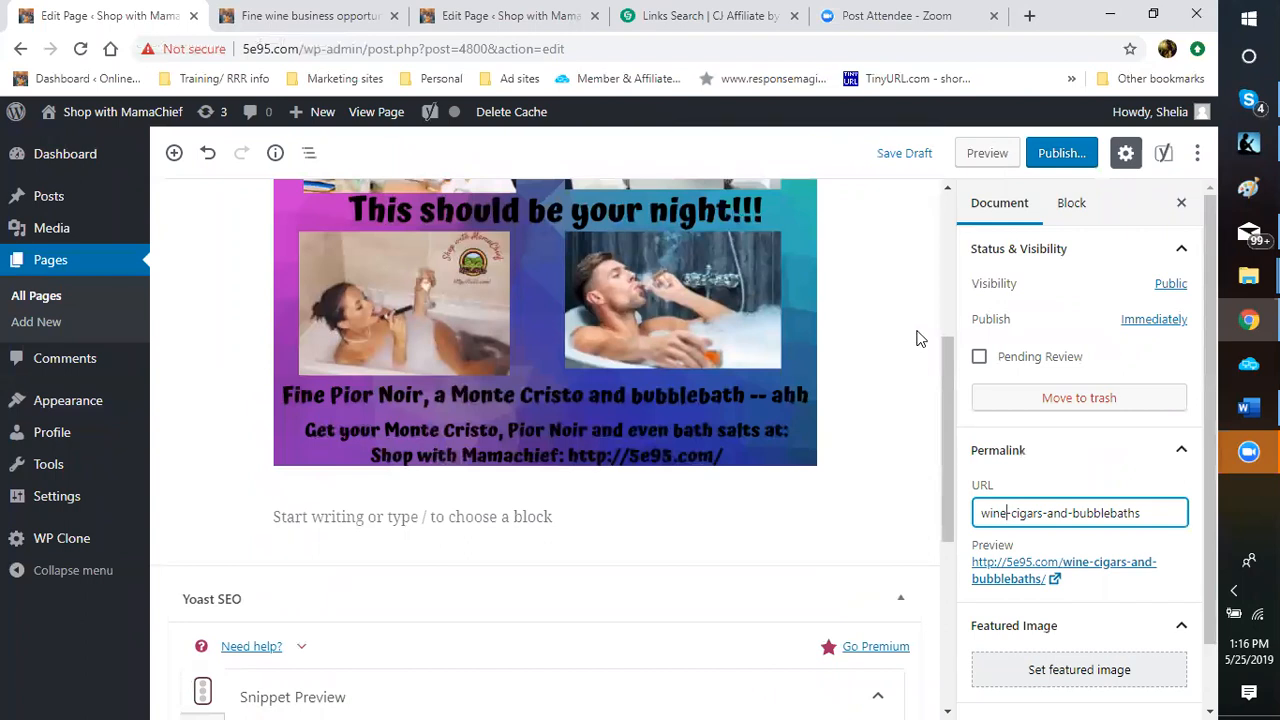
click(316, 24)
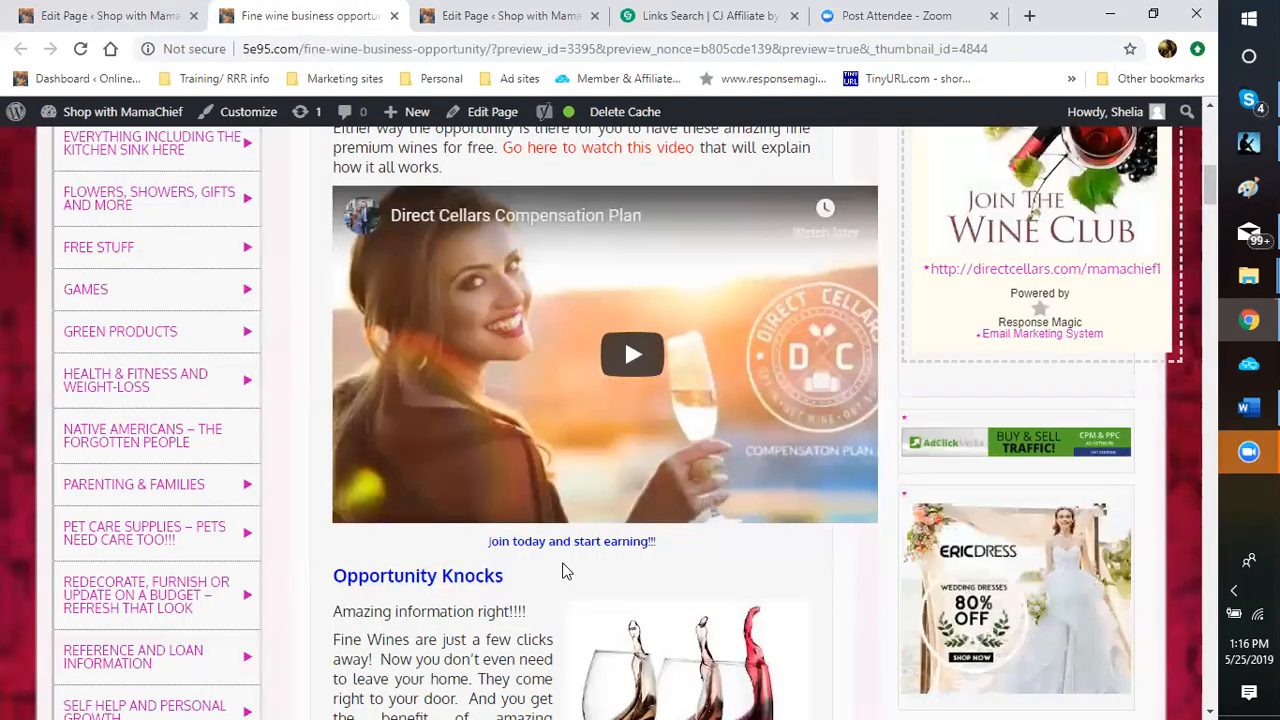
scroll(850, 450, up, 3)
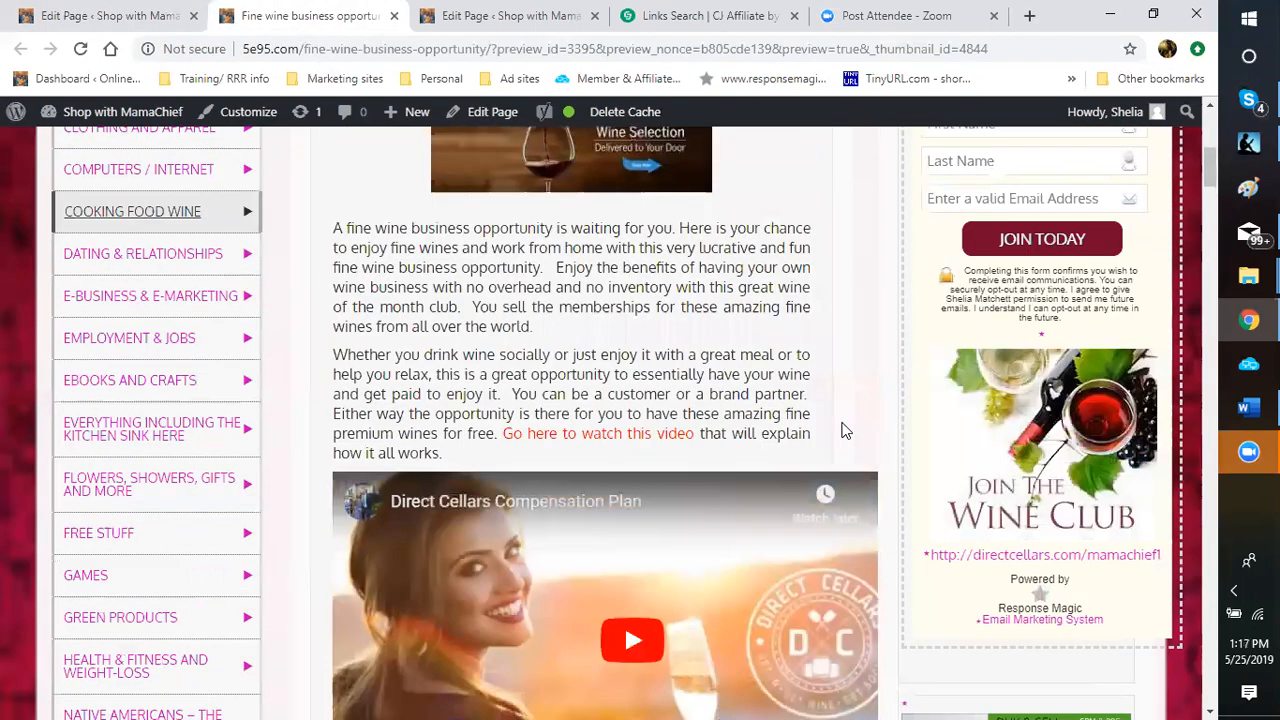
scroll(842, 431, up, 5)
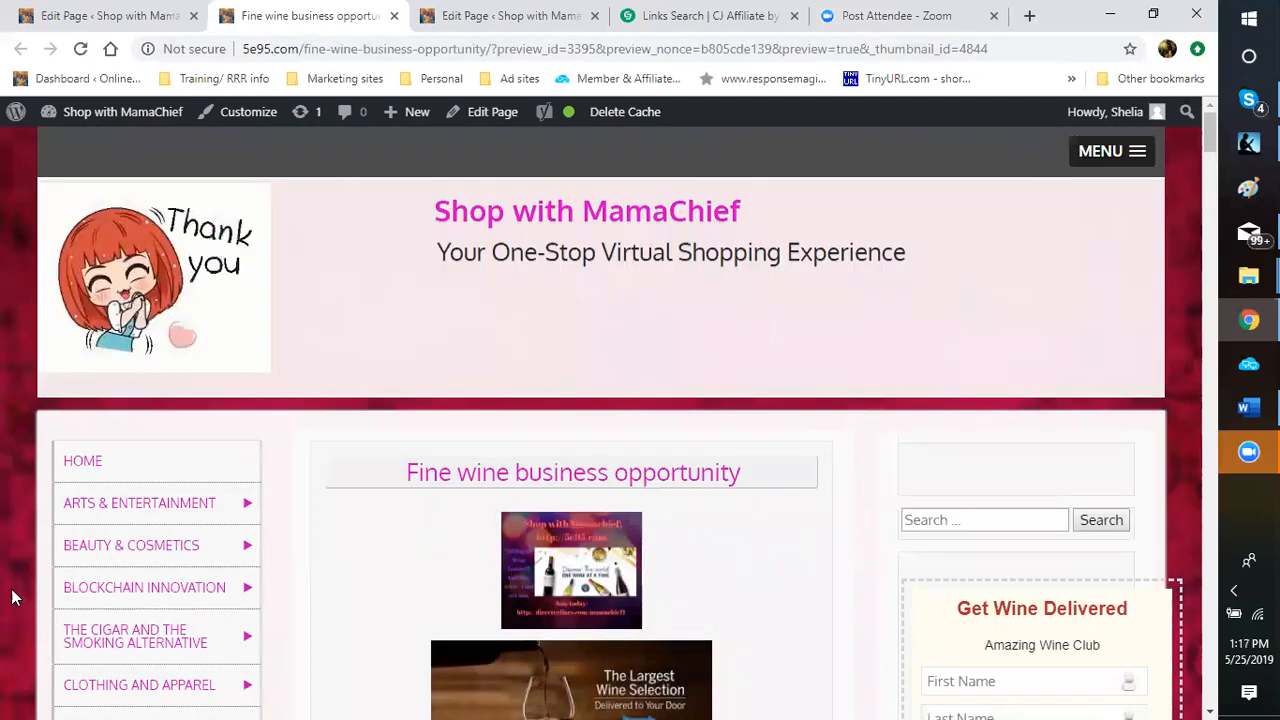
click(75, 463)
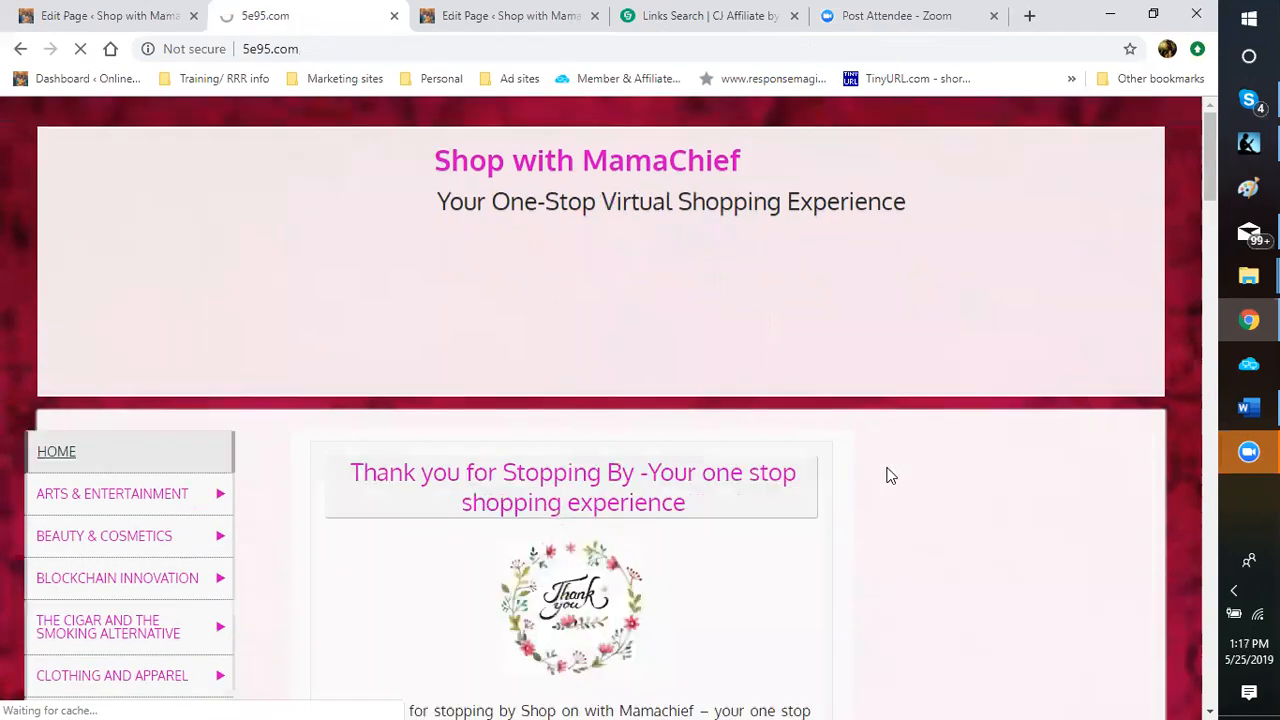
Browse the live home page's blog posts, including the Need Money Fast loan post, then return to the editor.
scroll(663, 530, down, 4)
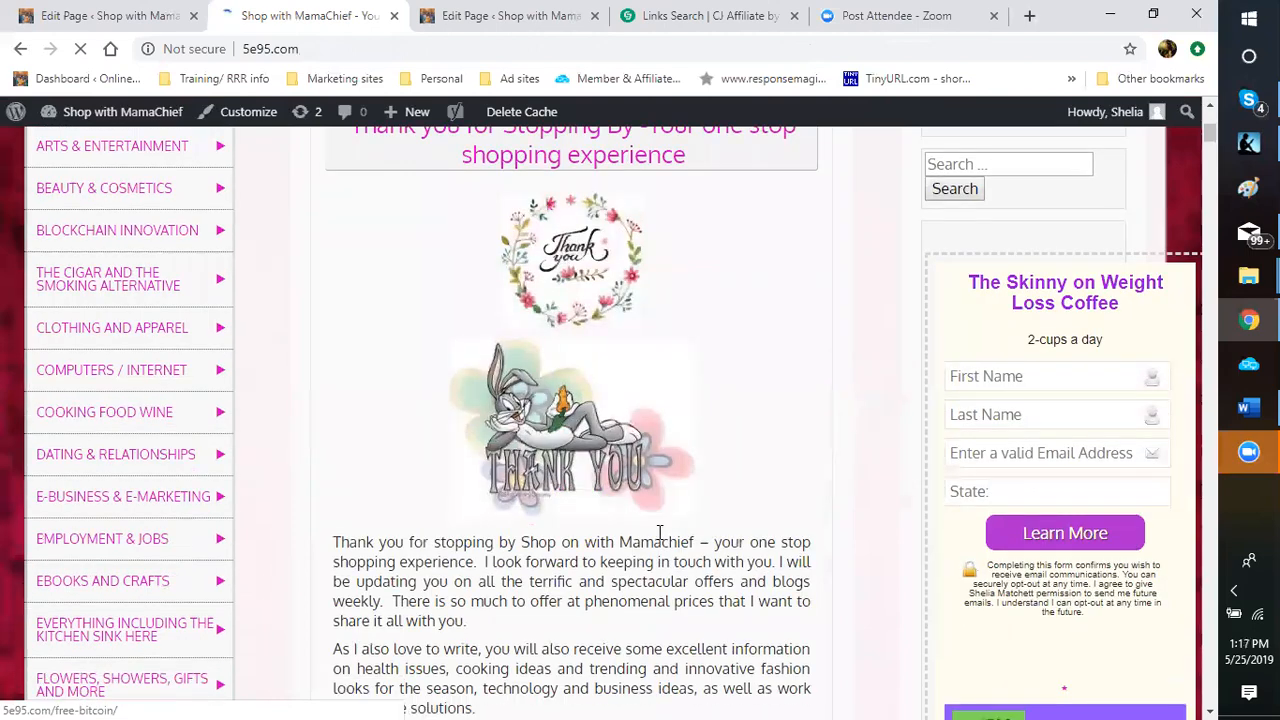
scroll(659, 532, down, 5)
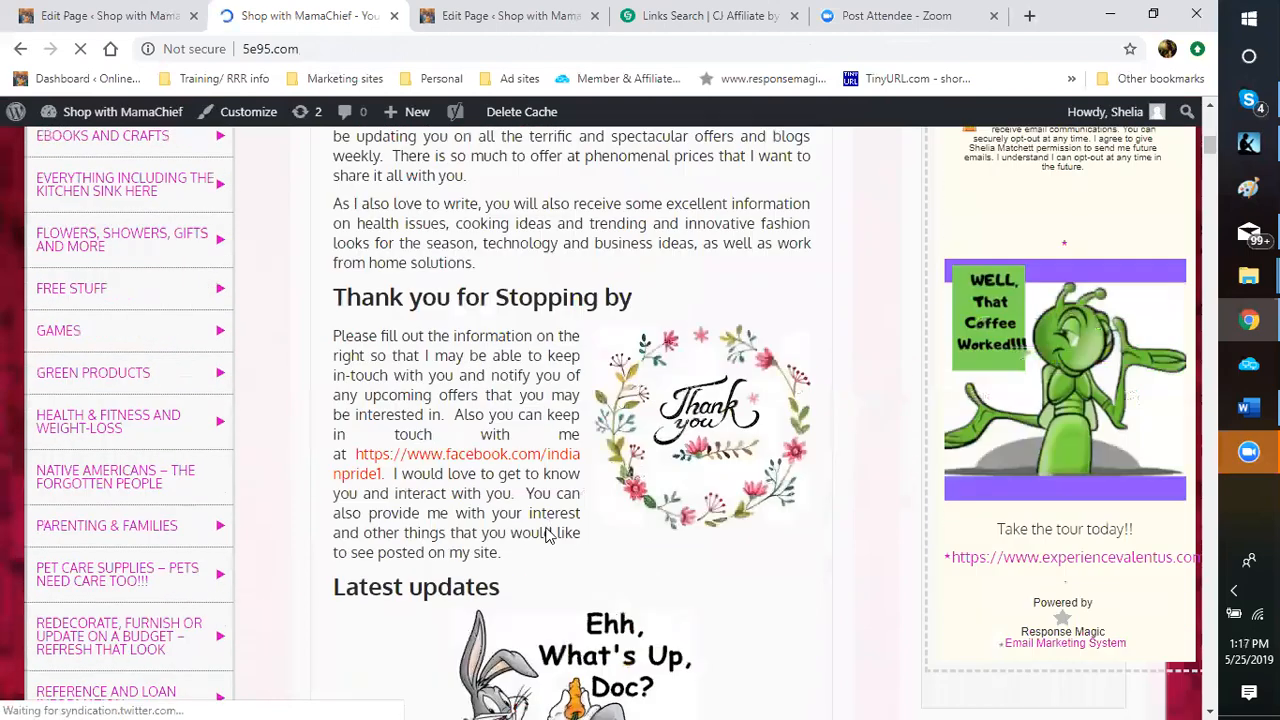
scroll(548, 536, down, 3)
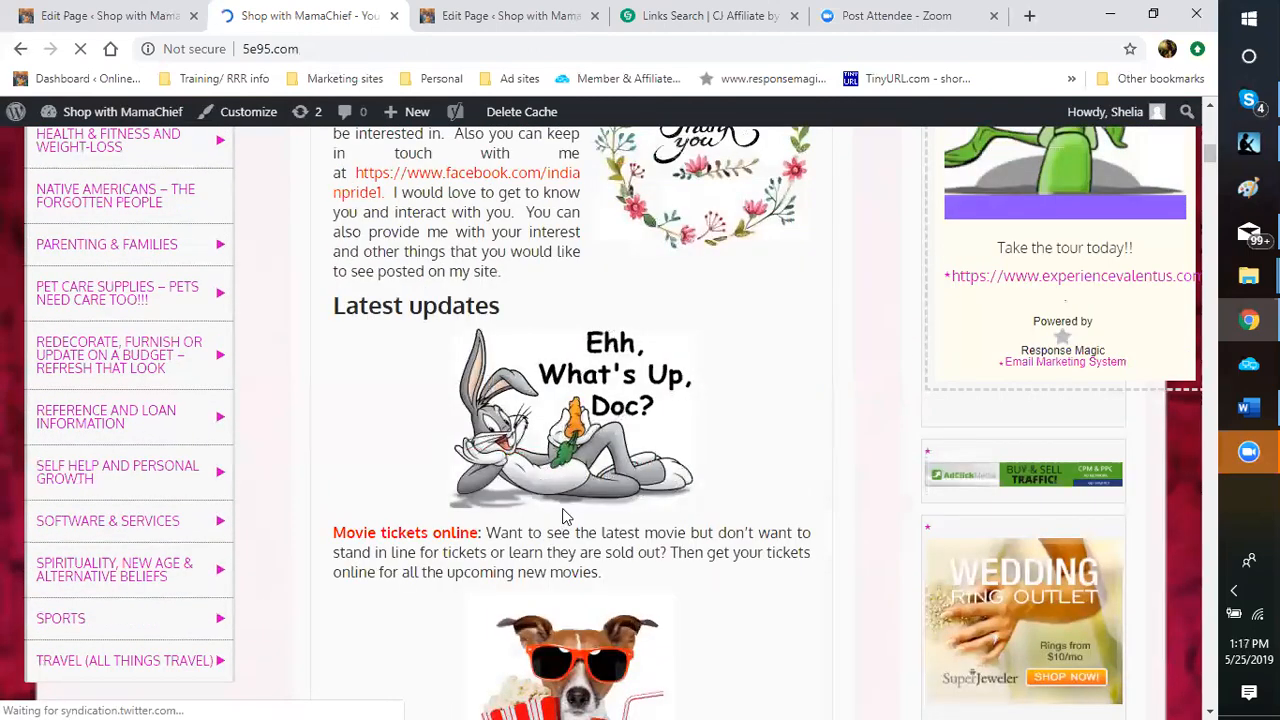
scroll(580, 437, down, 3)
scroll(580, 437, down, 3)
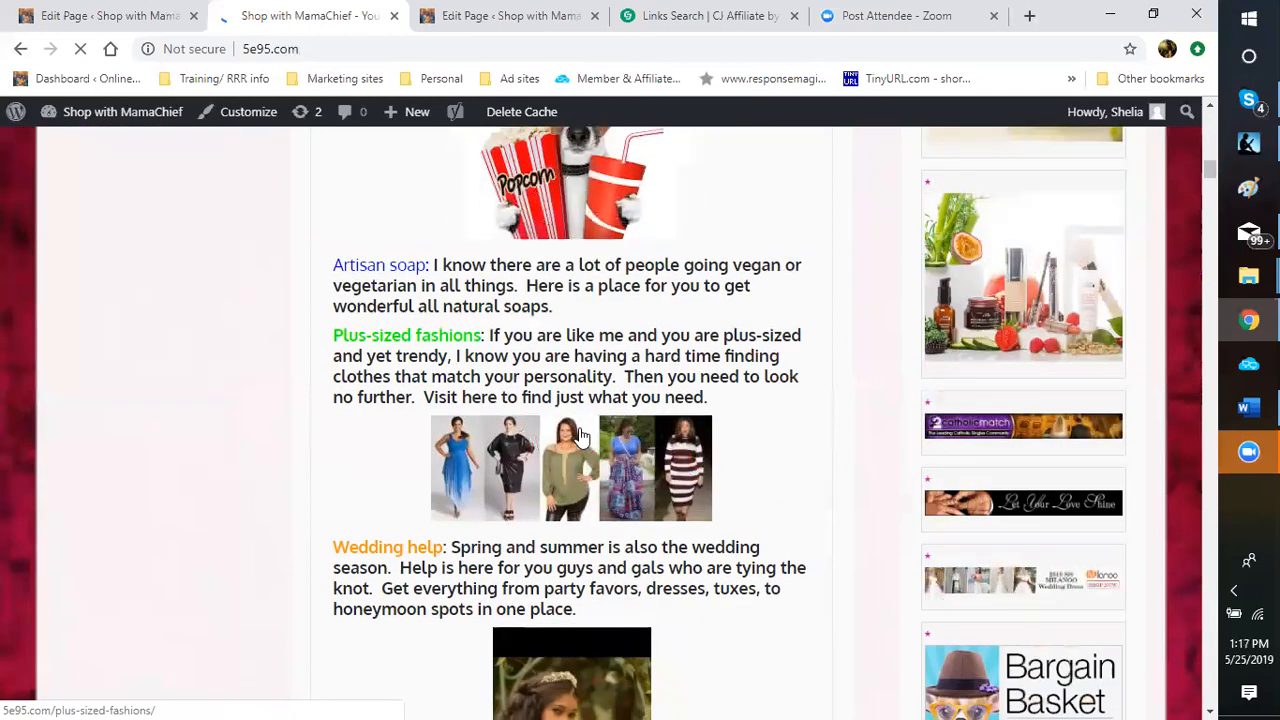
scroll(566, 405, down, 2)
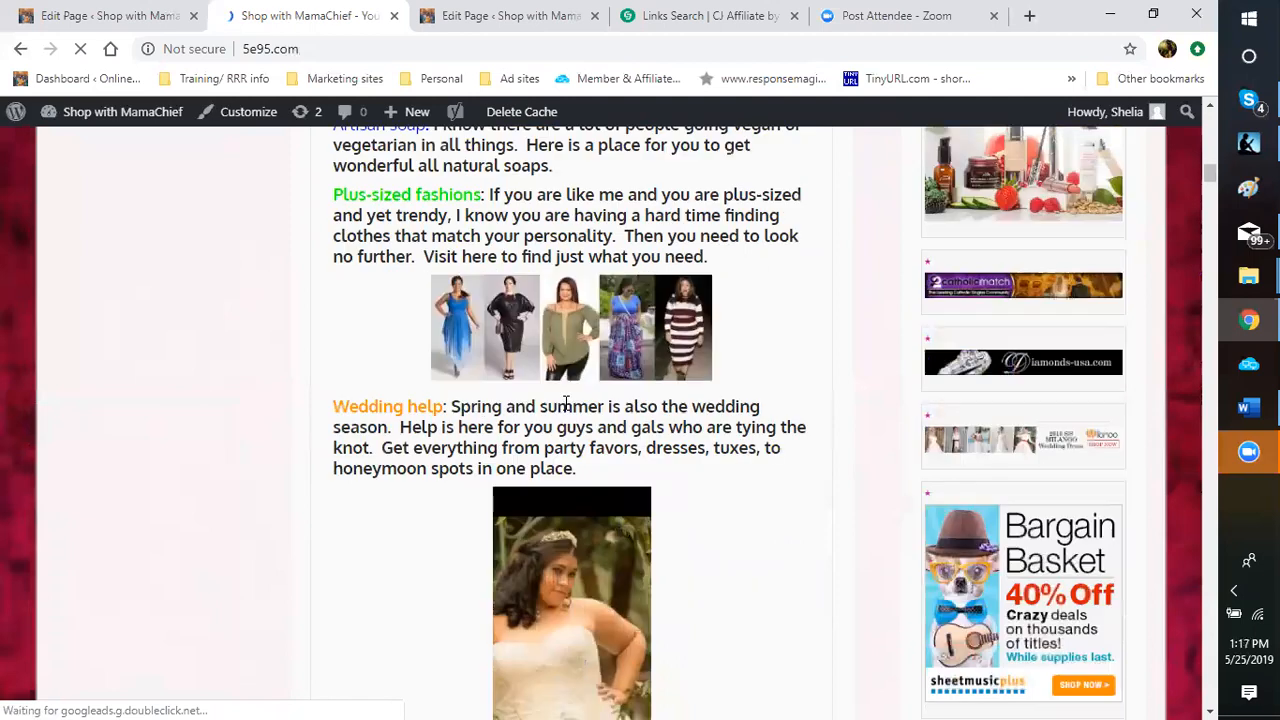
scroll(566, 405, down, 1)
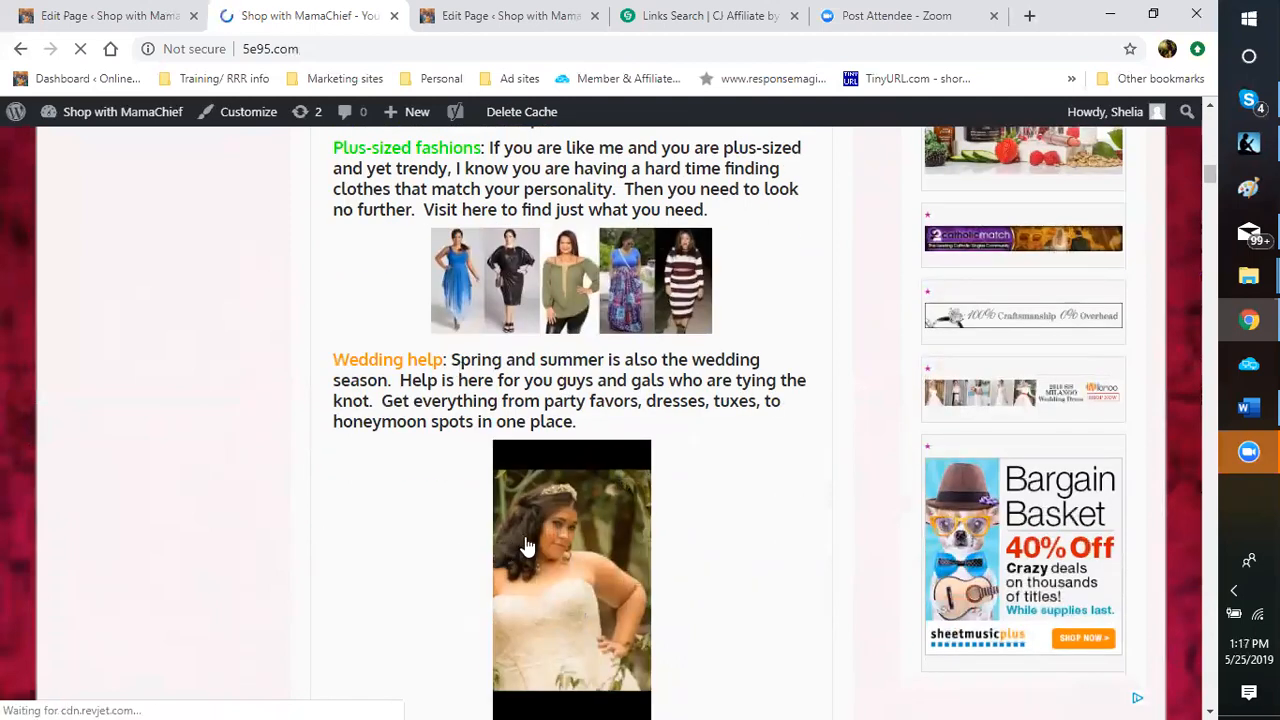
scroll(523, 546, down, 4)
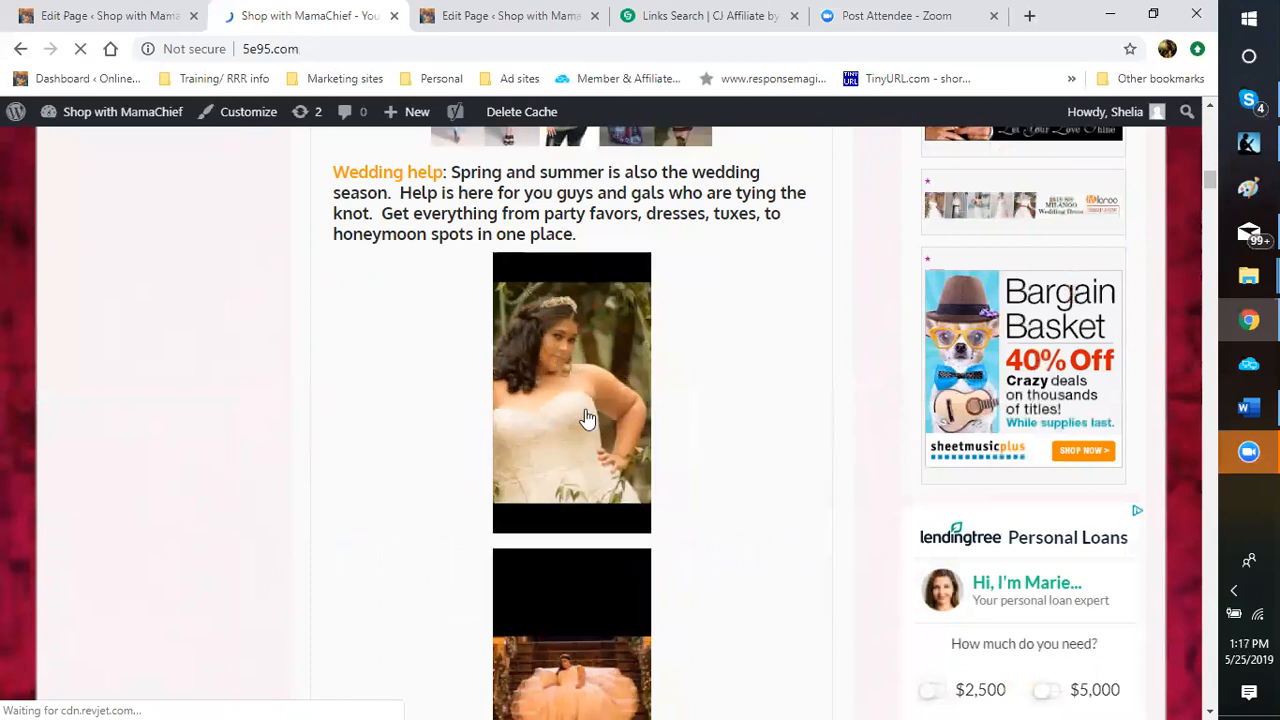
scroll(617, 354, down, 5)
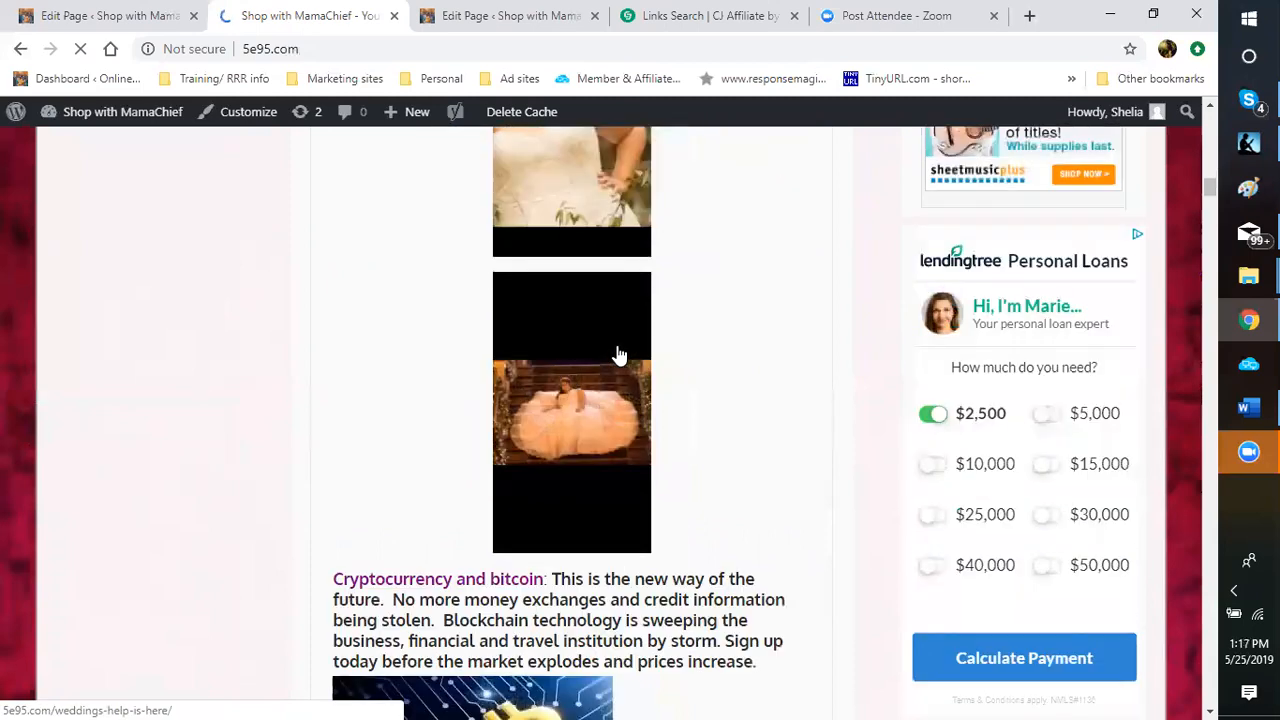
scroll(616, 345, down, 5)
scroll(617, 343, down, 5)
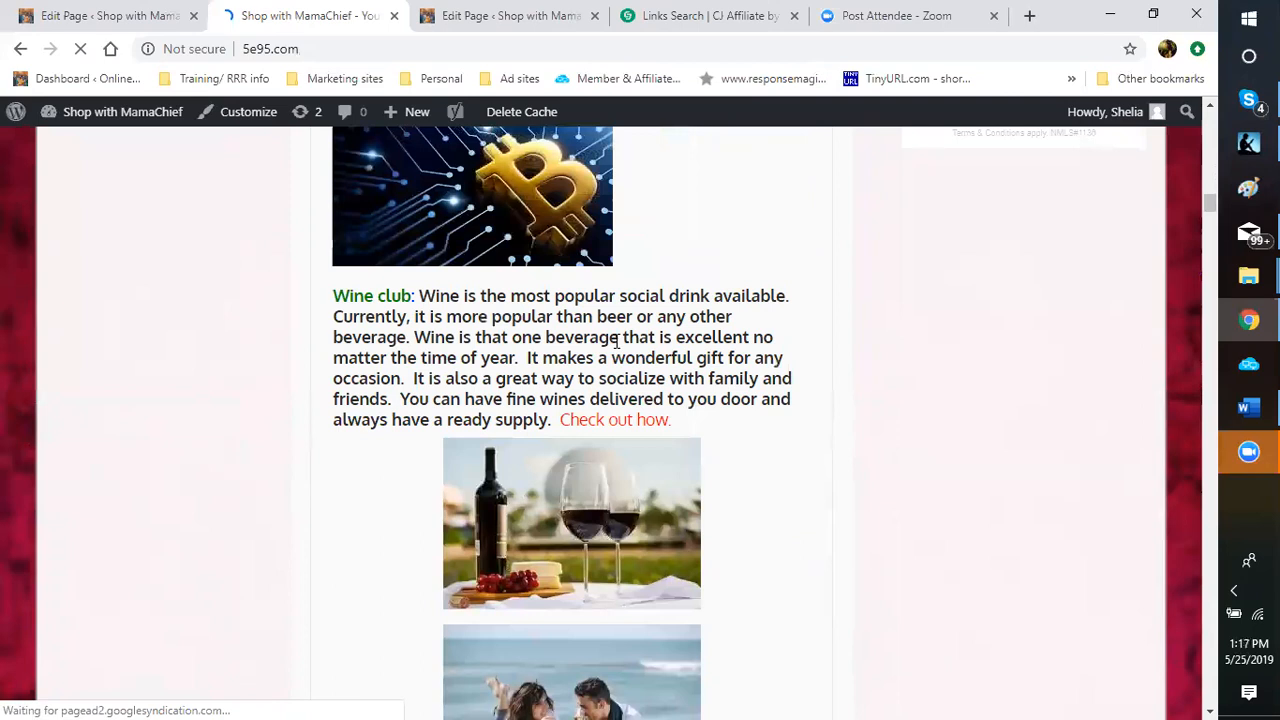
scroll(619, 337, down, 8)
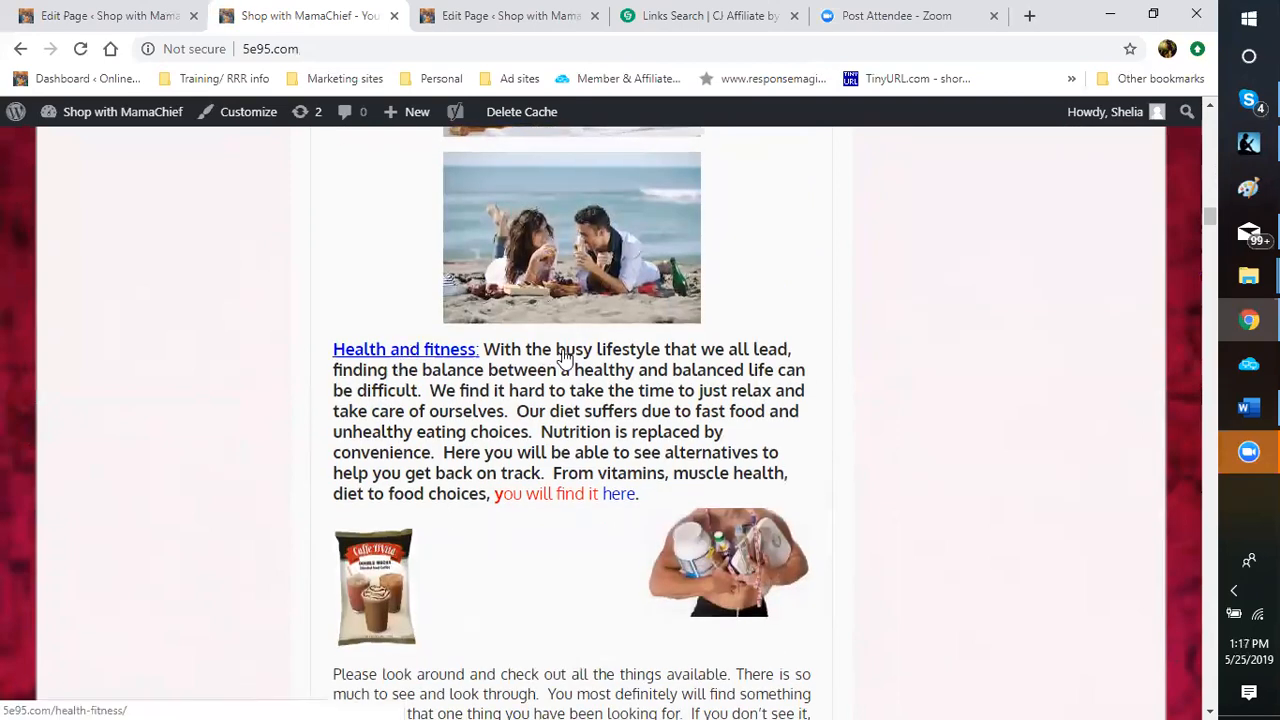
scroll(563, 360, up, 8)
scroll(560, 355, up, 3)
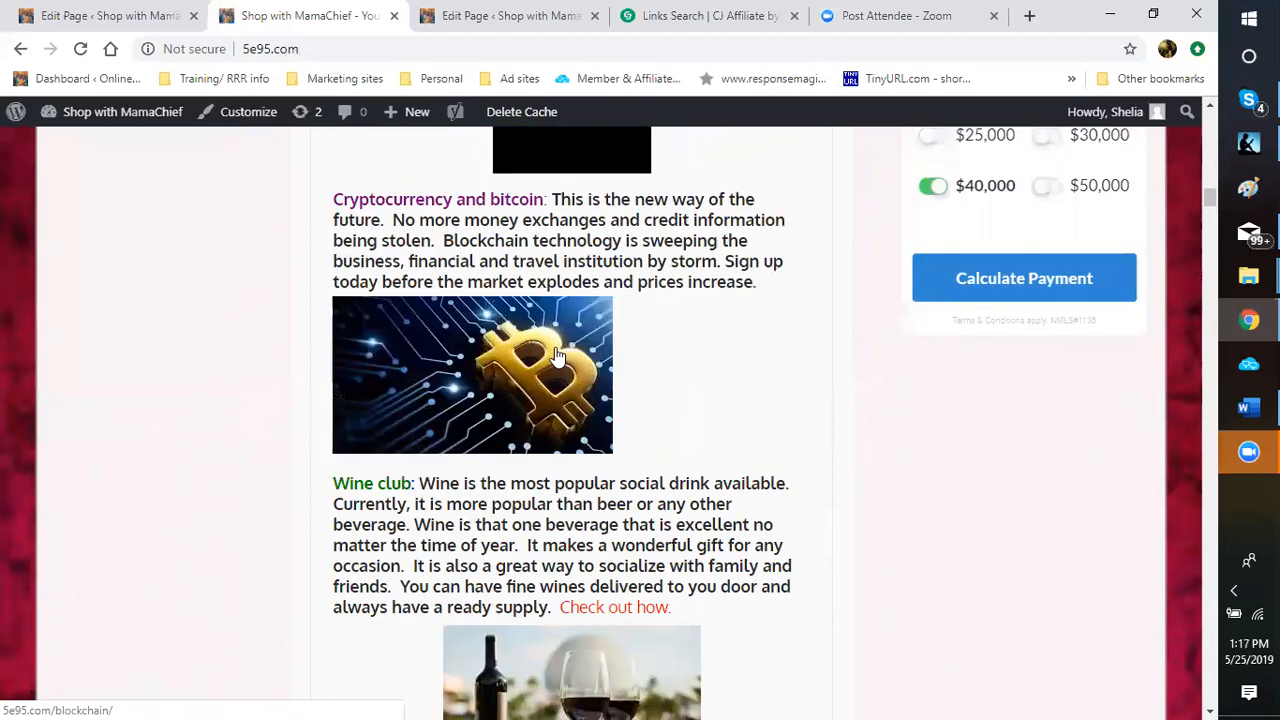
scroll(552, 353, down, 6)
scroll(550, 353, down, 8)
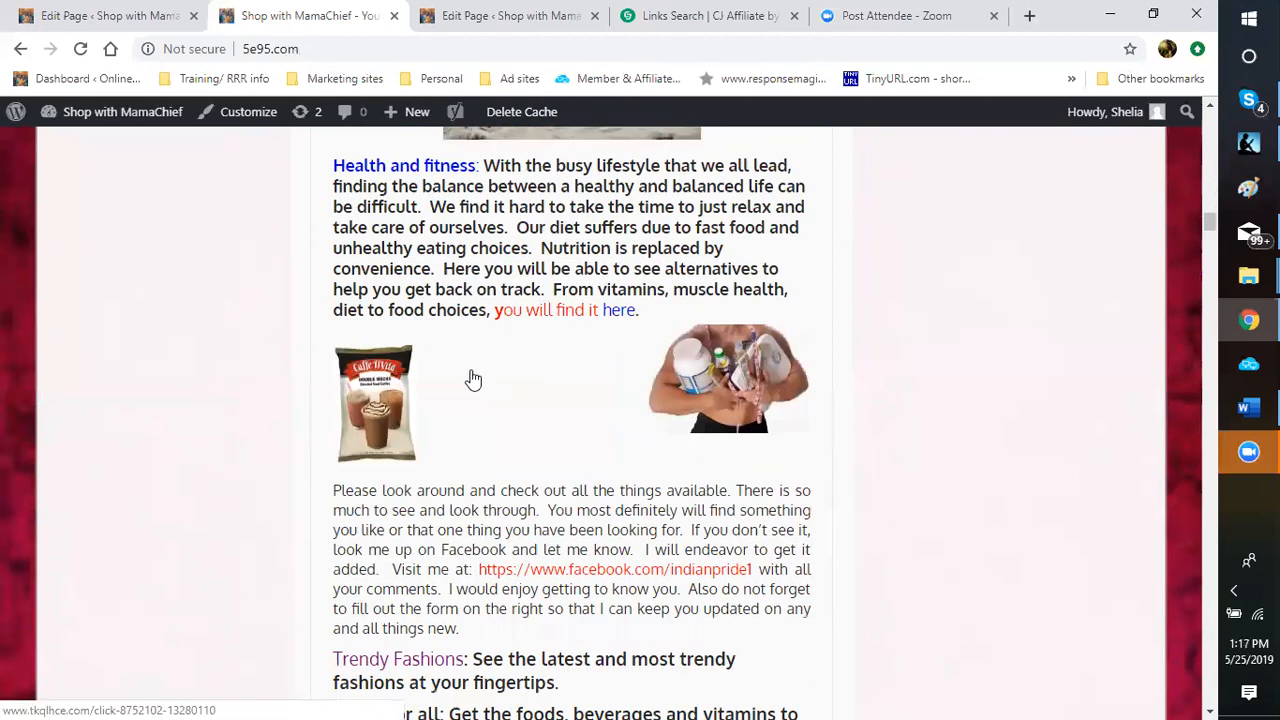
scroll(355, 487, up, 5)
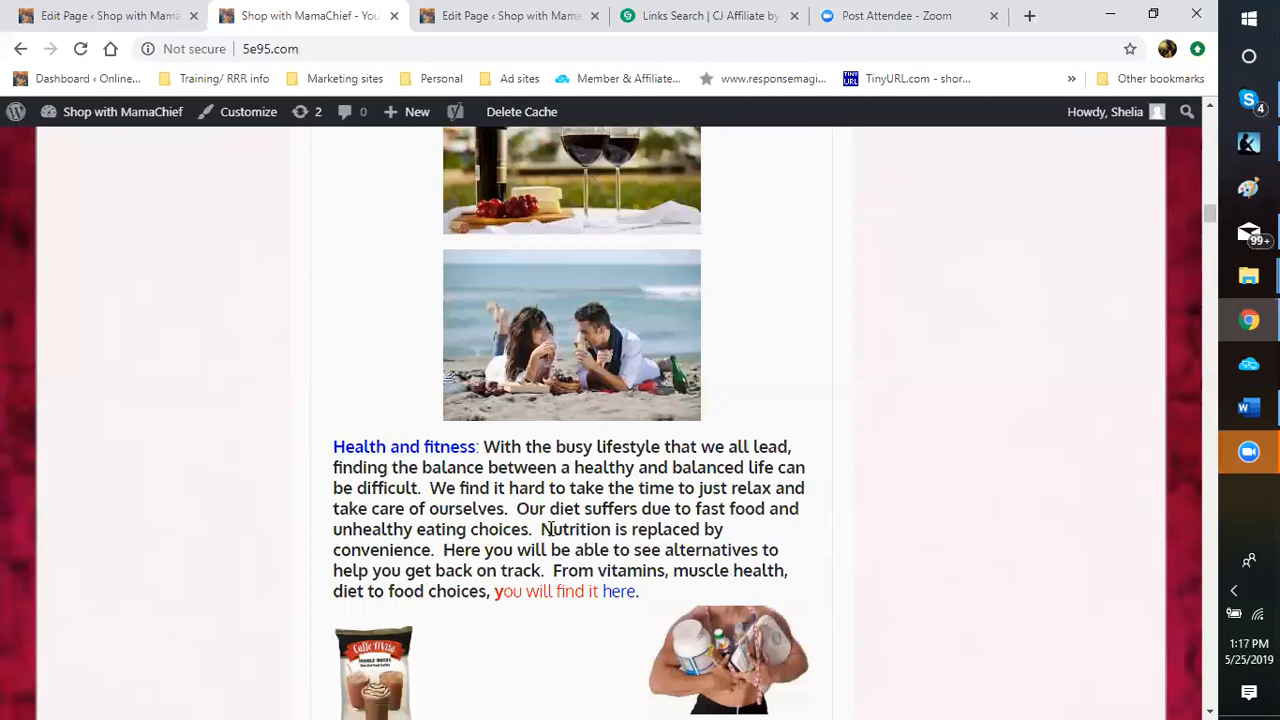
scroll(545, 527, down, 5)
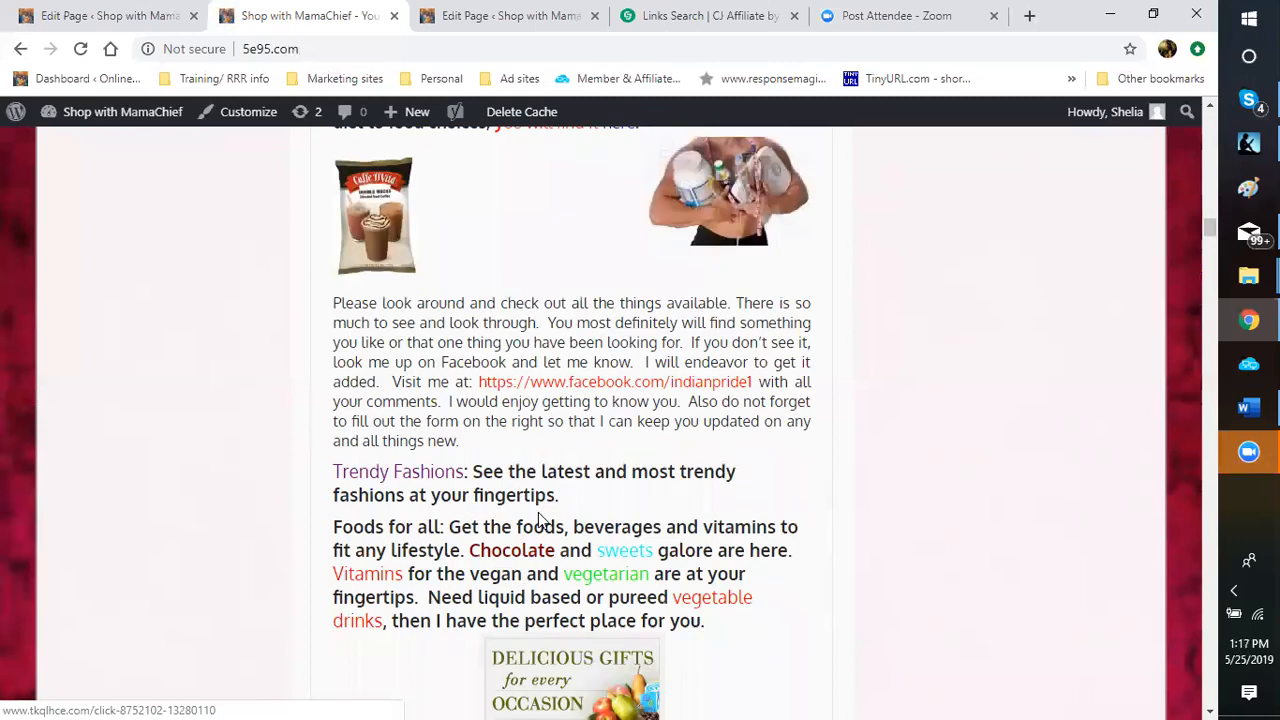
scroll(540, 518, down, 2)
scroll(474, 500, down, 4)
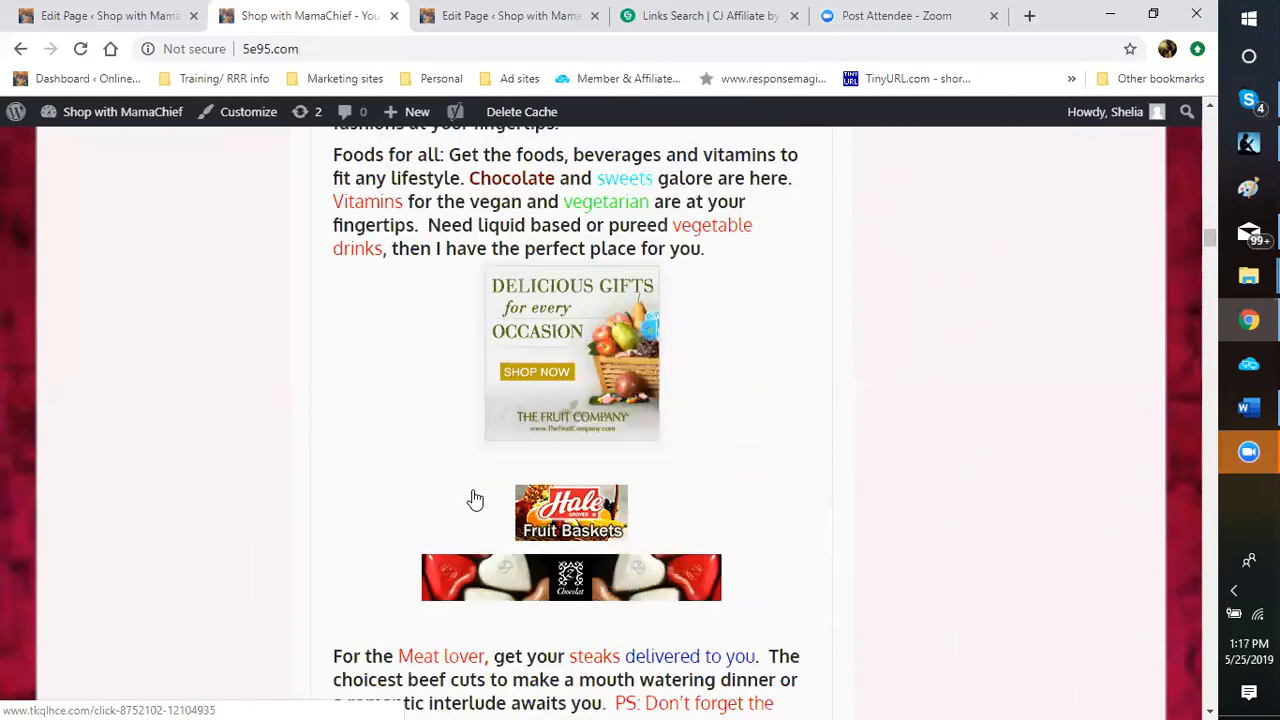
scroll(475, 498, down, 11)
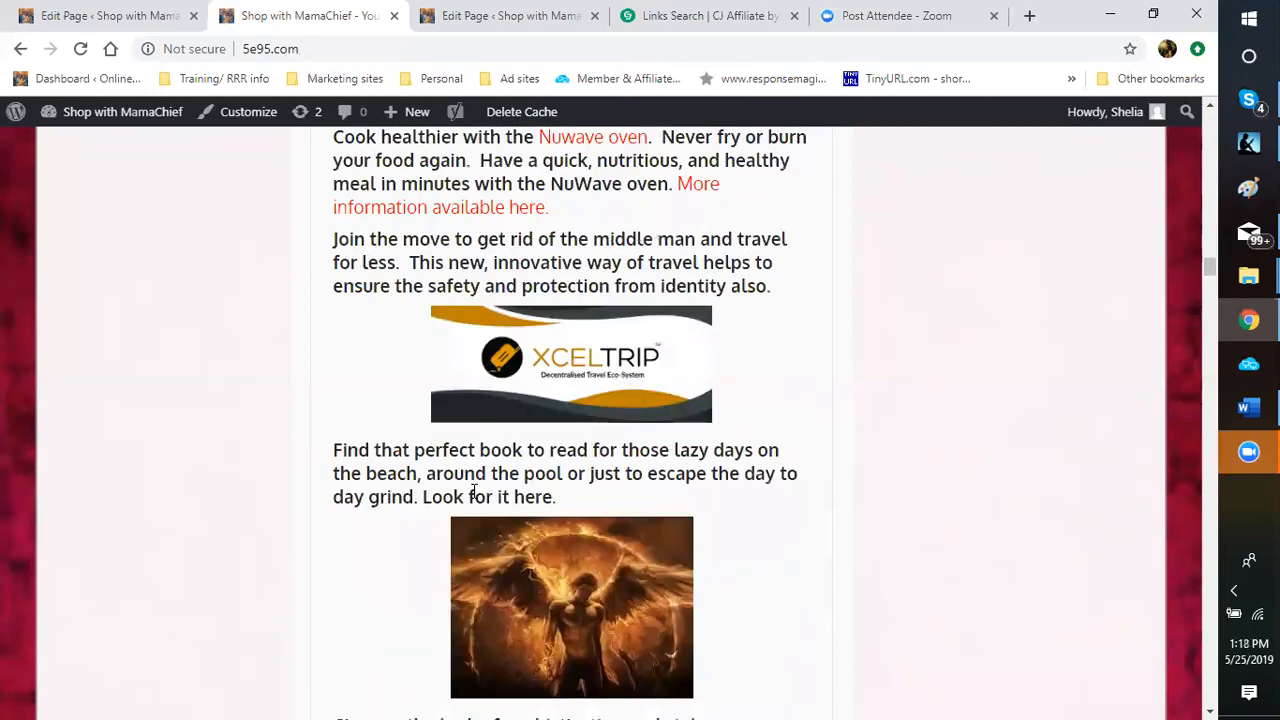
scroll(475, 498, down, 14)
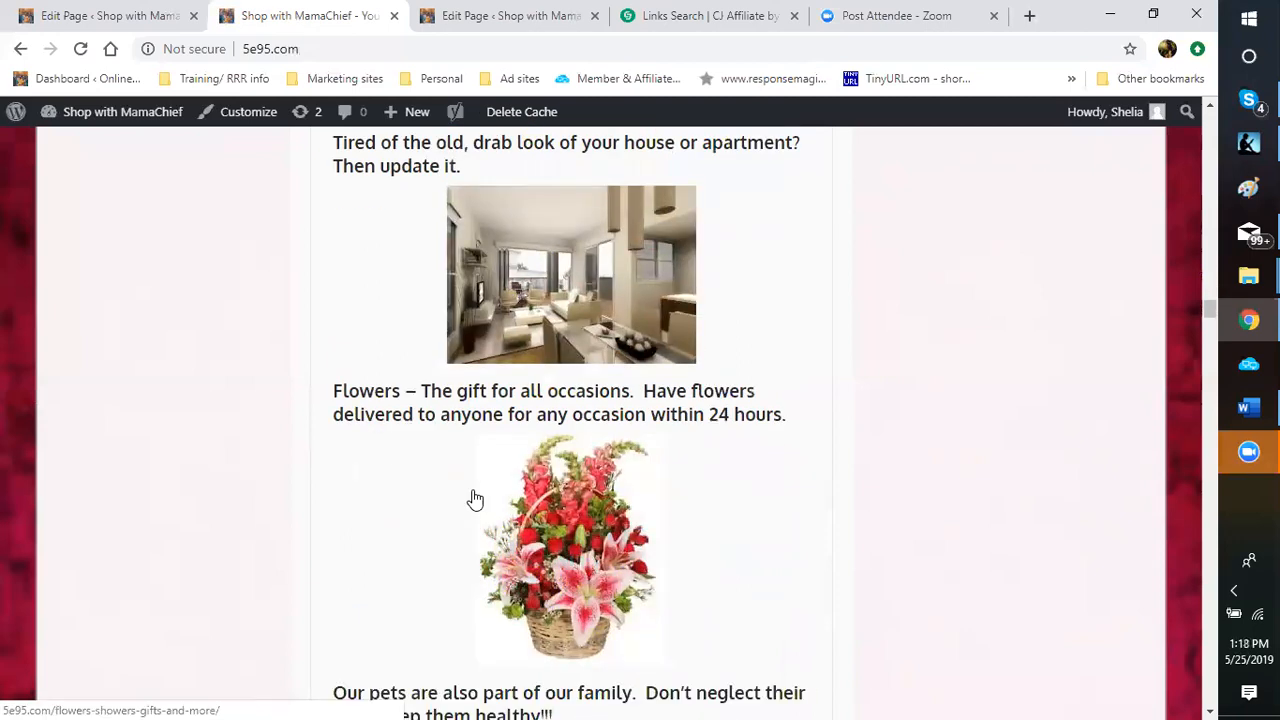
scroll(475, 498, down, 12)
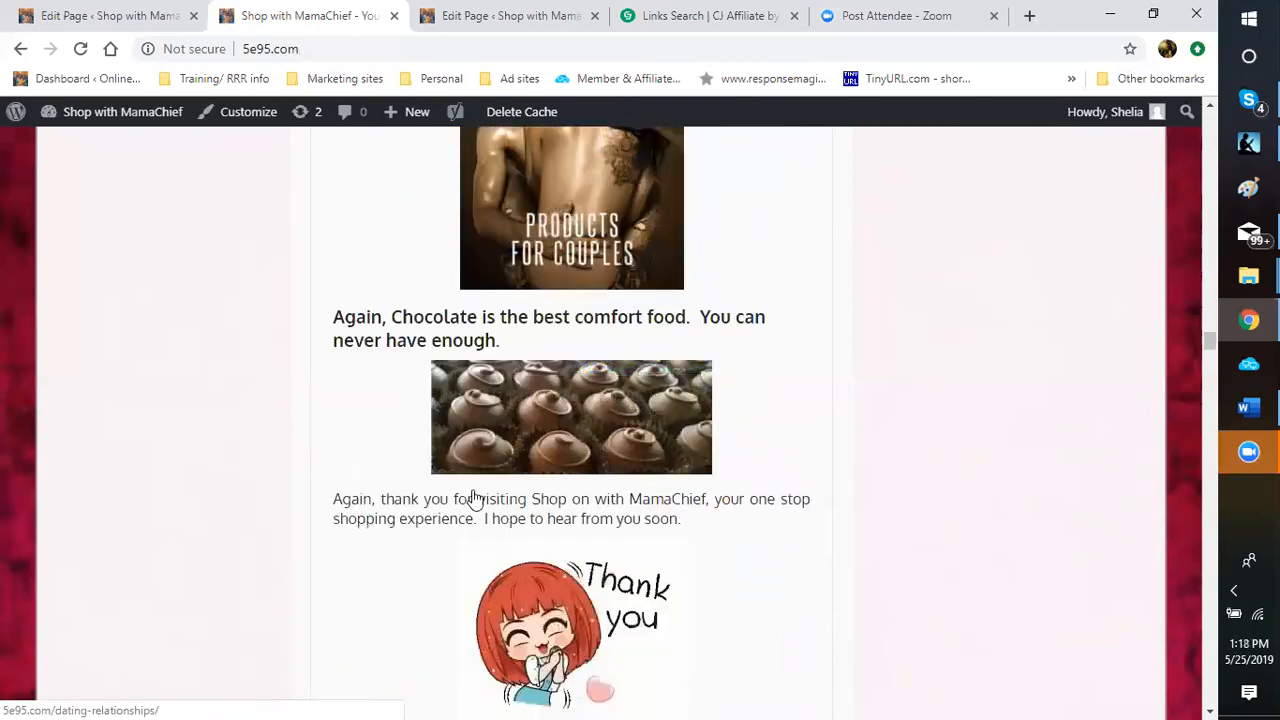
scroll(475, 498, down, 5)
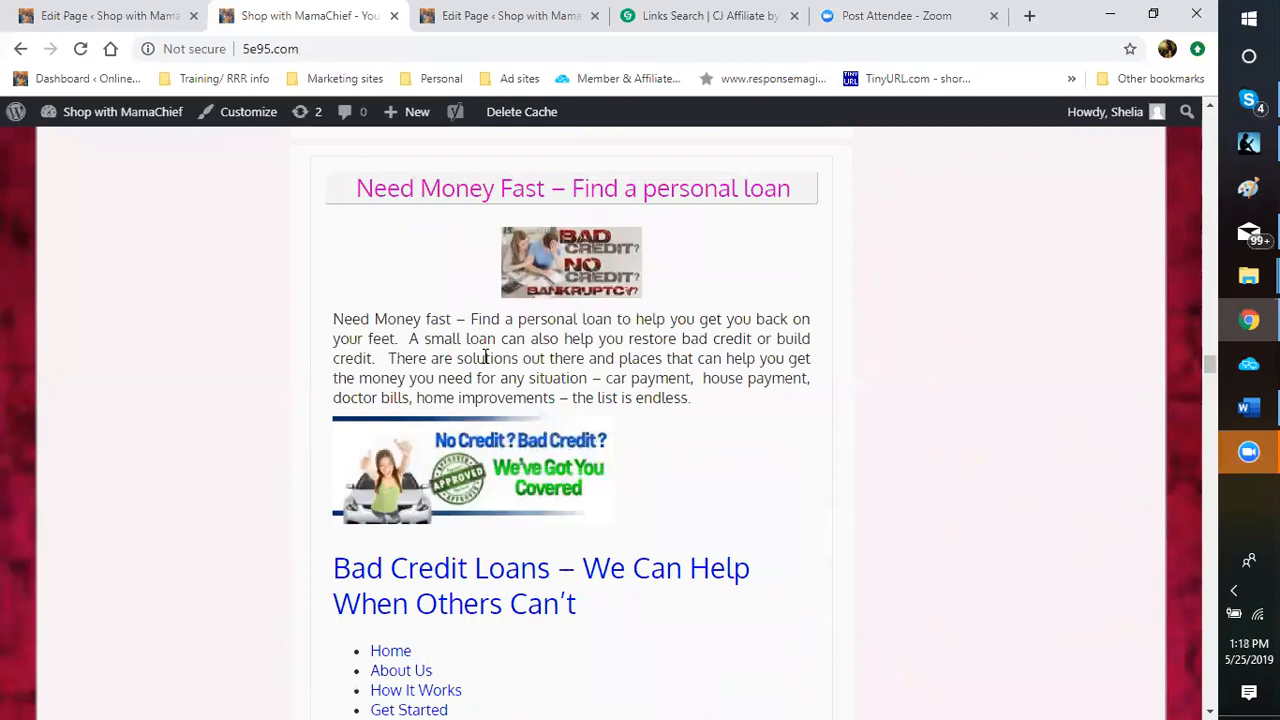
scroll(485, 360, down, 5)
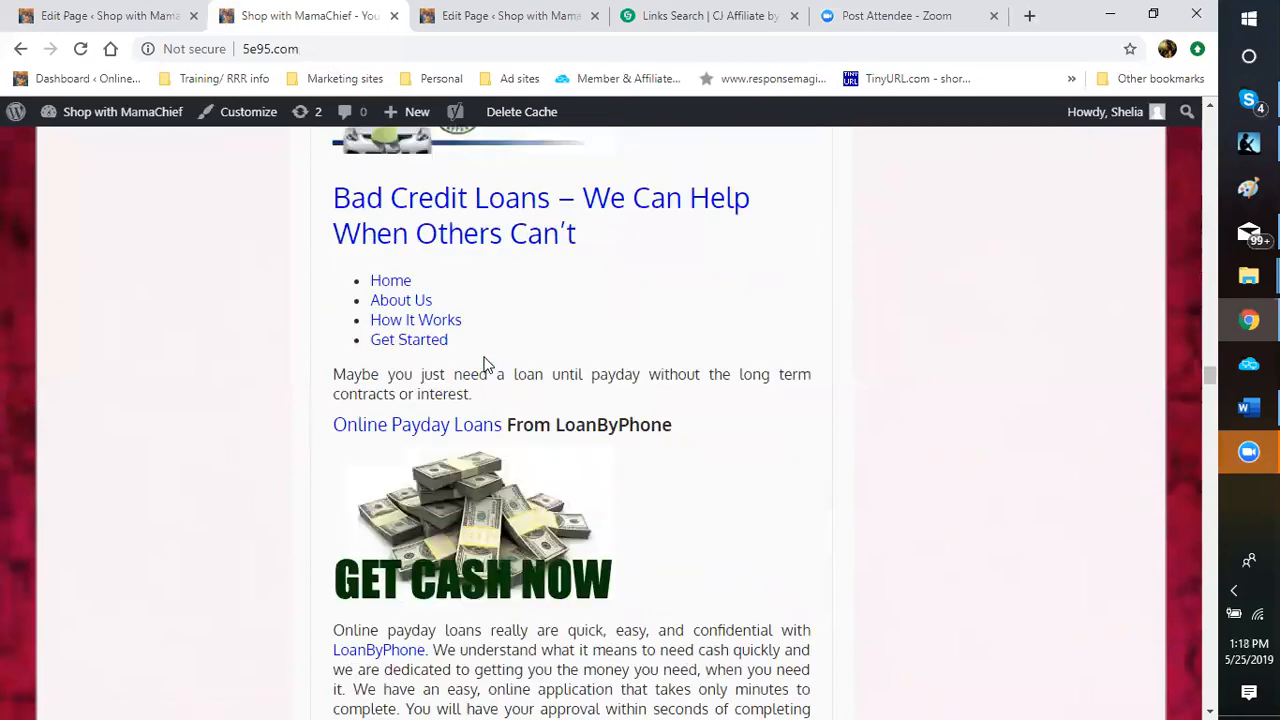
scroll(485, 365, down, 5)
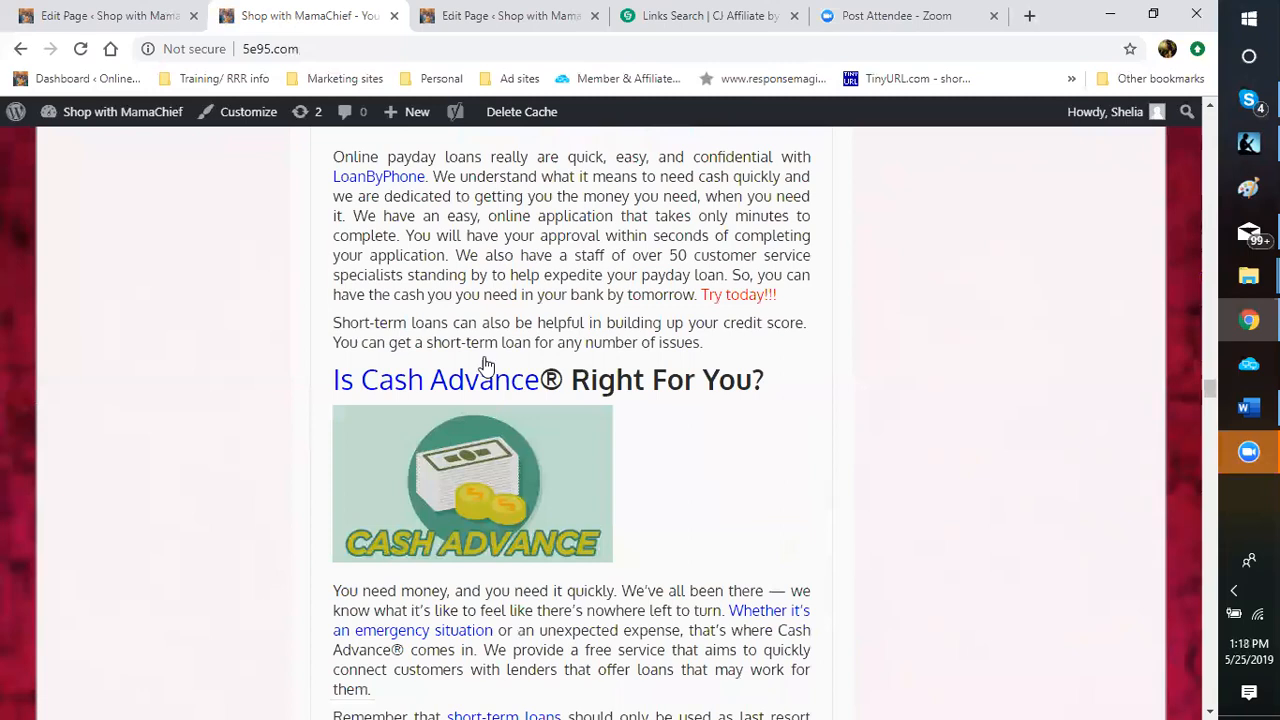
scroll(485, 365, down, 3)
scroll(485, 362, down, 3)
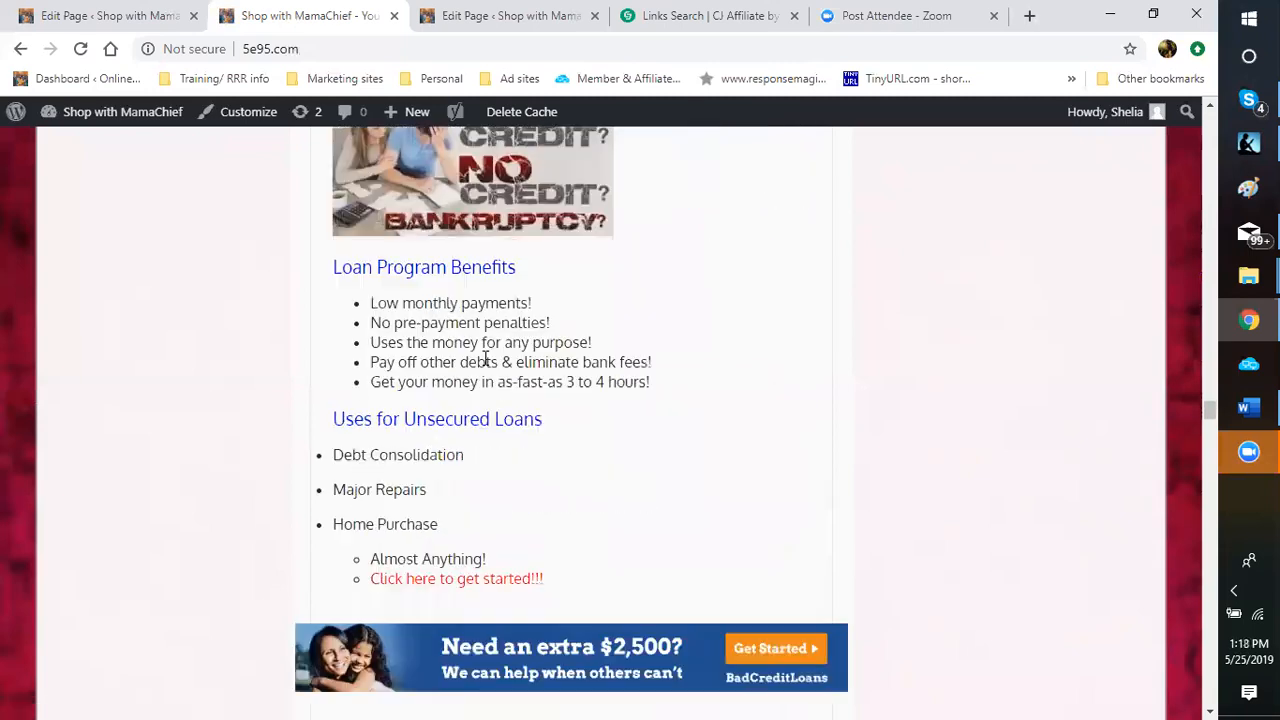
scroll(485, 362, down, 5)
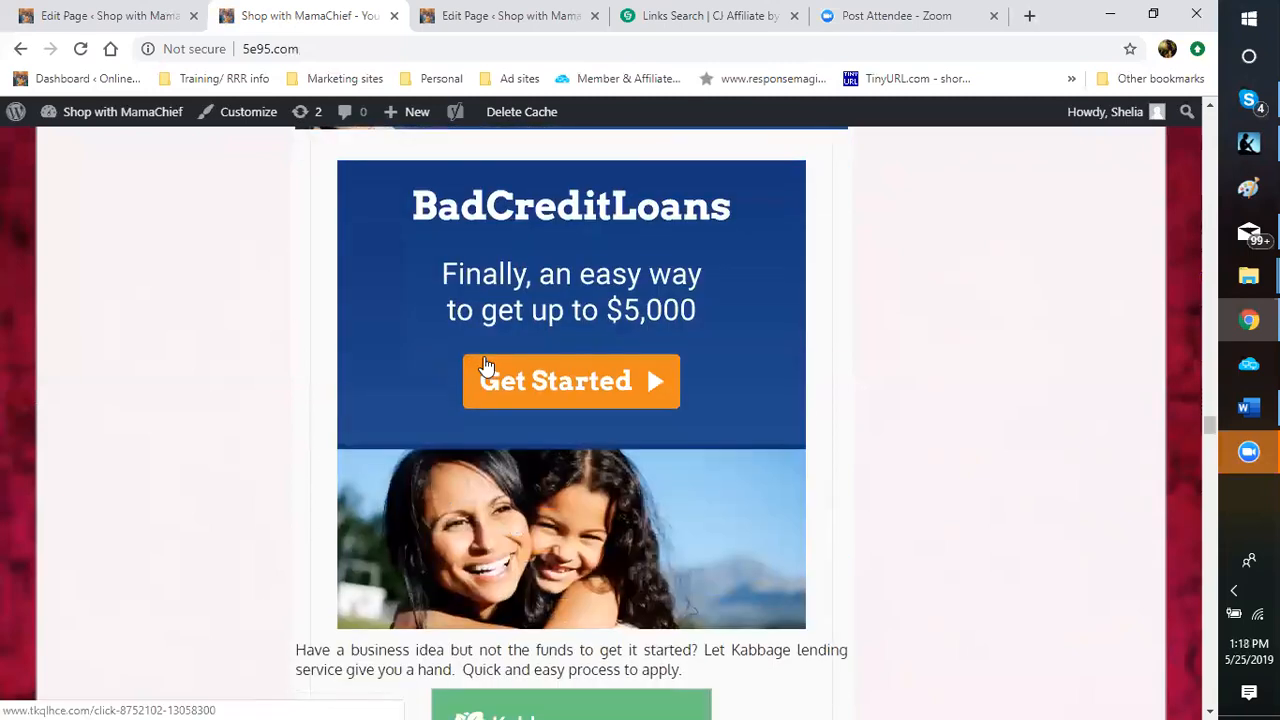
scroll(485, 365, up, 10)
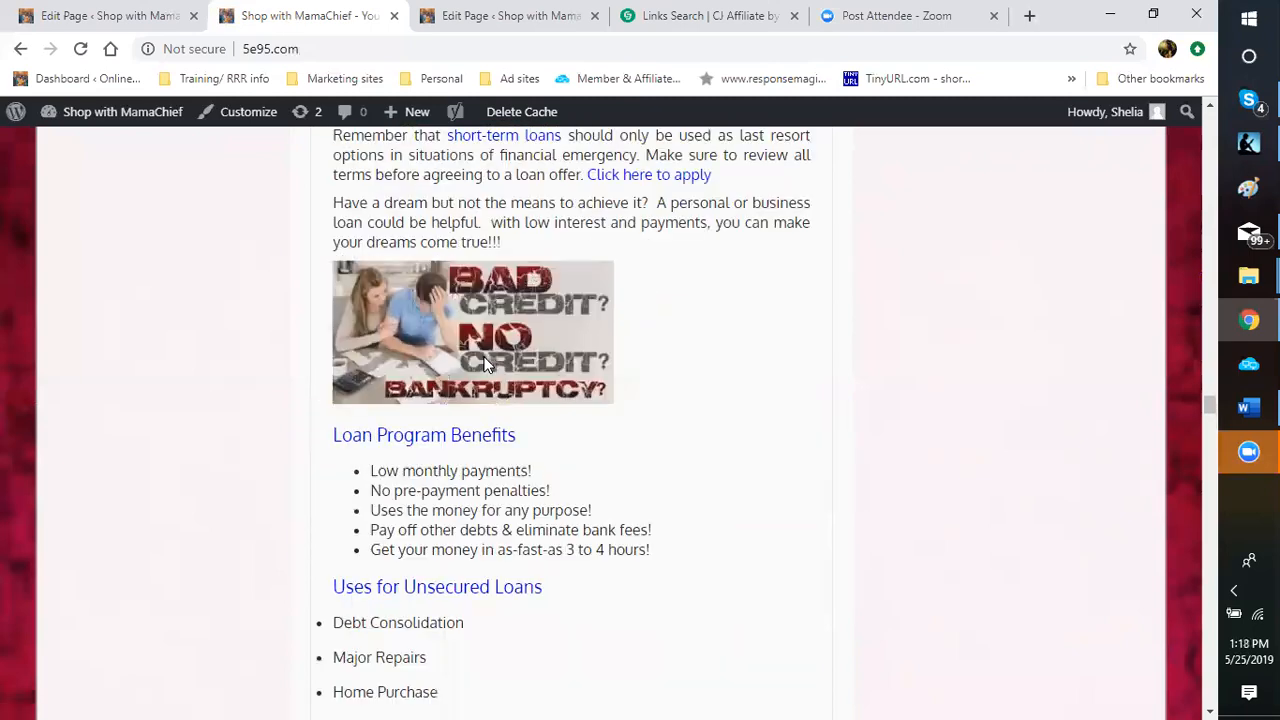
scroll(485, 365, up, 10)
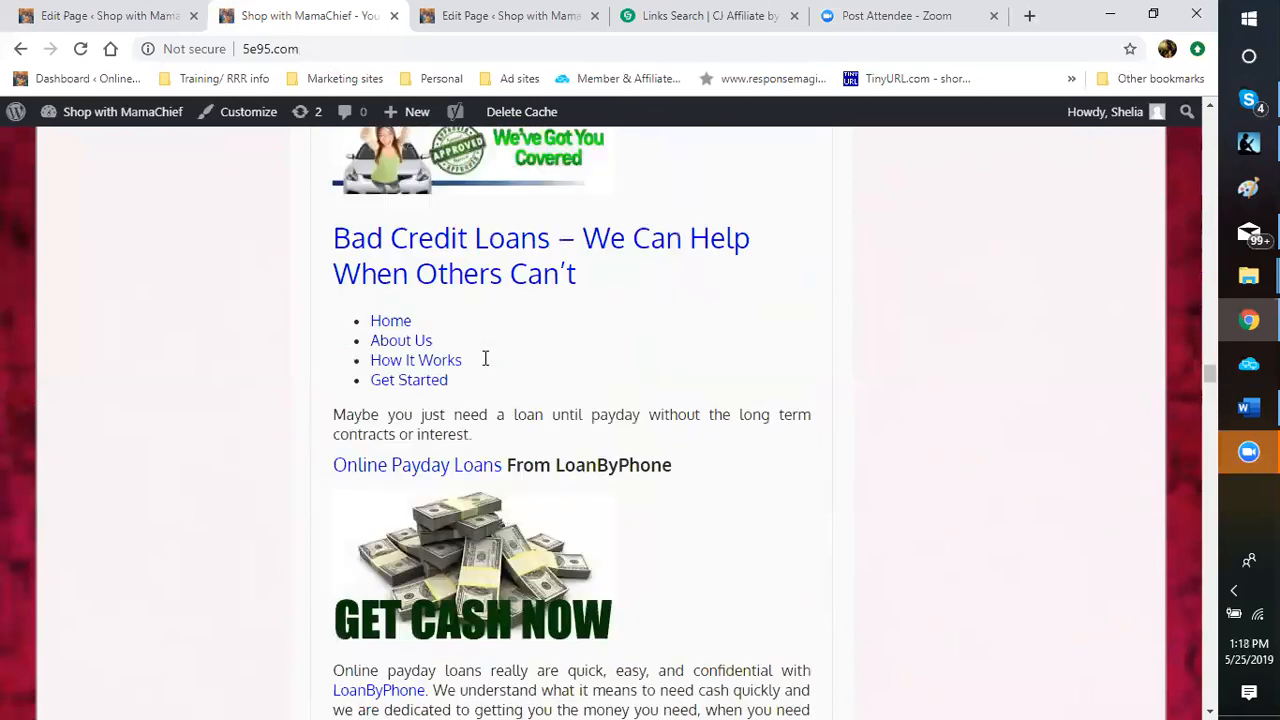
scroll(485, 365, up, 14)
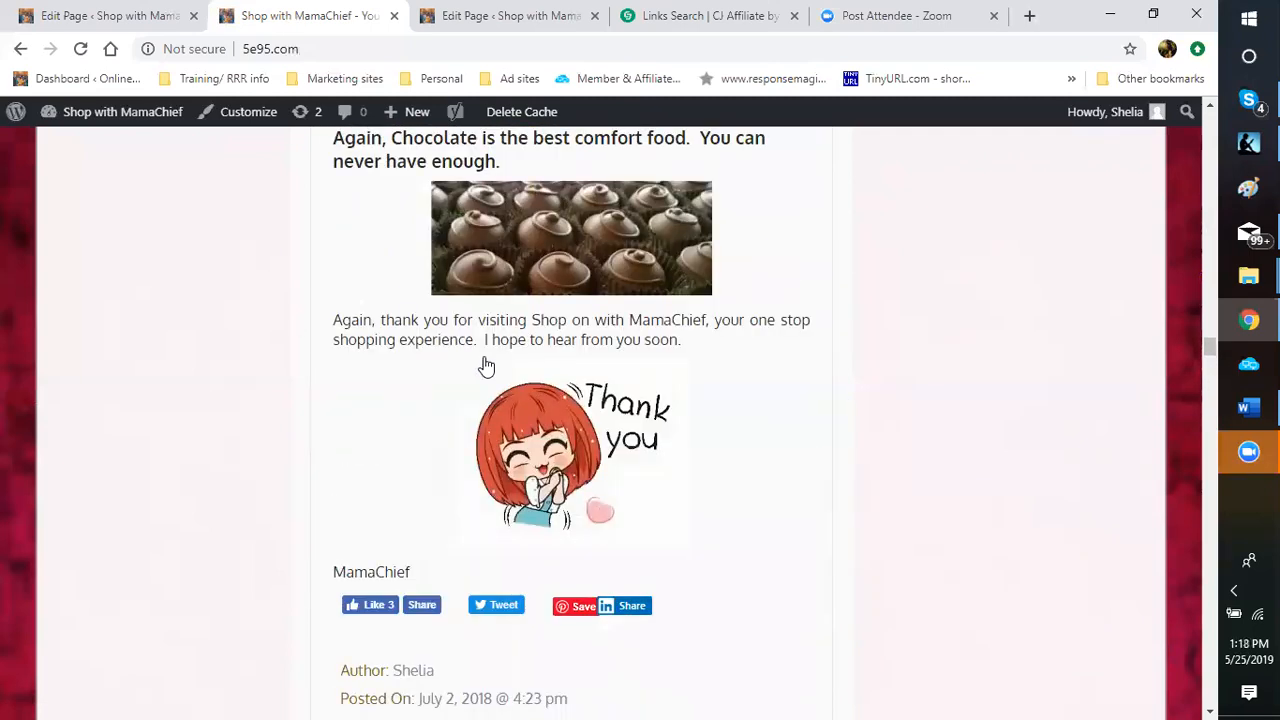
scroll(485, 365, up, 9)
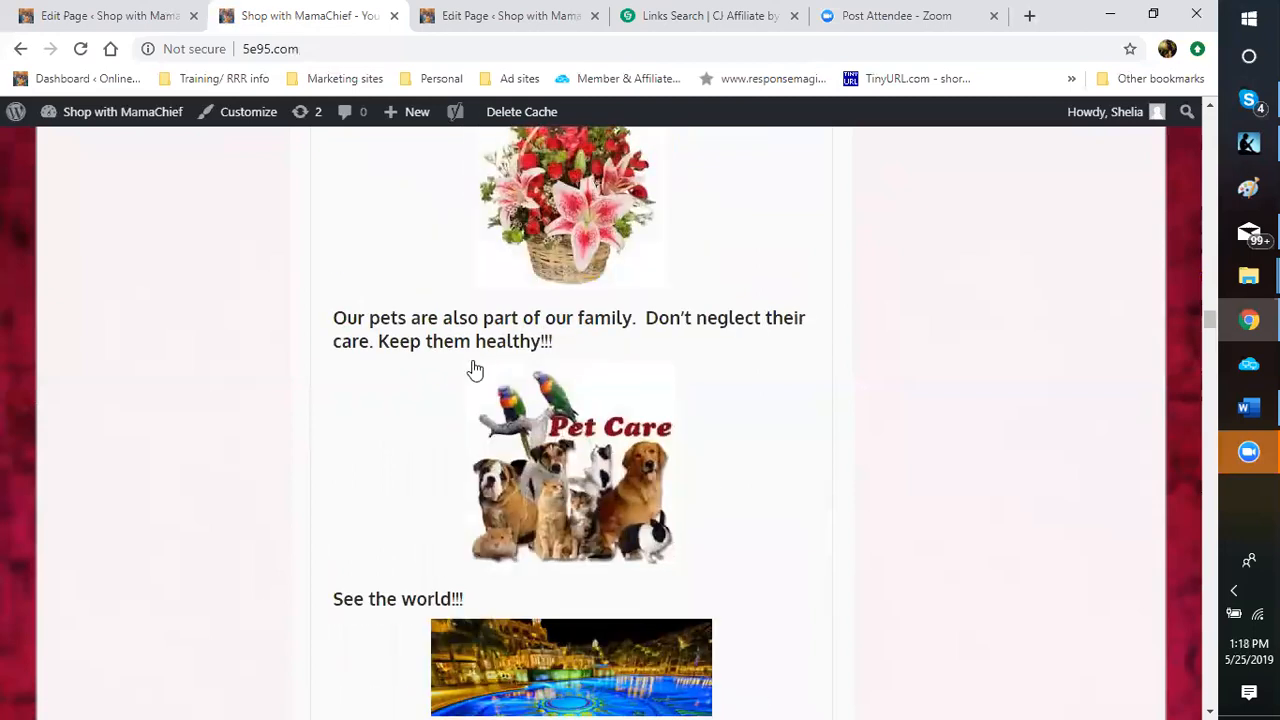
scroll(455, 380, up, 5)
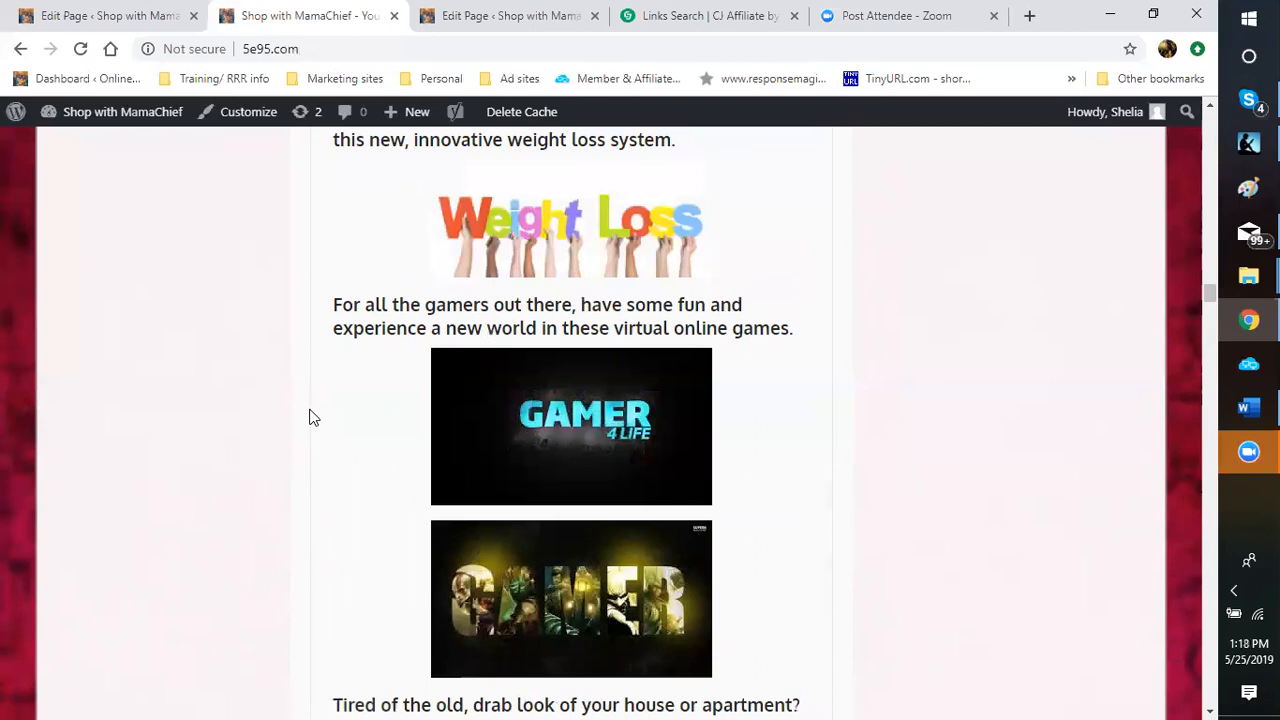
scroll(310, 417, down, 4)
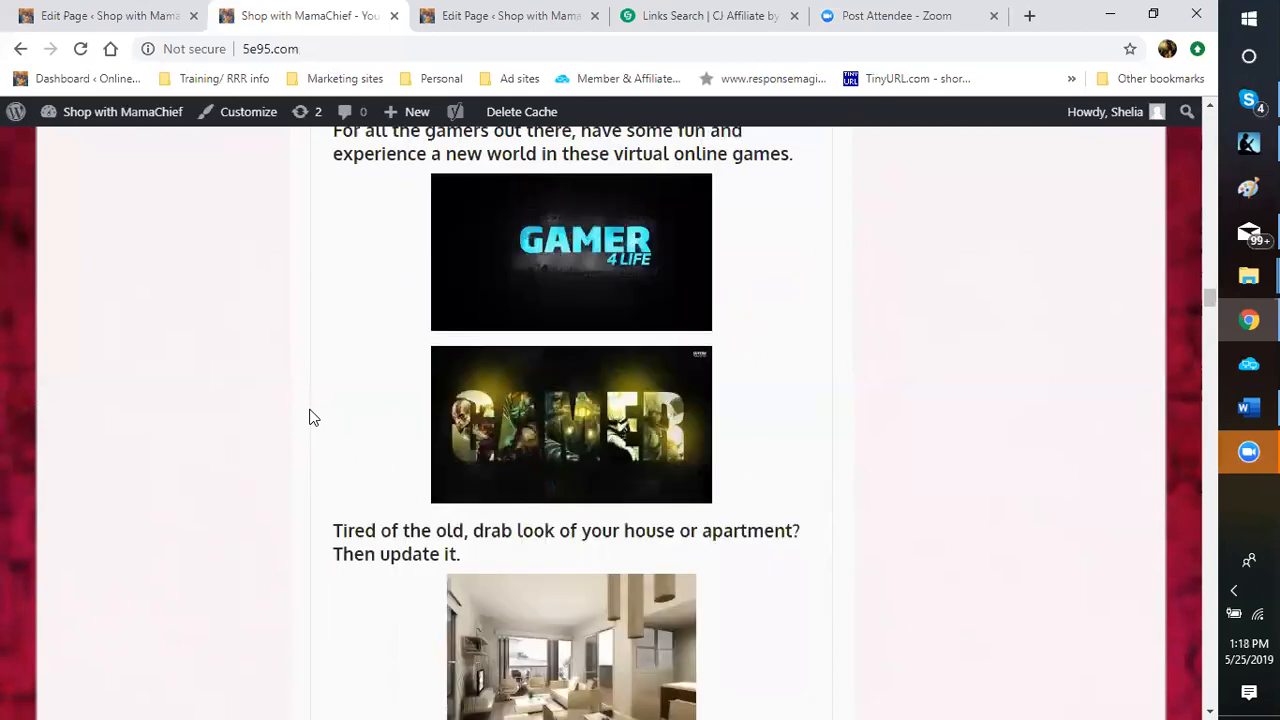
scroll(310, 417, down, 3)
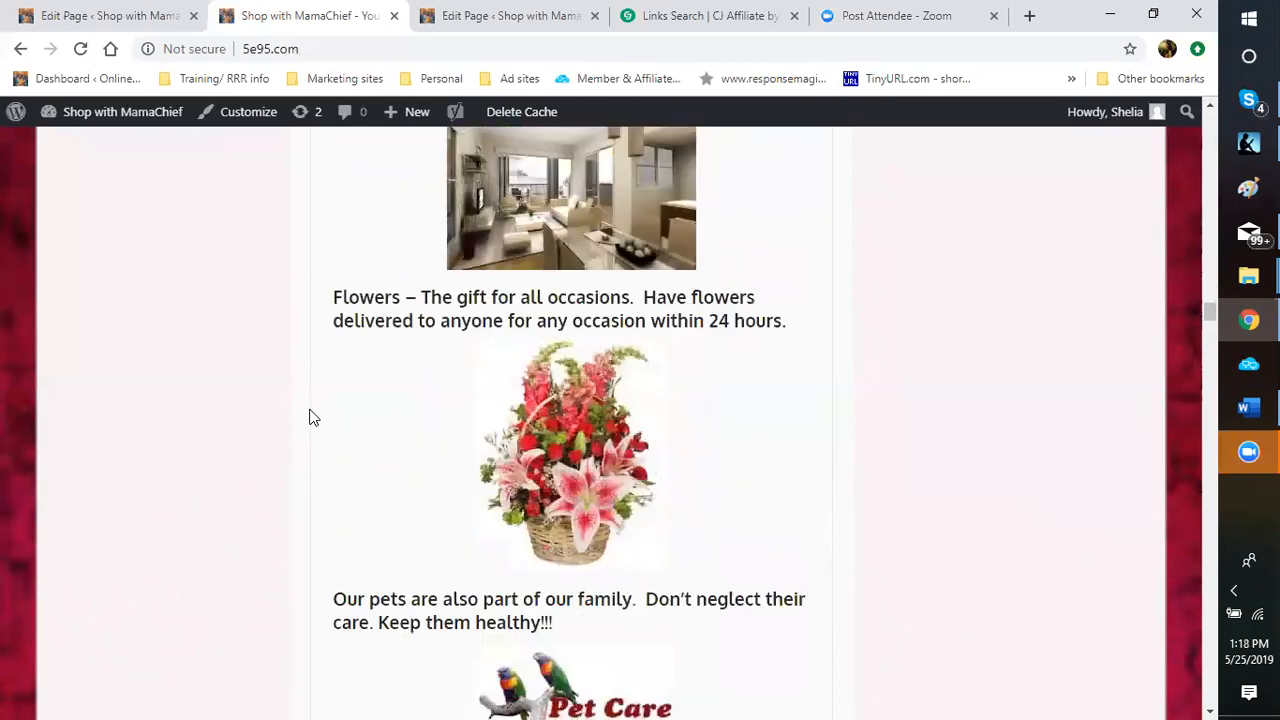
scroll(310, 417, down, 4)
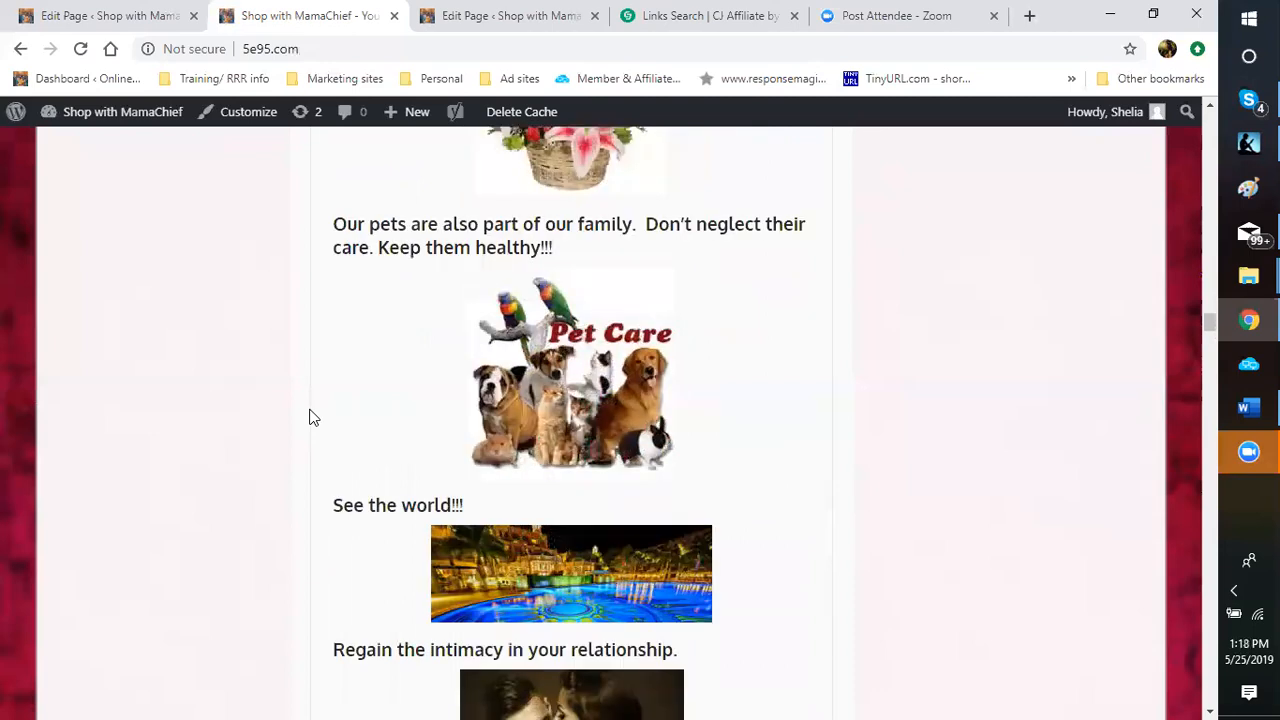
scroll(345, 368, up, 6)
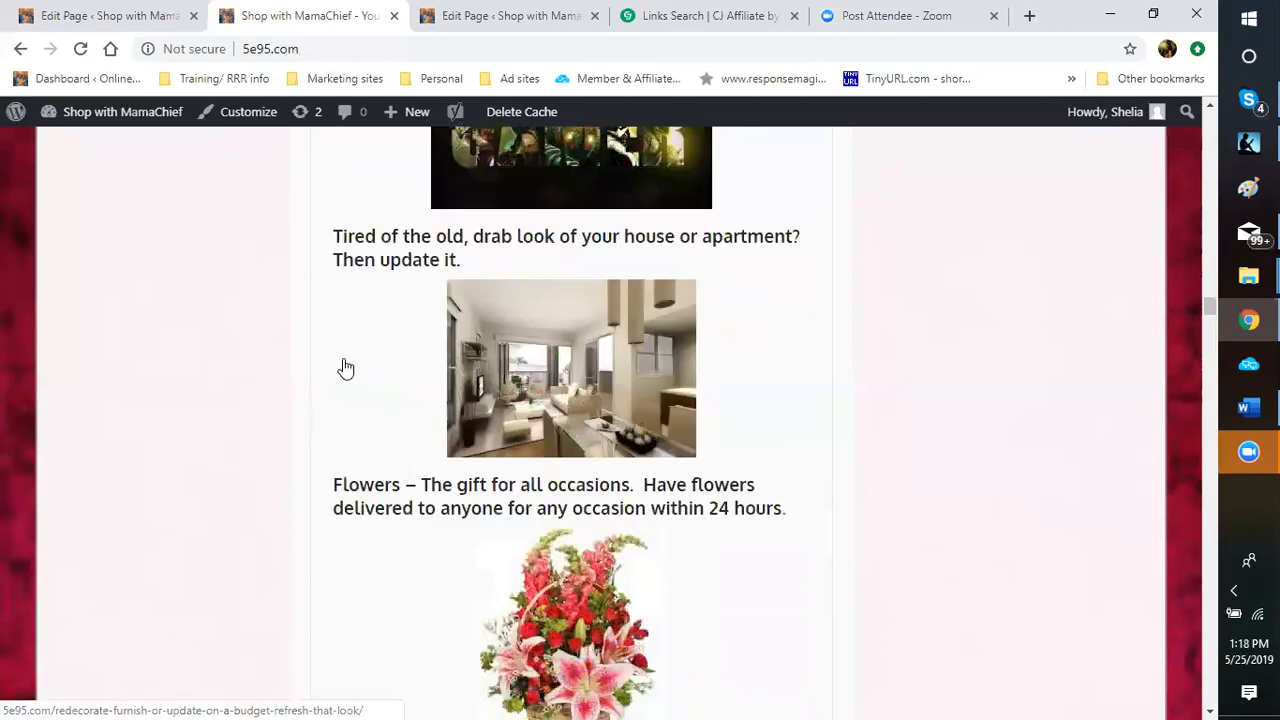
scroll(345, 368, down, 4)
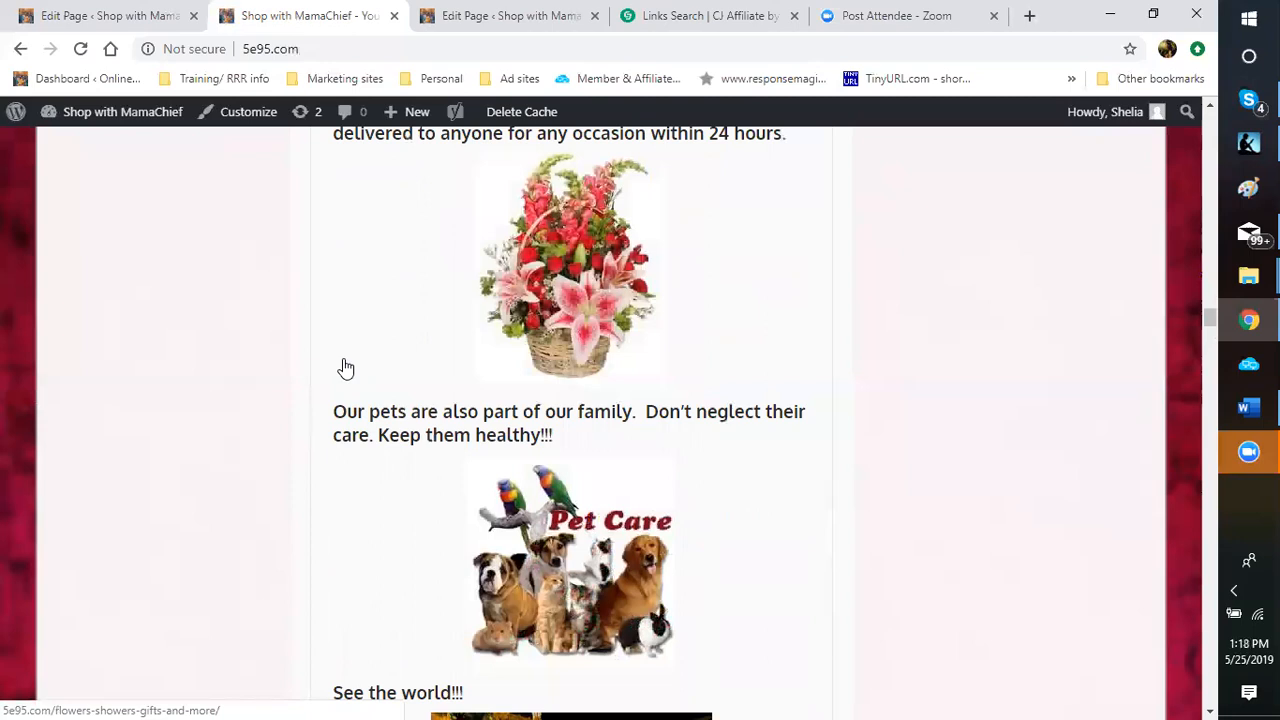
scroll(345, 368, down, 3)
scroll(345, 368, down, 2)
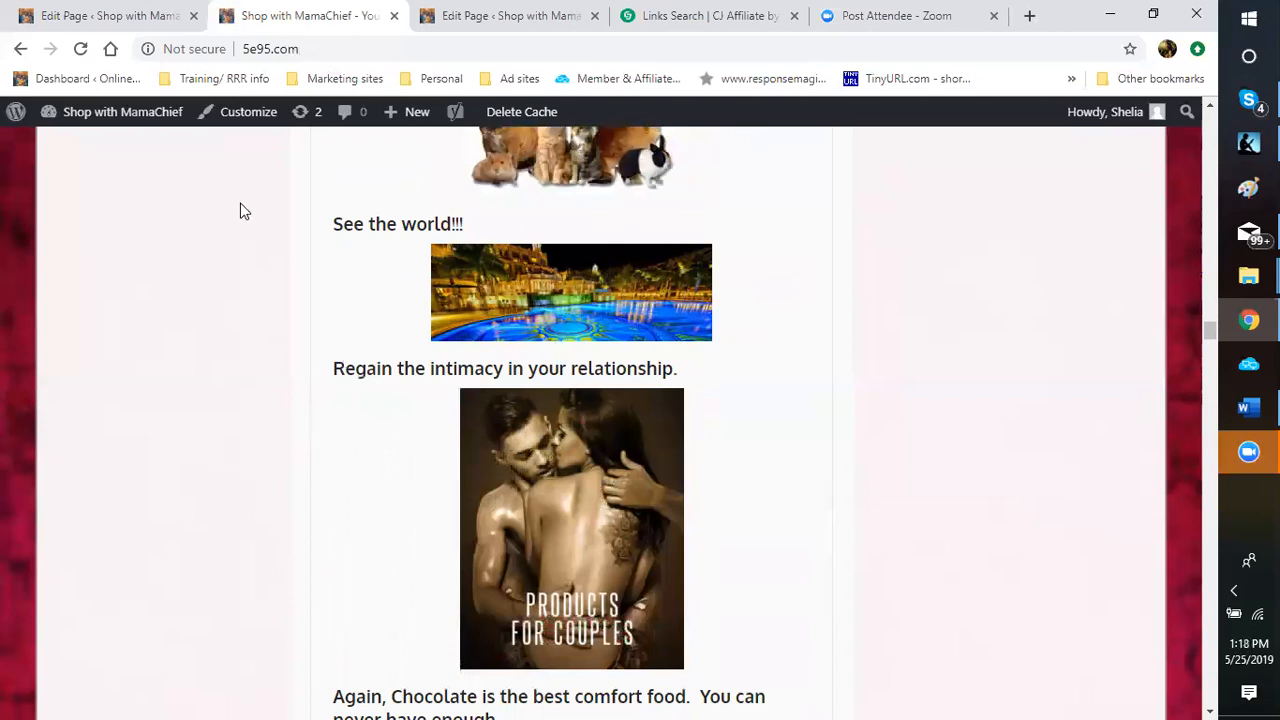
mouse_move(400, 113)
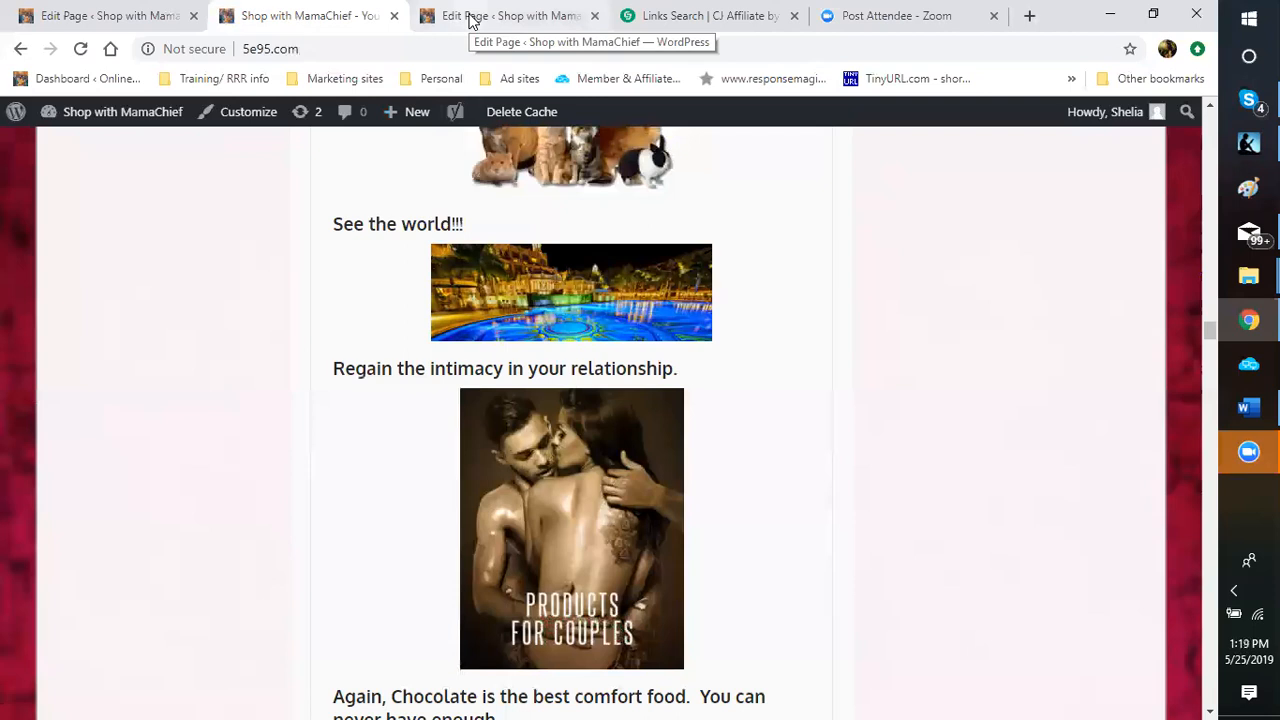
click(20, 29)
Scroll the Wine, cigars and bubblebaths draft to its title, then go back to the live Shop with MamaChief page.
scroll(271, 300, up, 4)
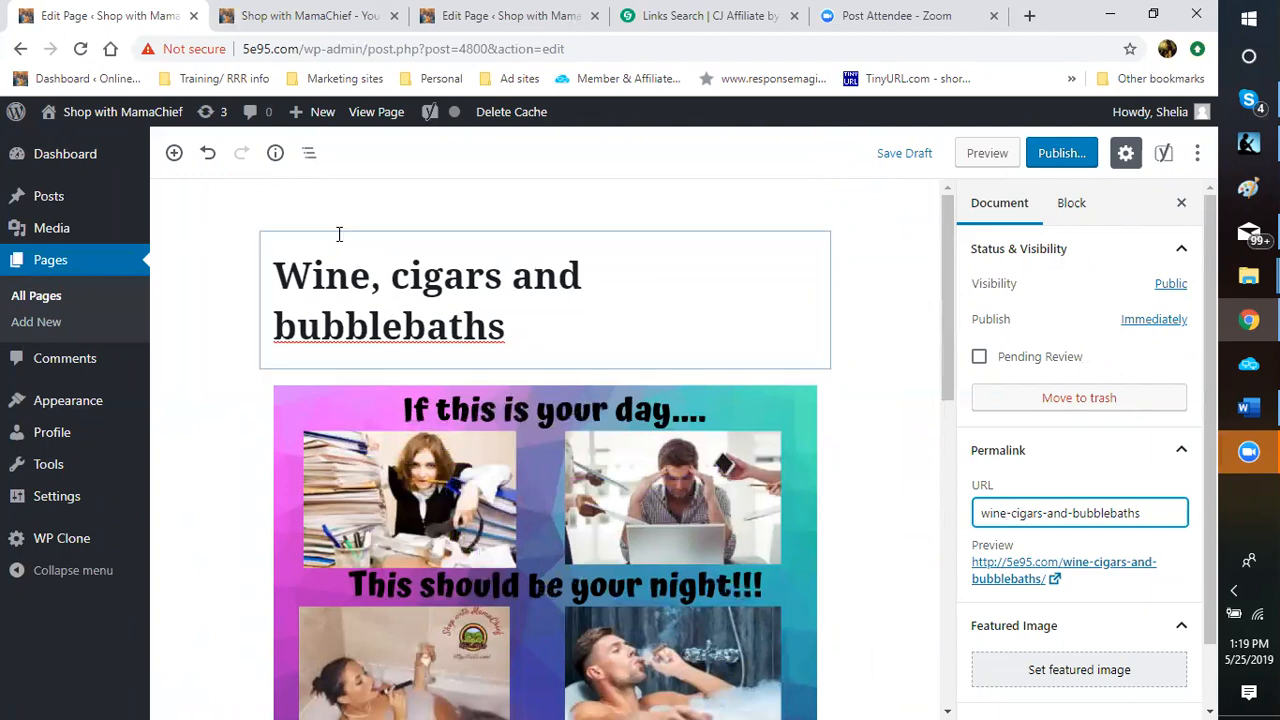
scroll(237, 291, down, 2)
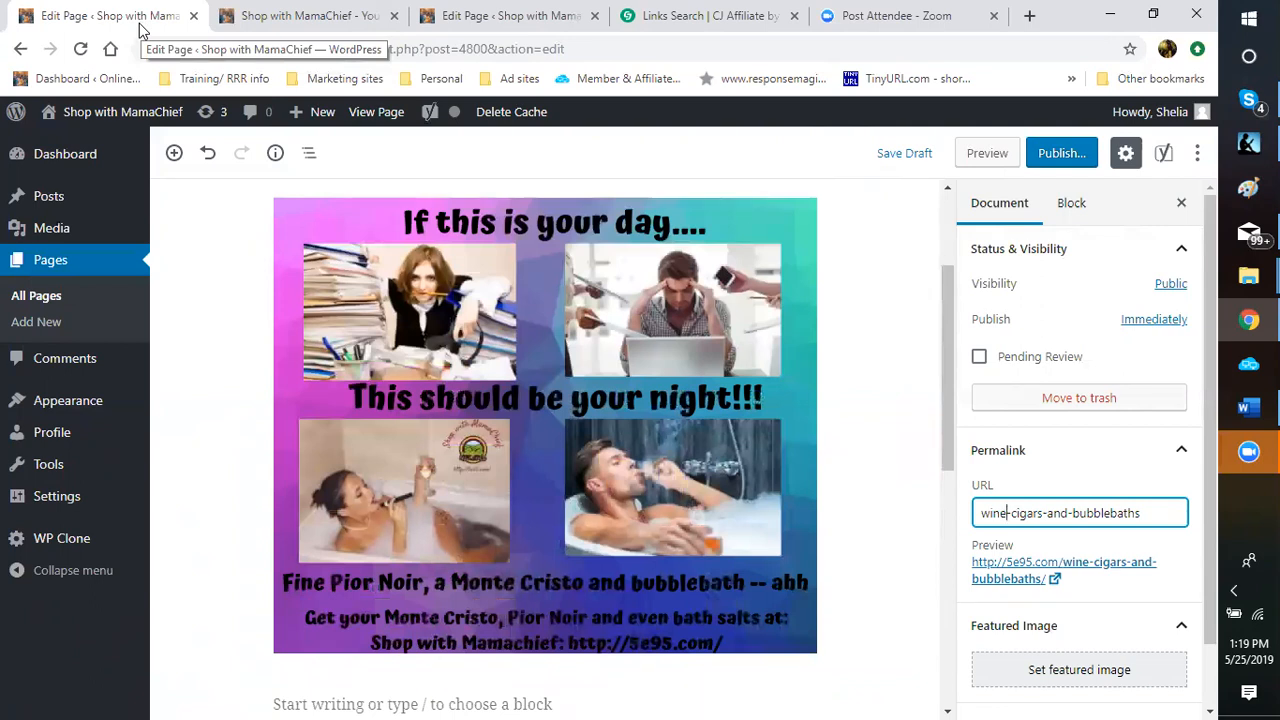
click(300, 15)
scroll(781, 445, down, 10)
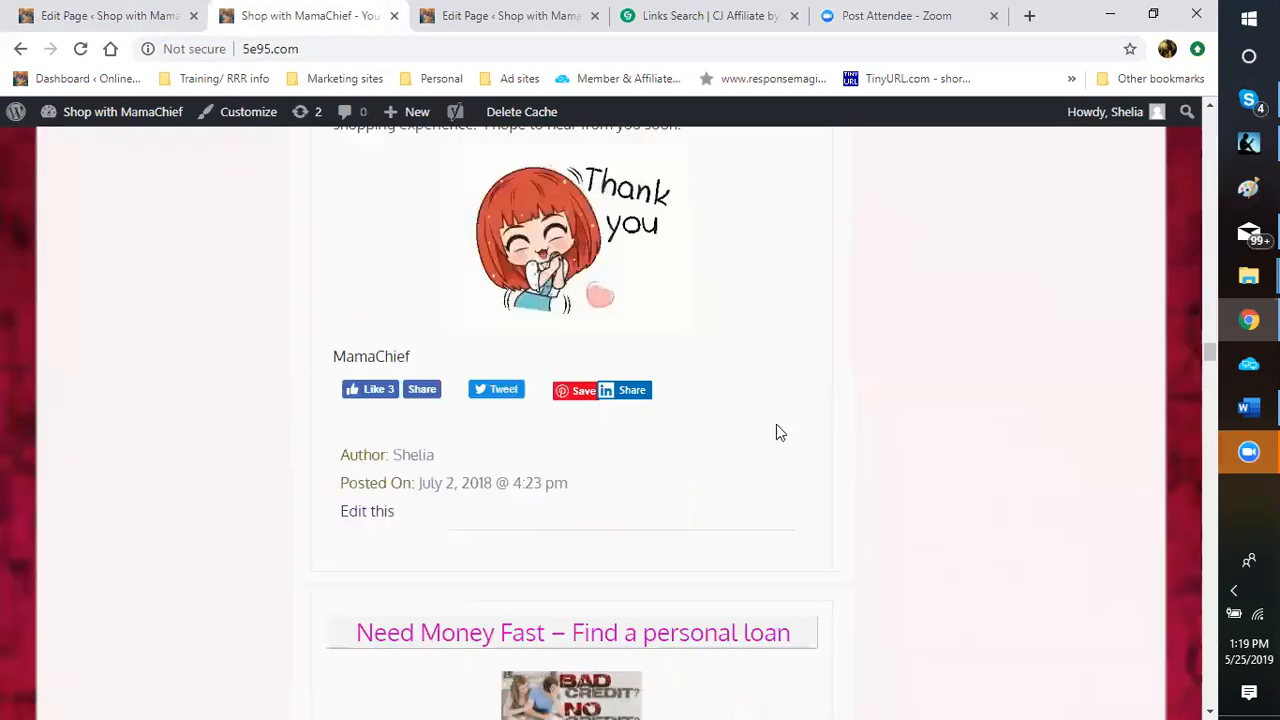
scroll(770, 421, down, 3)
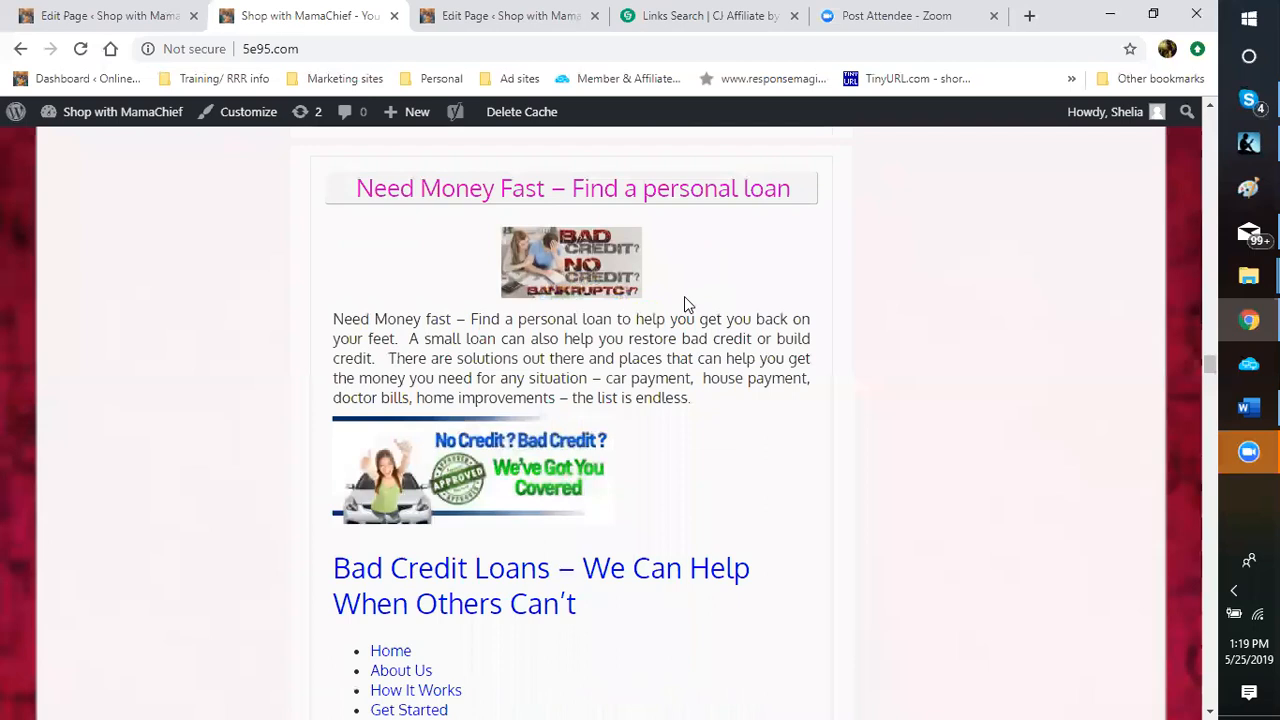
scroll(684, 300, up, 10)
scroll(678, 305, up, 8)
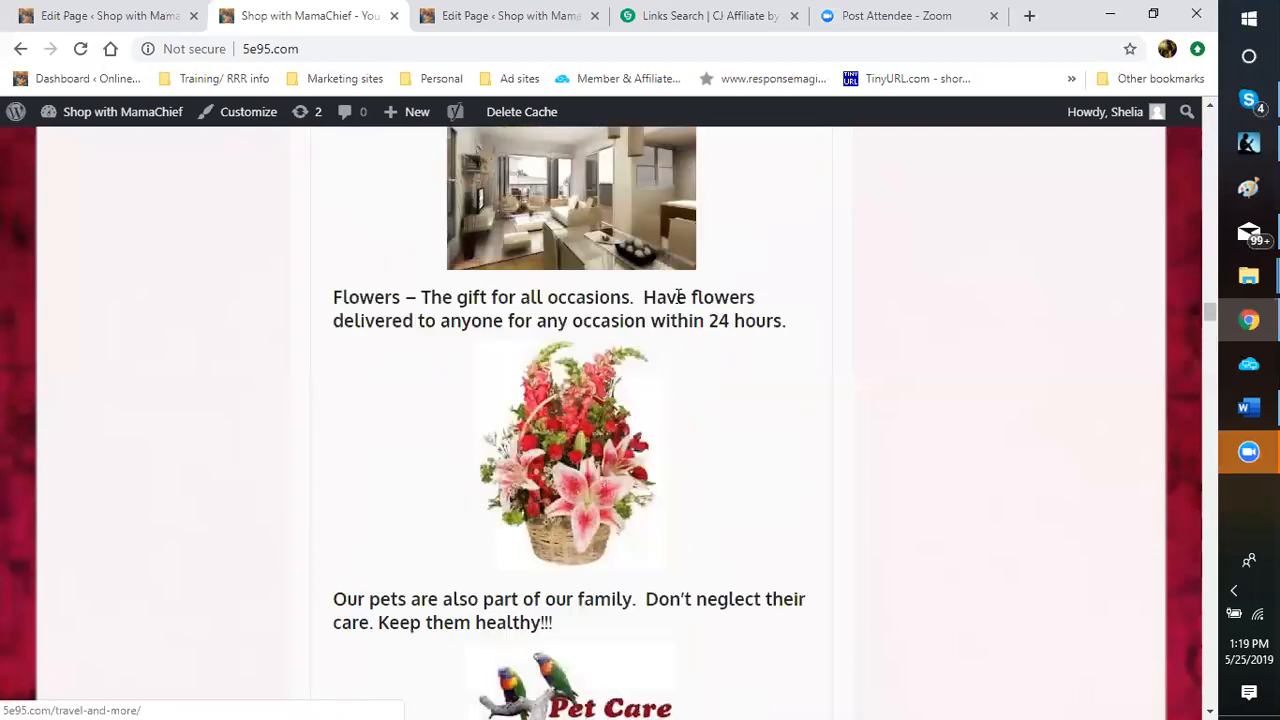
scroll(675, 306, down, 15)
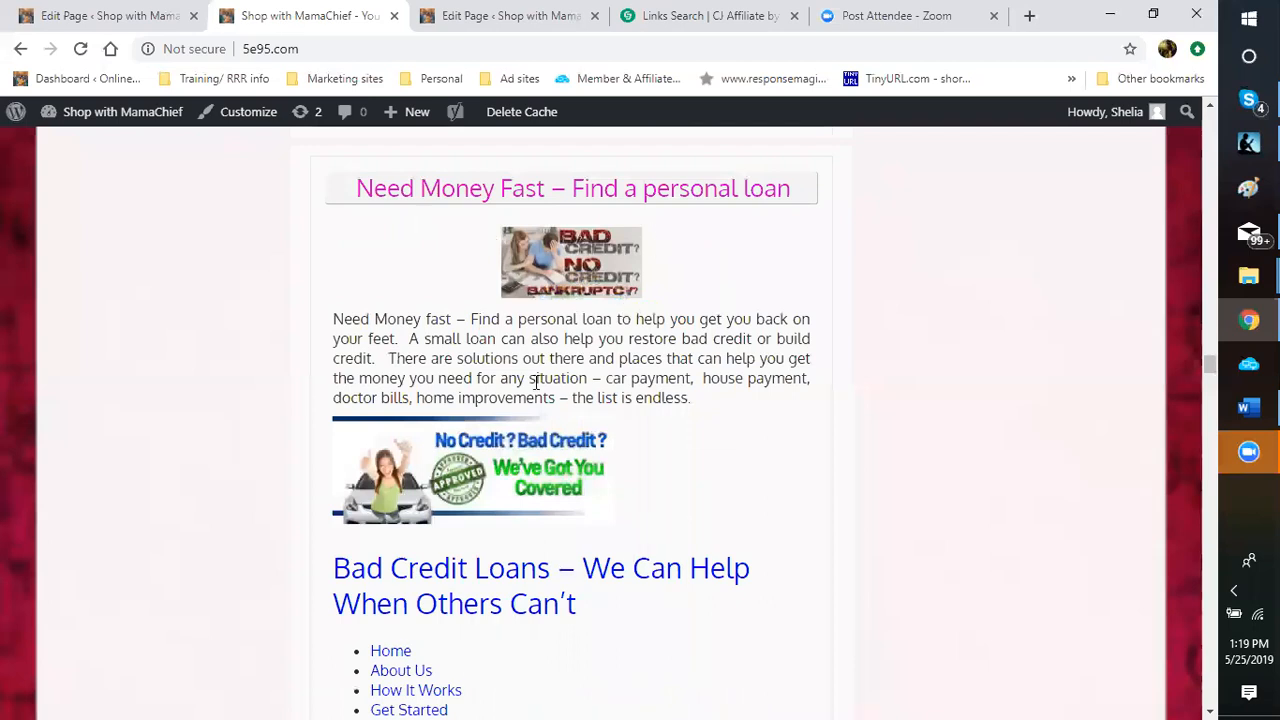
scroll(536, 388, down, 6)
scroll(536, 388, down, 15)
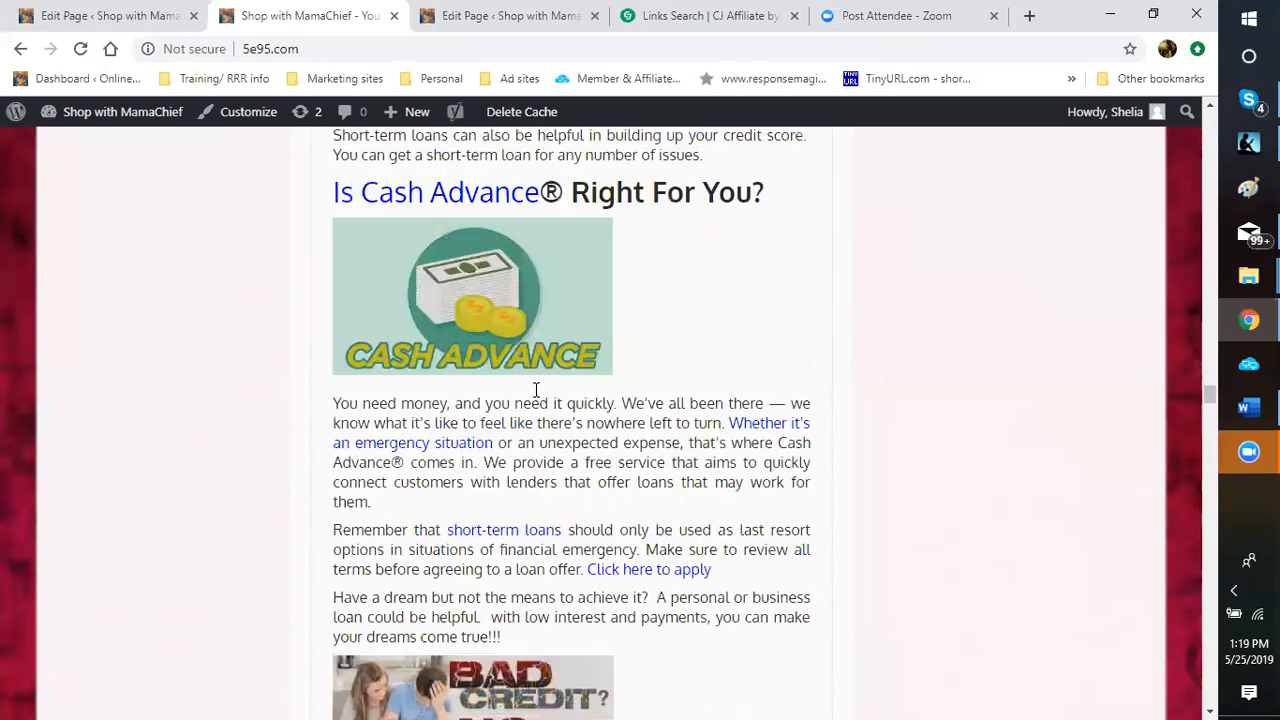
scroll(534, 388, down, 15)
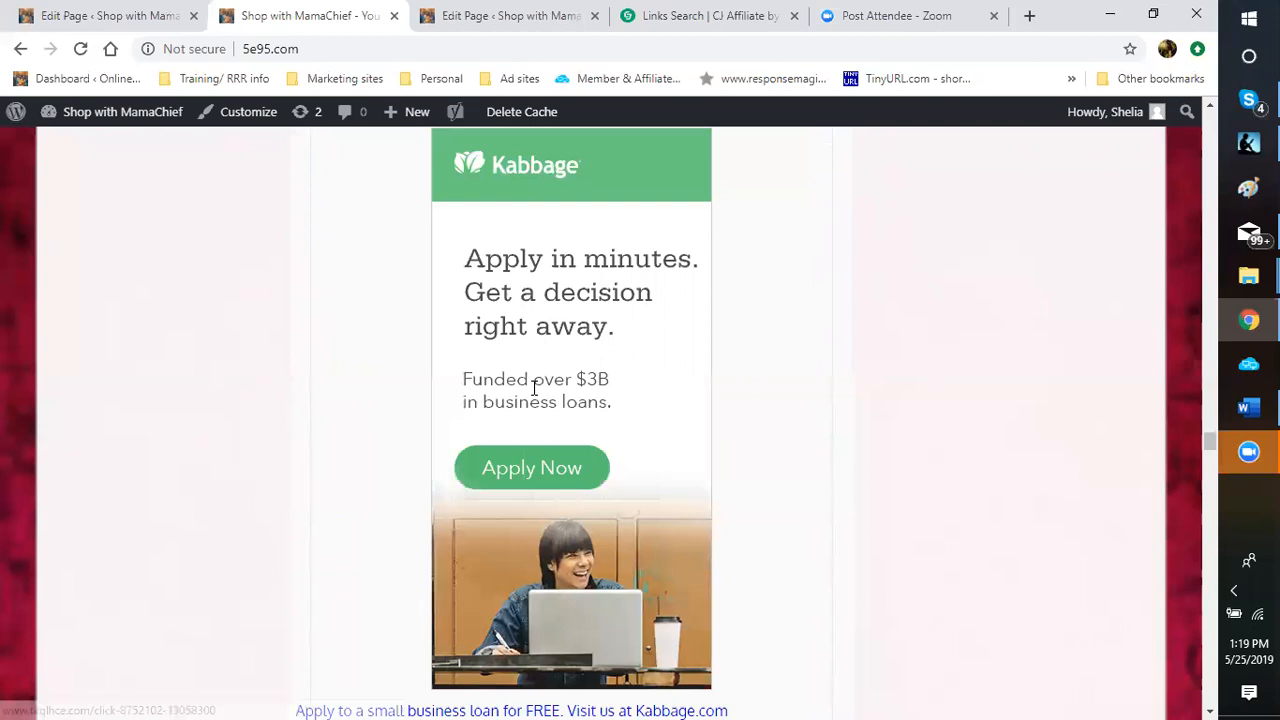
scroll(534, 394, down, 15)
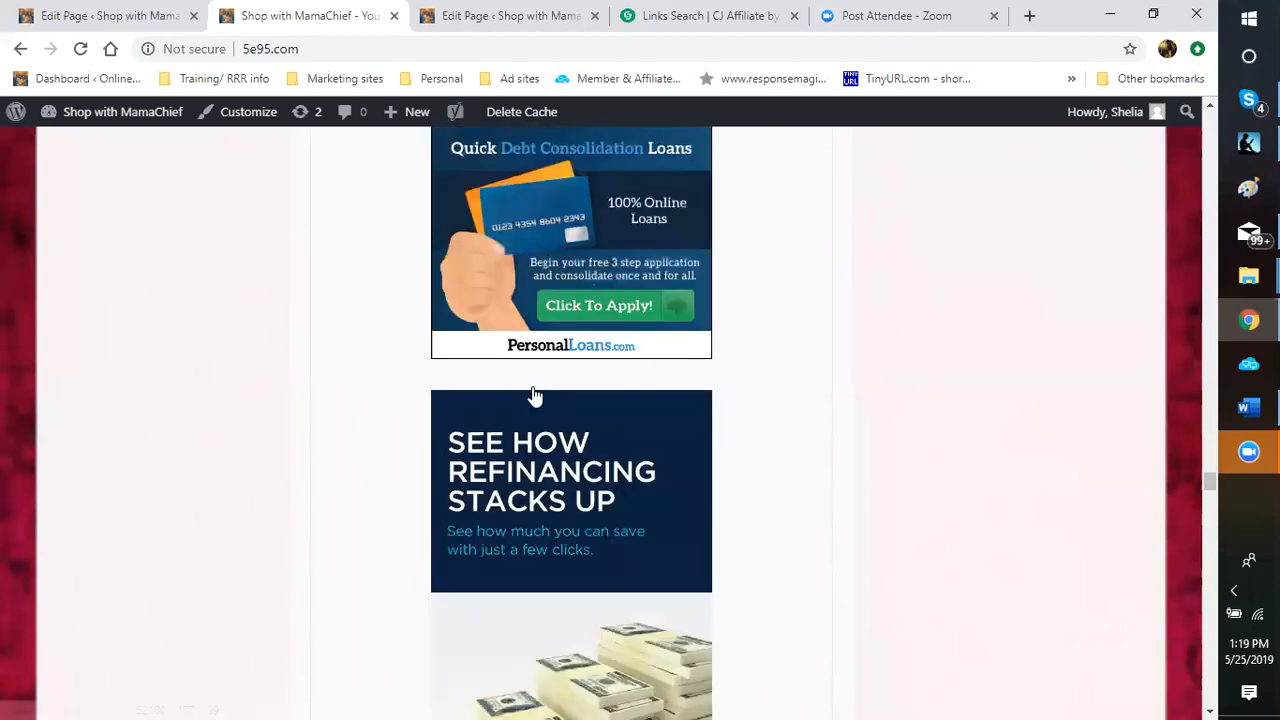
scroll(533, 397, down, 4)
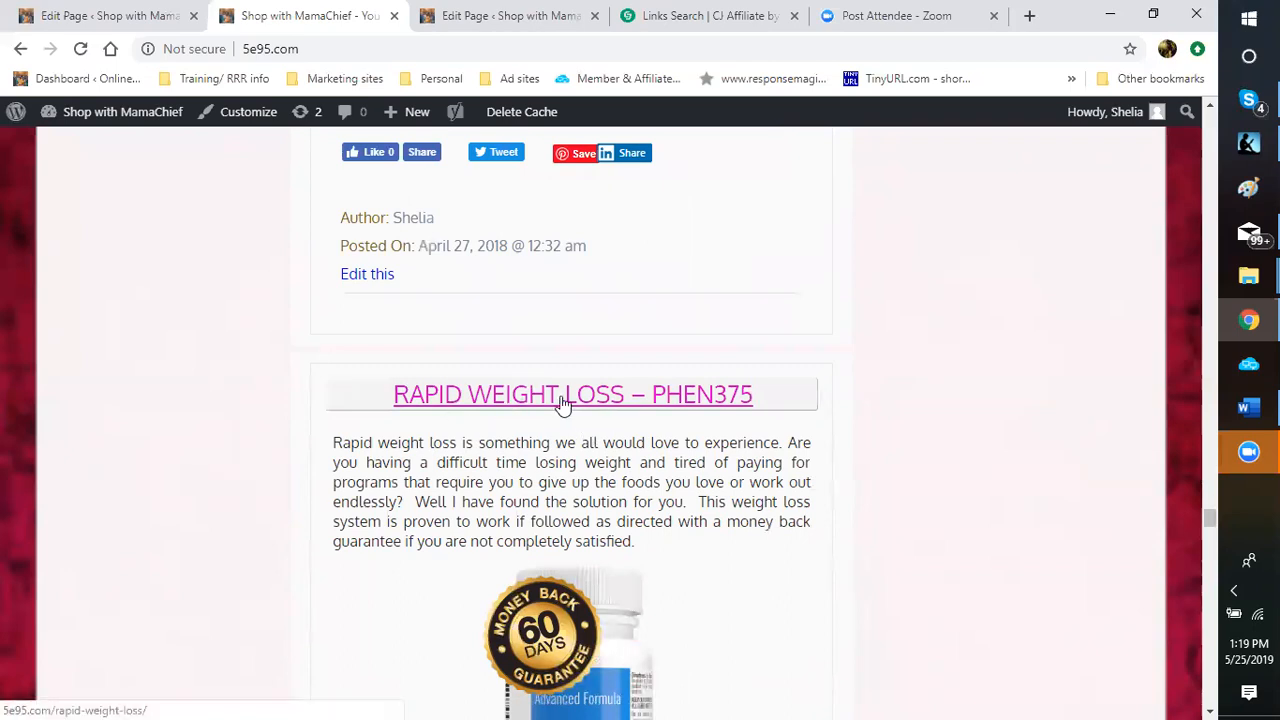
scroll(543, 391, down, 1)
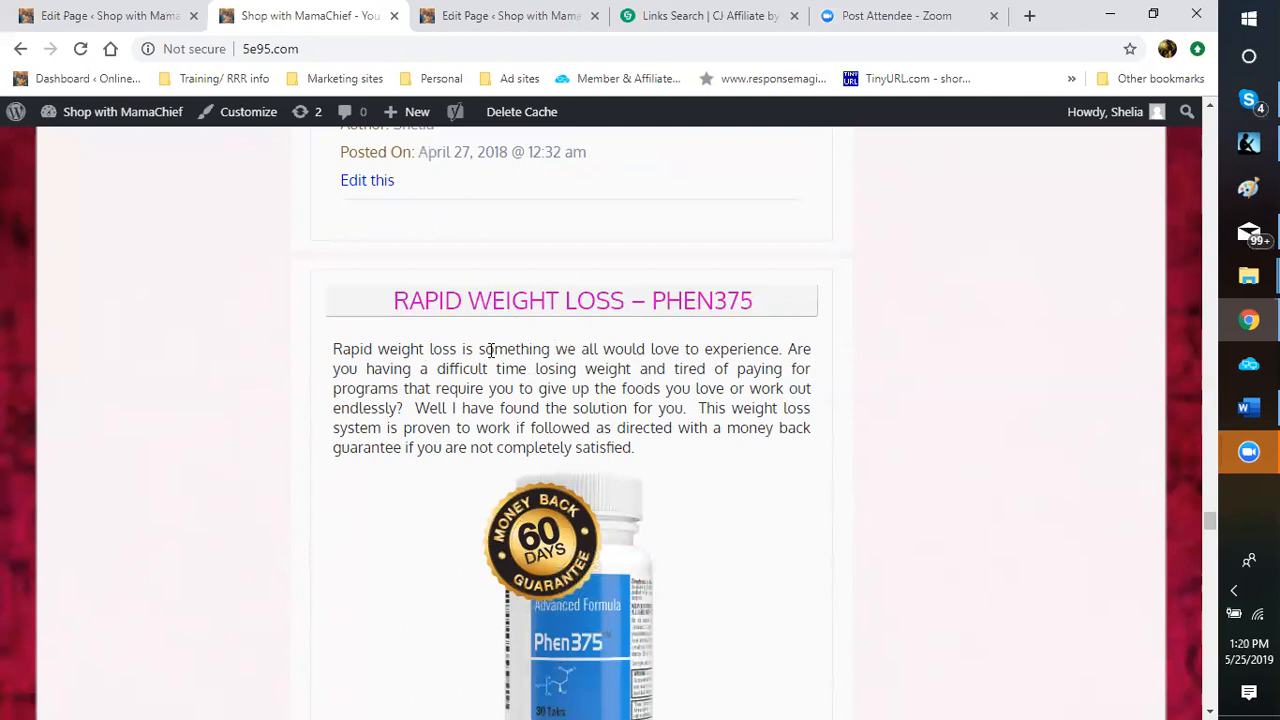
scroll(479, 371, down, 3)
scroll(479, 371, down, 13)
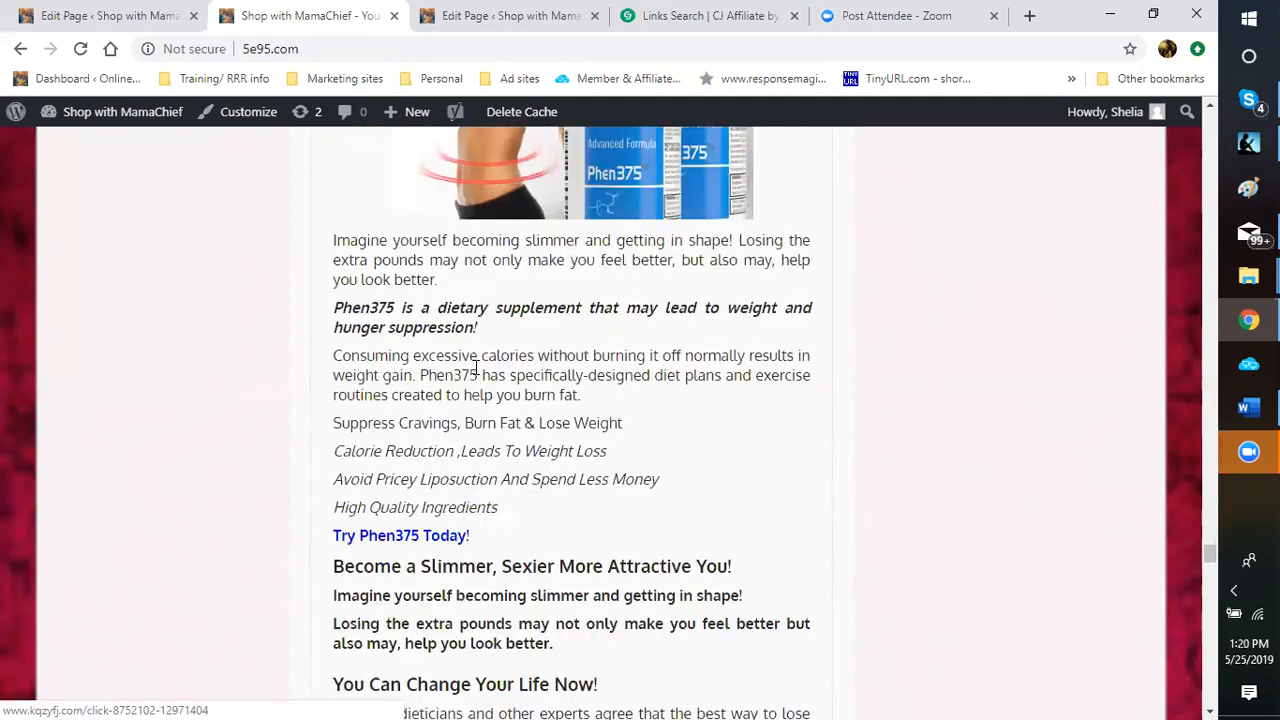
scroll(476, 373, down, 7)
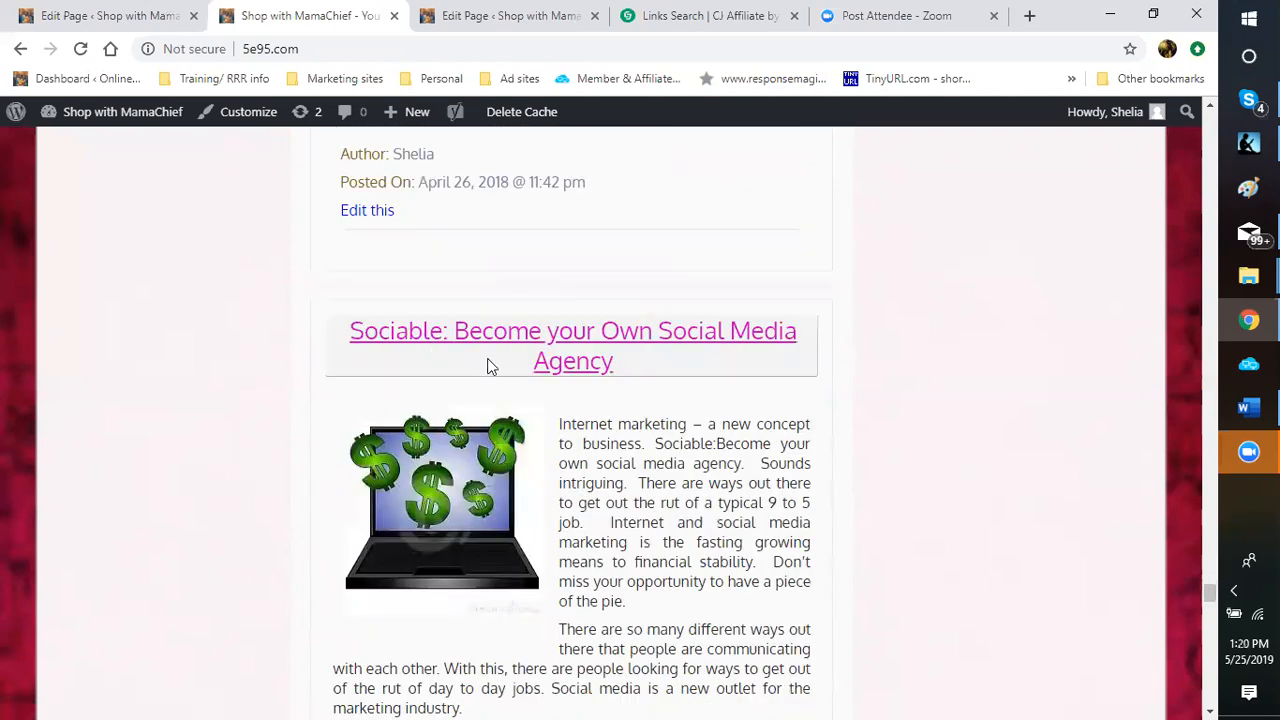
scroll(513, 372, down, 10)
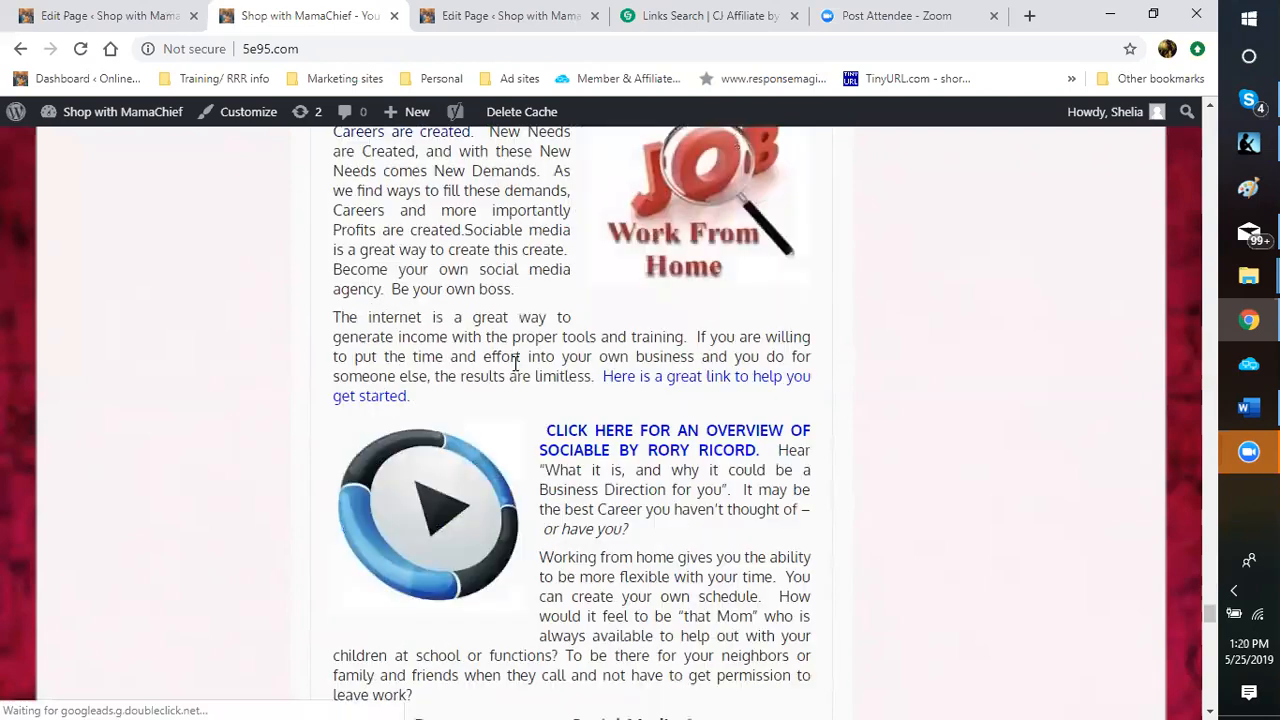
scroll(514, 366, down, 10)
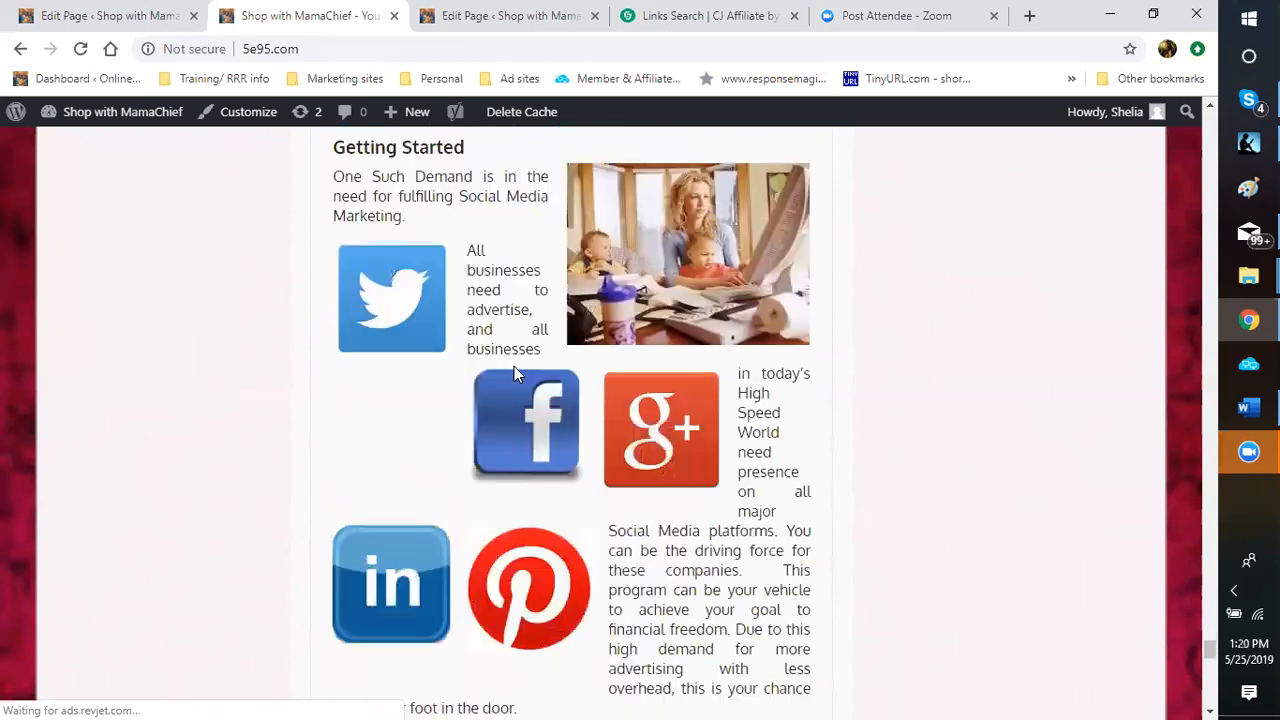
scroll(514, 366, down, 15)
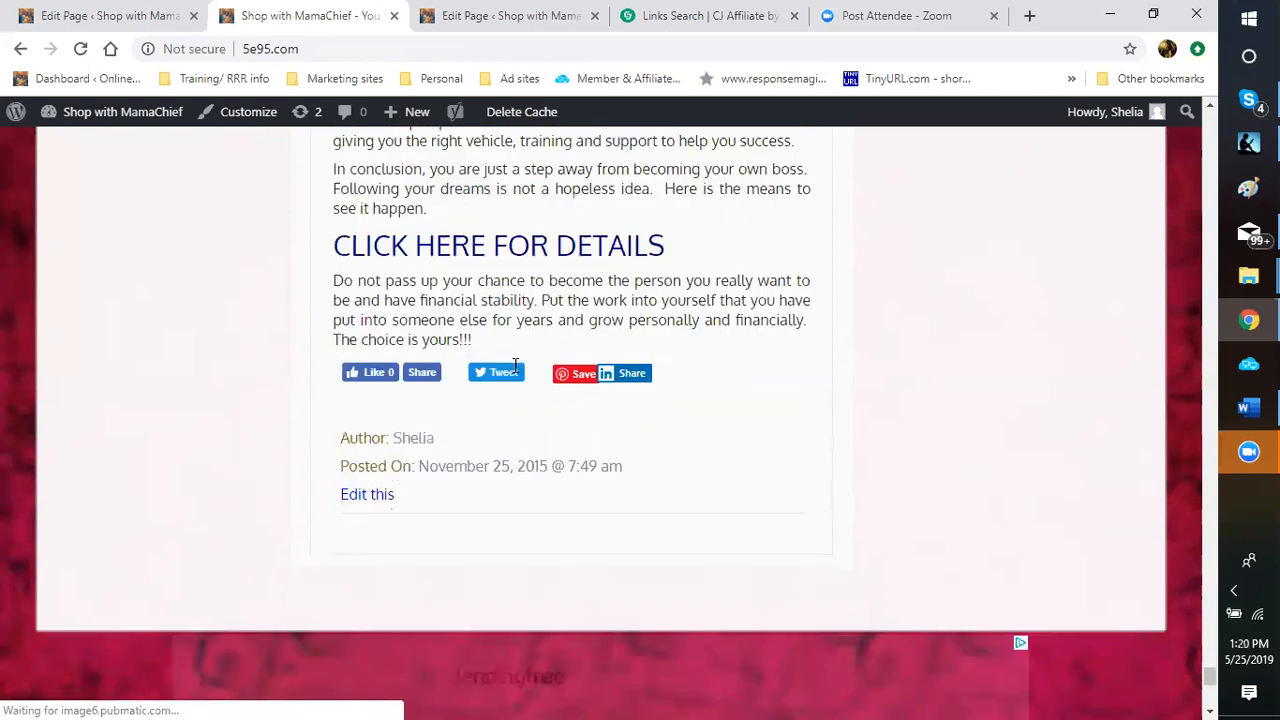
scroll(515, 366, up, 15)
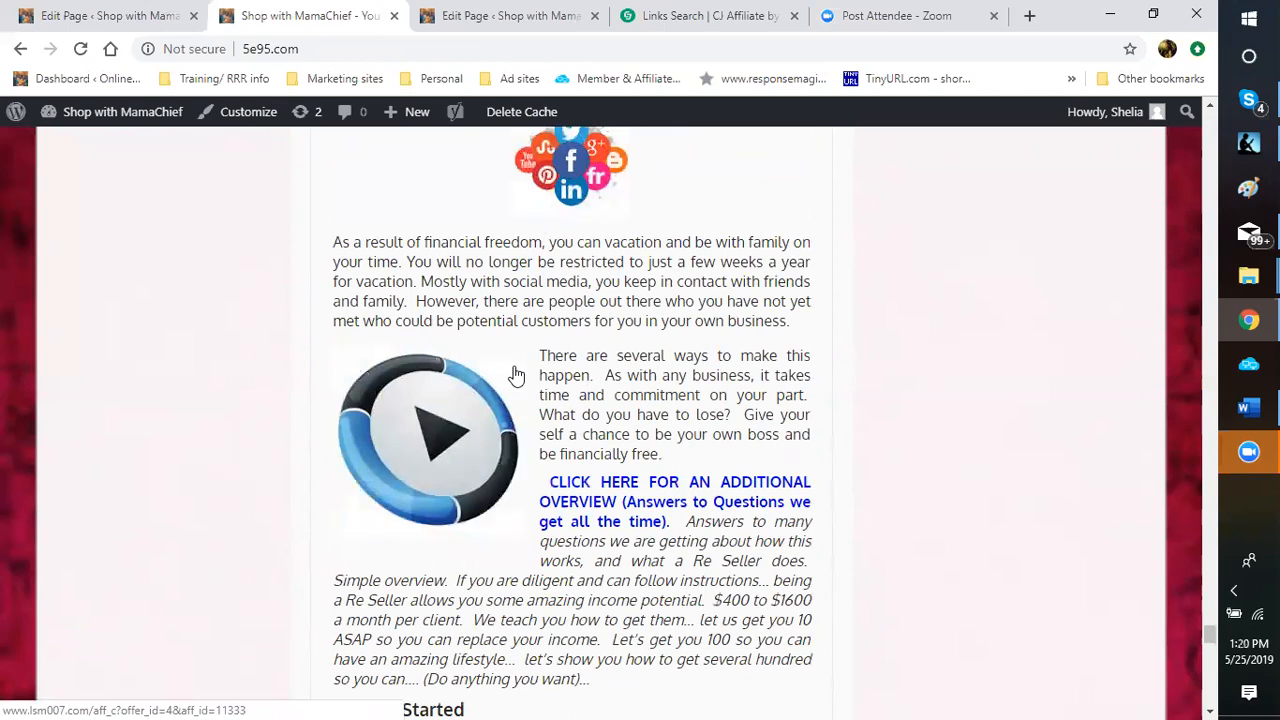
scroll(515, 372, up, 9)
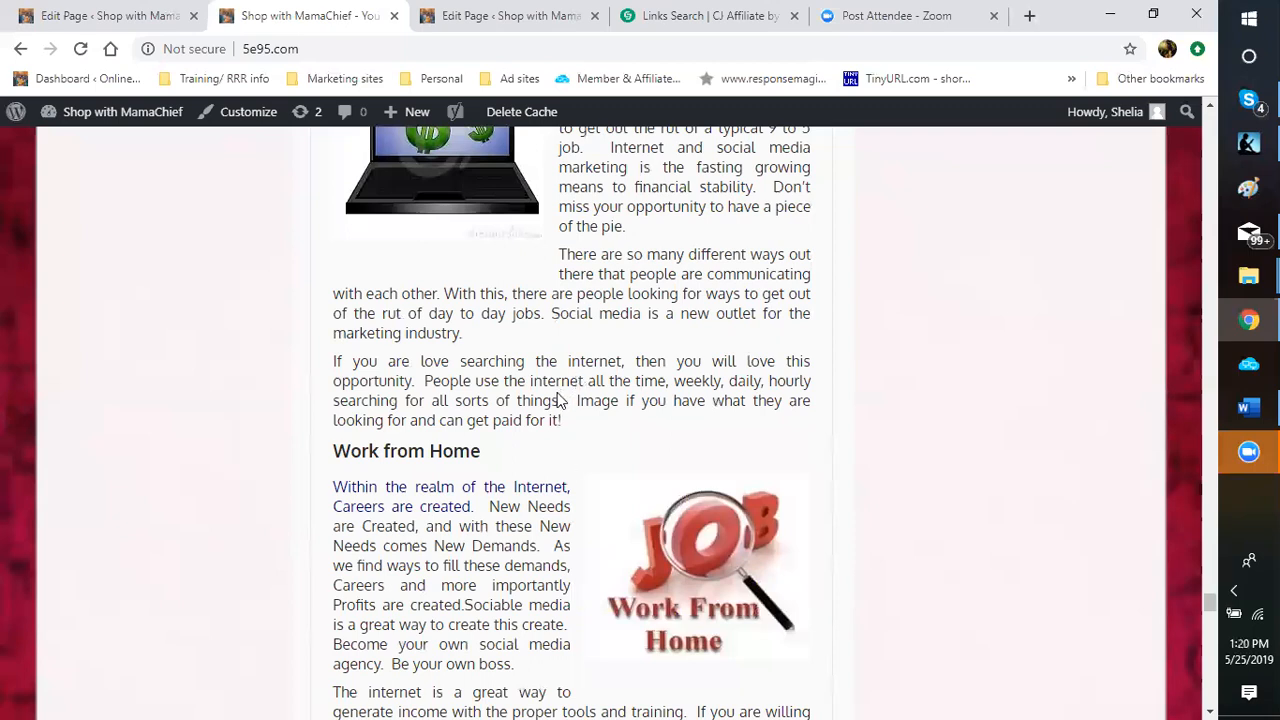
scroll(560, 400, down, 7)
scroll(558, 400, down, 13)
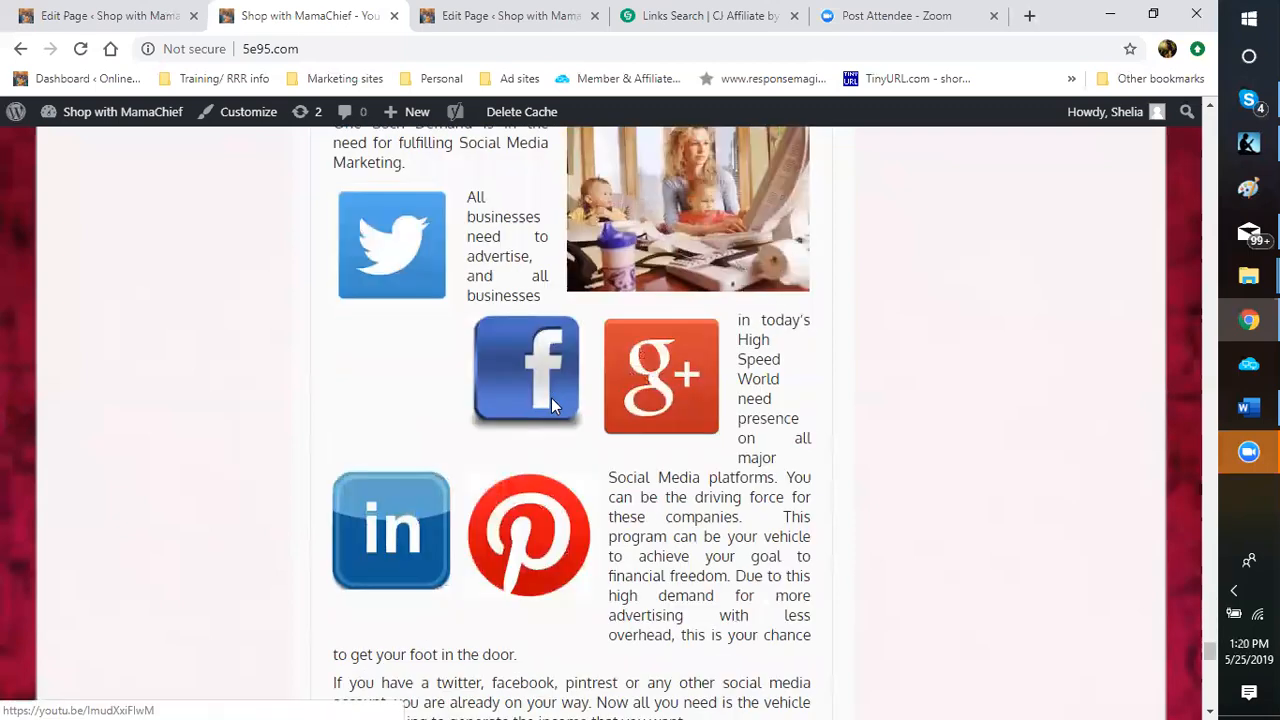
scroll(553, 399, down, 4)
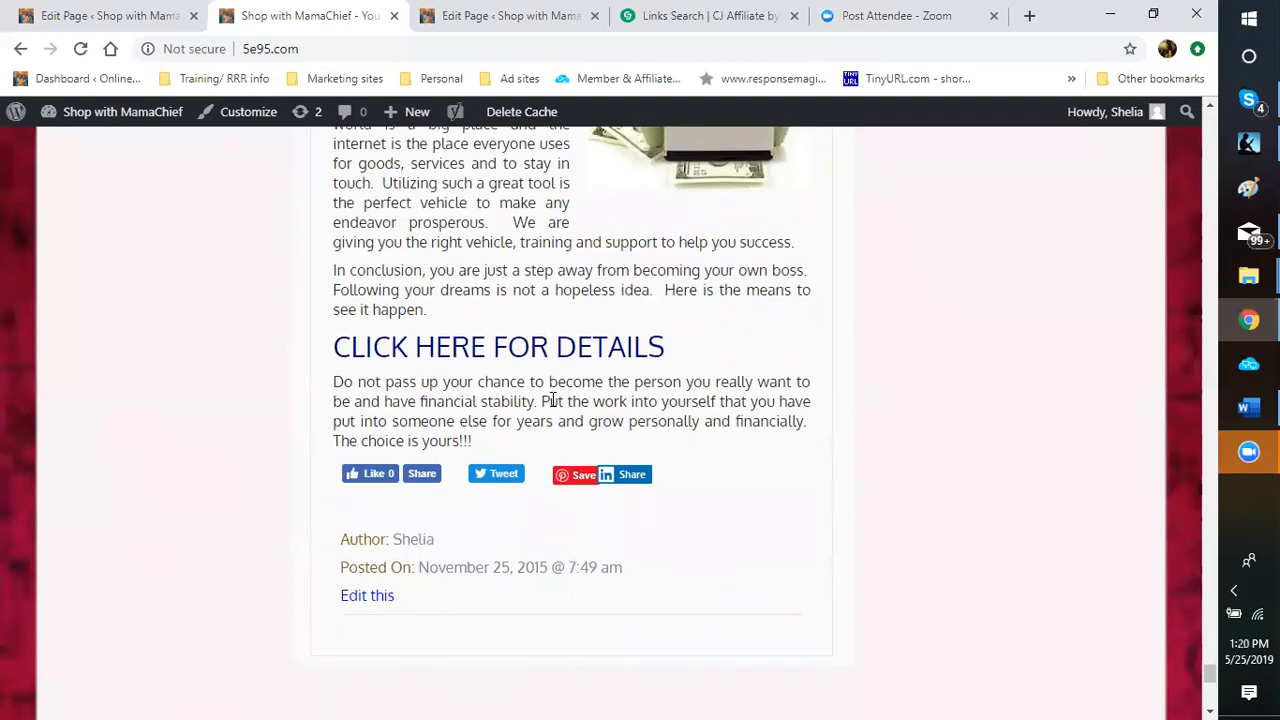
scroll(553, 400, up, 5)
scroll(553, 400, up, 12)
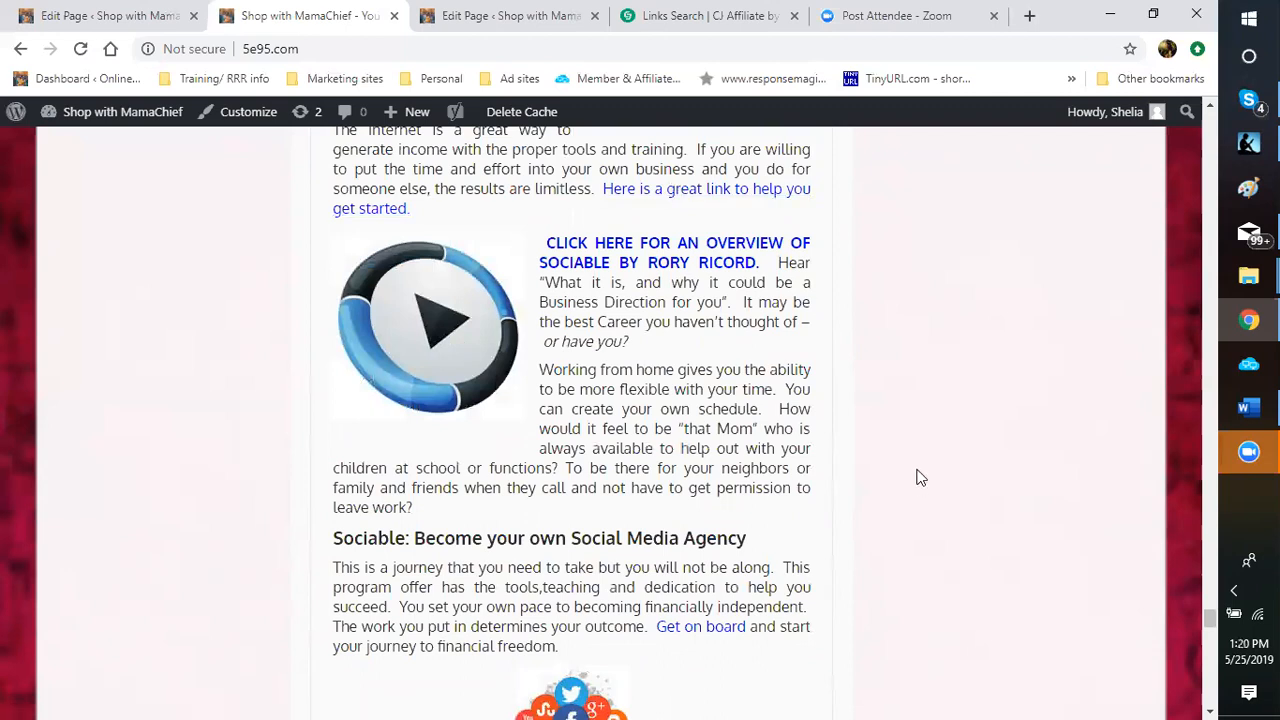
scroll(920, 478, up, 4)
scroll(920, 478, up, 6)
scroll(920, 478, up, 10)
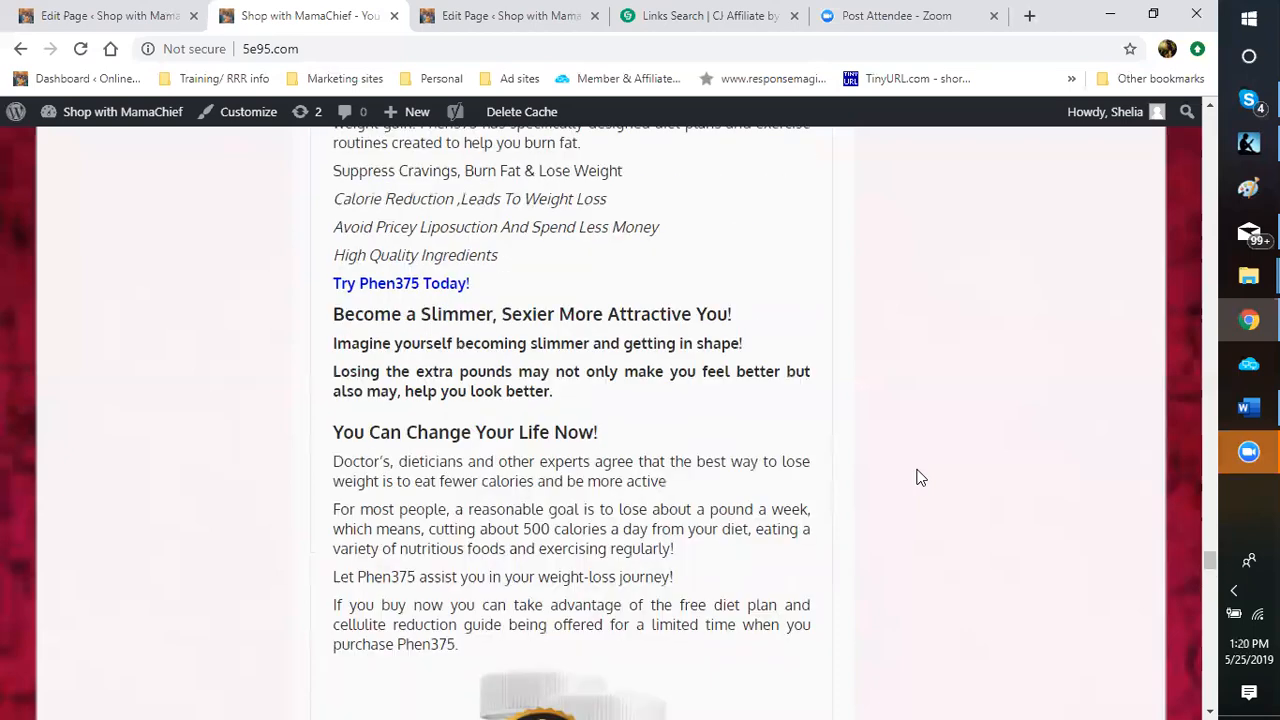
scroll(920, 478, up, 4)
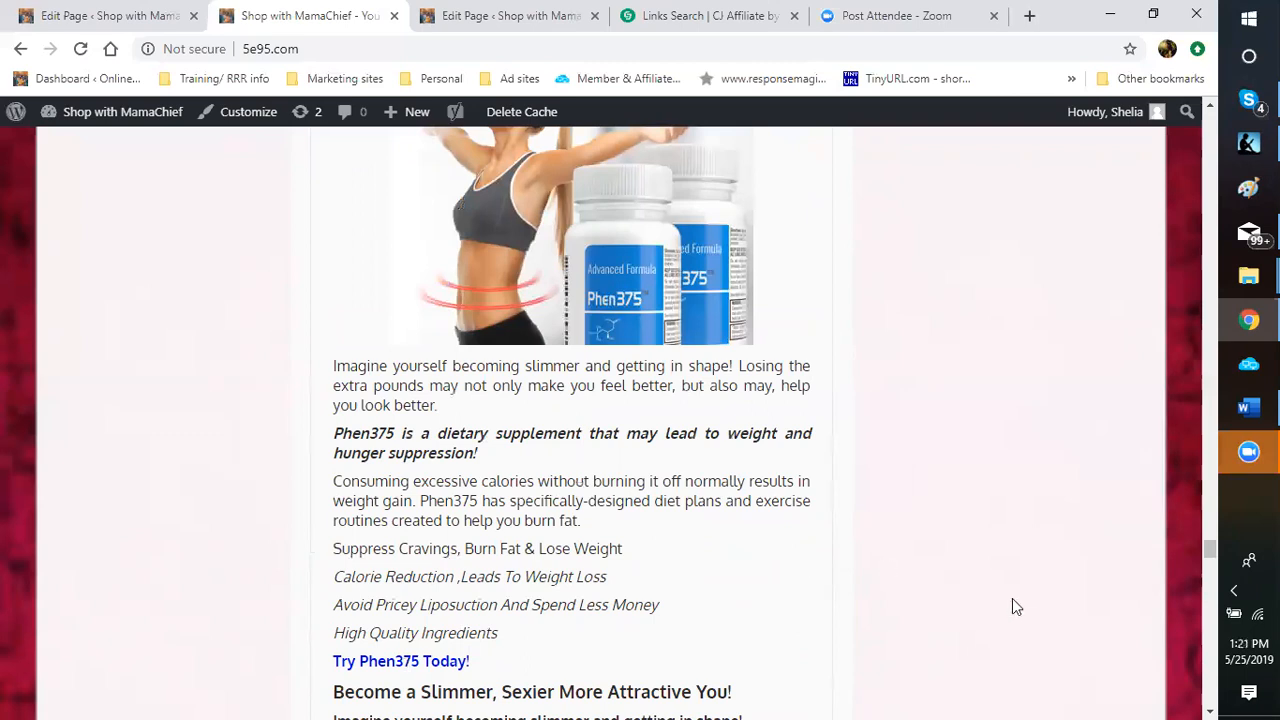
scroll(1013, 600, up, 9)
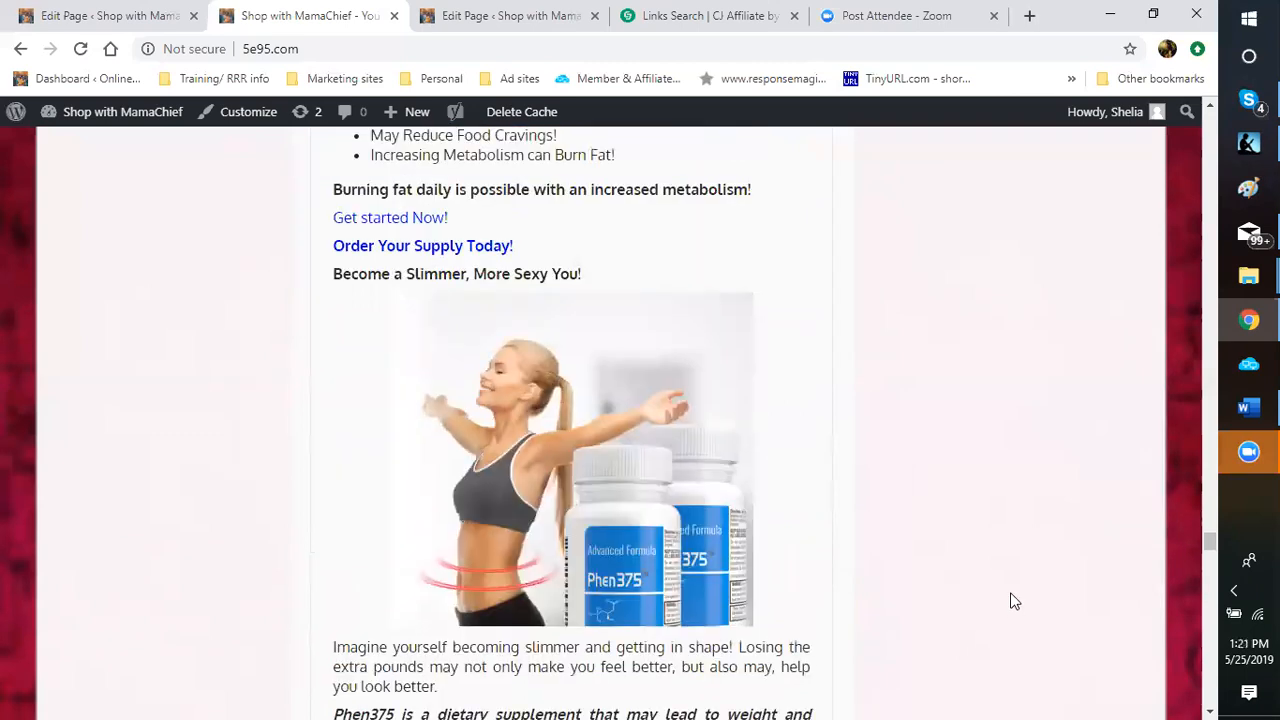
scroll(1013, 600, up, 3)
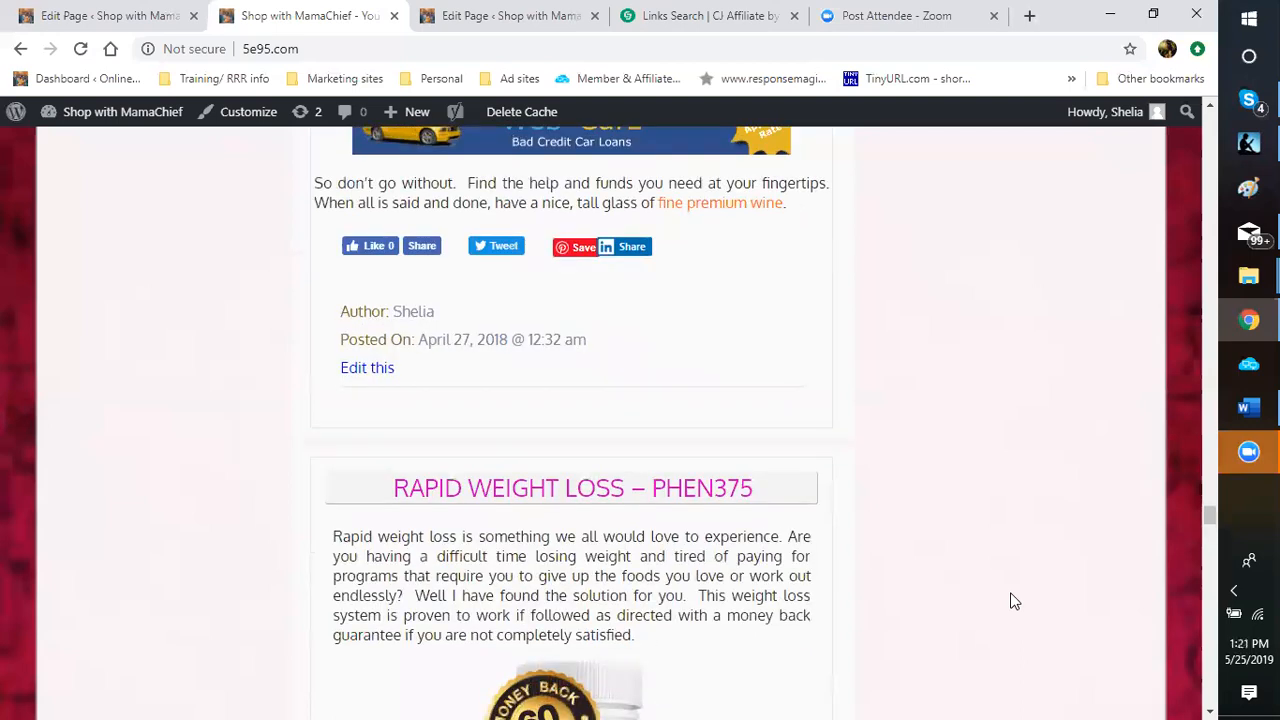
scroll(1013, 600, up, 7)
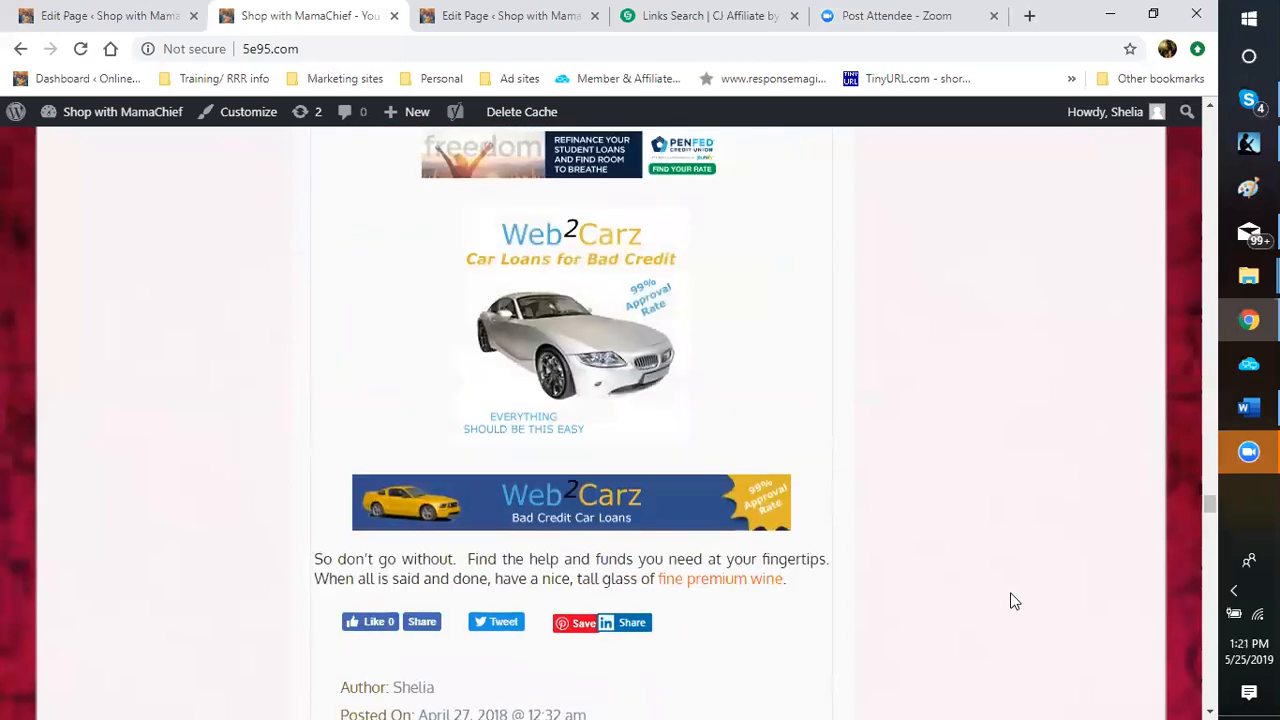
scroll(1013, 600, up, 10)
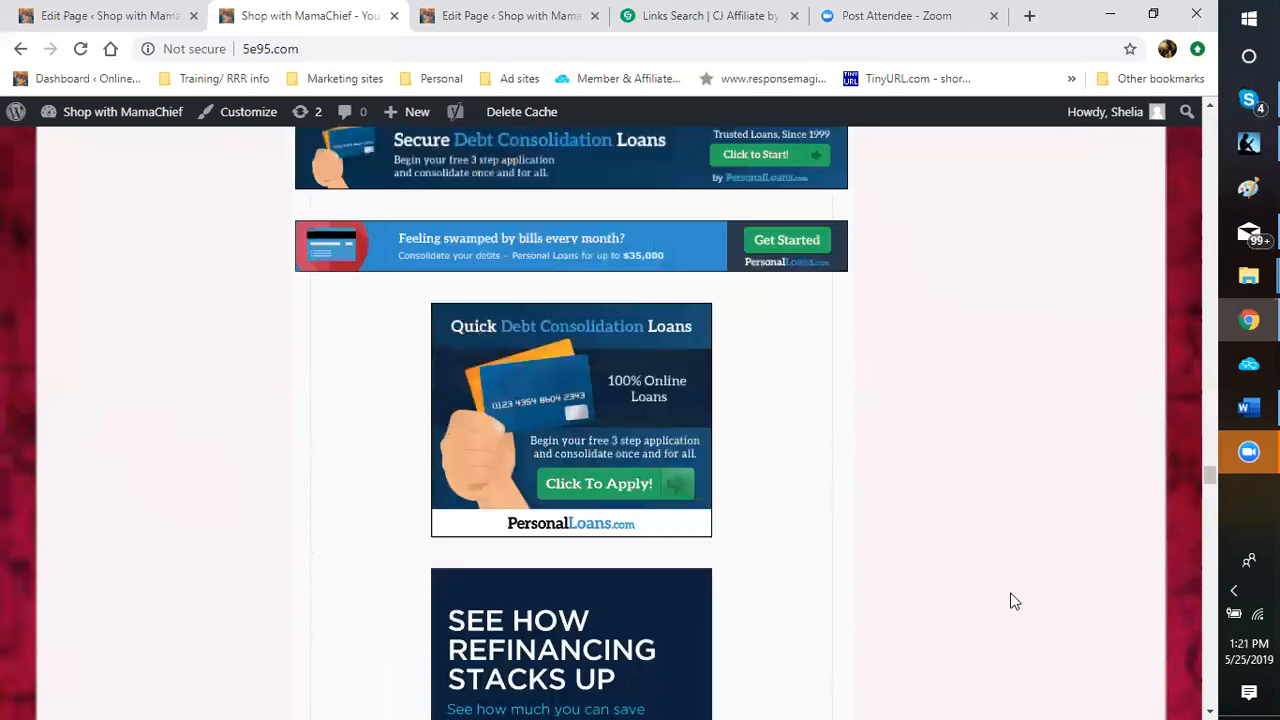
scroll(1001, 598, up, 4)
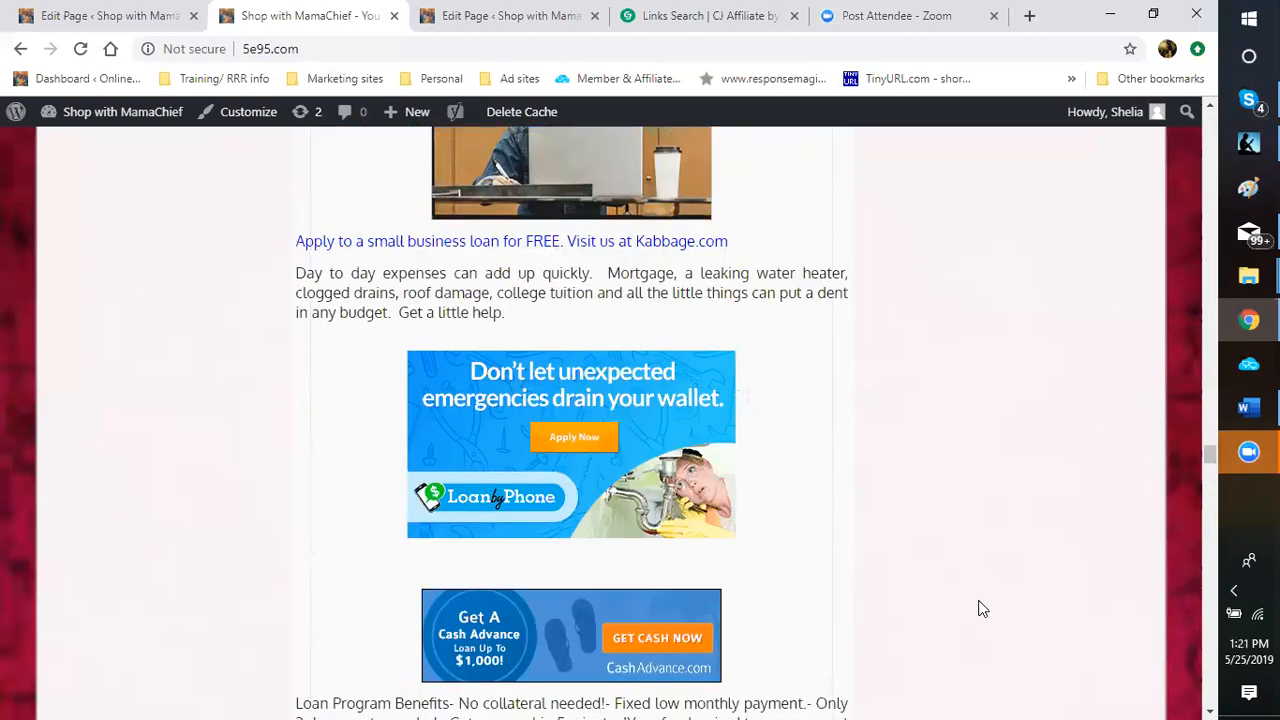
scroll(977, 606, up, 7)
scroll(982, 608, up, 9)
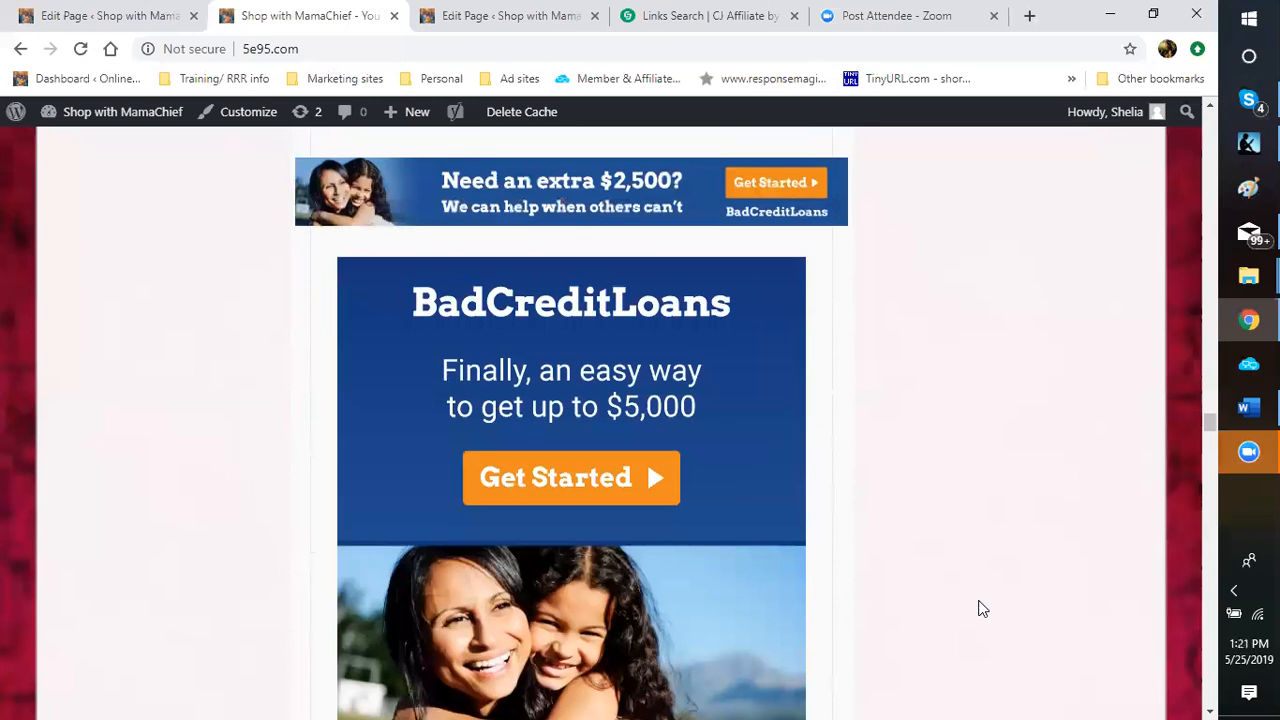
scroll(983, 608, up, 5)
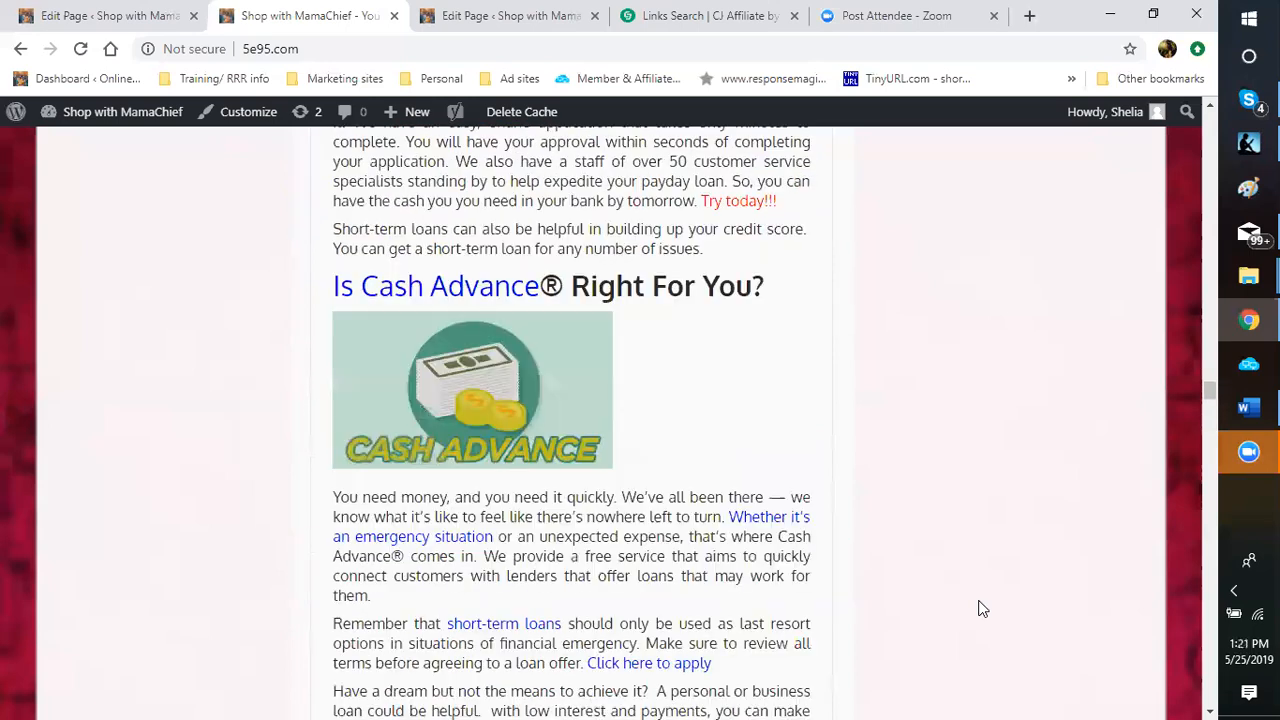
scroll(983, 608, up, 12)
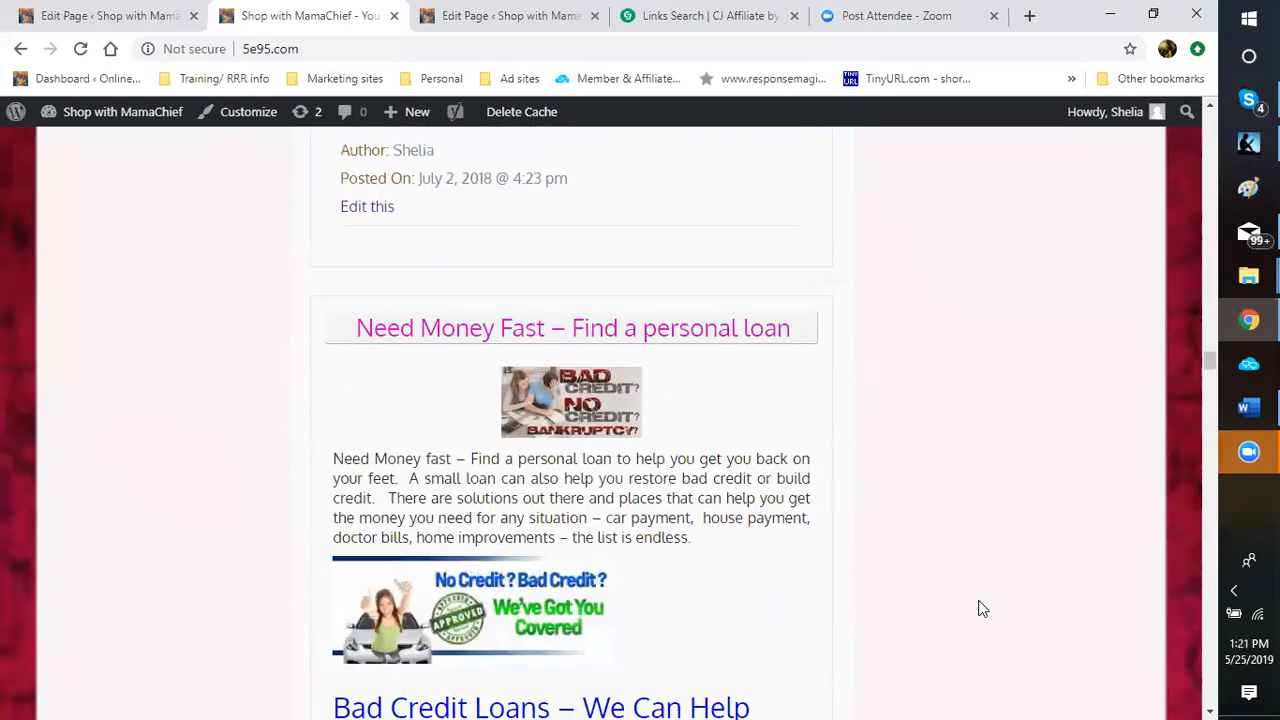
scroll(982, 608, up, 3)
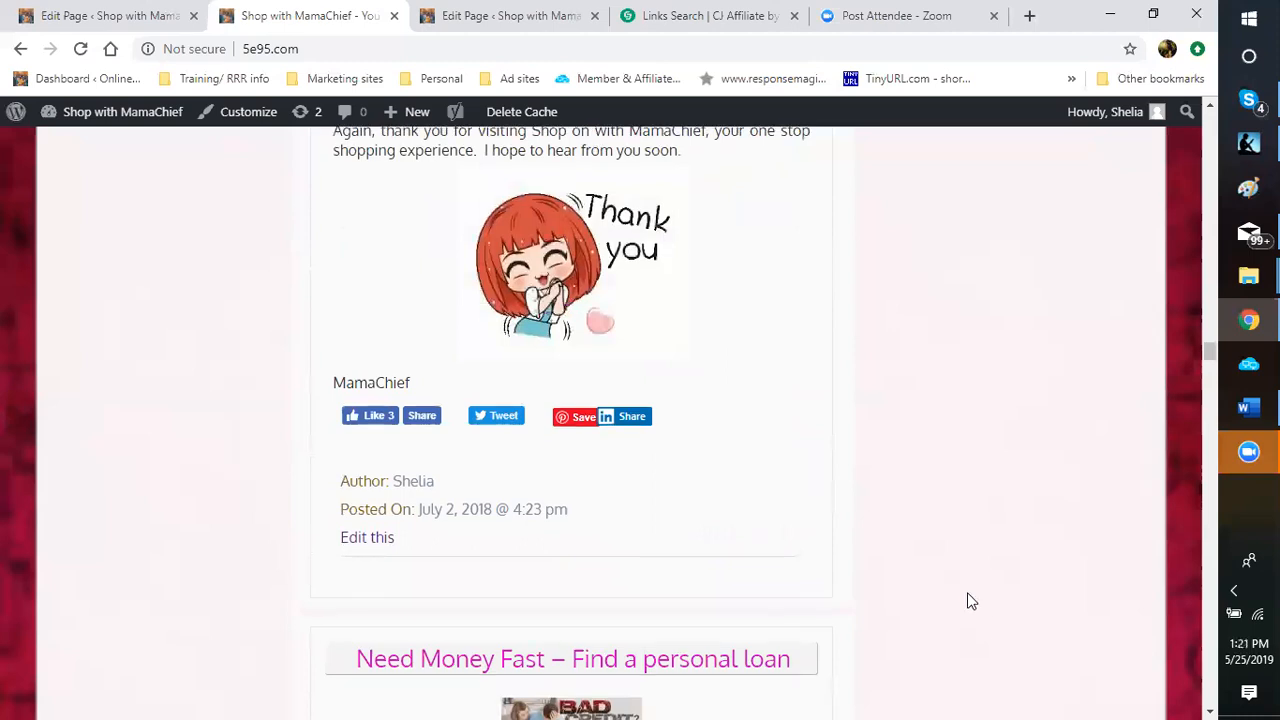
scroll(967, 600, up, 6)
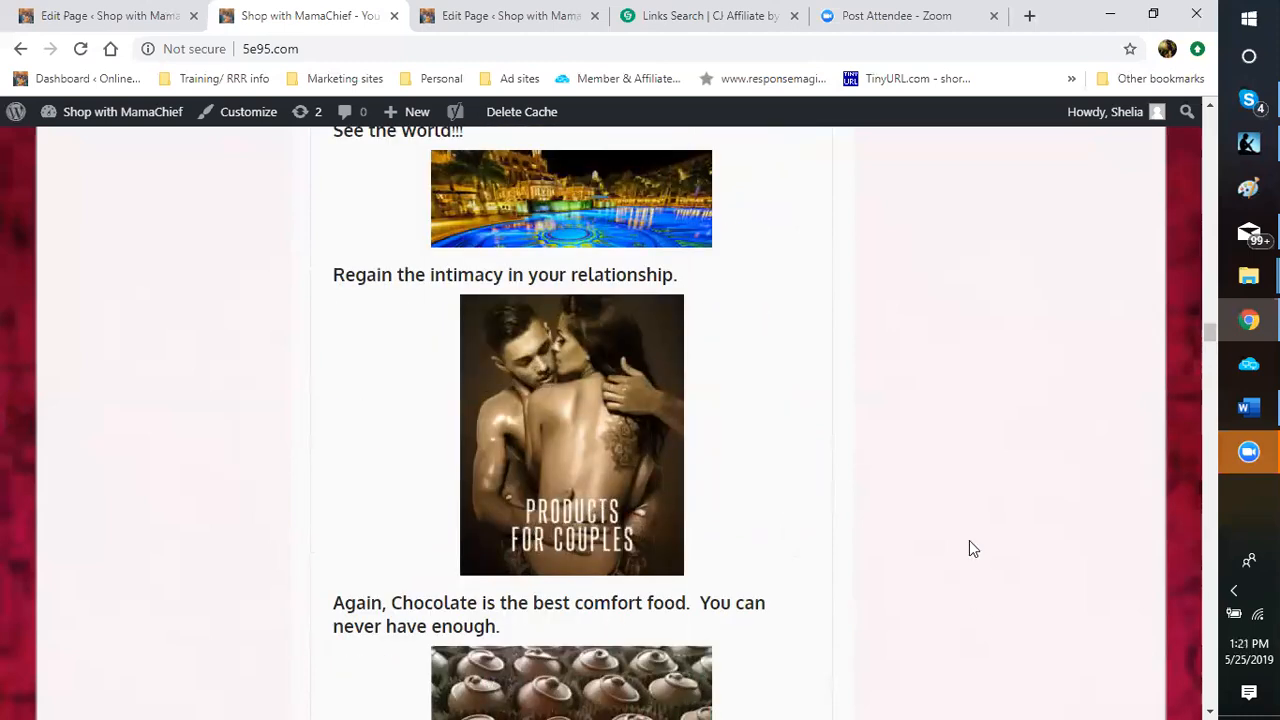
scroll(970, 546, up, 4)
scroll(969, 541, up, 3)
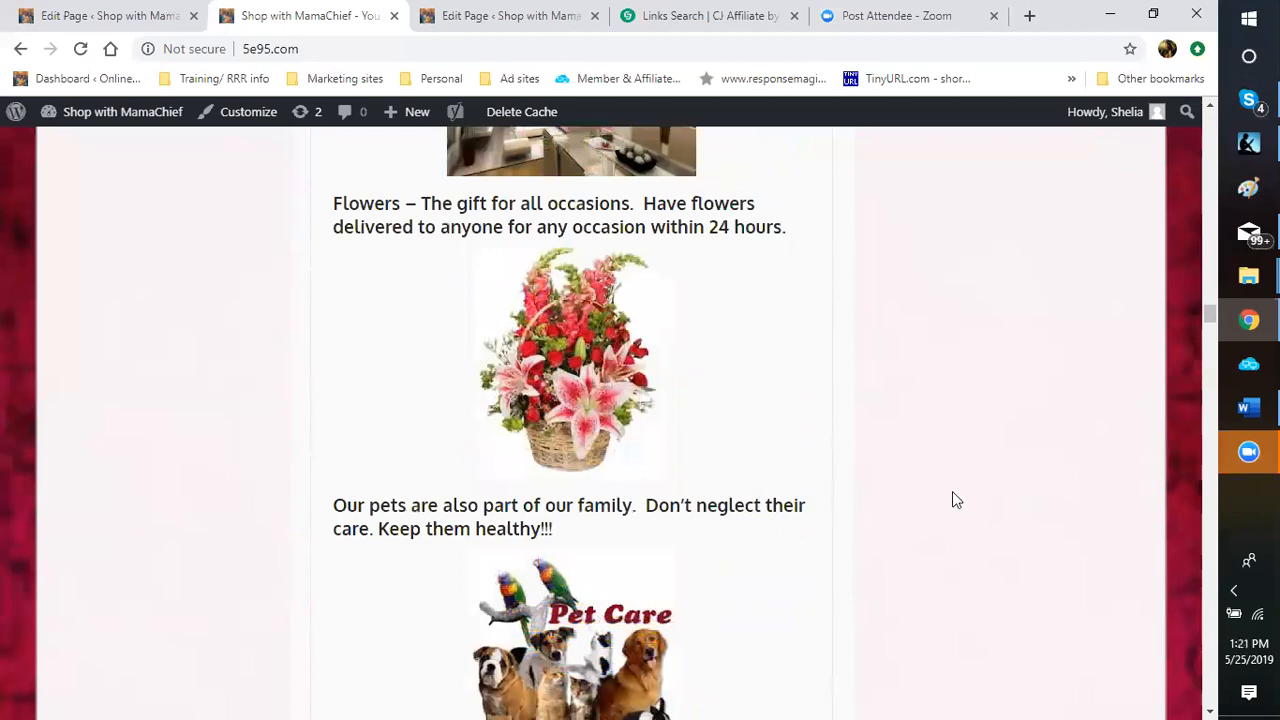
scroll(952, 500, up, 8)
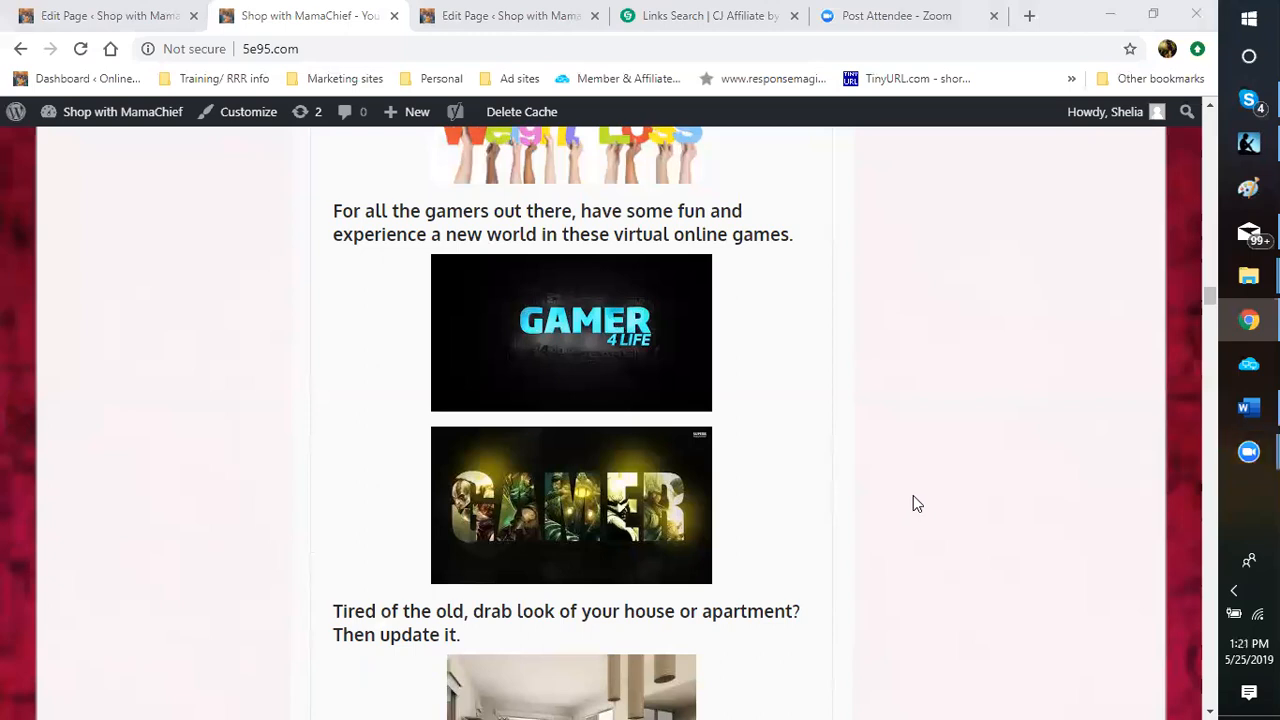
scroll(913, 503, up, 5)
scroll(913, 503, up, 15)
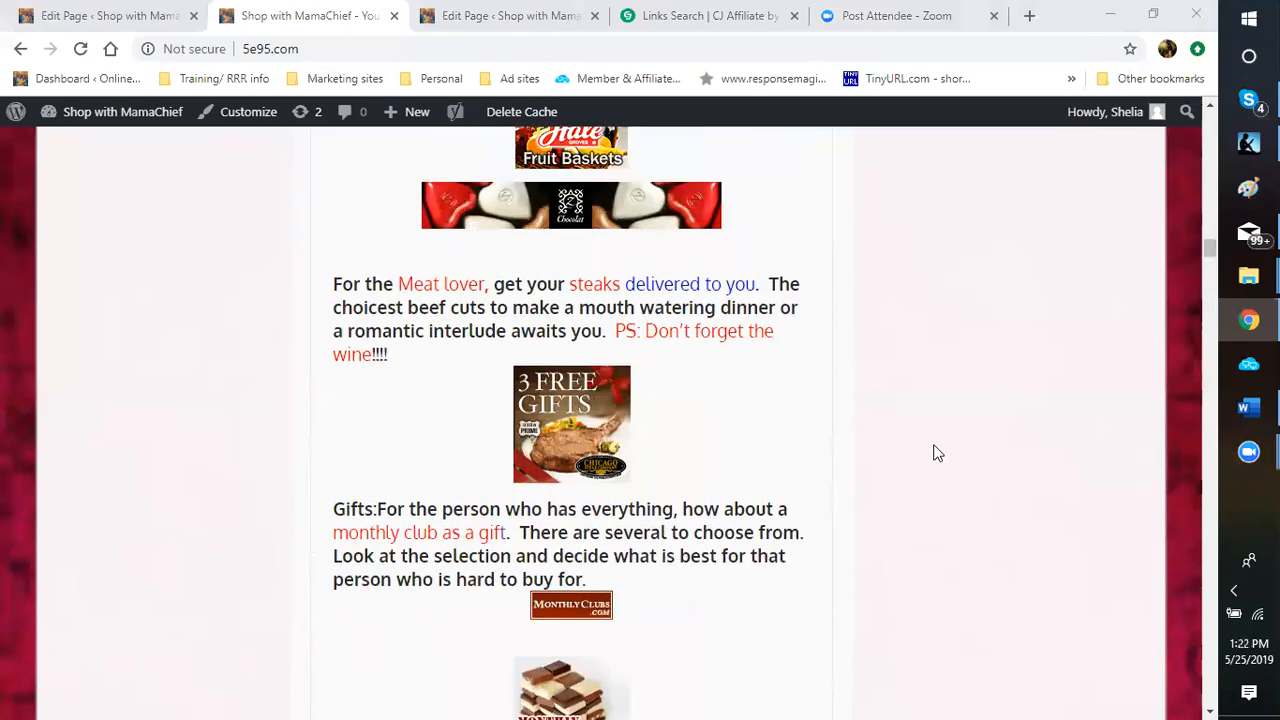
scroll(932, 452, down, 10)
scroll(945, 435, up, 5)
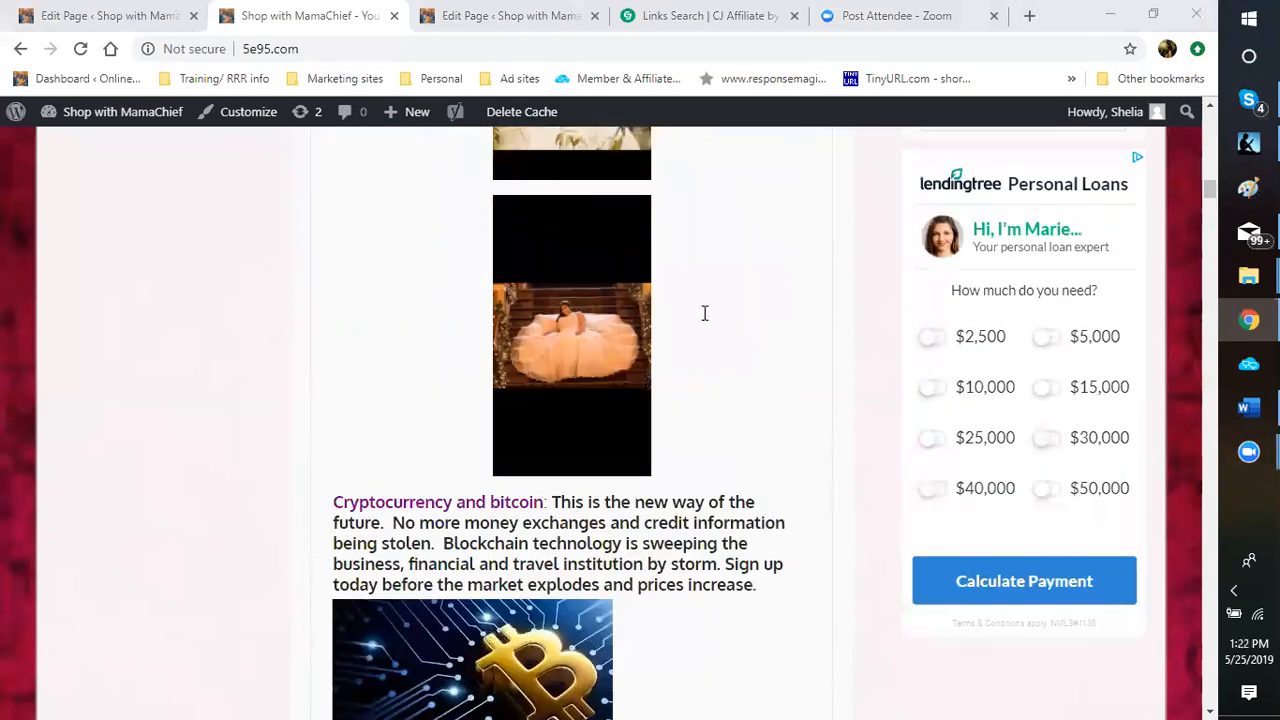
scroll(777, 291, up, 10)
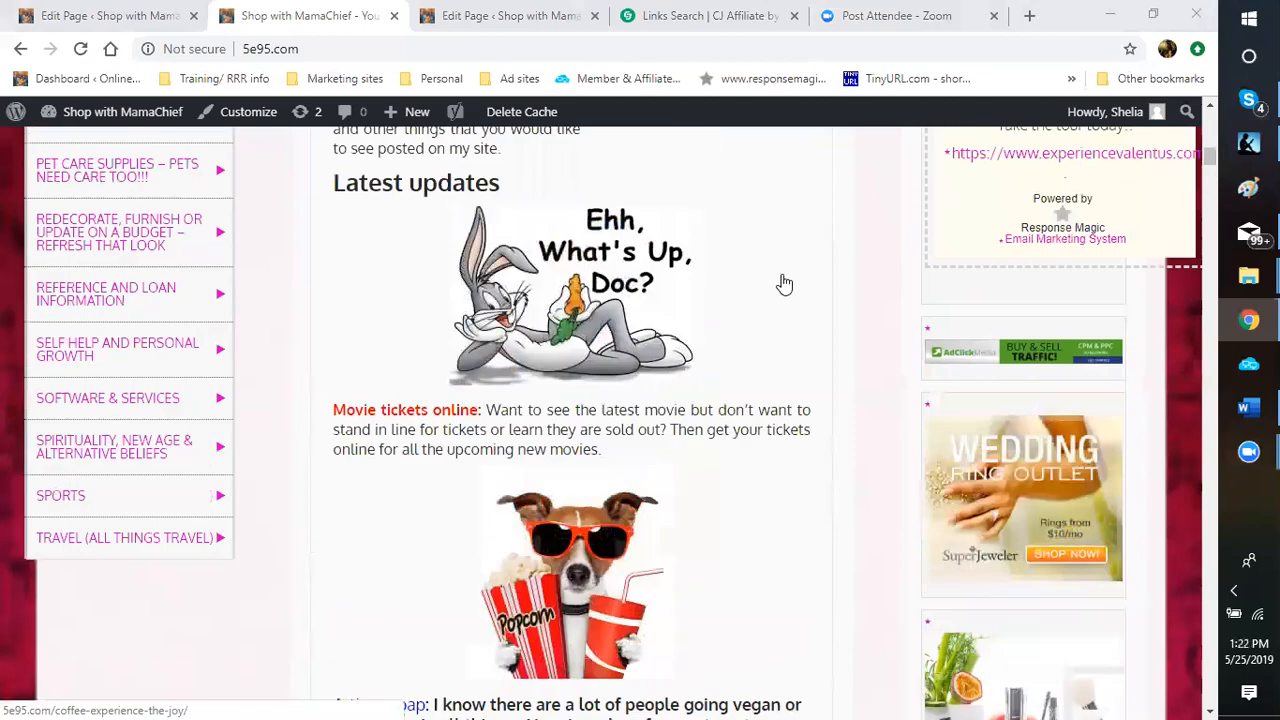
scroll(784, 283, up, 6)
scroll(783, 283, down, 3)
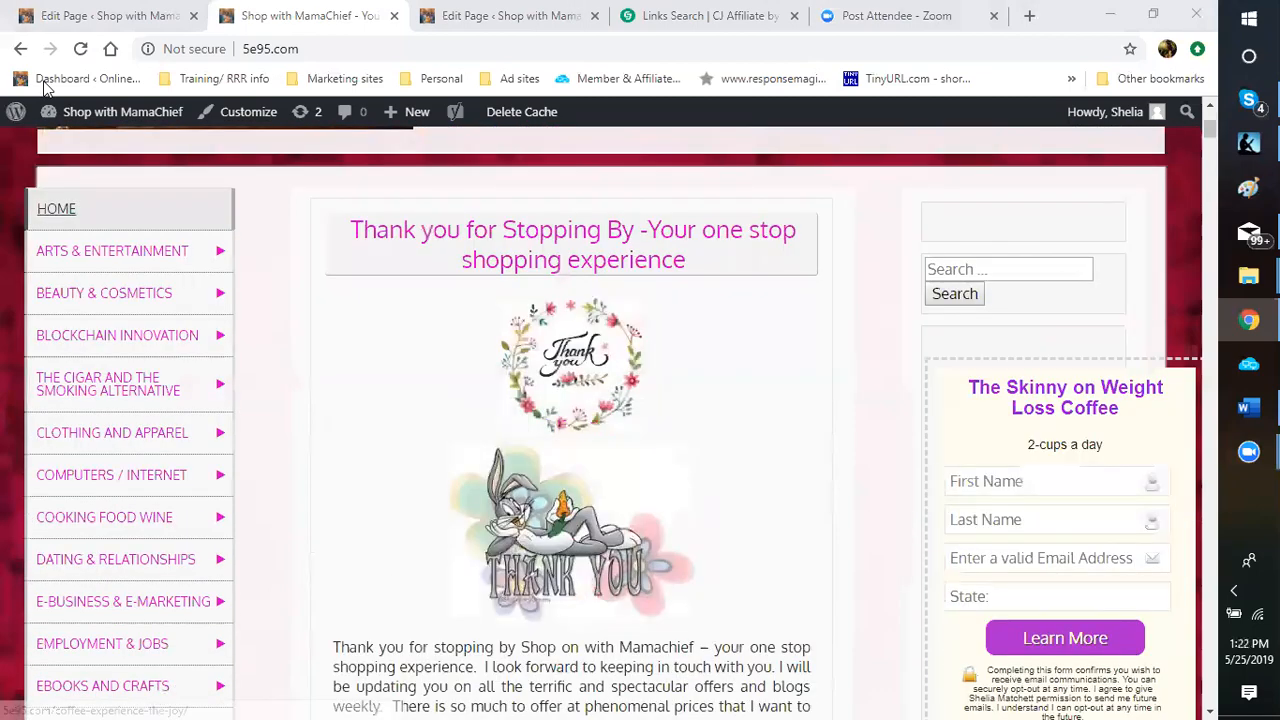
mouse_move(83, 258)
scroll(75, 265, up, 2)
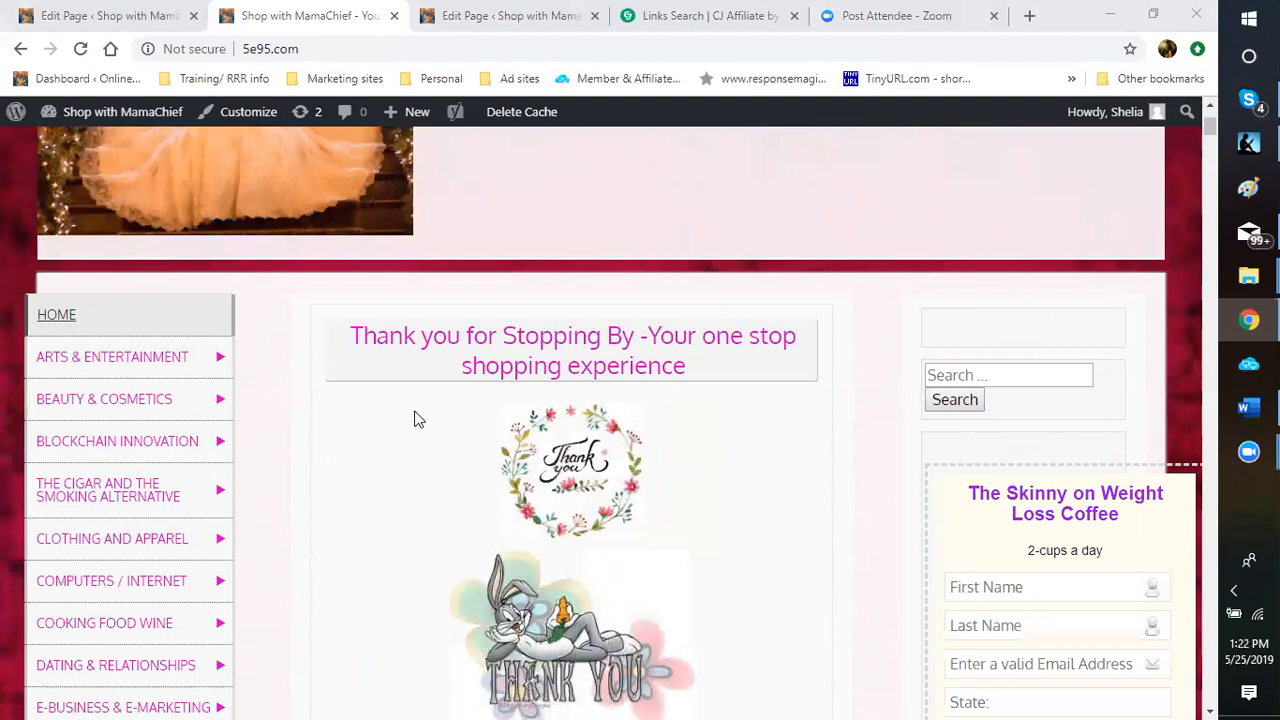
scroll(410, 420, down, 9)
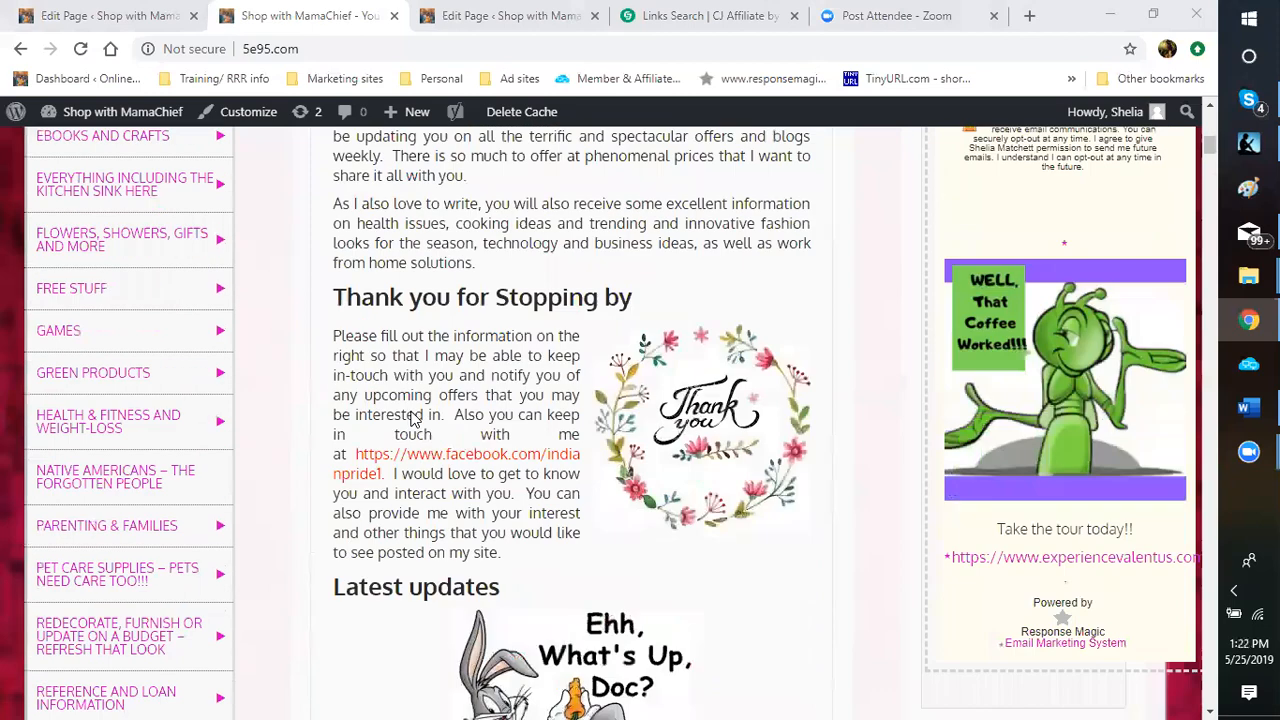
scroll(400, 457, down, 10)
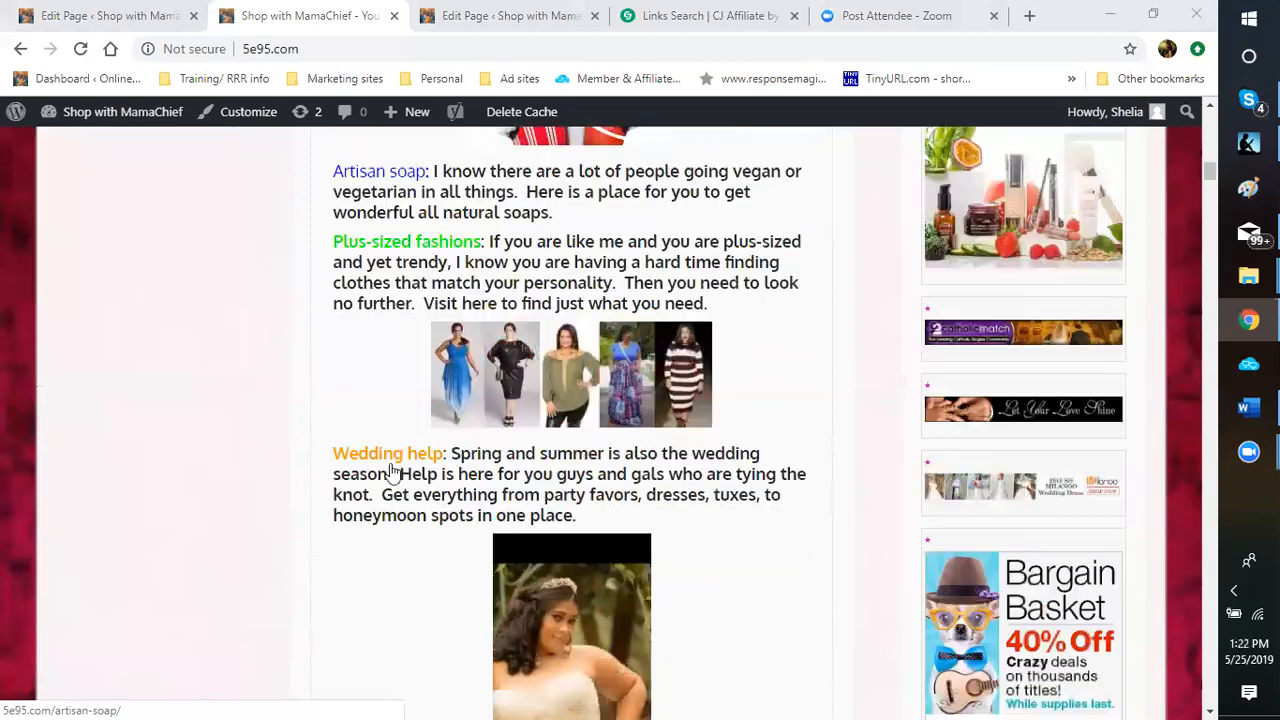
scroll(377, 516, down, 7)
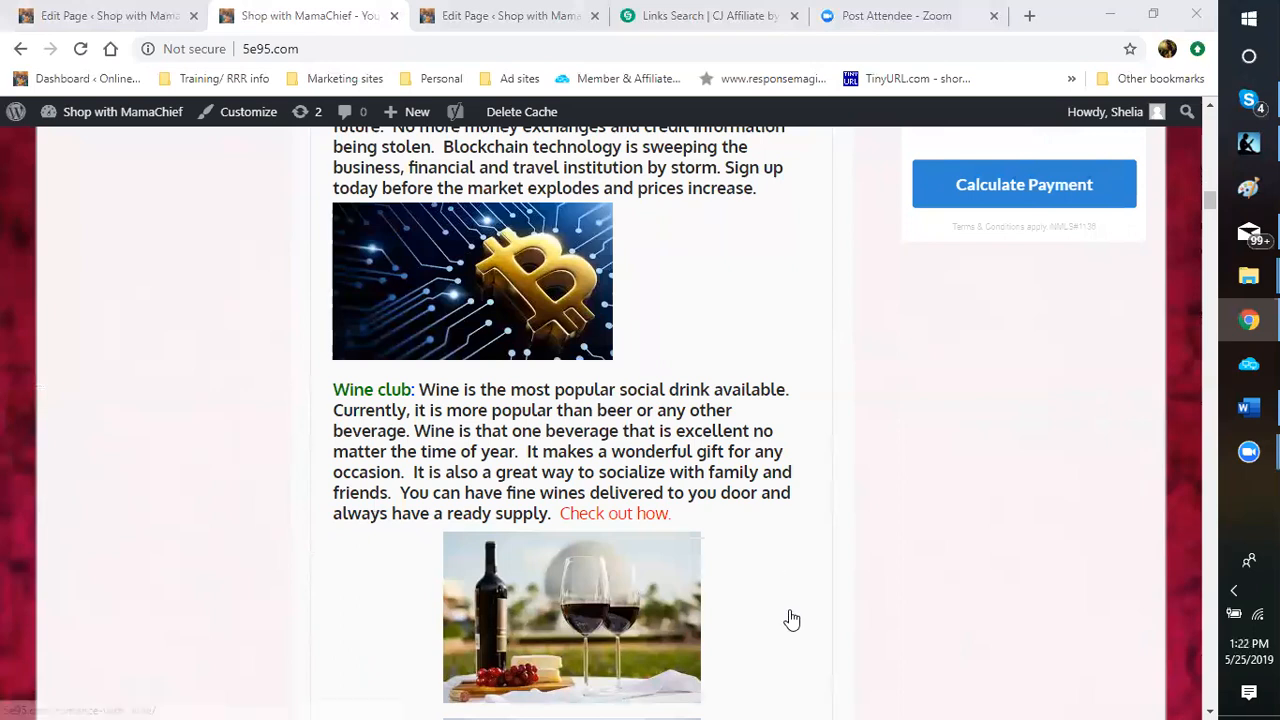
scroll(789, 617, down, 2)
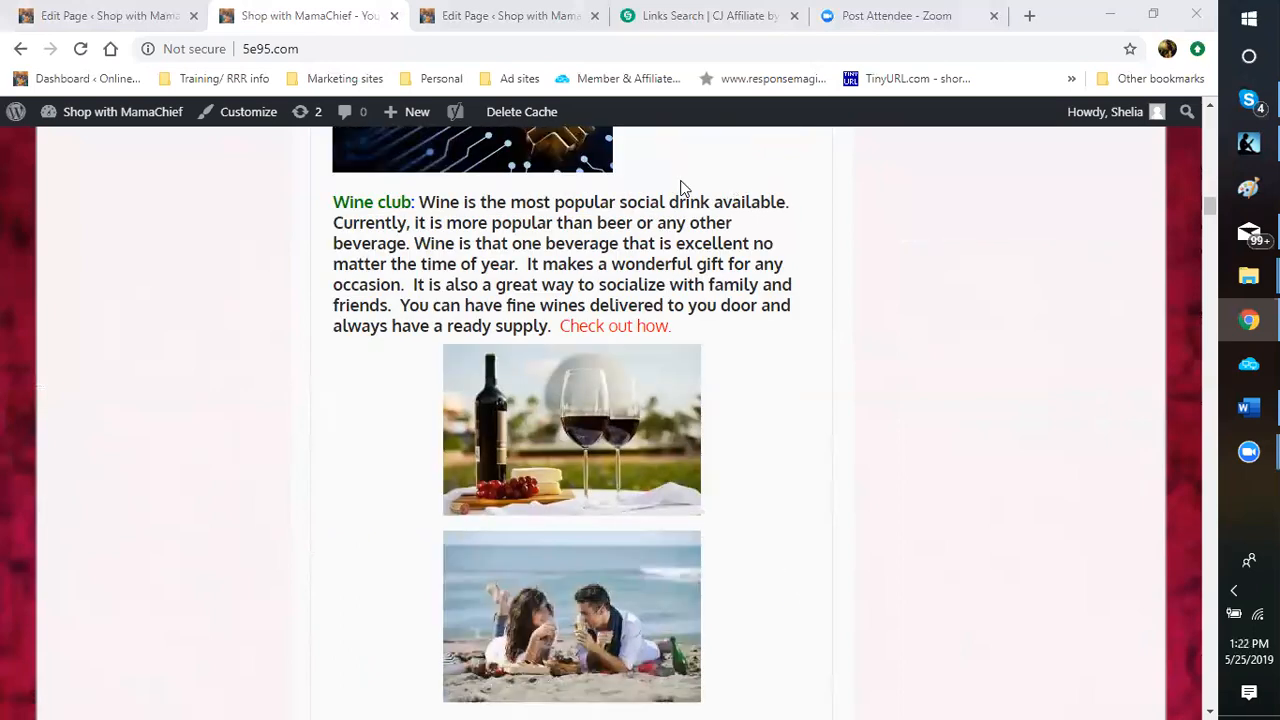
scroll(744, 426, down, 10)
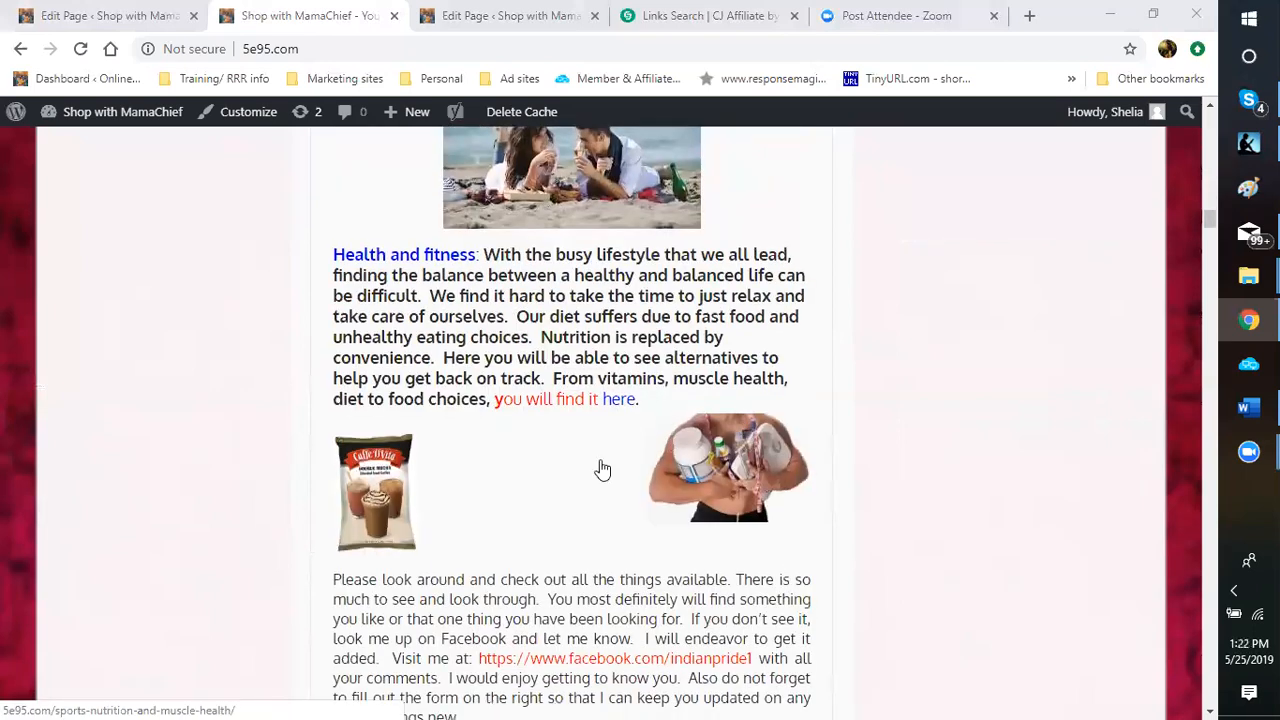
scroll(504, 462, down, 15)
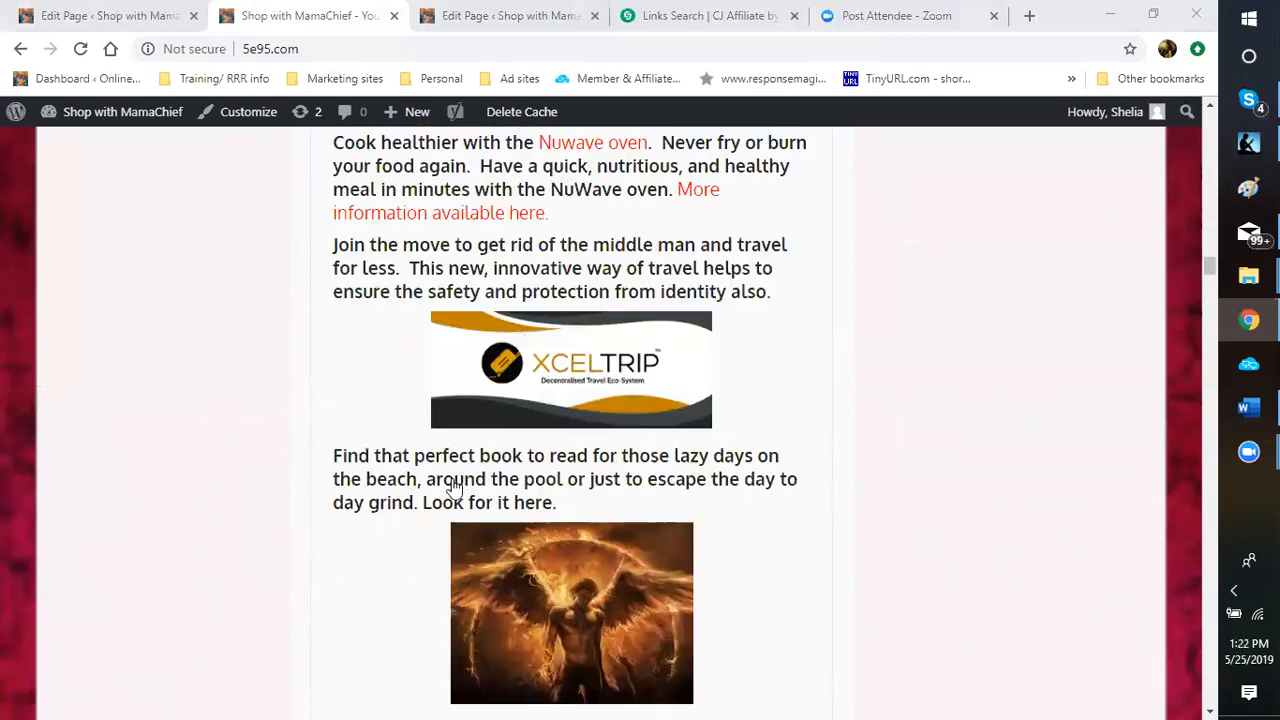
scroll(407, 570, down, 15)
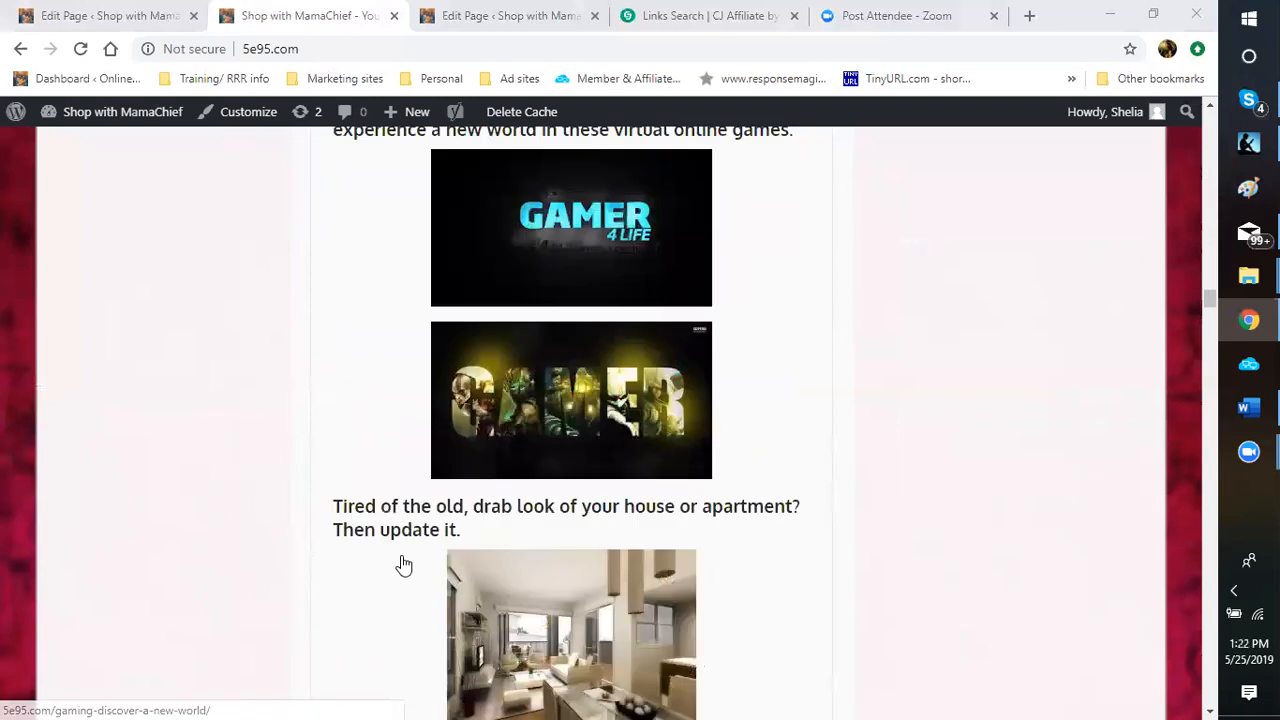
scroll(398, 553, down, 20)
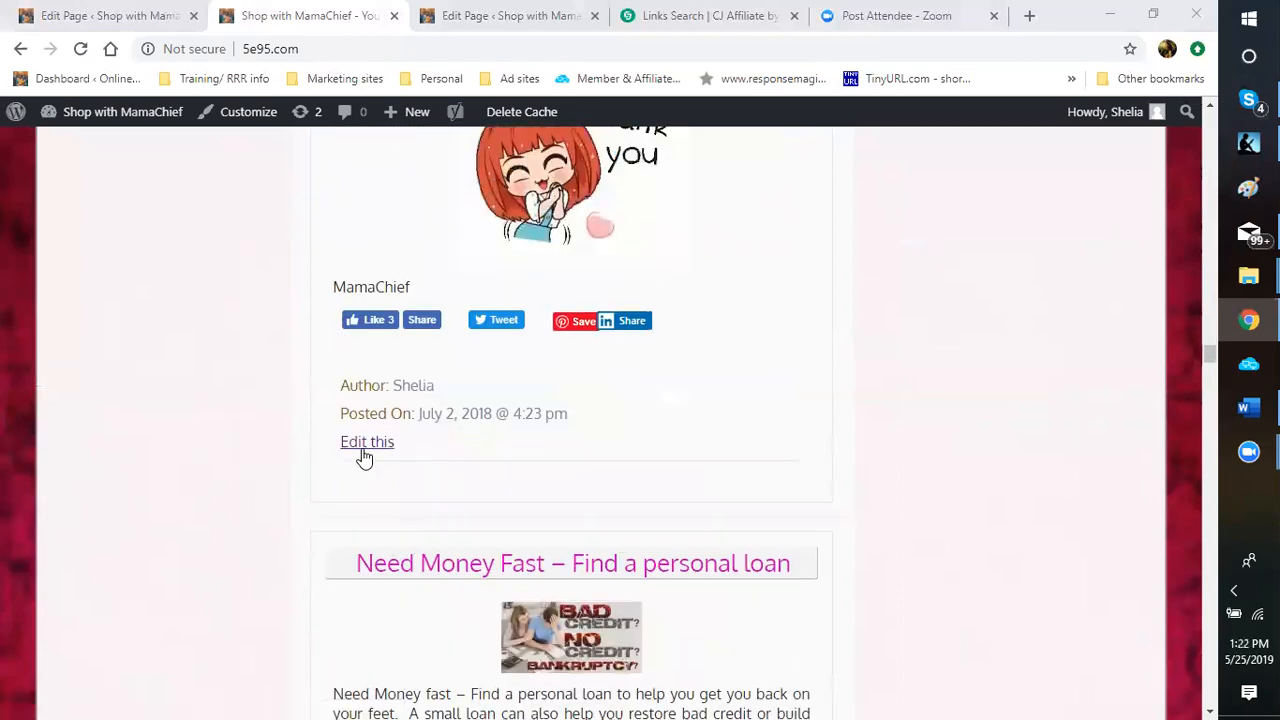
Open the Thank you for Stopping By post in the editor and inspect the 'Movie tickets online' link.
click(363, 452)
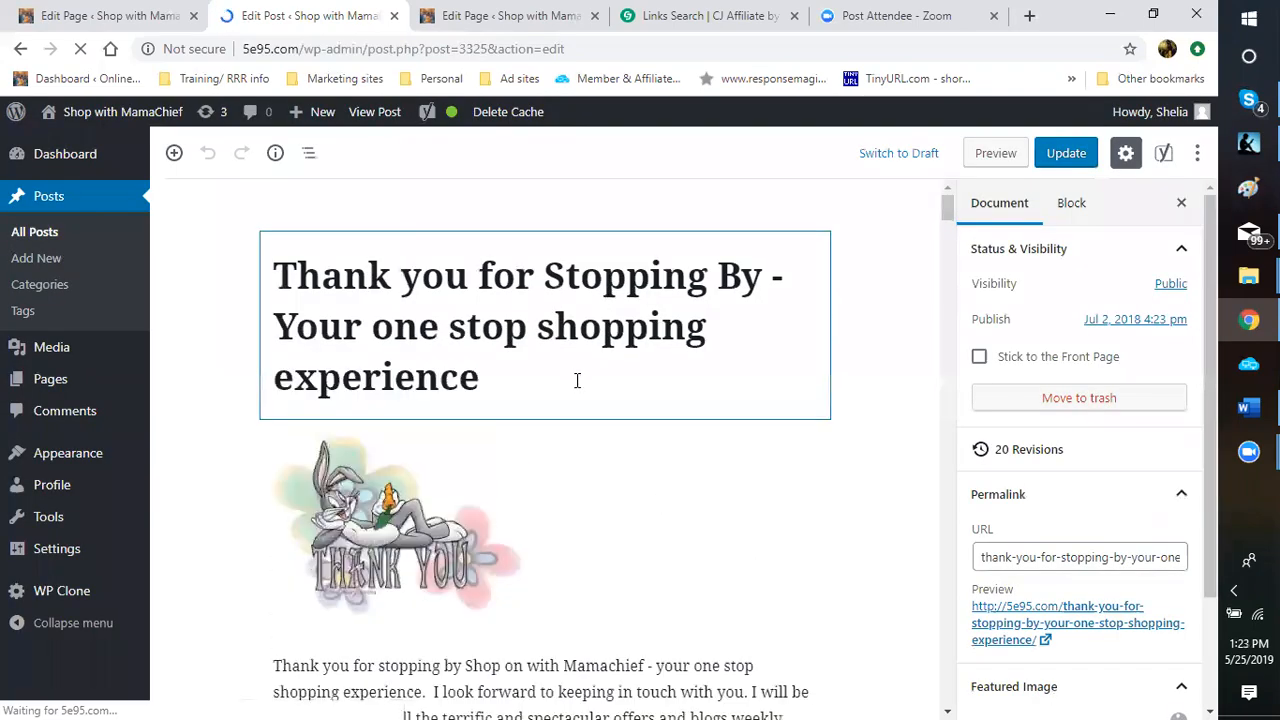
scroll(570, 394, down, 5)
scroll(568, 394, down, 5)
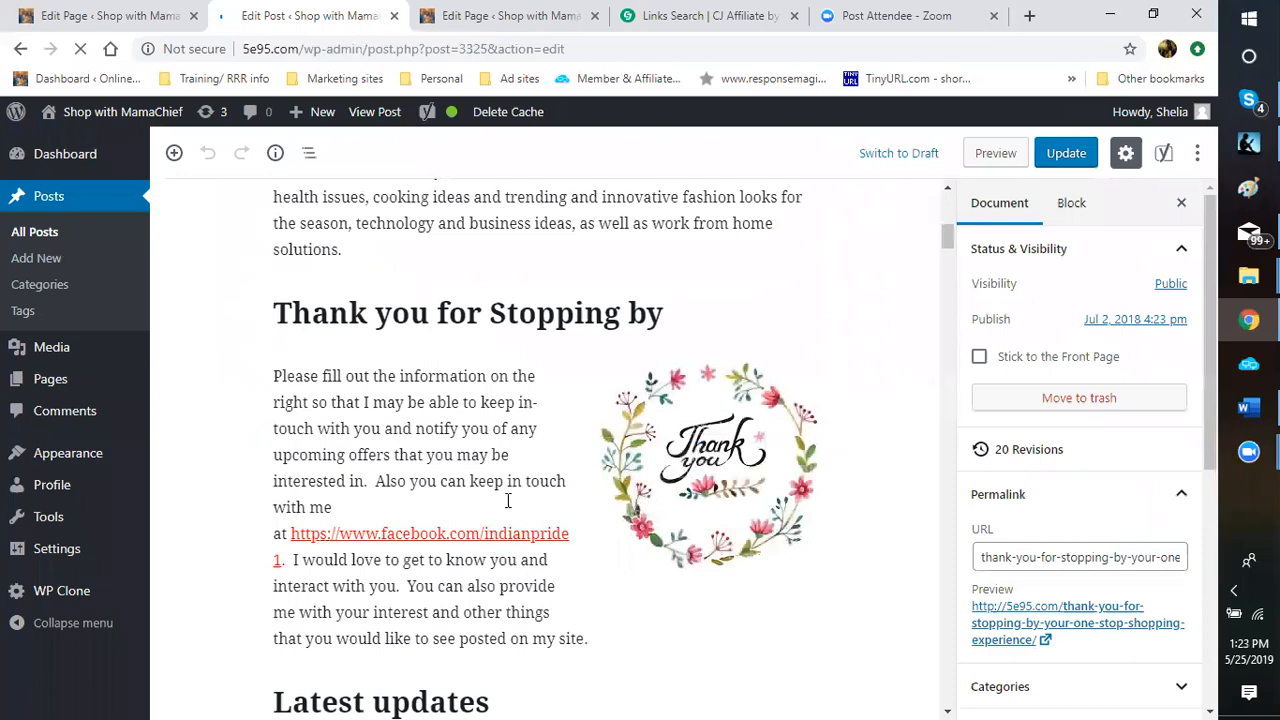
scroll(477, 518, down, 6)
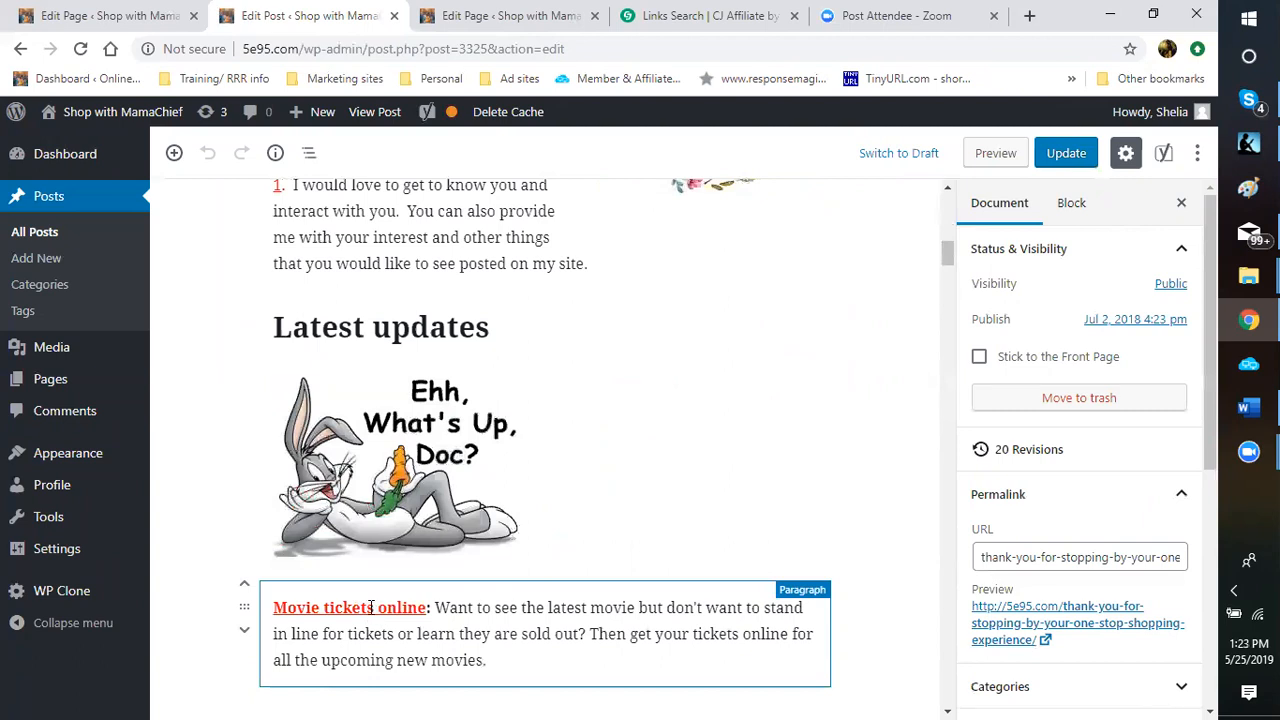
click(366, 613)
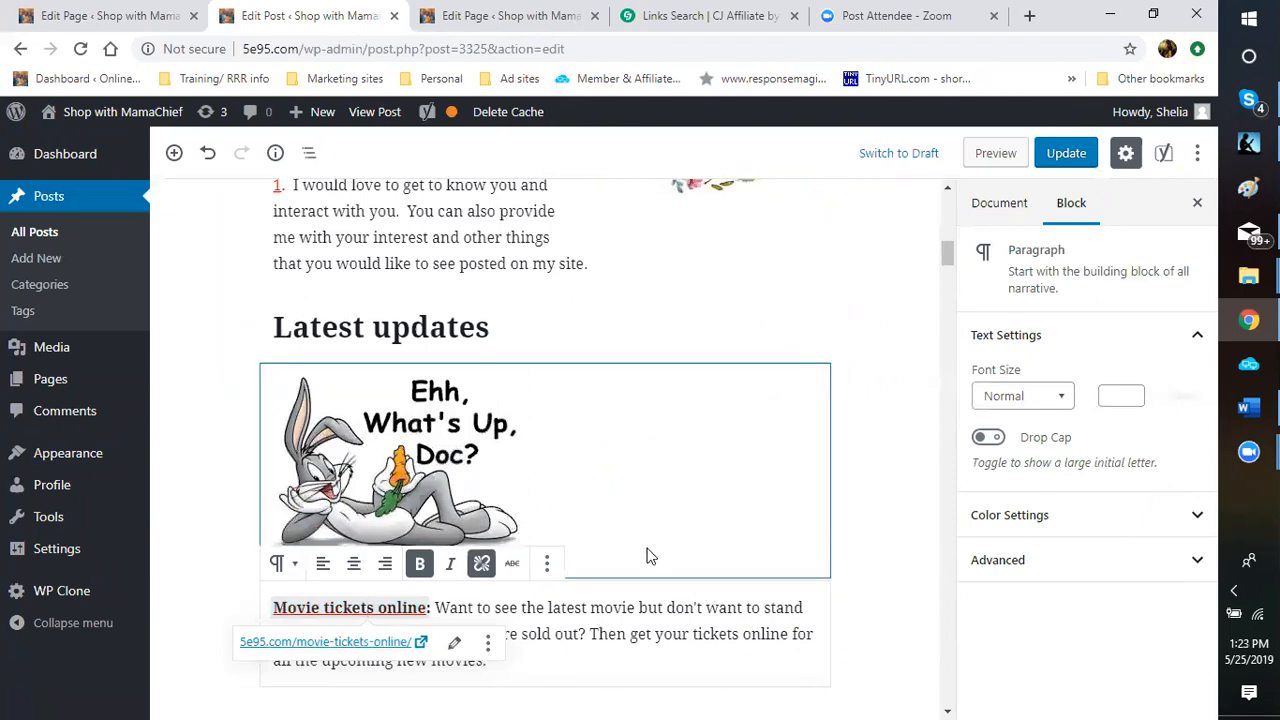
click(868, 680)
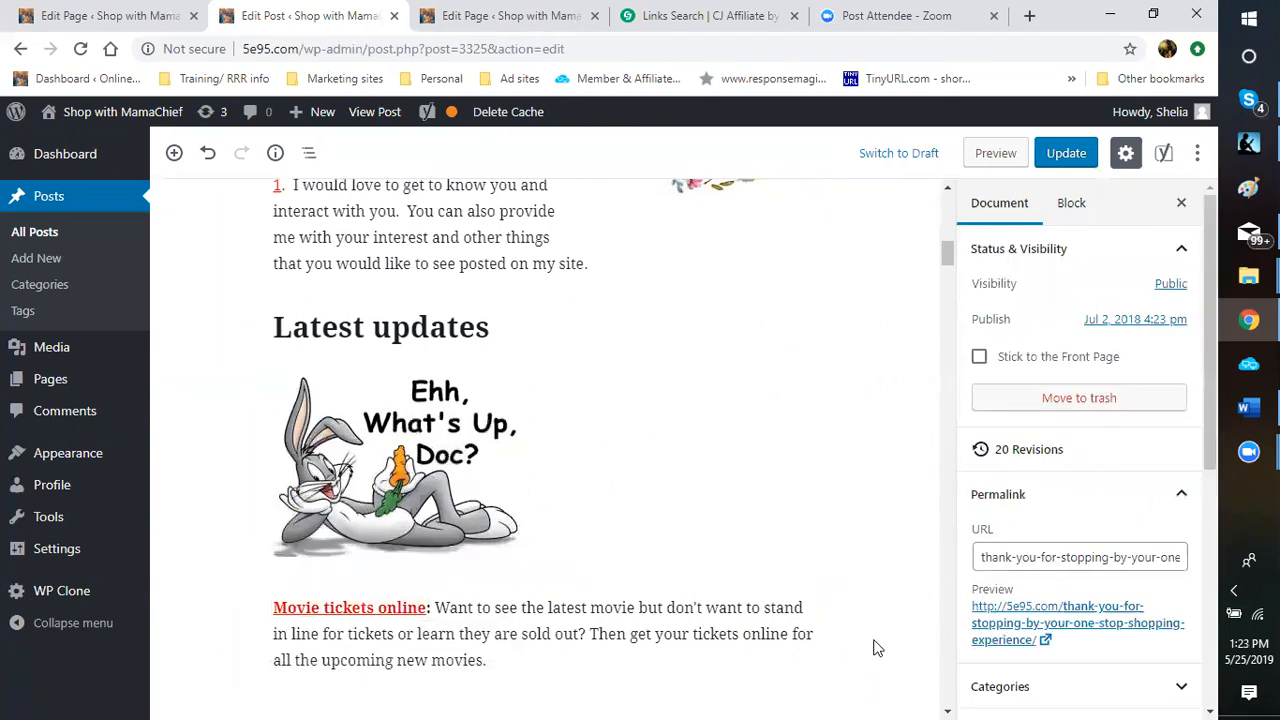
scroll(873, 648, down, 9)
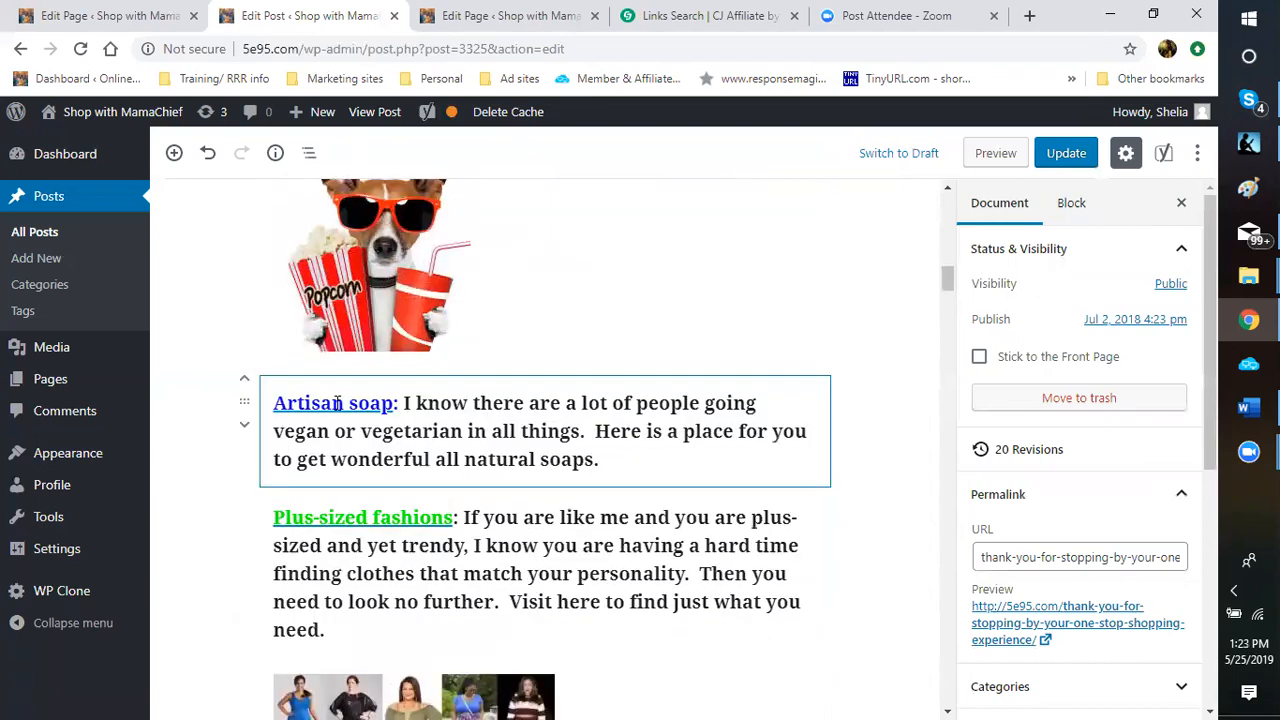
click(337, 403)
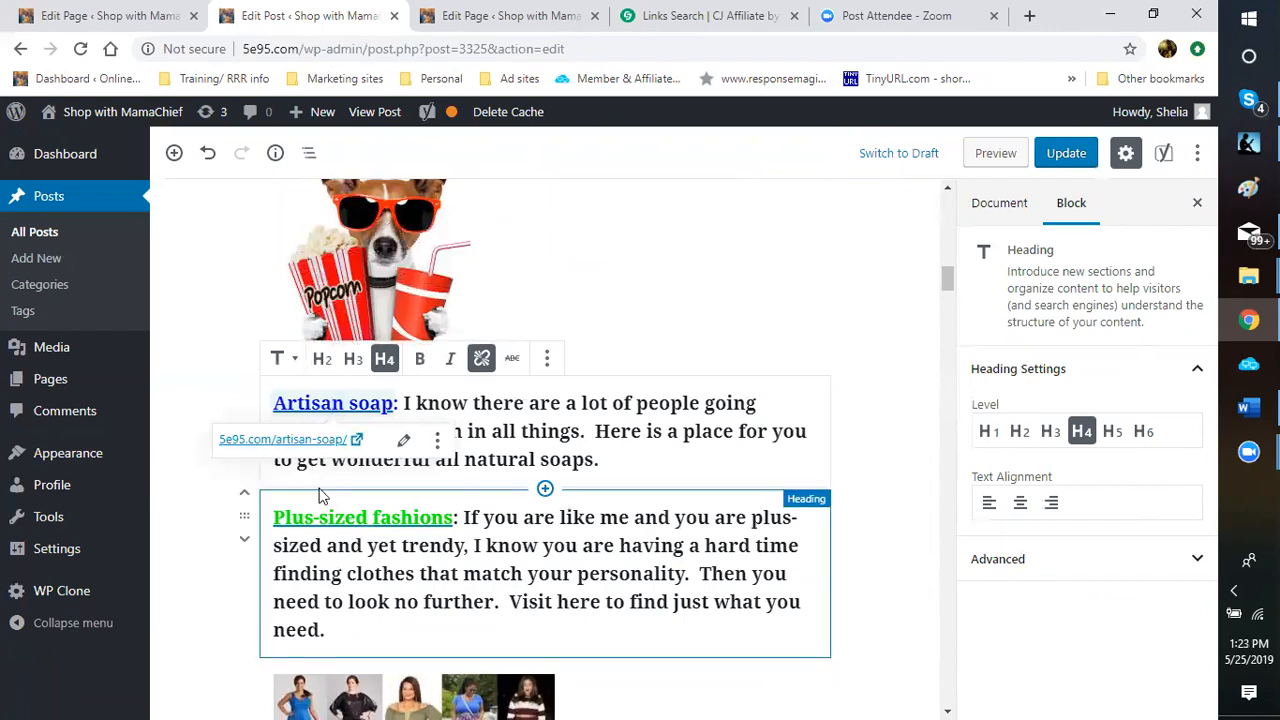
scroll(319, 486, down, 3)
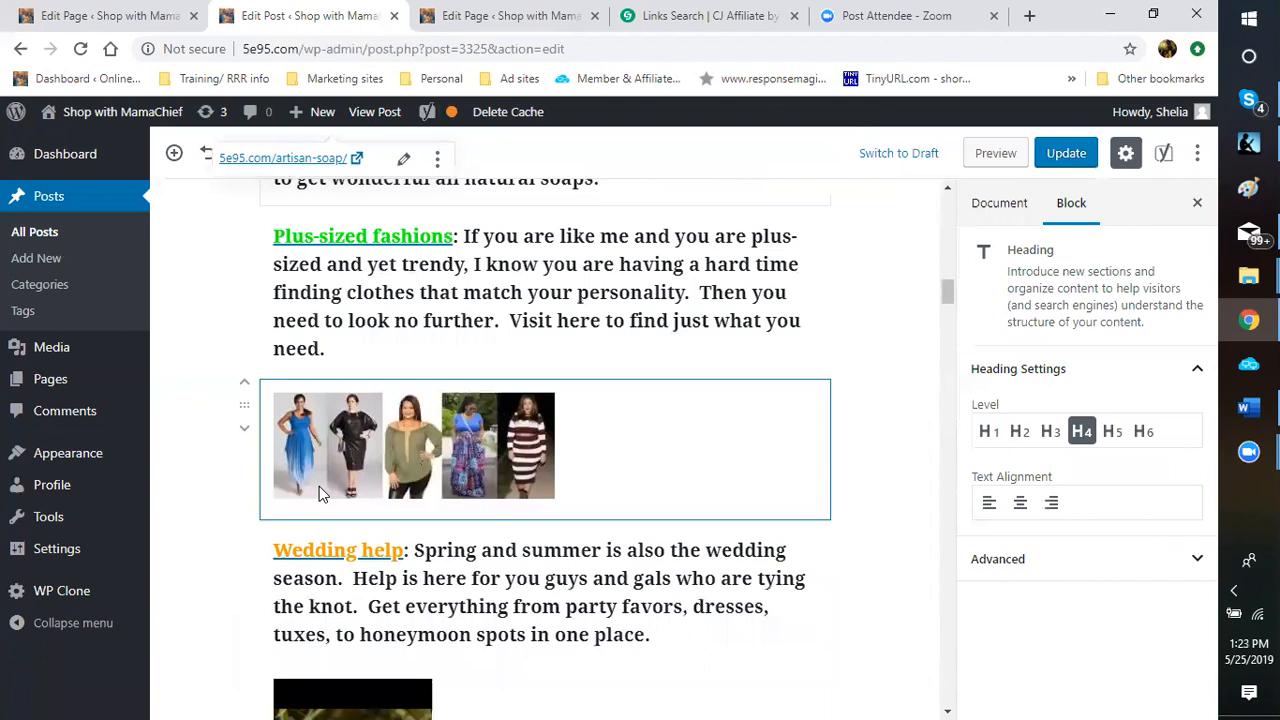
scroll(613, 528, down, 4)
scroll(610, 528, down, 7)
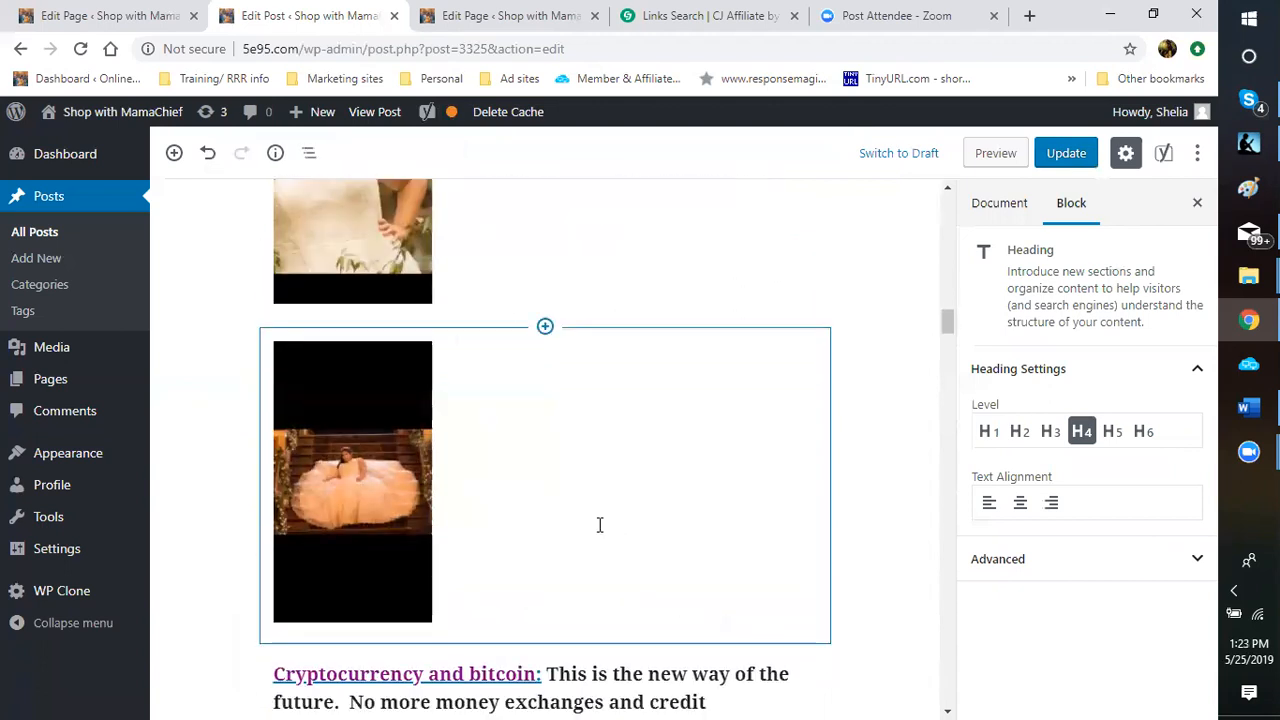
scroll(600, 525, down, 12)
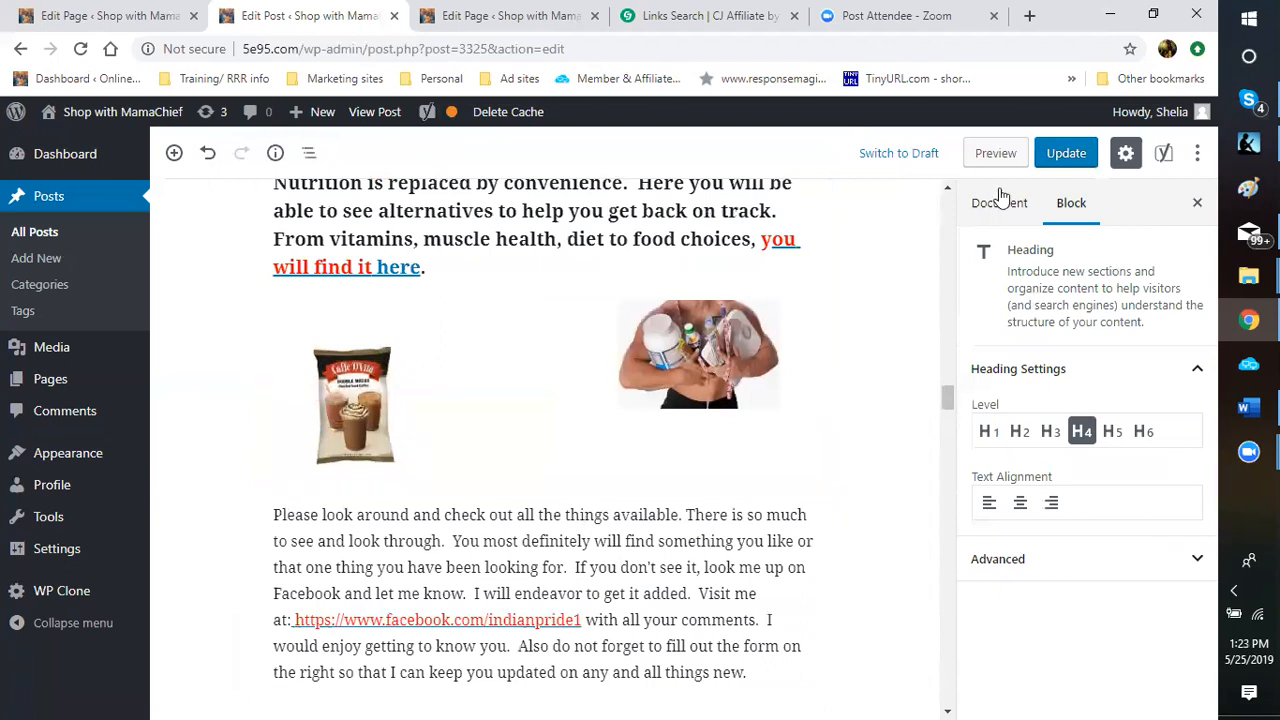
Update the Thank you for Stopping By post and wait for the Post updated notice.
click(1083, 160)
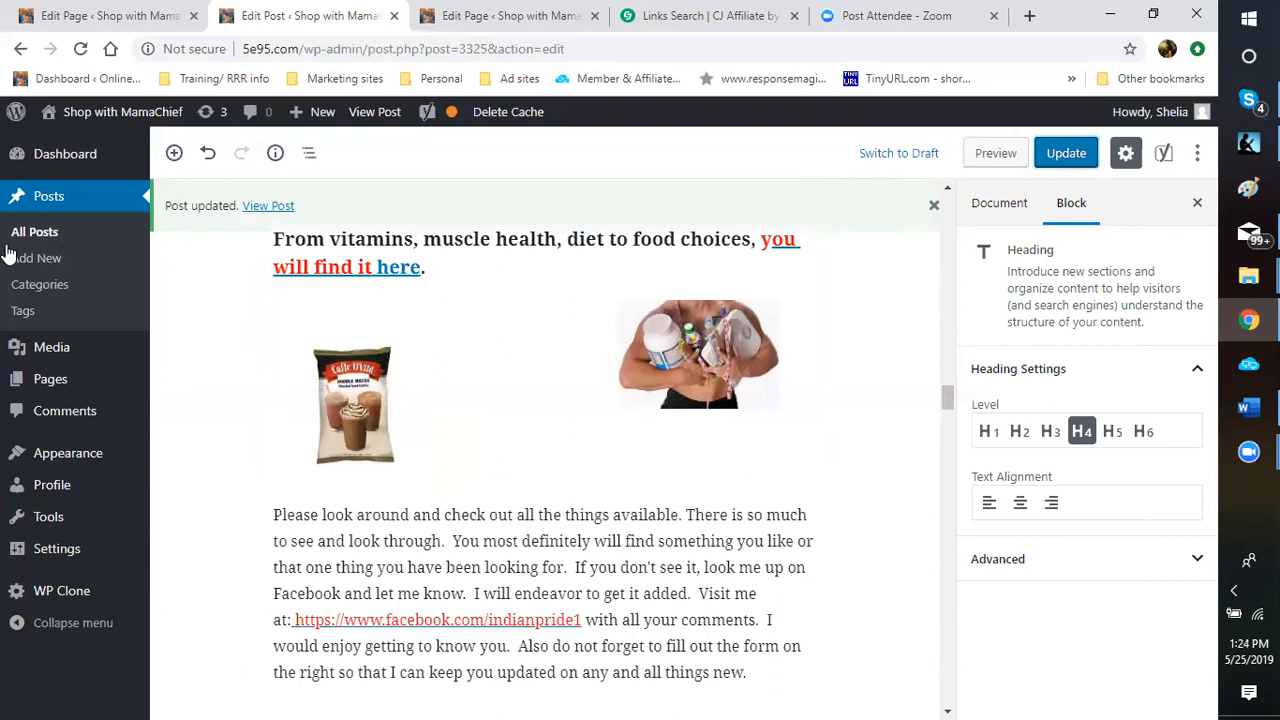
mouse_move(52, 152)
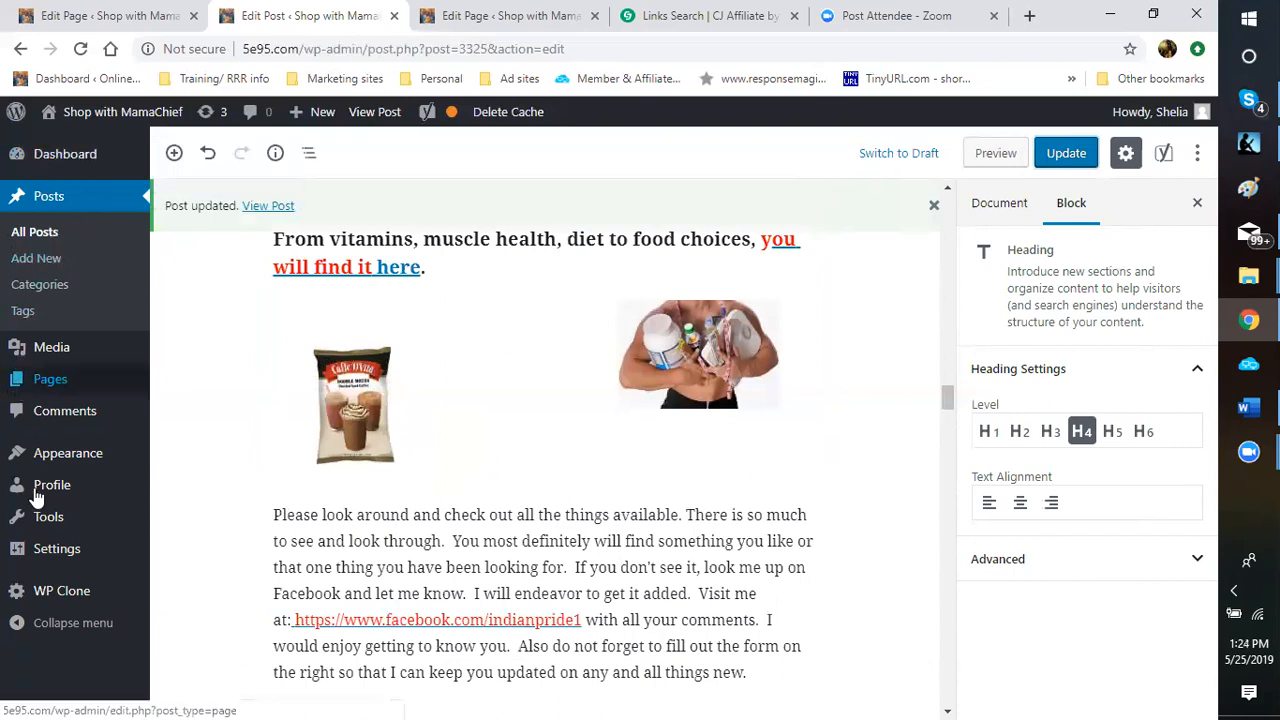
Go to Posts > All Posts and open 'Need Money Fast – Find a personal loan' for editing.
click(34, 237)
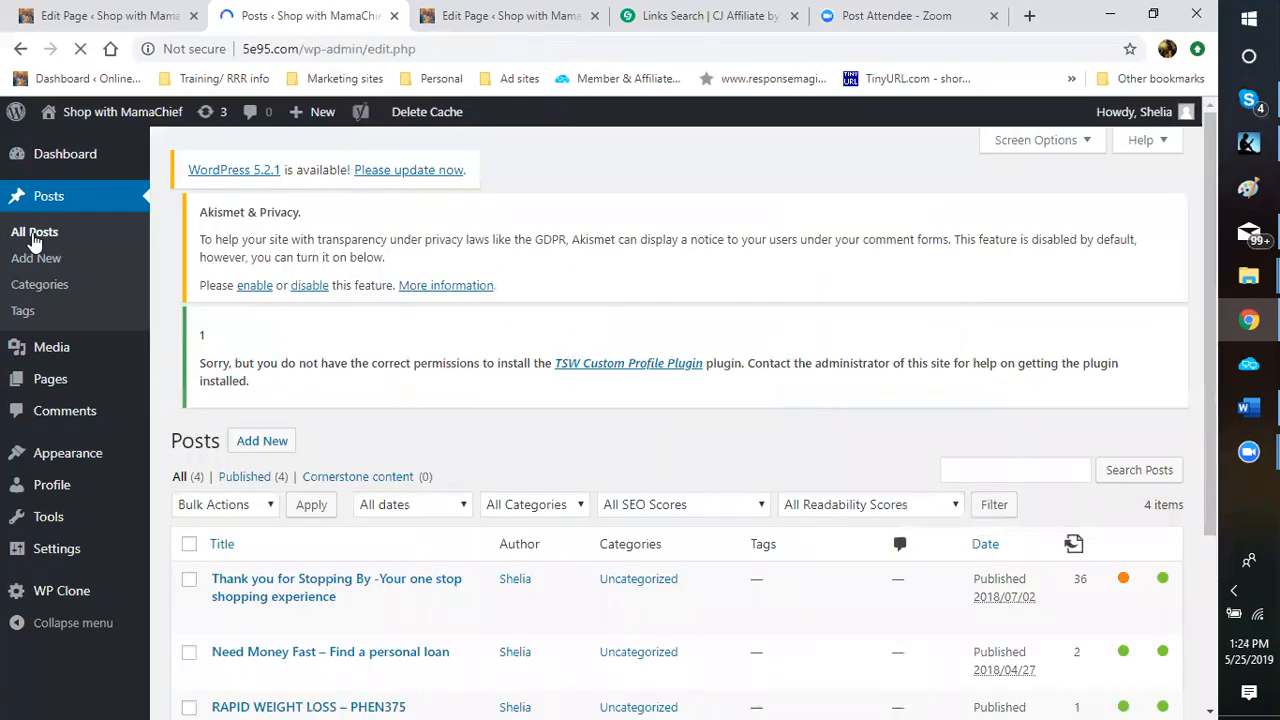
scroll(477, 503, down, 3)
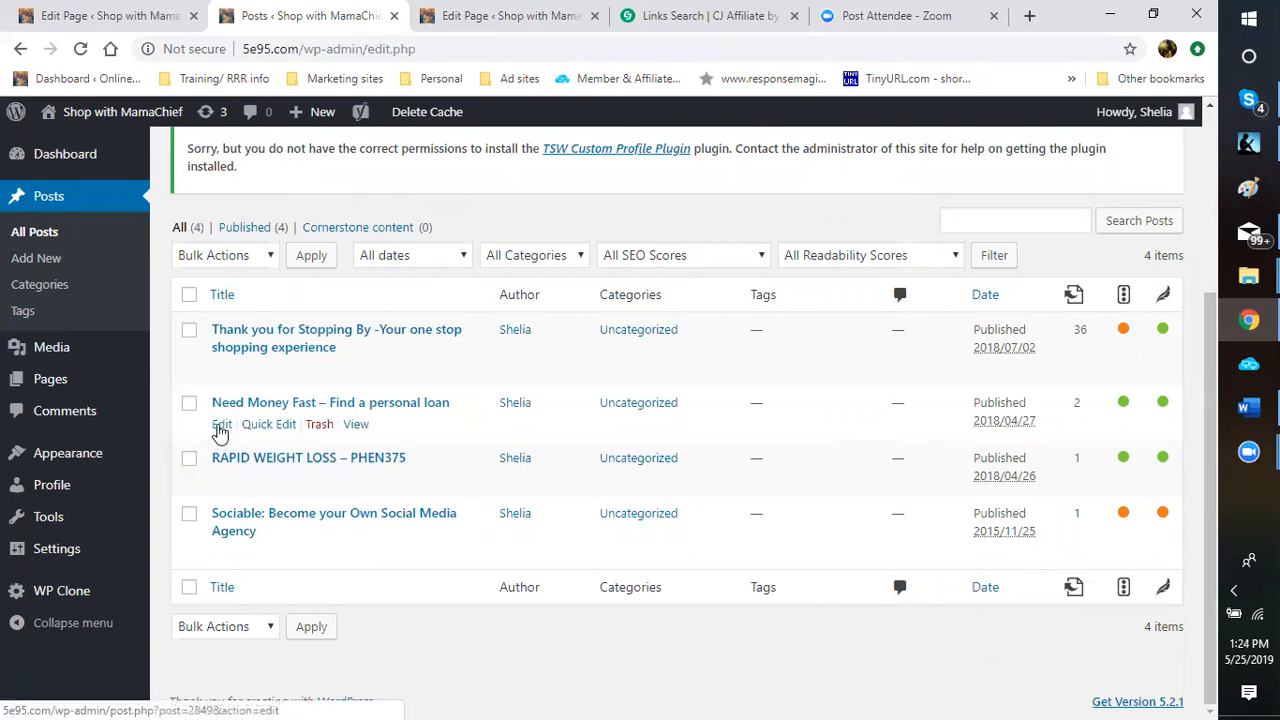
click(221, 428)
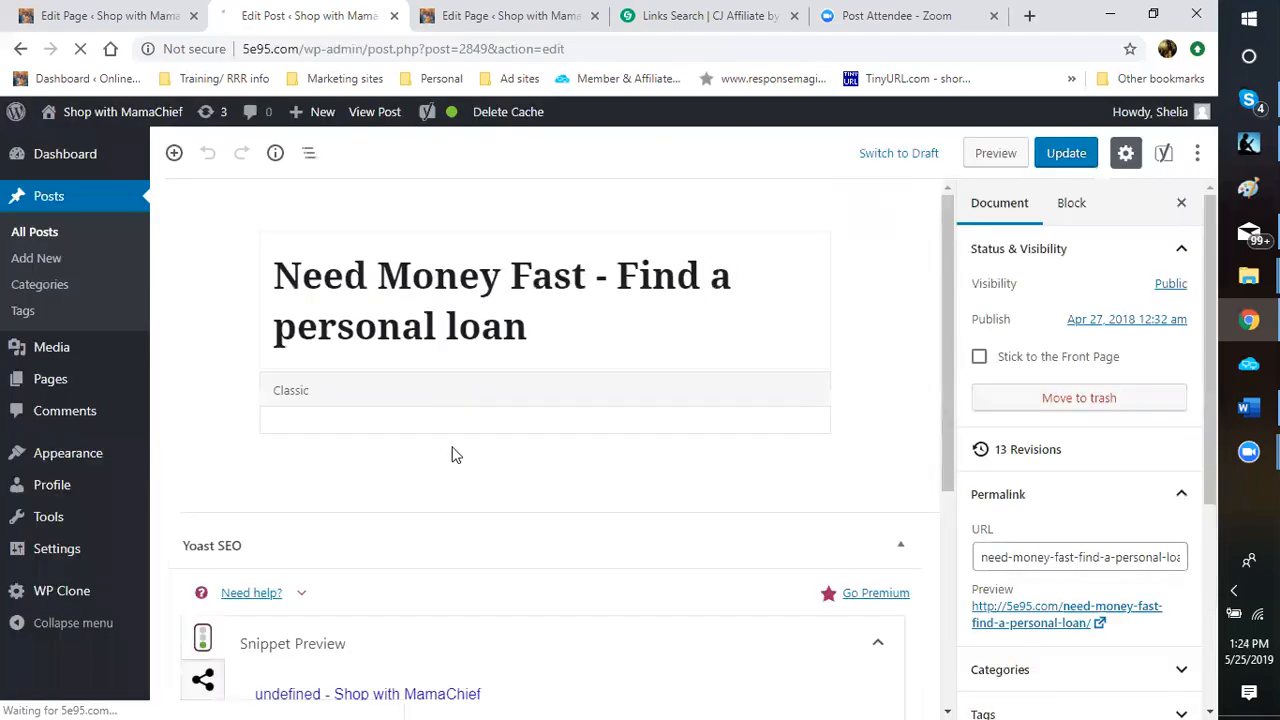
Select the Need Money Fast post's Classic block and show its More options menu.
click(759, 394)
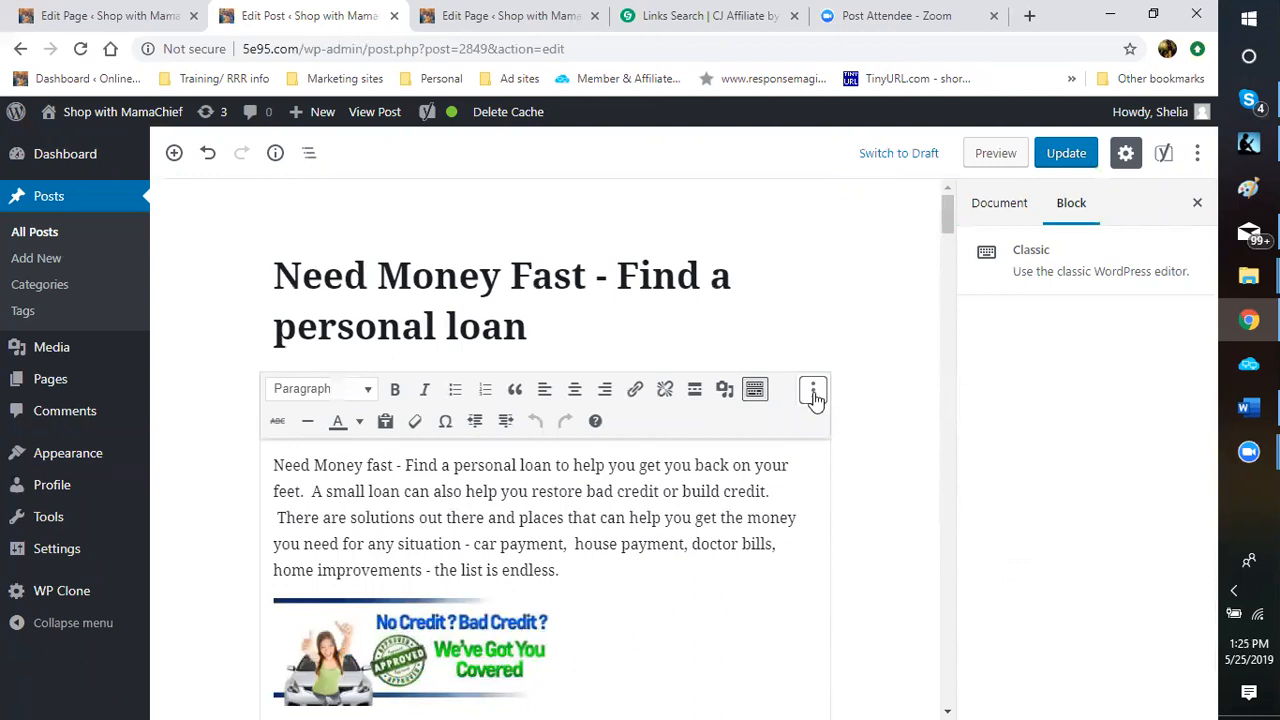
click(813, 392)
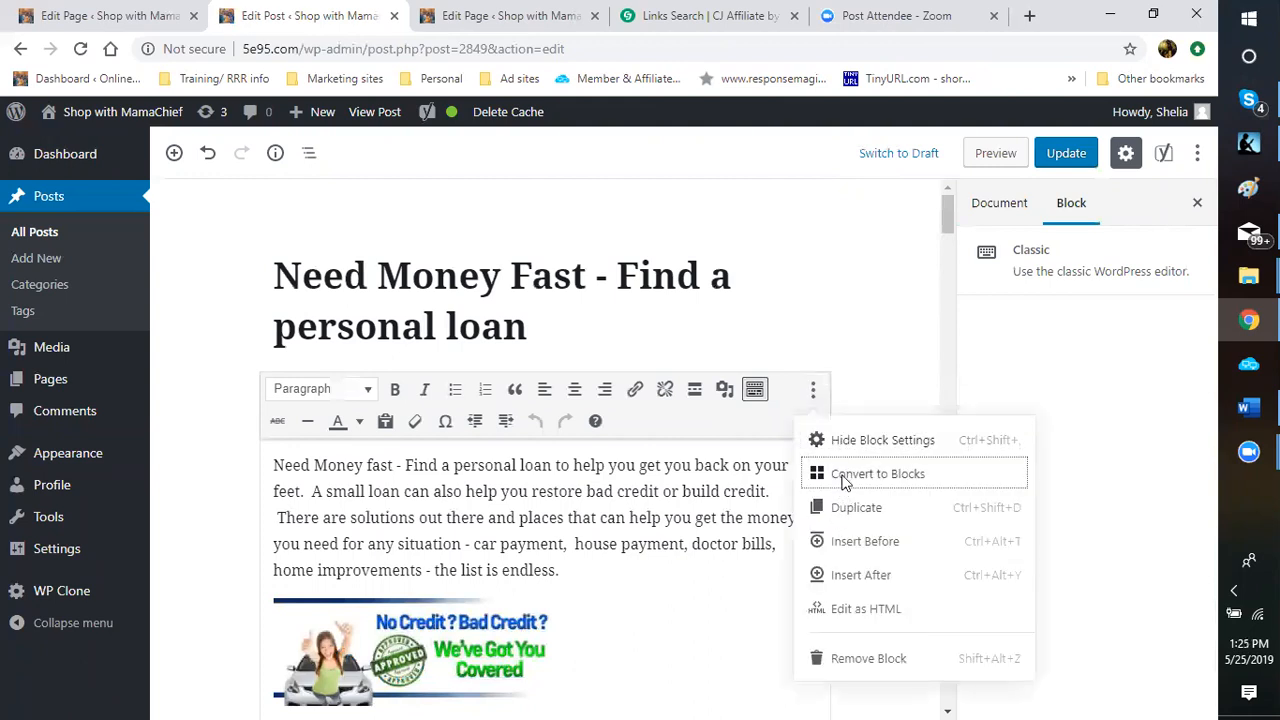
Convert the classic content to blocks and scroll to the linked Bad Credit Loans heading and HTML menu block.
click(845, 476)
scroll(846, 446, down, 4)
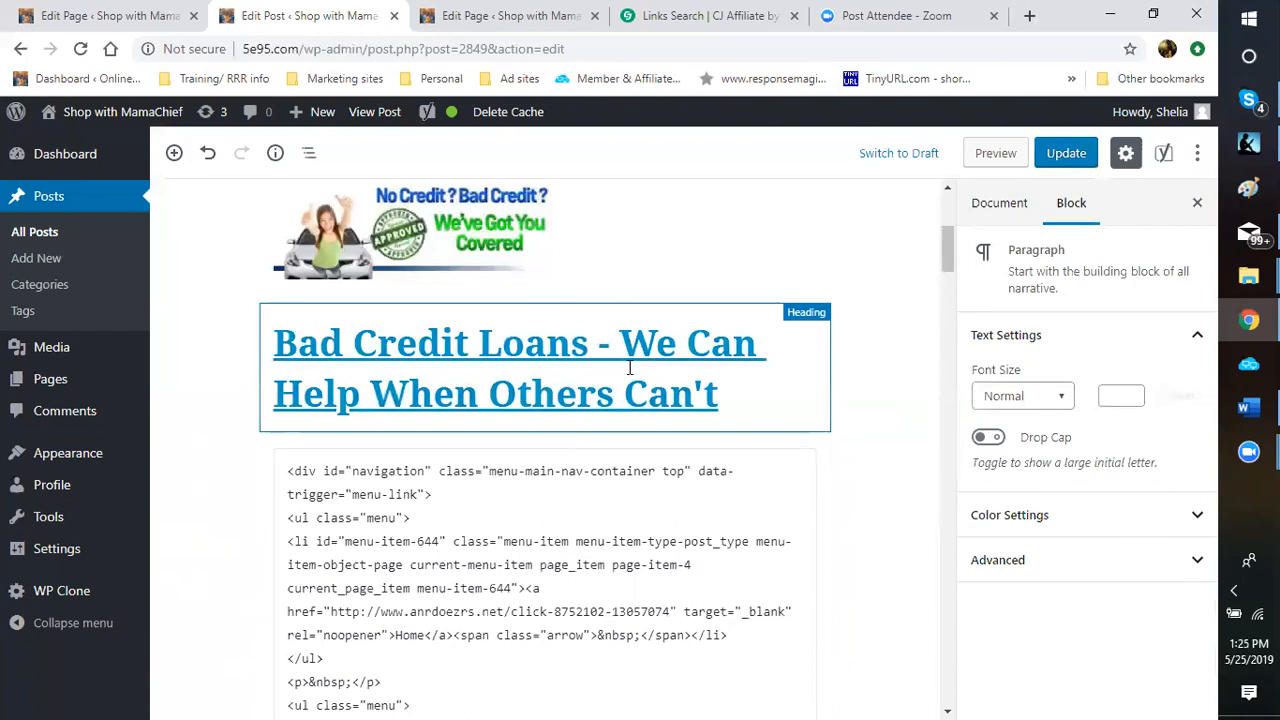
scroll(651, 362, up, 2)
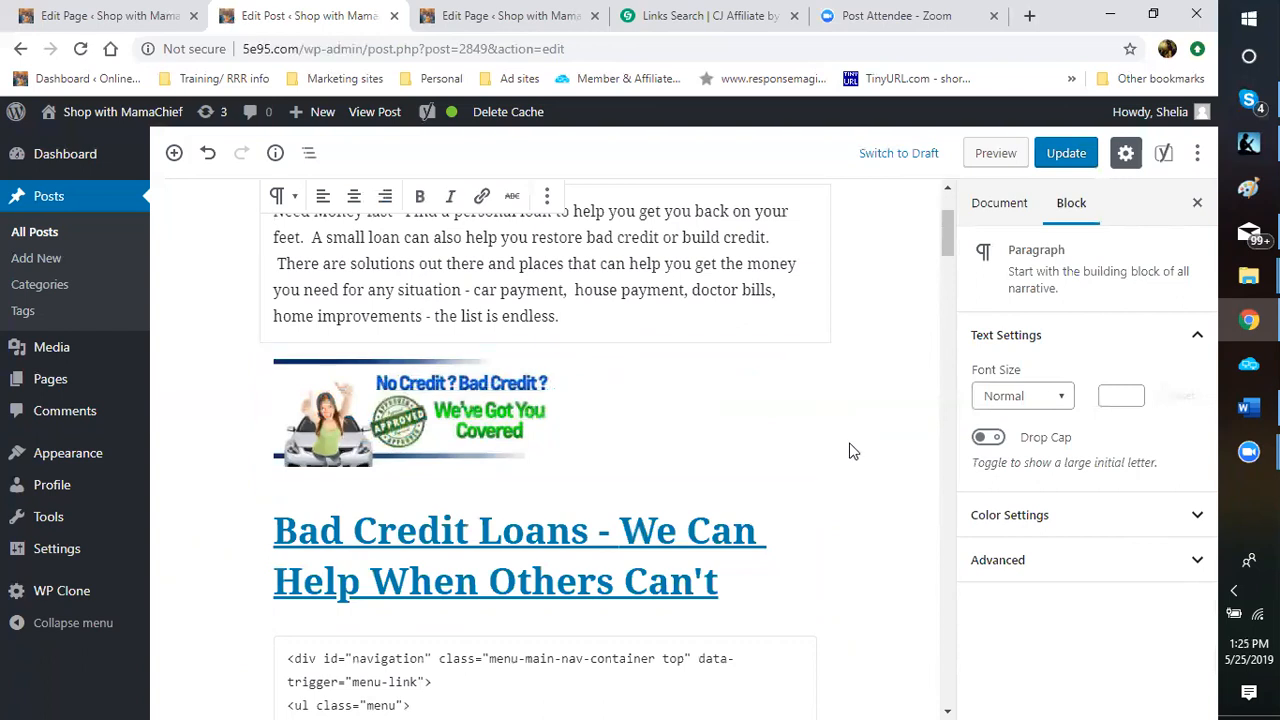
scroll(800, 452, up, 1)
scroll(800, 452, up, 3)
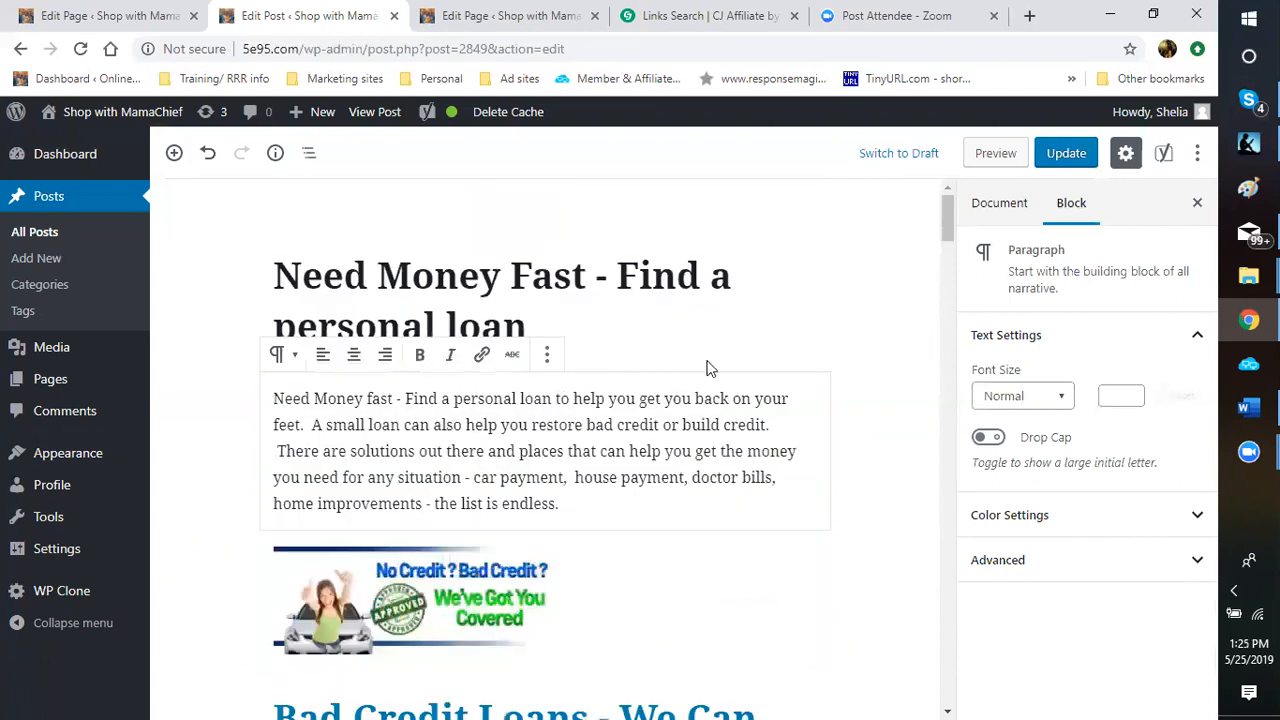
scroll(879, 388, down, 4)
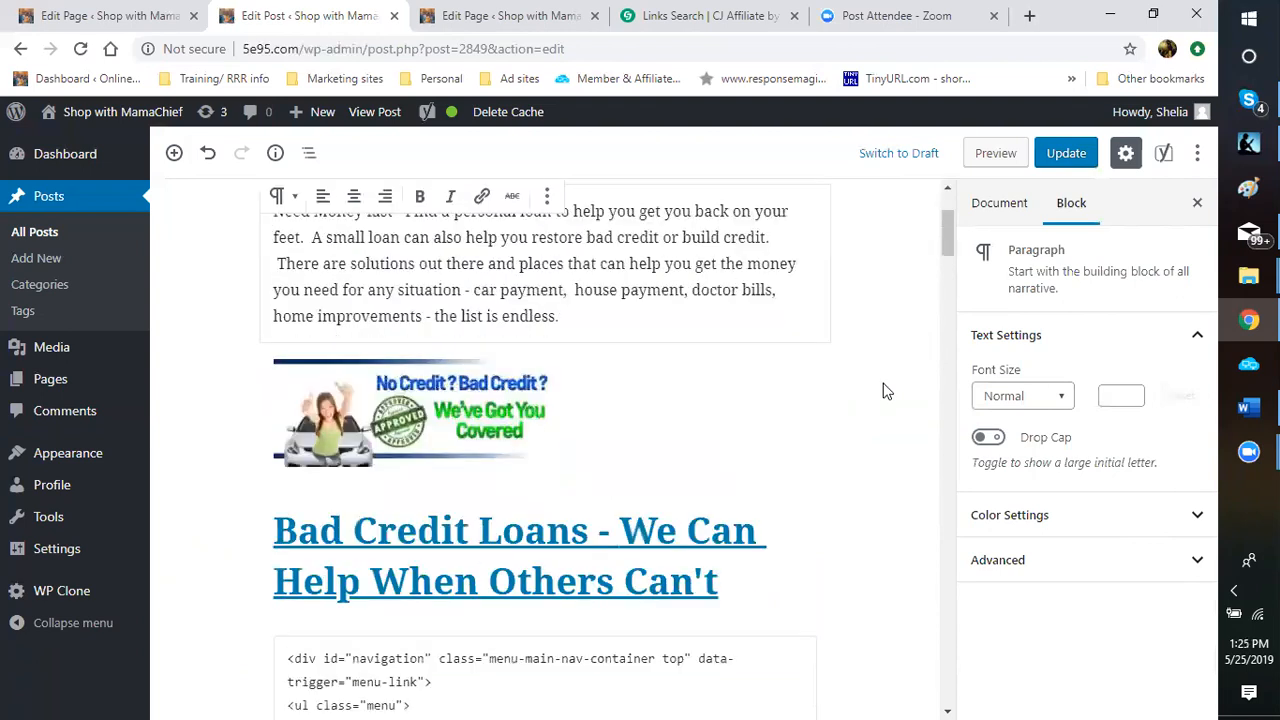
scroll(886, 383, down, 4)
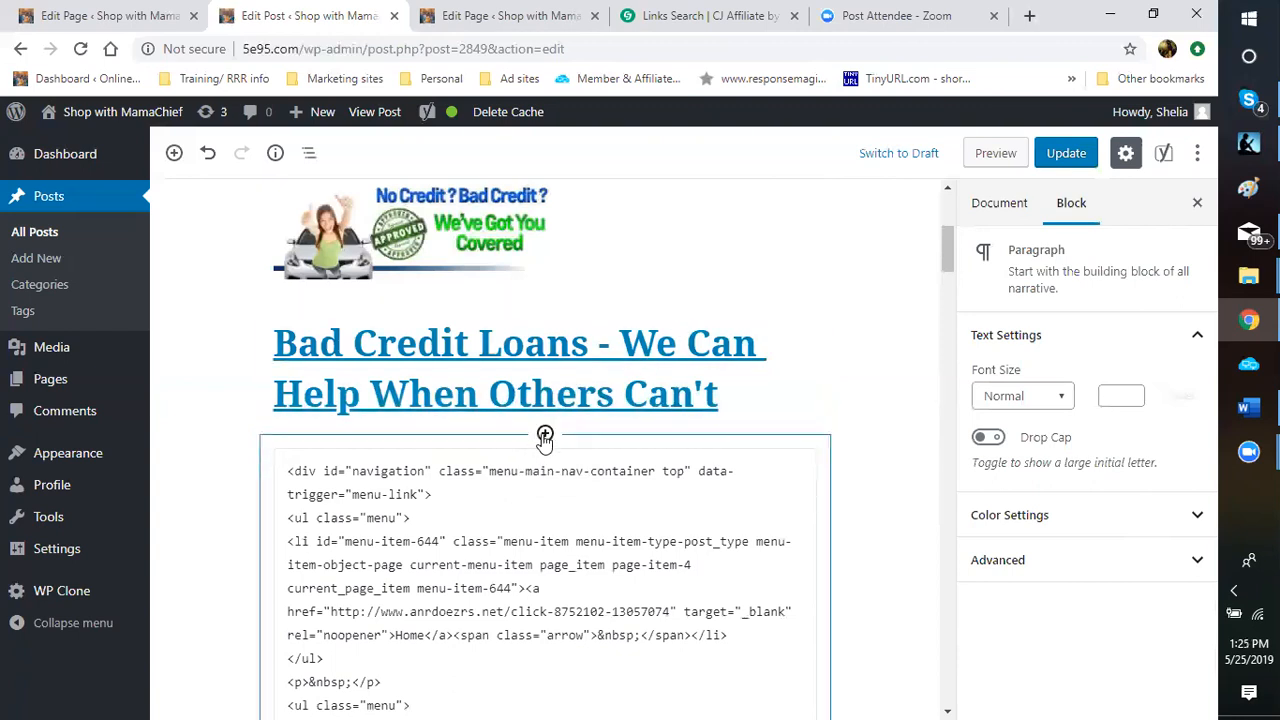
Preview the Custom HTML menu block so its code shows as rendered links.
click(544, 437)
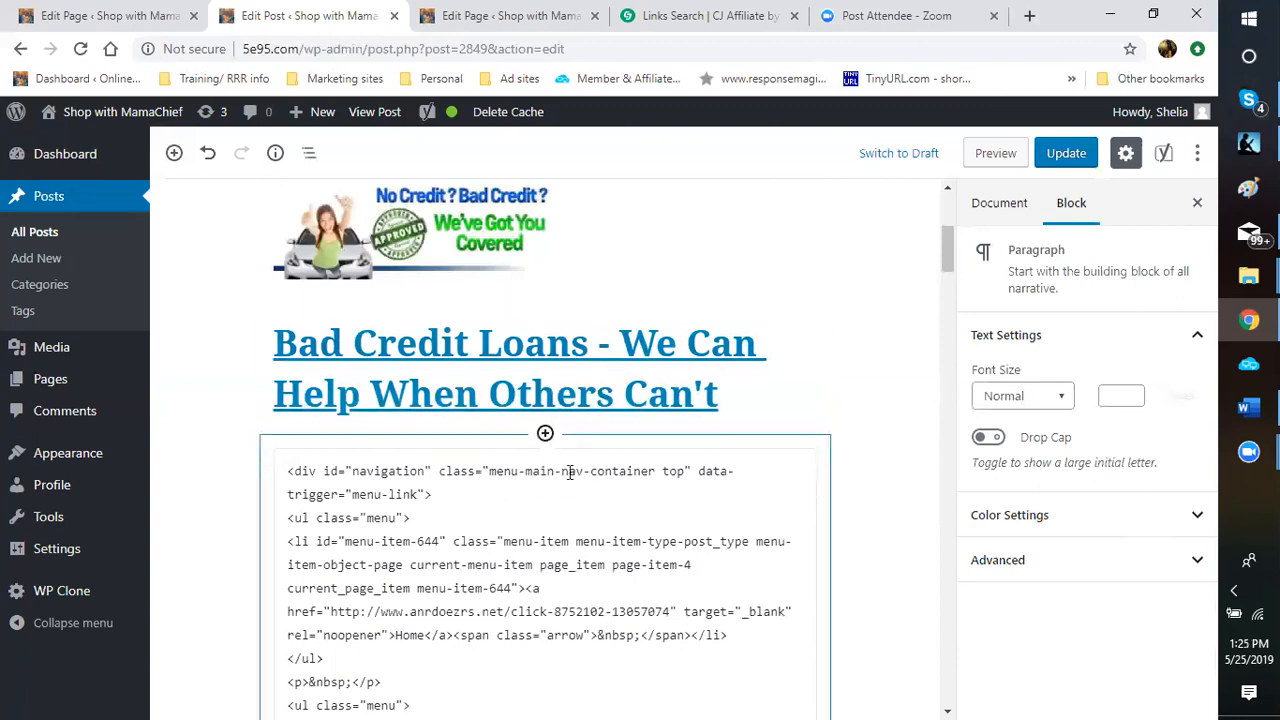
click(525, 502)
click(408, 418)
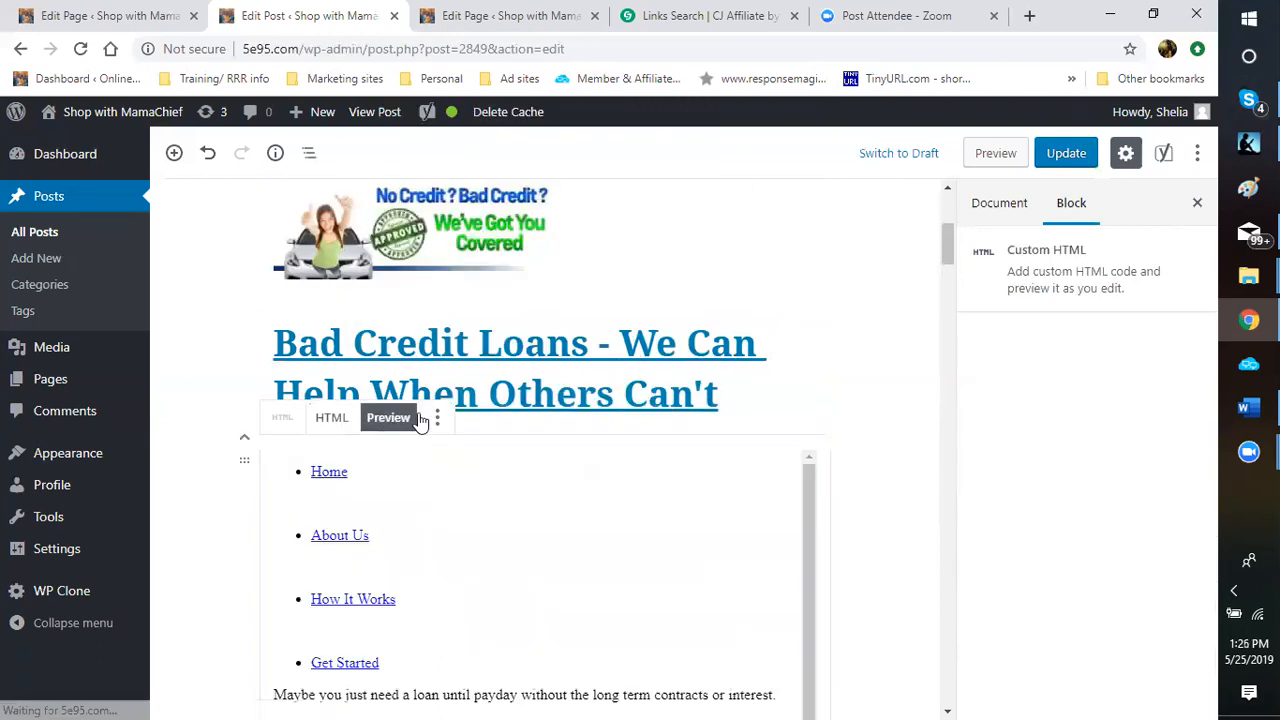
scroll(570, 471, up, 1)
scroll(558, 453, up, 1)
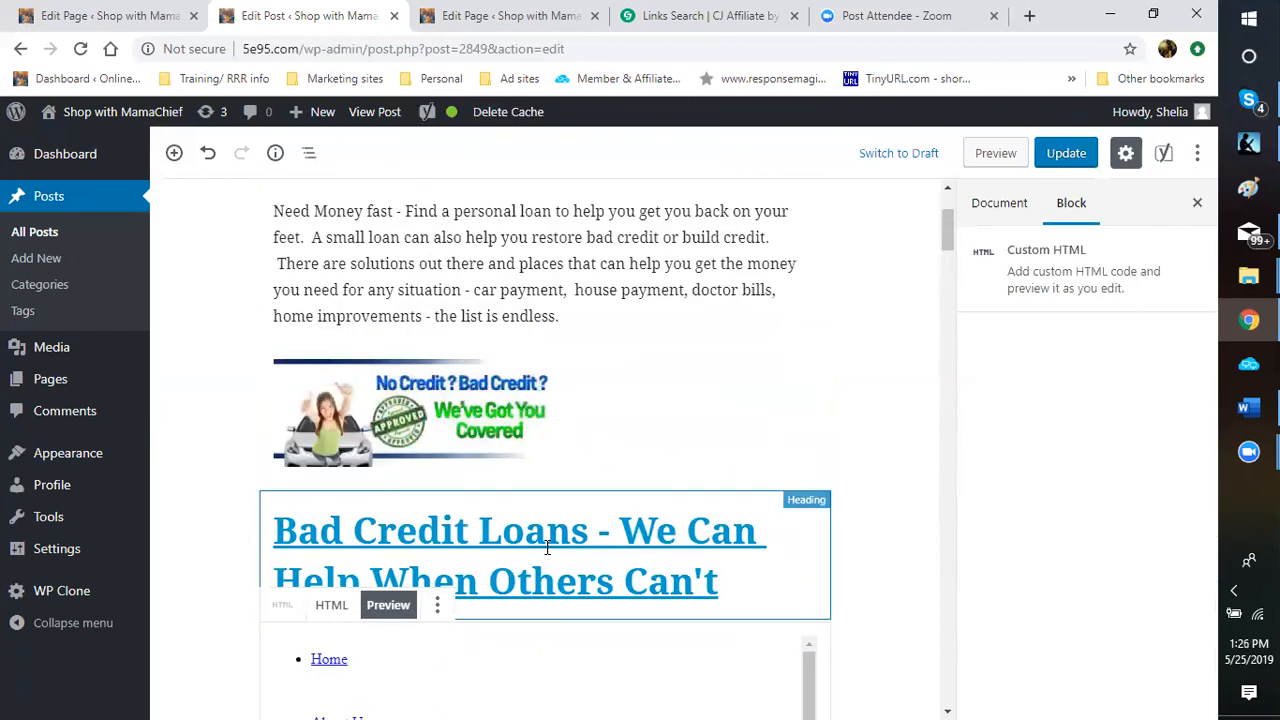
Check the Bad Credit Loans heading's affiliate link, then go to CJ Affiliate's Links Search page.
click(545, 533)
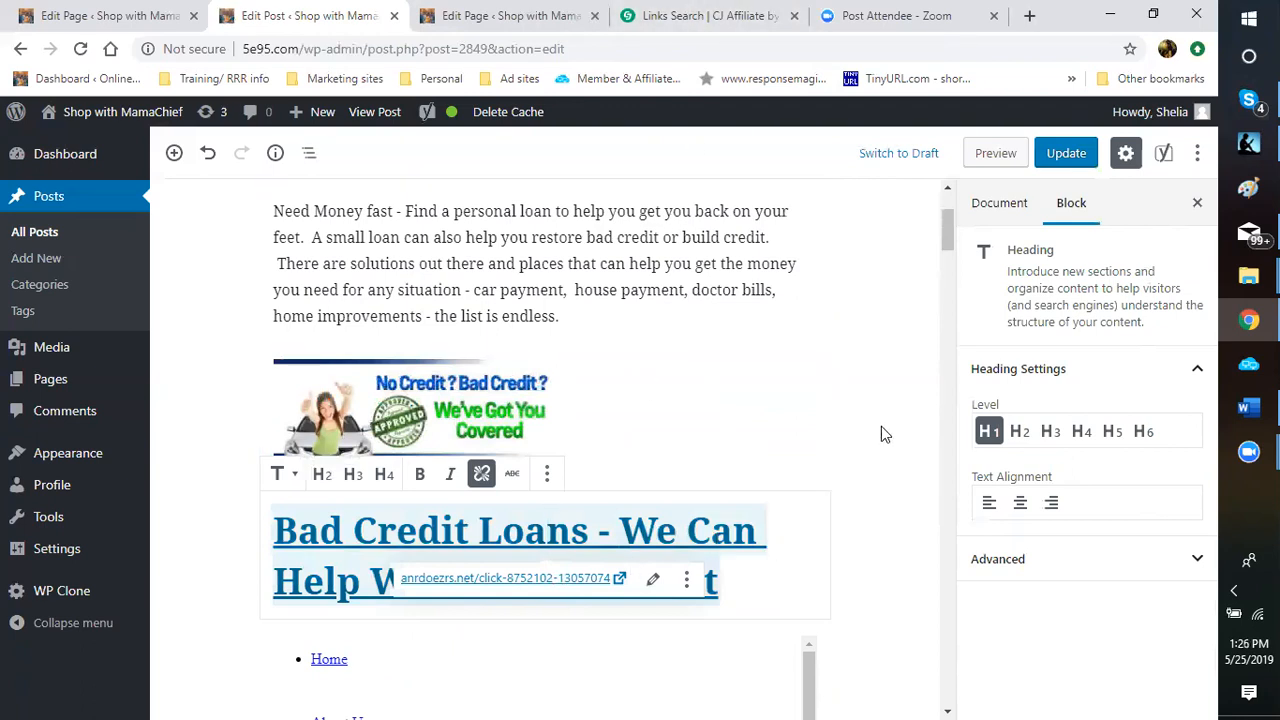
scroll(708, 414, down, 1)
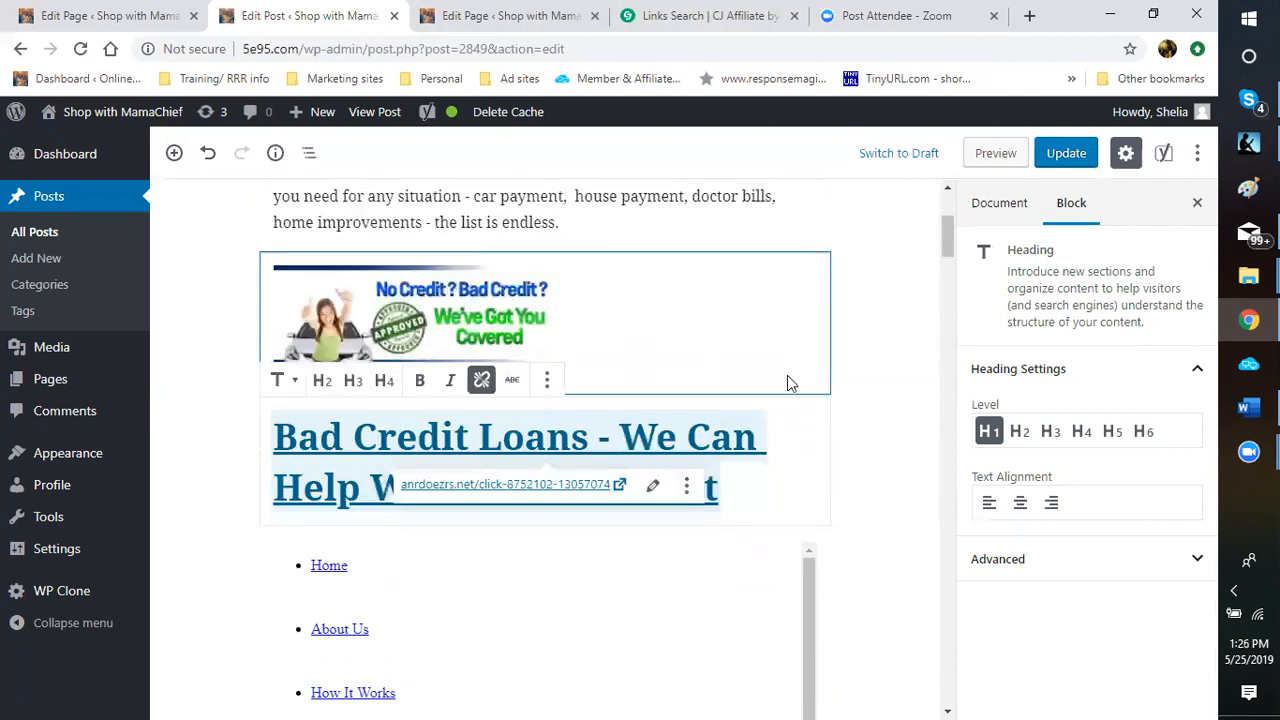
scroll(789, 378, up, 2)
click(741, 16)
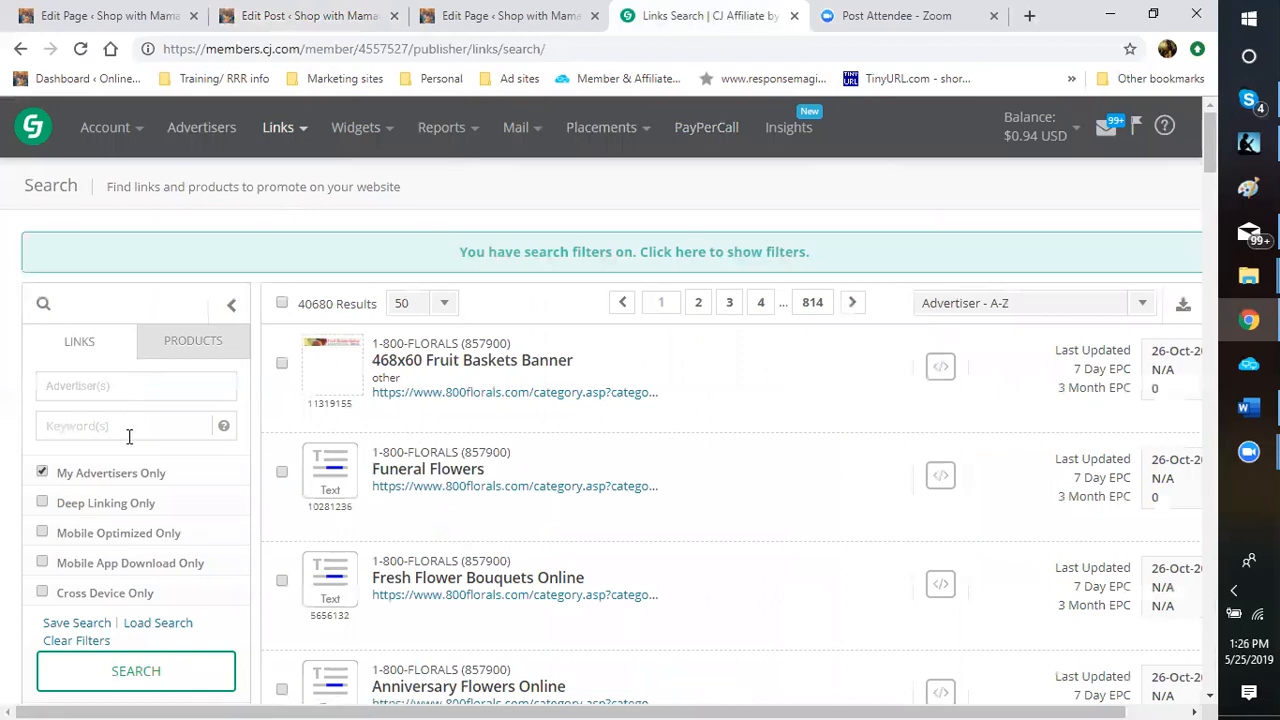
Search CJ links for the keyword 'loans' and browse the 154 BadCreditLoans and Kabbage results.
click(127, 428)
text(loans)
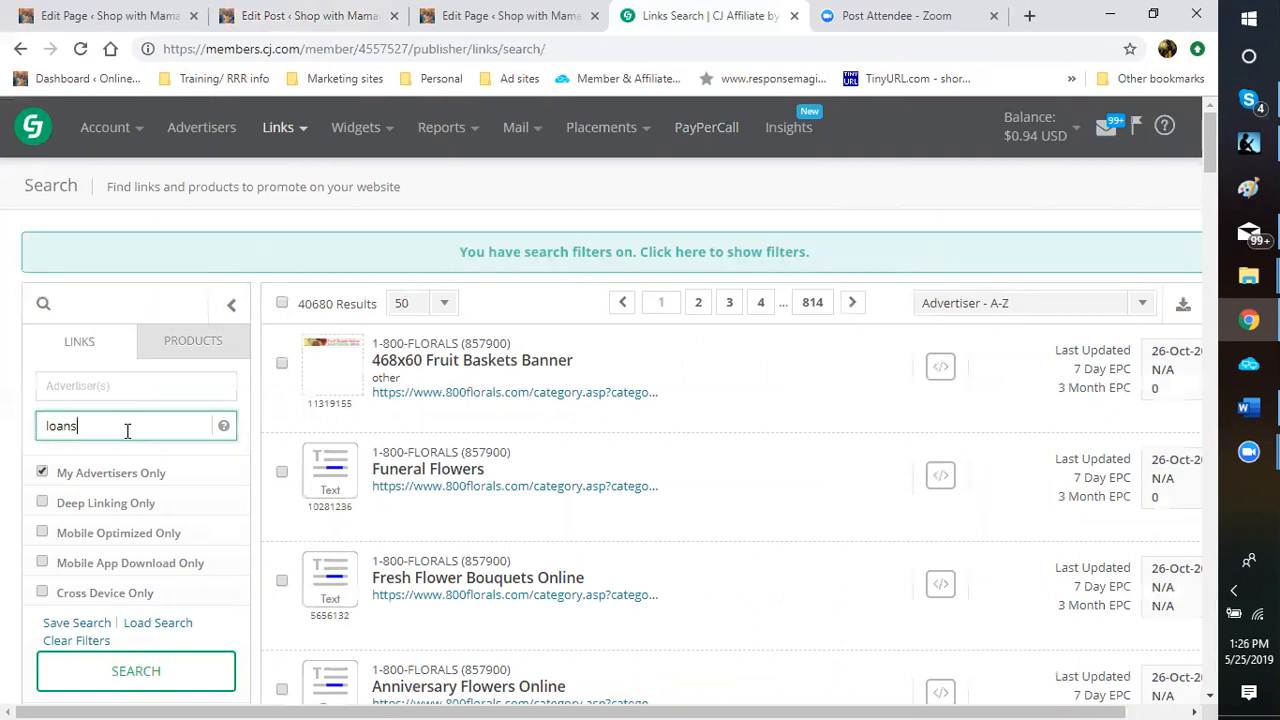
click(138, 676)
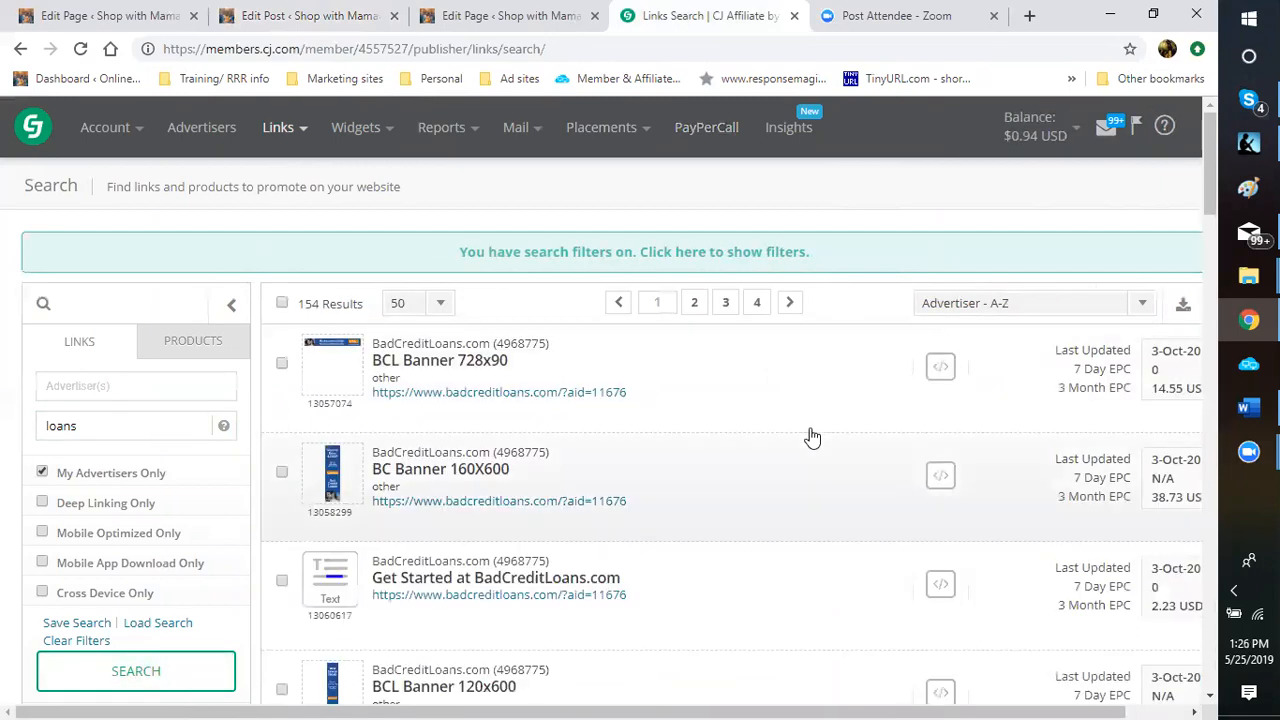
scroll(810, 437, down, 4)
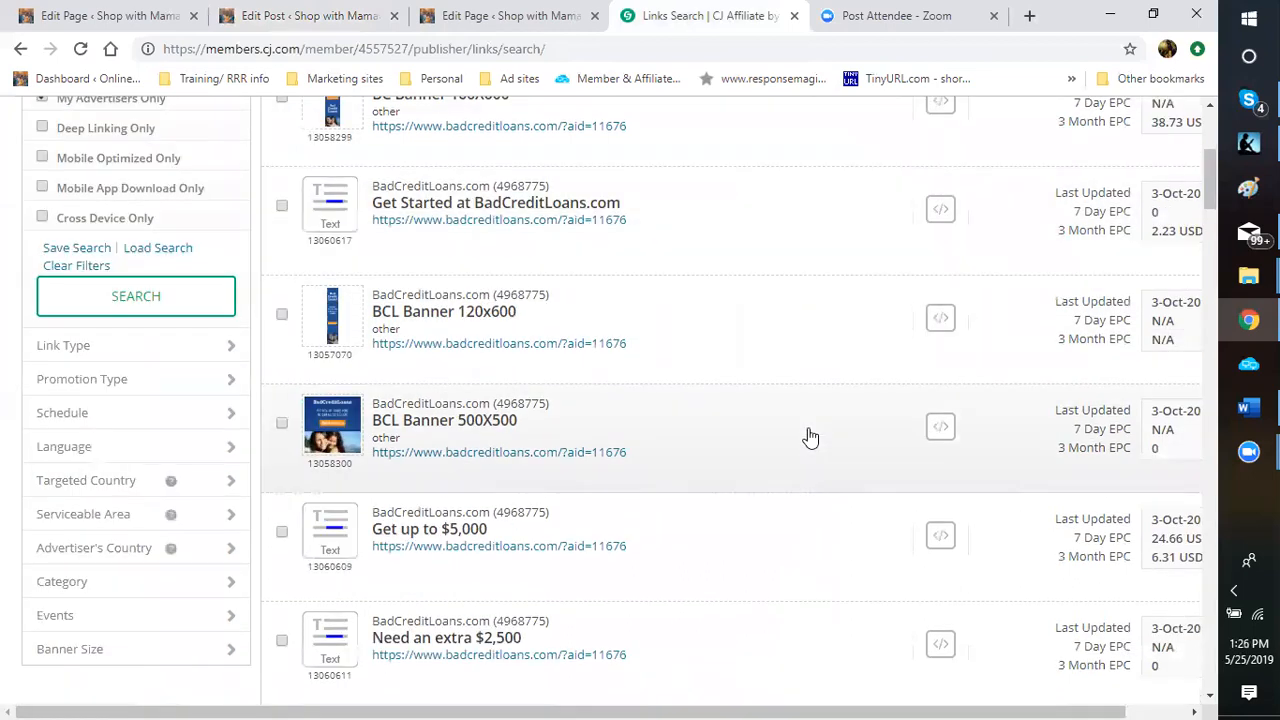
scroll(810, 437, down, 4)
scroll(810, 437, down, 1)
scroll(810, 437, down, 1)
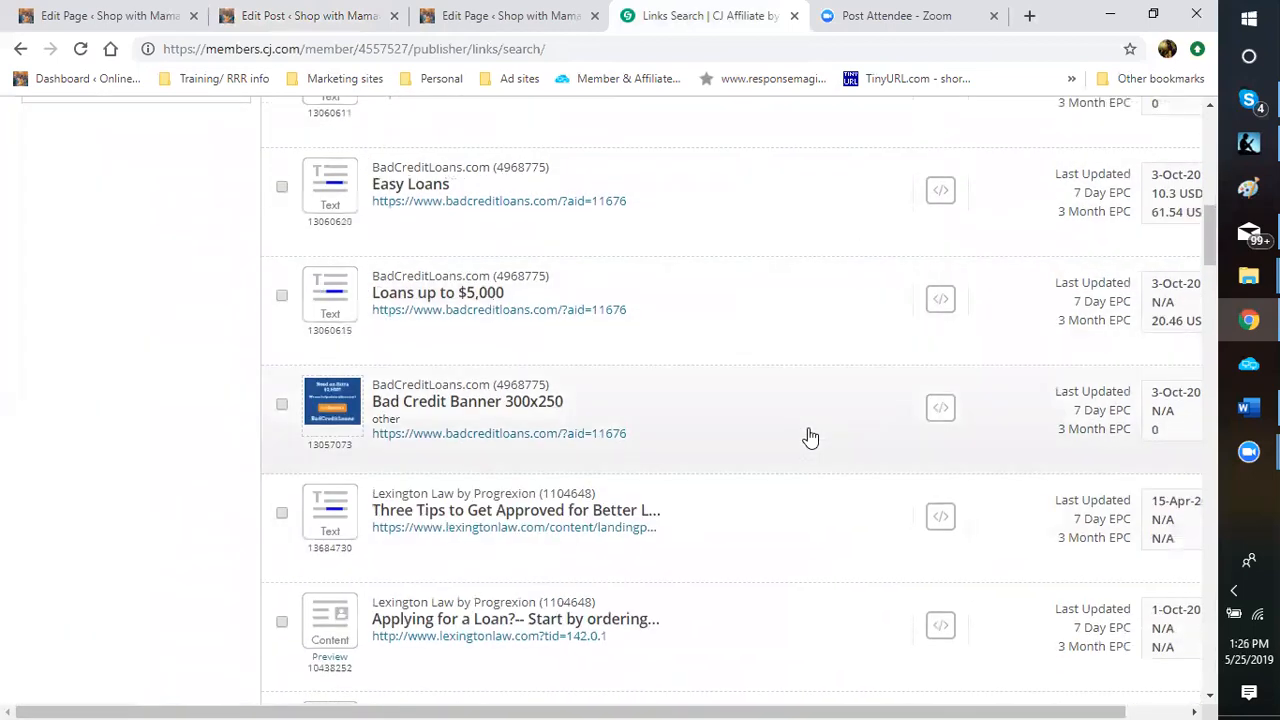
scroll(810, 437, down, 1)
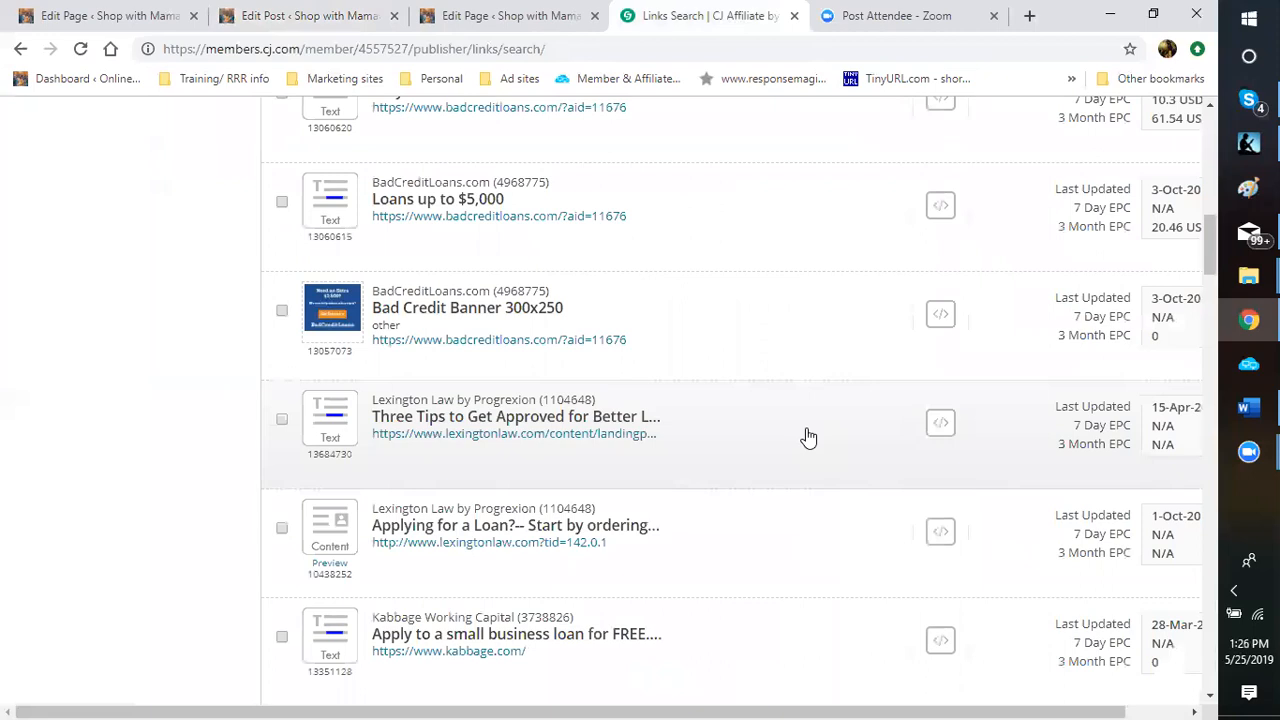
scroll(808, 437, up, 3)
scroll(806, 437, down, 6)
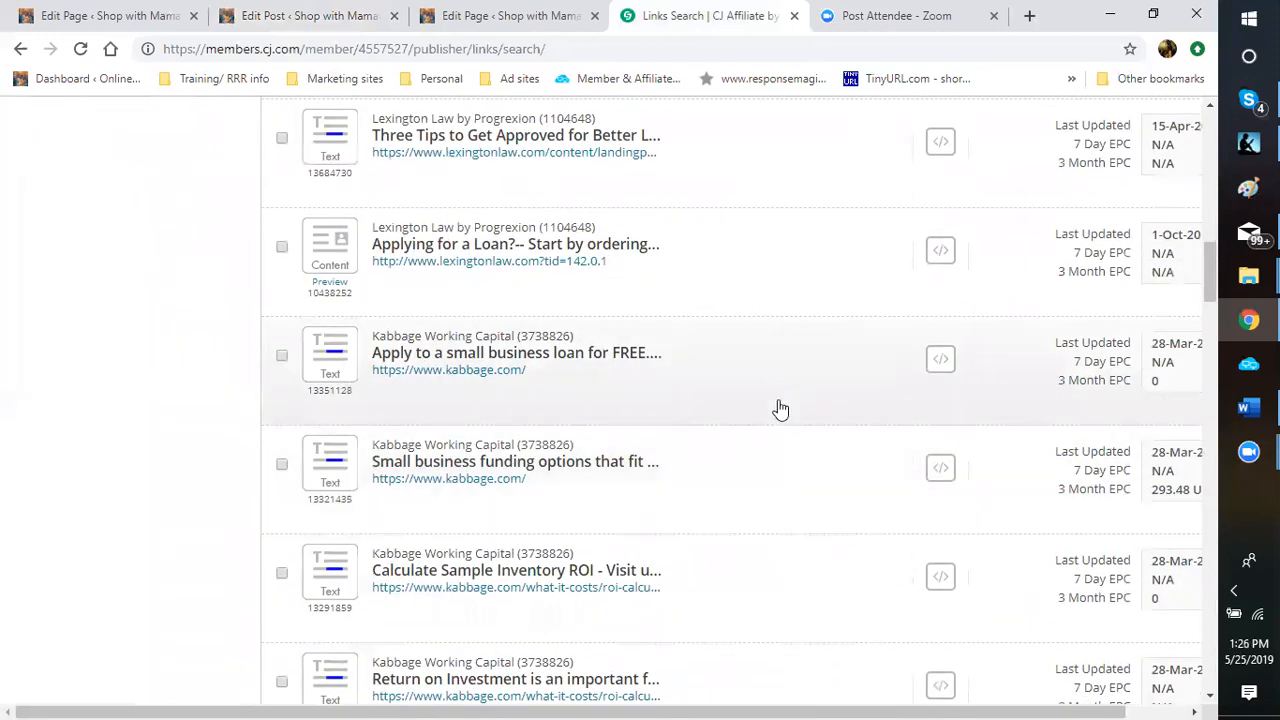
scroll(777, 576, down, 3)
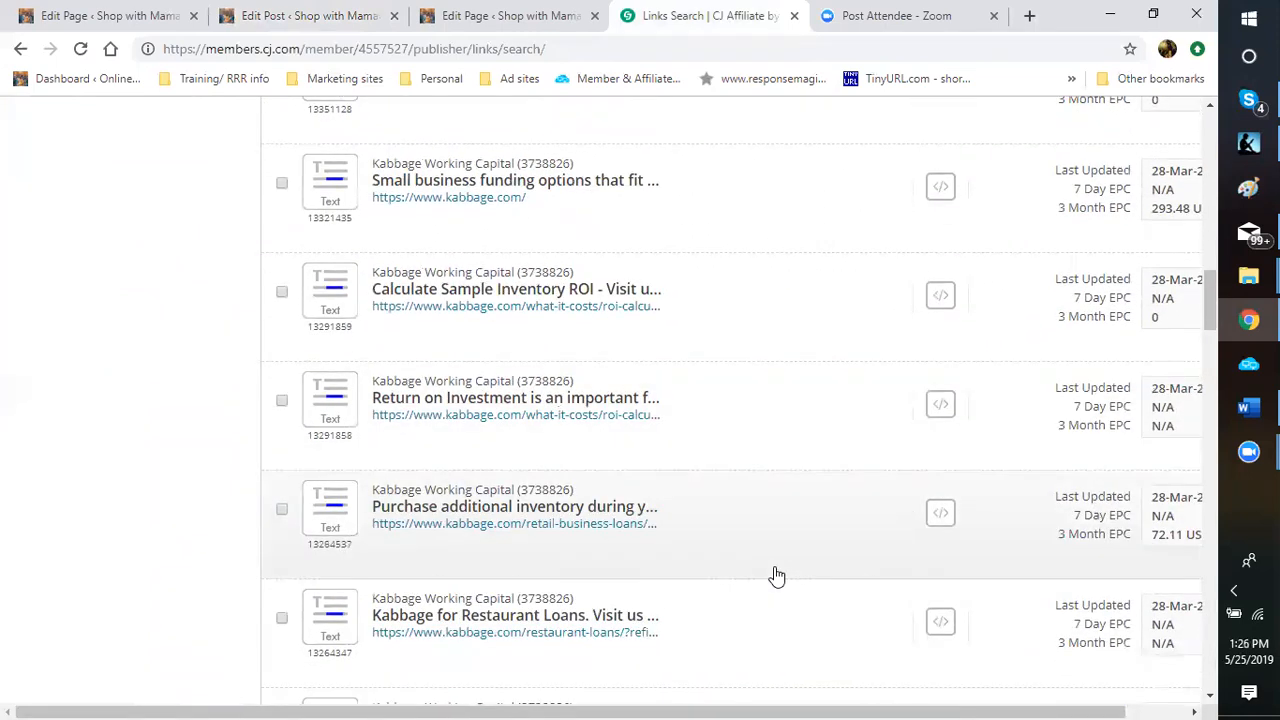
scroll(777, 576, down, 2)
scroll(777, 576, down, 2)
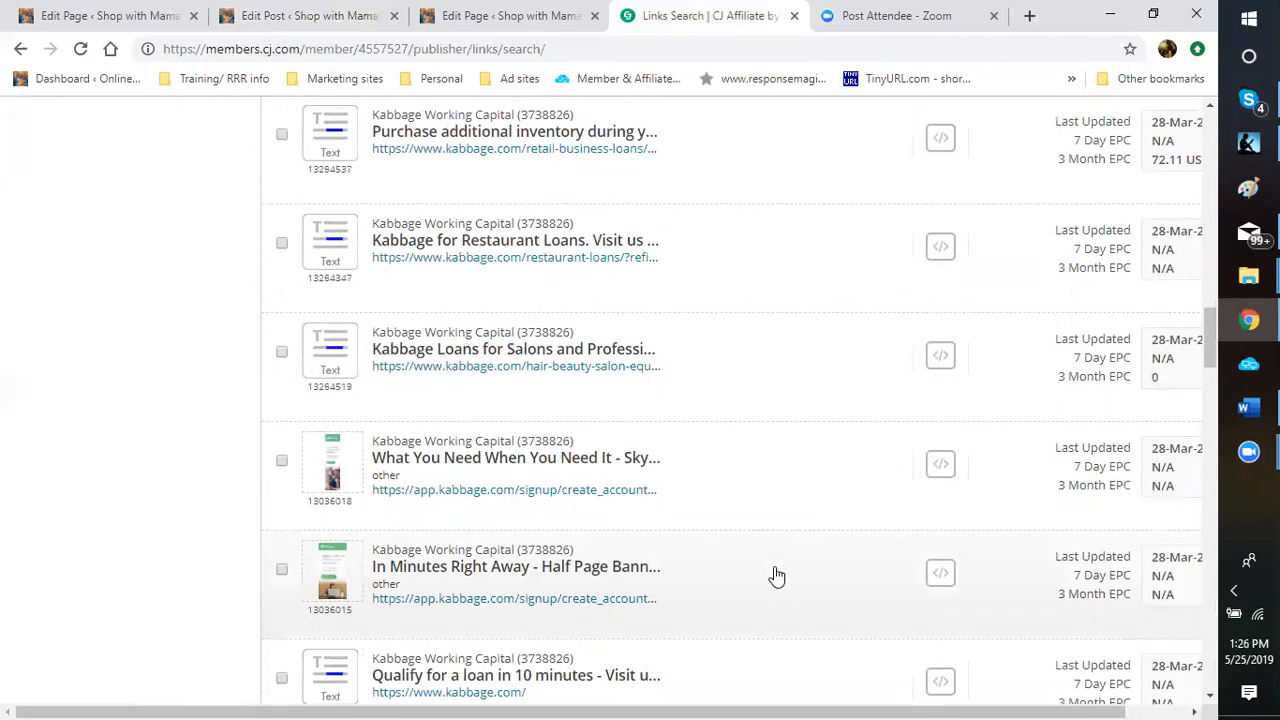
scroll(777, 576, down, 2)
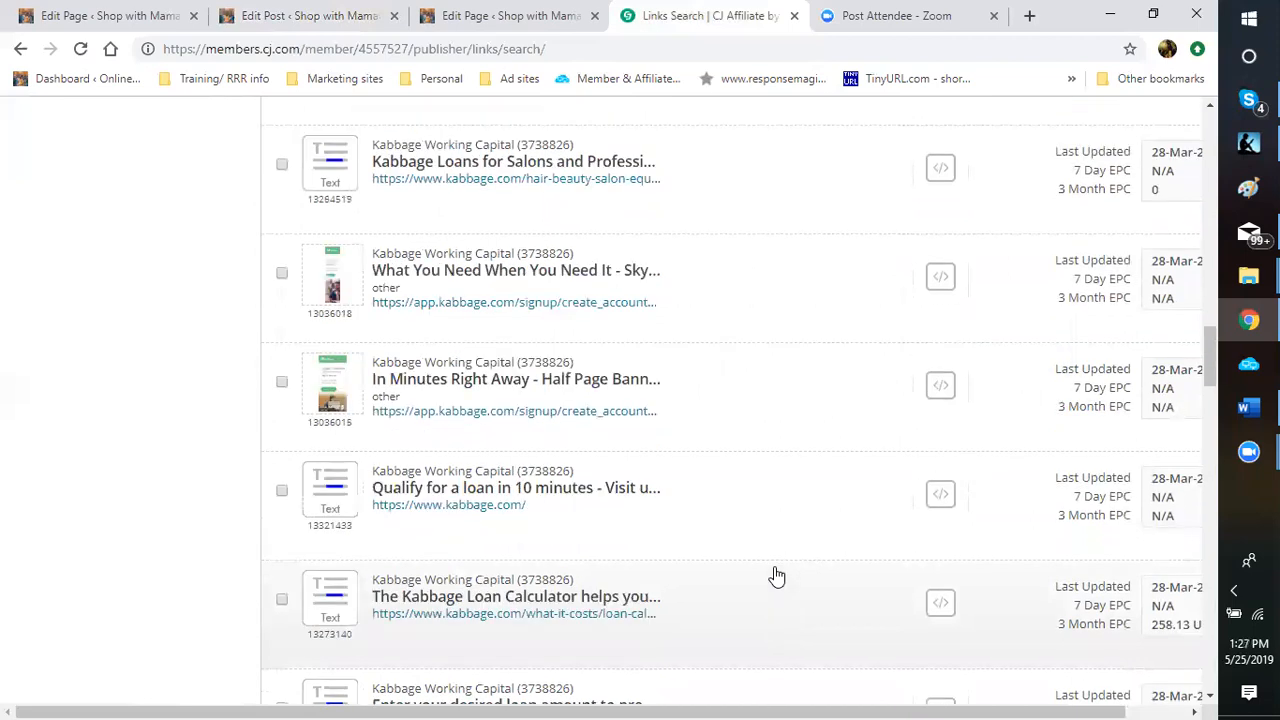
scroll(777, 576, down, 4)
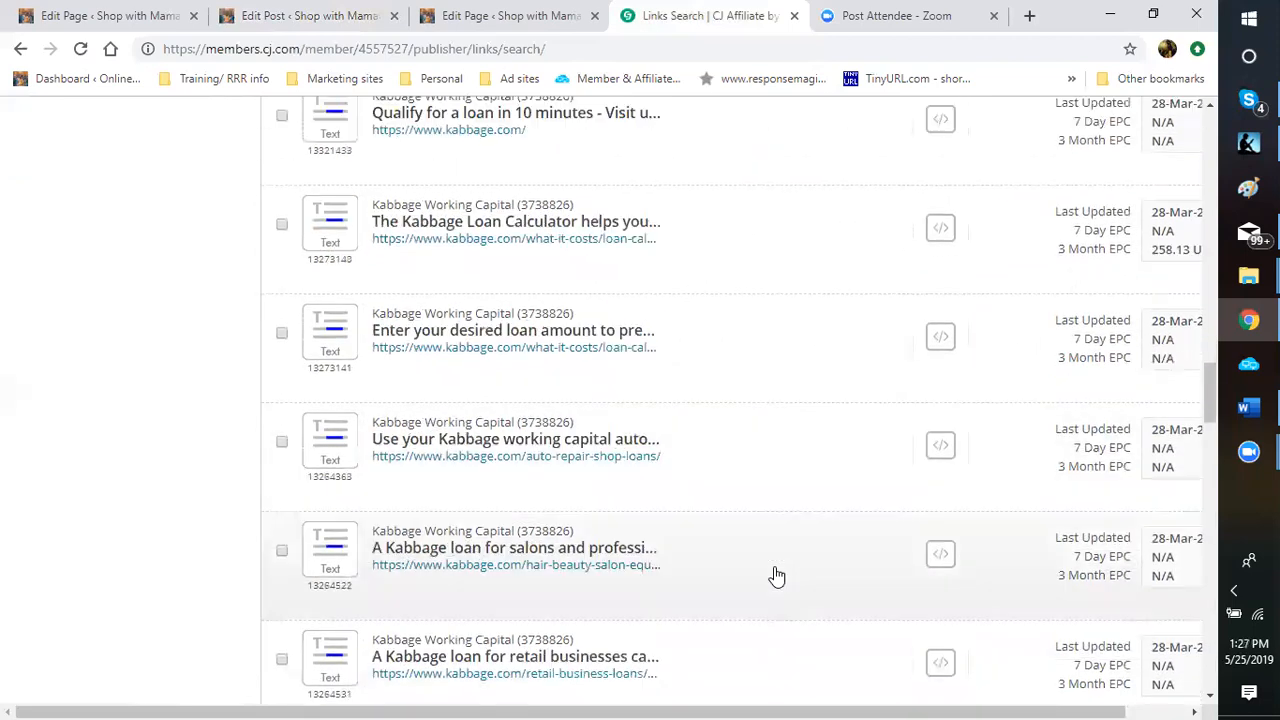
scroll(777, 574, down, 3)
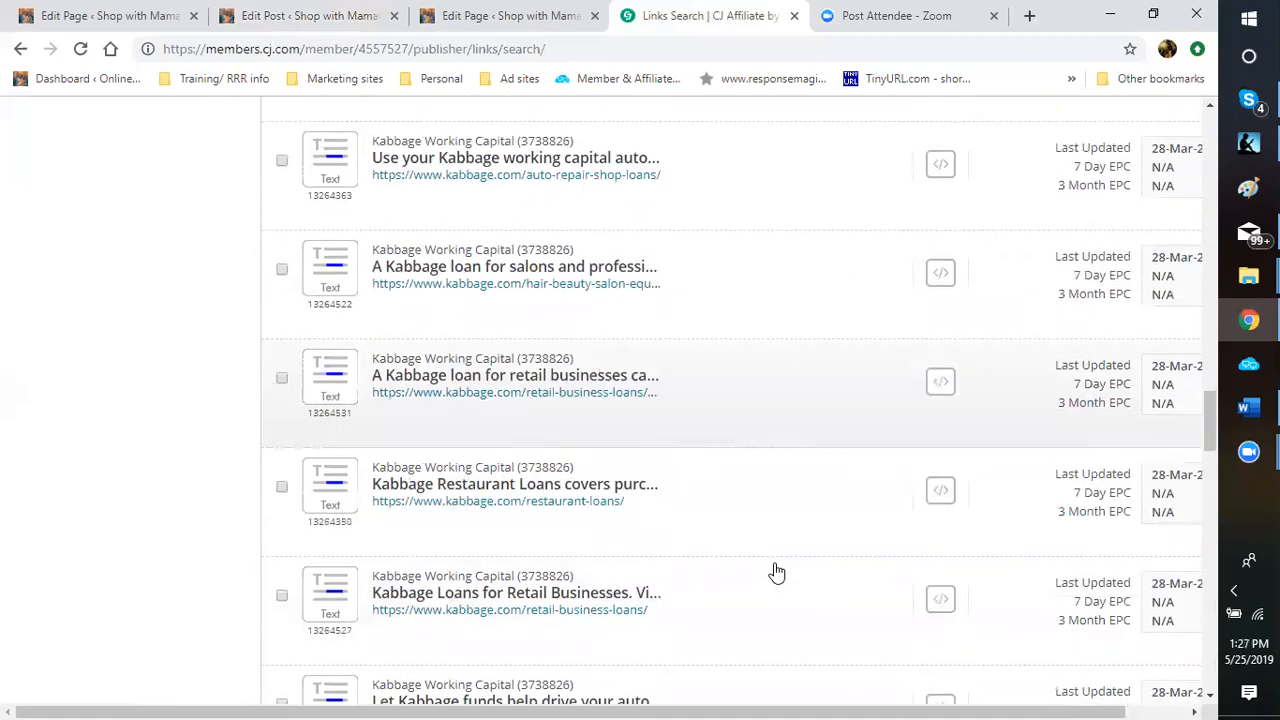
scroll(775, 572, up, 20)
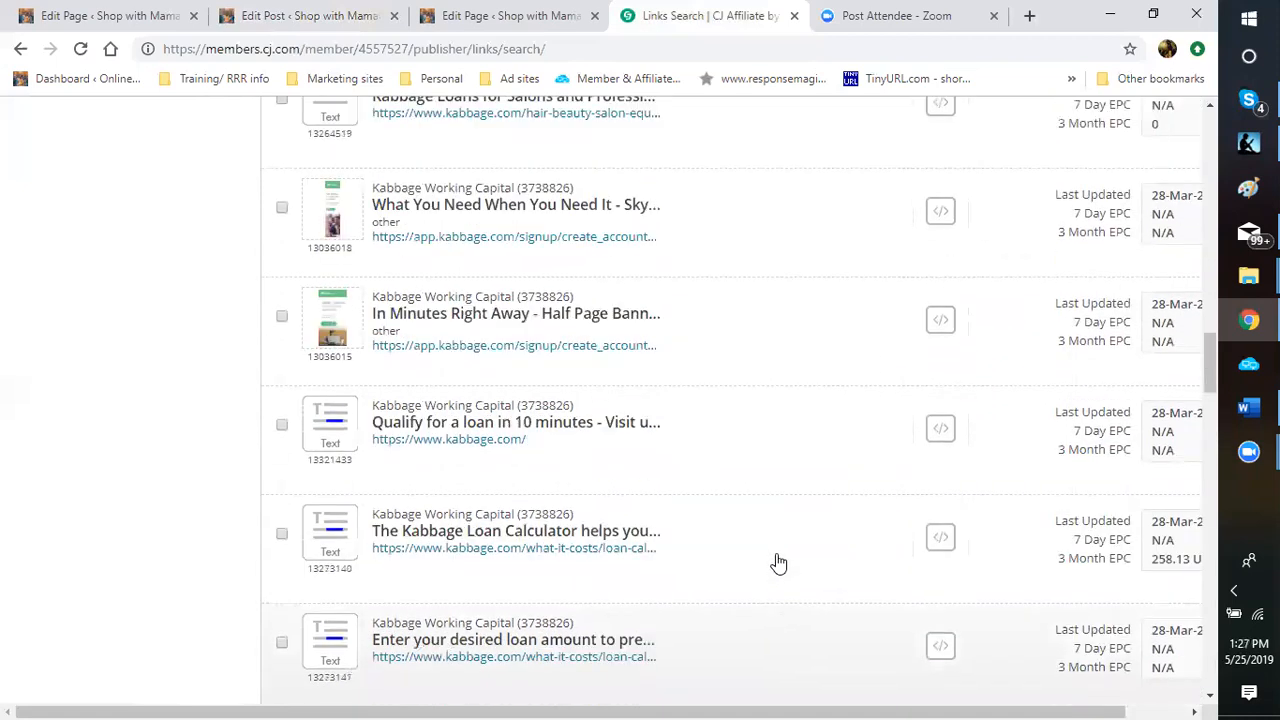
scroll(775, 555, up, 3)
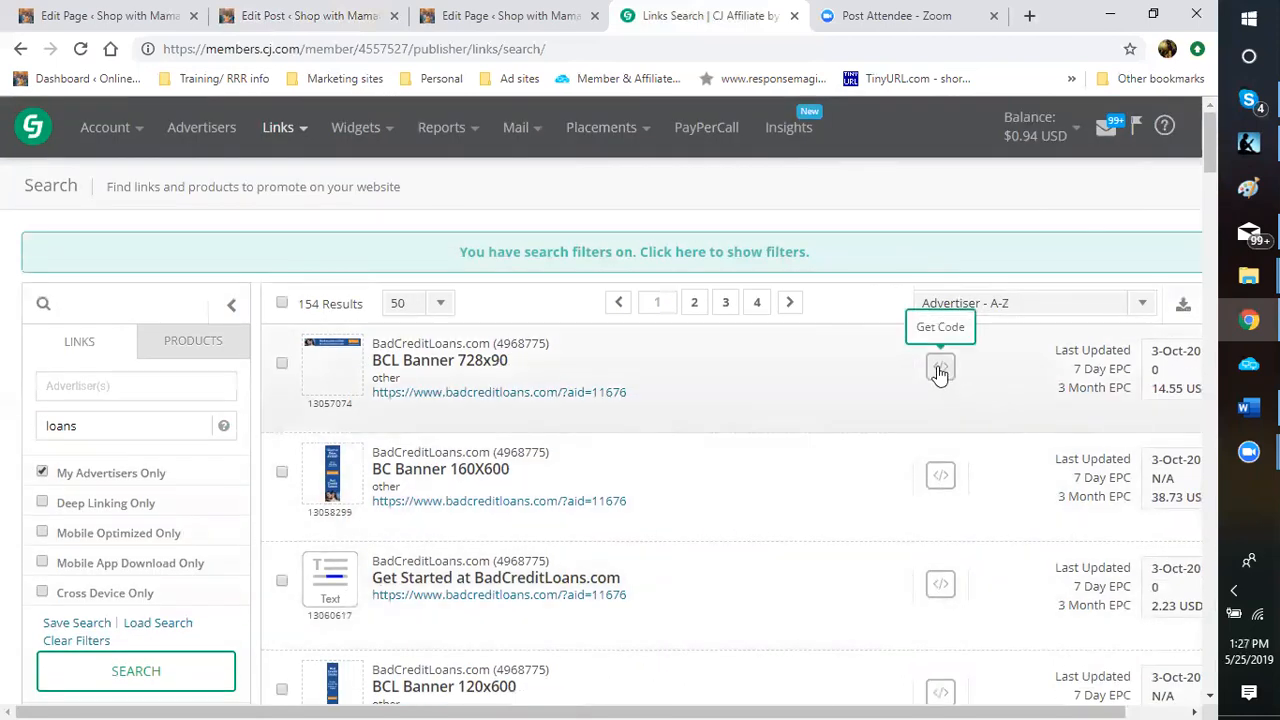
Copy the plain Click URL from BCL Banner 728x90's Get Code panel.
click(939, 370)
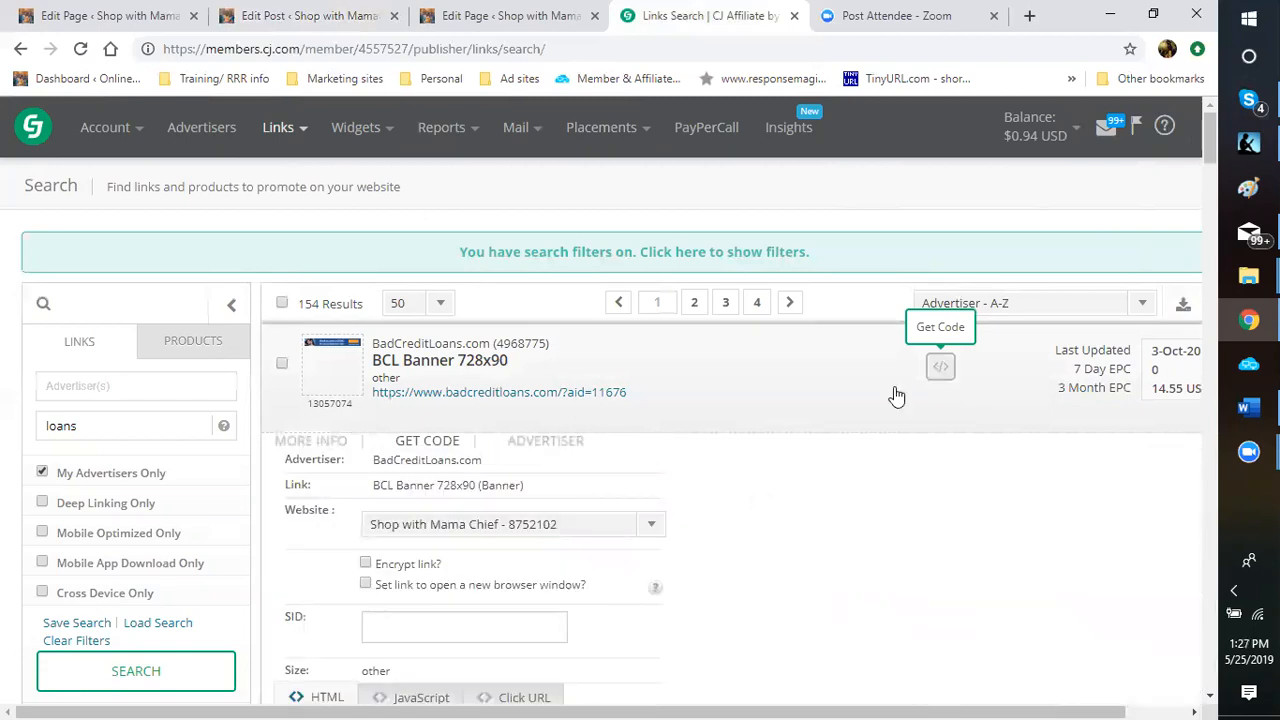
scroll(690, 452, down, 3)
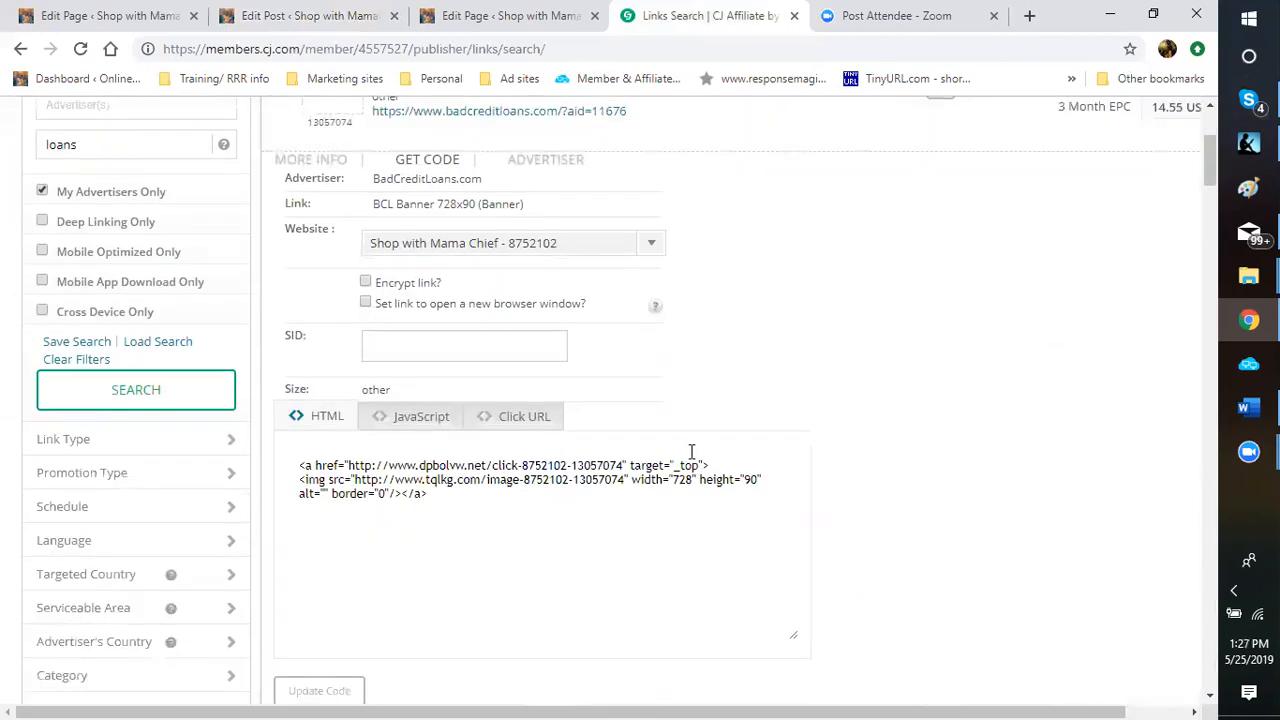
click(527, 418)
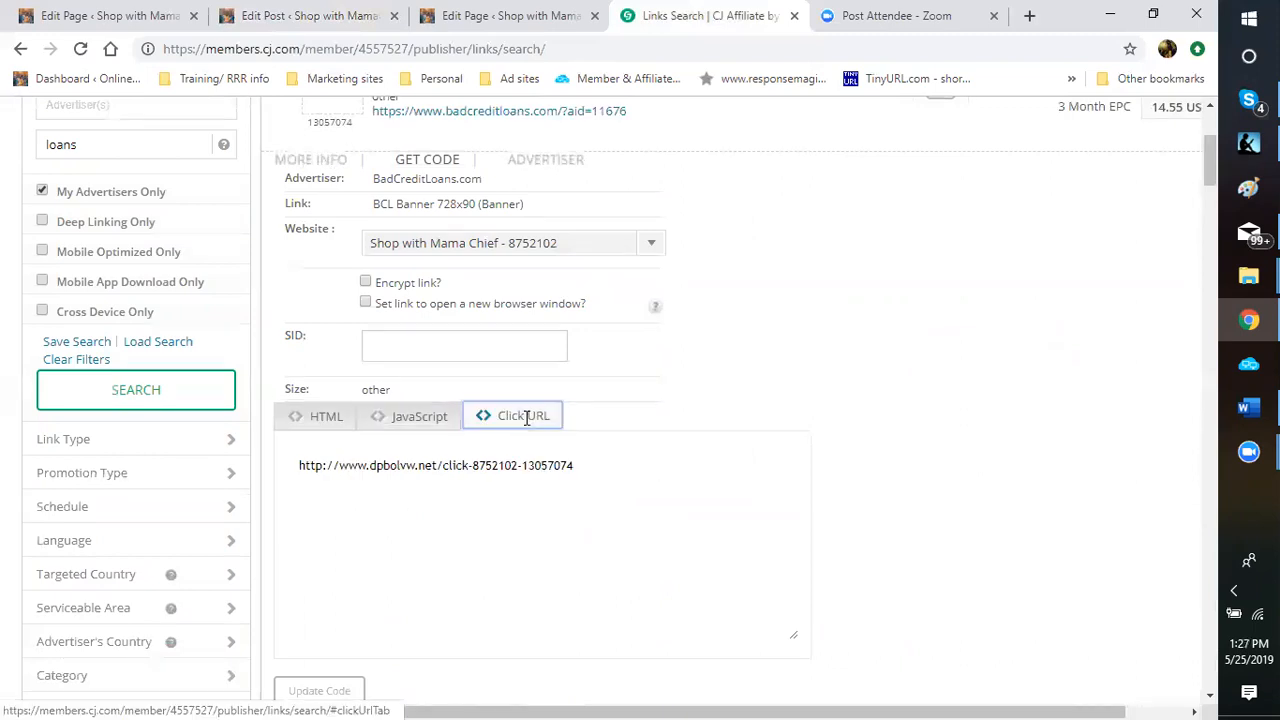
drag(583, 471, 297, 467)
right_click(296, 465)
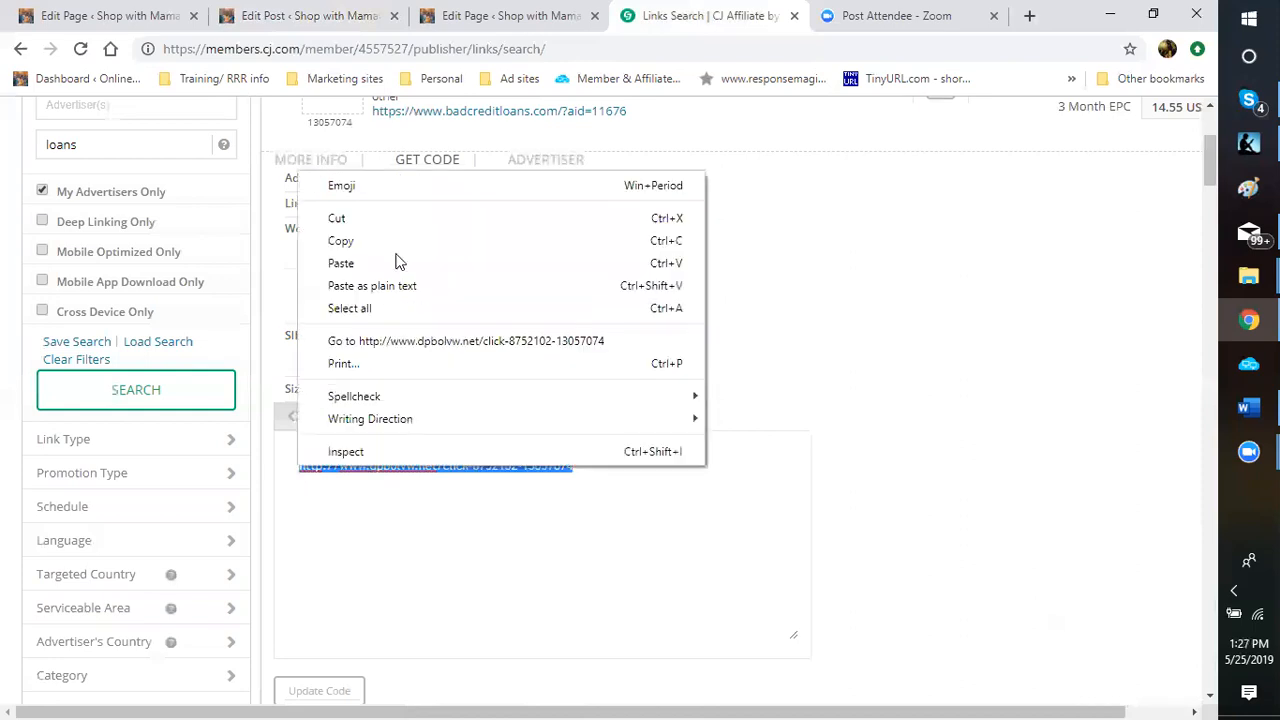
click(383, 243)
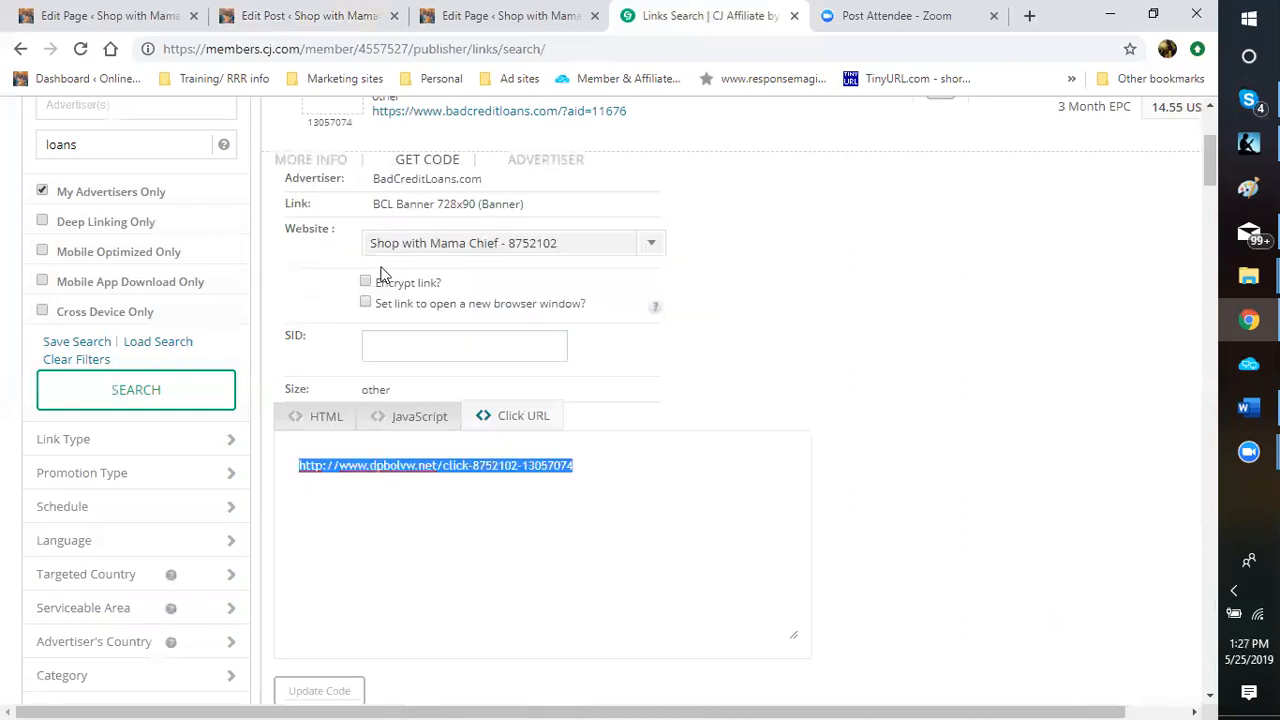
click(108, 17)
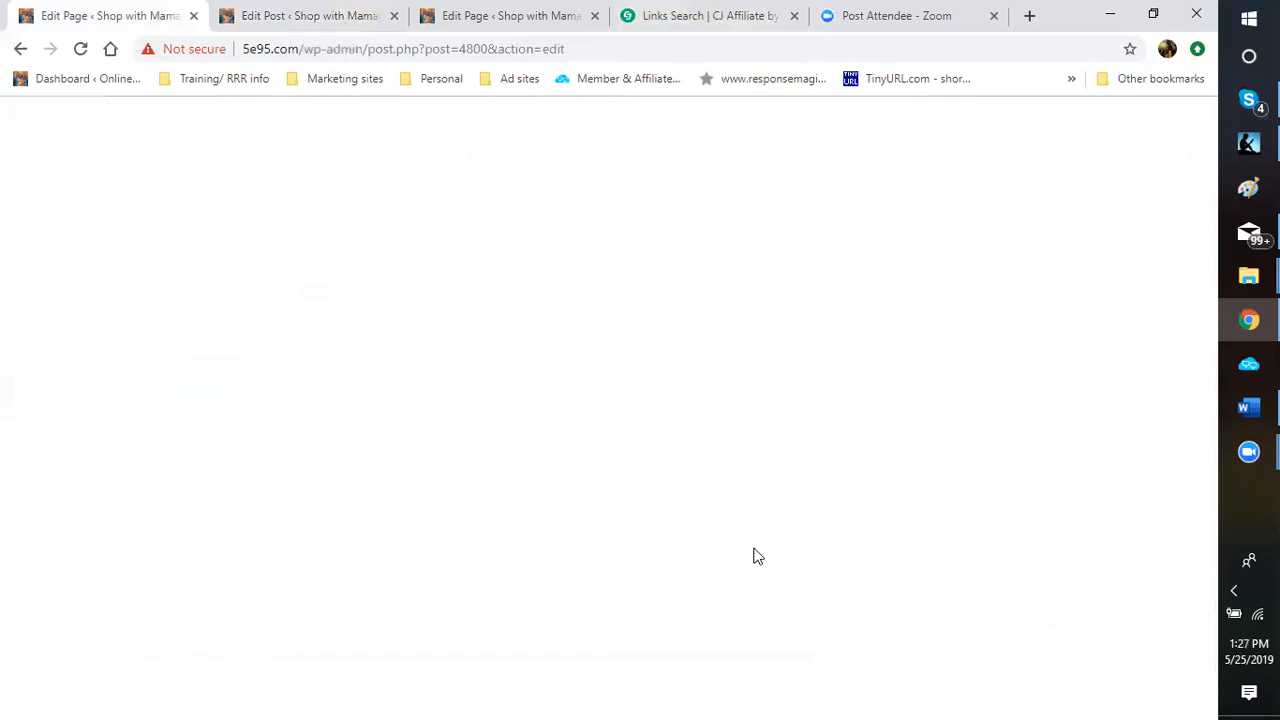
Link 'Find a personal loan' in the Need Money Fast intro to the pasted CJ click URL, opening in a new tab.
click(335, 20)
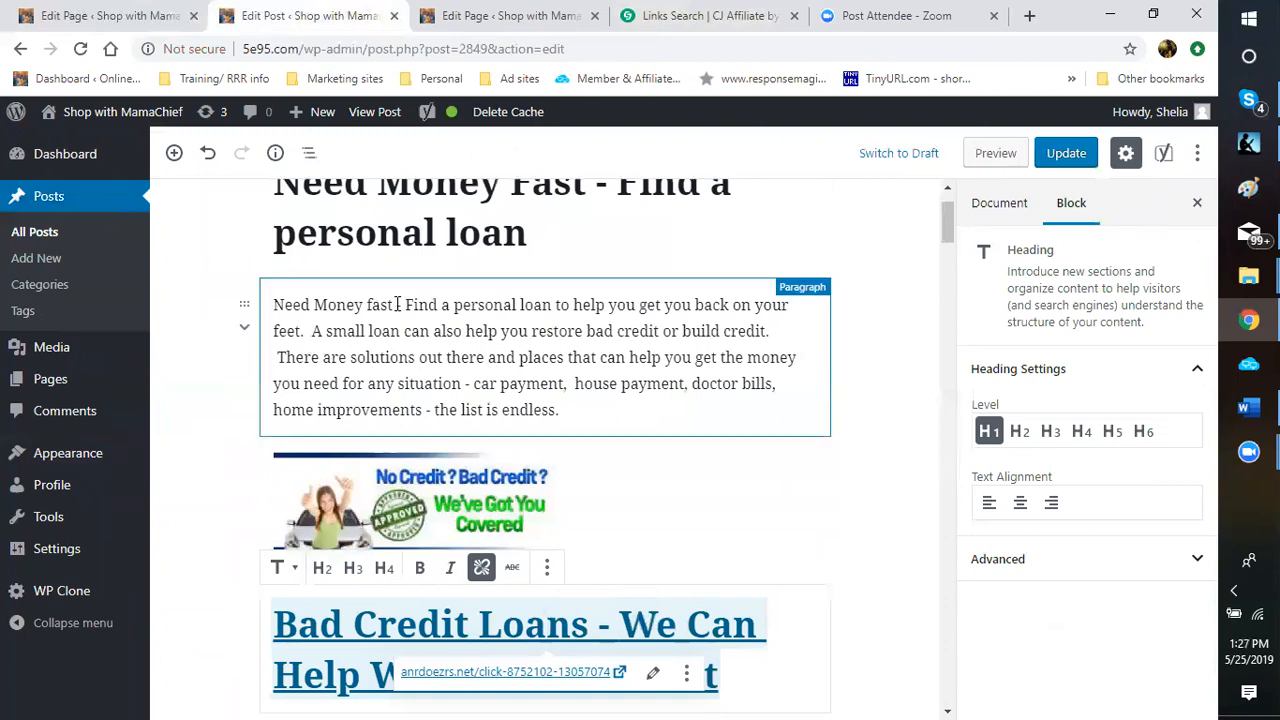
drag(406, 303, 553, 305)
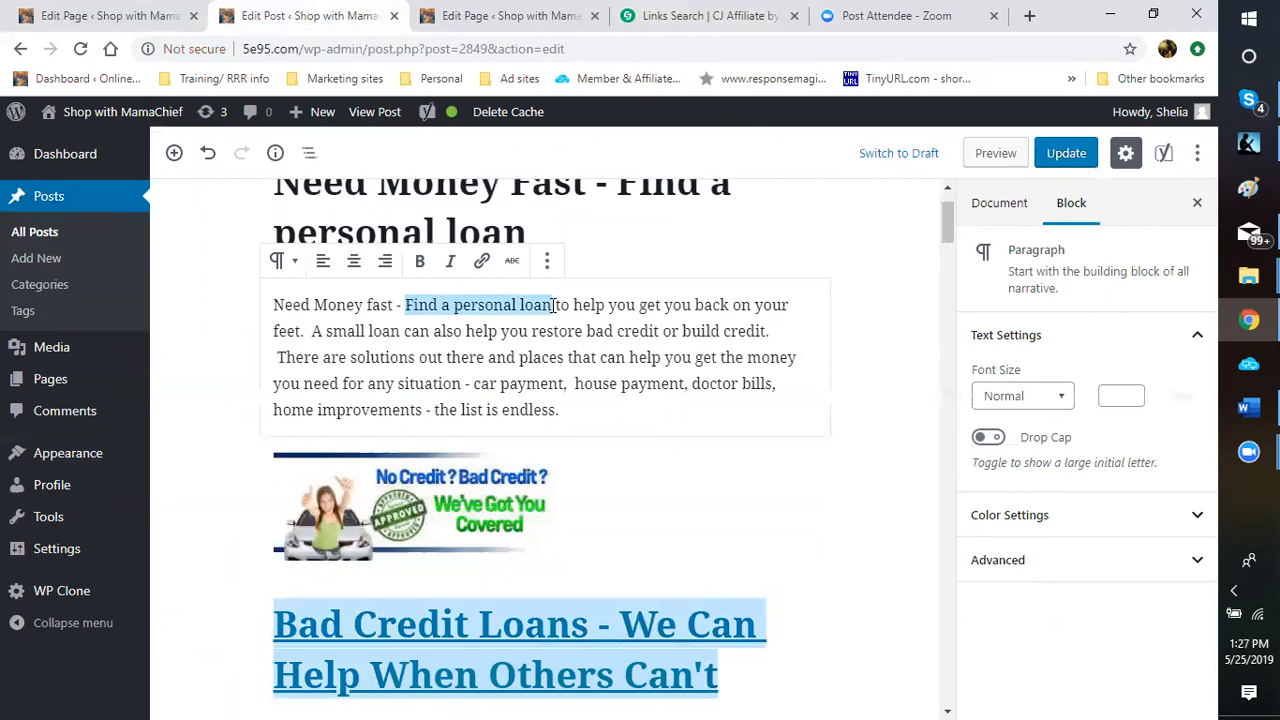
click(482, 262)
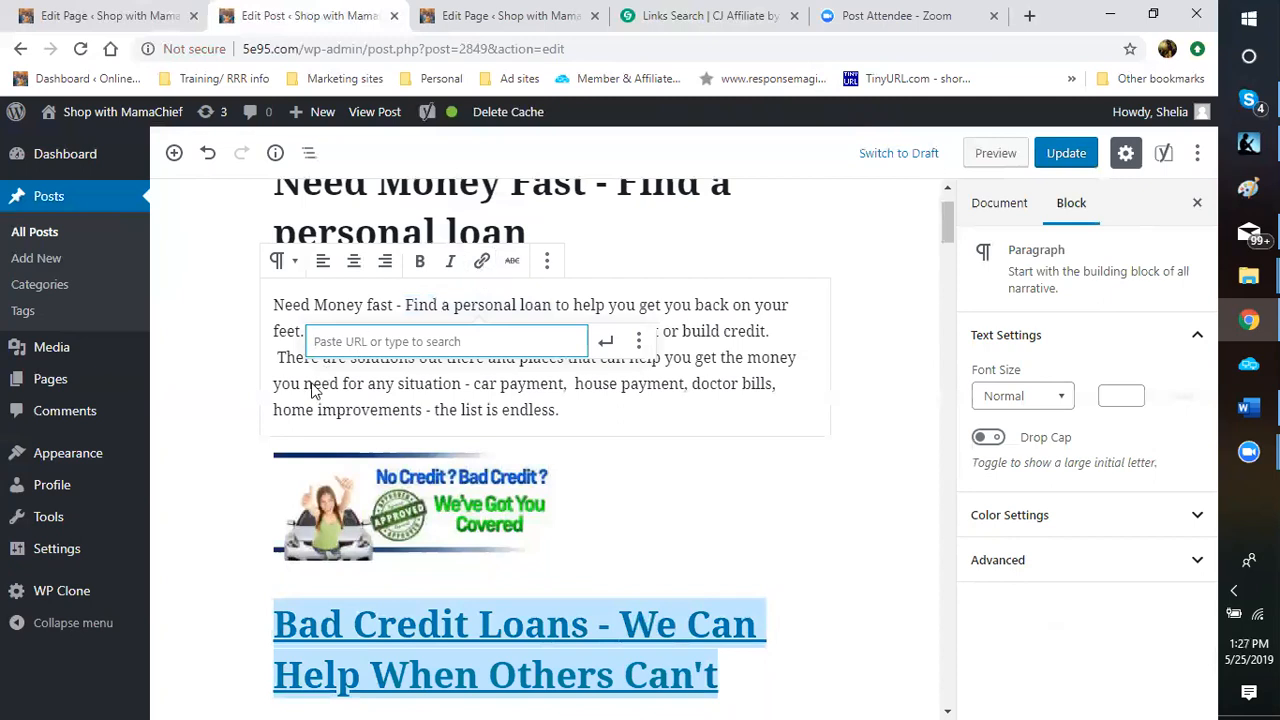
right_click(358, 341)
click(398, 486)
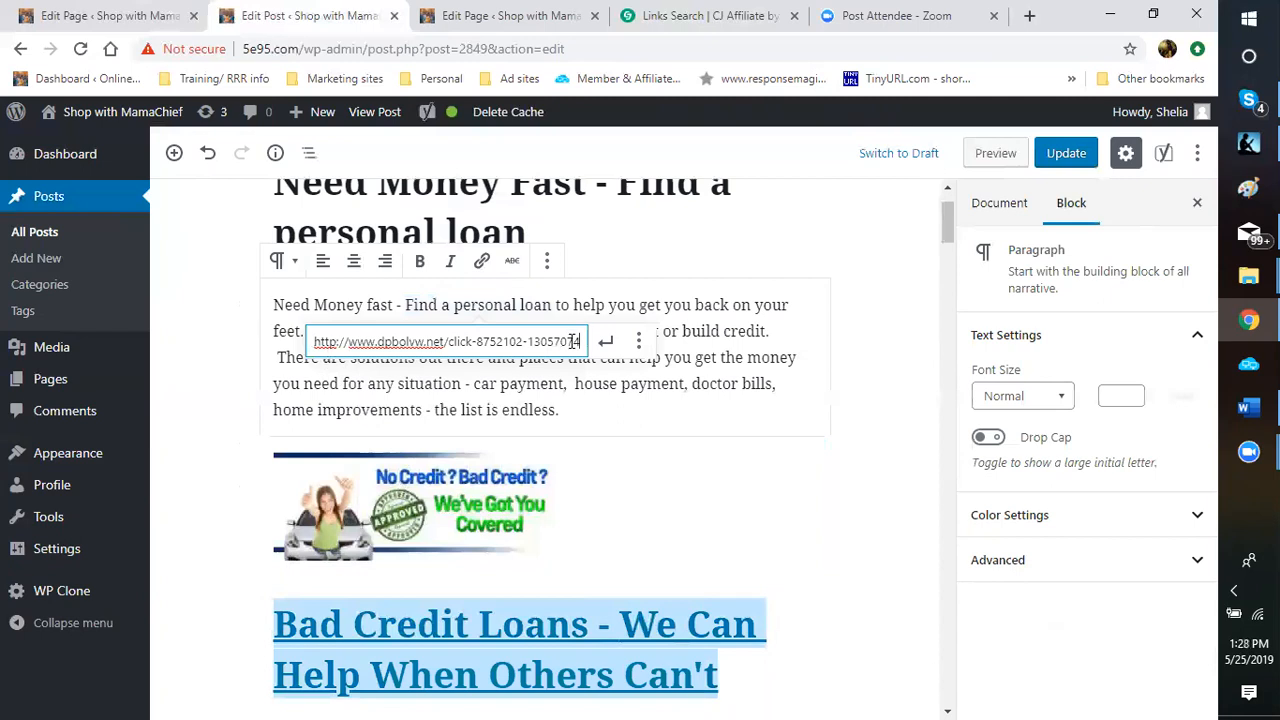
click(639, 342)
click(334, 378)
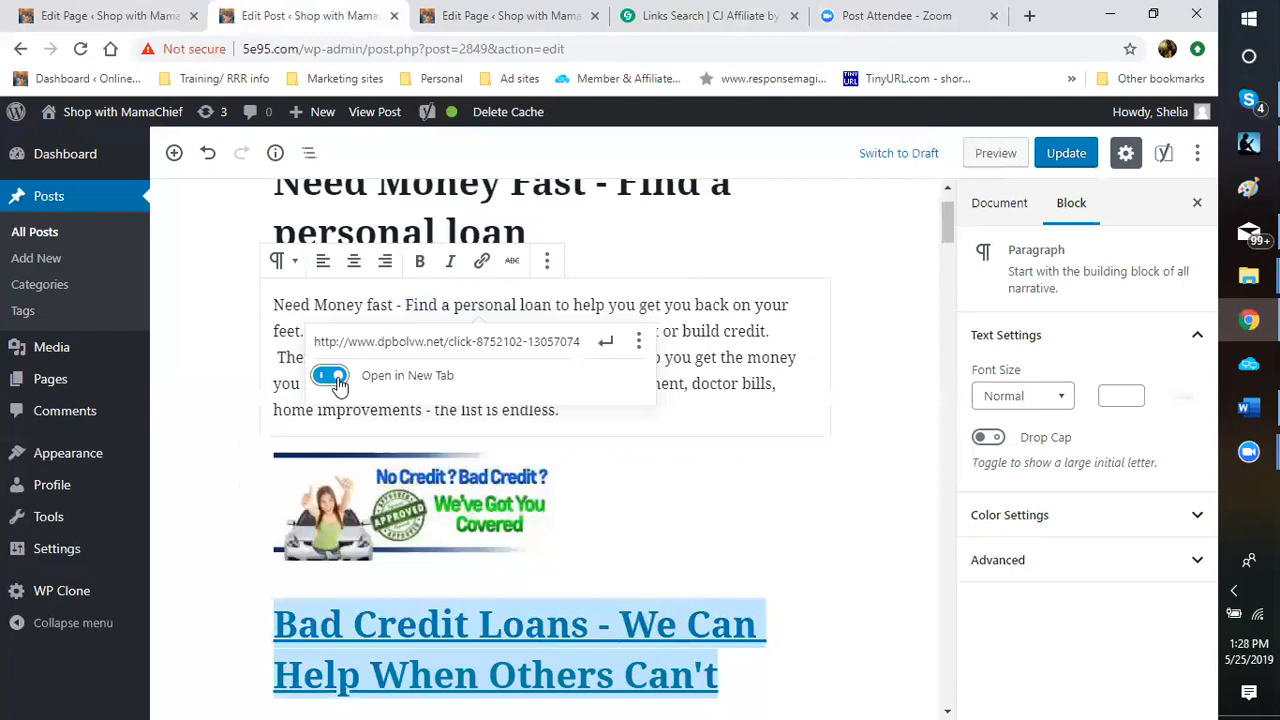
click(607, 344)
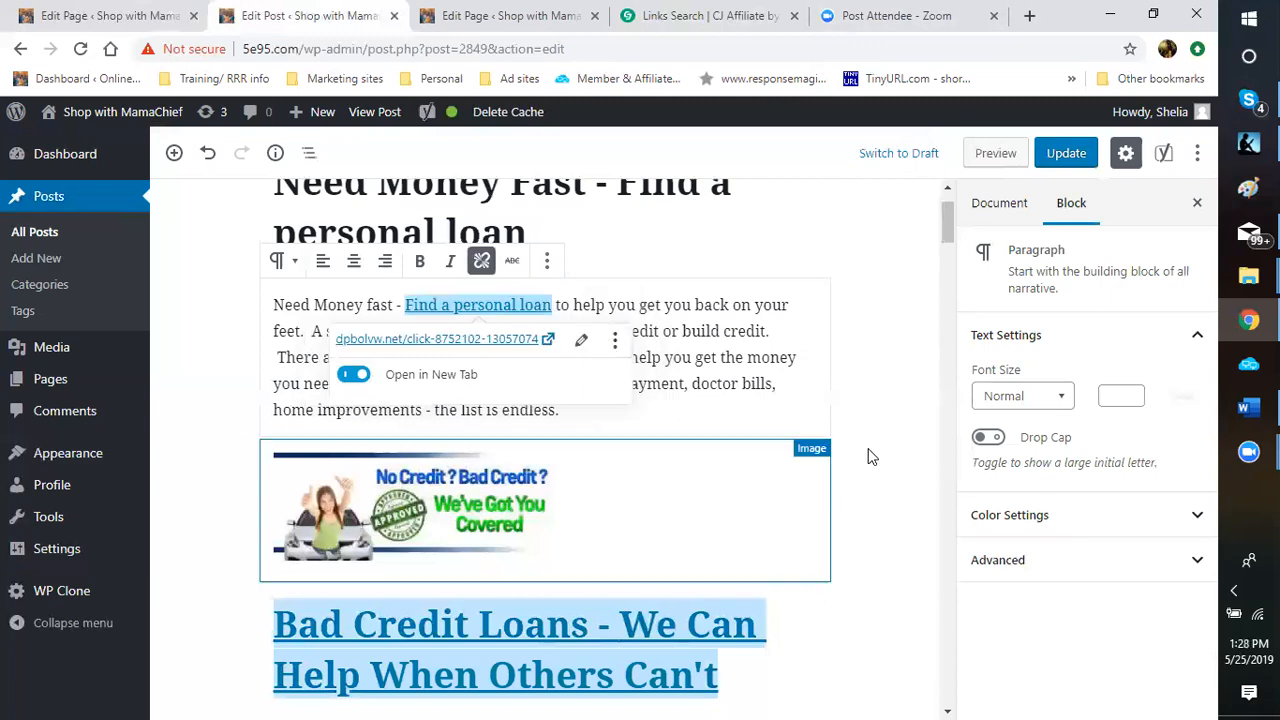
click(879, 424)
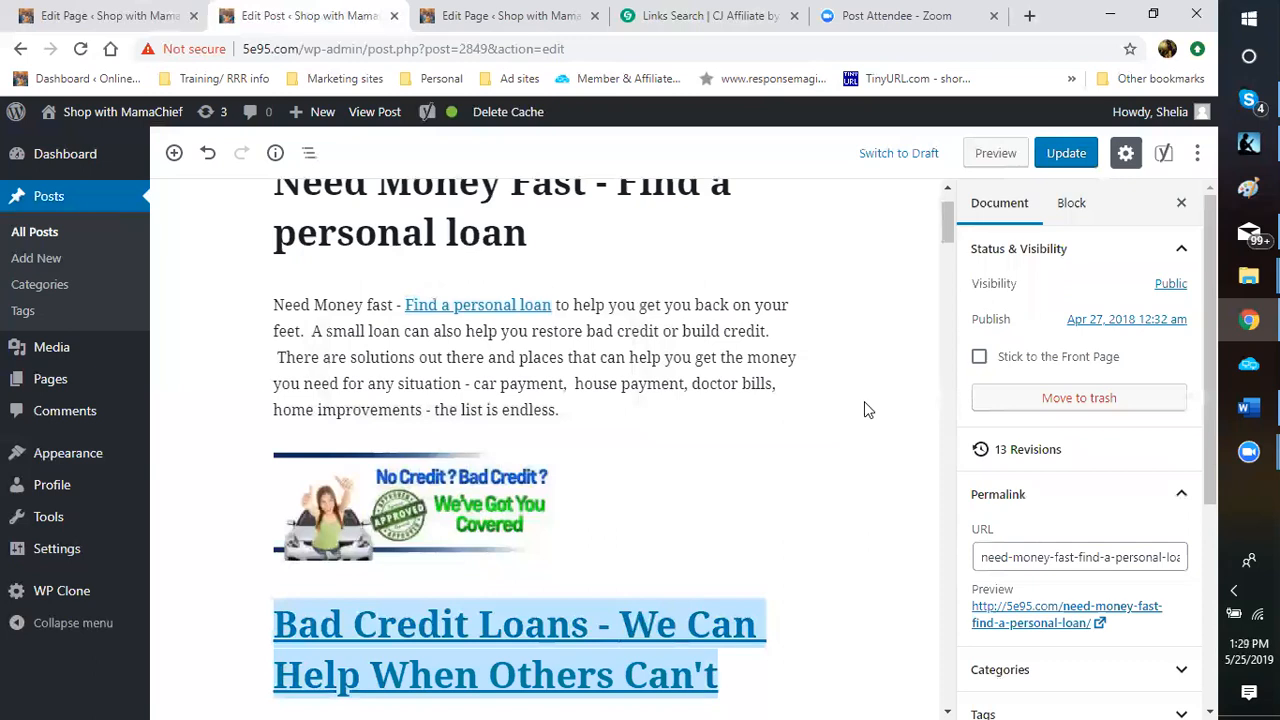
scroll(862, 405, down, 3)
scroll(861, 408, up, 3)
scroll(862, 416, up, 1)
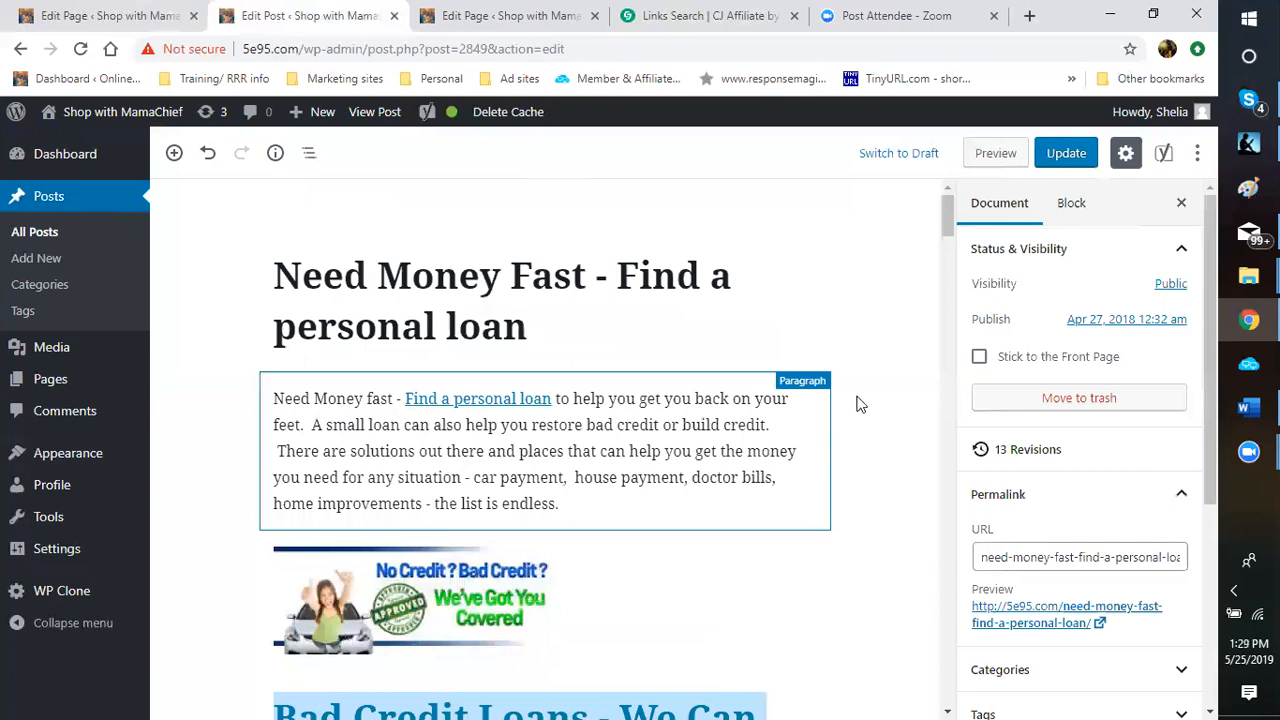
scroll(855, 412, down, 2)
scroll(851, 405, down, 6)
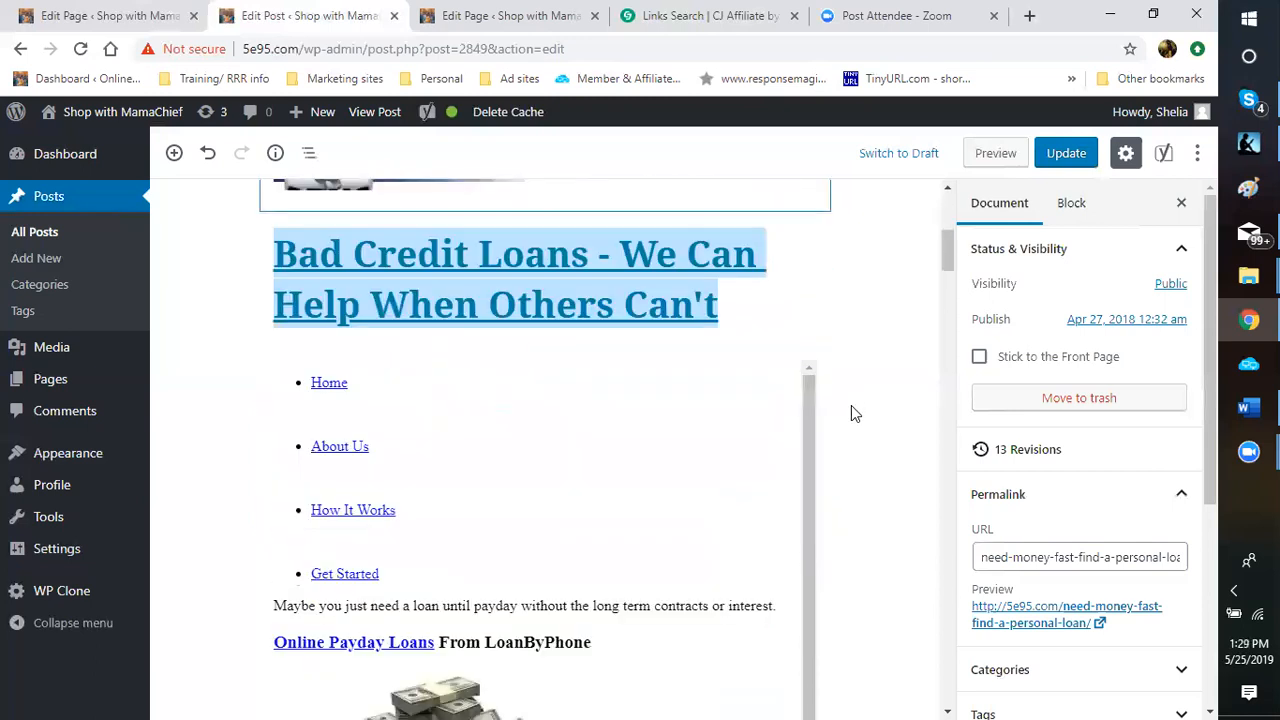
scroll(851, 405, down, 6)
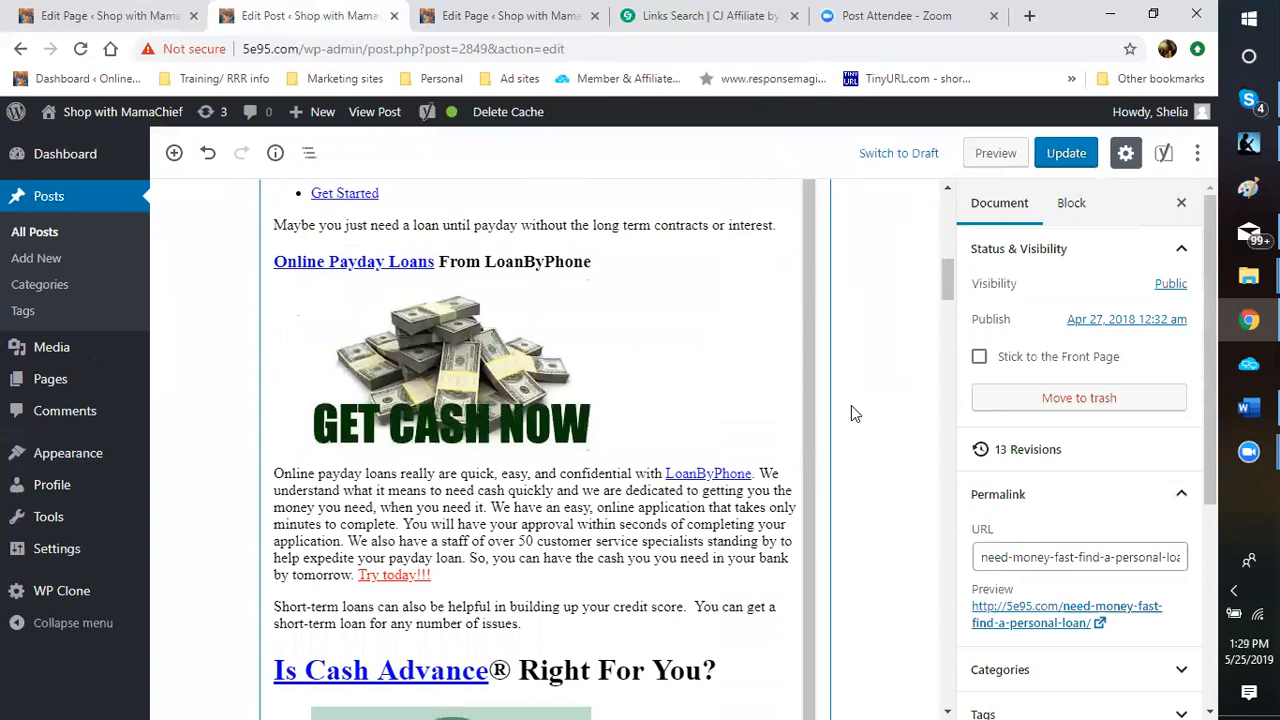
scroll(851, 405, down, 14)
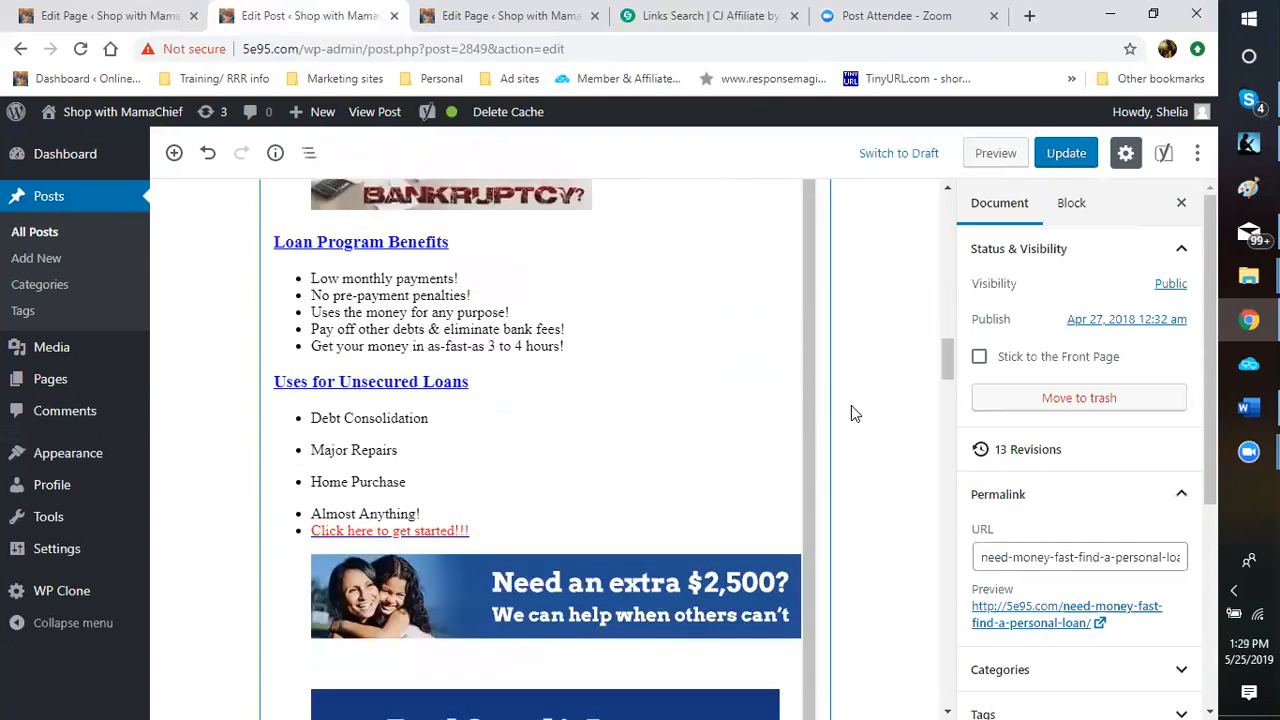
scroll(851, 405, down, 10)
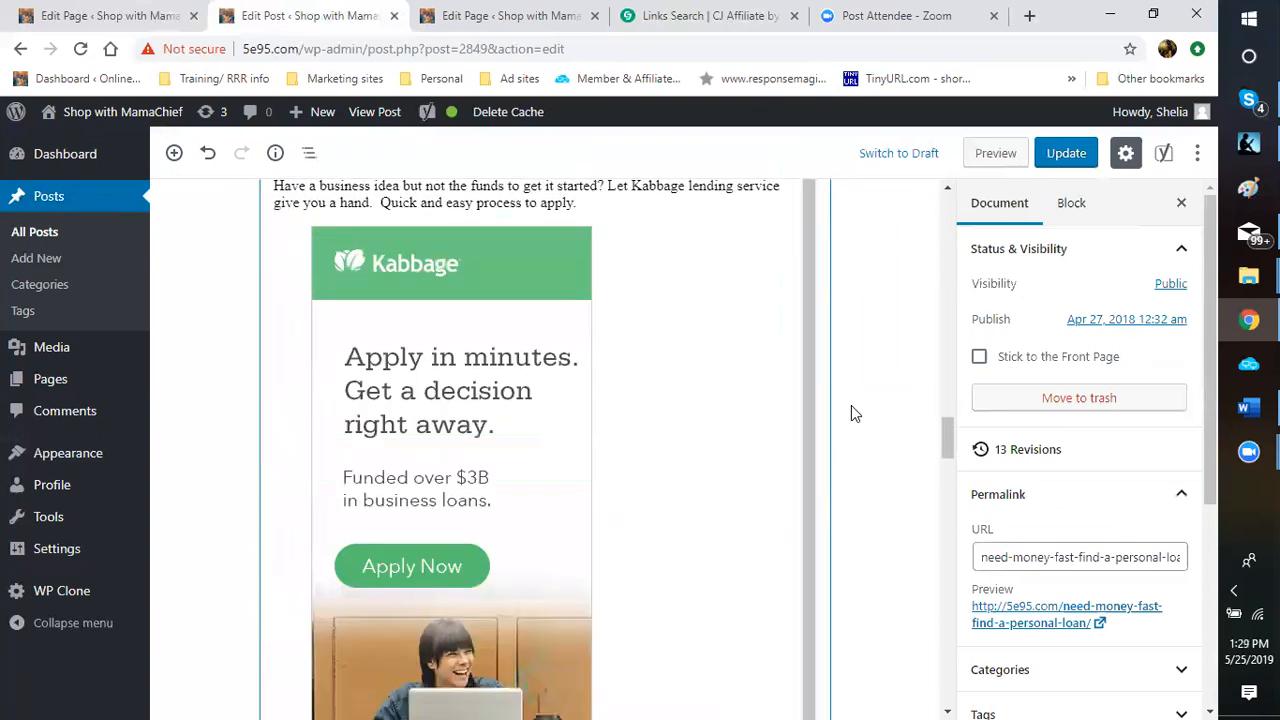
scroll(851, 405, down, 3)
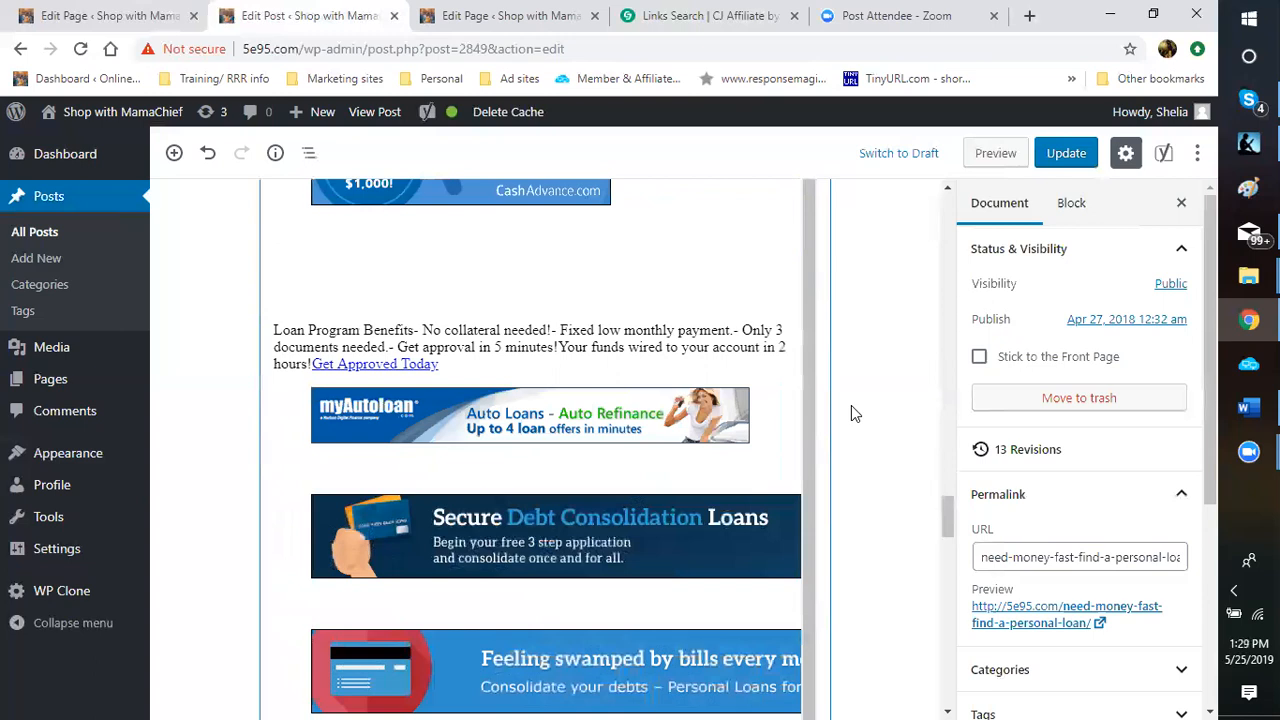
scroll(847, 419, down, 10)
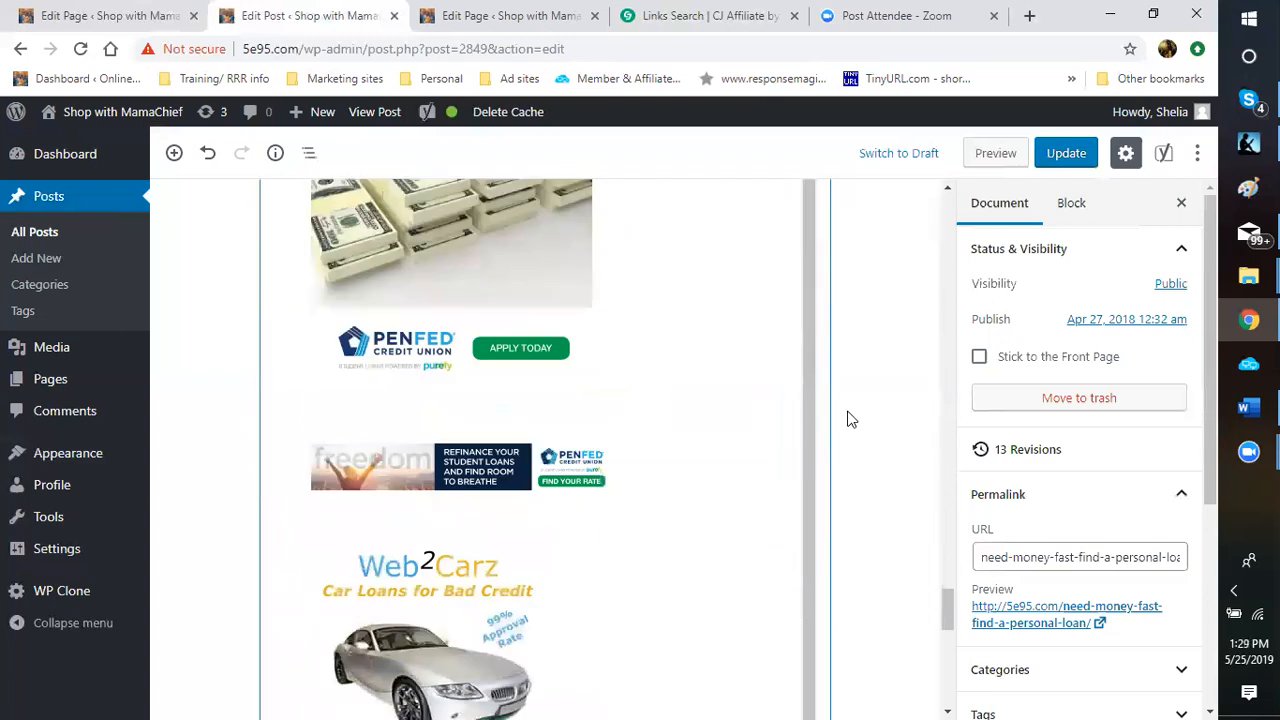
scroll(847, 419, up, 5)
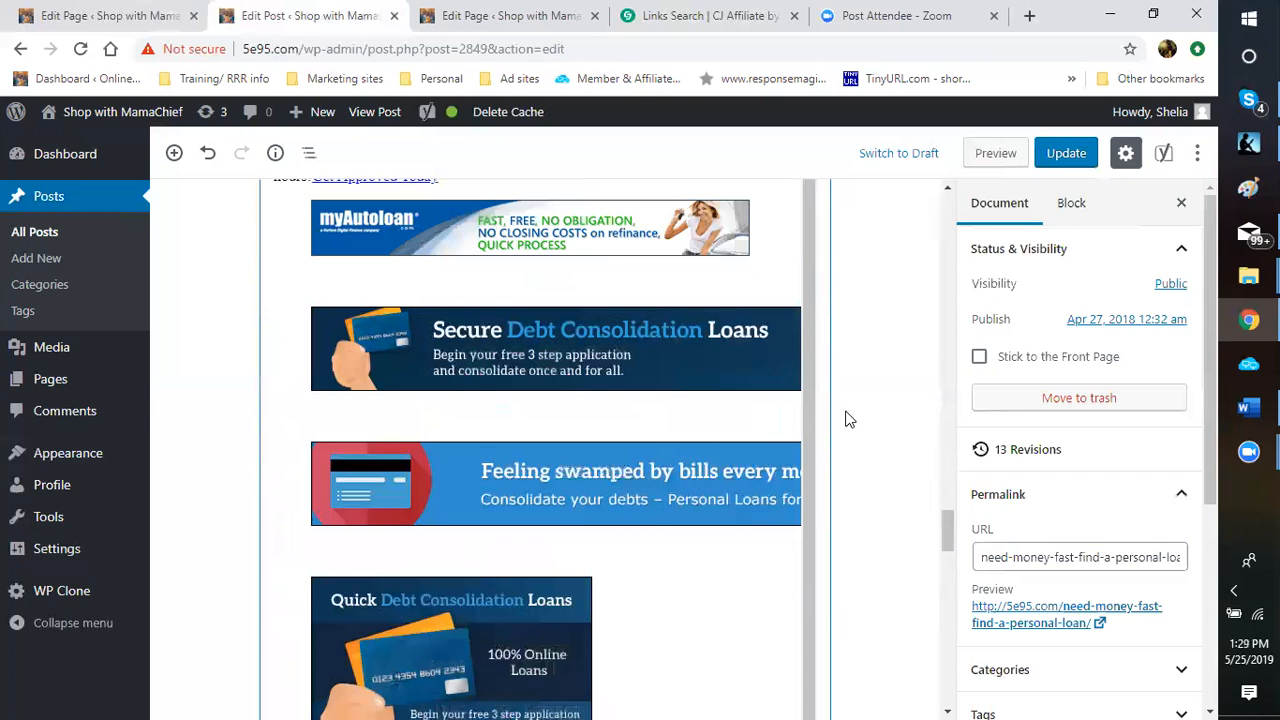
scroll(847, 419, up, 15)
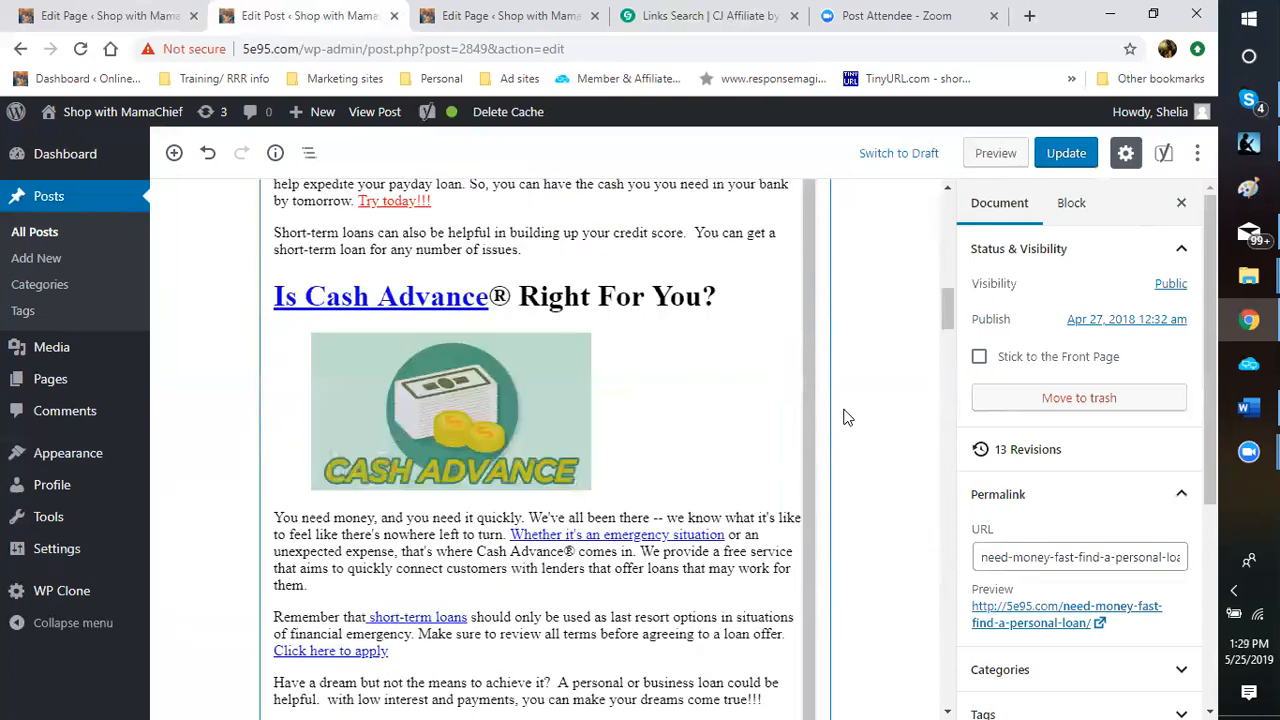
scroll(847, 419, up, 5)
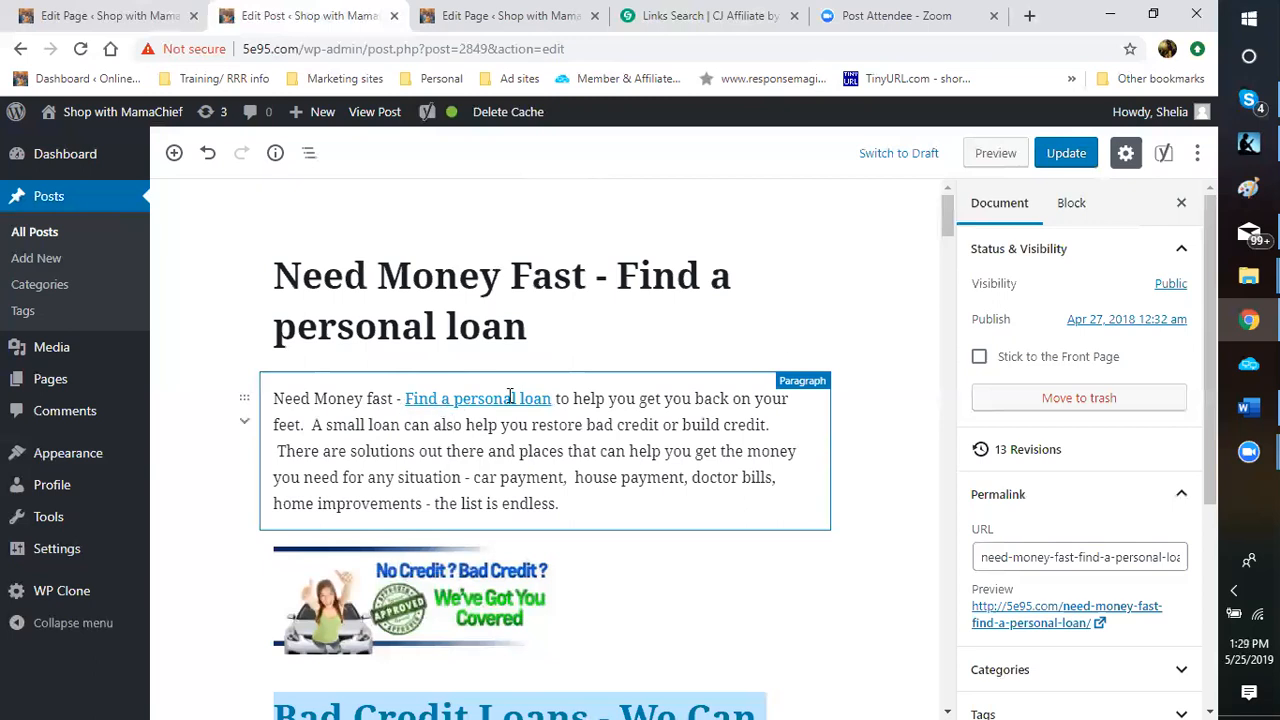
Update the post, then select 'you get the money you need' in the intro paragraph.
click(1072, 154)
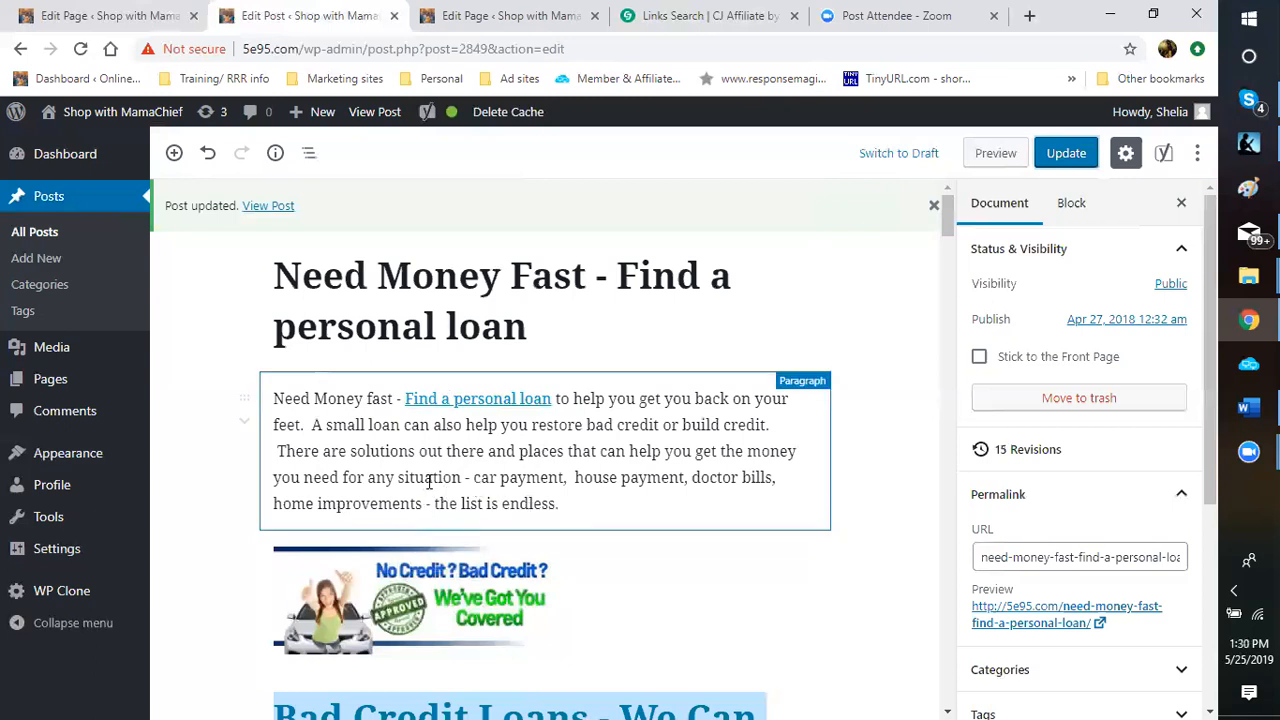
click(692, 453)
drag(664, 452, 345, 478)
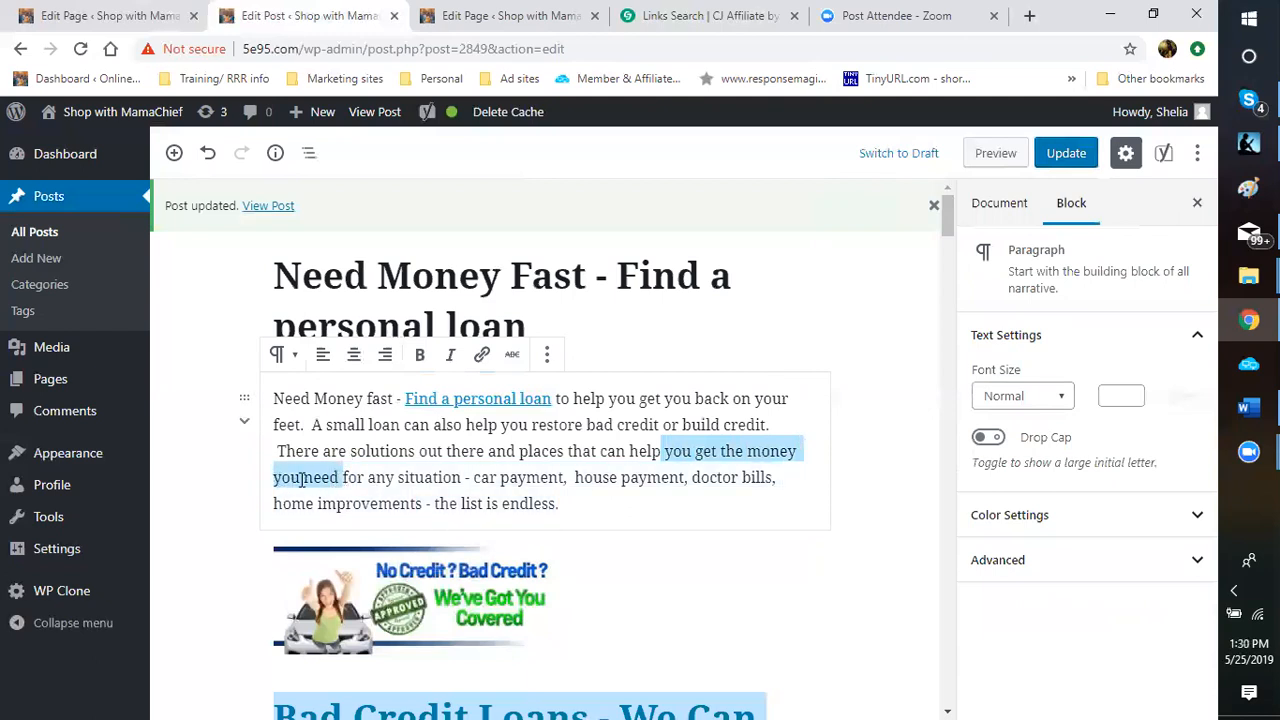
Link 'you get the money you need' to the pasted CJ affiliate URL, opening in a new tab.
click(483, 362)
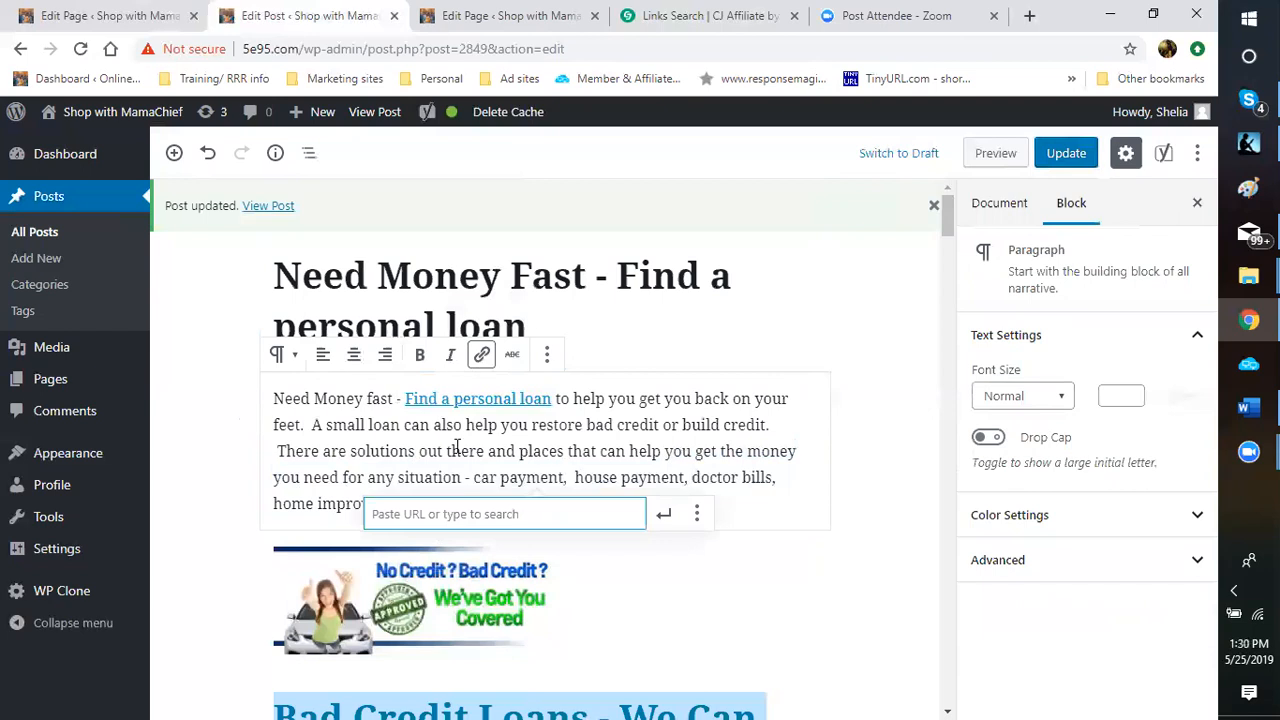
right_click(419, 514)
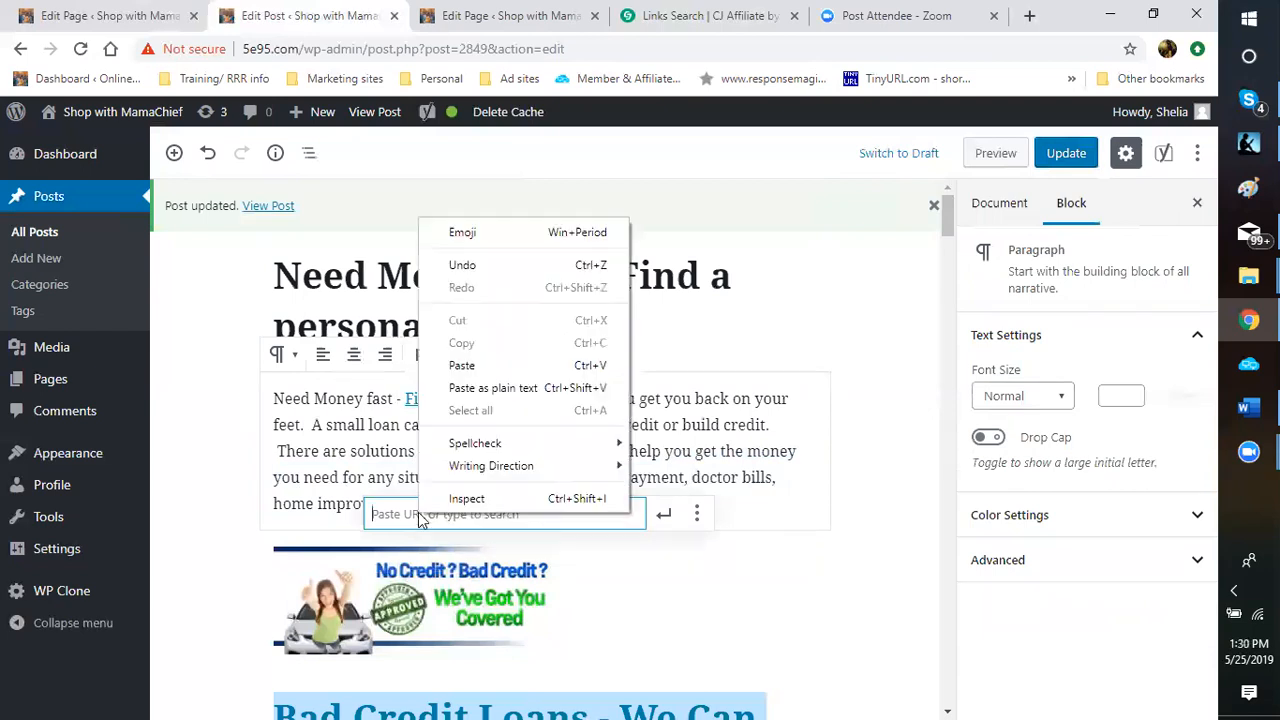
click(478, 364)
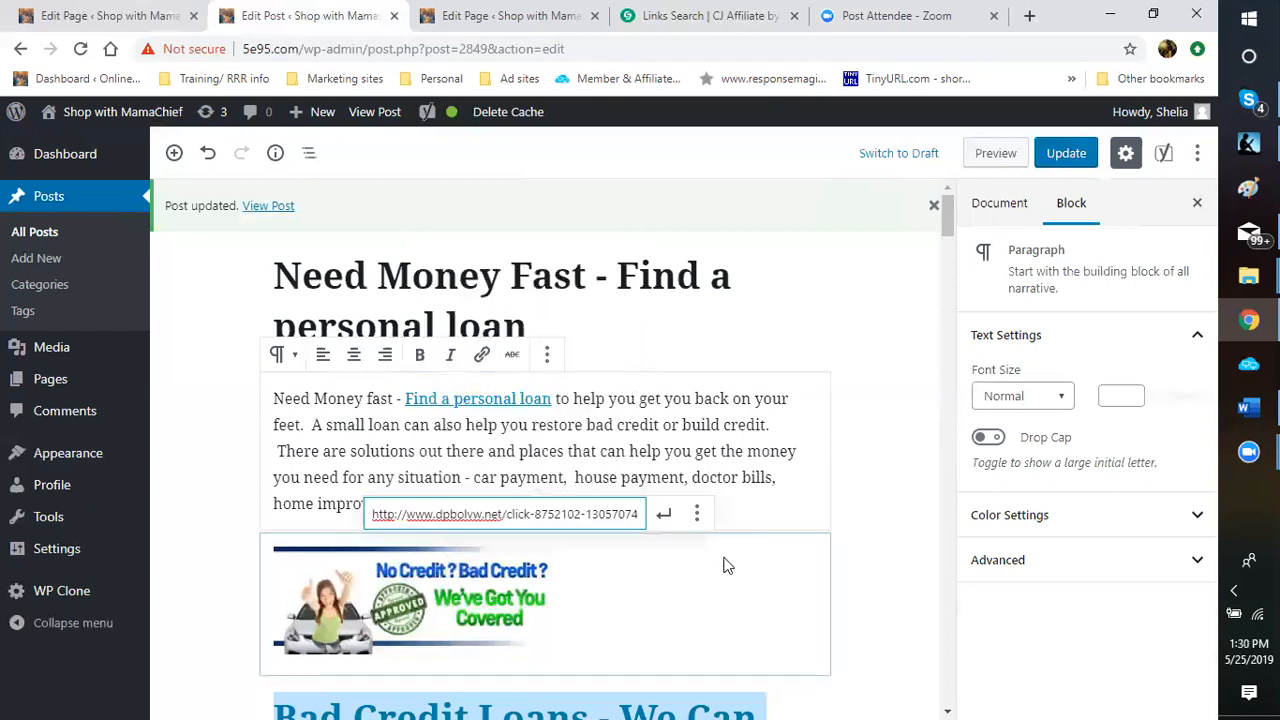
click(697, 516)
click(384, 550)
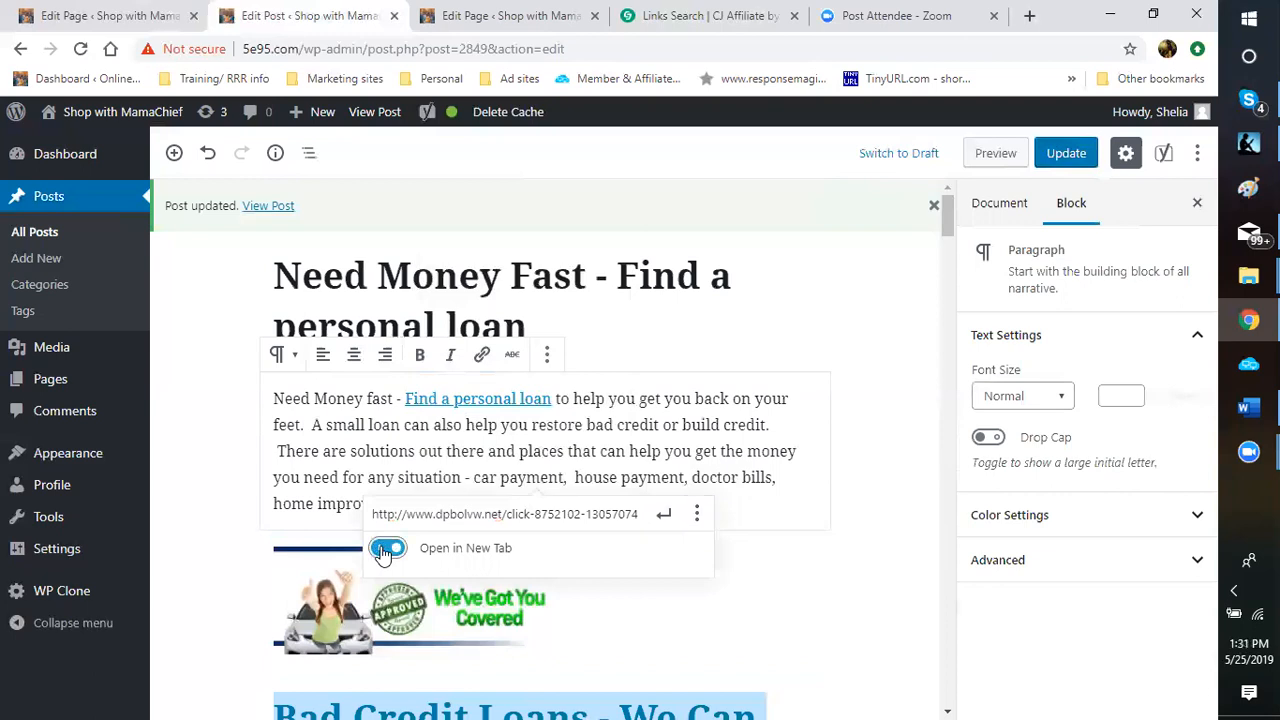
click(666, 521)
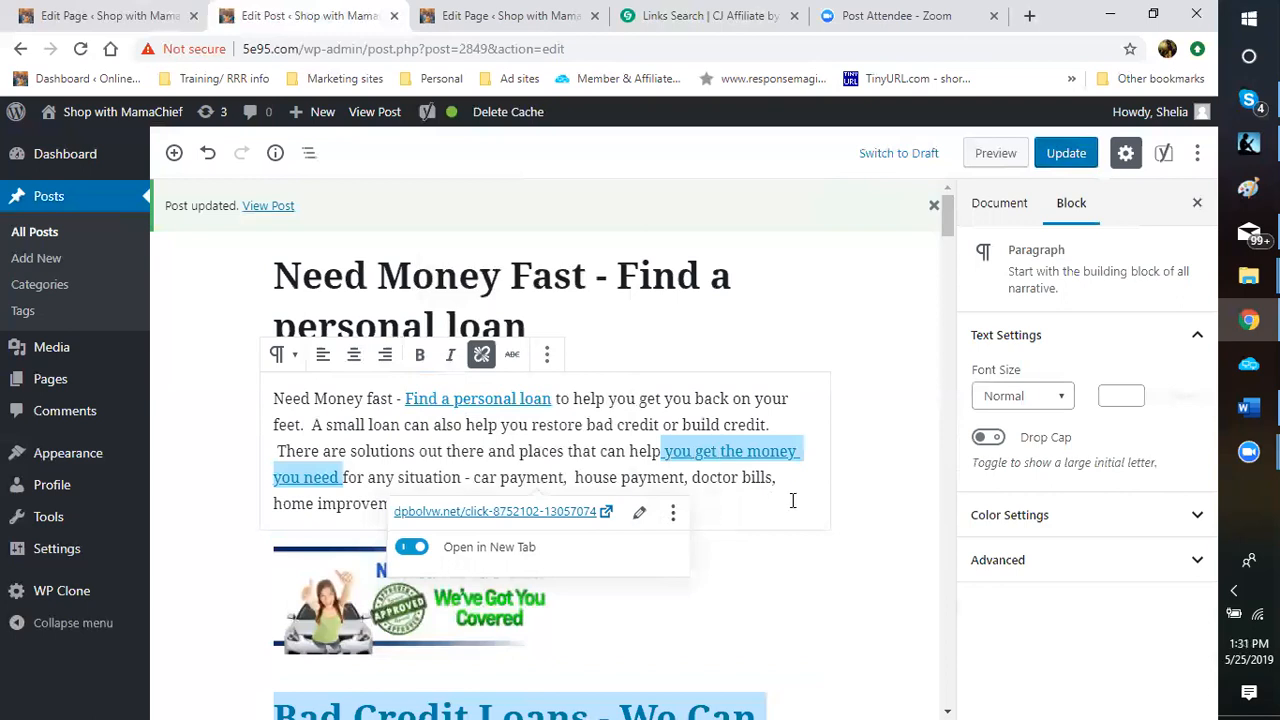
Save the post with Update and dismiss the post updated notice.
click(755, 510)
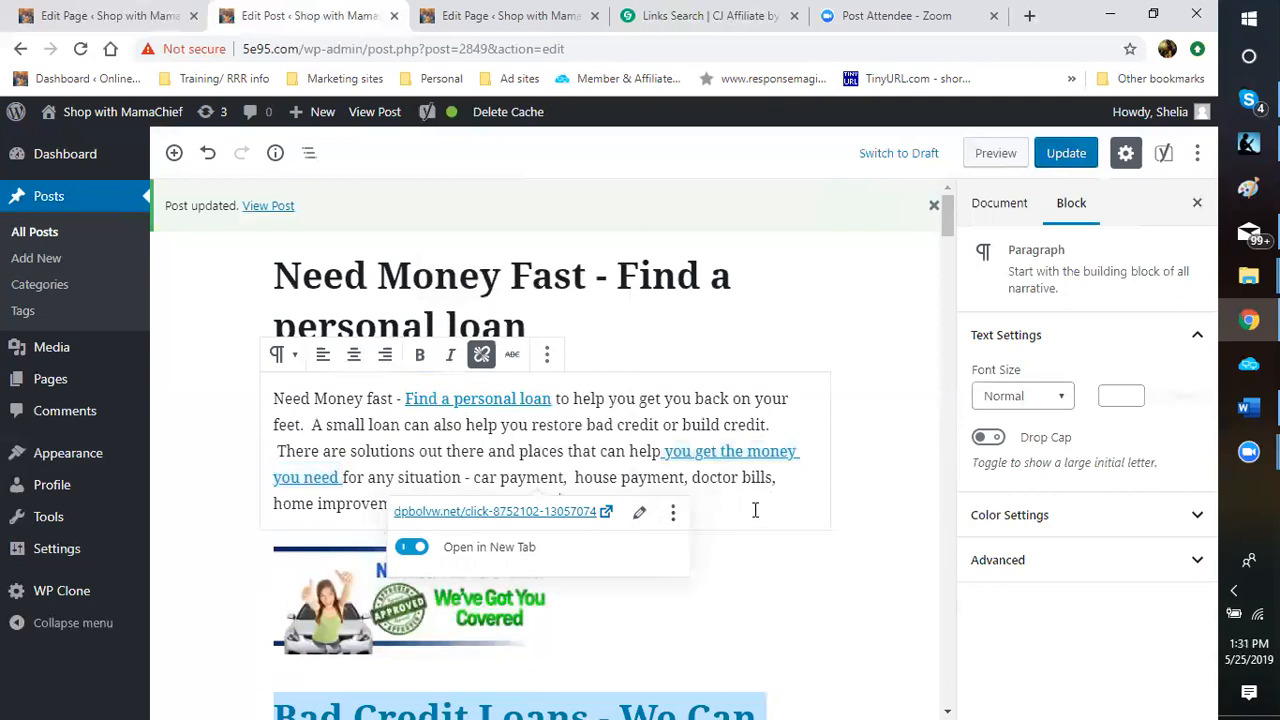
click(1072, 160)
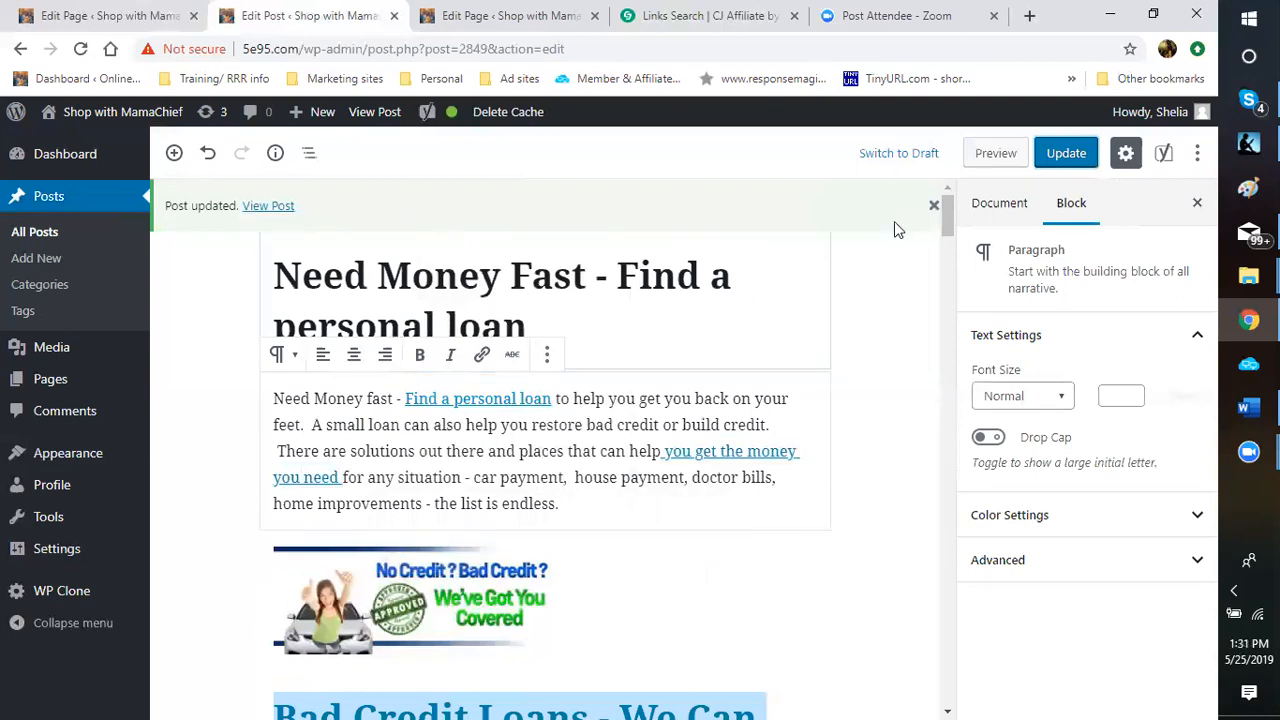
click(932, 208)
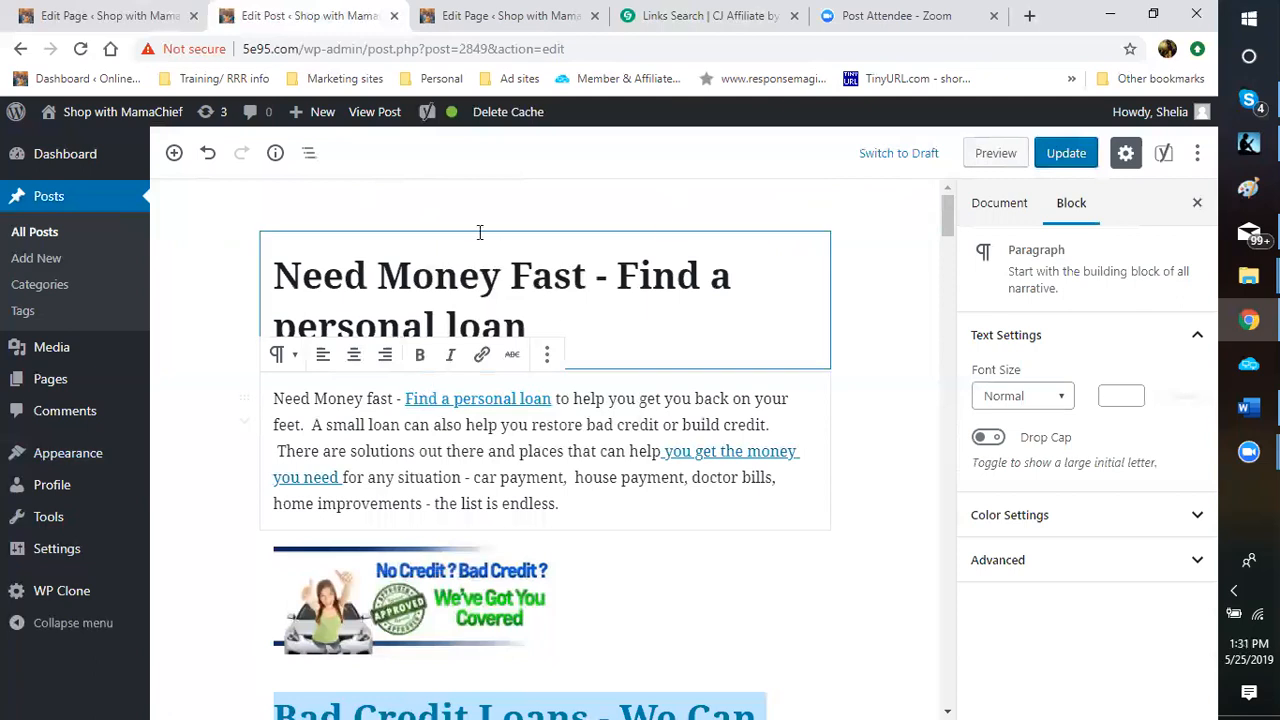
click(997, 155)
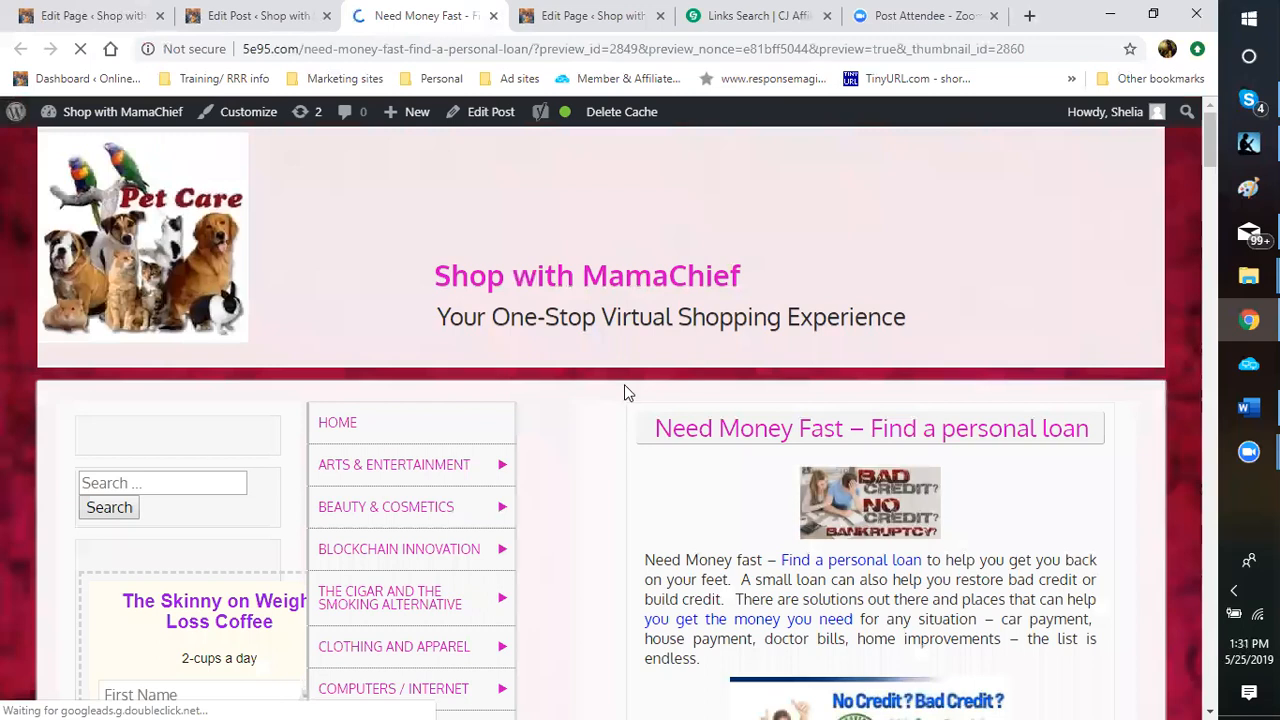
scroll(602, 395, down, 5)
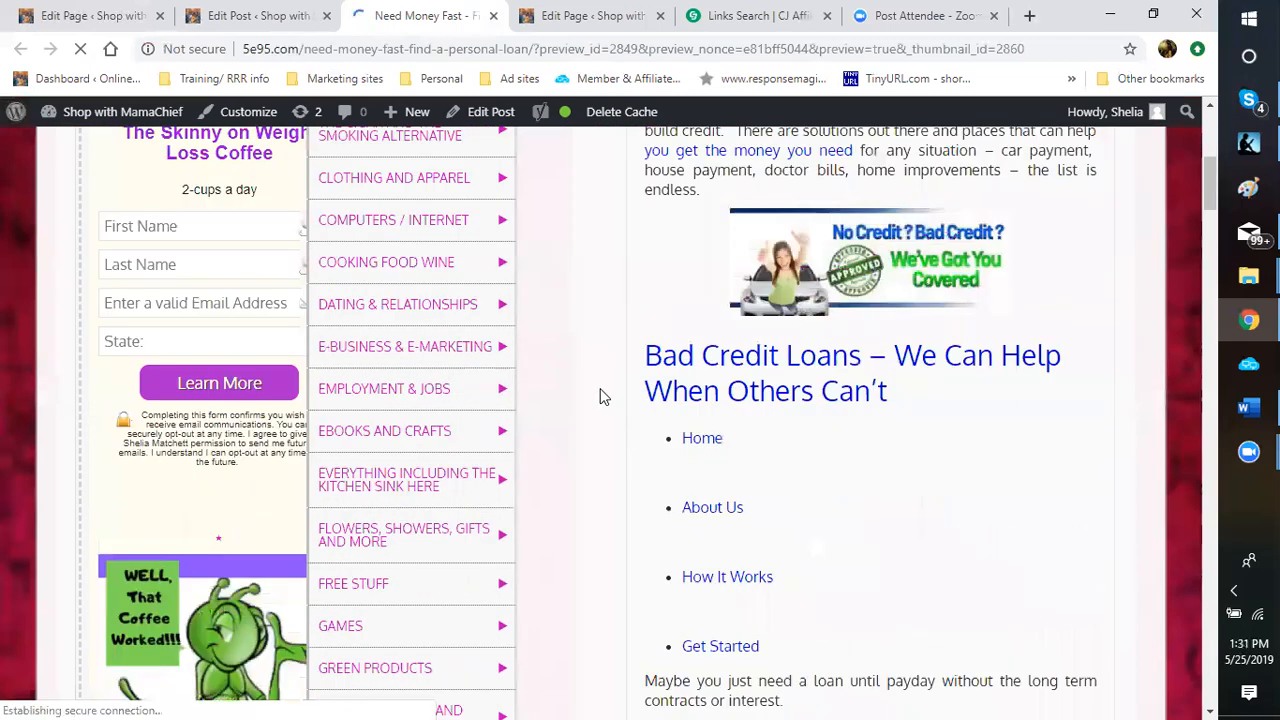
scroll(581, 387, down, 1)
scroll(581, 387, up, 3)
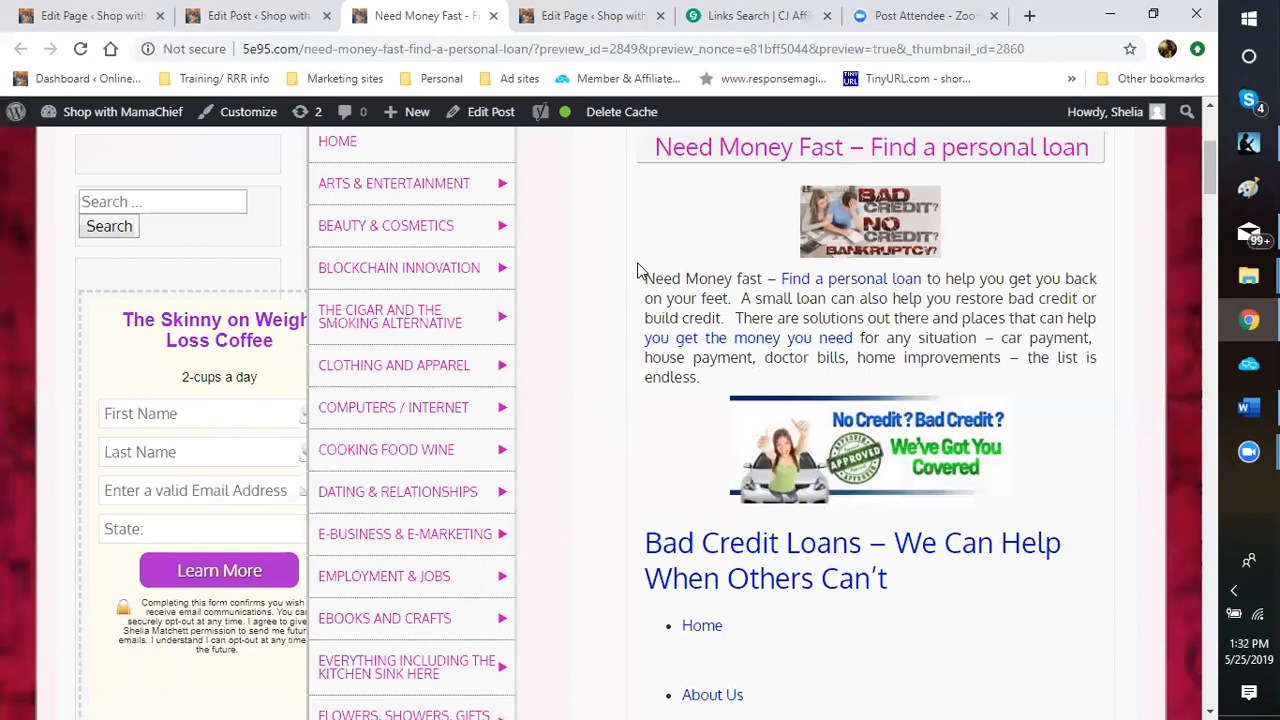
click(493, 17)
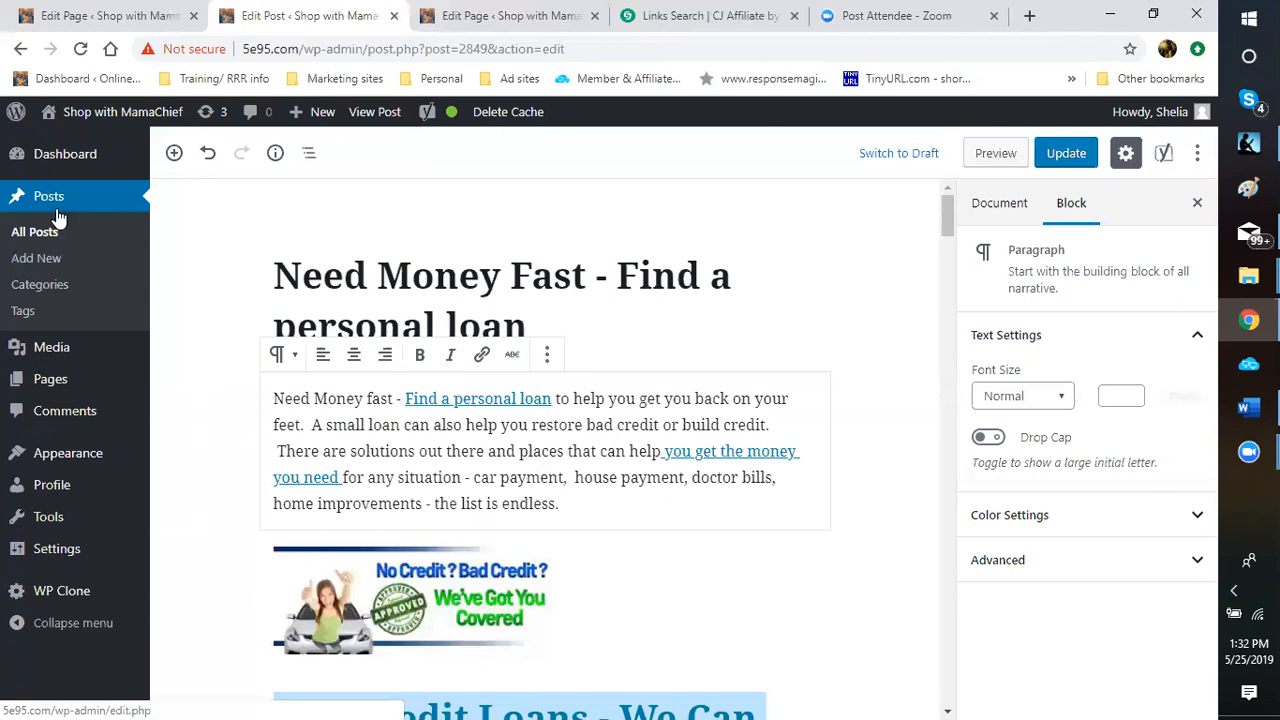
Open All Pages from the Pages sidebar menu and return to the top of the 211-page list.
mouse_move(42, 381)
click(189, 384)
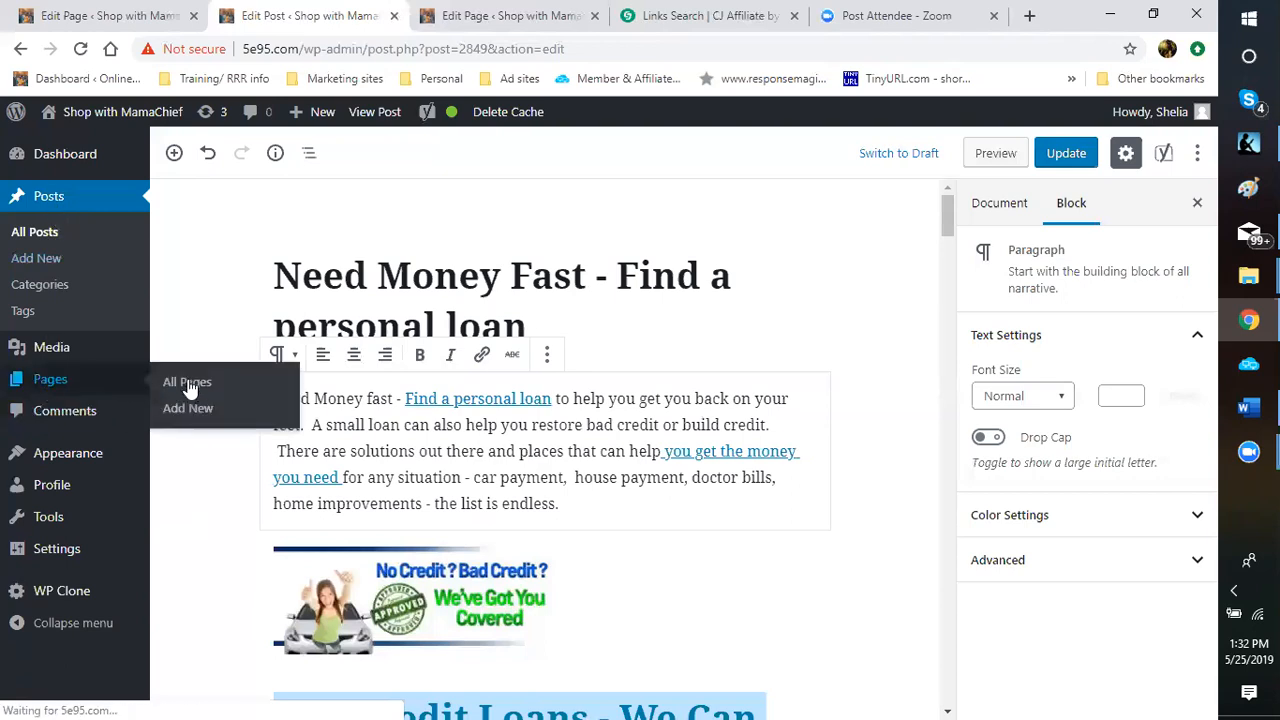
scroll(493, 345, down, 1)
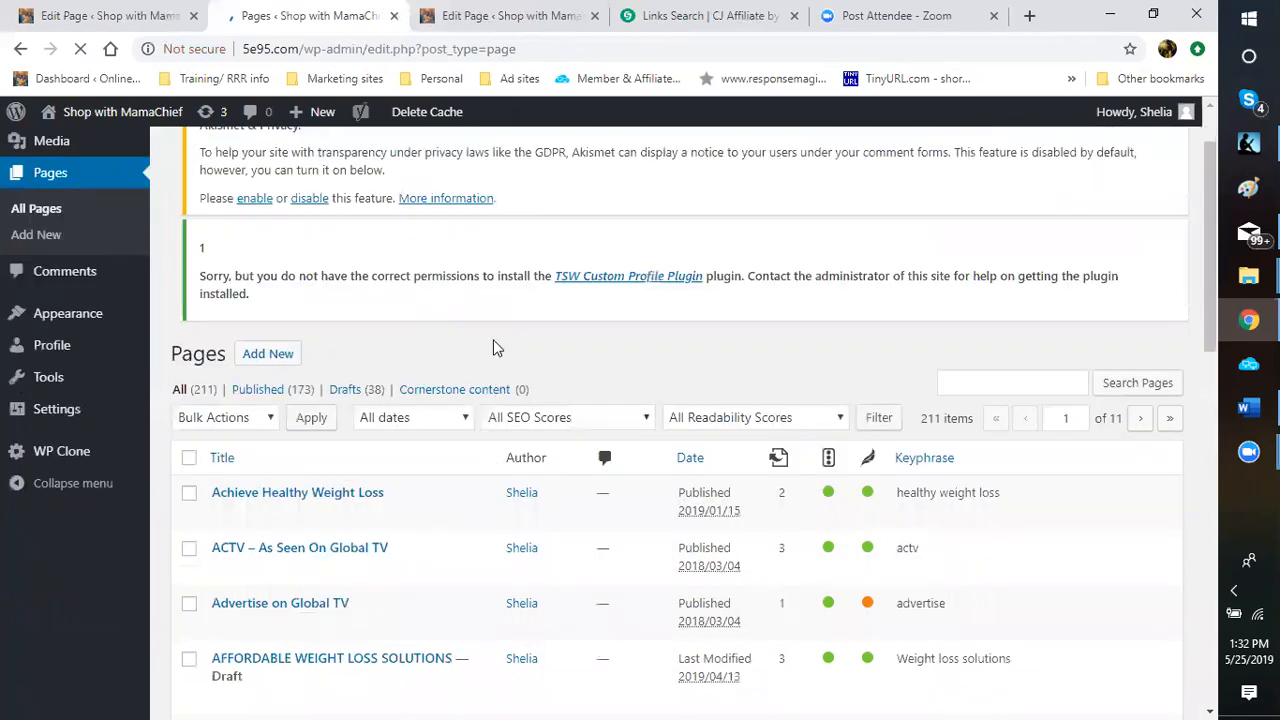
scroll(448, 409, down, 3)
scroll(448, 406, down, 1)
scroll(448, 406, up, 1)
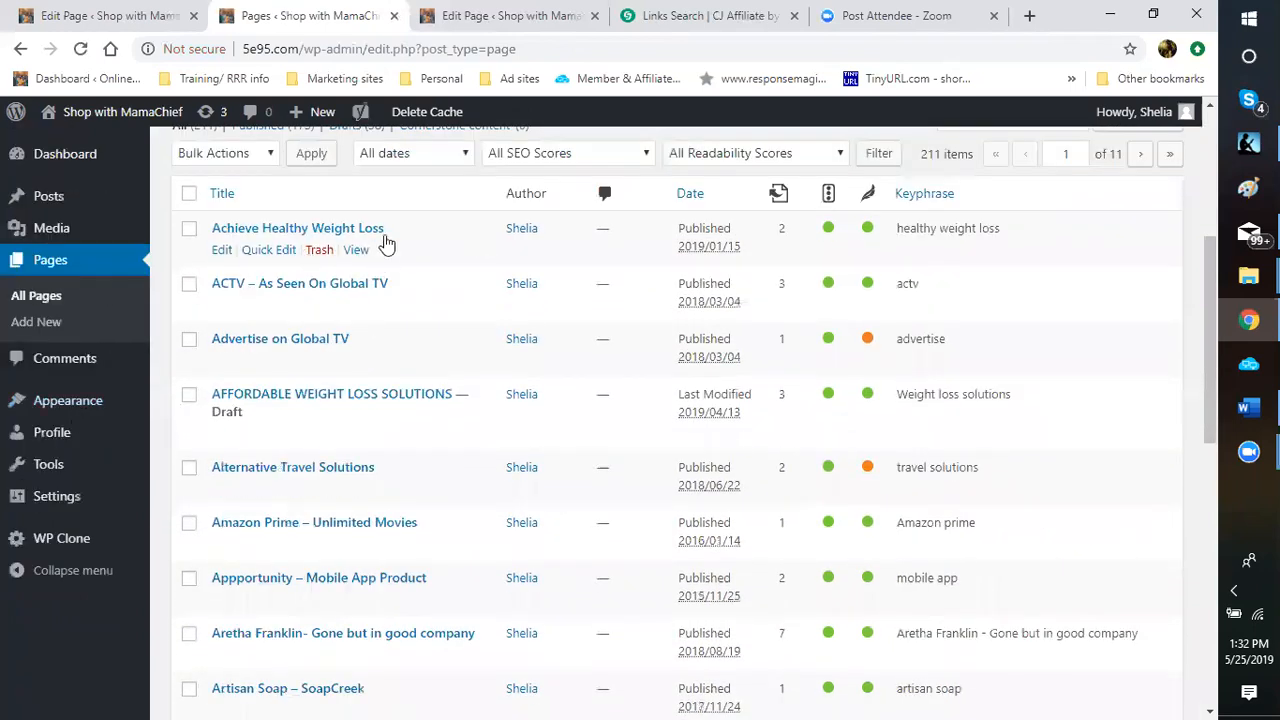
mouse_move(71, 200)
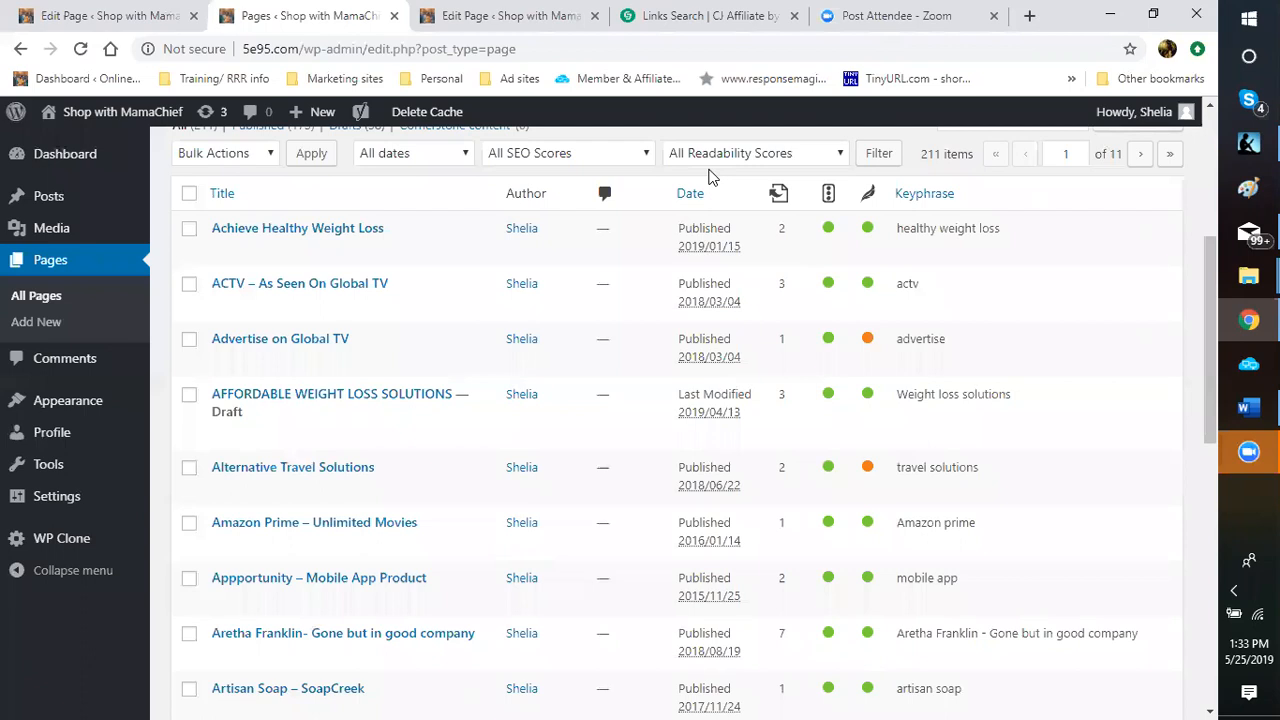
scroll(314, 260, up, 3)
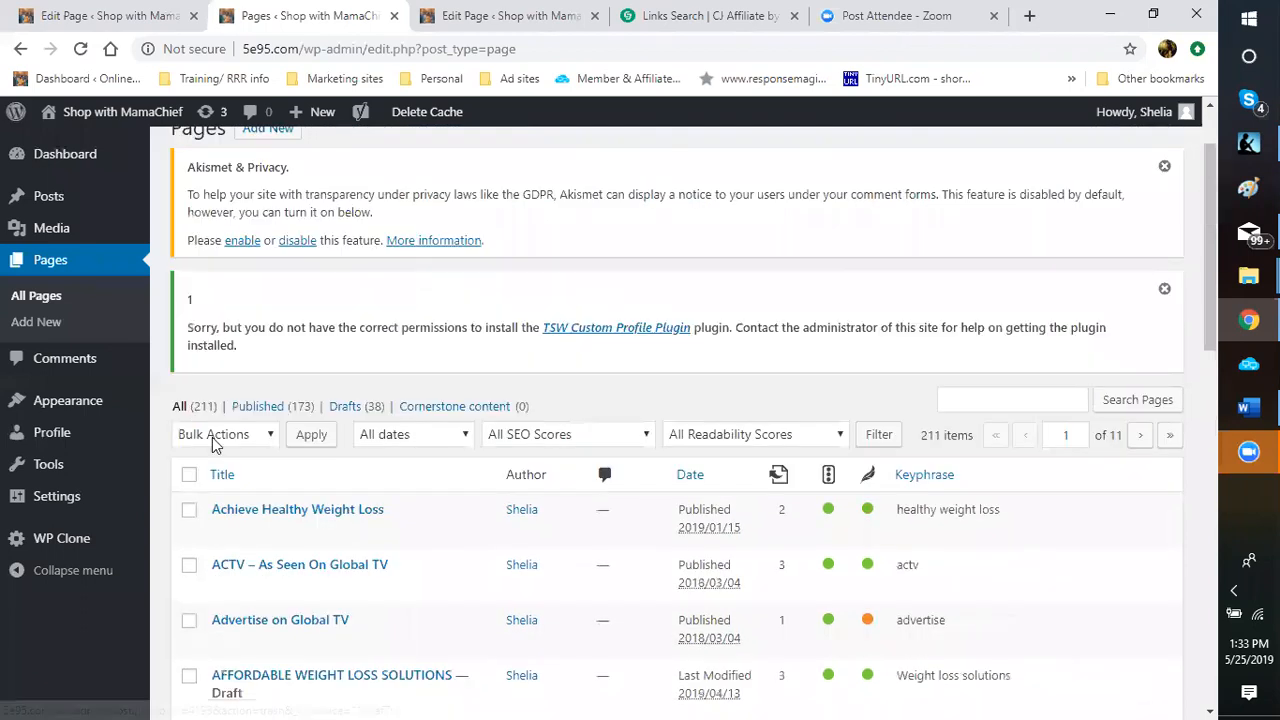
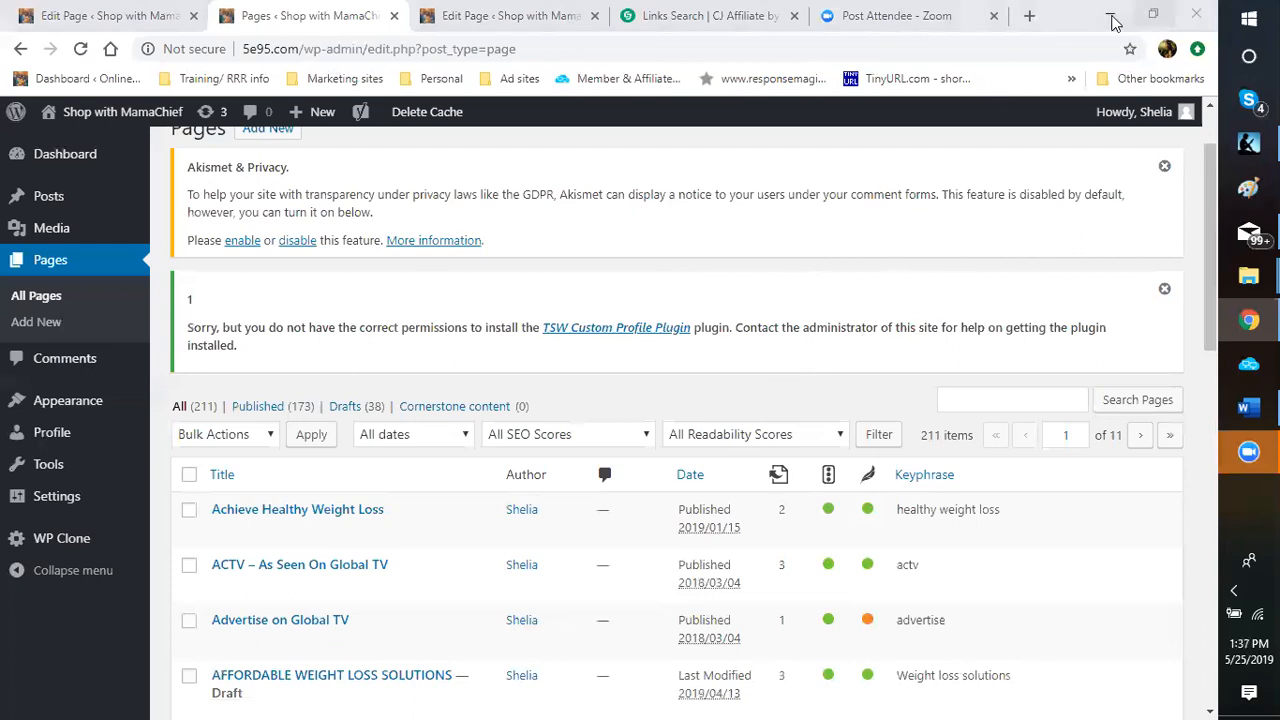
Go back to the top of the 154 CJ 'loans' link results, then open a new blank tab.
click(677, 18)
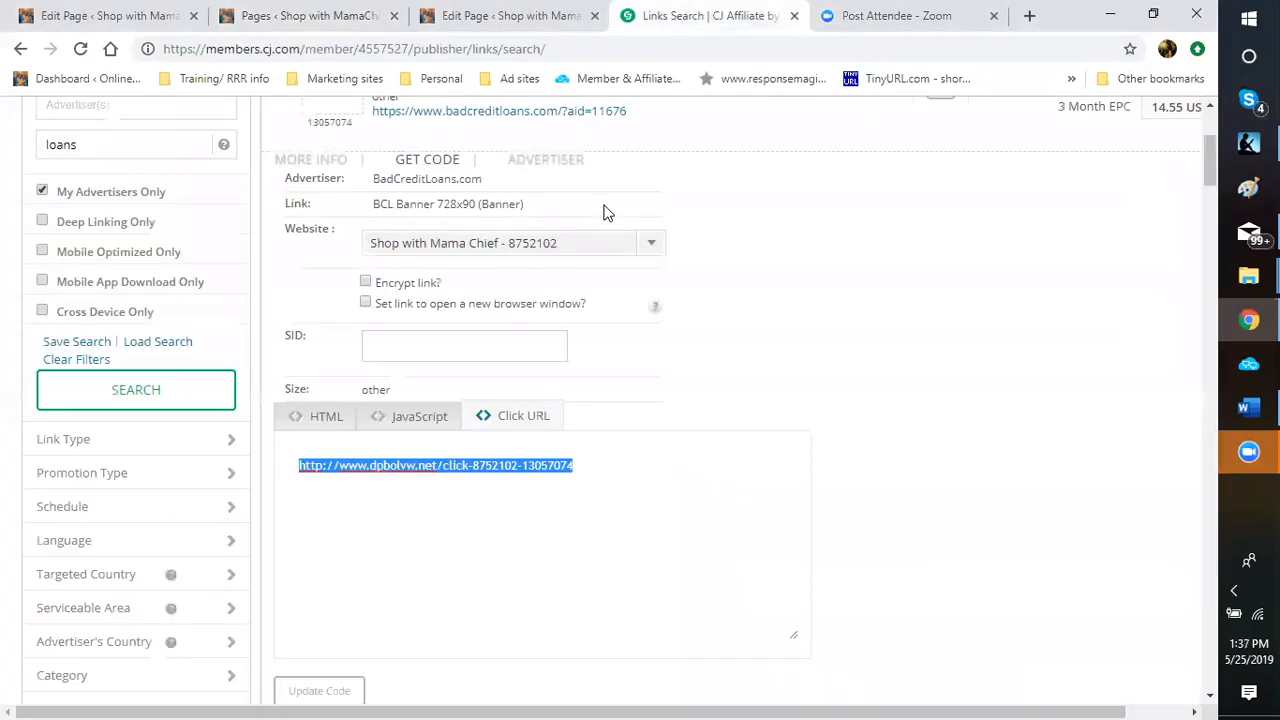
scroll(877, 325, up, 3)
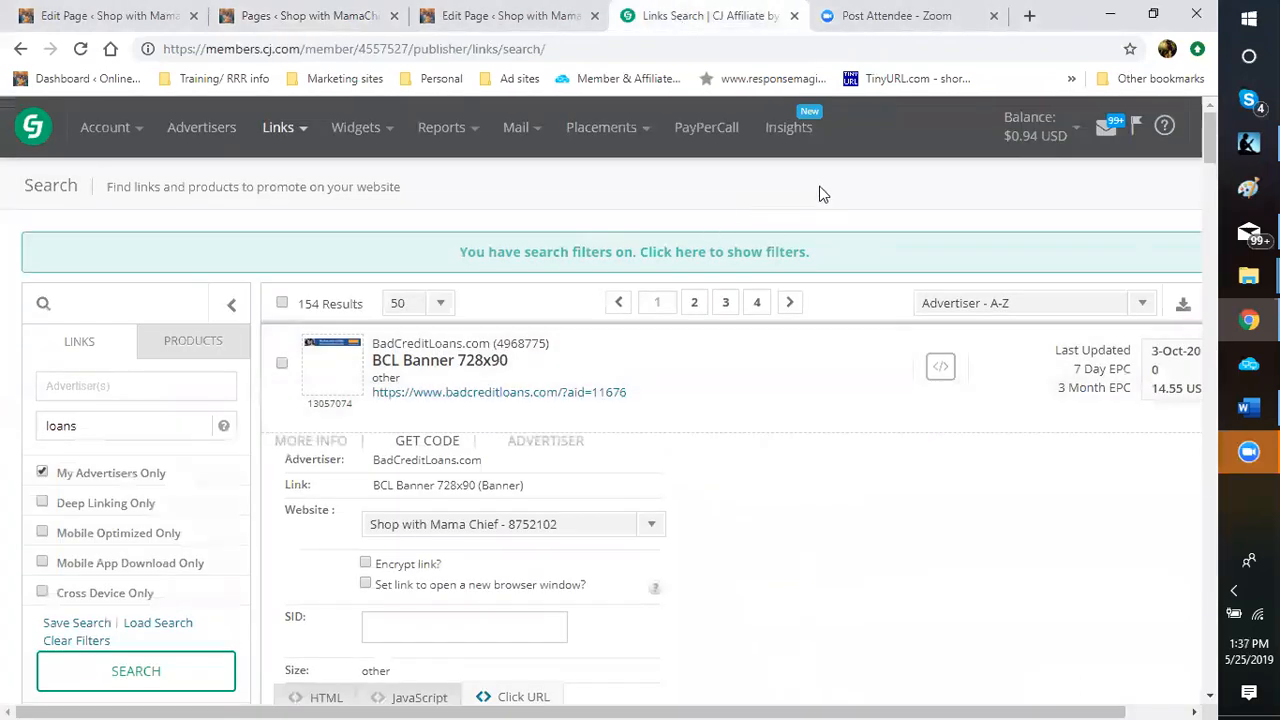
click(1030, 15)
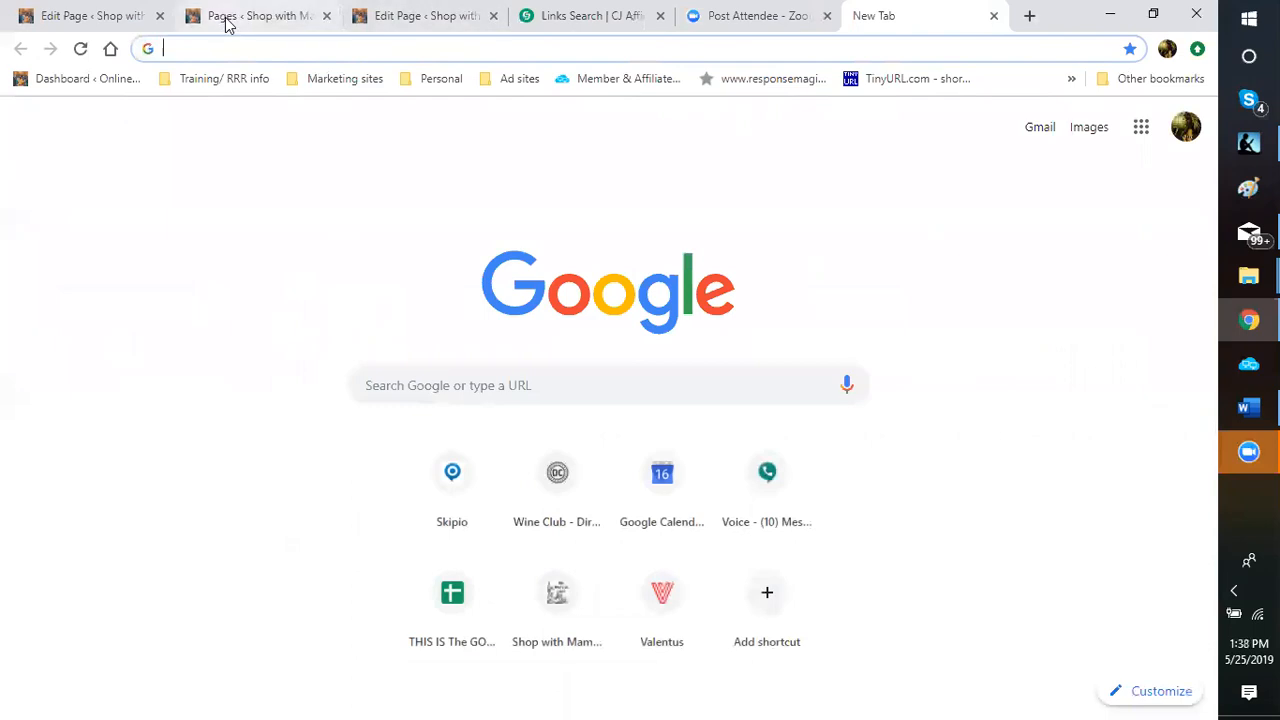
Review the cigar article's 'What makes a cigar a cigar?' section, then switch to the 211-page Pages list.
click(410, 30)
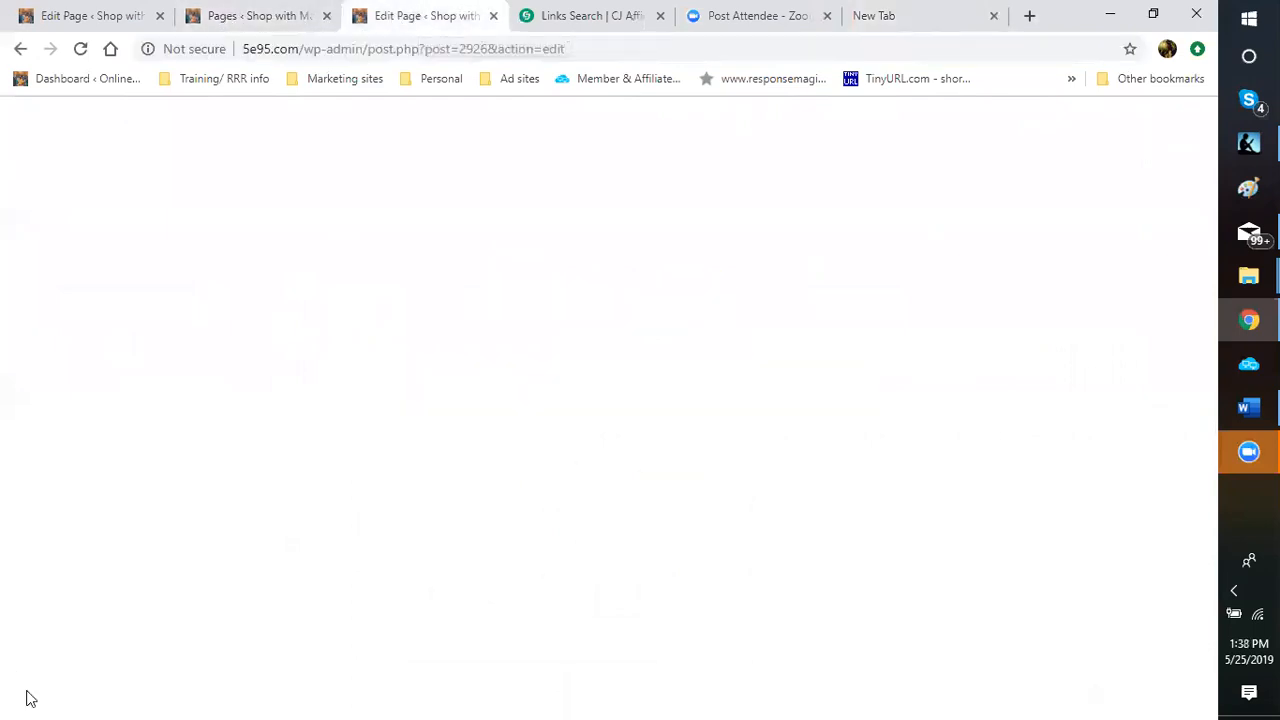
scroll(463, 477, down, 6)
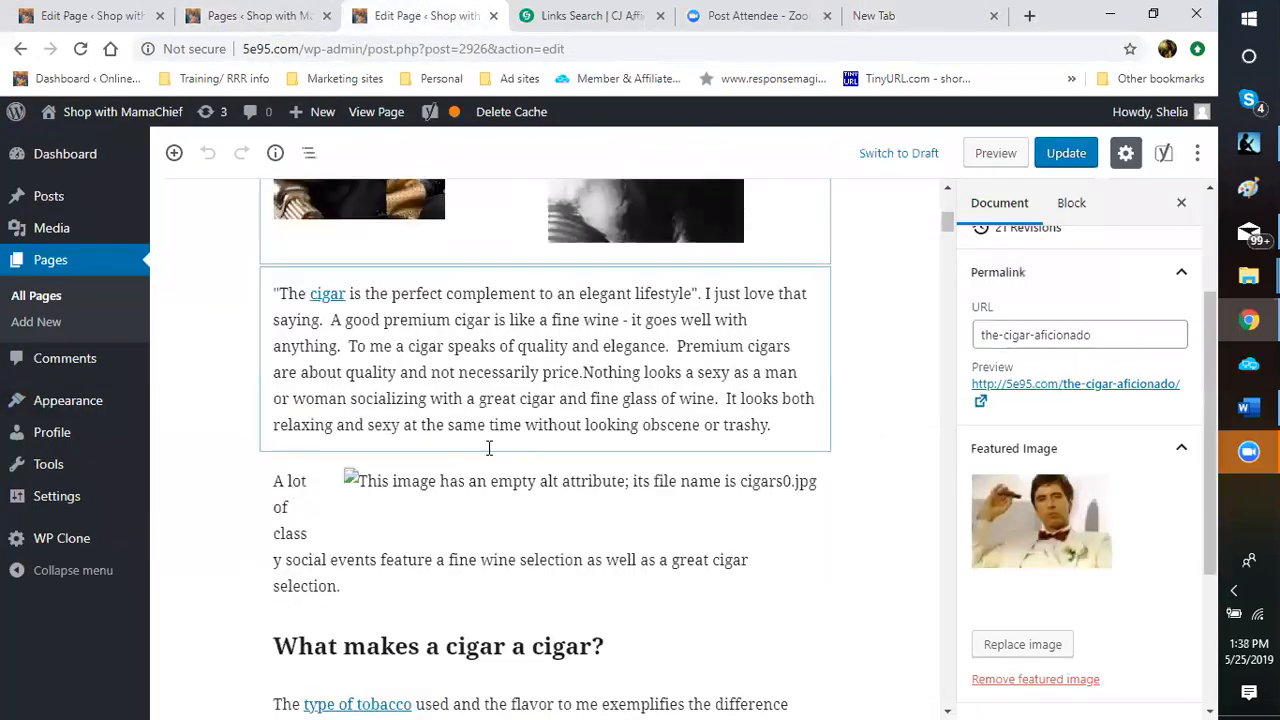
click(521, 535)
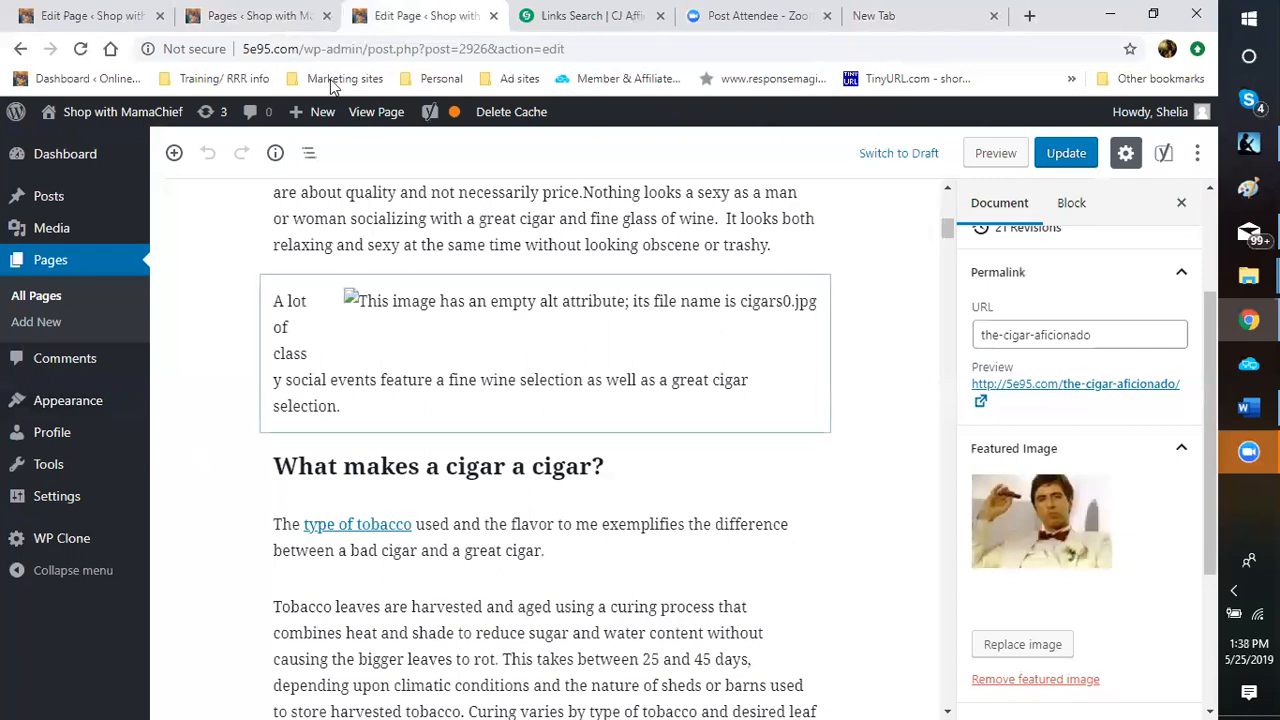
click(257, 16)
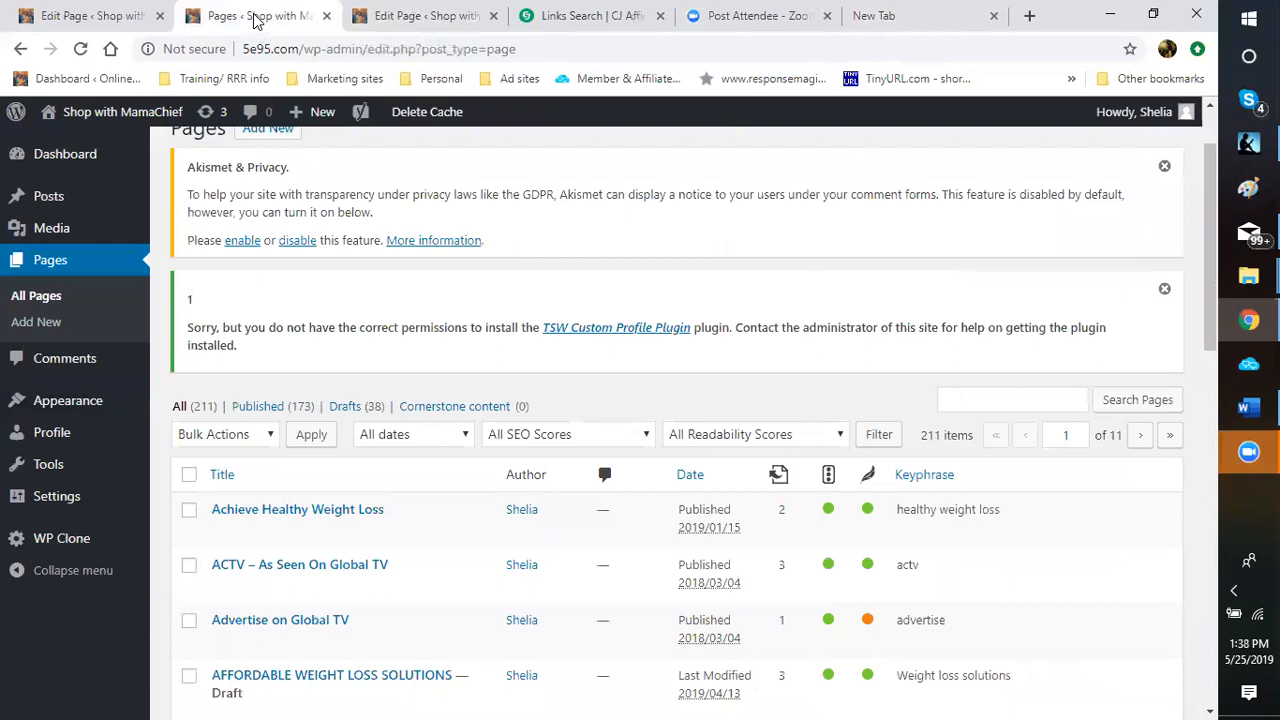
Switch to the blank Google new-tab page.
click(912, 18)
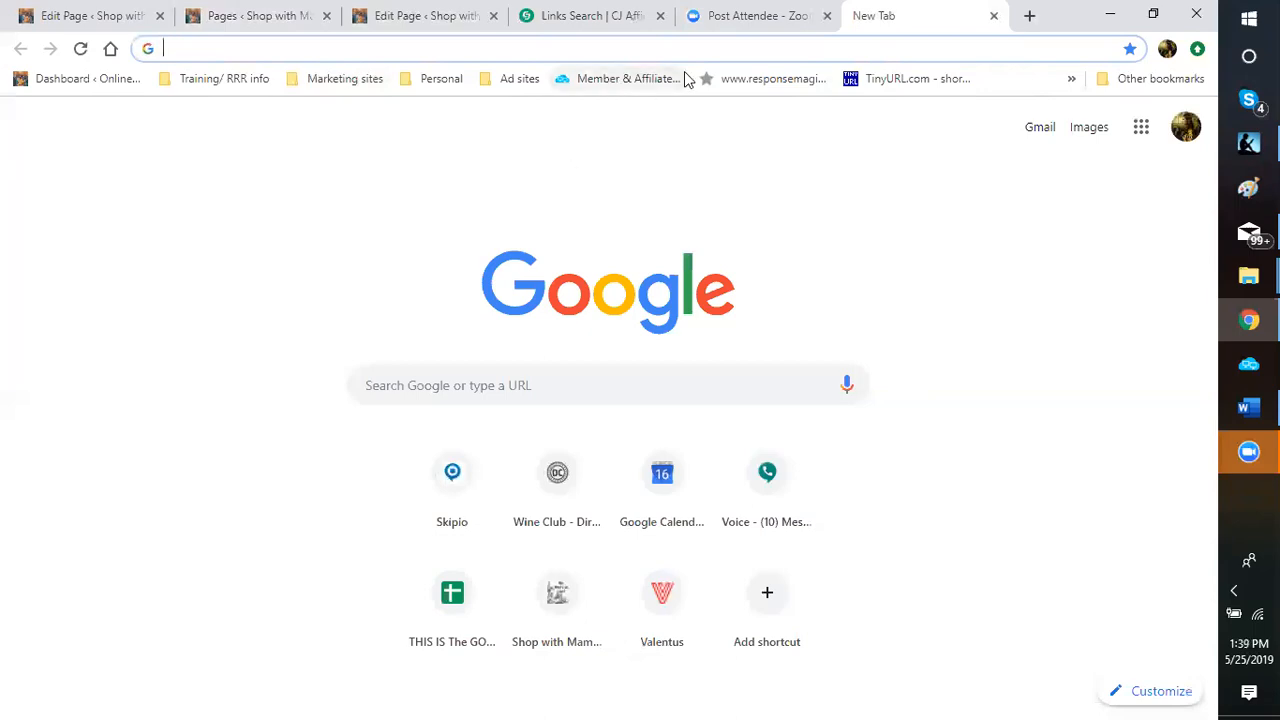
Glance at the Marketing sites bookmarks, then return to the wine, cigars and bubblebaths draft editor.
click(330, 80)
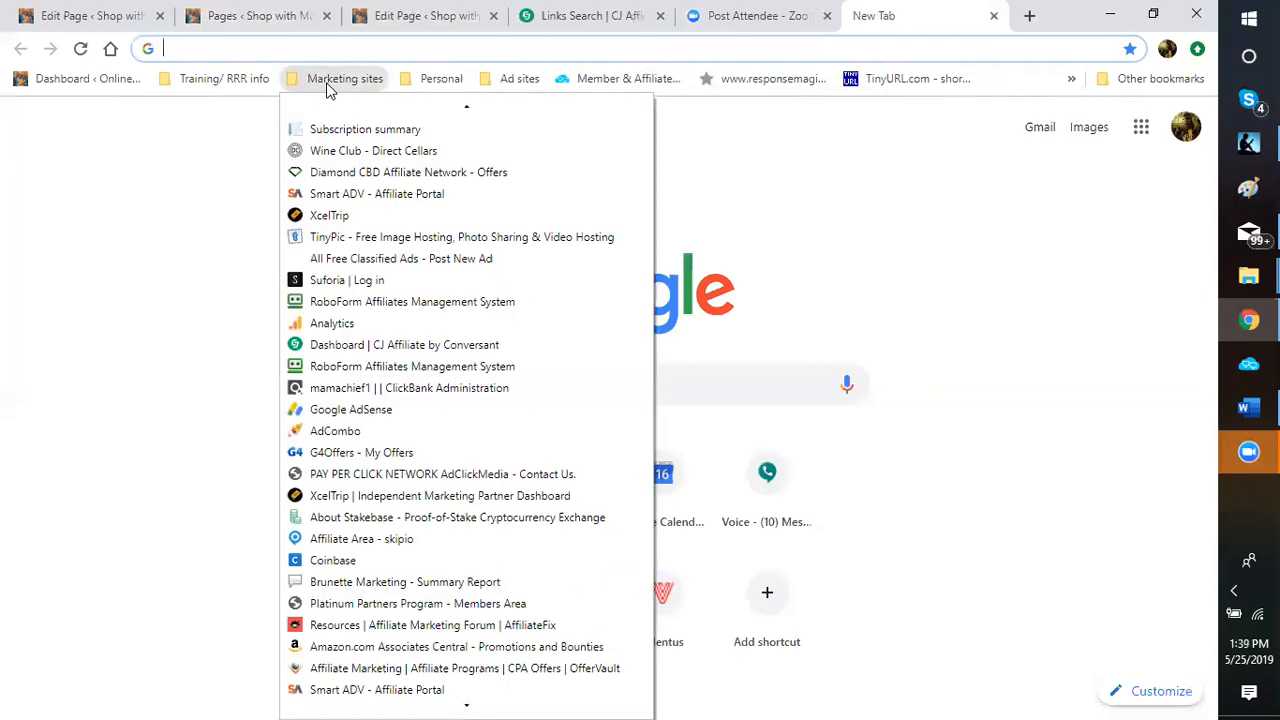
click(234, 140)
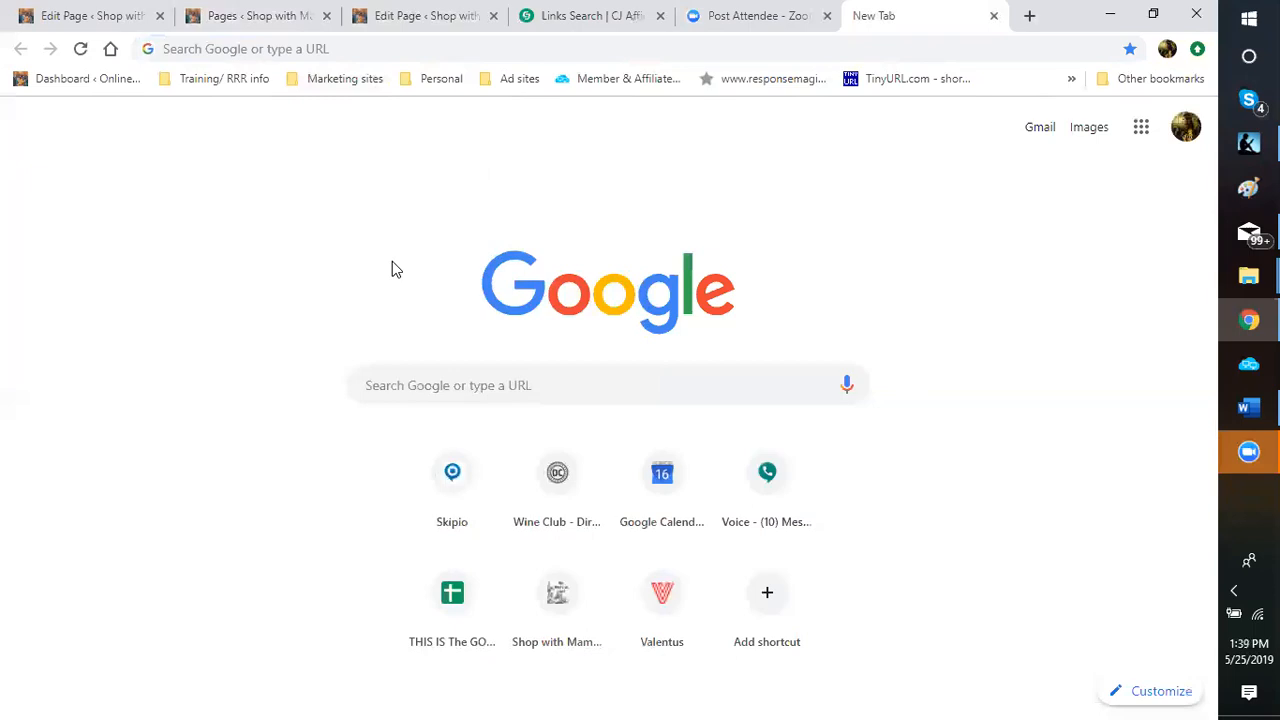
click(112, 28)
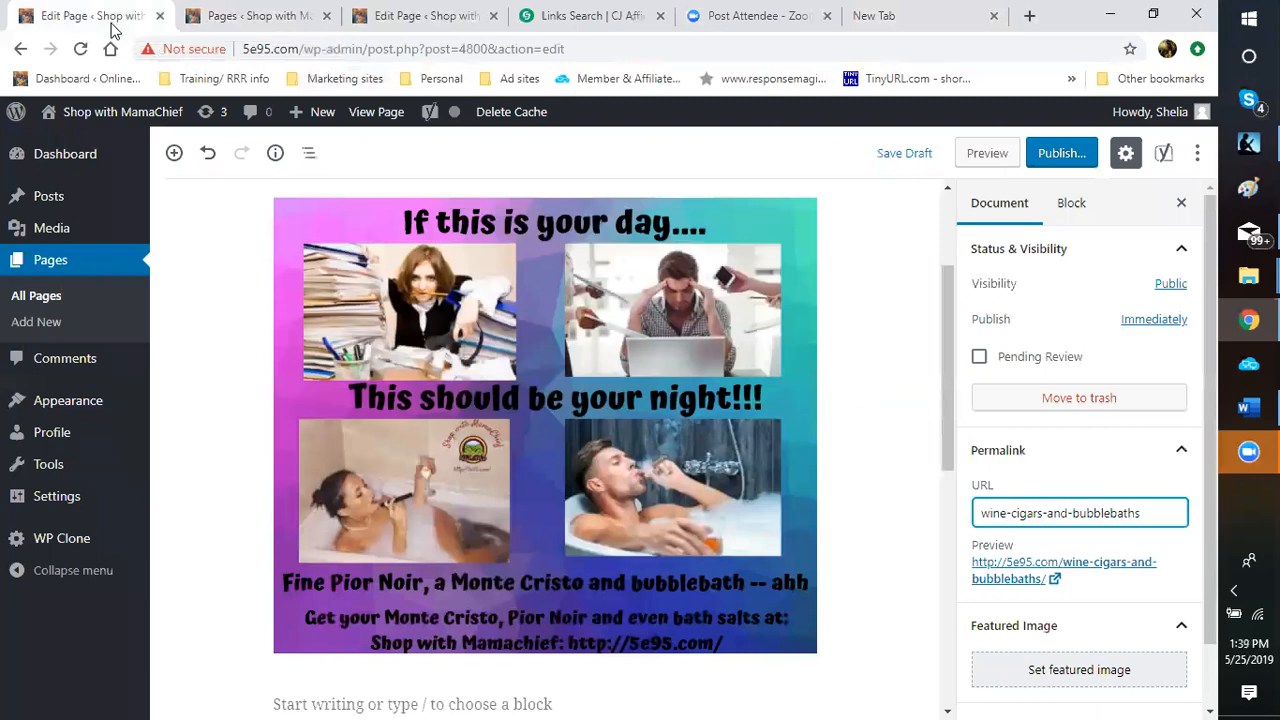
Bring up the Pages list and scroll through page 1 of 11 of the 211 pages.
click(408, 17)
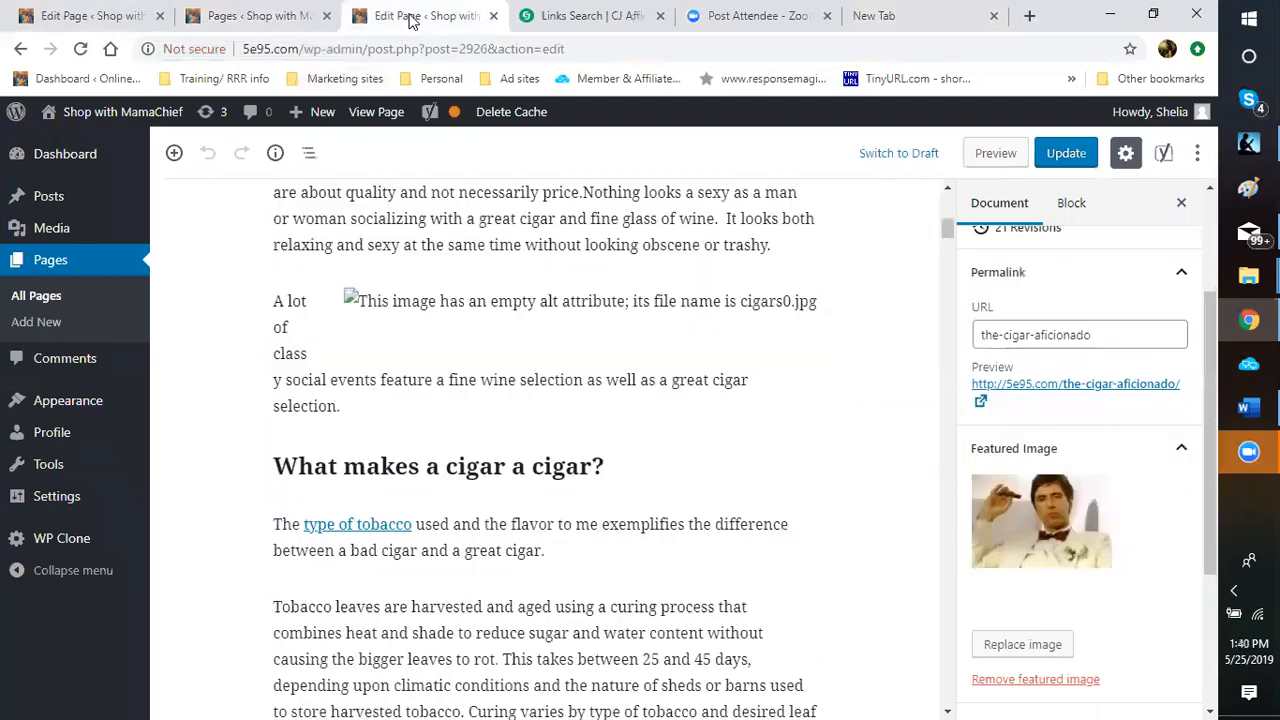
click(277, 17)
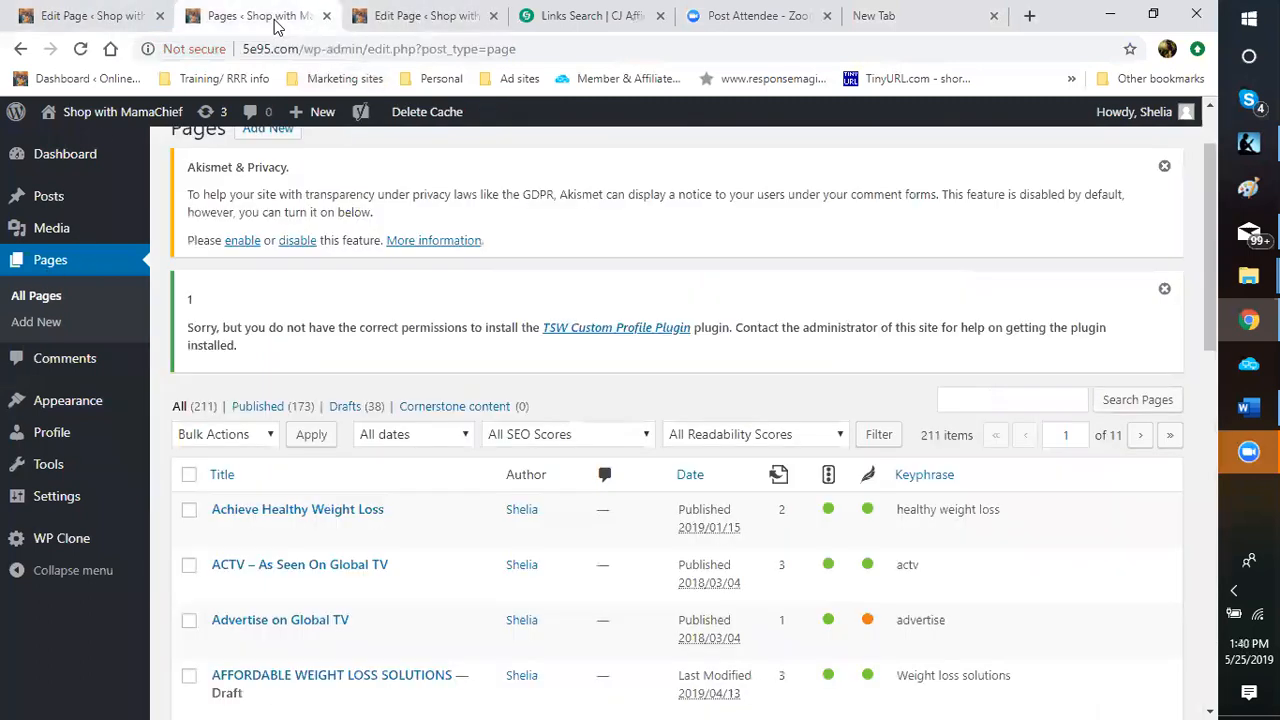
scroll(410, 510, down, 3)
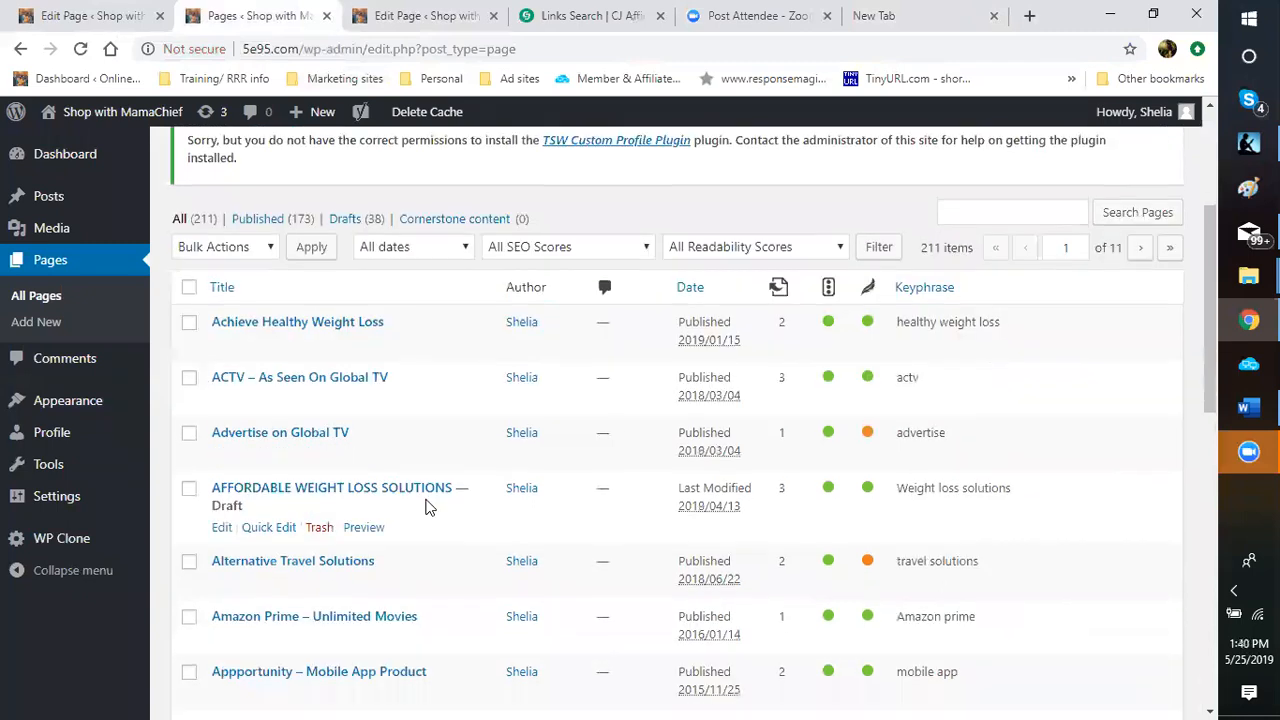
scroll(425, 508, down, 5)
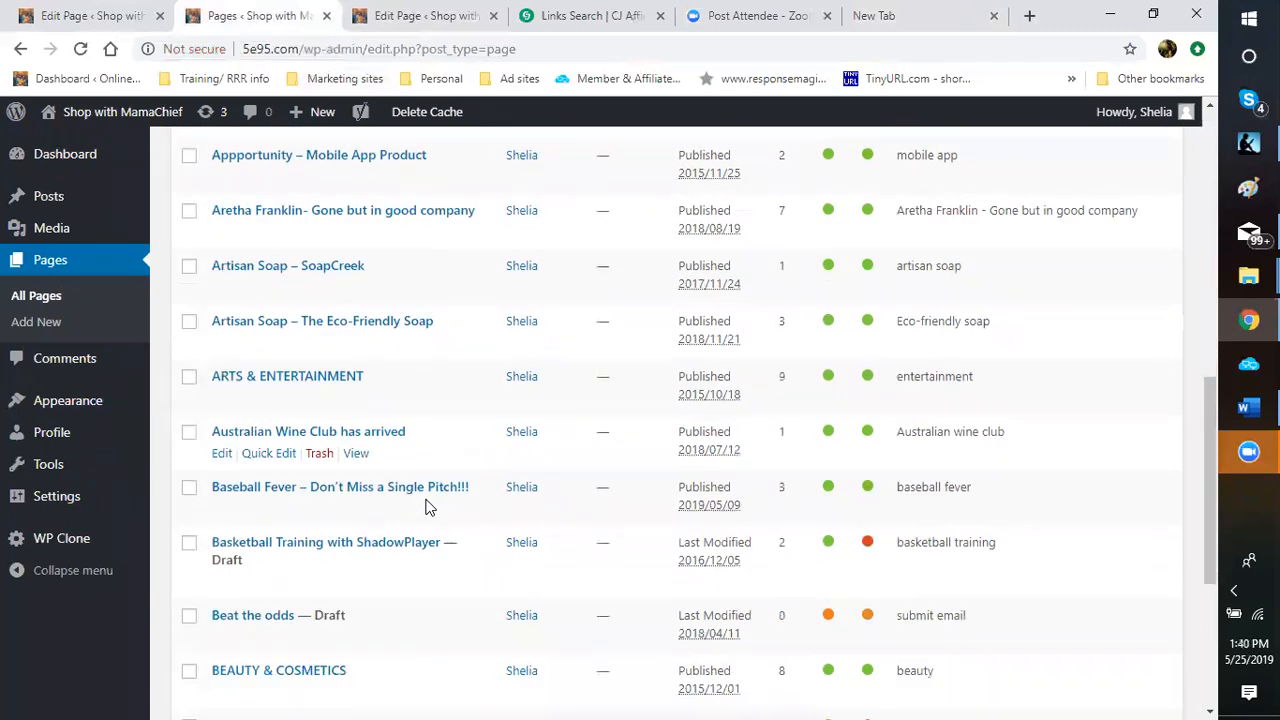
scroll(425, 508, down, 3)
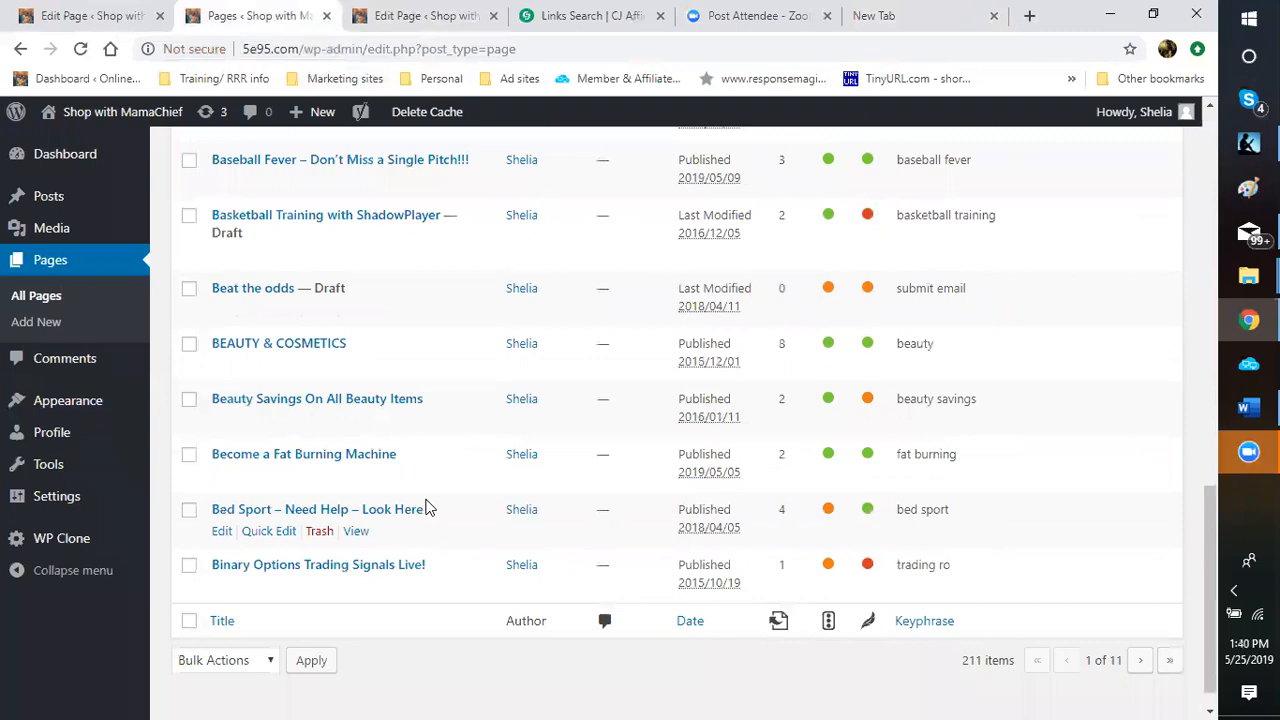
scroll(427, 508, up, 3)
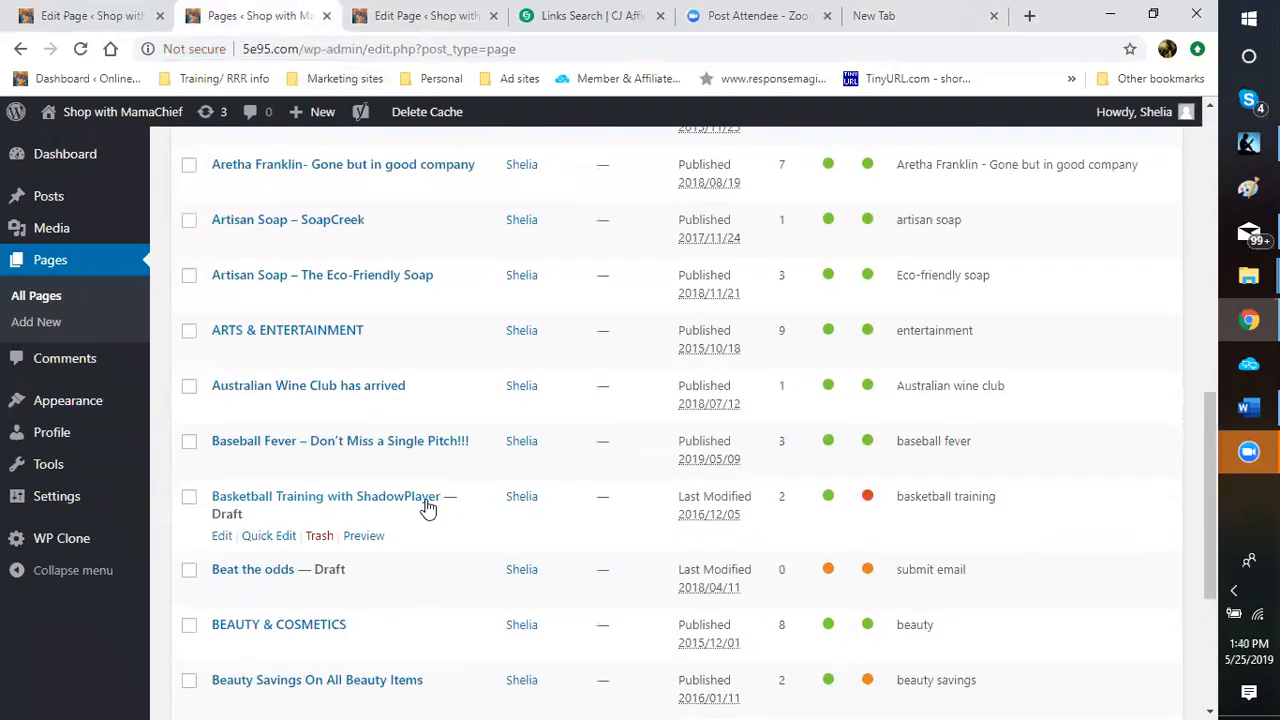
scroll(427, 508, down, 3)
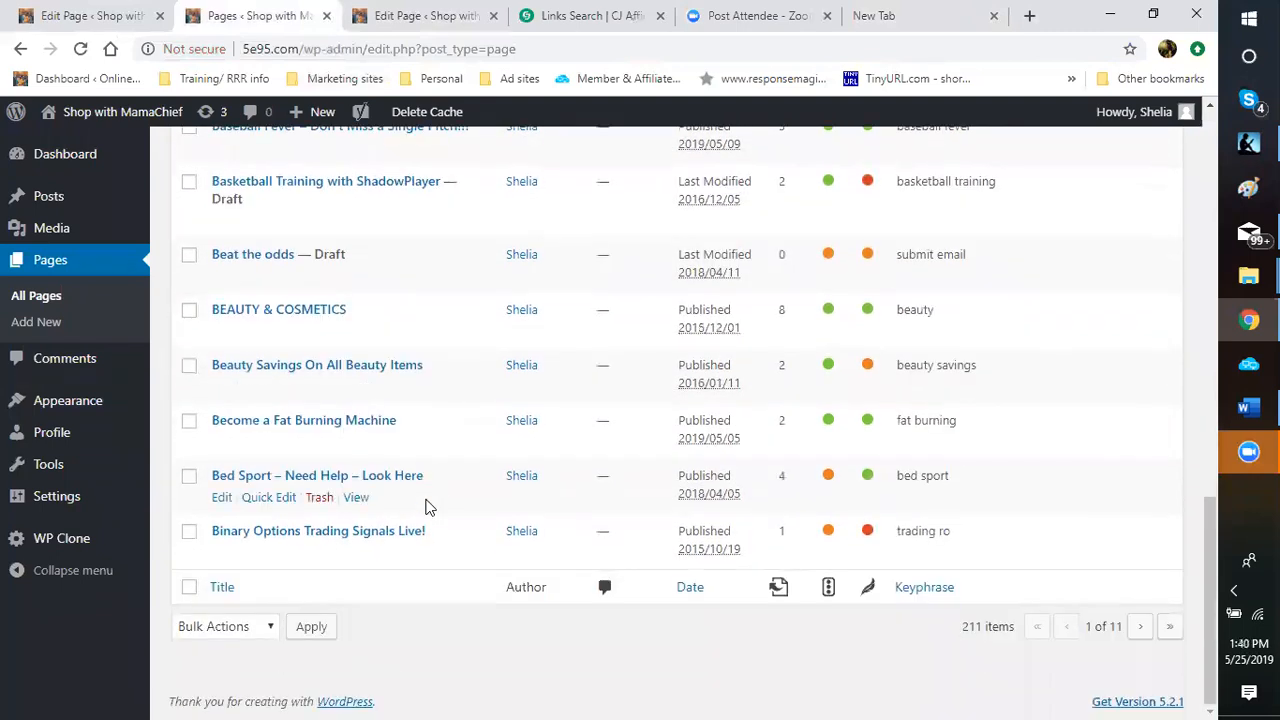
scroll(425, 508, up, 7)
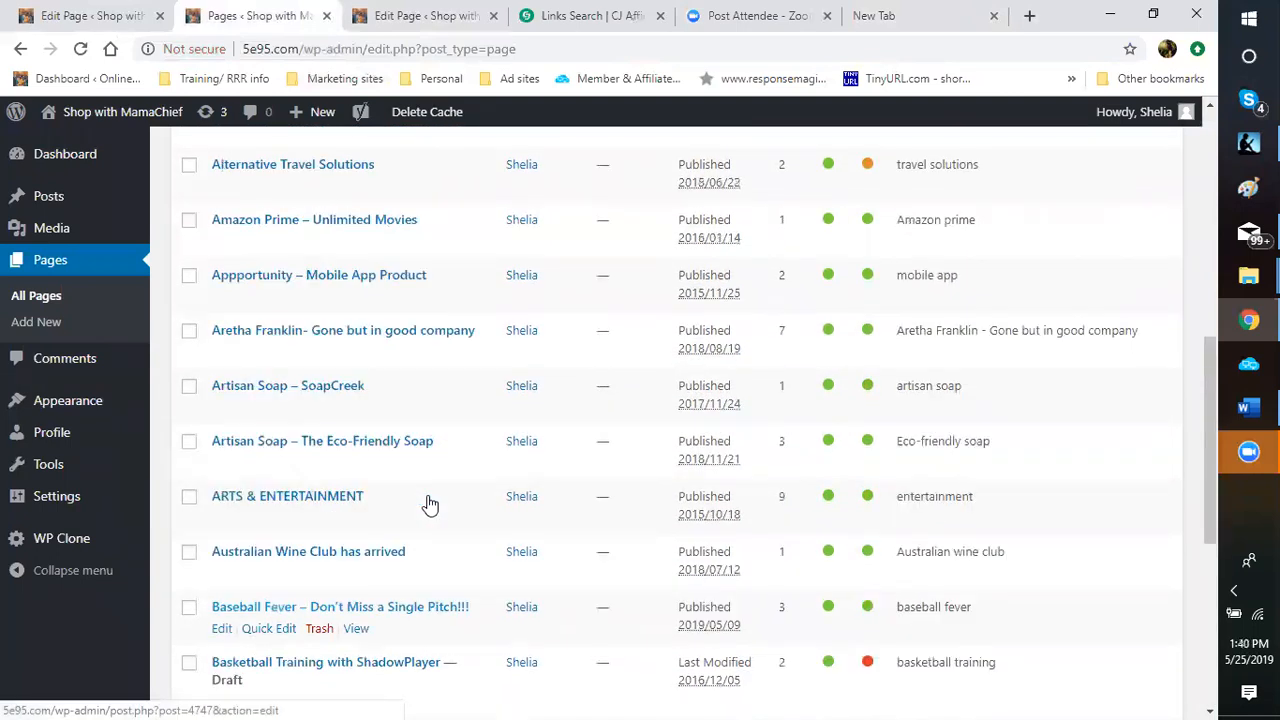
scroll(430, 500, up, 2)
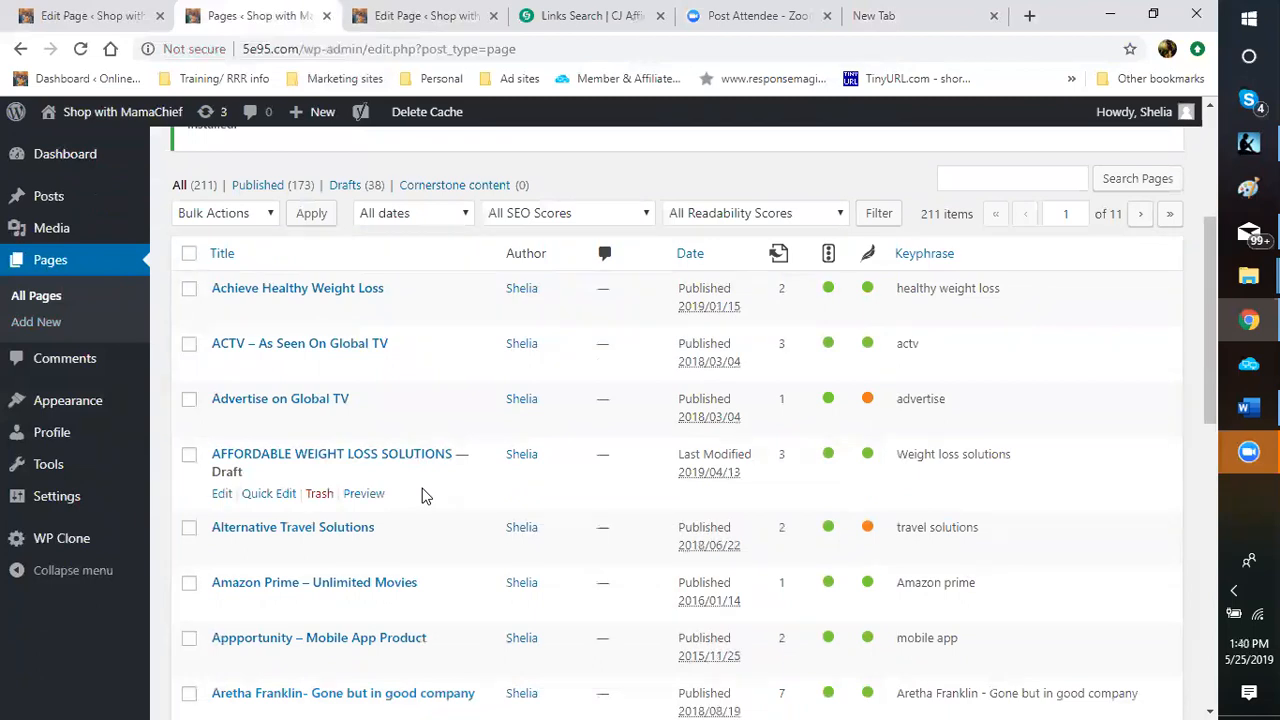
scroll(423, 491, down, 1)
scroll(903, 357, up, 3)
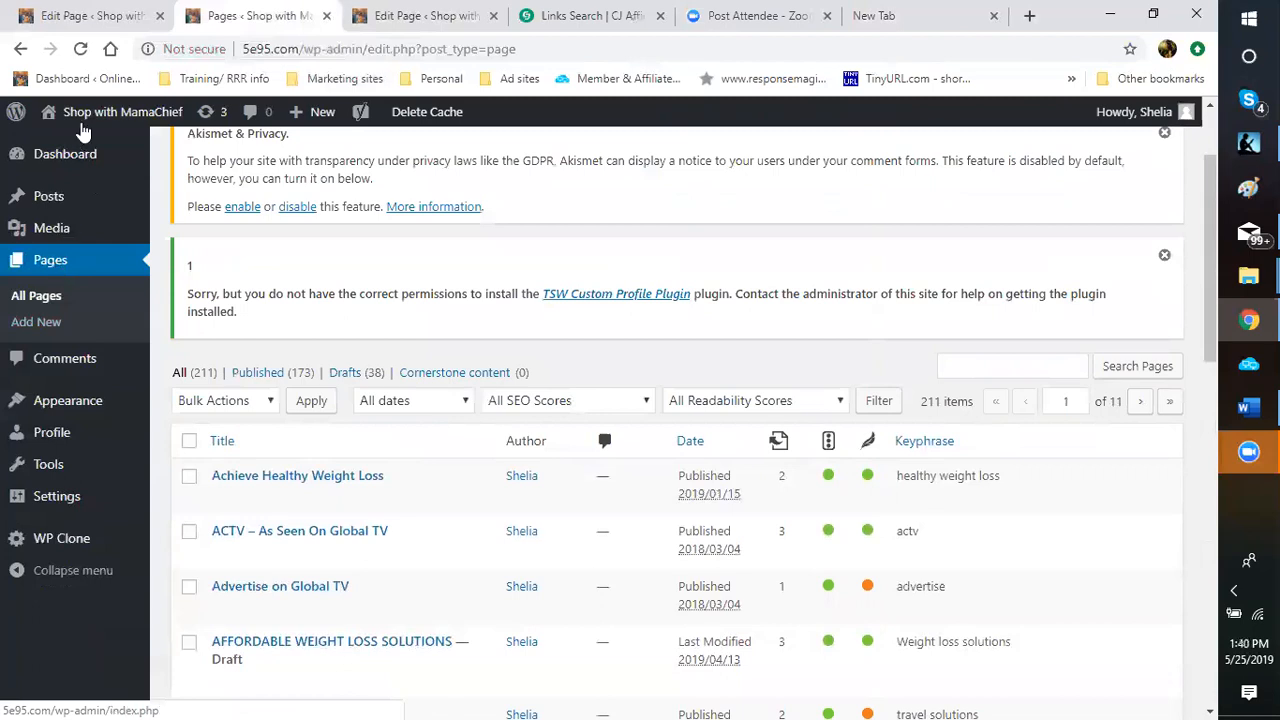
mouse_move(82, 114)
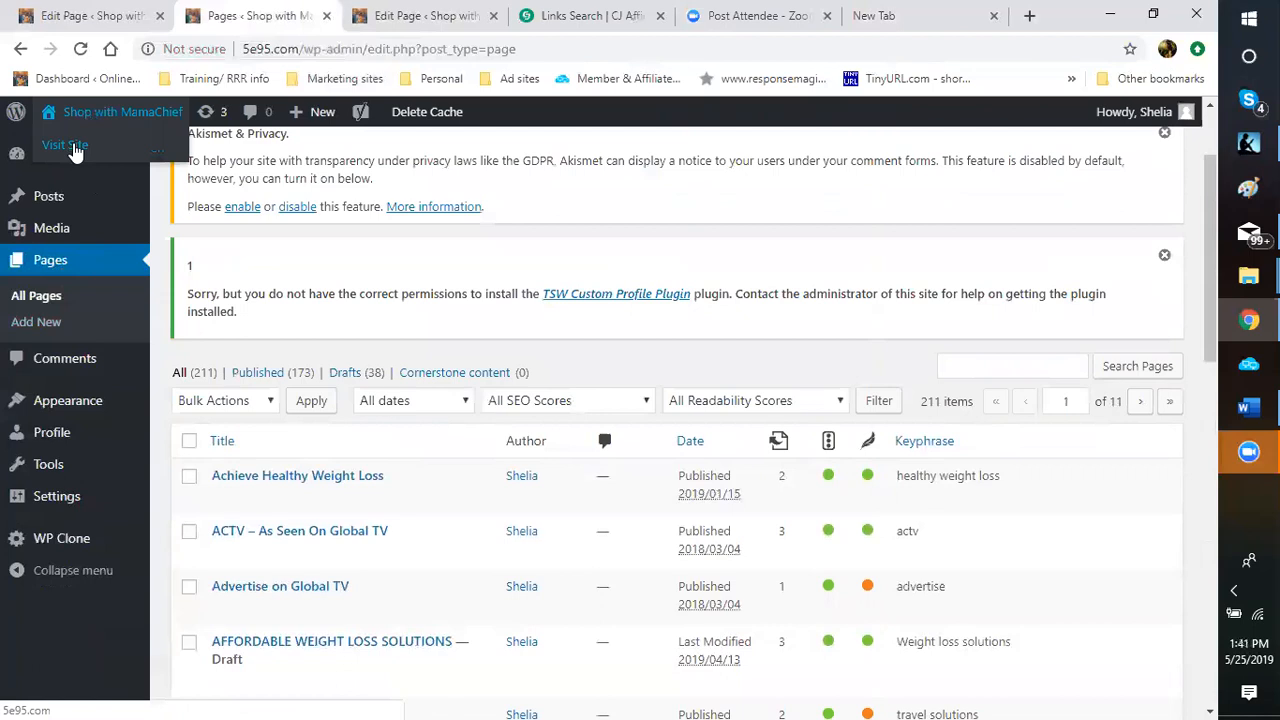
Visit the live Shop with MamaChief site and scroll down its Thank You page.
click(74, 148)
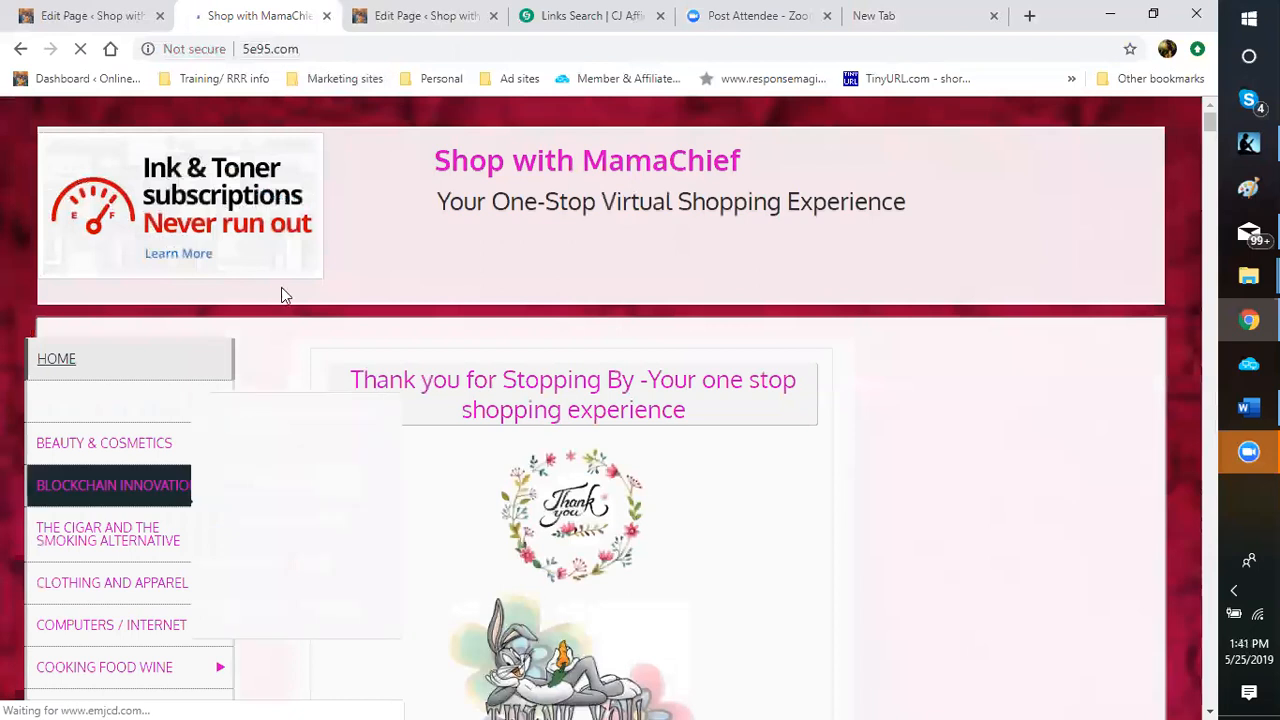
scroll(281, 288, down, 1)
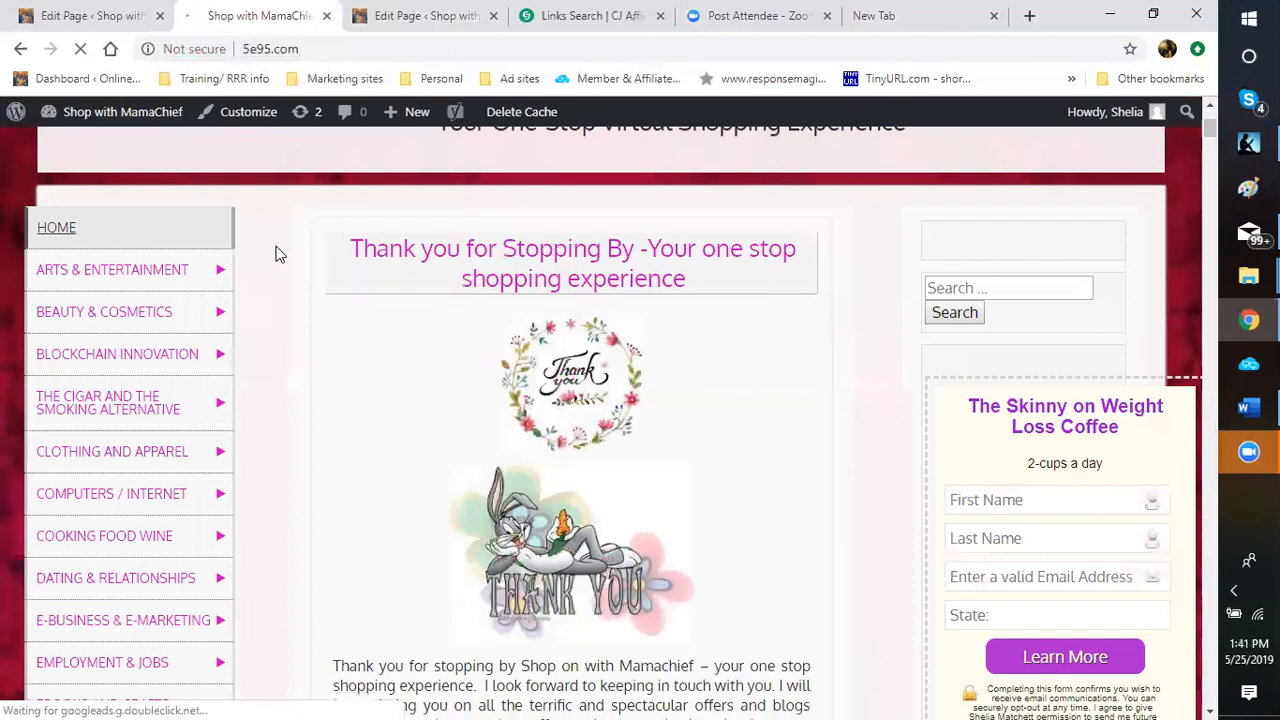
scroll(165, 402, down, 3)
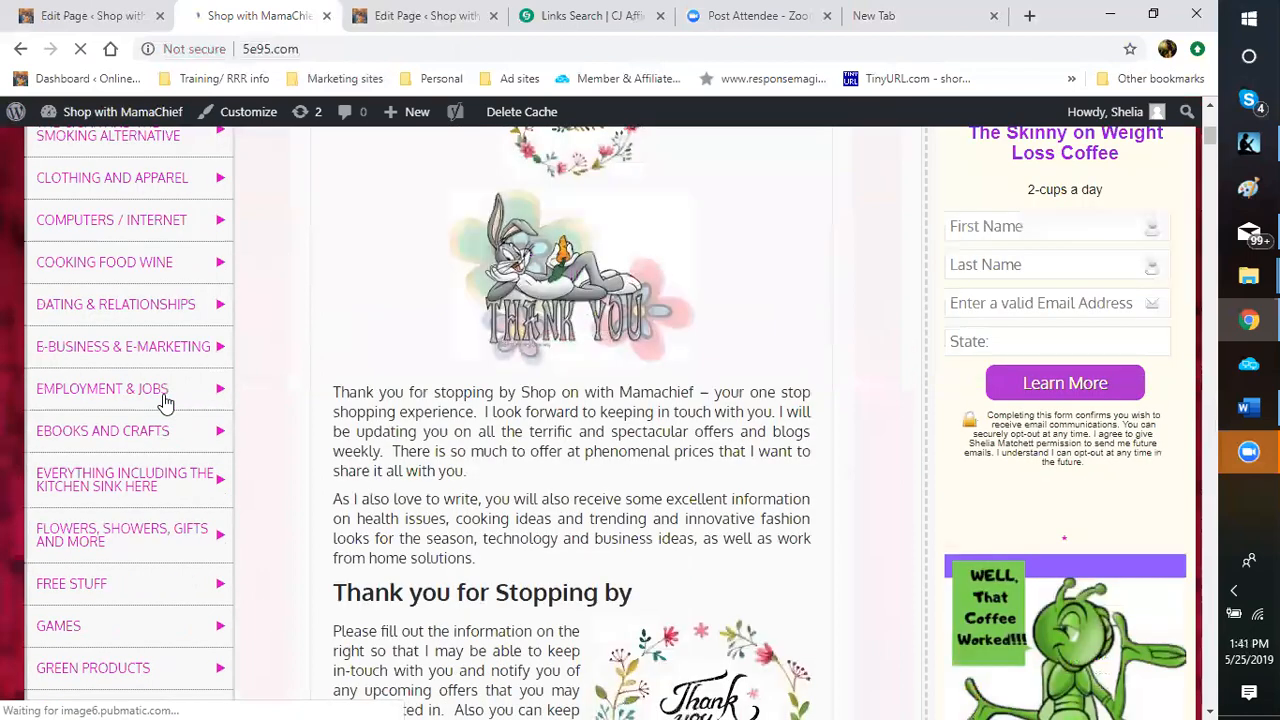
mouse_move(165, 395)
mouse_move(163, 360)
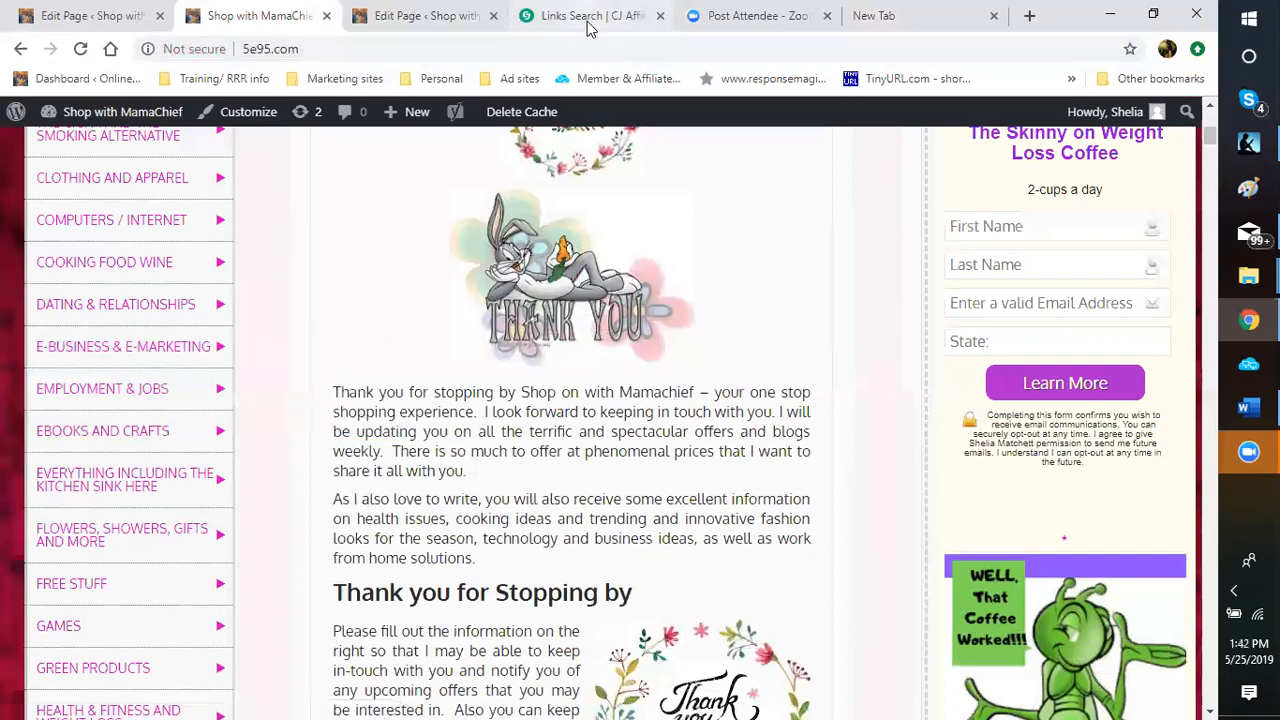
Load the Brunette Marketing login page from the Marketing sites bookmarks in the new tab.
click(877, 22)
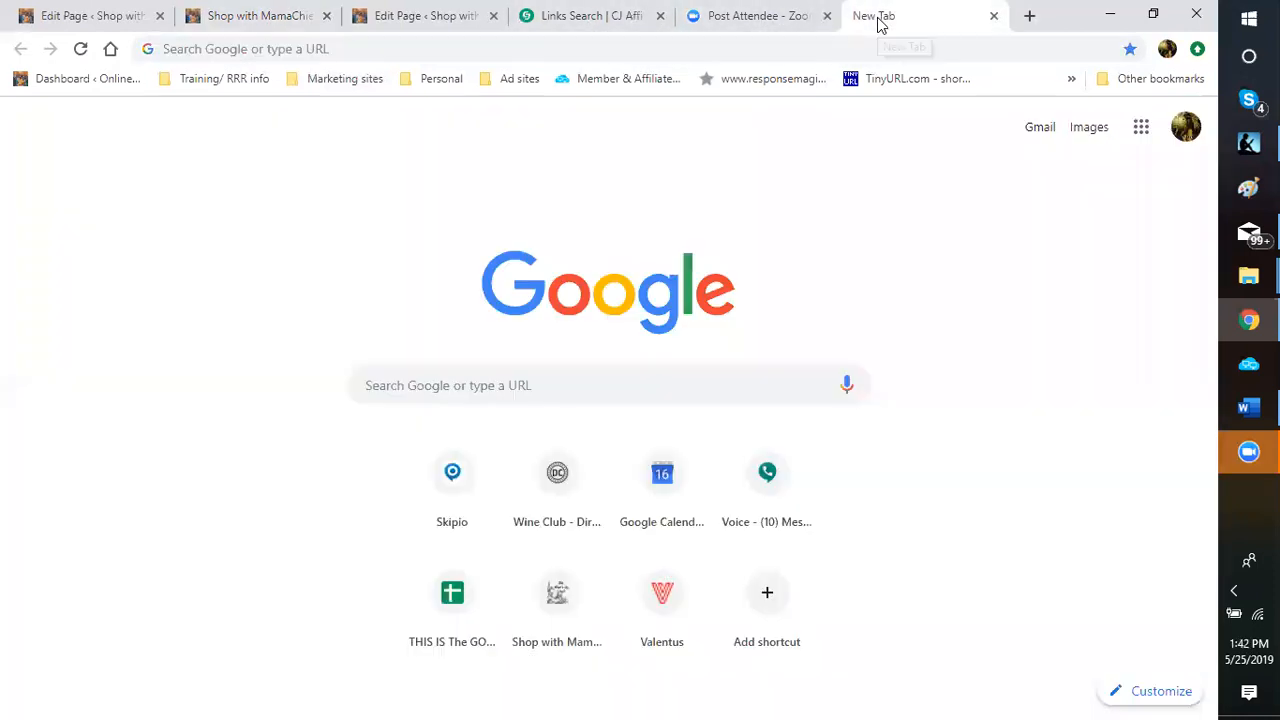
click(334, 86)
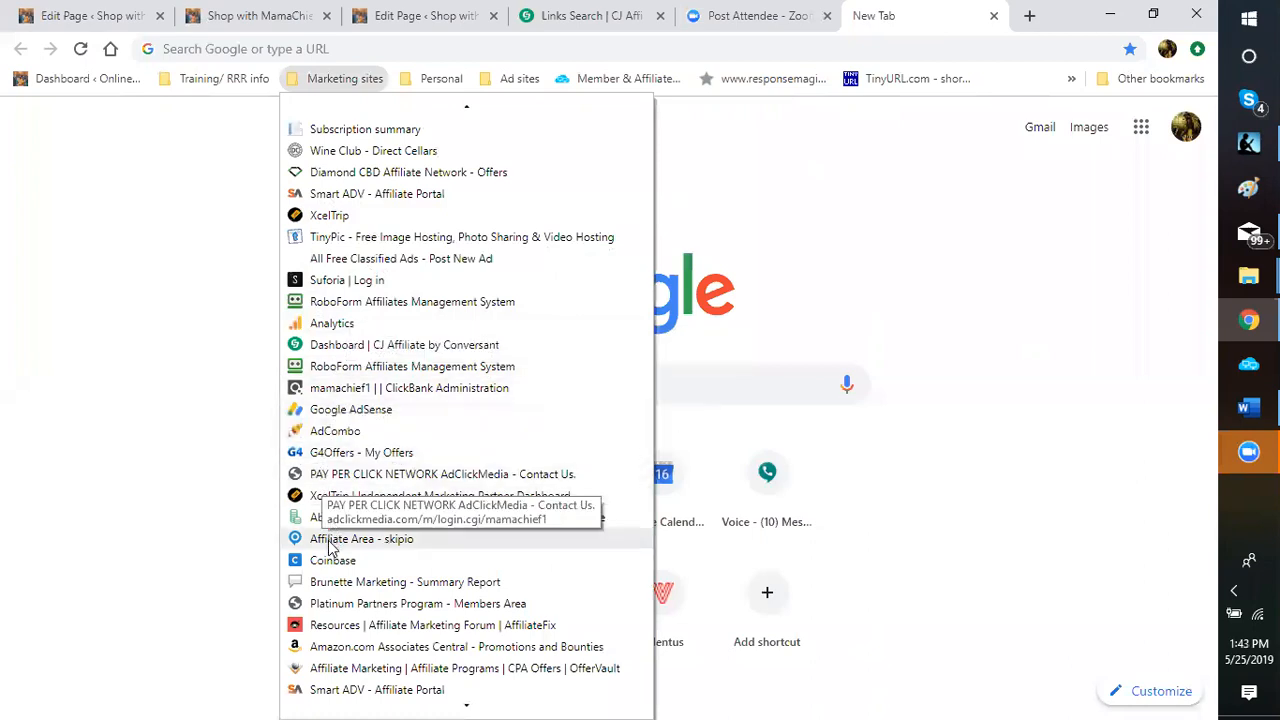
click(326, 582)
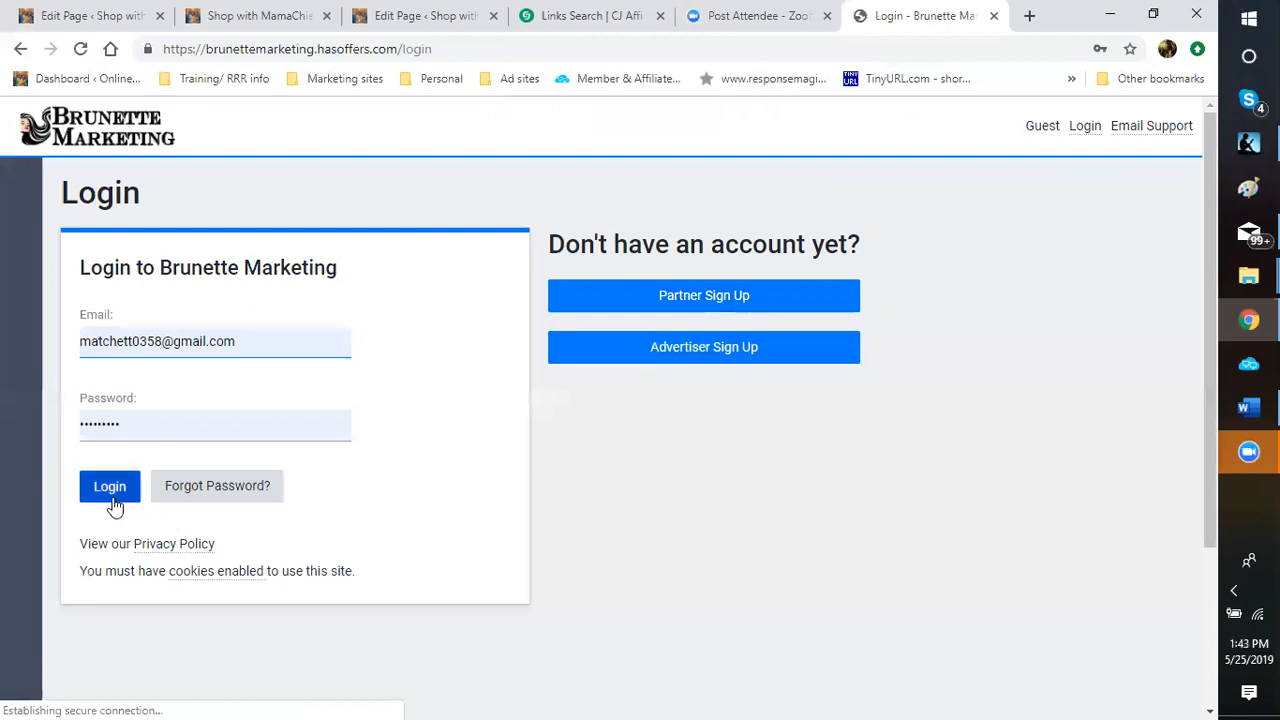
Log in to Brunette Marketing and browse the offers list down to VyaPay Merchant Accounts.
click(112, 498)
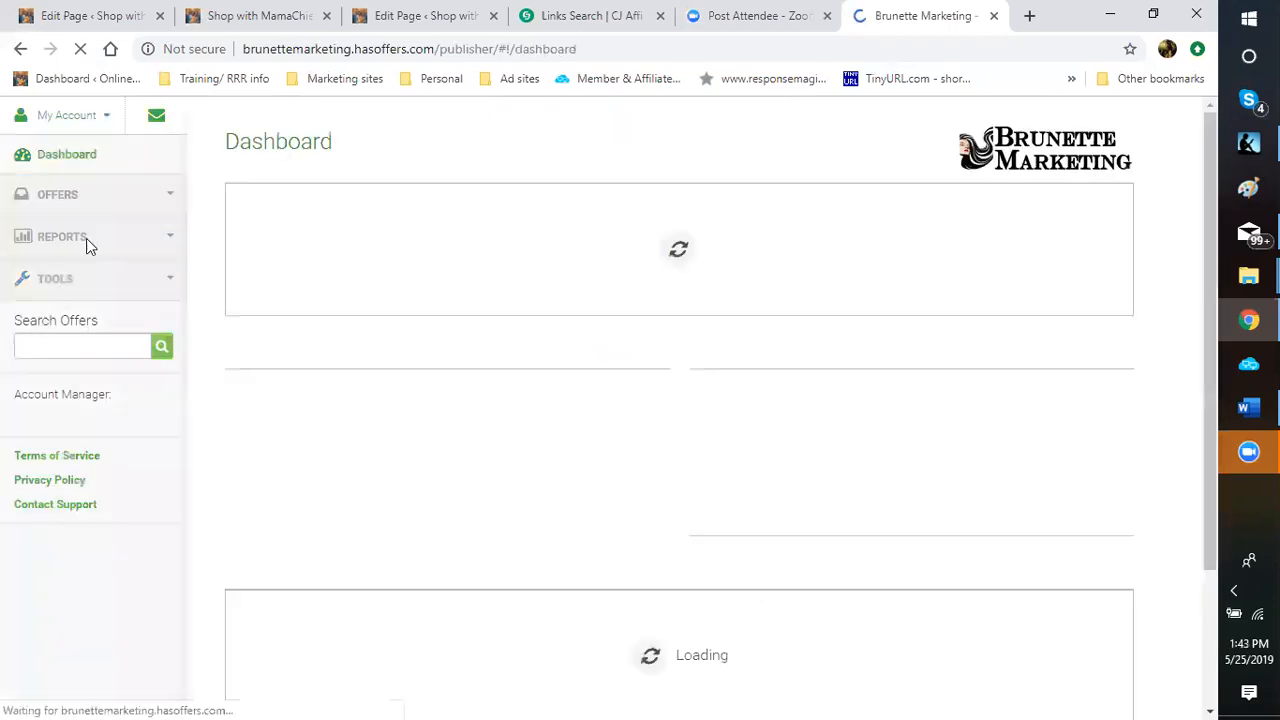
click(88, 200)
click(66, 345)
click(85, 240)
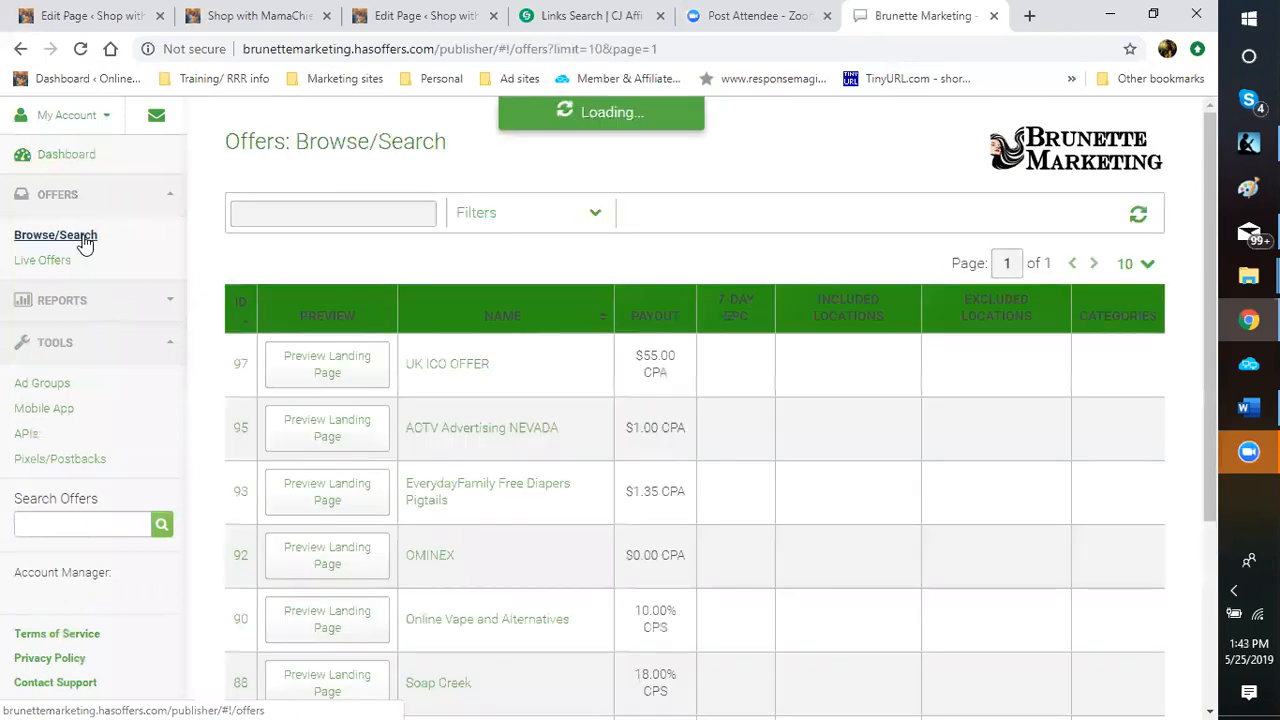
scroll(521, 480, down, 2)
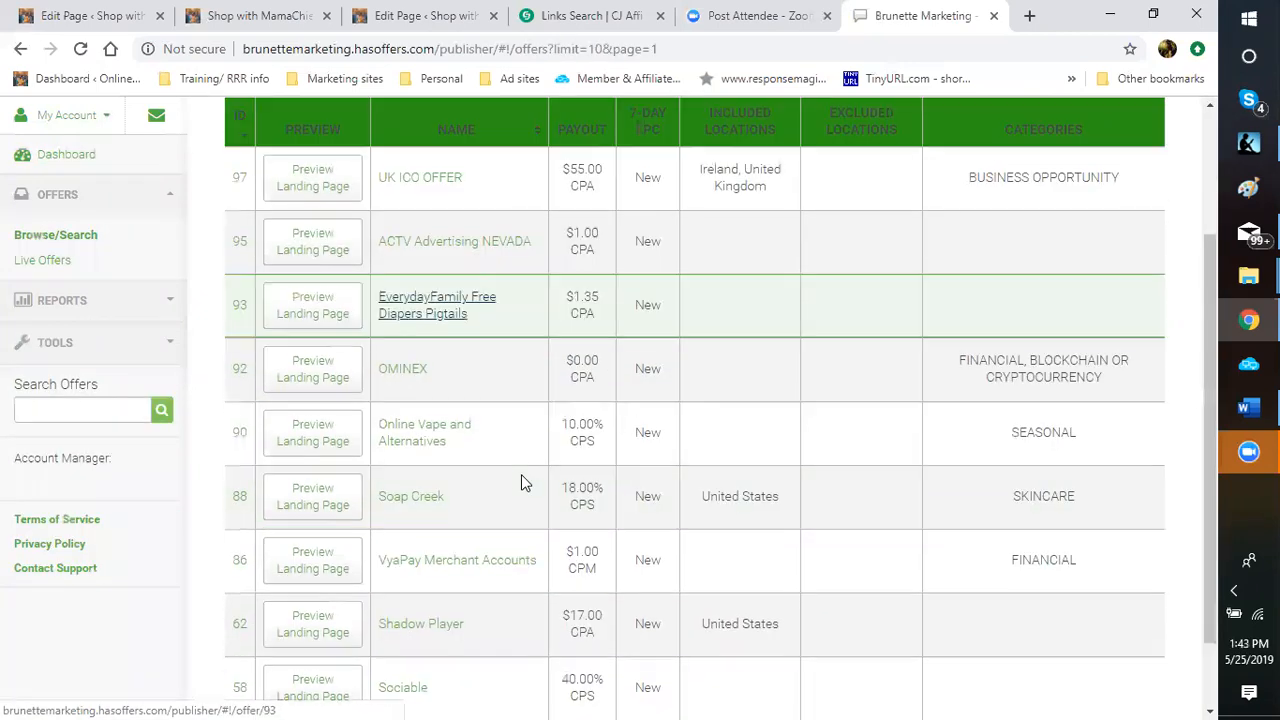
scroll(500, 460, down, 1)
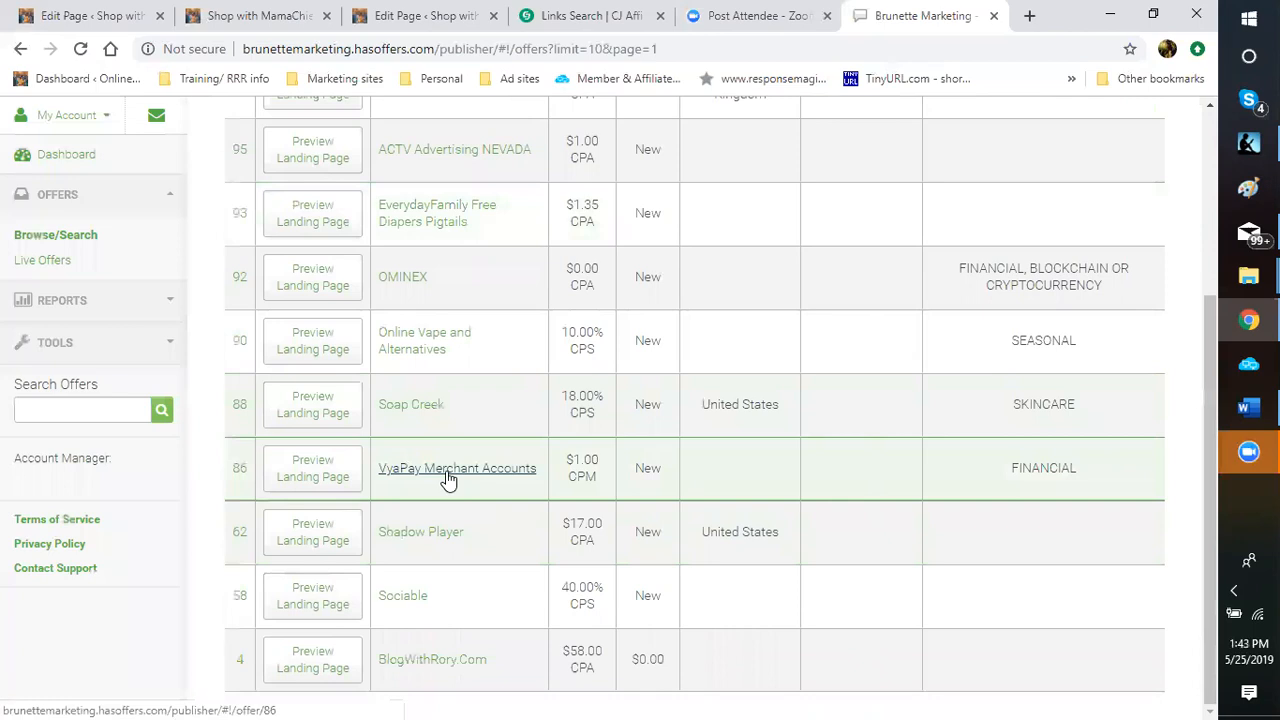
Open the VyaPay Merchant Accounts offer (ID 86) to view its tracking link.
click(448, 476)
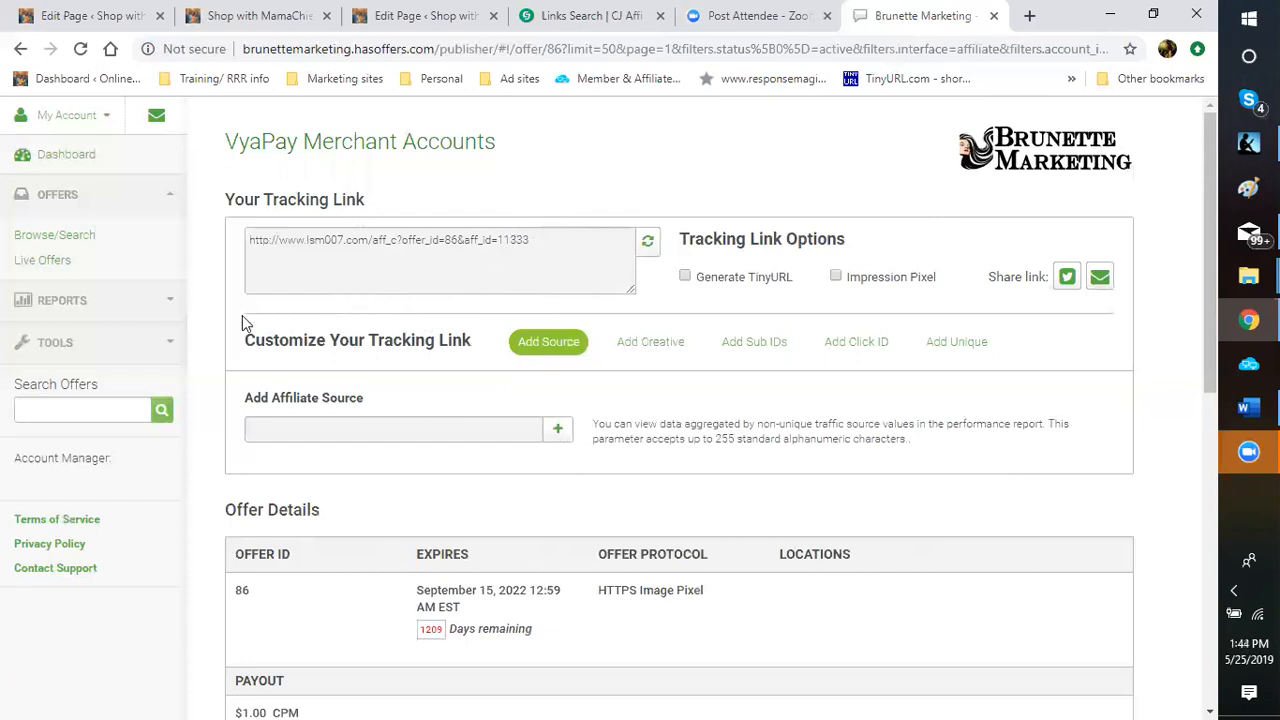
click(94, 205)
click(94, 207)
click(94, 207)
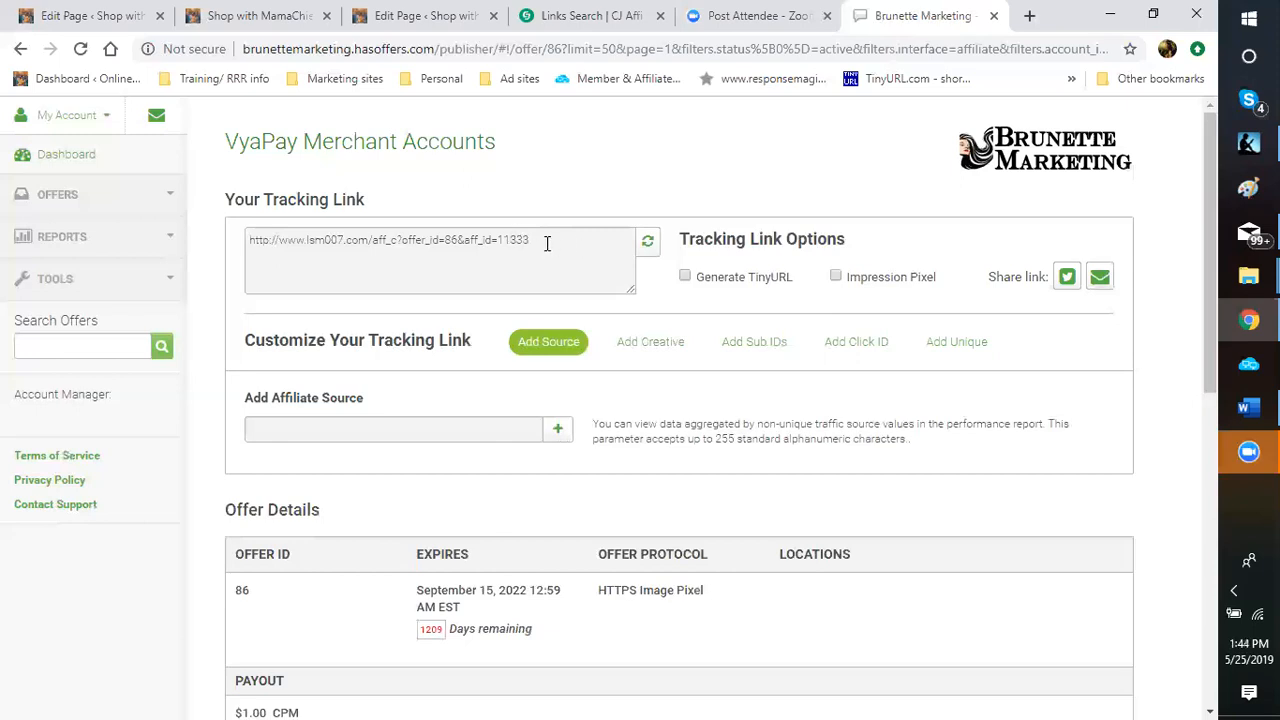
mouse_move(76, 206)
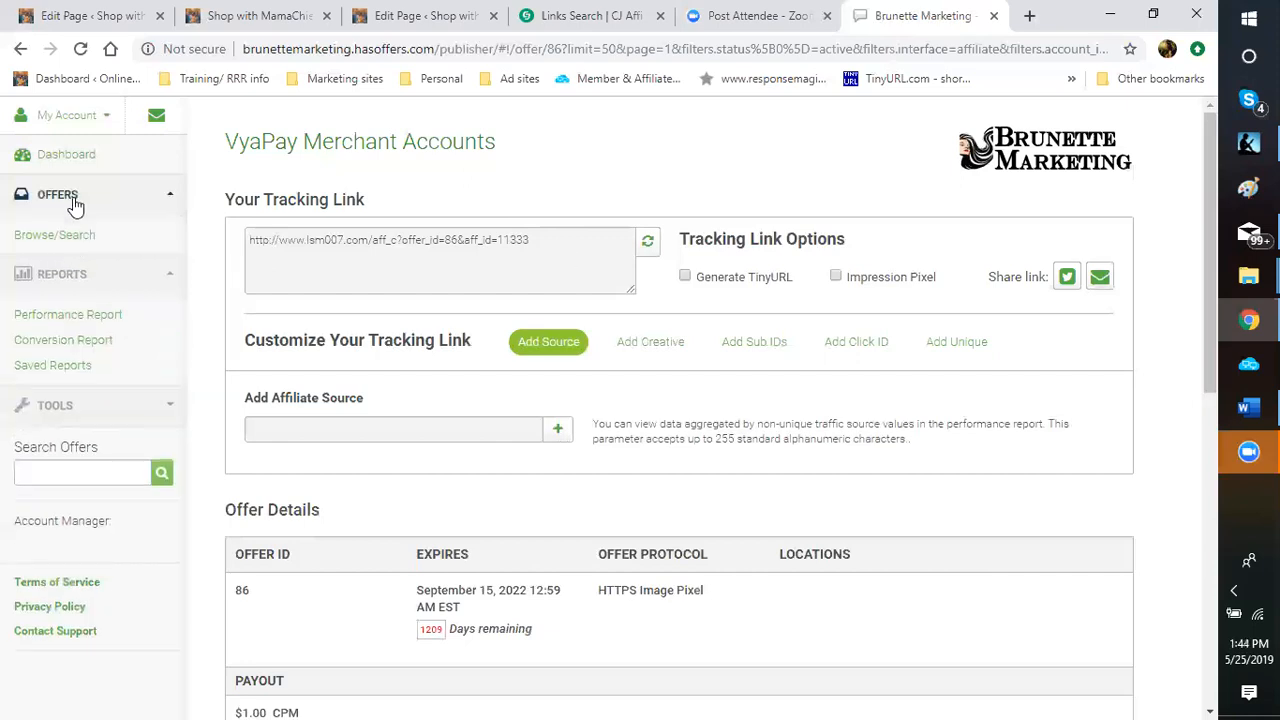
click(79, 240)
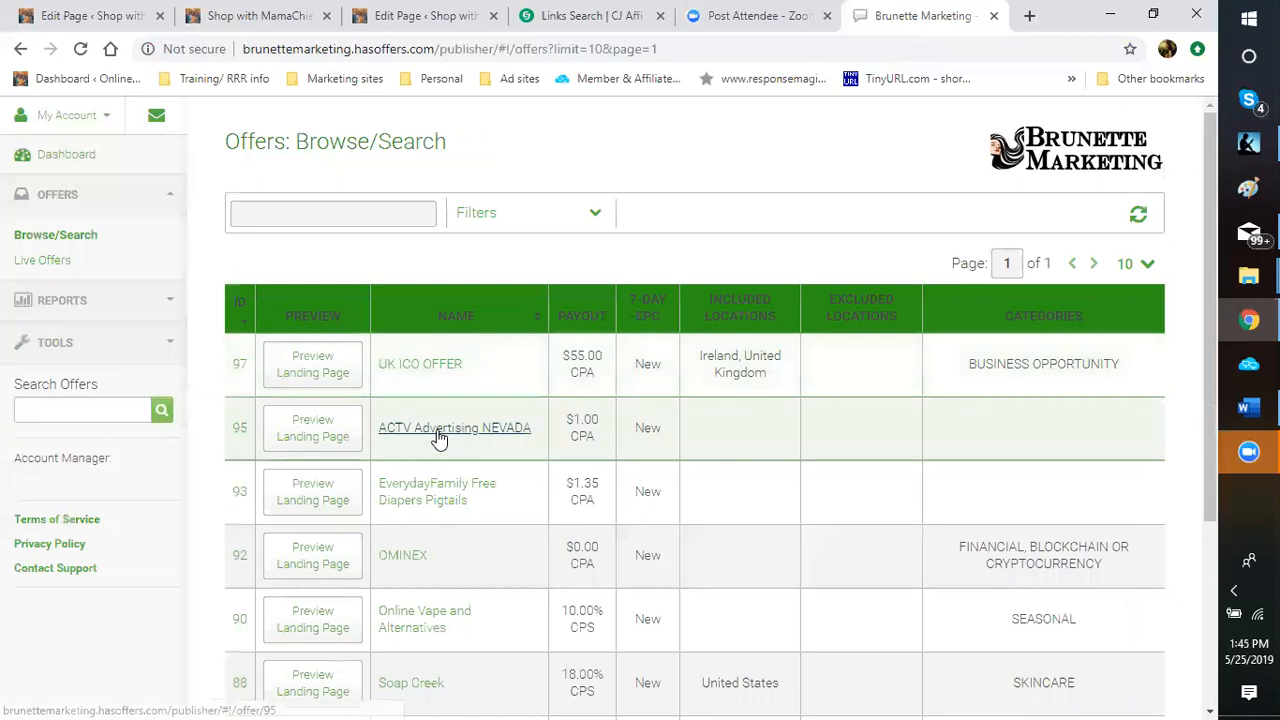
scroll(438, 437, down, 1)
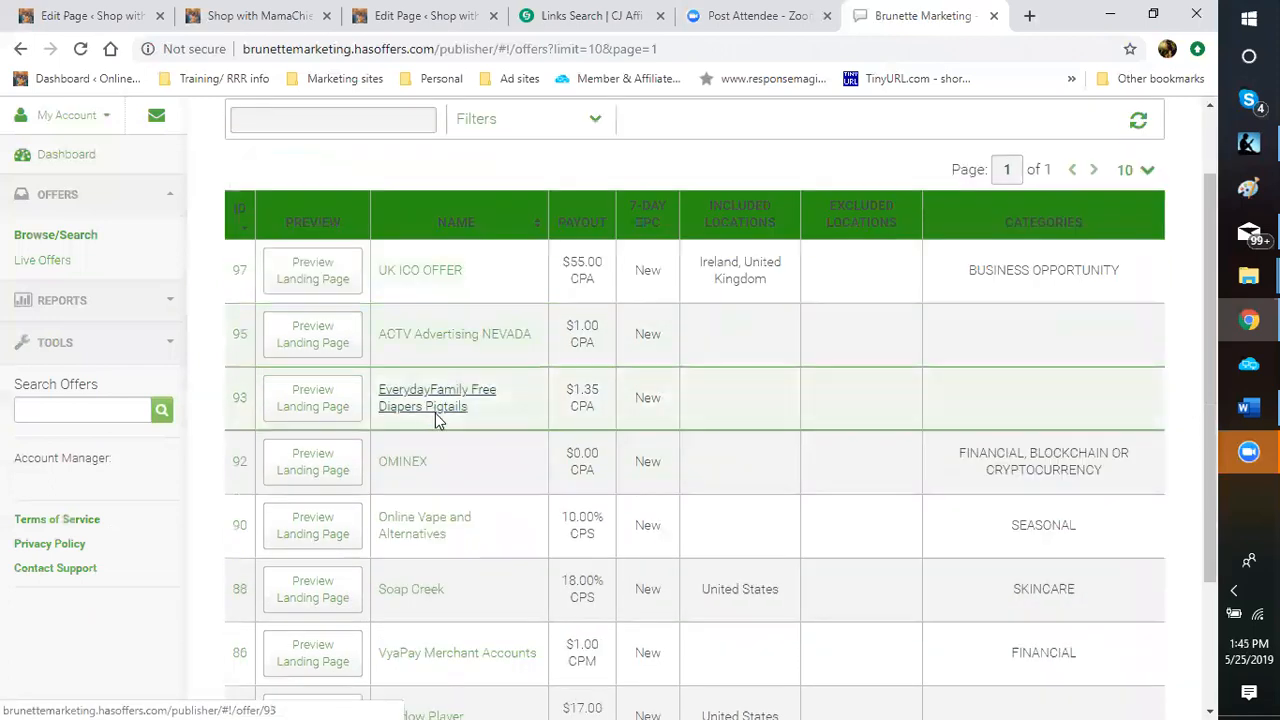
scroll(435, 420, down, 2)
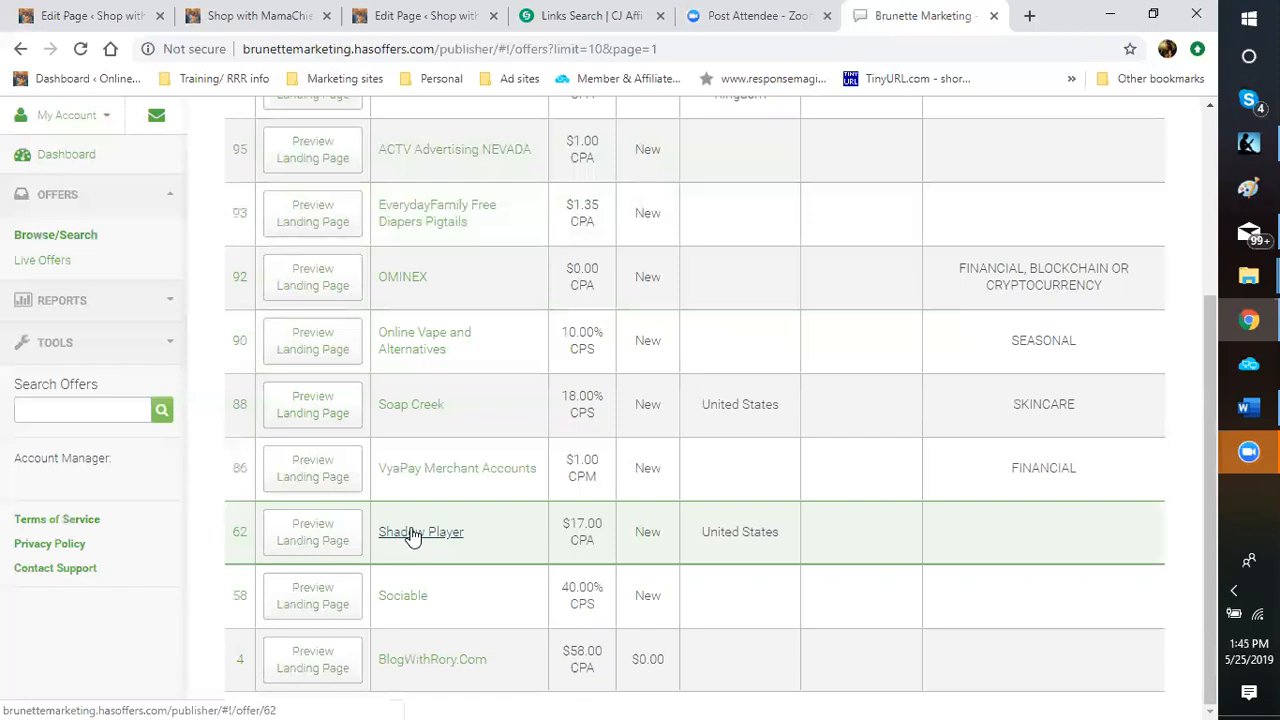
click(418, 528)
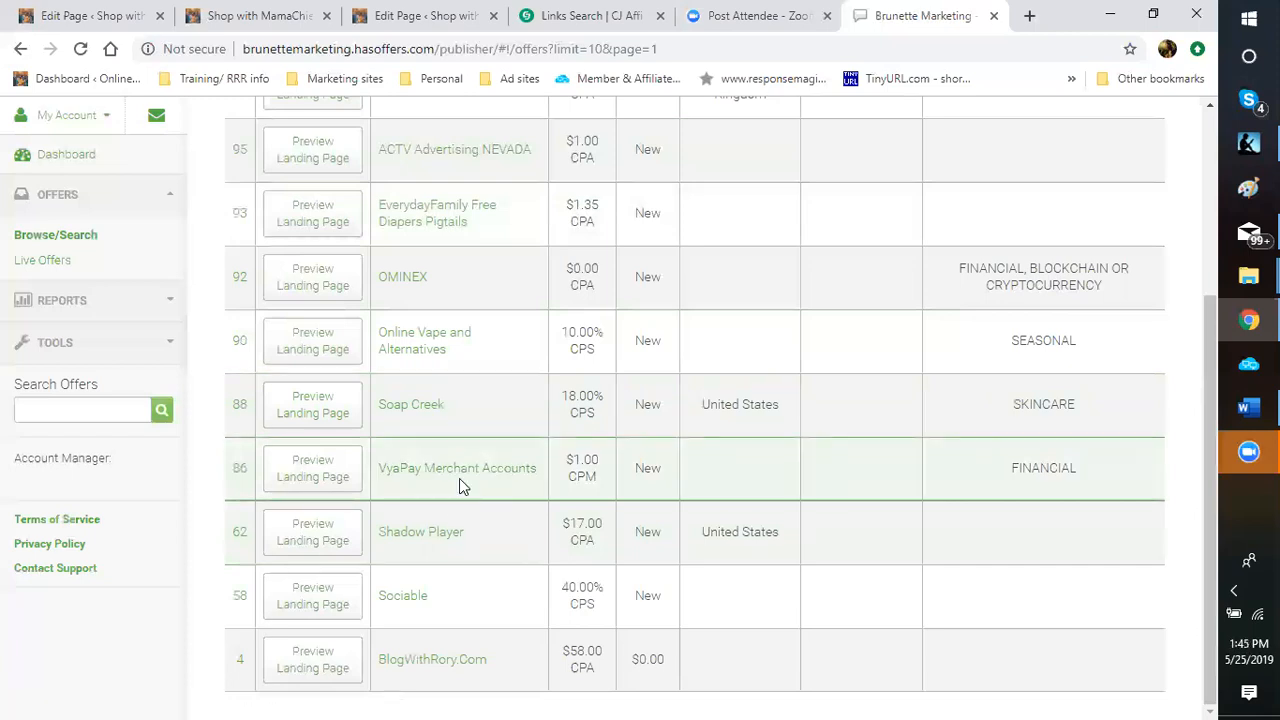
scroll(459, 478, up, 1)
scroll(452, 483, up, 1)
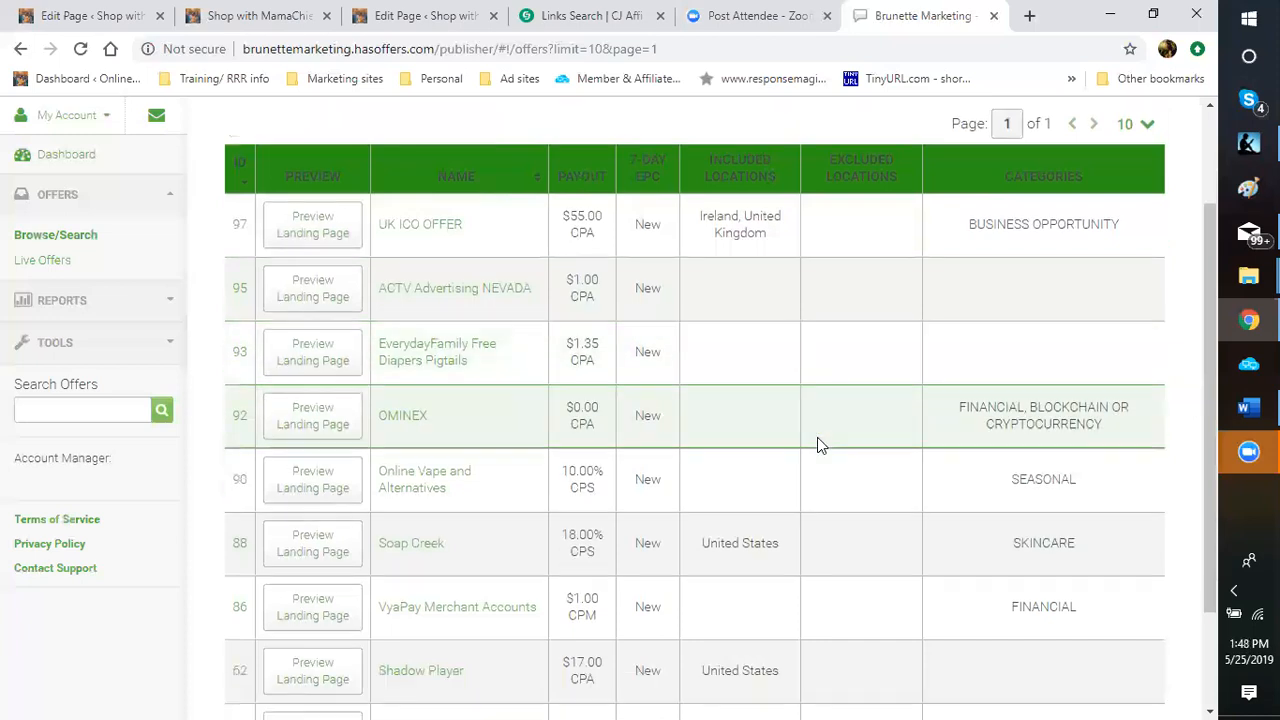
Scroll the offers list to locate the Soap Creek offer at 18.00% CPS.
scroll(817, 437, down, 2)
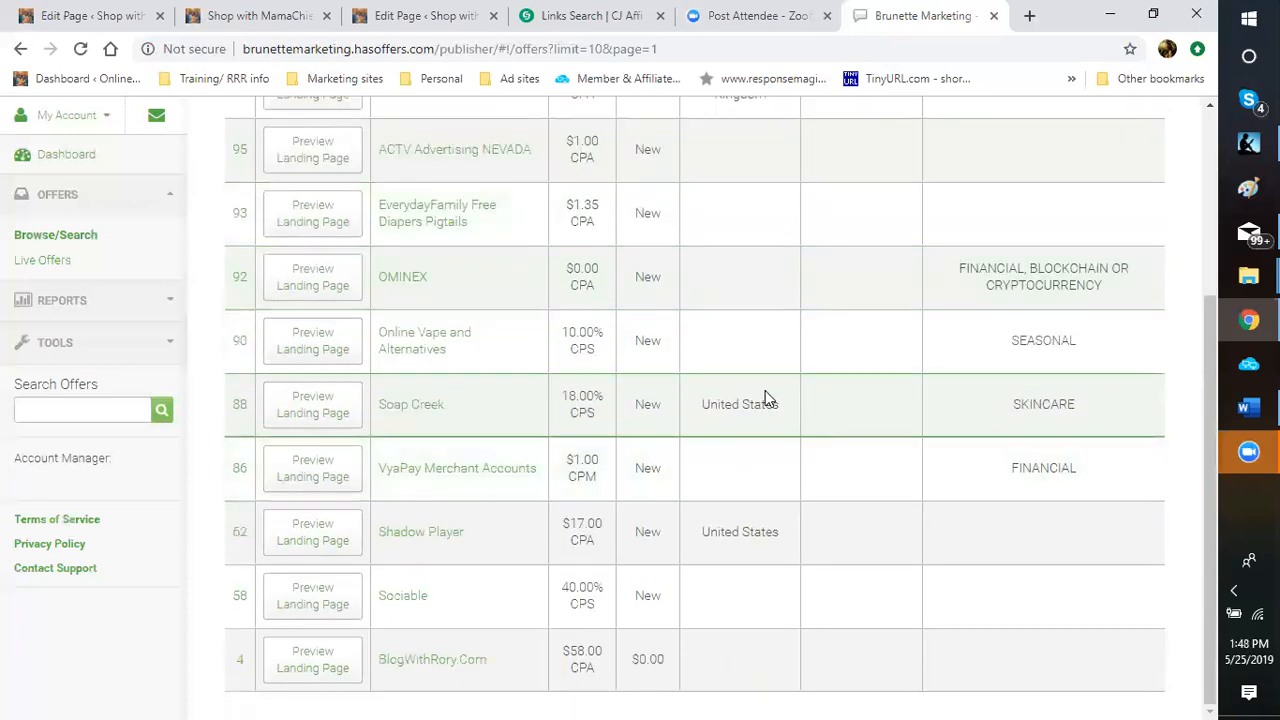
scroll(766, 398, up, 3)
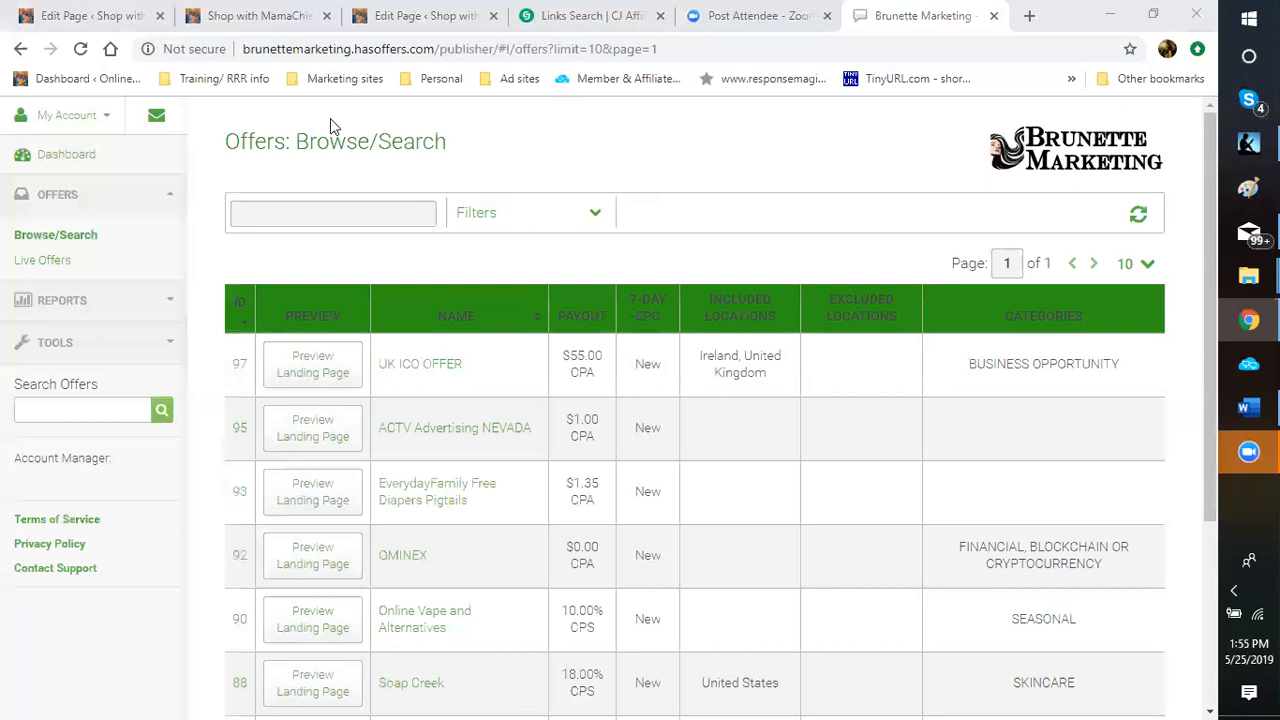
On the Shop with MamaChief site, go to Beauty & Cosmetics' Artisan Soap – SoapCreek page.
click(246, 17)
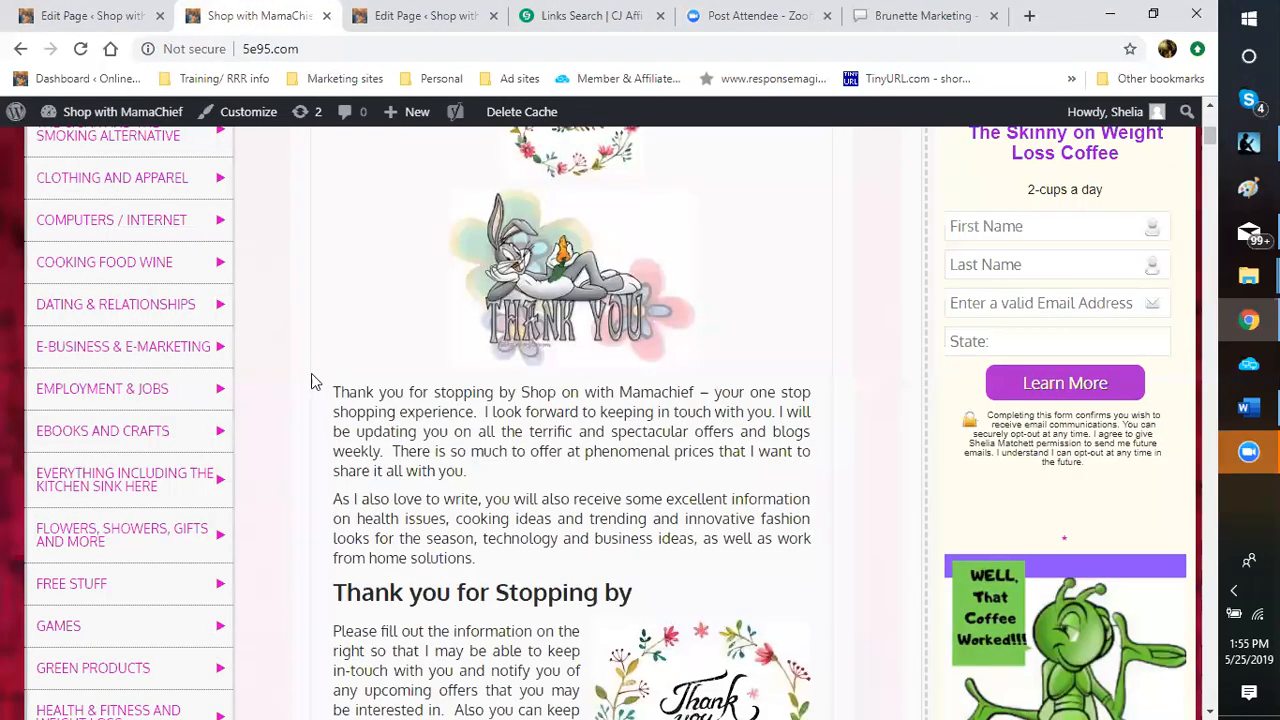
scroll(160, 330, up, 3)
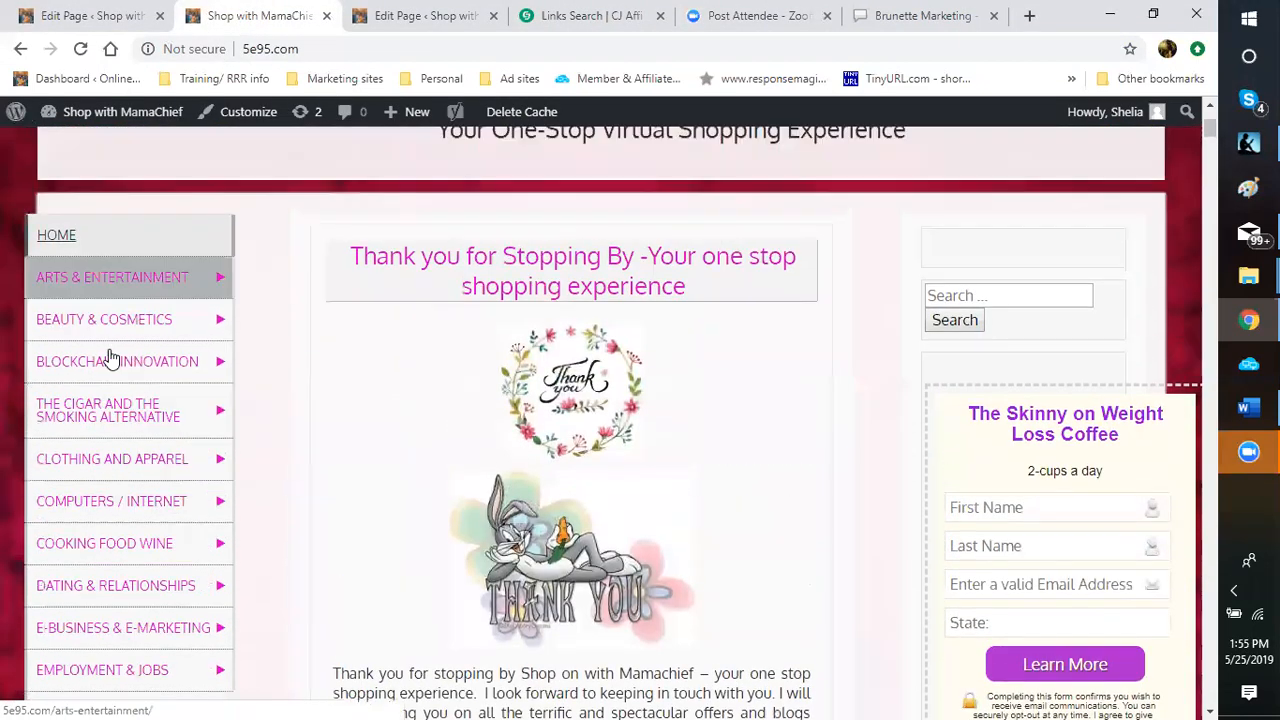
mouse_move(120, 320)
click(260, 337)
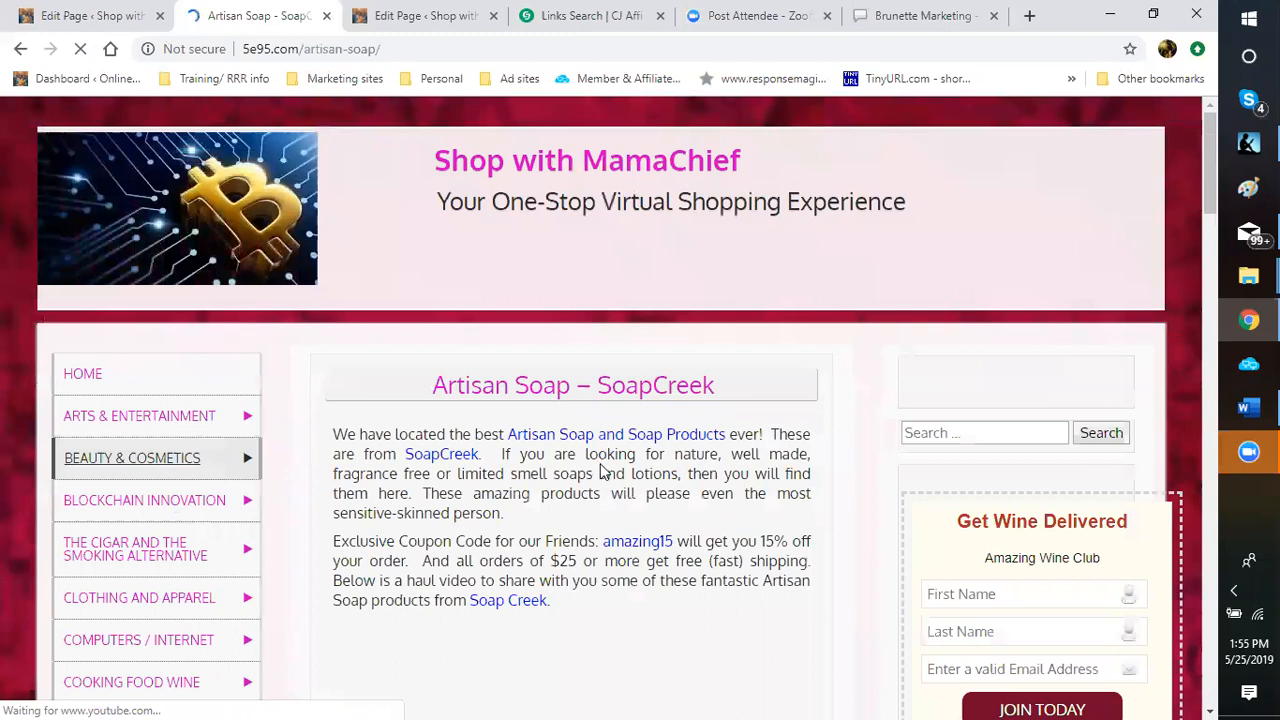
Scroll the page to check the amazing15 coupon and haul video, then dismiss the Instagram notification.
scroll(609, 452, down, 2)
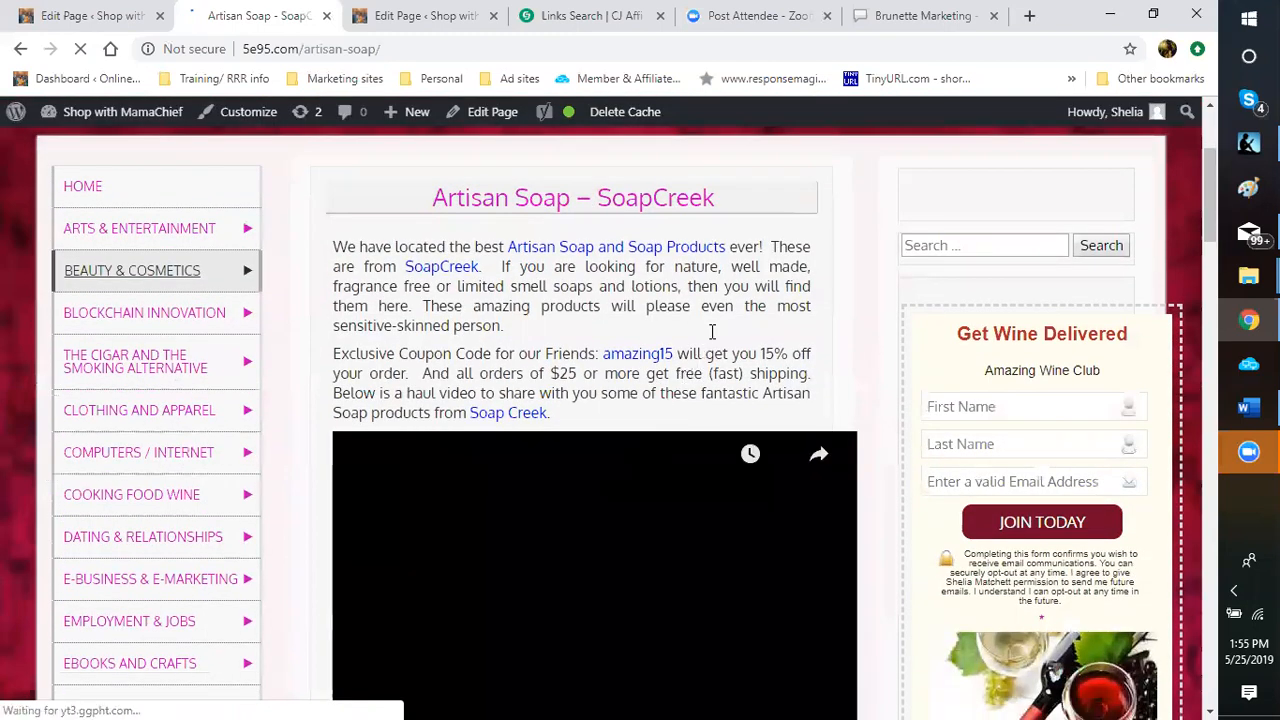
scroll(712, 323, down, 1)
scroll(706, 297, up, 2)
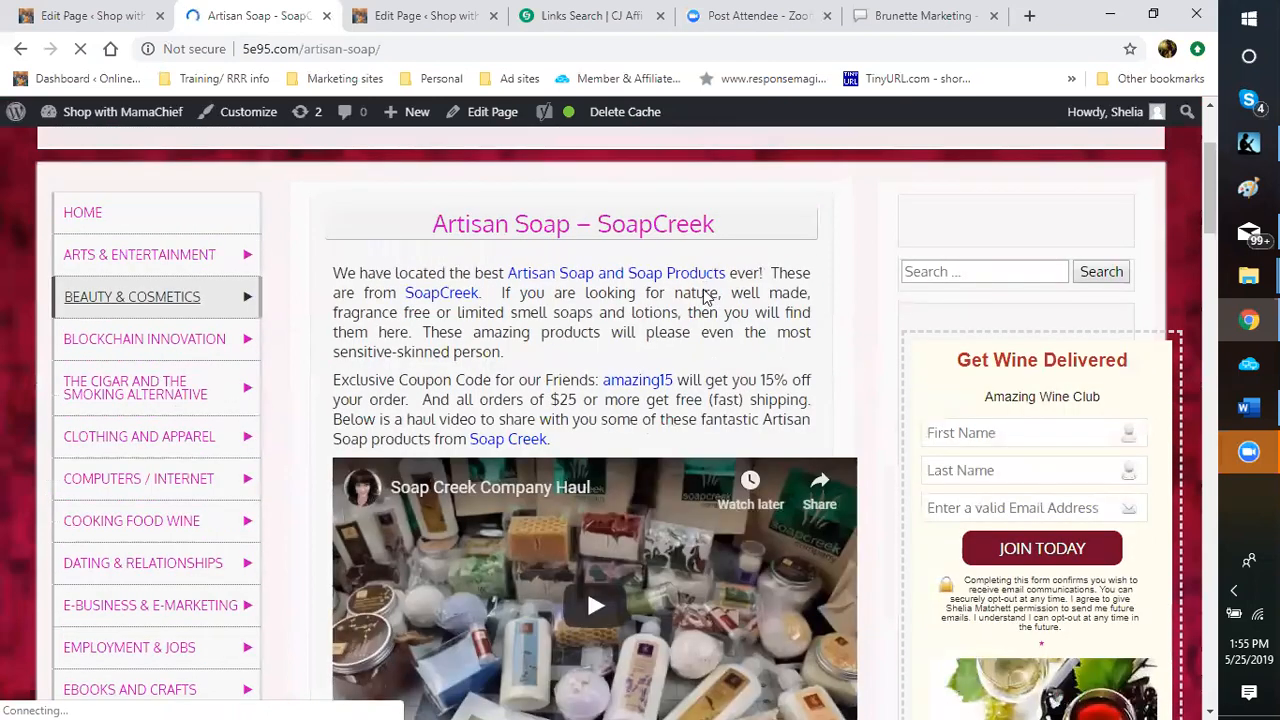
scroll(706, 297, up, 1)
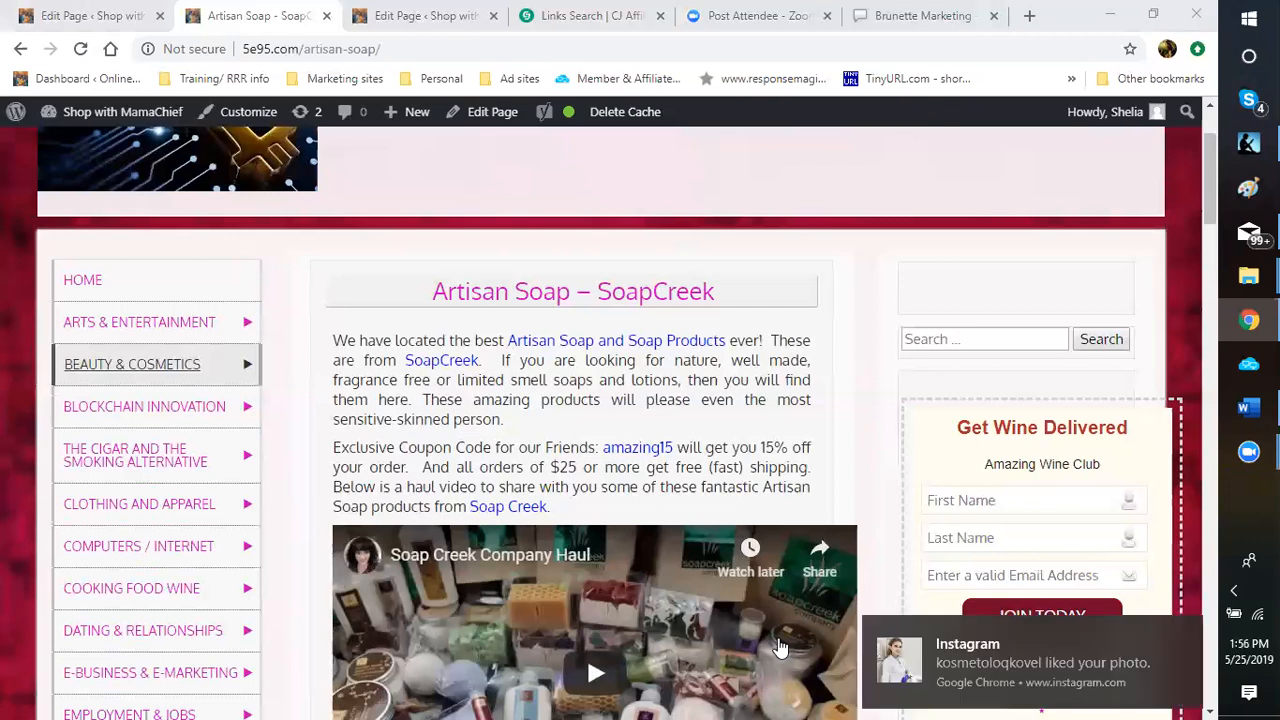
click(1187, 636)
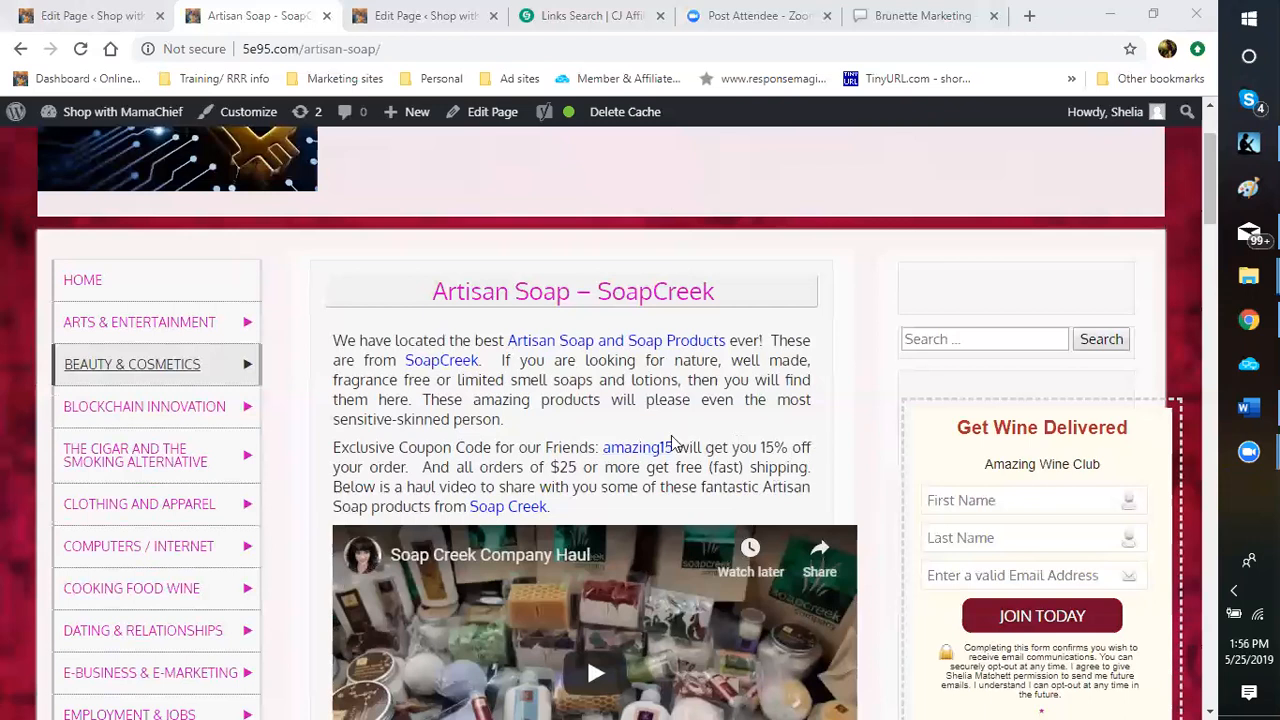
Review the page down to the Go Here to Order paragraph and dismiss the Instagram notification.
scroll(677, 440, down, 3)
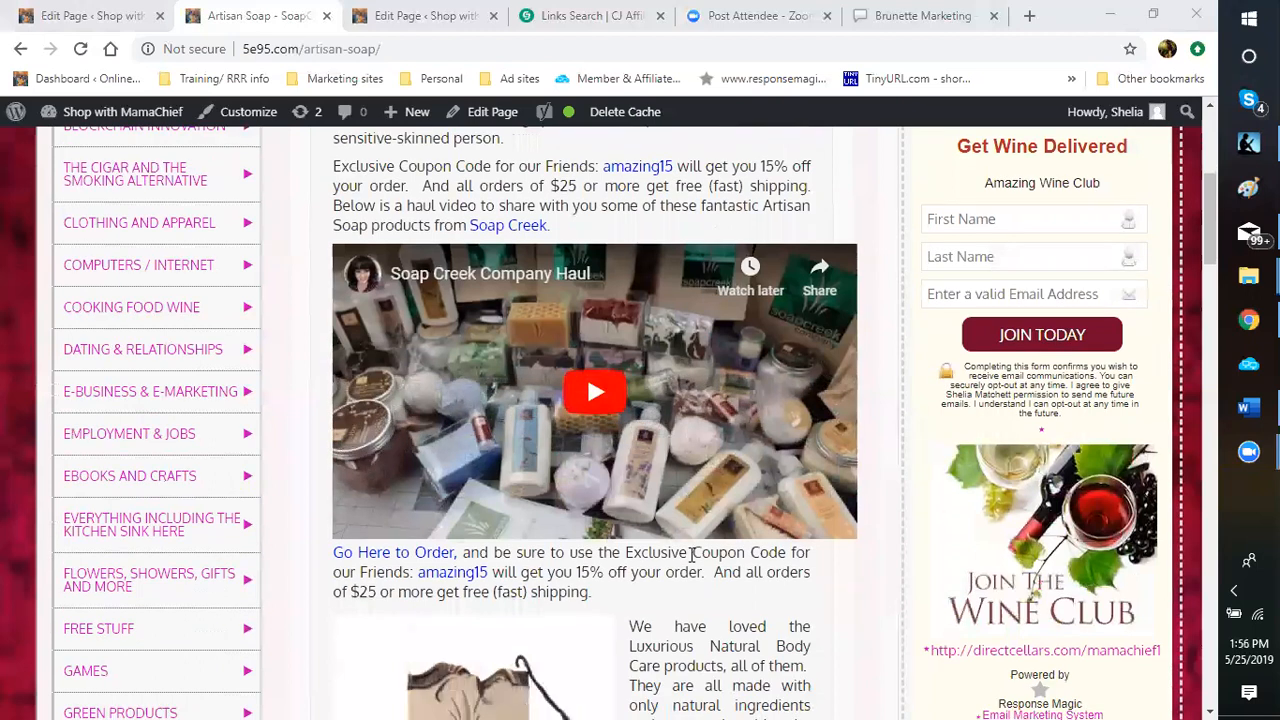
scroll(566, 528, down, 2)
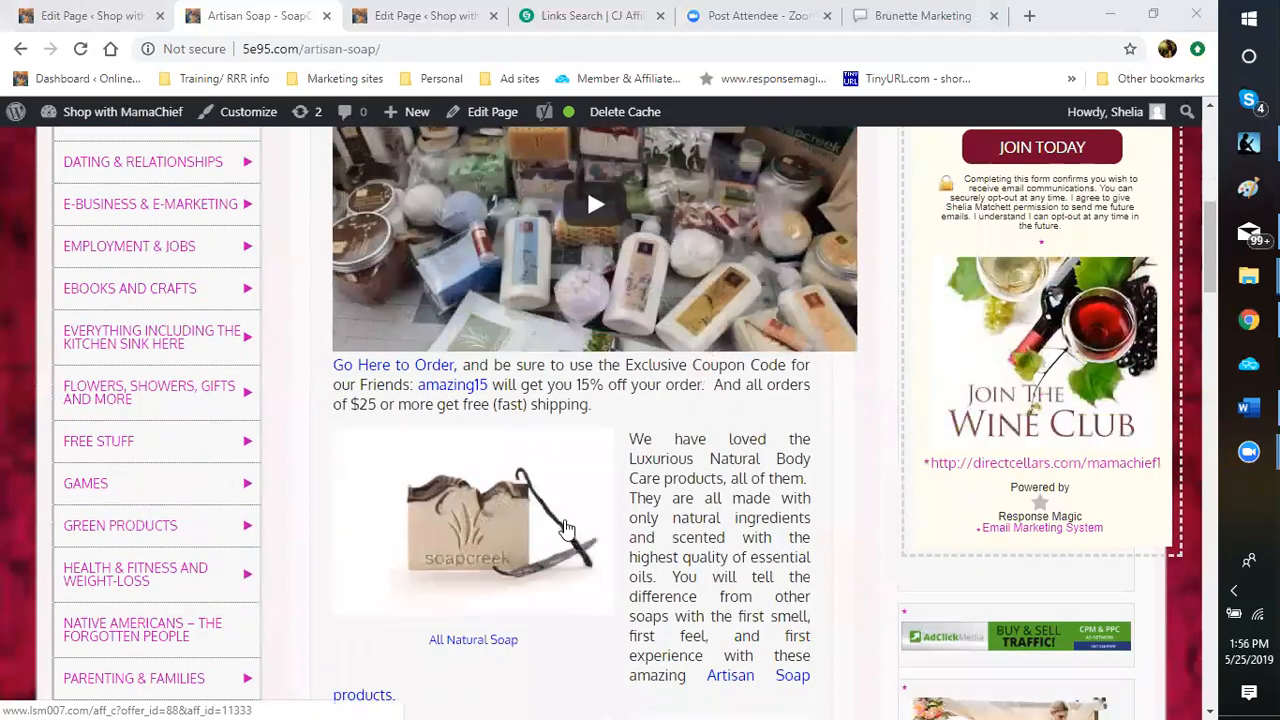
scroll(566, 528, down, 2)
scroll(612, 408, up, 2)
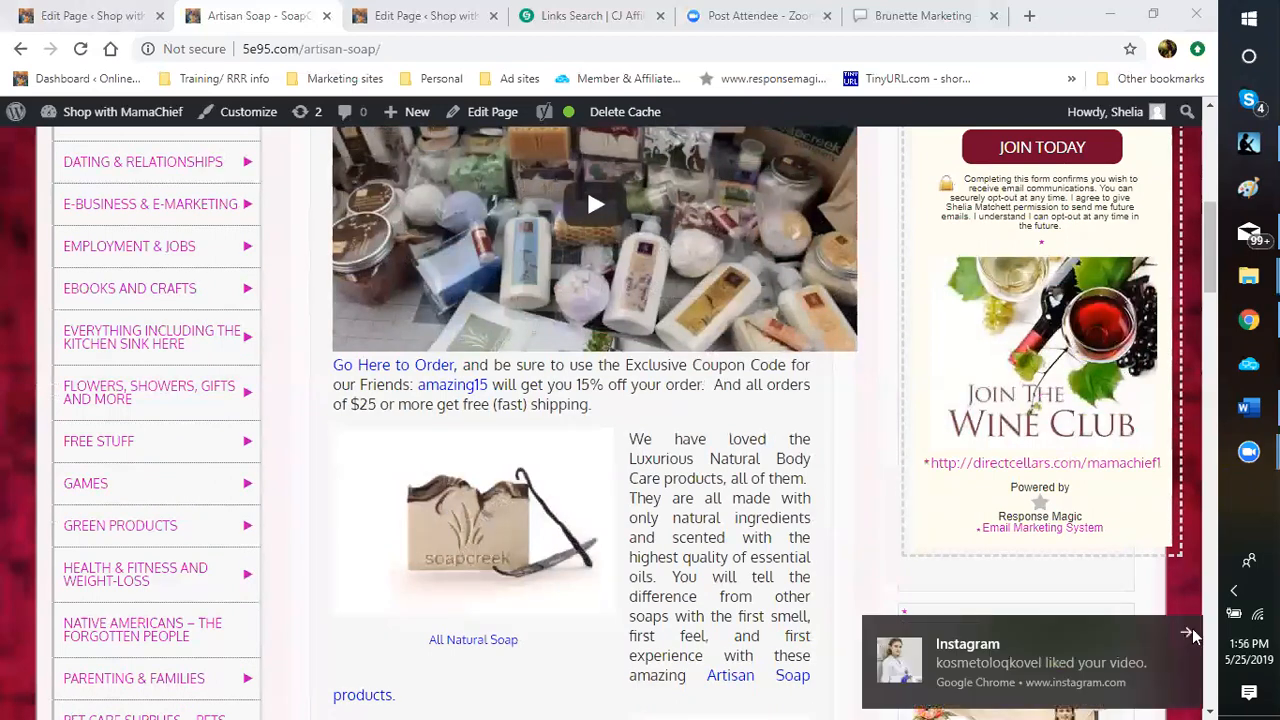
click(1189, 634)
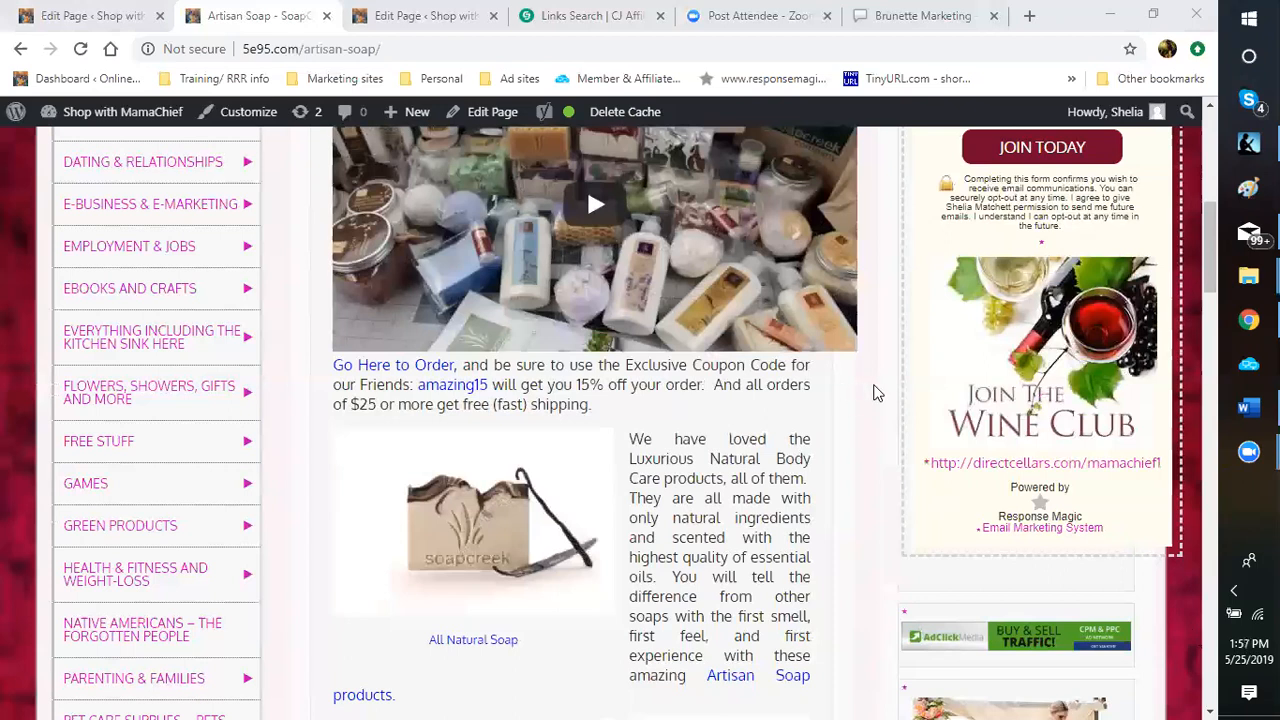
Return toward the top and open the Artisan Soap – SoapCreek page in the block editor.
scroll(873, 393, up, 3)
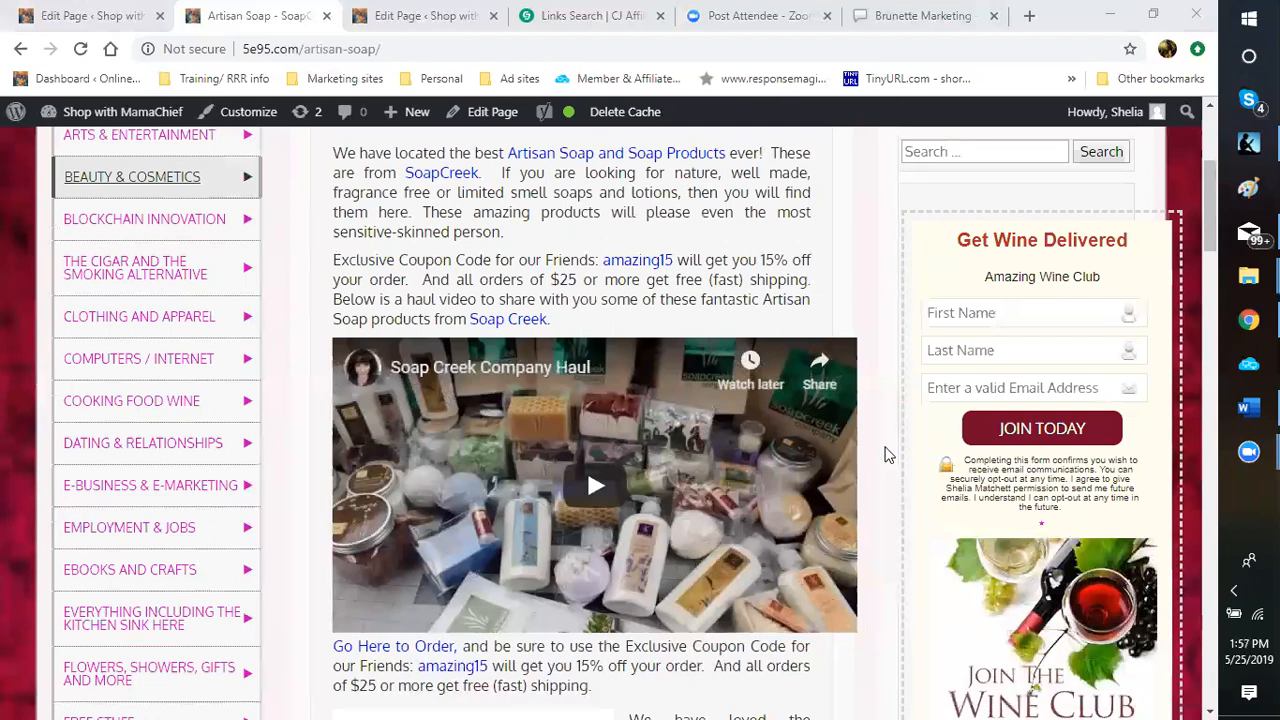
scroll(755, 350, up, 3)
scroll(755, 350, down, 2)
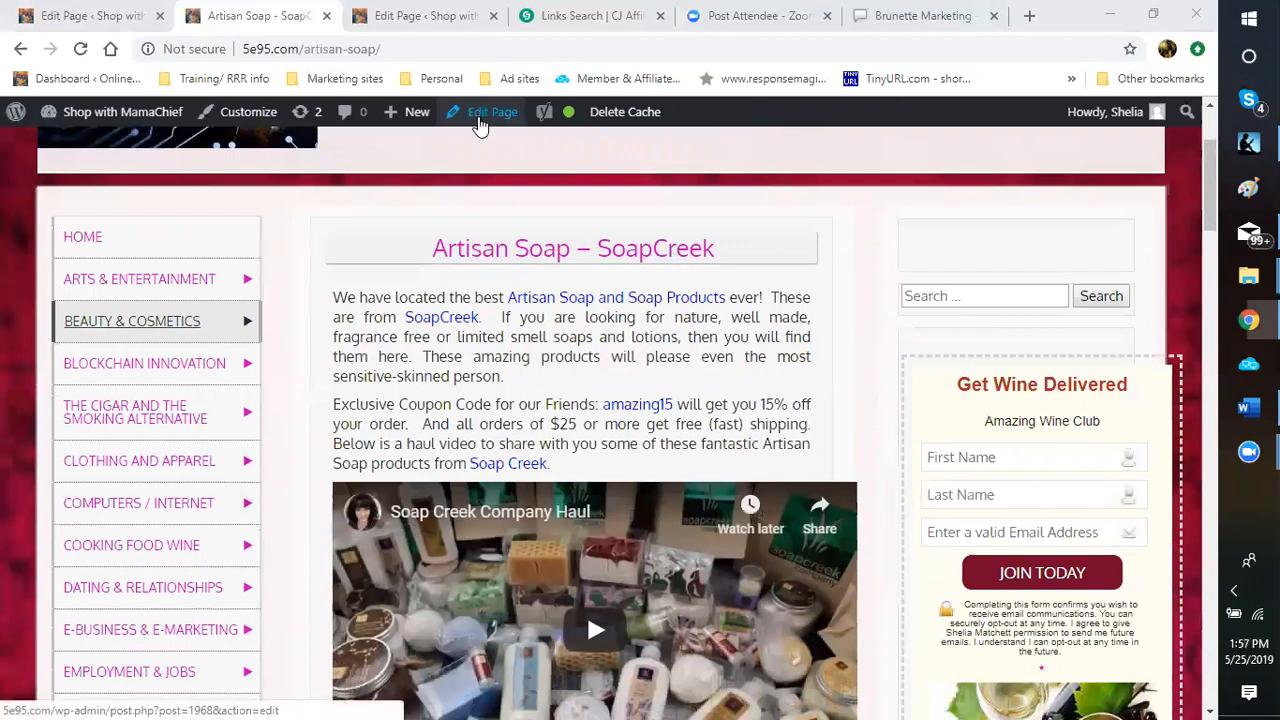
click(479, 119)
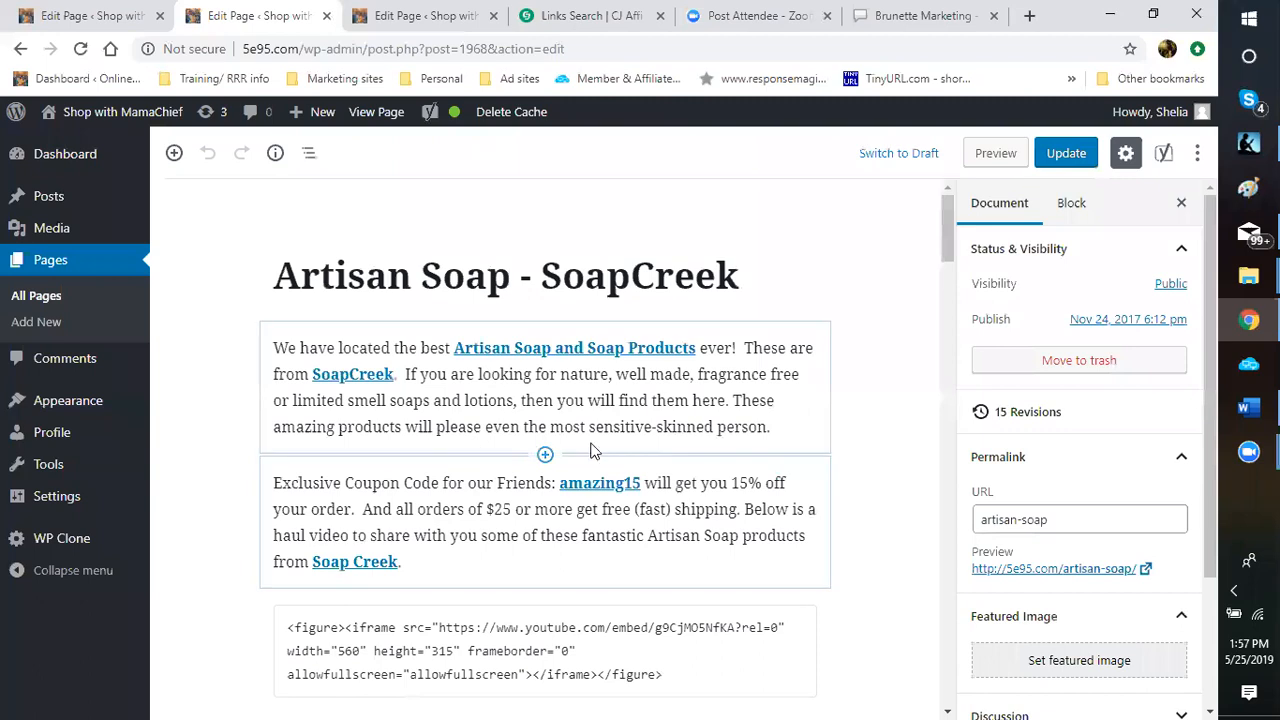
scroll(595, 495, down, 1)
scroll(595, 495, down, 3)
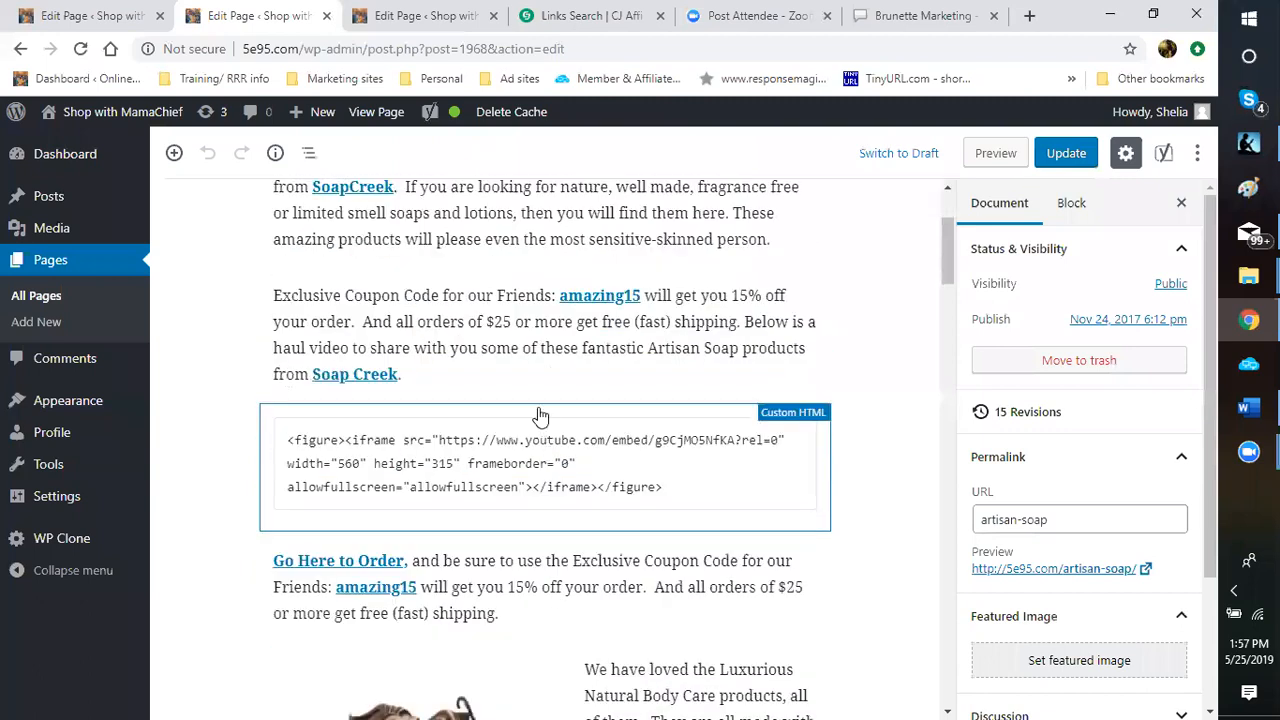
click(397, 455)
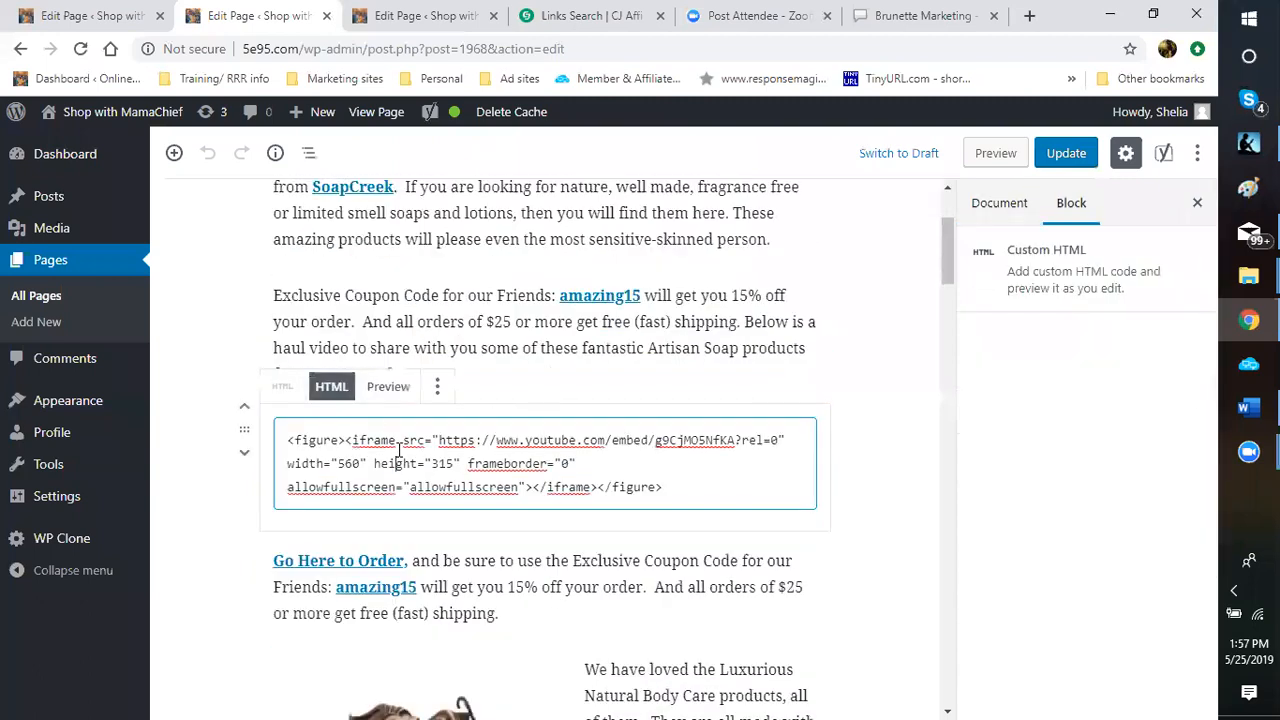
click(387, 387)
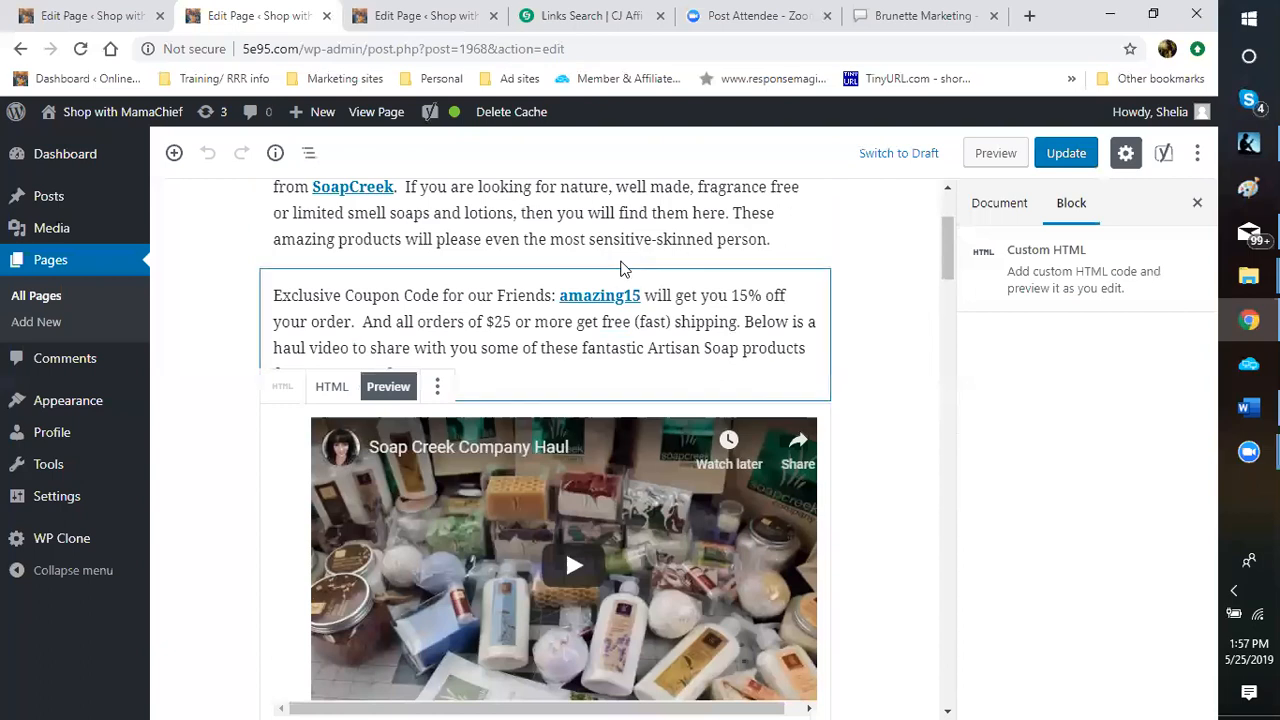
scroll(905, 393, down, 3)
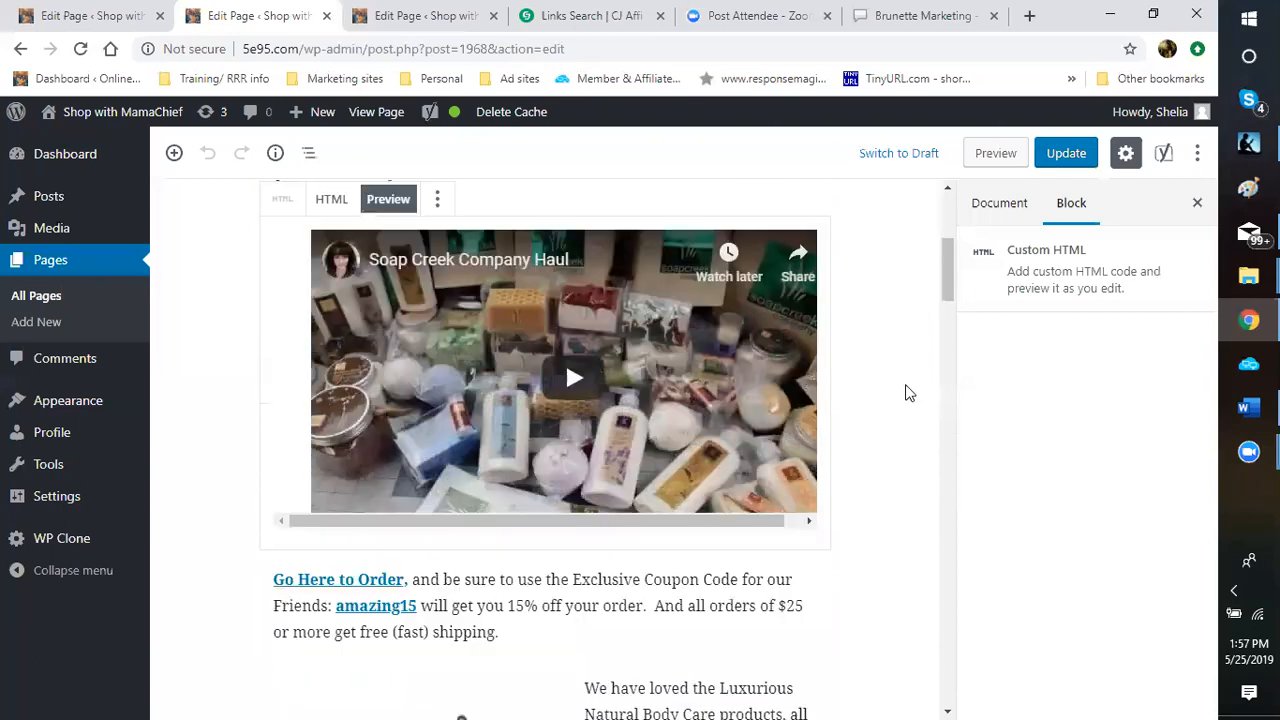
scroll(905, 393, down, 1)
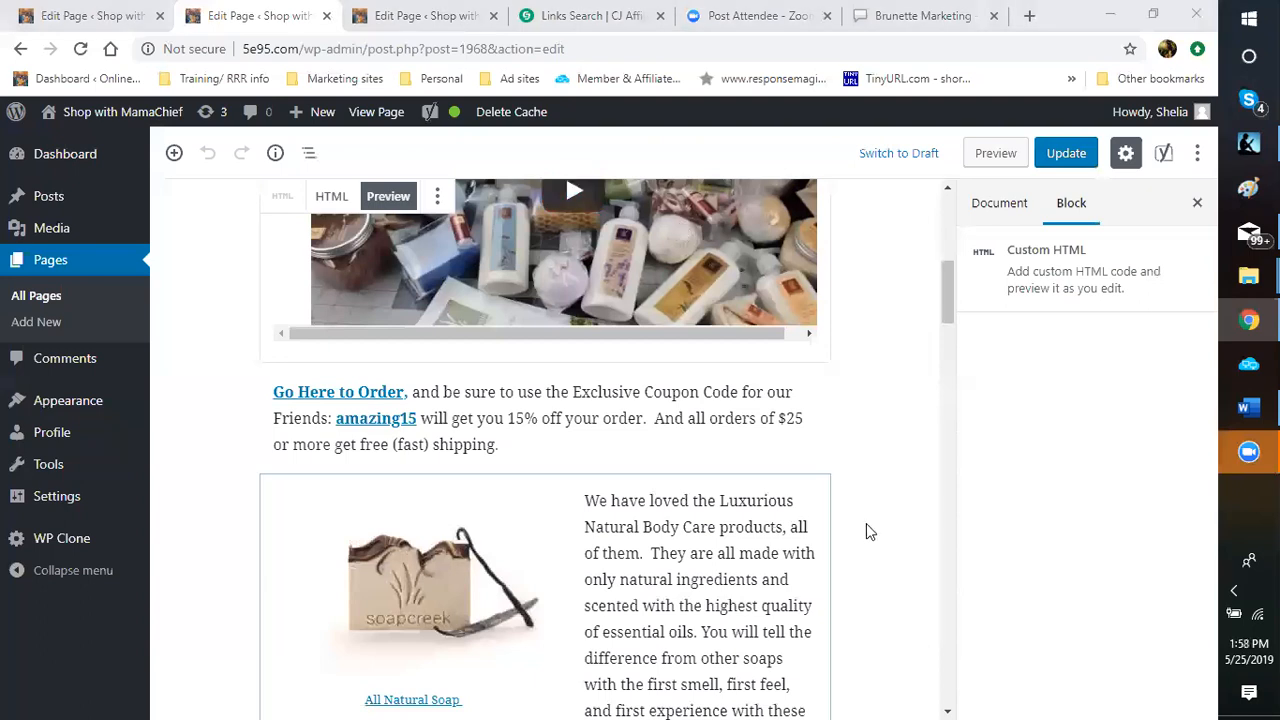
scroll(891, 446, down, 1)
scroll(891, 446, down, 3)
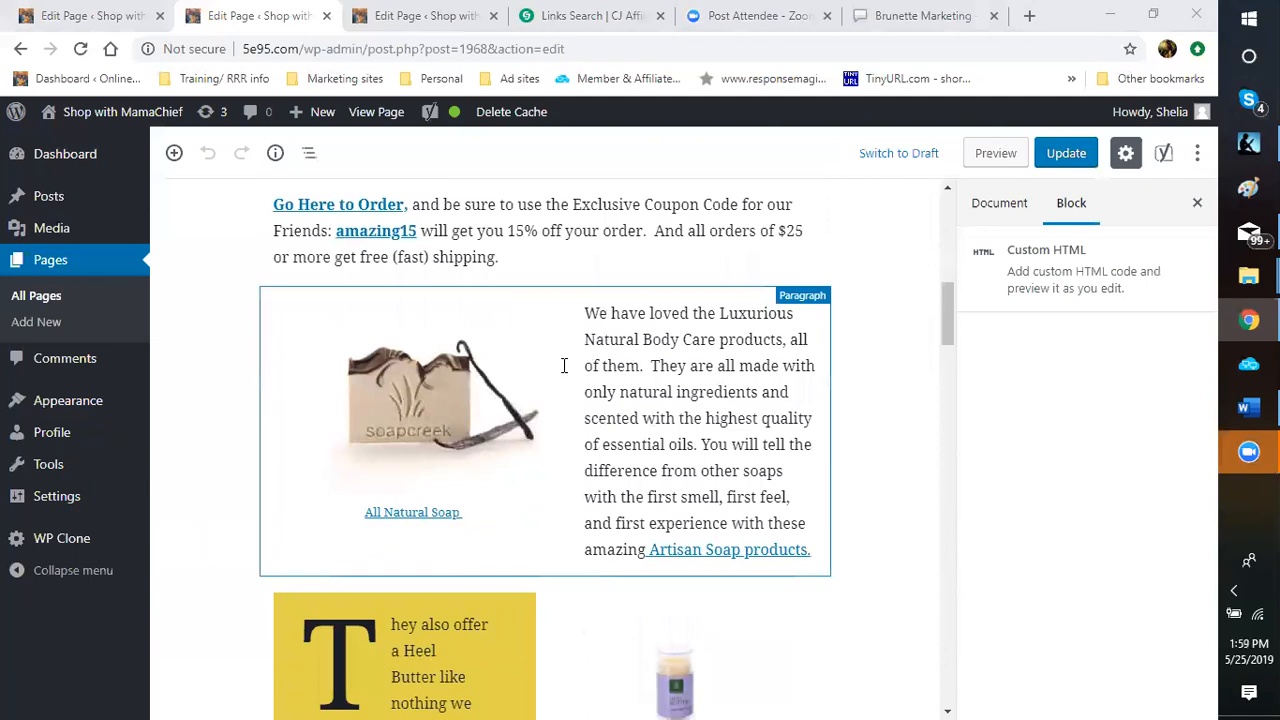
scroll(381, 383, up, 2)
scroll(381, 383, up, 1)
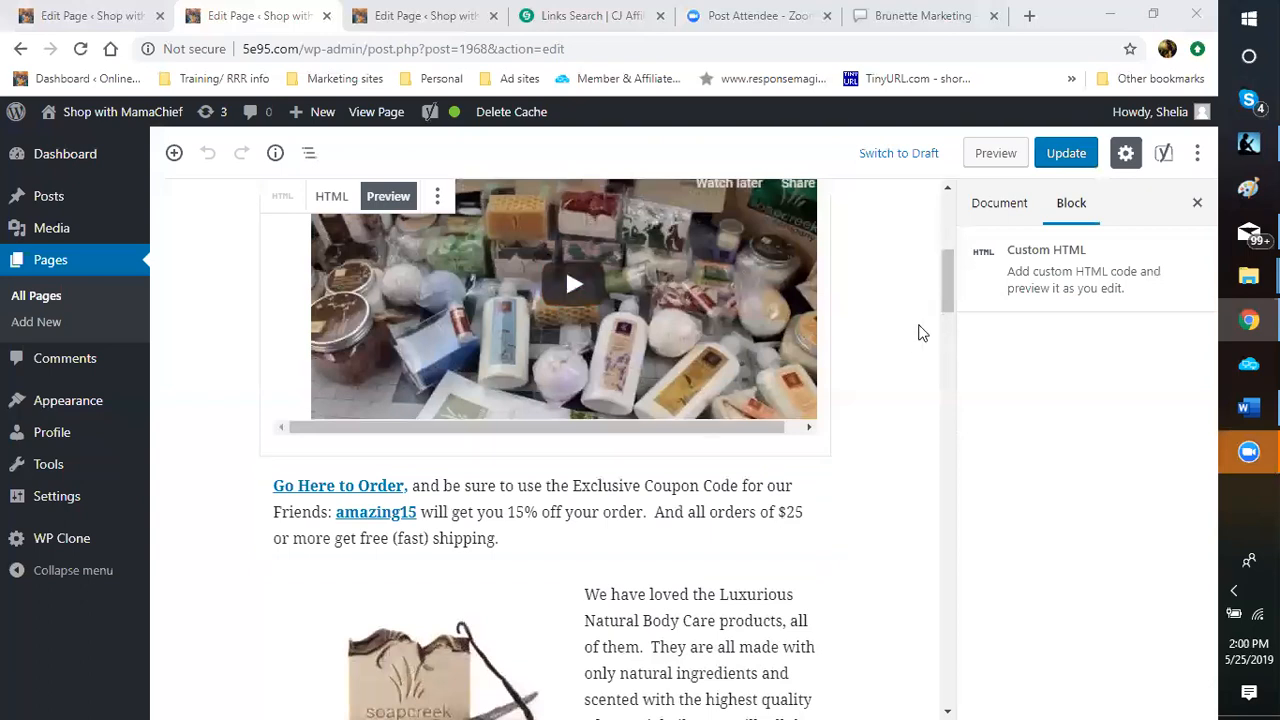
Bring the Word document 'Ad copy - various 9-15-18' in front of the editor.
scroll(892, 340, down, 3)
scroll(875, 347, up, 6)
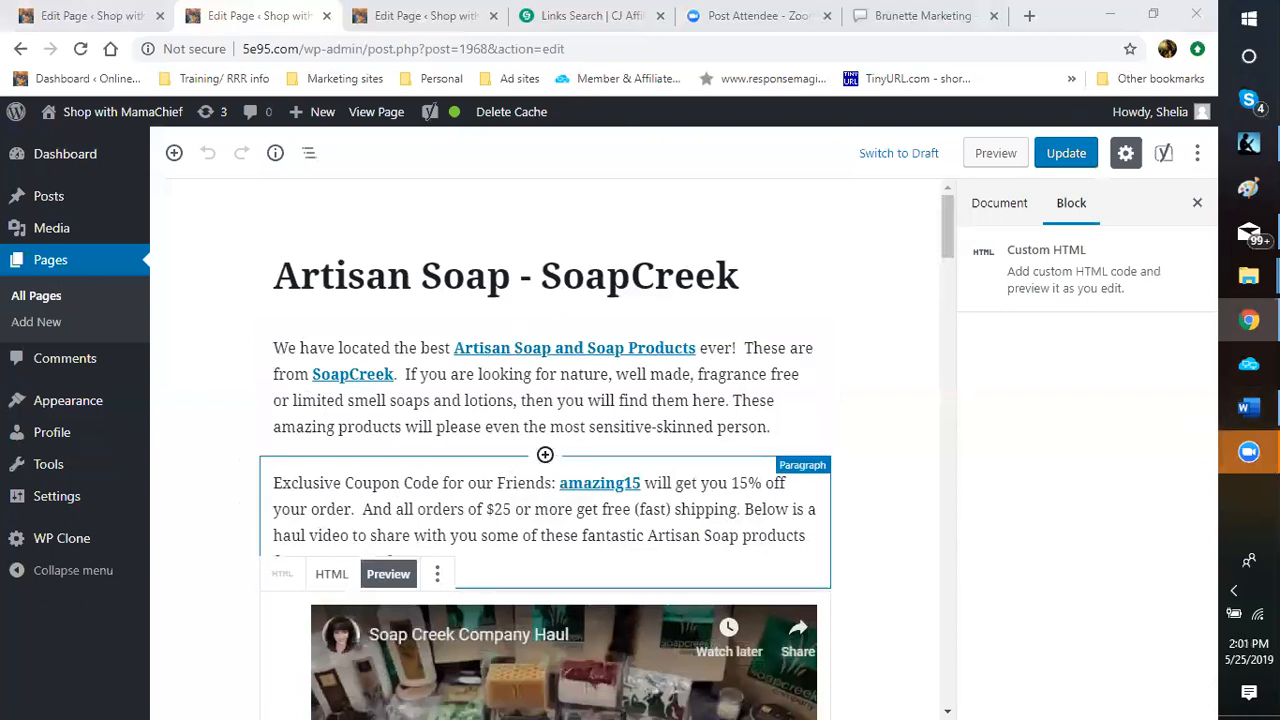
click(1248, 407)
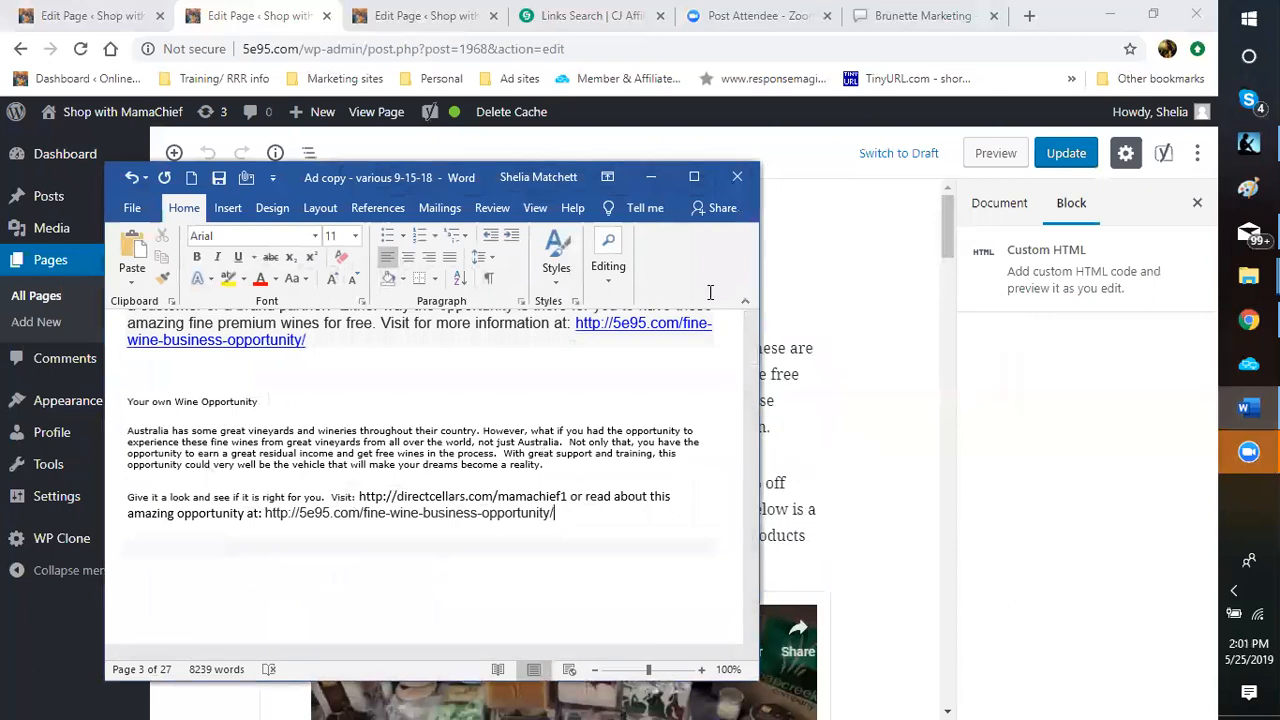
Minimize the Word ad copy document to return to the SoapCreek page editor.
click(650, 178)
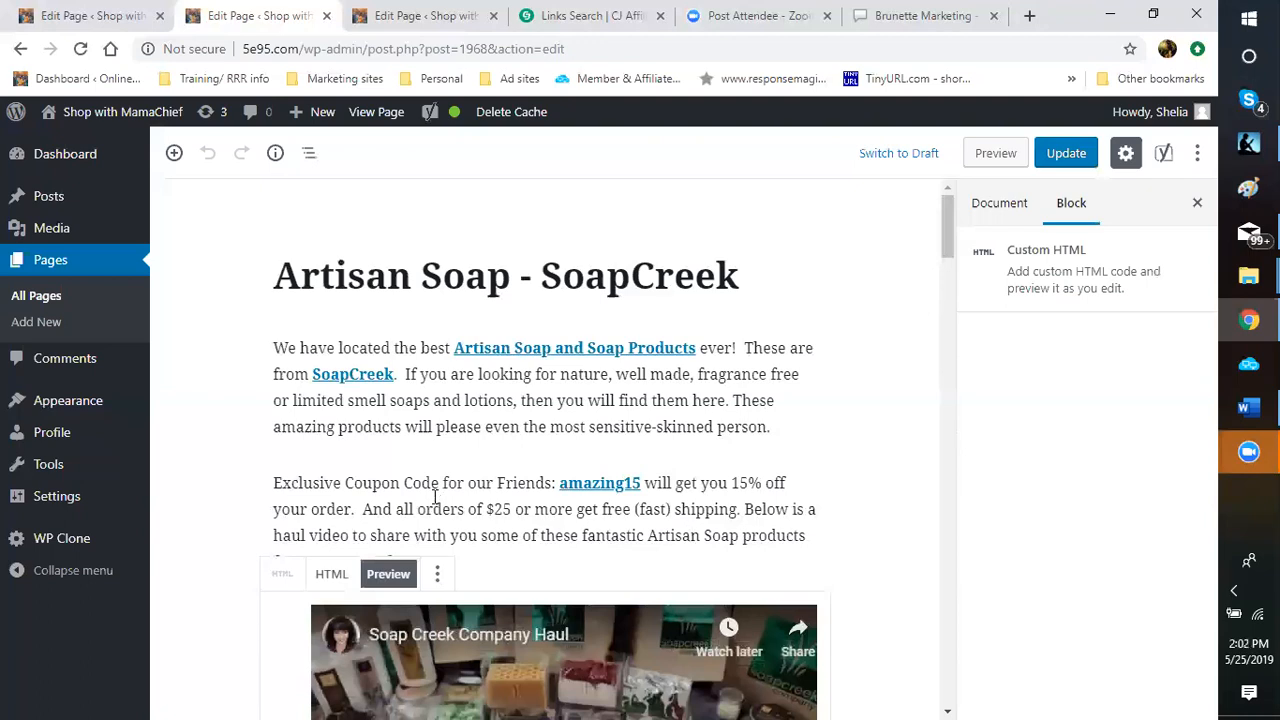
Open the block inserter between the intro and the amazing15 coupon paragraph.
click(545, 455)
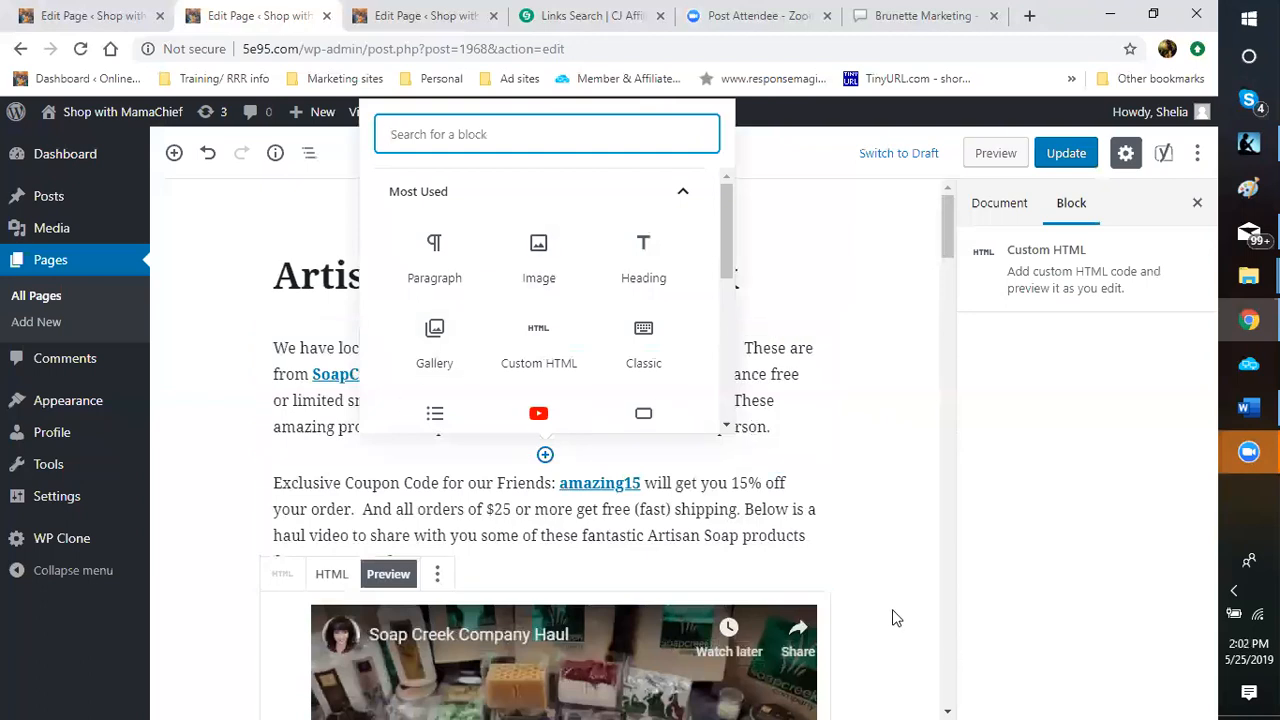
Show the hidden system tray icons.
click(1233, 594)
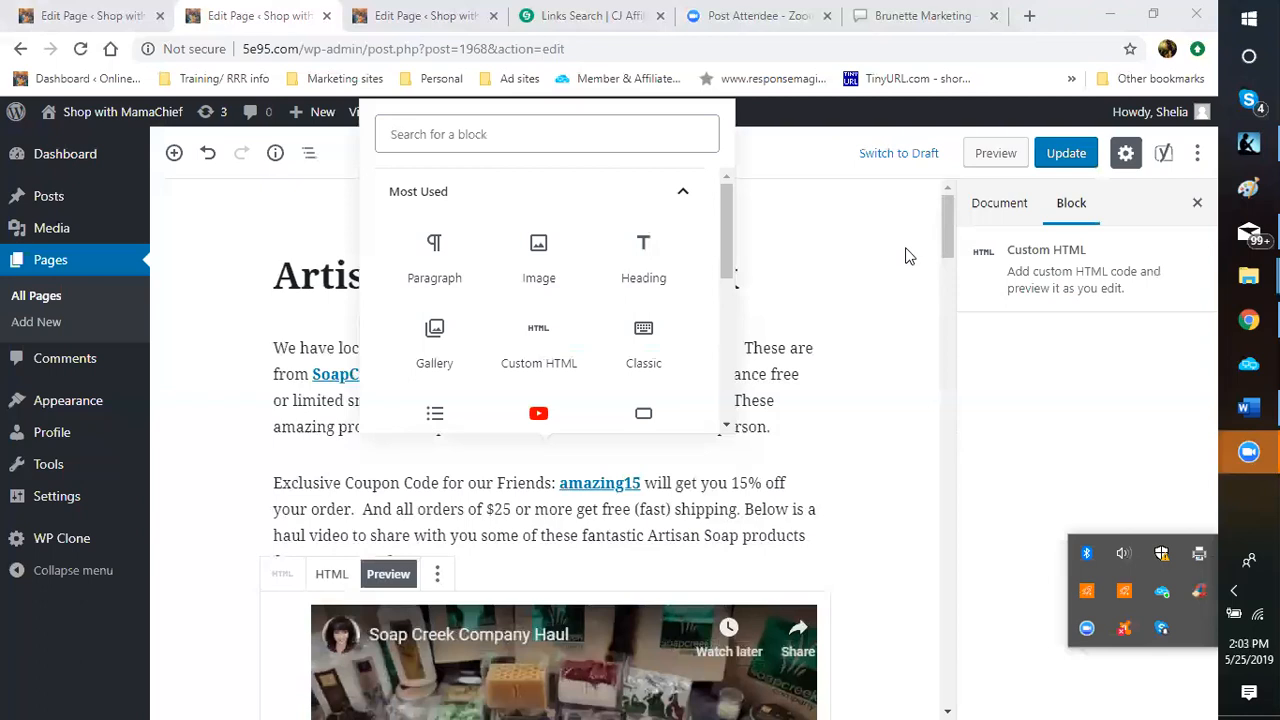
Close the block inserter so the sidebar shows the page's Document settings.
click(868, 291)
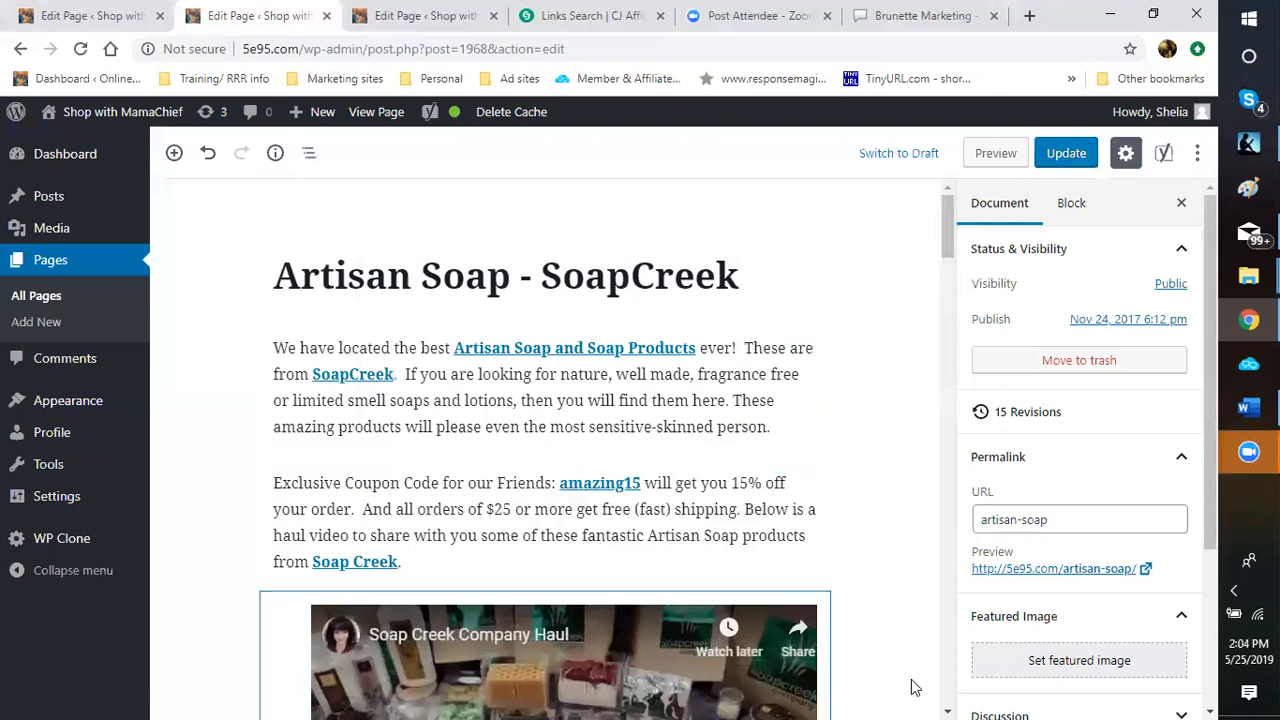
scroll(895, 630, down, 4)
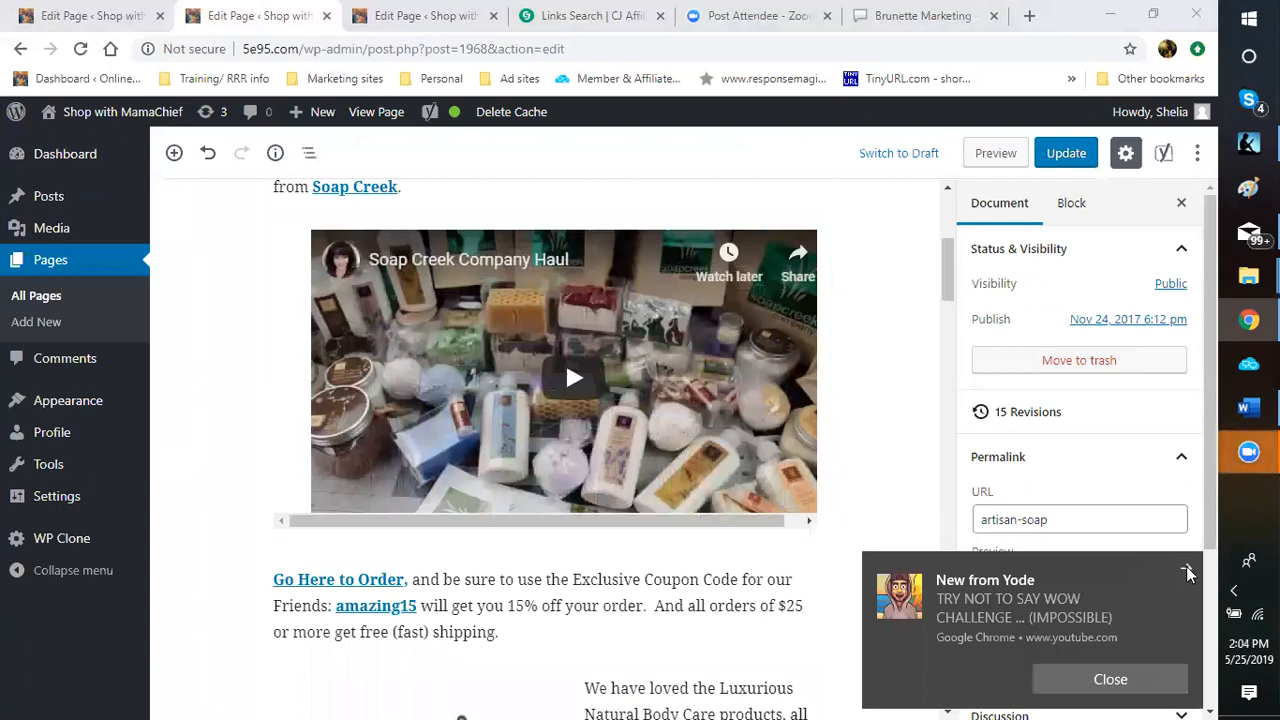
click(1188, 572)
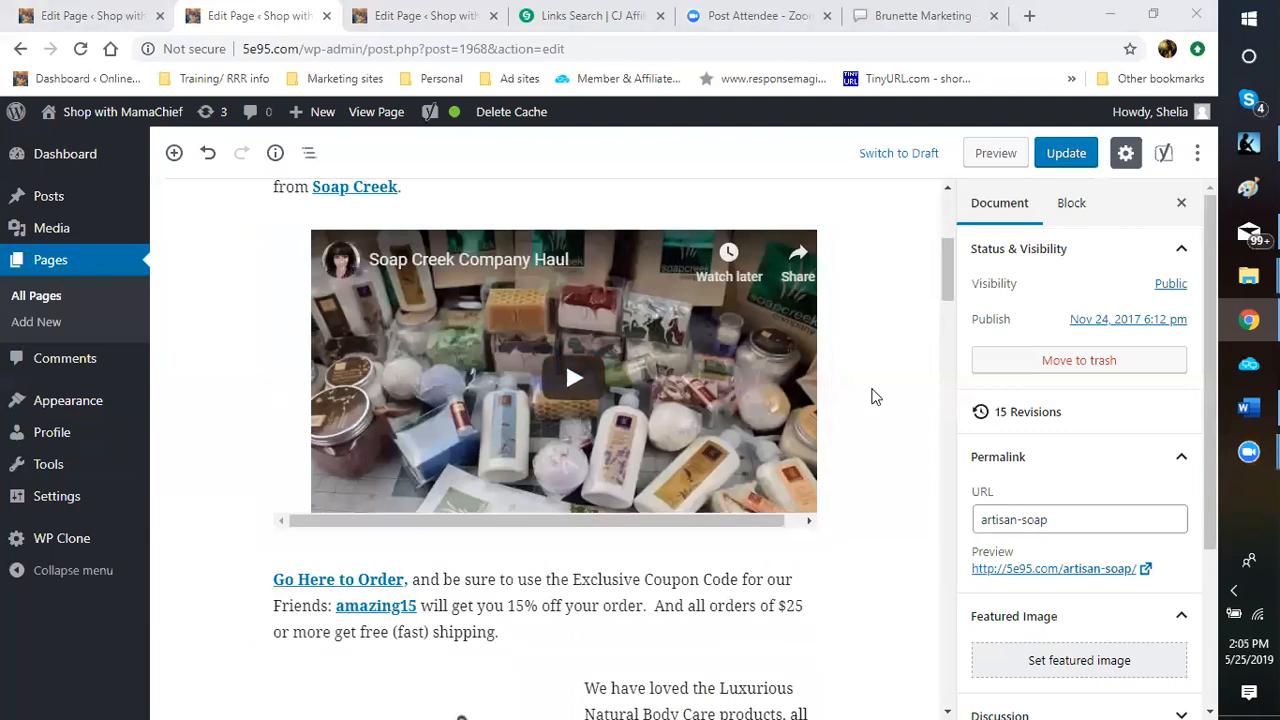
scroll(903, 392, down, 2)
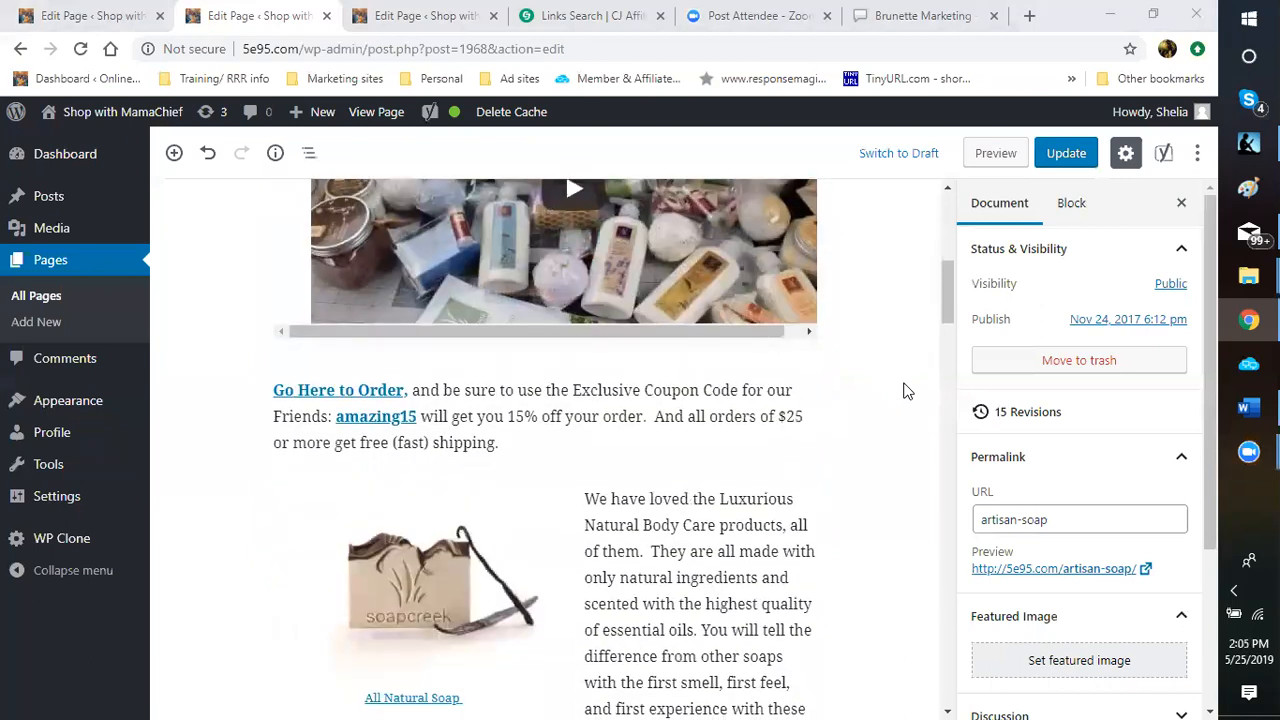
scroll(906, 391, up, 2)
scroll(903, 392, up, 4)
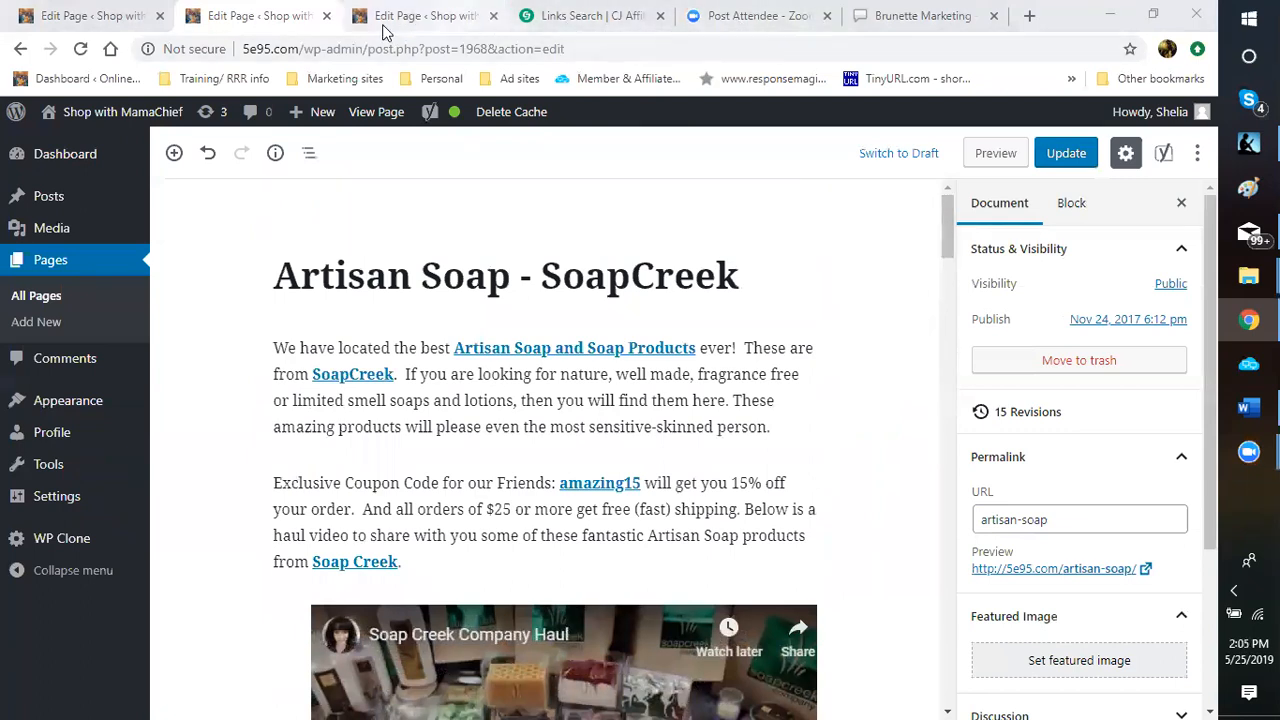
click(924, 20)
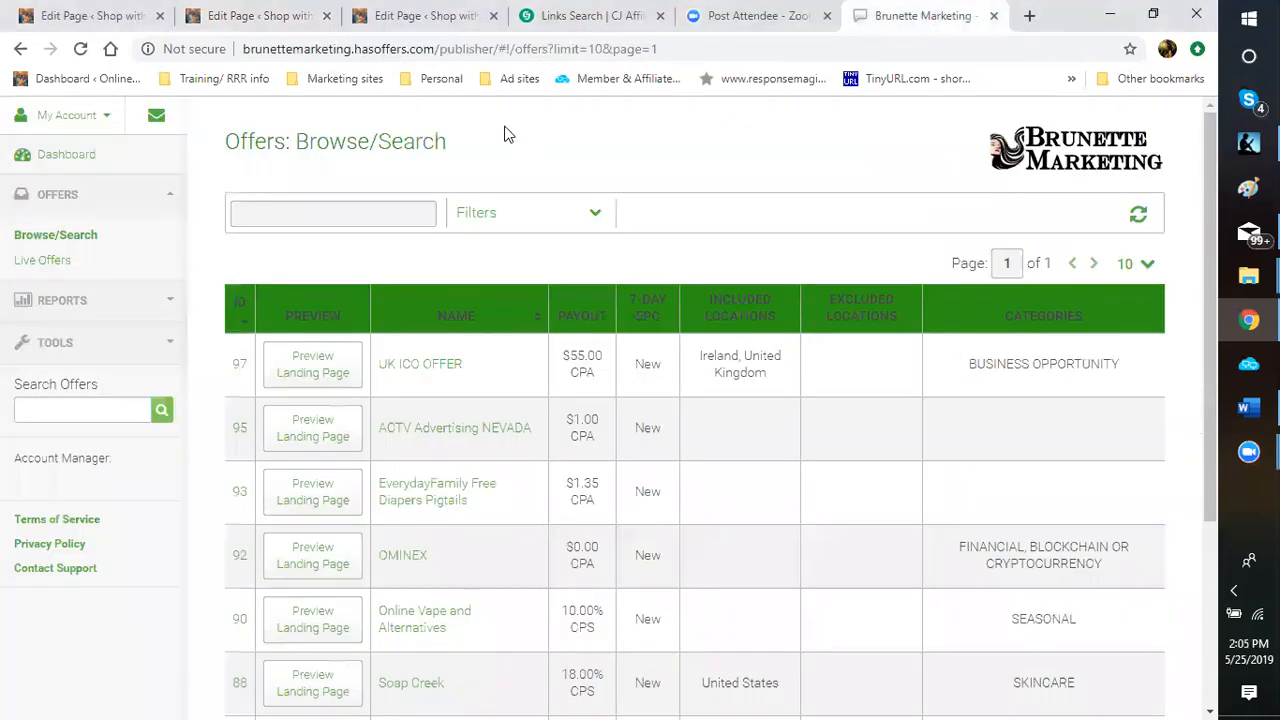
Look through the Marketing sites and Ad sites bookmark folders, then close them.
click(343, 80)
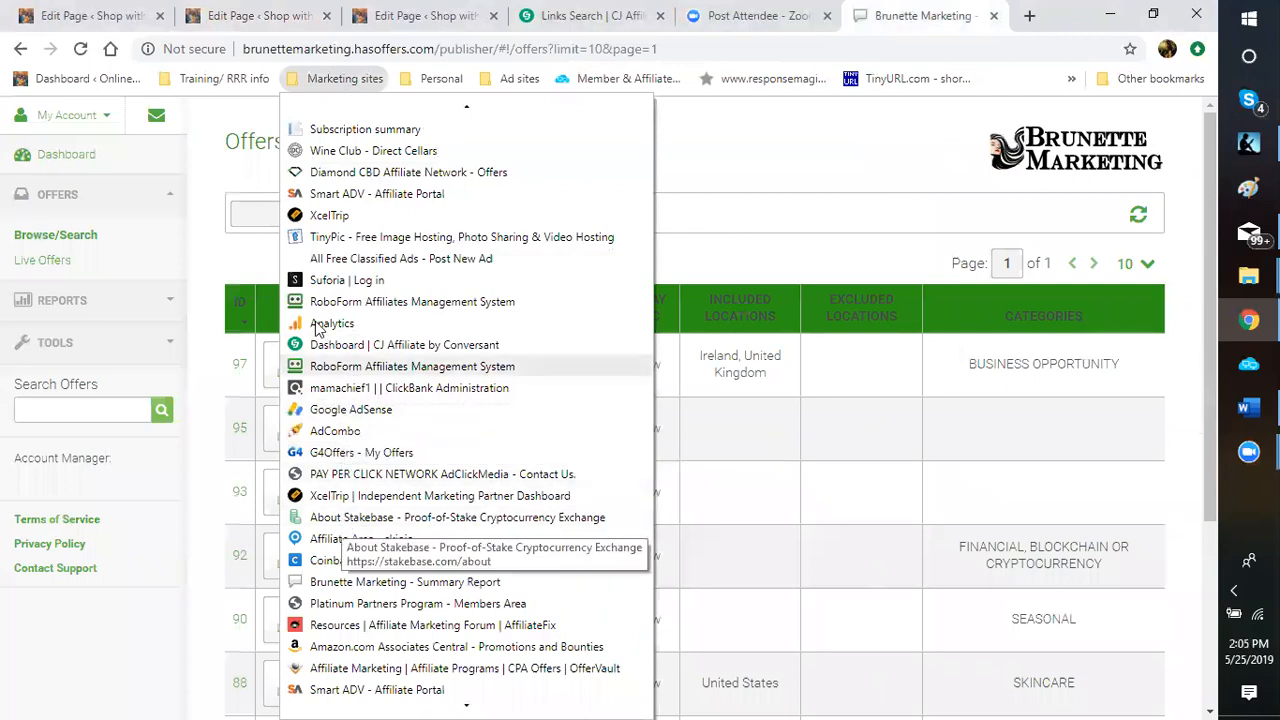
mouse_move(519, 78)
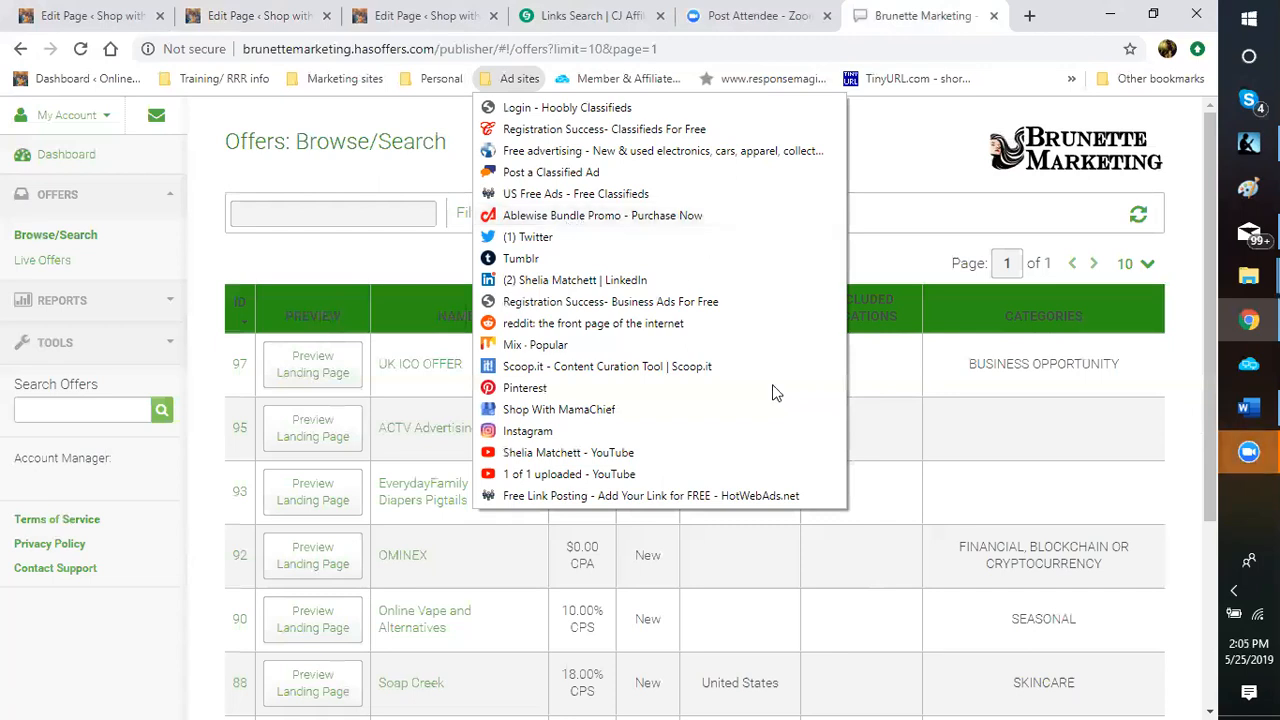
key(Escape)
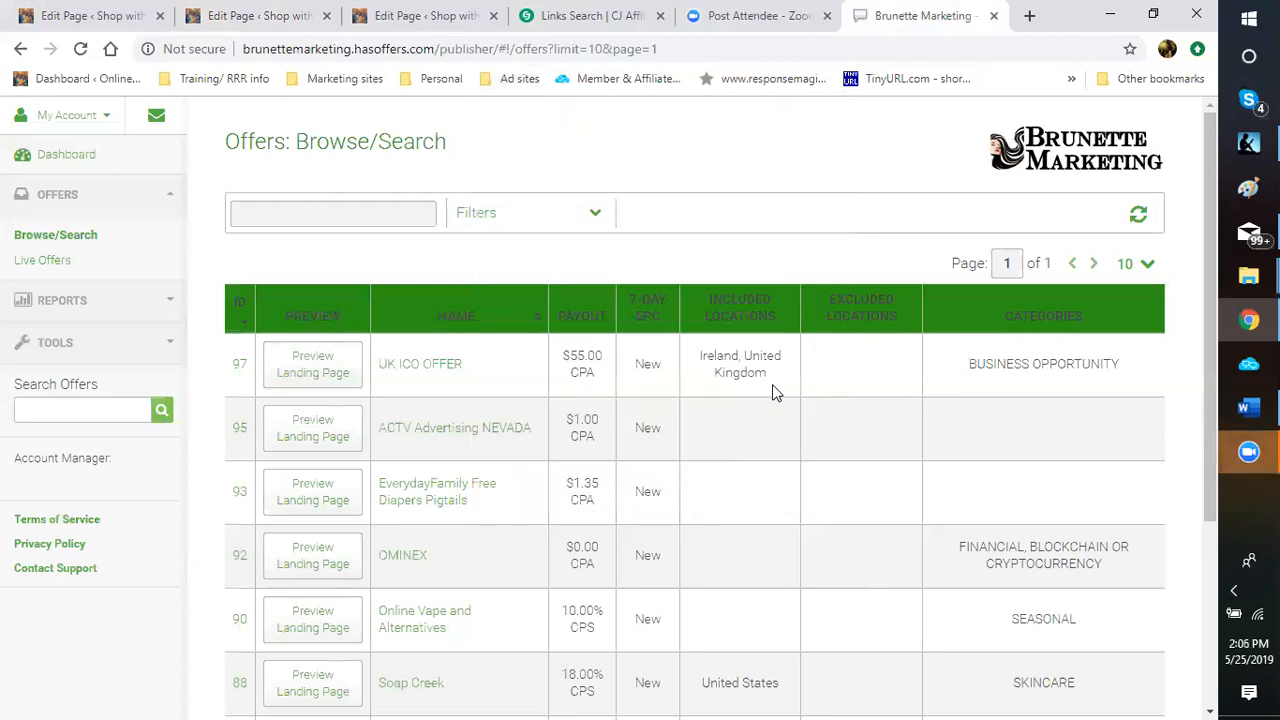
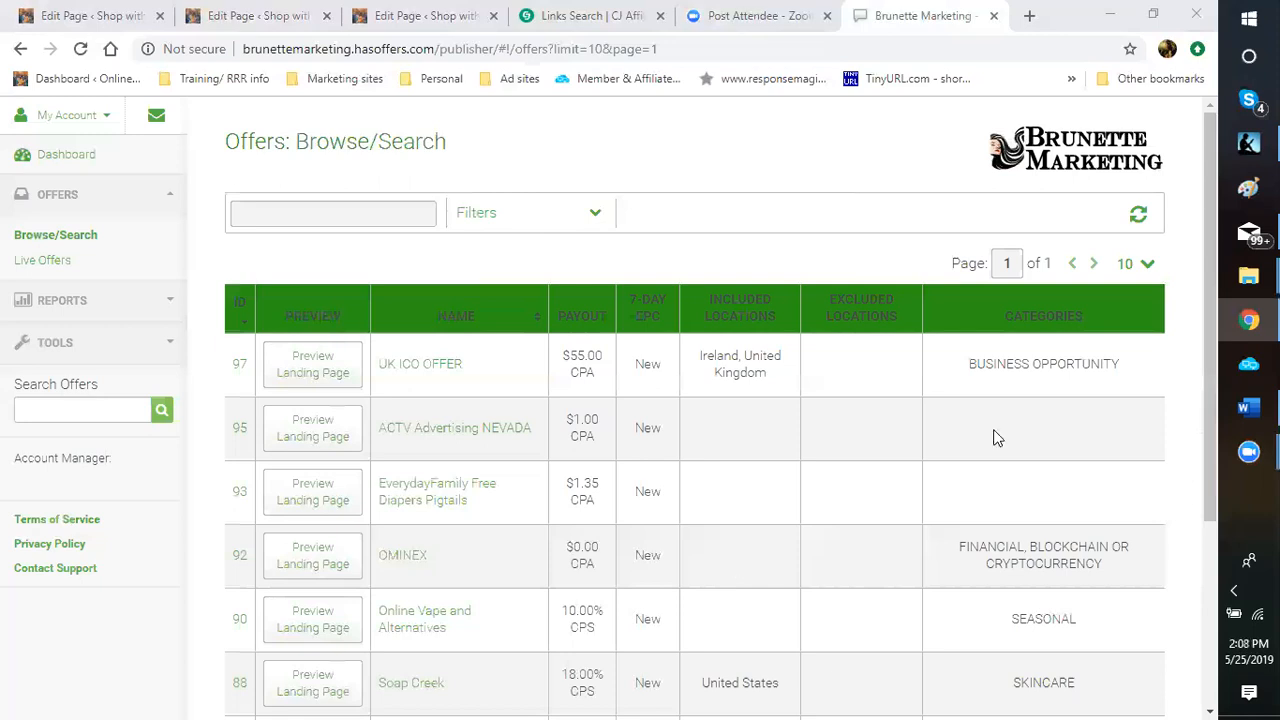
Open the Ad sites bookmark folder over the Brunette Marketing offers page.
click(523, 79)
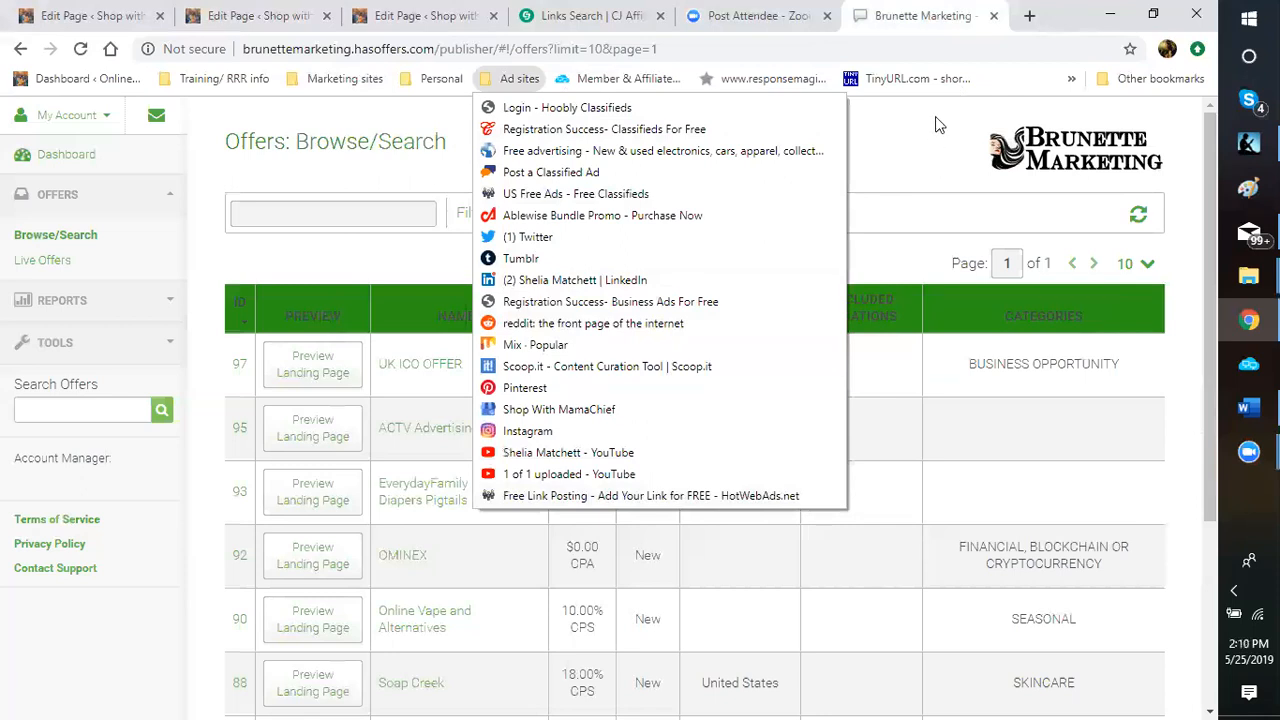
Close the Ad sites bookmark list so the offers table with UK ICO OFFER shows fully.
click(919, 167)
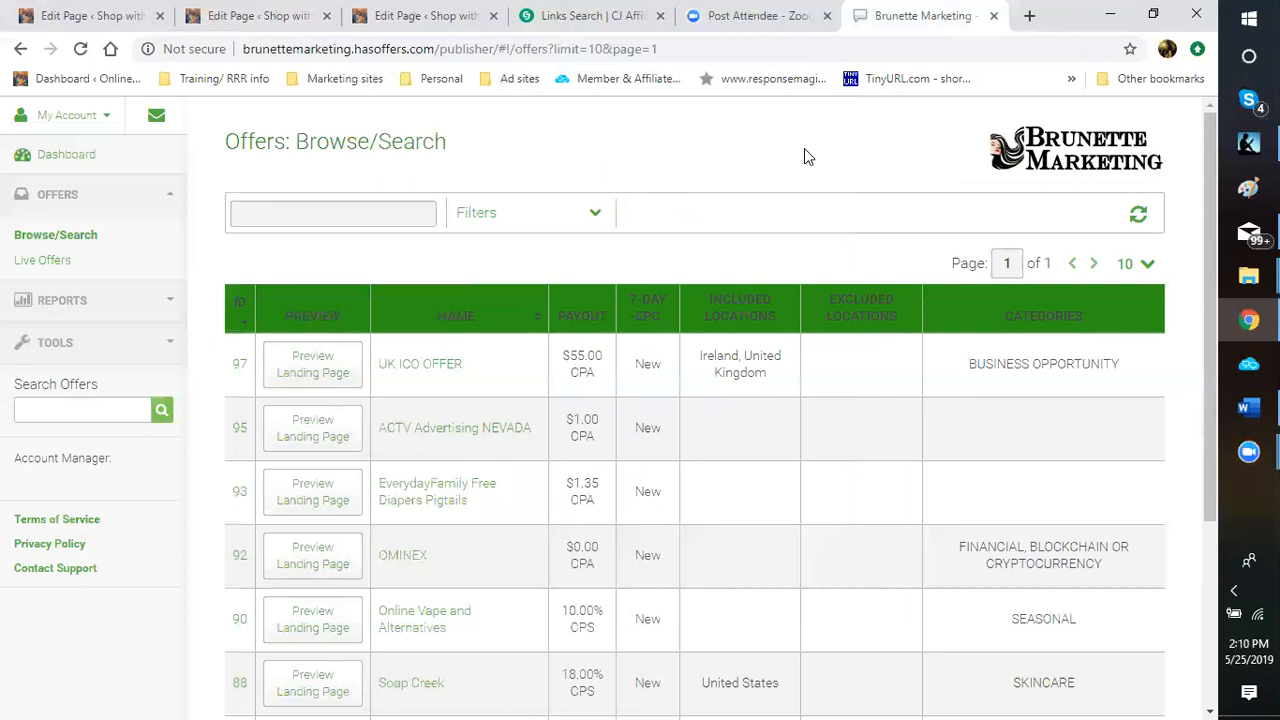
Switch to the cigar aficionado page editor and scroll to its Lifestyle section with two cigar photos.
click(268, 24)
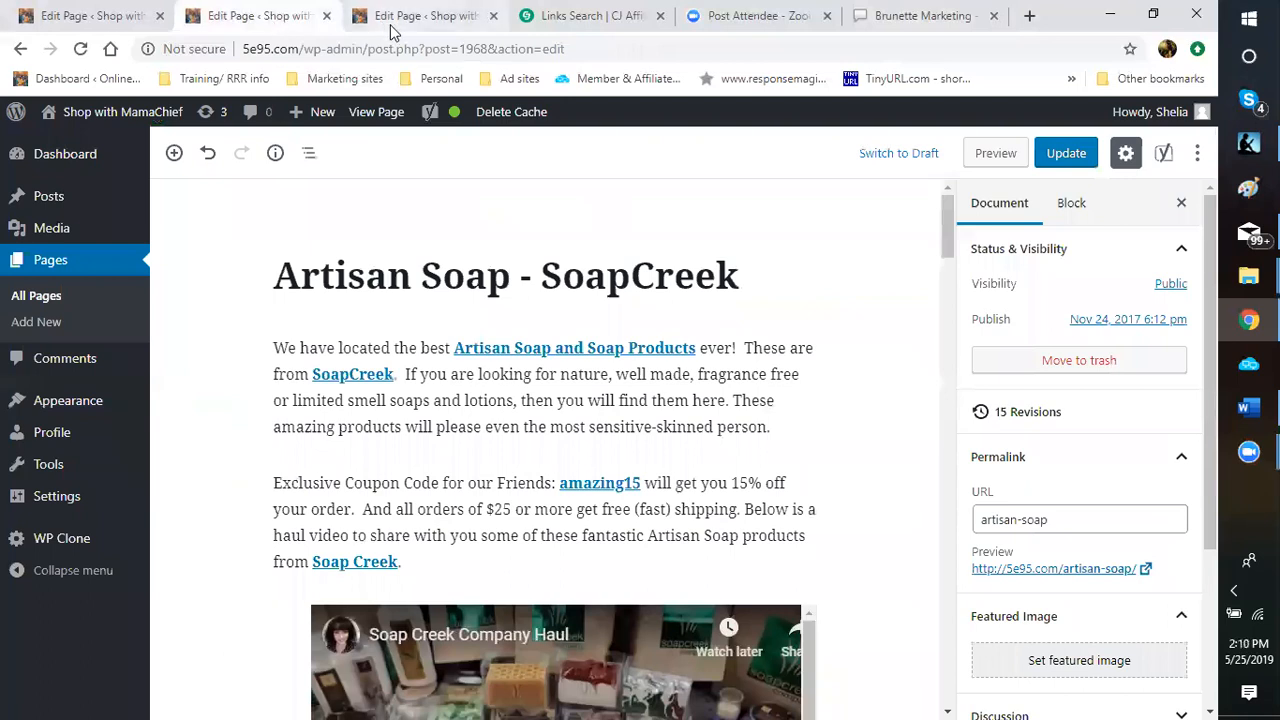
click(391, 26)
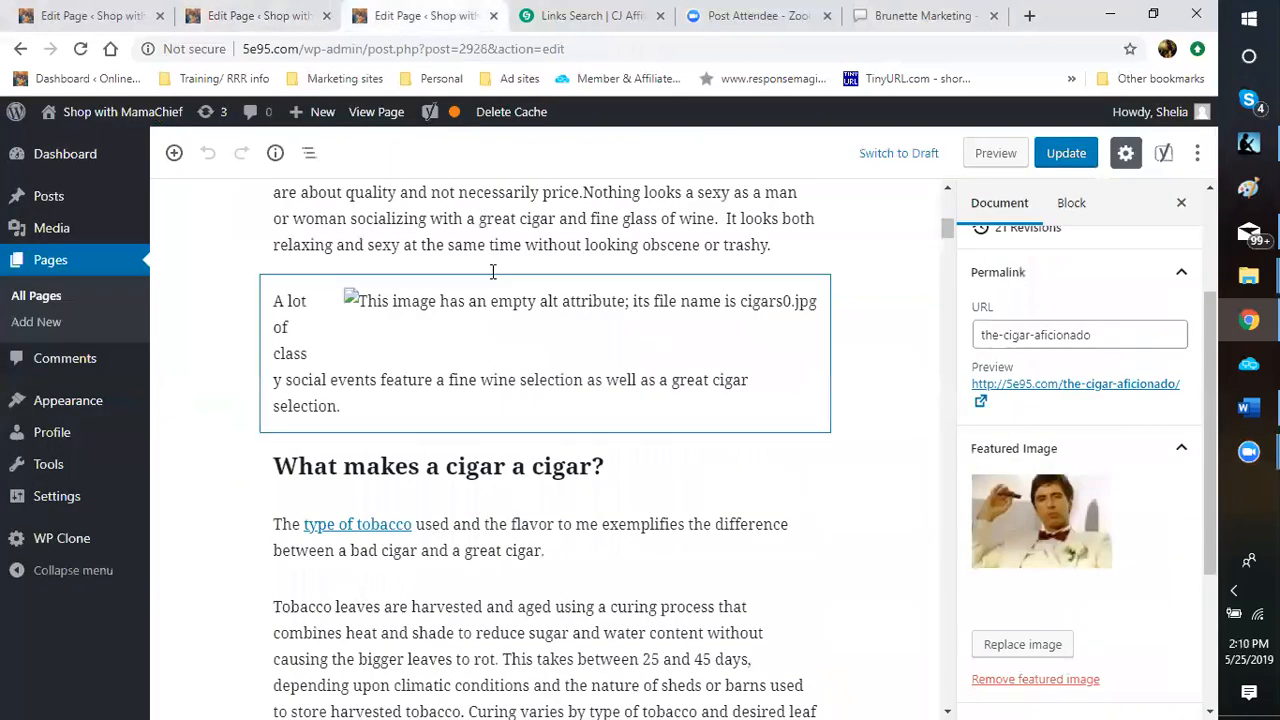
scroll(819, 388, up, 3)
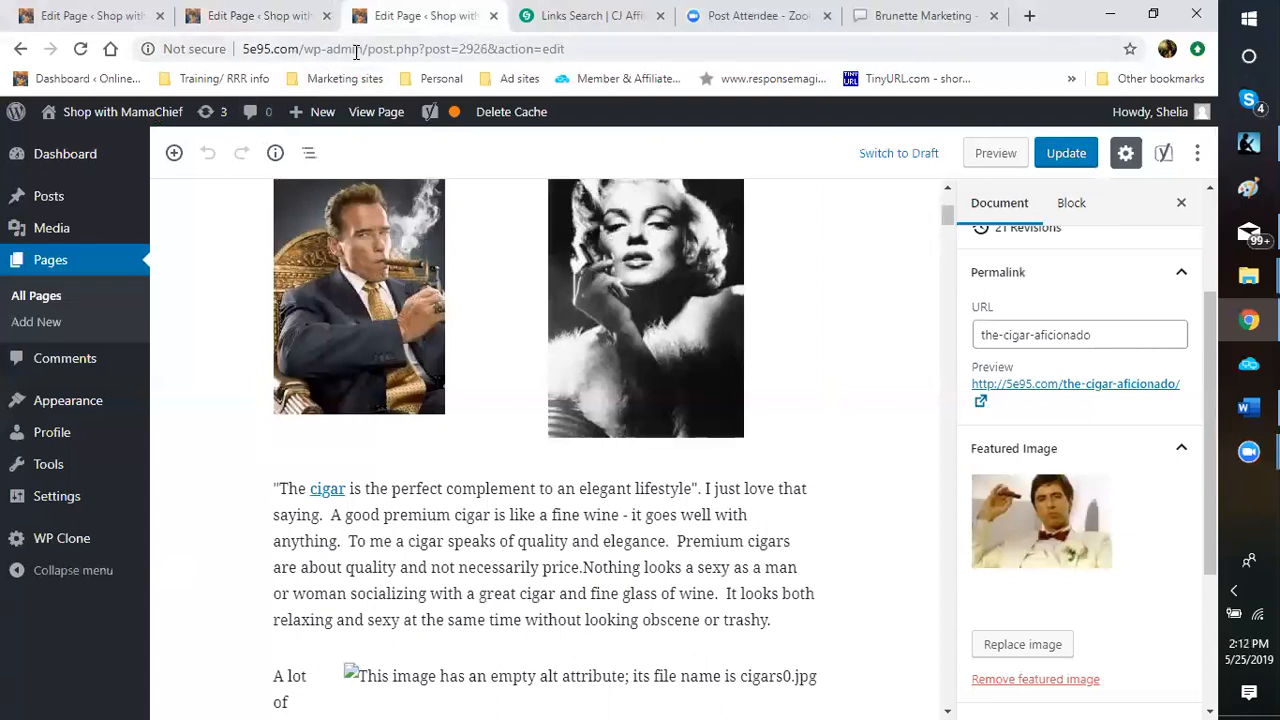
scroll(922, 354, down, 4)
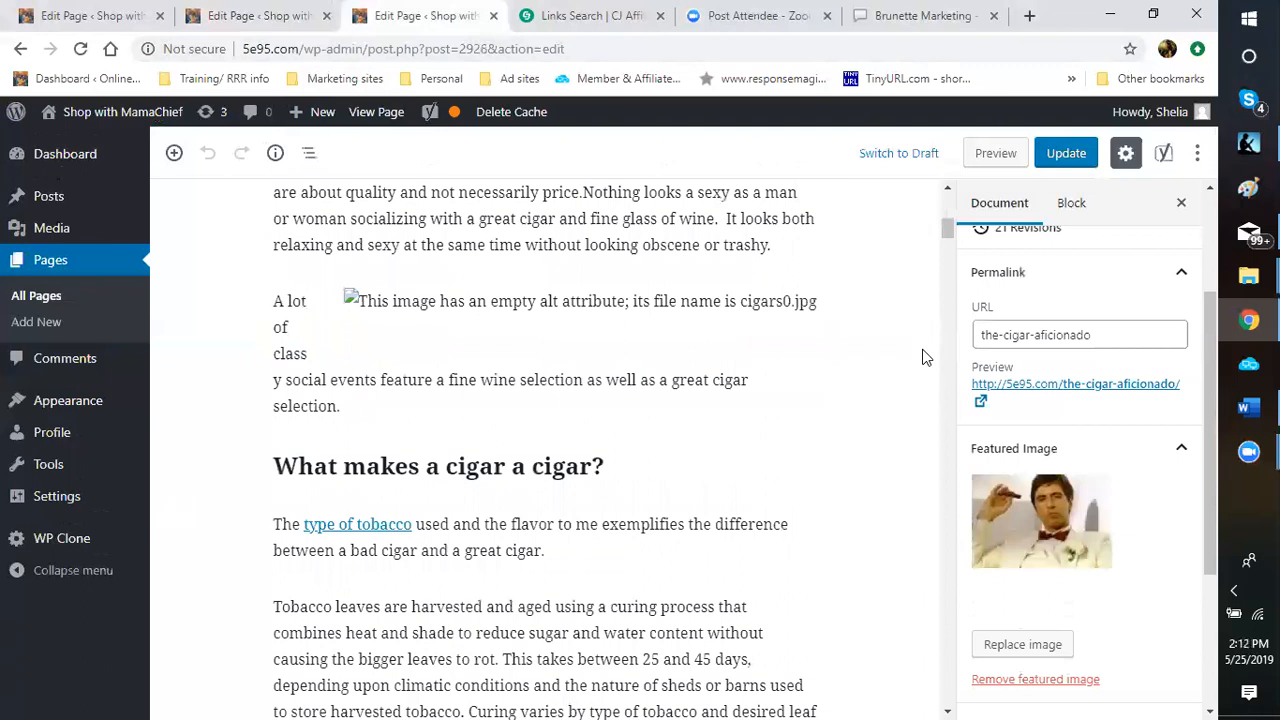
scroll(803, 403, up, 5)
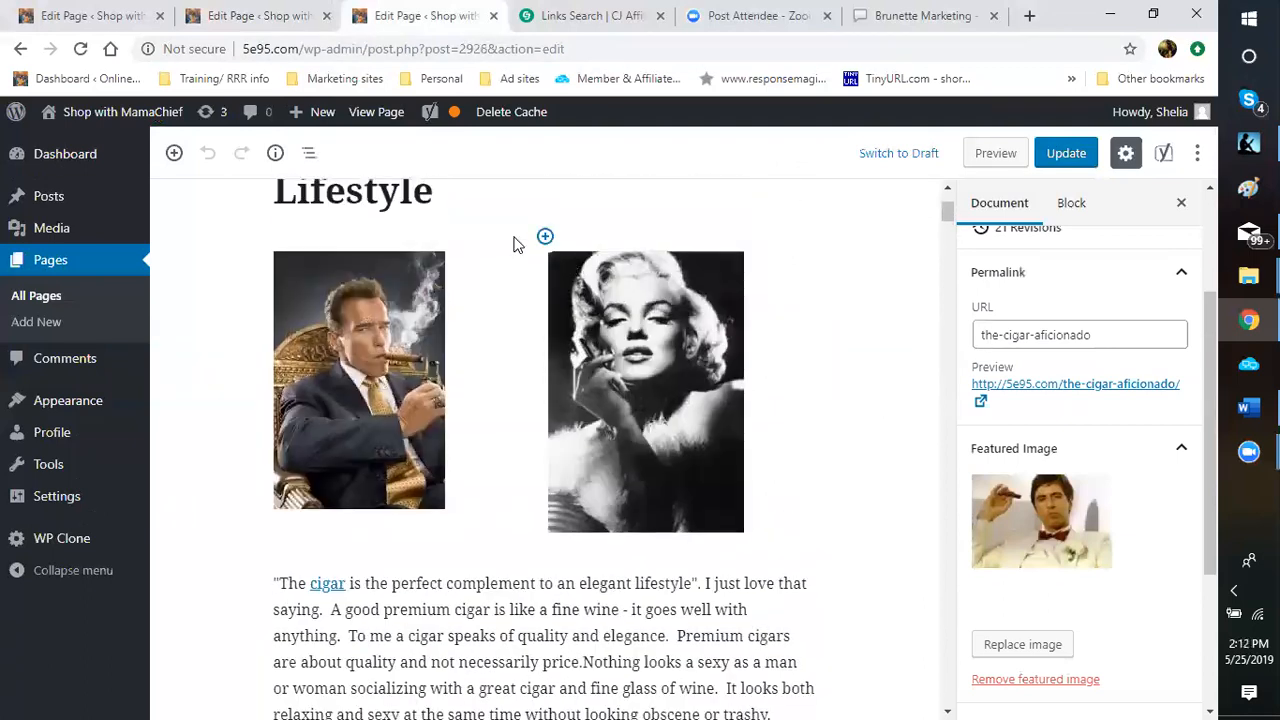
scroll(514, 244, up, 2)
Jump to page 11 of 11 of the Pages list, showing the 'Wine, cigars and bubblebaths' draft.
click(232, 18)
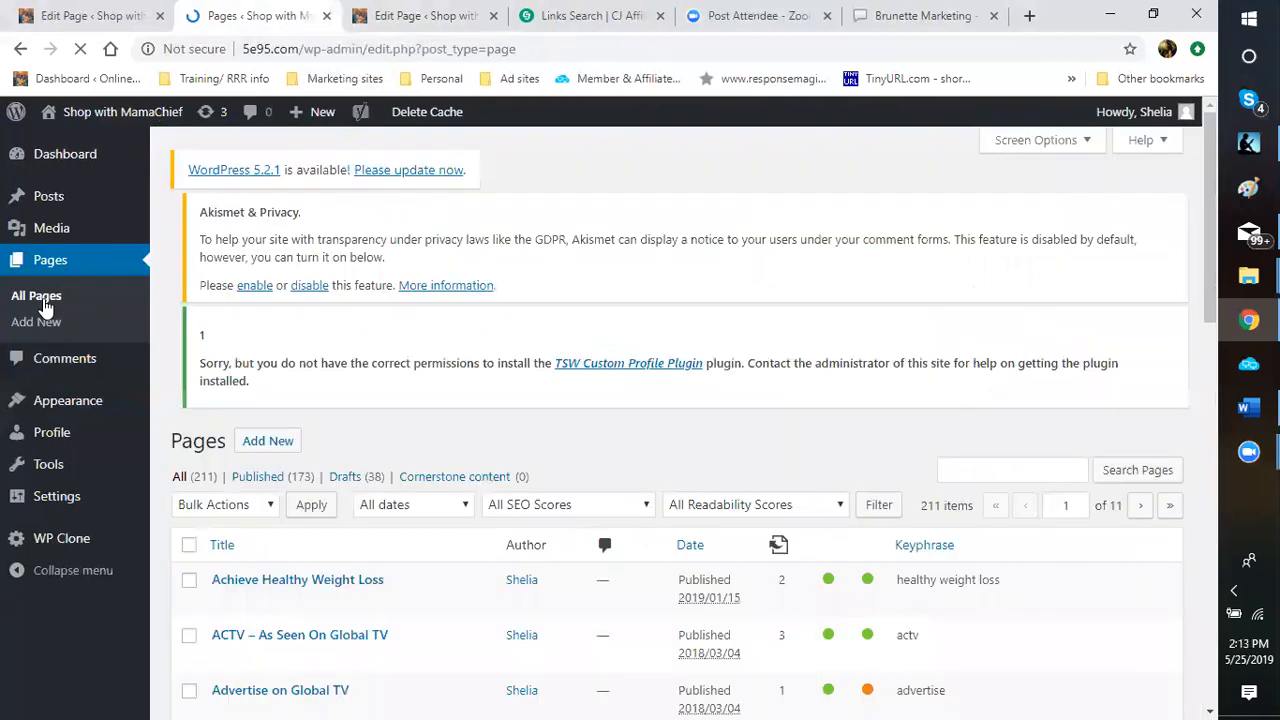
scroll(545, 495, down, 3)
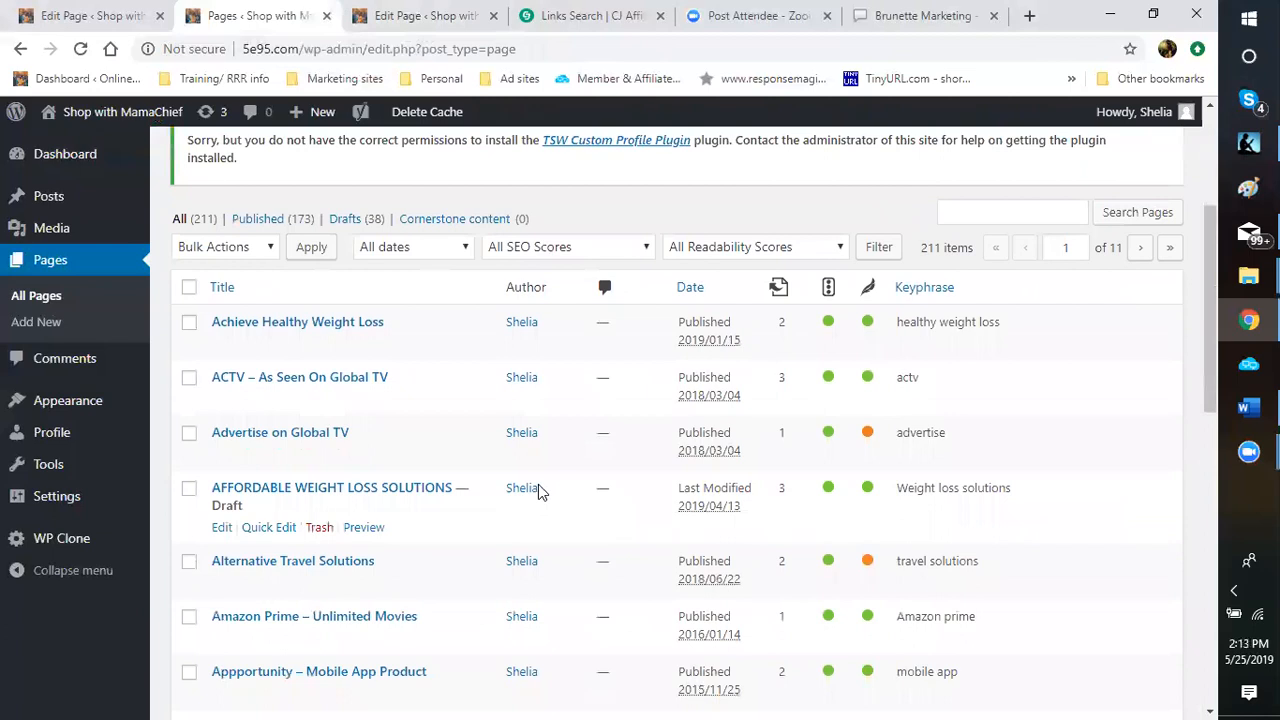
click(1172, 250)
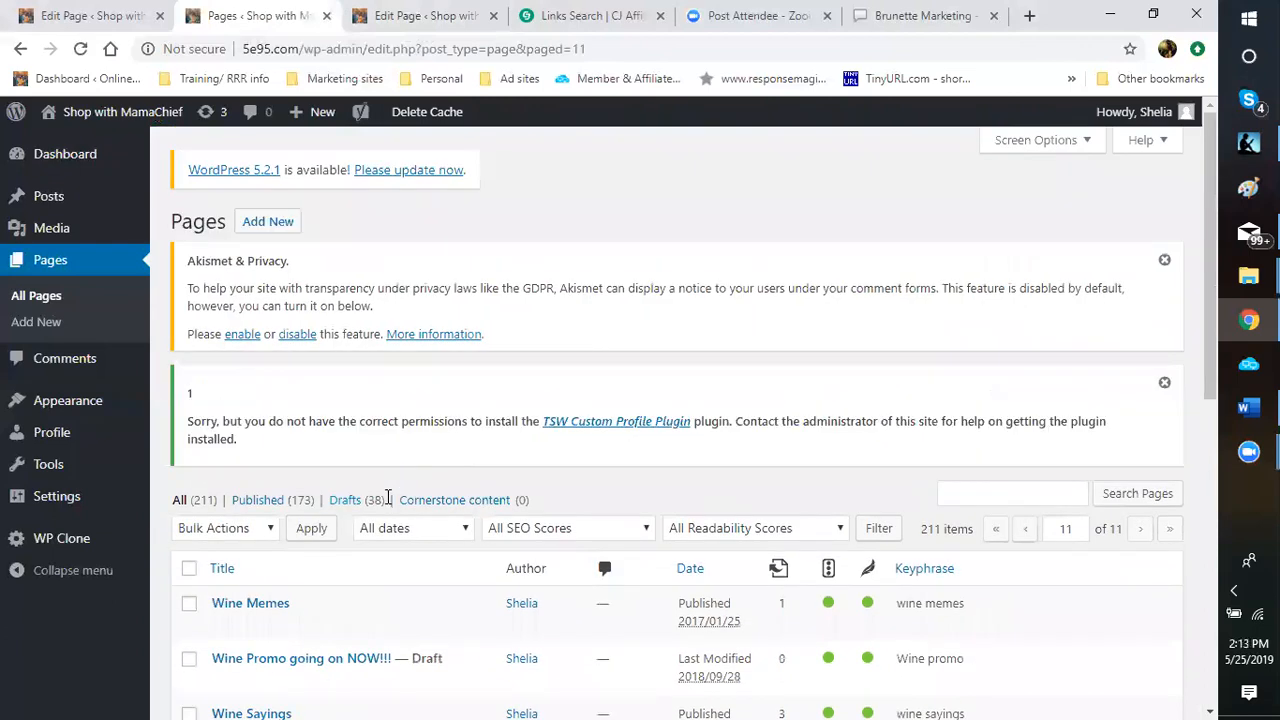
scroll(389, 497, down, 3)
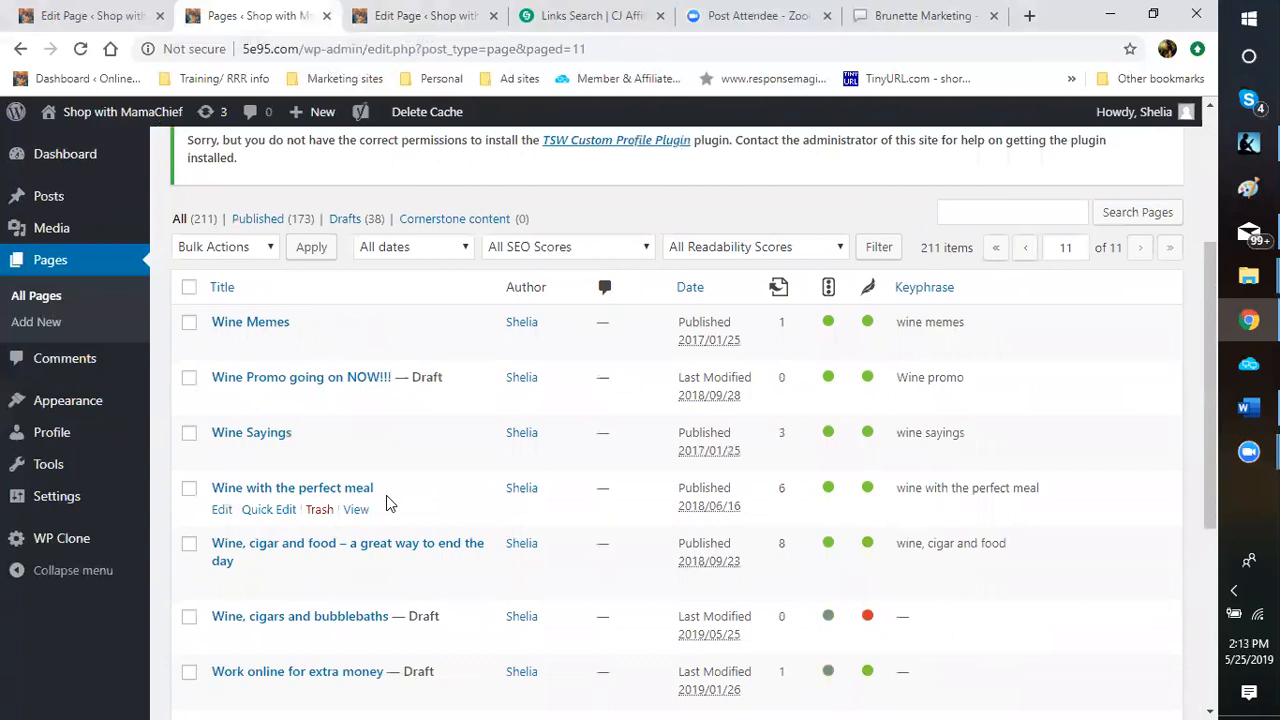
scroll(388, 503, down, 2)
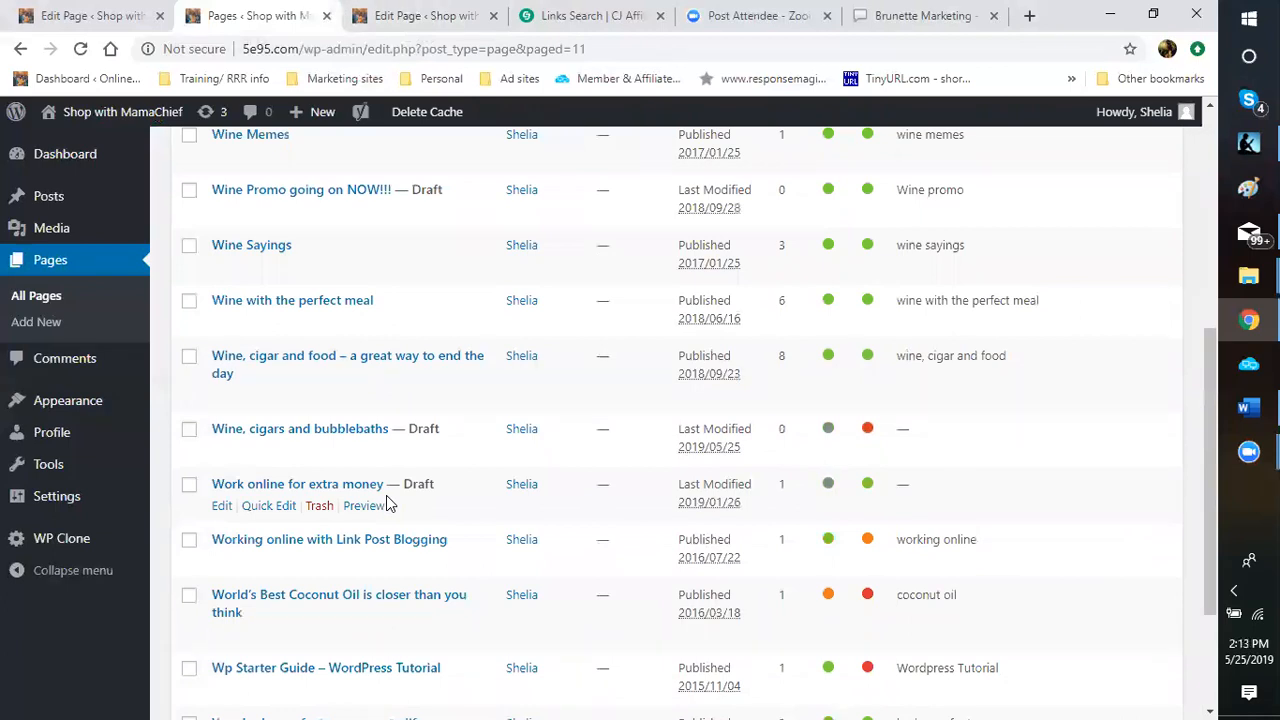
scroll(388, 505, down, 1)
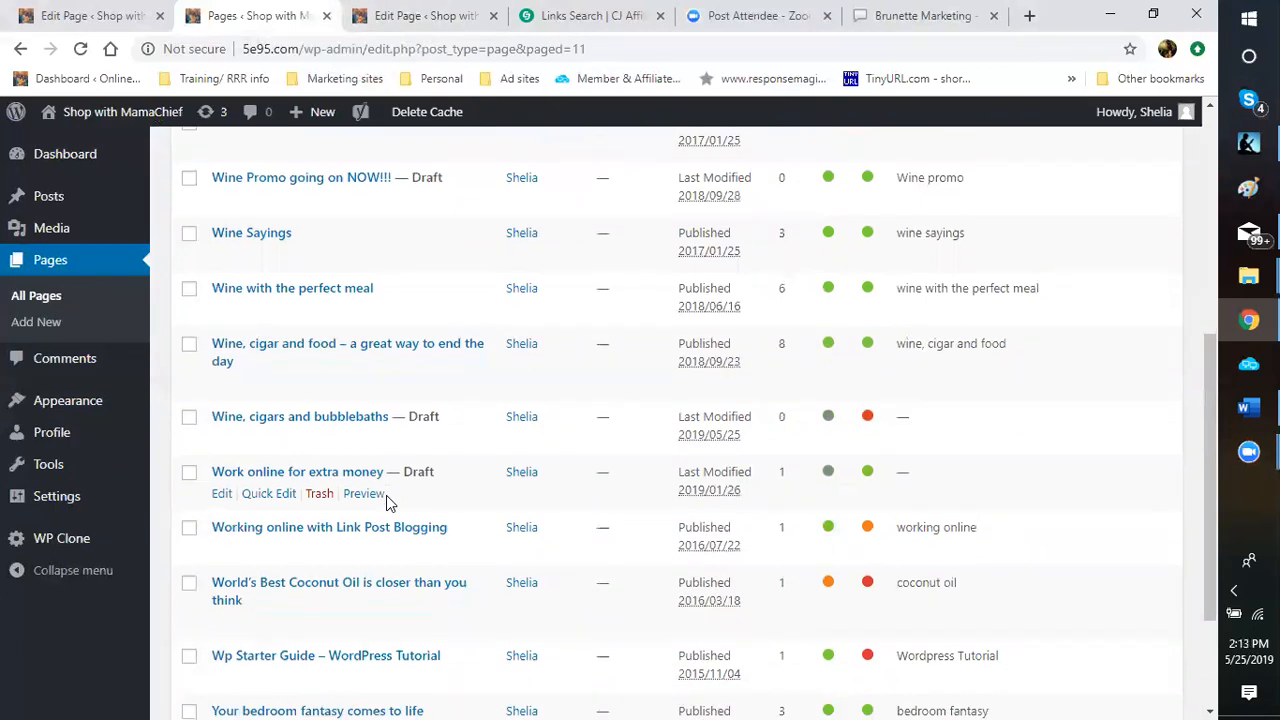
scroll(388, 503, up, 3)
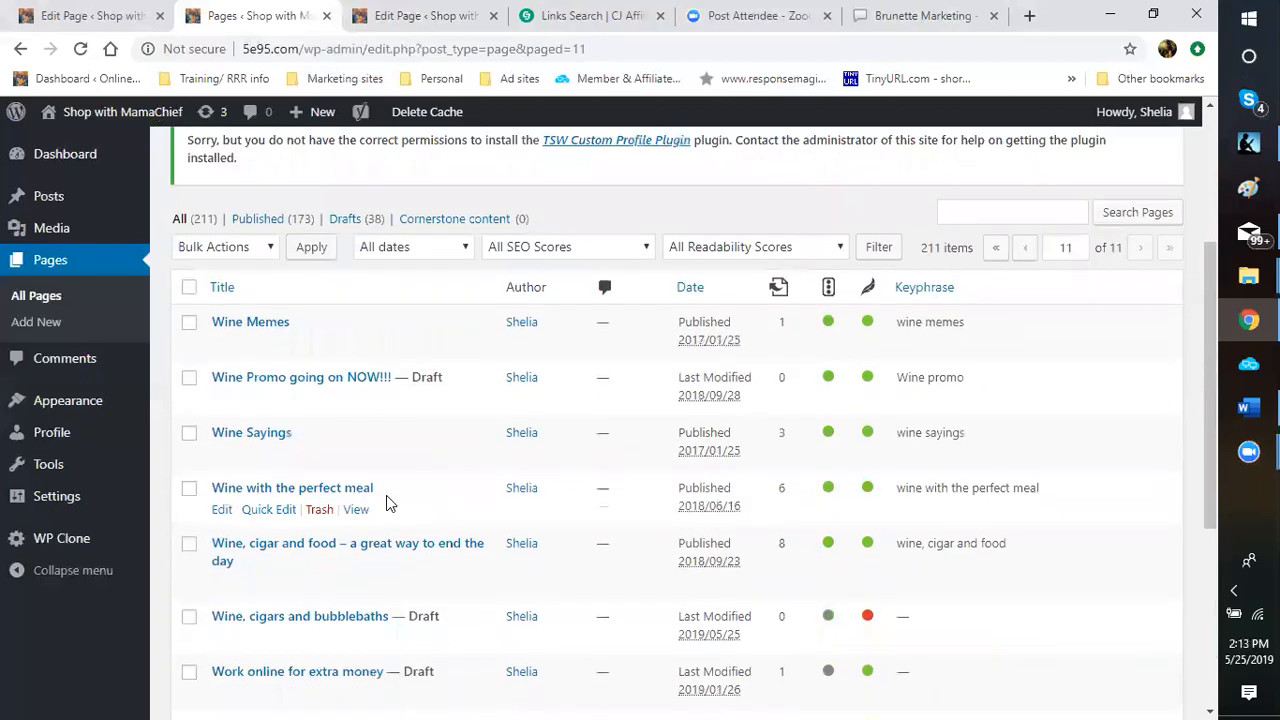
Go back to page 10 of the Pages list and open 'Who Needs Romance?' for editing.
click(1026, 256)
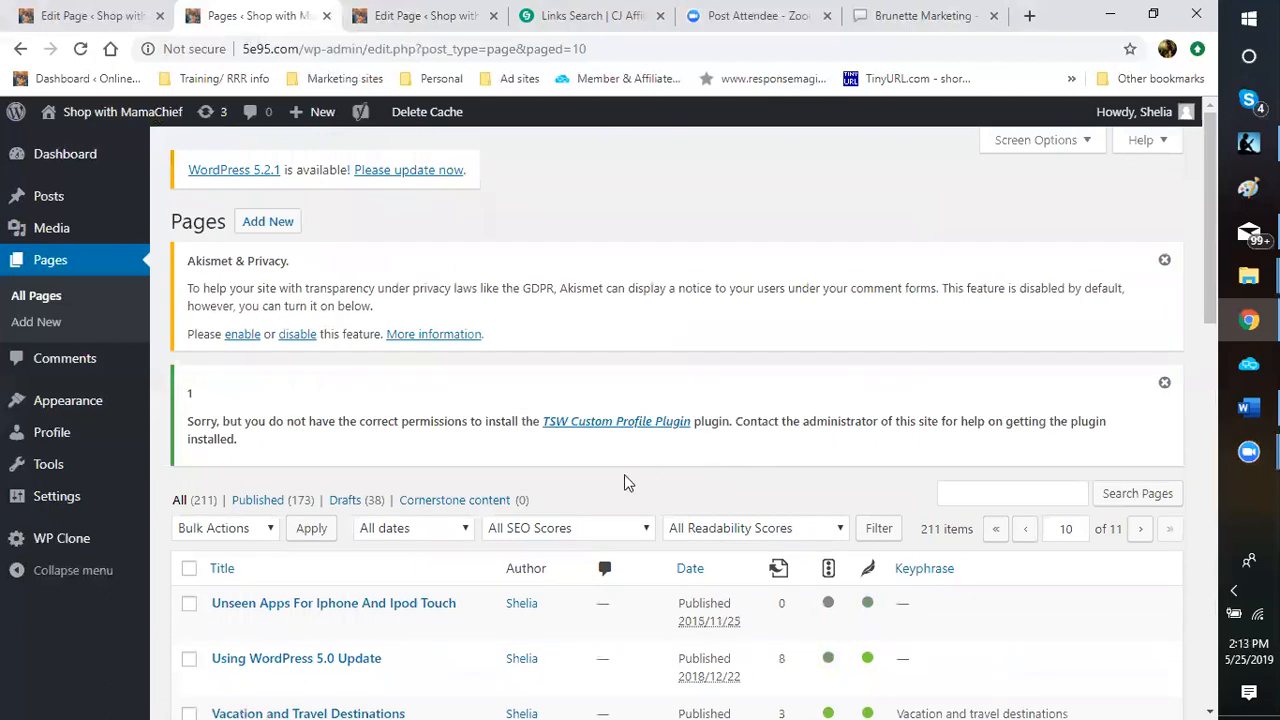
scroll(617, 486, down, 5)
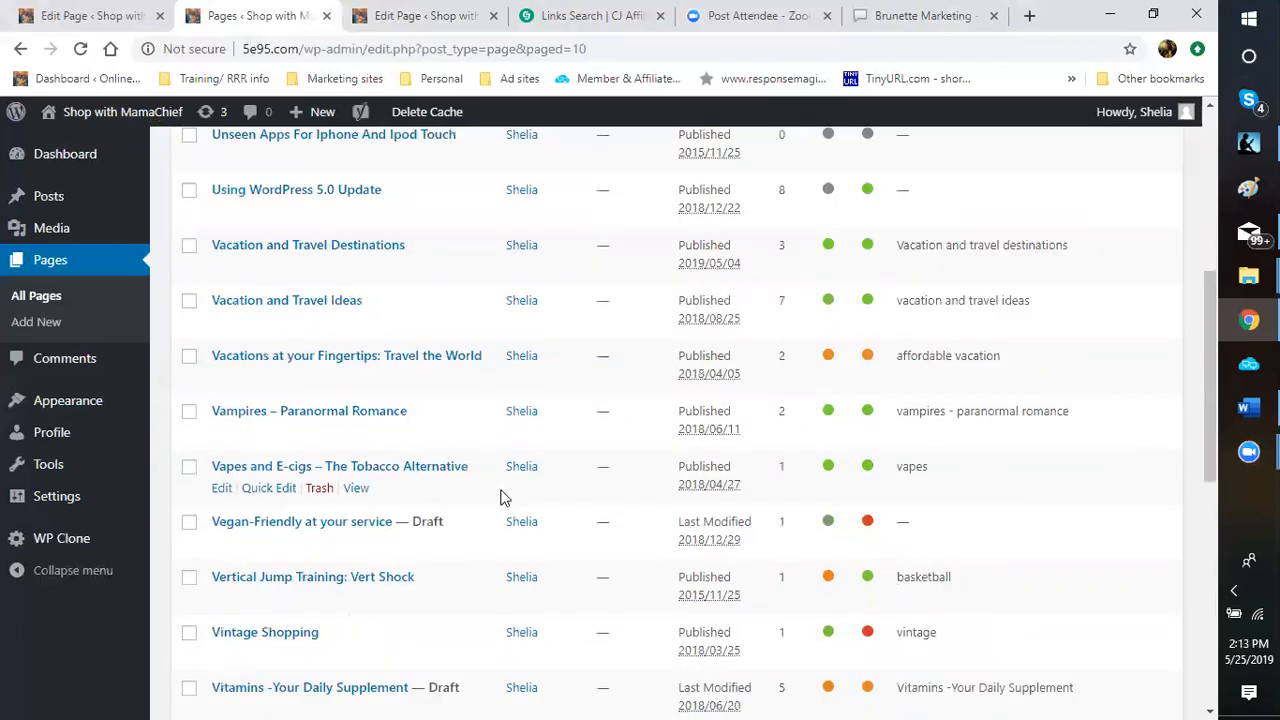
scroll(503, 497, down, 3)
scroll(503, 497, down, 3)
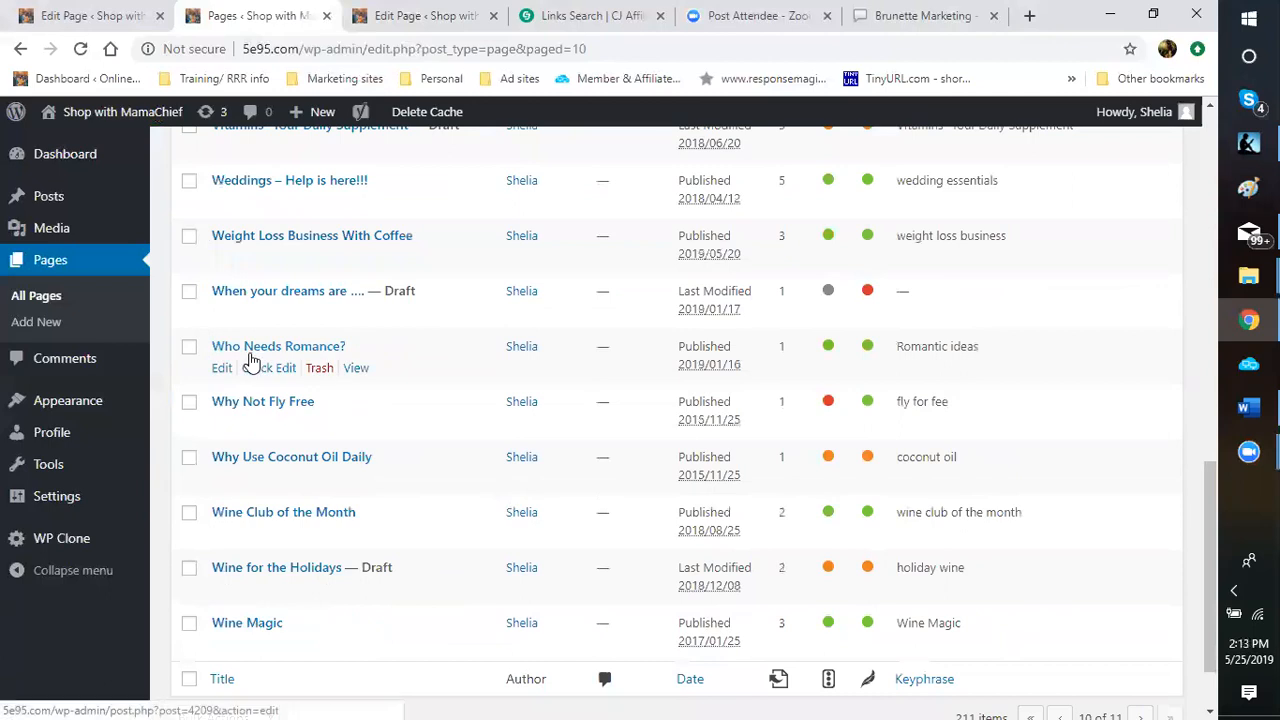
click(217, 374)
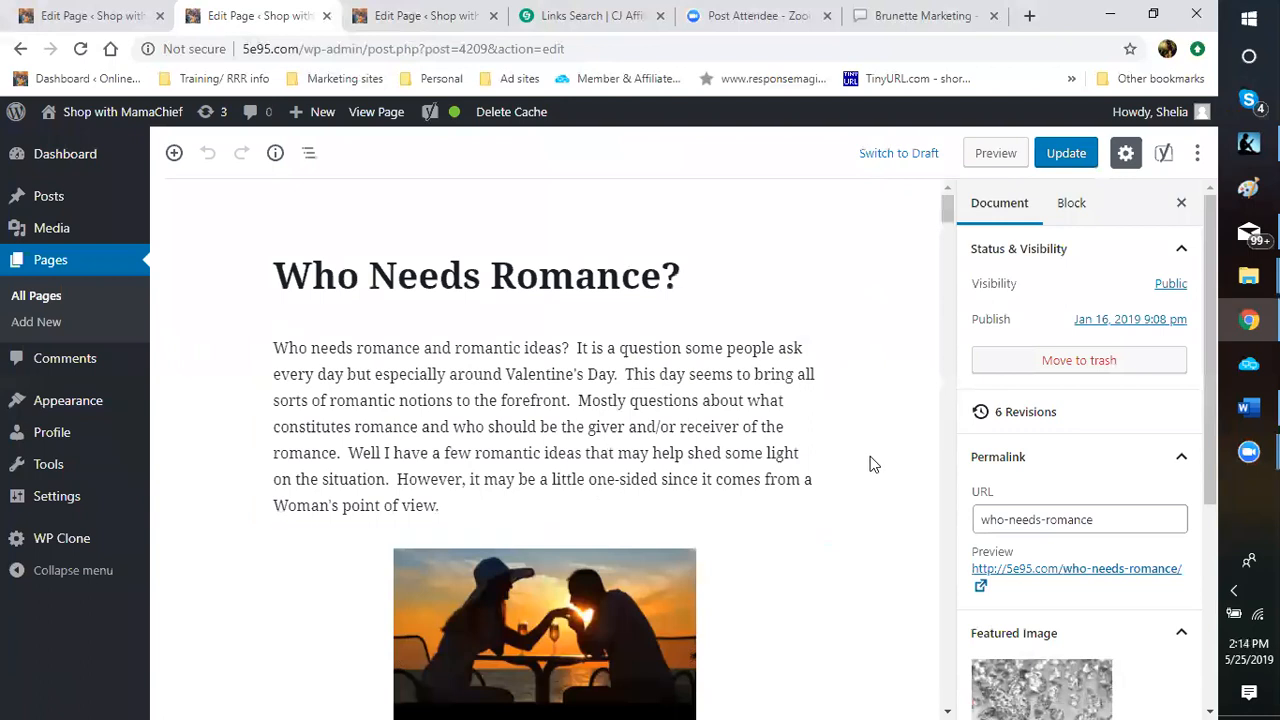
scroll(884, 457, down, 3)
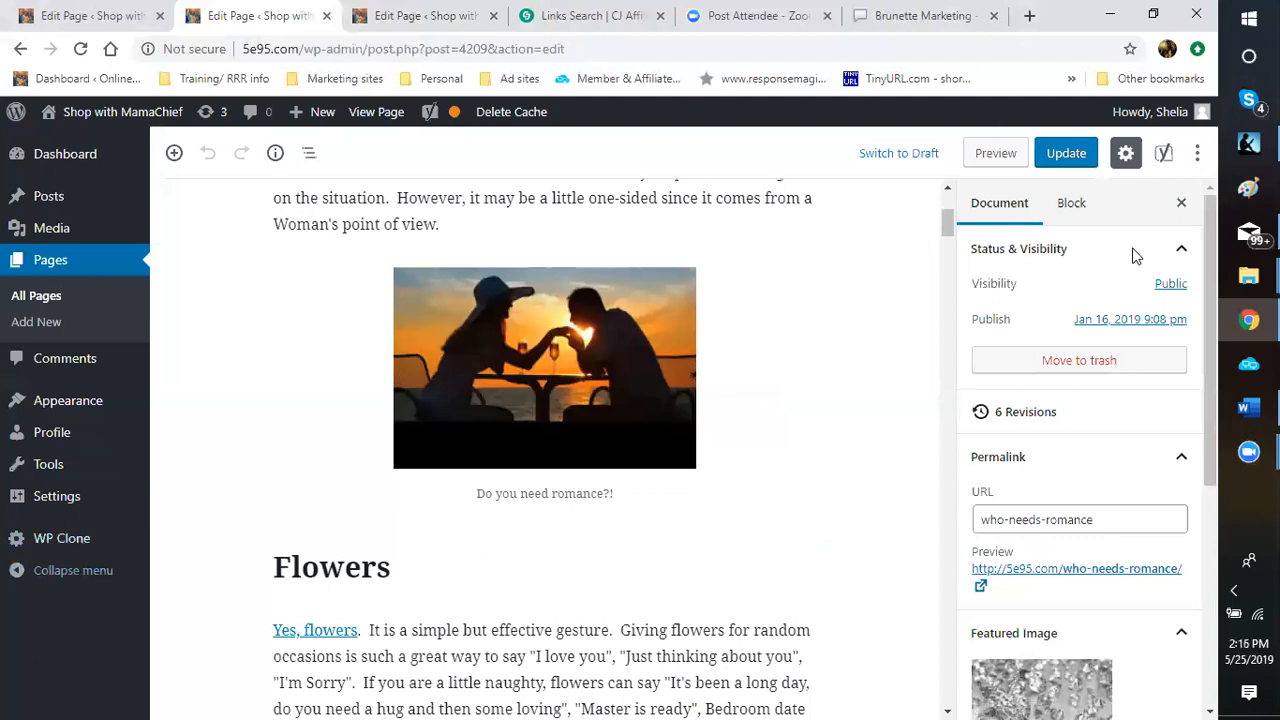
scroll(879, 505, up, 3)
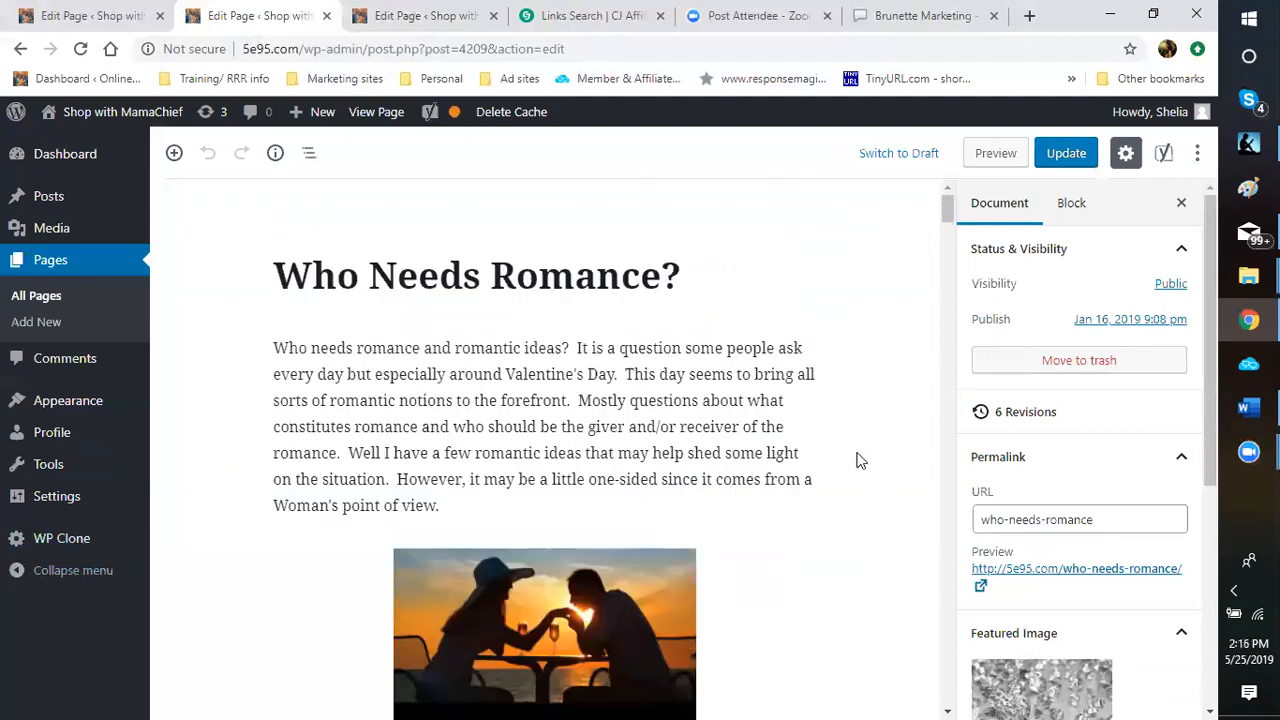
Move the unpublished 'Wine, cigars and bubblebaths' page to the Trash, leaving without saving.
click(108, 18)
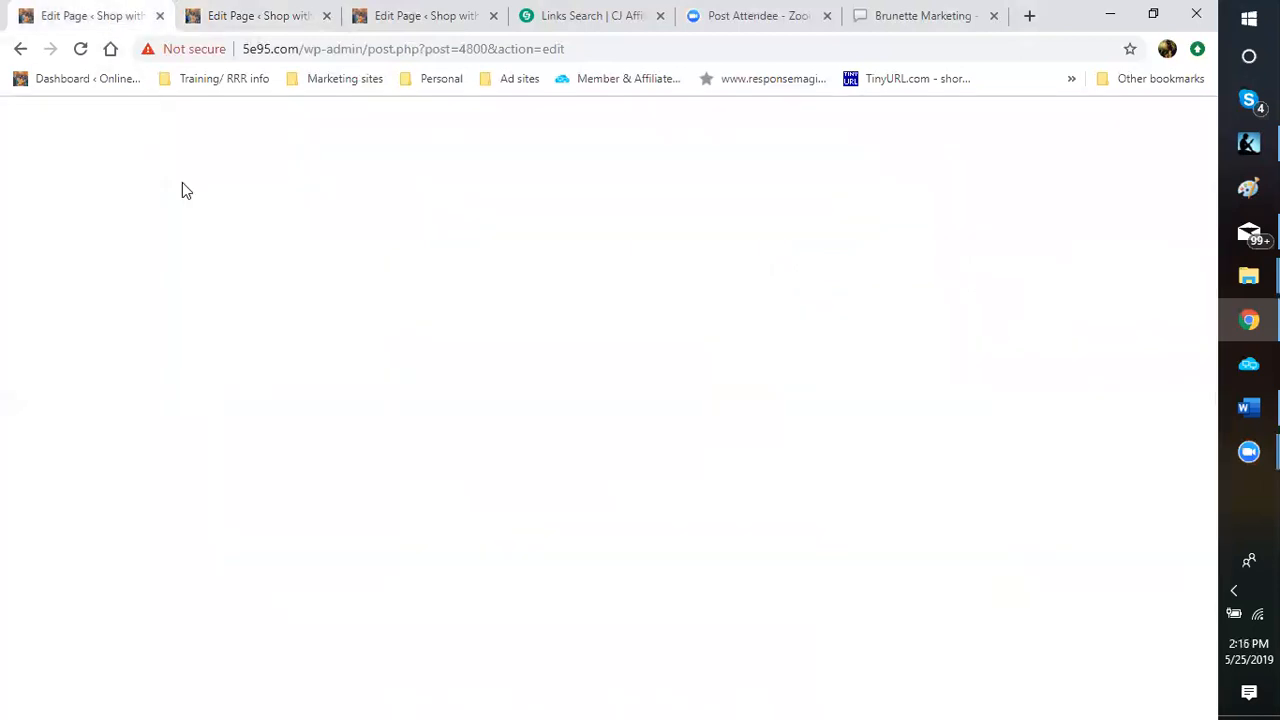
scroll(903, 371, up, 2)
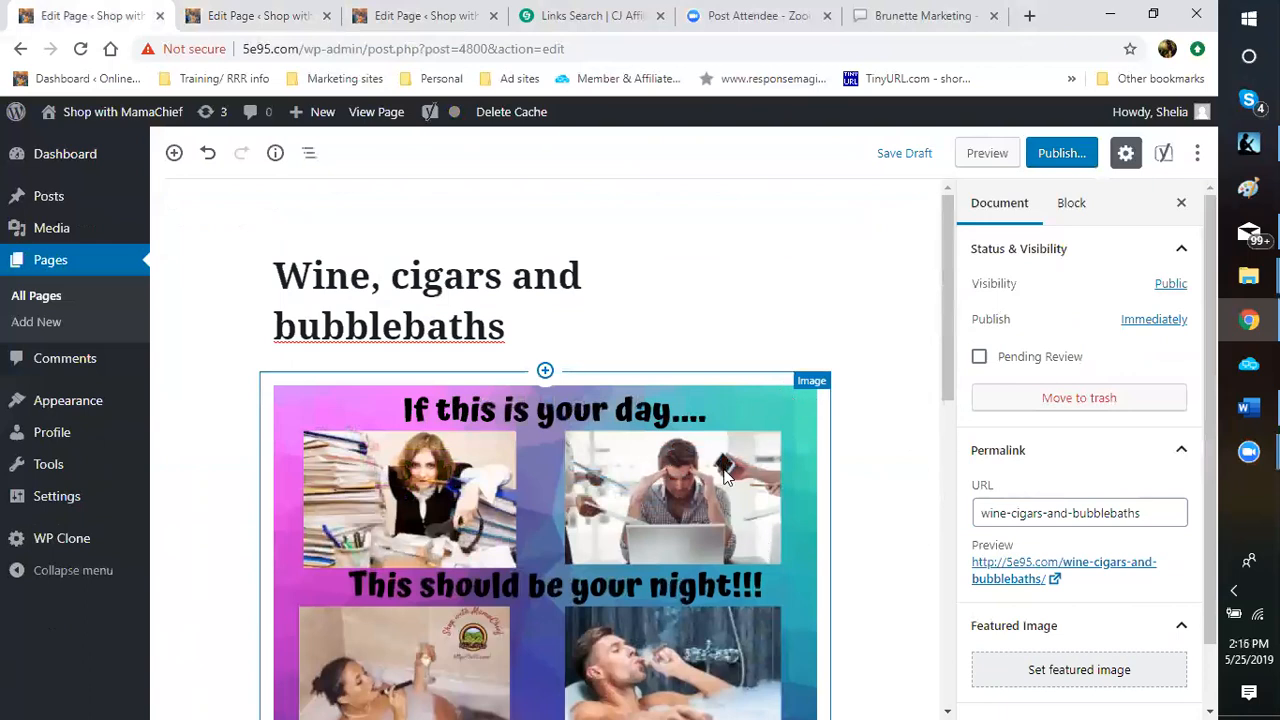
click(462, 295)
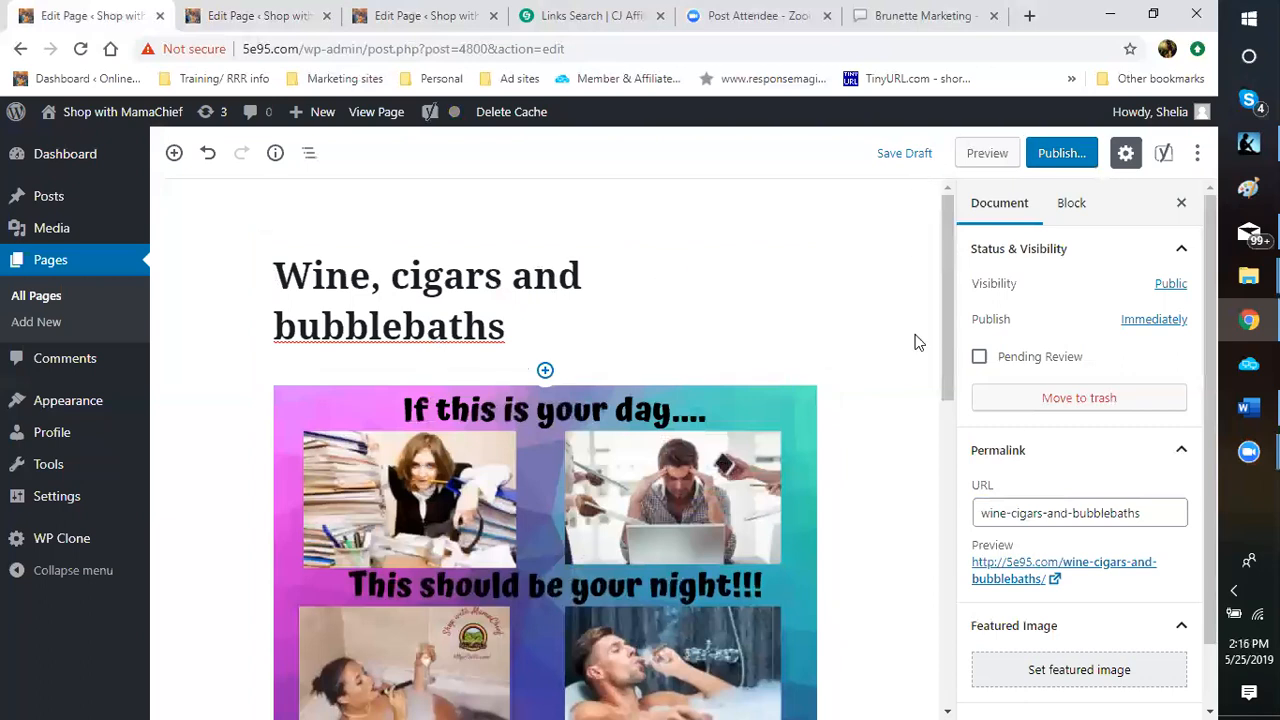
click(1081, 410)
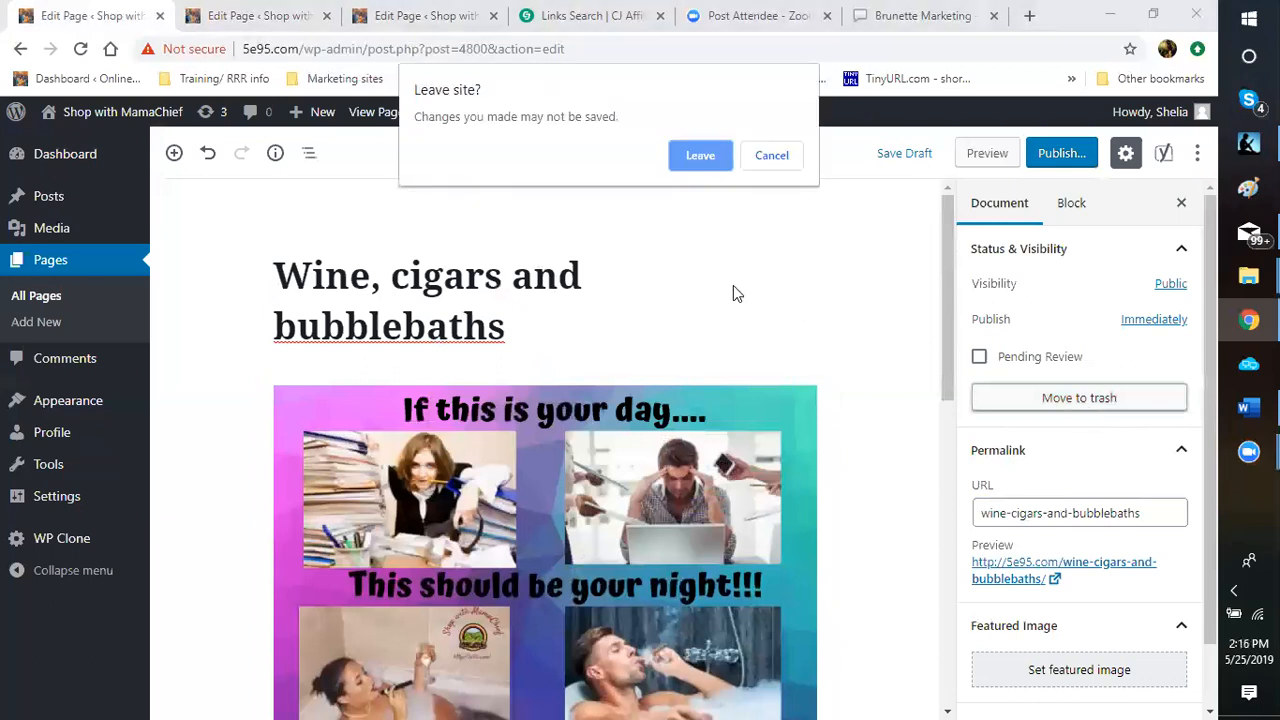
click(700, 159)
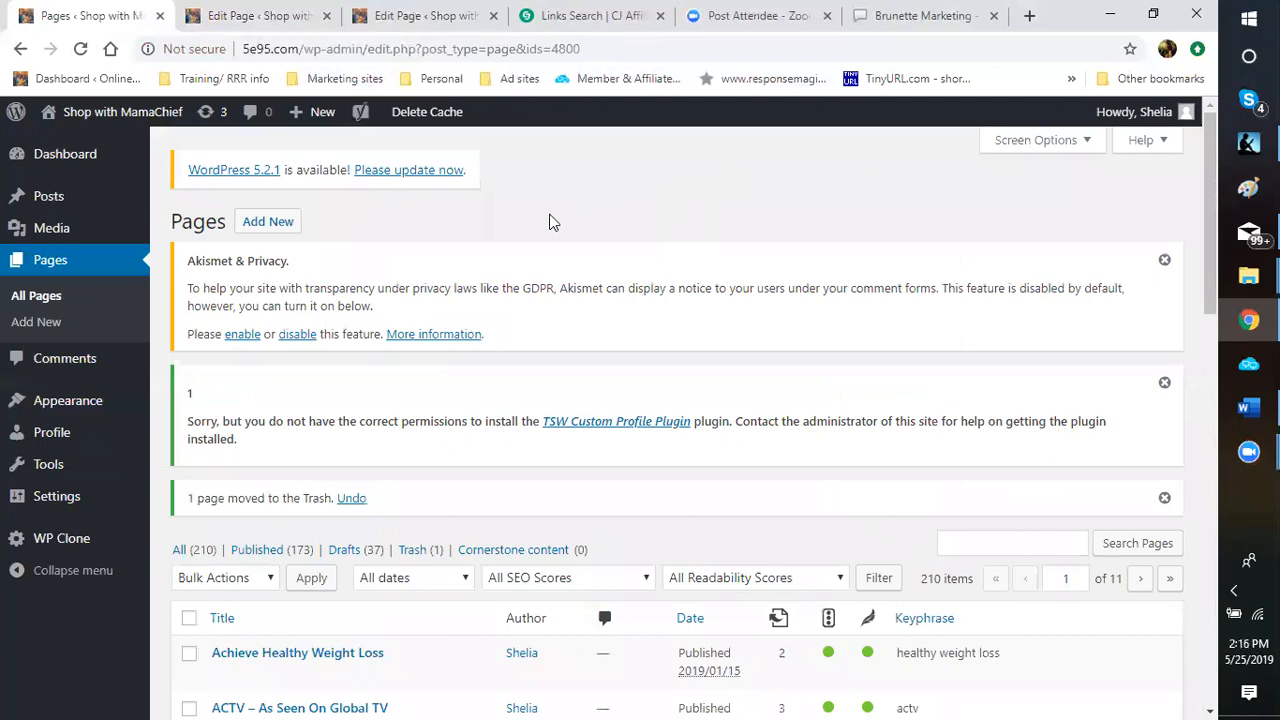
Show the + New dropdown (Post/Media/Page) above the Pages list, which now lists Trash (1).
mouse_move(305, 120)
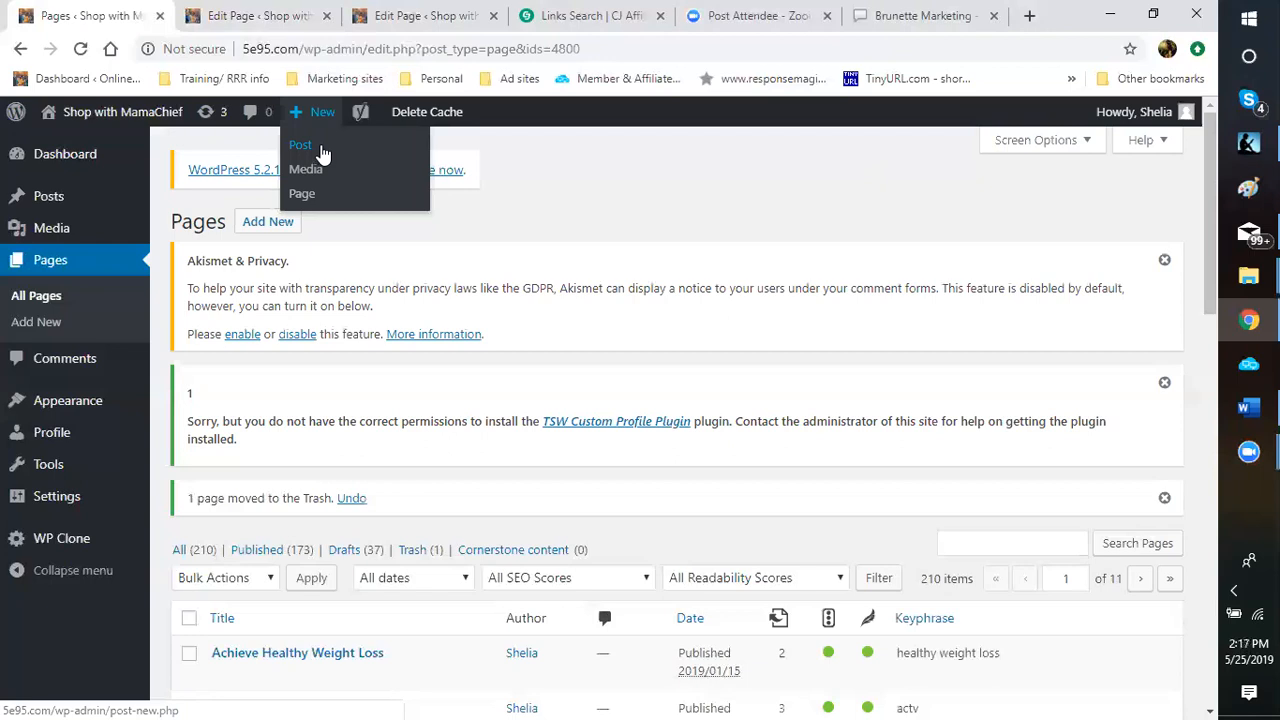
Create a new blank page from + New and put the cursor in its title field.
click(309, 197)
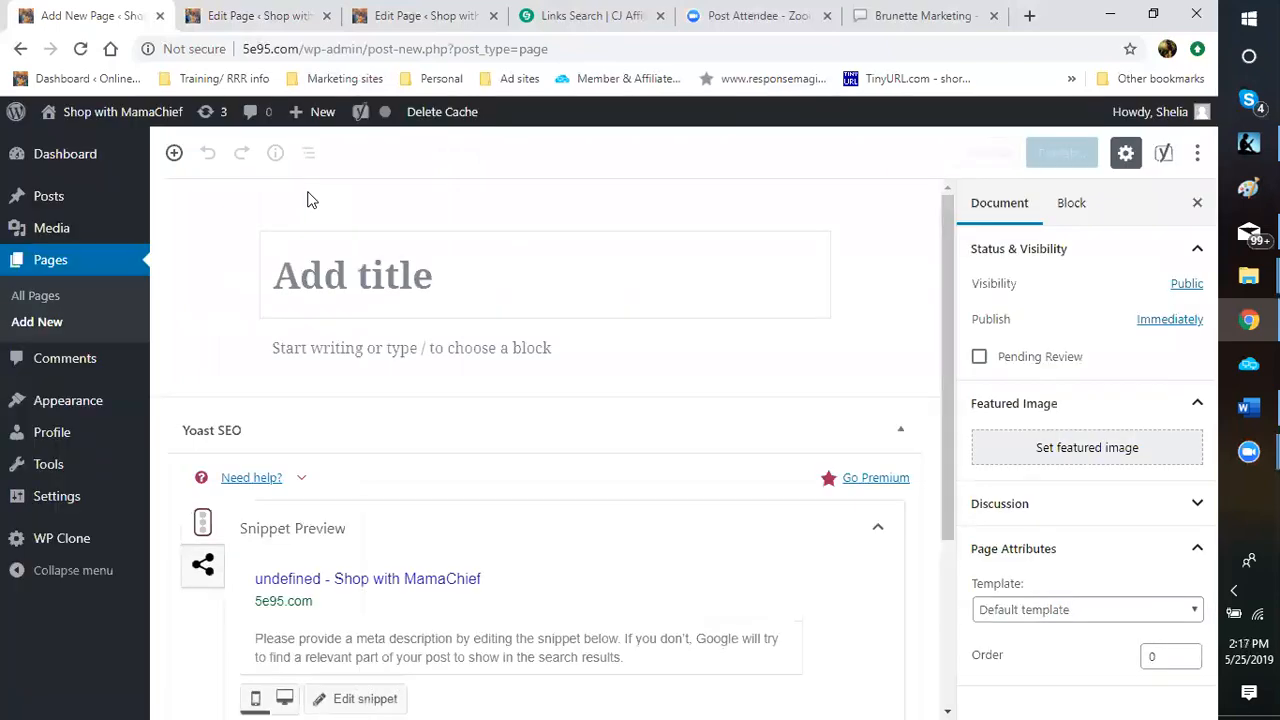
click(385, 285)
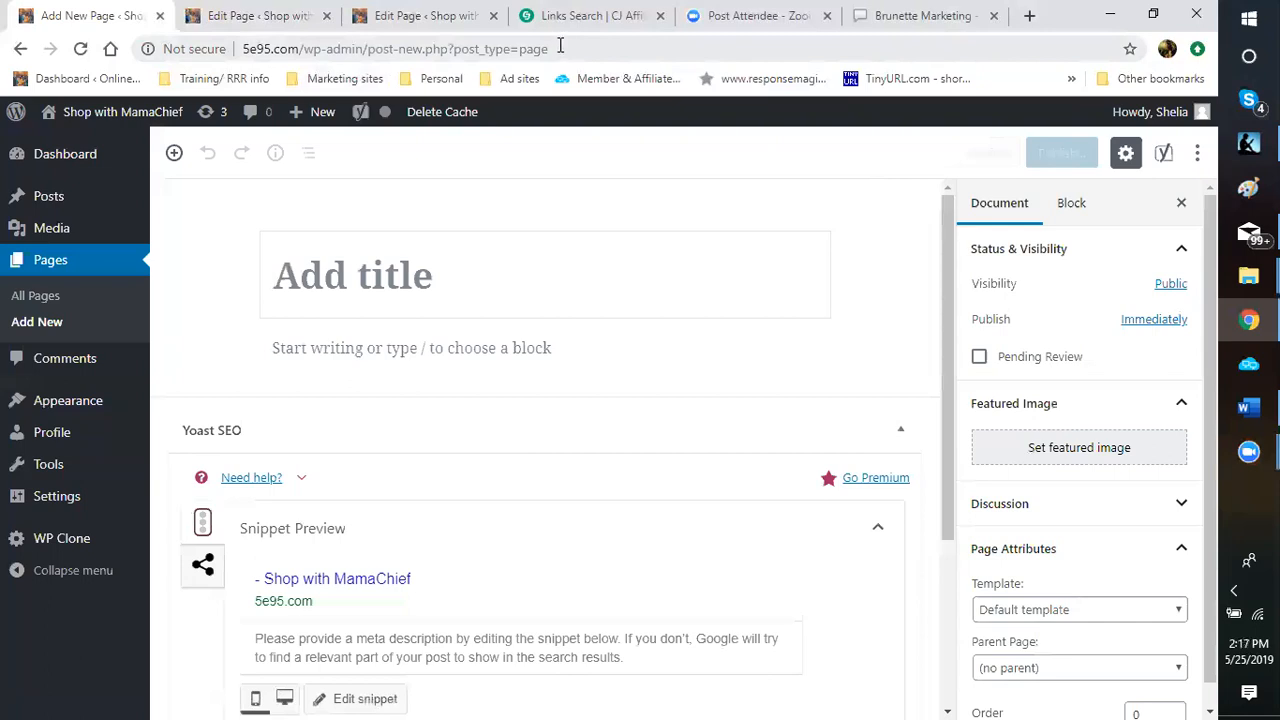
click(404, 276)
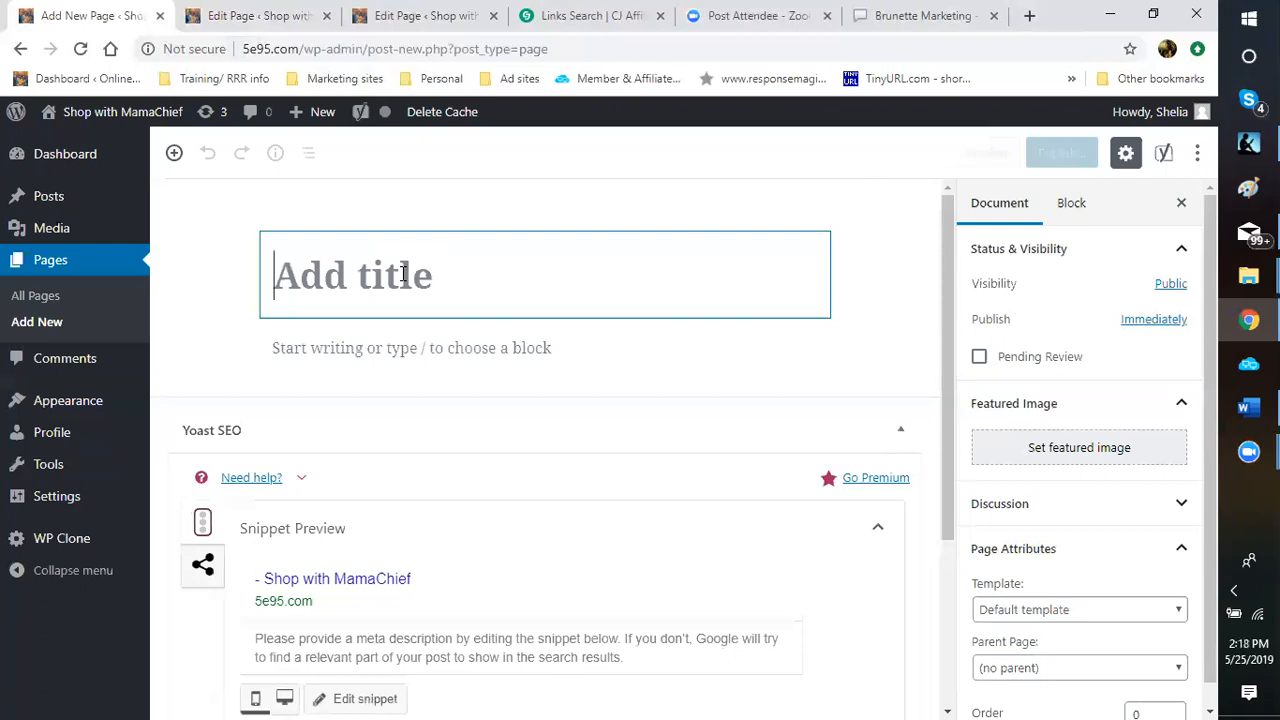
Type the title 'Ways To Relax - Wine, cigars and bubble baths', correcting typos, then scroll to Yoast SEO.
text(W)
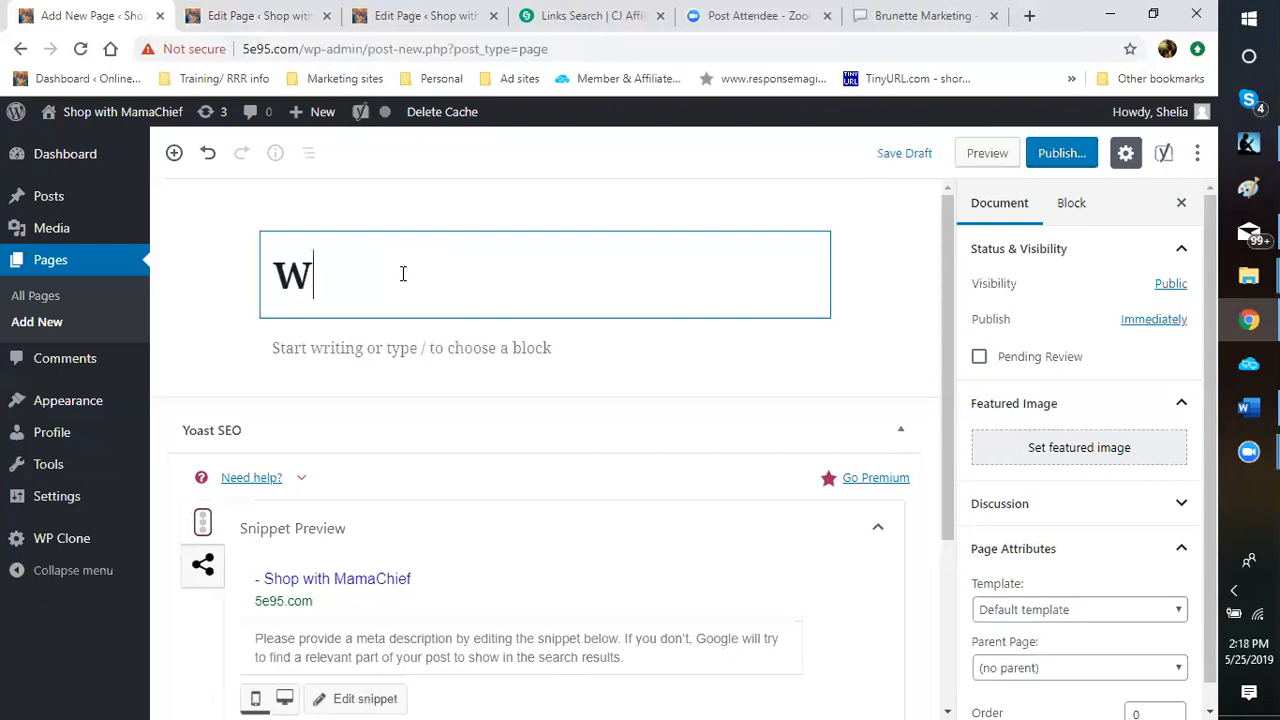
text(ays to rel)
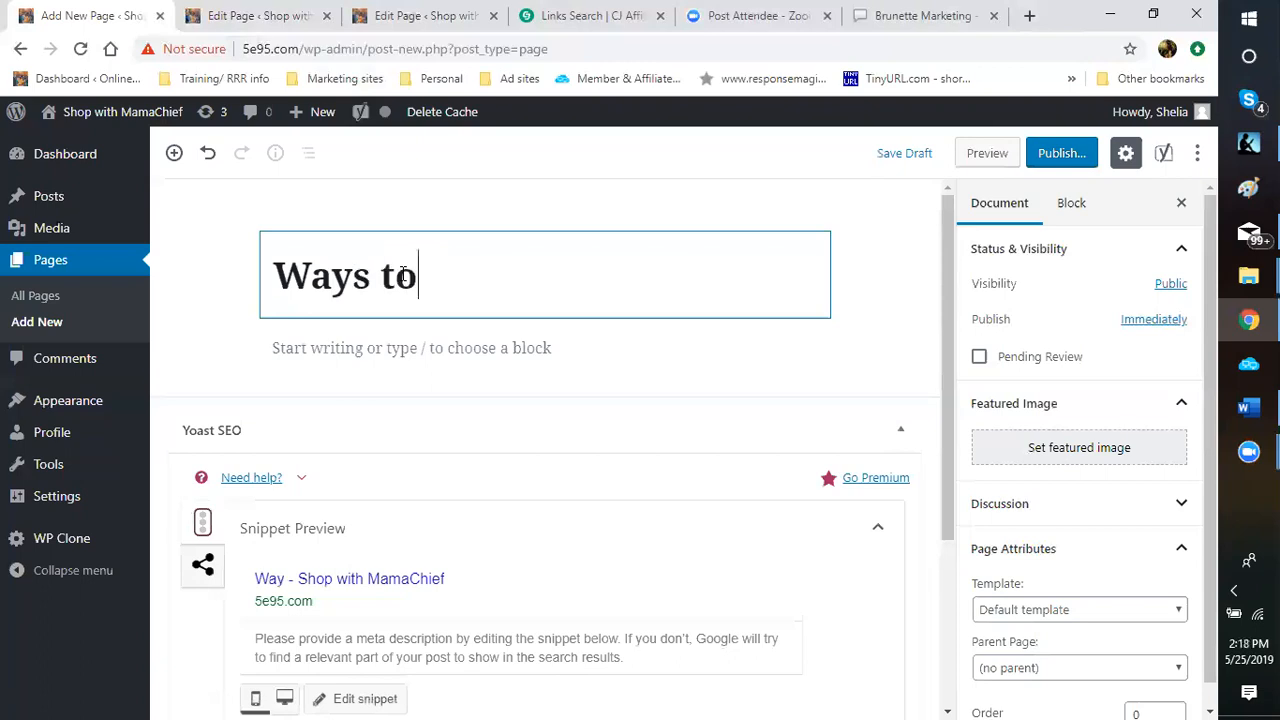
key(BackSpace)
key(BackSpace)
key(BackSpace)
key(BackSpace)
key(BackSpace)
text(To rel)
key(BackSpace)
key(BackSpace)
key(BackSpace)
text(R)
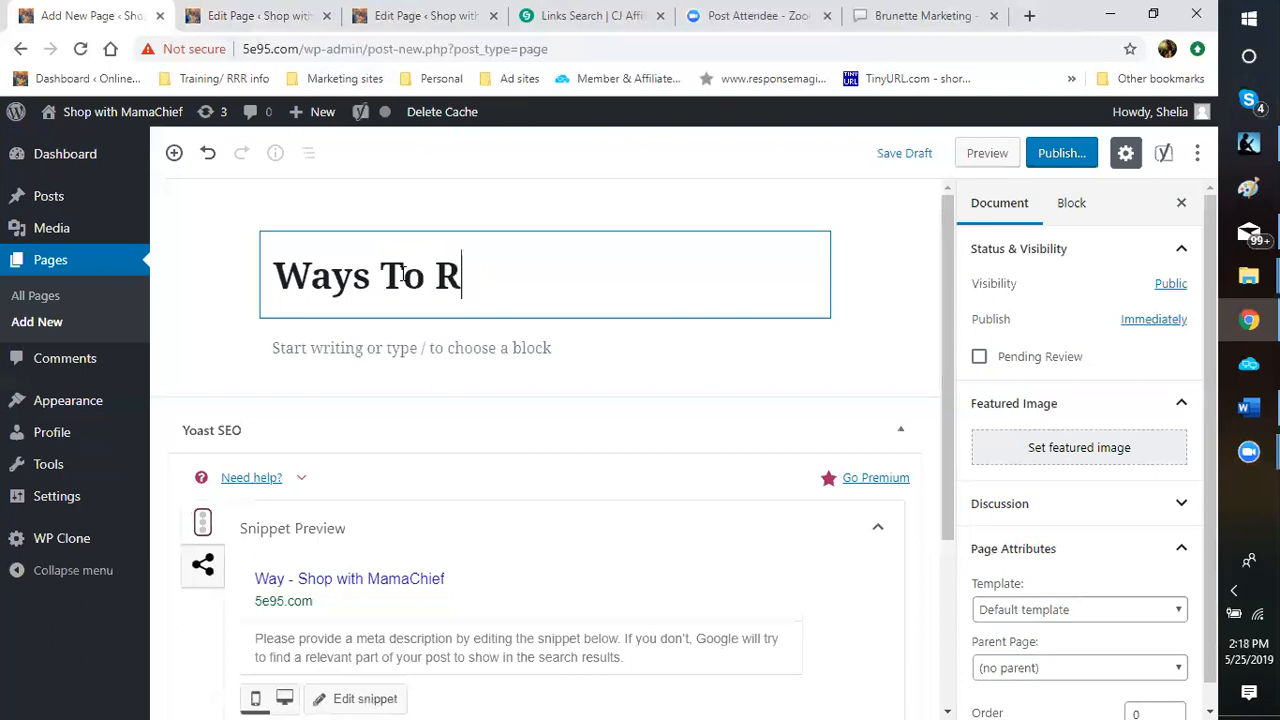
text(elax - Wine)
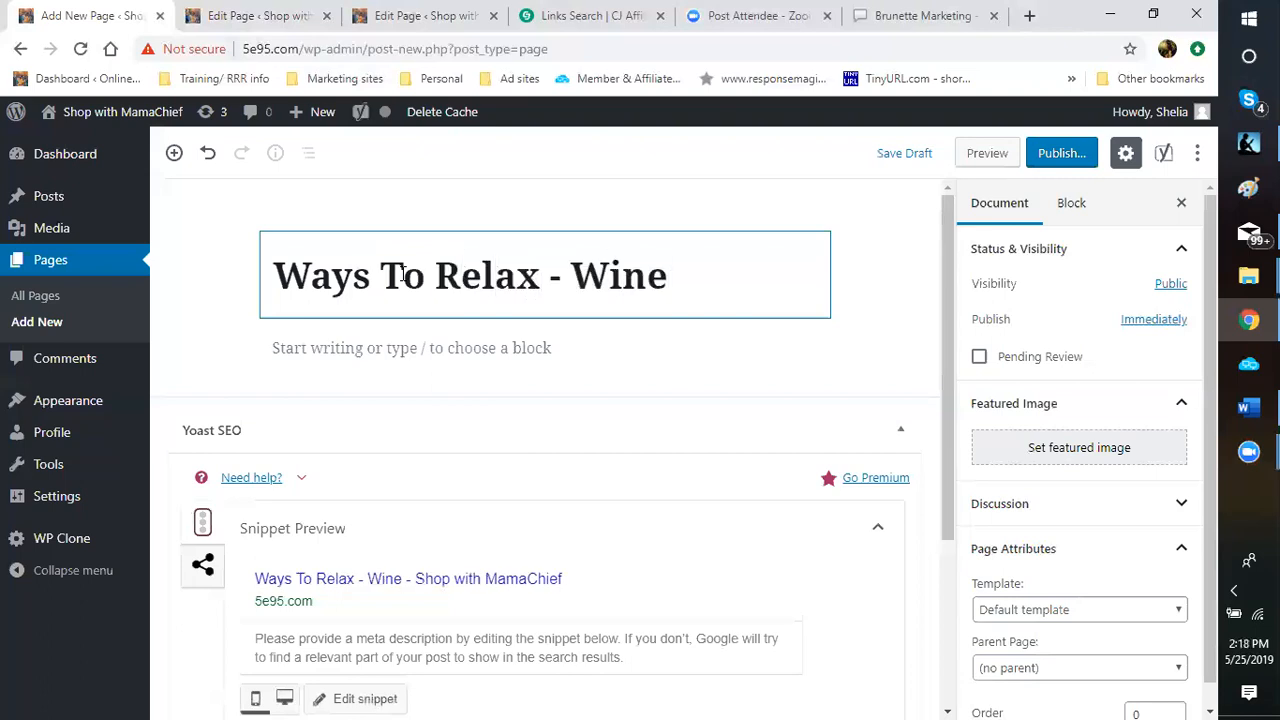
text(, cigars)
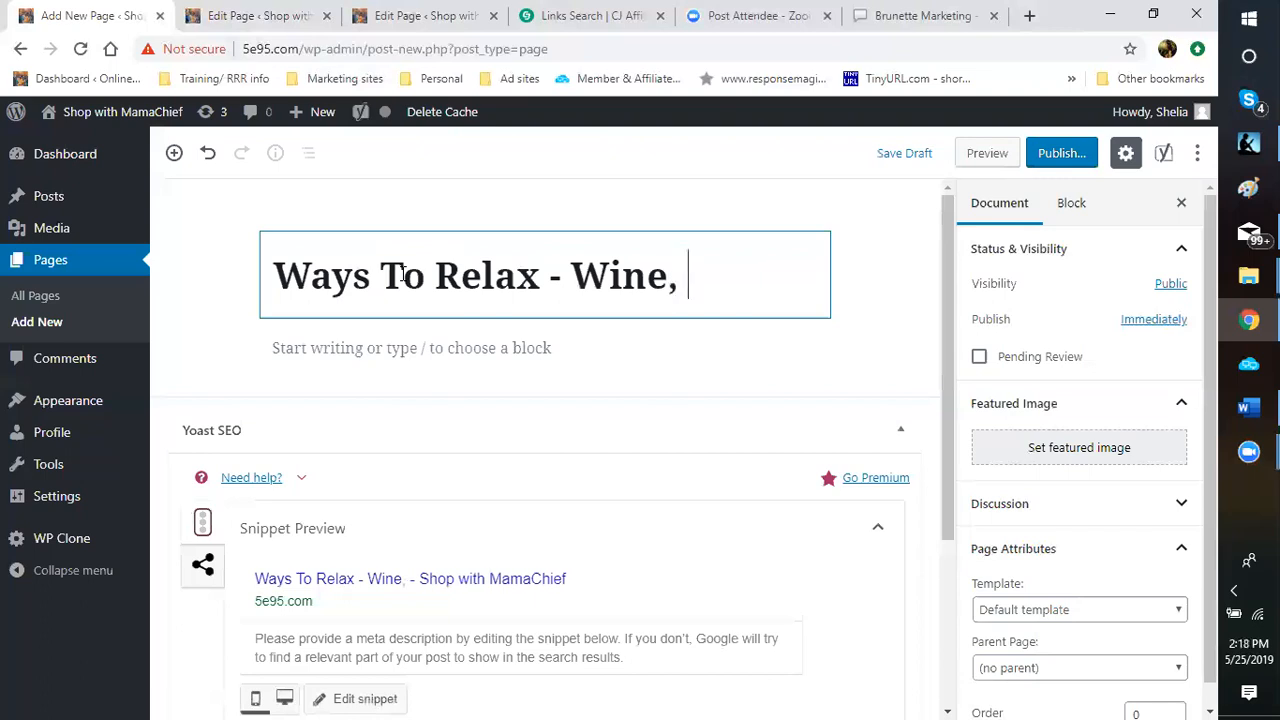
text( and bubble)
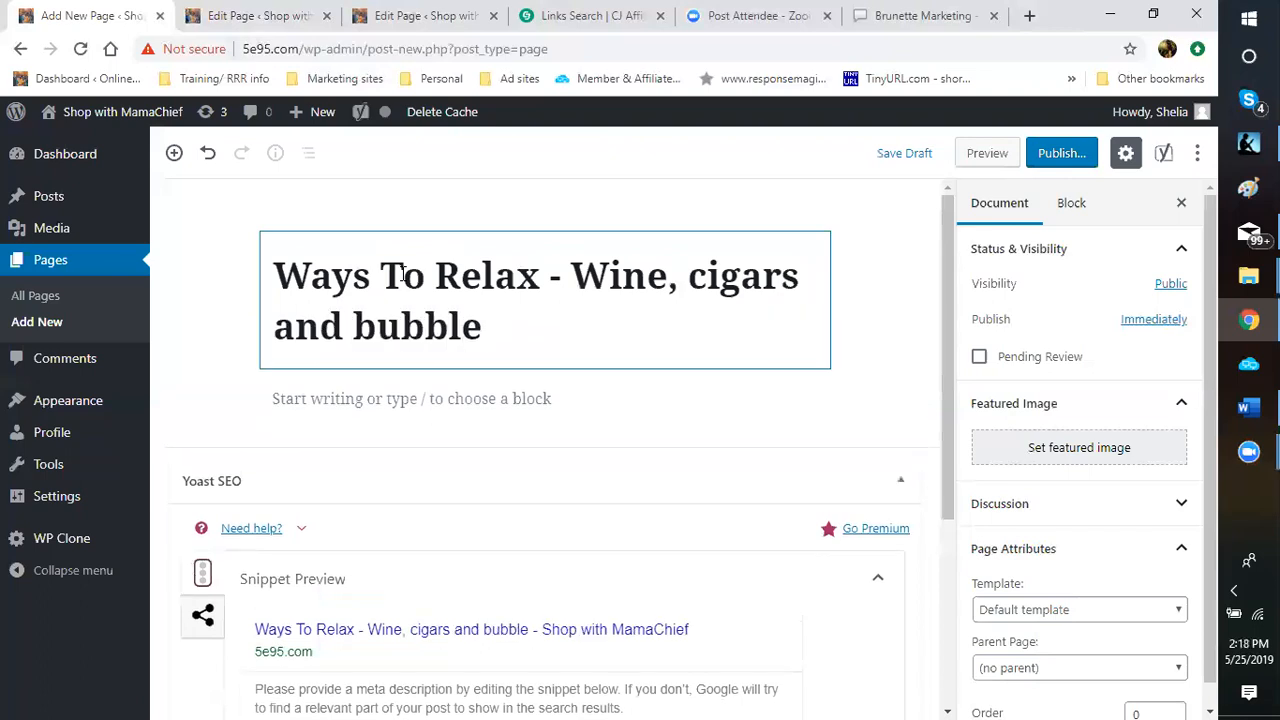
text( baths)
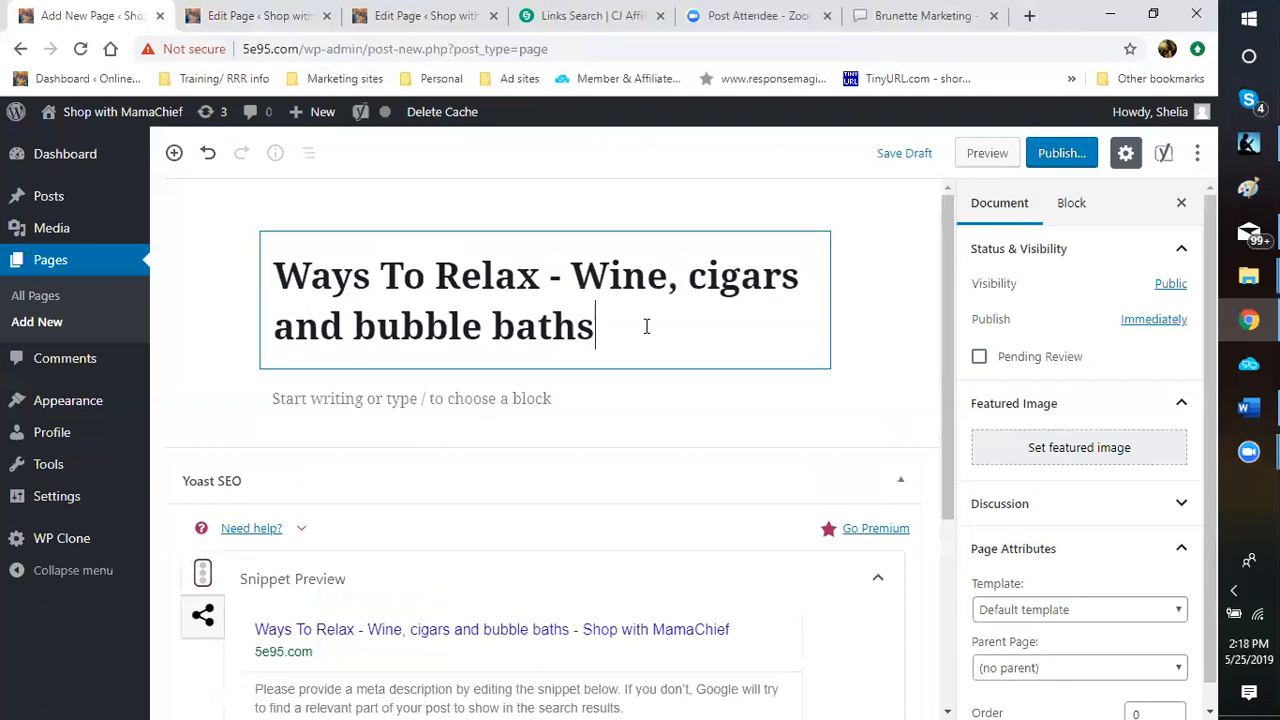
scroll(646, 324, down, 3)
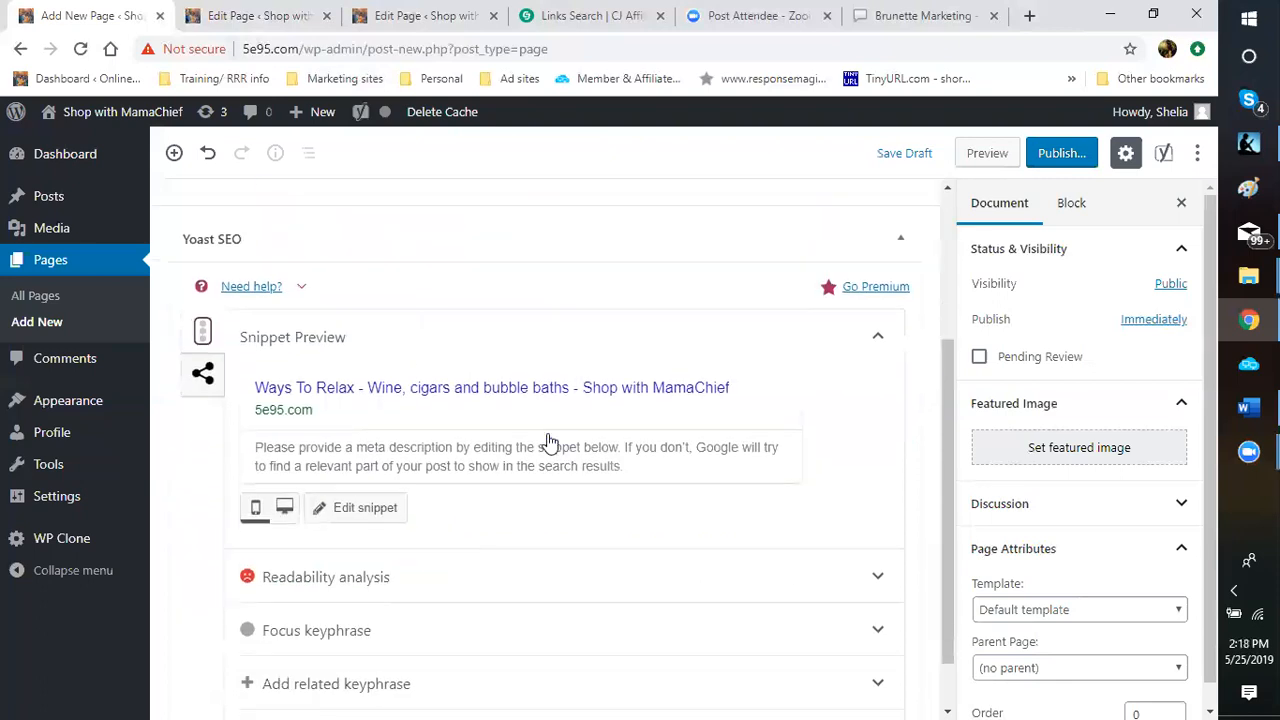
Enter 'Ways to relax' as the Yoast focus keyphrase and scroll back up to the title.
click(360, 579)
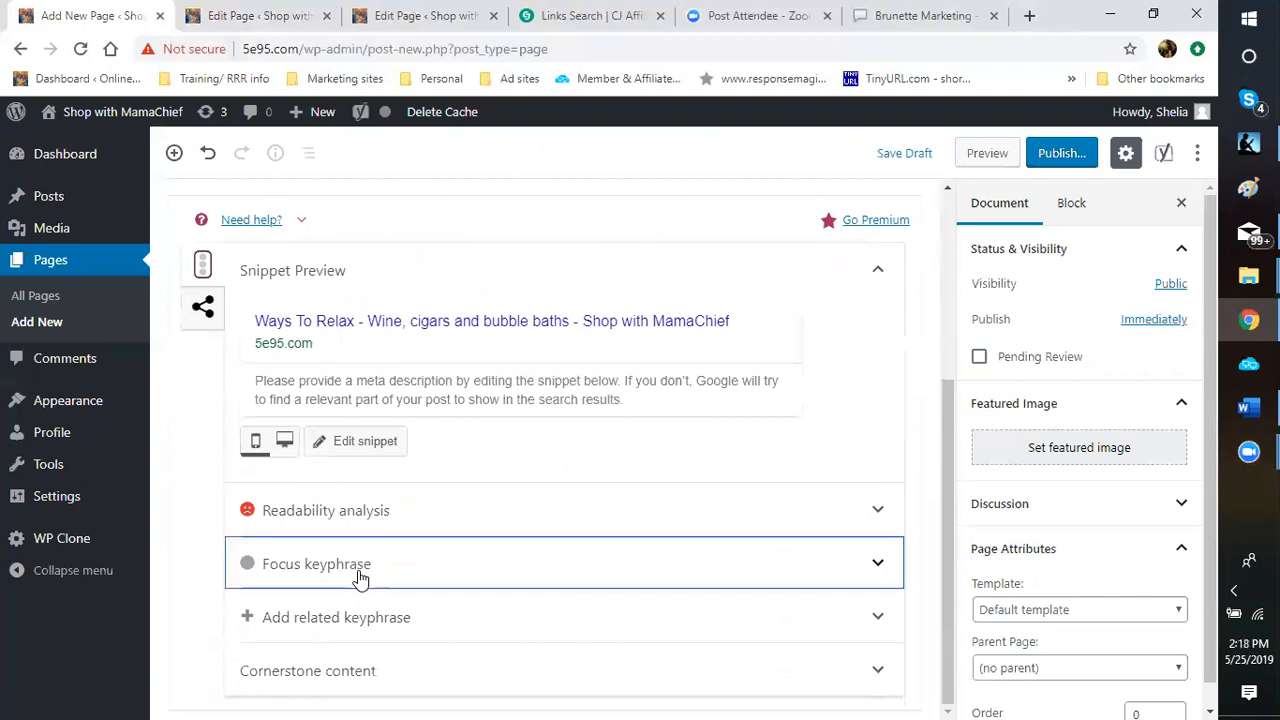
scroll(360, 579, down, 1)
click(333, 545)
text(W)
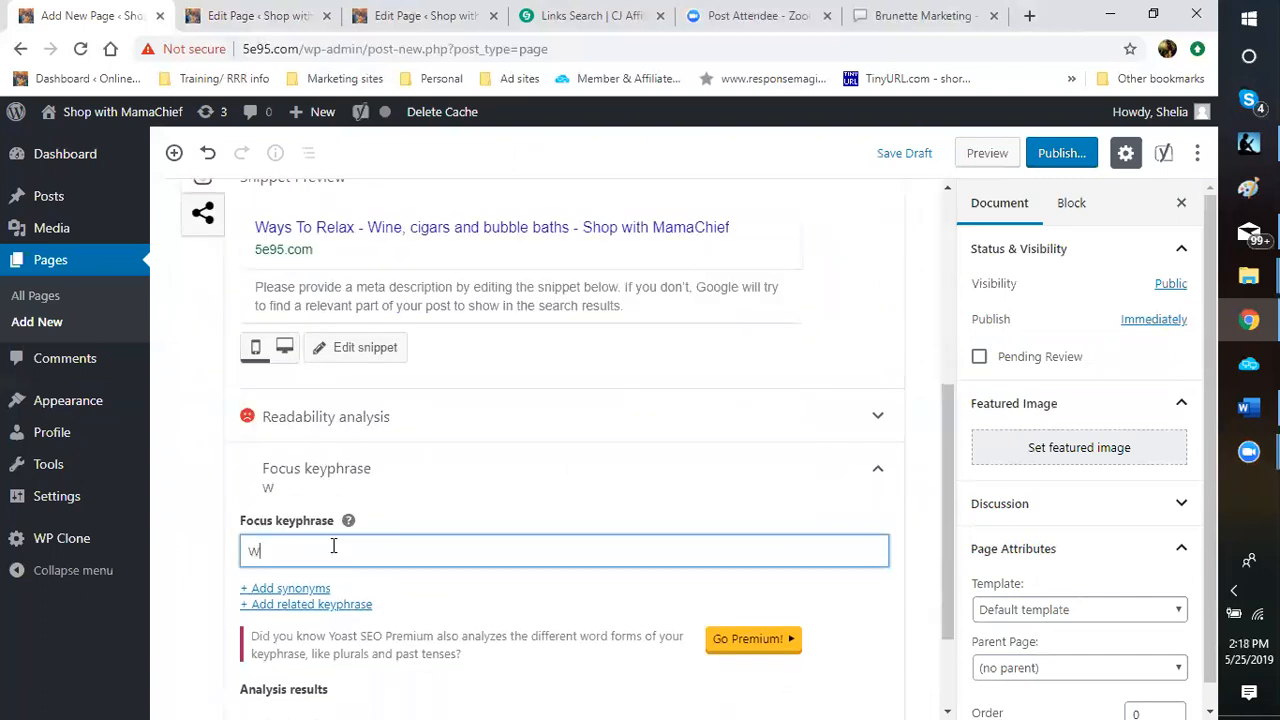
text(ays to relax)
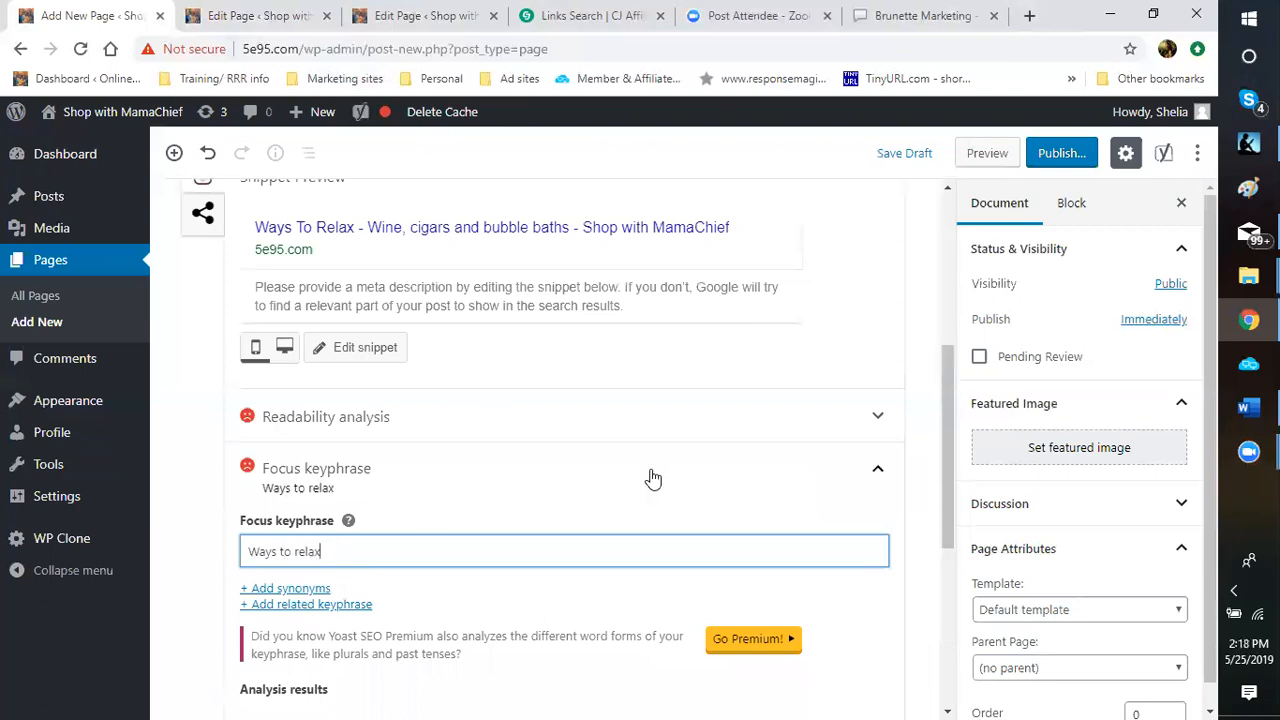
scroll(640, 470, up, 1)
scroll(614, 443, up, 3)
scroll(600, 443, down, 5)
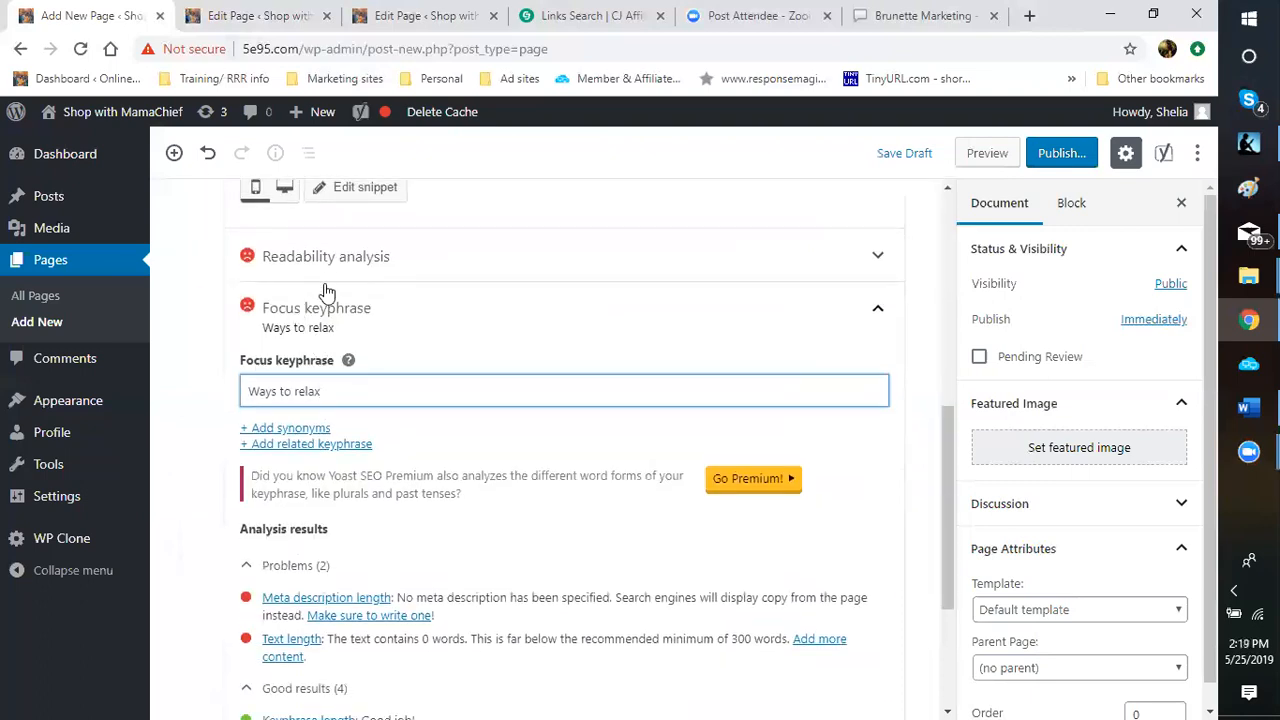
scroll(474, 290, up, 5)
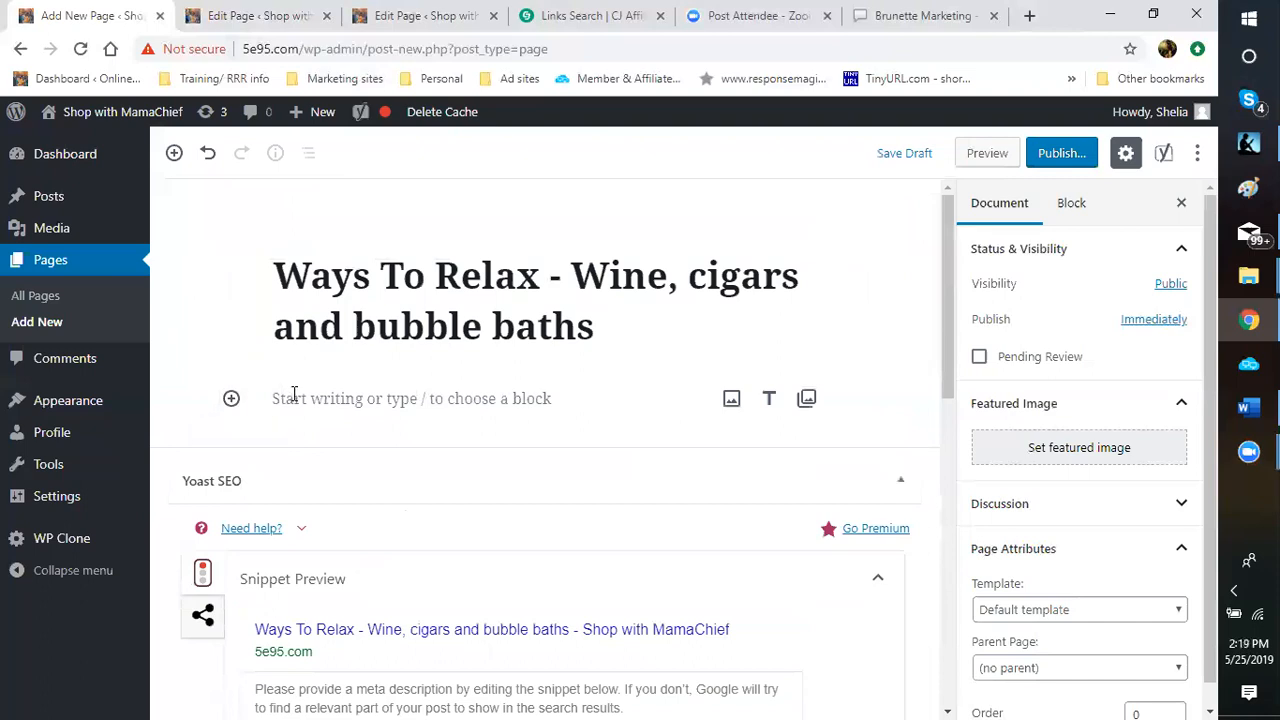
Write the intro 'Are you looking for ways to relax?' listing work, kids, bills, housework and shopping.
click(297, 394)
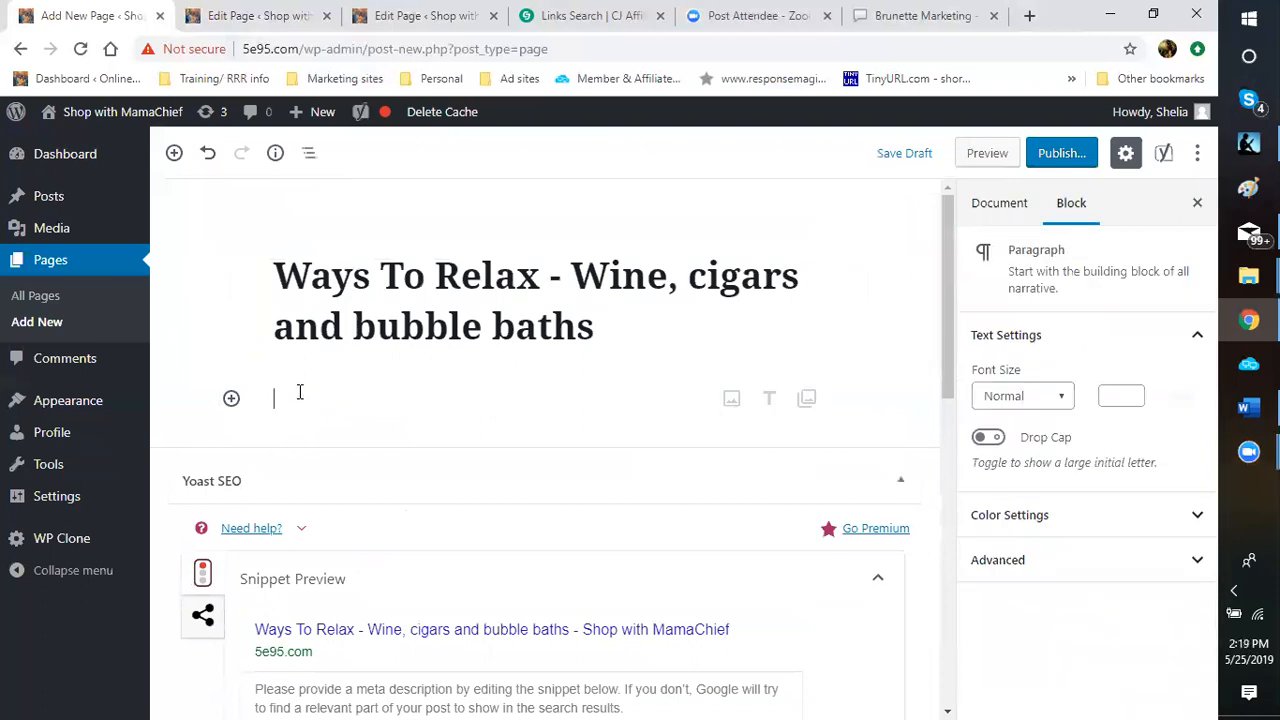
text(Are)
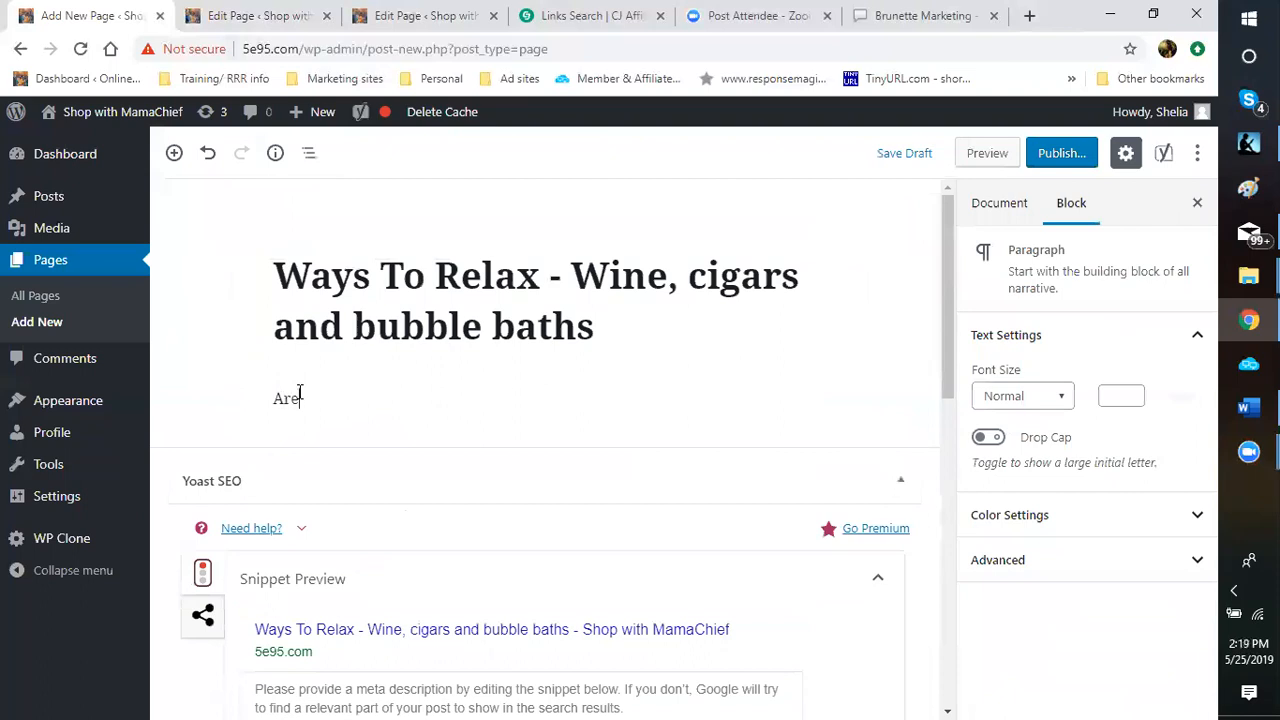
text( you looking fo)
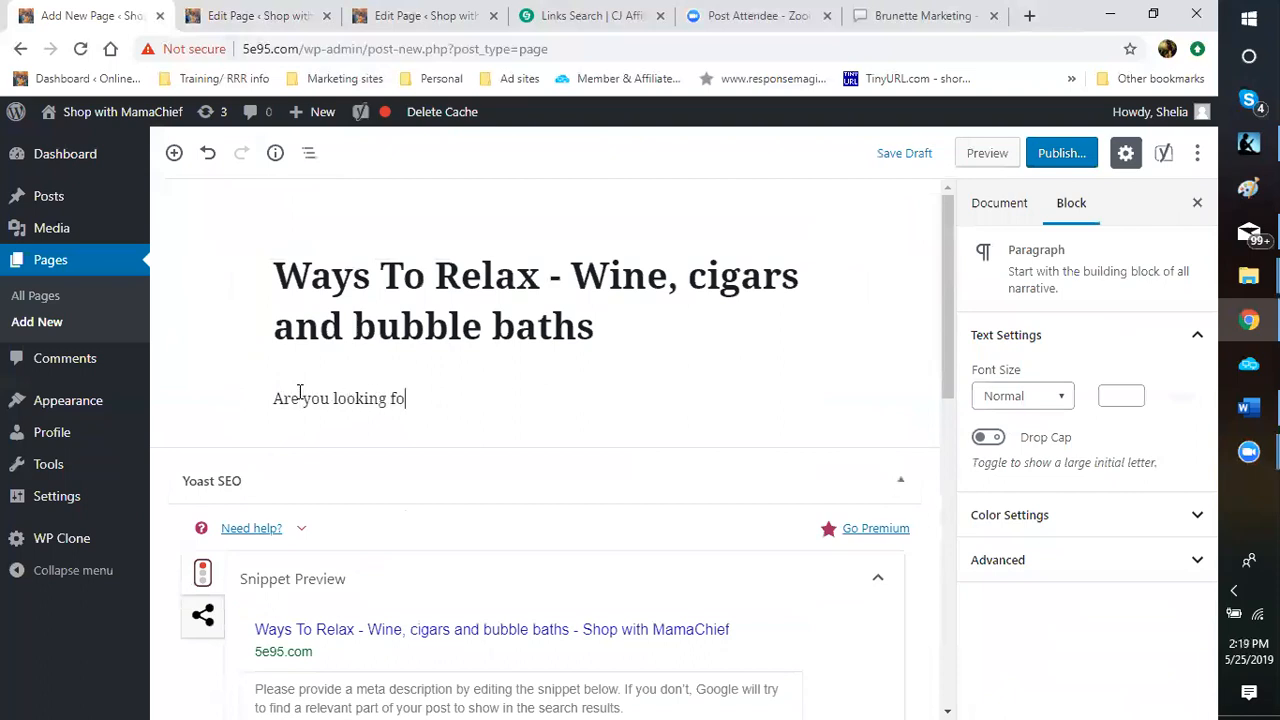
text(r ways to relax)
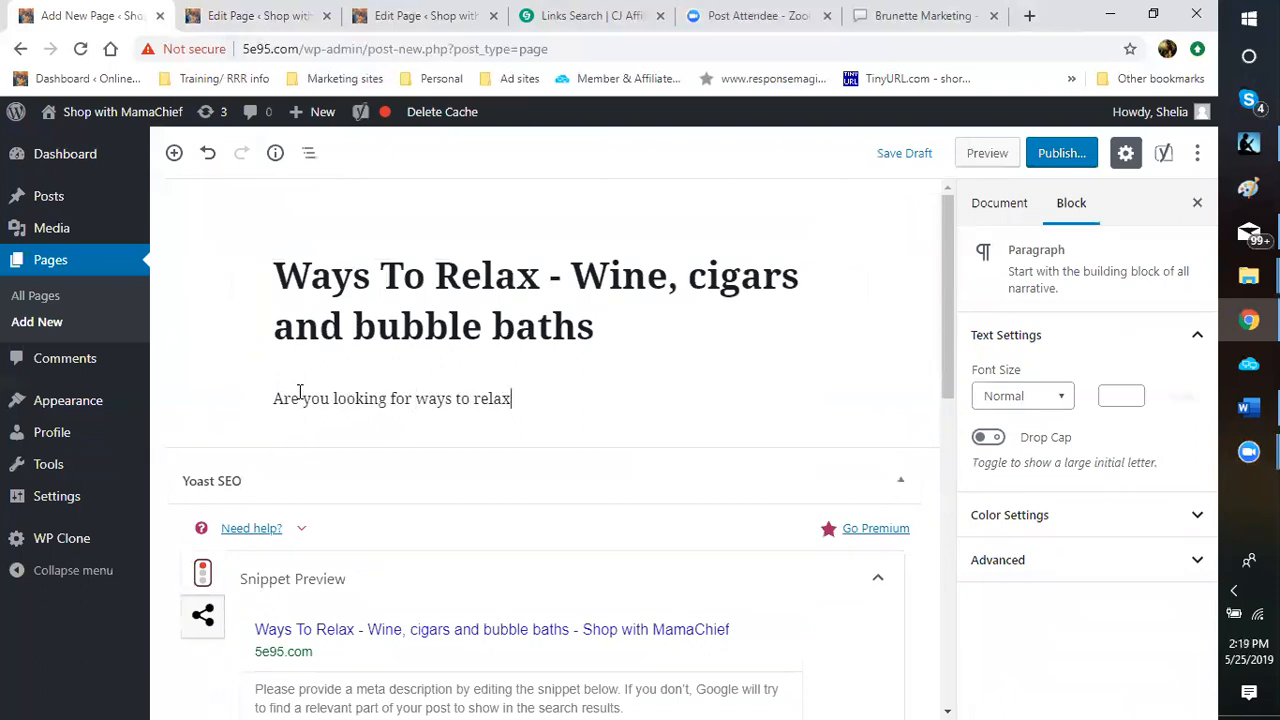
text(?  Having a s)
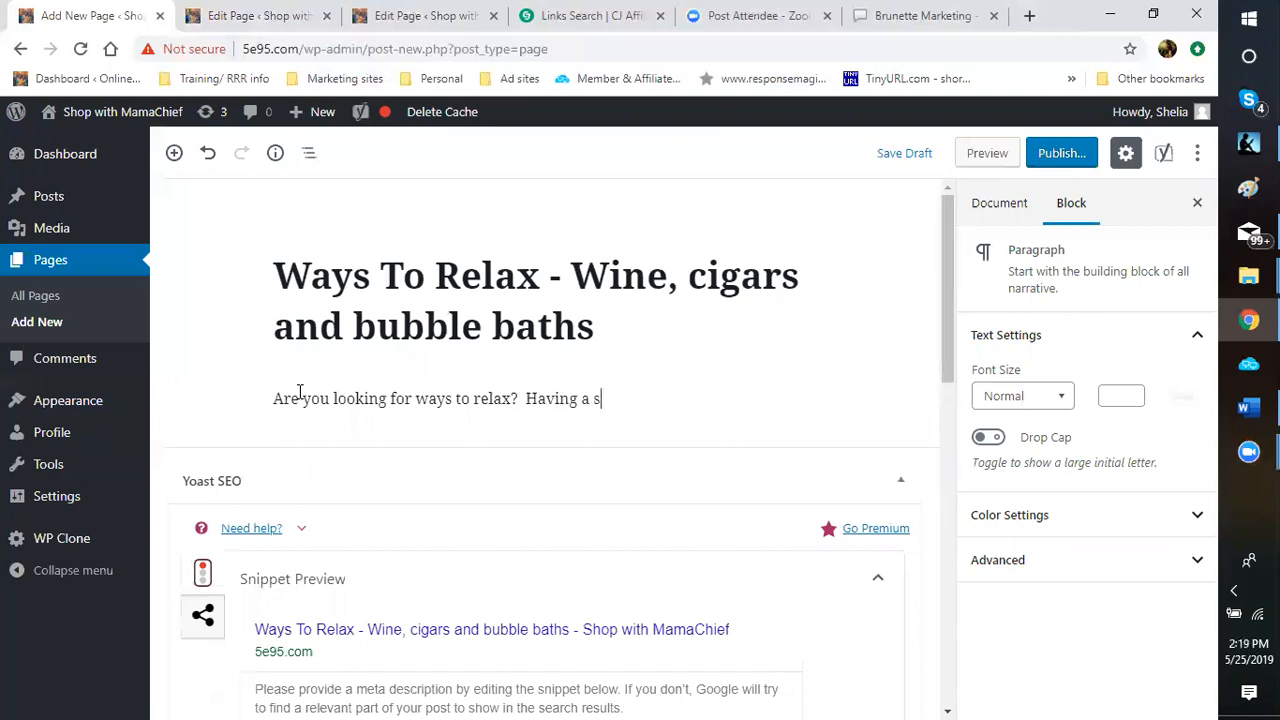
text(tressful day at work, )
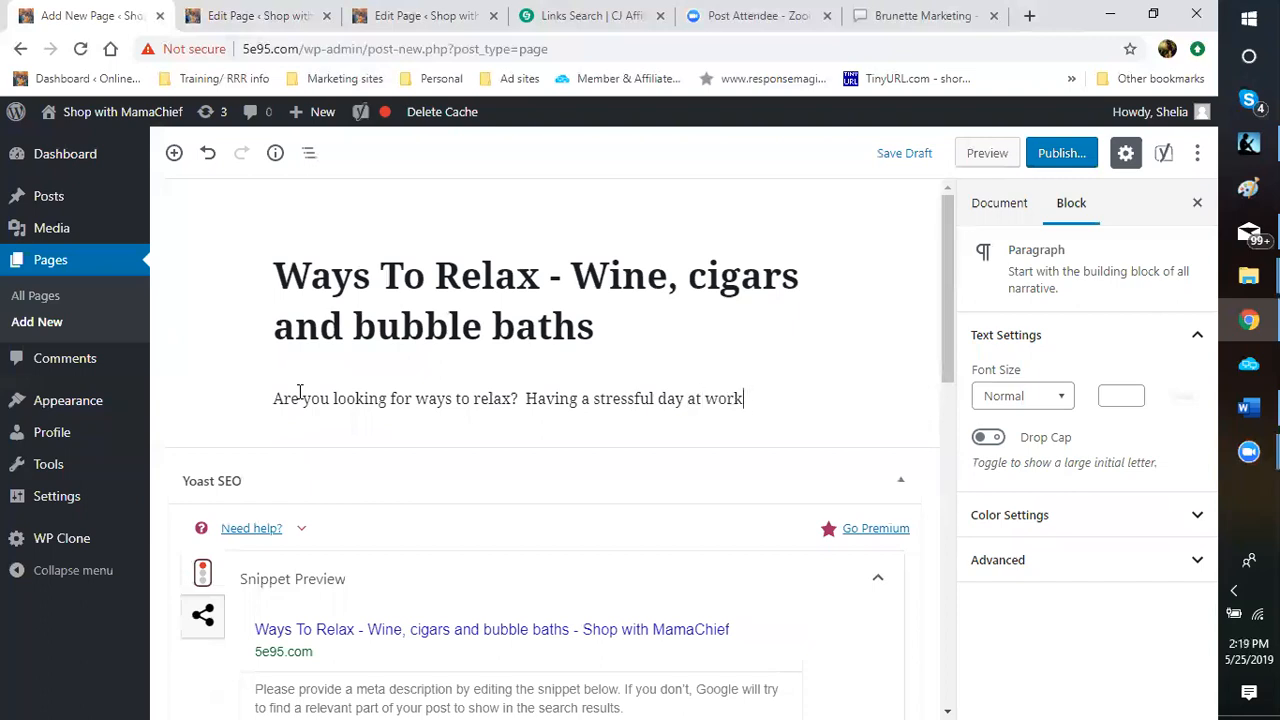
text( Deal)
key(BackSpace)
key(BackSpace)
key(BackSpace)
key(BackSpace)
text(Dealing with )
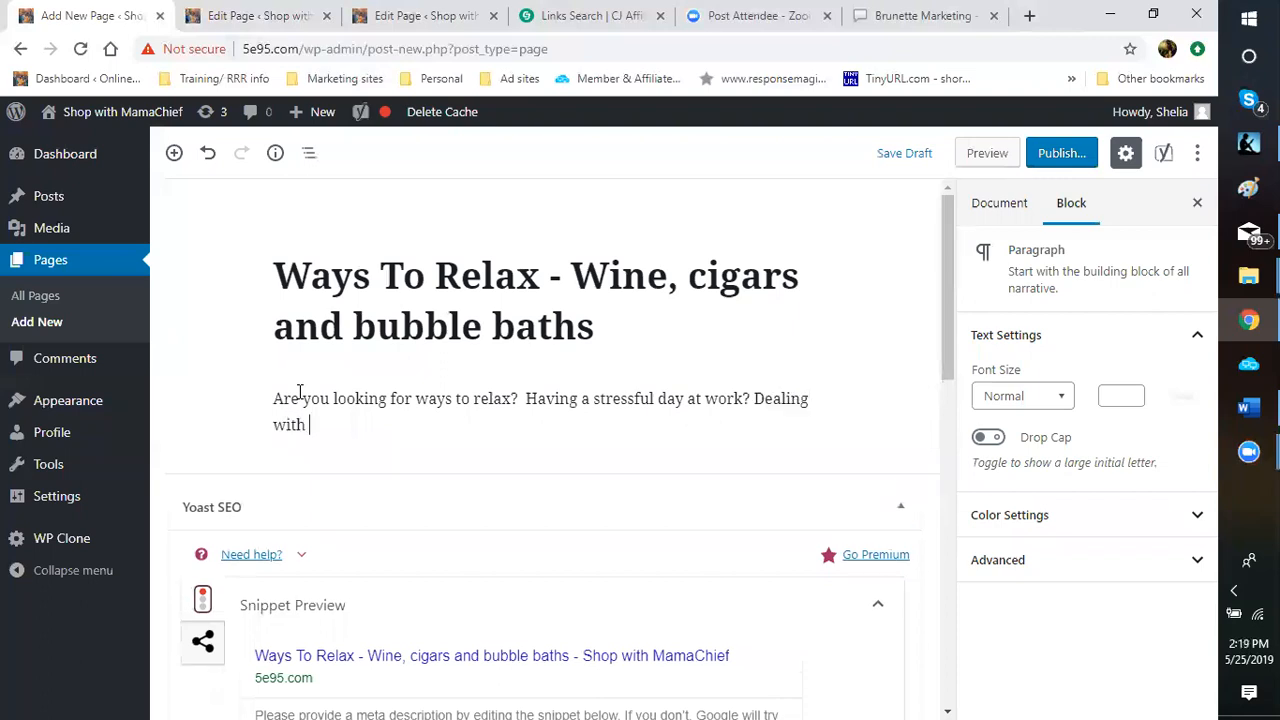
text(the kids all d)
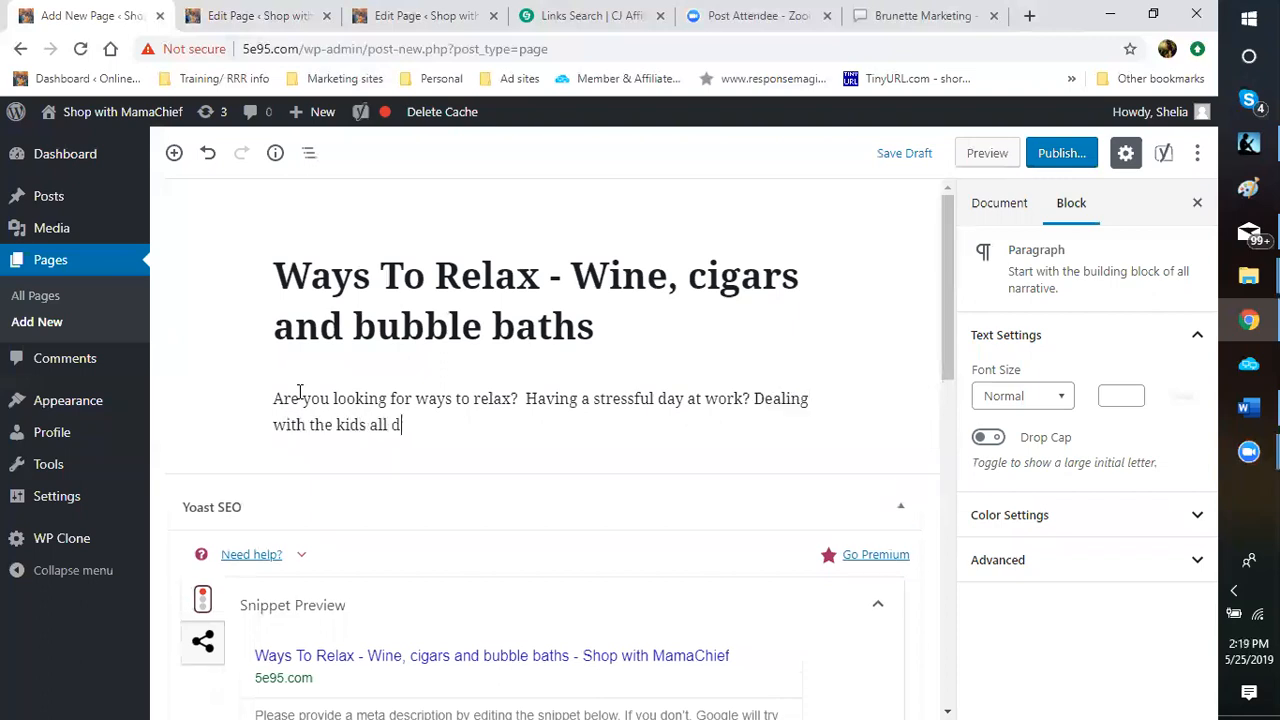
text(ay?)
text(Paying bills, )
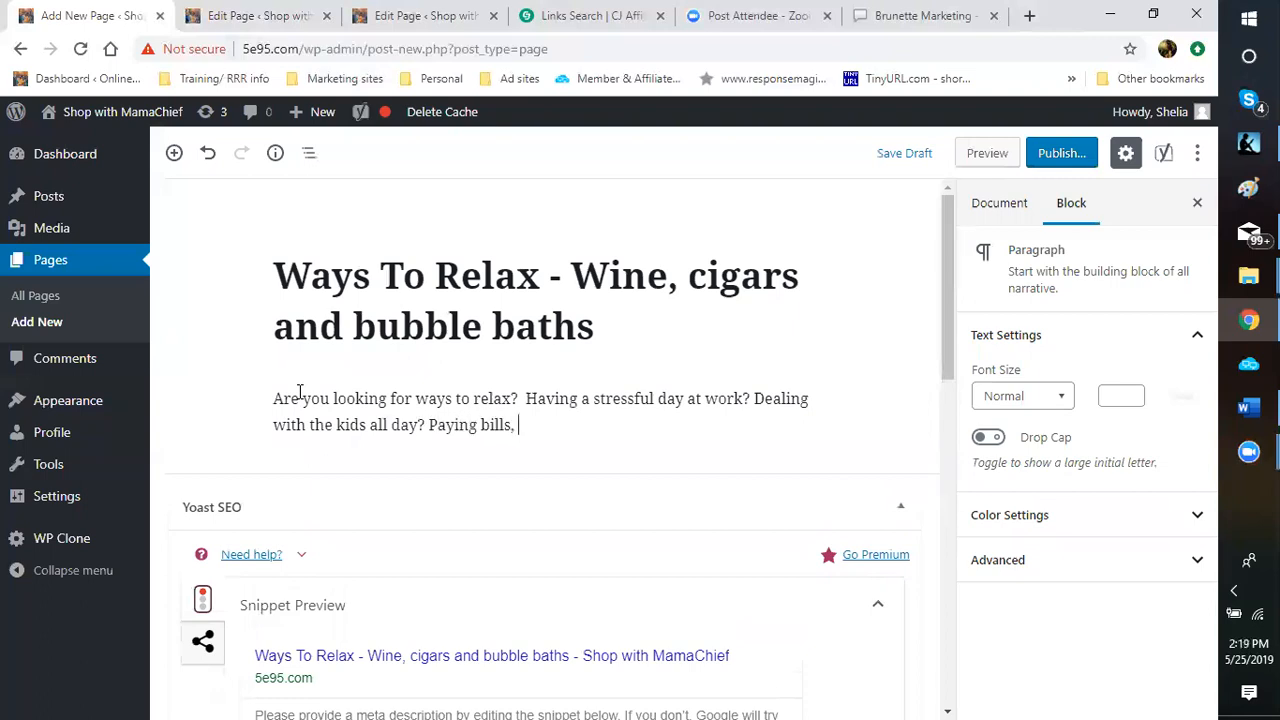
text(walking the)
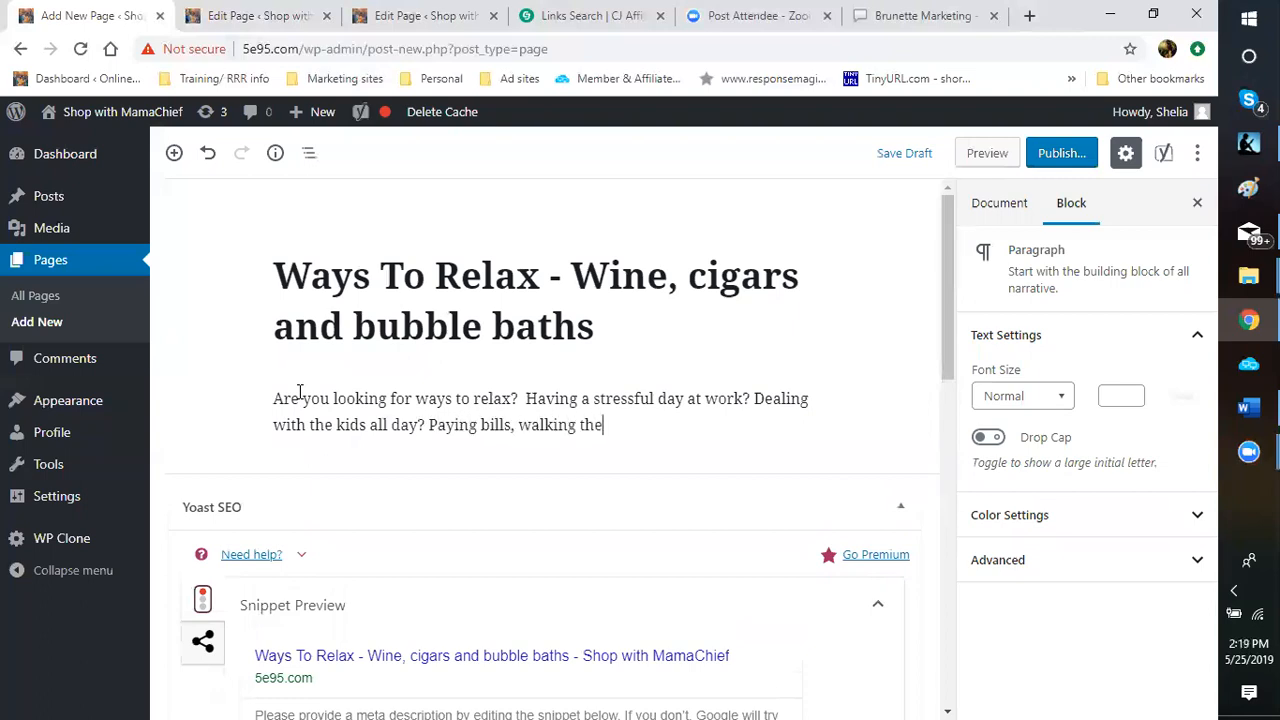
text( dog, cleaning how)
key(BackSpace)
text(use)
key(BackSpace)
key(BackSpace)
text(se, grocery)
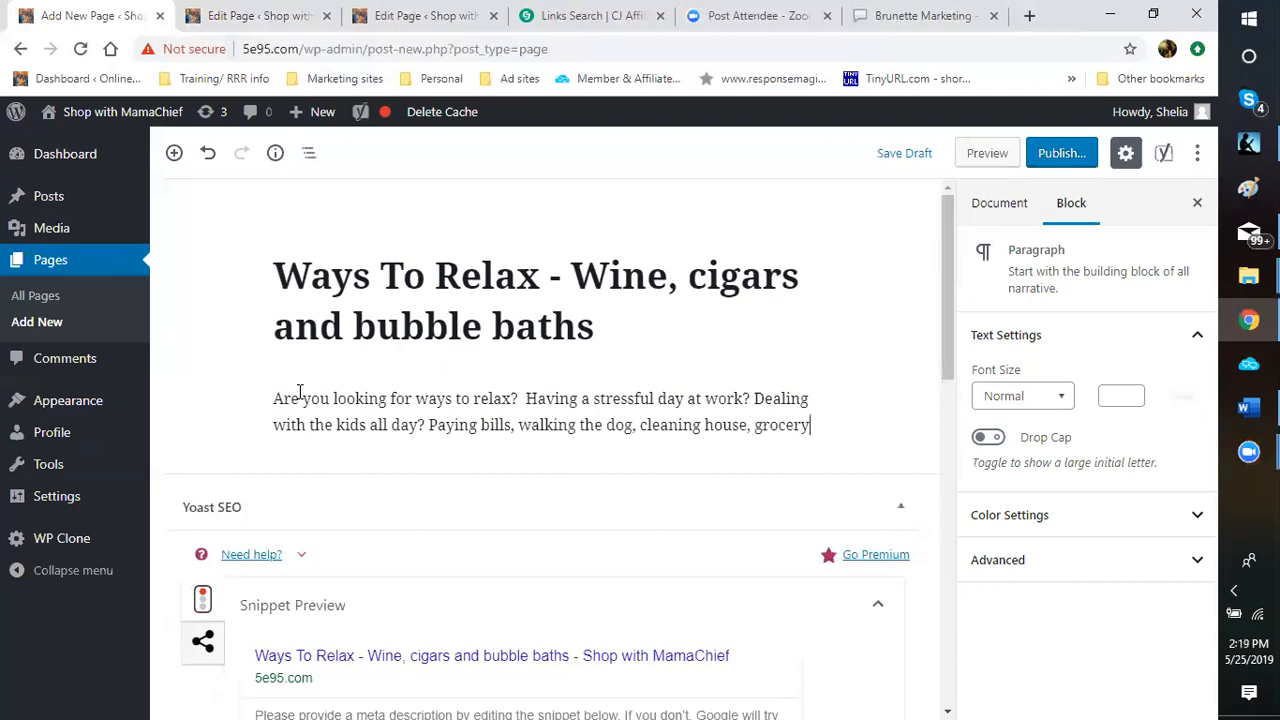
text( shopping, just in gere)
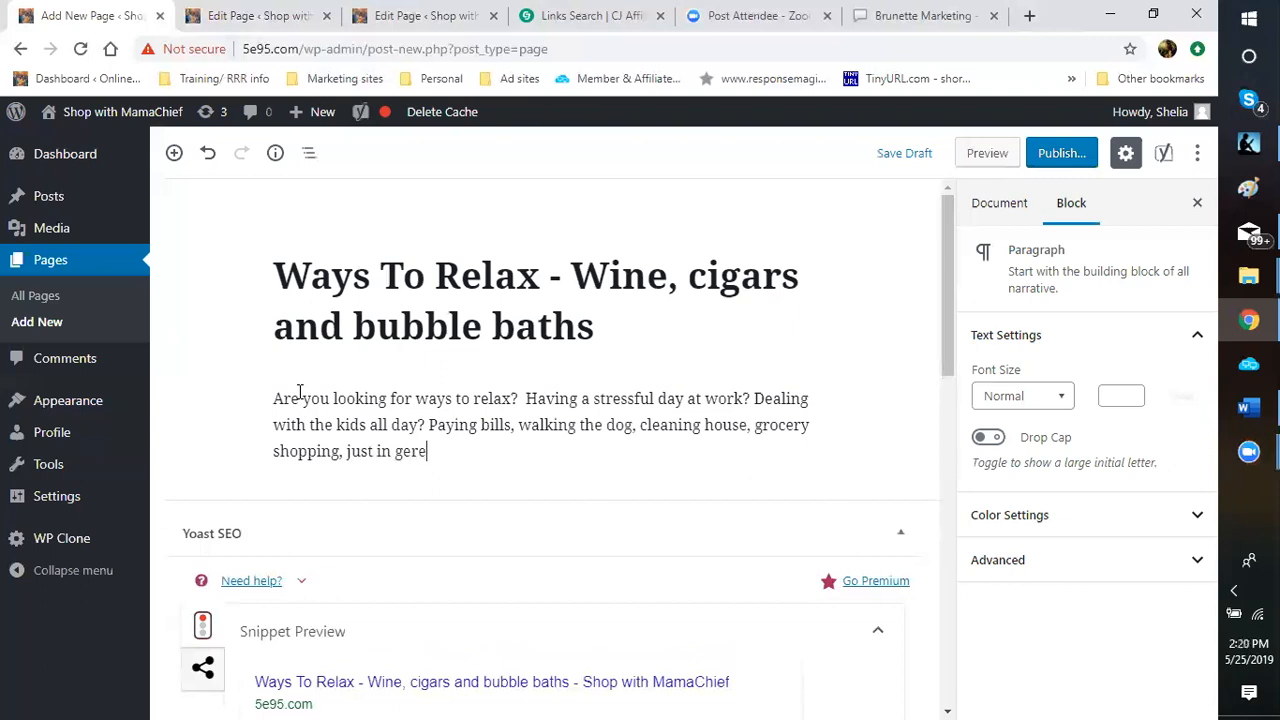
key(BackSpace)
key(BackSpace)
text(neral doing ths d)
key(BackSpace)
key(BackSpace)
key(BackSpace)
text(e day to day gra)
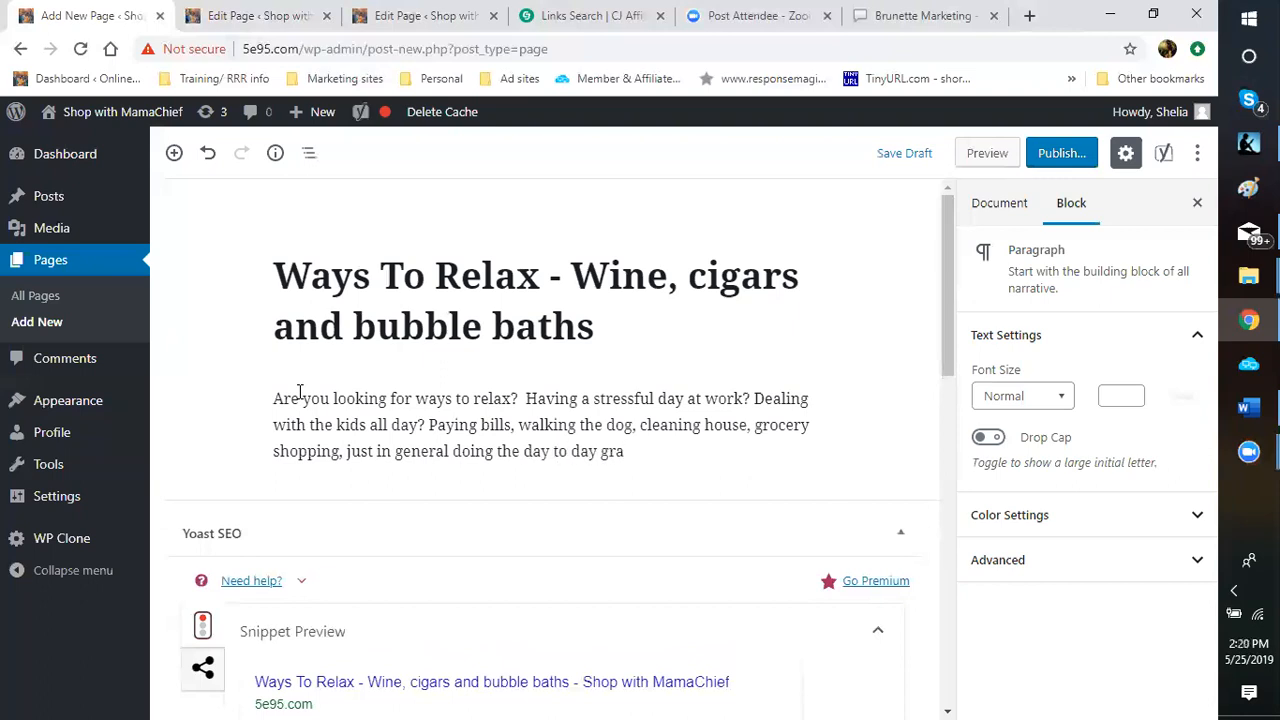
text(nd can be exausti)
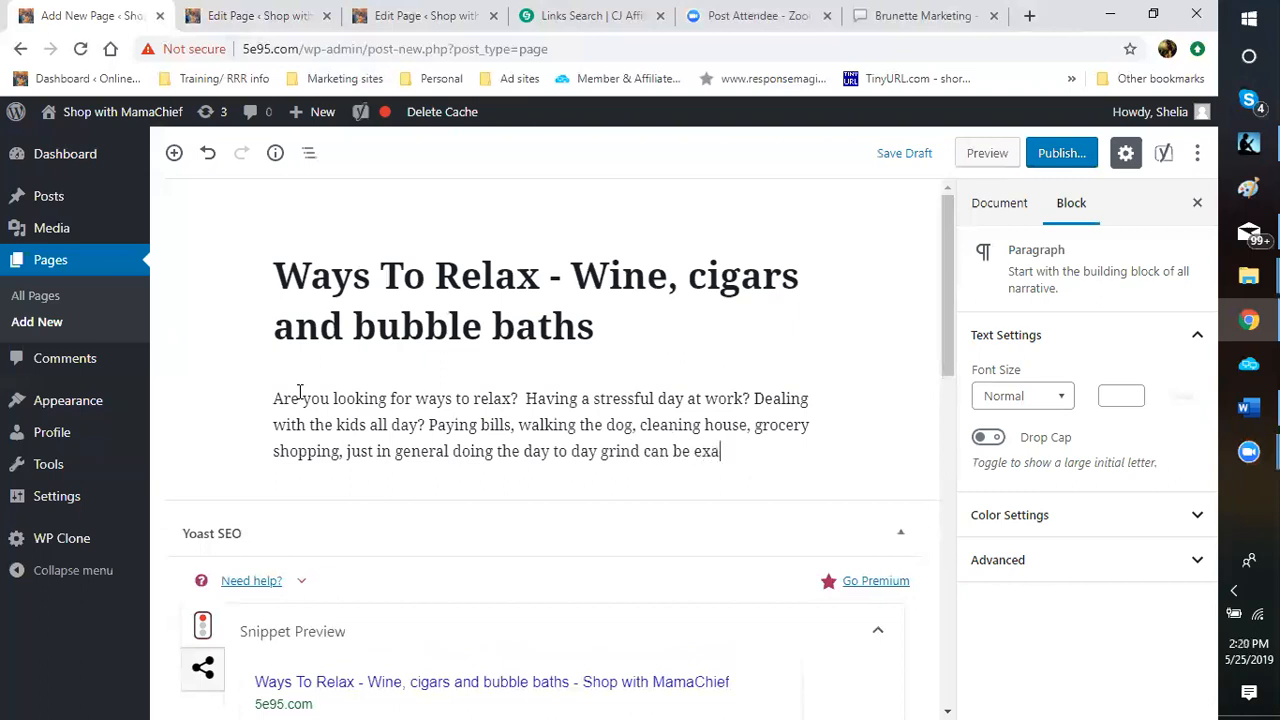
key(BackSpace)
key(BackSpace)
text(austing)
Correct 'exhausting', end the paragraph with 'You need to relax and unwind.' and start a new block.
click(707, 451)
text(h)
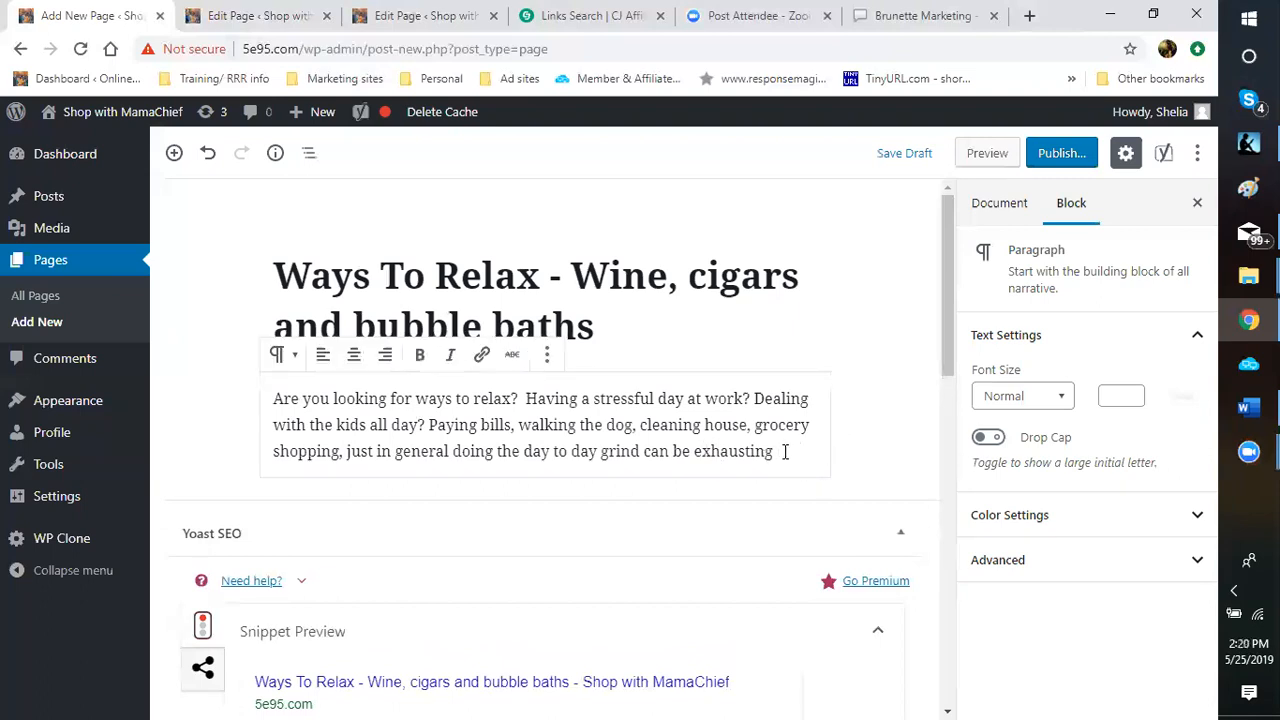
click(785, 452)
text(. You)
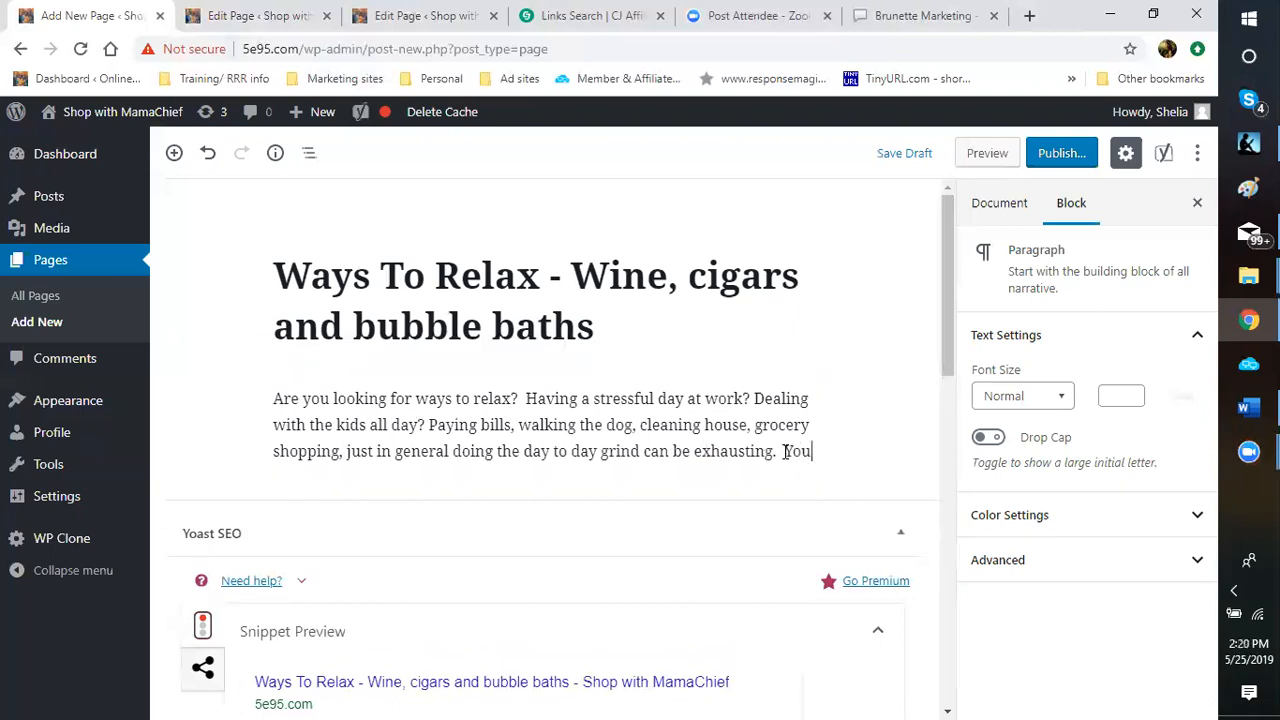
text( need to rela)
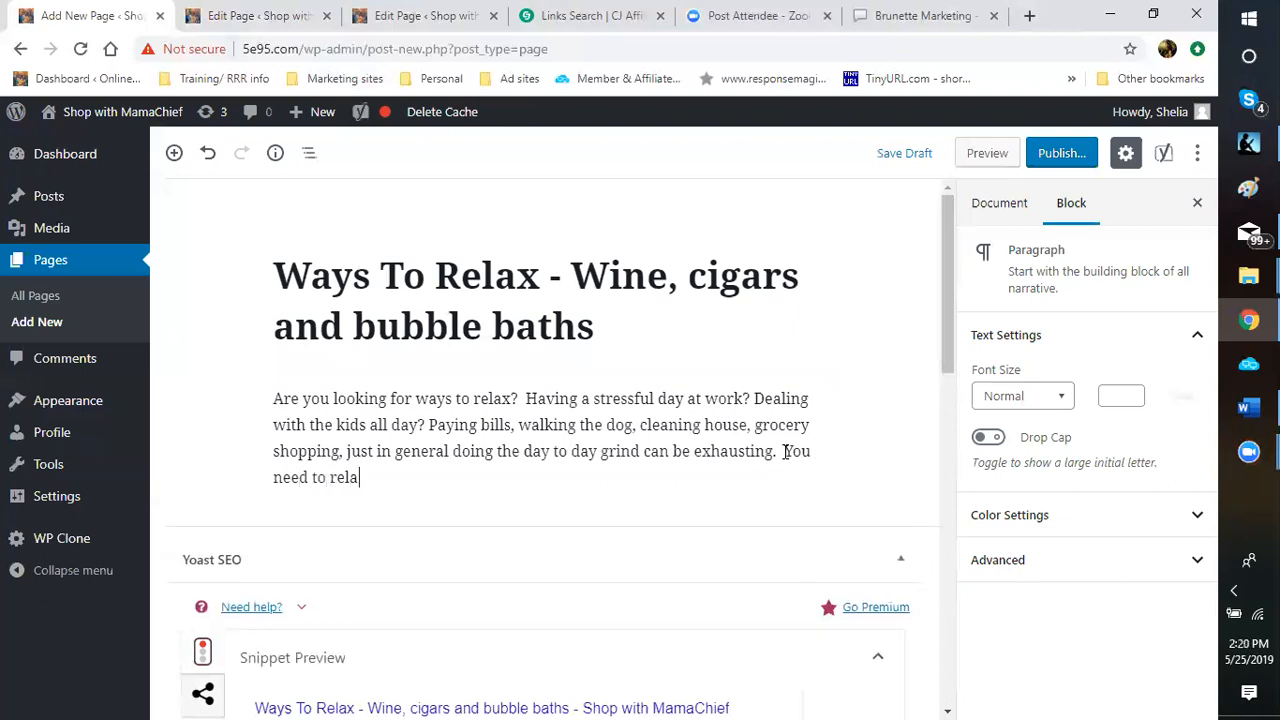
text(x.  Haveing a)
key(BackSpace)
key(BackSpace)
key(BackSpace)
key(BackSpace)
key(BackSpace)
key(BackSpace)
key(BackSpace)
key(BackSpace)
key(BackSpace)
key(BackSpace)
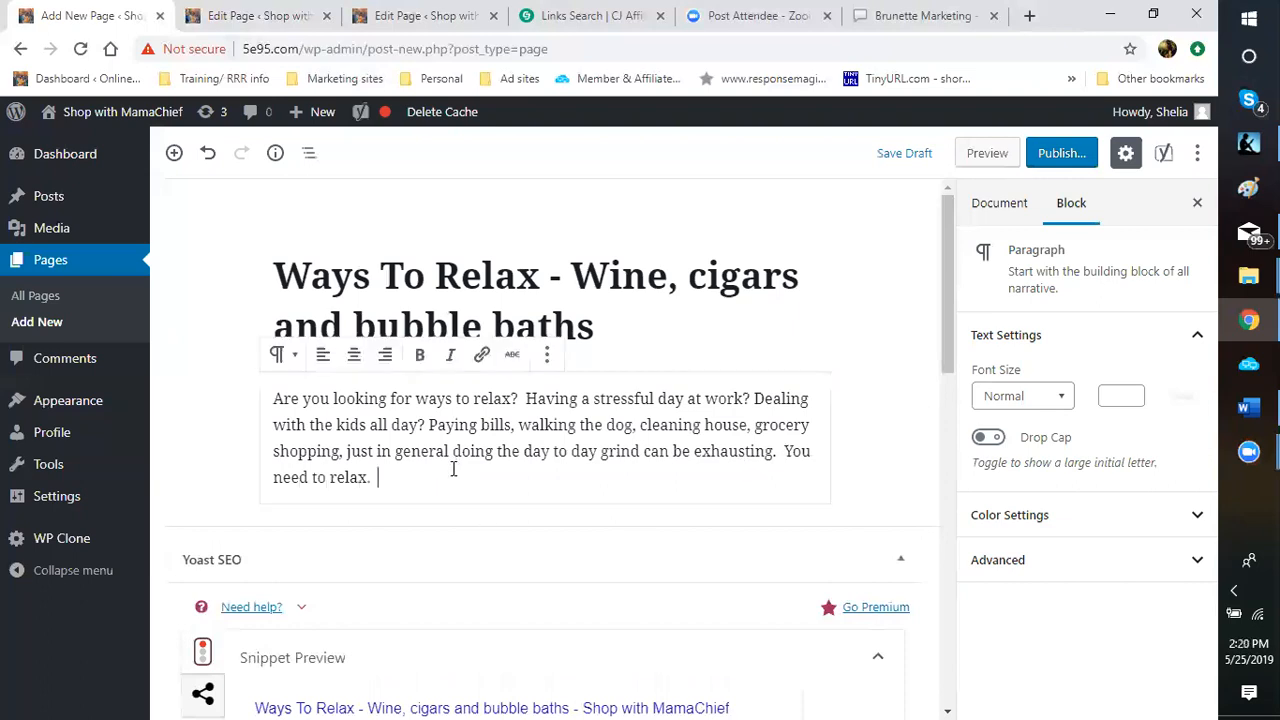
key(BackSpace)
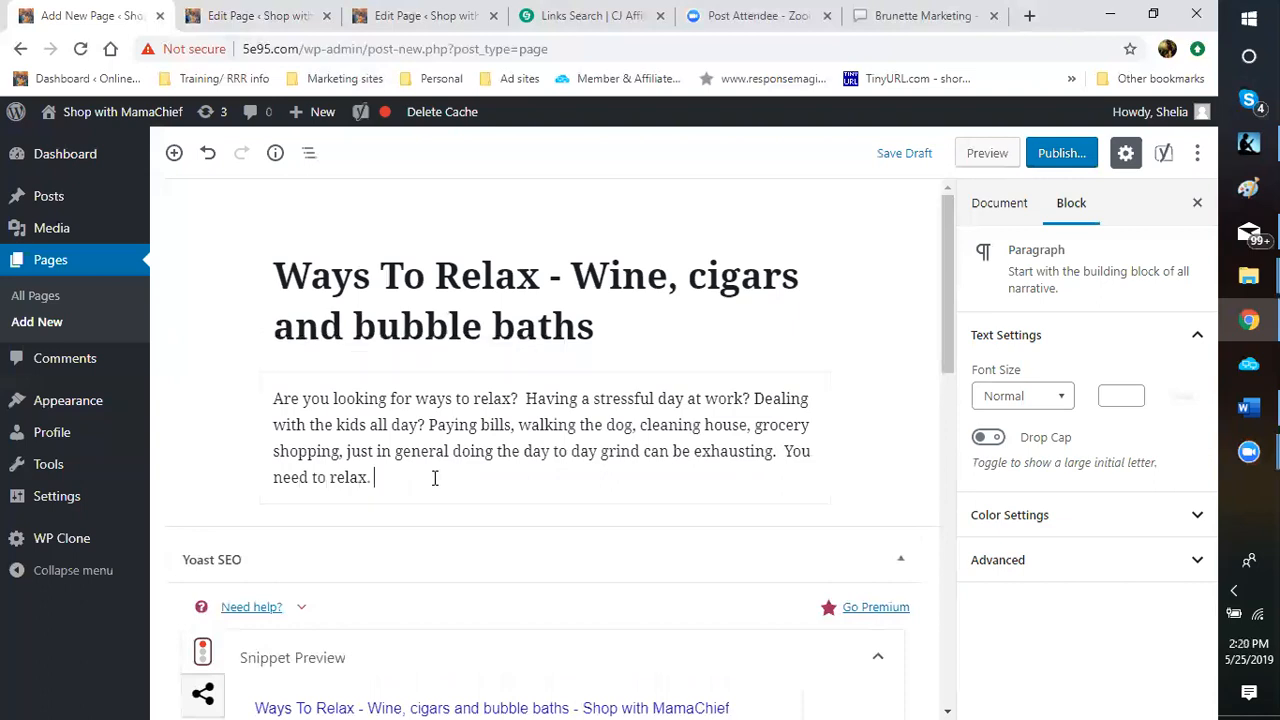
text(and unwind.)
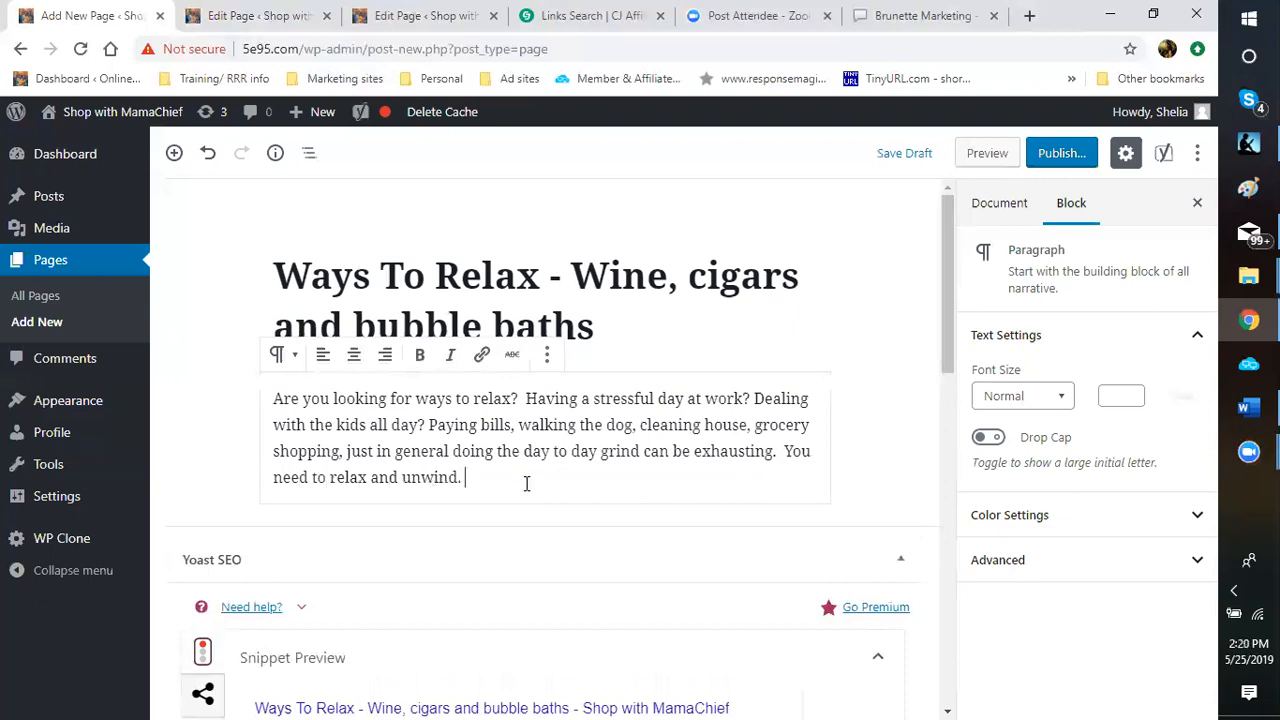
key(Return)
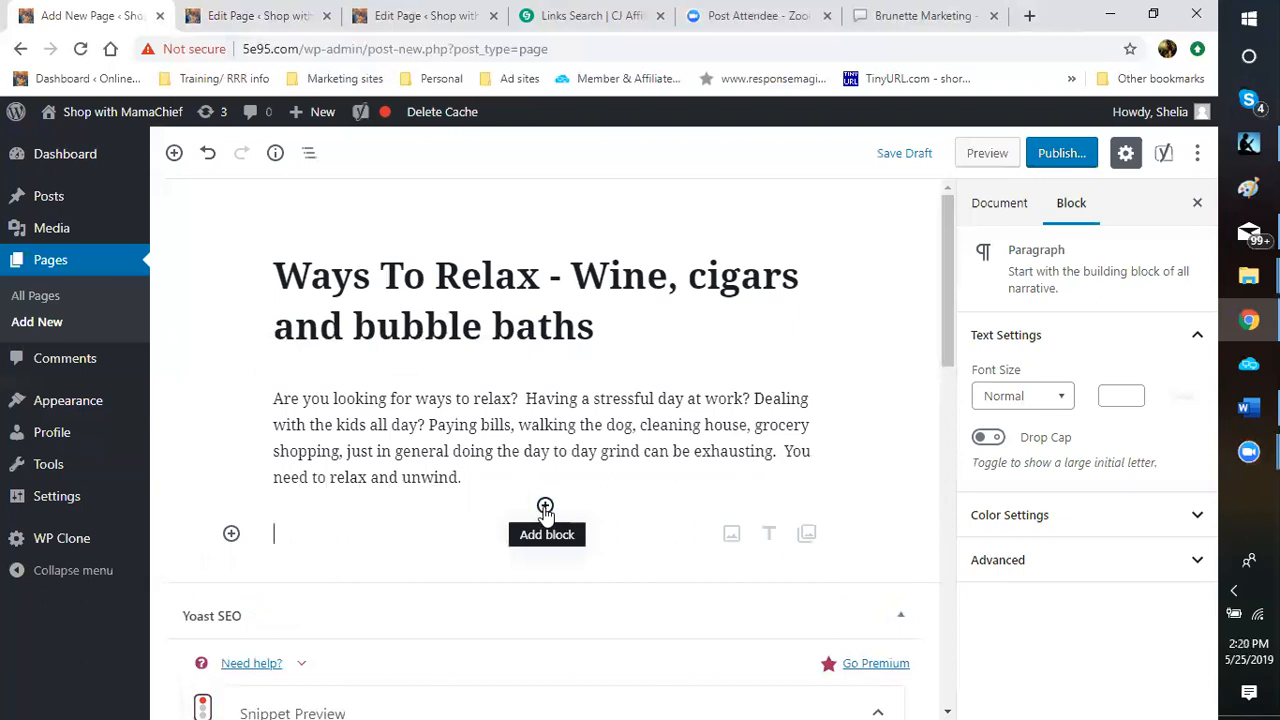
Insert an Image block below the intro paragraph and choose Upload to browse for a picture.
click(545, 506)
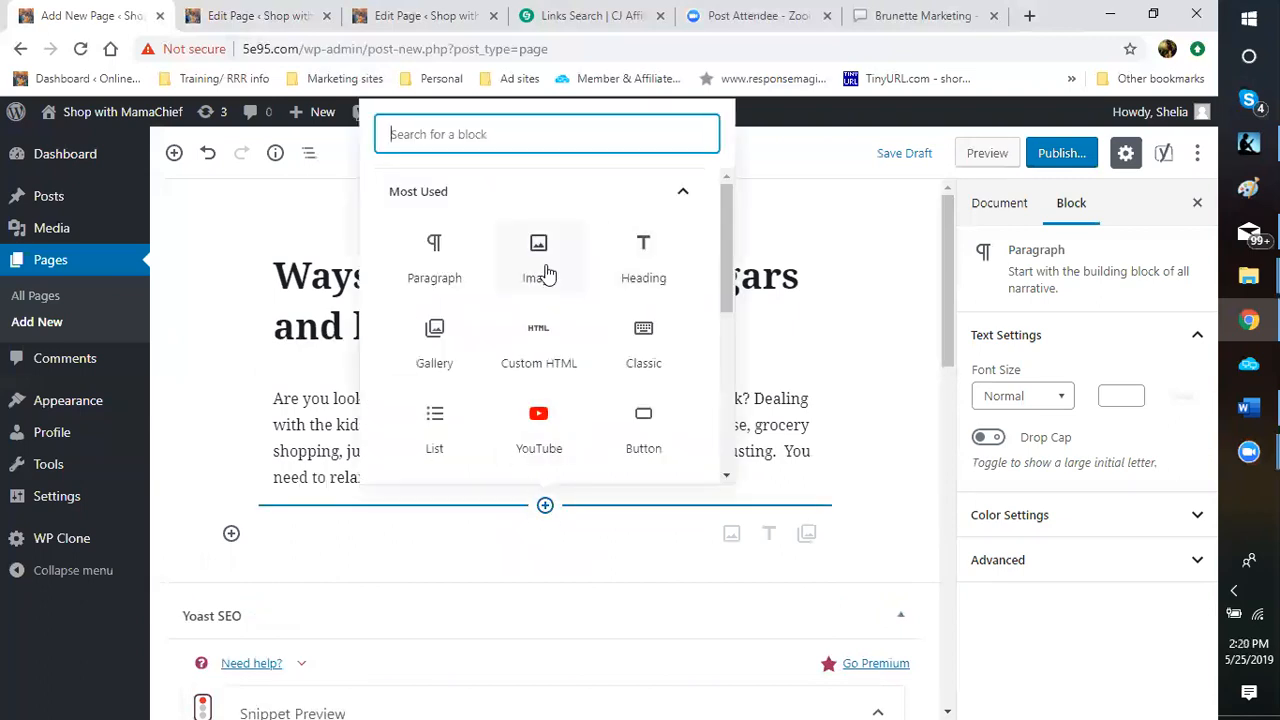
click(543, 266)
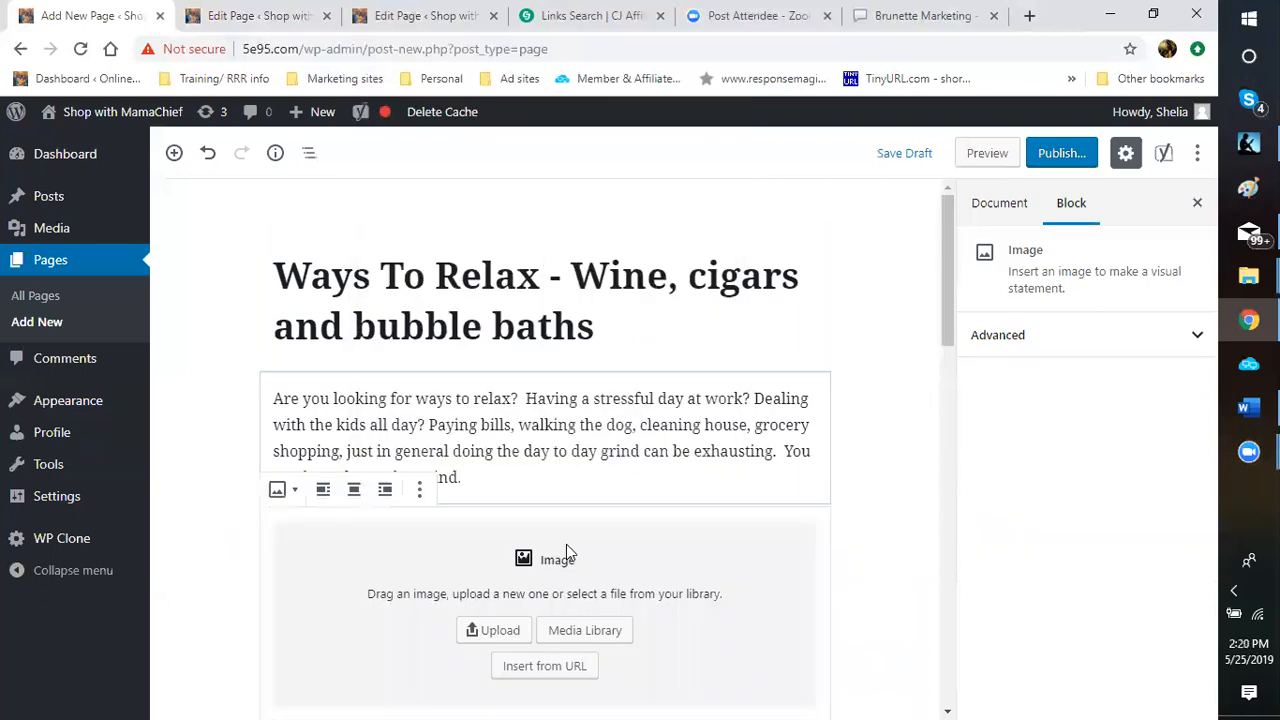
scroll(669, 549, down, 2)
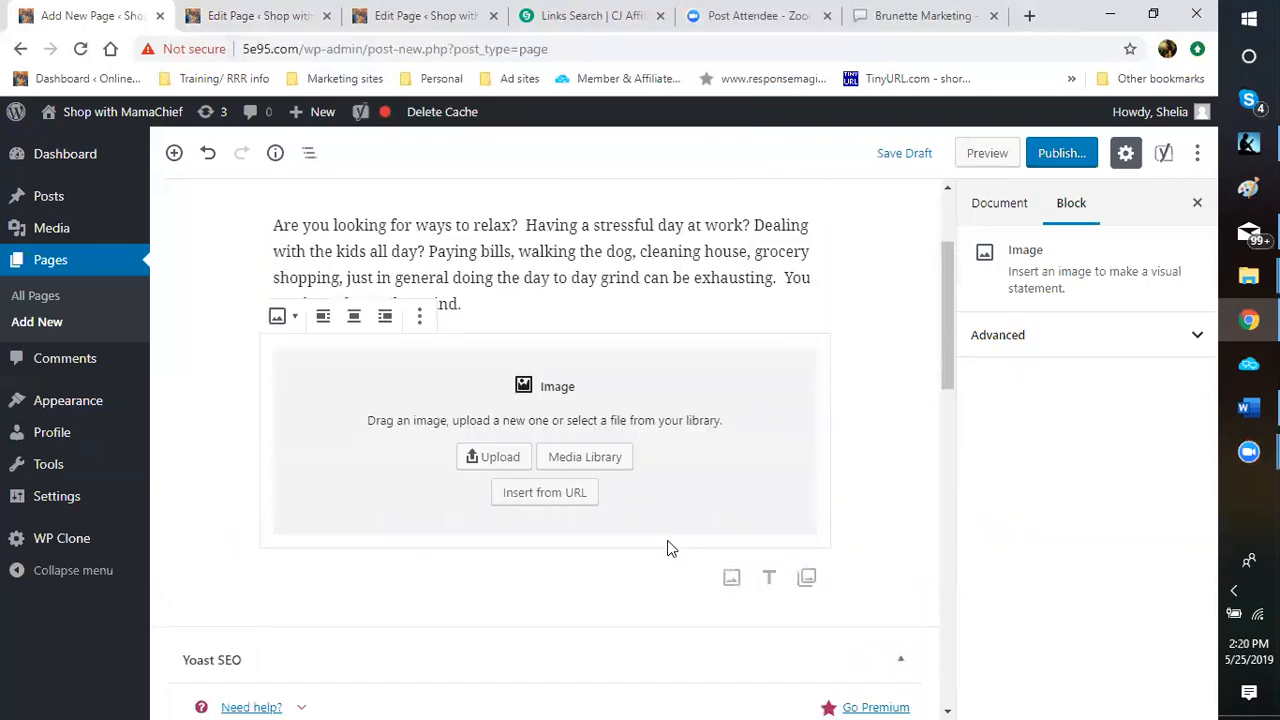
click(490, 446)
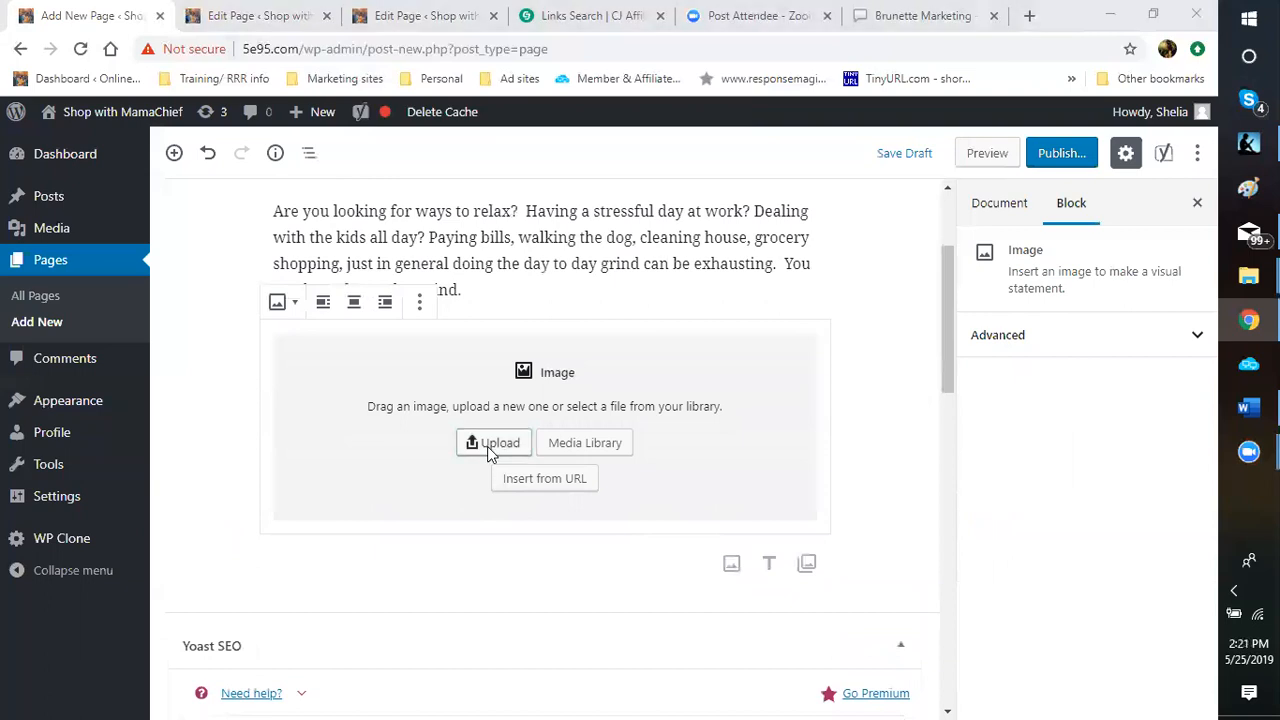
click(490, 452)
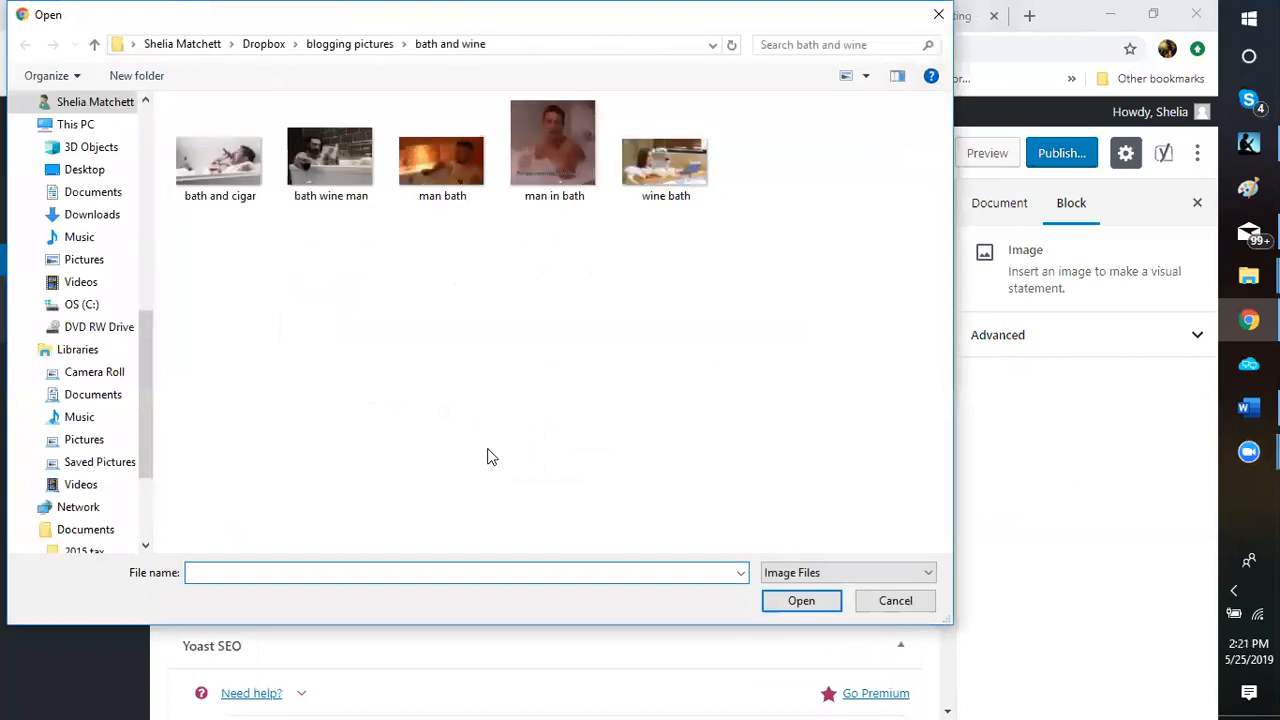
Go to the blogging pictures folder and open its logos subfolder.
click(355, 44)
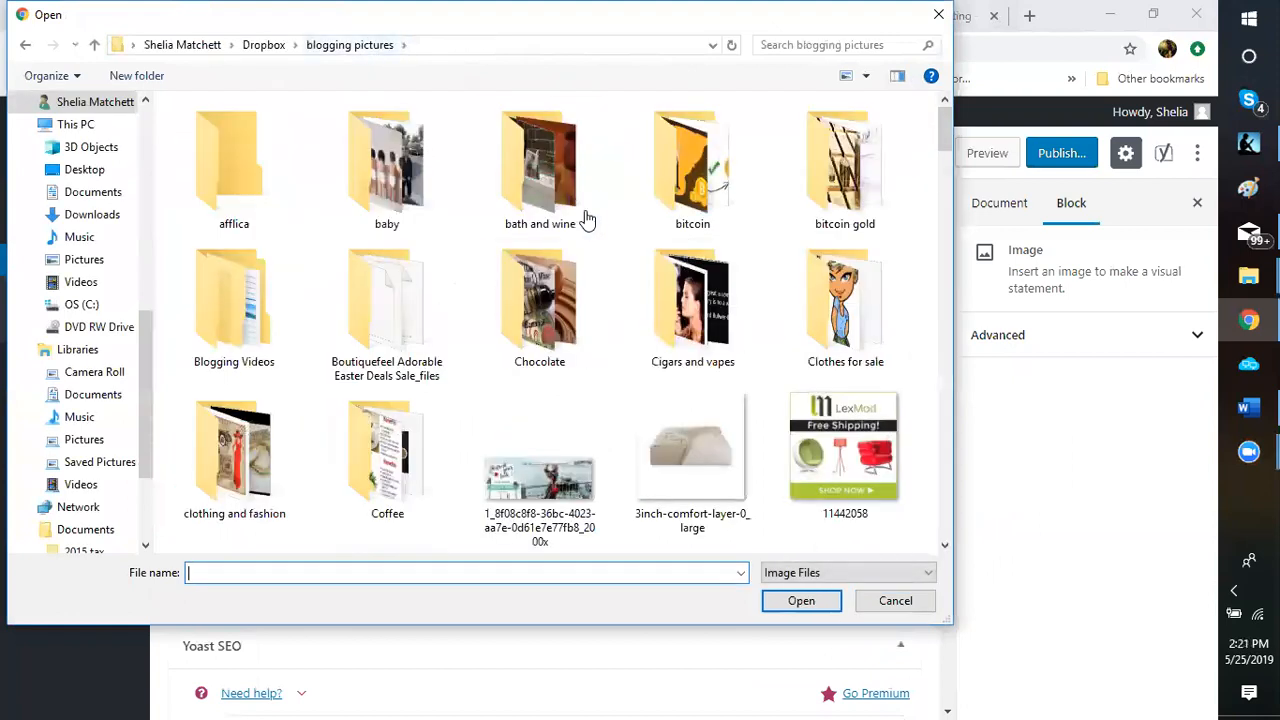
scroll(609, 330, down, 2)
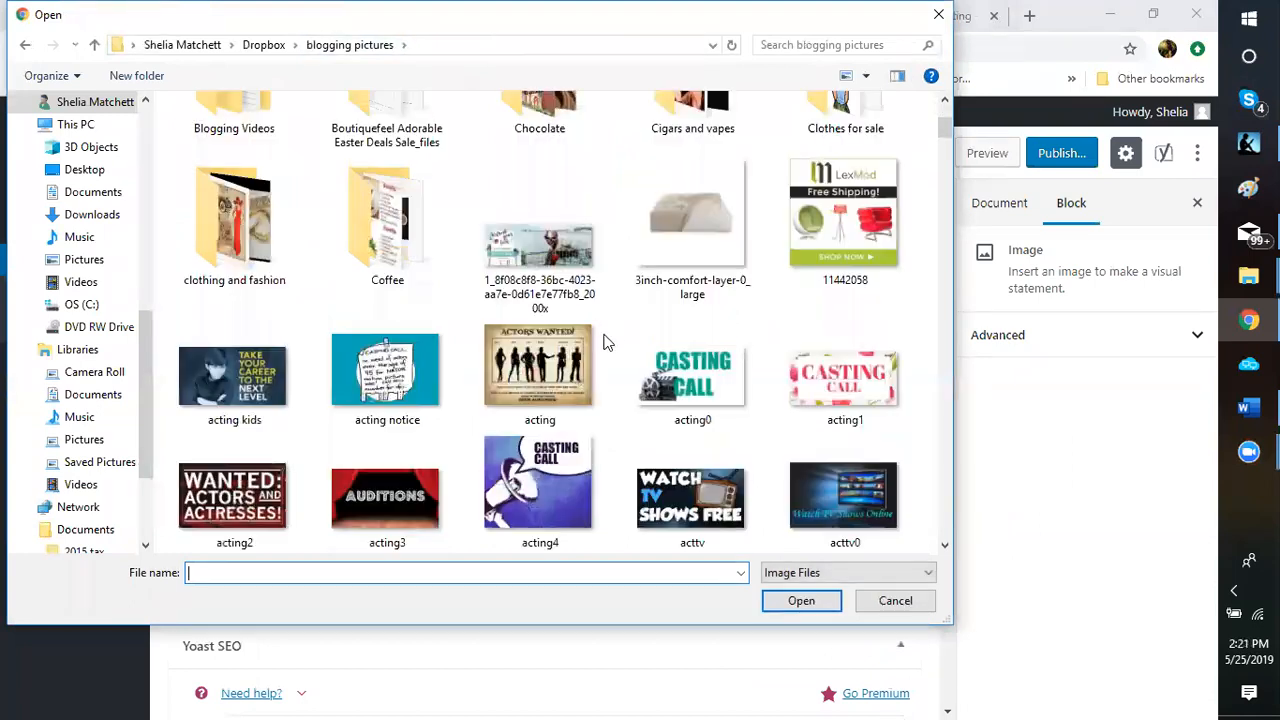
scroll(603, 342, up, 2)
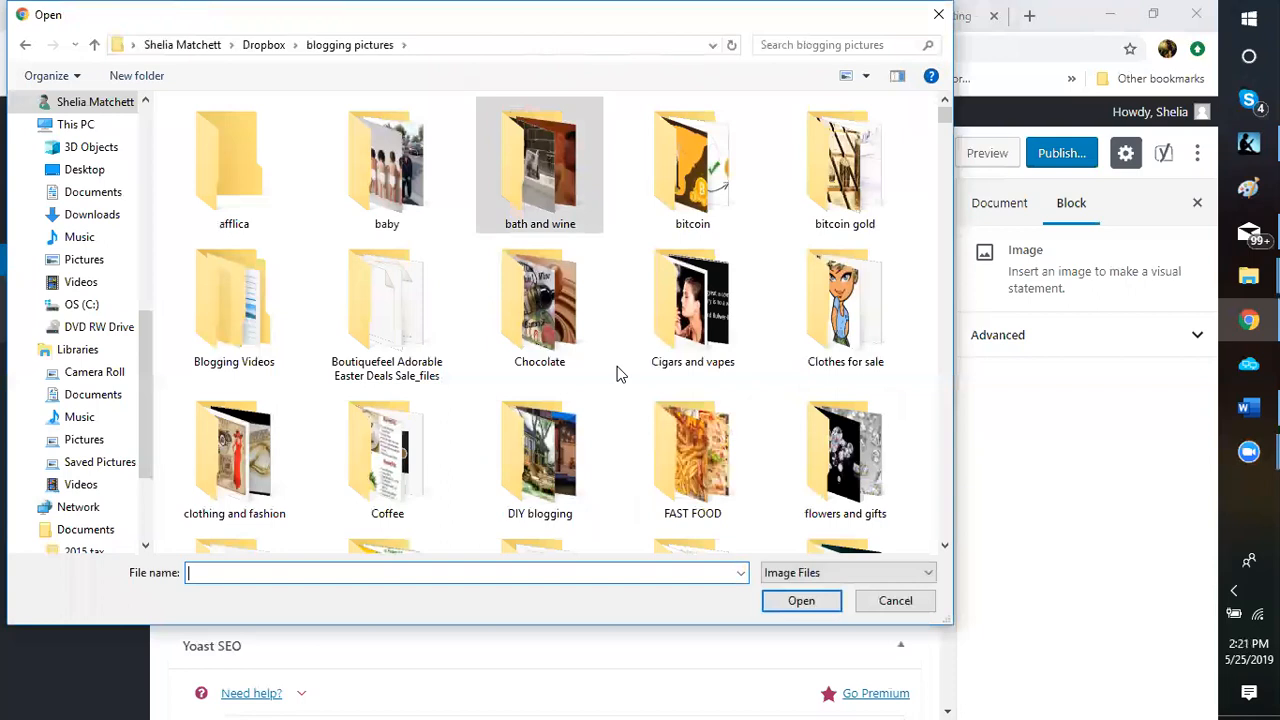
scroll(615, 375, down, 3)
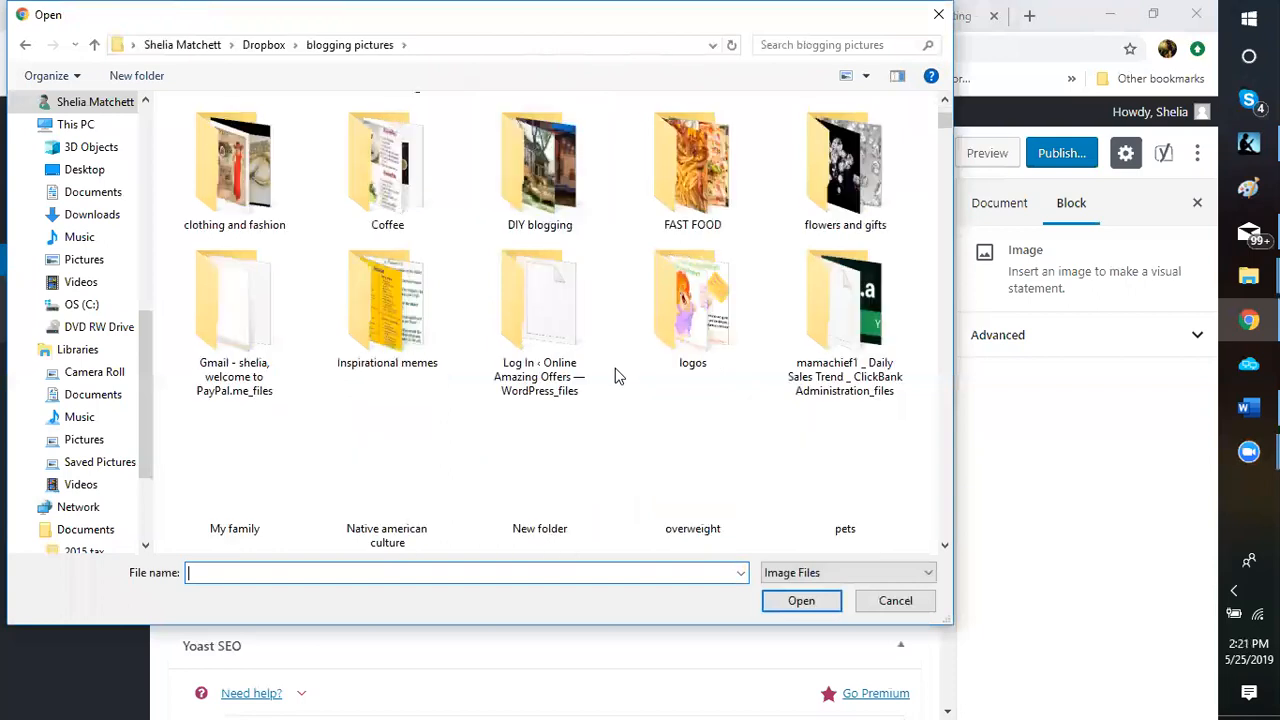
click(672, 338)
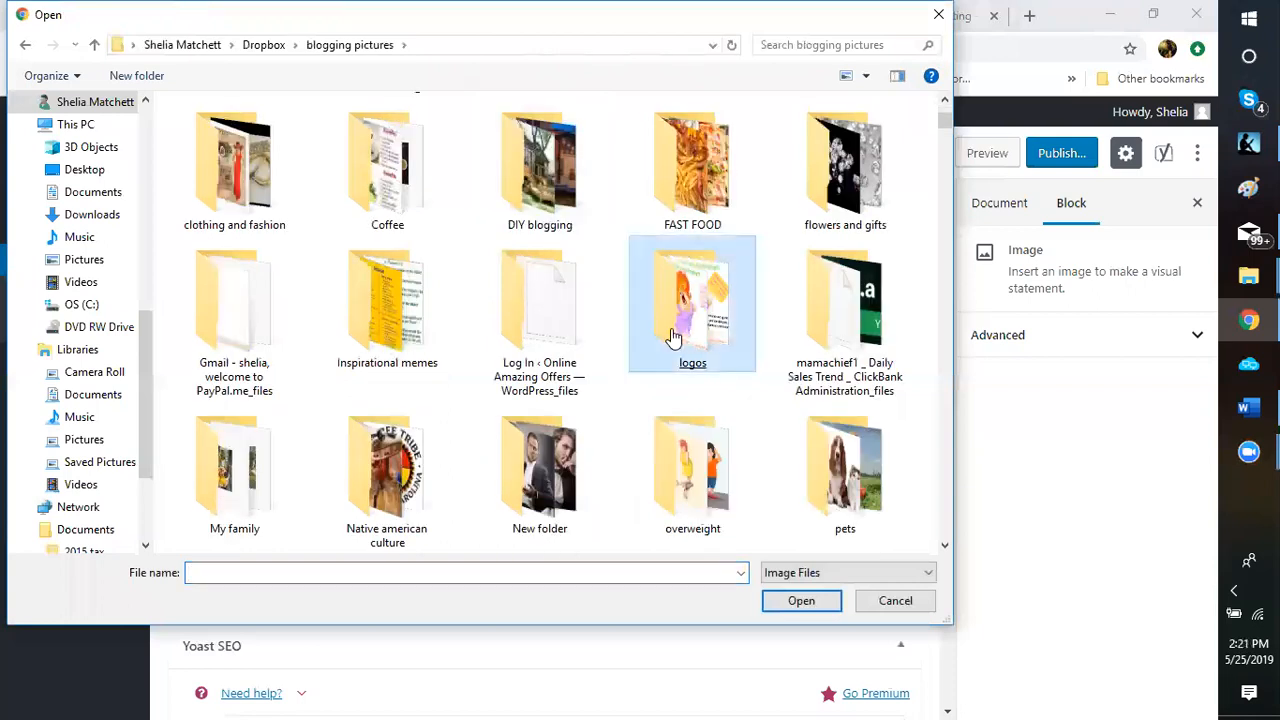
double_click(672, 338)
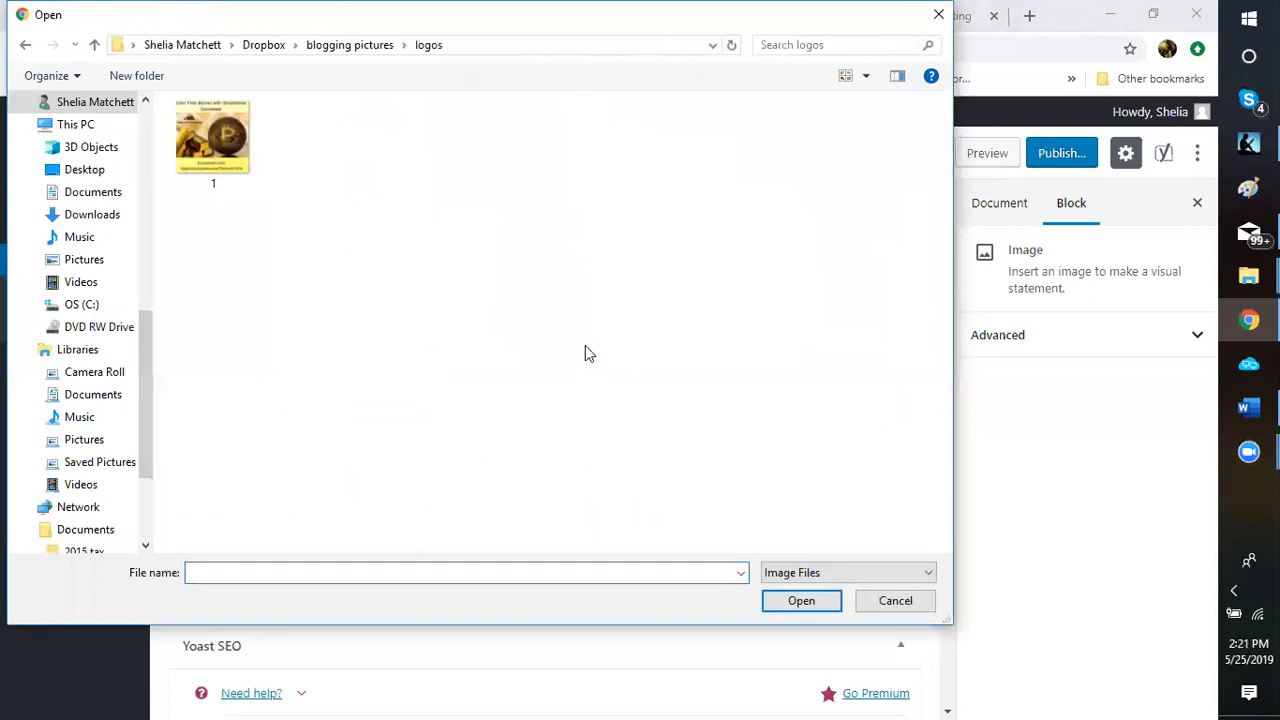
Upload the 'wine relax redo' picture into the Image block.
click(585, 350)
click(530, 327)
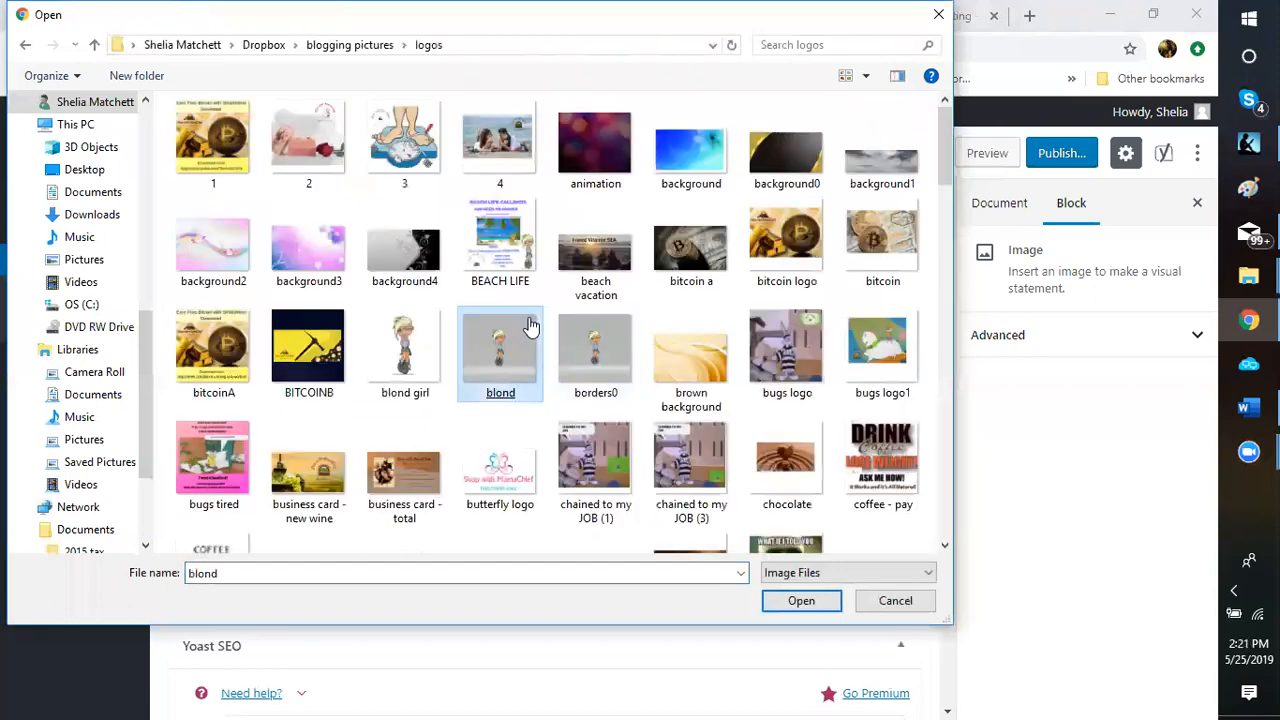
scroll(530, 327, down, 5)
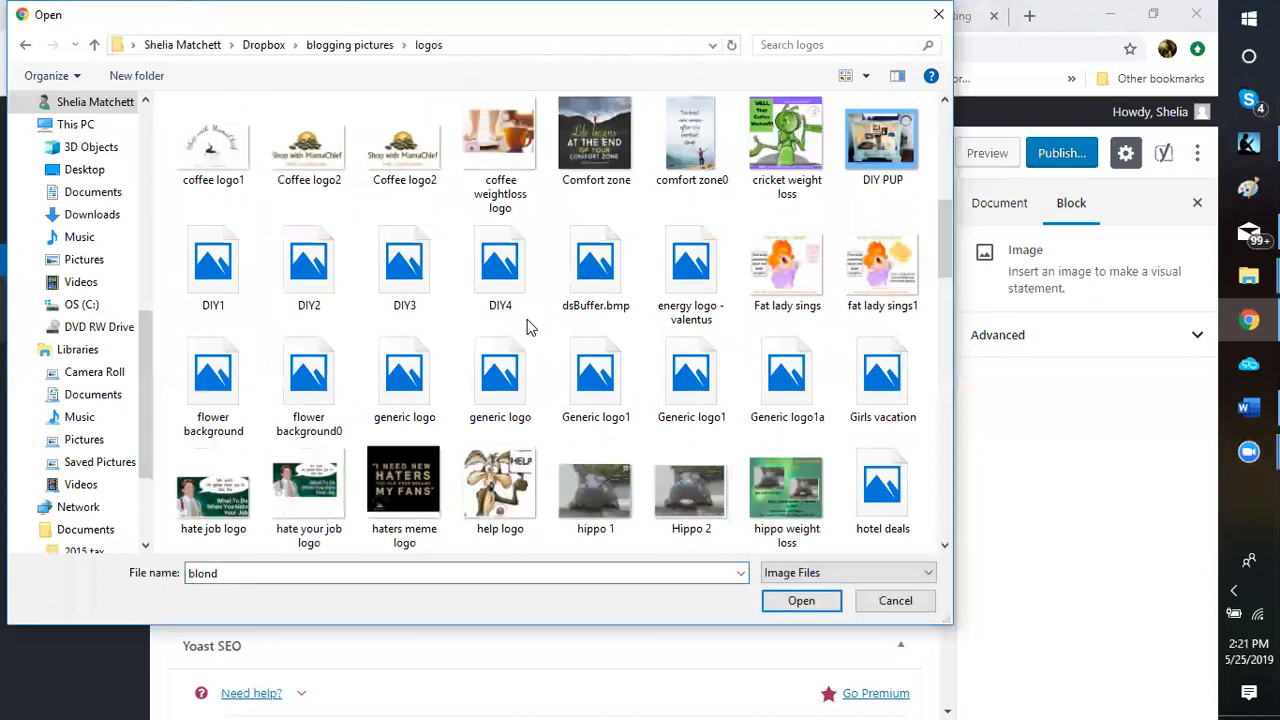
scroll(527, 319, down, 15)
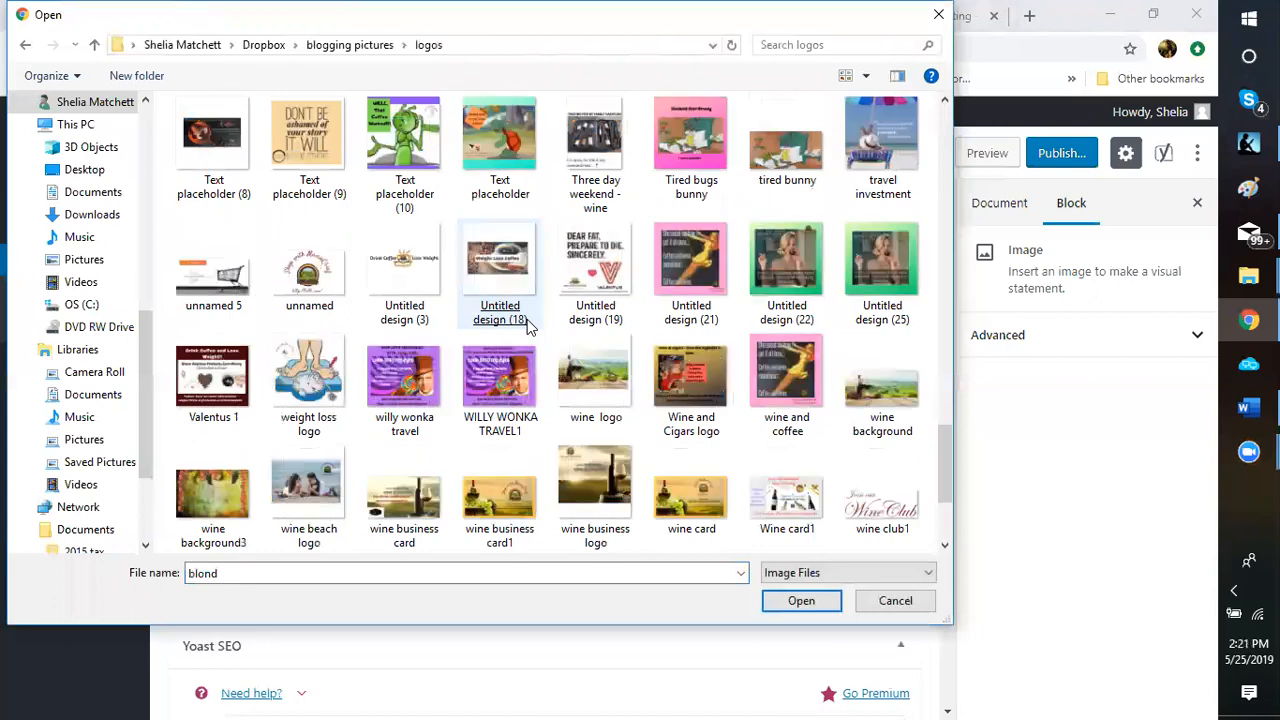
scroll(527, 319, down, 2)
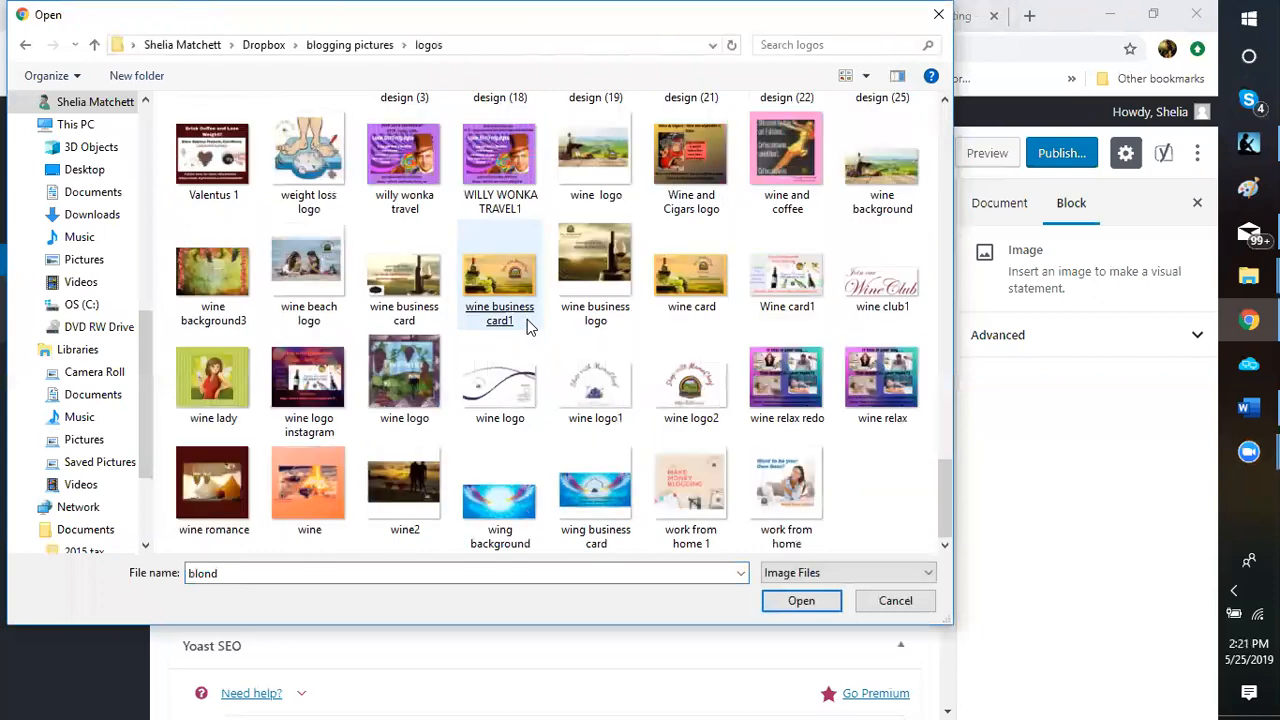
click(775, 390)
double_click(775, 390)
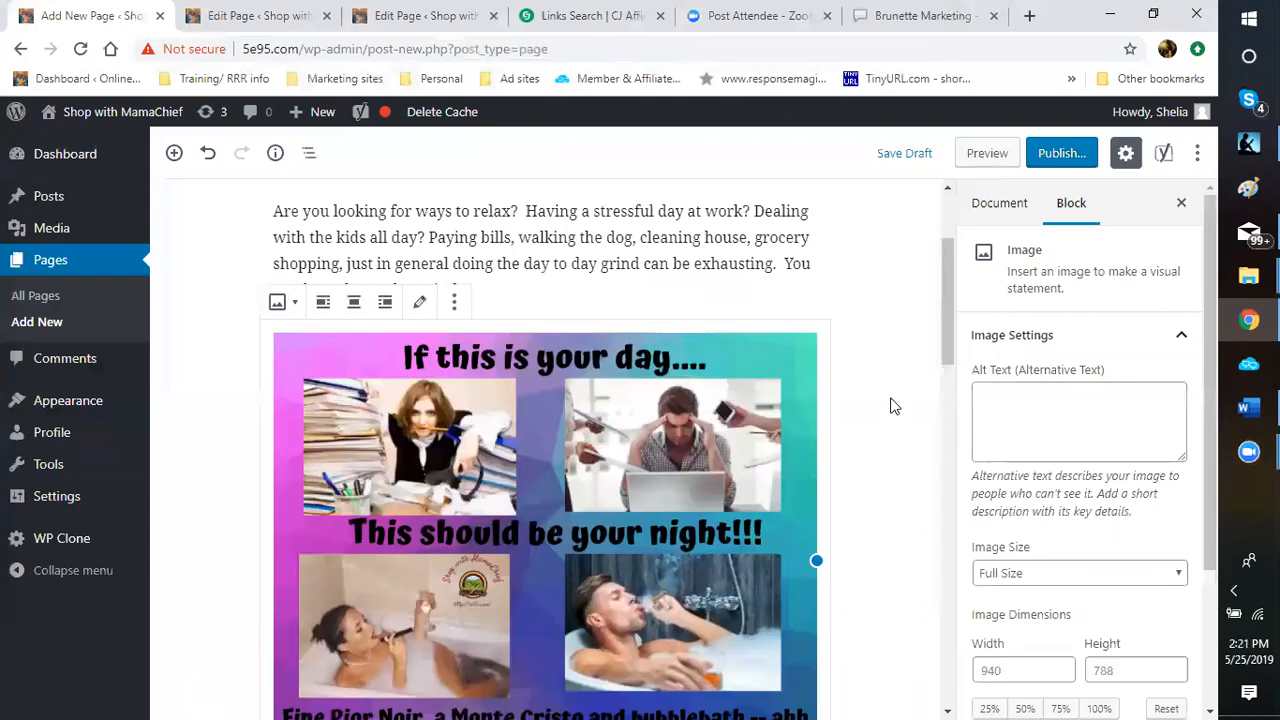
Type 'You sooo deserve this!!!!' as the caption under the wine-and-bubblebath graphic.
scroll(893, 406, down, 1)
scroll(893, 406, up, 2)
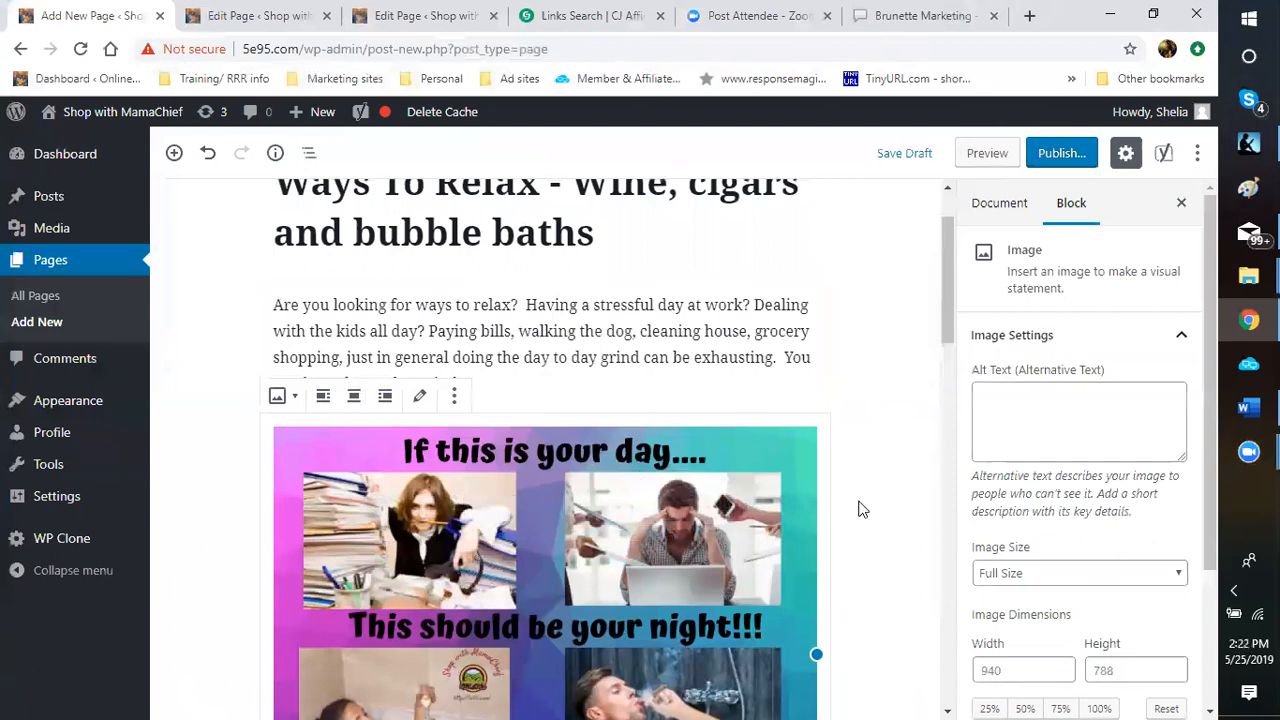
scroll(872, 516, down, 2)
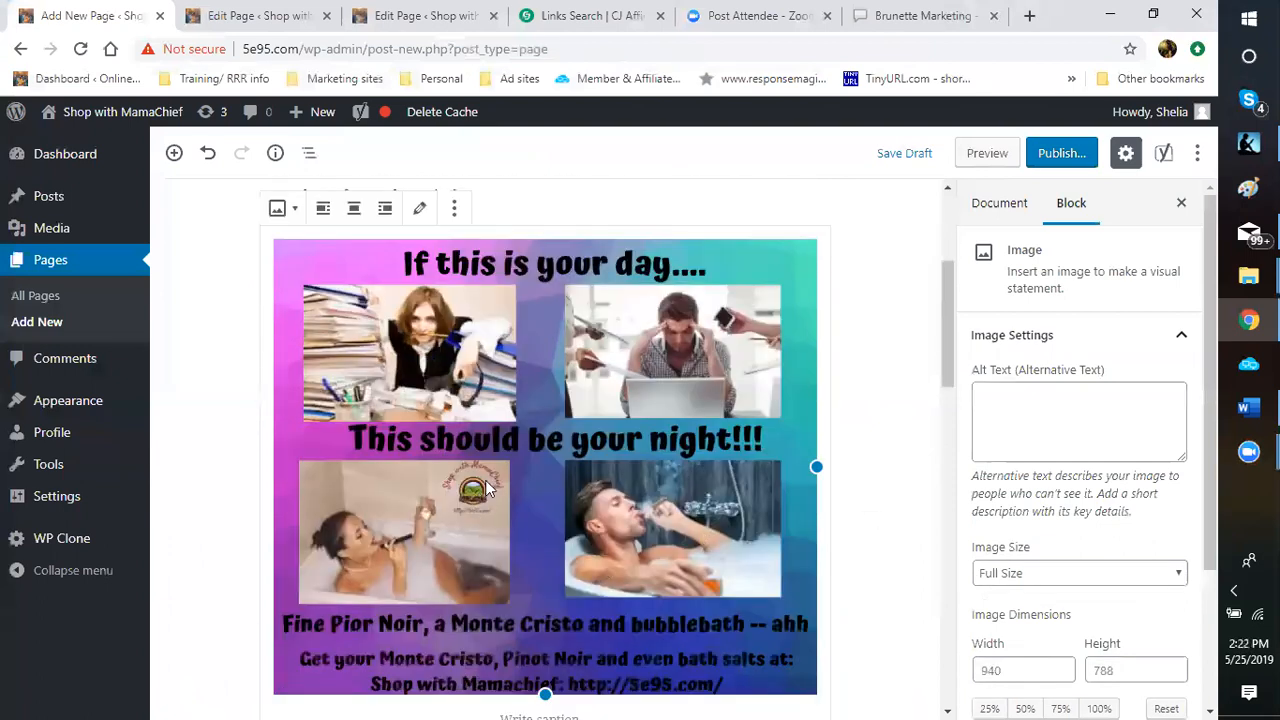
scroll(890, 468, down, 1)
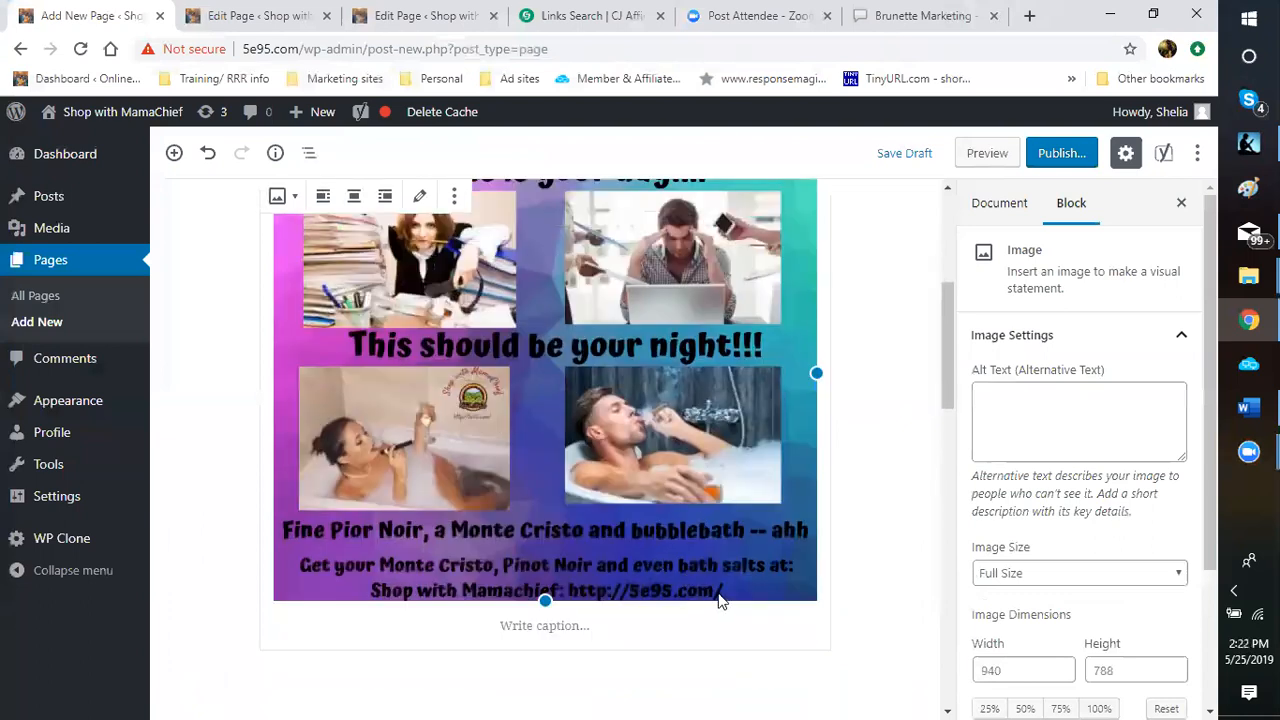
click(532, 627)
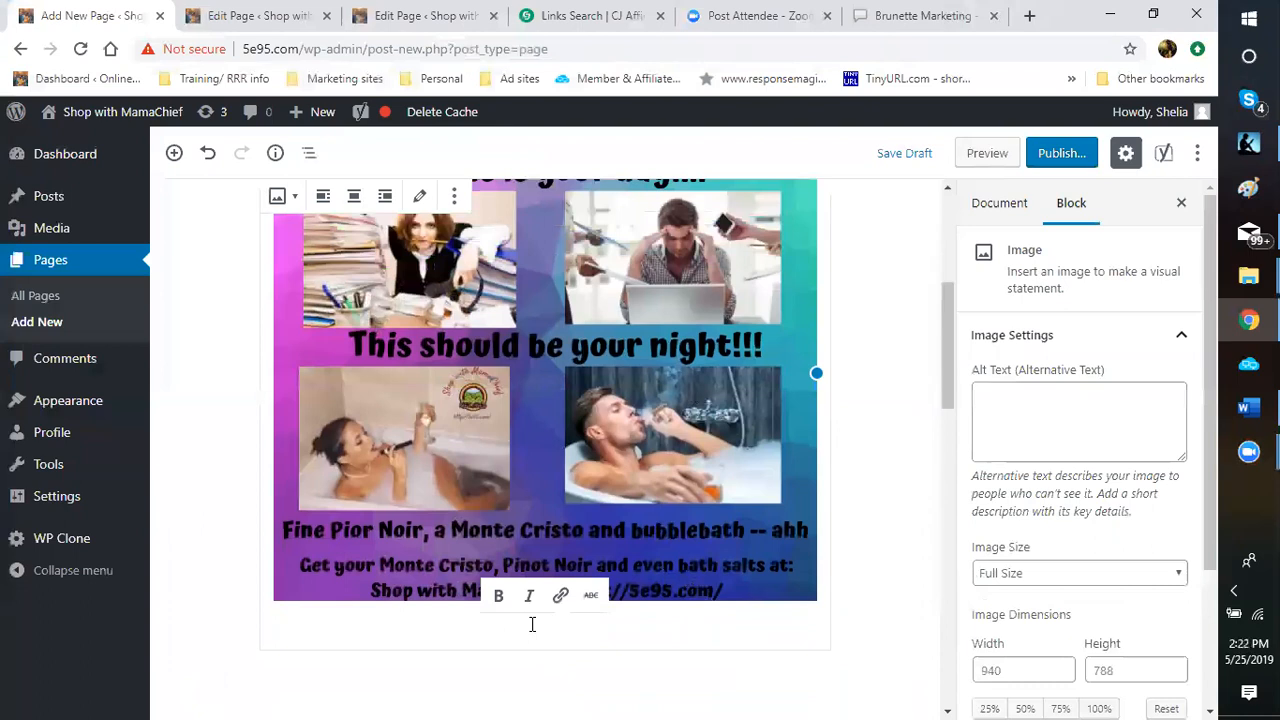
text(Y)
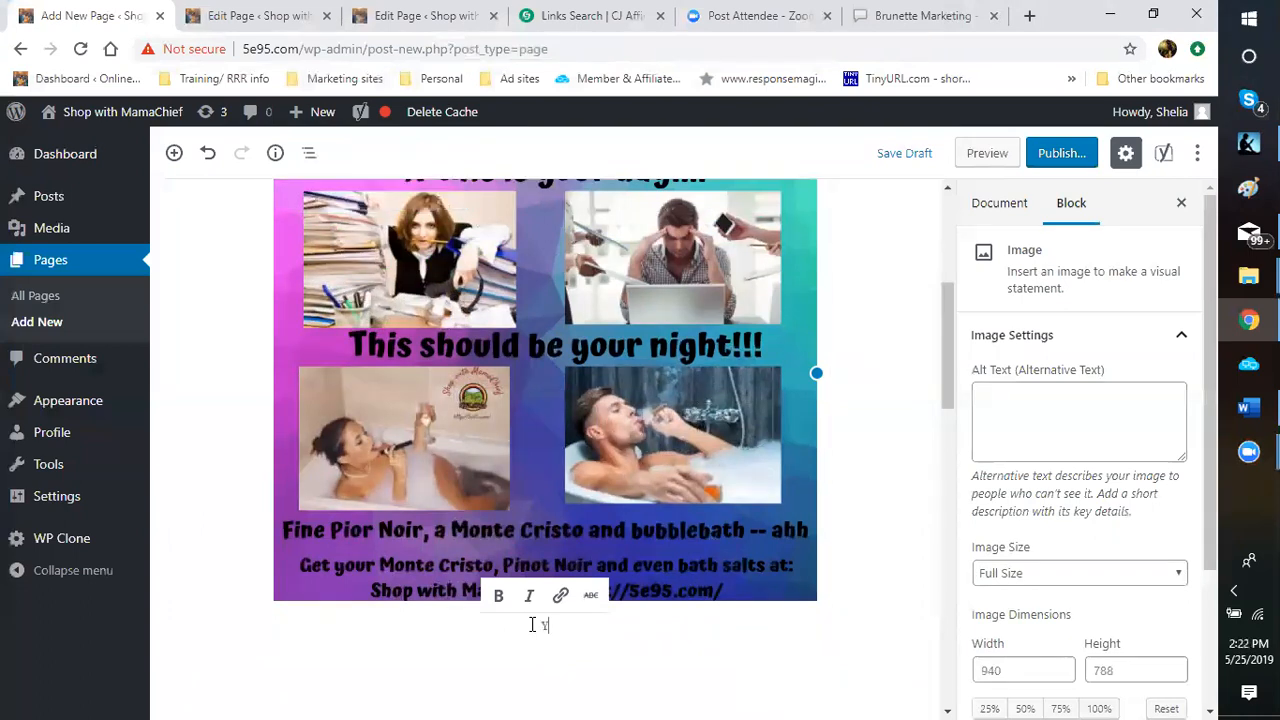
text(ou sooo deserve this!!!!)
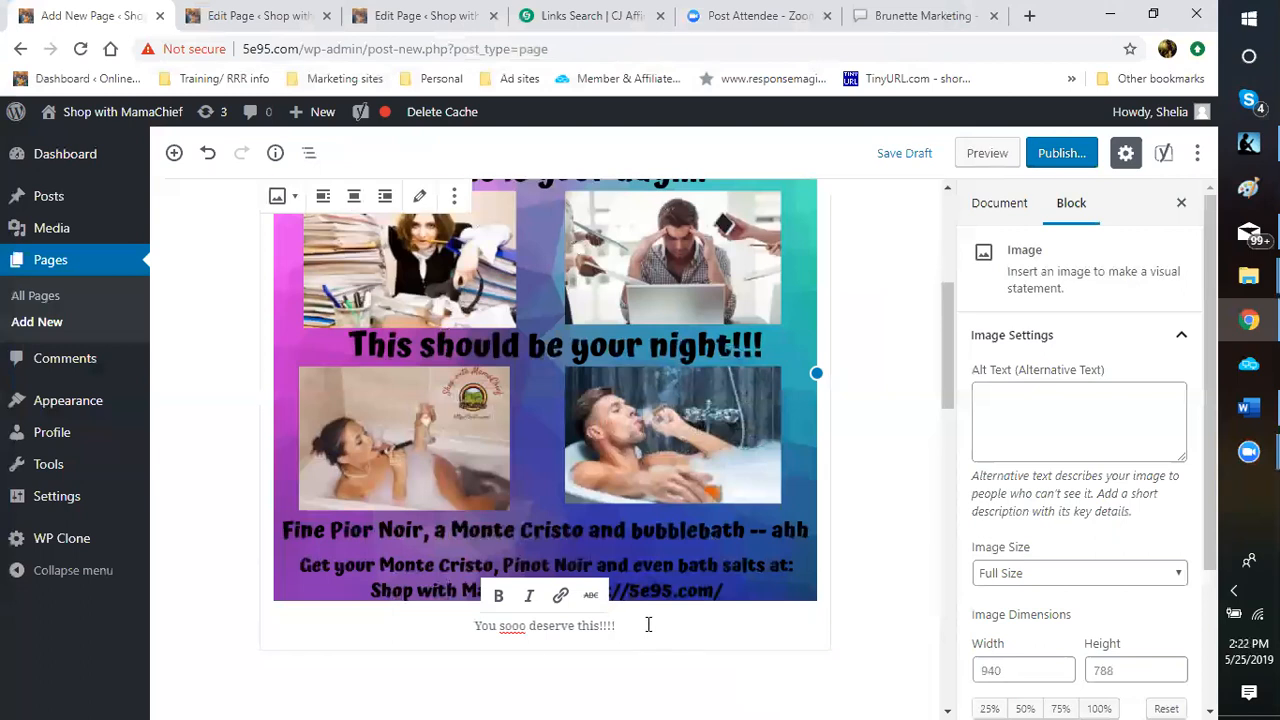
scroll(609, 563, down, 2)
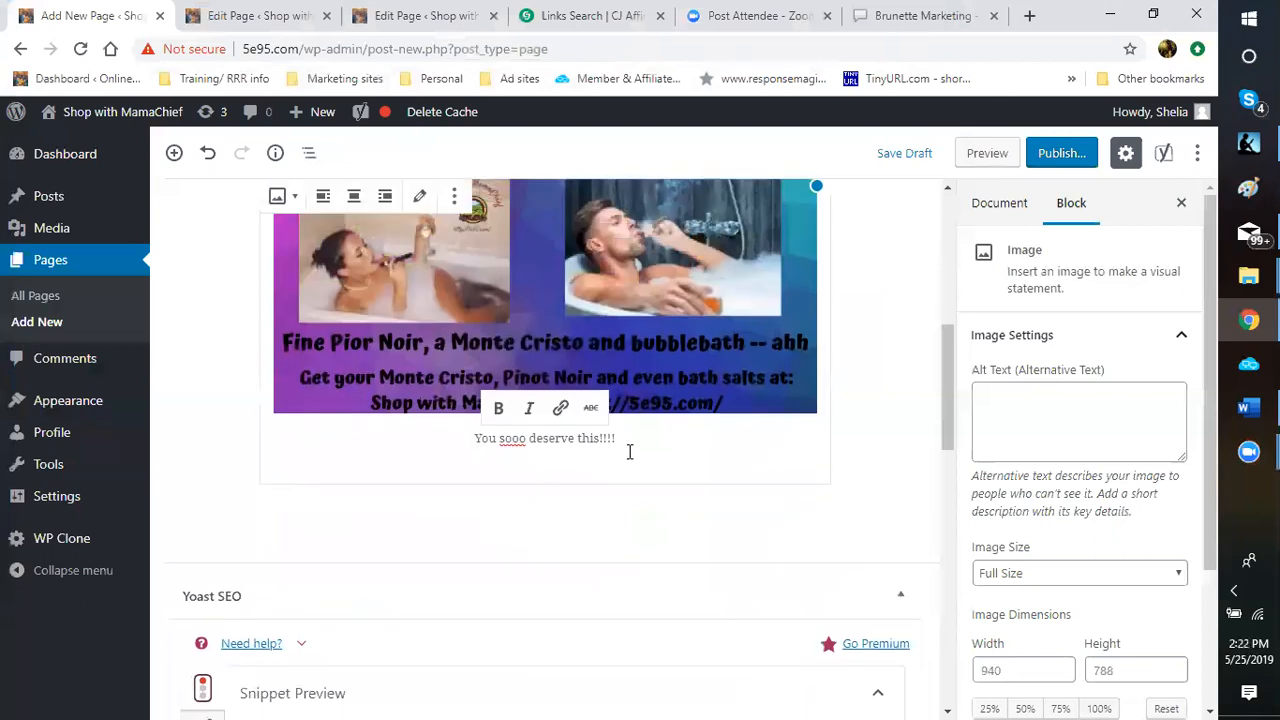
click(628, 450)
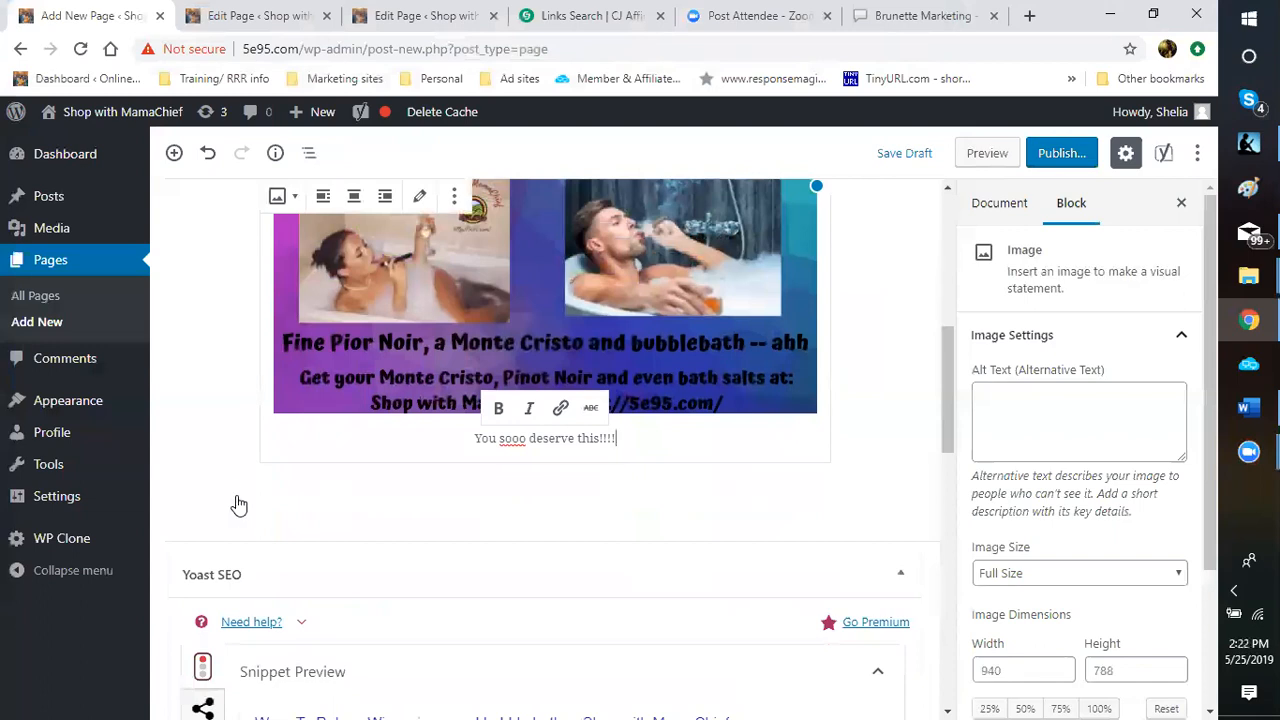
Add a Classic block formatted as Heading 2 with italic, purple text.
mouse_move(237, 500)
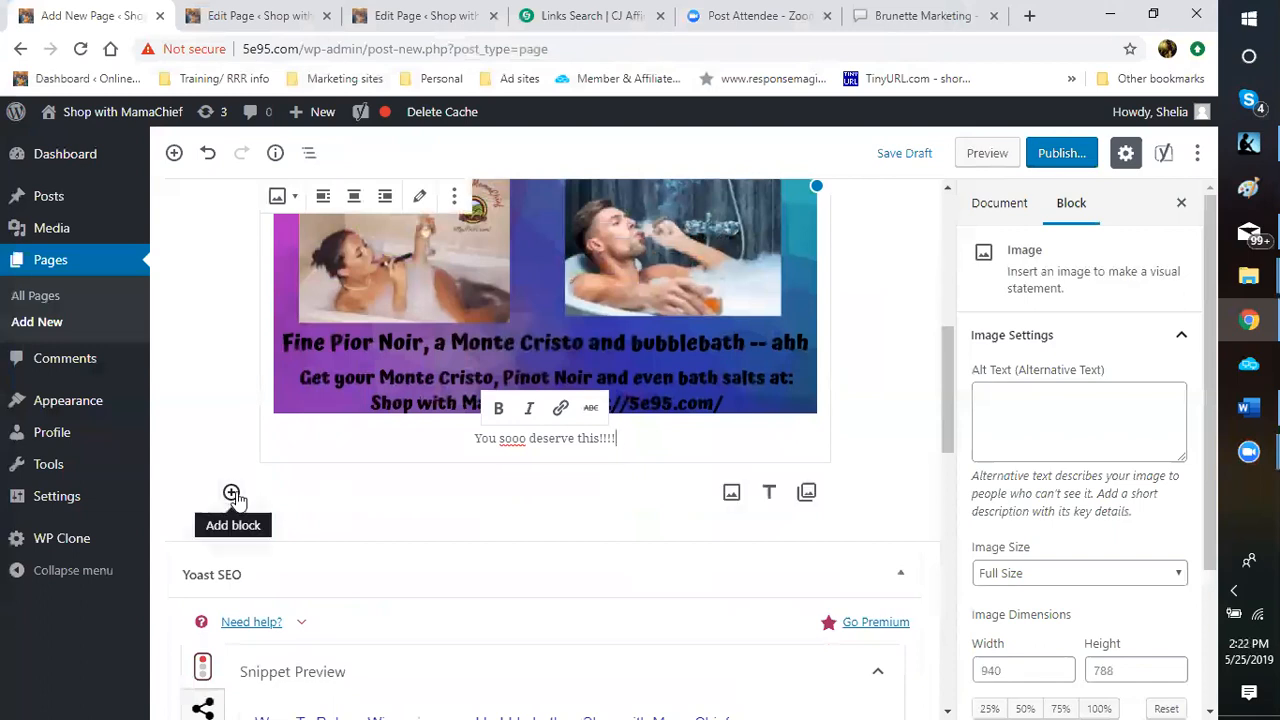
click(231, 493)
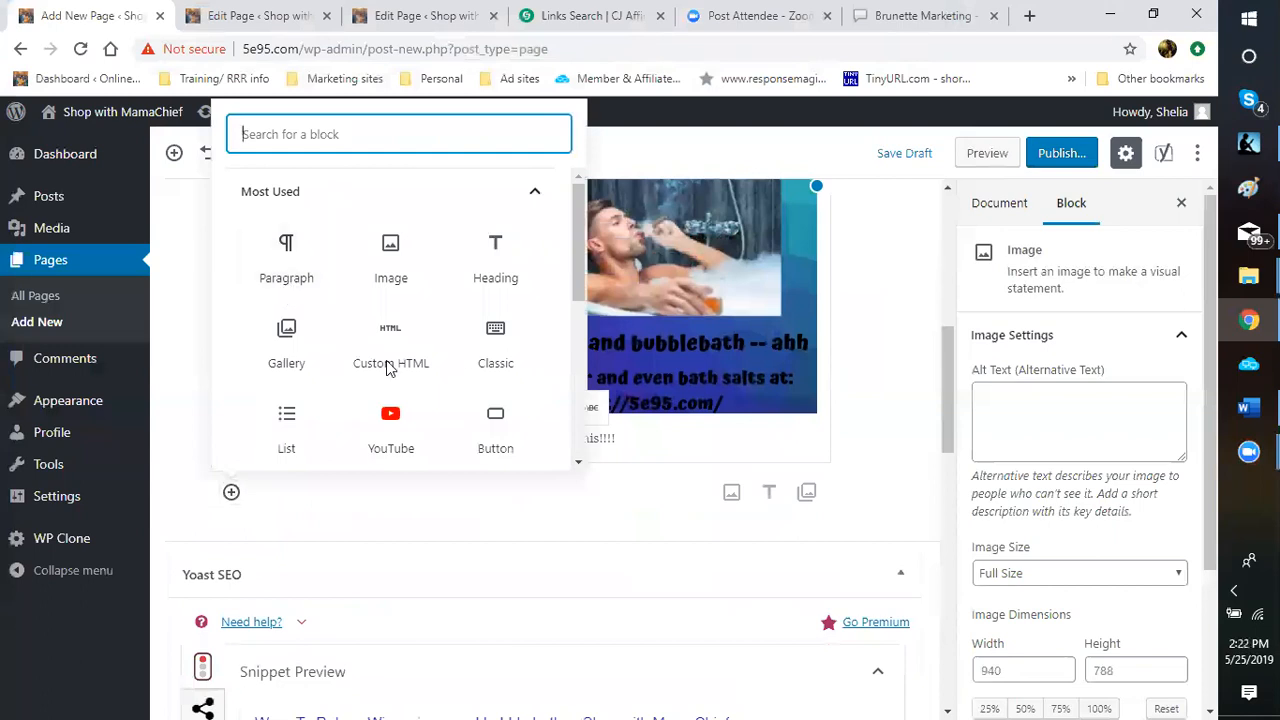
click(506, 348)
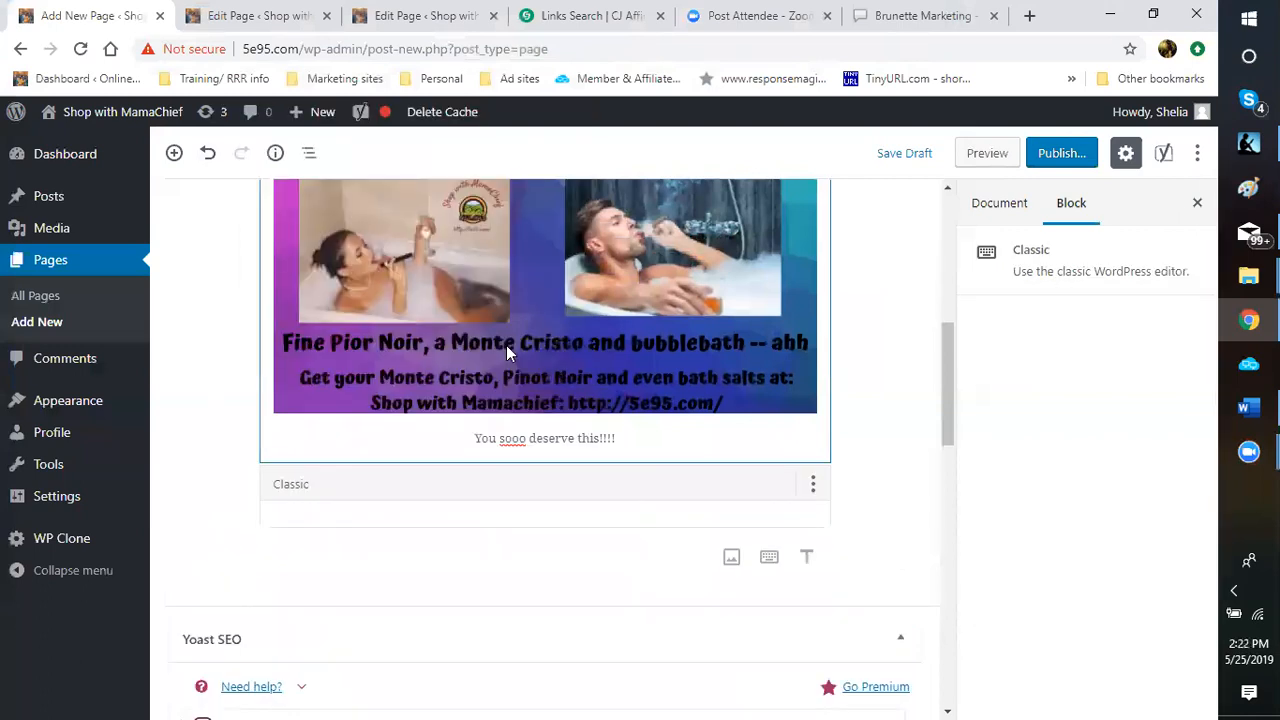
click(397, 490)
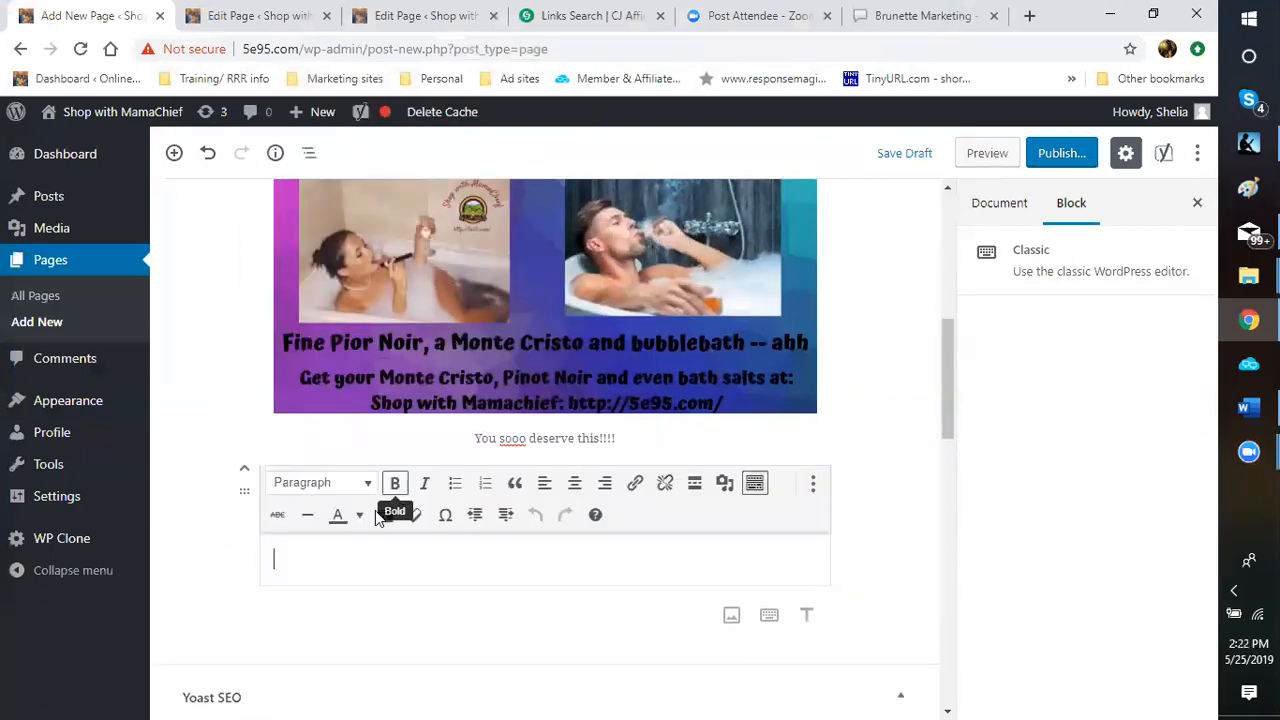
click(367, 483)
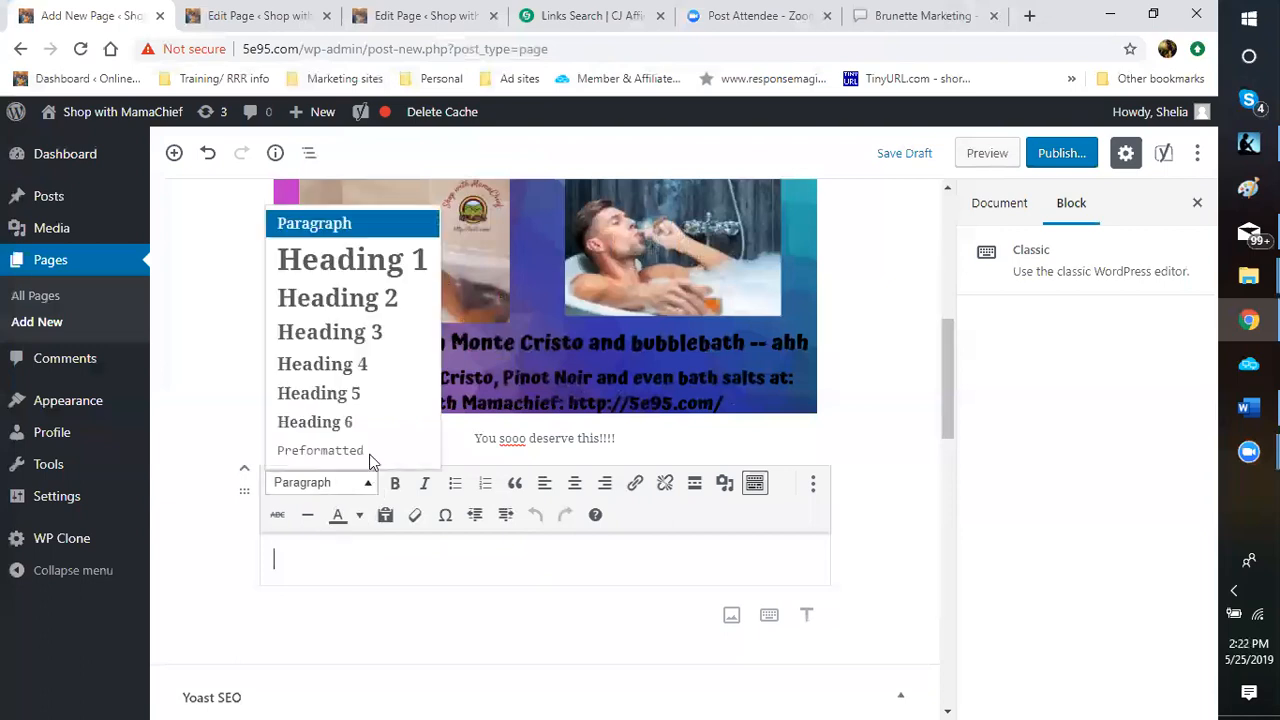
click(349, 298)
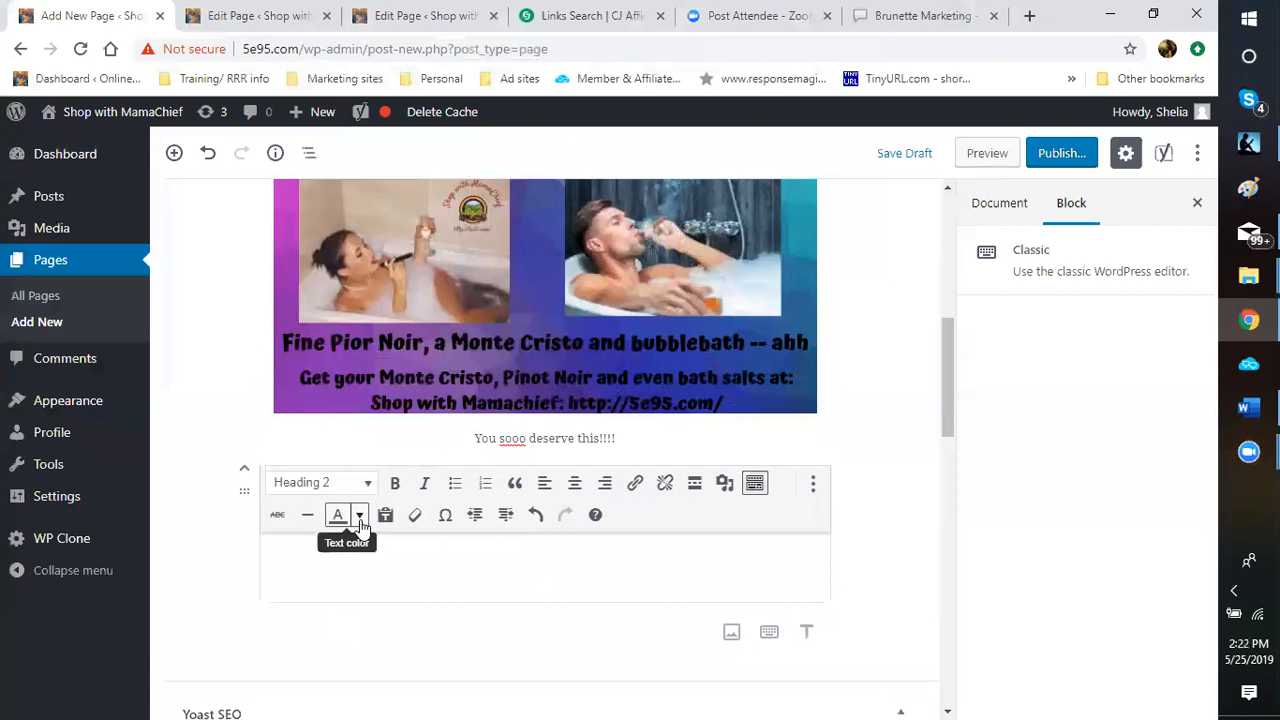
click(426, 486)
click(359, 518)
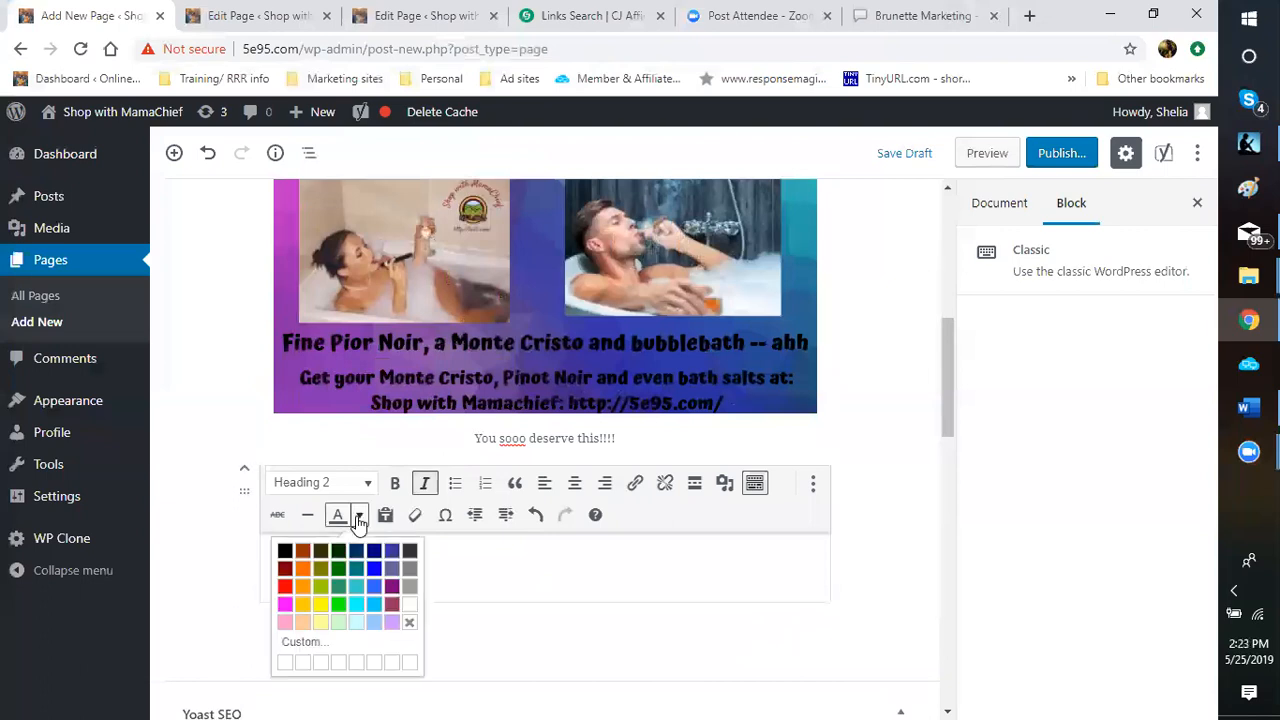
click(393, 600)
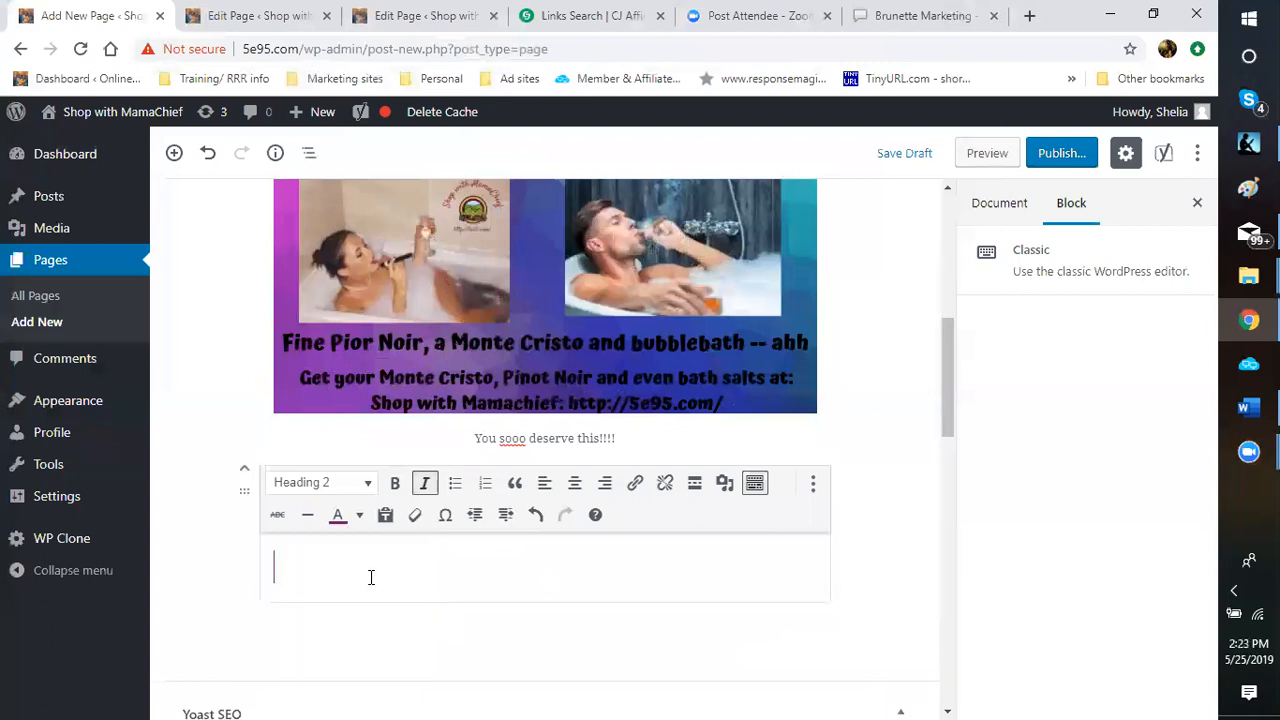
click(430, 492)
click(426, 486)
Type 'How to Relax' and convert the Classic block into its own Heading block.
text(h)
key(BackSpace)
text(How t)
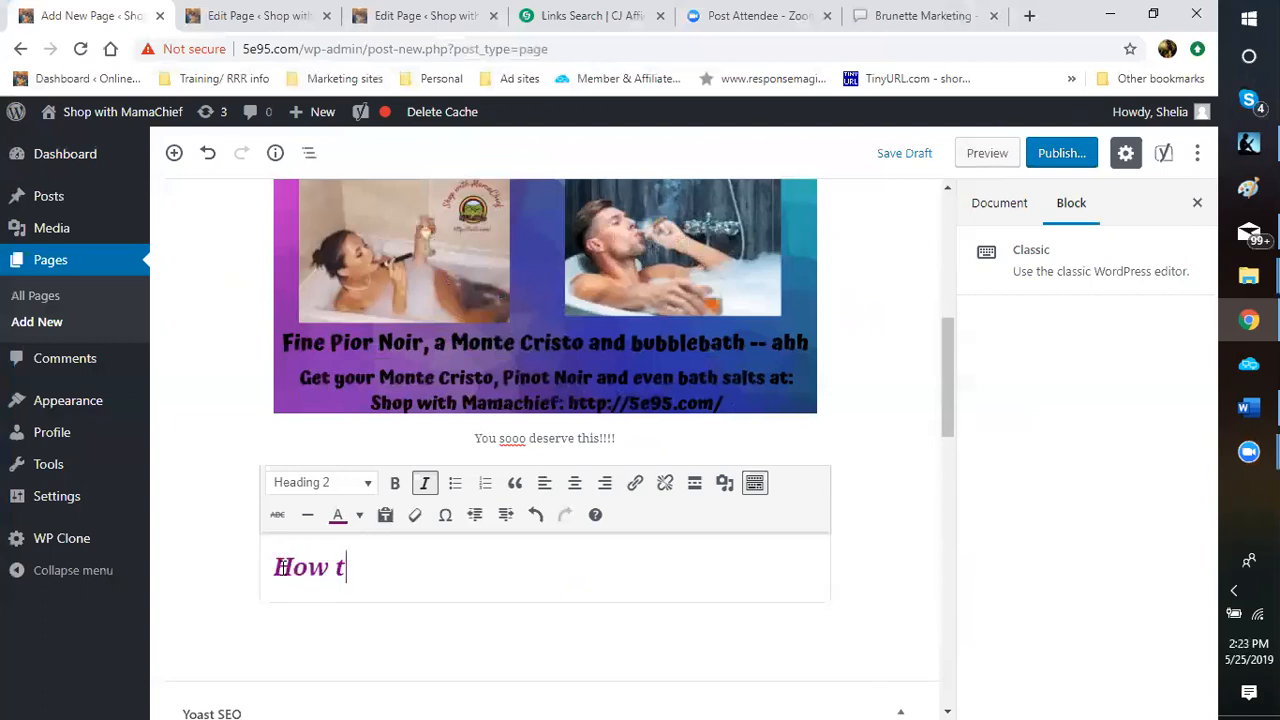
text(o Relax)
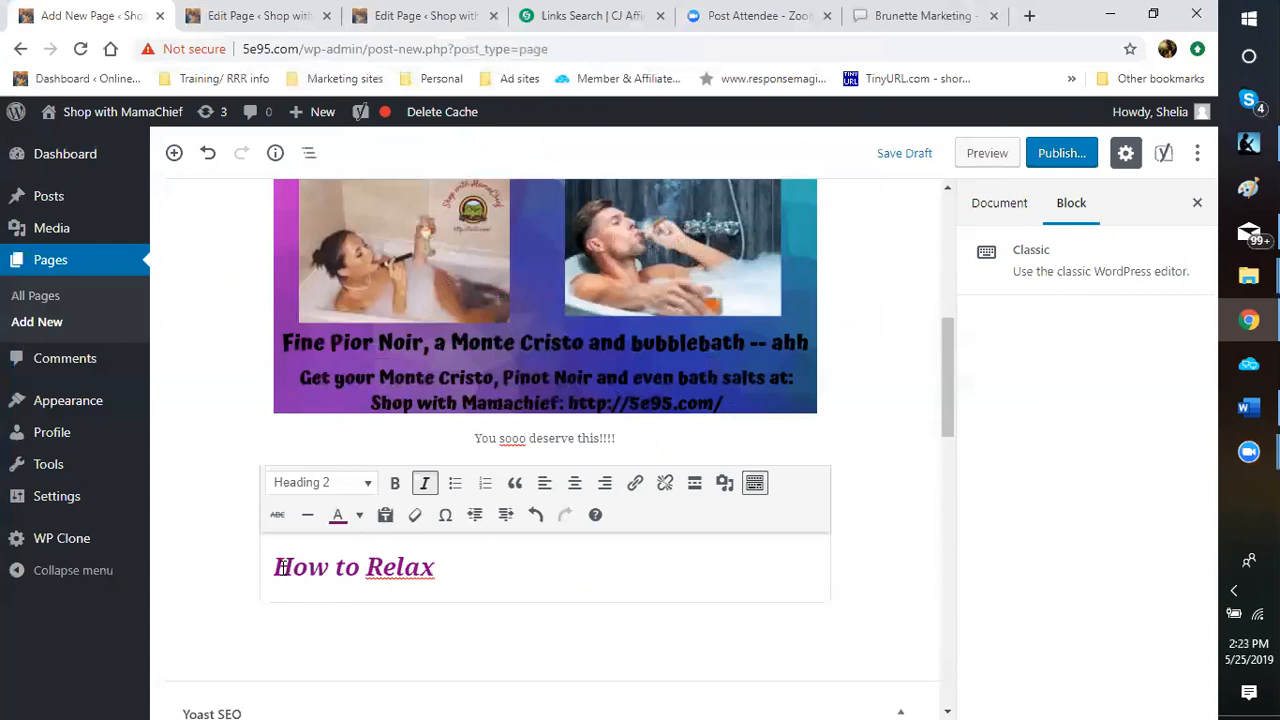
key(Return)
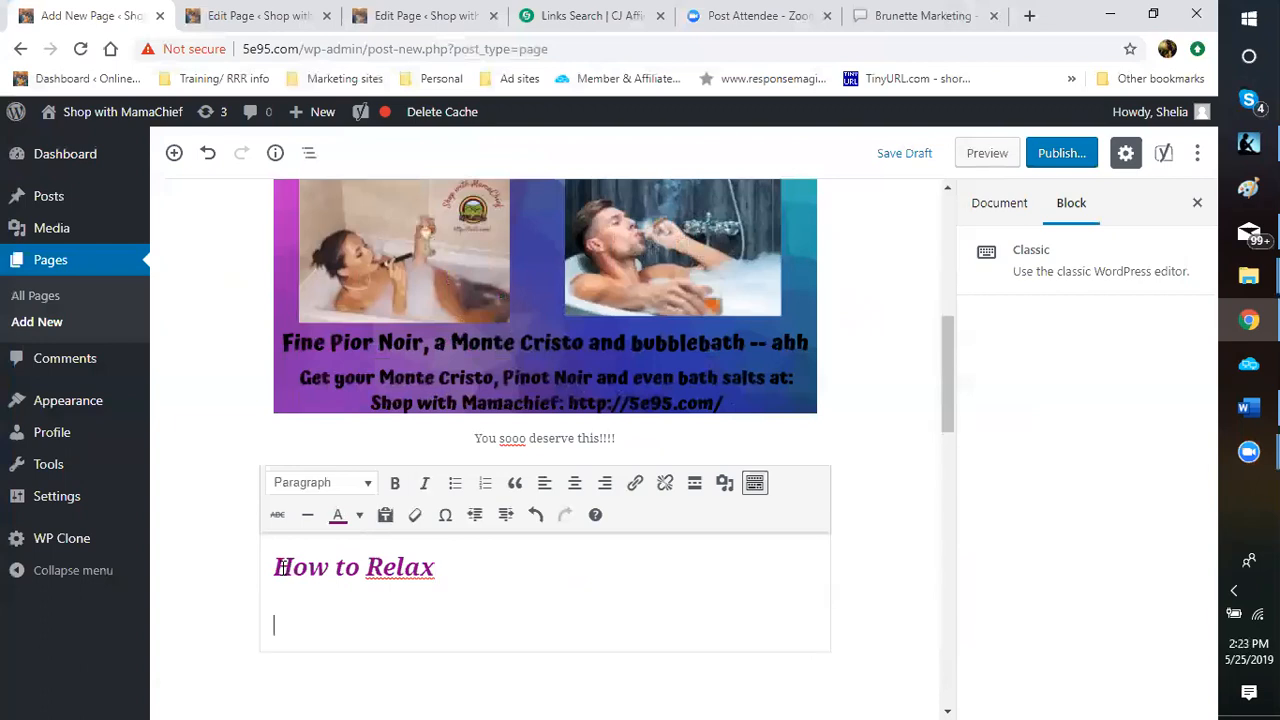
key(BackSpace)
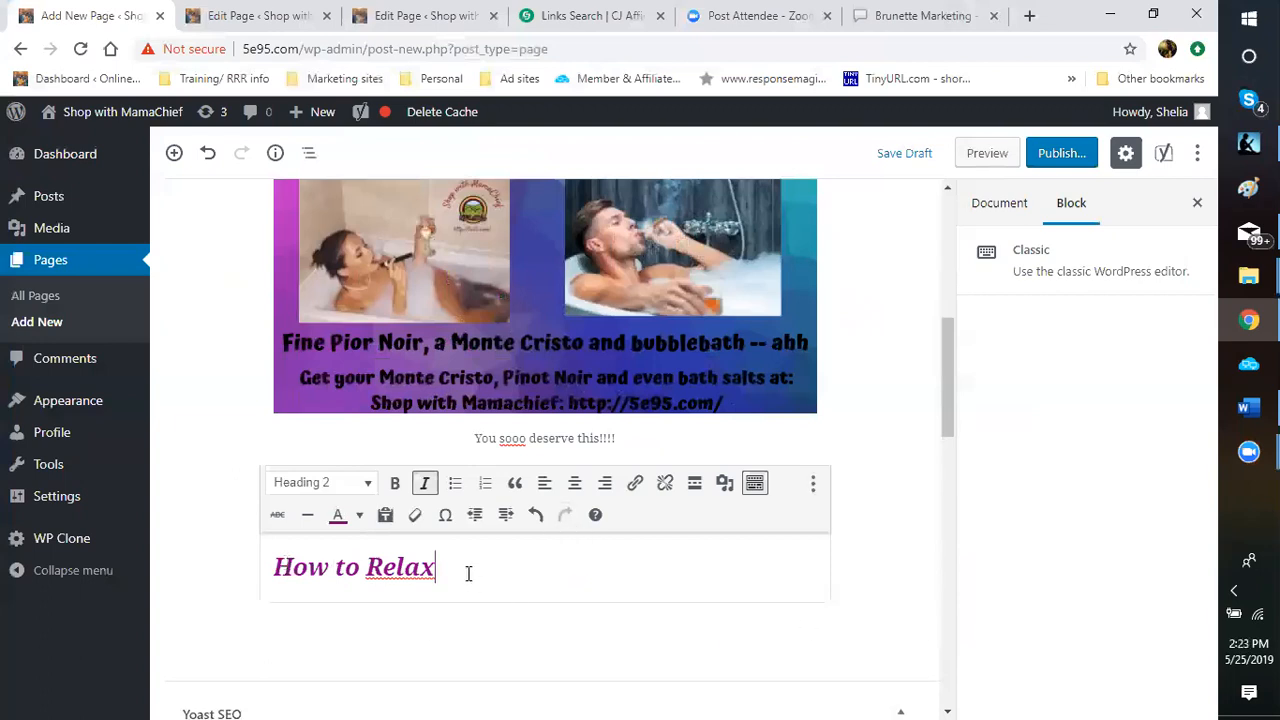
click(813, 484)
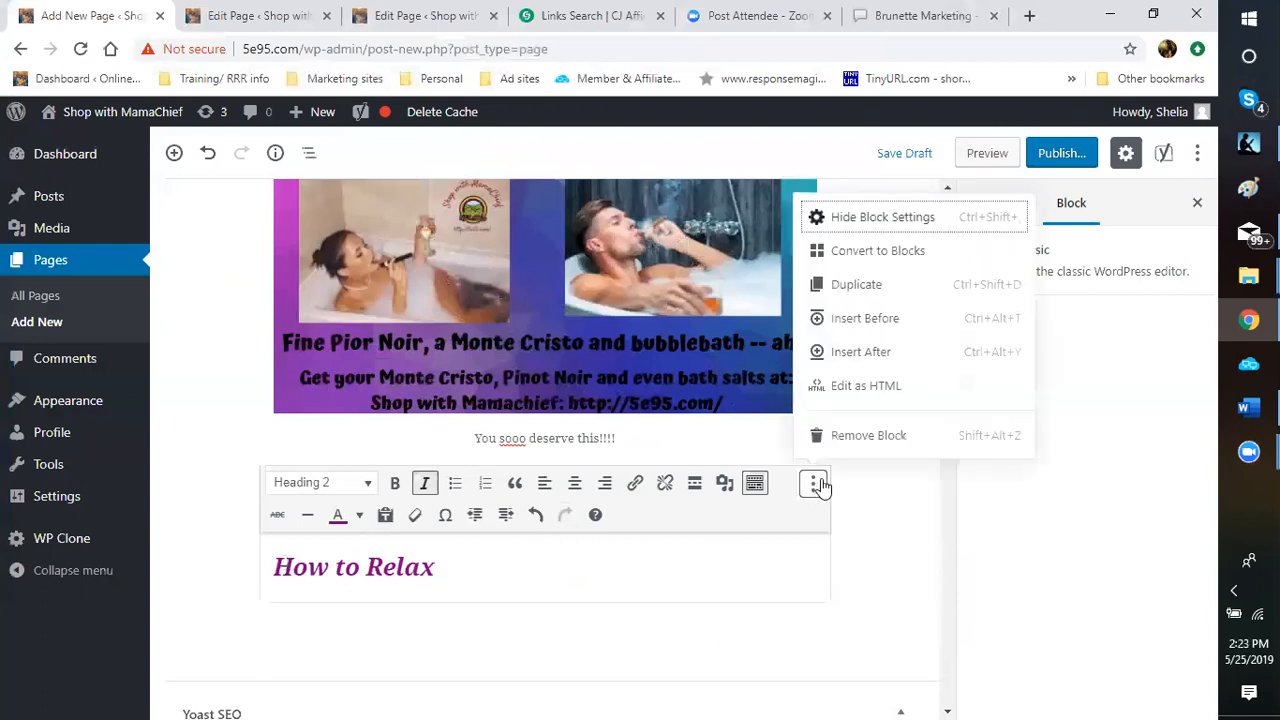
click(870, 253)
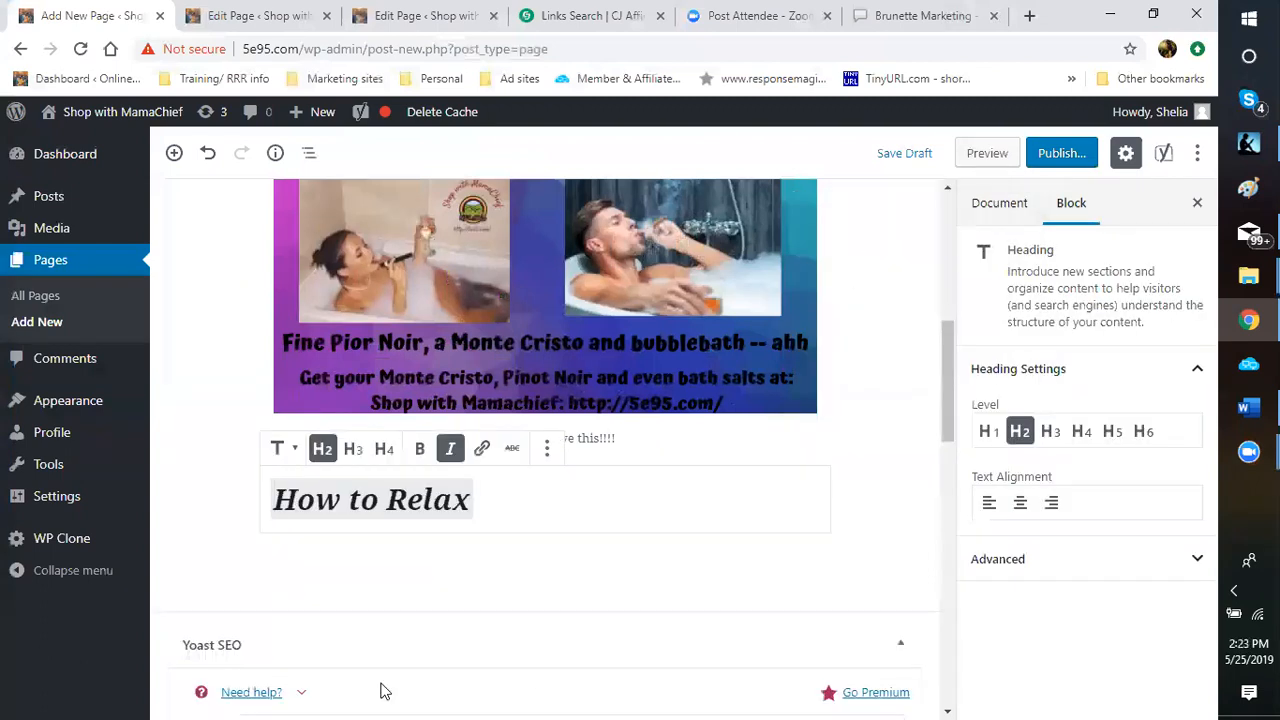
Add a Paragraph block starting 'We work all day and some into the night...' about chores.
click(356, 567)
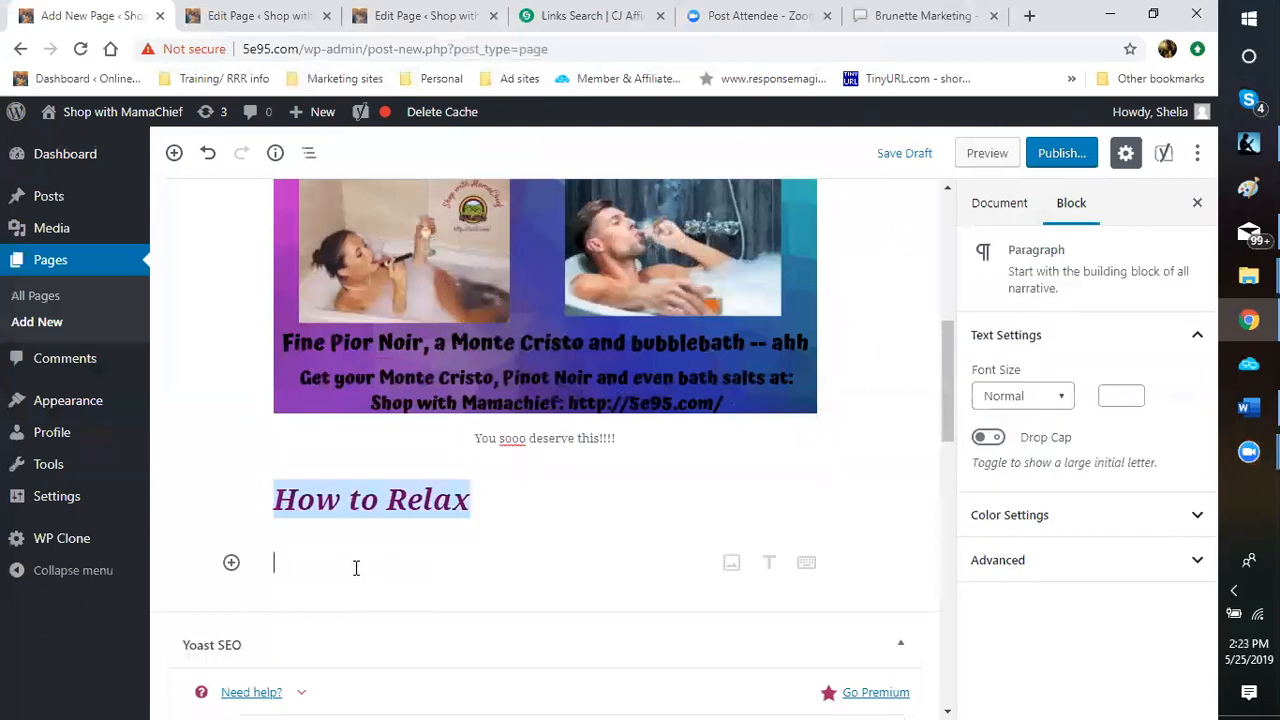
click(231, 563)
click(303, 311)
text(We work all day and some into the night and w)
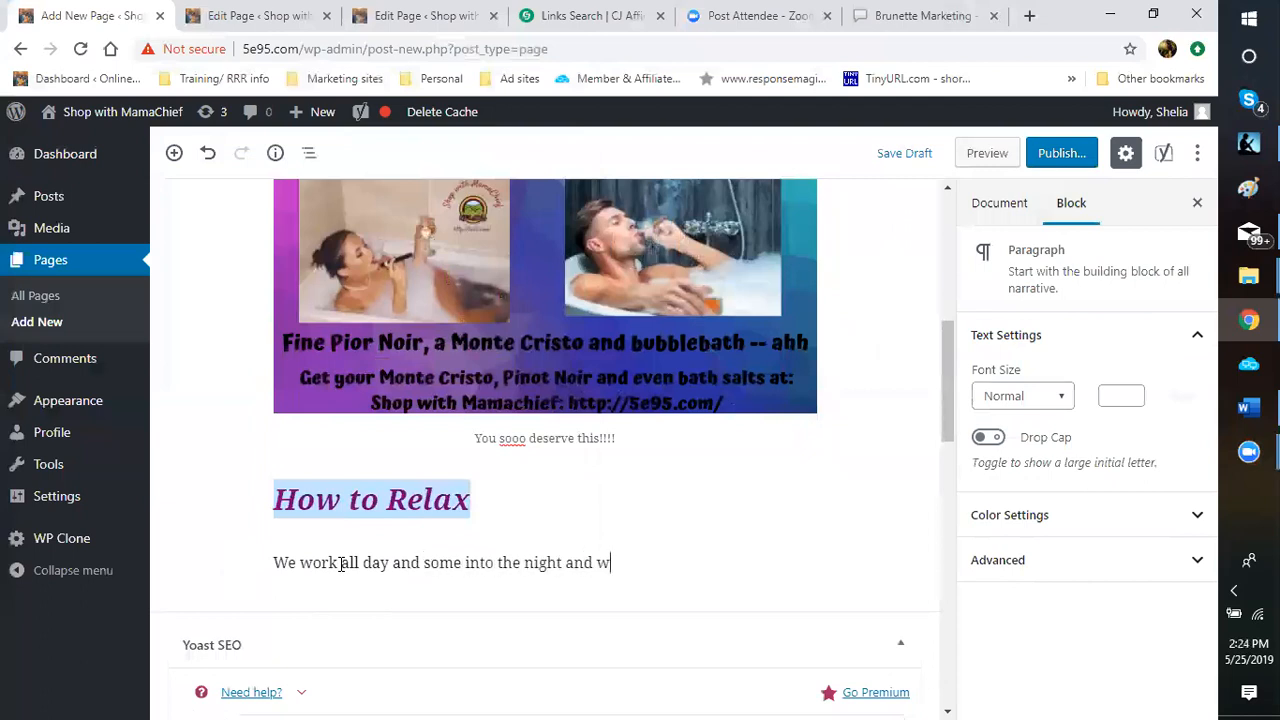
text(onder why we are so stres)
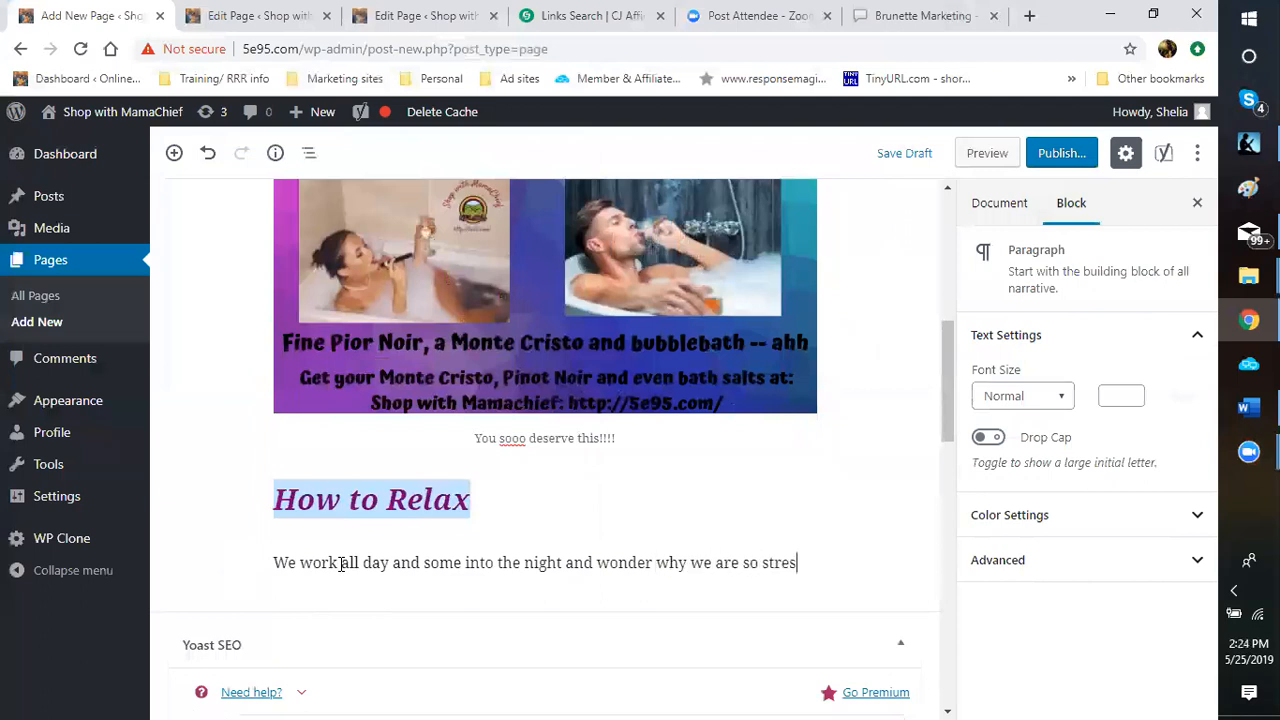
text(sed out.  Our day begins and ends with work, jobs, daily cor)
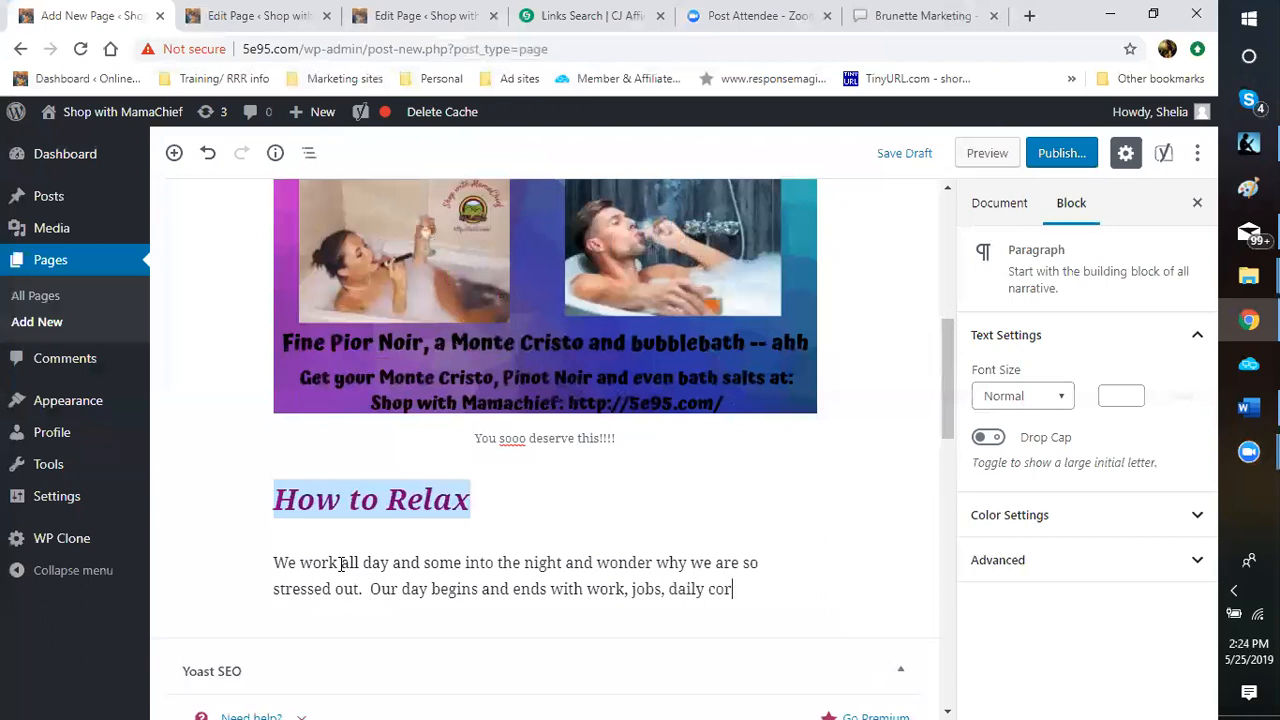
key(BackSpace)
key(BackSpace)
text(hores, and strugglin)
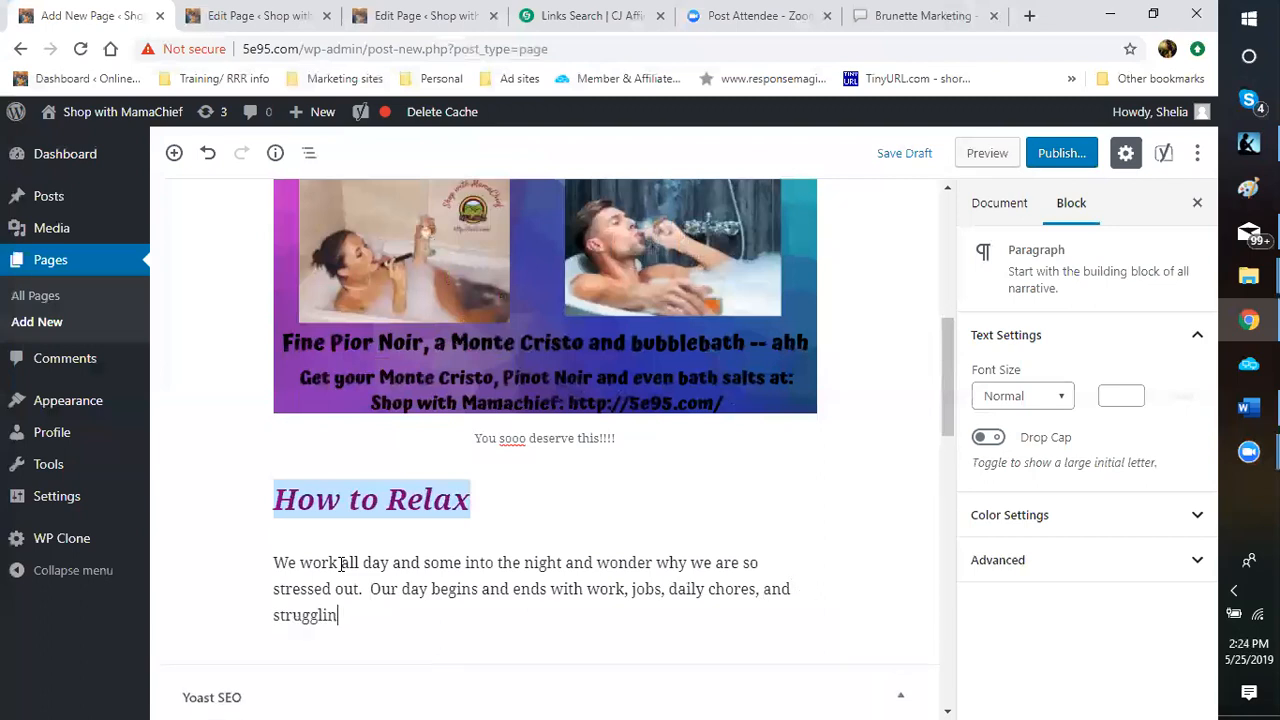
text(g to just get through)
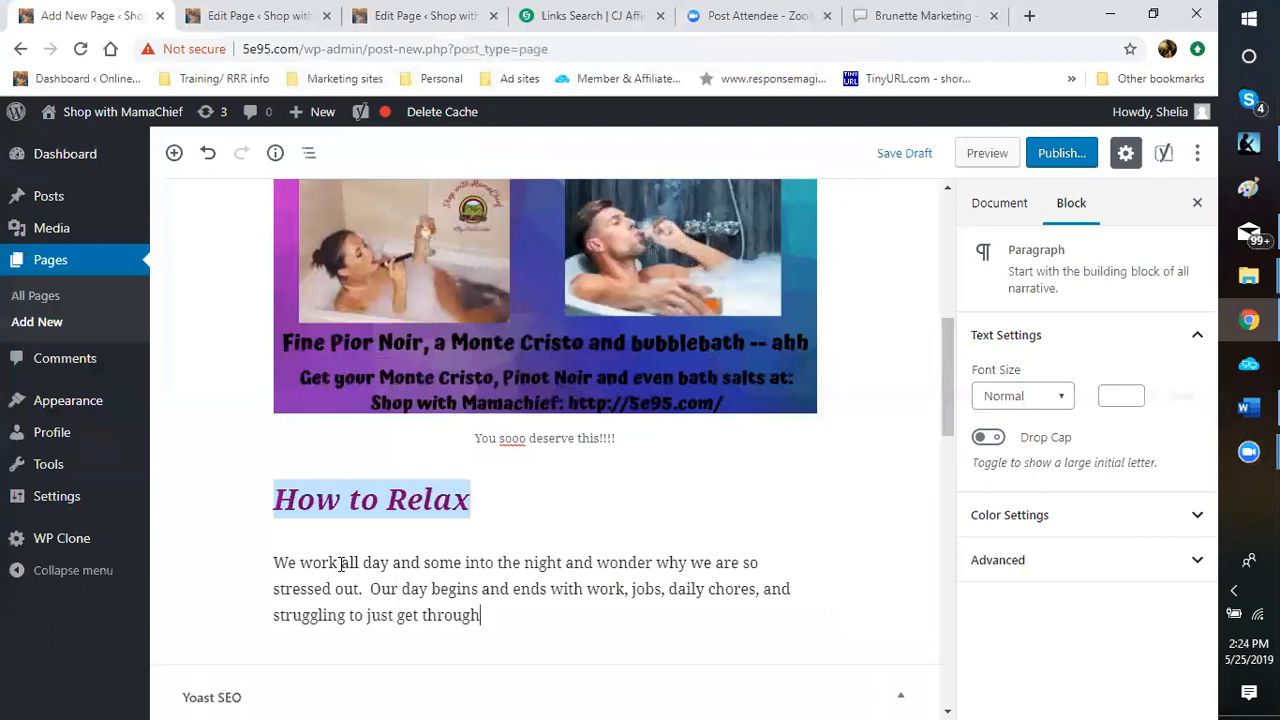
text( with all h)
key(BackSpace)
Finish it with 'we have nothing left!! We are so tired, grumpy and drained.'.
text(we need to )
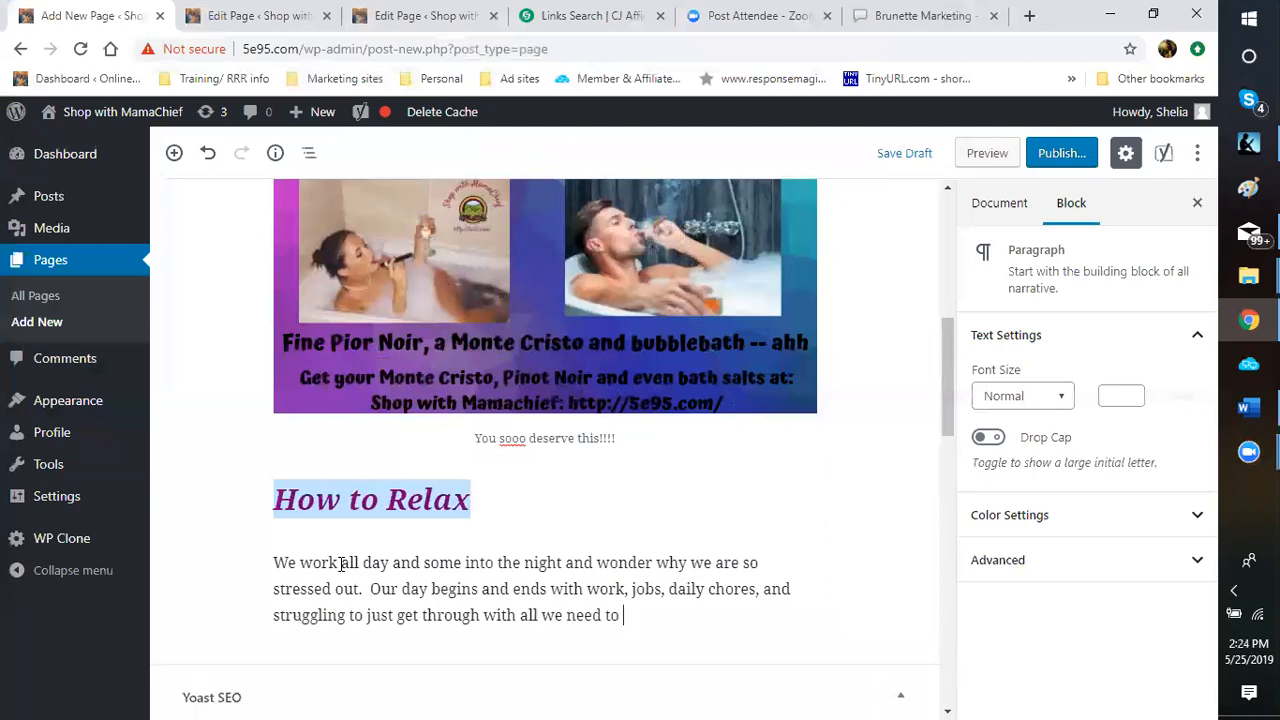
text(accomplish.  At )
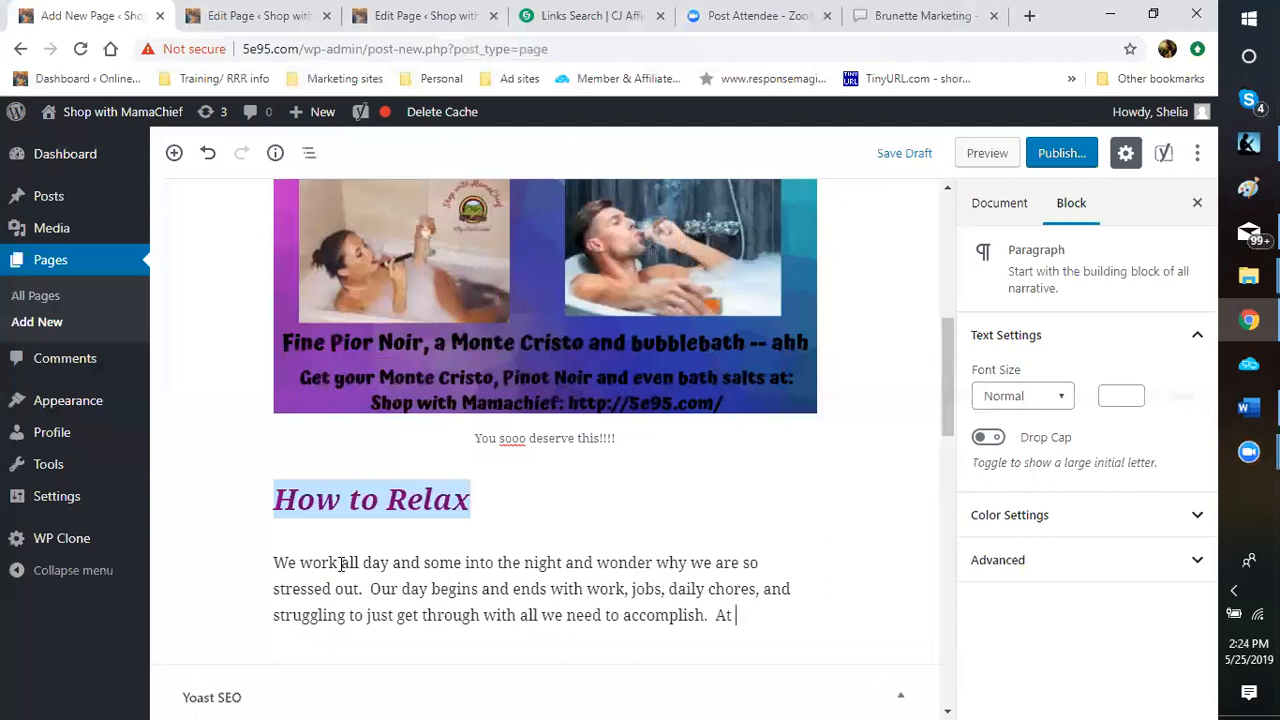
text(the end of the day, w)
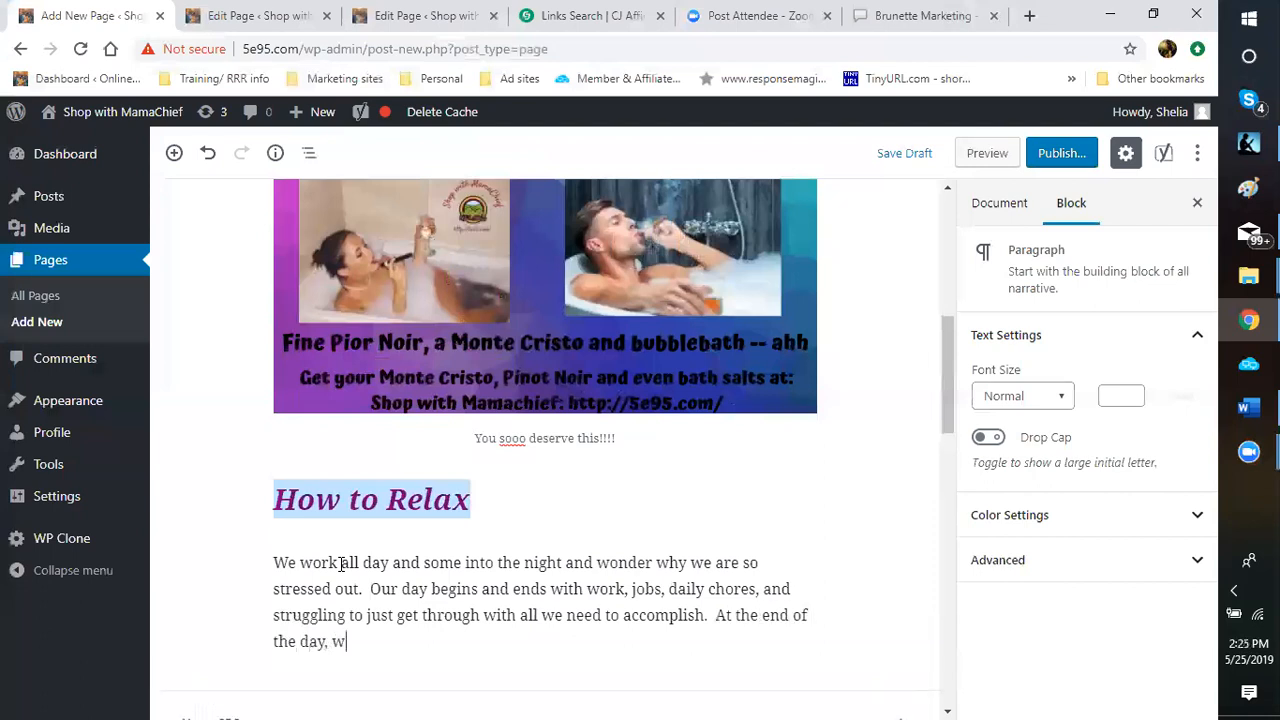
text(e have nothing left fo)
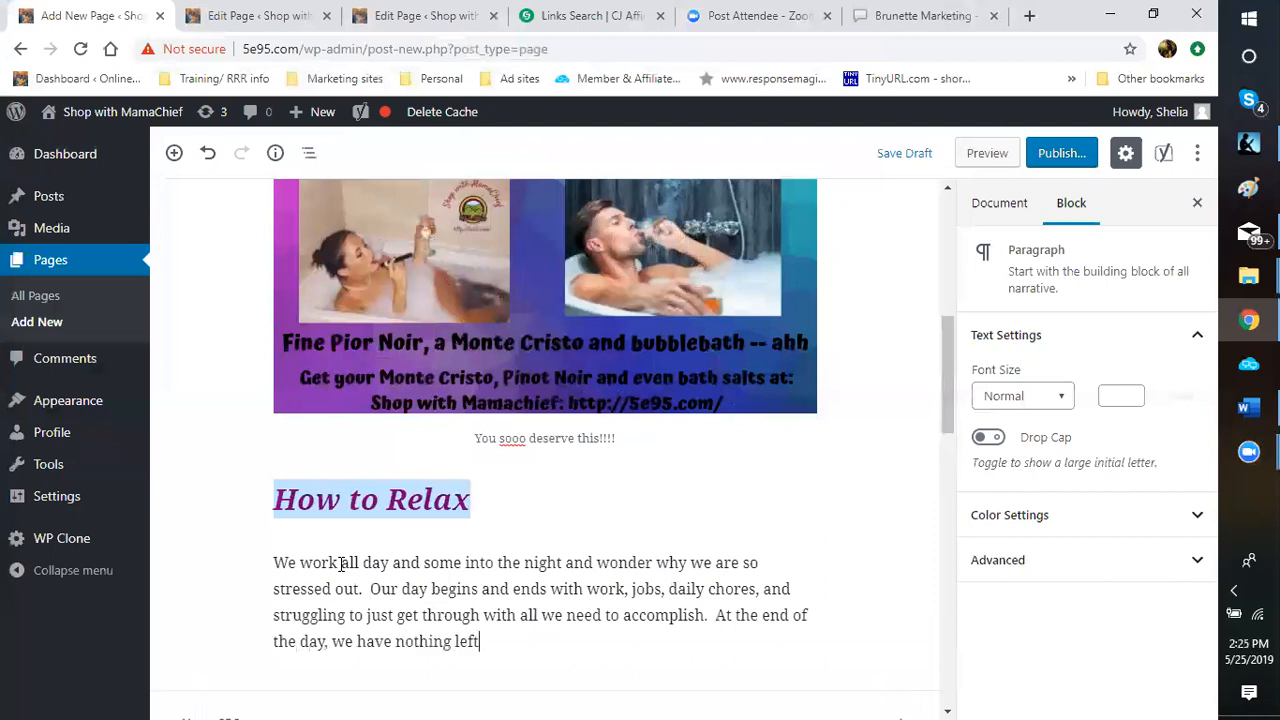
key(BackSpace)
key(BackSpace)
text(!! We are so tired, )
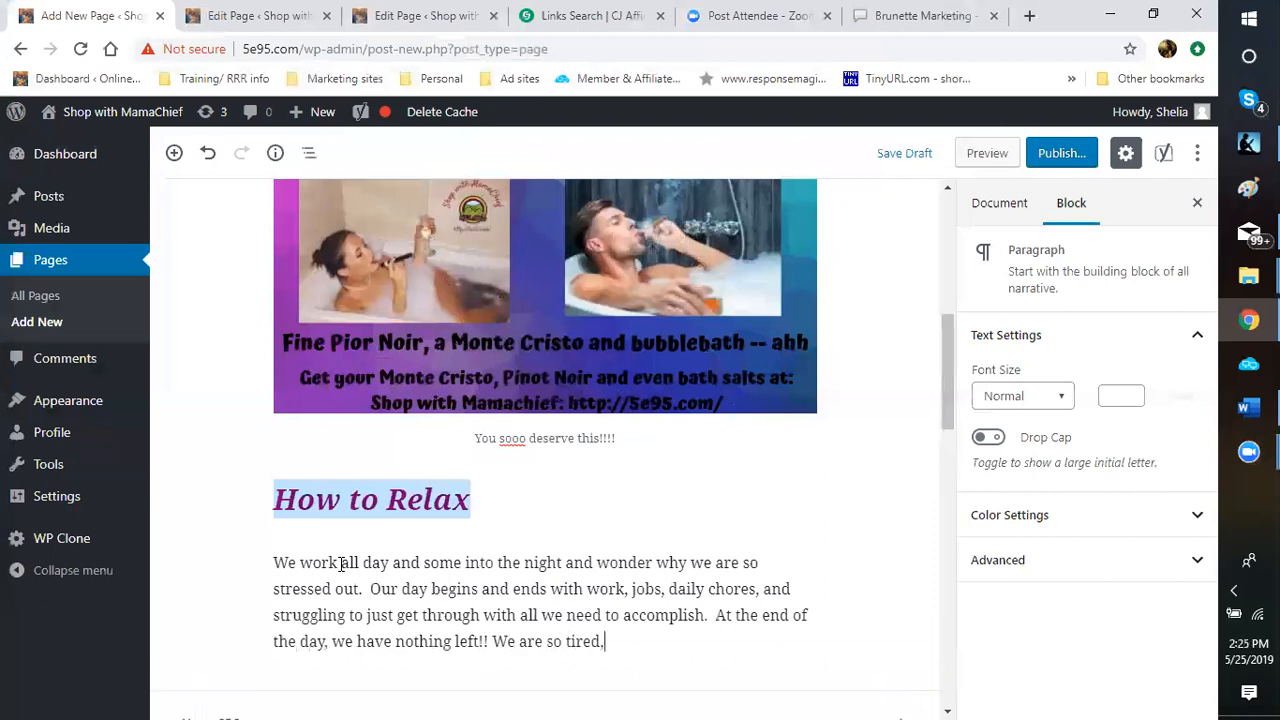
text(w)
key(BackSpace)
text(as)
key(BackSpace)
key(BackSpace)
key(BackSpace)
text(, grumpy and drained.)
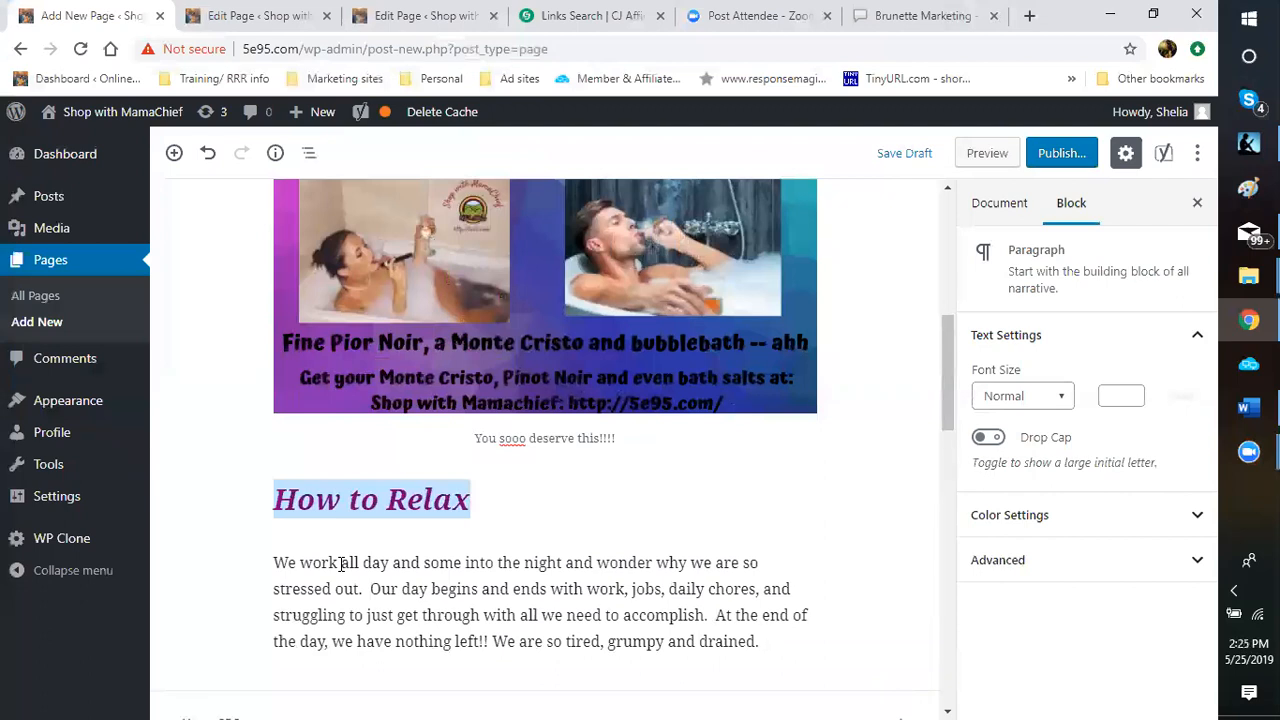
Add a new paragraph: 'My solution... a great glass of wine, a nice fat cigar and a hot bubble bath!!!'.
key(Return)
text(So )
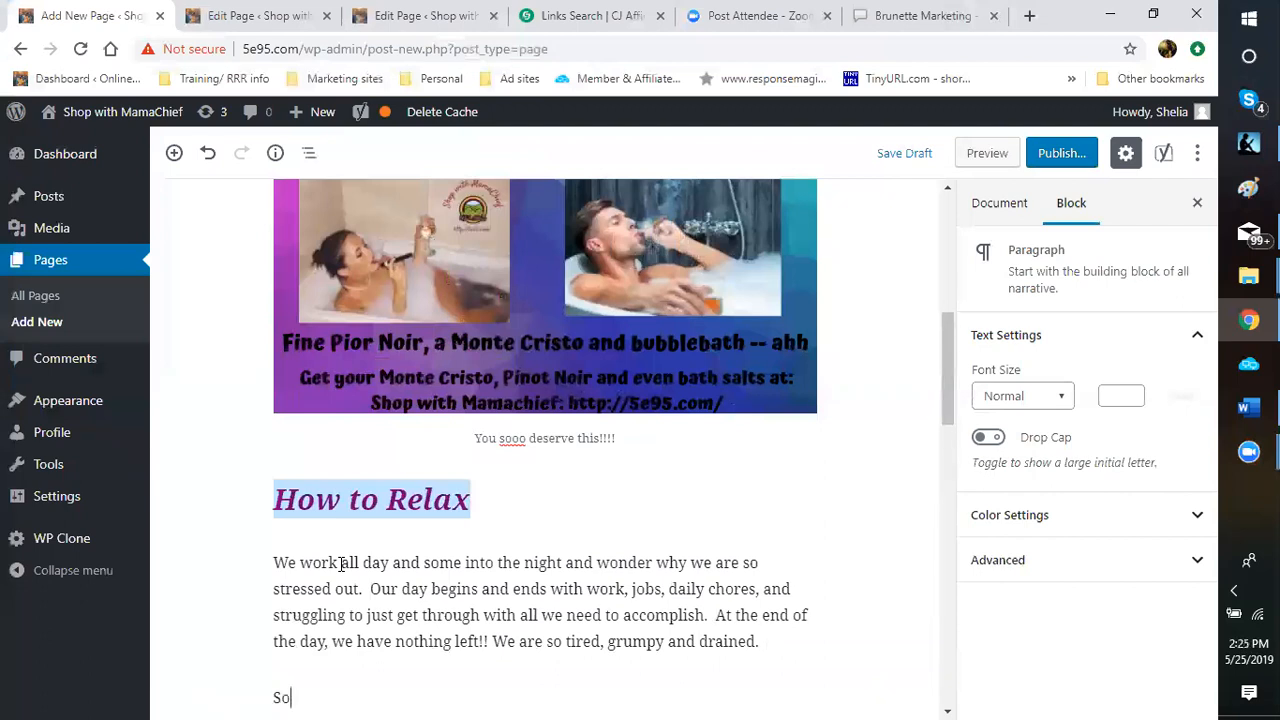
text(what can we do to)
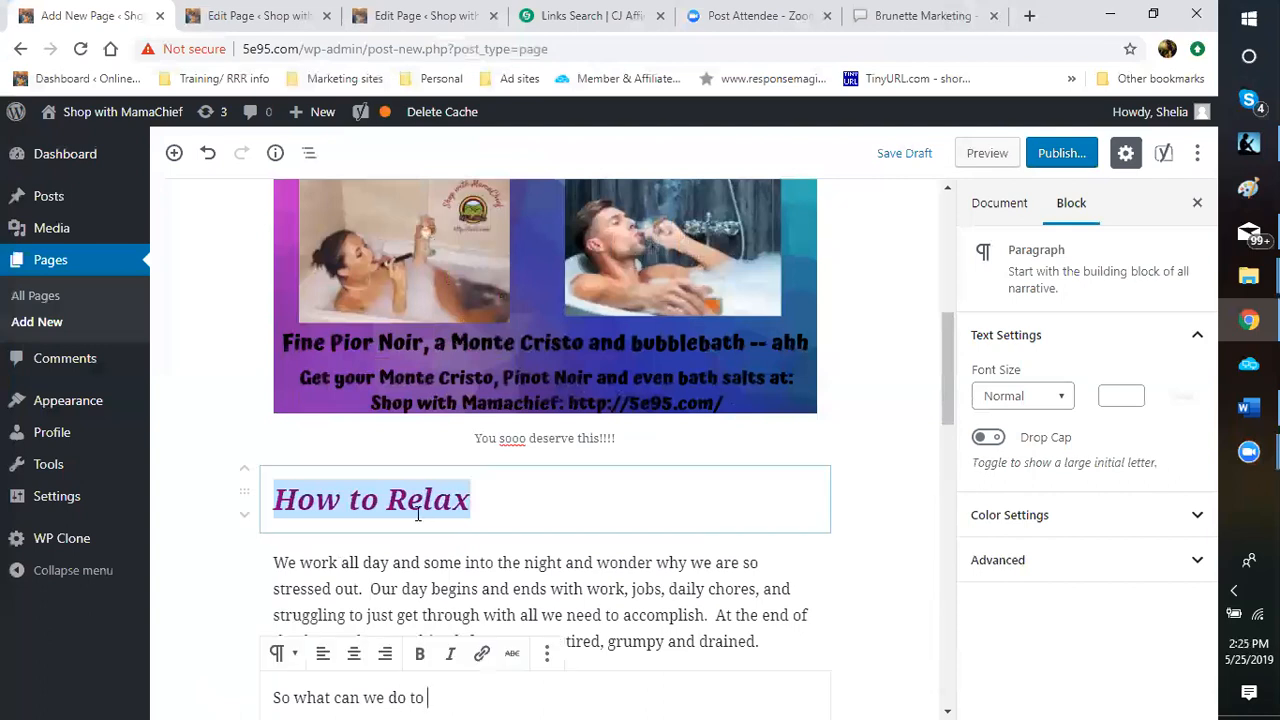
scroll(465, 530, down, 3)
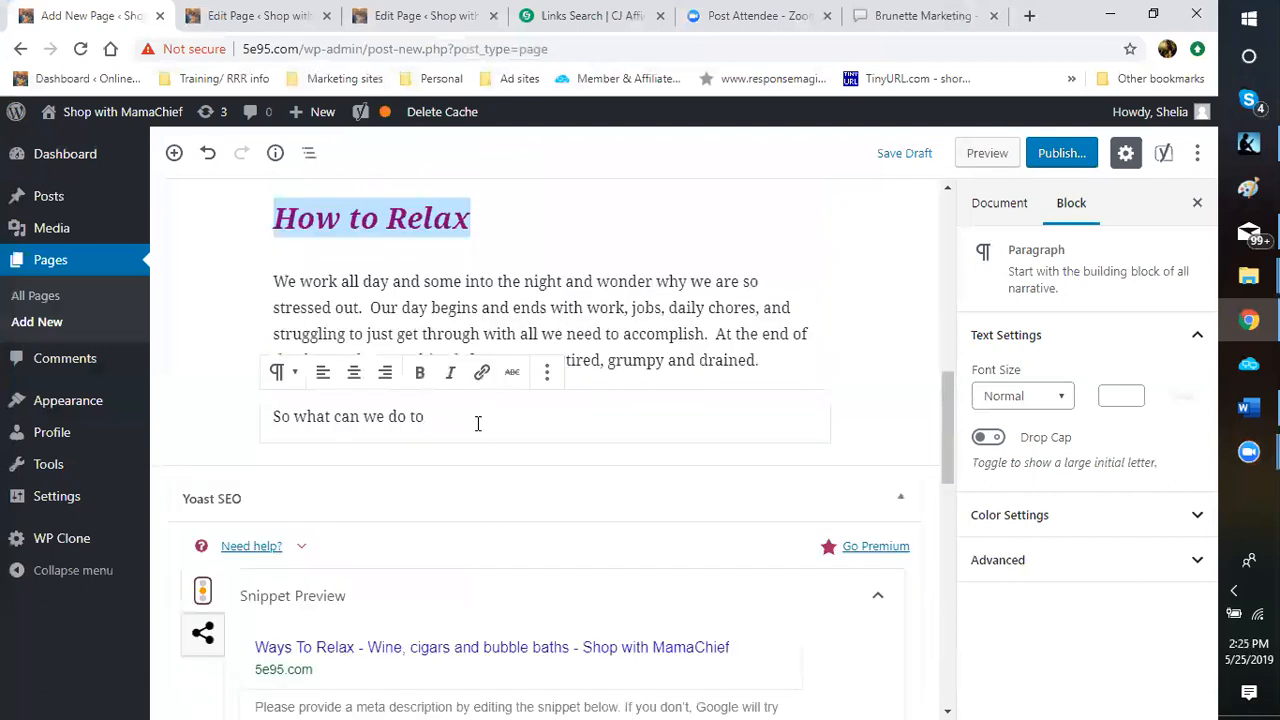
text(to)
key(BackSpace)
key(BackSpace)
key(BackSpace)
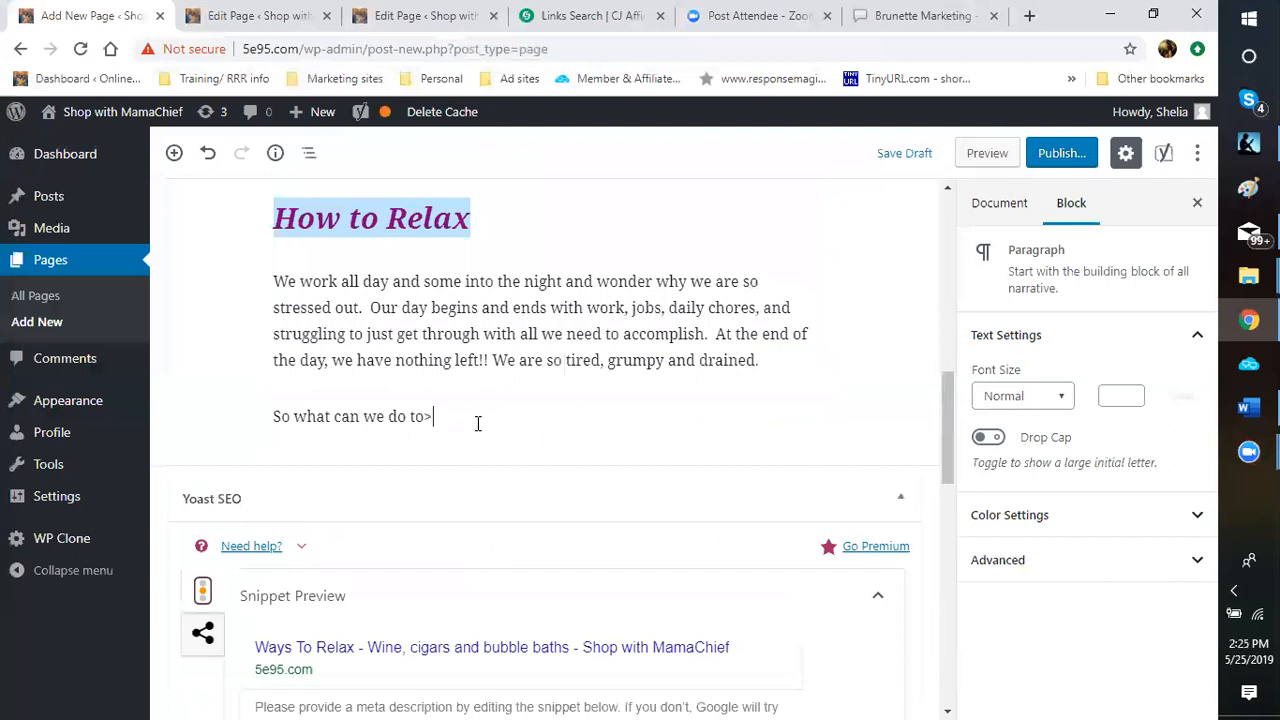
text(My solution to this problem is a )
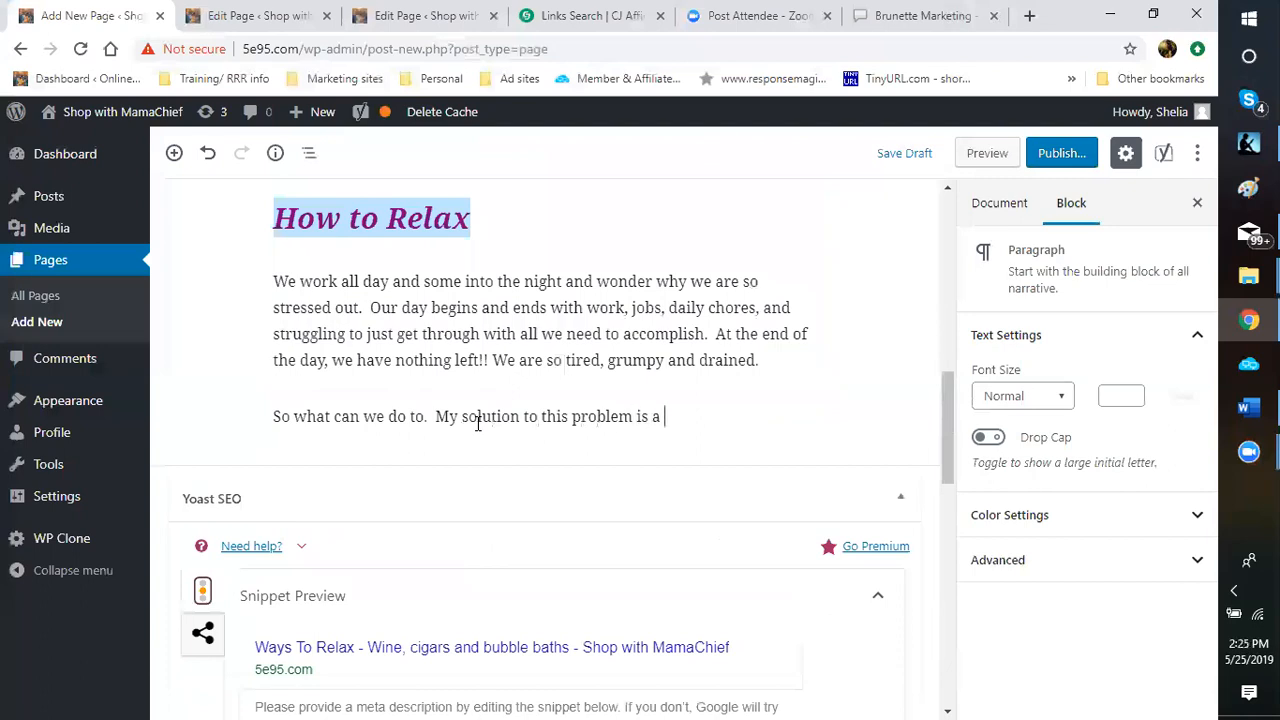
text(great glass of wine)
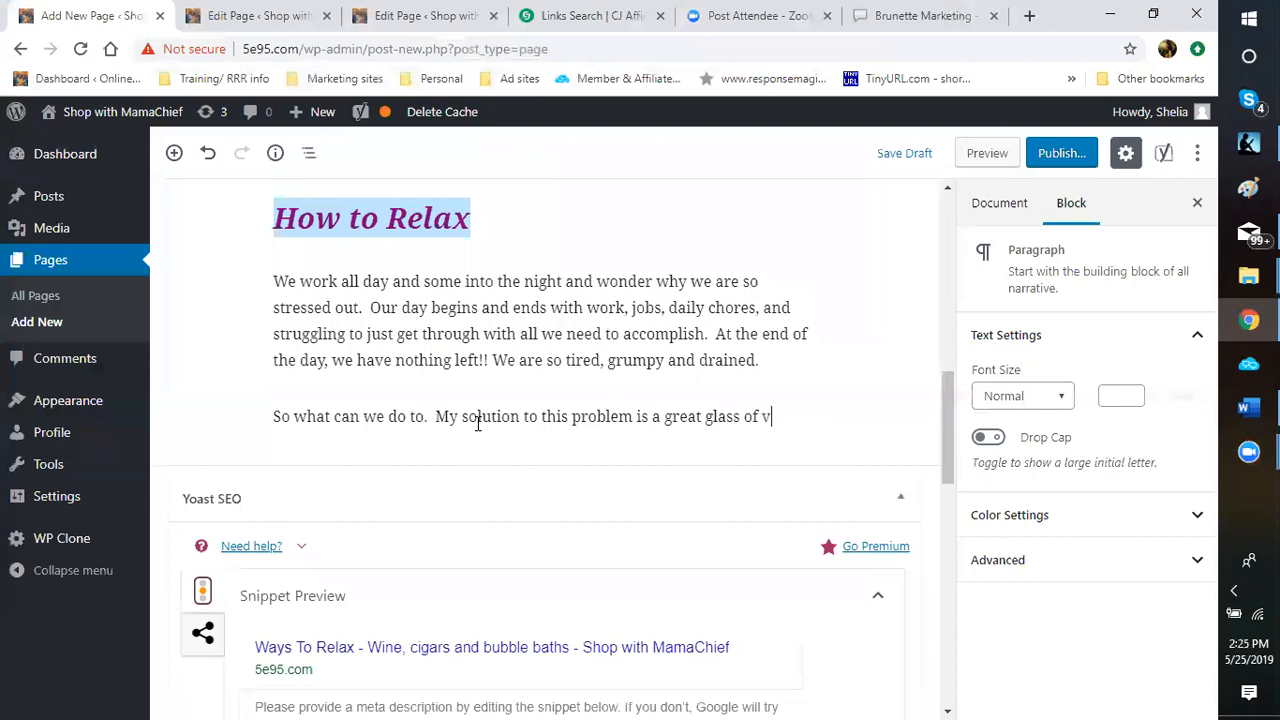
text(, a nice b)
key(BackSpace)
text(fat cig)
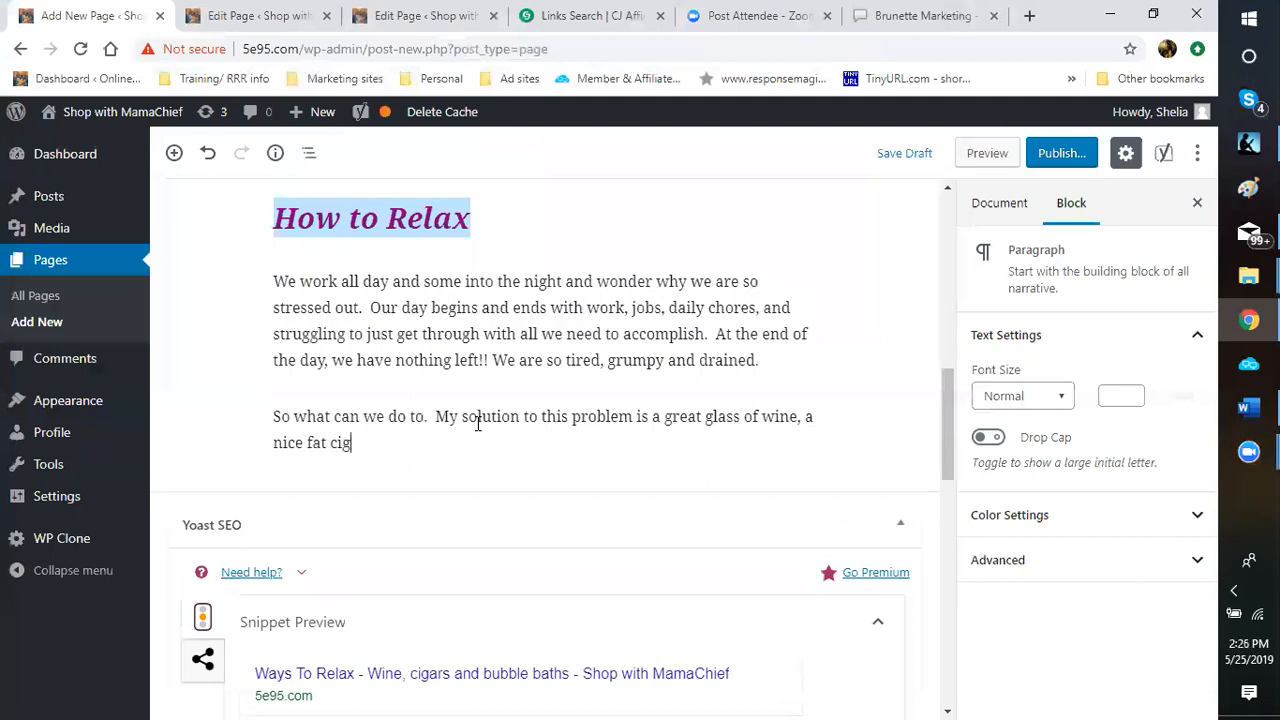
text(ar and a hot bubb)
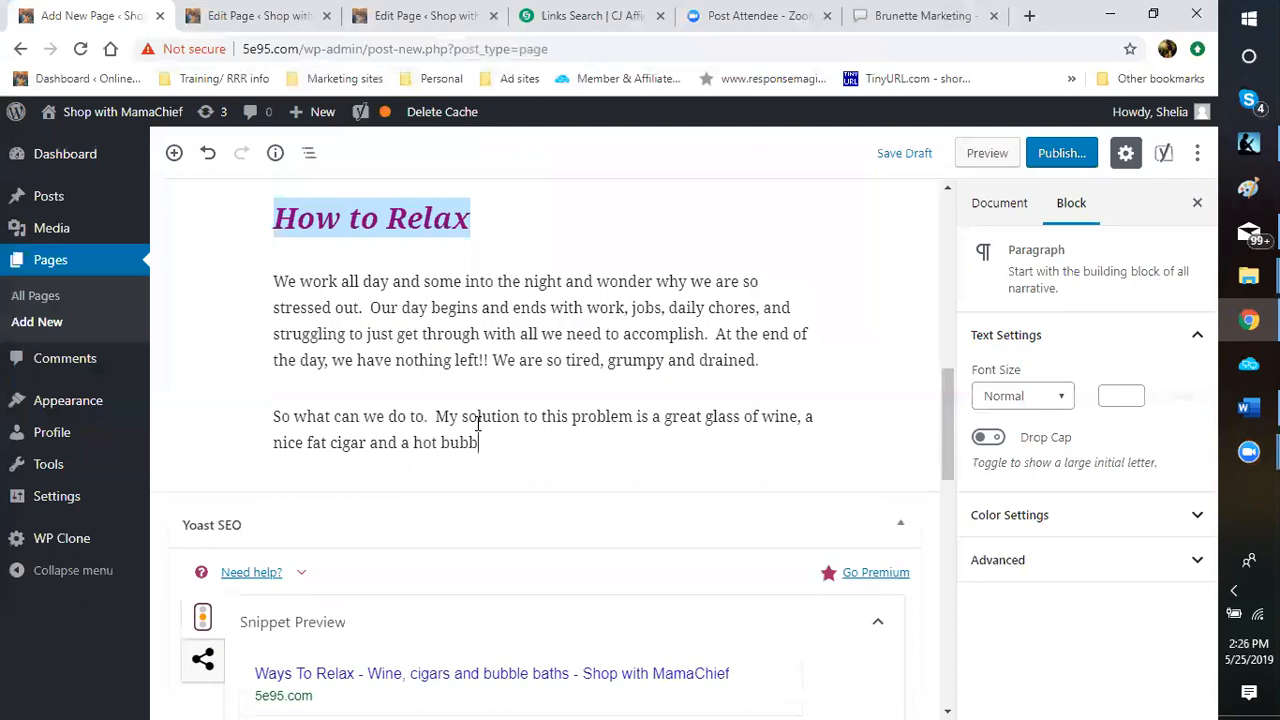
text(le bath!!!)
scroll(640, 285, down, 1)
scroll(622, 310, up, 3)
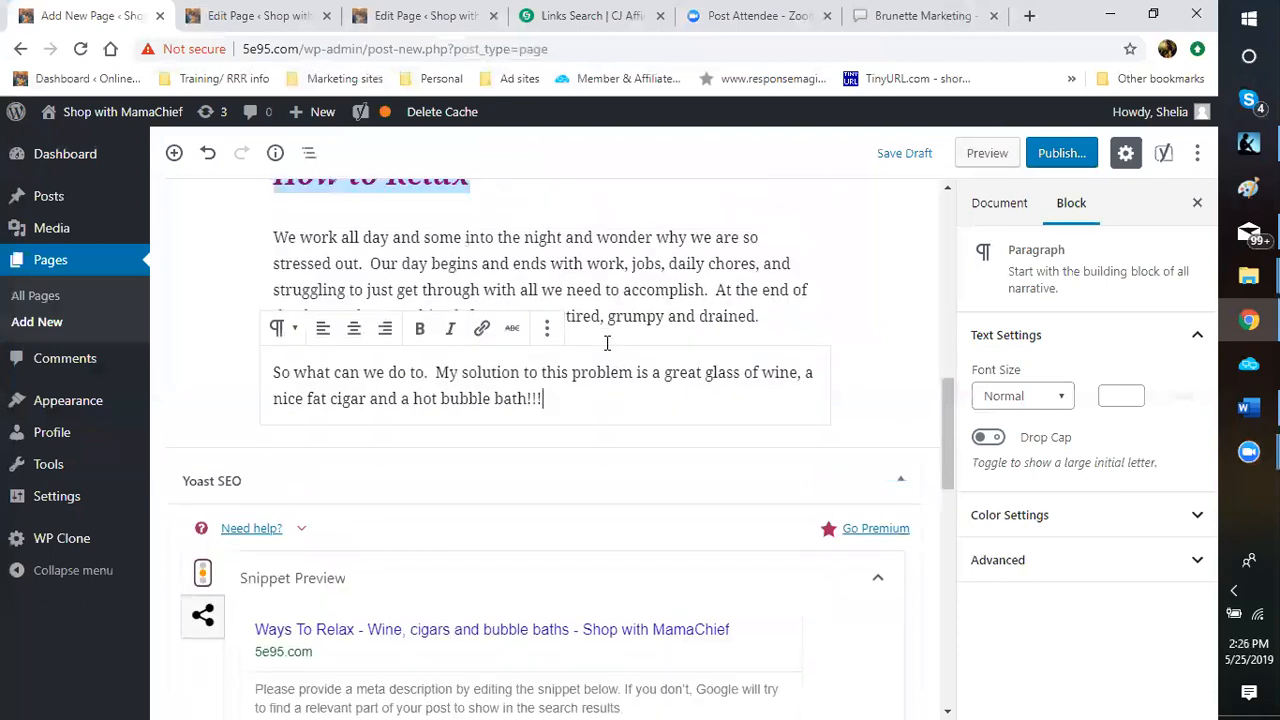
scroll(613, 412, up, 7)
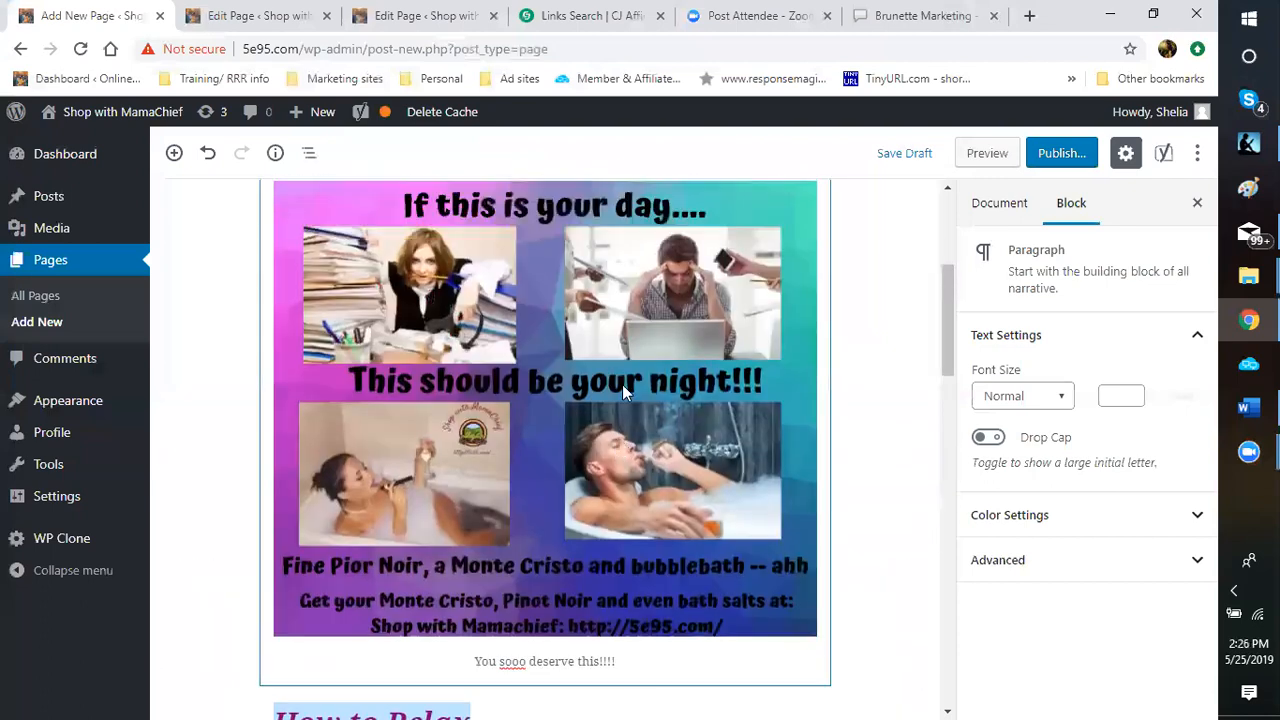
scroll(646, 500, down, 9)
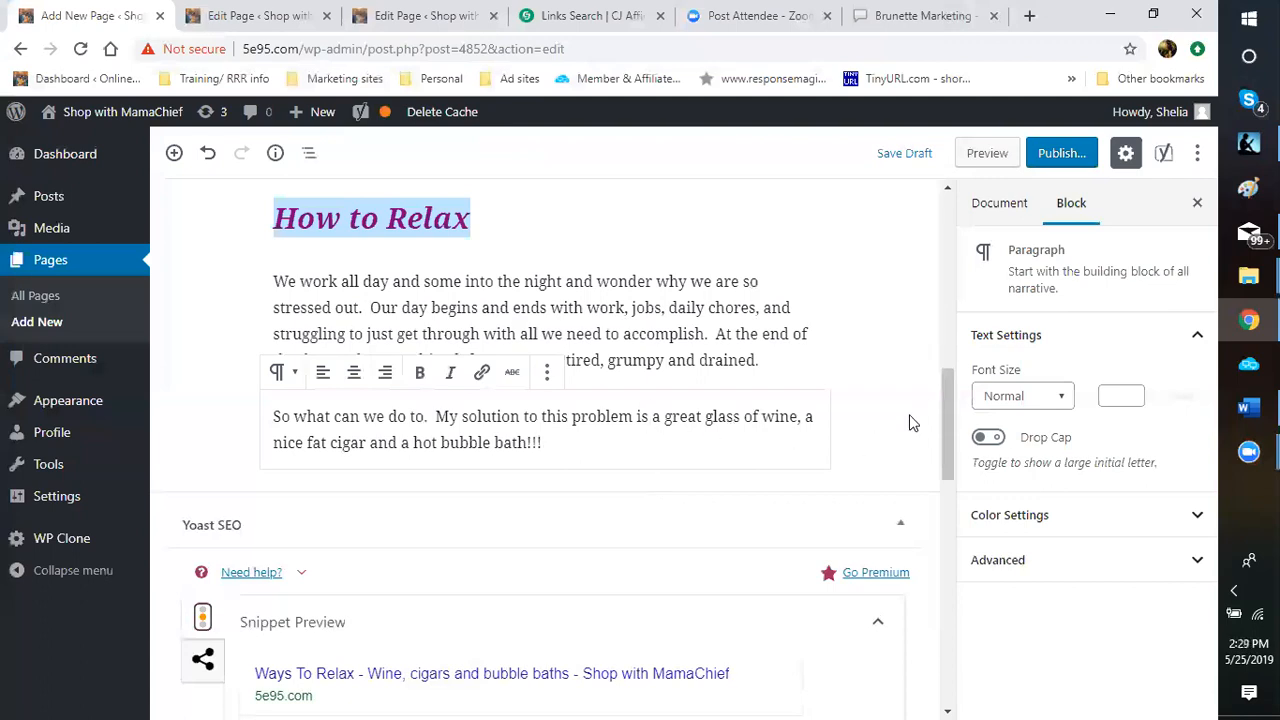
scroll(910, 423, up, 1)
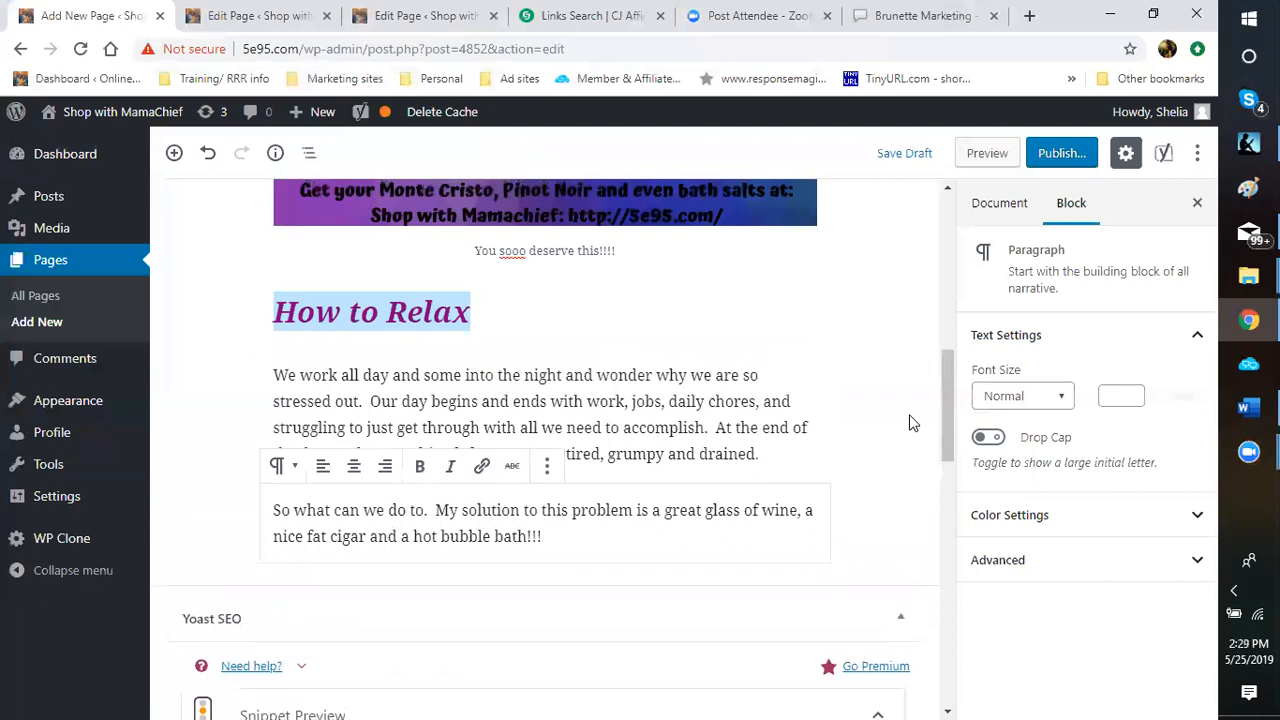
Close the Brunette Marketing tab and scroll through the Ways To Relax page to review its content.
click(997, 17)
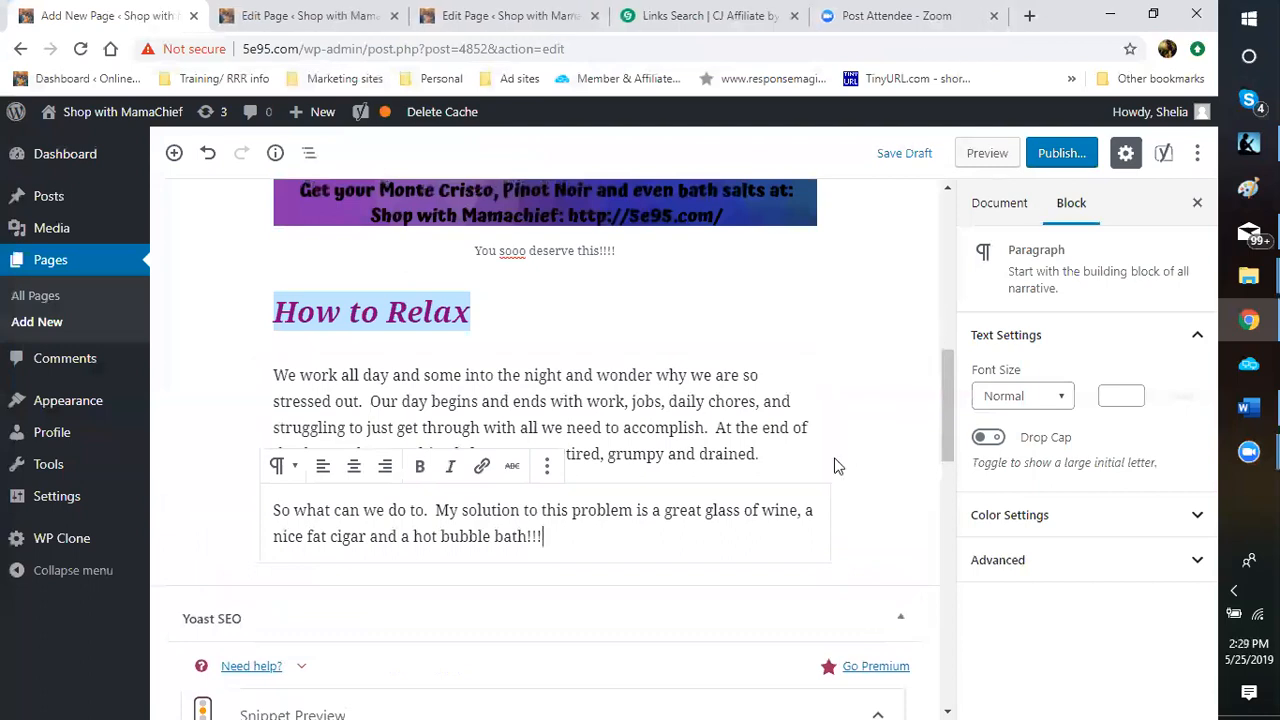
scroll(826, 461, up, 6)
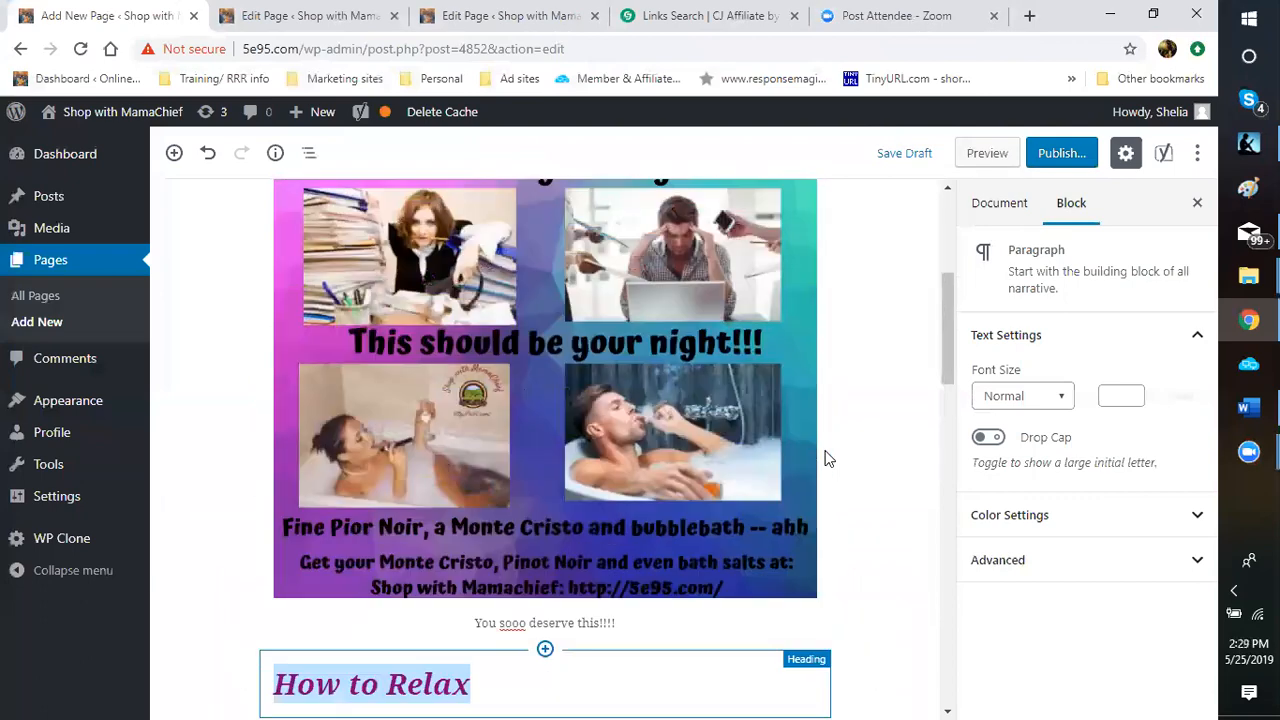
scroll(826, 455, up, 3)
scroll(828, 440, down, 5)
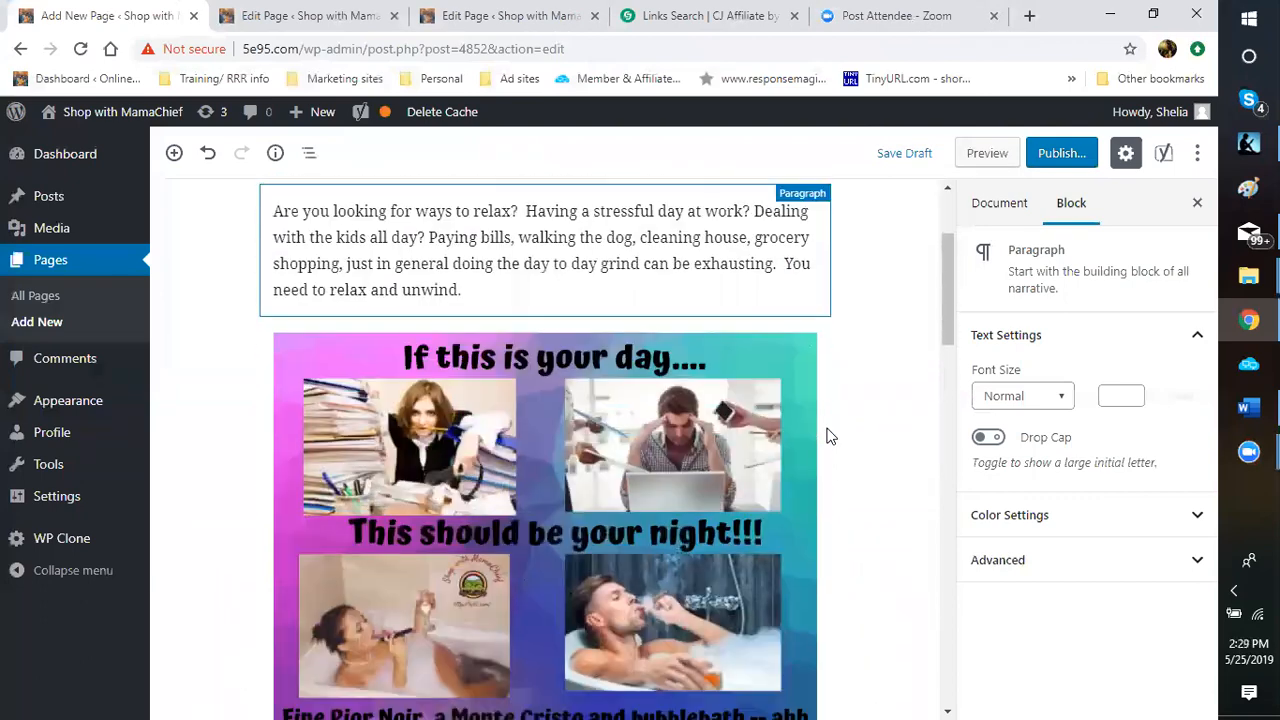
scroll(826, 436, down, 5)
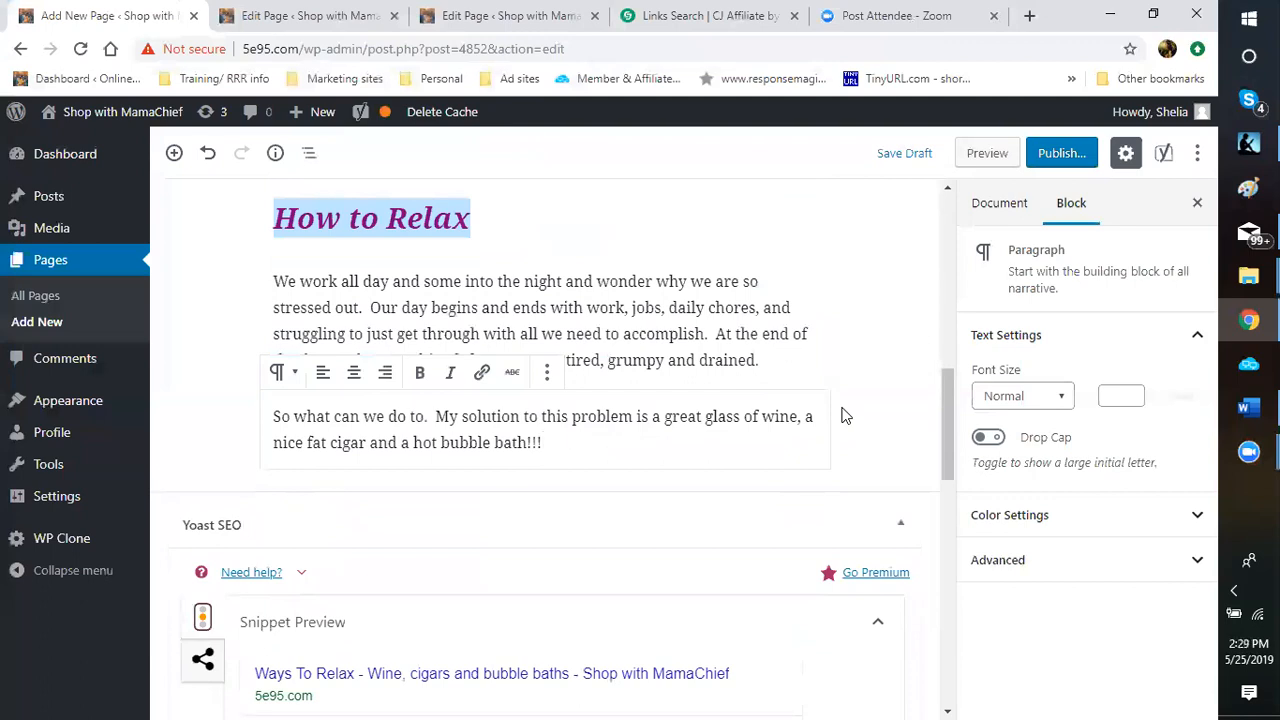
scroll(841, 416, up, 1)
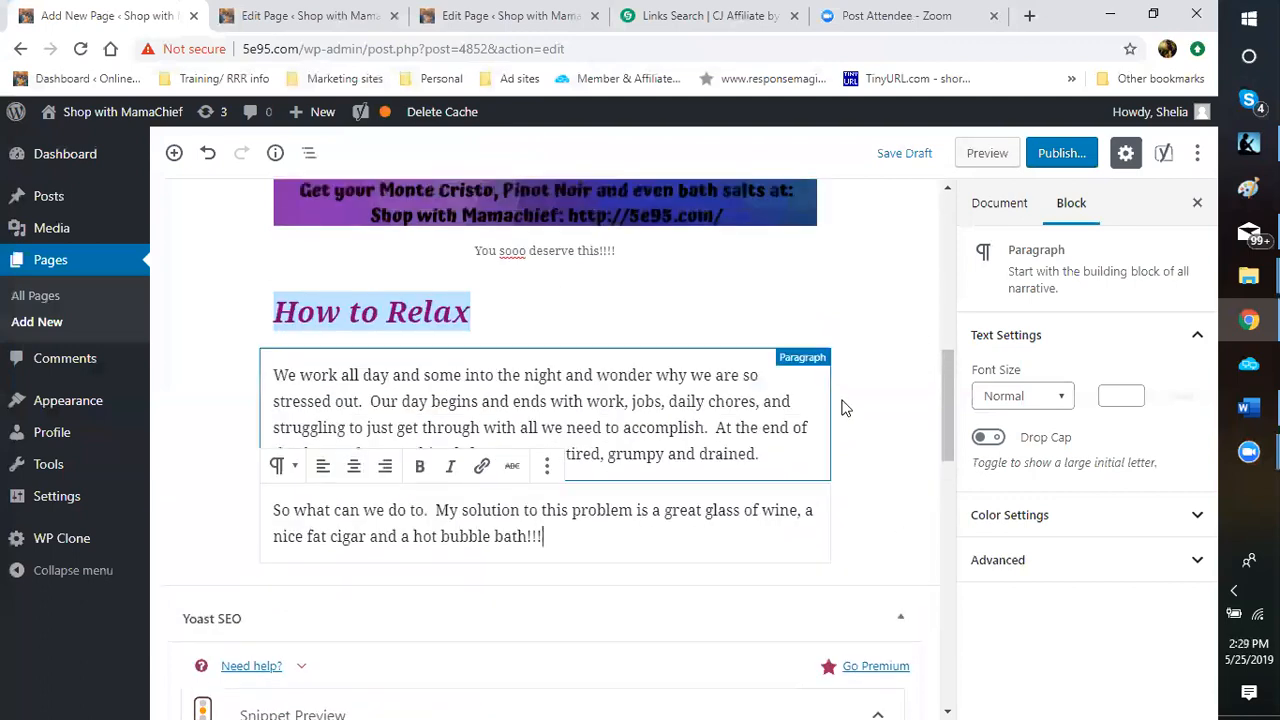
scroll(841, 408, up, 3)
scroll(810, 430, up, 1)
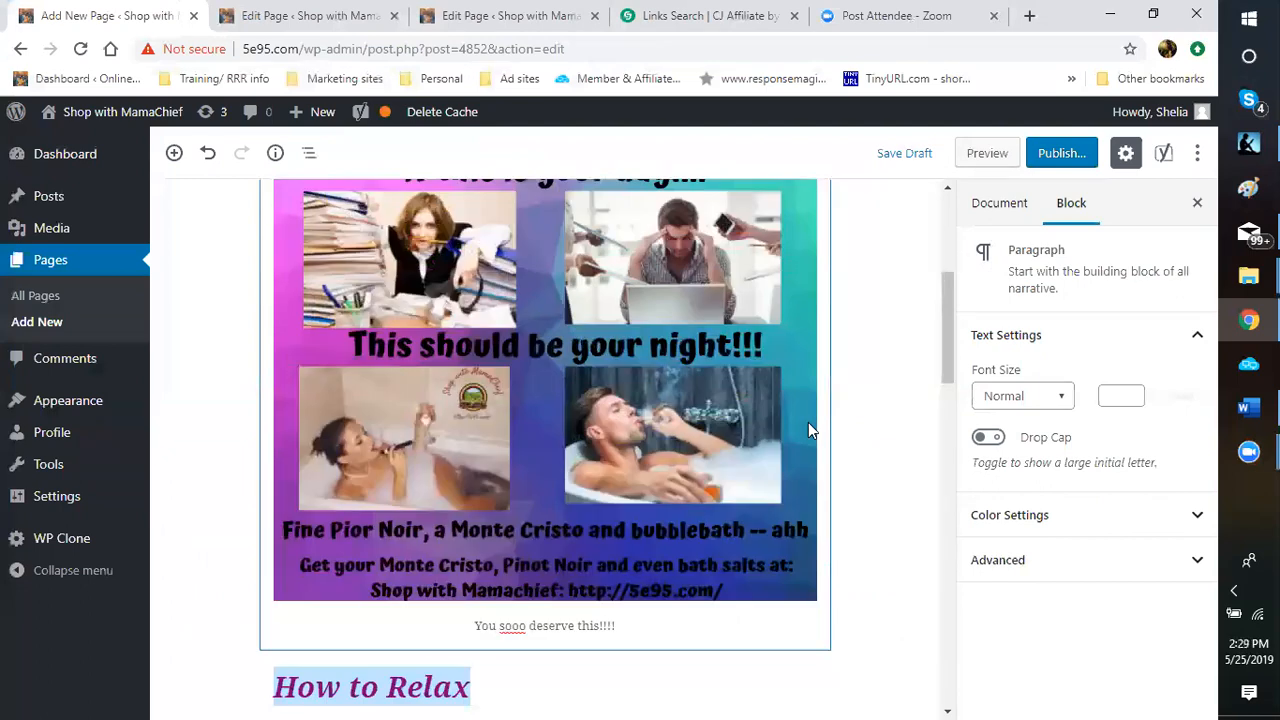
scroll(746, 417, up, 2)
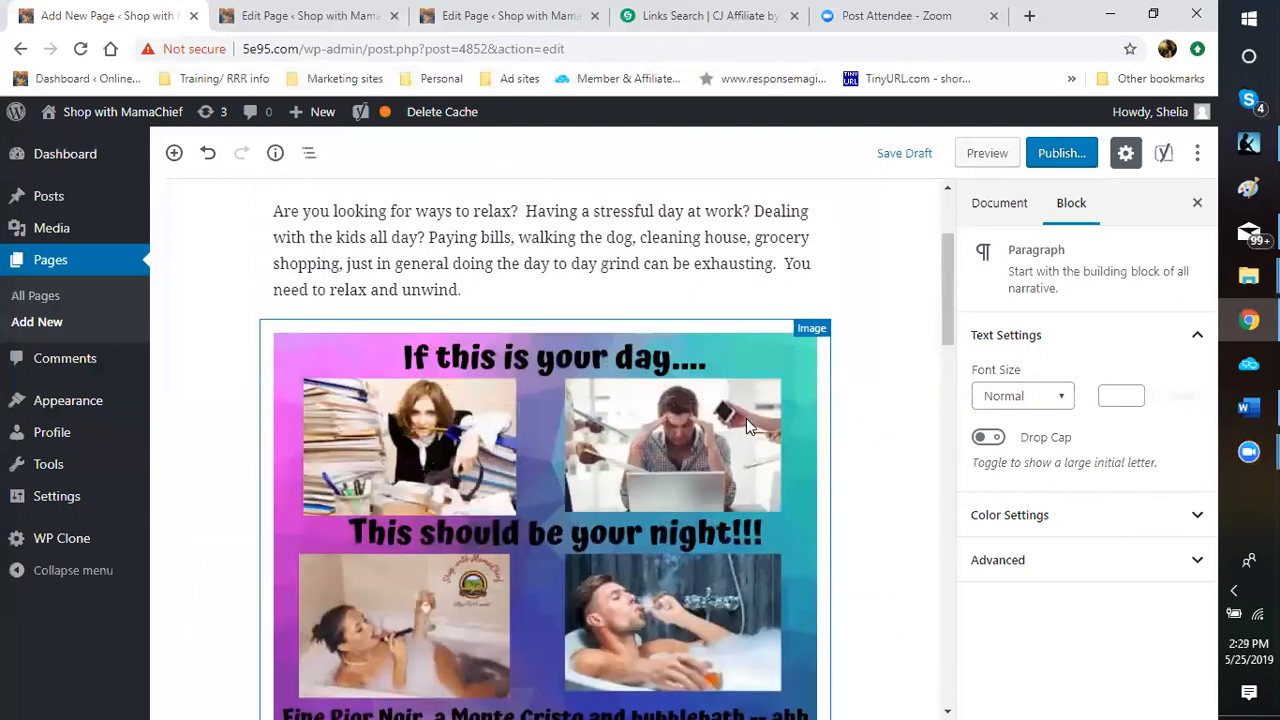
scroll(744, 418, down, 4)
scroll(744, 418, down, 3)
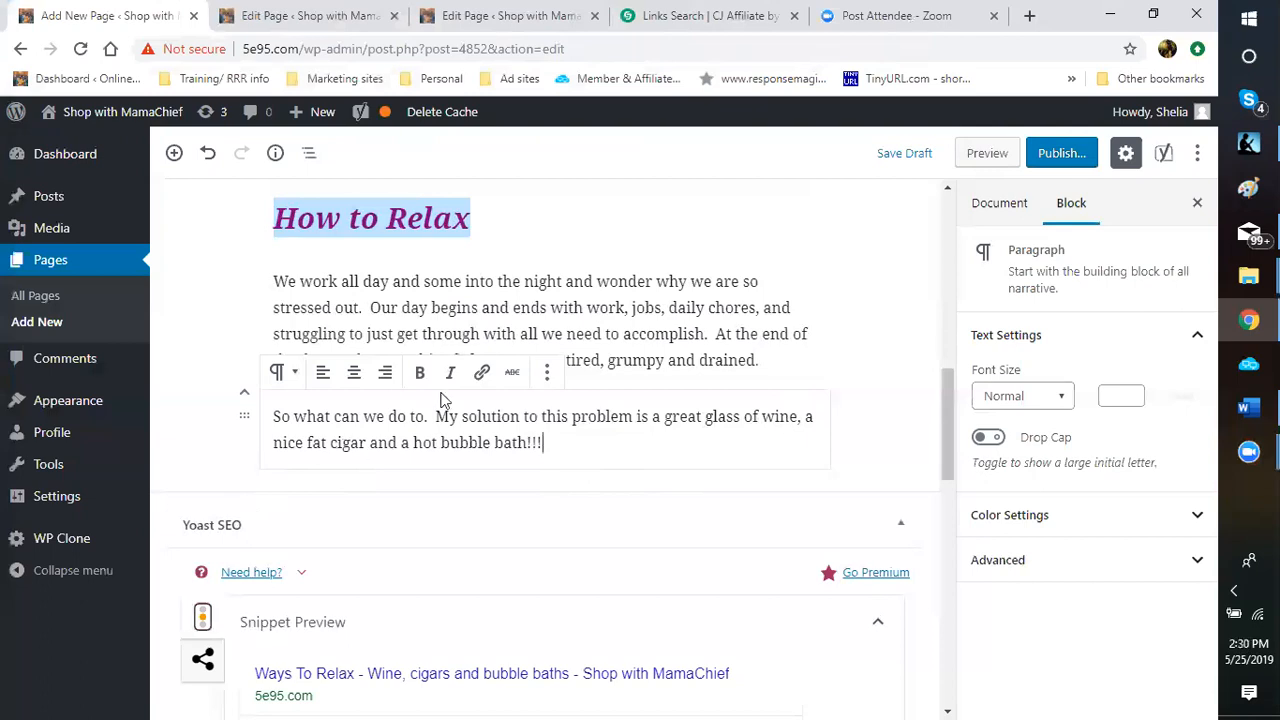
click(700, 20)
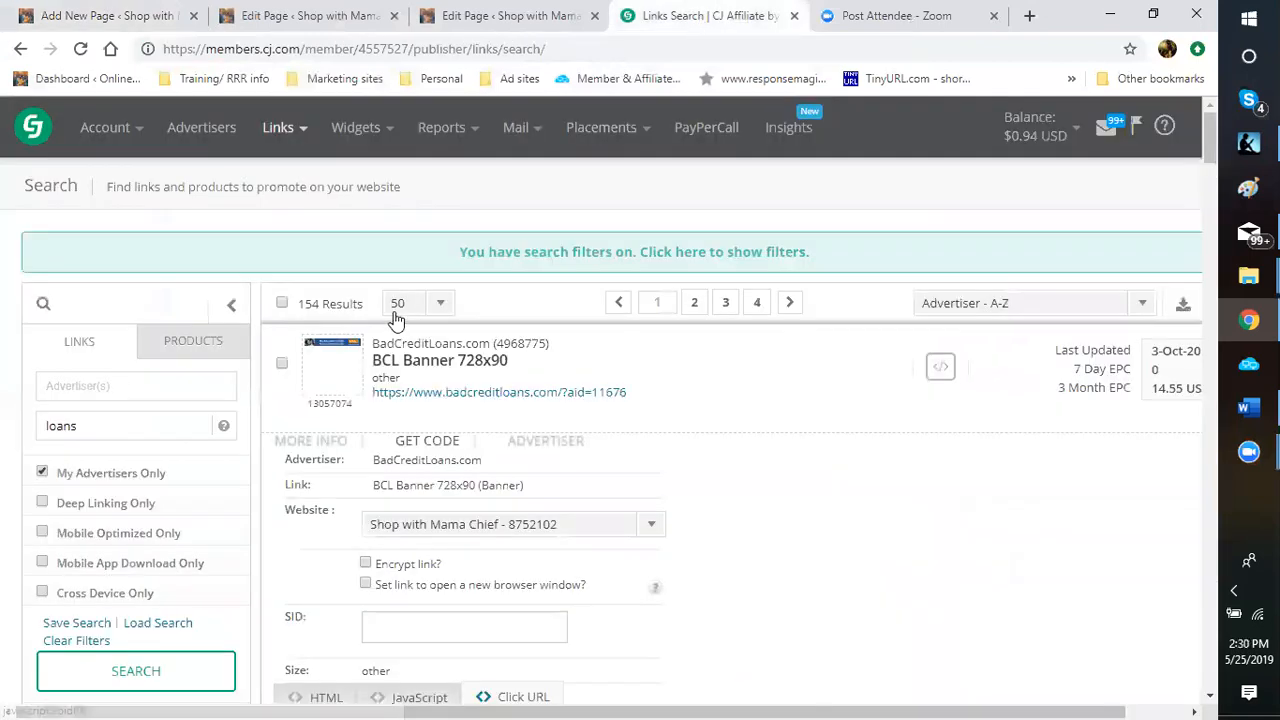
drag(110, 425, 14, 436)
text(ciga)
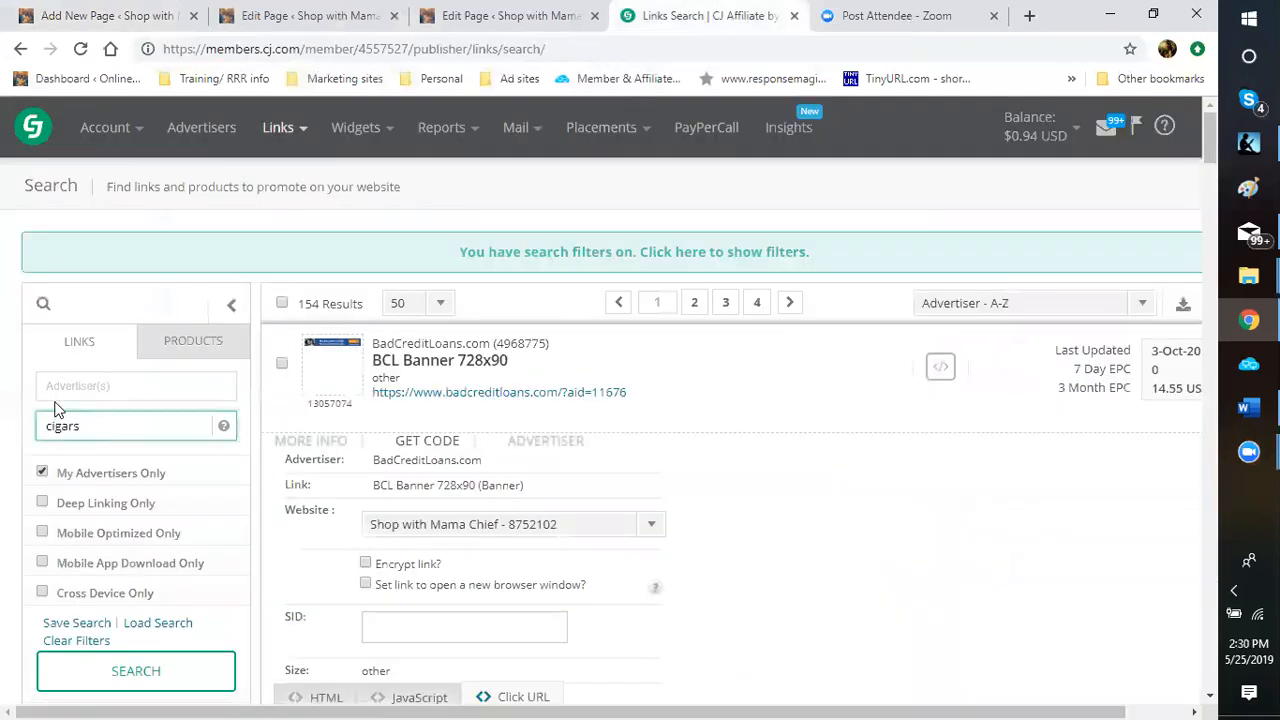
text(rs)
key(Return)
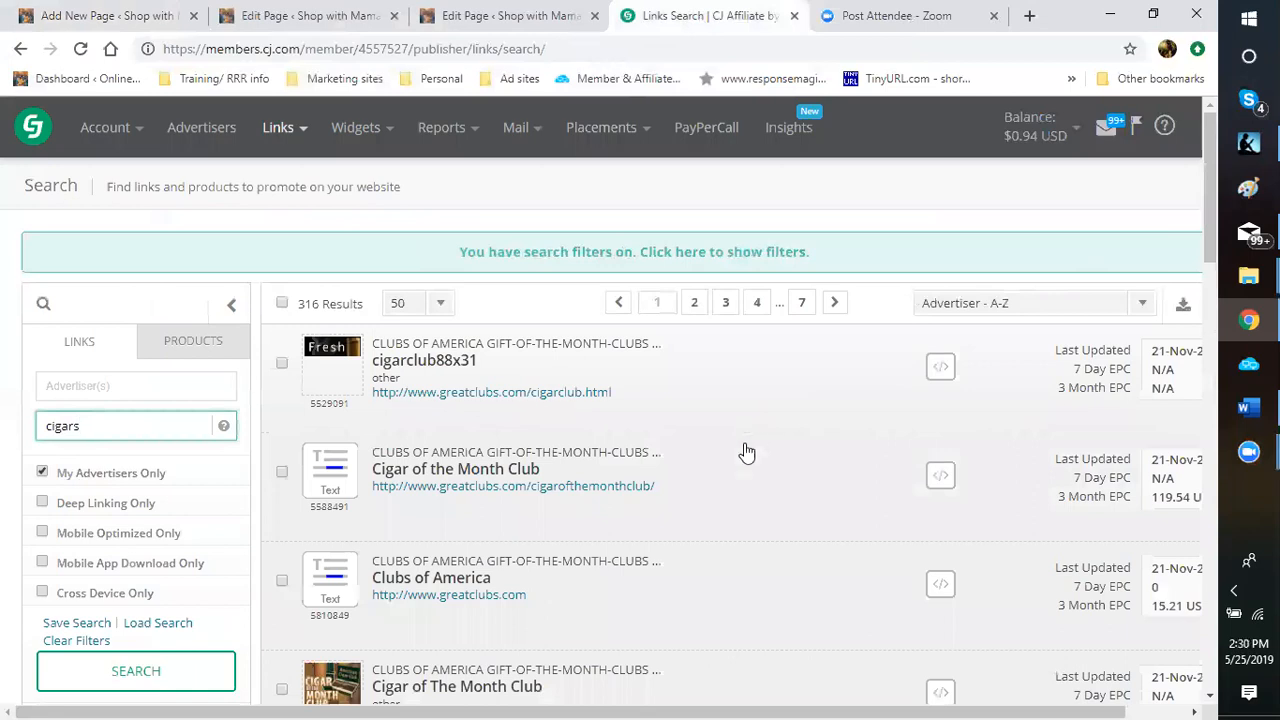
scroll(708, 466, down, 3)
scroll(708, 466, down, 4)
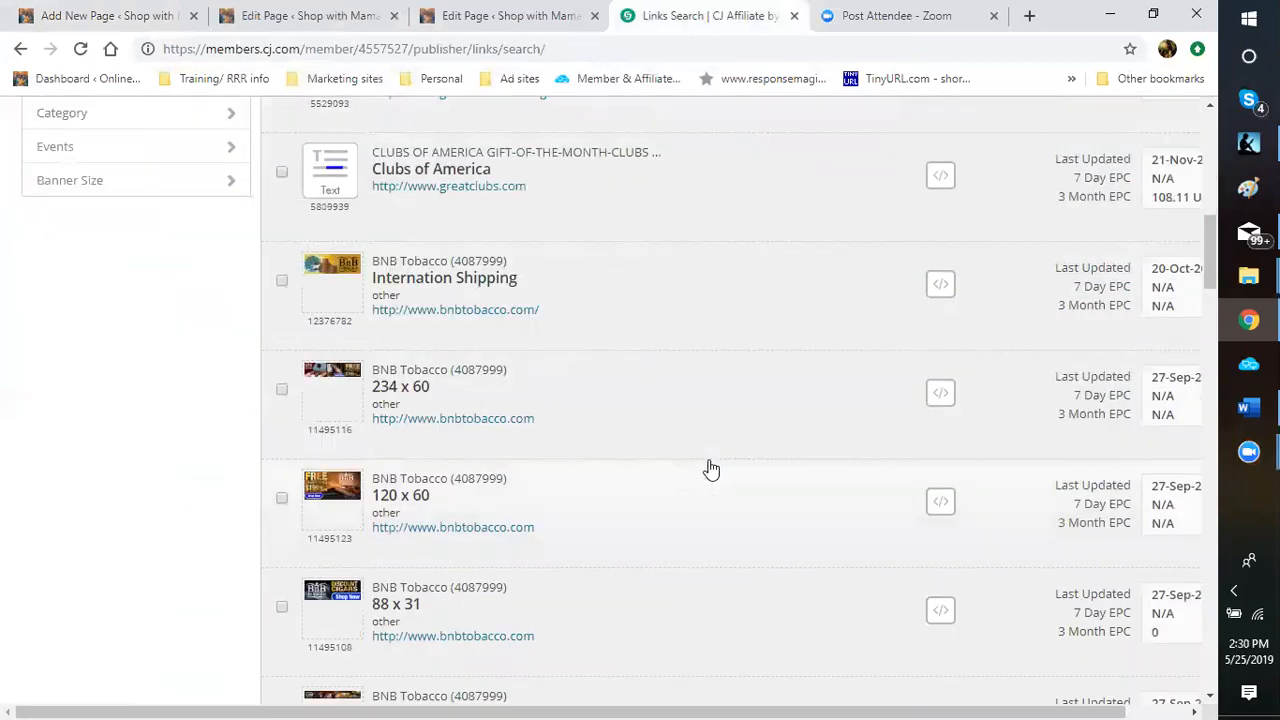
scroll(709, 469, down, 3)
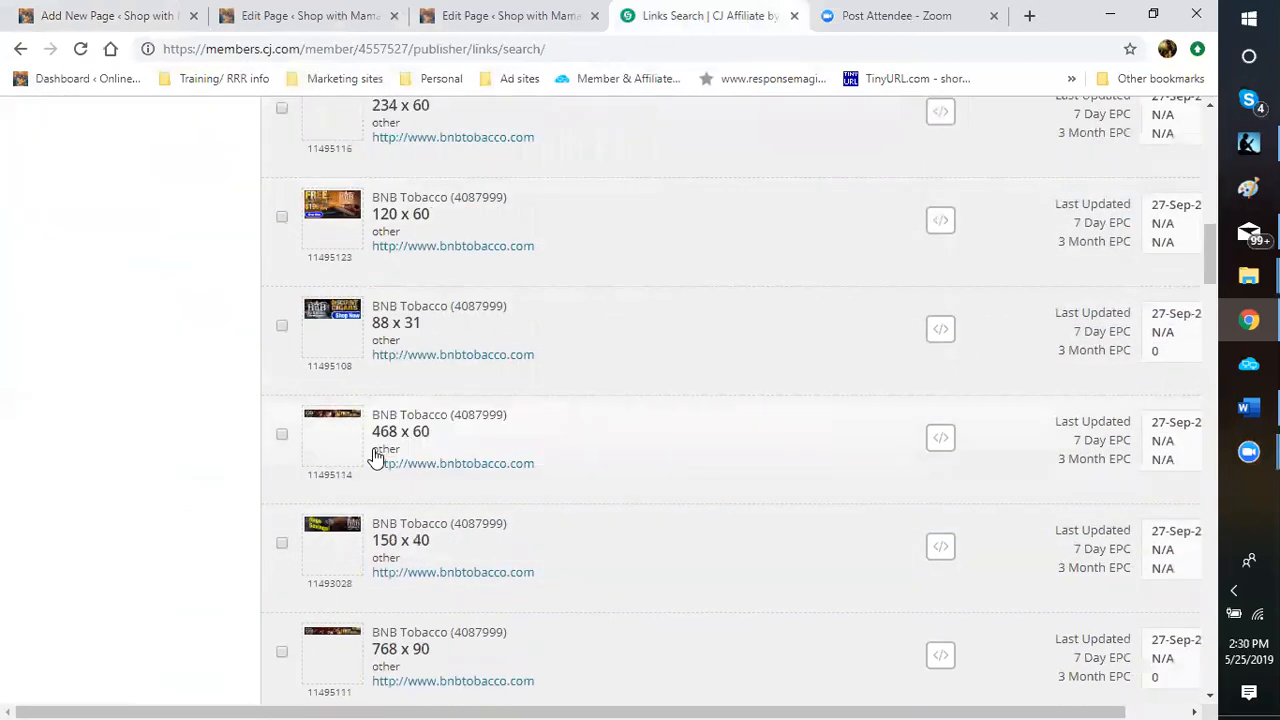
scroll(671, 507, down, 9)
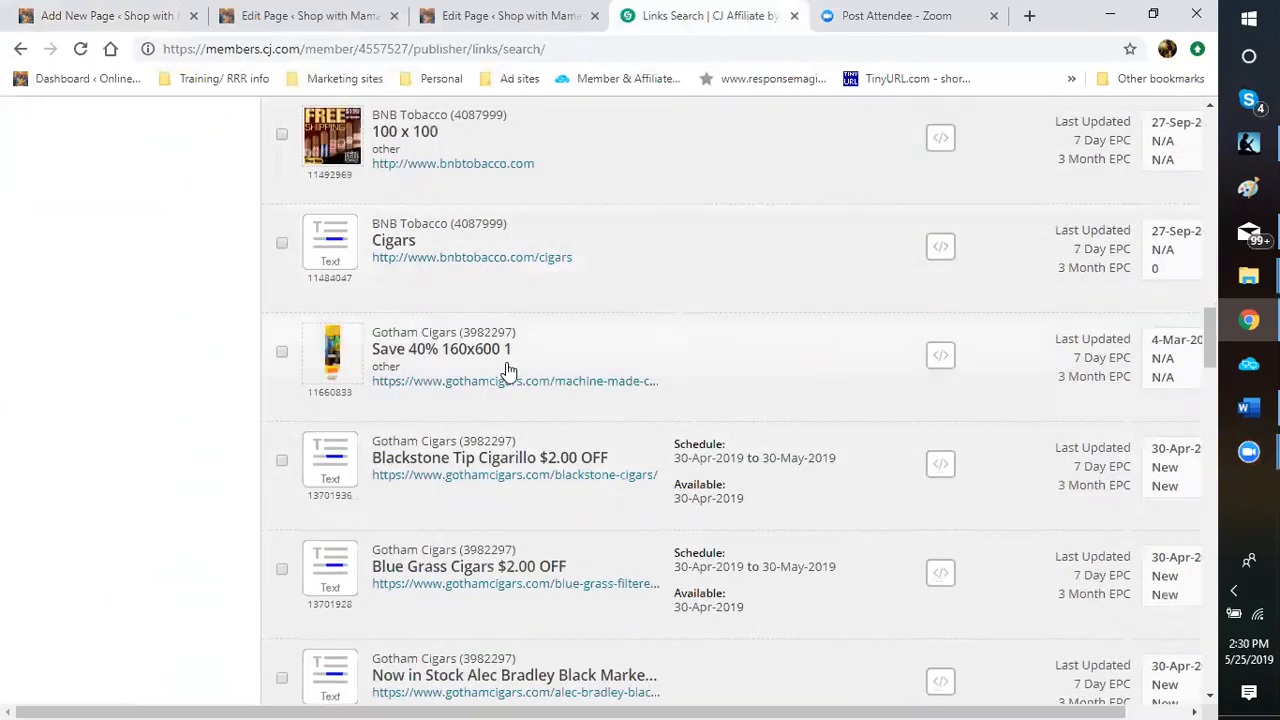
scroll(506, 371, down, 7)
scroll(470, 434, down, 10)
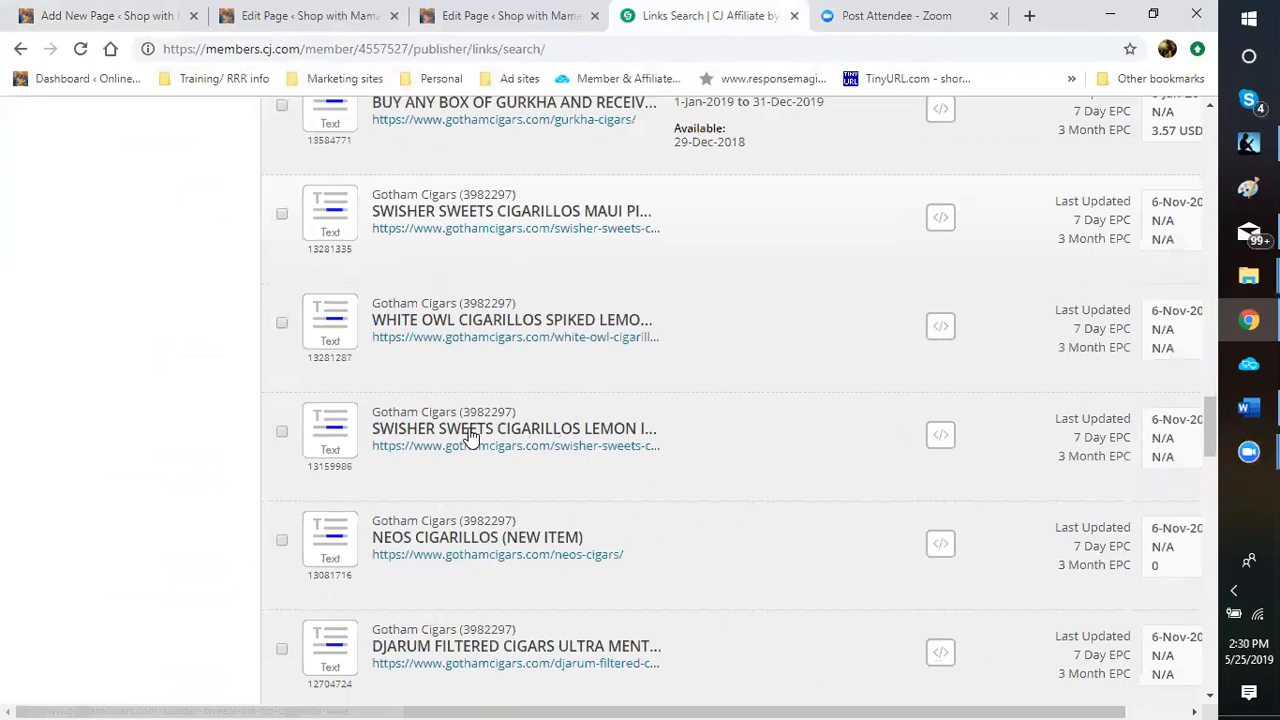
scroll(470, 434, down, 7)
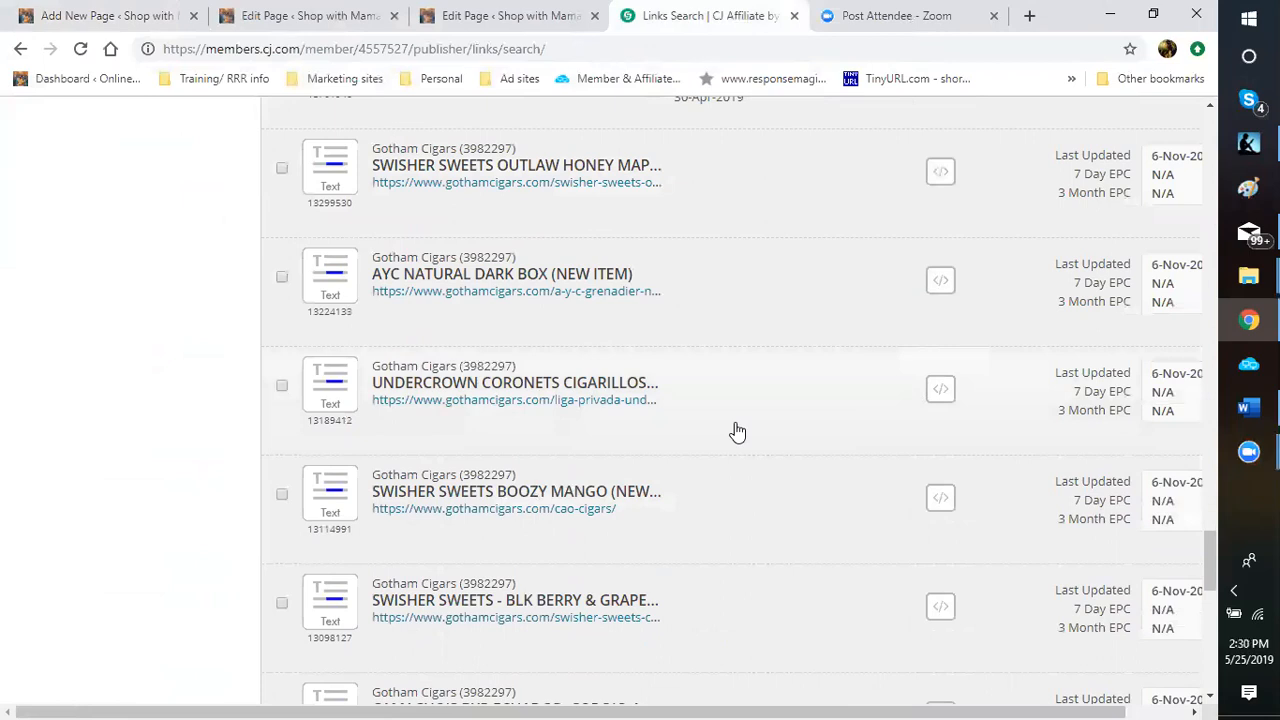
scroll(731, 433, up, 1)
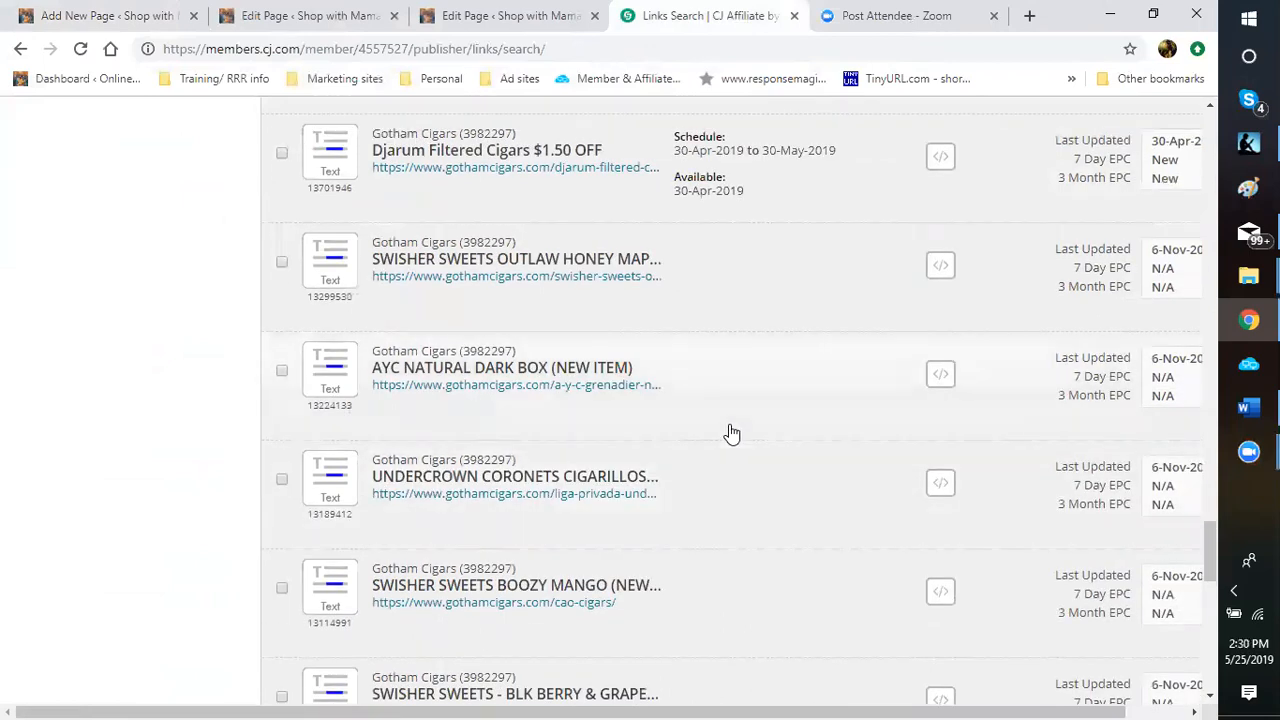
scroll(731, 433, up, 5)
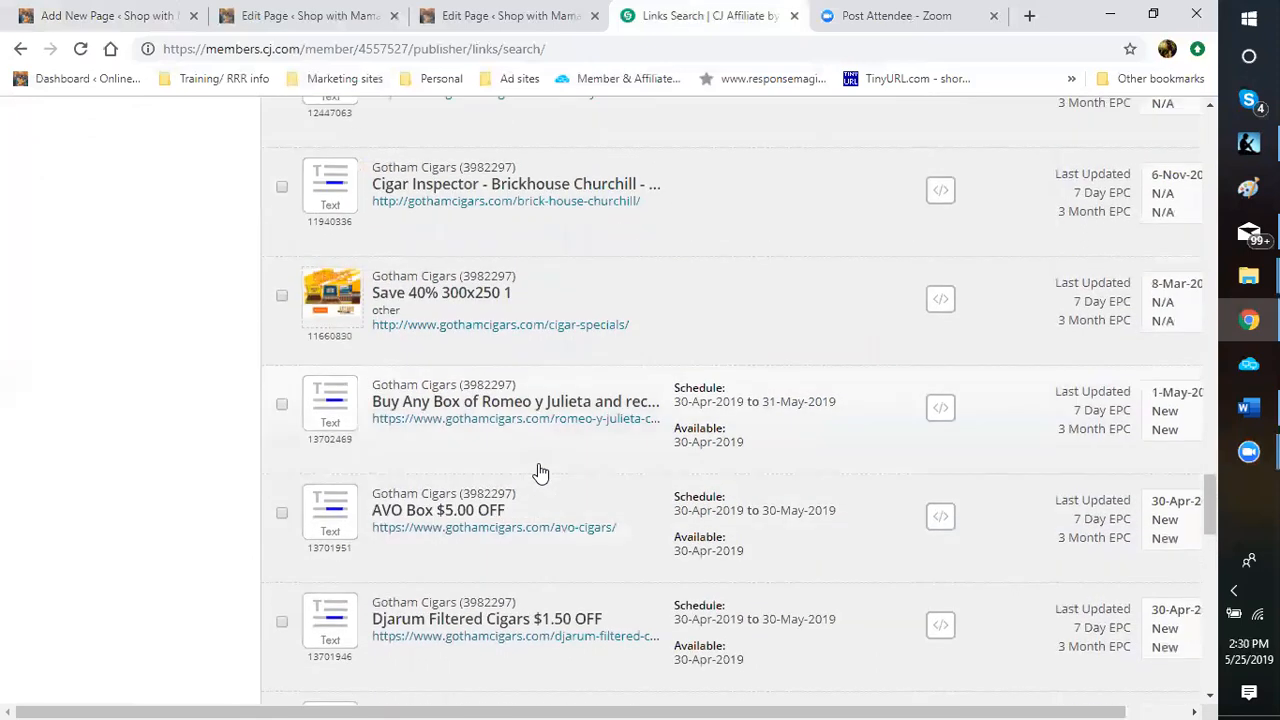
scroll(538, 472, up, 2)
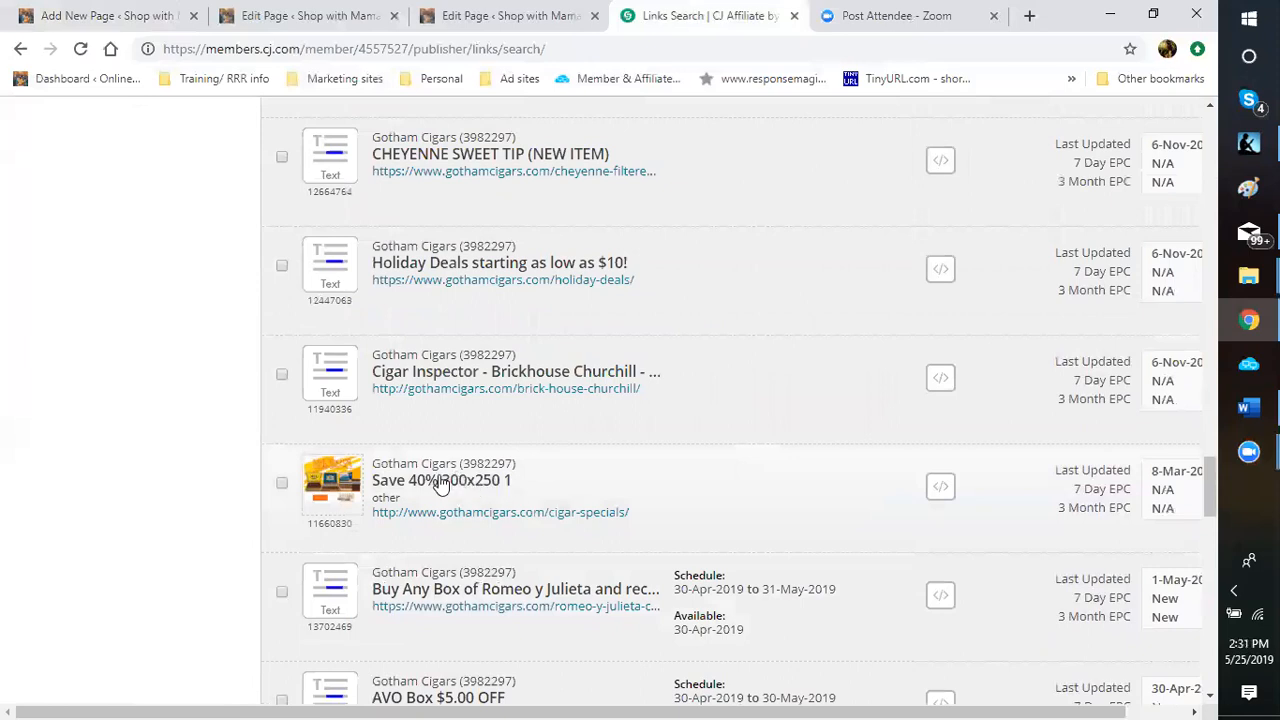
scroll(440, 483, up, 8)
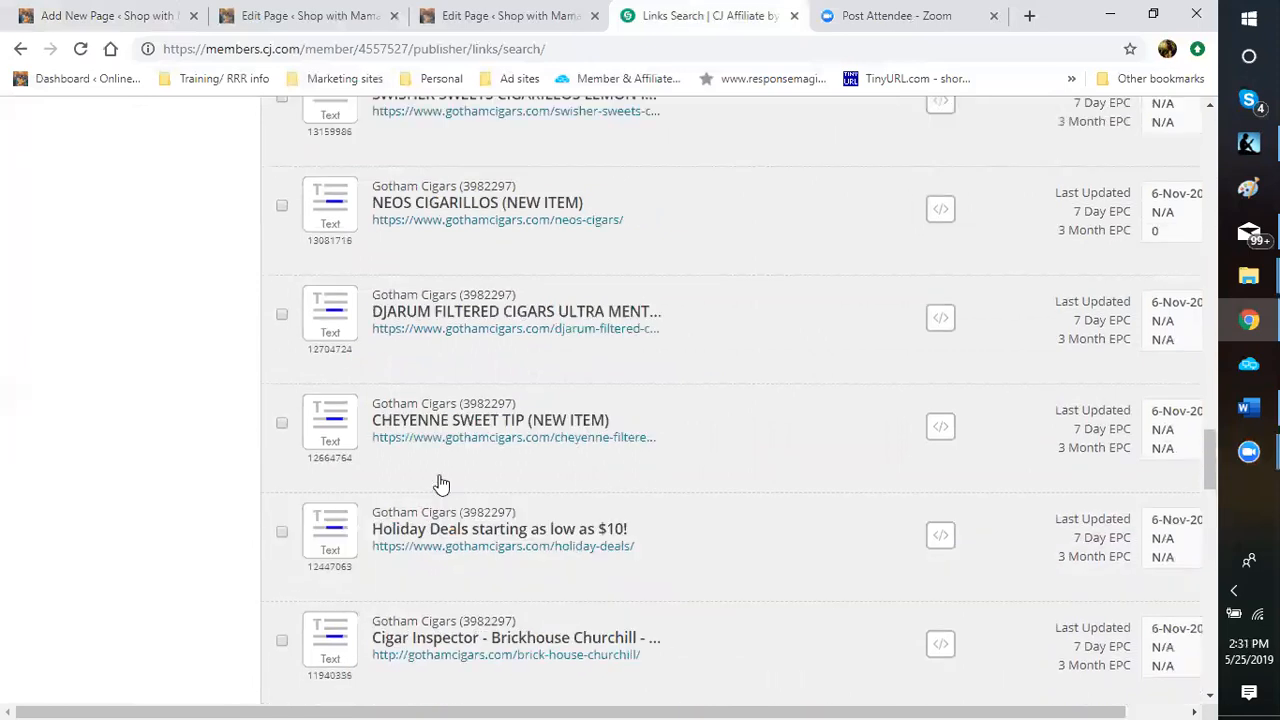
scroll(458, 258, up, 5)
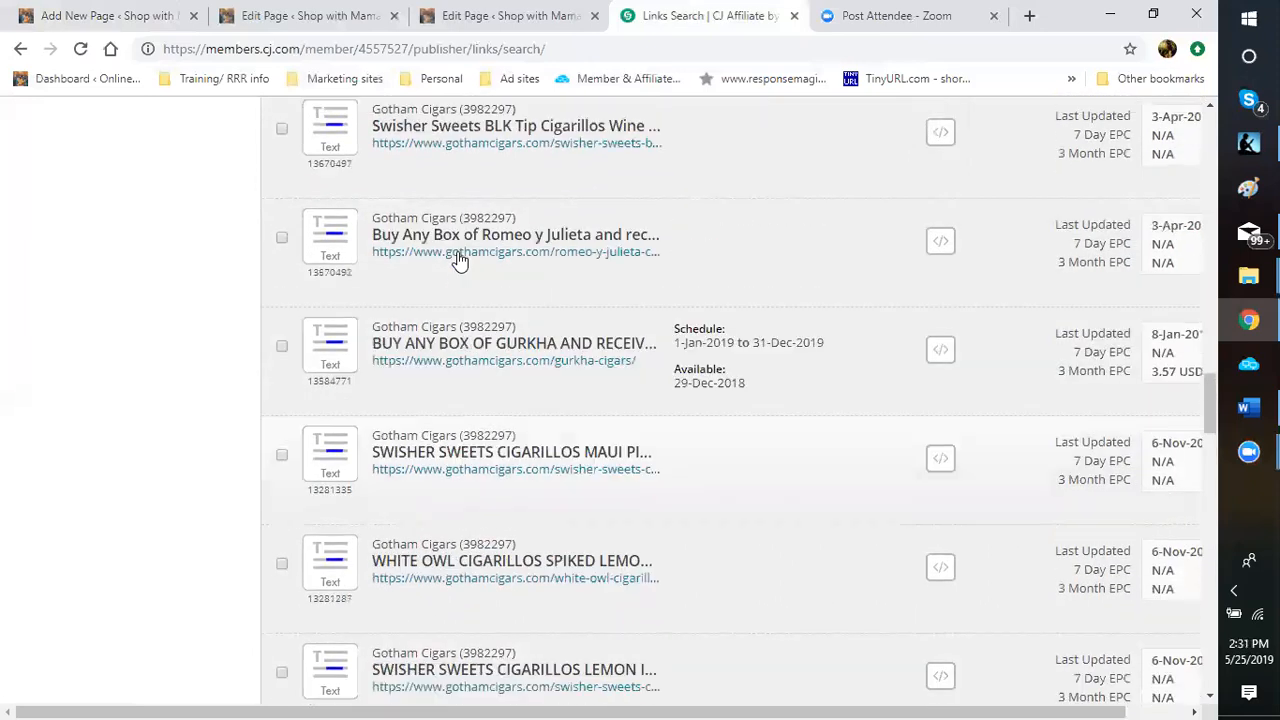
scroll(458, 258, up, 5)
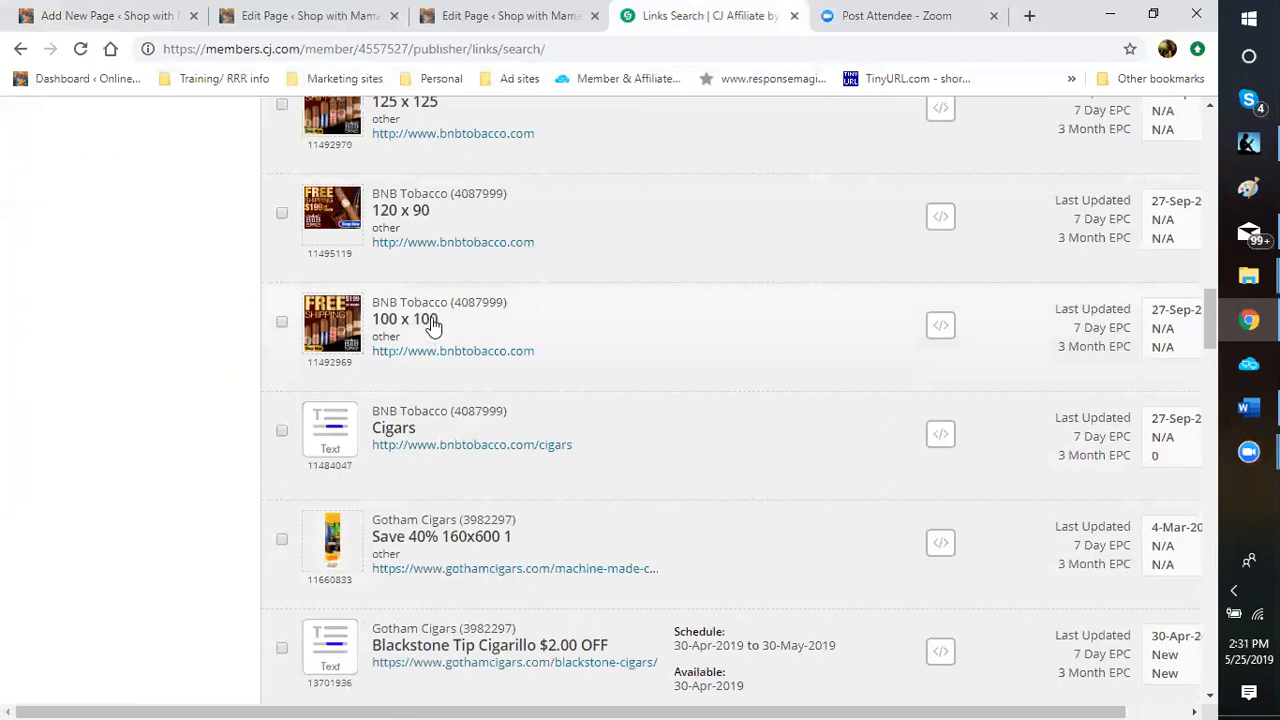
scroll(431, 328, up, 3)
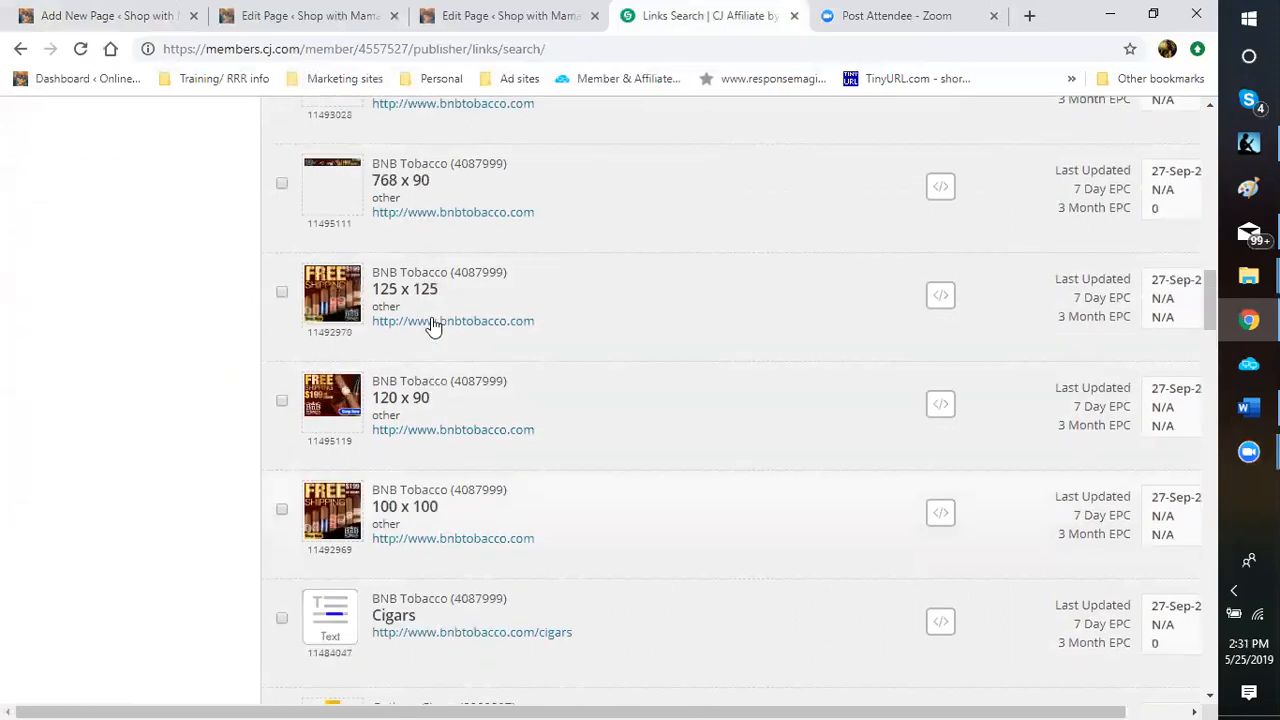
mouse_move(347, 296)
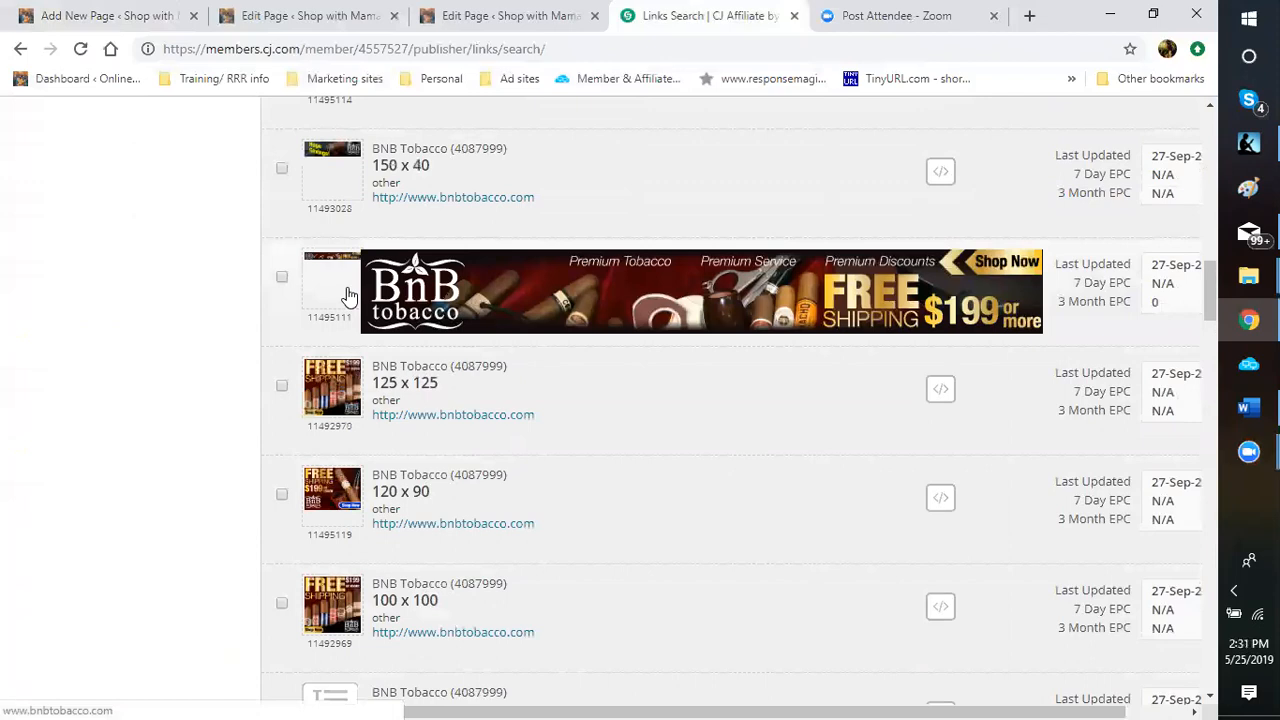
scroll(357, 551, down, 3)
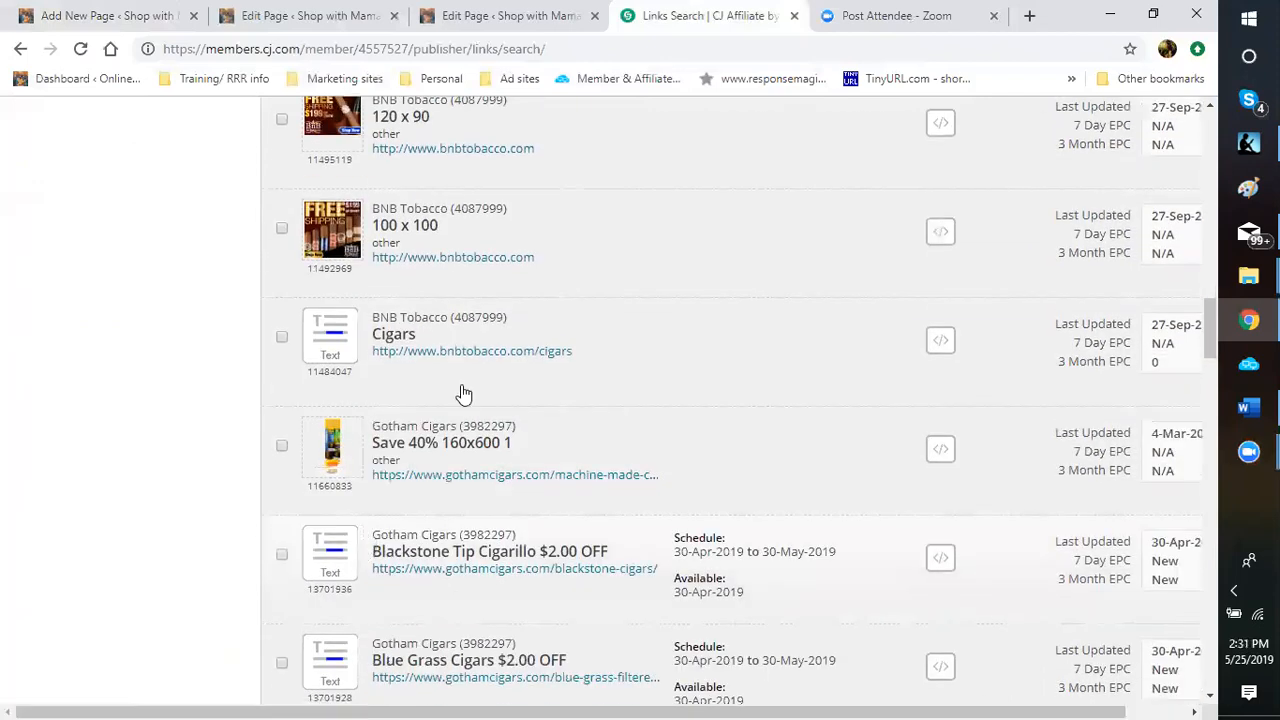
mouse_move(331, 466)
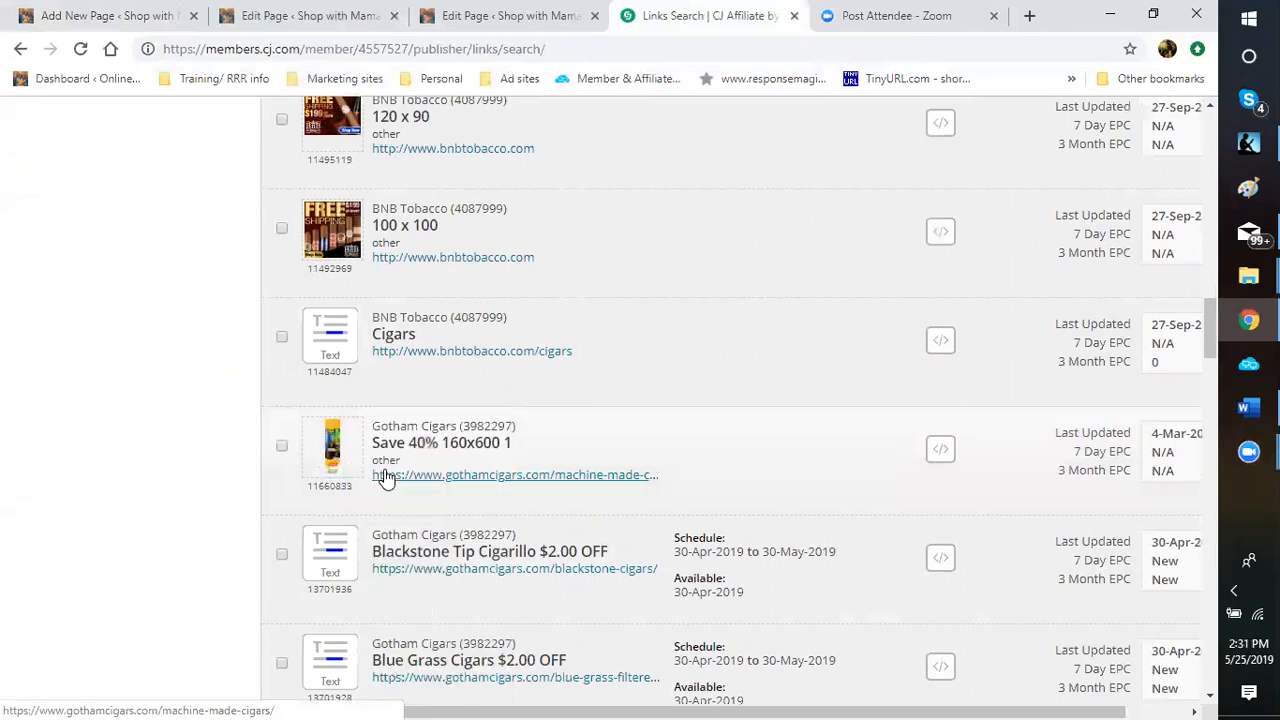
scroll(384, 425, down, 2)
scroll(384, 425, down, 3)
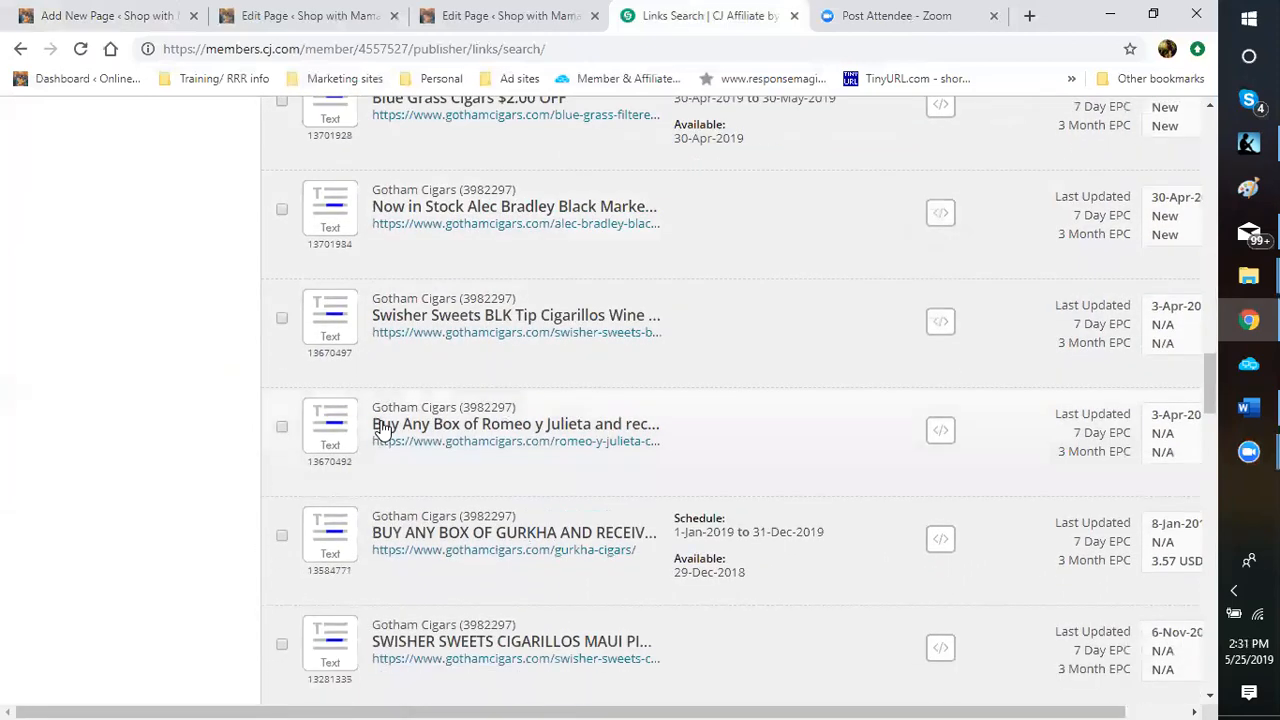
scroll(384, 428, down, 3)
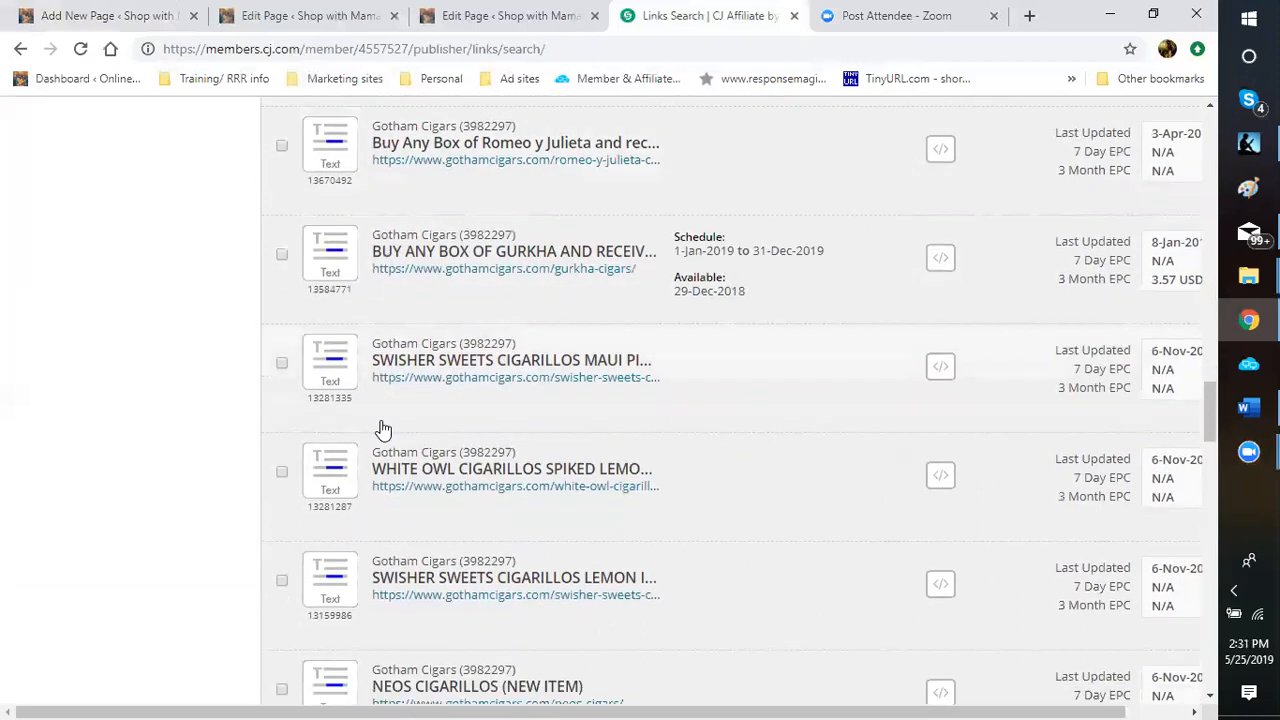
scroll(383, 428, down, 2)
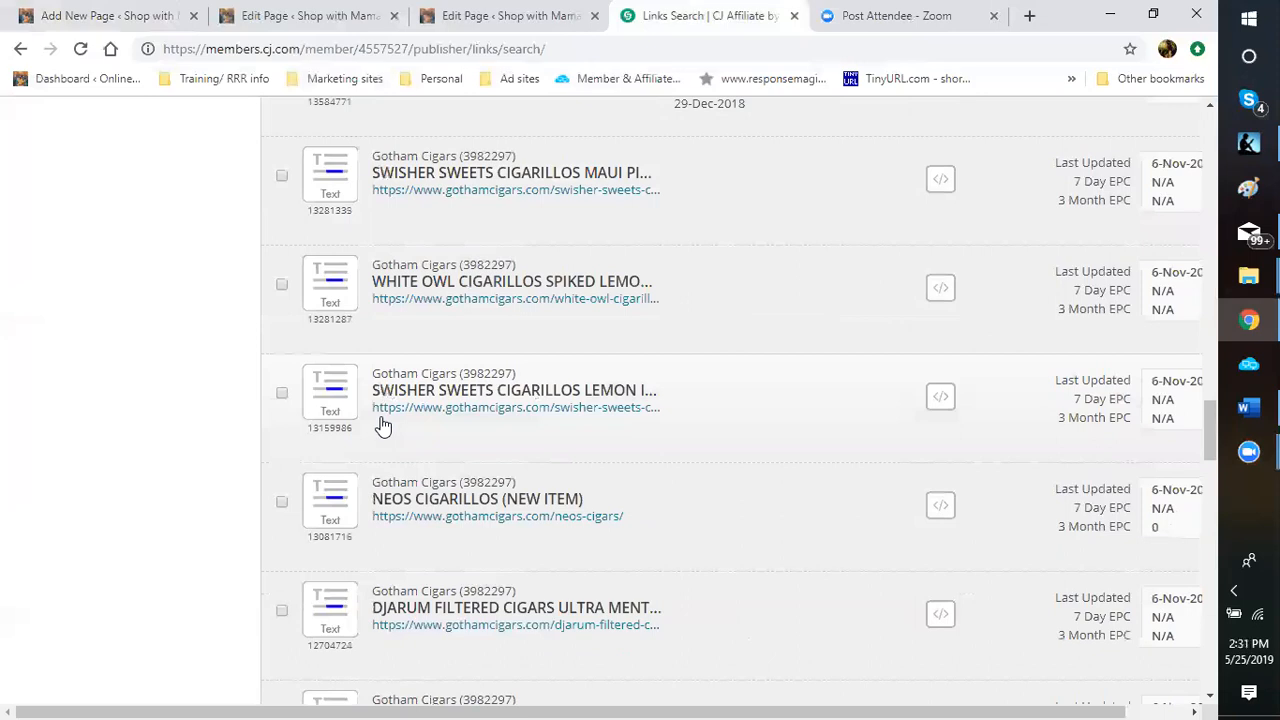
scroll(383, 425, down, 8)
scroll(383, 425, down, 6)
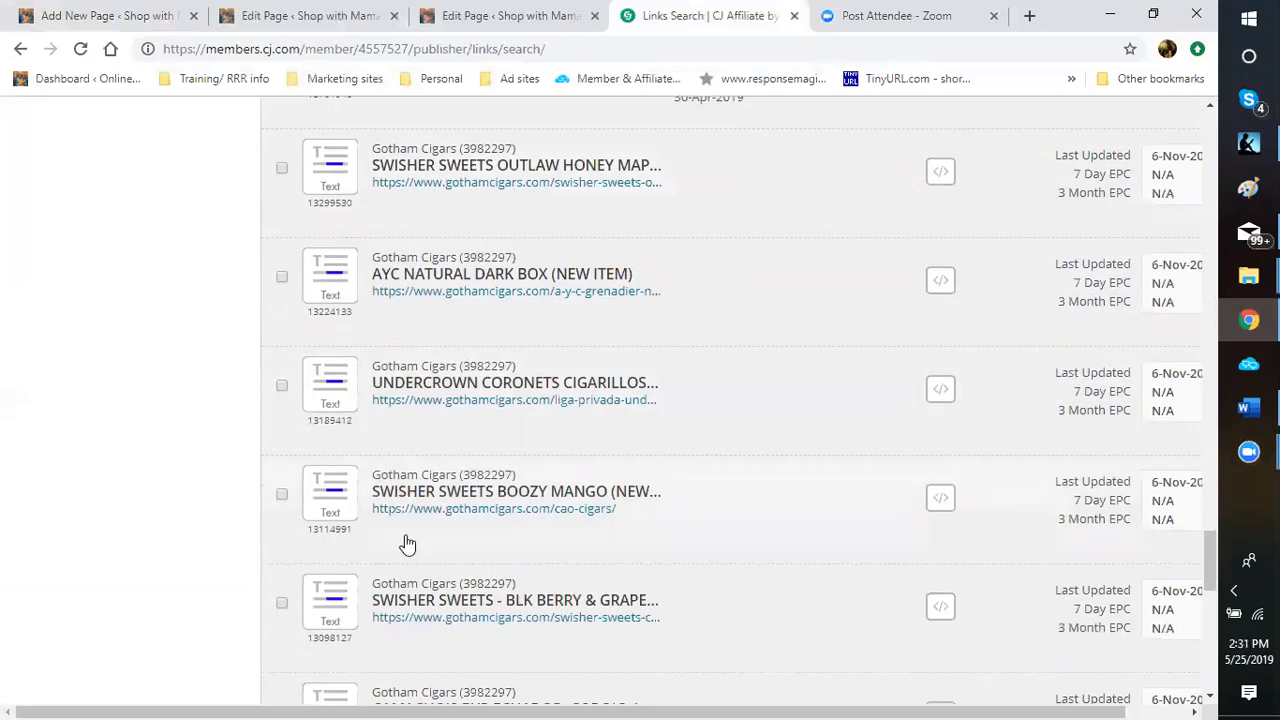
scroll(407, 543, down, 2)
scroll(407, 543, down, 3)
scroll(407, 543, up, 1)
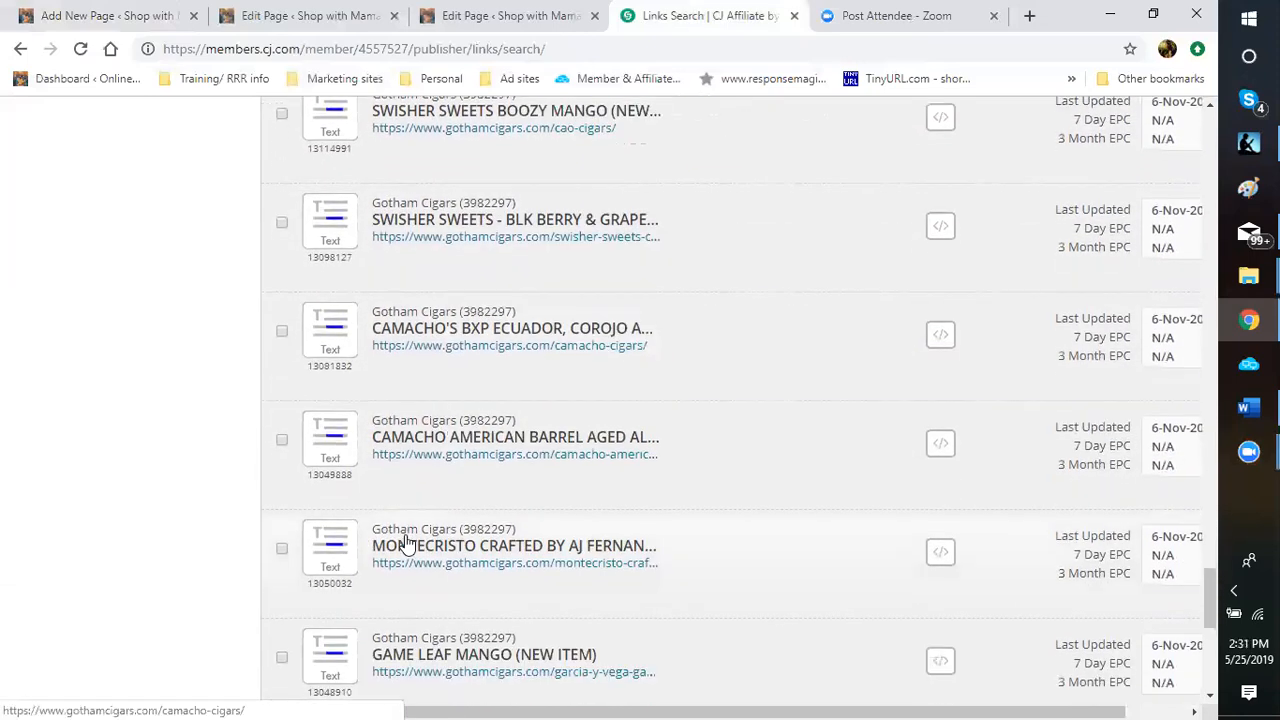
scroll(407, 543, down, 2)
scroll(405, 542, down, 2)
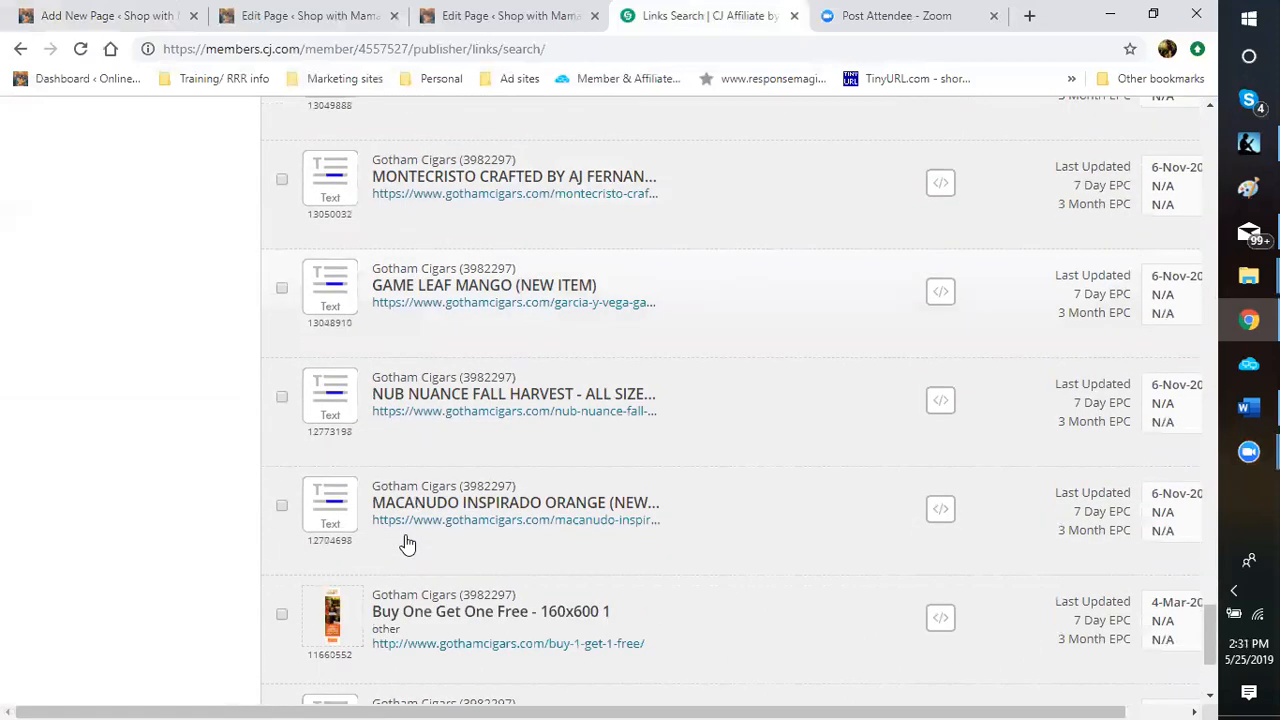
scroll(403, 543, up, 5)
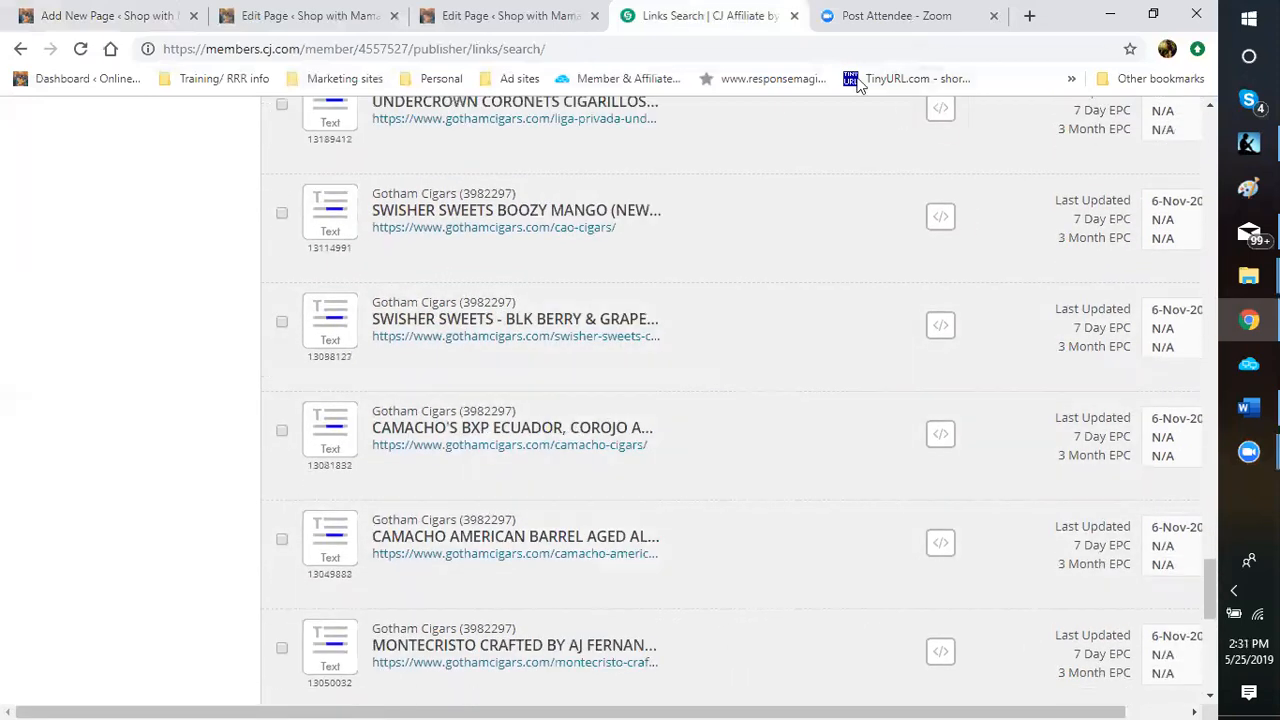
scroll(590, 300, up, 5)
scroll(598, 278, up, 6)
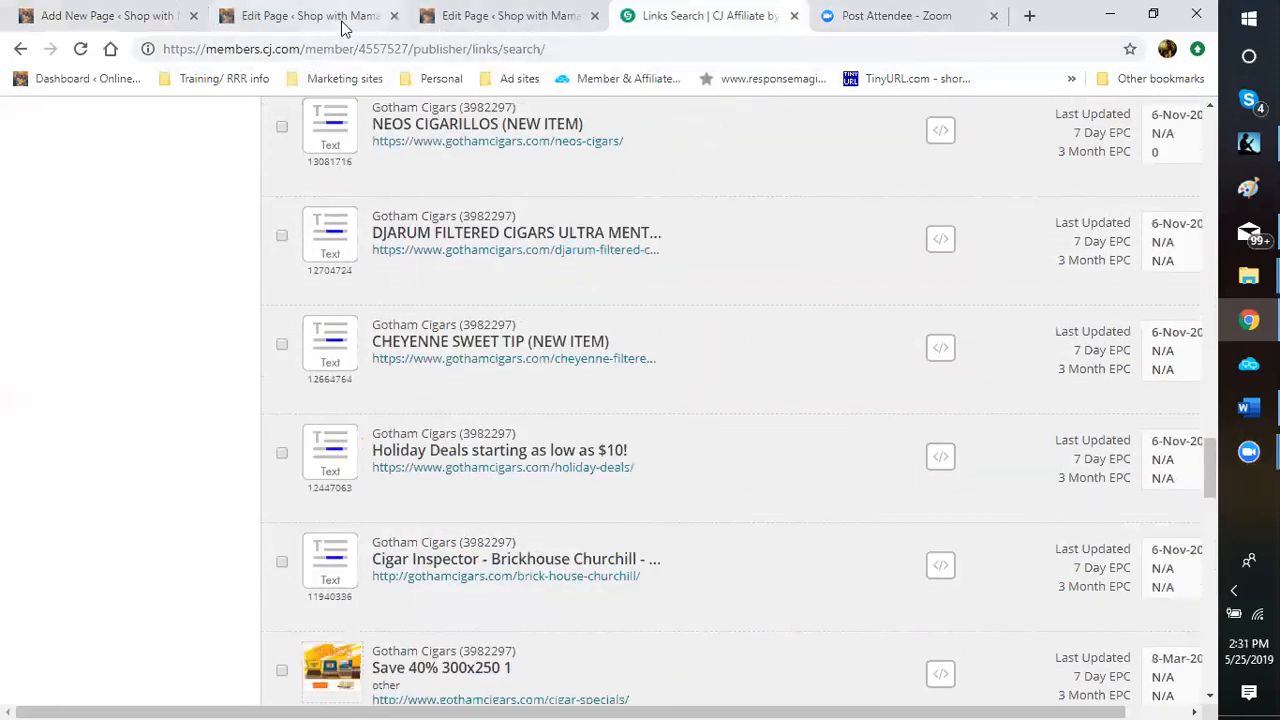
Copy the link address of the Who Needs Romance permalink, then go back to the Ways To Relax draft.
click(163, 24)
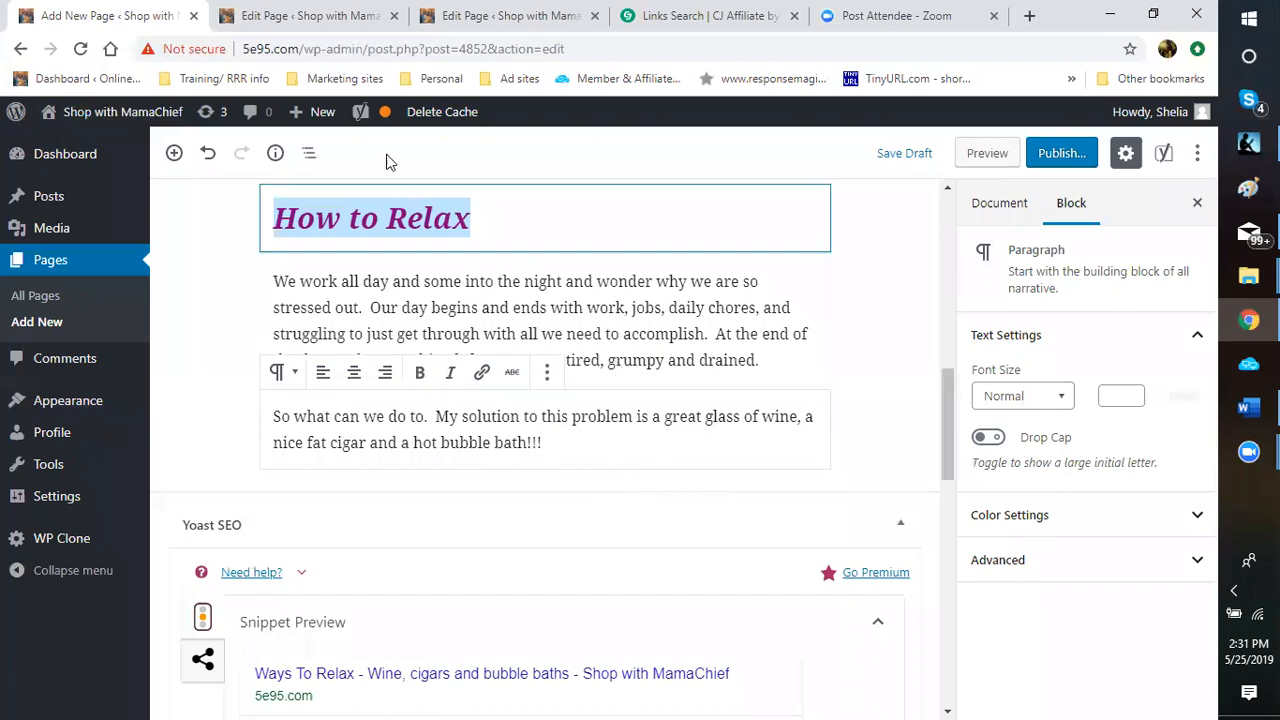
click(337, 18)
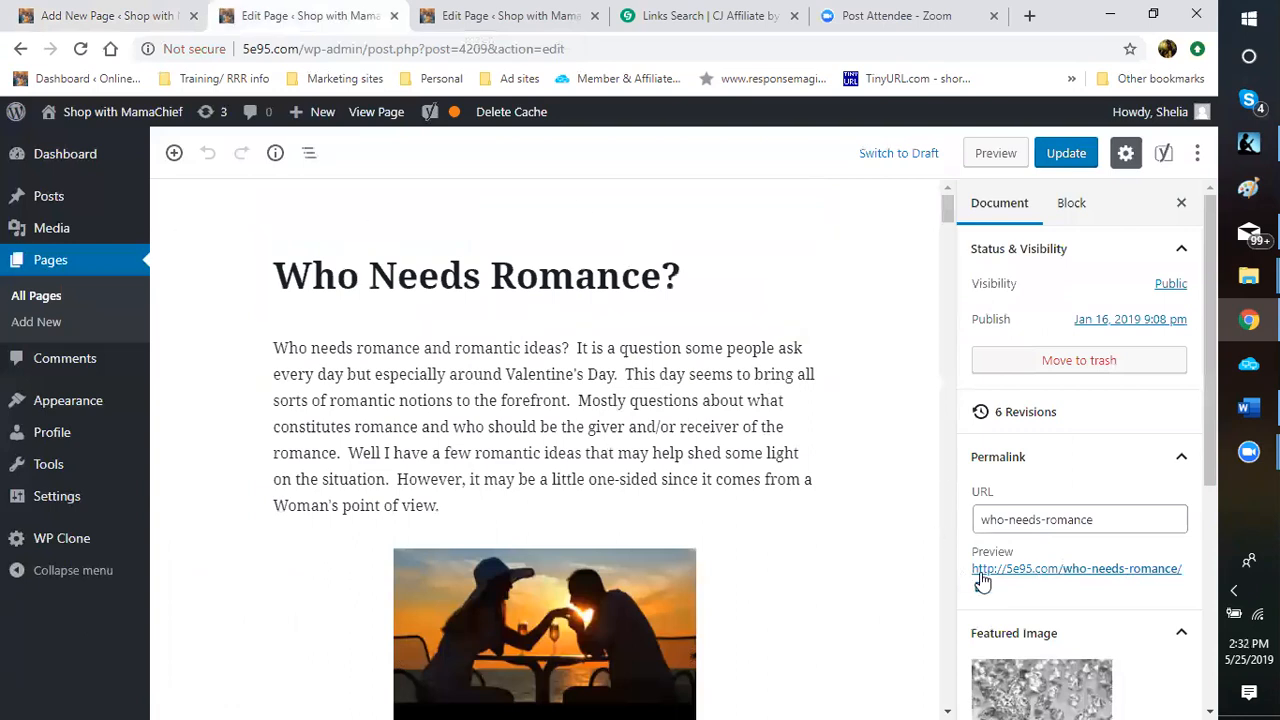
right_click(1087, 570)
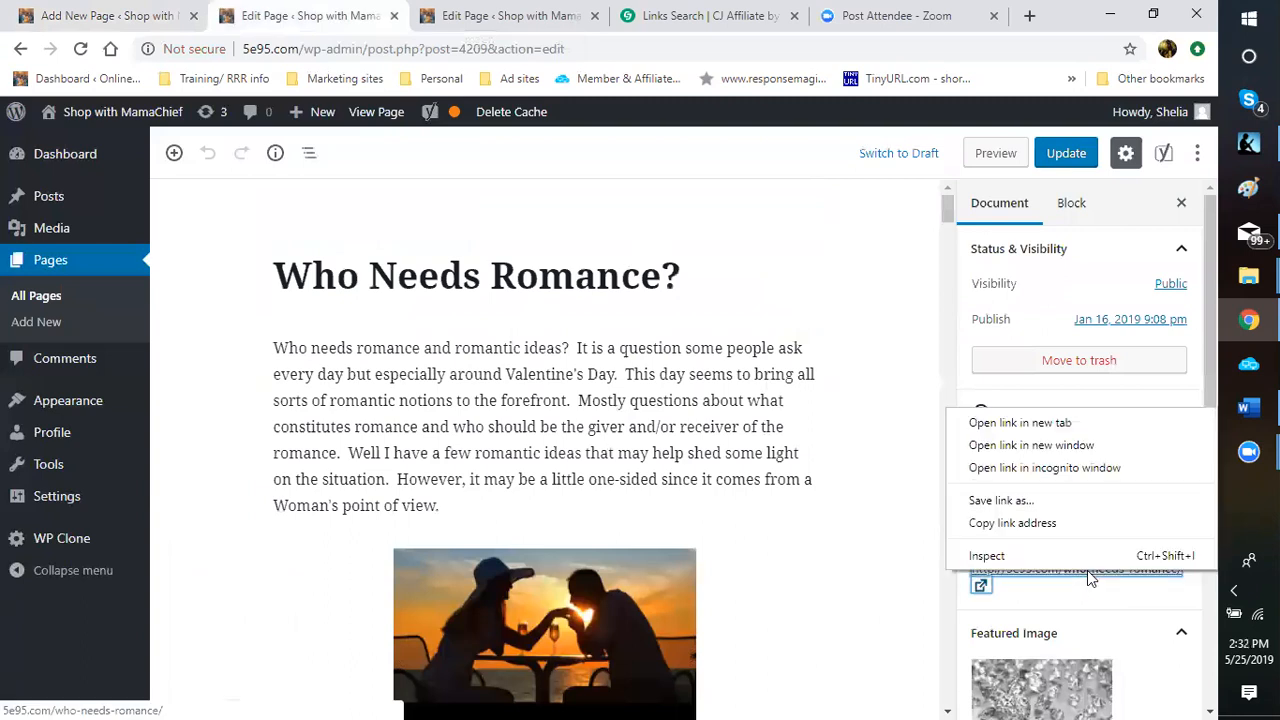
click(1011, 524)
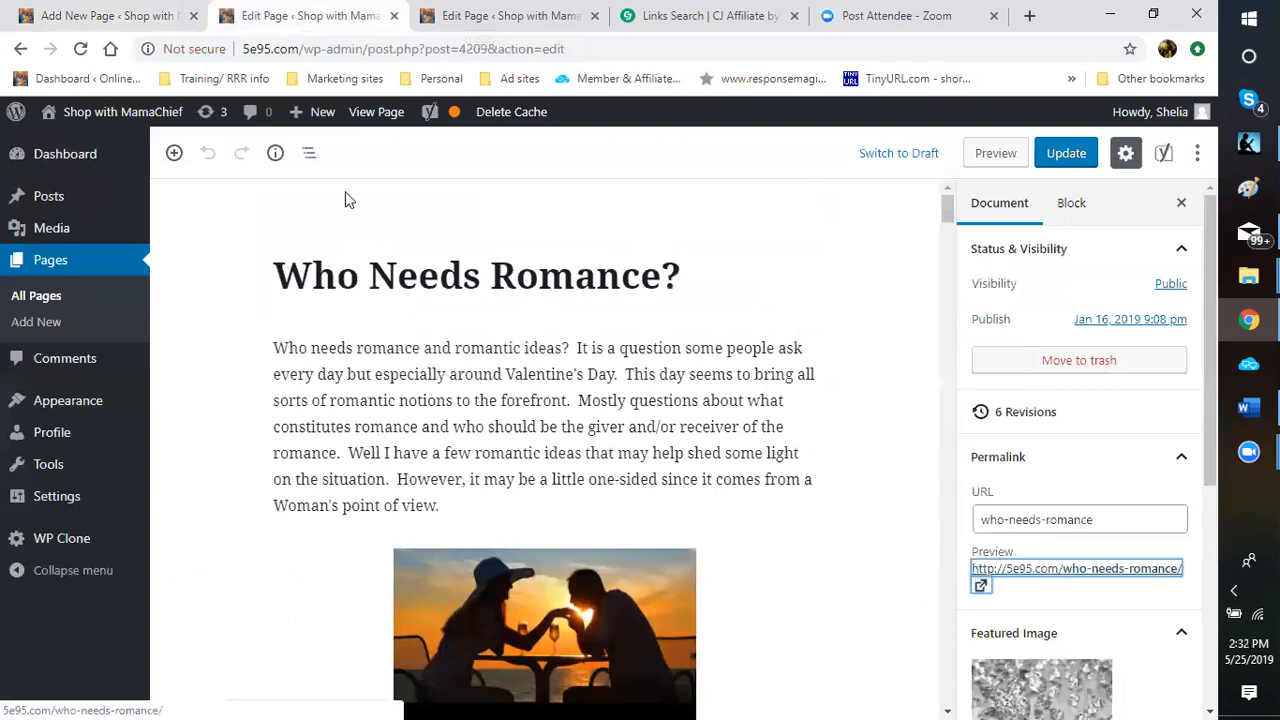
click(128, 16)
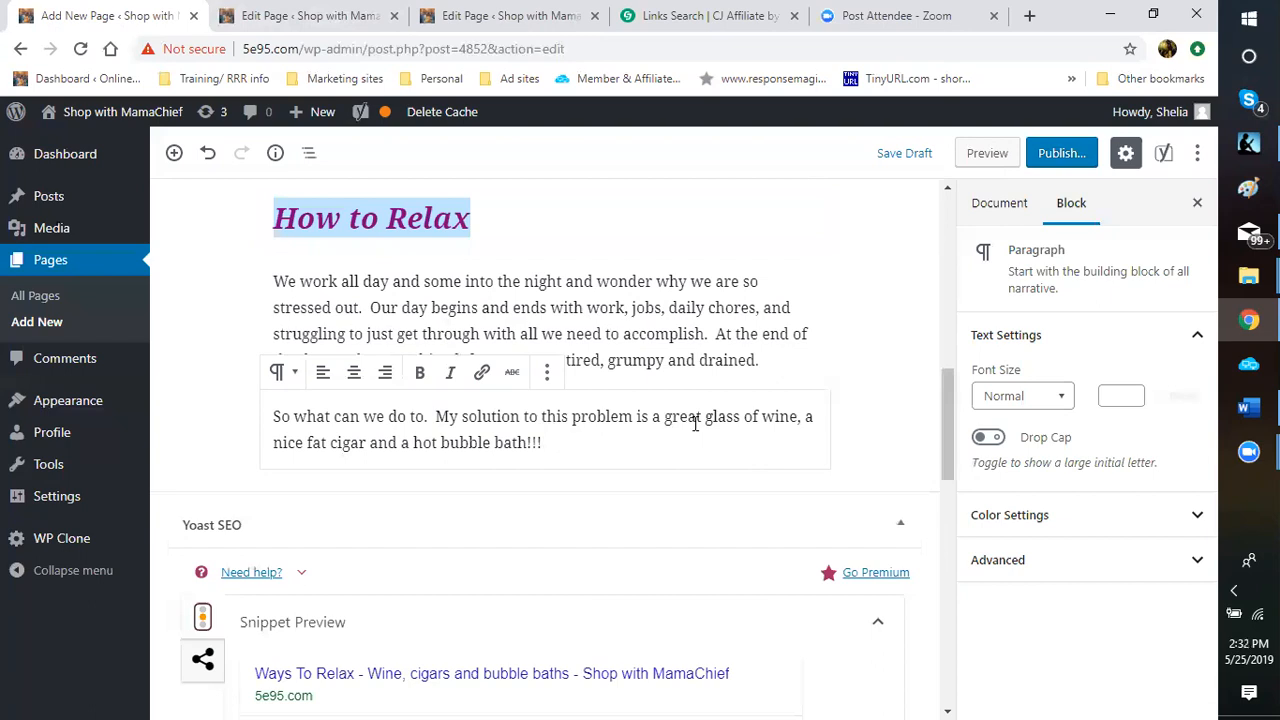
Link 'great glass of wine' to the pasted who-needs-romance permalink.
click(757, 416)
drag(663, 416, 797, 416)
drag(664, 418, 797, 418)
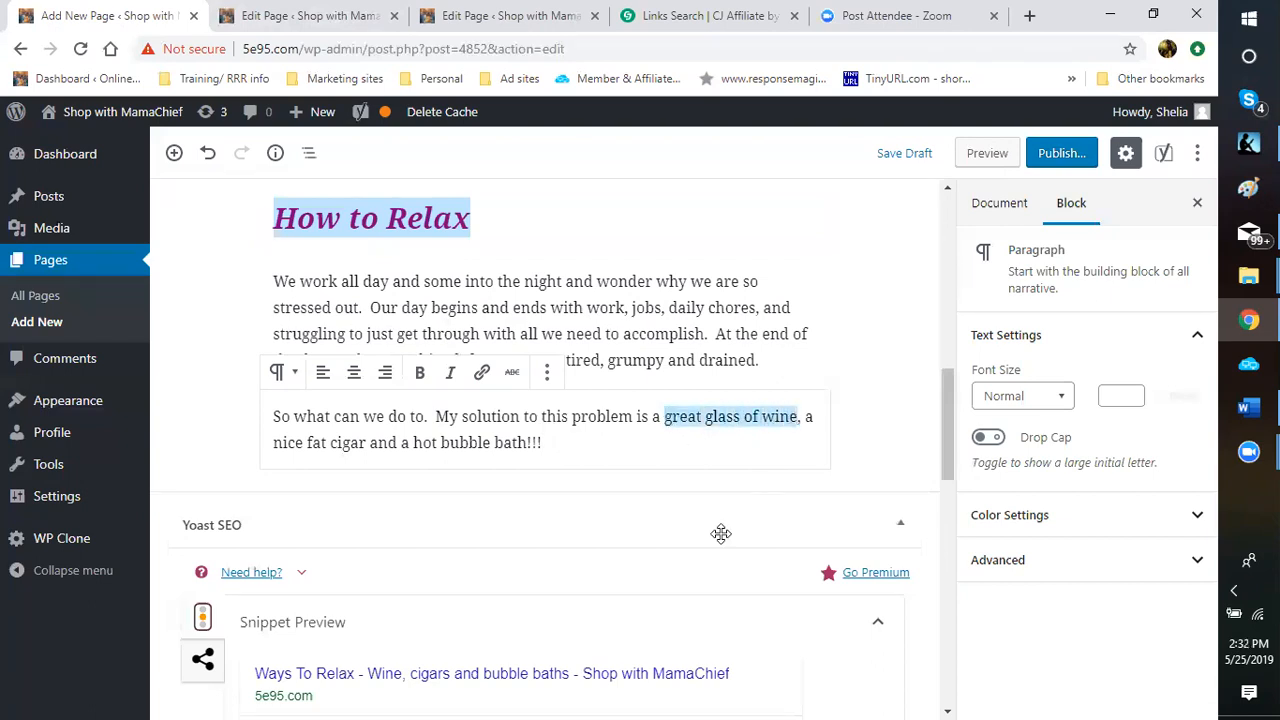
click(482, 373)
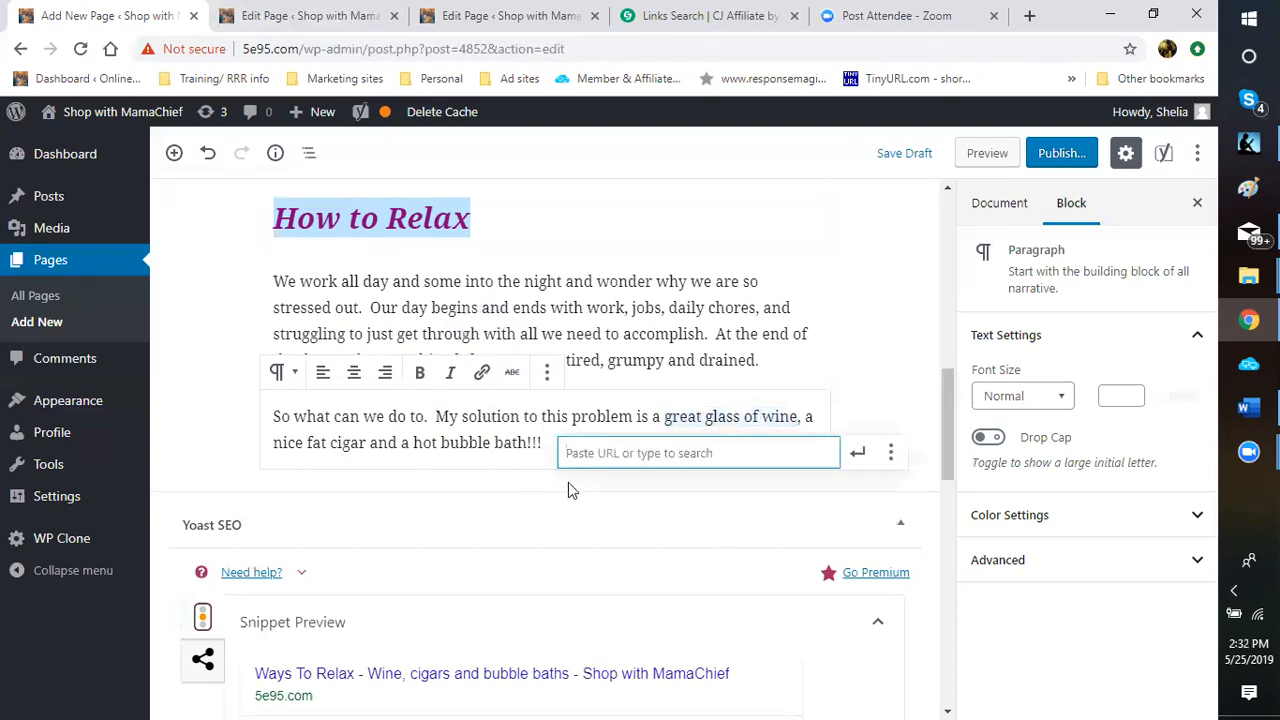
right_click(592, 455)
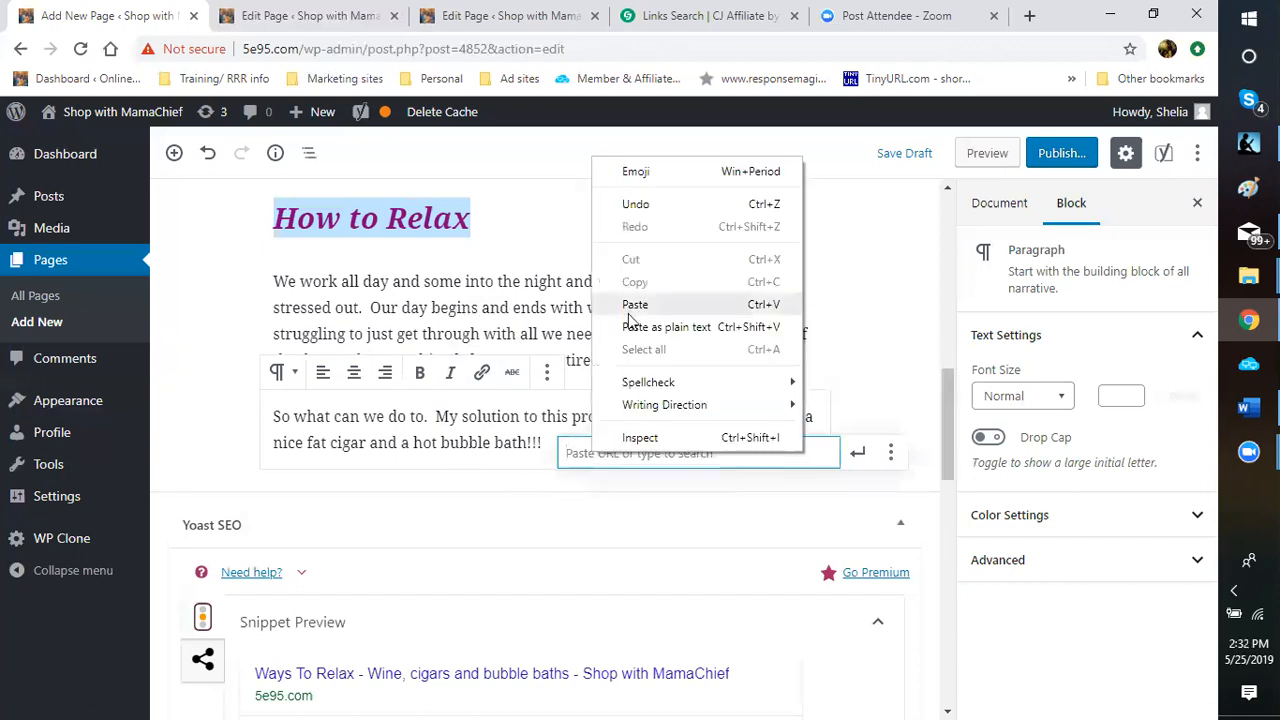
click(630, 320)
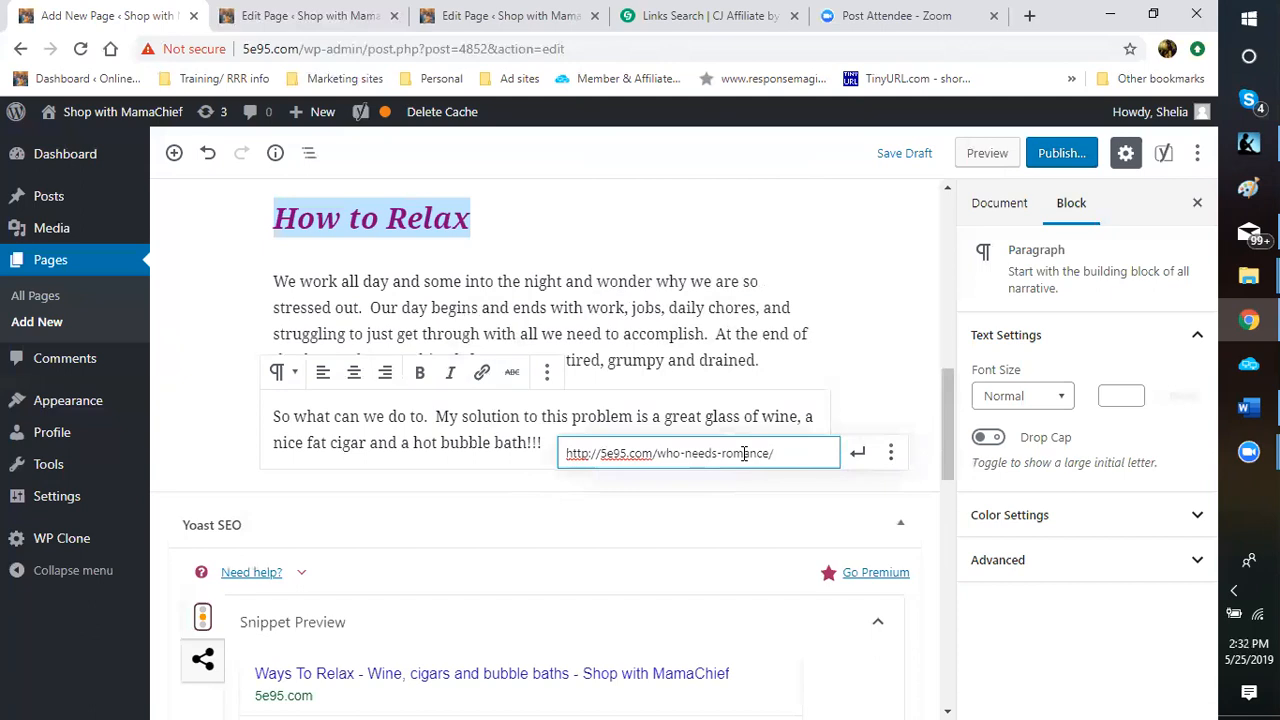
click(857, 458)
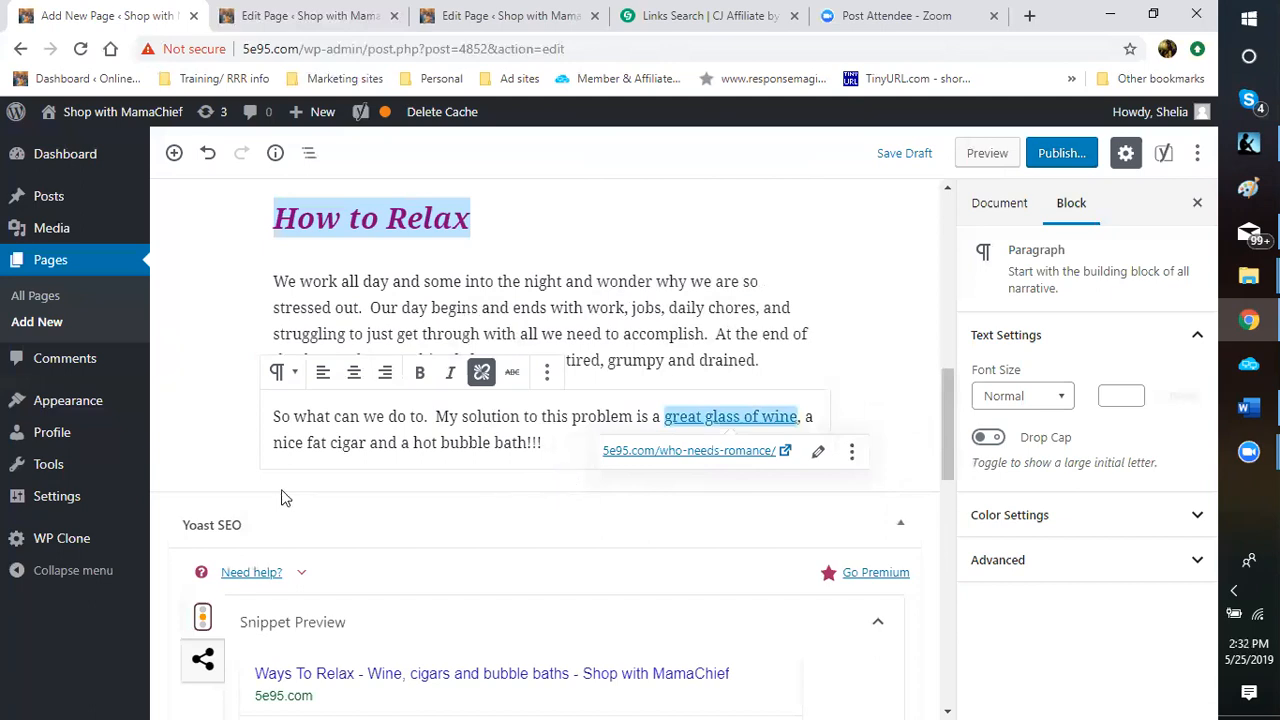
Return to the CJ Affiliate links list and get code for the 768 x 90 BNB Tobacco banner.
click(737, 28)
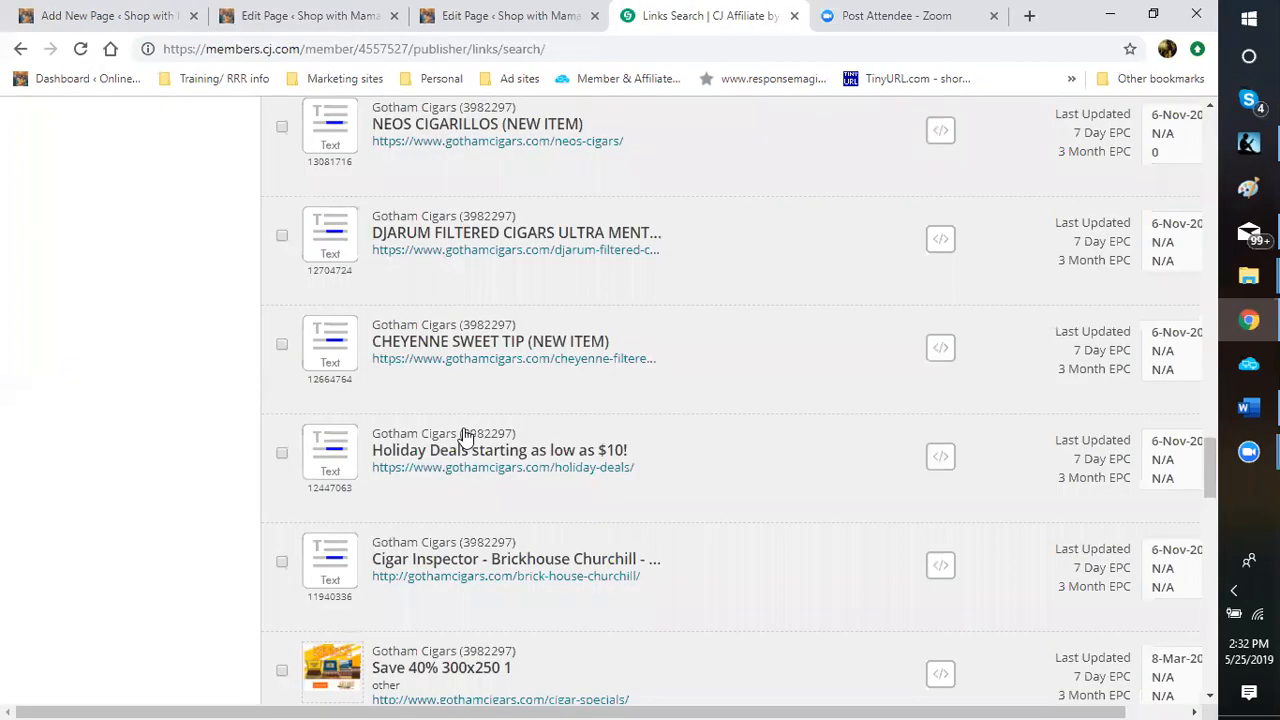
scroll(746, 403, down, 5)
scroll(744, 399, up, 15)
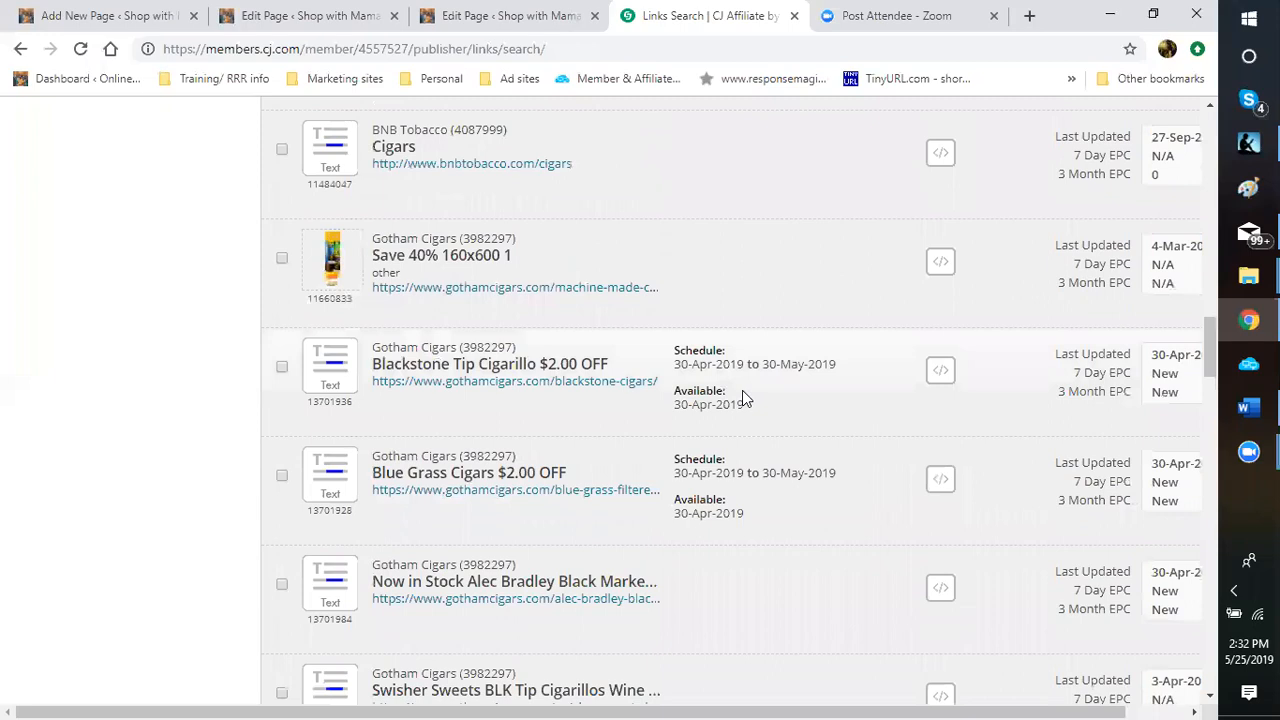
scroll(483, 383, up, 3)
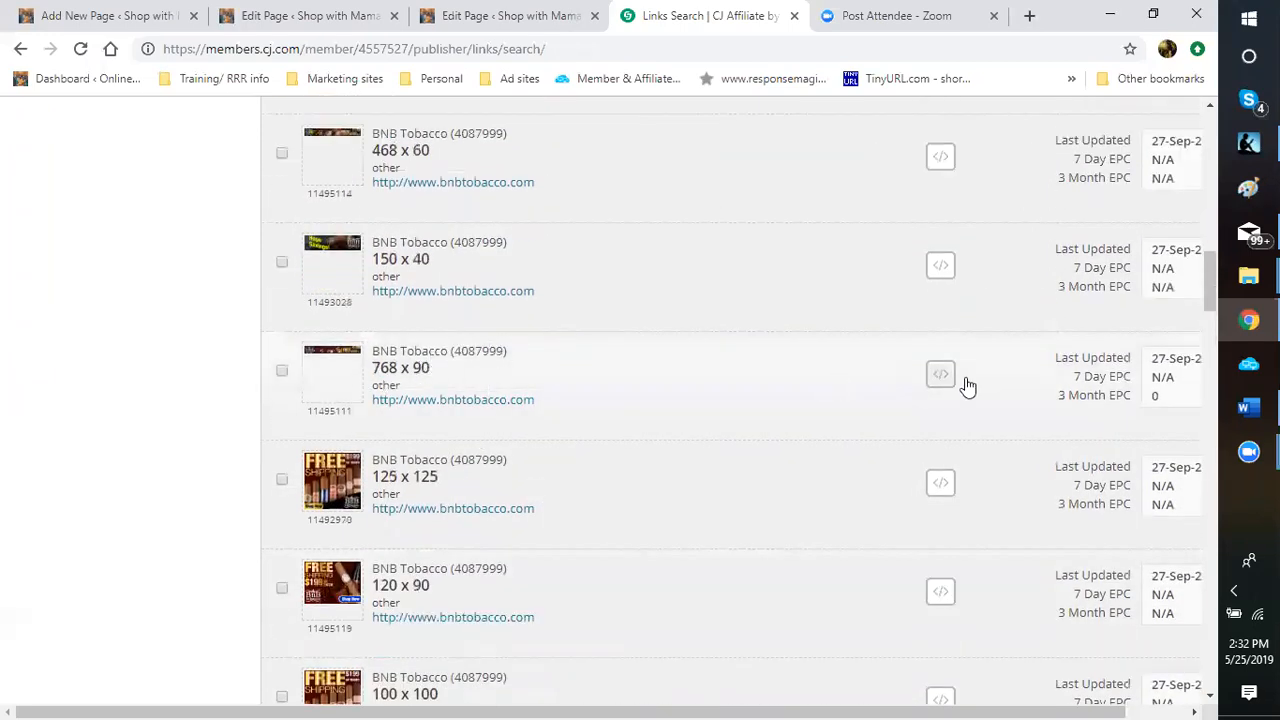
click(940, 376)
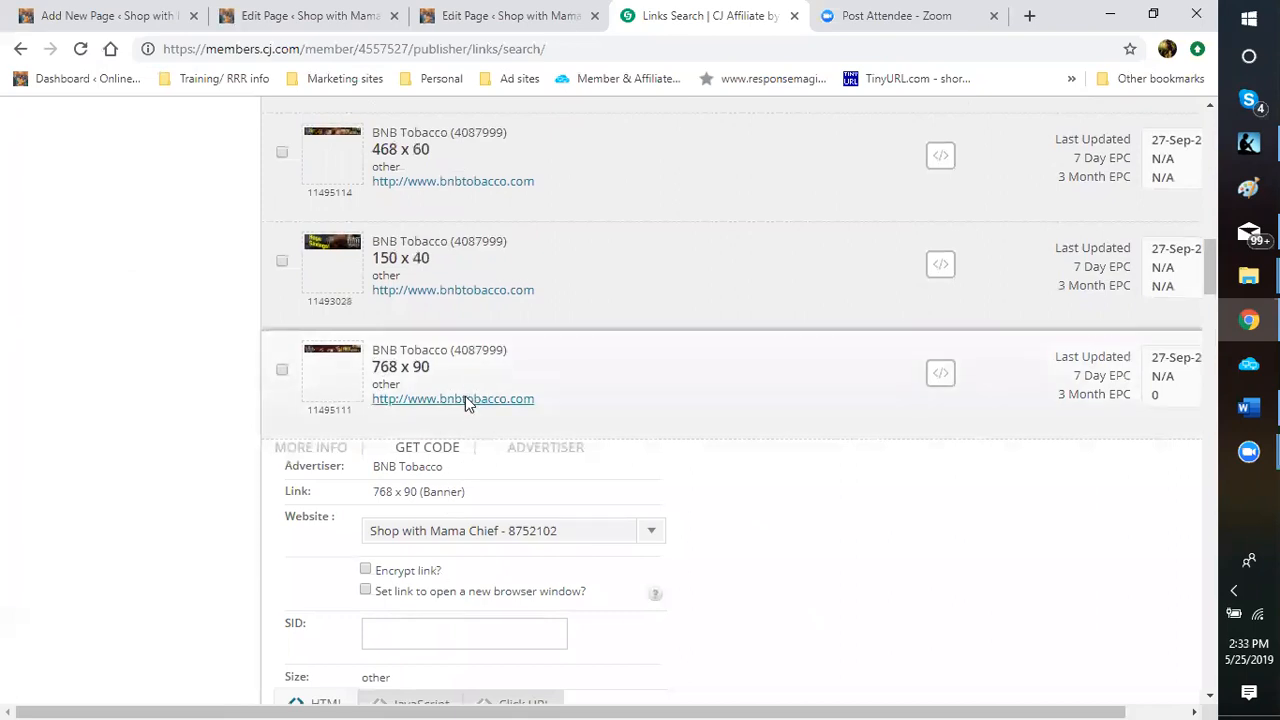
Select and copy the banner's full Click URL.
scroll(480, 440, down, 3)
click(524, 424)
drag(576, 473, 337, 480)
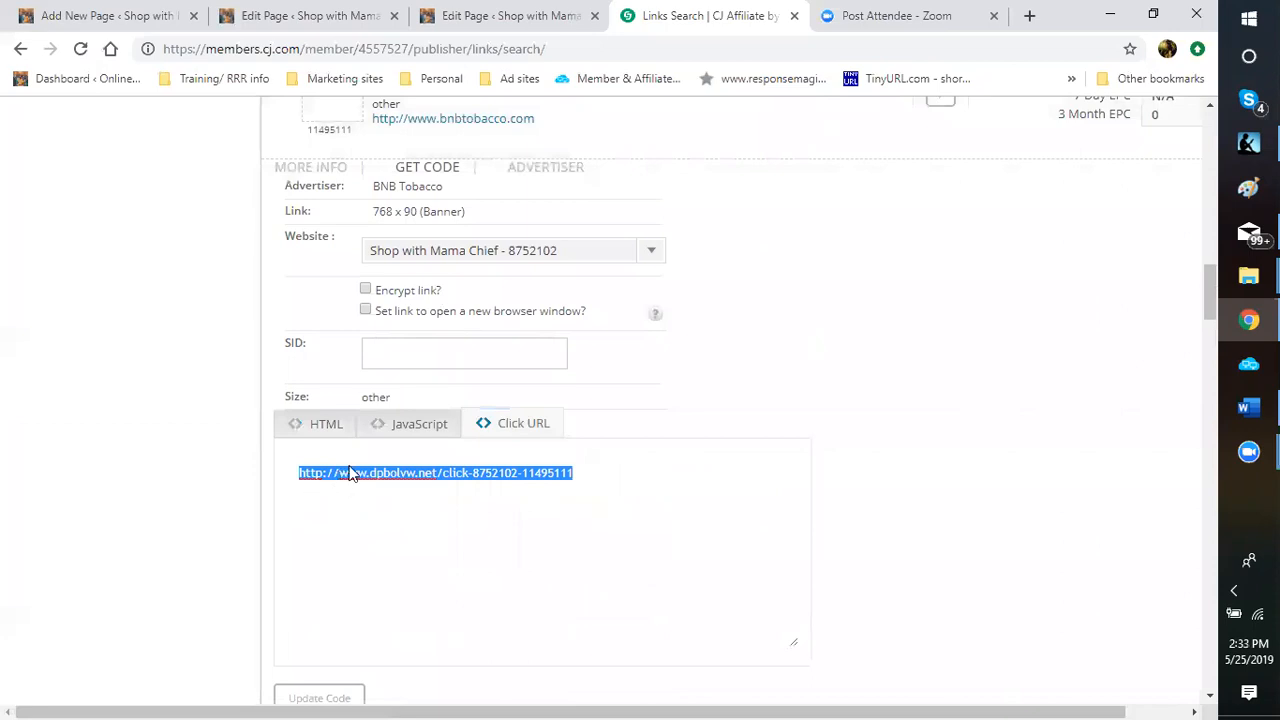
right_click(340, 477)
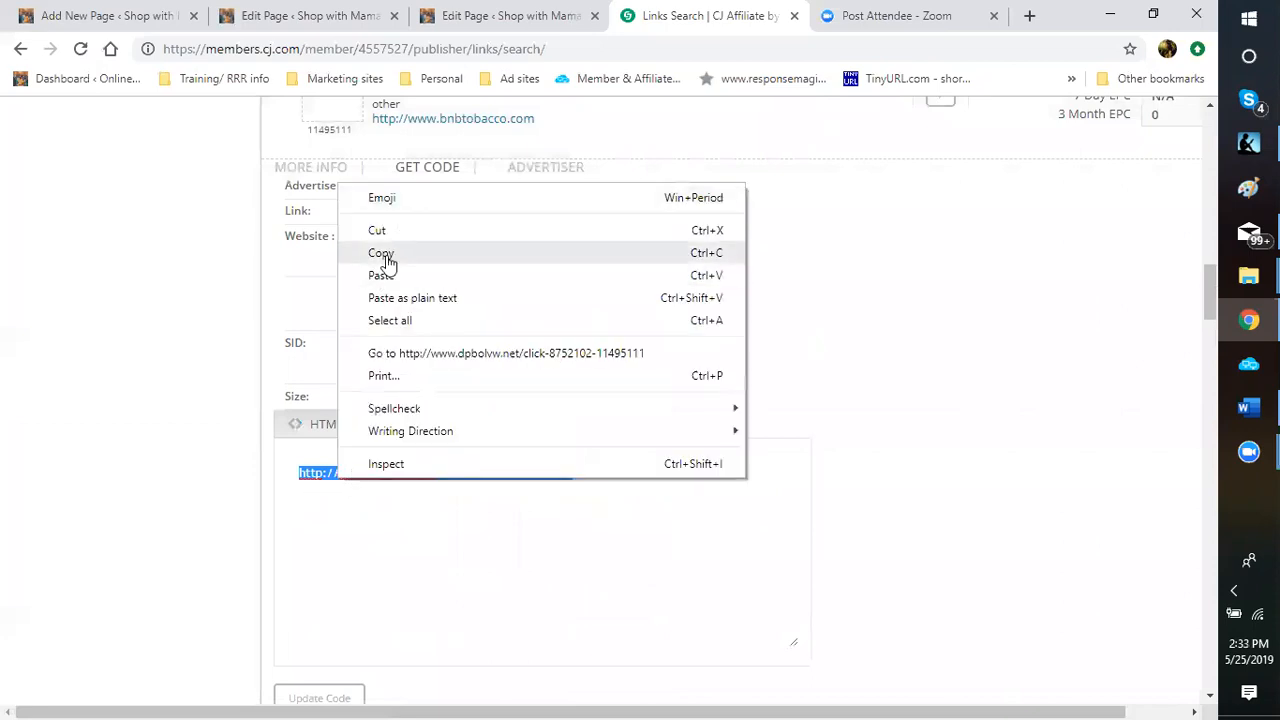
click(385, 258)
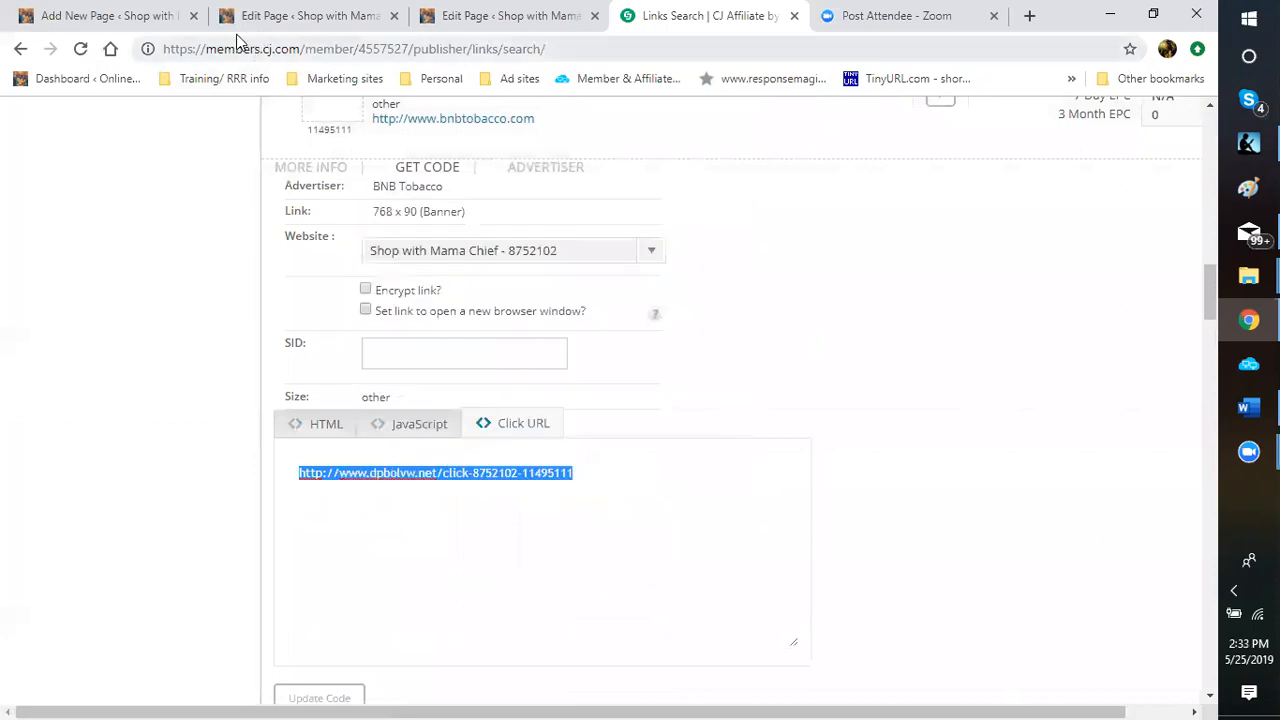
In the page editor, link 'nice fat cigar' to the pasted BNB Tobacco click URL, opening in a new tab.
click(126, 26)
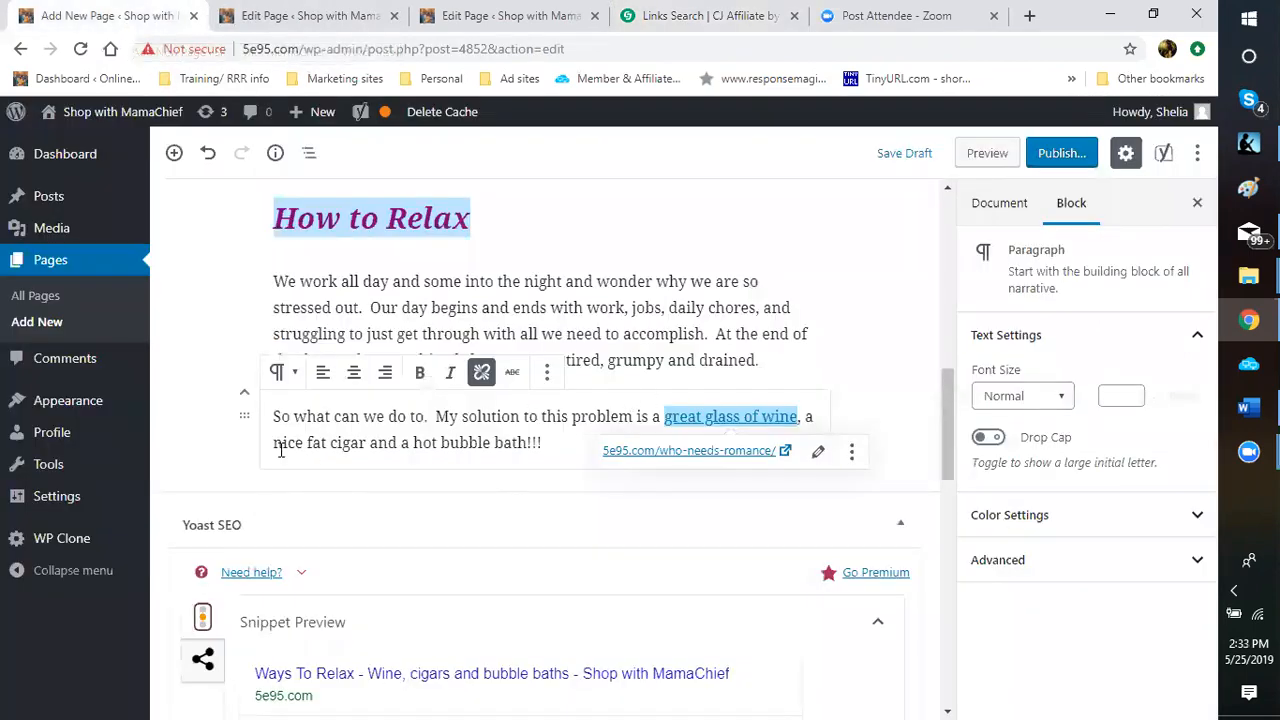
drag(306, 447, 364, 447)
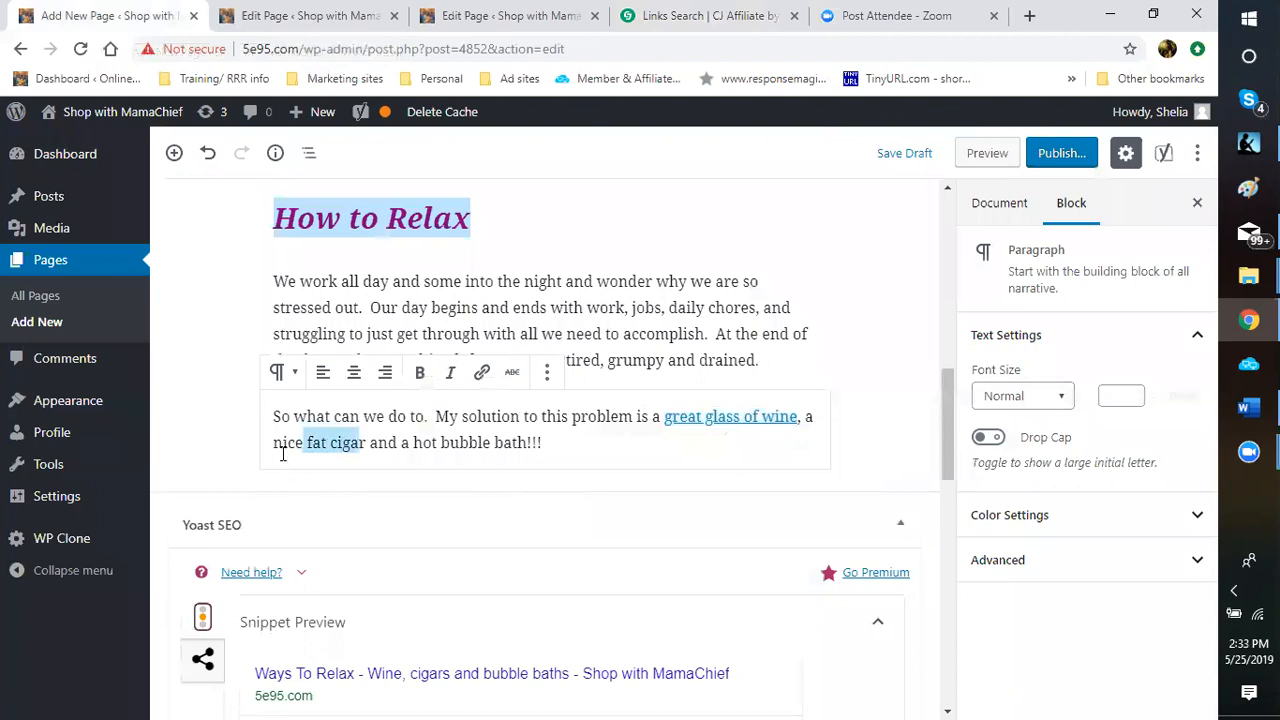
drag(274, 444, 367, 446)
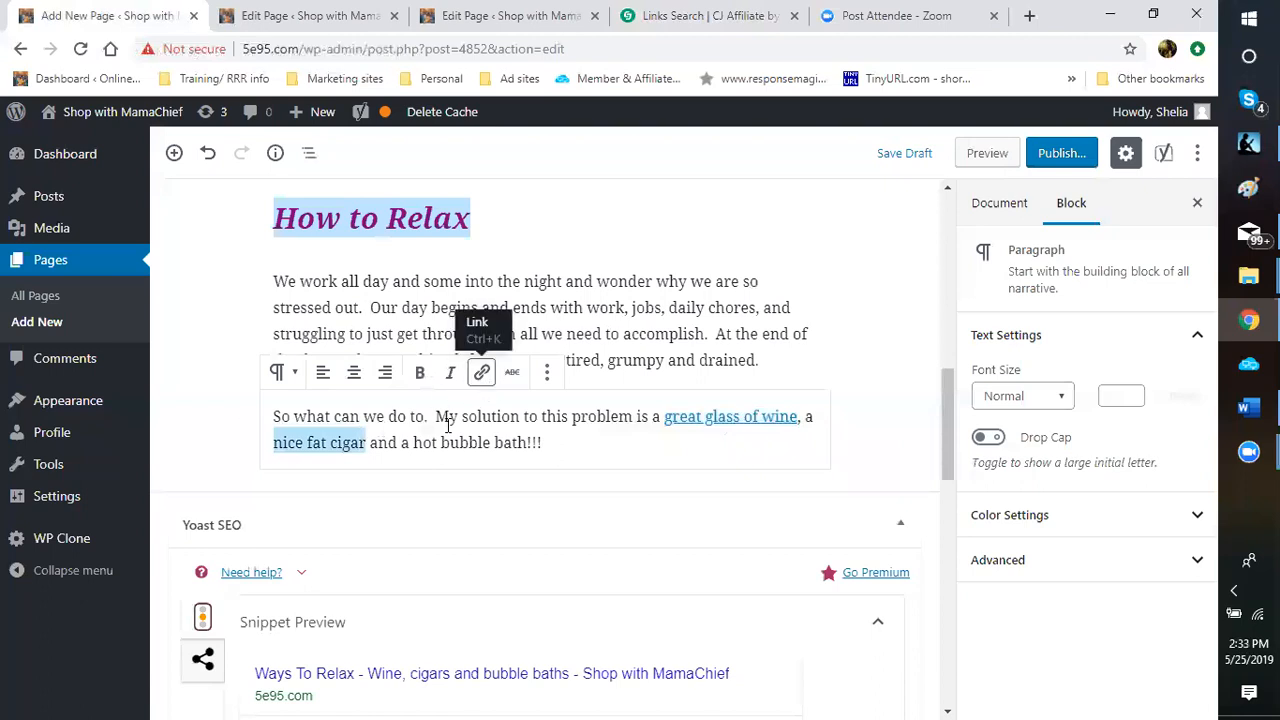
key(ctrl+k)
right_click(343, 486)
click(400, 337)
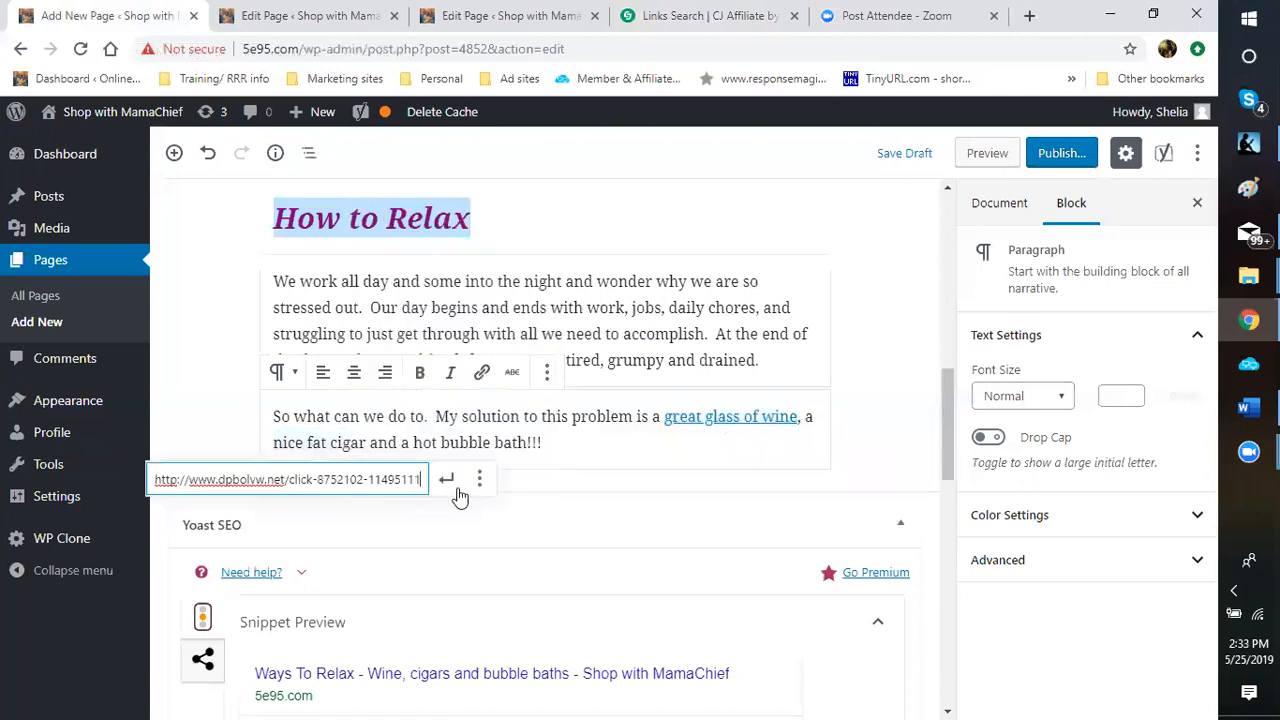
click(479, 479)
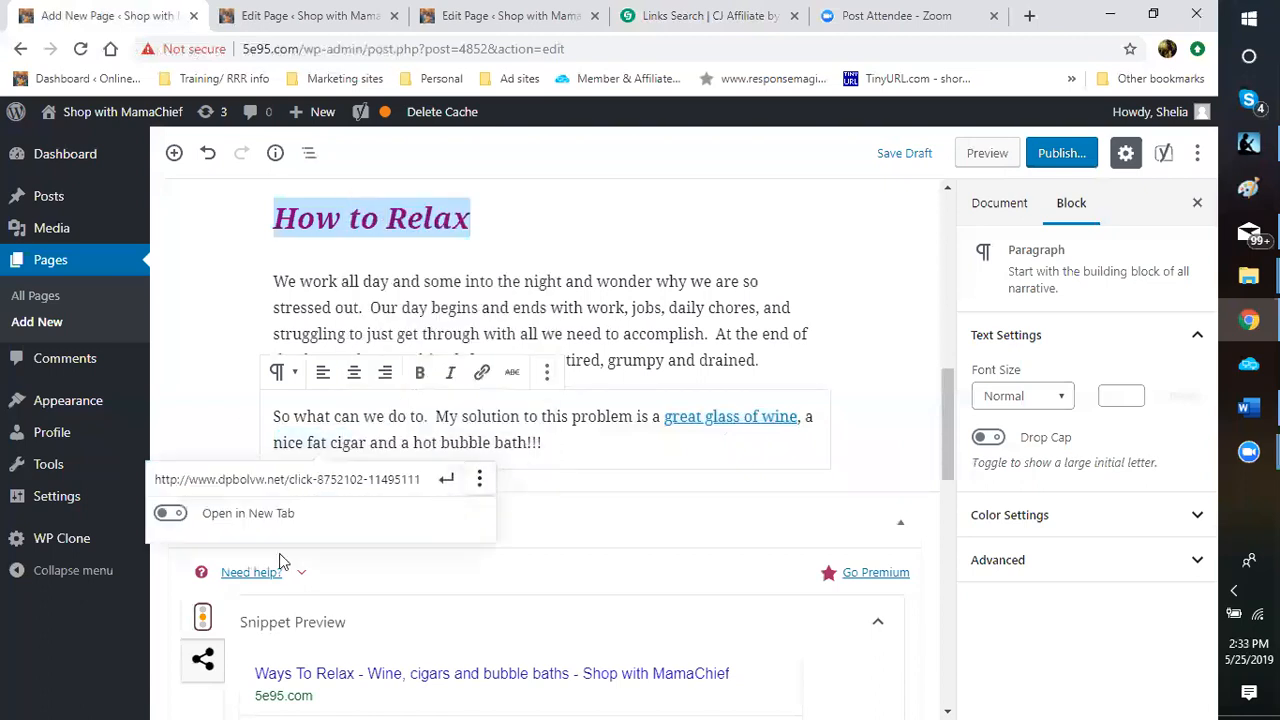
click(170, 513)
click(446, 479)
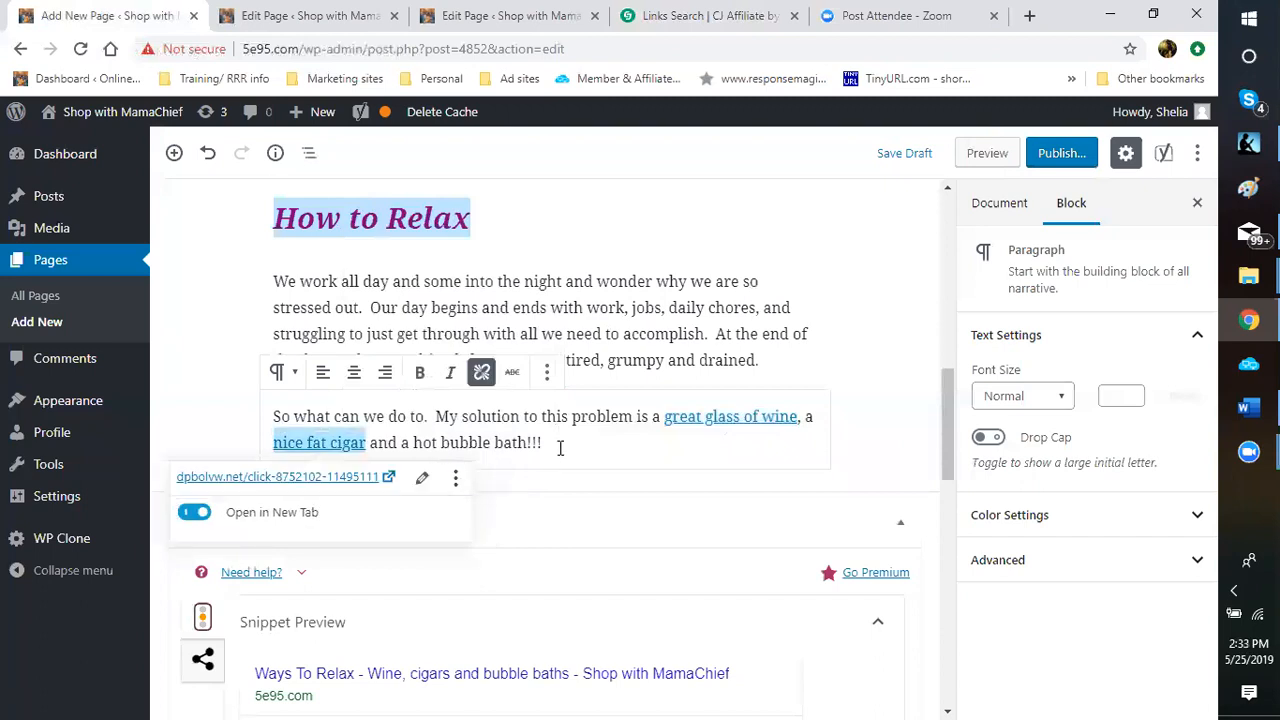
click(578, 451)
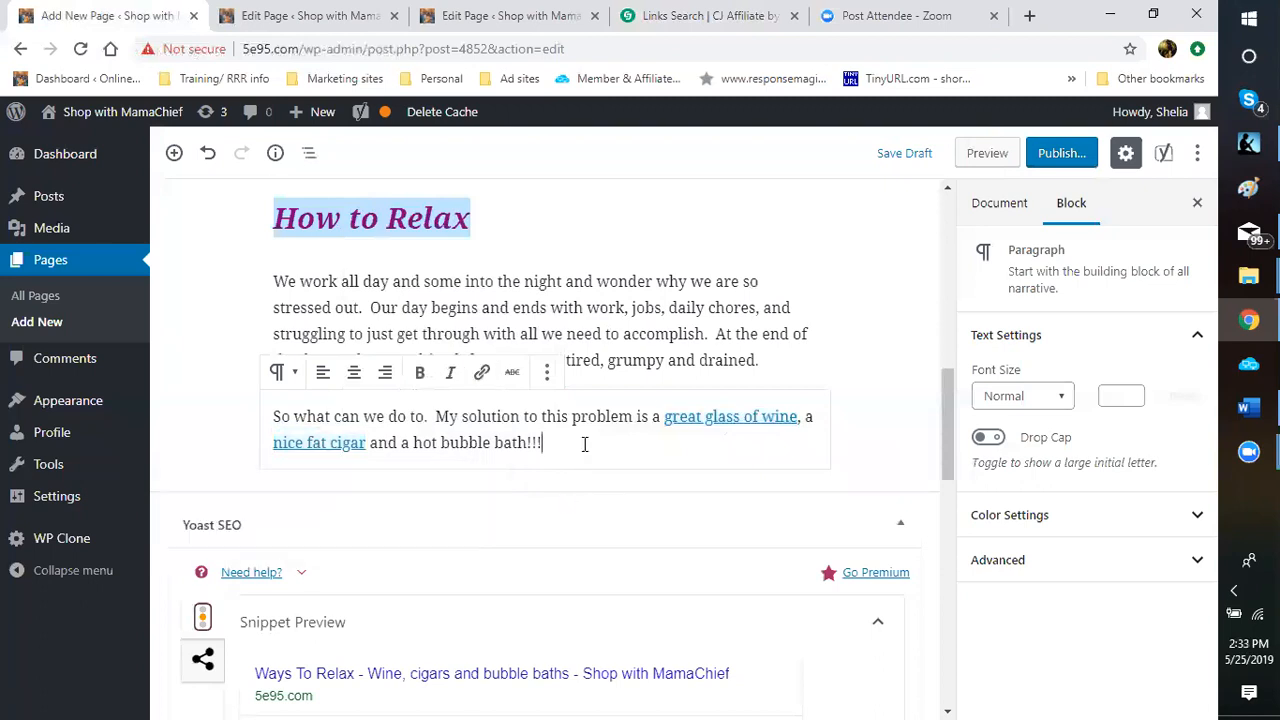
Select the bath-and-wine image and enter 'ways to relax' as its alt text.
scroll(622, 349, up, 3)
scroll(619, 349, up, 2)
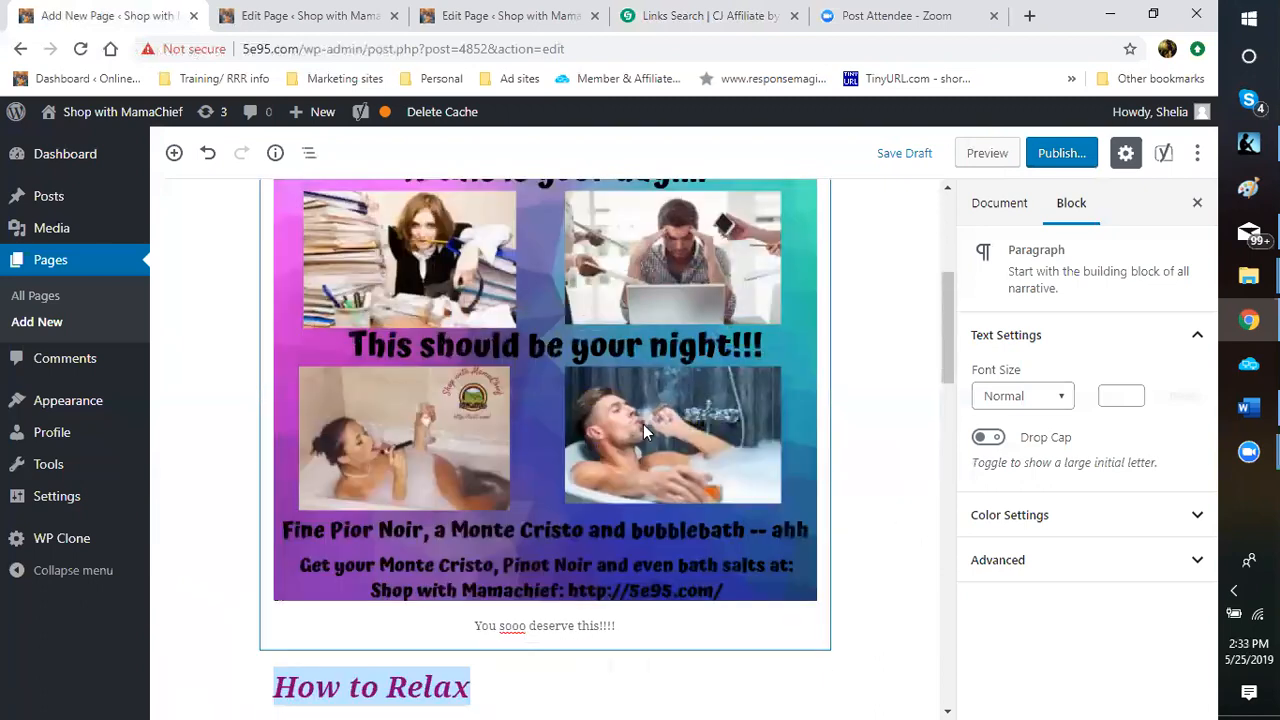
click(664, 358)
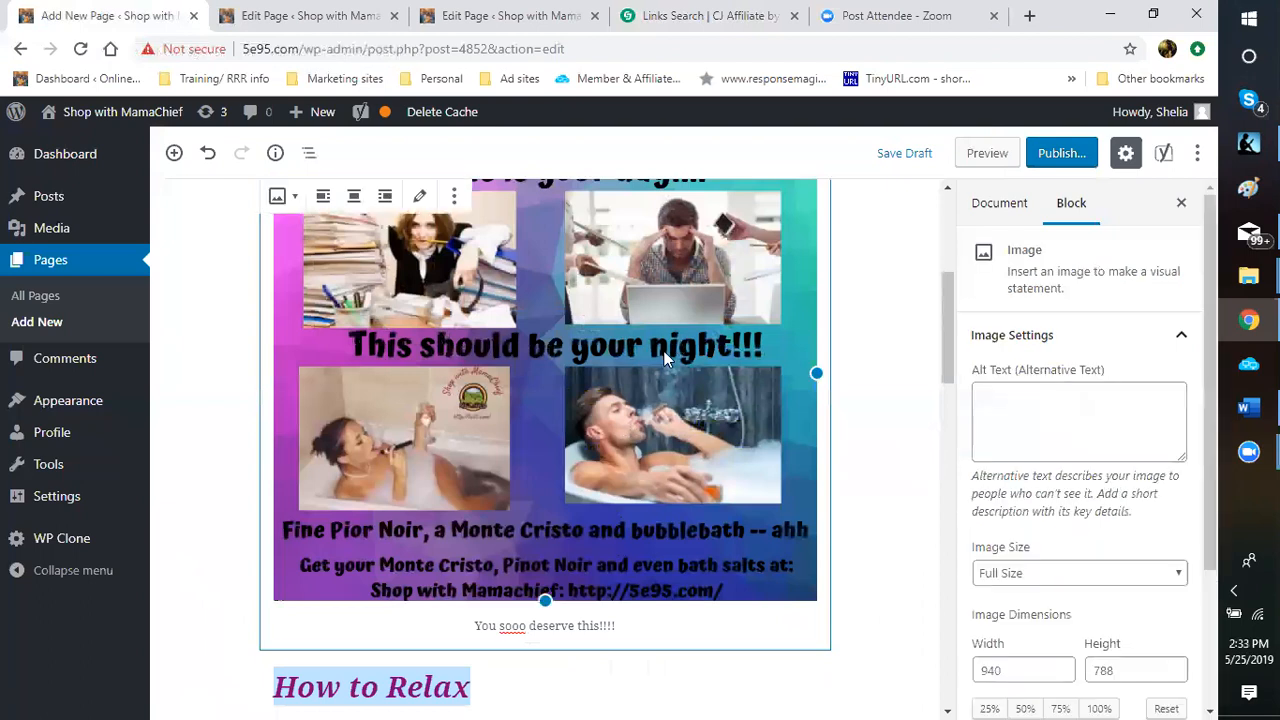
click(1029, 399)
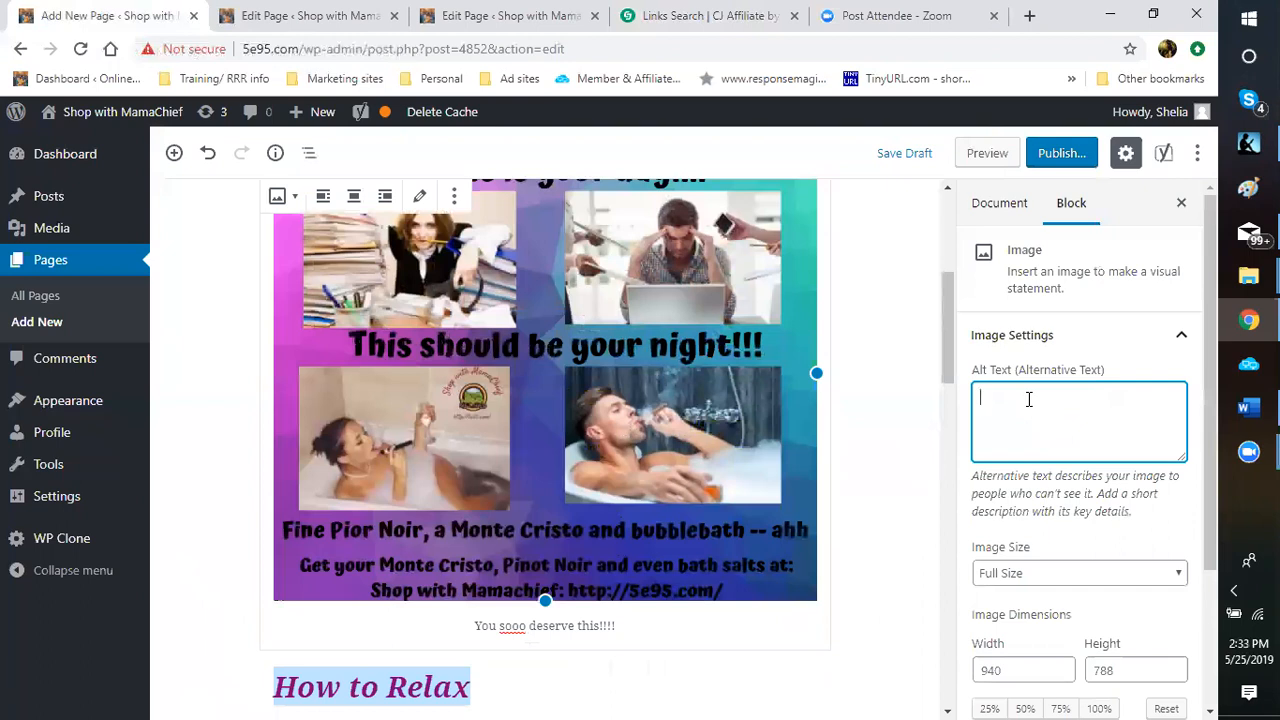
scroll(851, 537, down, 10)
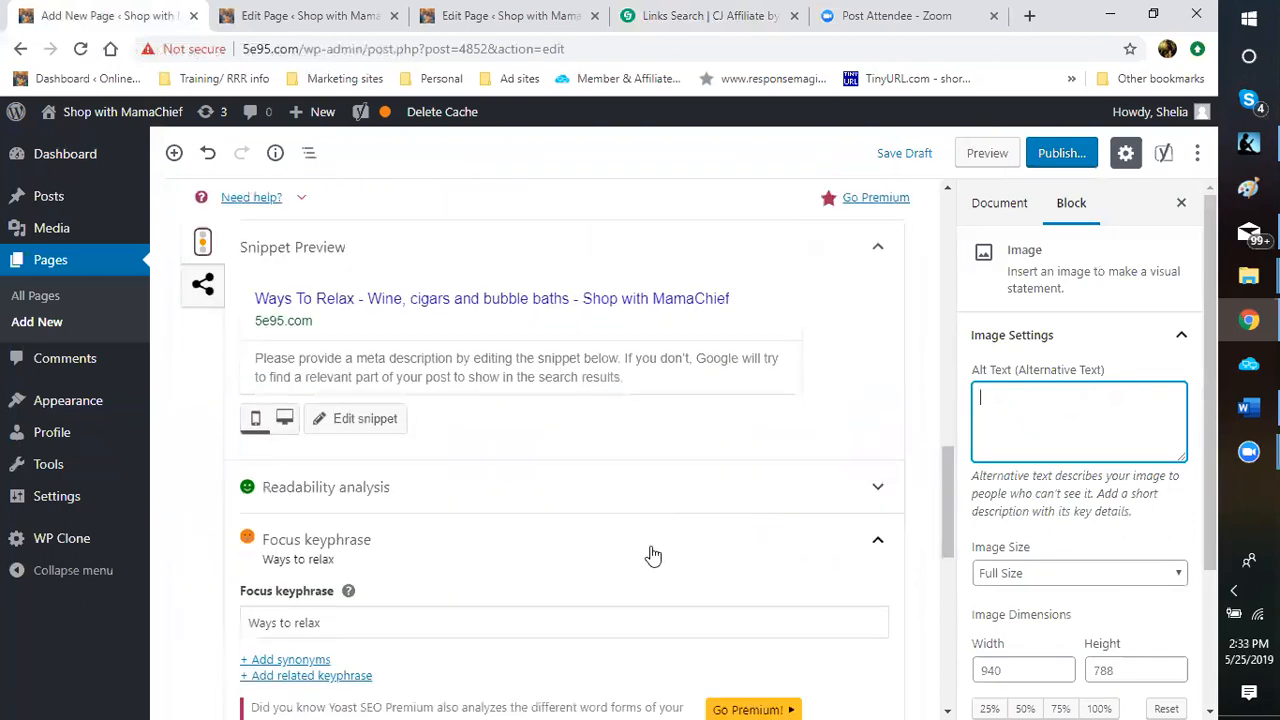
scroll(923, 403, up, 5)
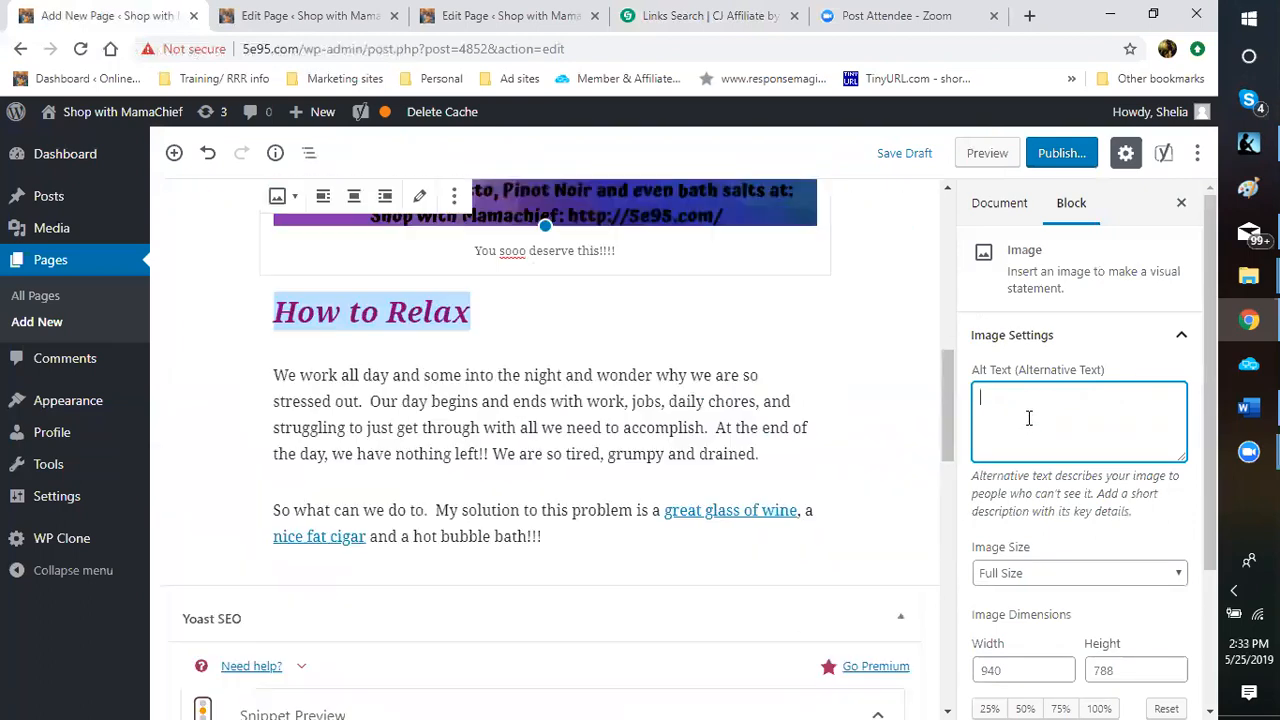
text(ways to relax)
Check the image's link options, briefly revisiting the CJ Affiliate links page.
scroll(1134, 487, down, 2)
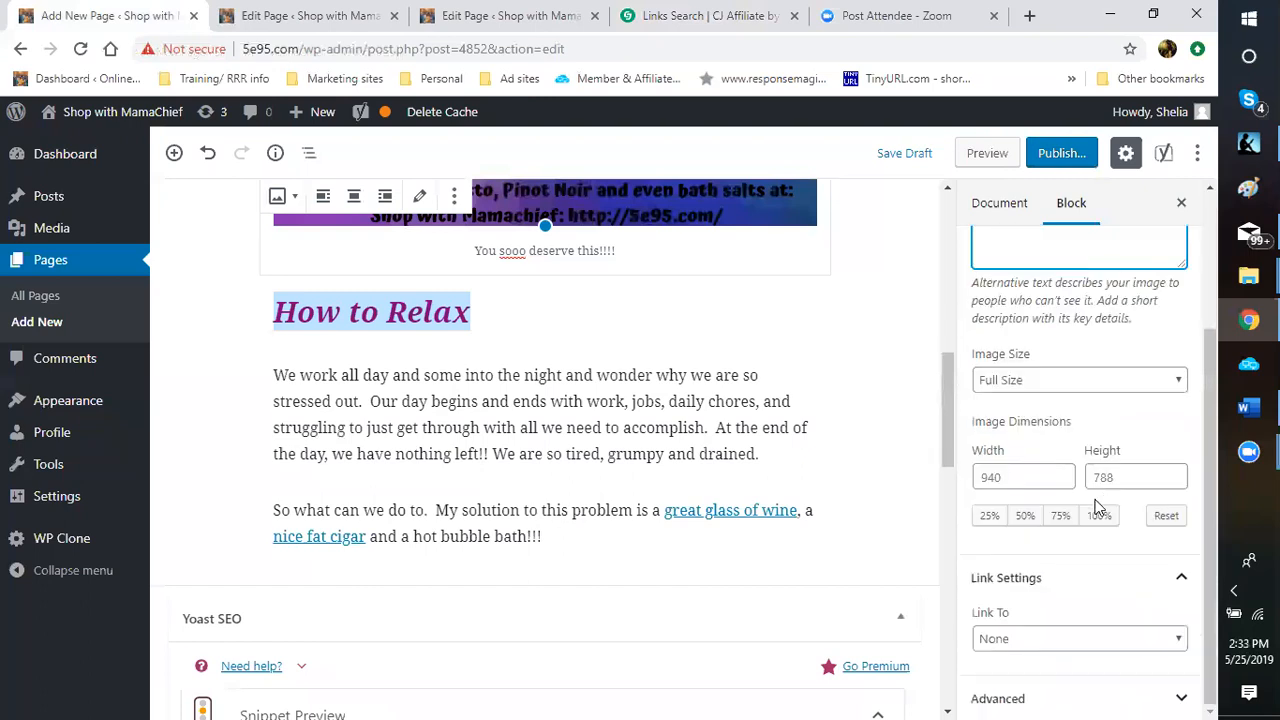
click(1177, 645)
scroll(643, 336, up, 5)
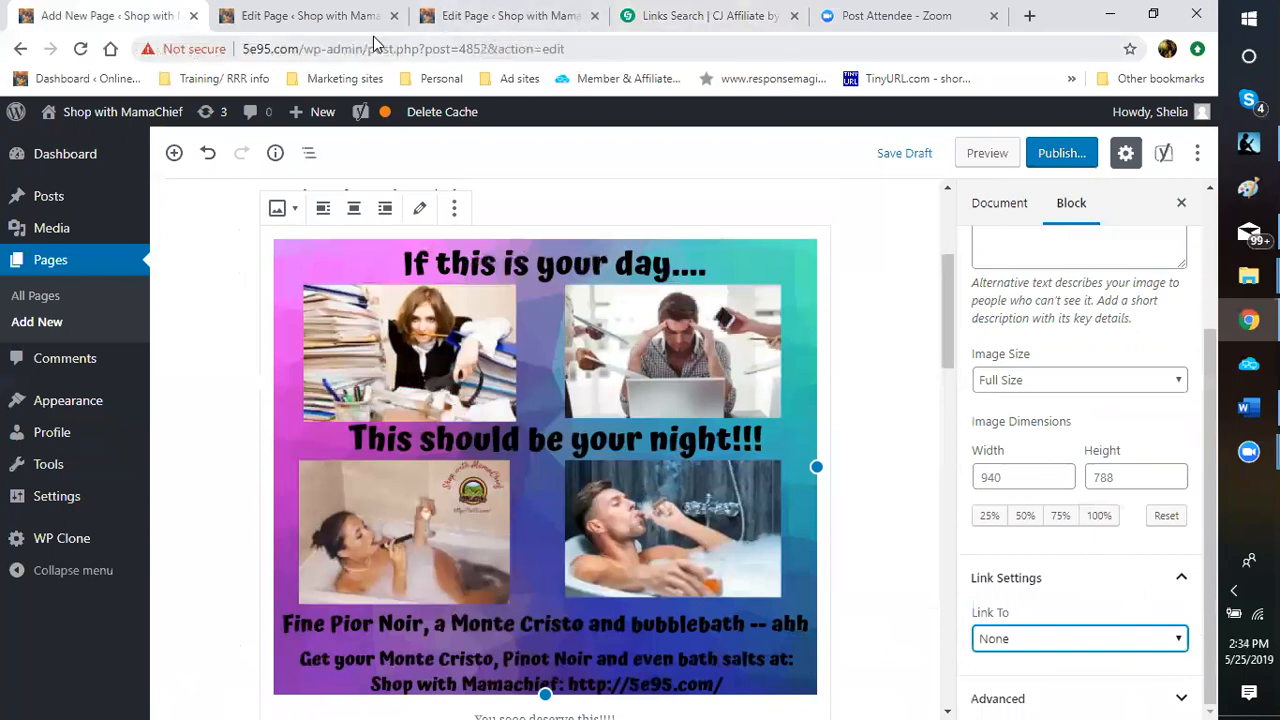
click(750, 18)
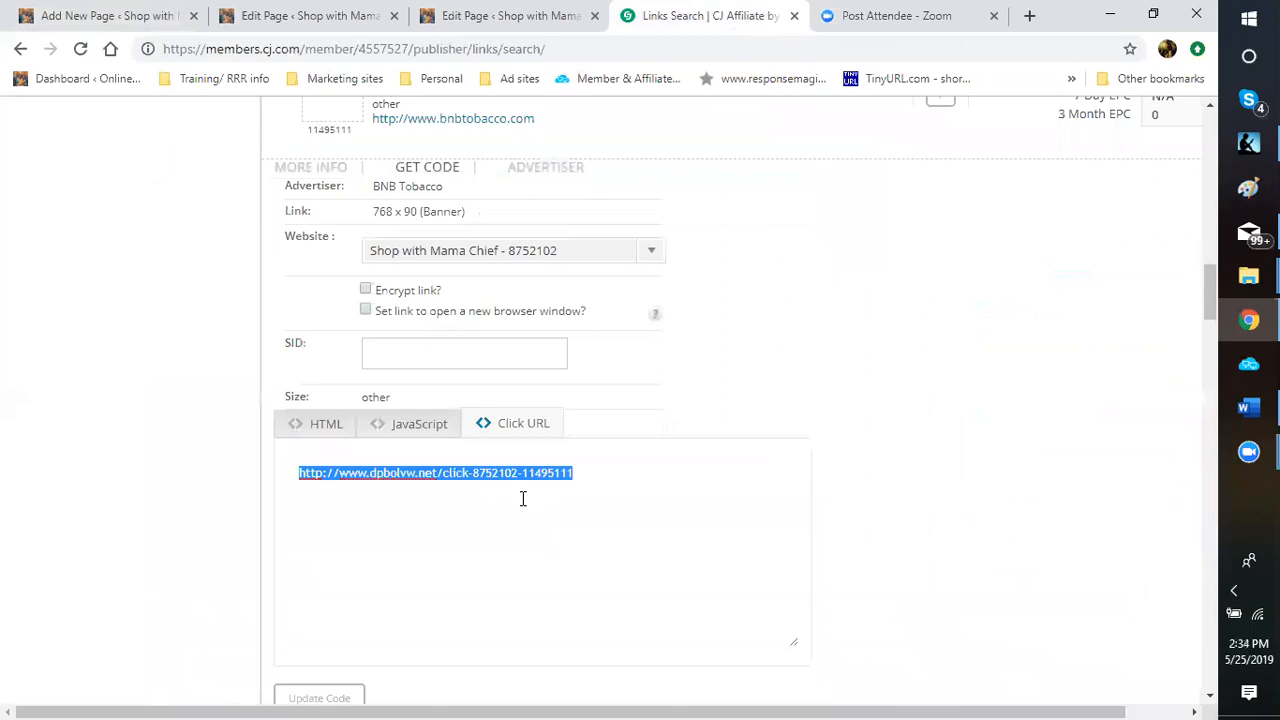
click(173, 20)
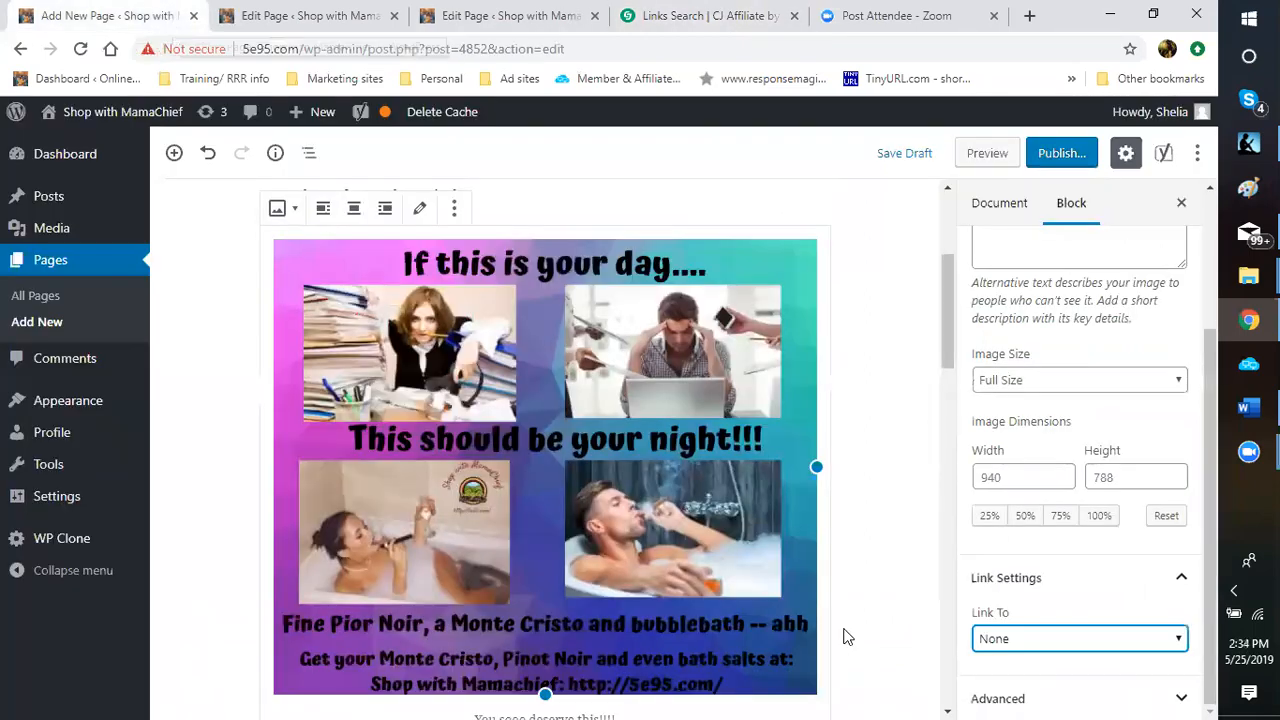
Set the image link to Custom URL with the pasted BNB Tobacco click URL, opening in a new tab.
click(1180, 640)
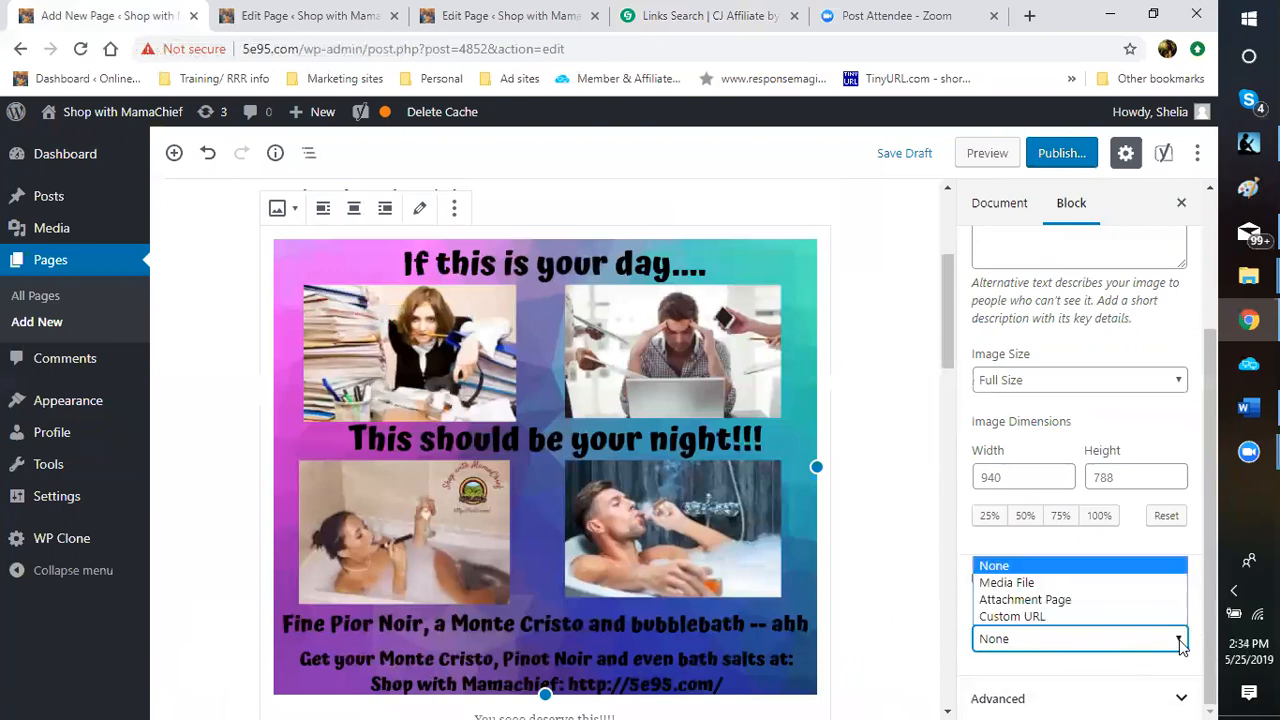
click(1036, 616)
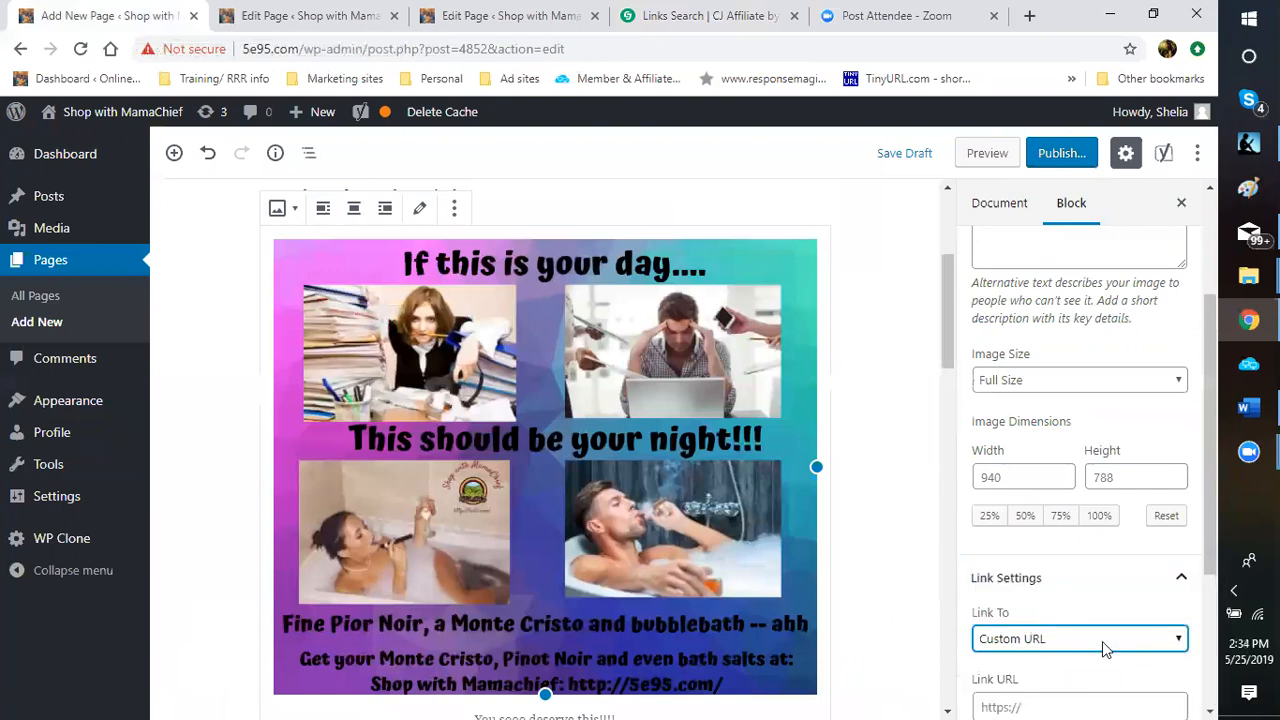
scroll(1102, 641, down, 2)
click(1040, 519)
right_click(1040, 519)
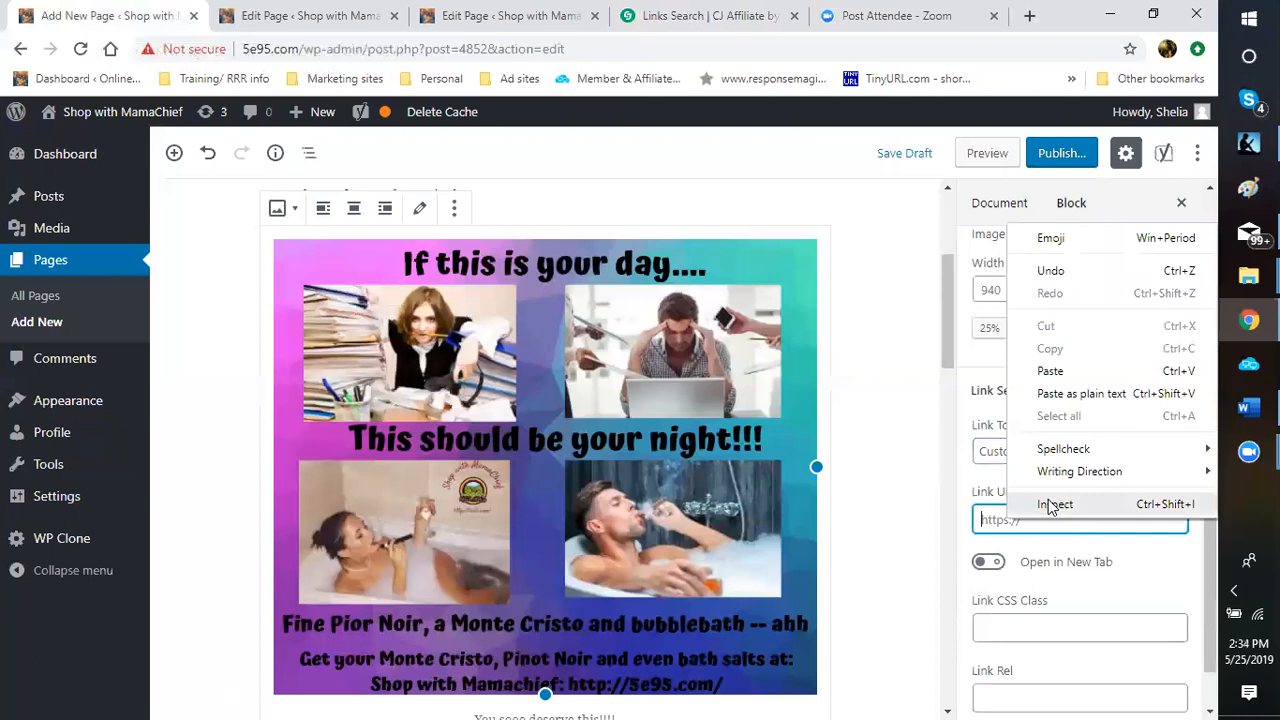
click(1069, 381)
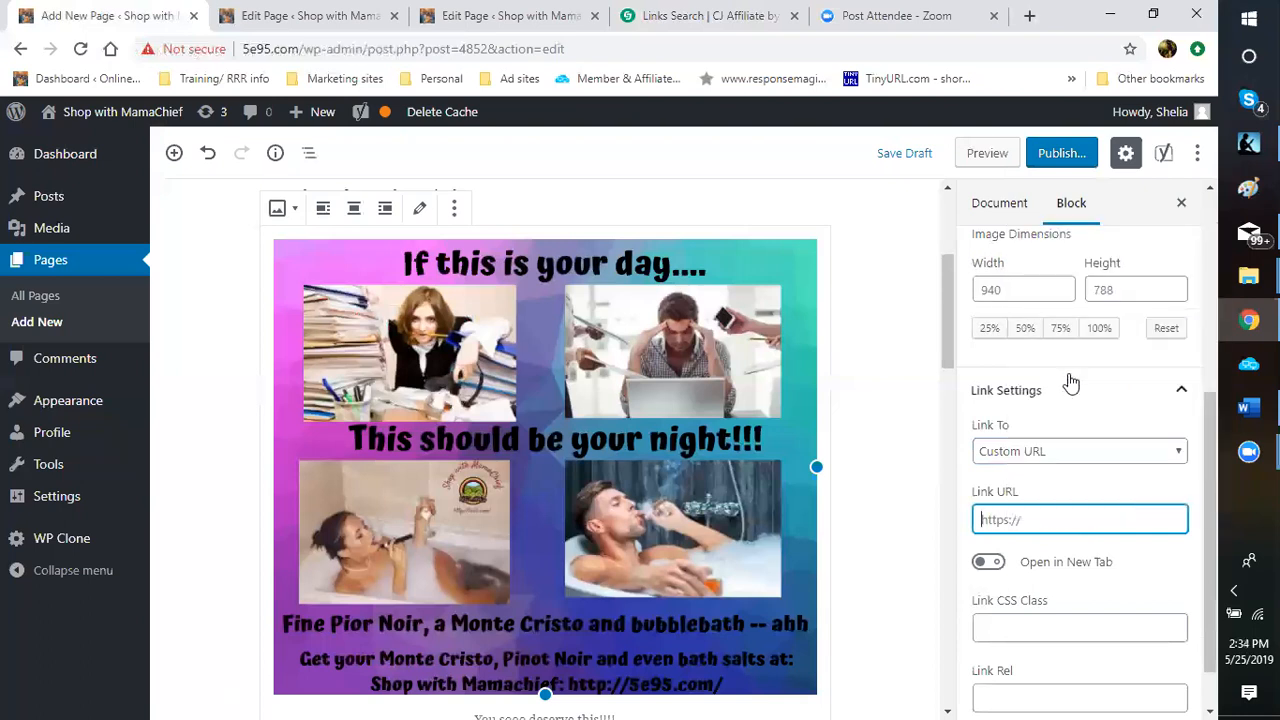
click(990, 564)
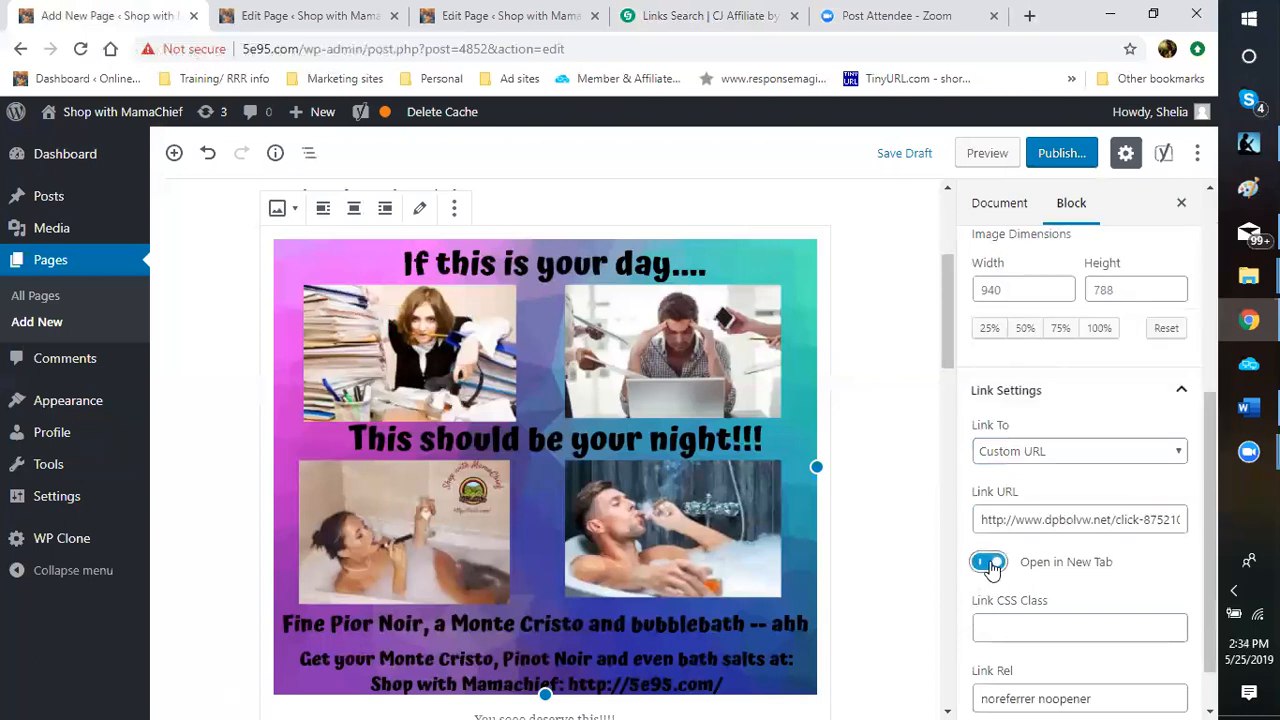
scroll(921, 419, down, 4)
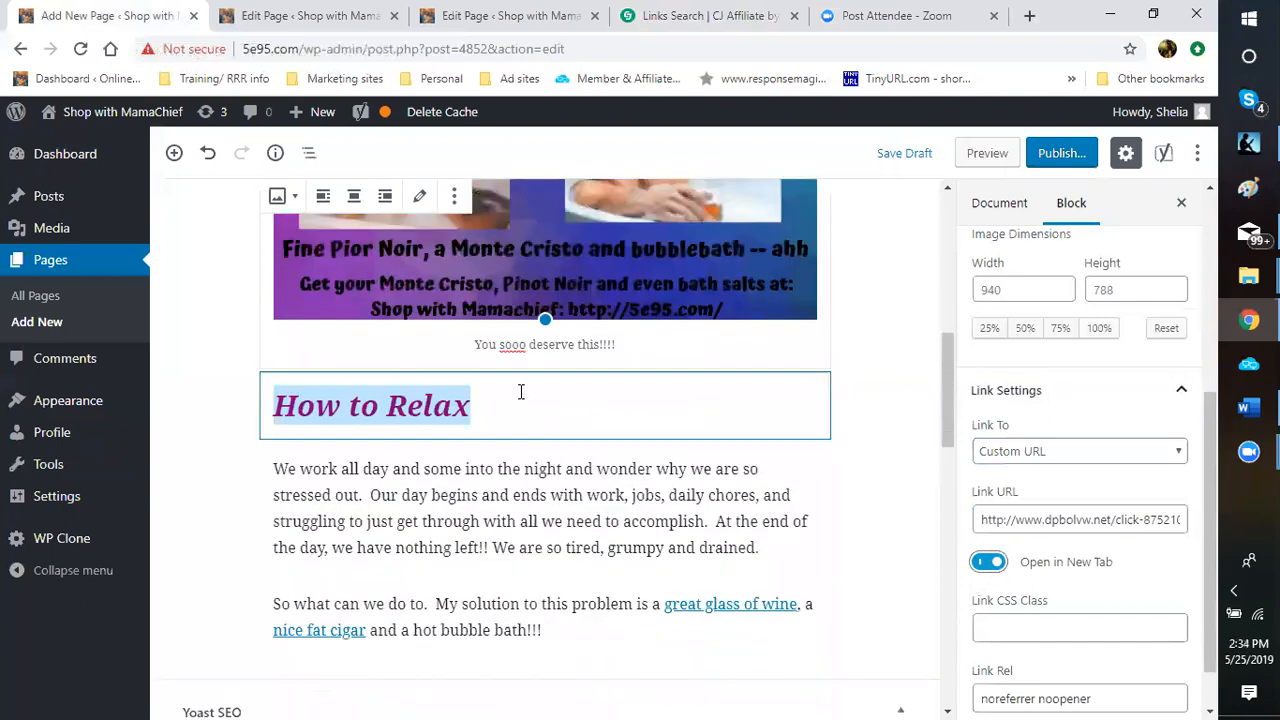
Link the caption 'You sooo deserve this!!!!' to the pasted BNB Tobacco click URL, opening in a new tab.
click(634, 346)
drag(634, 346, 471, 346)
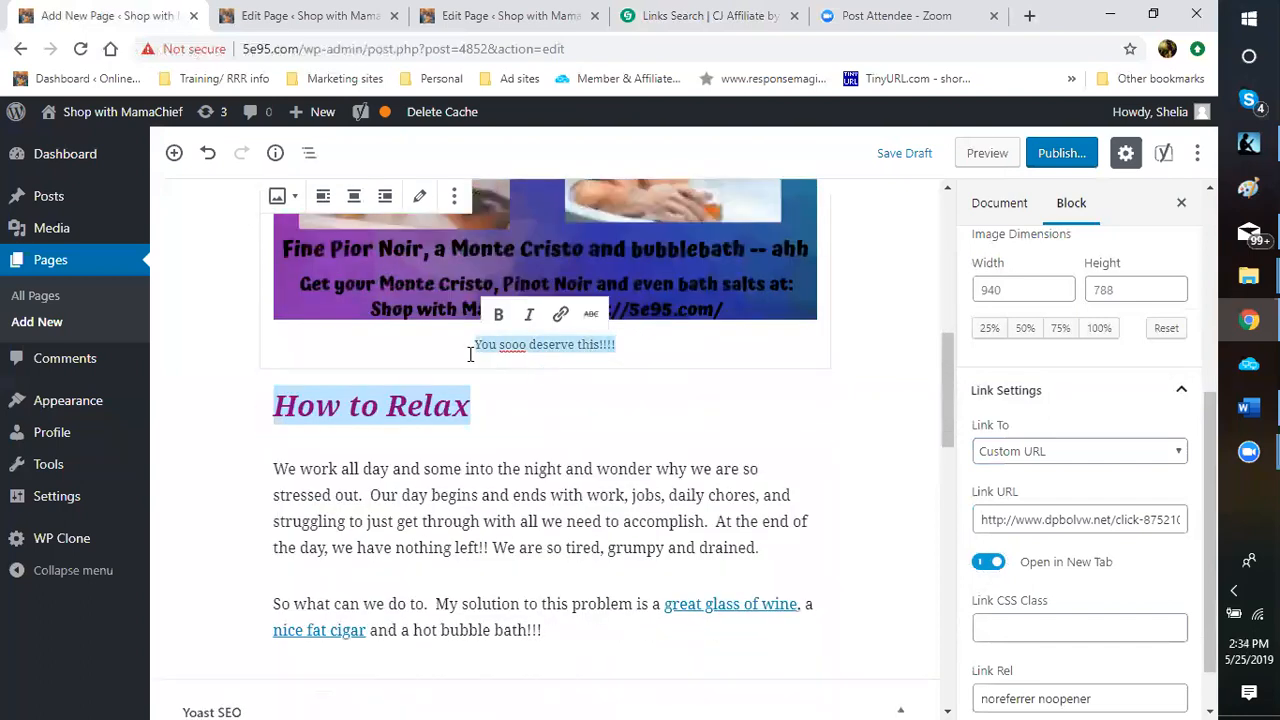
click(561, 318)
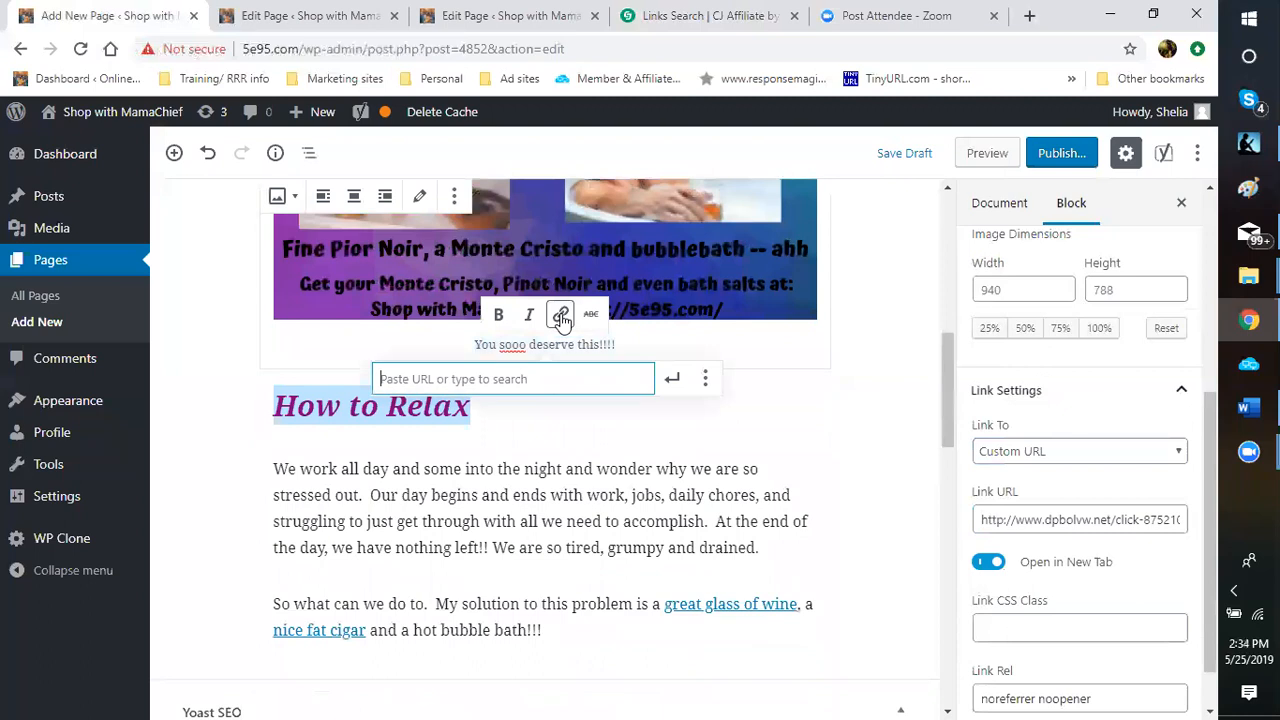
right_click(507, 386)
click(550, 533)
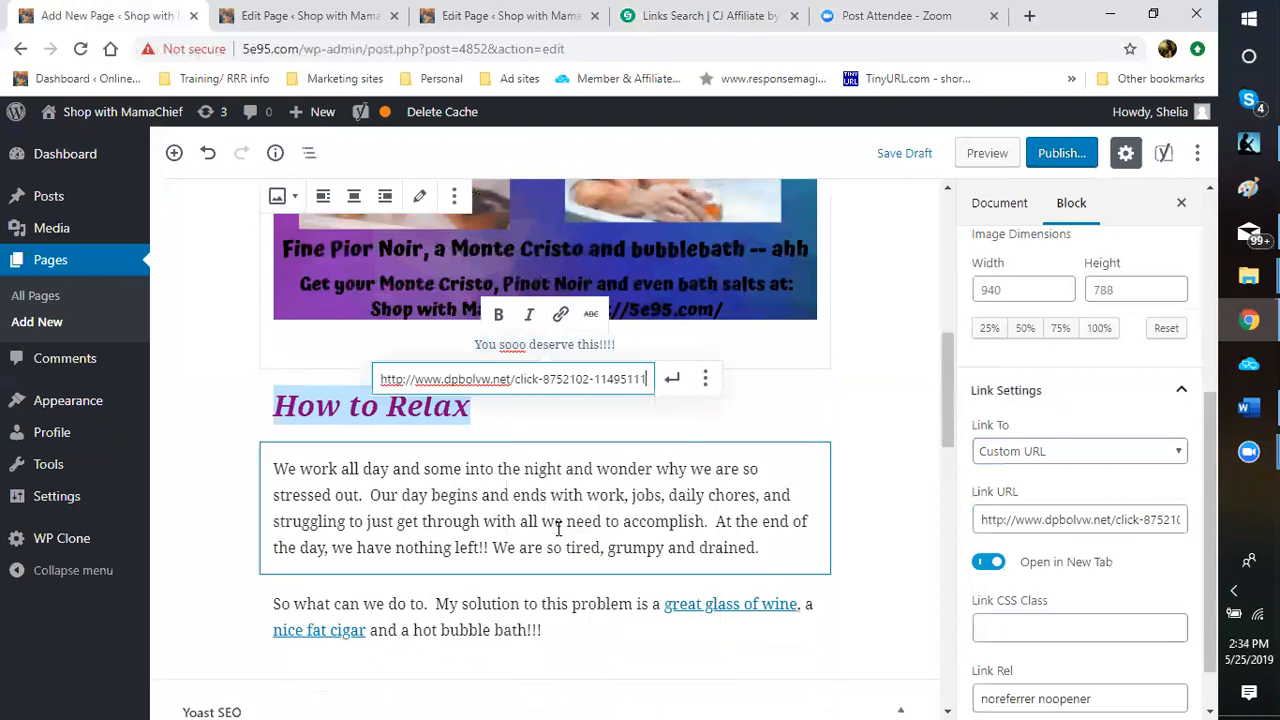
click(706, 386)
click(395, 413)
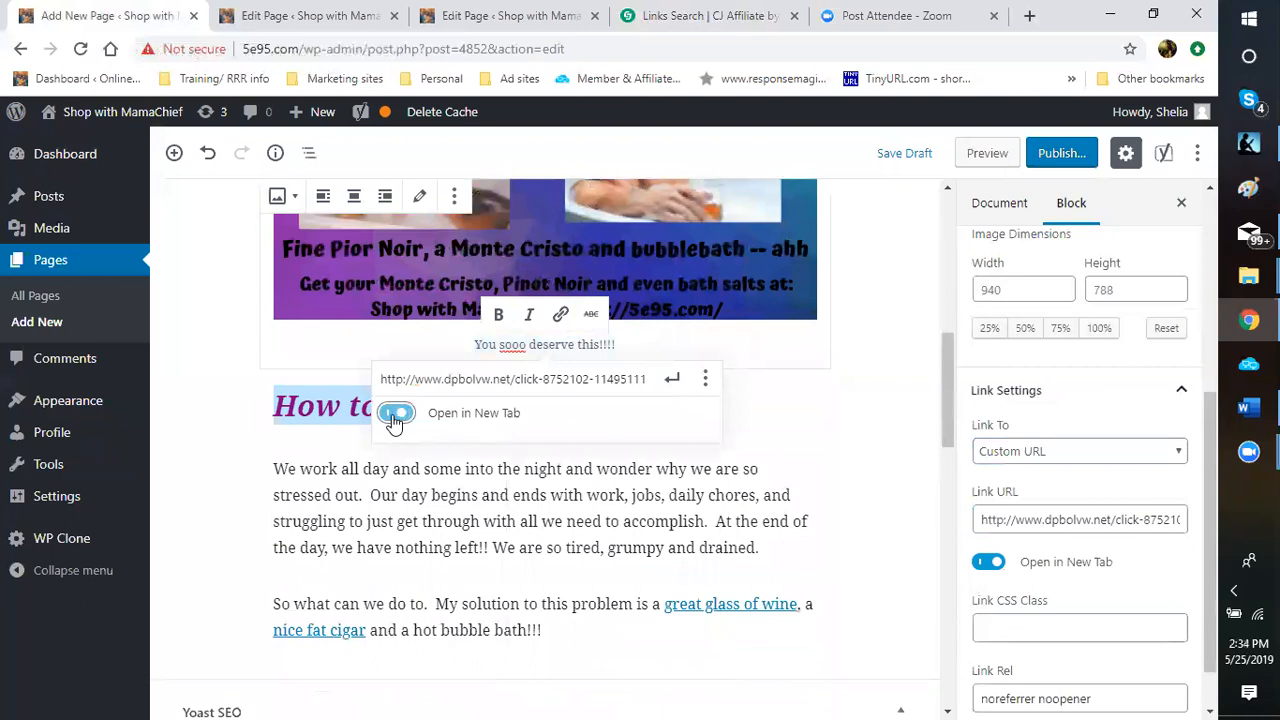
click(673, 382)
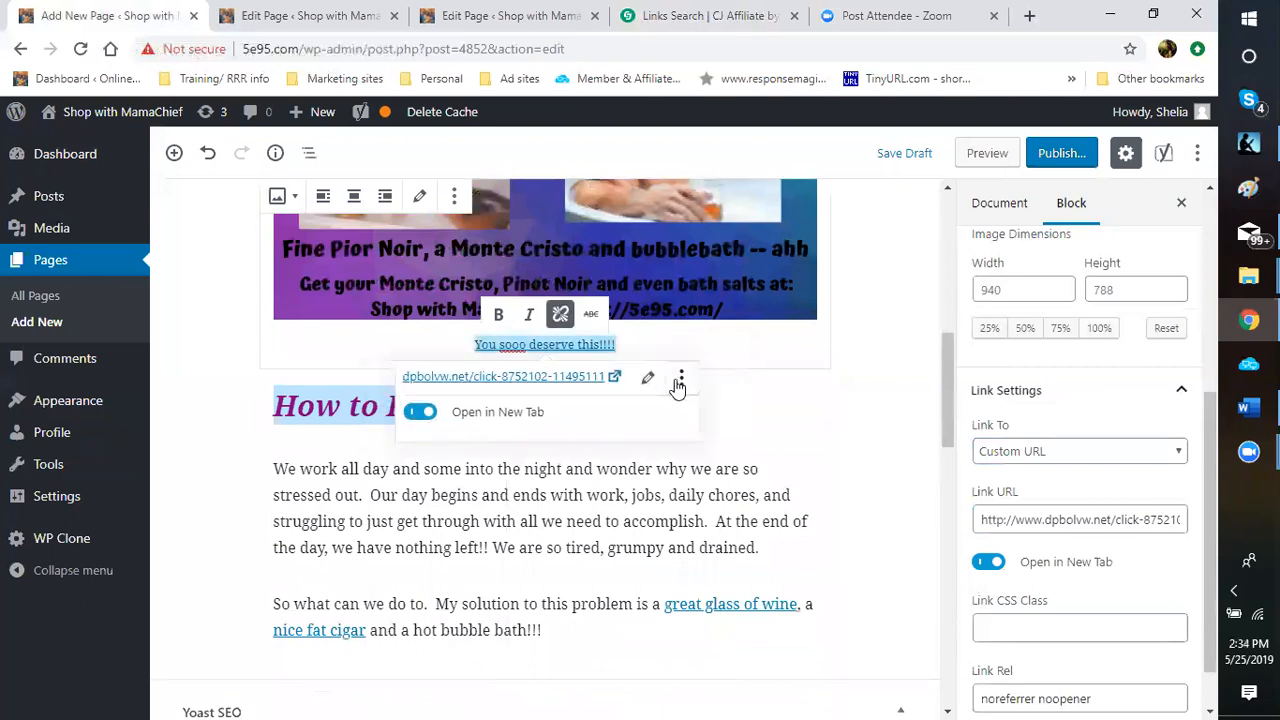
click(879, 427)
scroll(894, 462, down, 3)
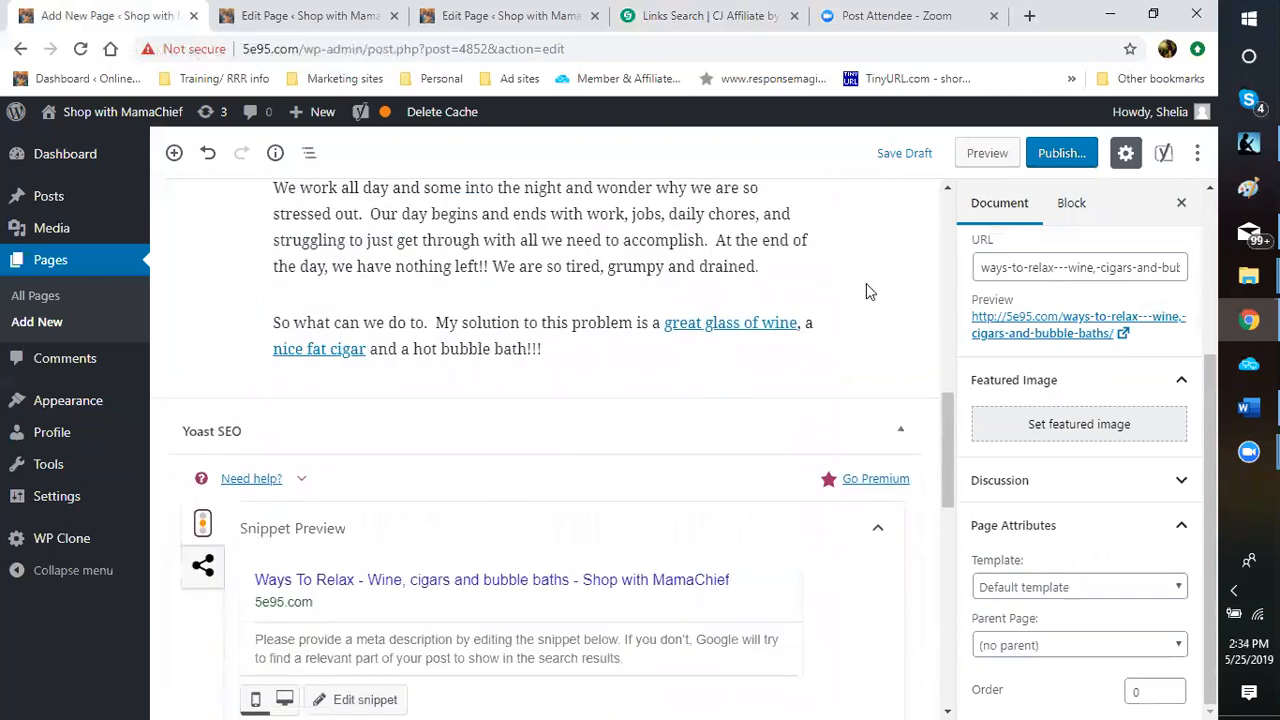
scroll(866, 283, up, 3)
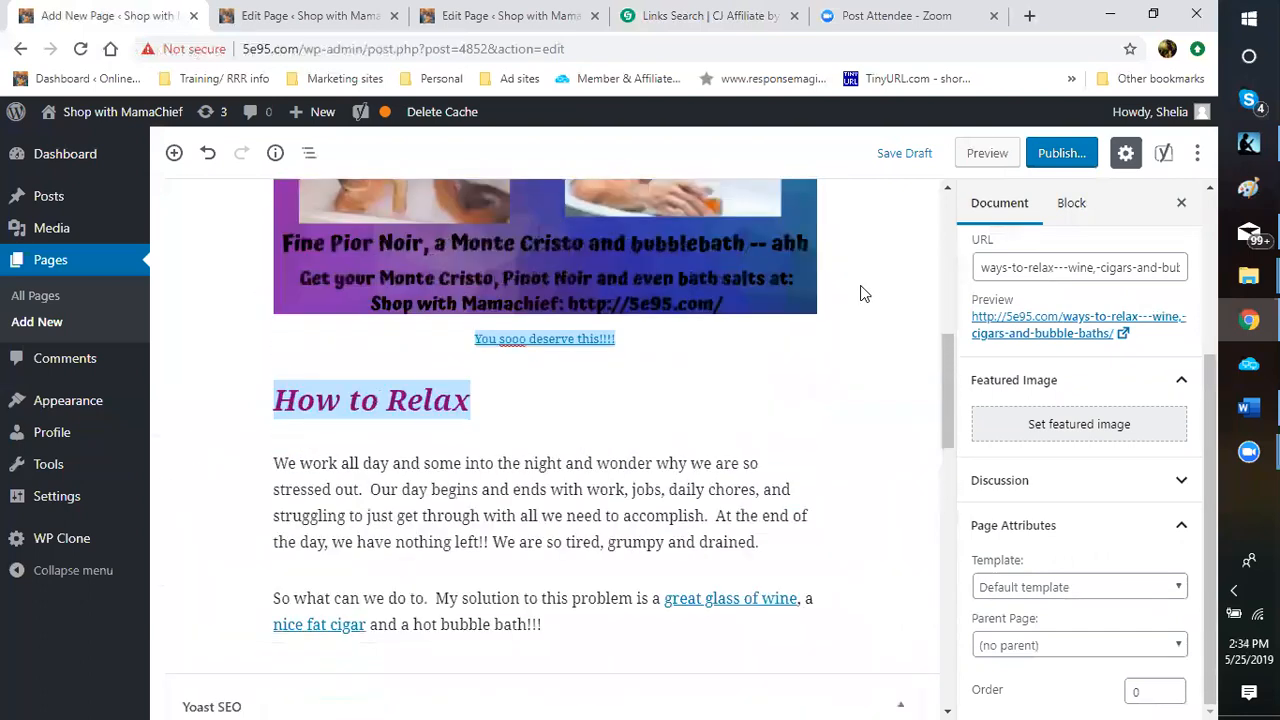
scroll(864, 293, up, 2)
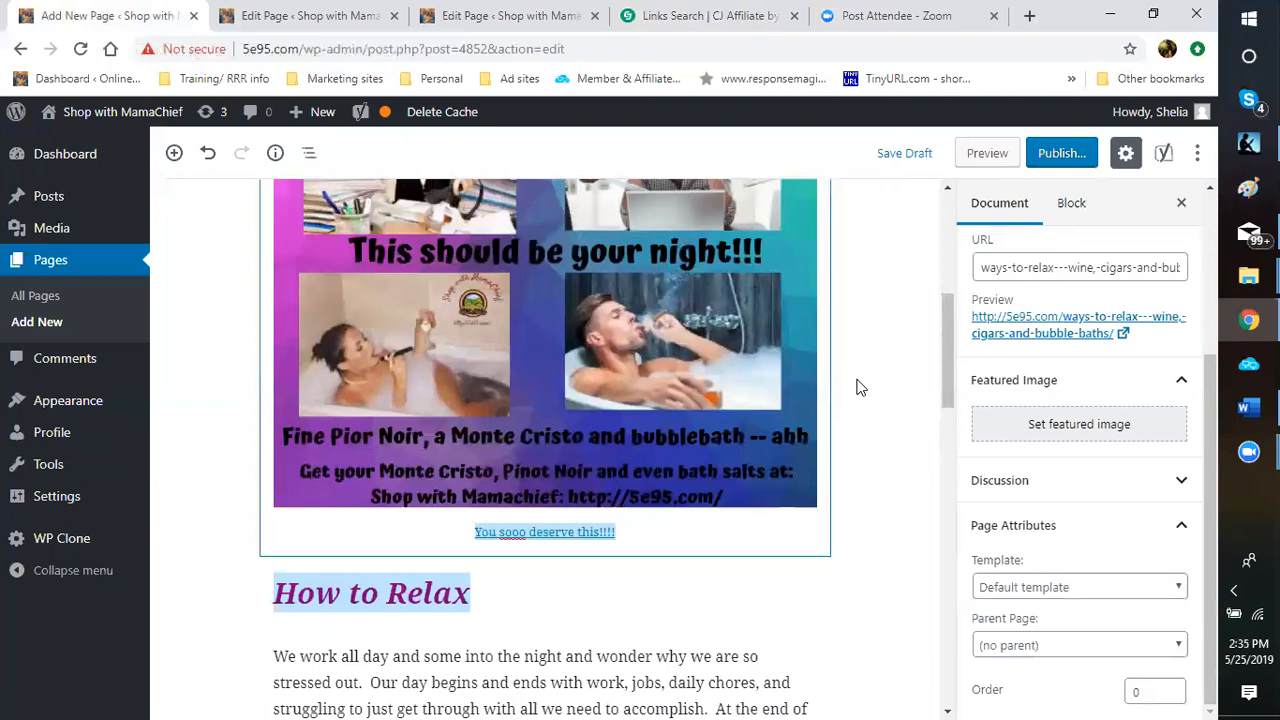
scroll(860, 387, down, 2)
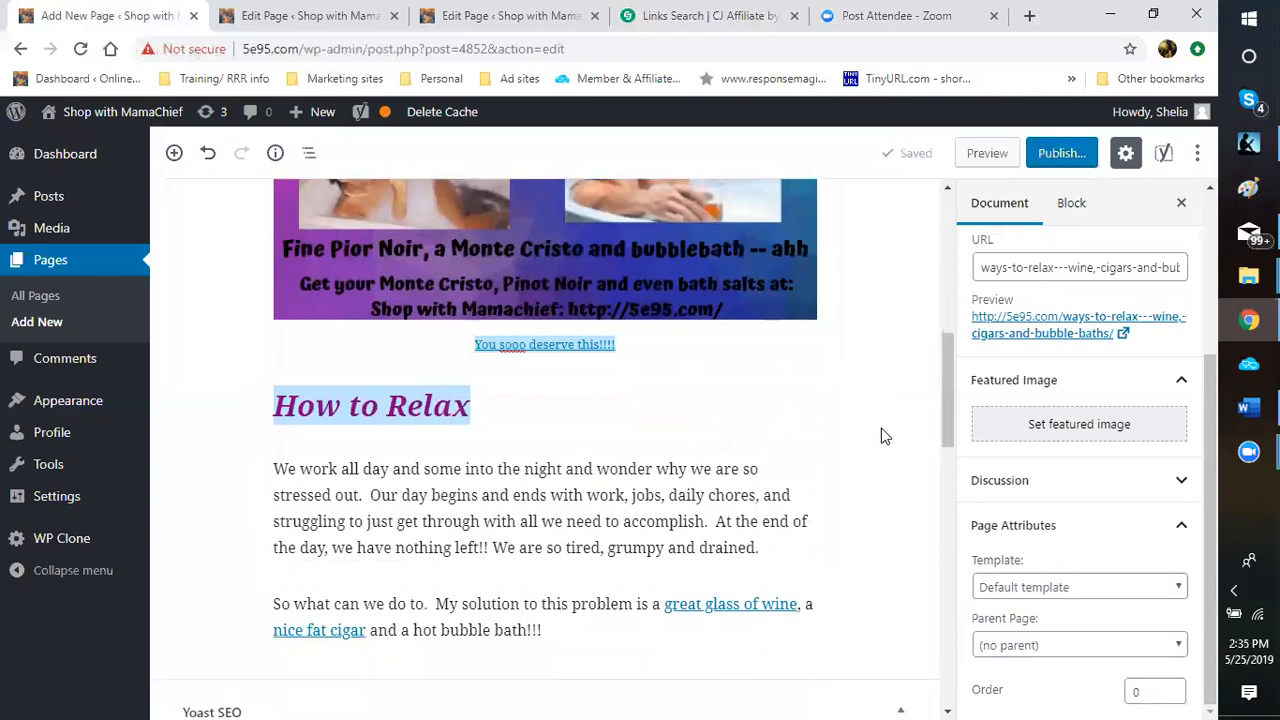
scroll(883, 436, down, 2)
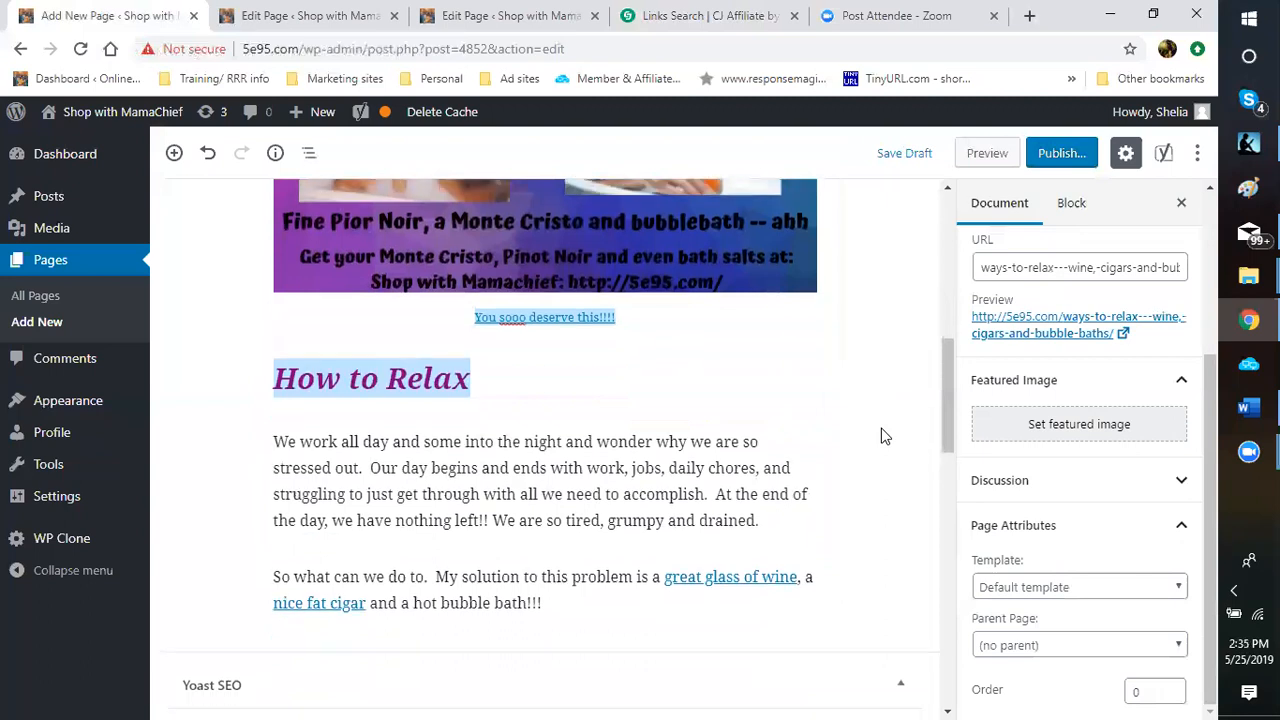
scroll(883, 436, up, 4)
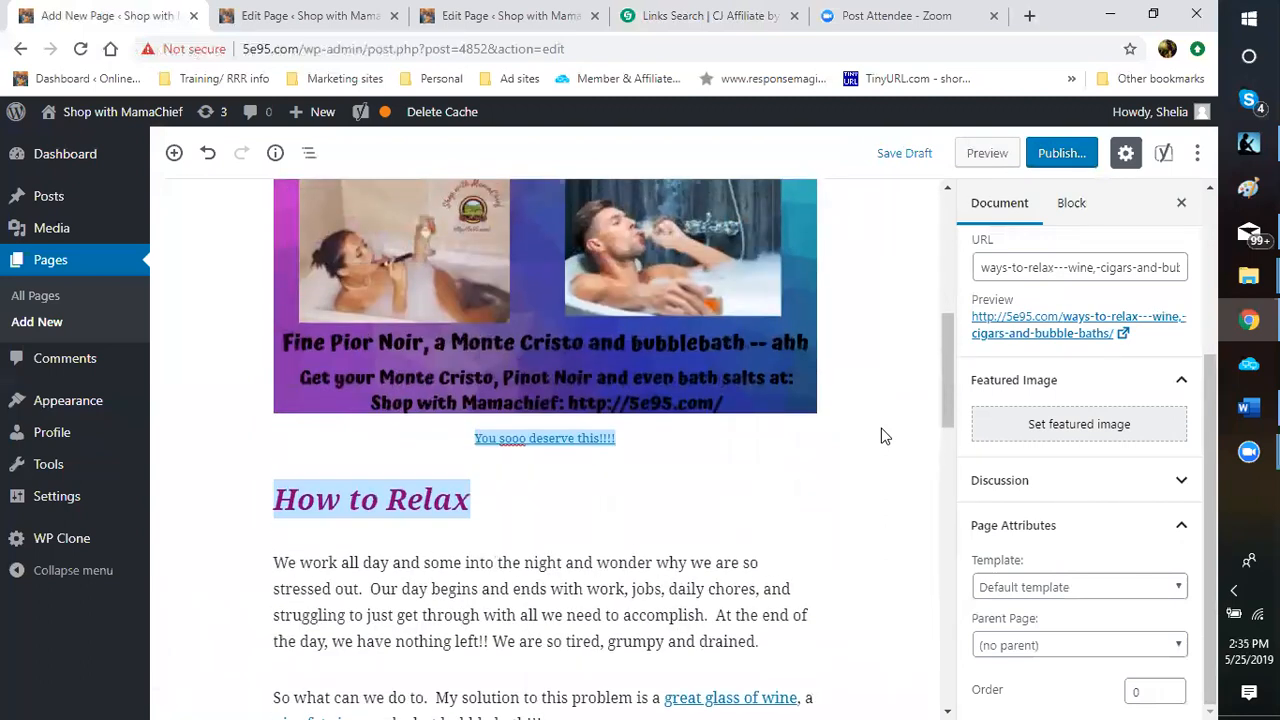
scroll(883, 436, down, 4)
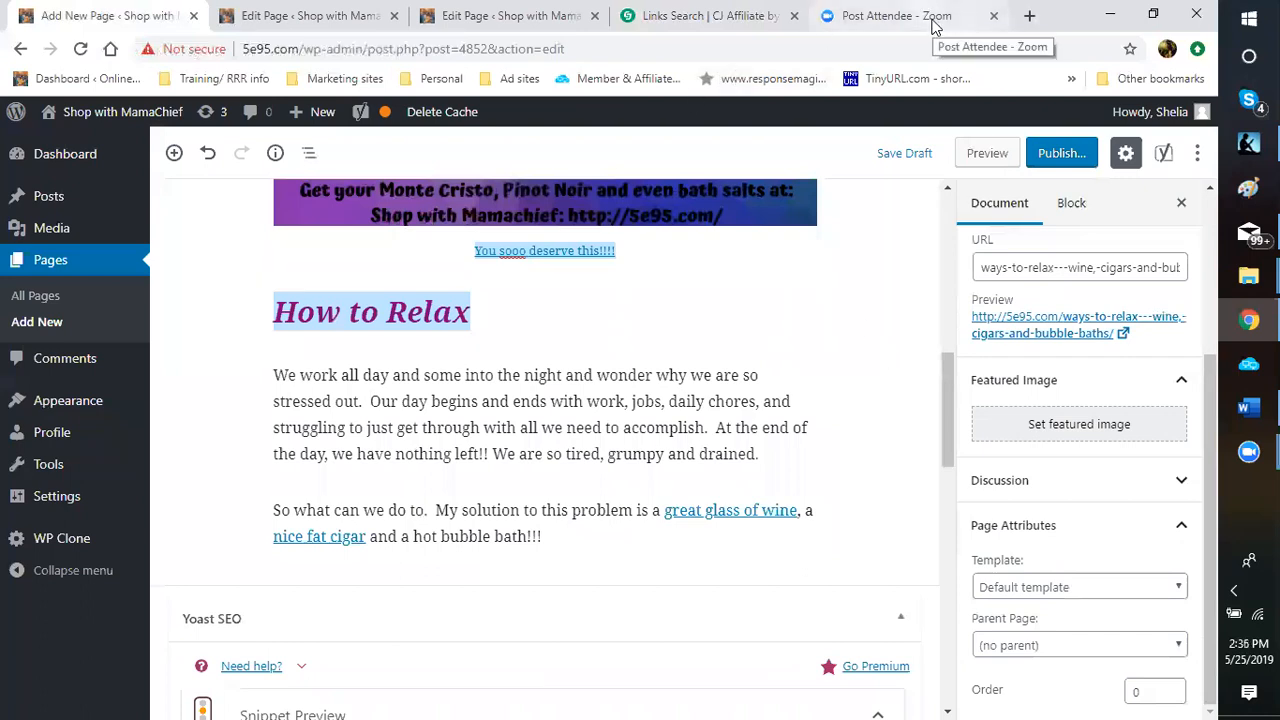
Open a new tab, enter the address 5e95.com/2541-2, then go back to the Add New Page tab.
click(1029, 15)
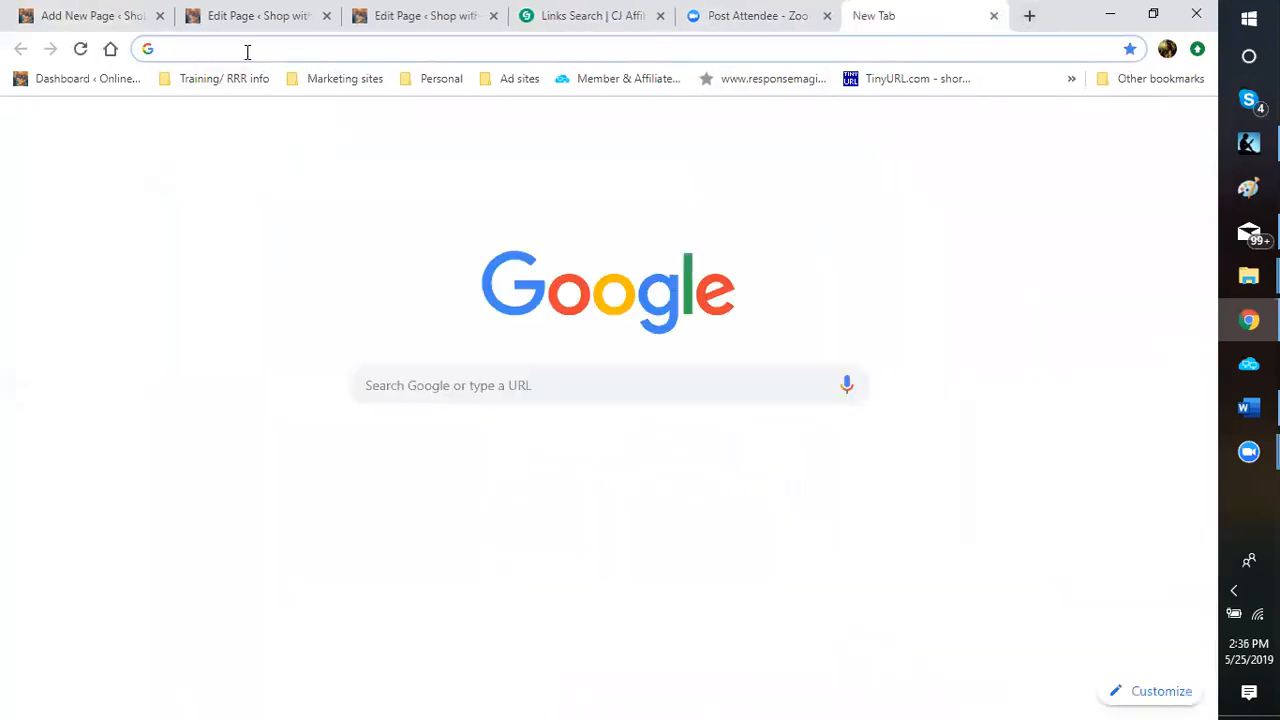
text(5)
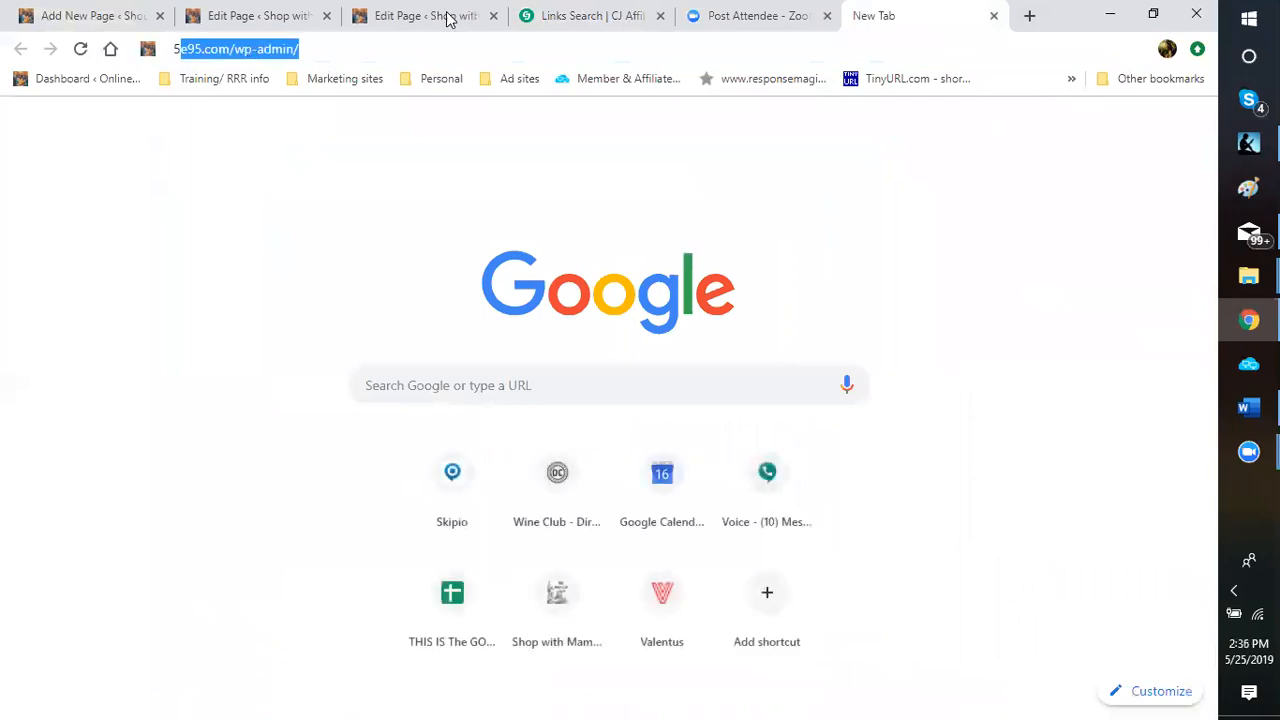
click(378, 56)
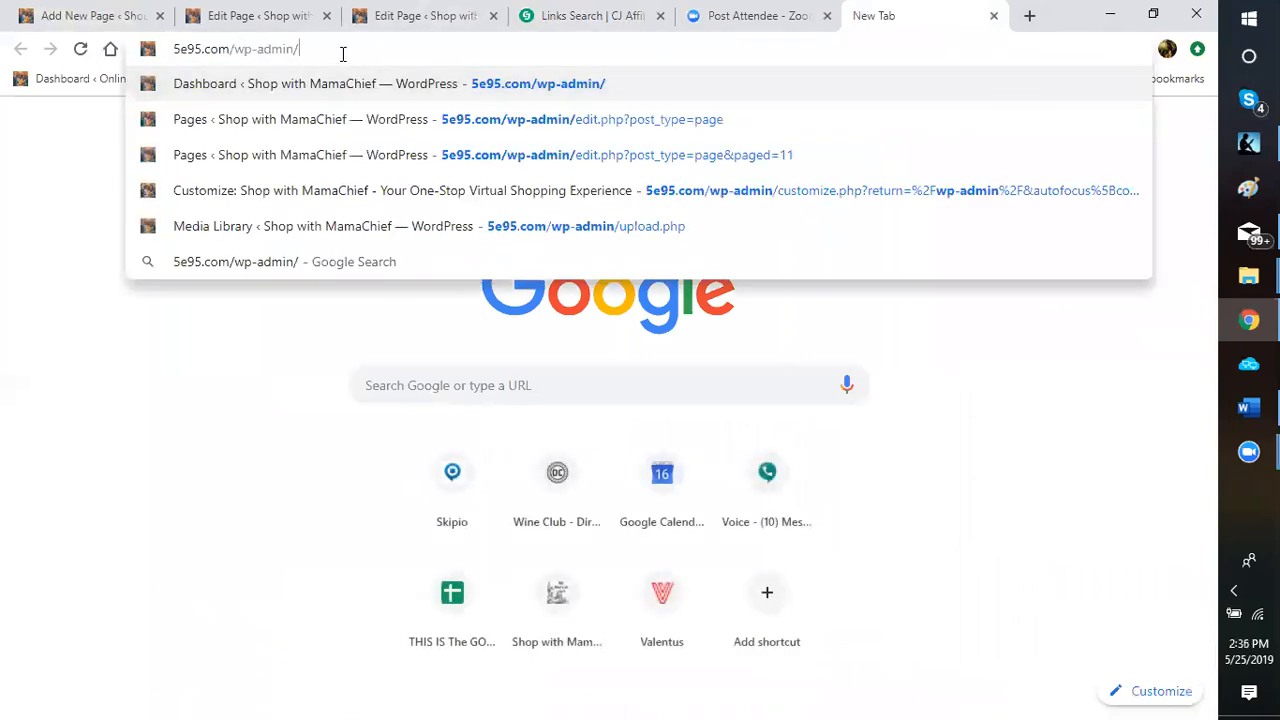
key(BackSpace)
key(BackSpace)
key(BackSpace)
key(BackSpace)
key(BackSpace)
key(BackSpace)
key(BackSpace)
key(BackSpace)
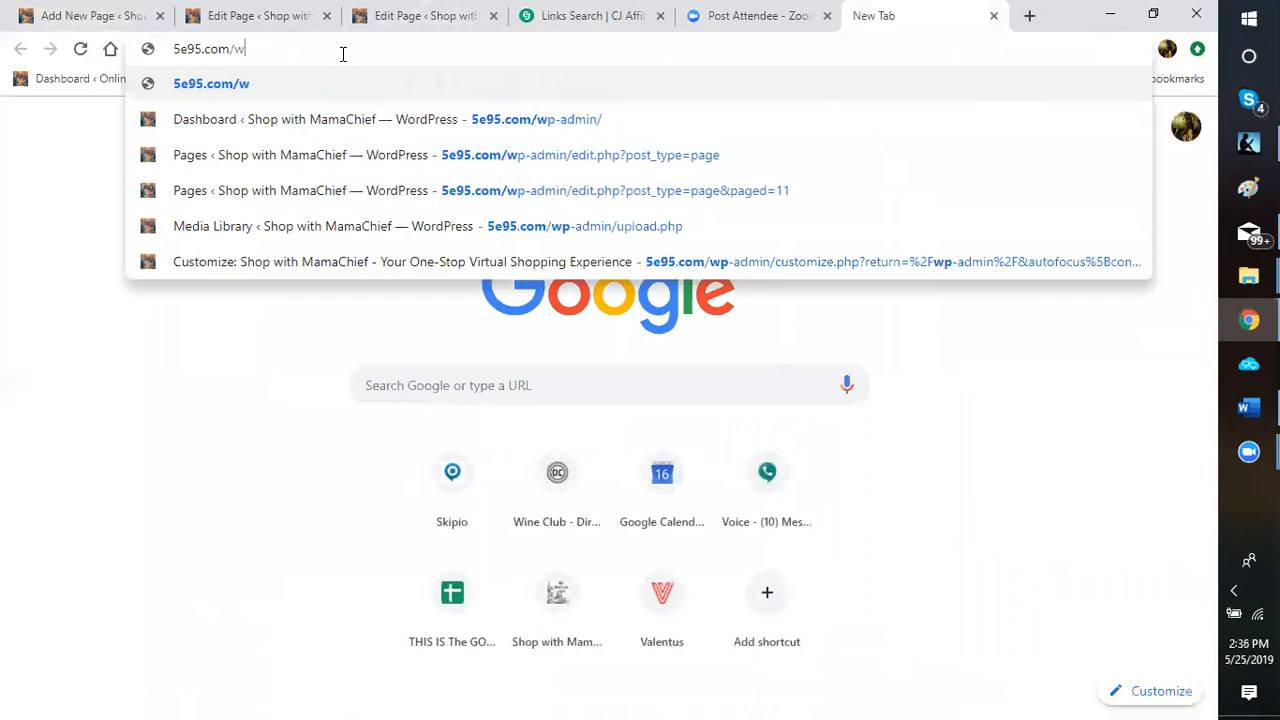
key(BackSpace)
key(BackSpace)
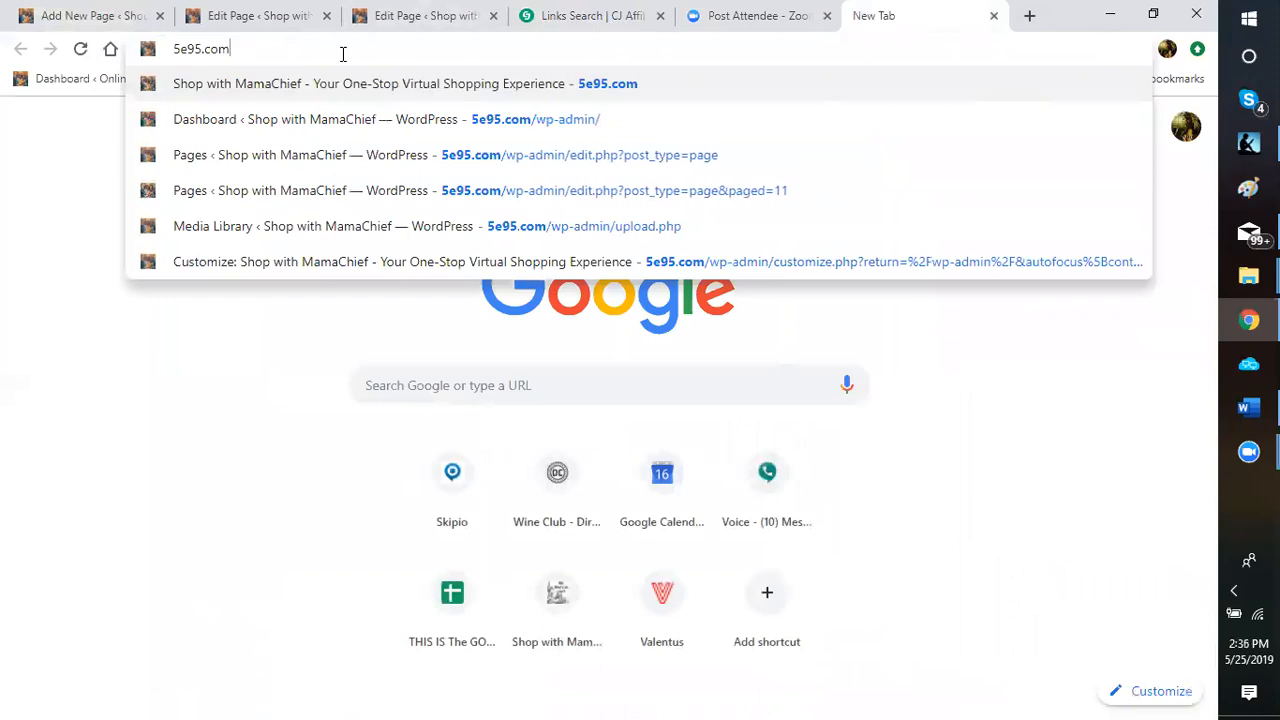
text(/254)
text(1.2)
key(BackSpace)
key(BackSpace)
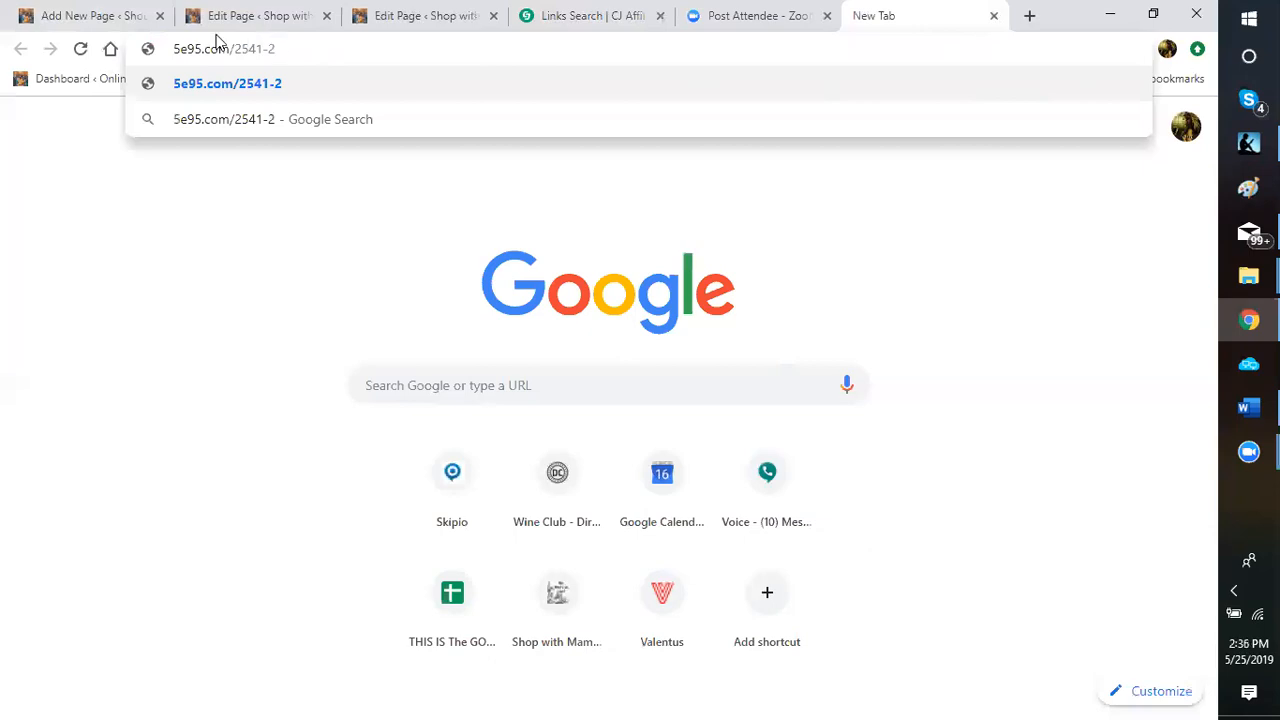
click(112, 22)
scroll(678, 352, up, 5)
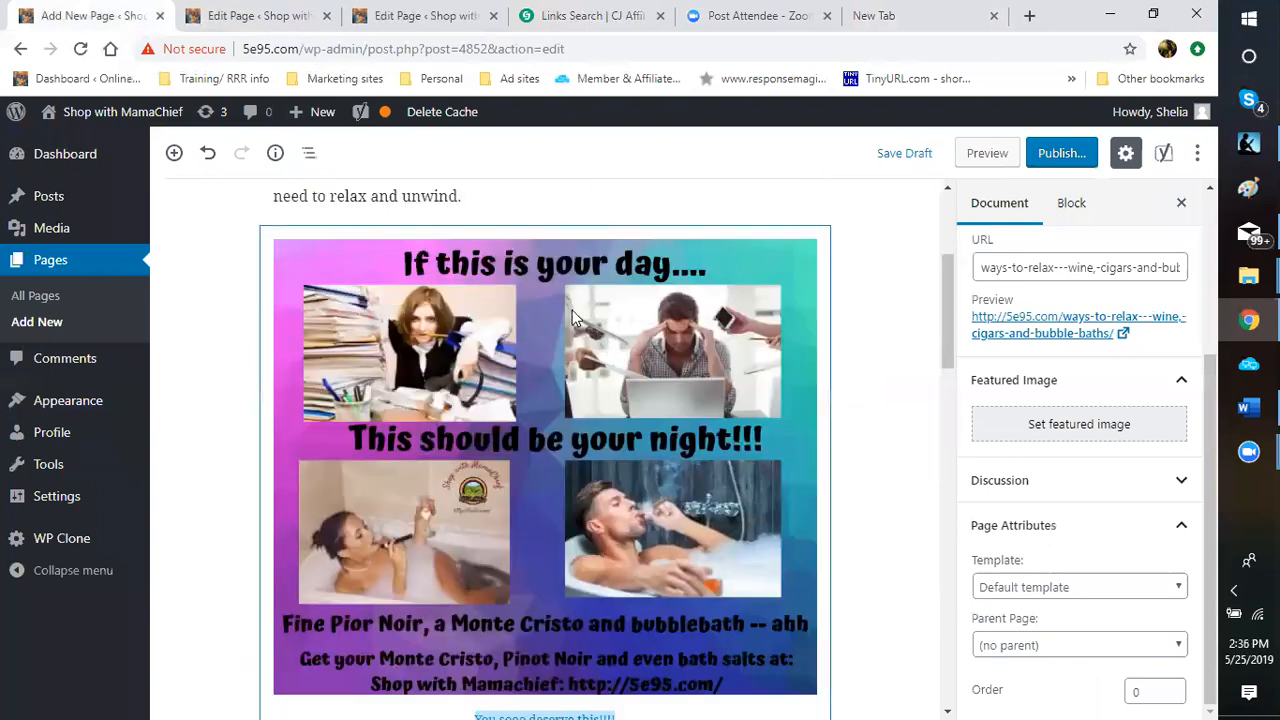
scroll(572, 310, up, 3)
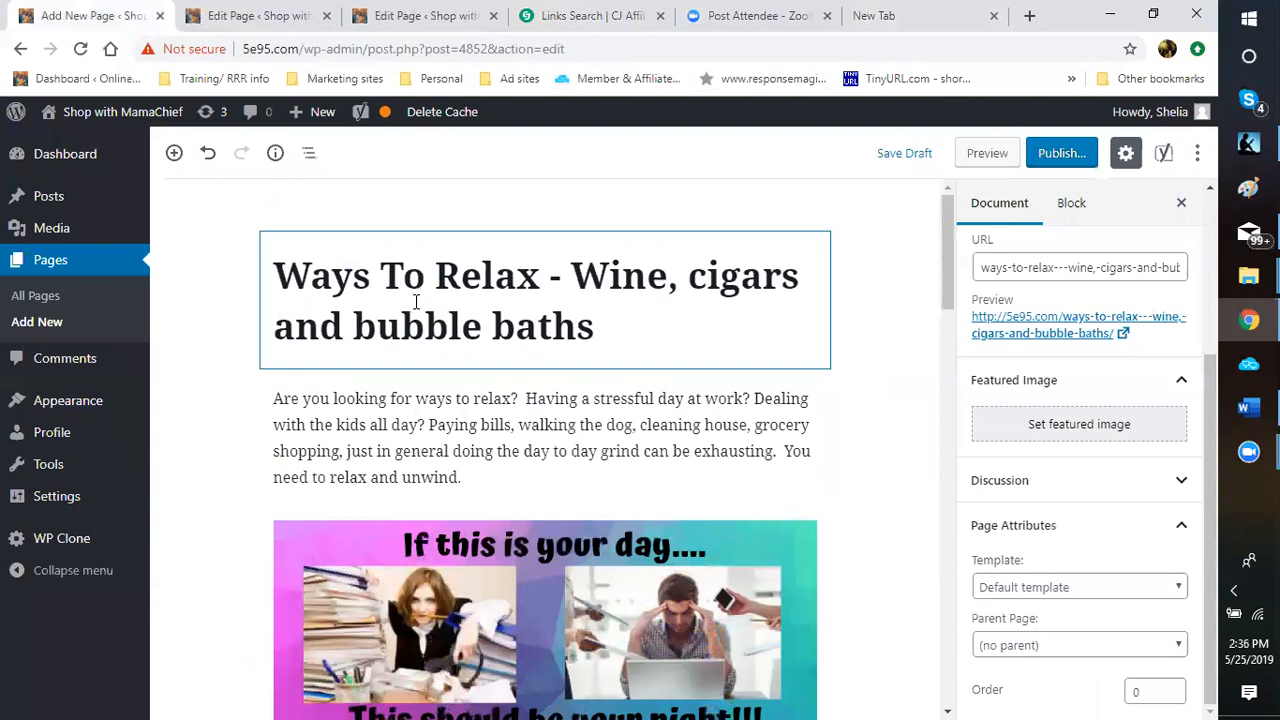
scroll(864, 375, down, 3)
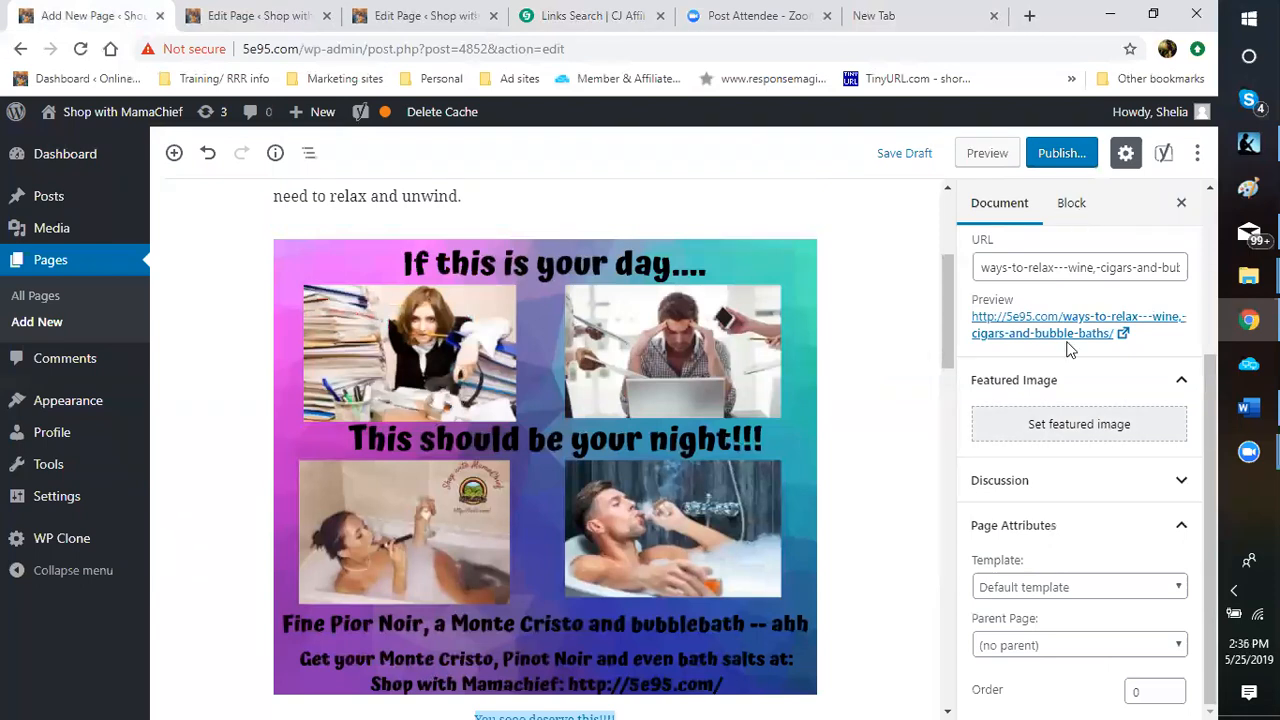
scroll(565, 516, down, 6)
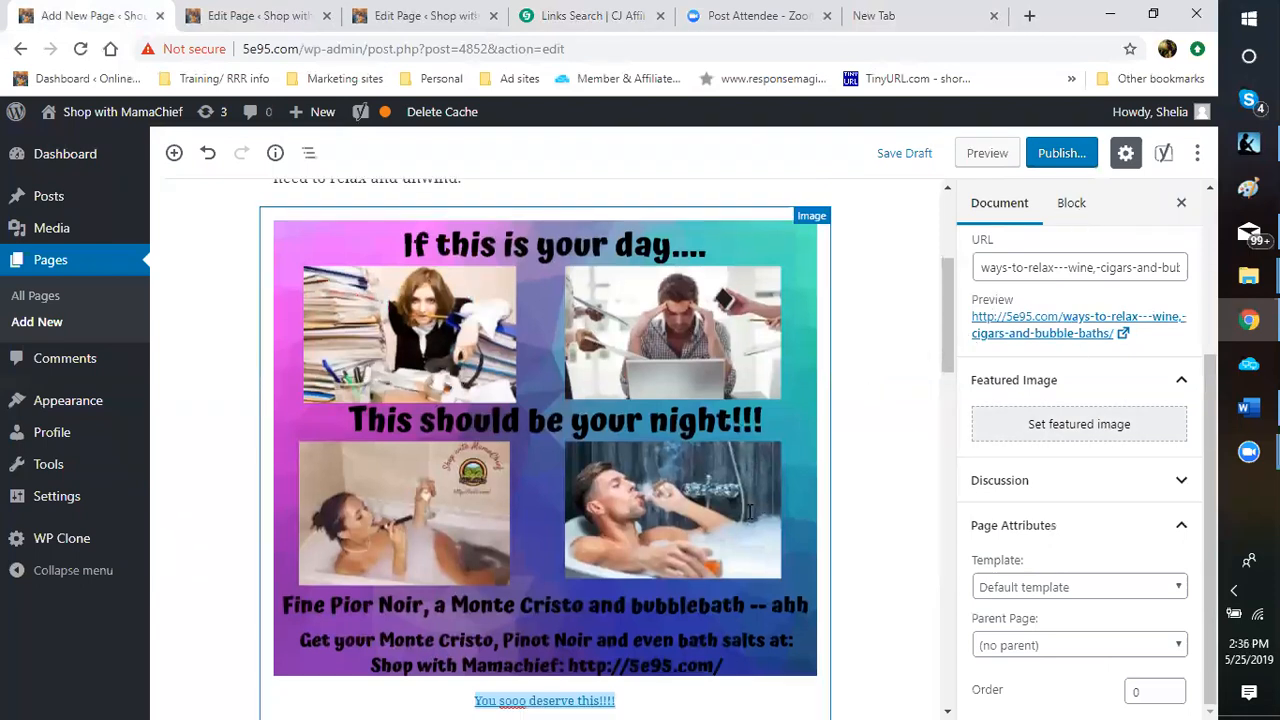
scroll(600, 466, down, 4)
scroll(363, 409, up, 3)
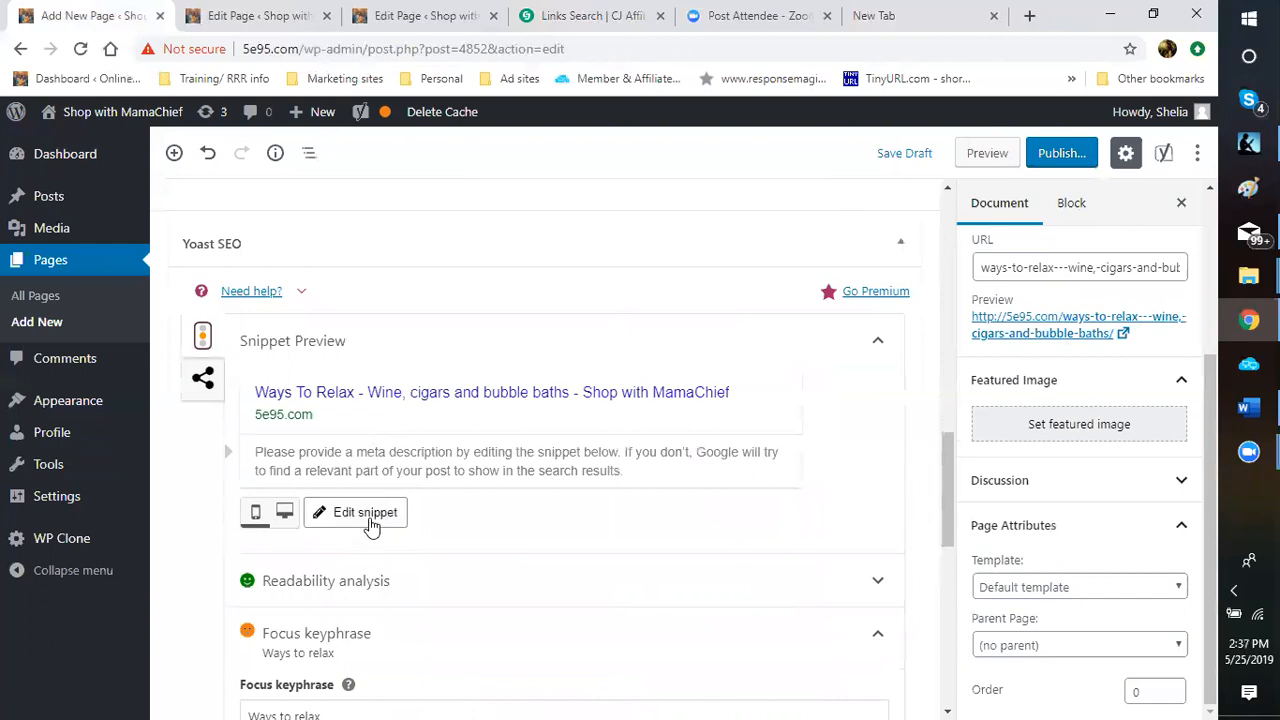
Open Yoast's Edit snippet panel and scroll down to the Slug and Meta description fields.
click(371, 520)
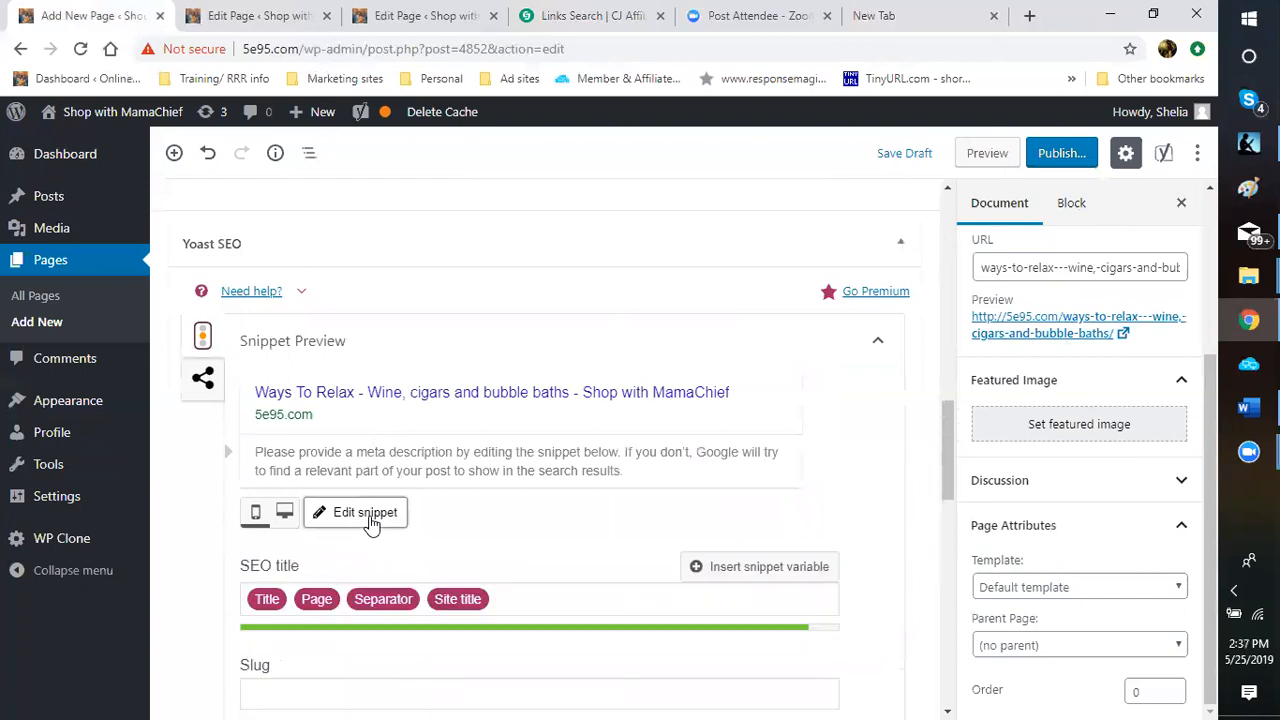
scroll(371, 520, up, 5)
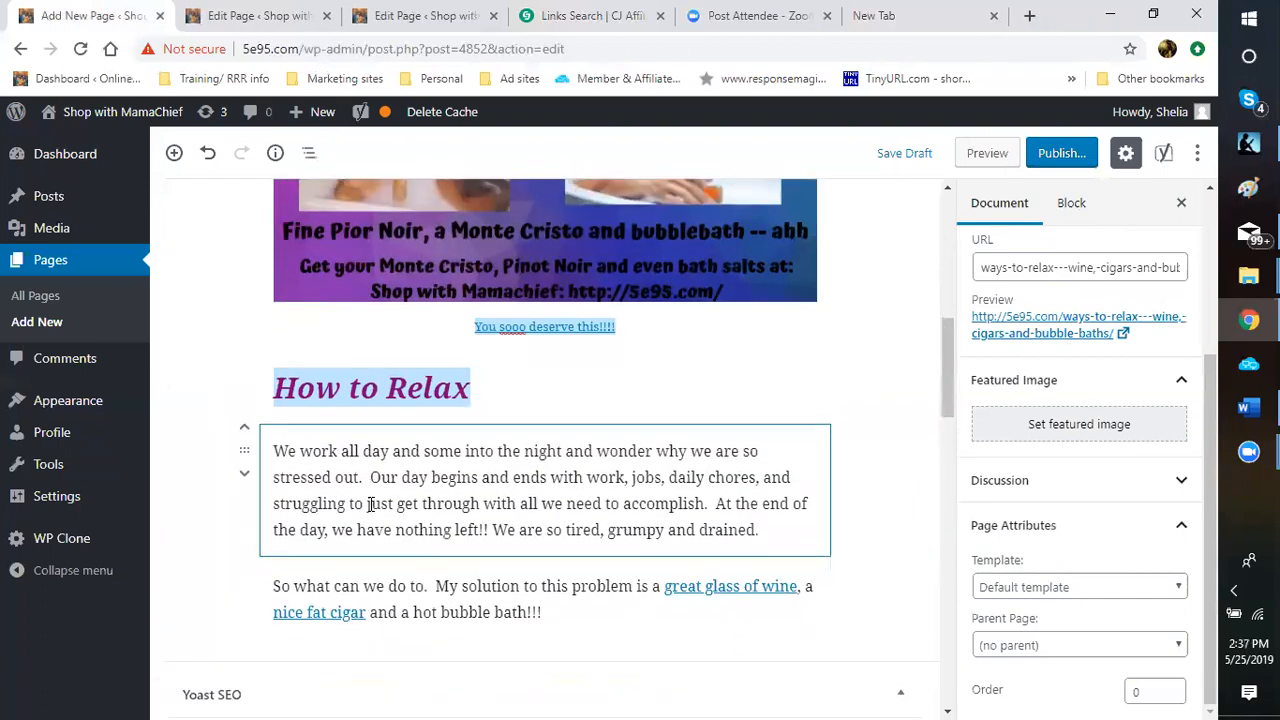
scroll(370, 503, down, 2)
scroll(370, 503, down, 1)
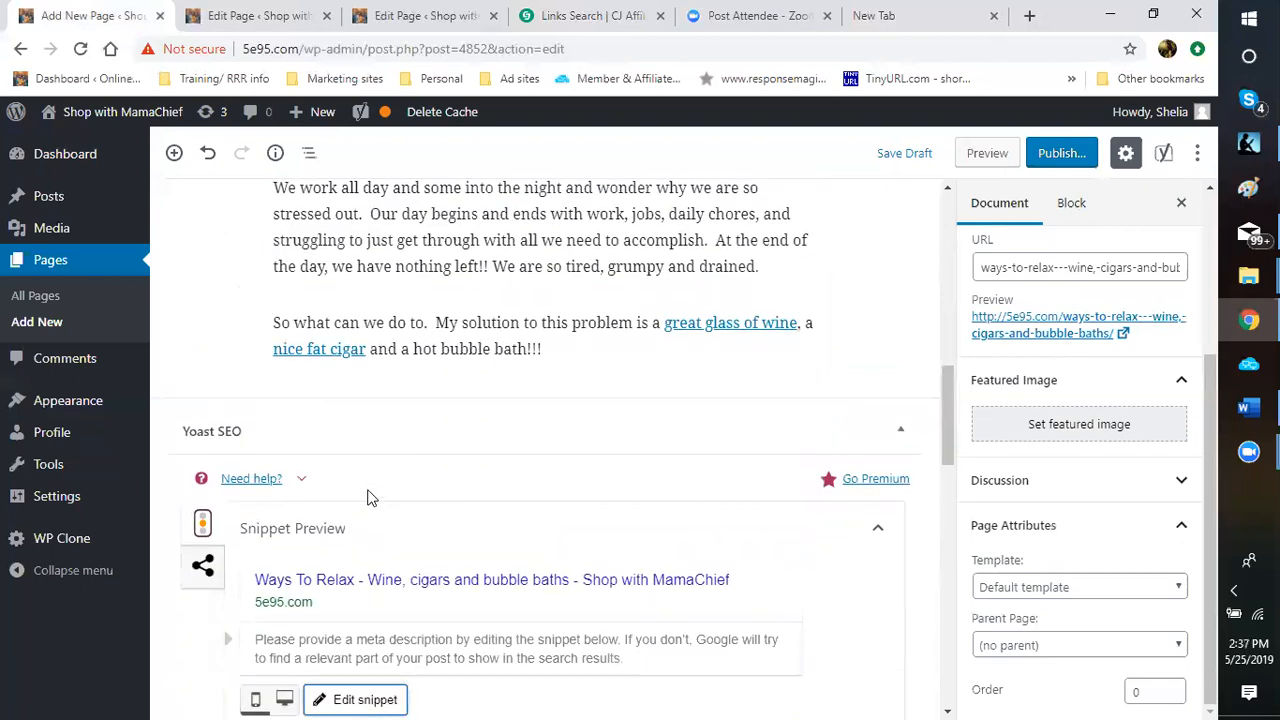
scroll(363, 500, down, 2)
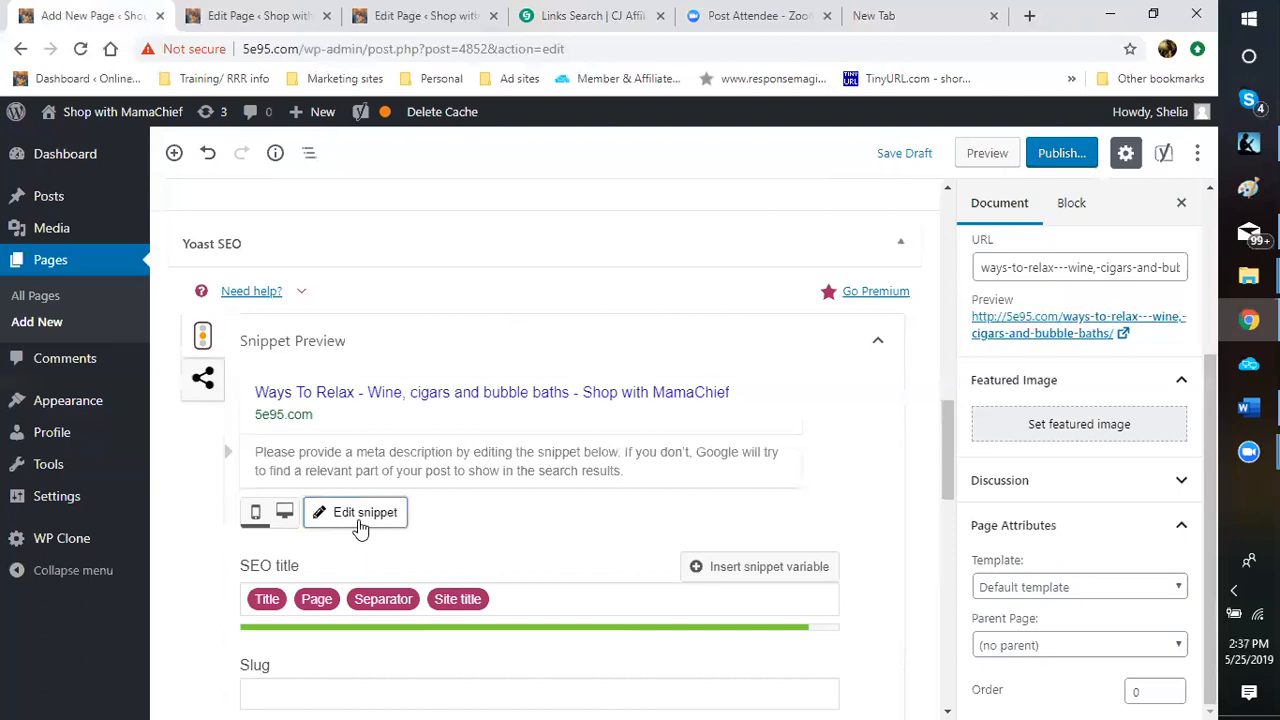
scroll(360, 528, down, 2)
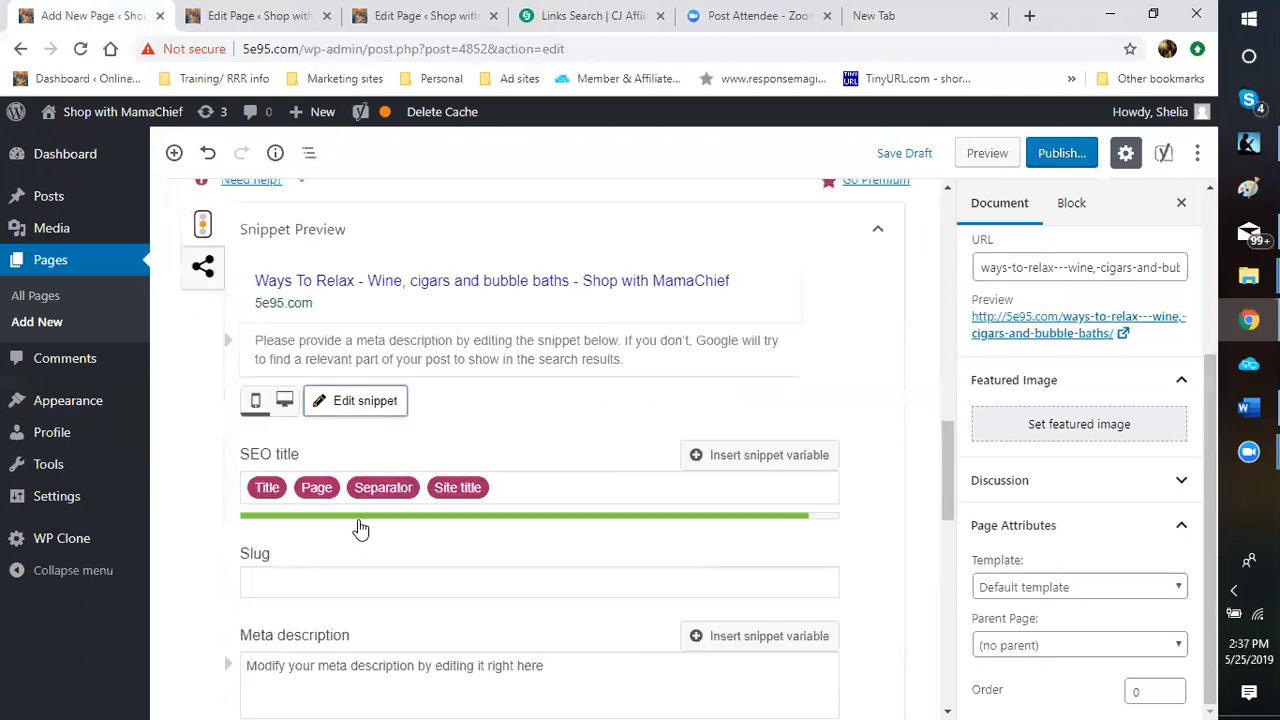
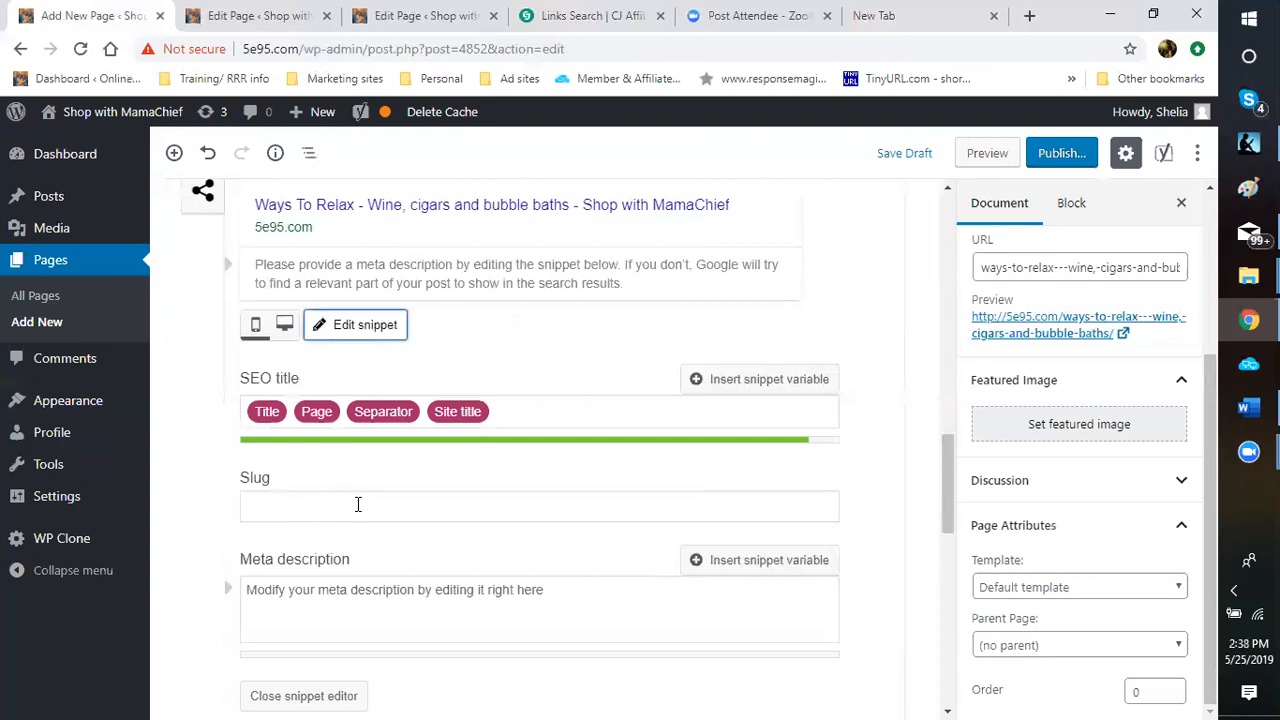
Scroll up from the Yoast snippet editor to the Ways To Relax title and intro paragraph.
scroll(355, 504, up, 10)
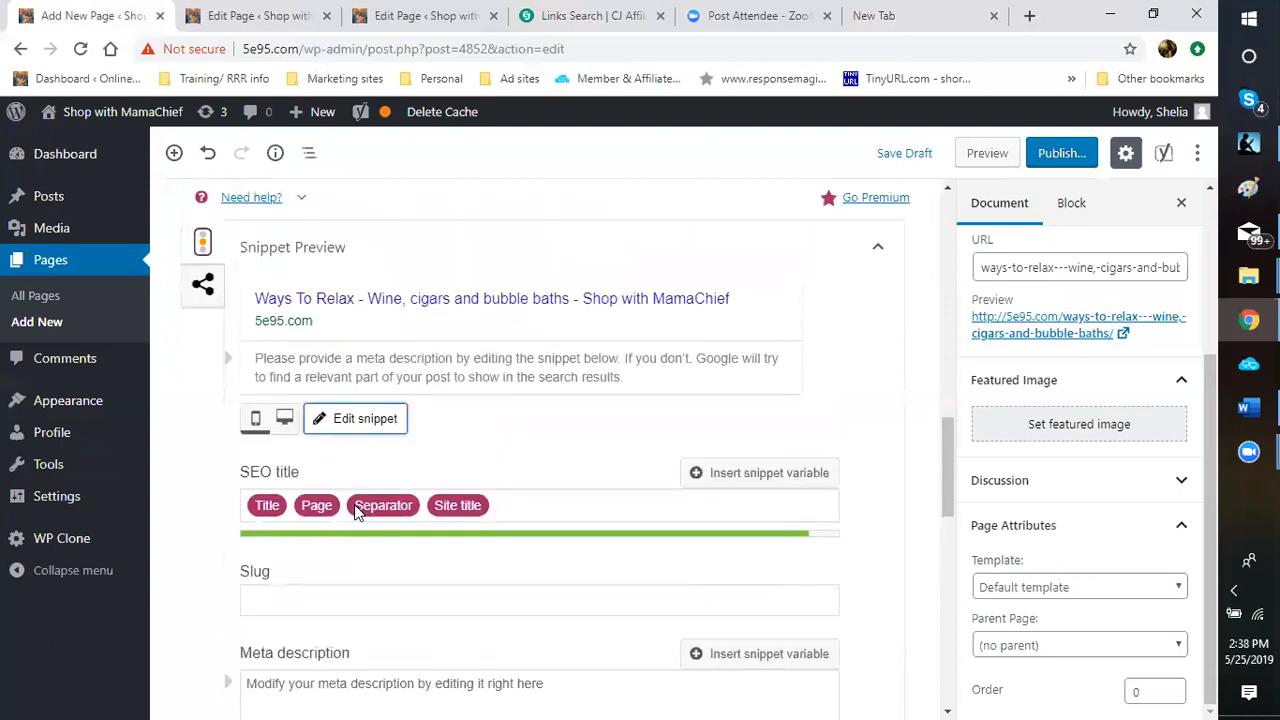
scroll(405, 400, up, 5)
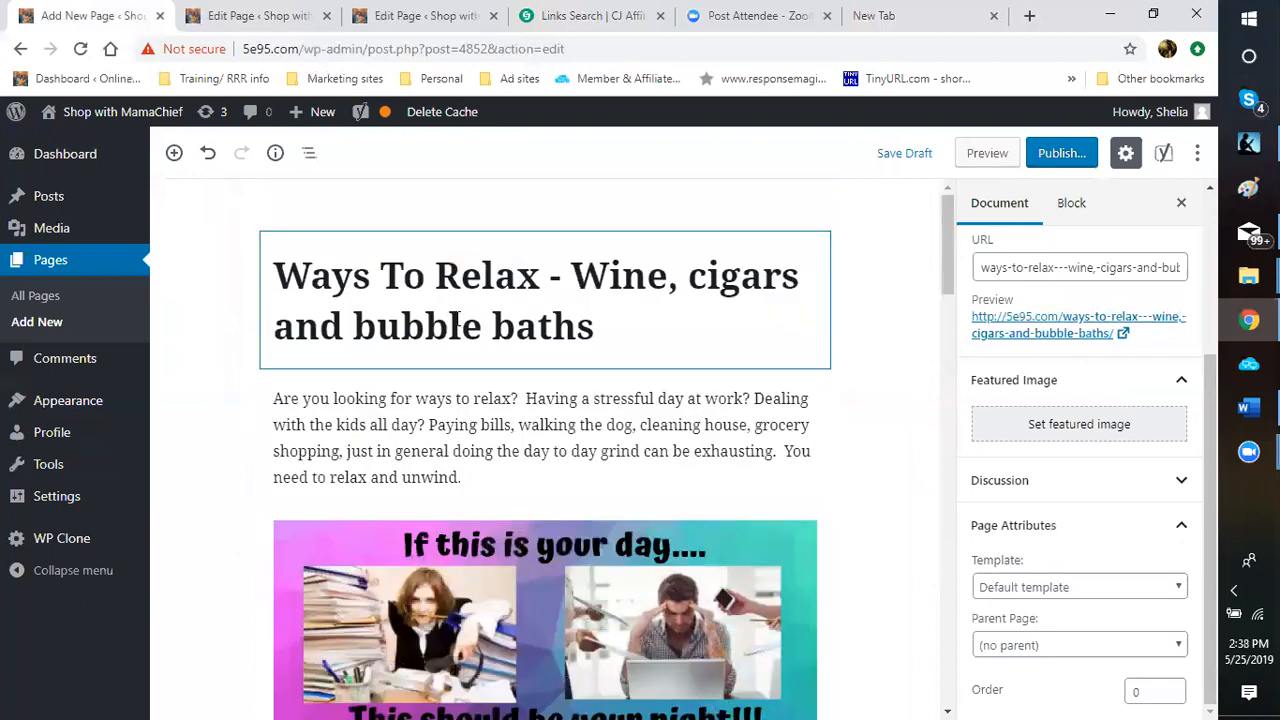
scroll(456, 325, down, 2)
scroll(456, 325, up, 2)
click(408, 424)
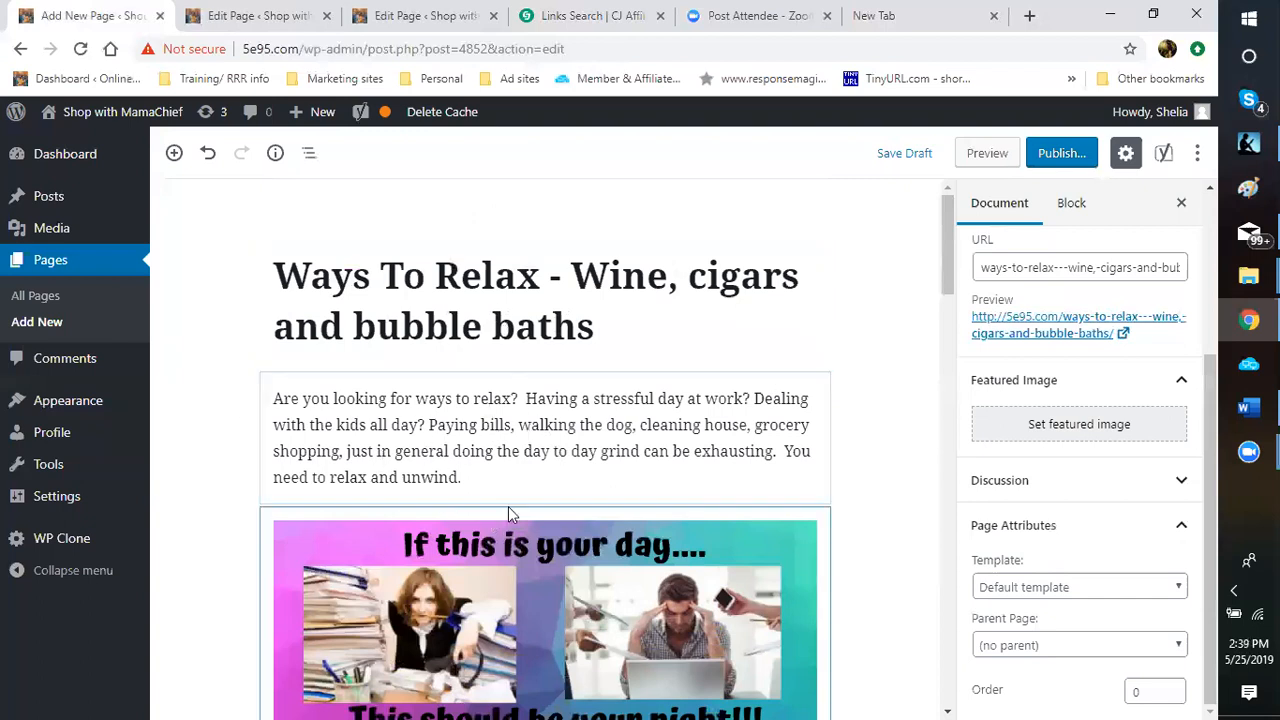
click(314, 288)
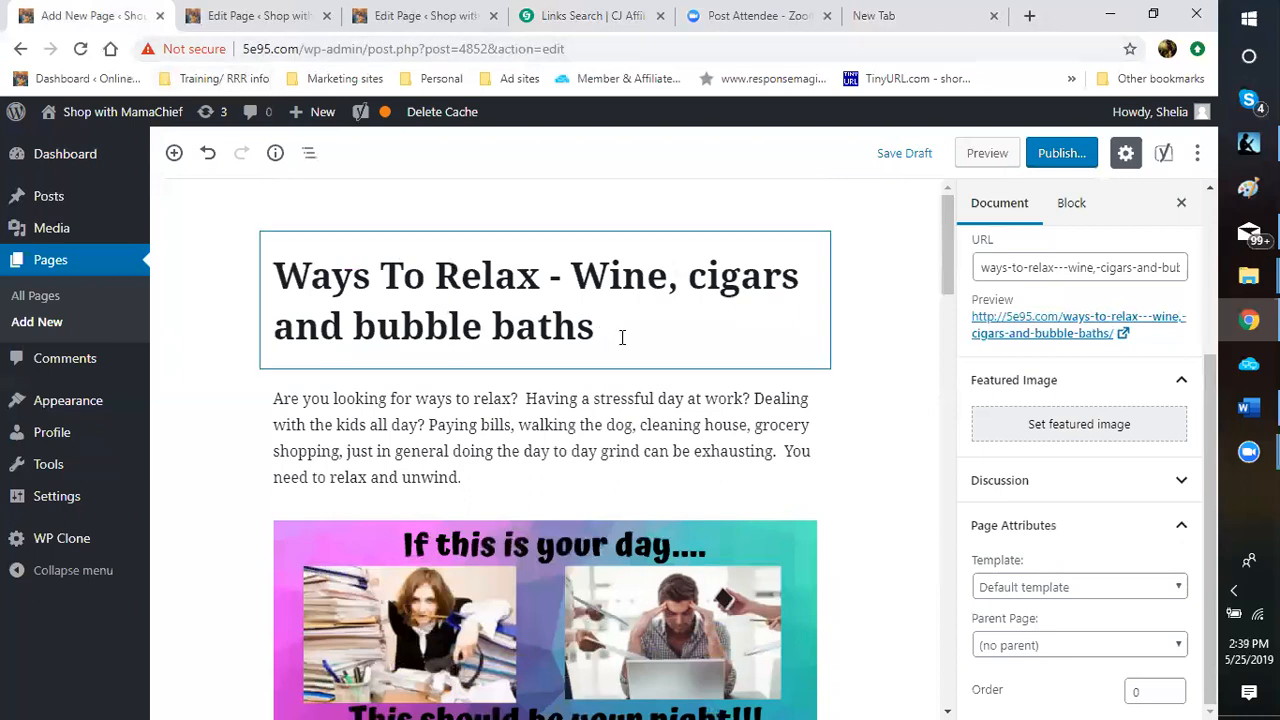
scroll(622, 338, down, 2)
scroll(622, 338, up, 2)
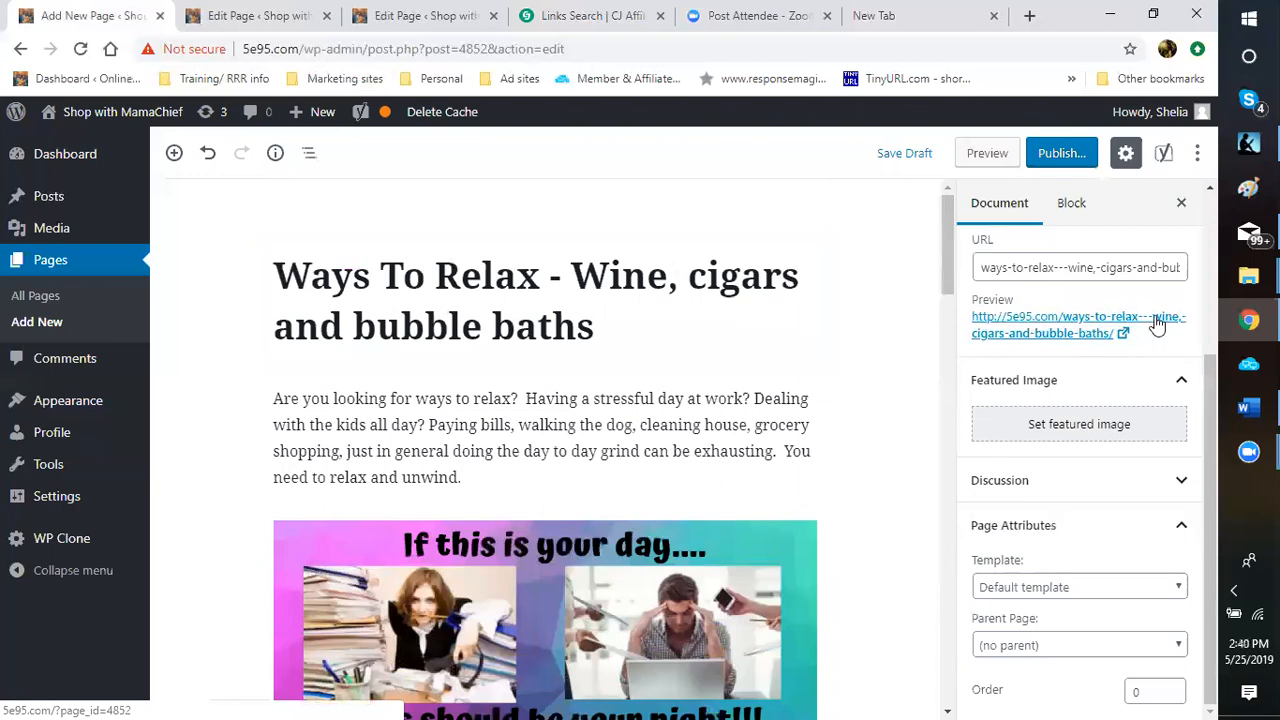
scroll(894, 431, down, 1)
Scroll to the How to Relax heading and its linked glass of wine and cigar phrases.
scroll(894, 431, down, 9)
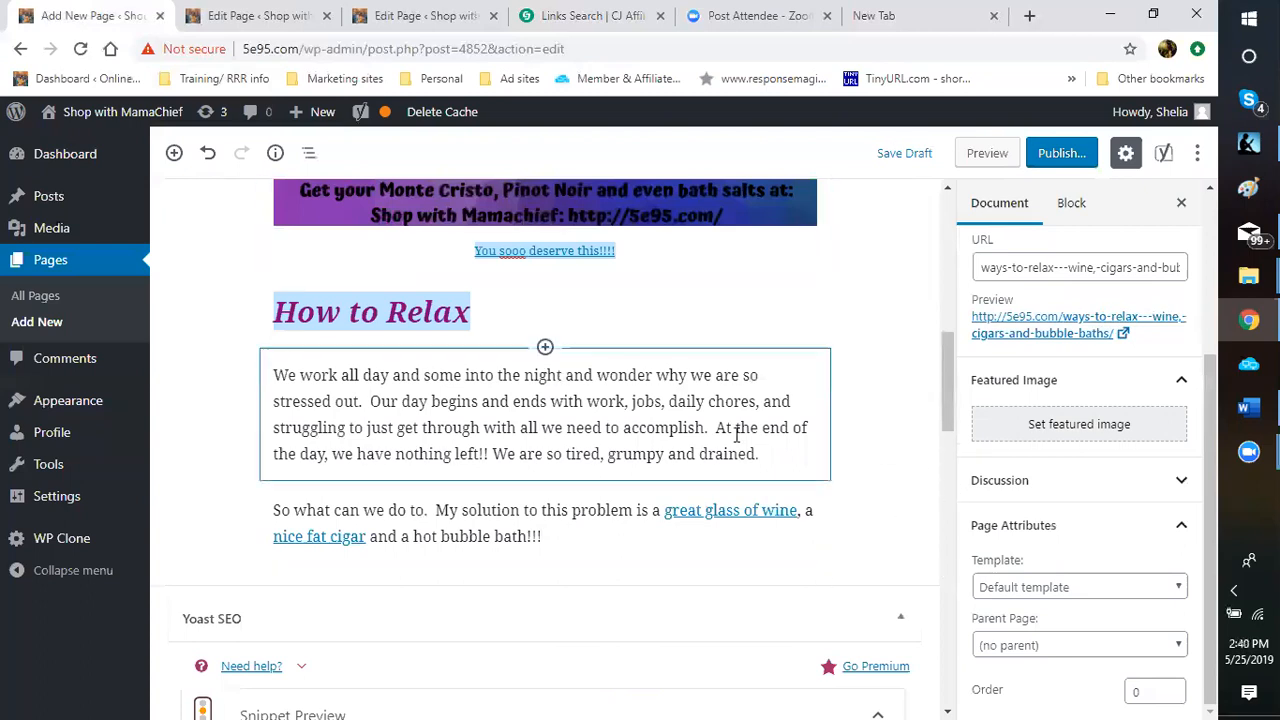
scroll(605, 278, up, 1)
scroll(605, 278, down, 1)
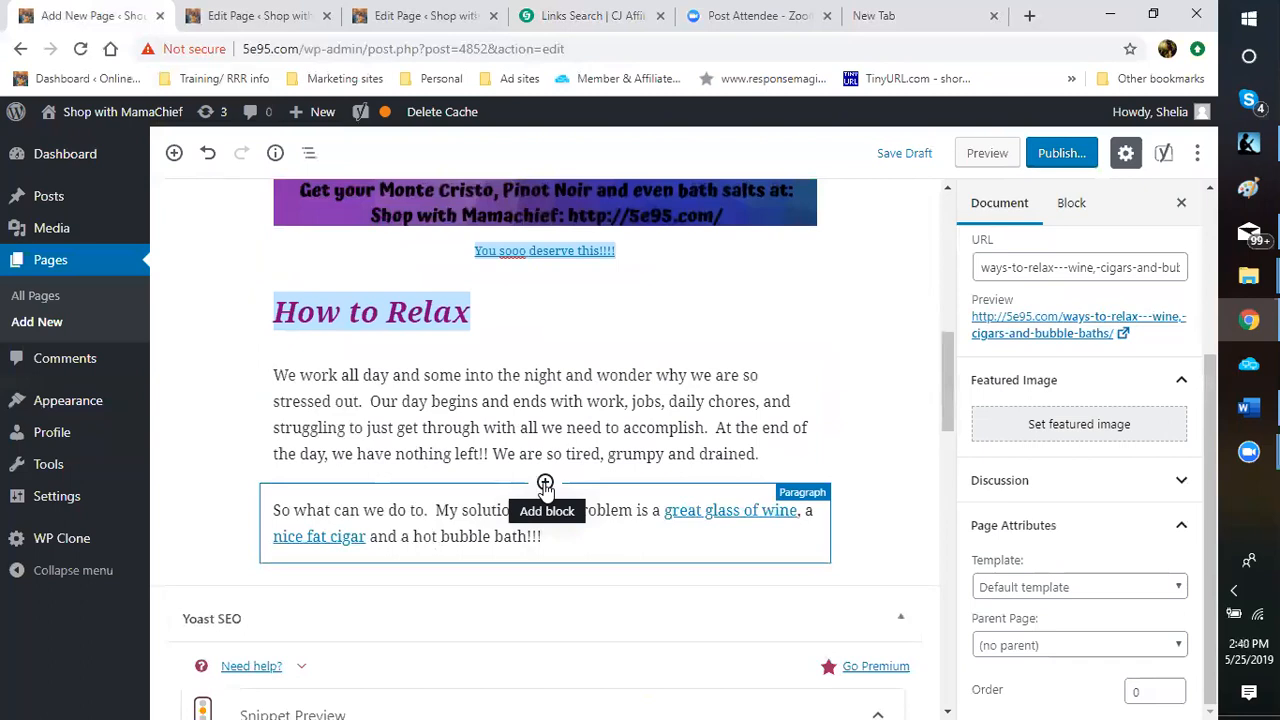
Search Google for 'bath and wine' in the empty new tab.
click(883, 17)
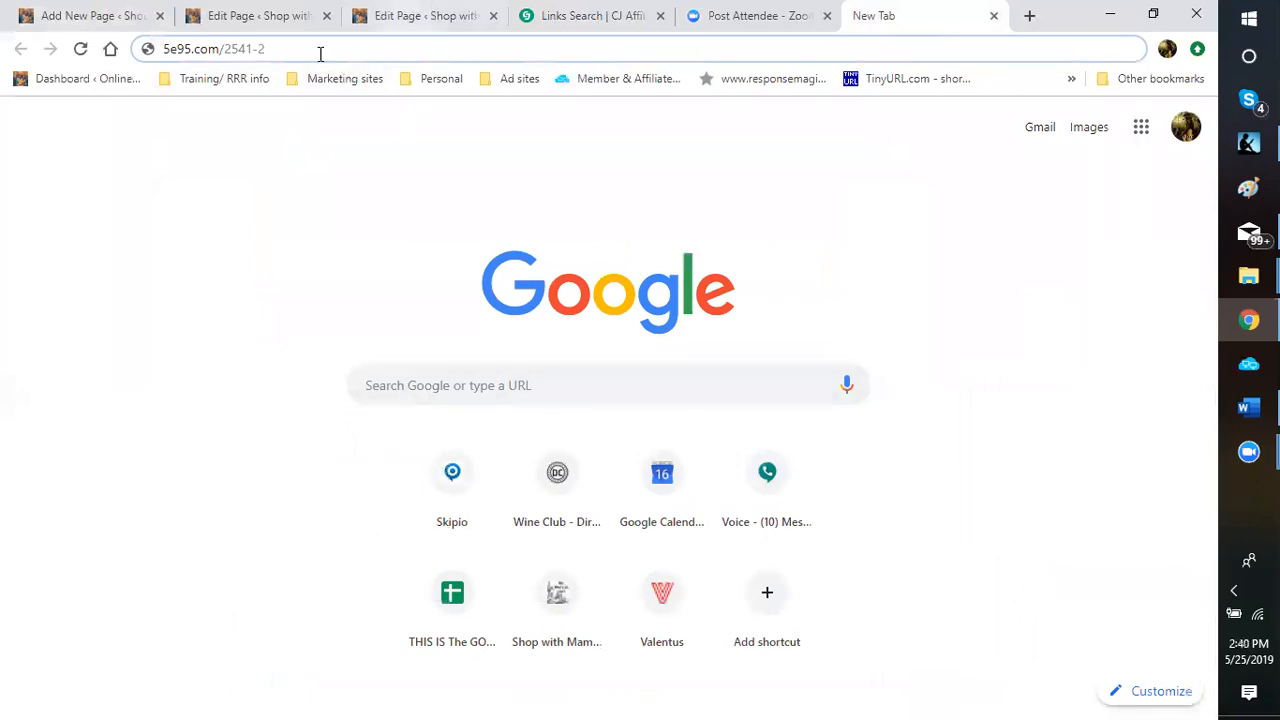
click(163, 48)
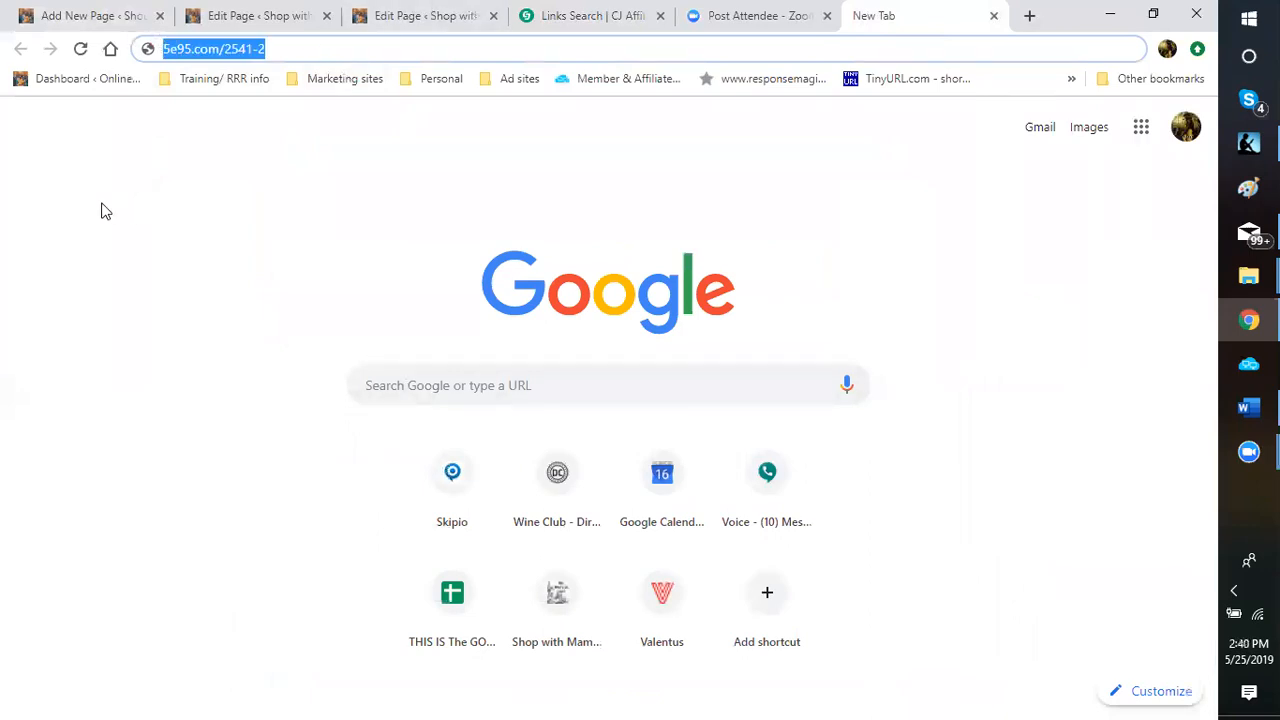
text(bath and wine)
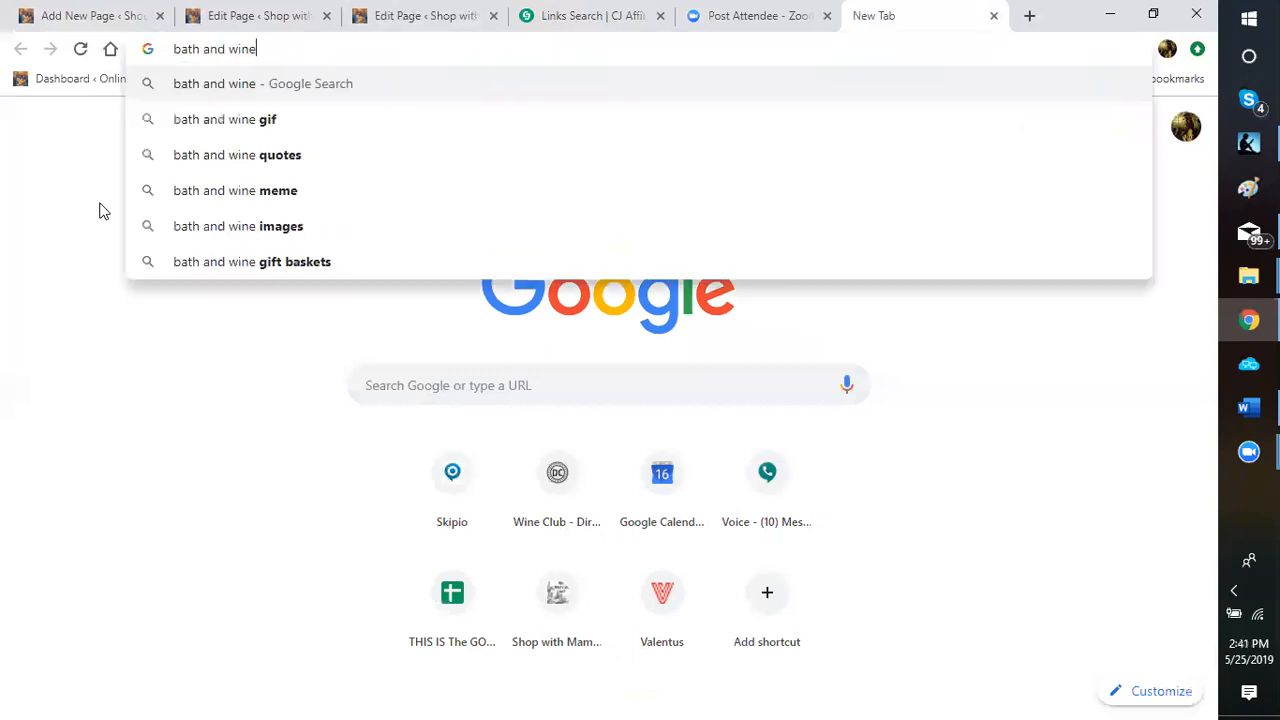
key(Return)
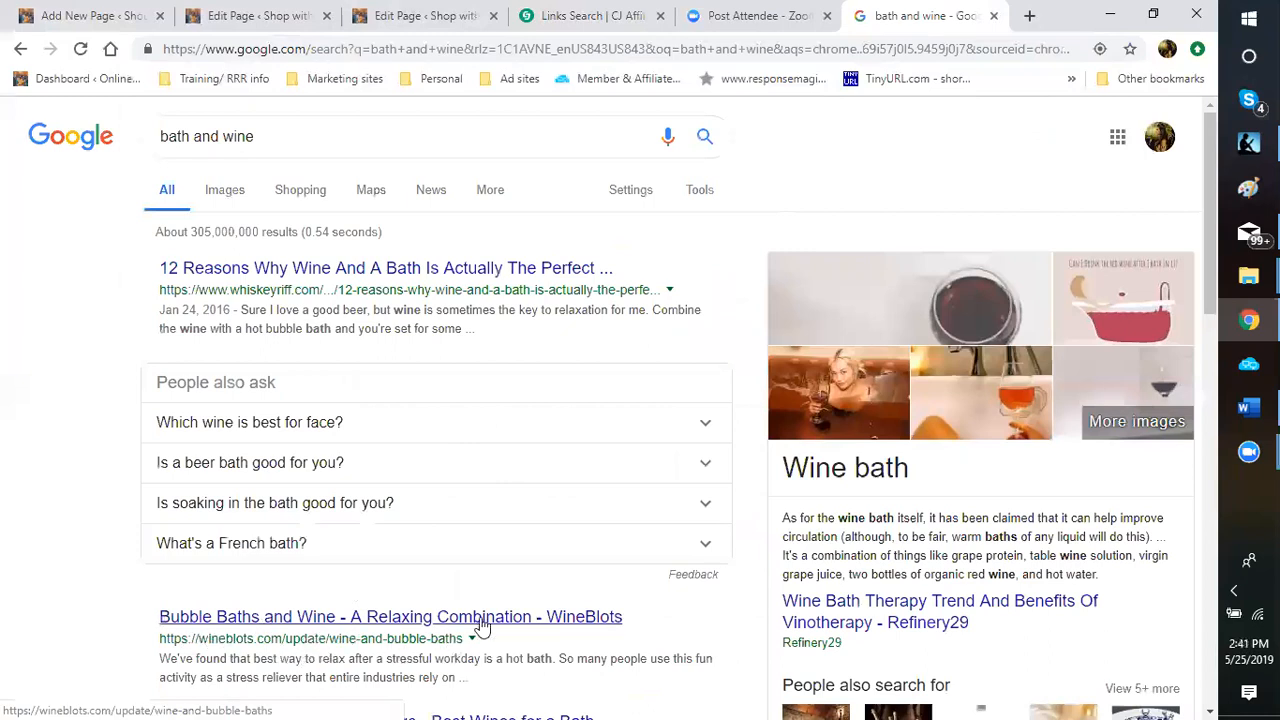
Browse the 'bath and wine' results and the Wine bath information panel.
scroll(430, 632, down, 1)
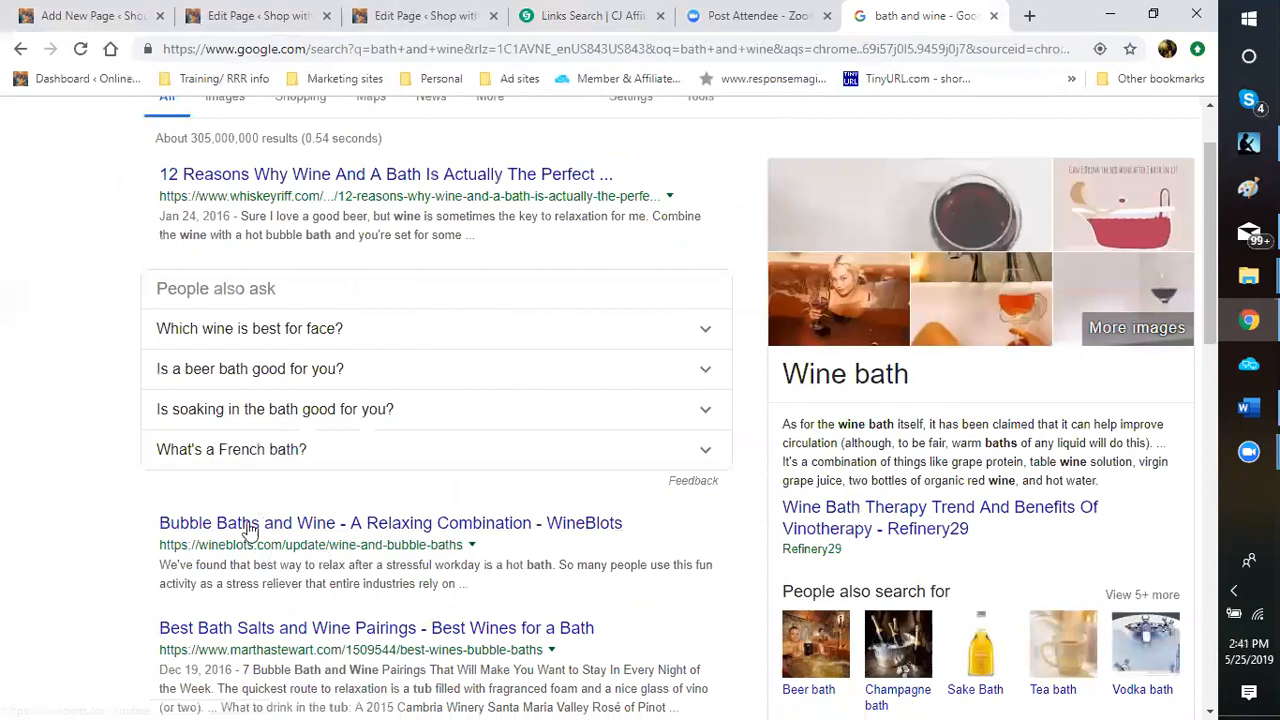
scroll(325, 540, down, 3)
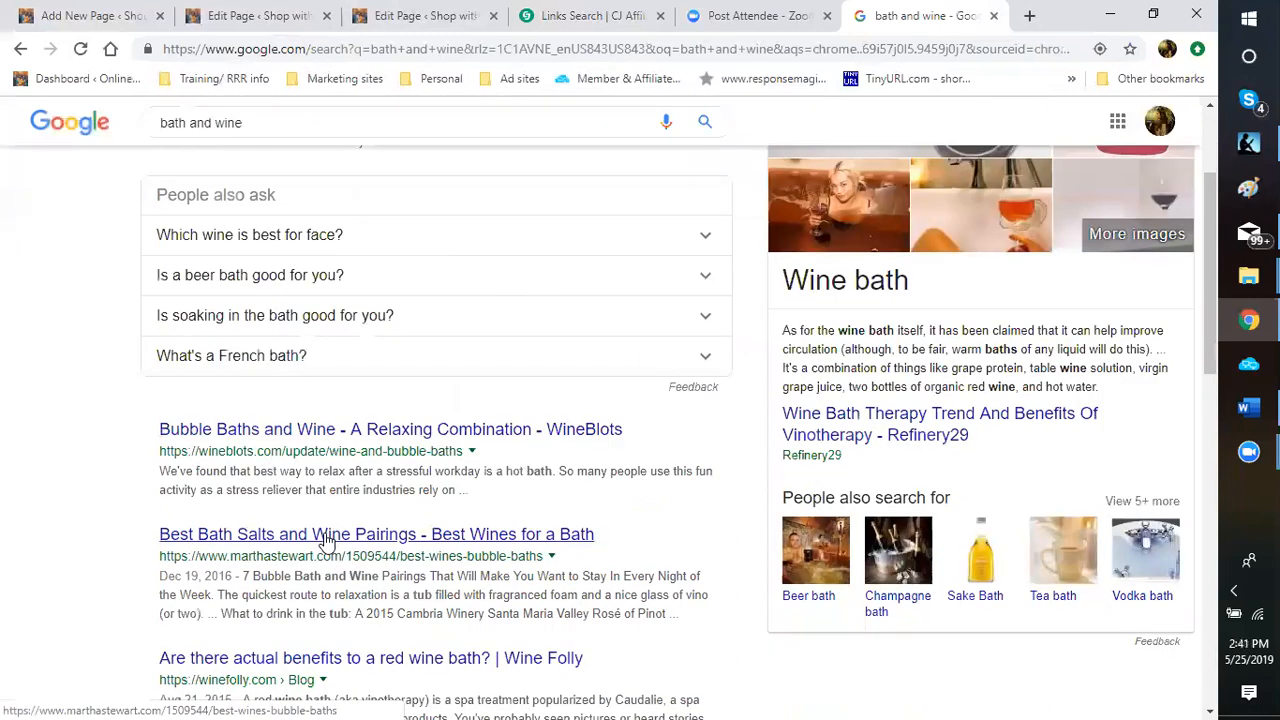
scroll(258, 447, up, 1)
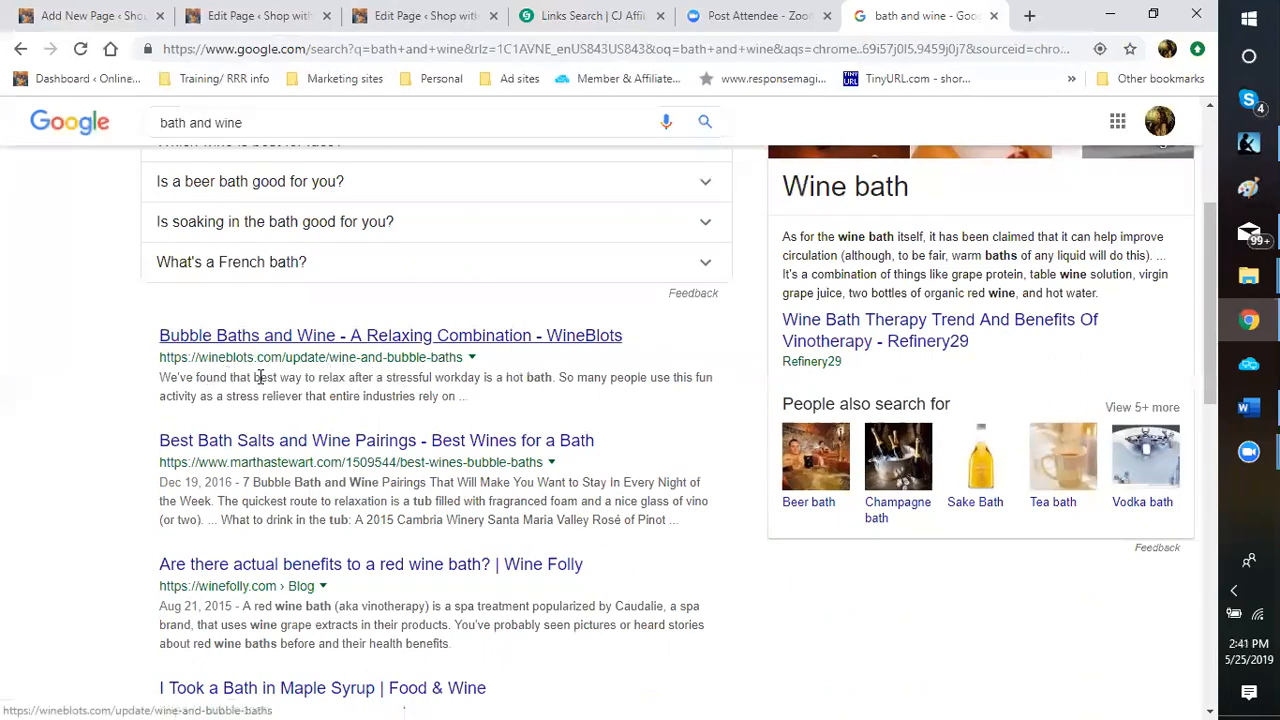
scroll(268, 497, down, 1)
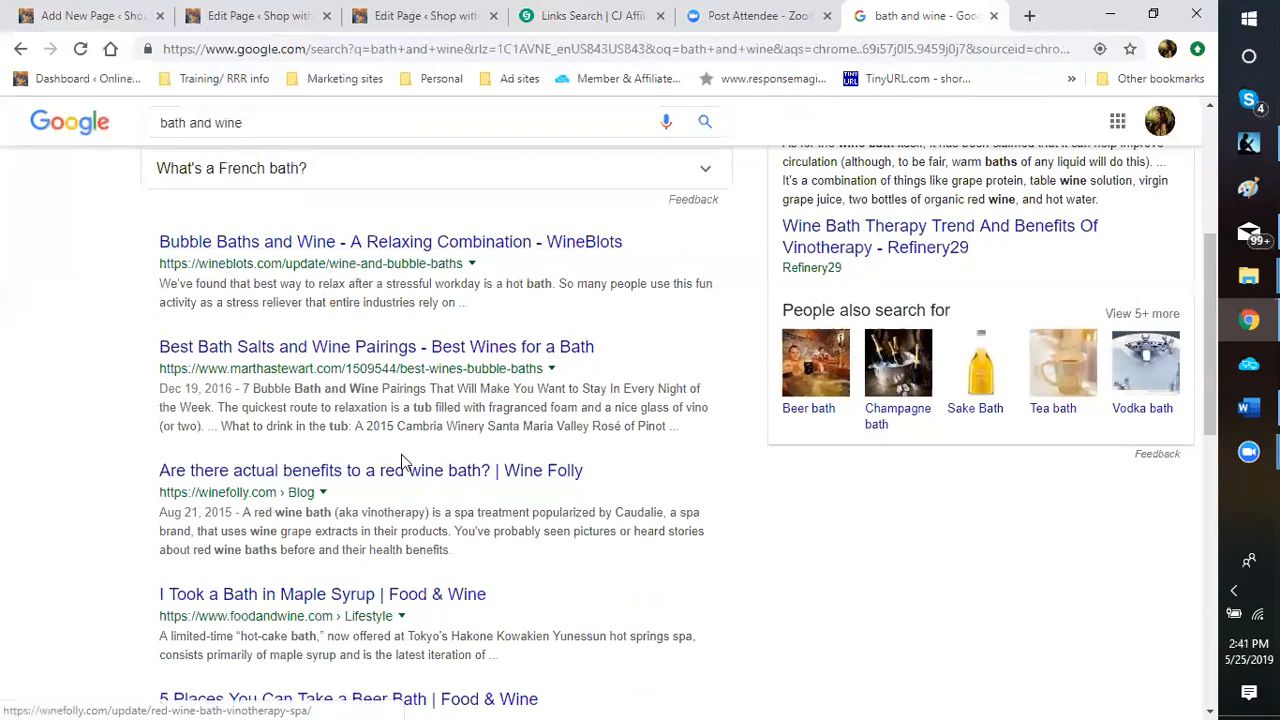
scroll(403, 455, down, 1)
scroll(403, 455, down, 2)
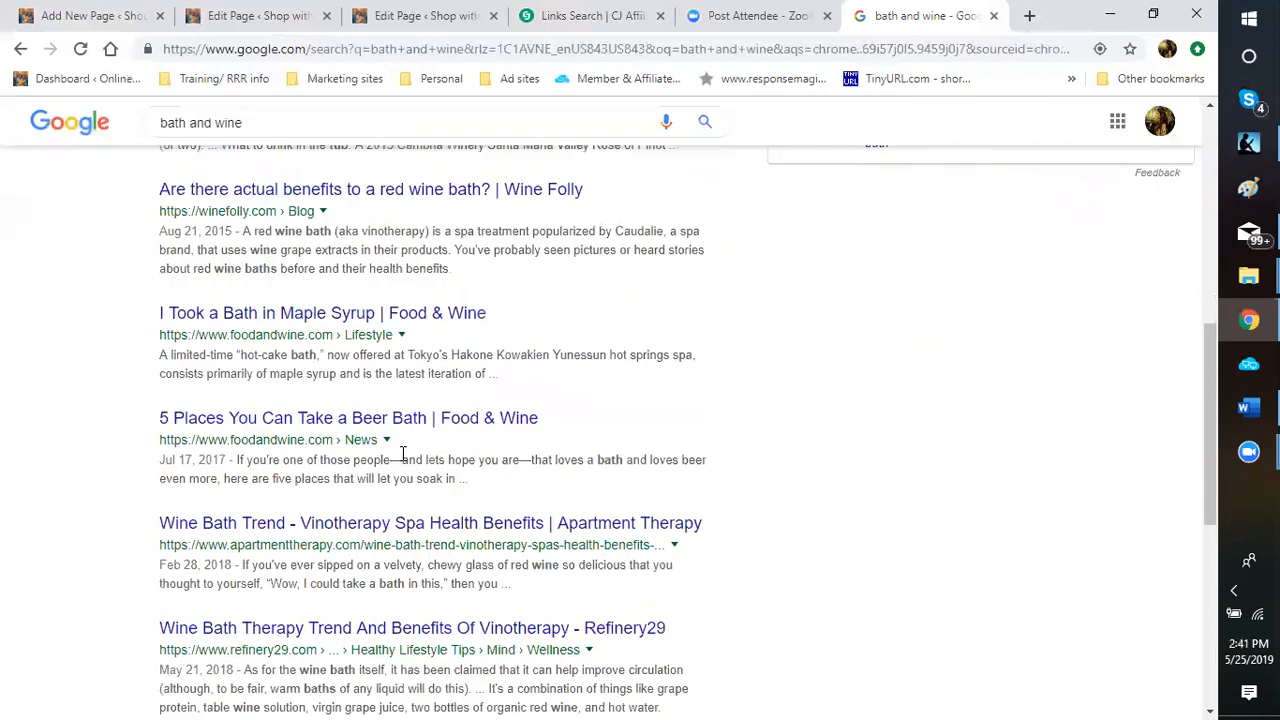
scroll(403, 455, down, 2)
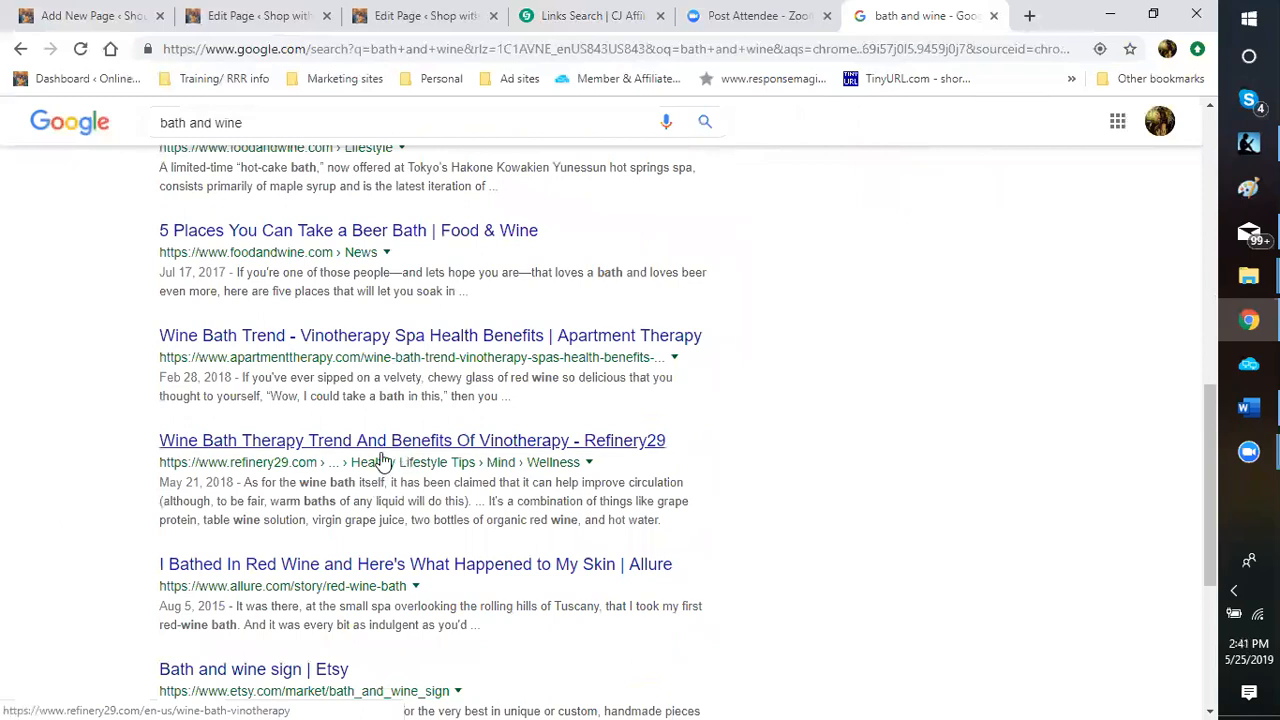
scroll(245, 368, up, 2)
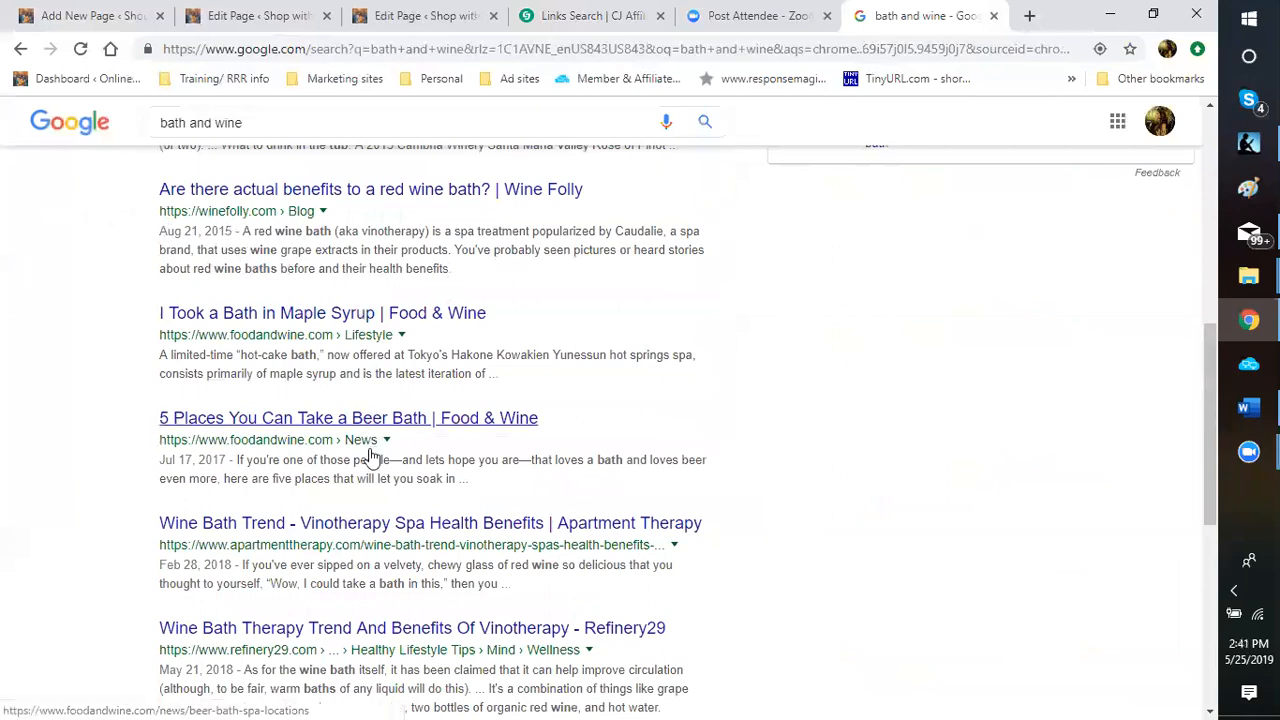
scroll(370, 452, down, 3)
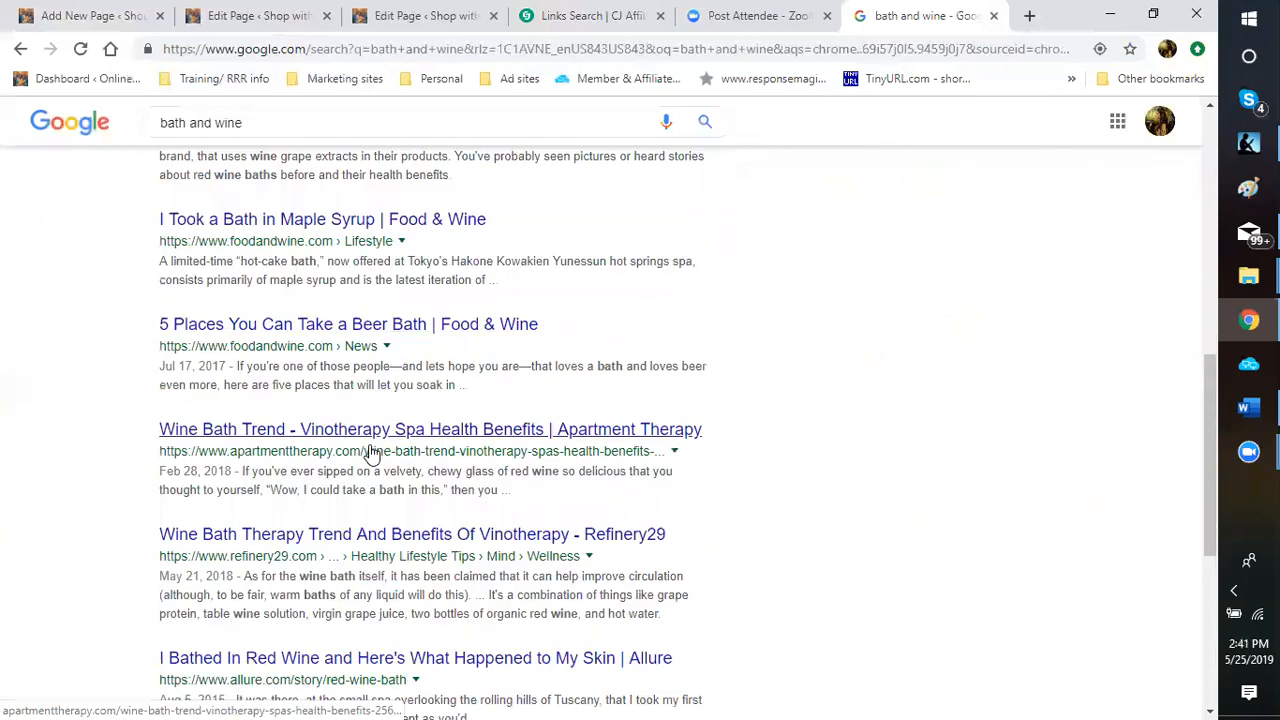
scroll(370, 452, down, 1)
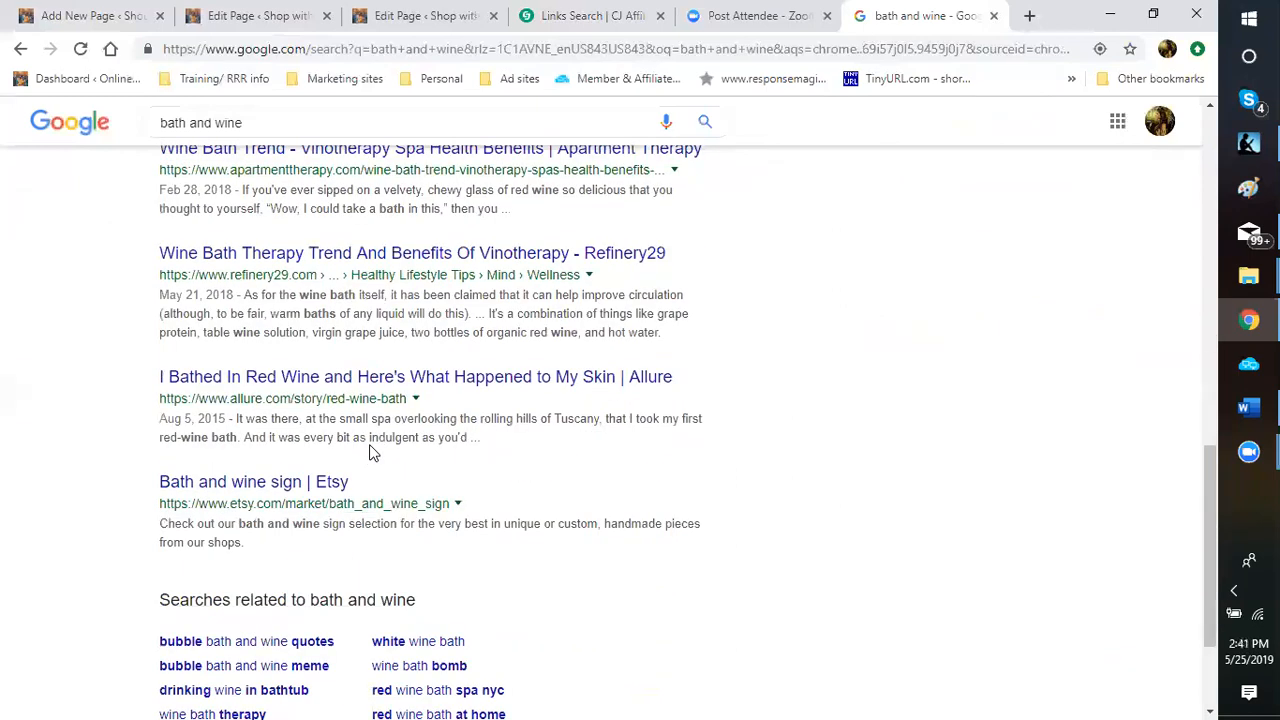
scroll(370, 452, up, 2)
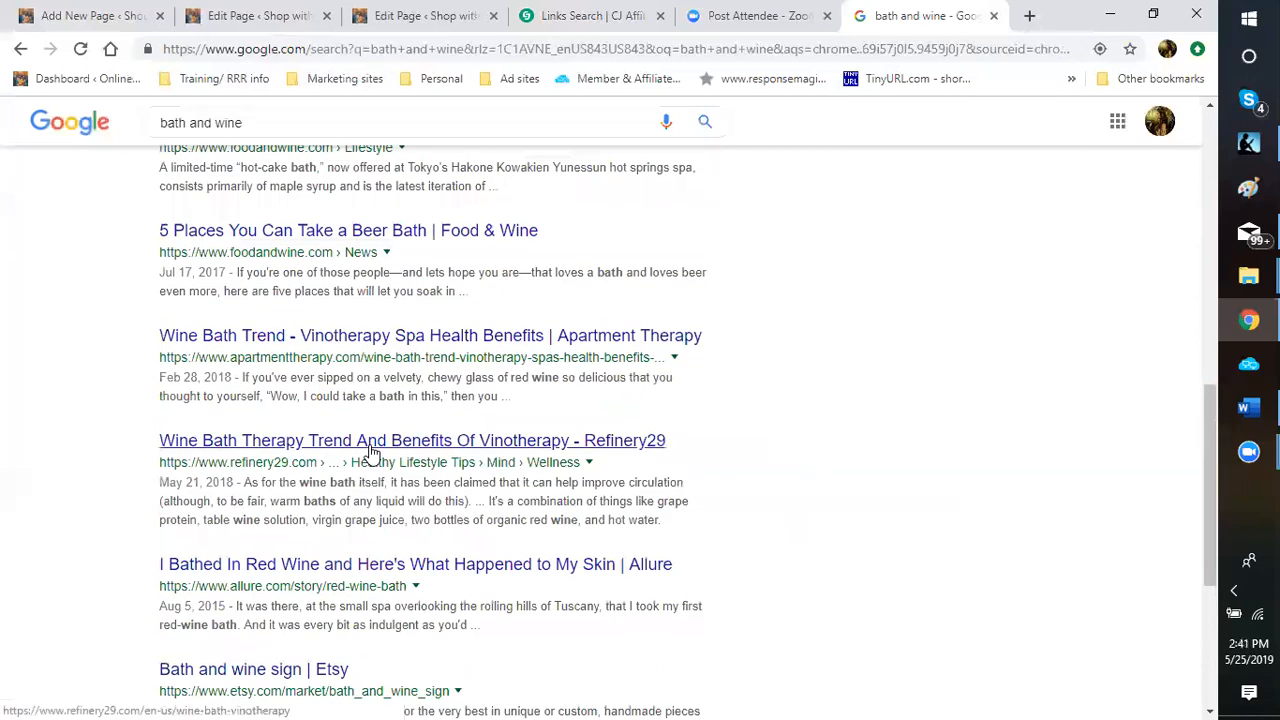
scroll(370, 452, up, 2)
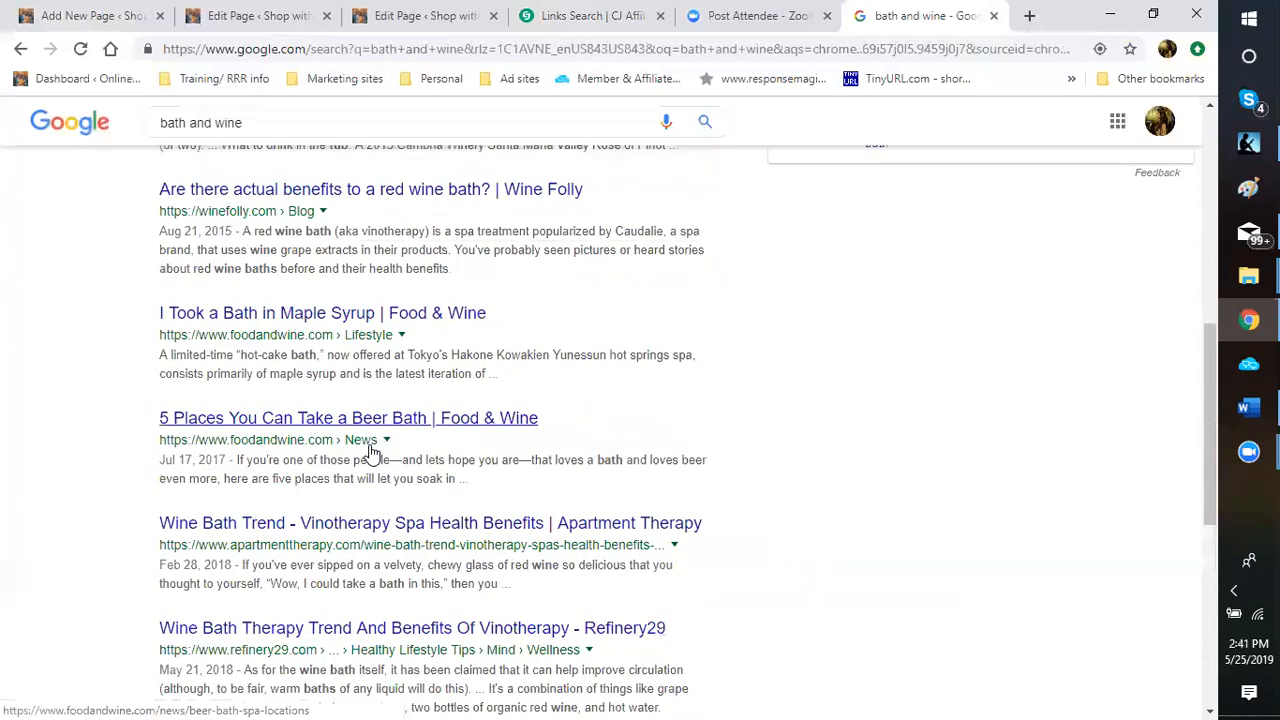
scroll(370, 452, up, 4)
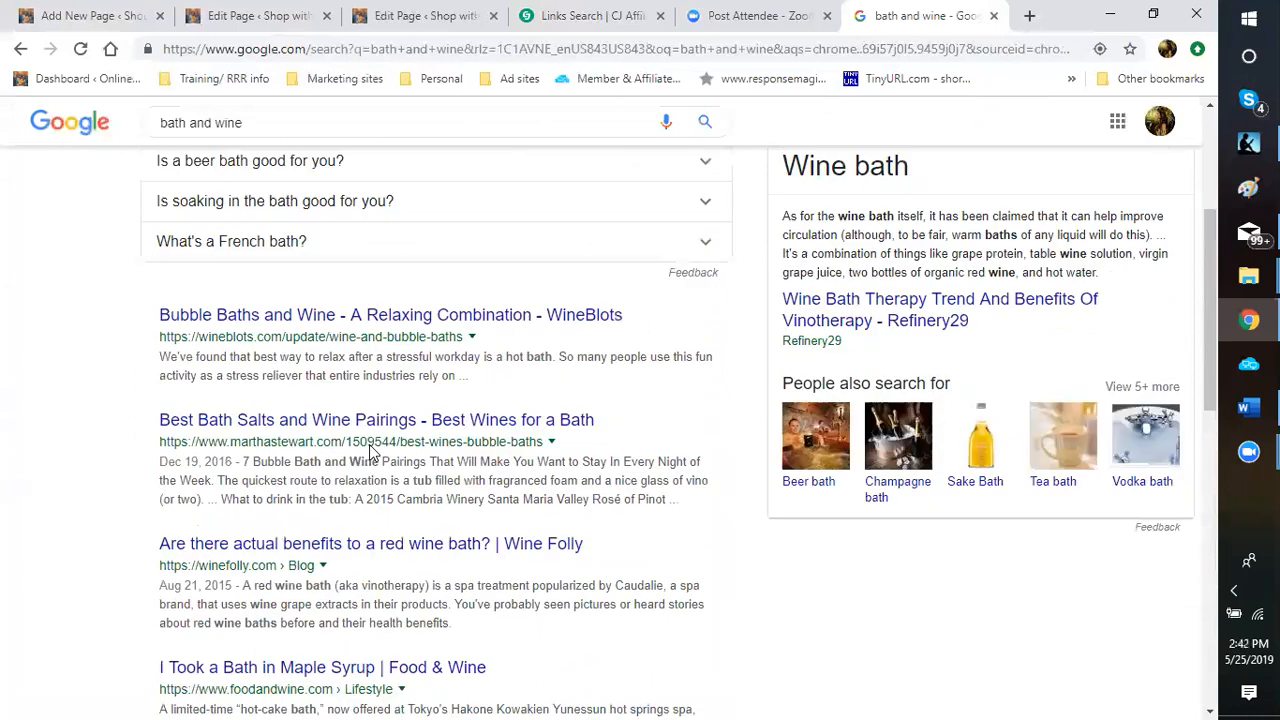
scroll(370, 452, up, 1)
scroll(360, 457, up, 2)
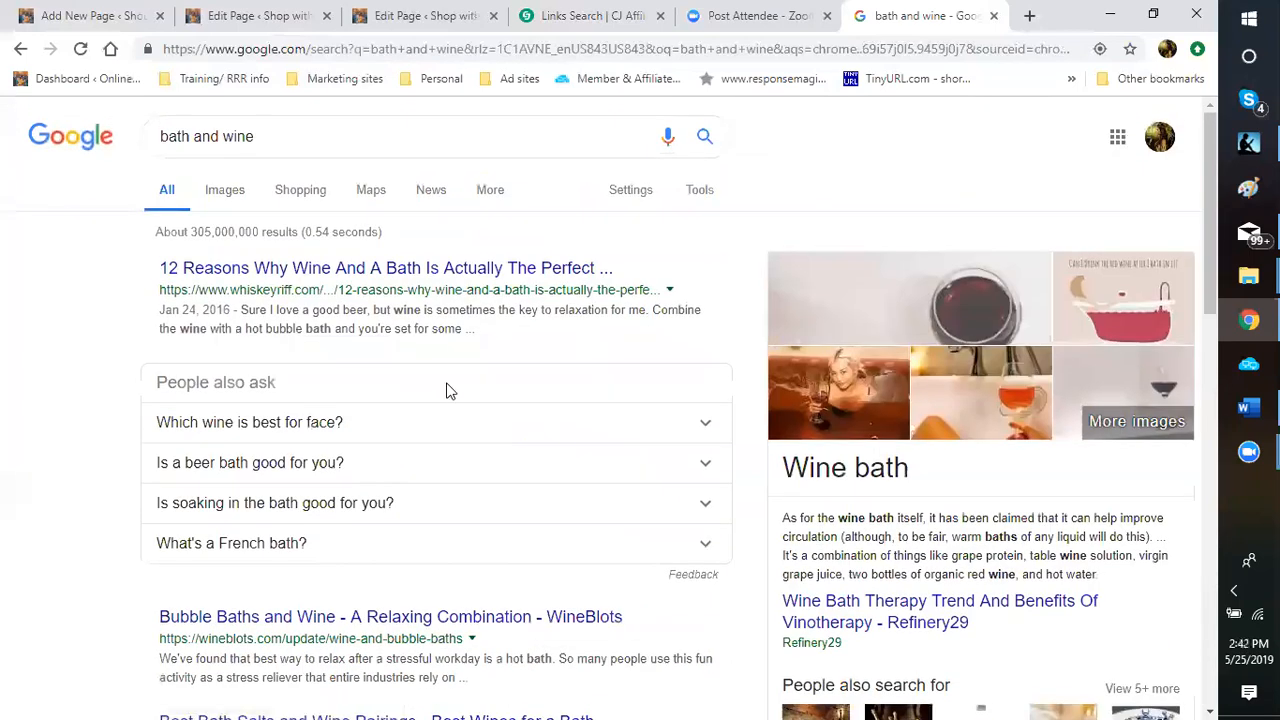
Switch to 'bath and wine' image results, narrow them with the 'relax' chip, and browse.
click(223, 197)
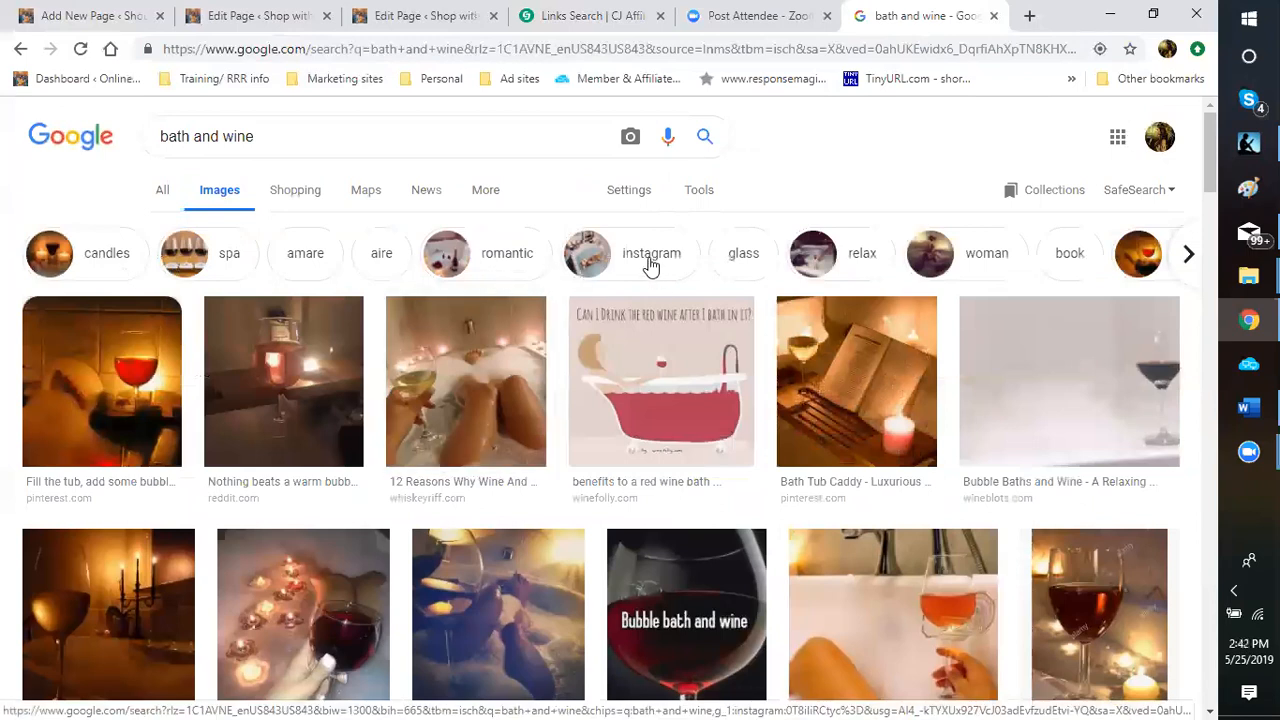
click(869, 258)
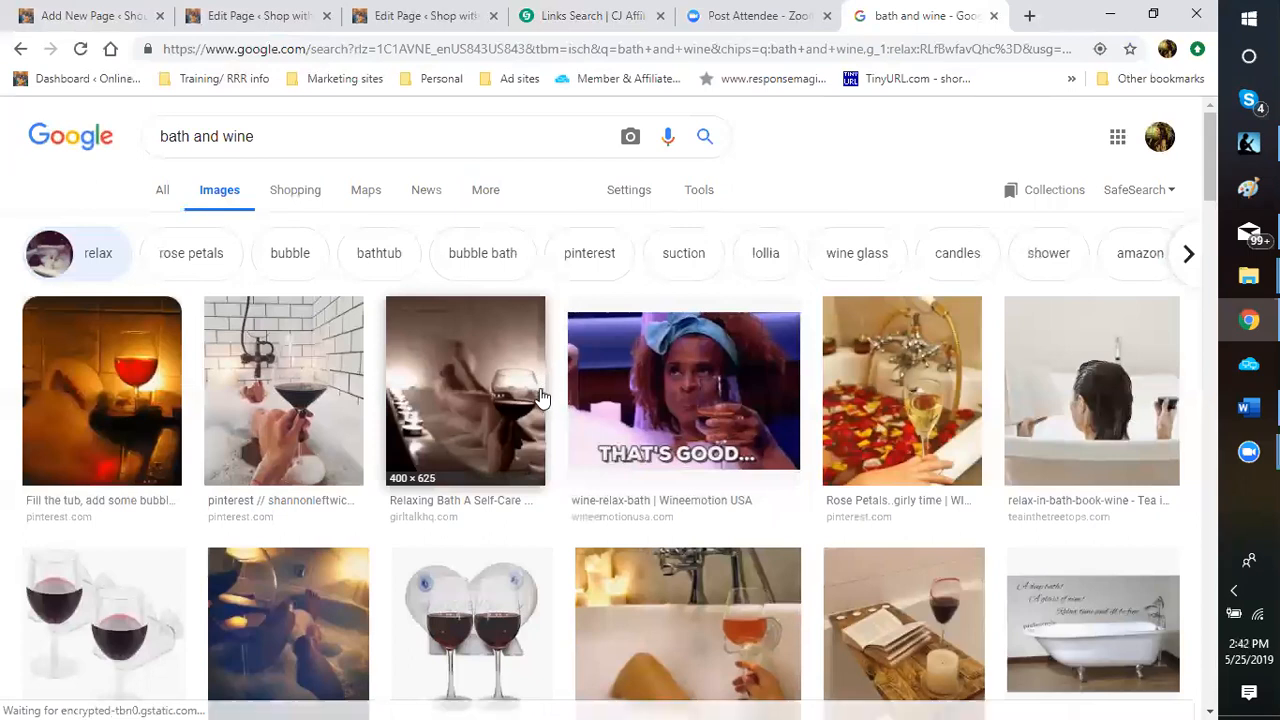
scroll(540, 400, down, 3)
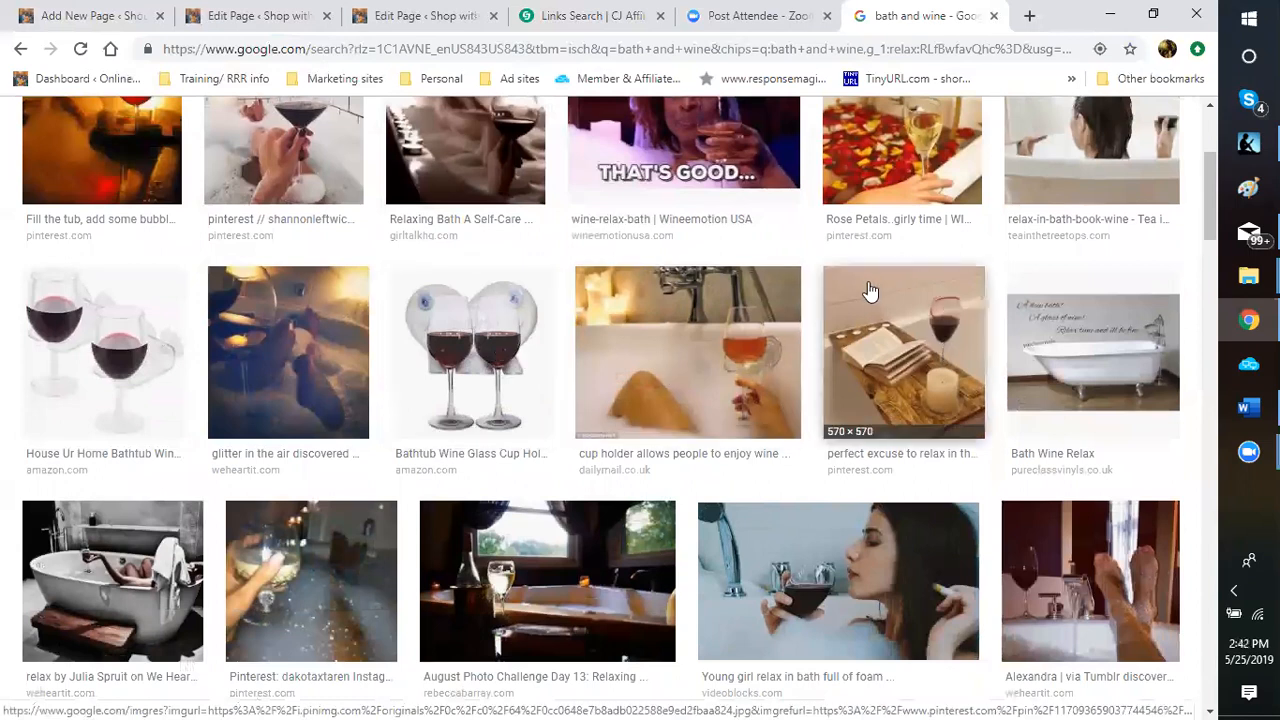
scroll(870, 290, up, 1)
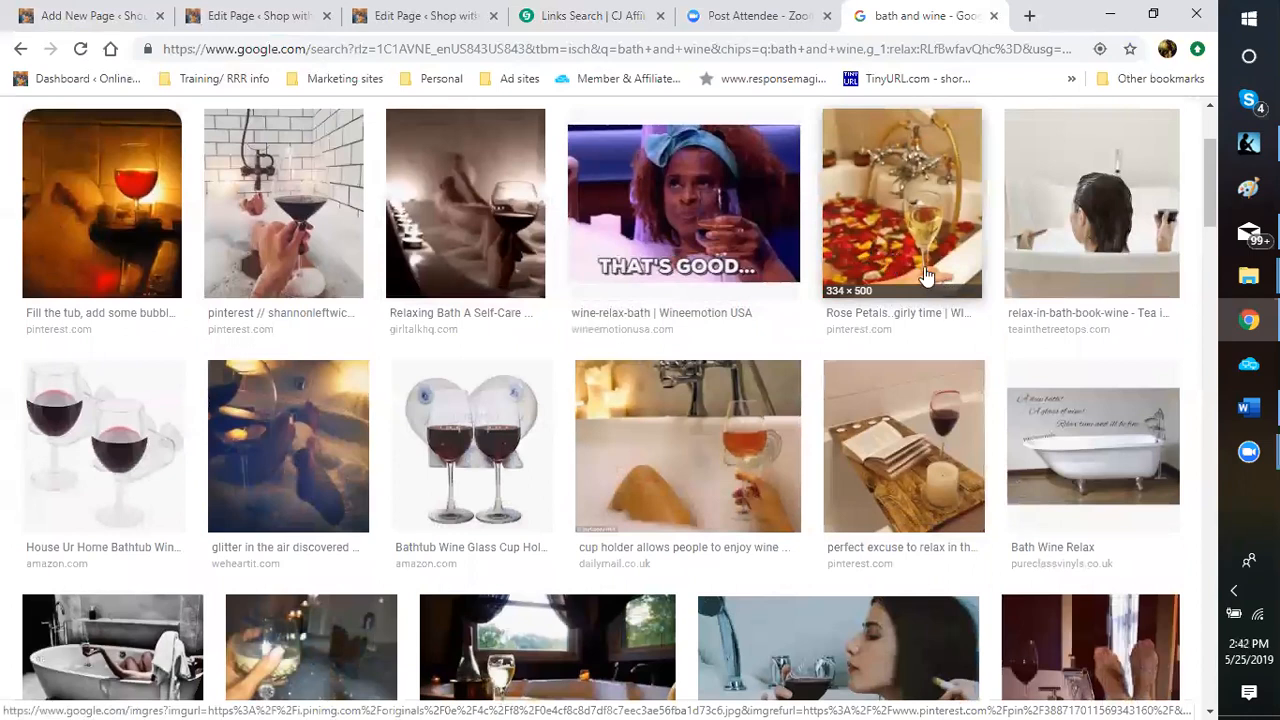
scroll(960, 337, down, 2)
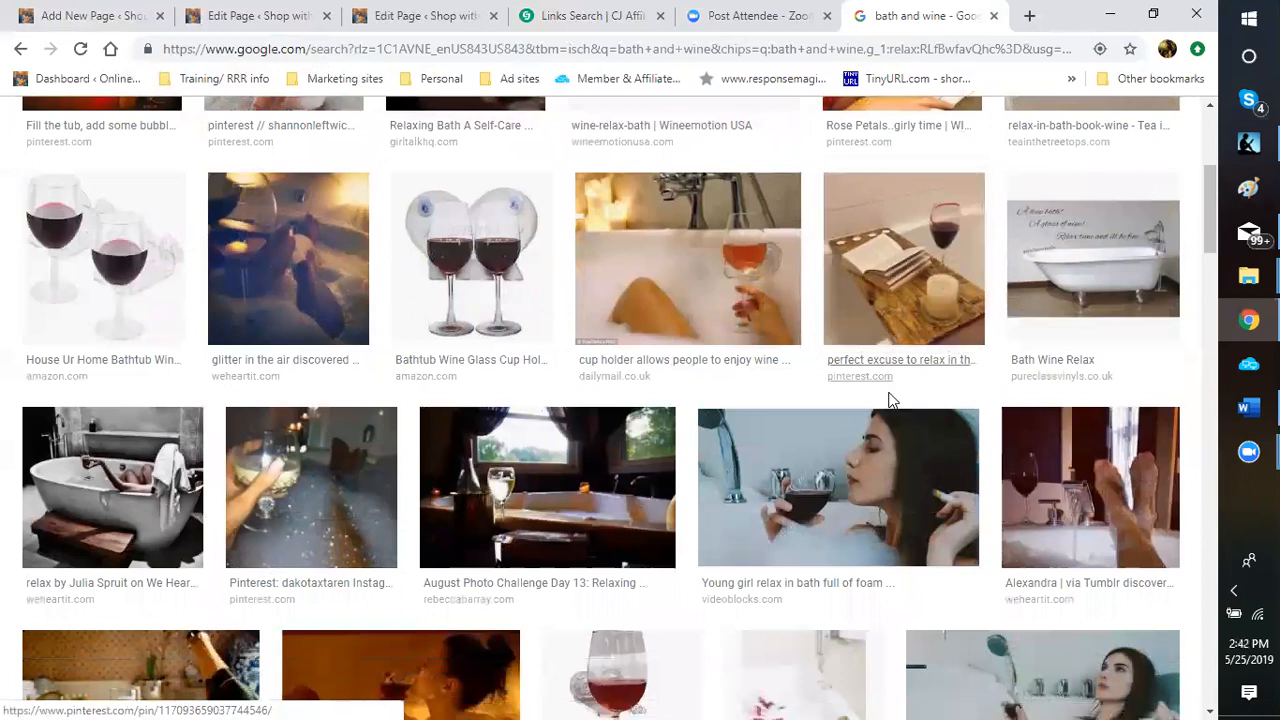
Save the feet-in-the-bath image as 'bath and feet' in Dropbox > blogging pictures > bath and wine.
right_click(1075, 476)
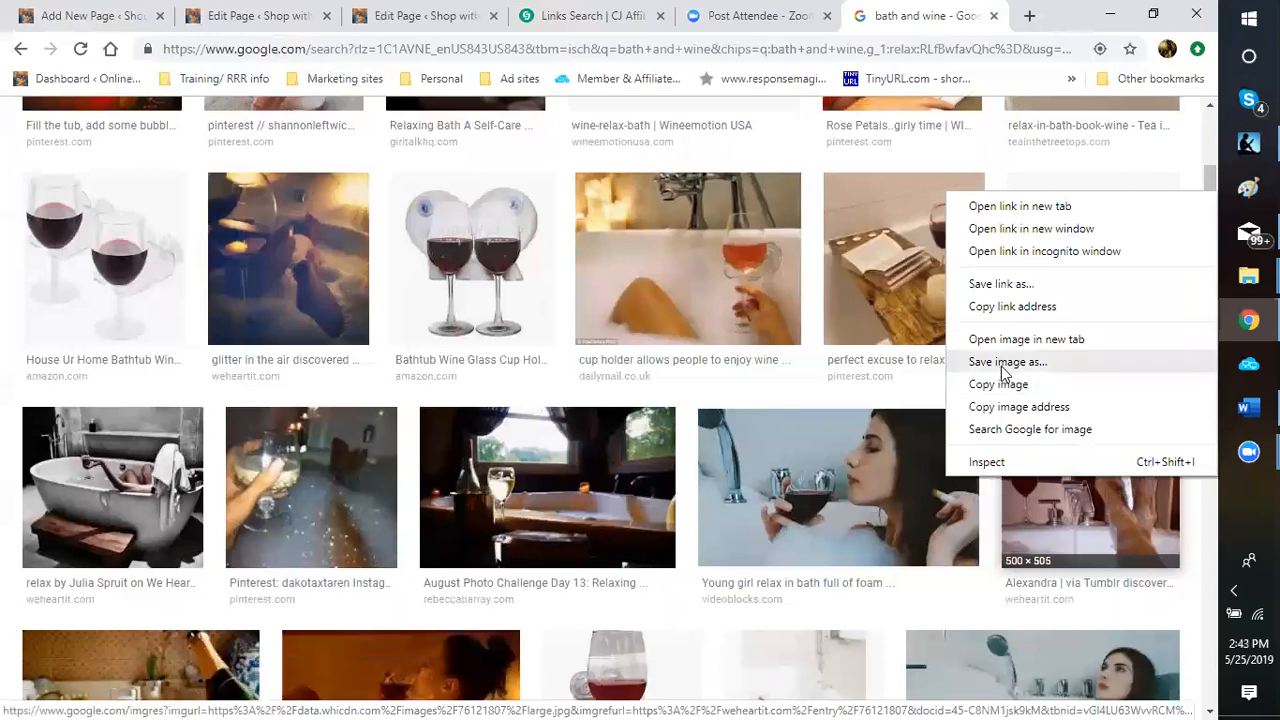
click(1004, 364)
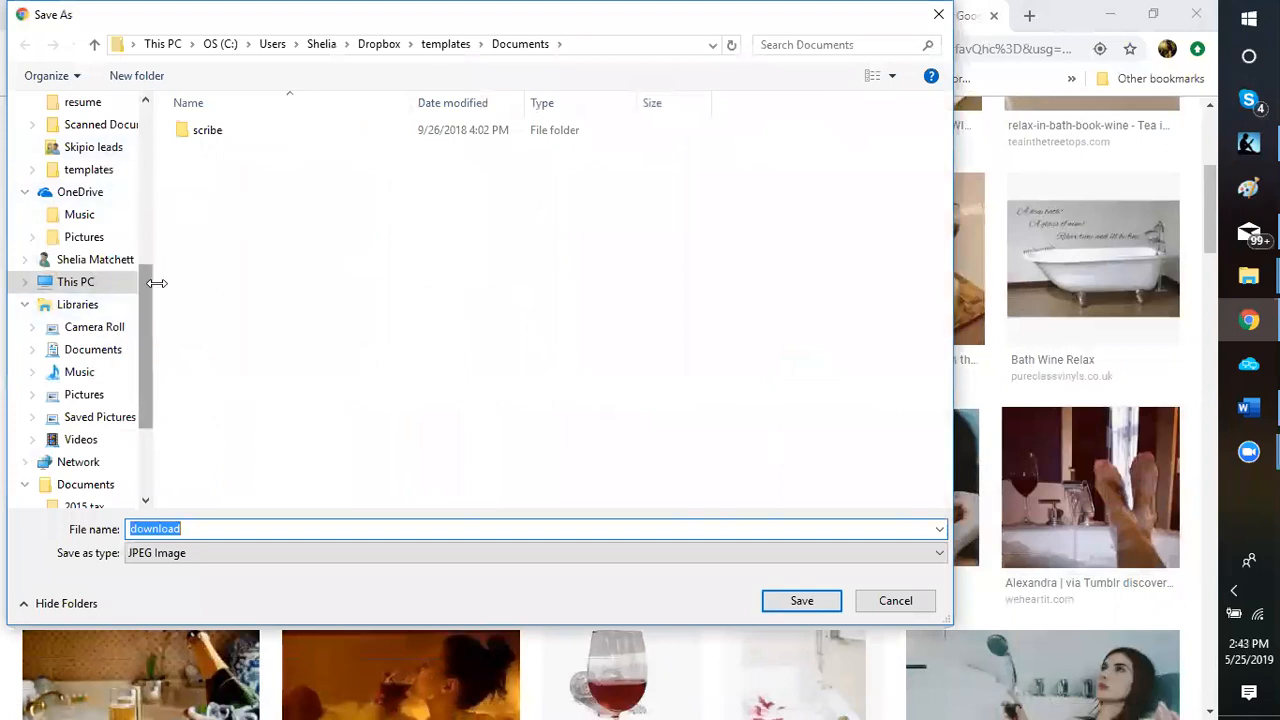
drag(146, 286, 148, 206)
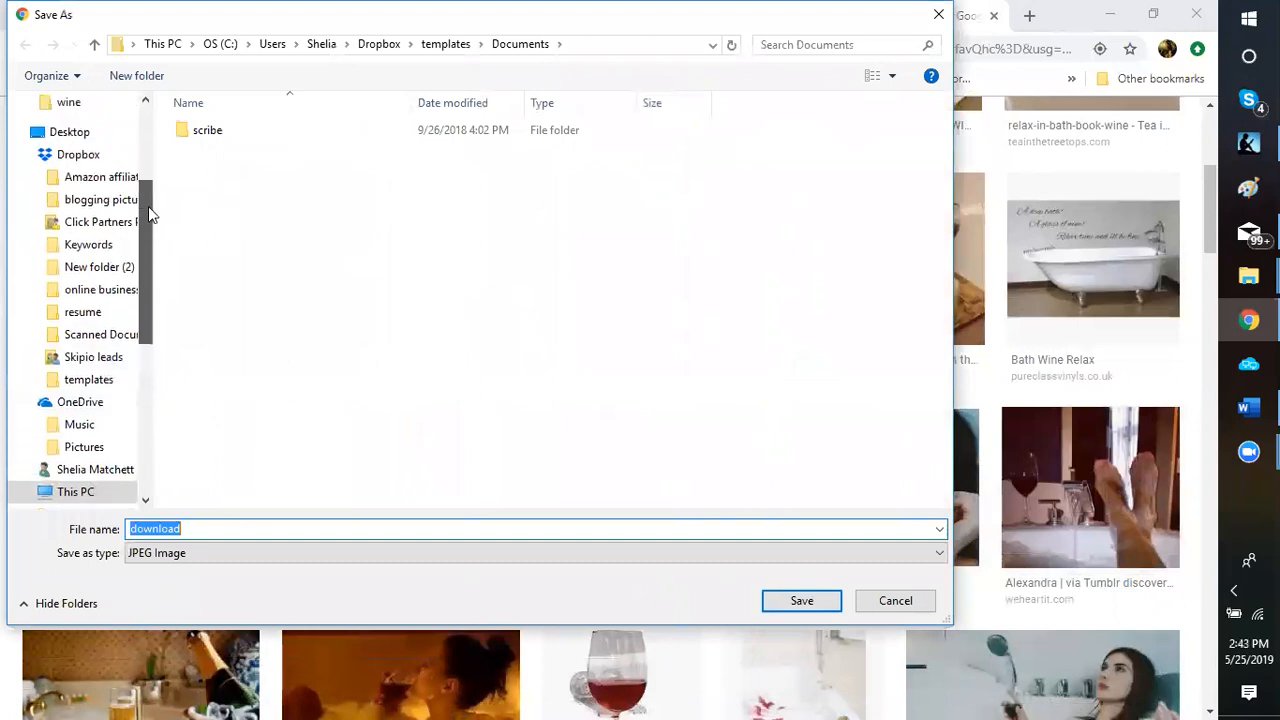
click(125, 201)
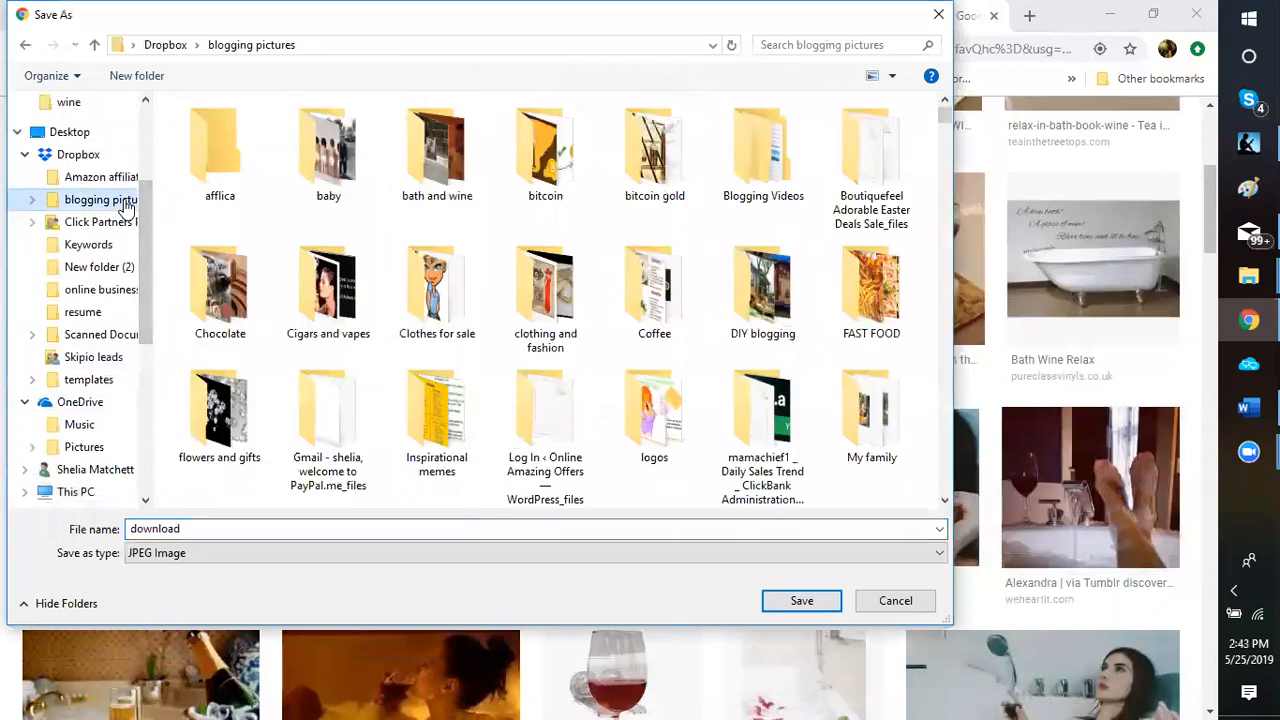
click(428, 198)
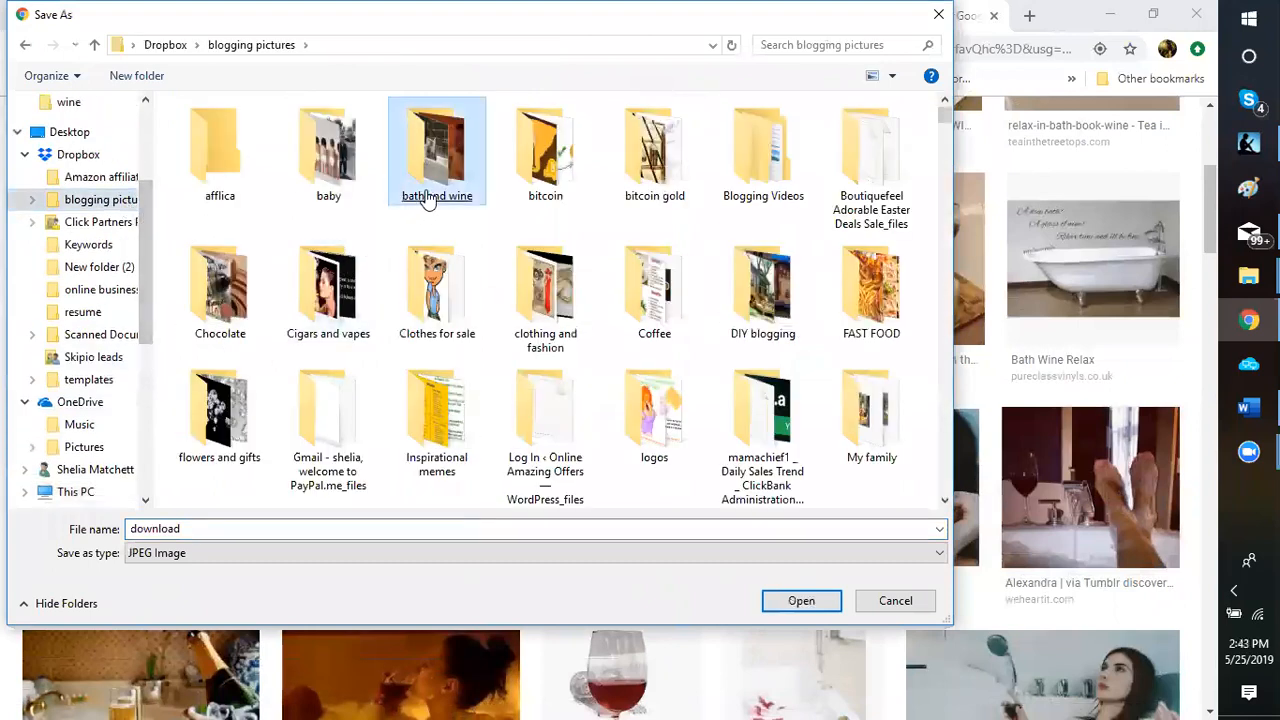
double_click(428, 198)
click(432, 196)
click(228, 526)
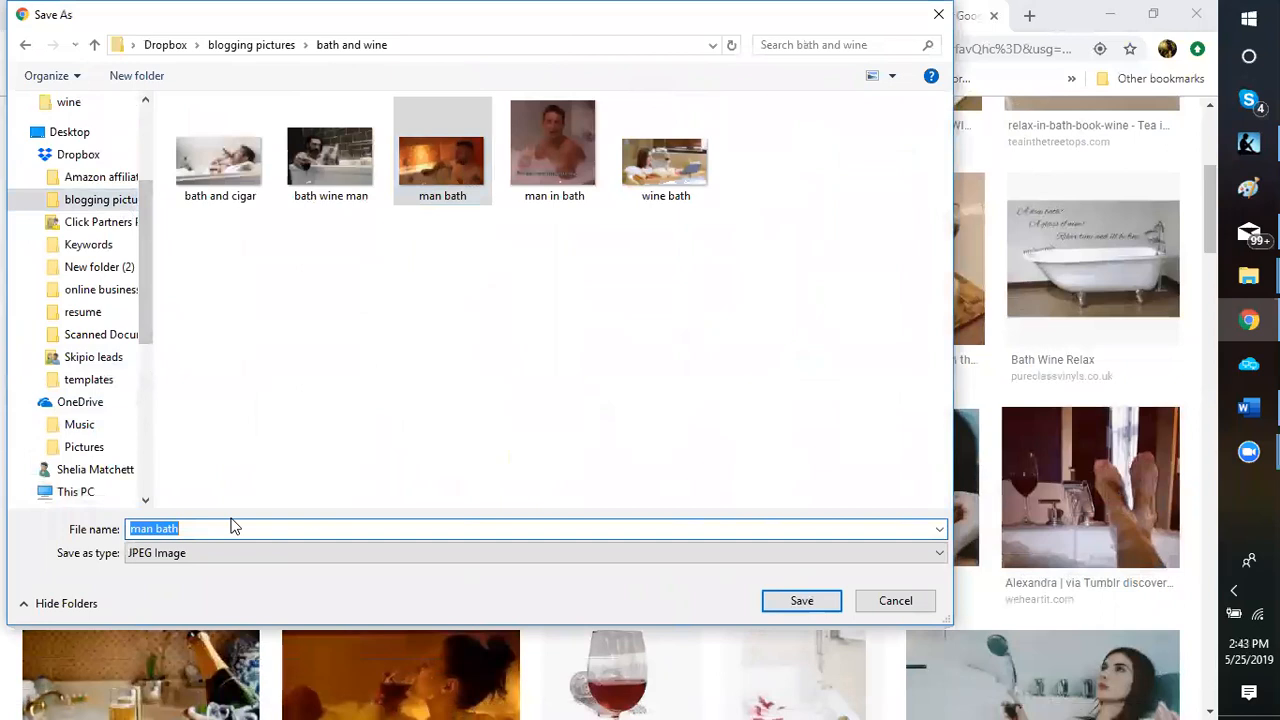
text(fee)
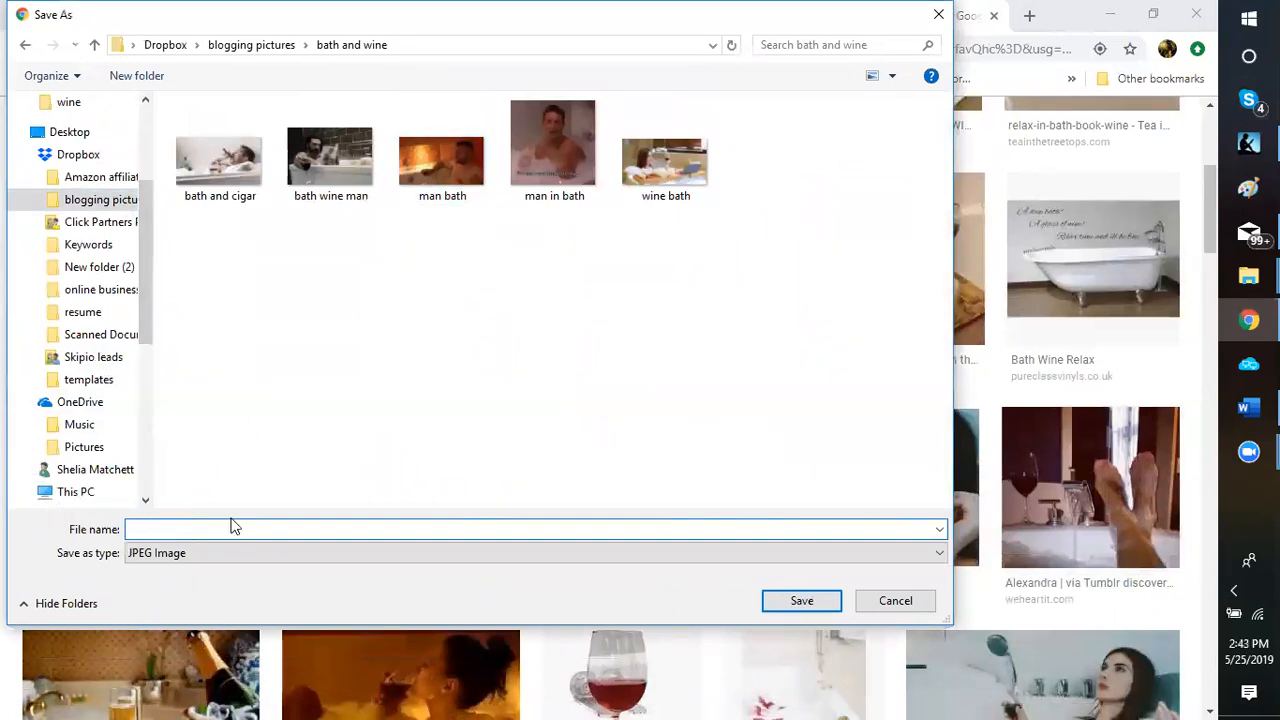
text(bath and feet)
key(Return)
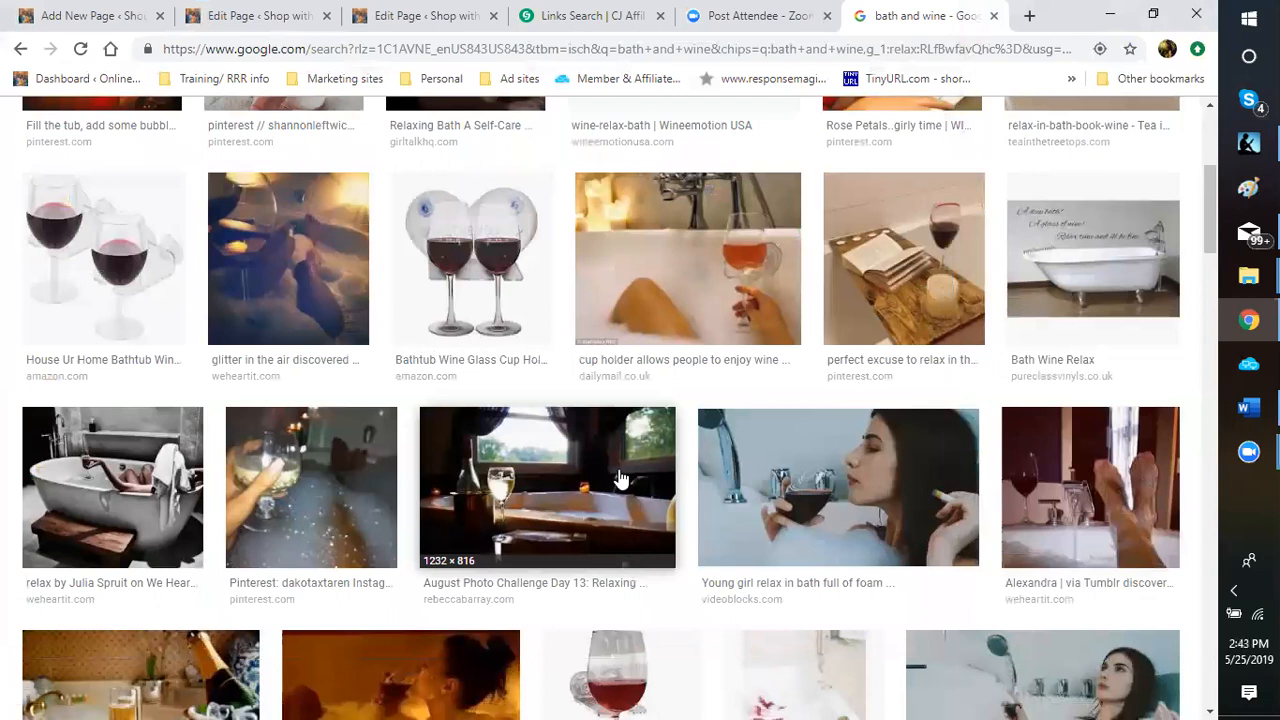
scroll(618, 485, down, 1)
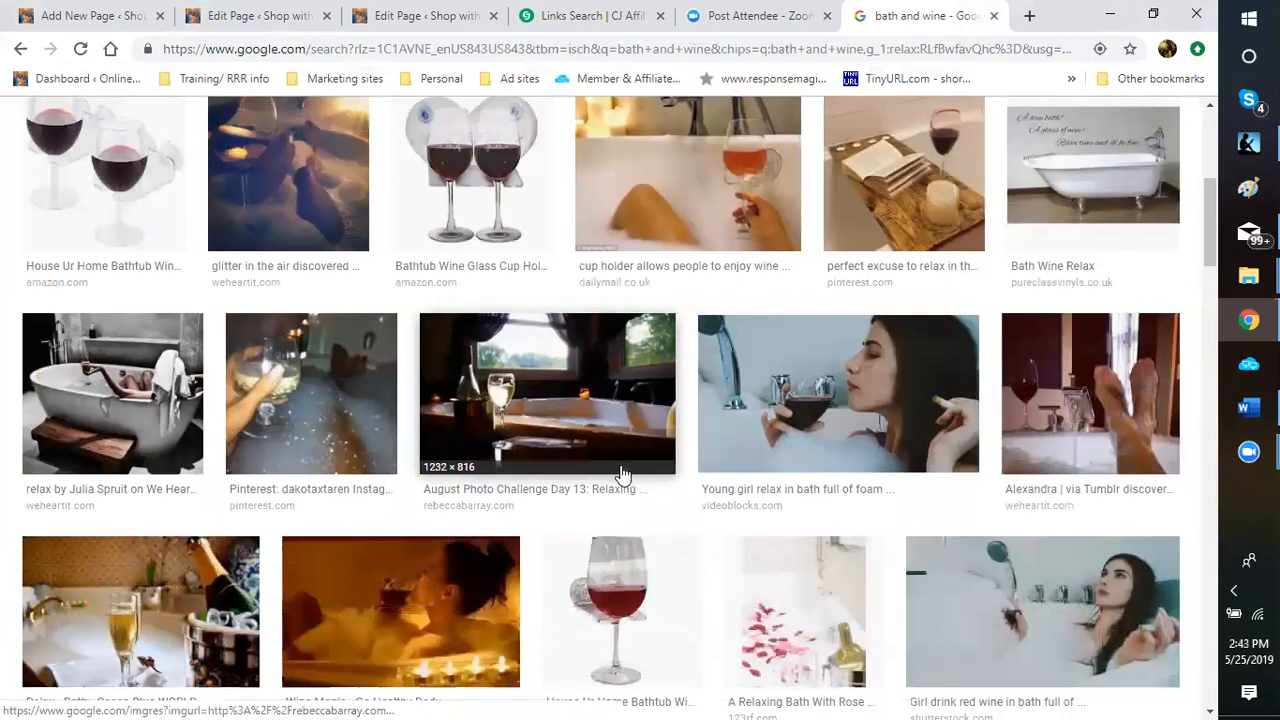
scroll(612, 462, down, 1)
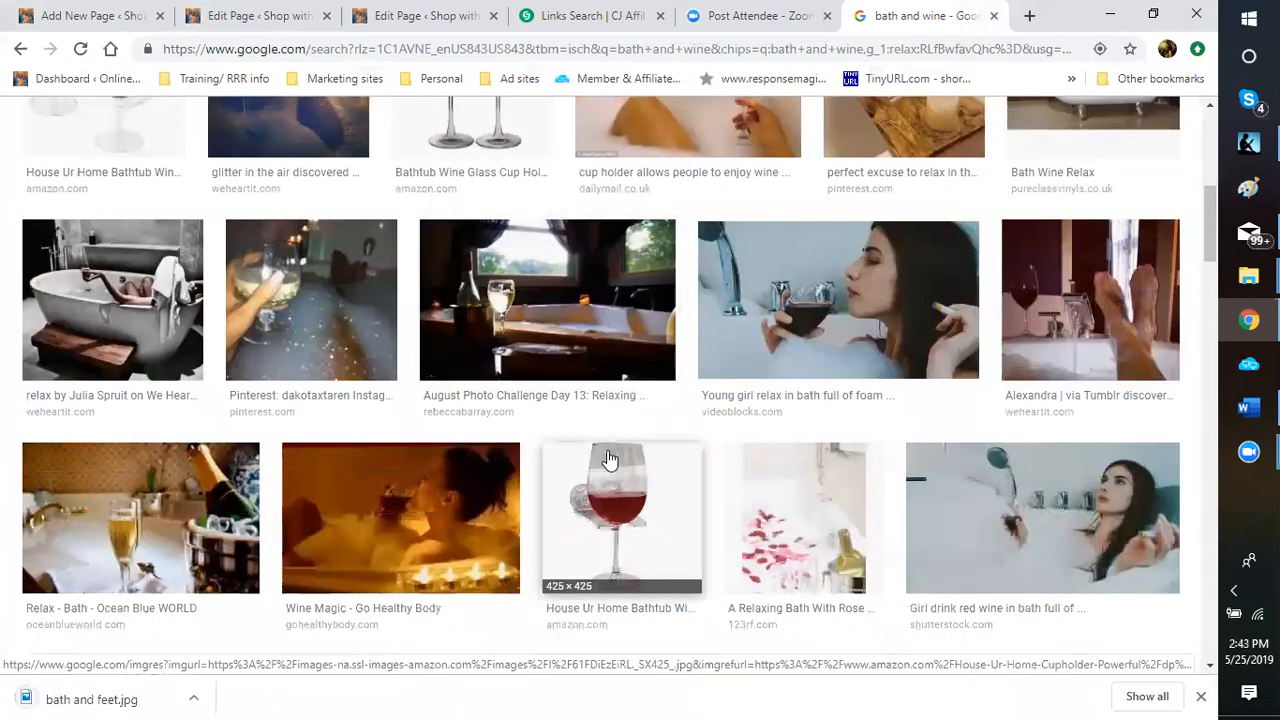
scroll(609, 457, down, 1)
scroll(609, 457, down, 2)
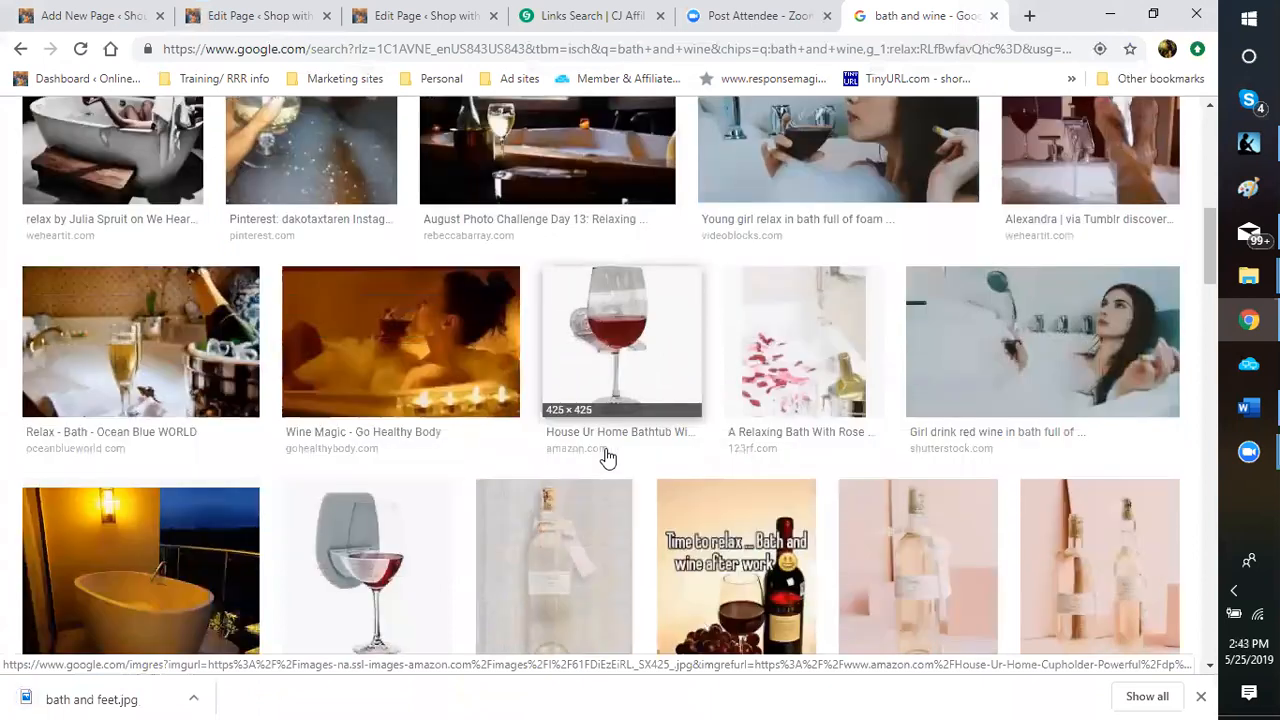
scroll(608, 458, down, 2)
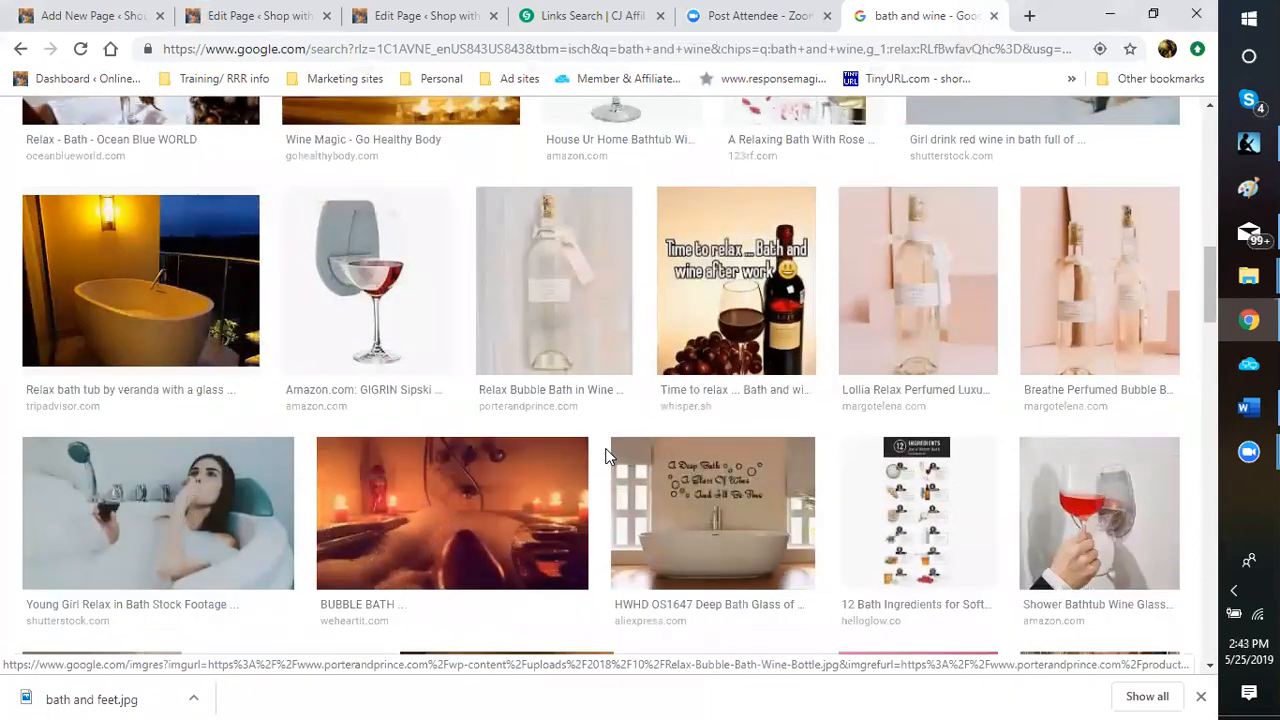
scroll(520, 400, down, 2)
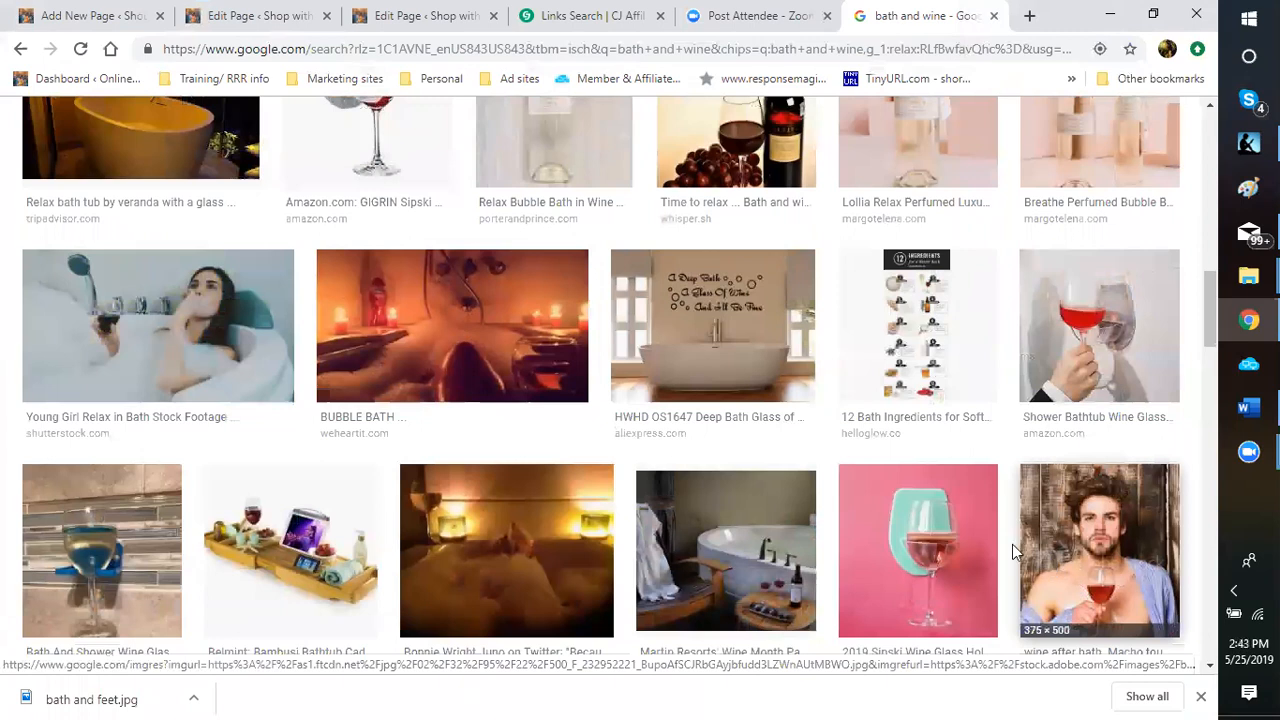
scroll(1098, 507, down, 1)
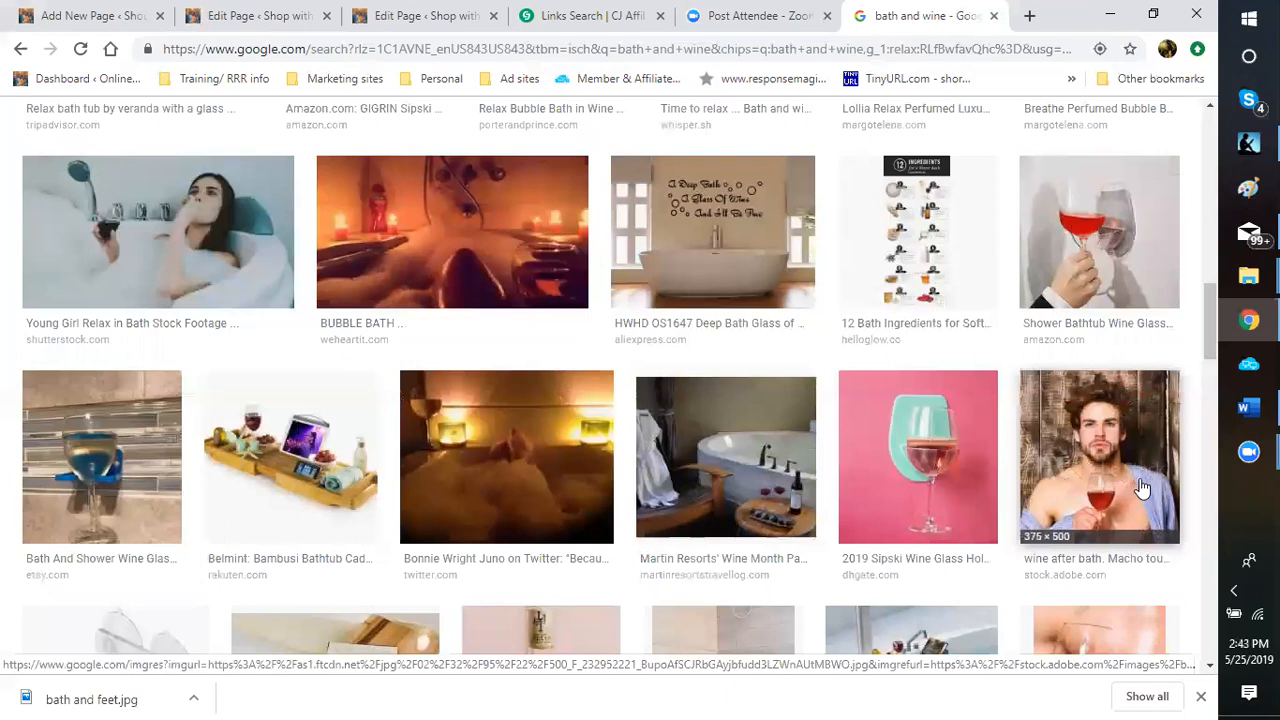
scroll(1145, 483, down, 2)
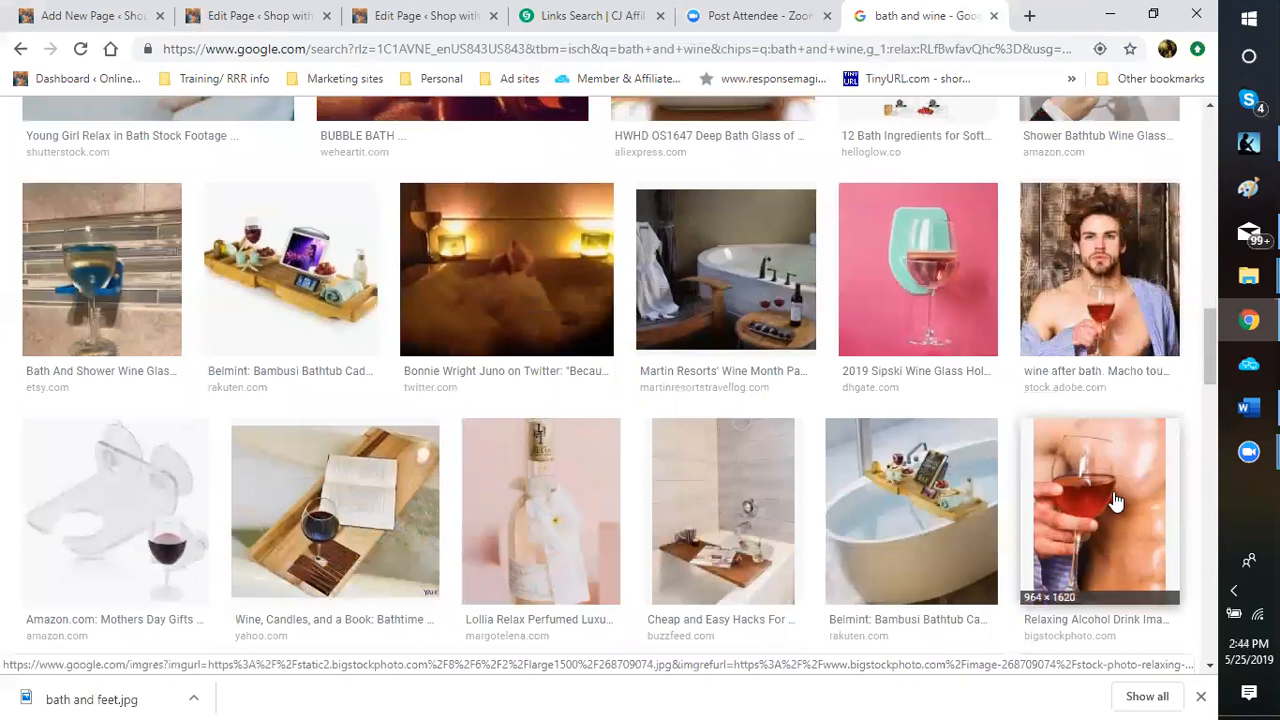
scroll(1118, 500, down, 2)
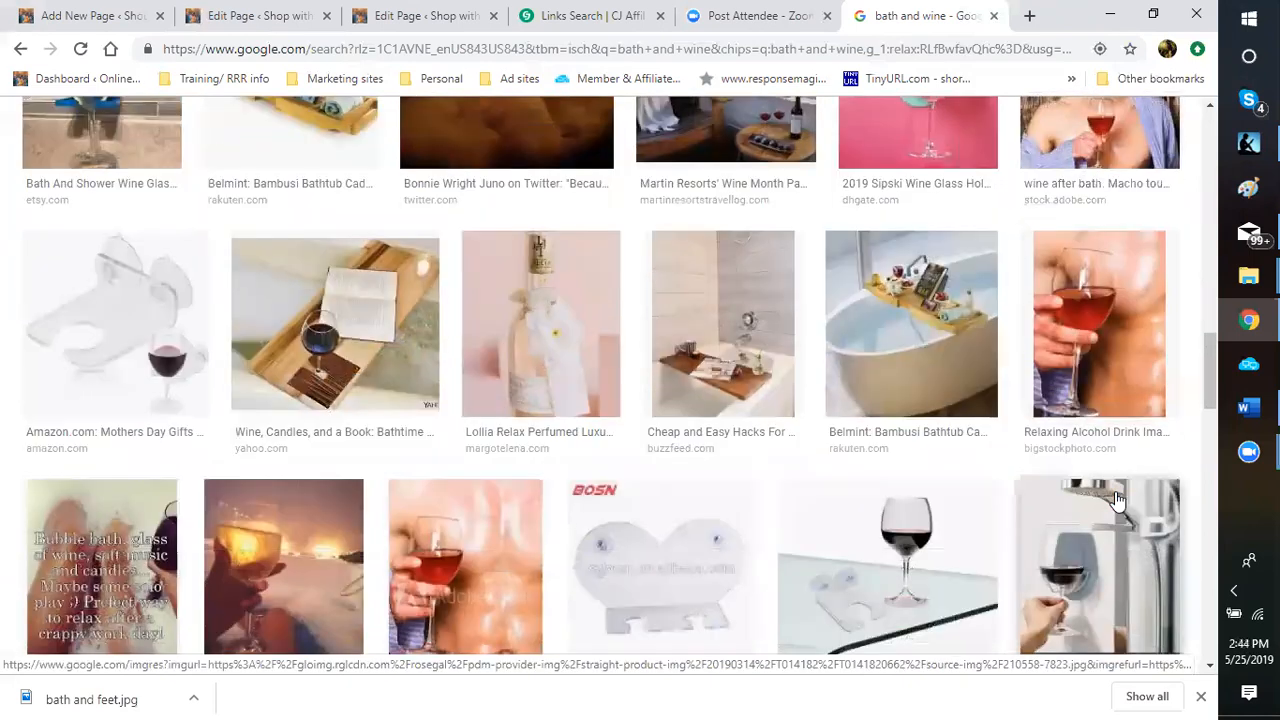
scroll(1118, 500, down, 1)
scroll(1118, 500, down, 2)
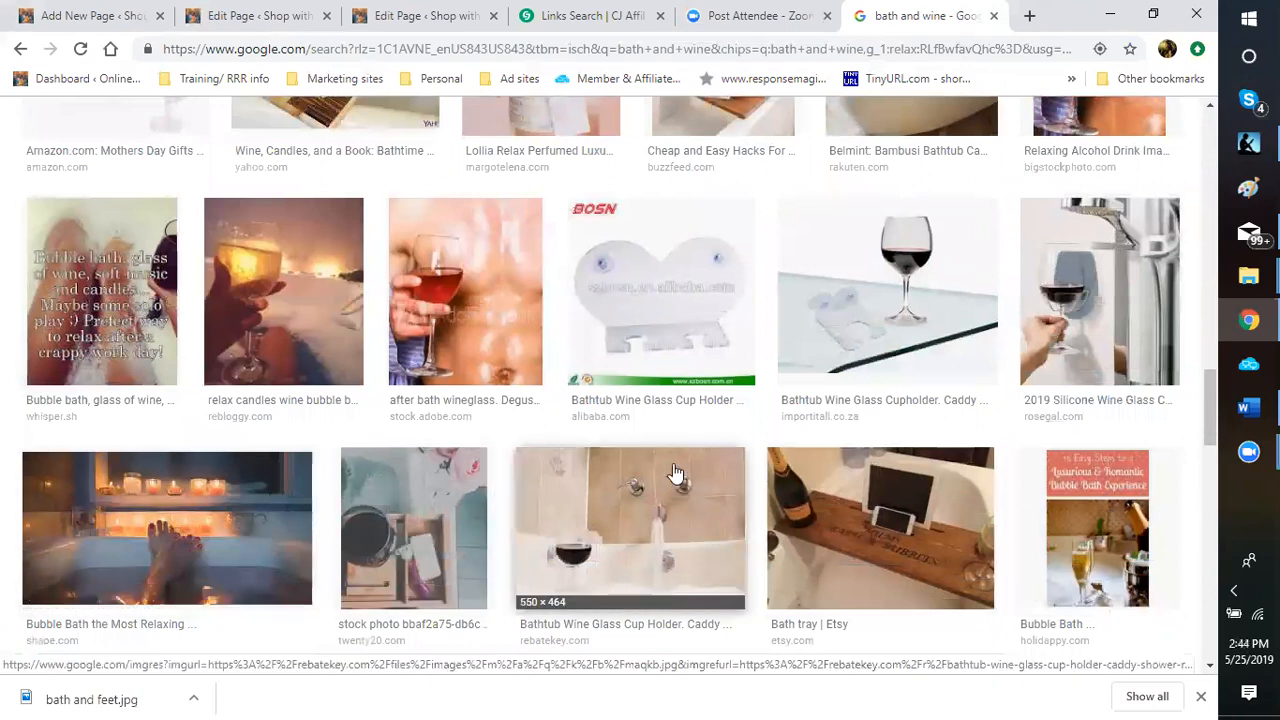
scroll(676, 472, down, 1)
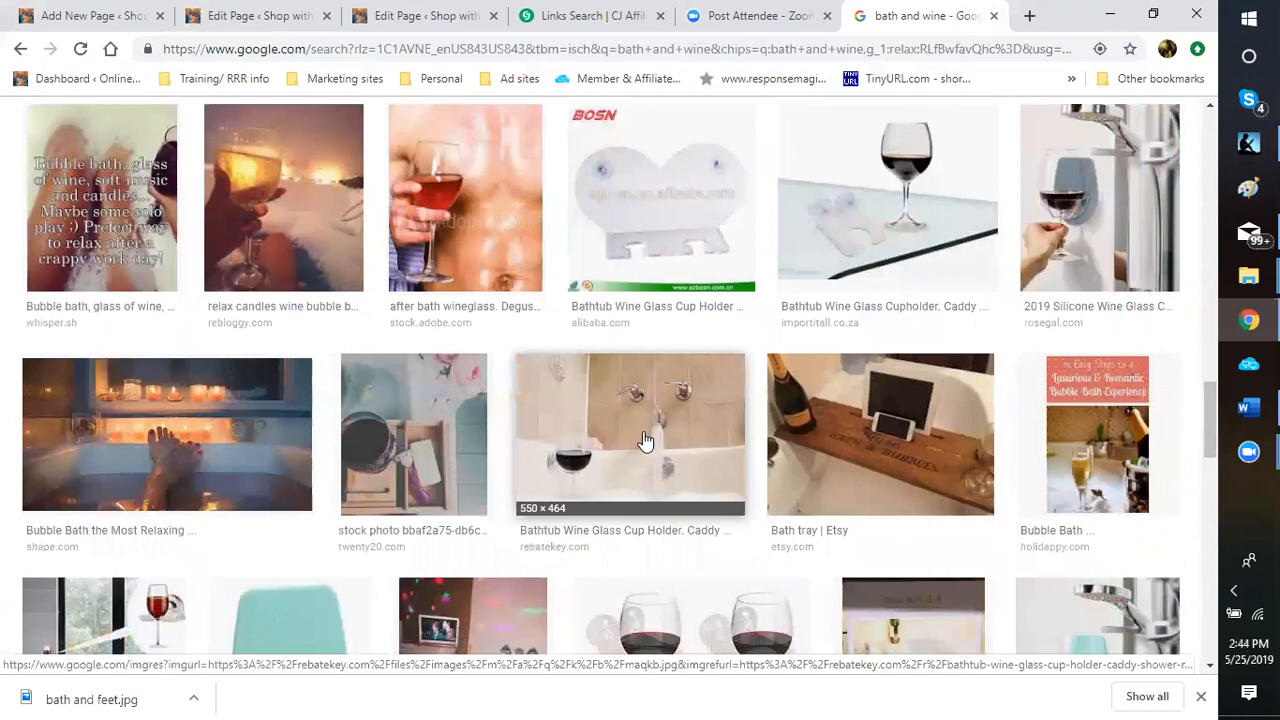
Save the Bathtub Wine Glass Cup Holder image as 'prep bath'.
right_click(645, 441)
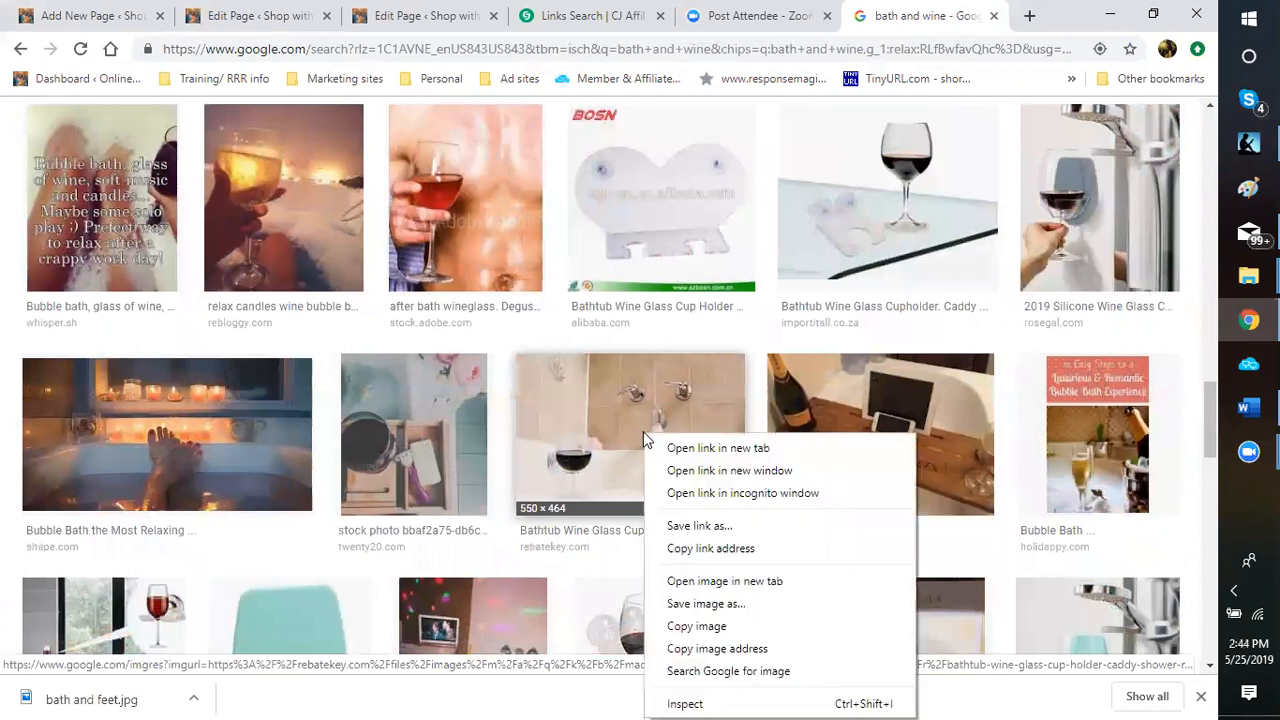
click(684, 604)
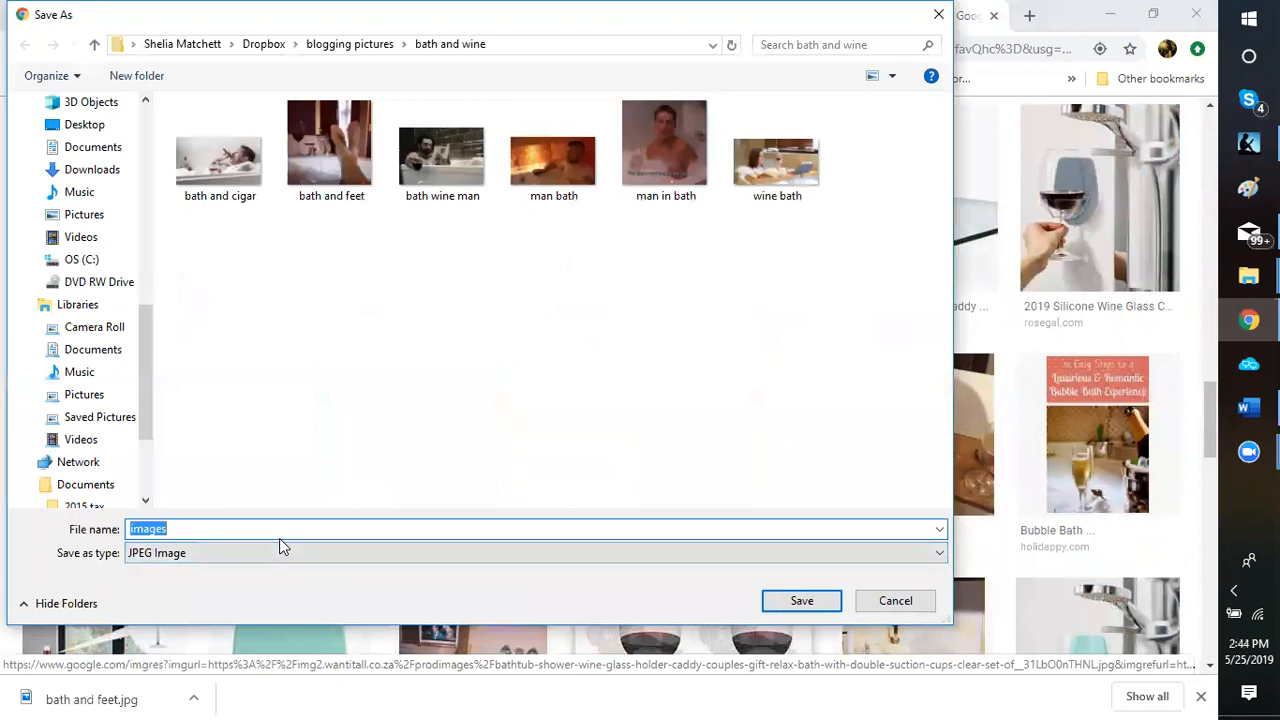
text(prep bath)
key(Return)
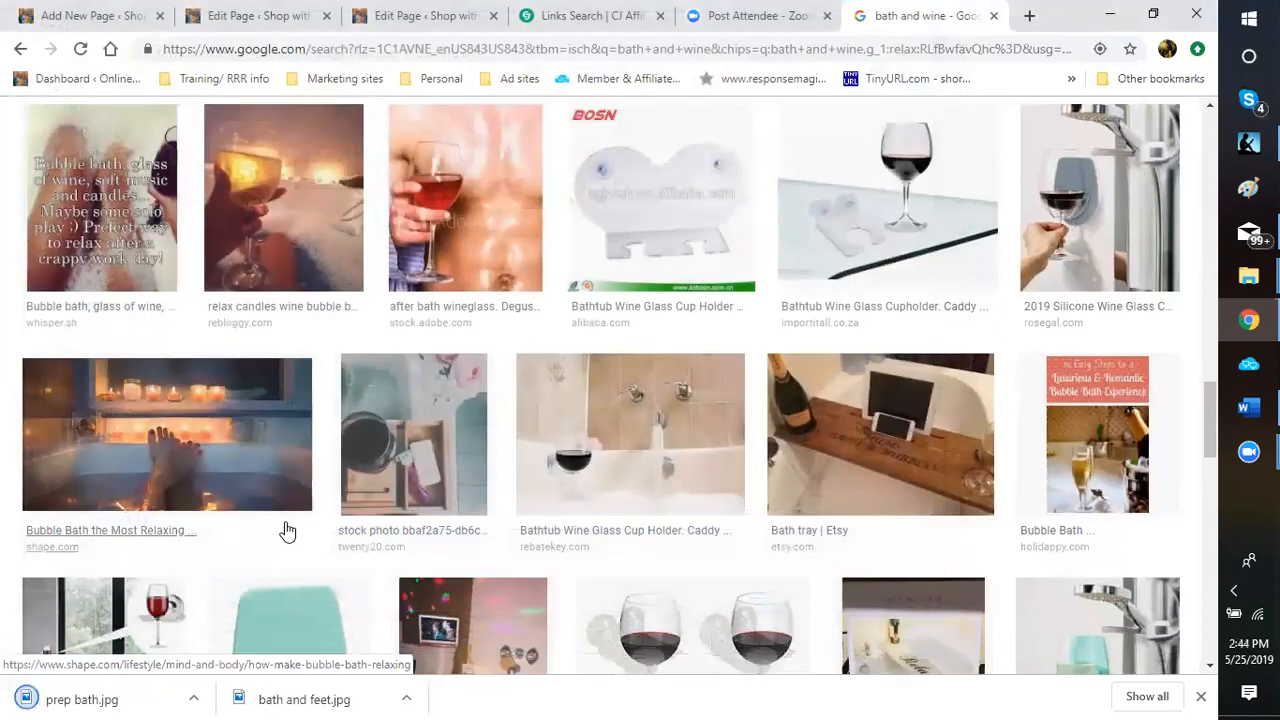
scroll(652, 530, down, 3)
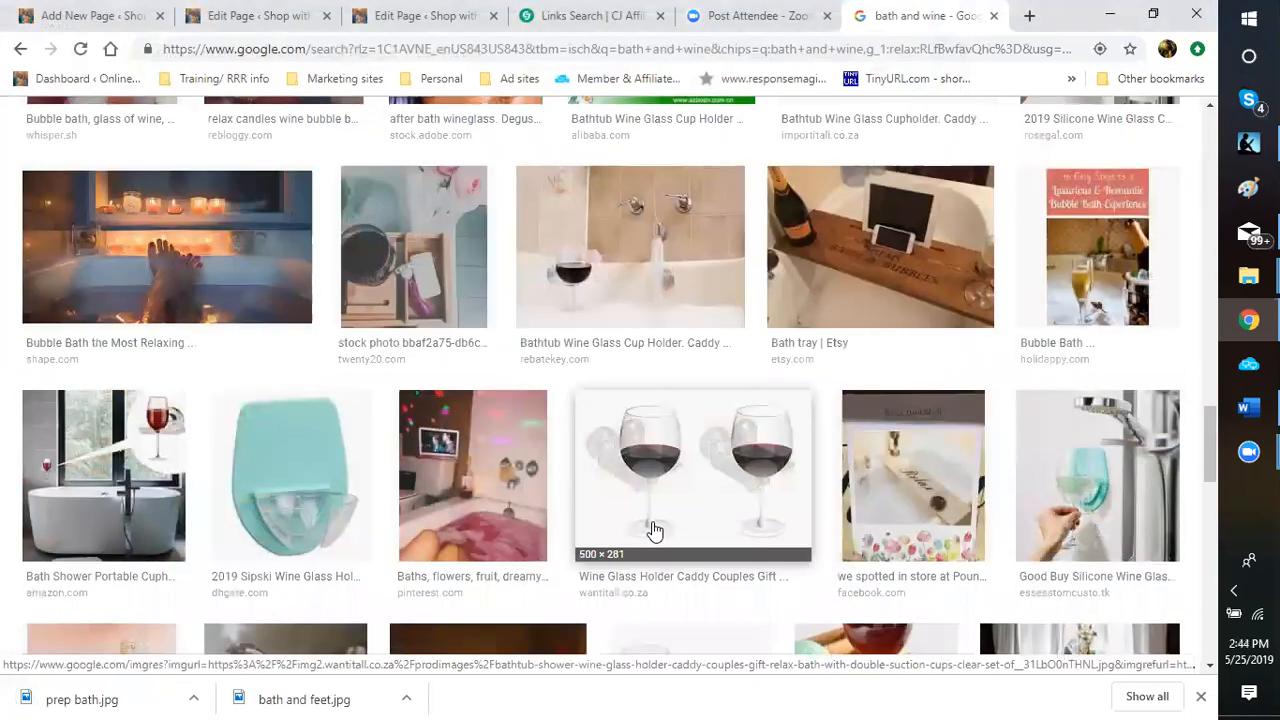
scroll(652, 530, down, 4)
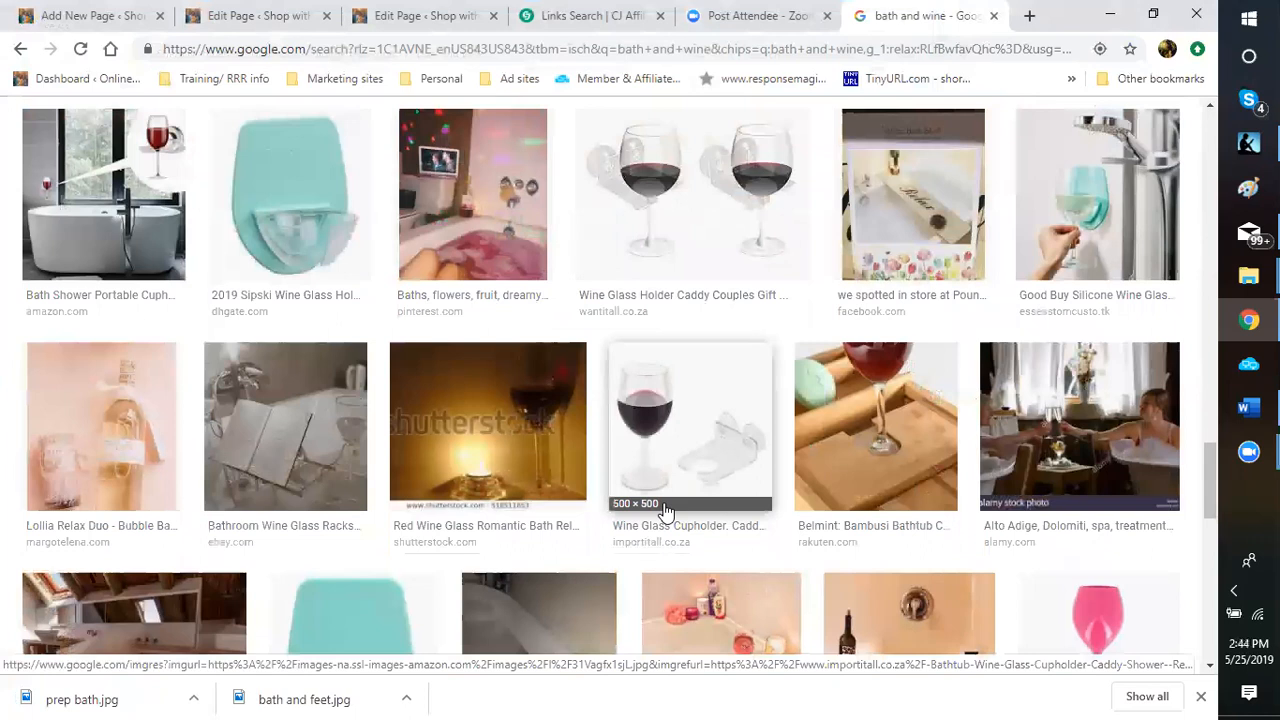
scroll(665, 512, down, 3)
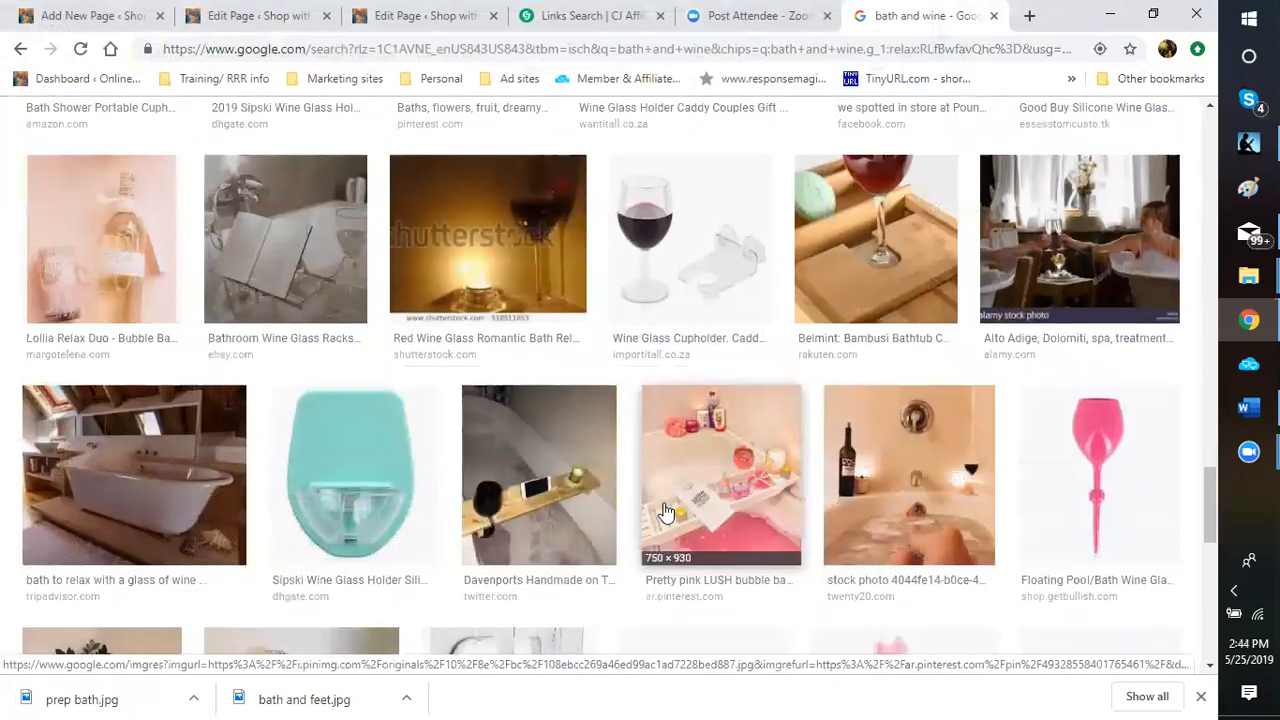
scroll(665, 512, down, 3)
scroll(665, 512, down, 3)
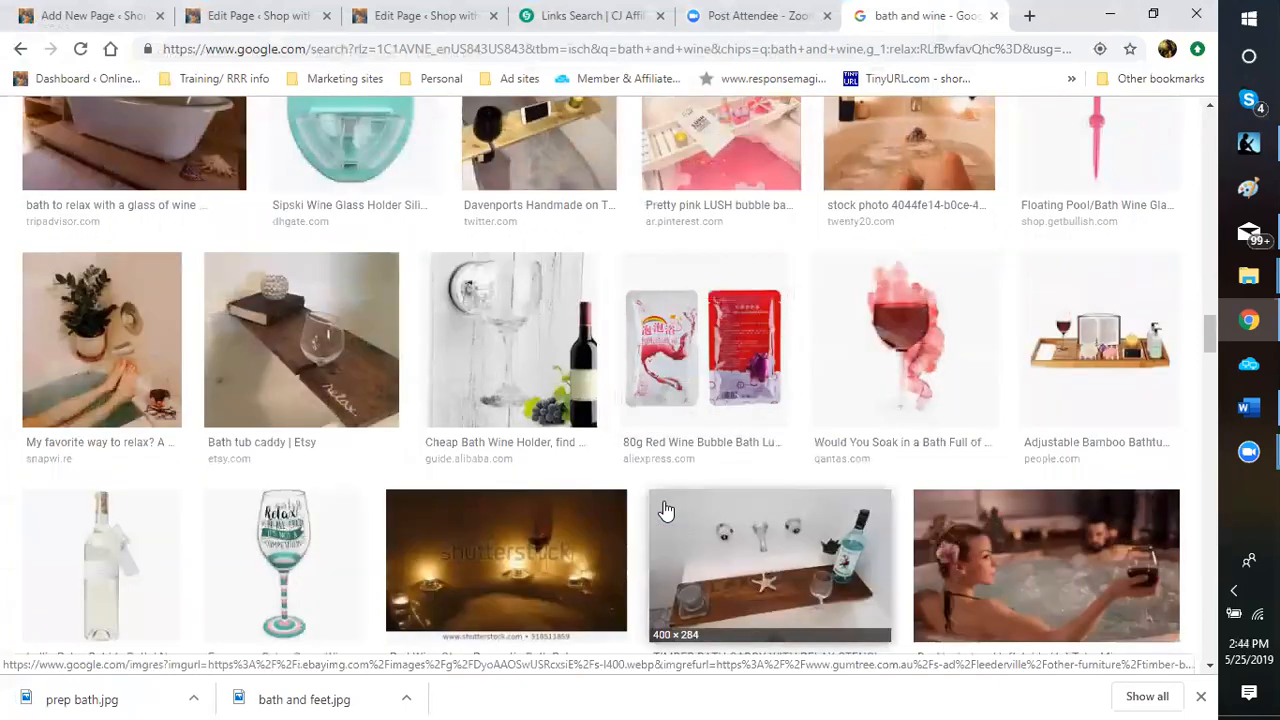
scroll(665, 512, down, 3)
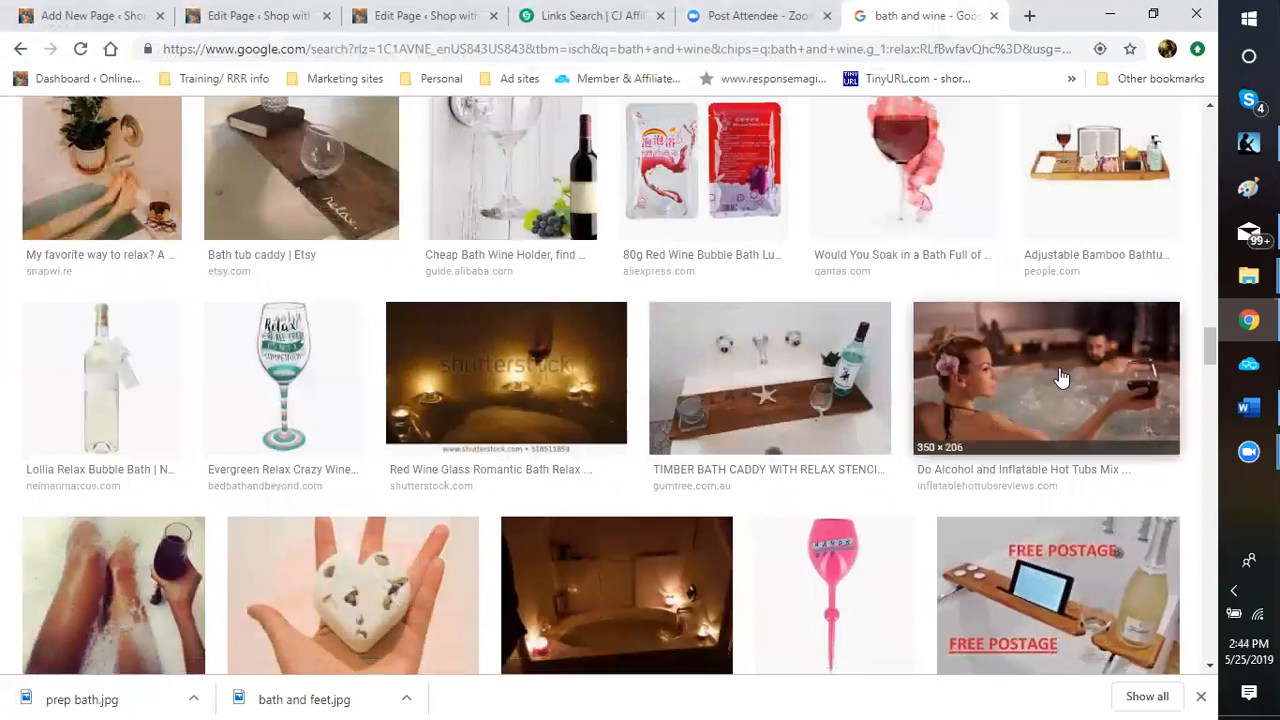
Save the couple-in-hot-tub image under the name 'couples and spa'.
right_click(947, 372)
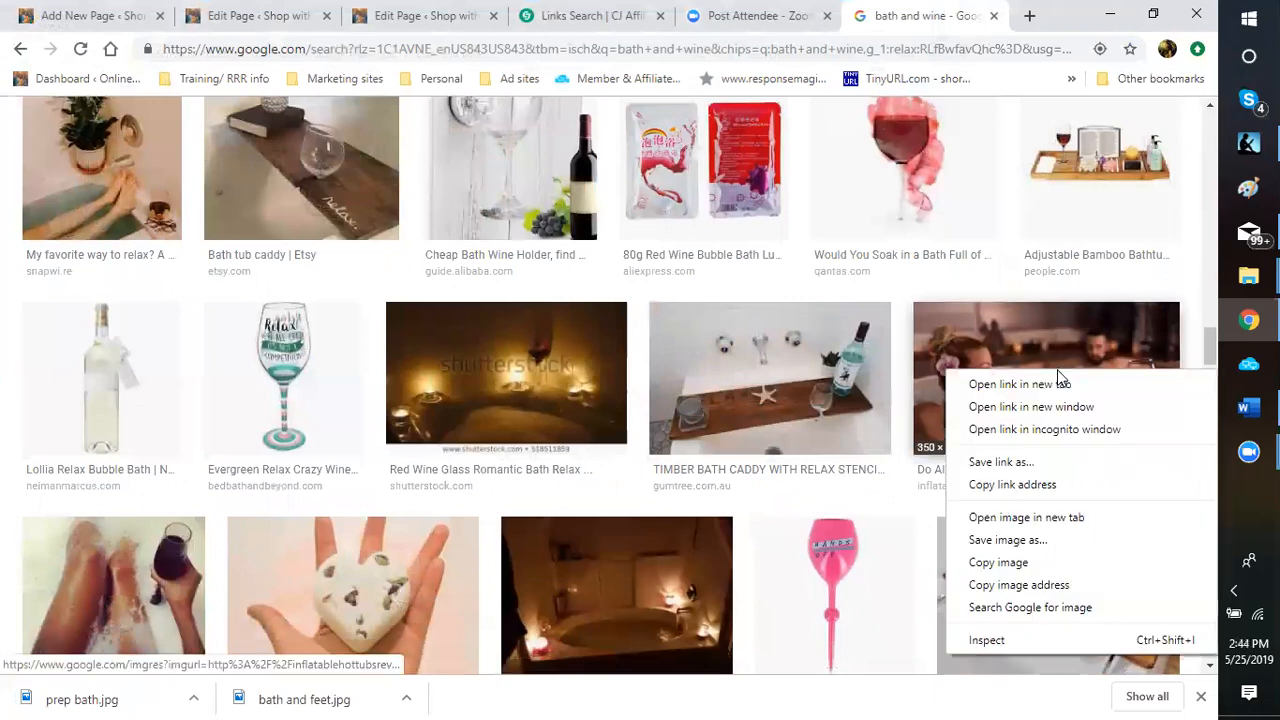
click(987, 540)
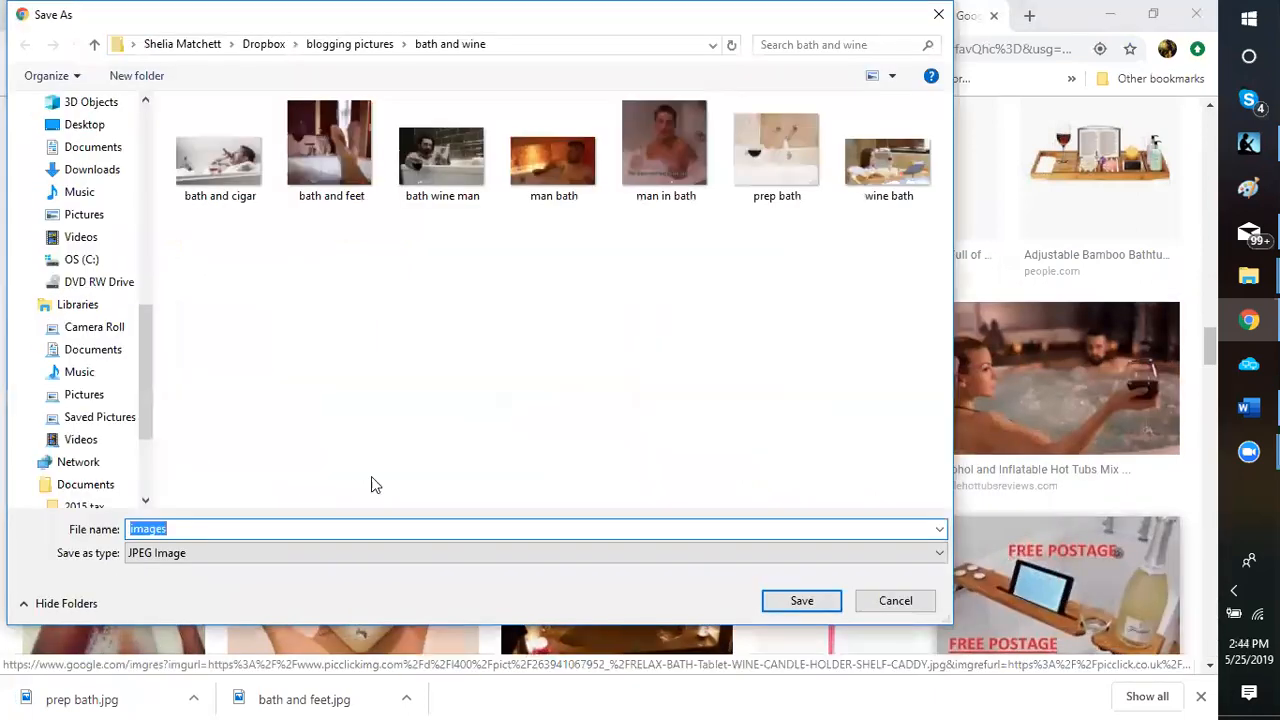
click(272, 505)
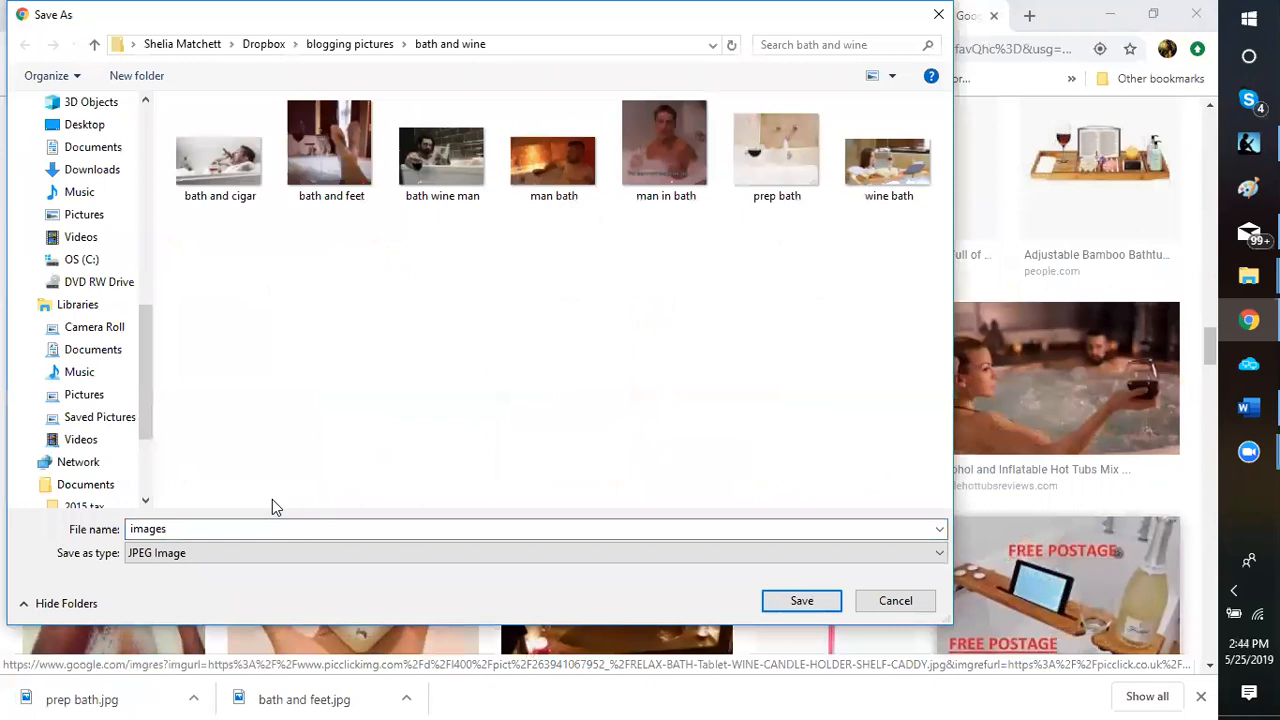
double_click(219, 528)
text(couples and spa)
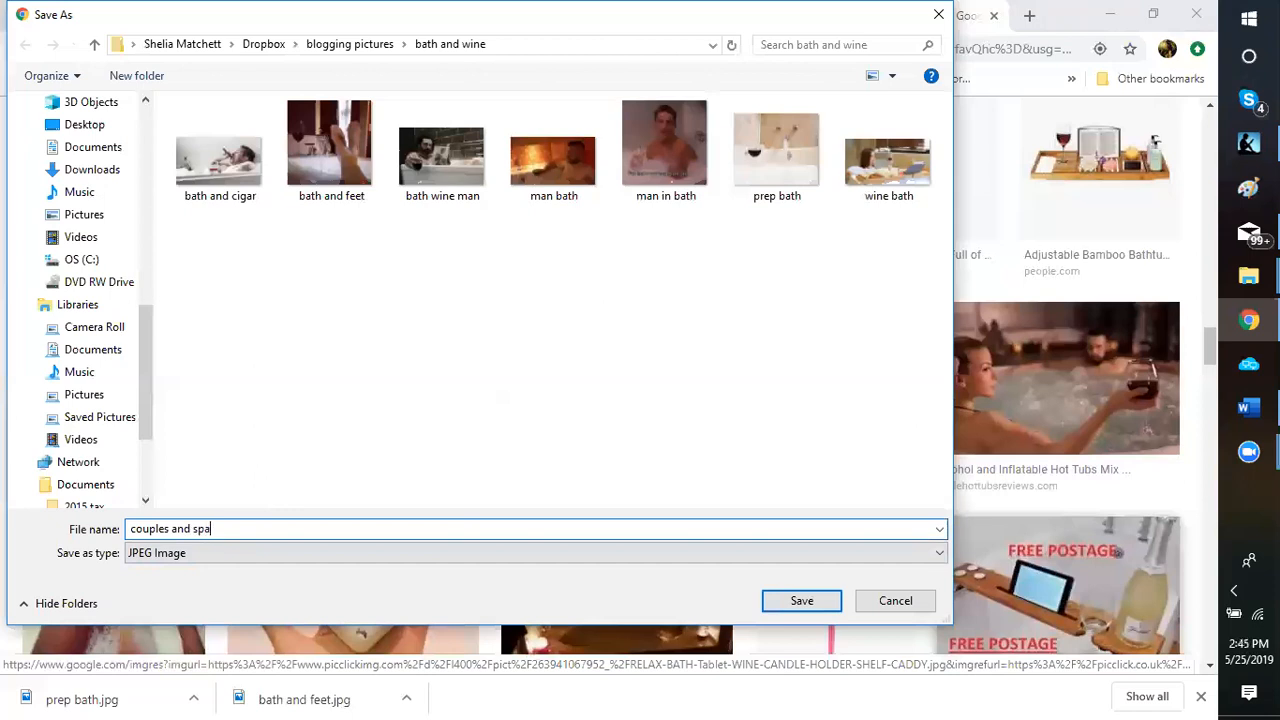
key(Return)
Scroll far down through the relax-filtered 'bath and wine' image results.
scroll(583, 547, down, 1)
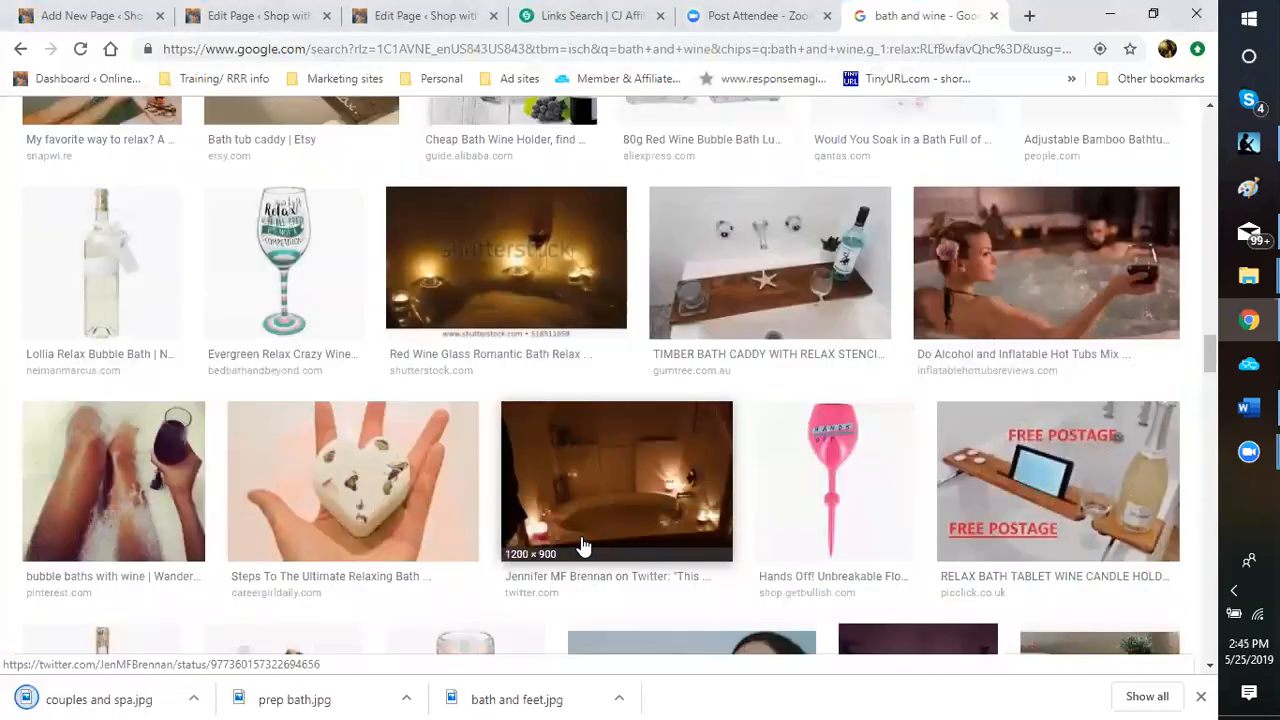
scroll(583, 547, down, 8)
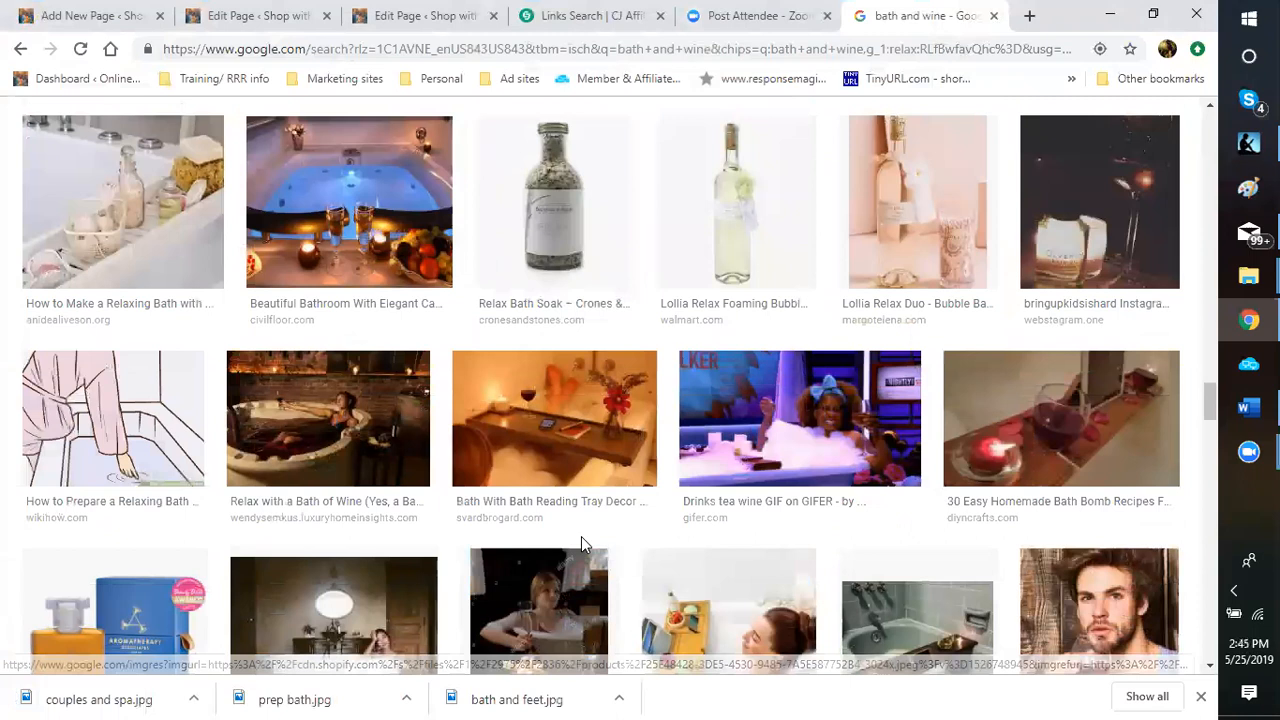
scroll(581, 545, down, 2)
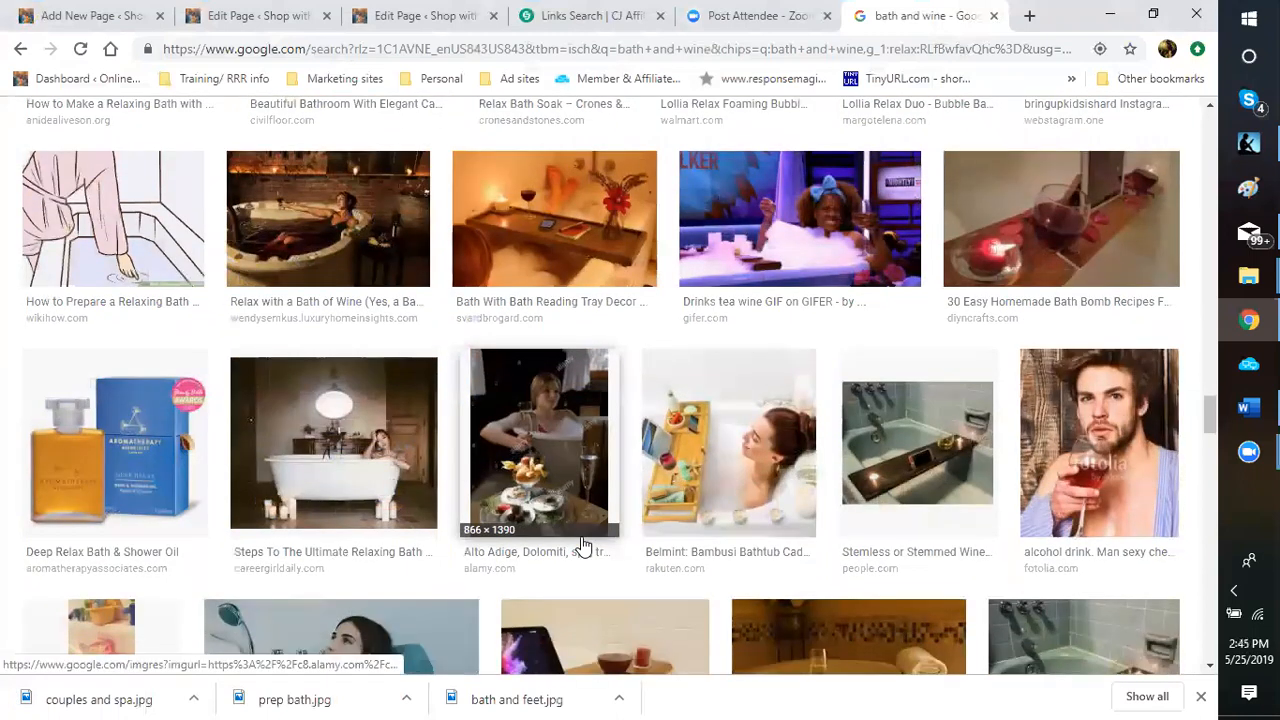
scroll(583, 545, down, 2)
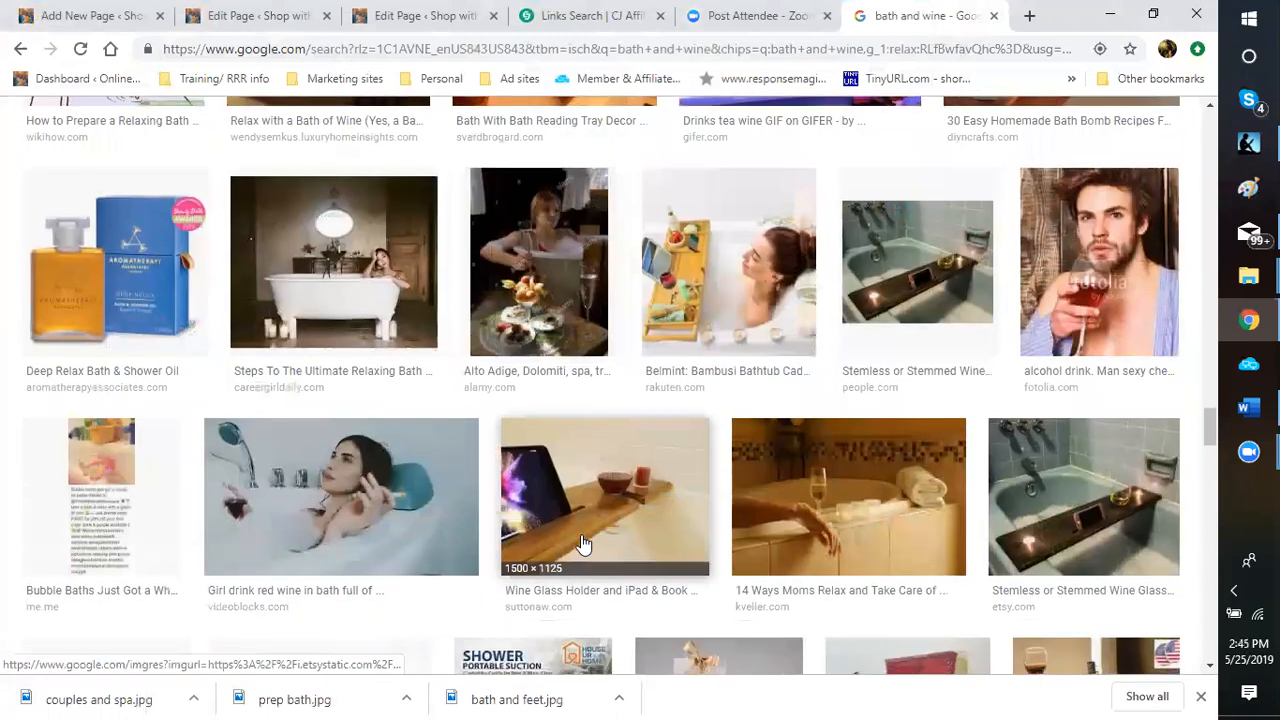
scroll(583, 546, down, 5)
scroll(585, 543, down, 2)
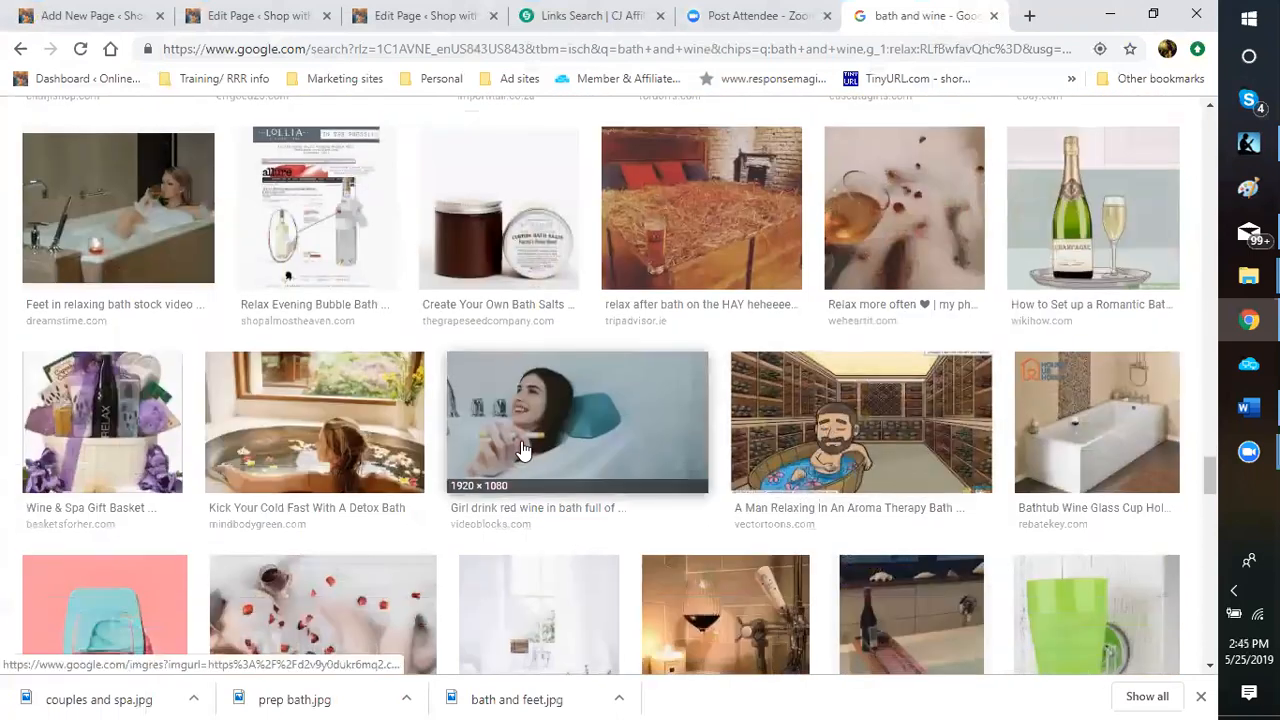
scroll(600, 452, down, 4)
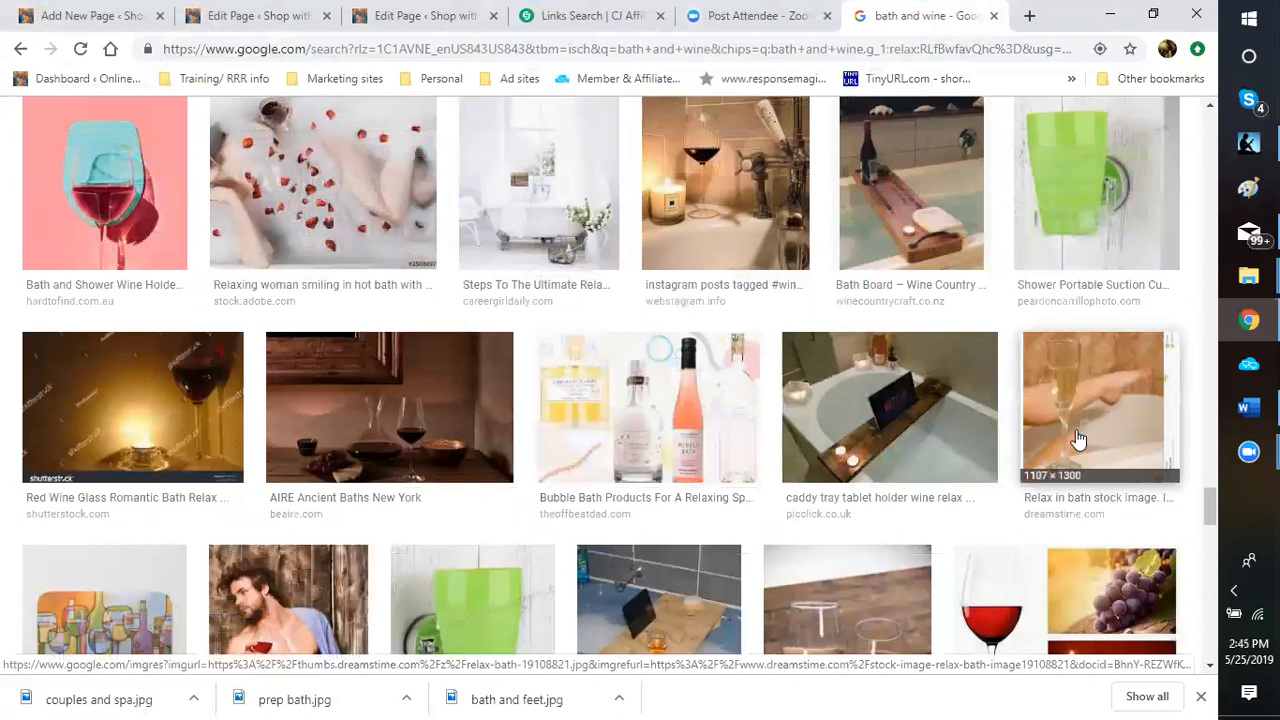
scroll(1078, 440, down, 2)
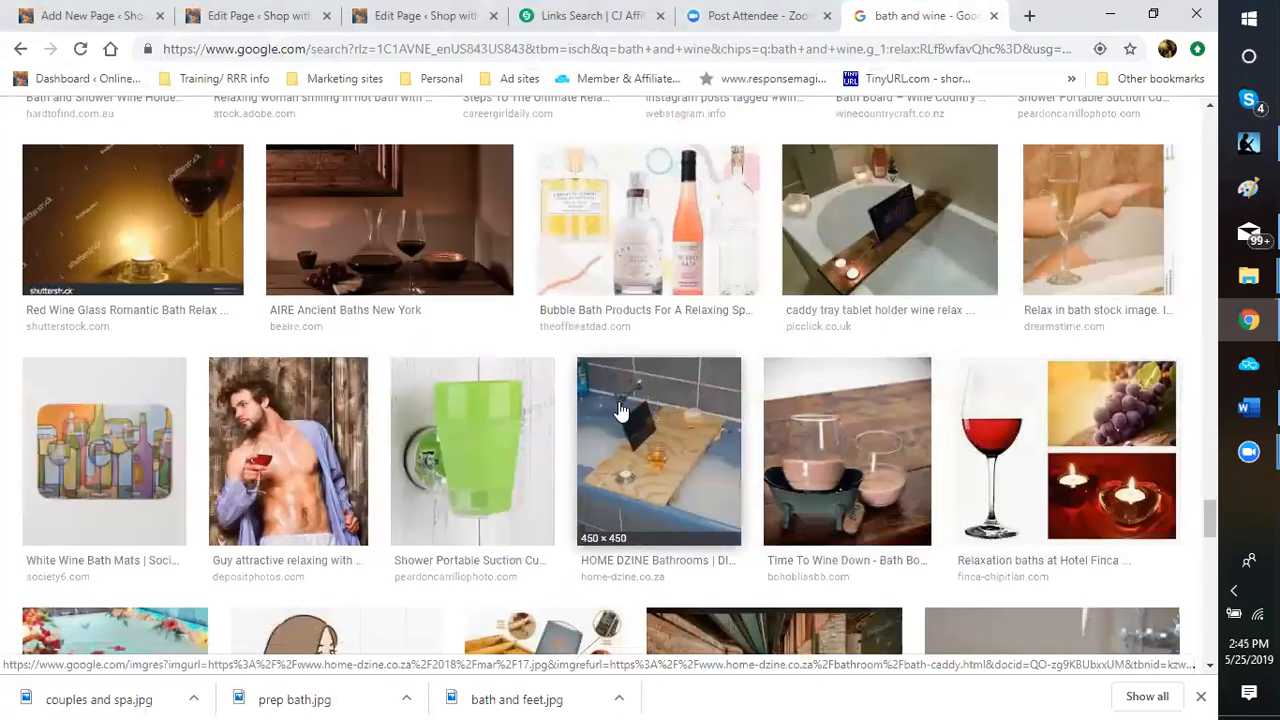
scroll(628, 420, down, 1)
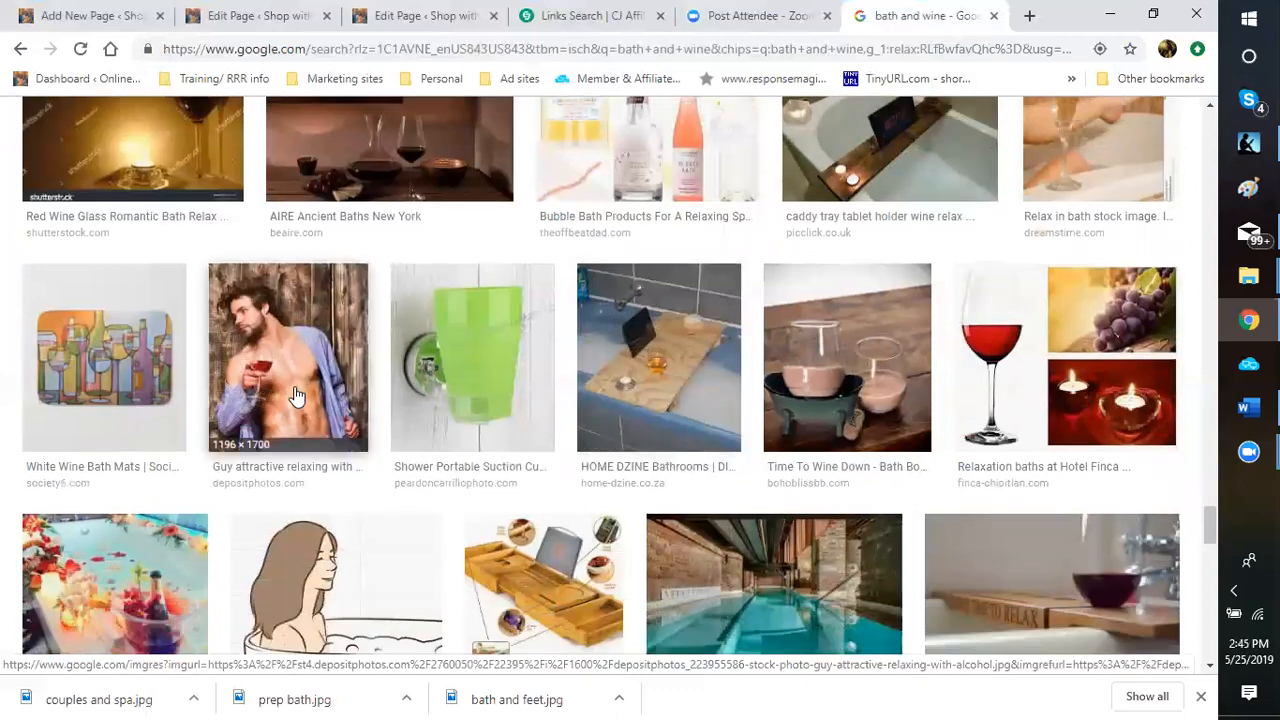
scroll(290, 410, down, 4)
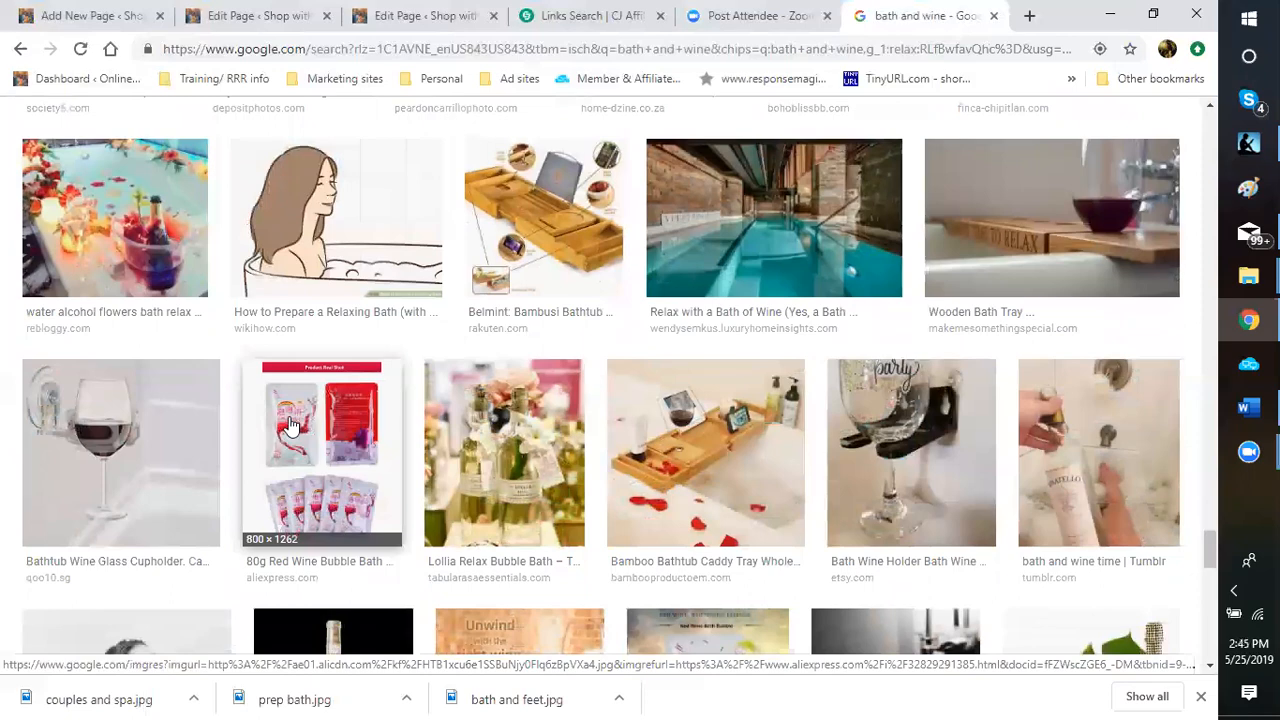
scroll(290, 425, down, 5)
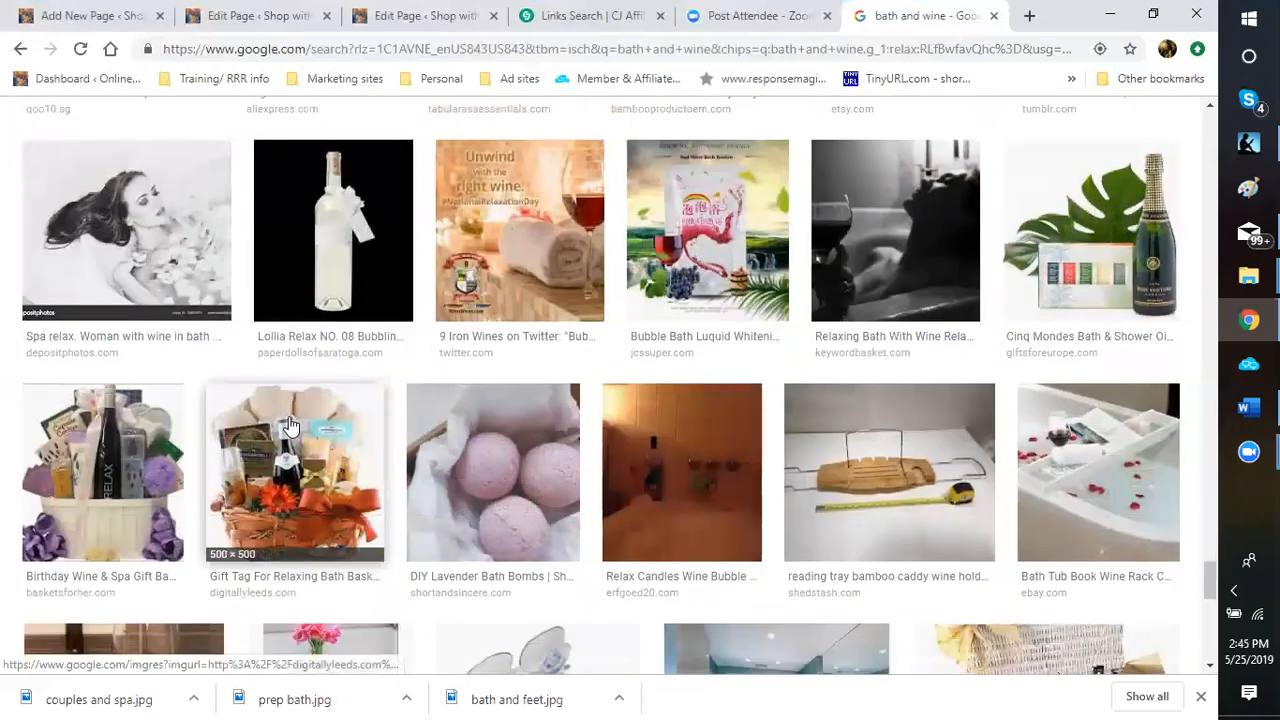
scroll(290, 425, down, 3)
scroll(290, 425, down, 2)
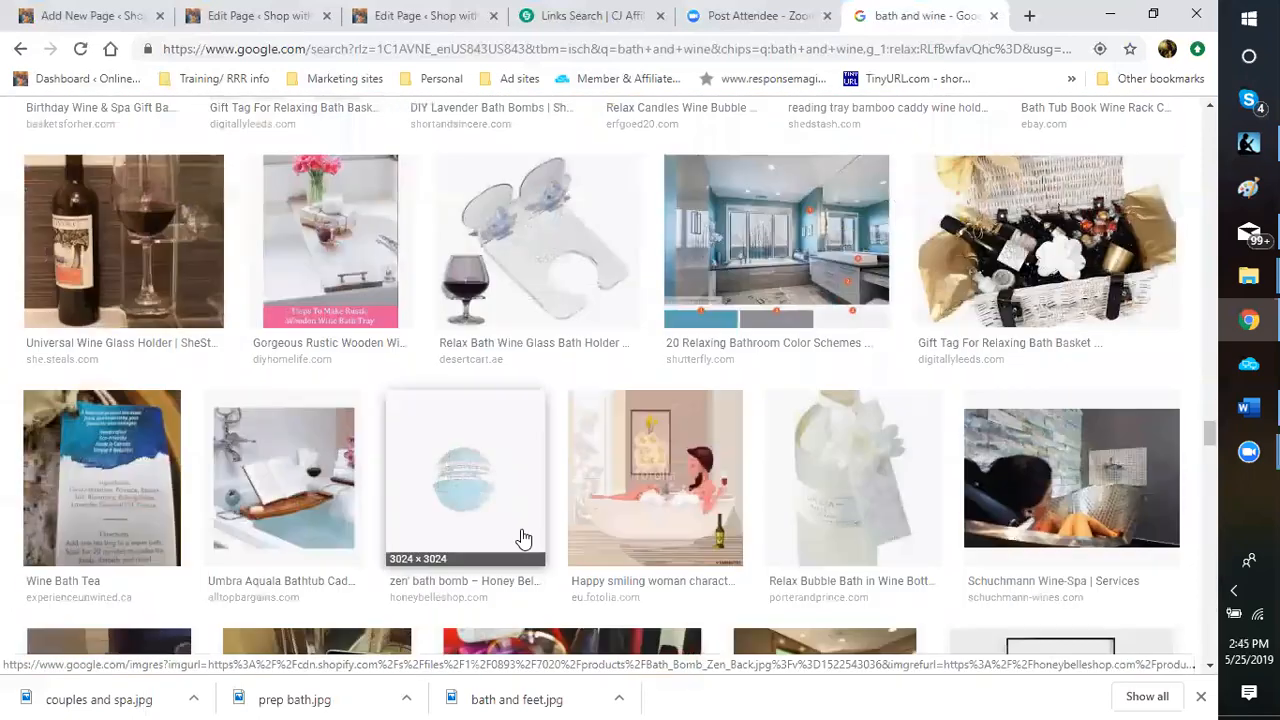
scroll(523, 530, down, 3)
scroll(525, 522, down, 3)
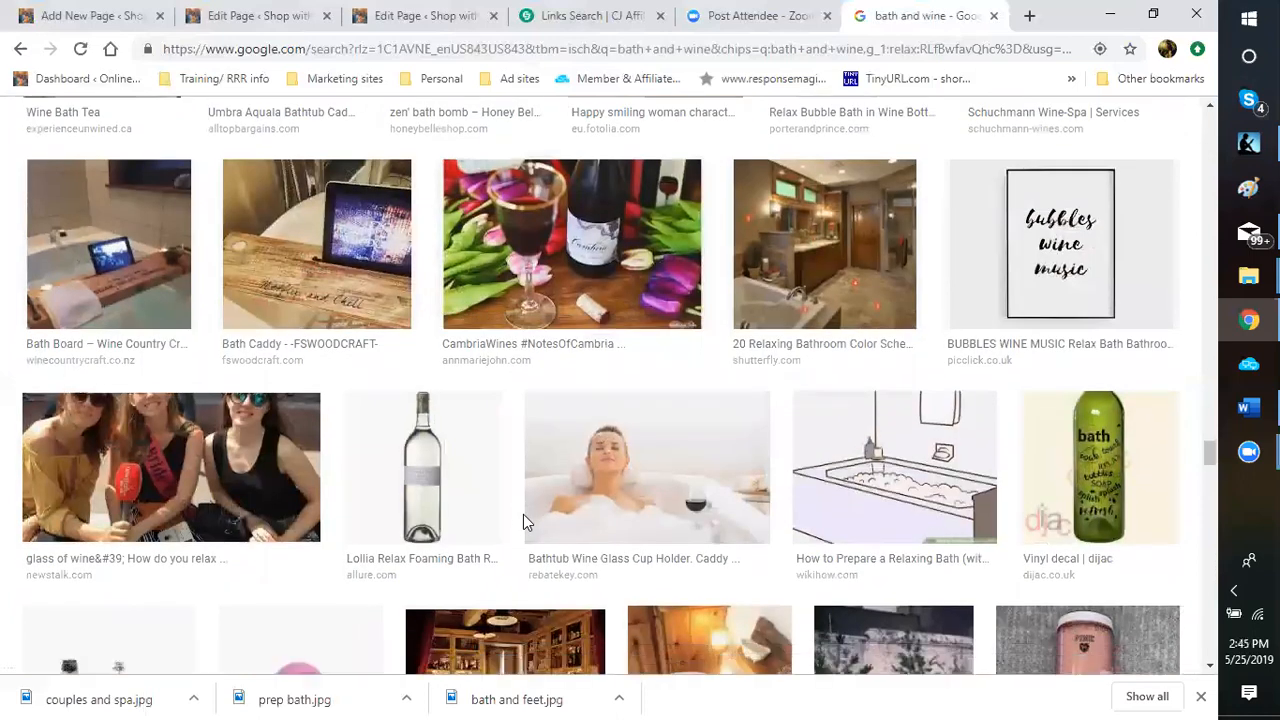
scroll(525, 522, down, 1)
scroll(525, 522, down, 3)
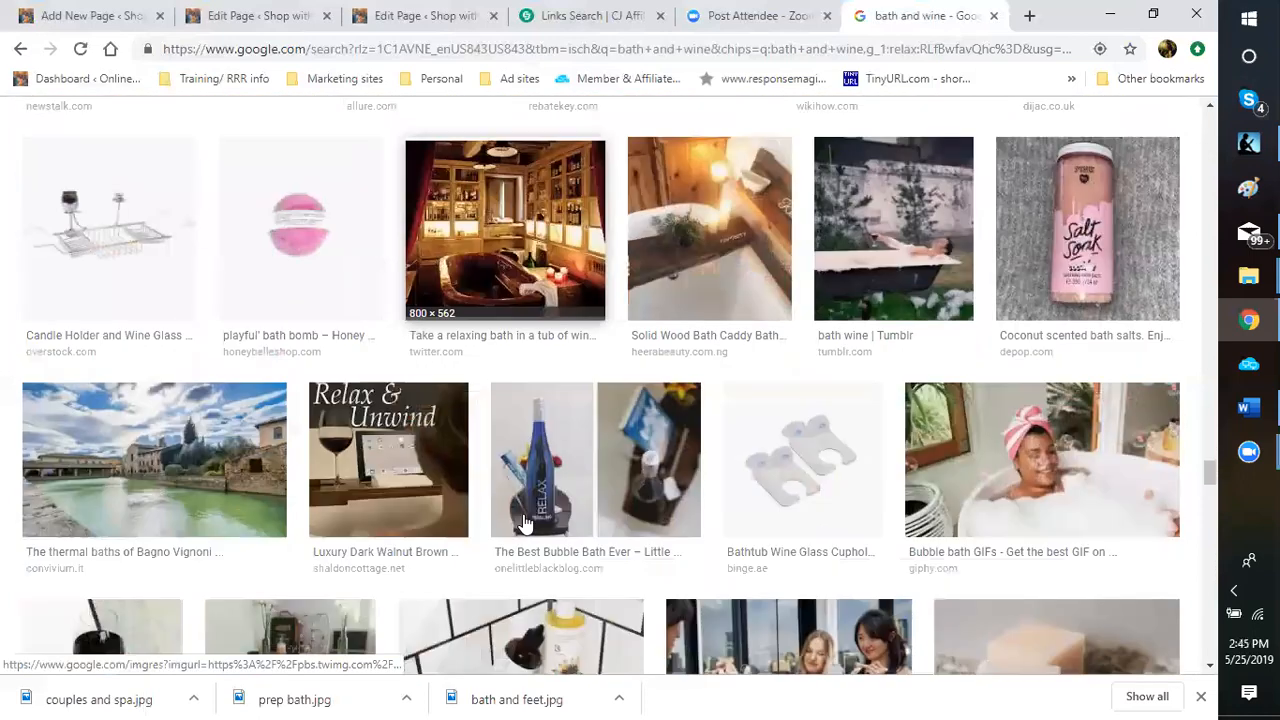
scroll(525, 522, down, 2)
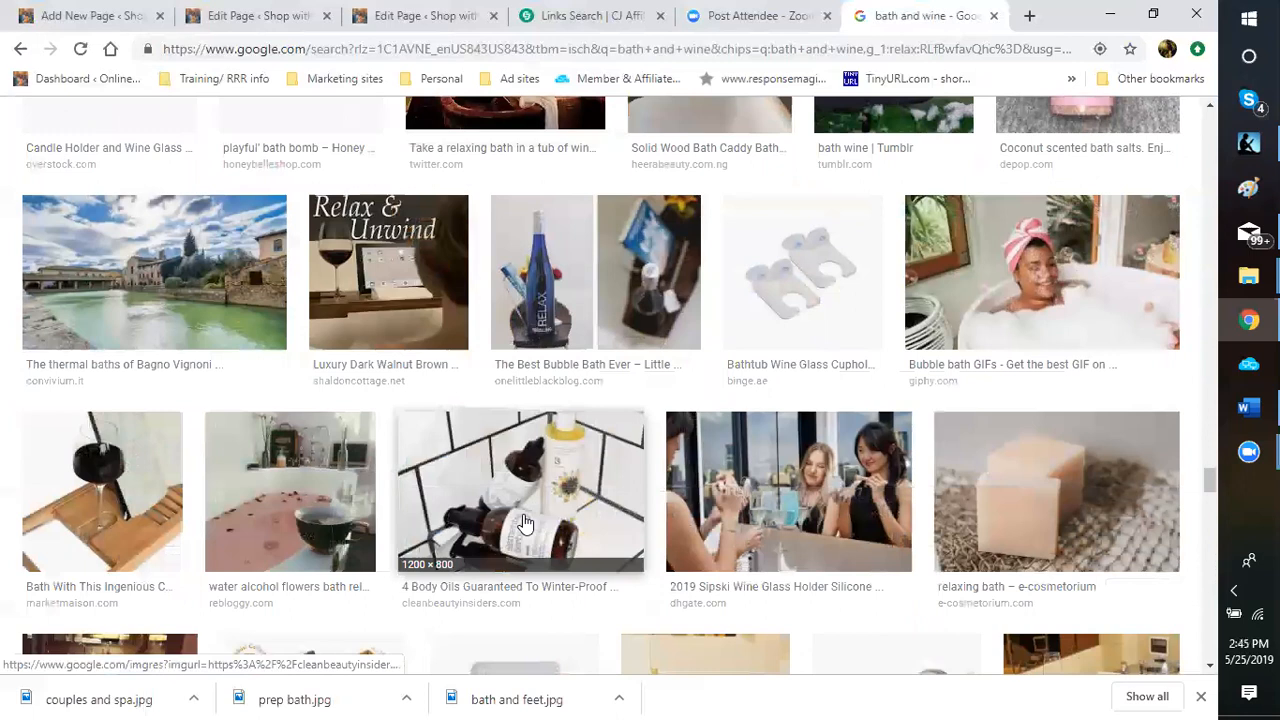
scroll(523, 522, down, 3)
scroll(523, 522, down, 2)
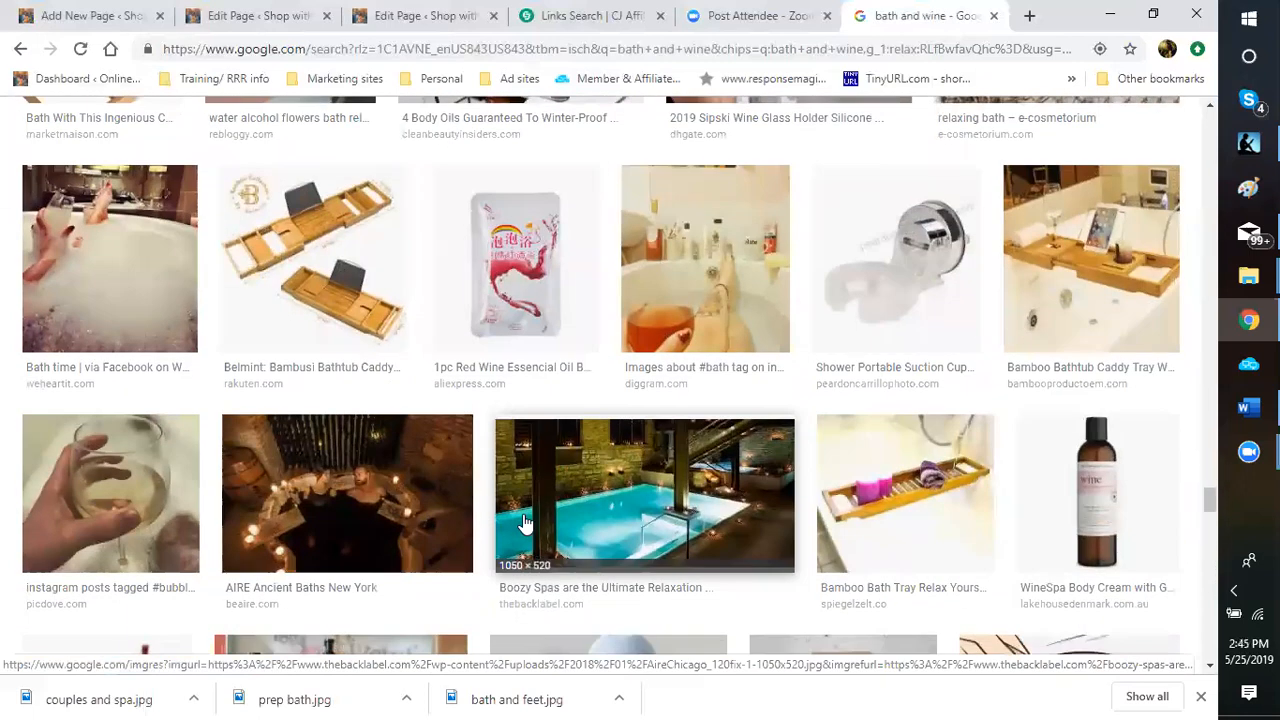
scroll(523, 522, down, 2)
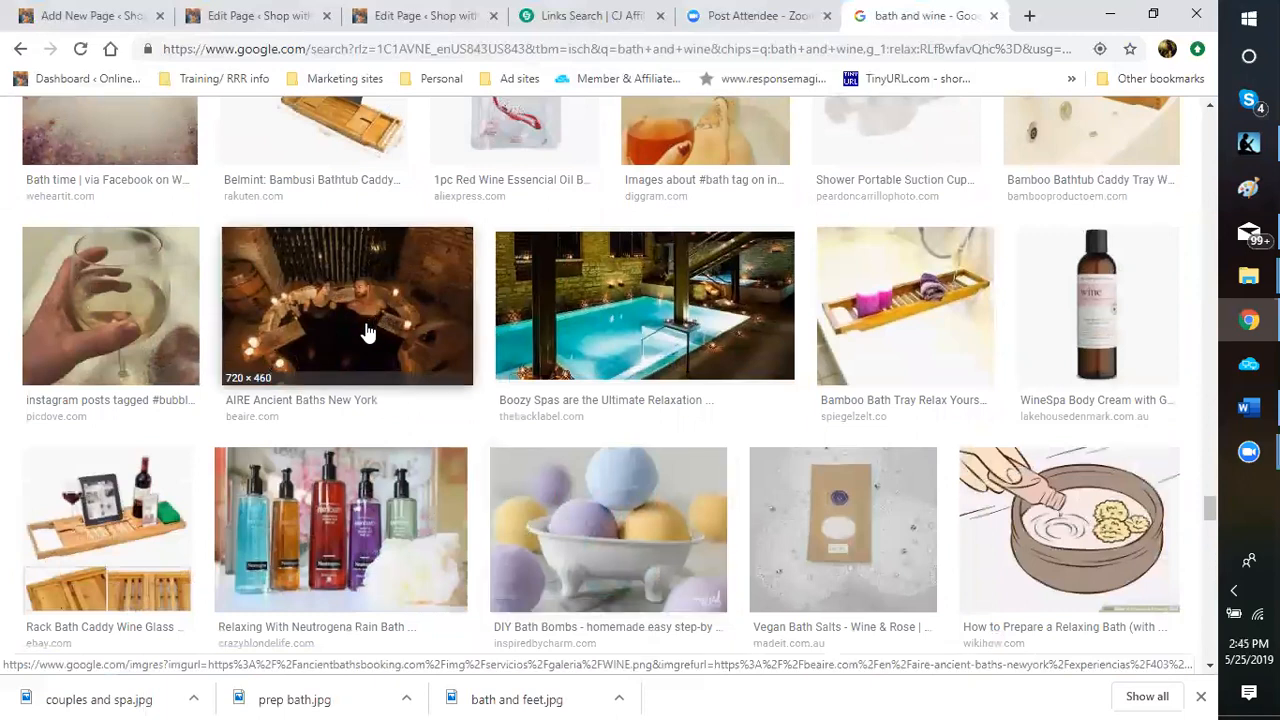
scroll(370, 325, down, 4)
scroll(368, 331, down, 5)
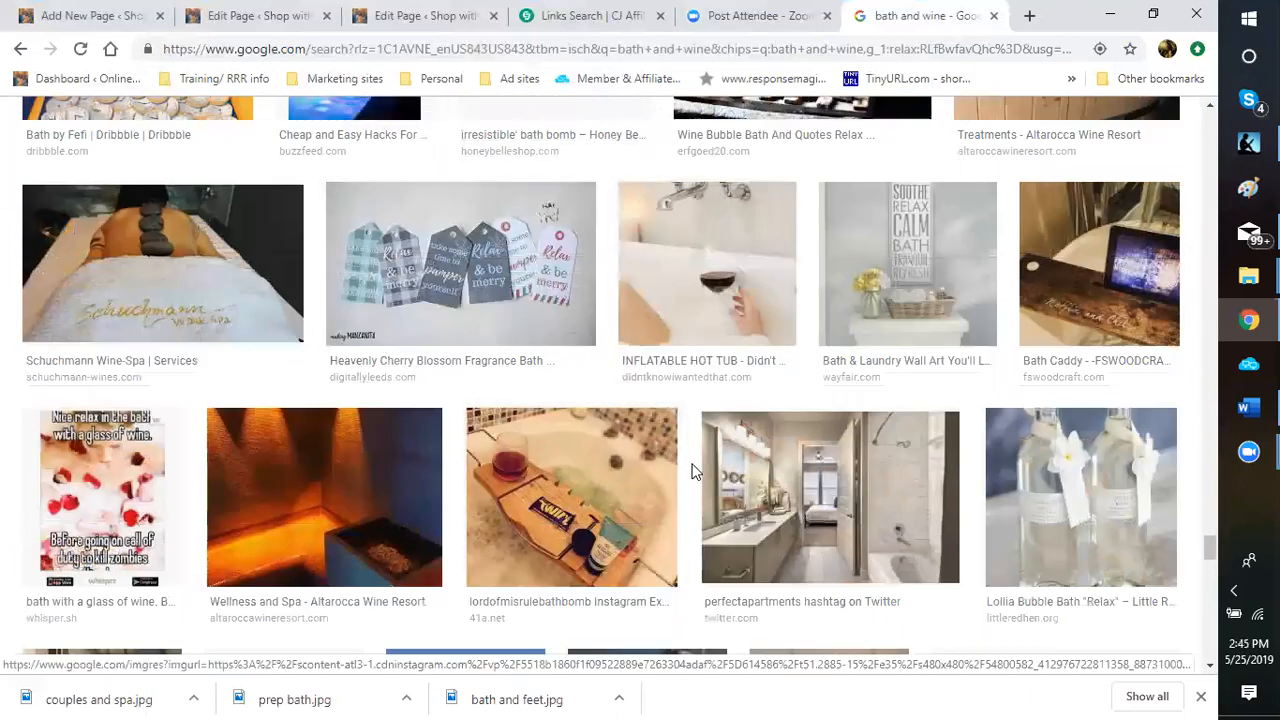
scroll(690, 455, down, 2)
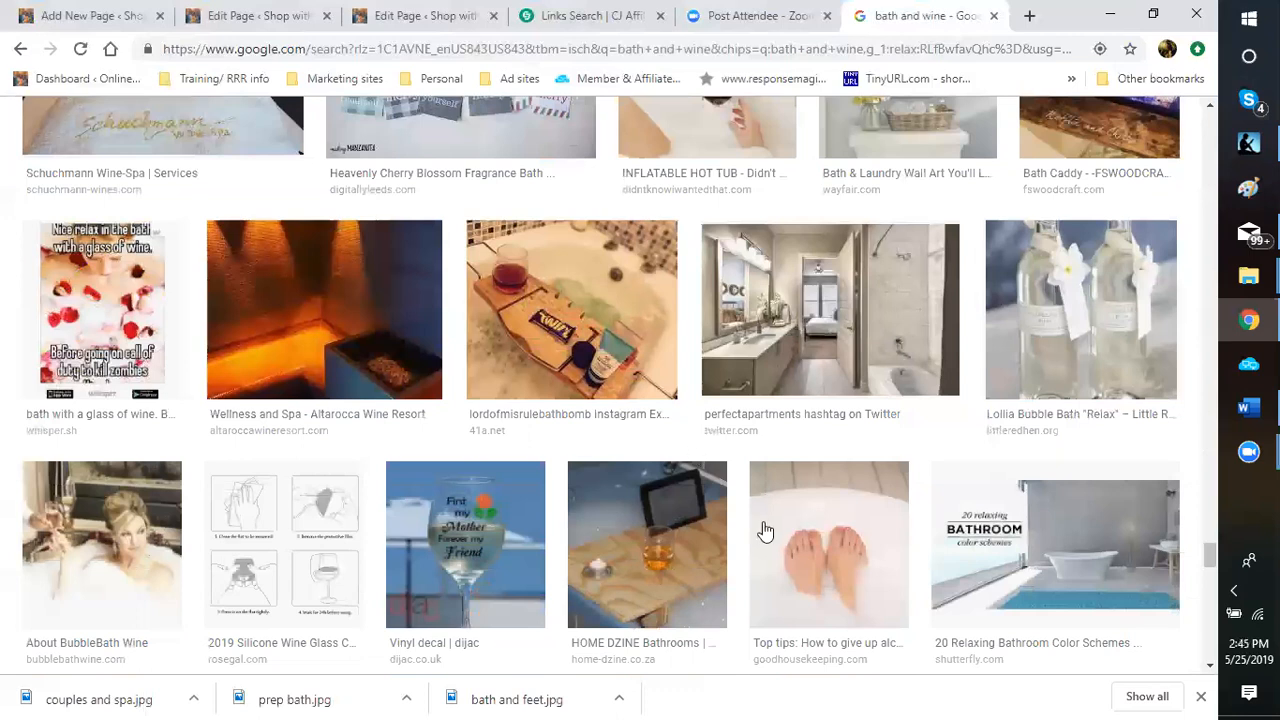
scroll(760, 520, down, 2)
scroll(730, 476, down, 2)
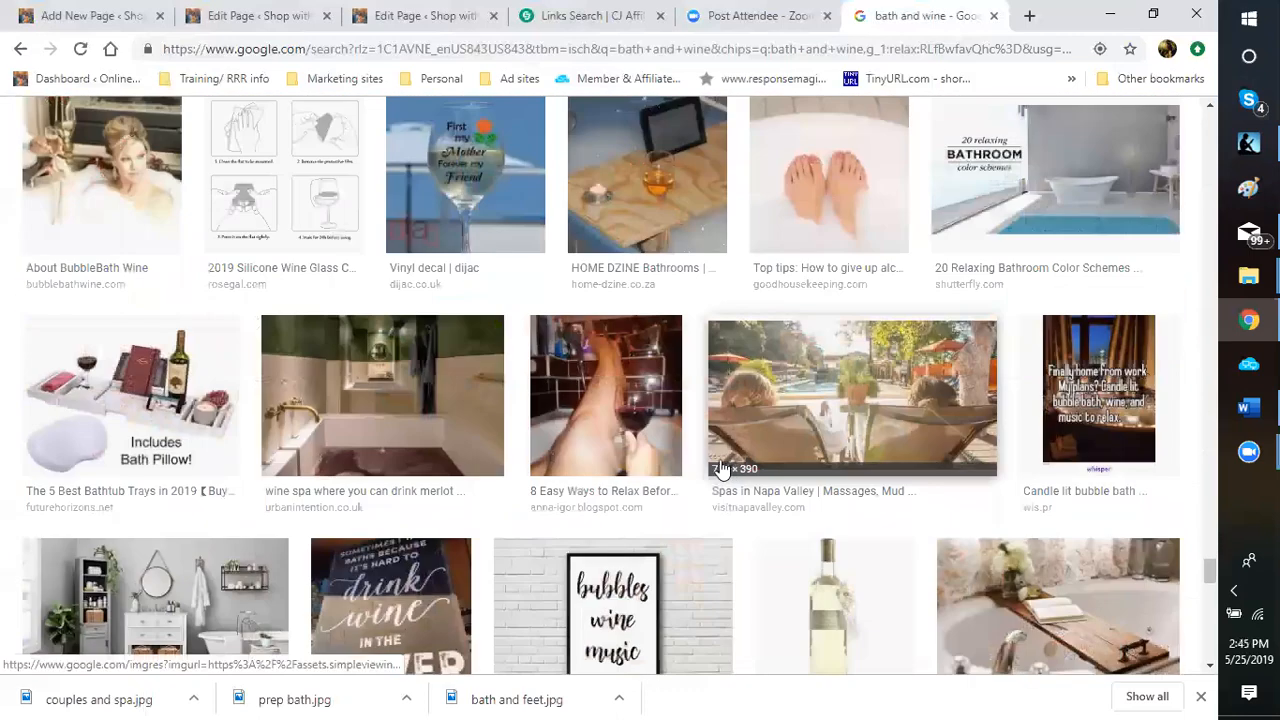
scroll(725, 470, down, 2)
scroll(752, 520, down, 2)
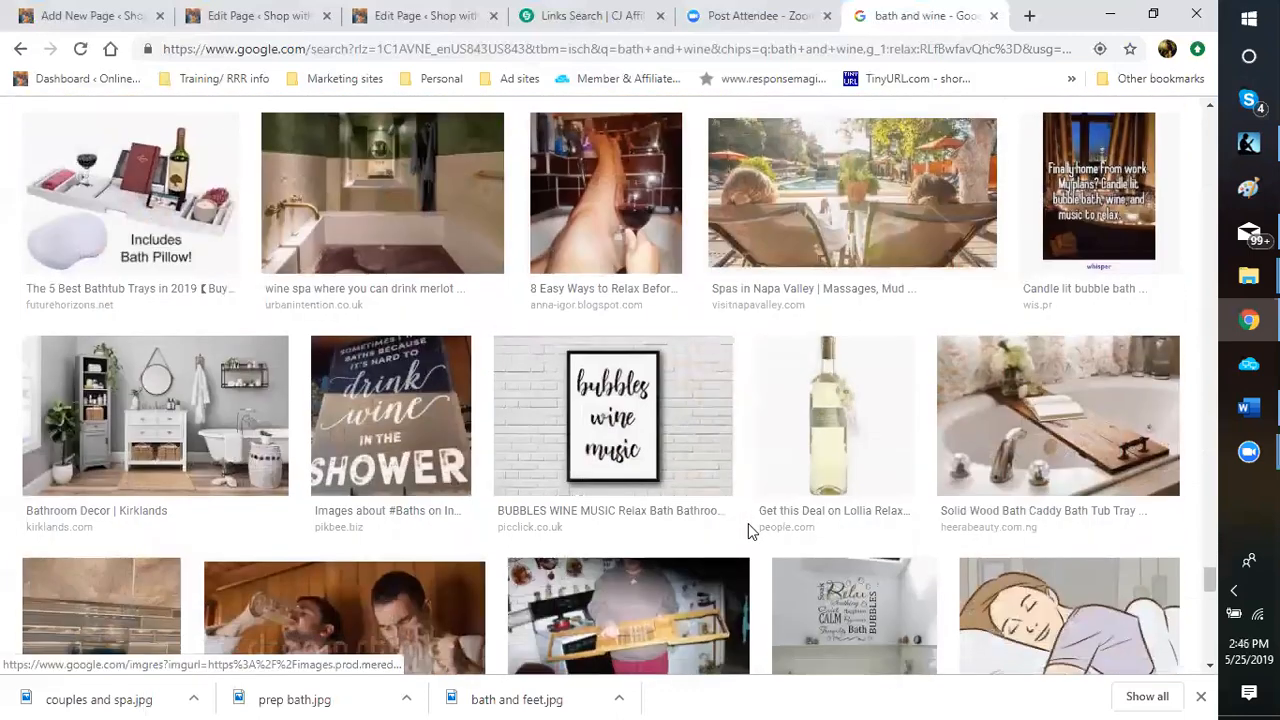
scroll(750, 533, down, 2)
scroll(750, 533, down, 2)
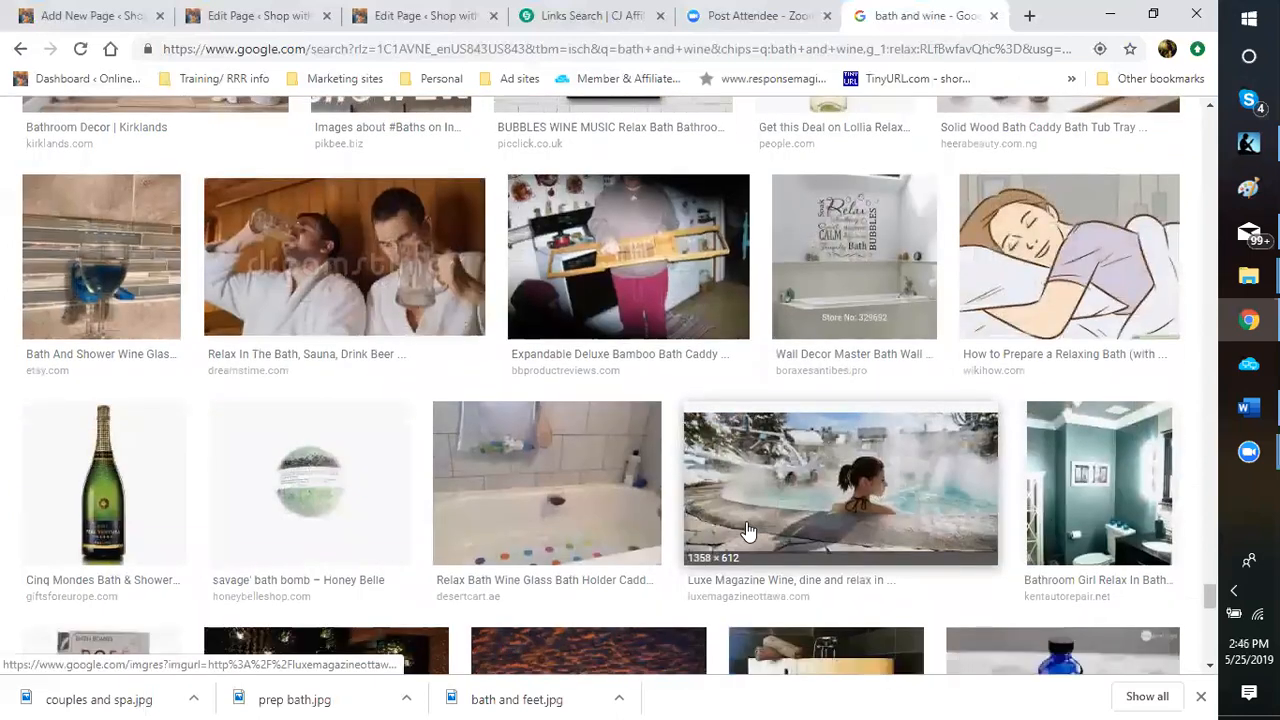
scroll(748, 530, down, 2)
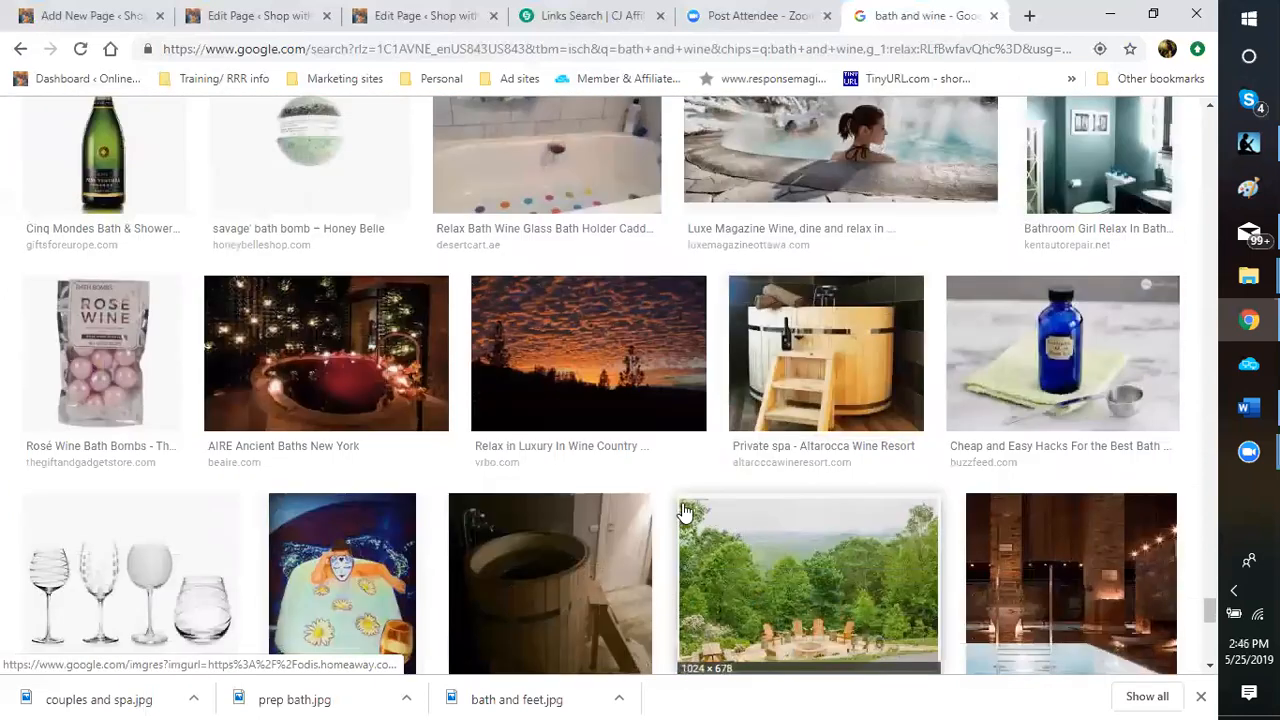
scroll(668, 510, down, 2)
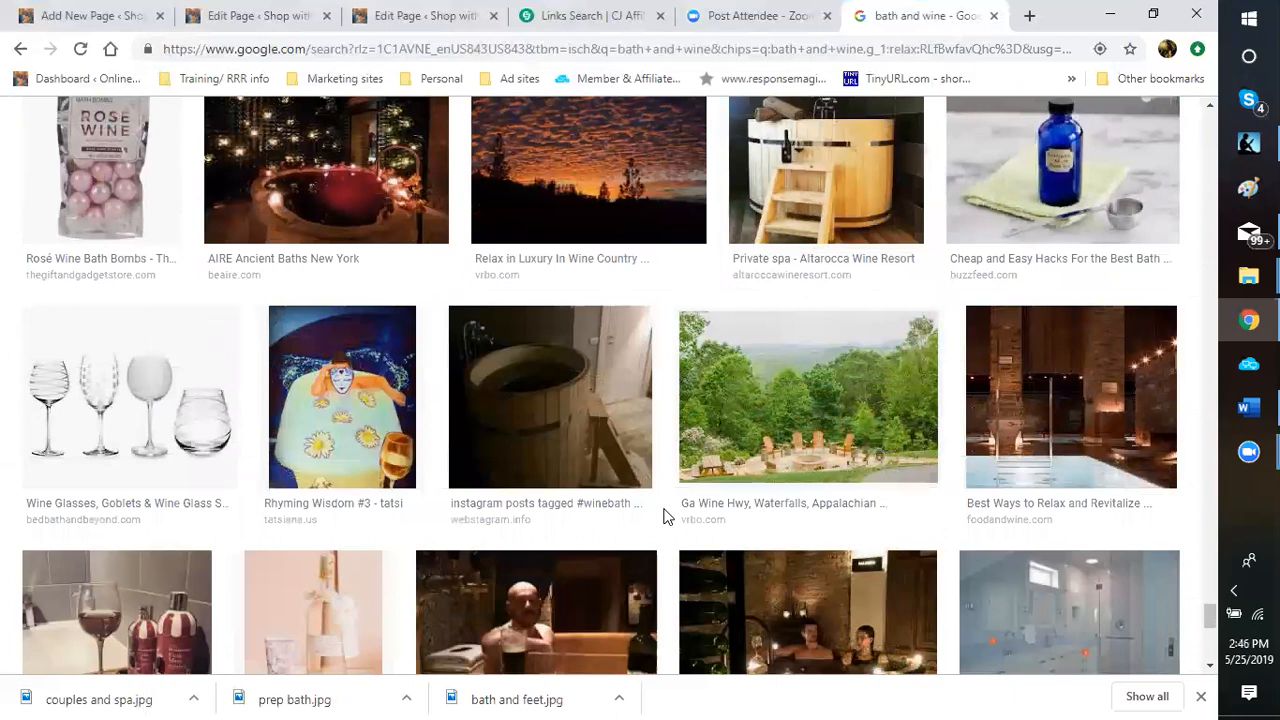
scroll(665, 515, down, 2)
scroll(669, 508, down, 1)
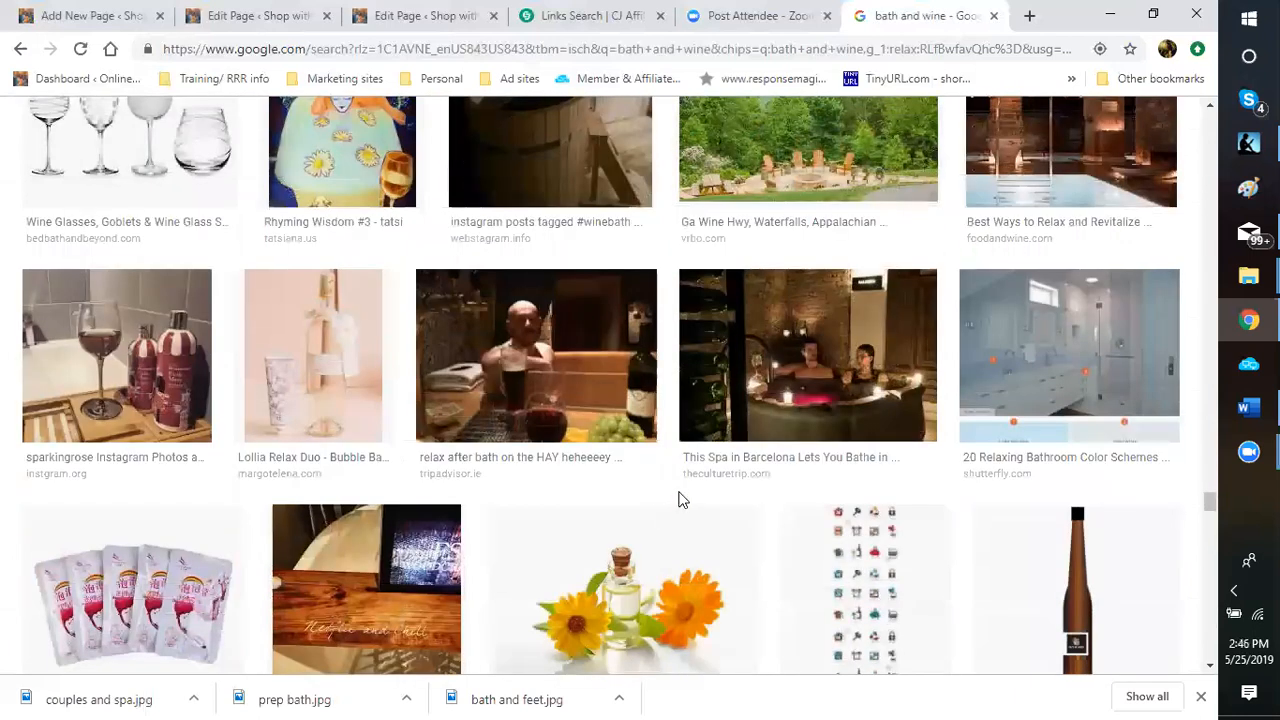
scroll(663, 432, down, 4)
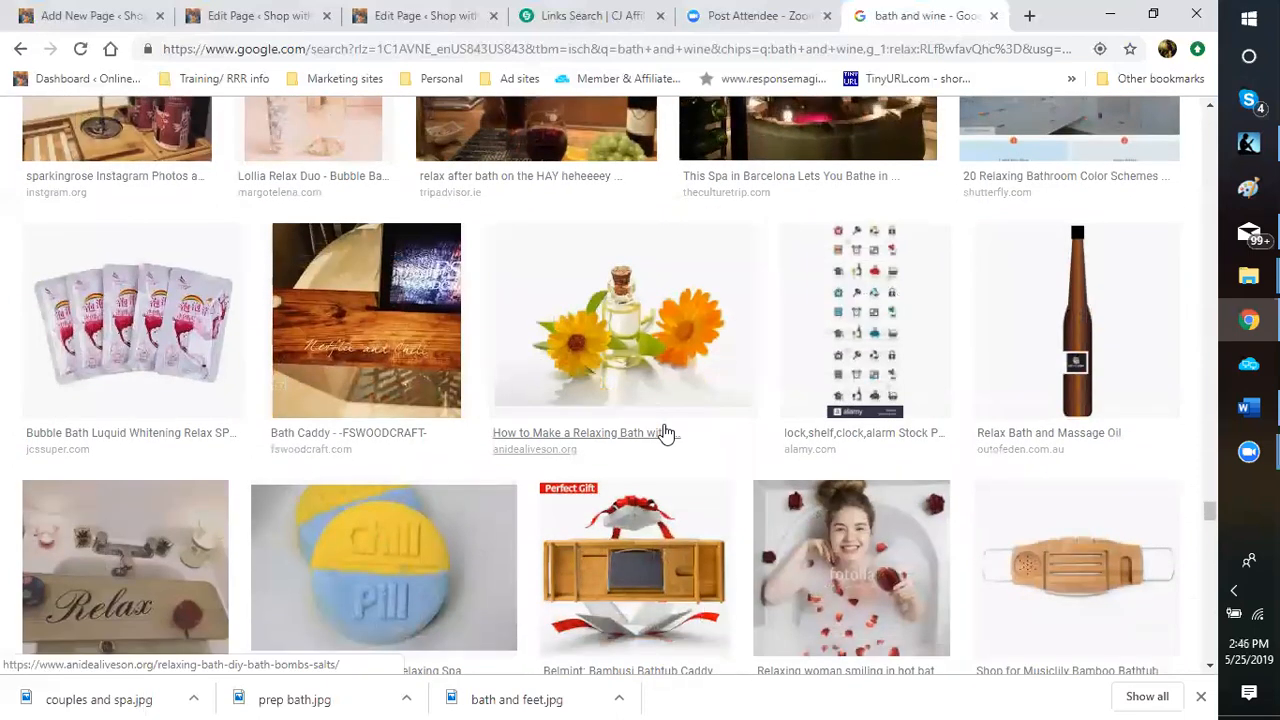
scroll(665, 440, down, 4)
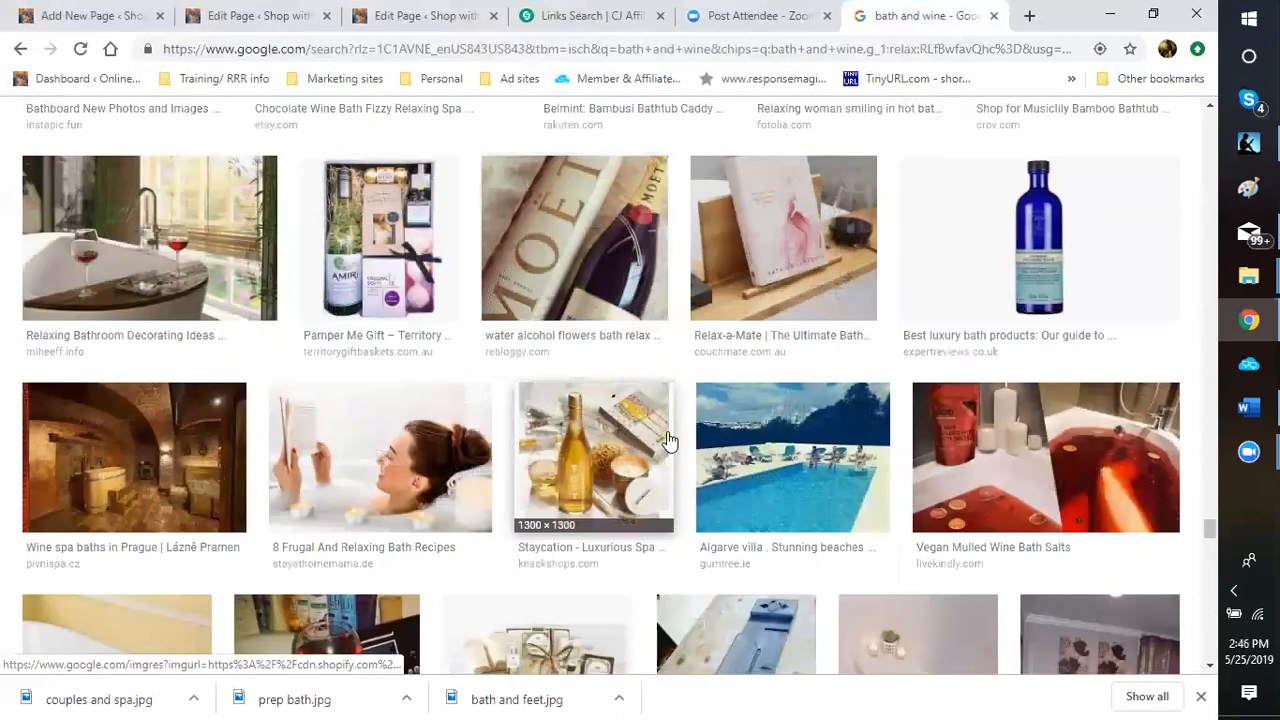
scroll(680, 450, down, 4)
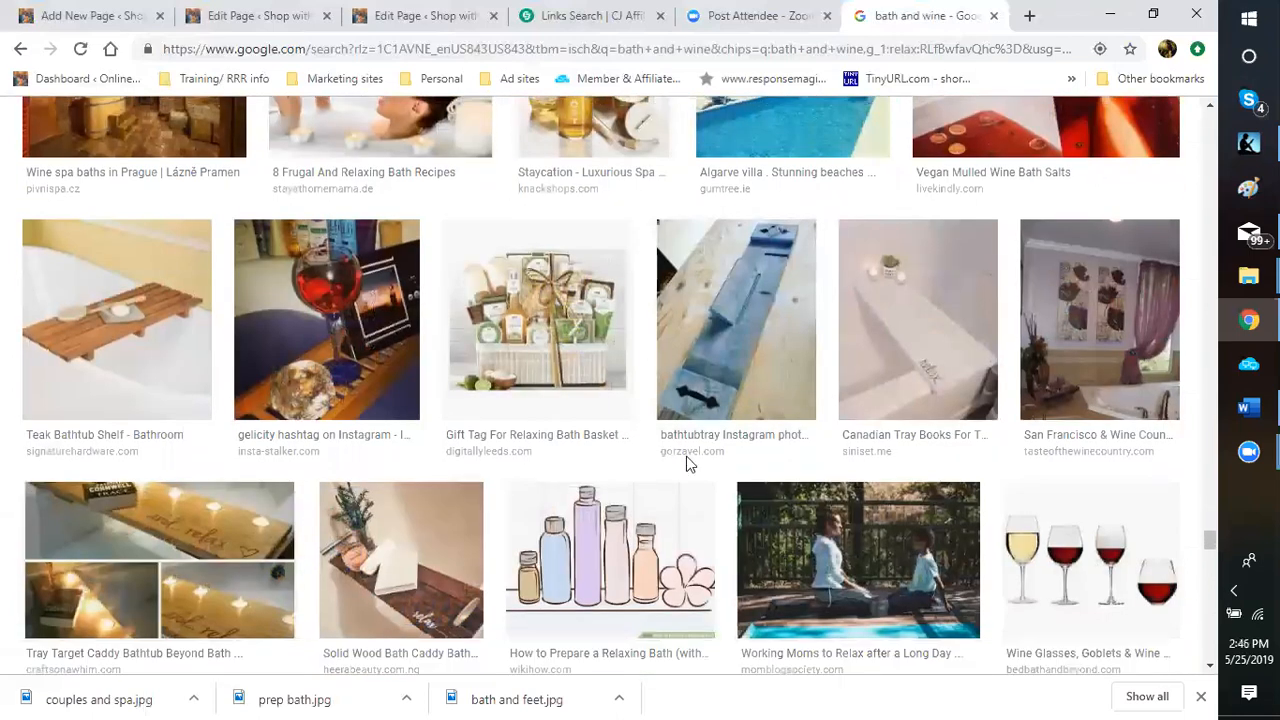
scroll(688, 458, down, 3)
scroll(700, 461, down, 1)
scroll(700, 463, down, 6)
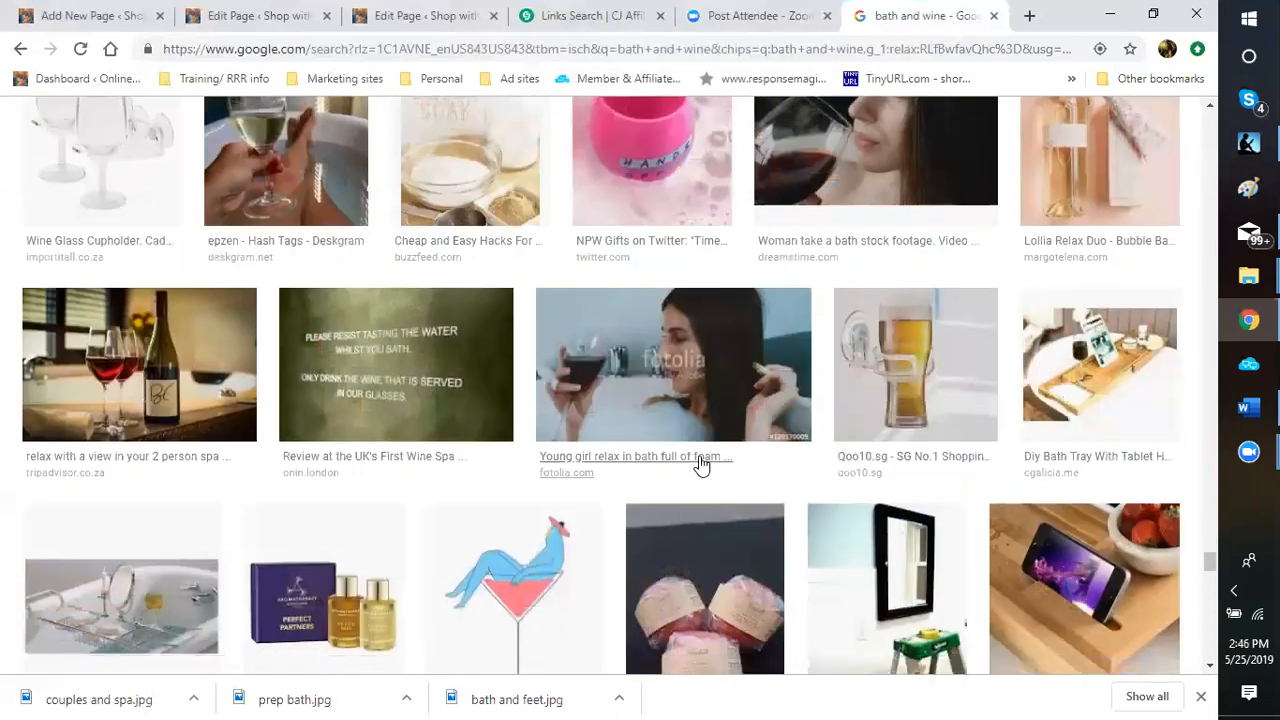
scroll(700, 463, down, 2)
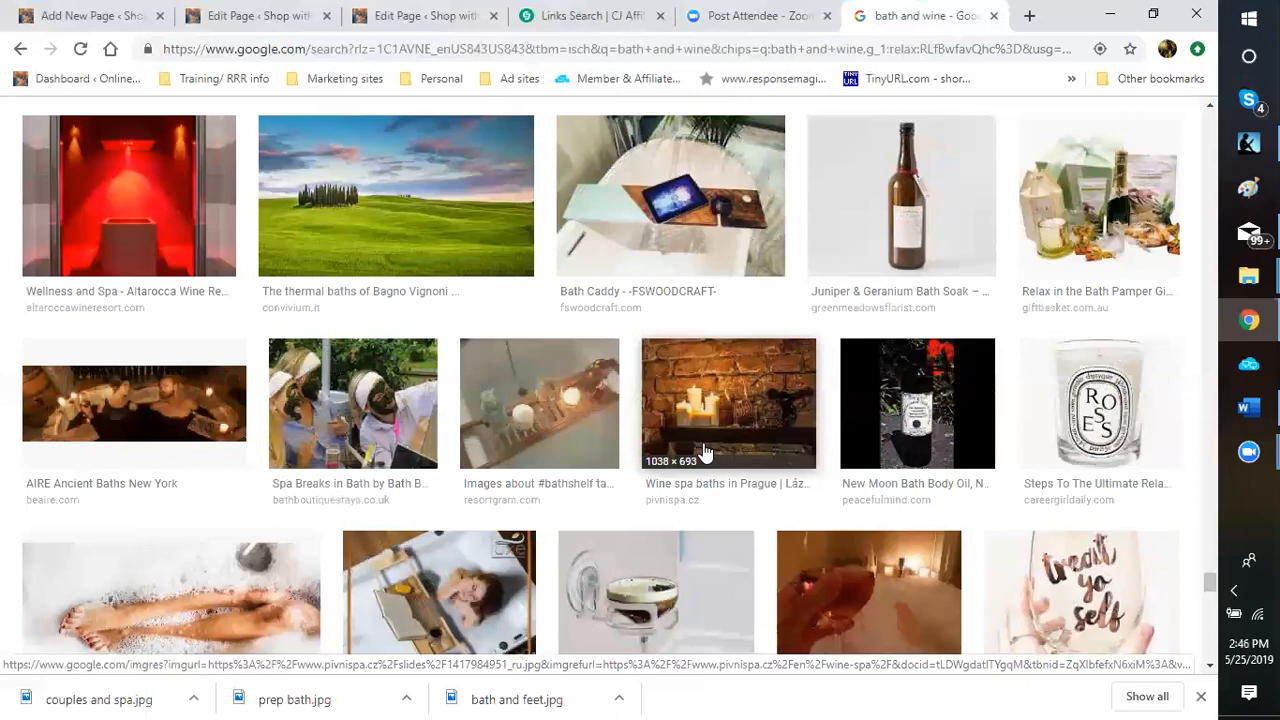
scroll(703, 450, down, 4)
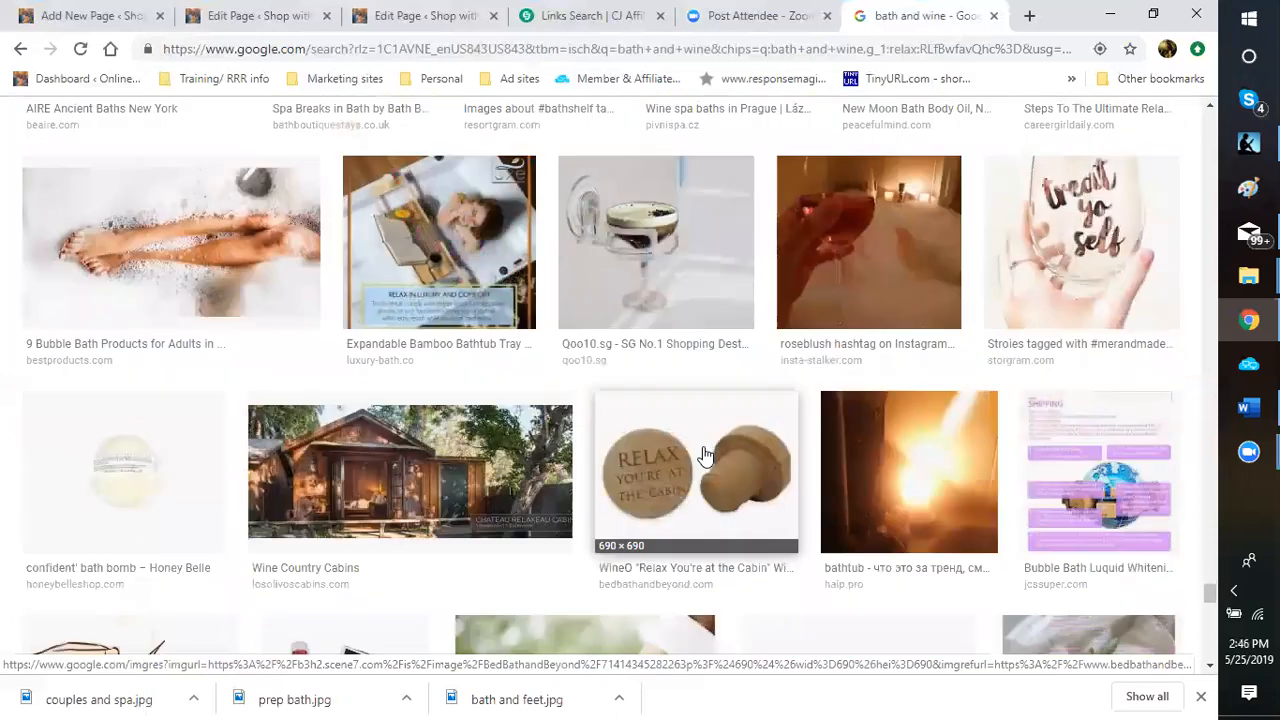
scroll(705, 452, down, 5)
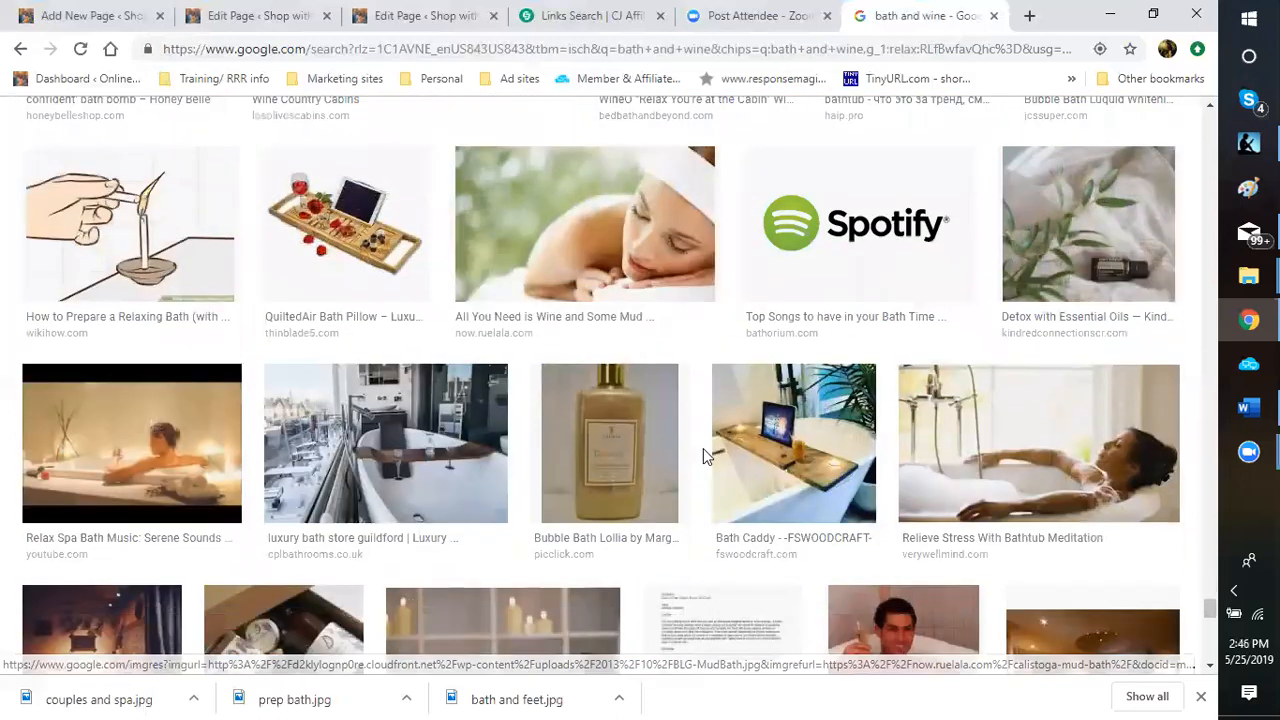
scroll(703, 448, down, 2)
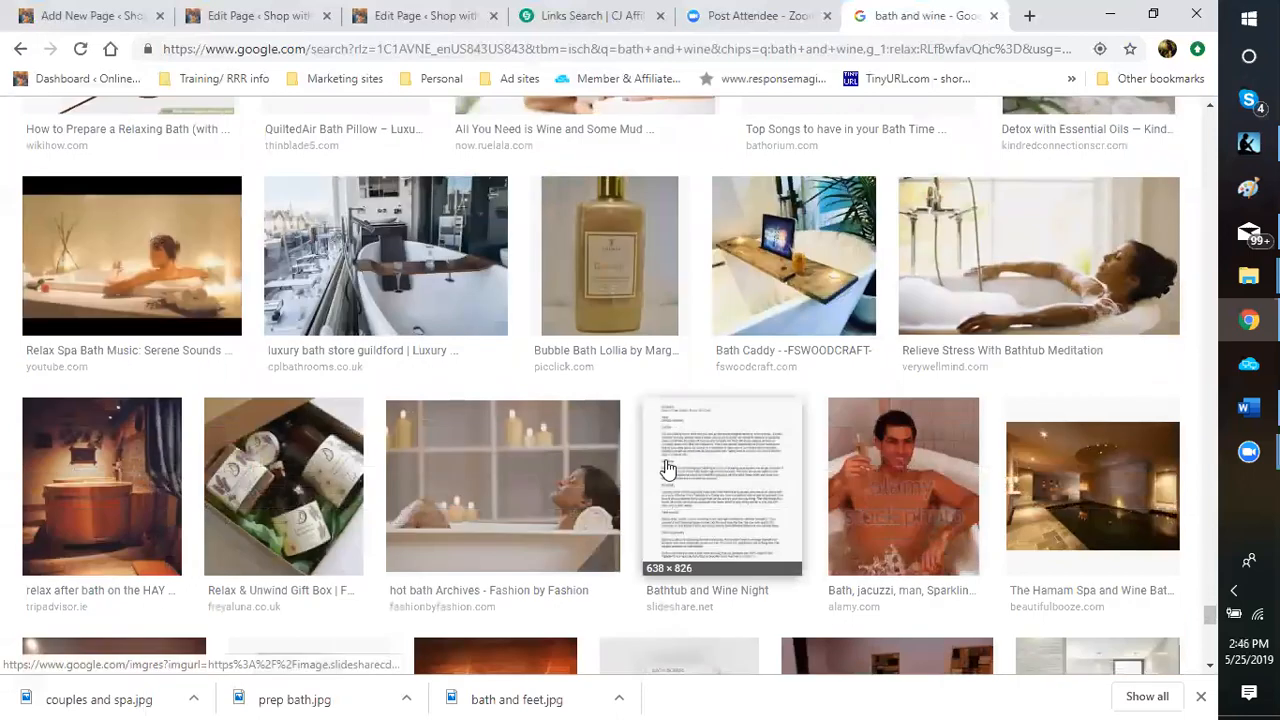
scroll(650, 475, down, 4)
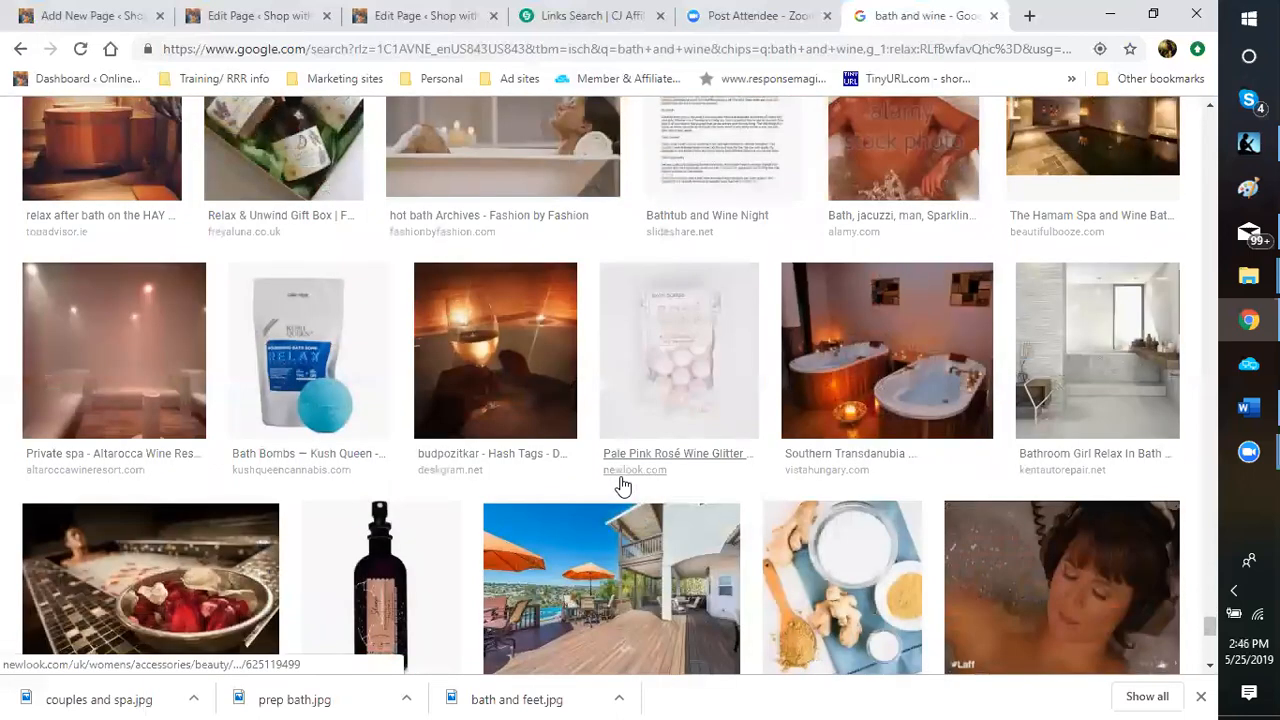
scroll(622, 485, down, 2)
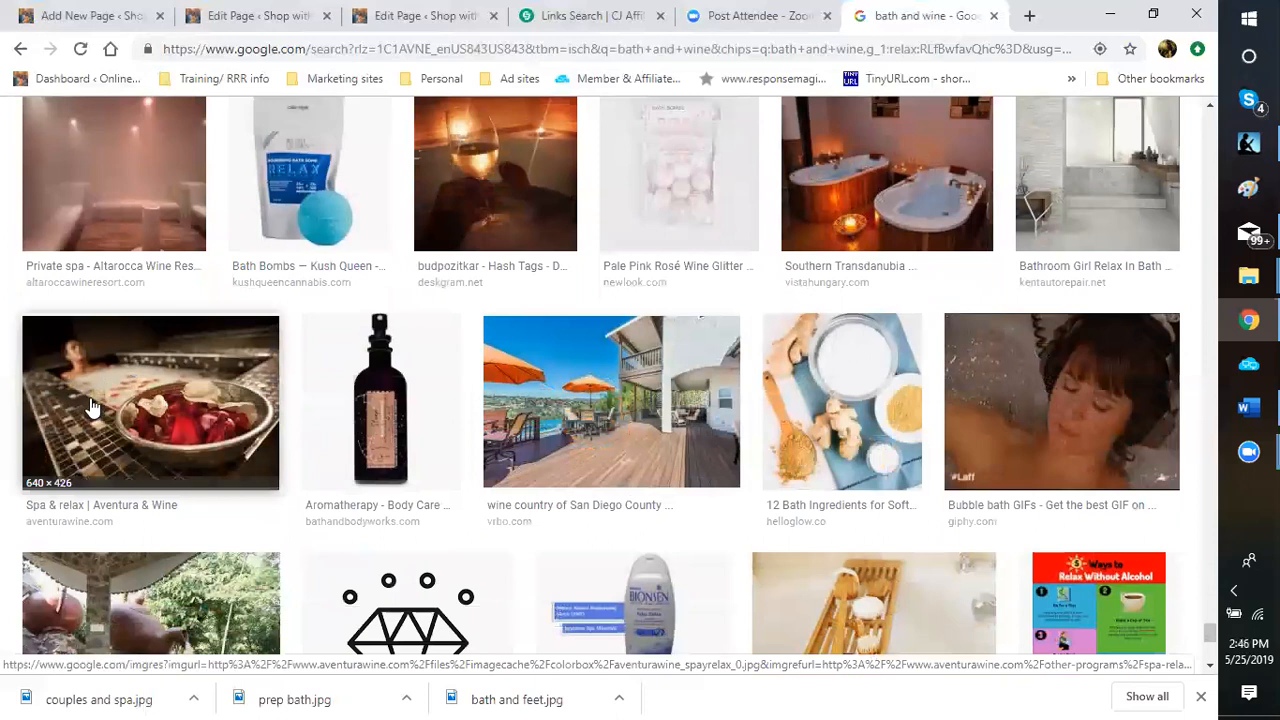
scroll(90, 406, down, 4)
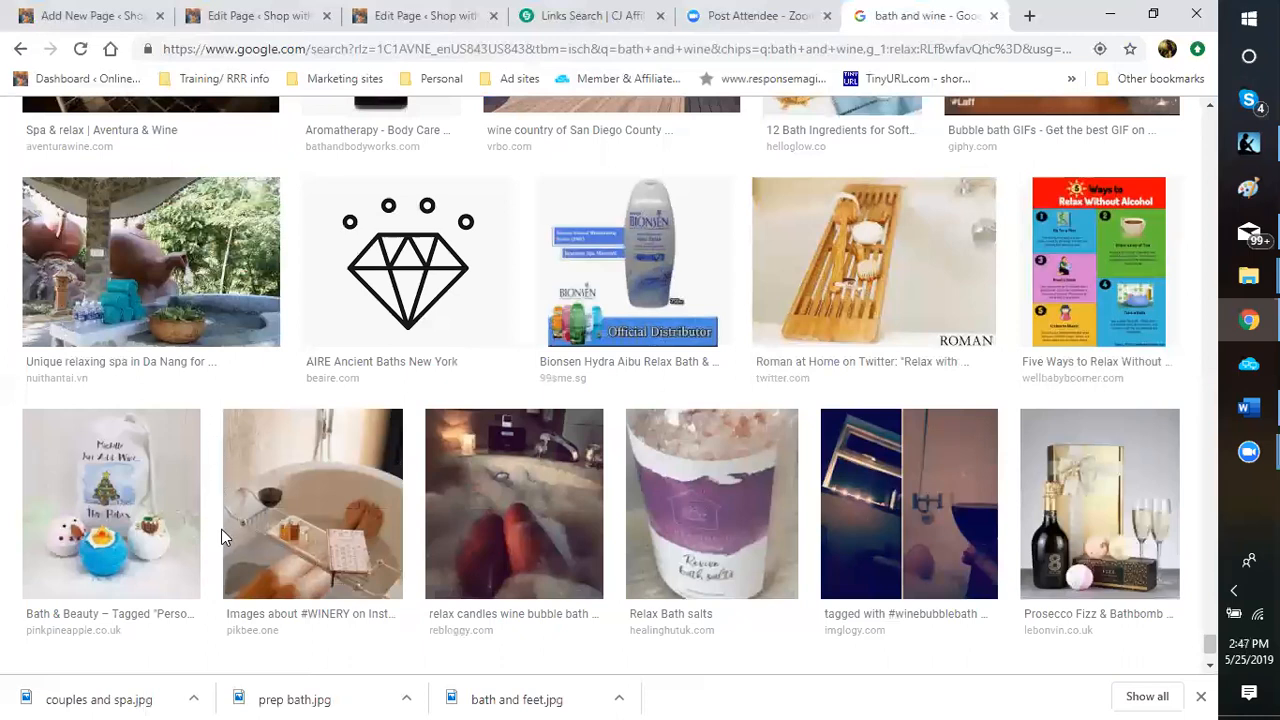
Close the downloads bar and review the bathtub caddies, gift basket and wine glass results.
click(1201, 696)
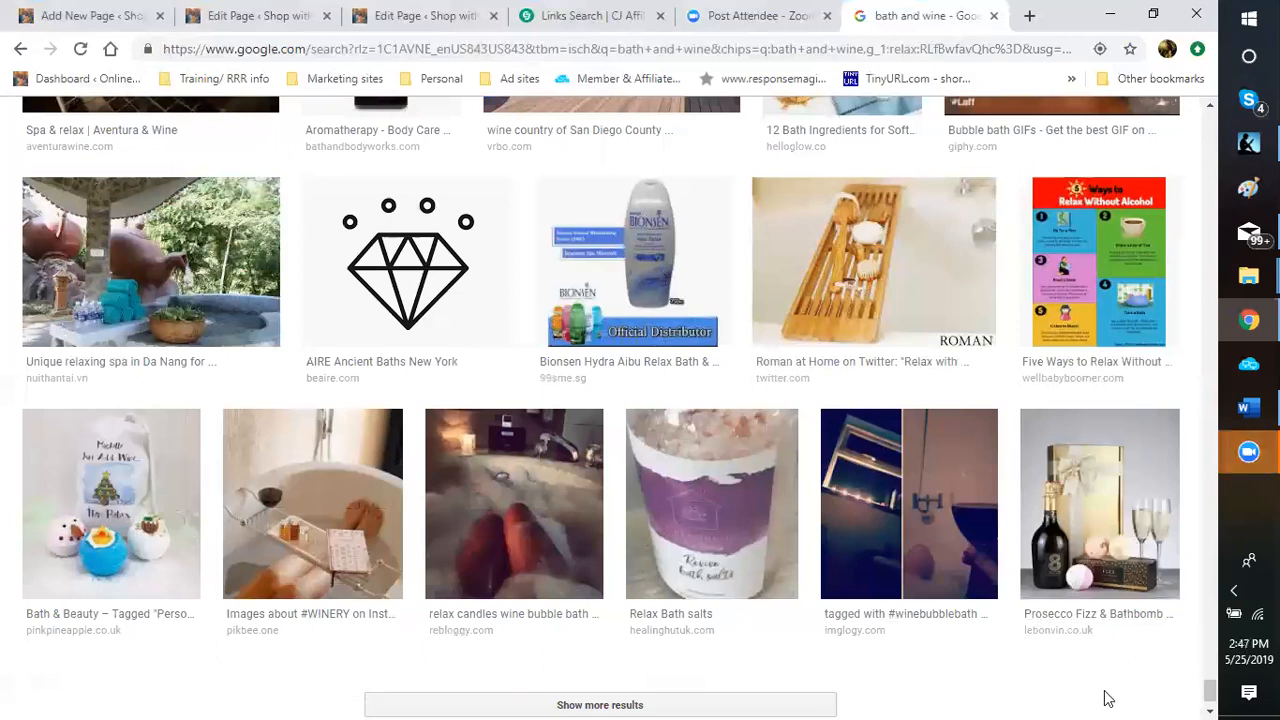
scroll(883, 632, down, 1)
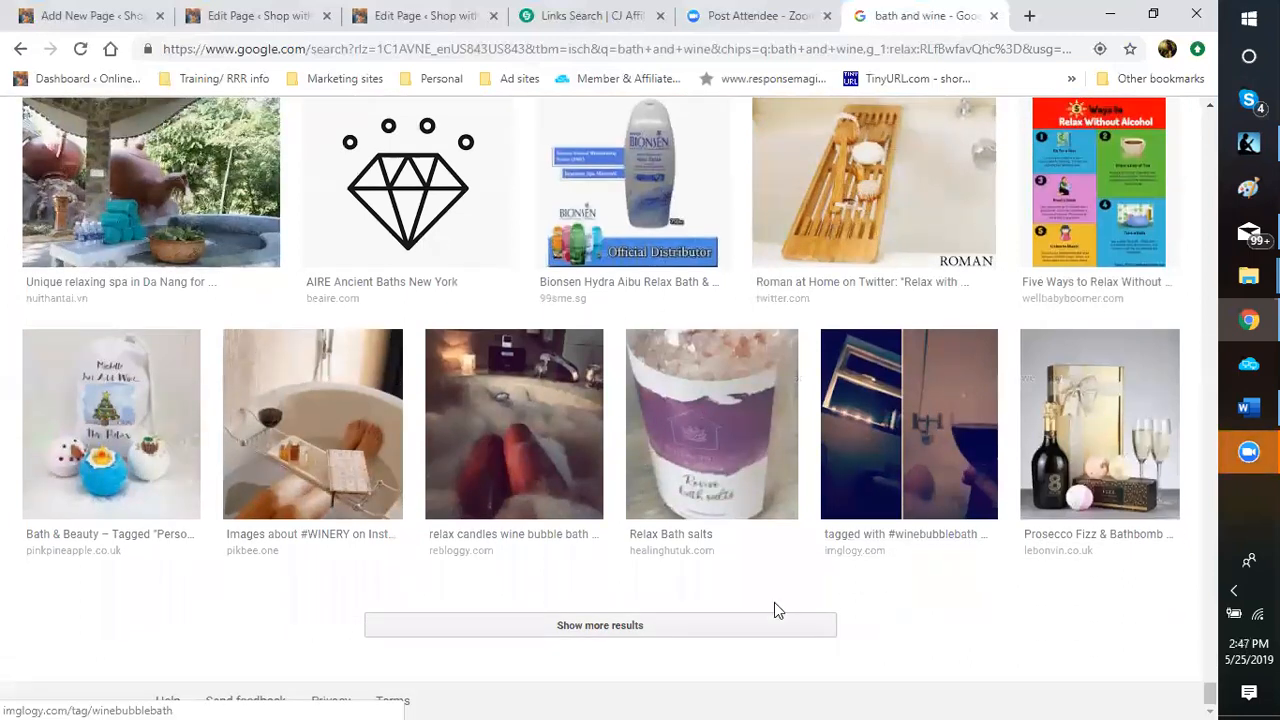
scroll(659, 566, up, 20)
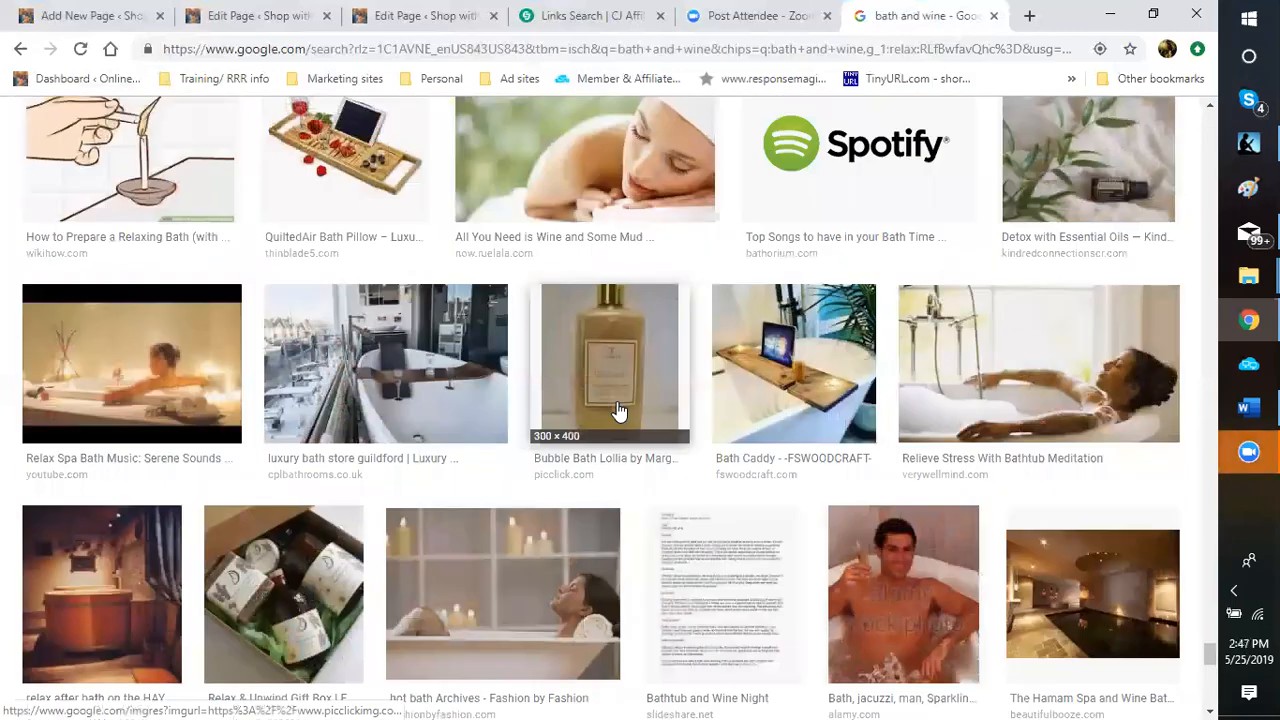
scroll(698, 380, up, 20)
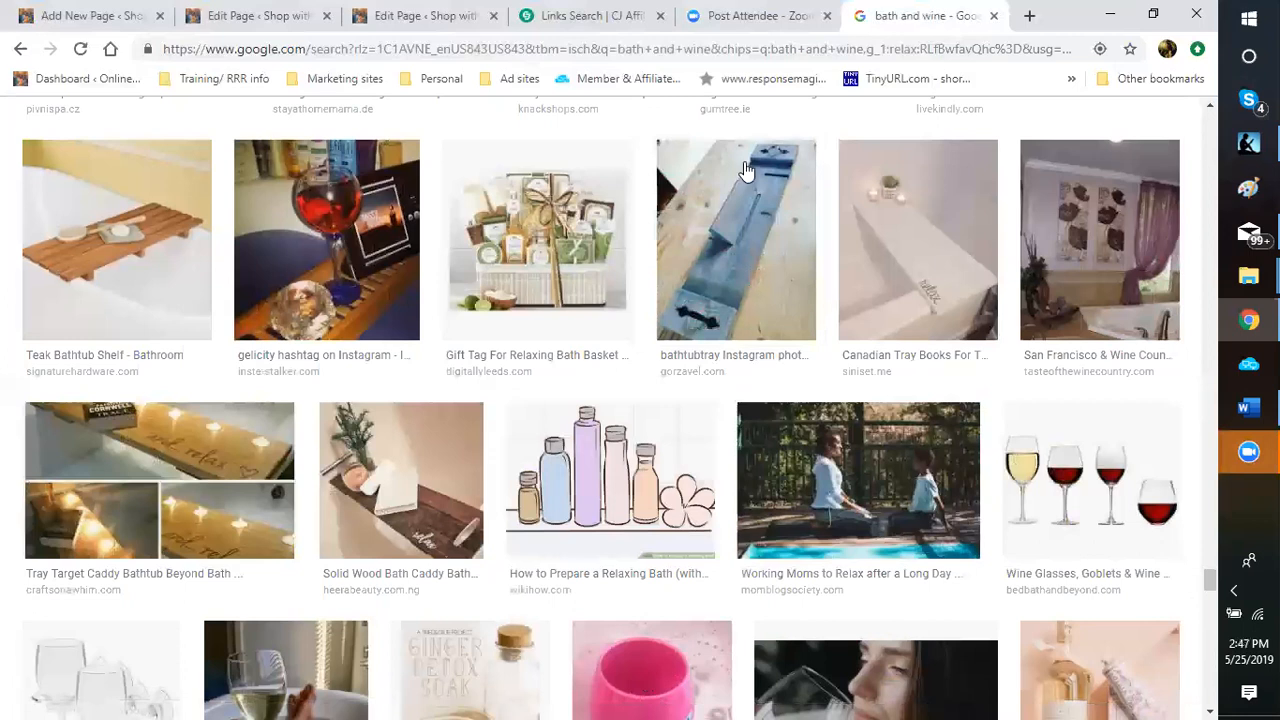
Check the 768 x 90 BNB Tobacco banner's click URL in CJ Affiliate, then view the Who Needs Romance? editor.
click(577, 22)
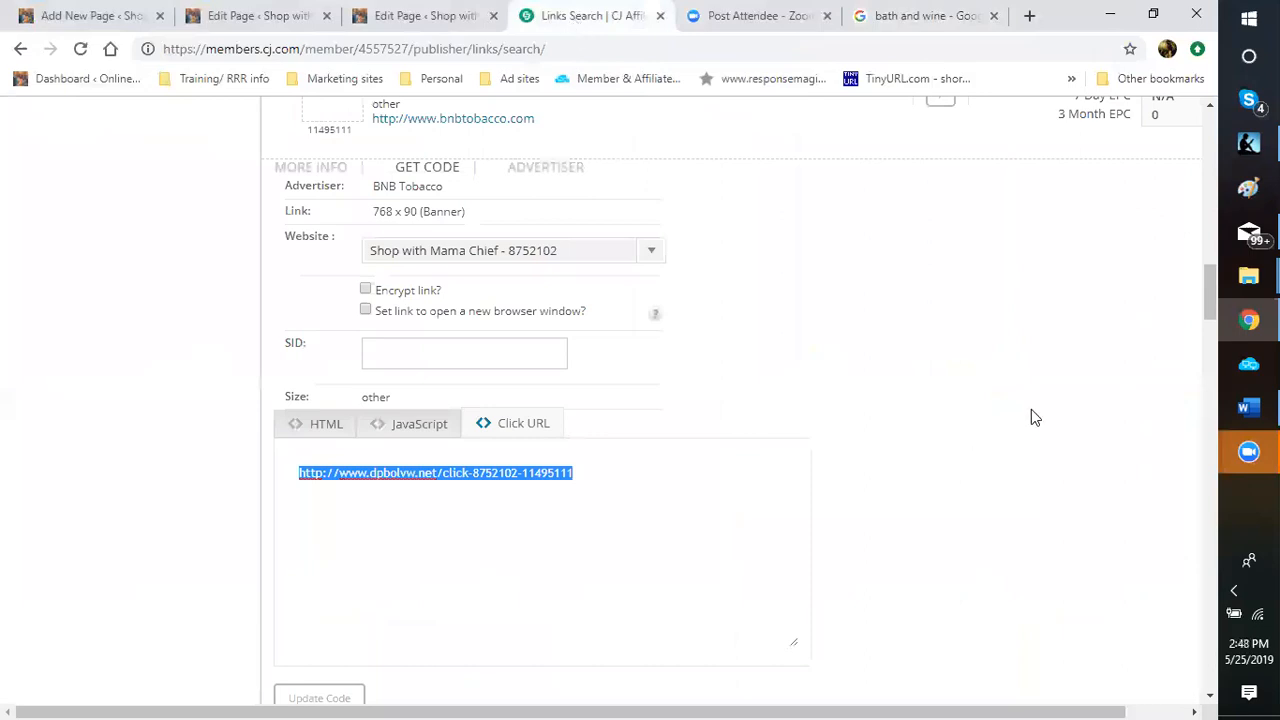
scroll(963, 411, up, 3)
scroll(734, 323, down, 2)
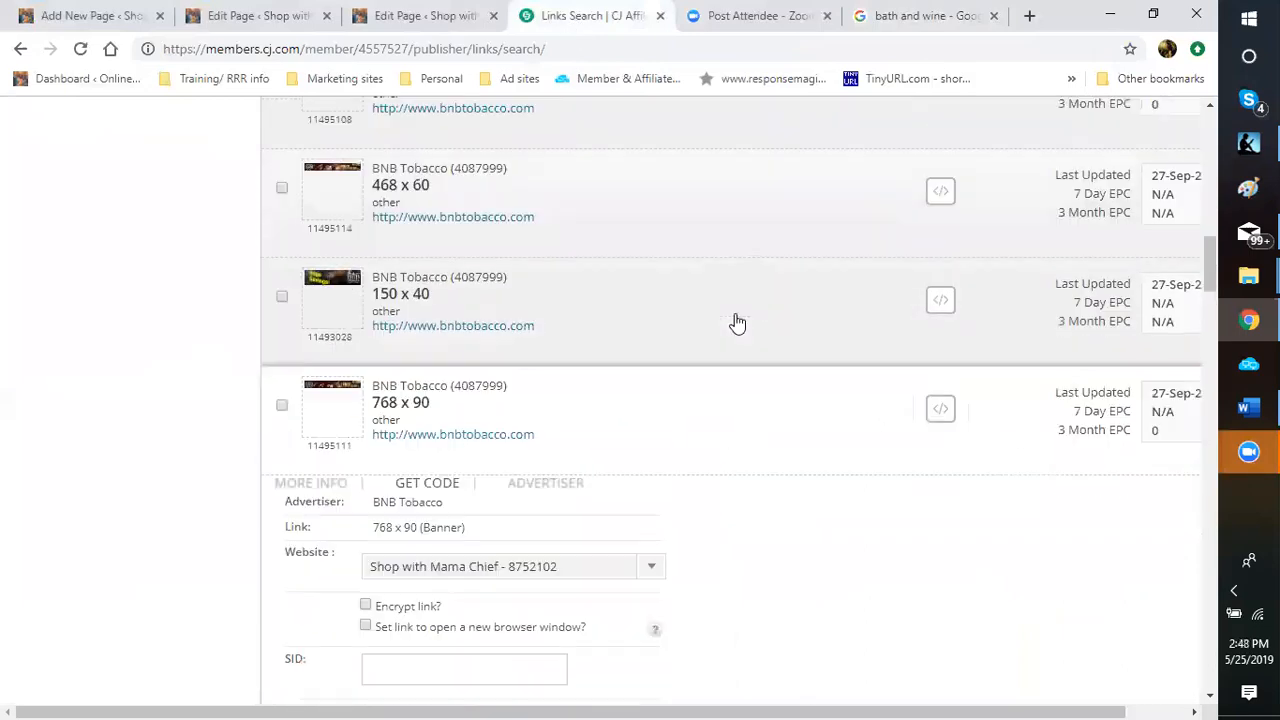
scroll(734, 323, down, 2)
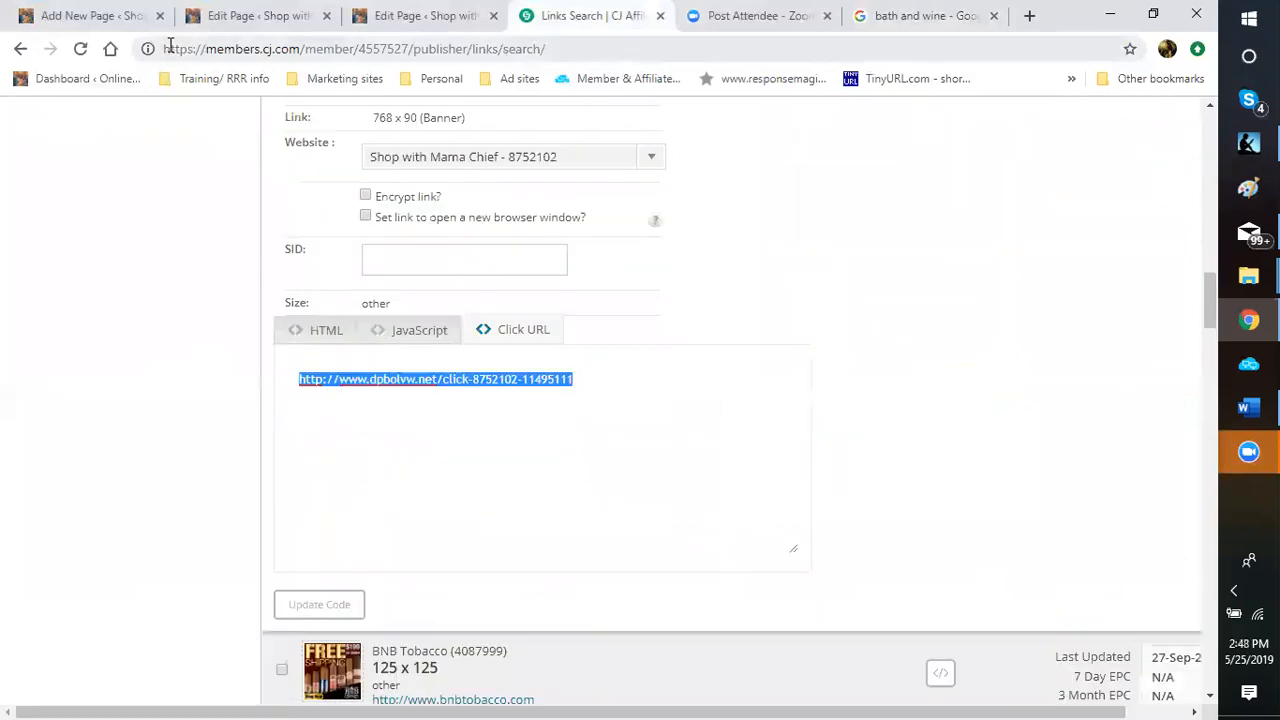
click(236, 18)
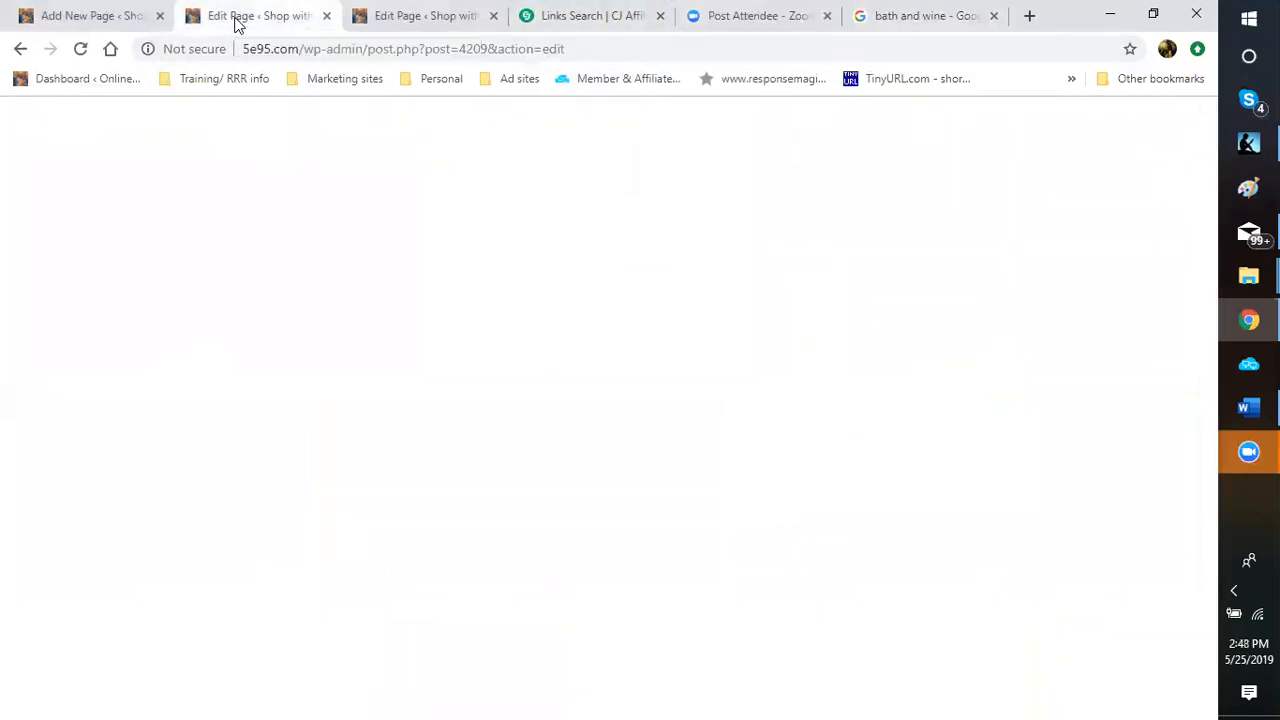
Back in the Ways To Relax draft, start a new empty block after 'bubble bath!!!'.
click(100, 22)
scroll(590, 420, down, 2)
scroll(571, 294, up, 2)
scroll(591, 374, down, 1)
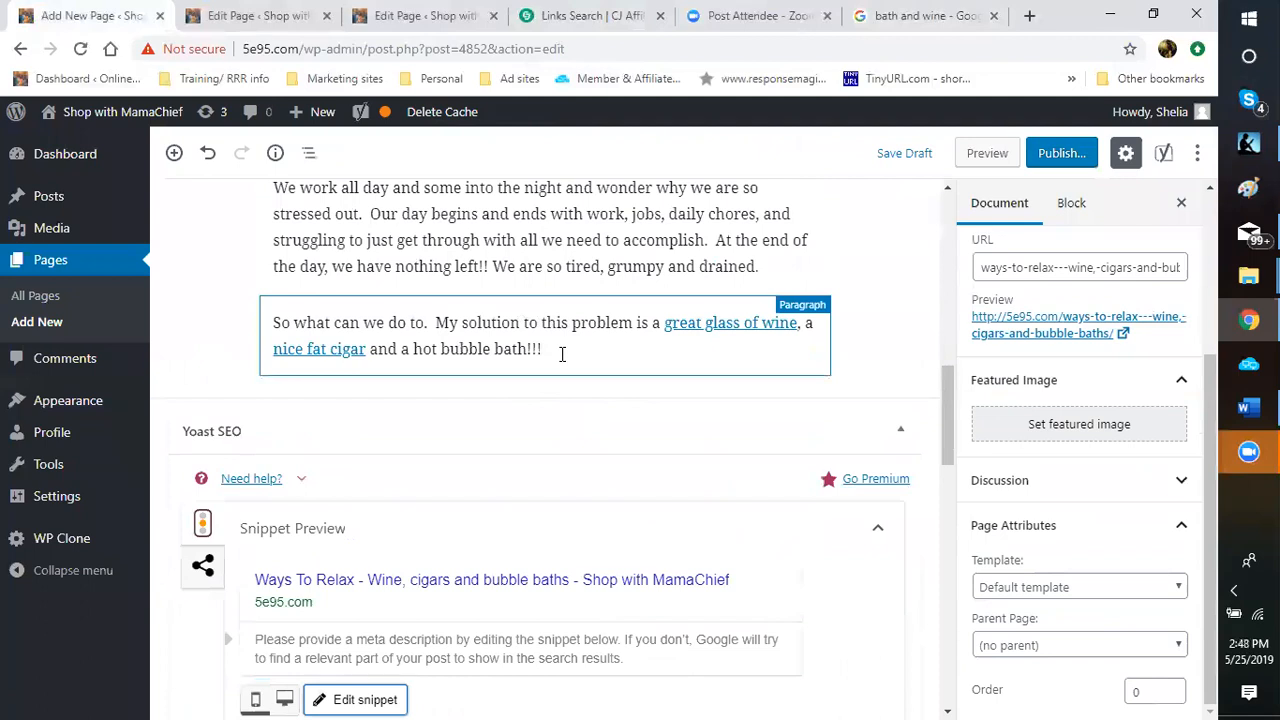
click(561, 368)
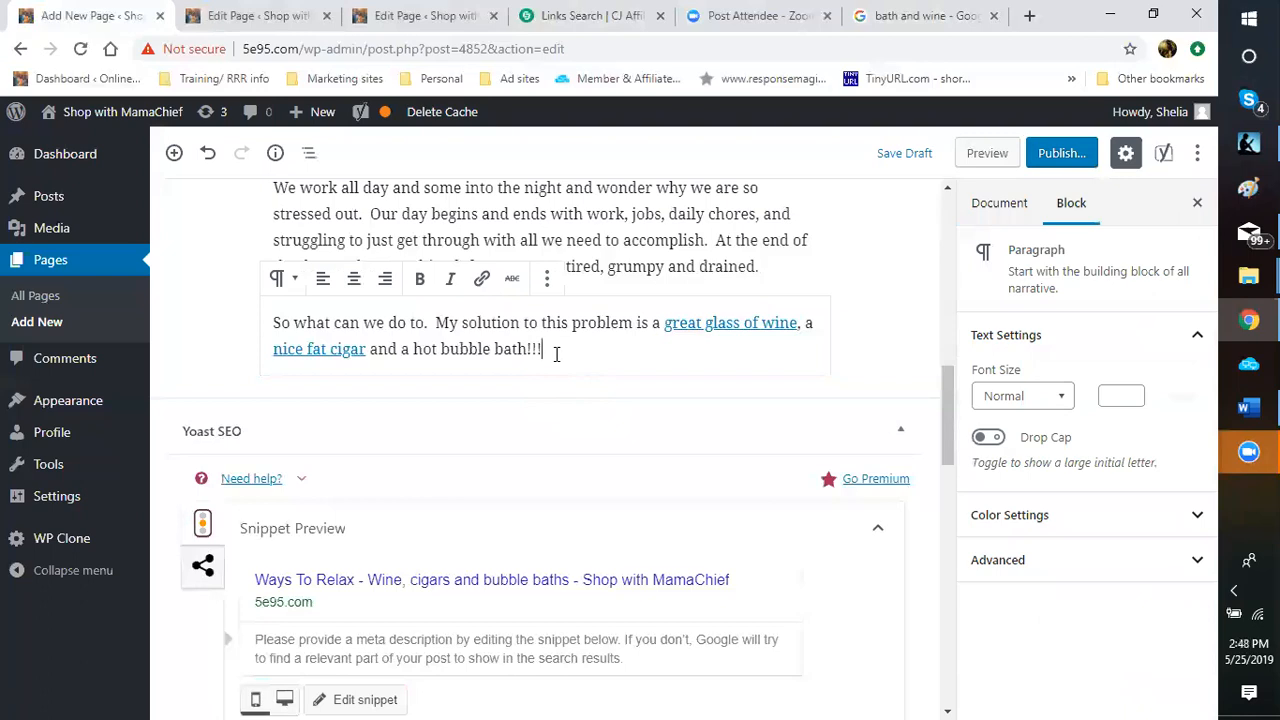
scroll(556, 354, up, 2)
scroll(556, 354, down, 3)
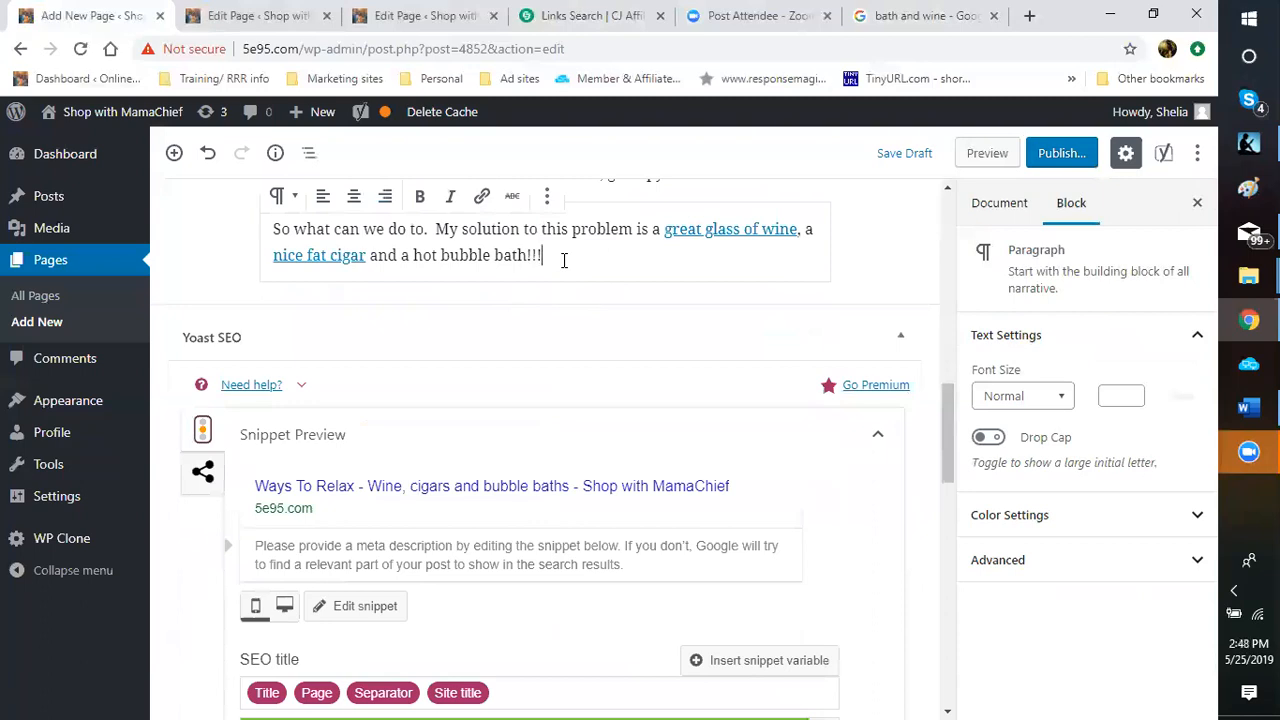
key(Return)
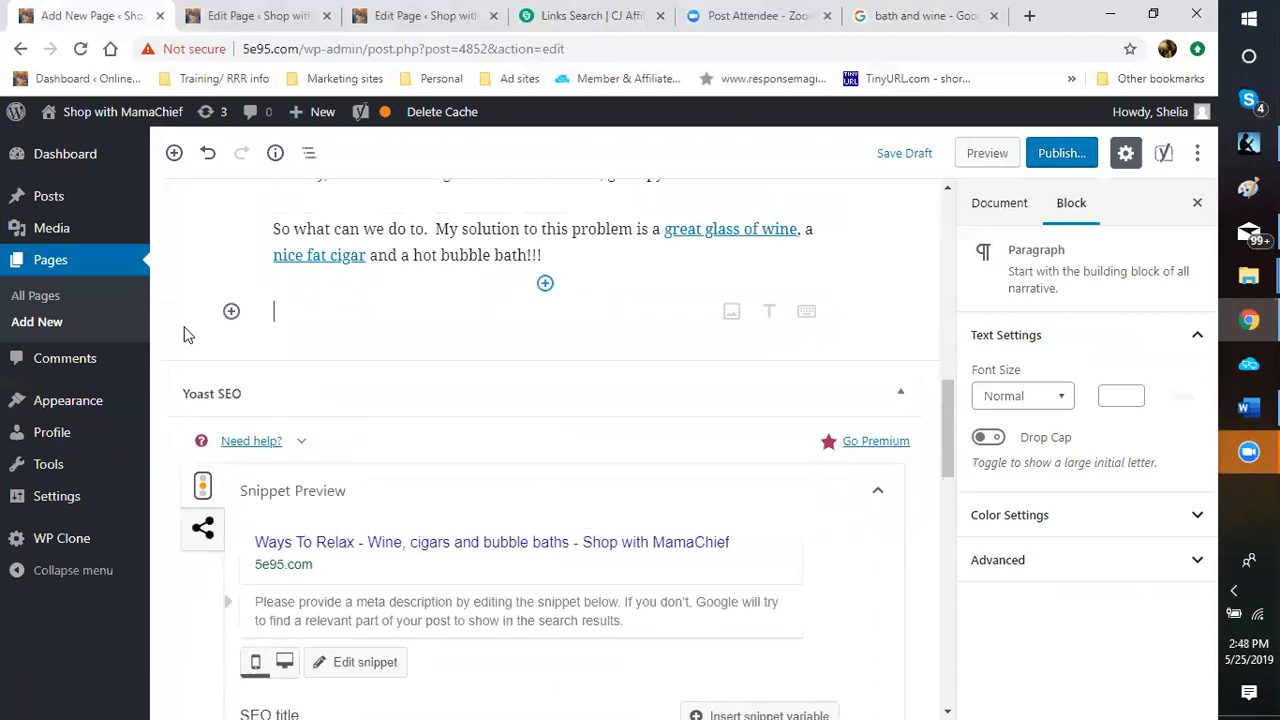
Browse the block inserter's Layout Elements and Formatting categories.
click(232, 313)
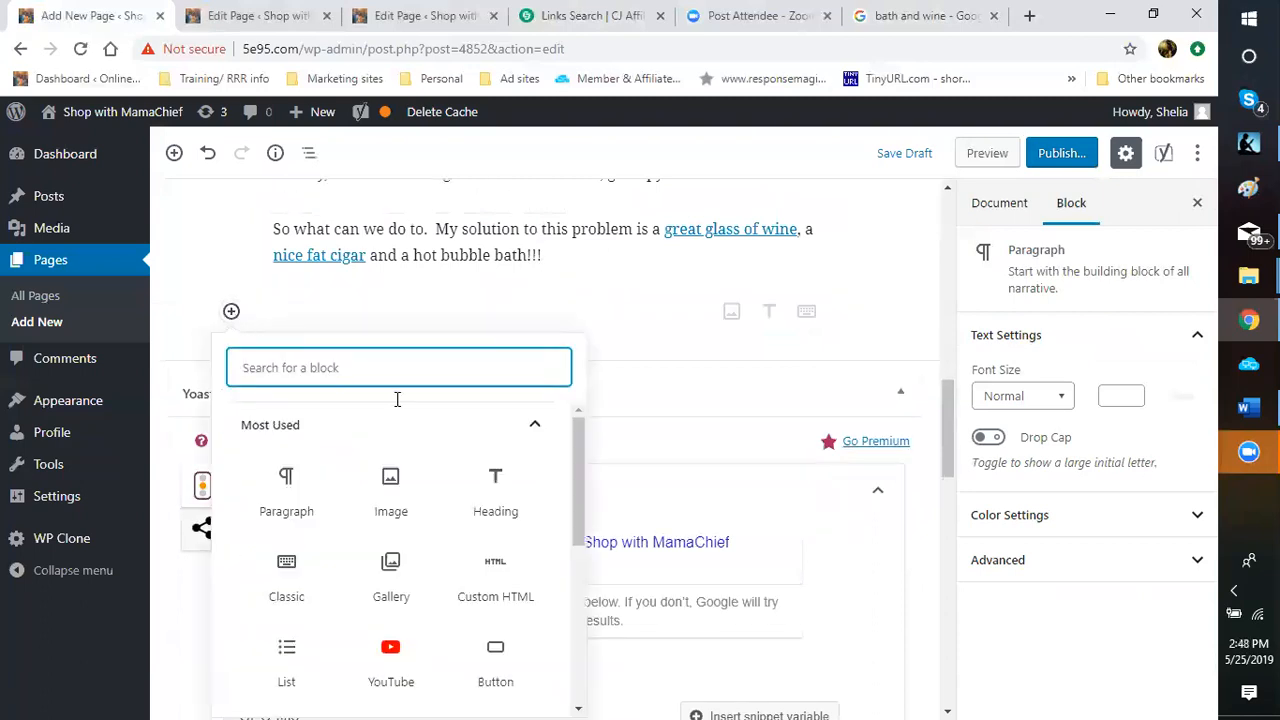
scroll(570, 283, down, 2)
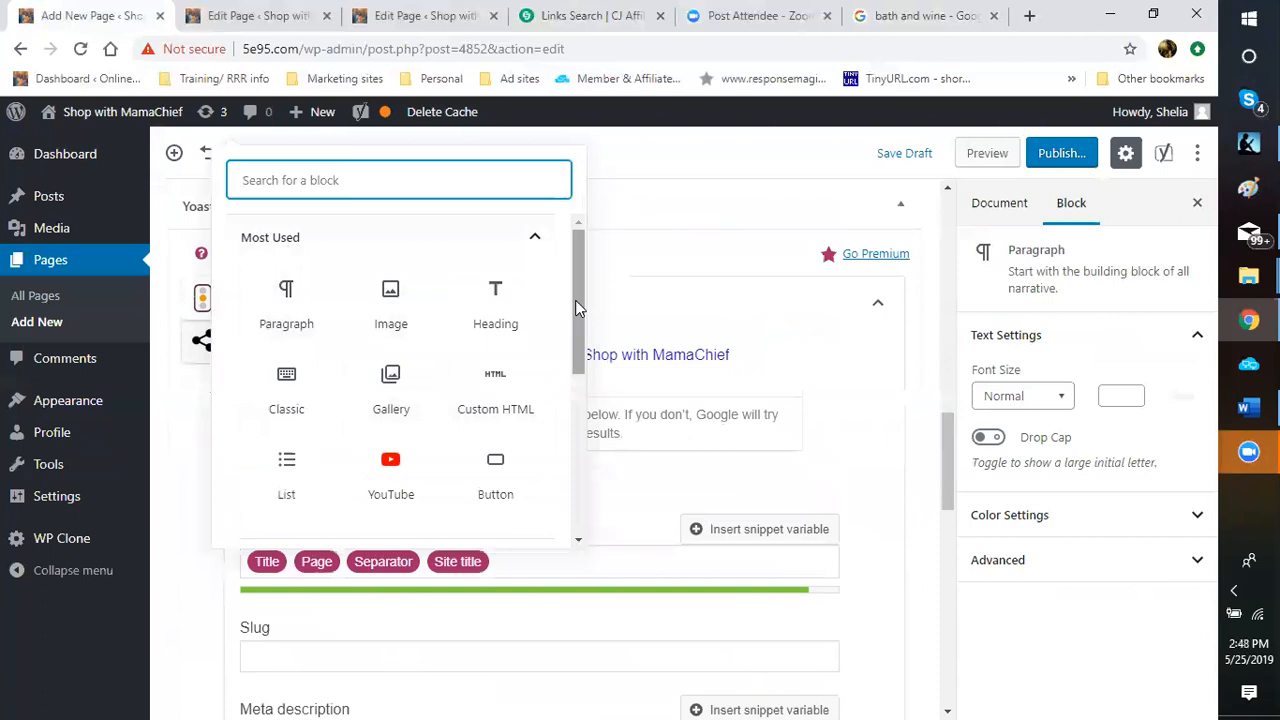
drag(575, 308, 565, 360)
scroll(568, 386, down, 2)
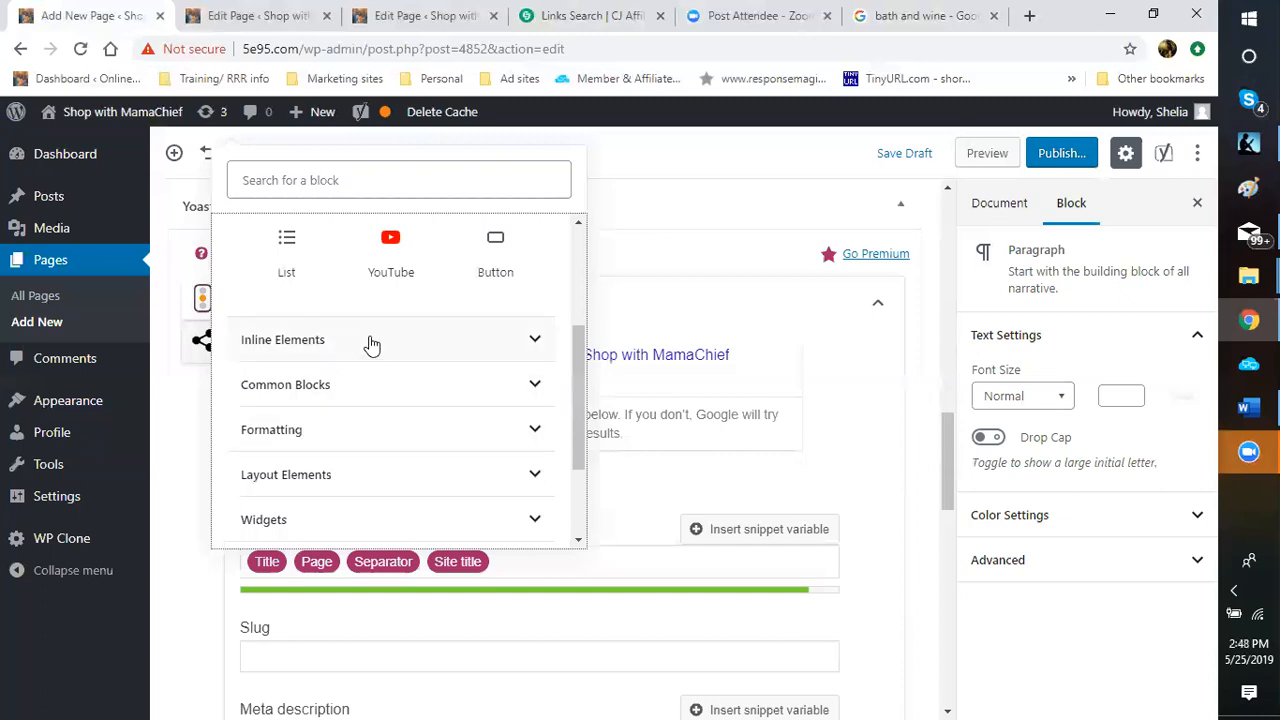
scroll(388, 375, down, 3)
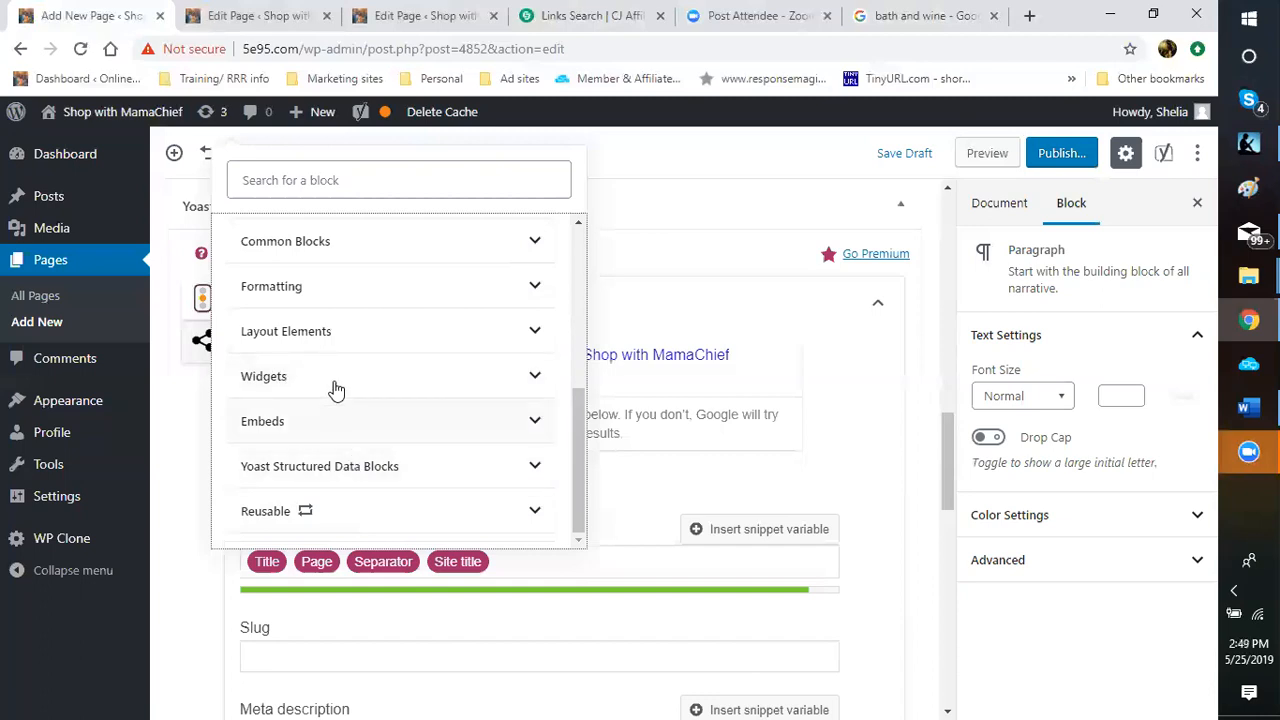
scroll(349, 400, up, 1)
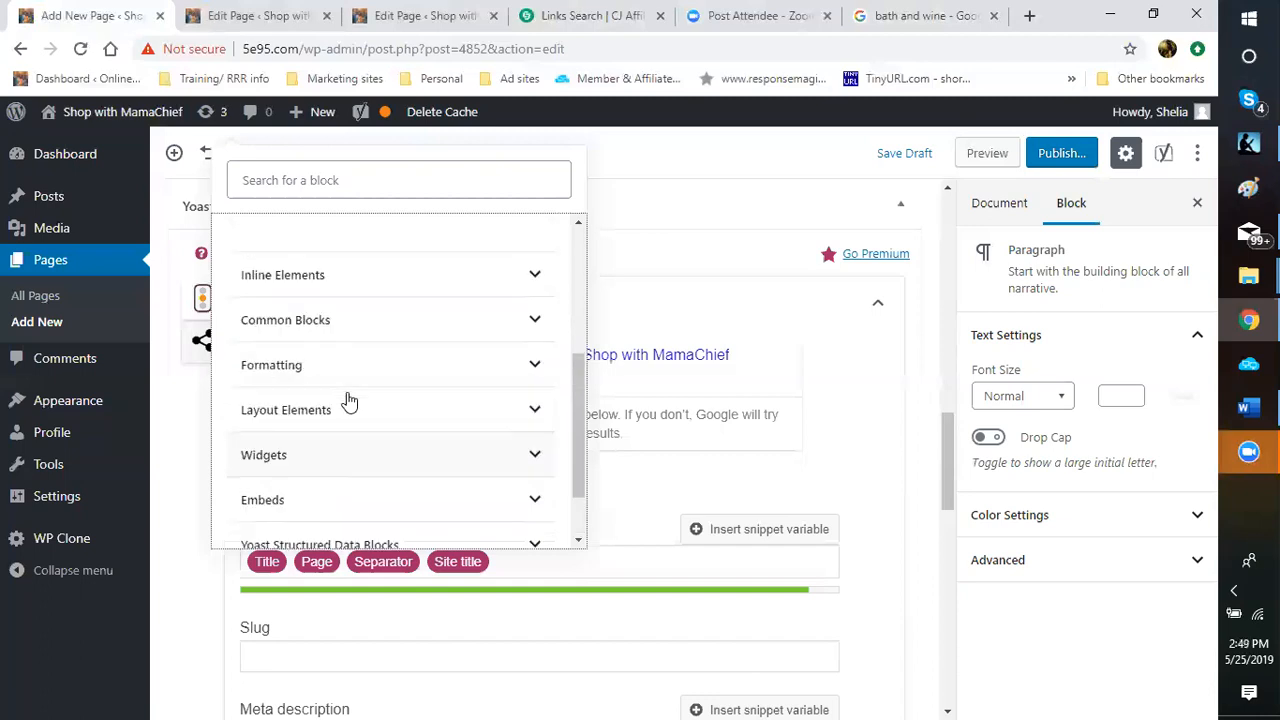
click(535, 422)
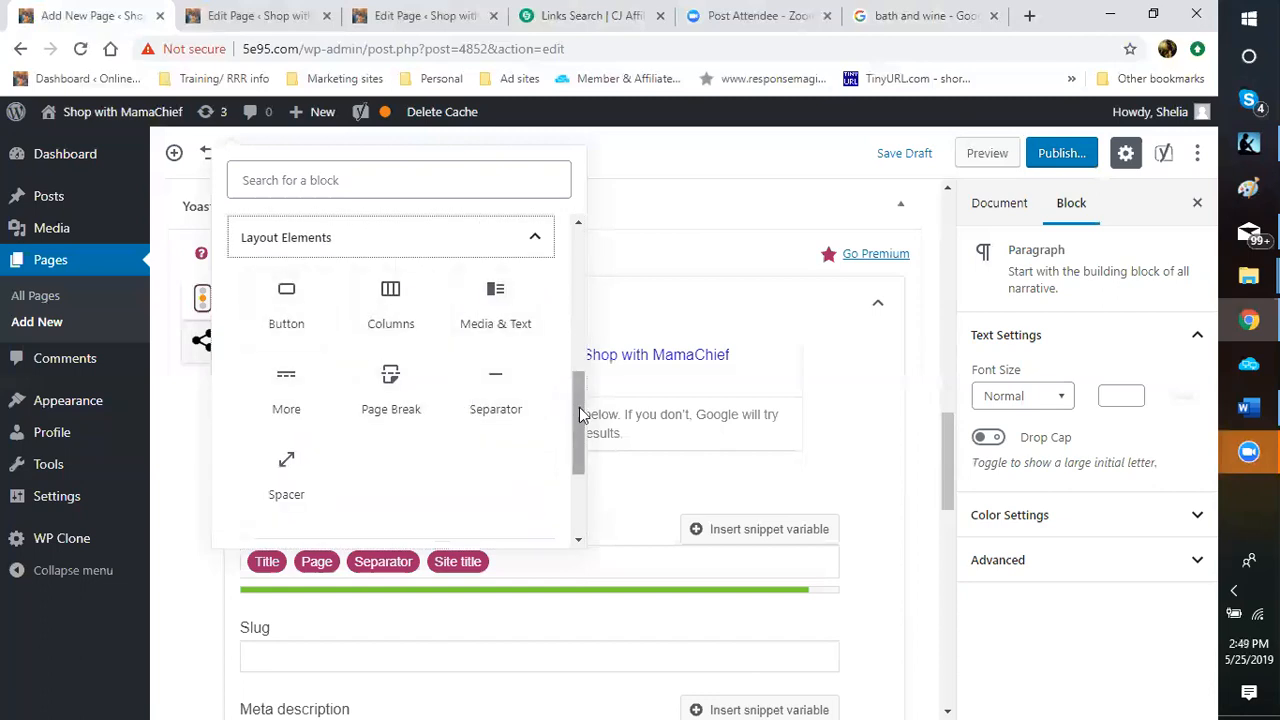
scroll(565, 375, up, 1)
click(476, 308)
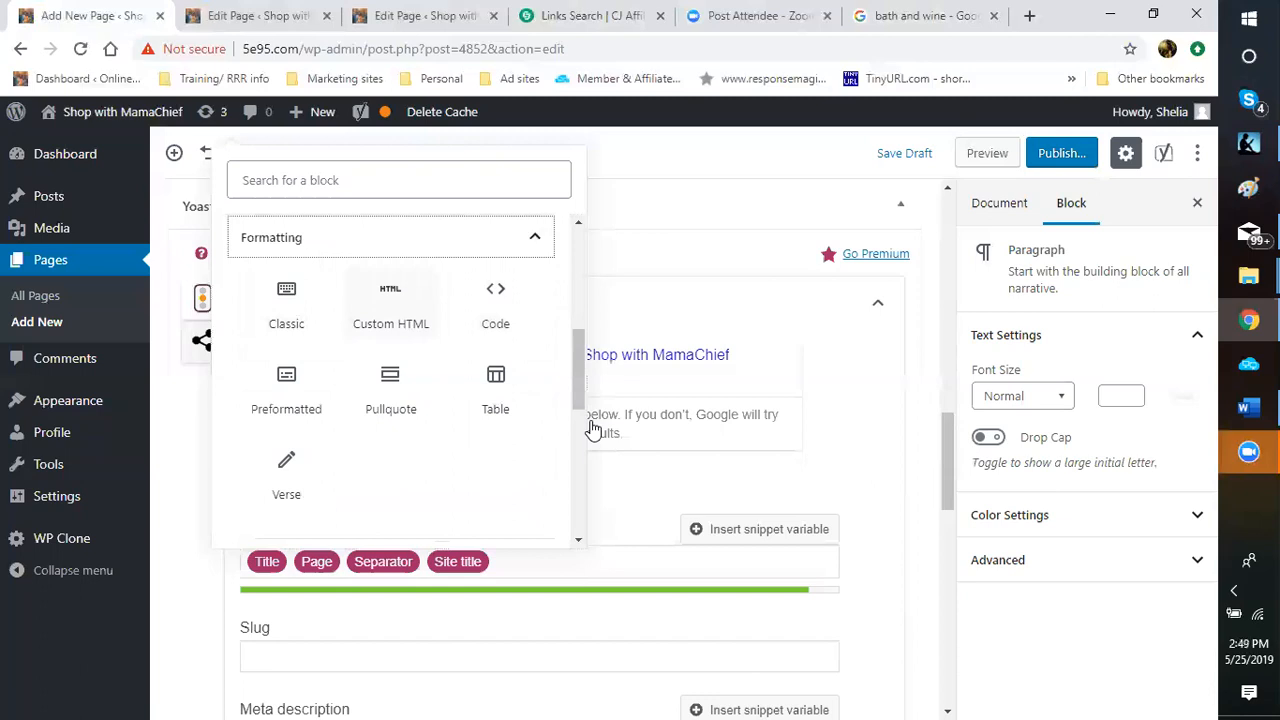
Add a Gallery block from Common Blocks below the final paragraph.
drag(575, 380, 577, 350)
click(531, 364)
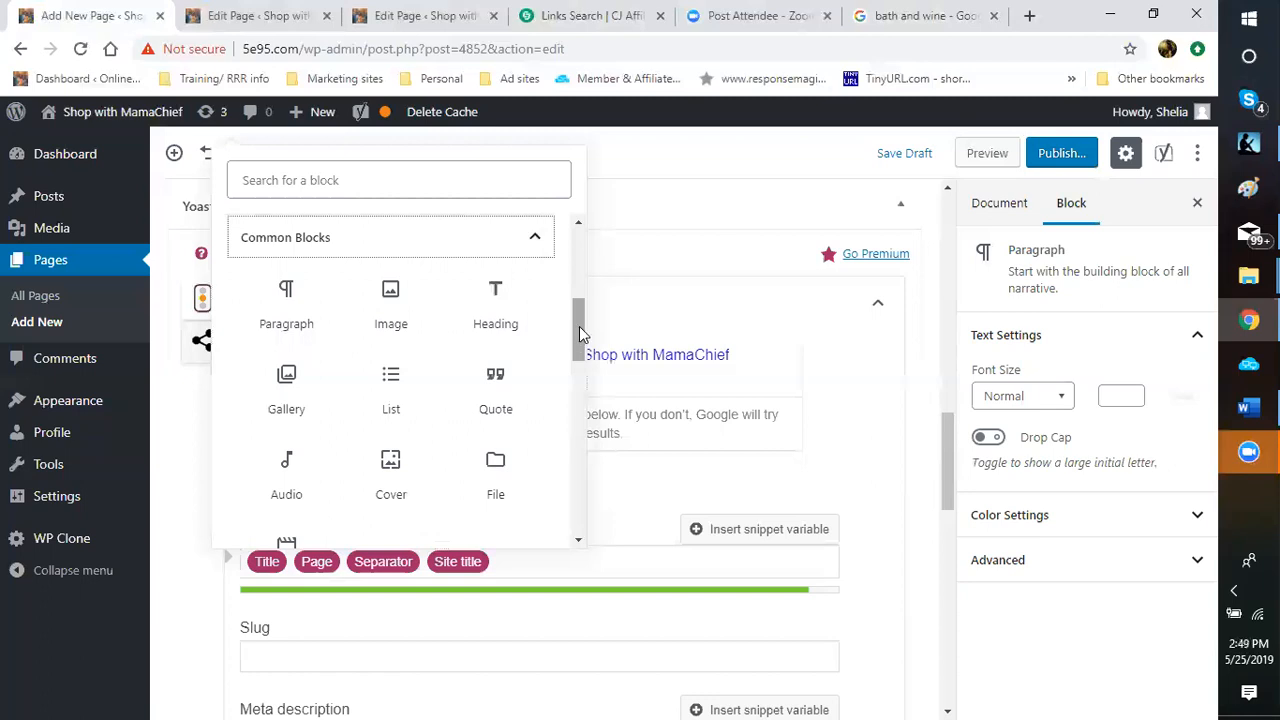
drag(580, 334, 580, 343)
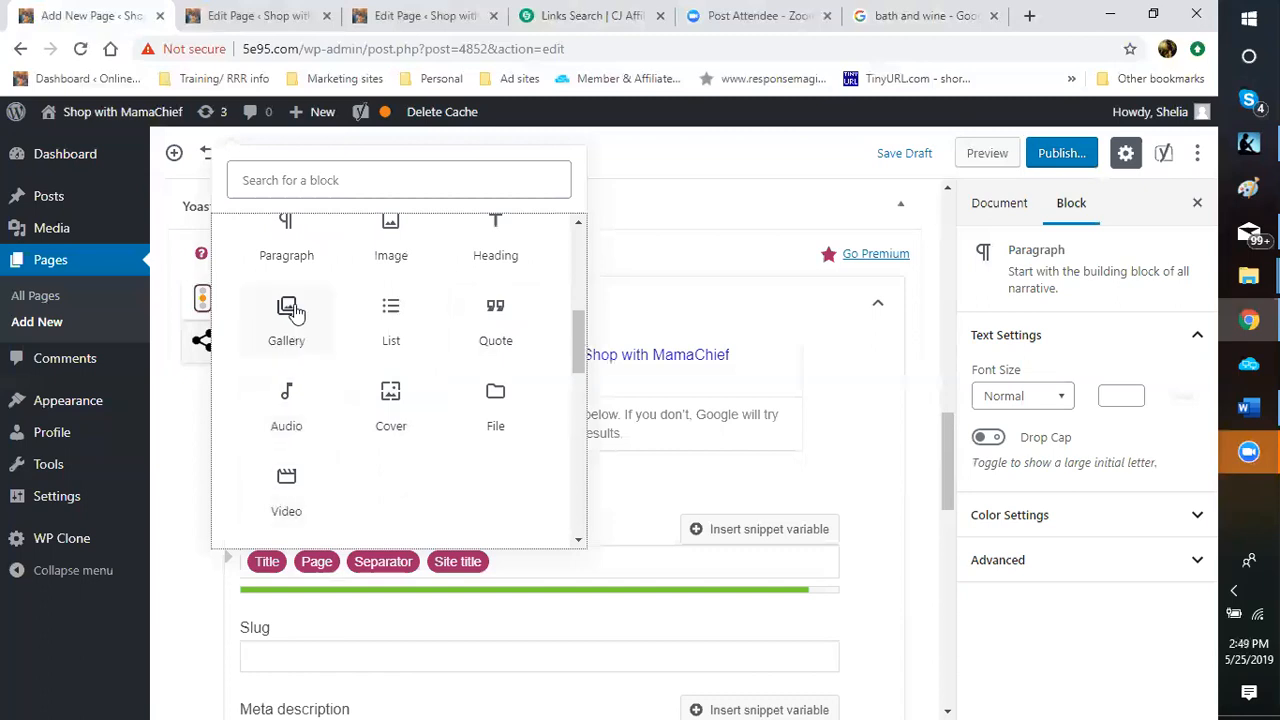
scroll(580, 330, up, 1)
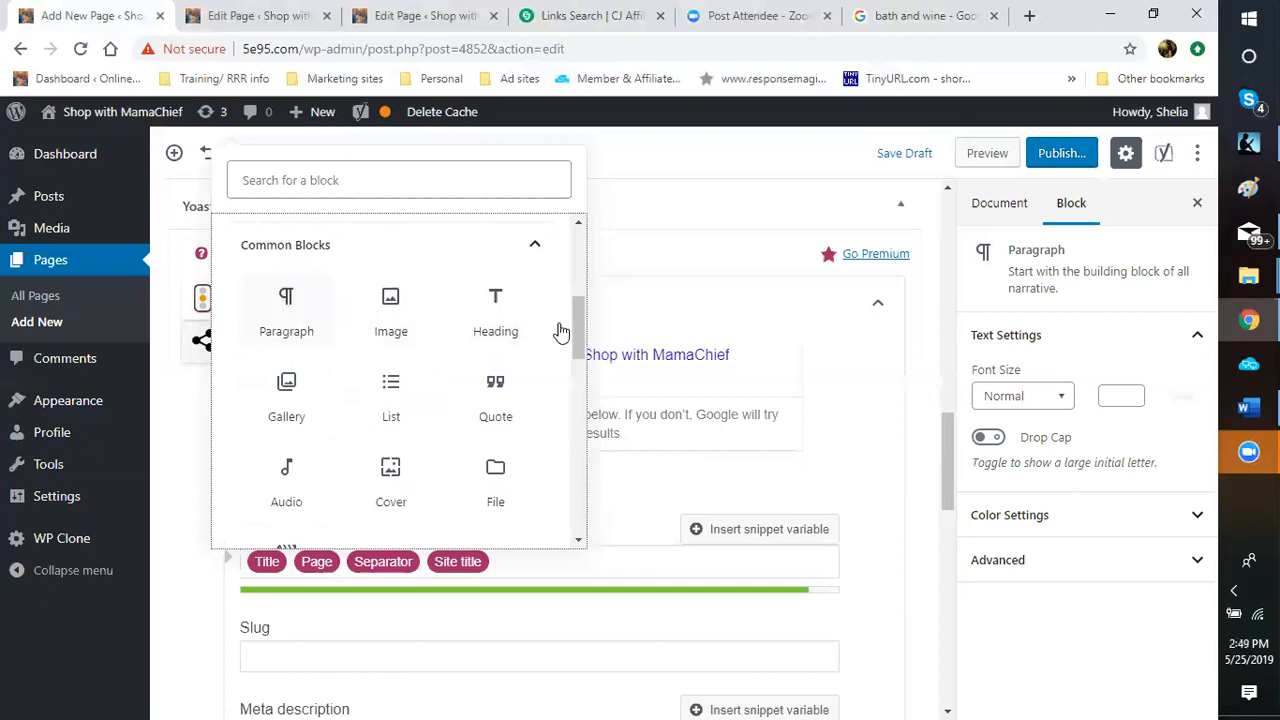
drag(574, 340, 603, 276)
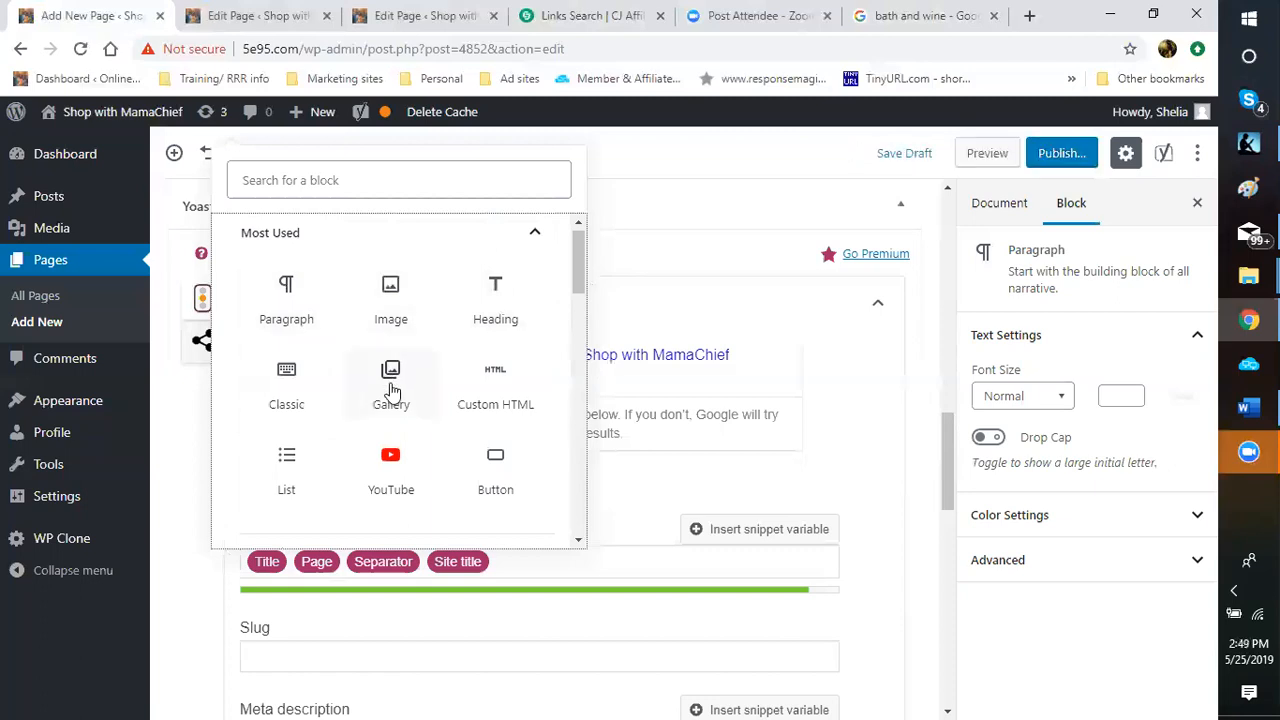
click(391, 385)
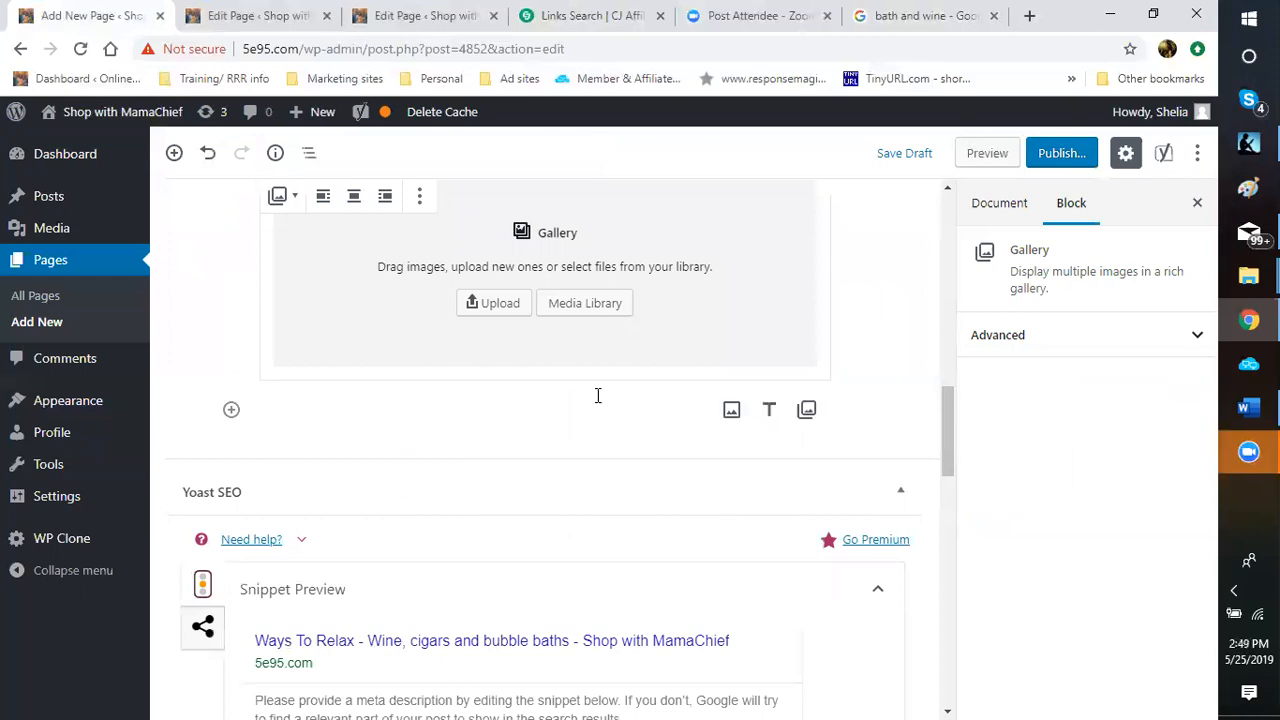
scroll(597, 394, up, 2)
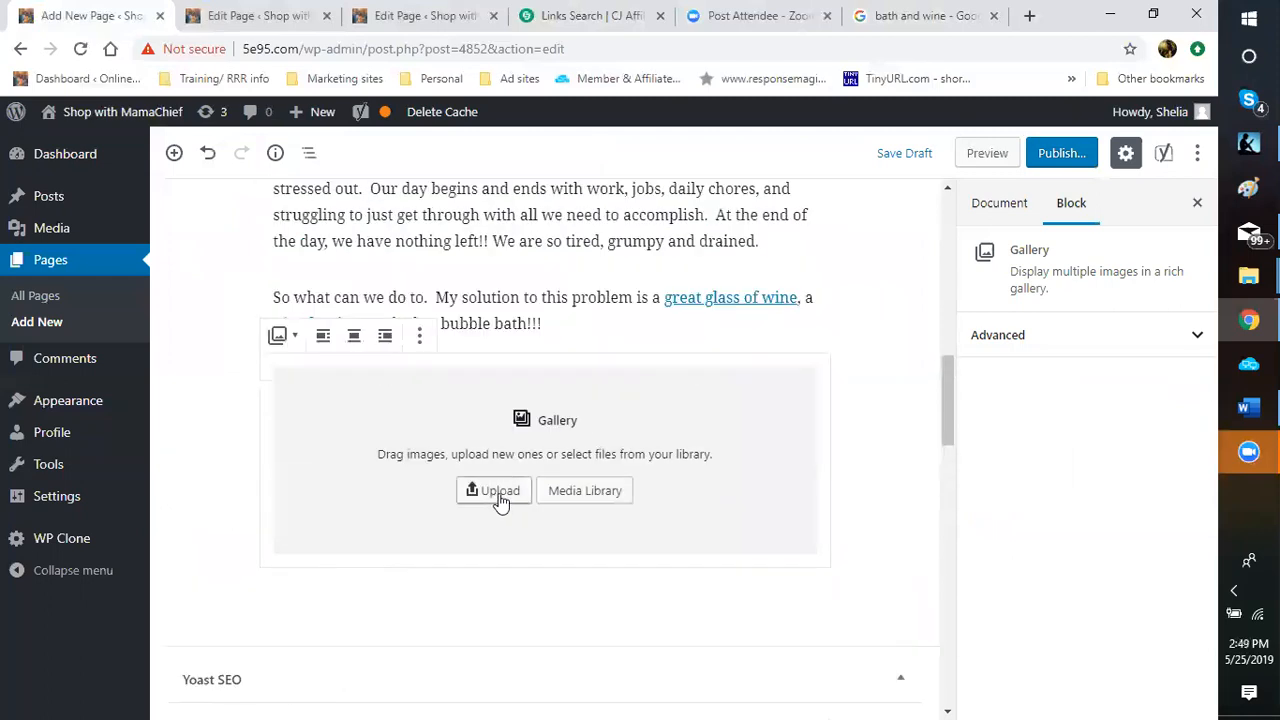
Upload the 'bath and feet' image from the bath and wine folder into the gallery.
click(500, 495)
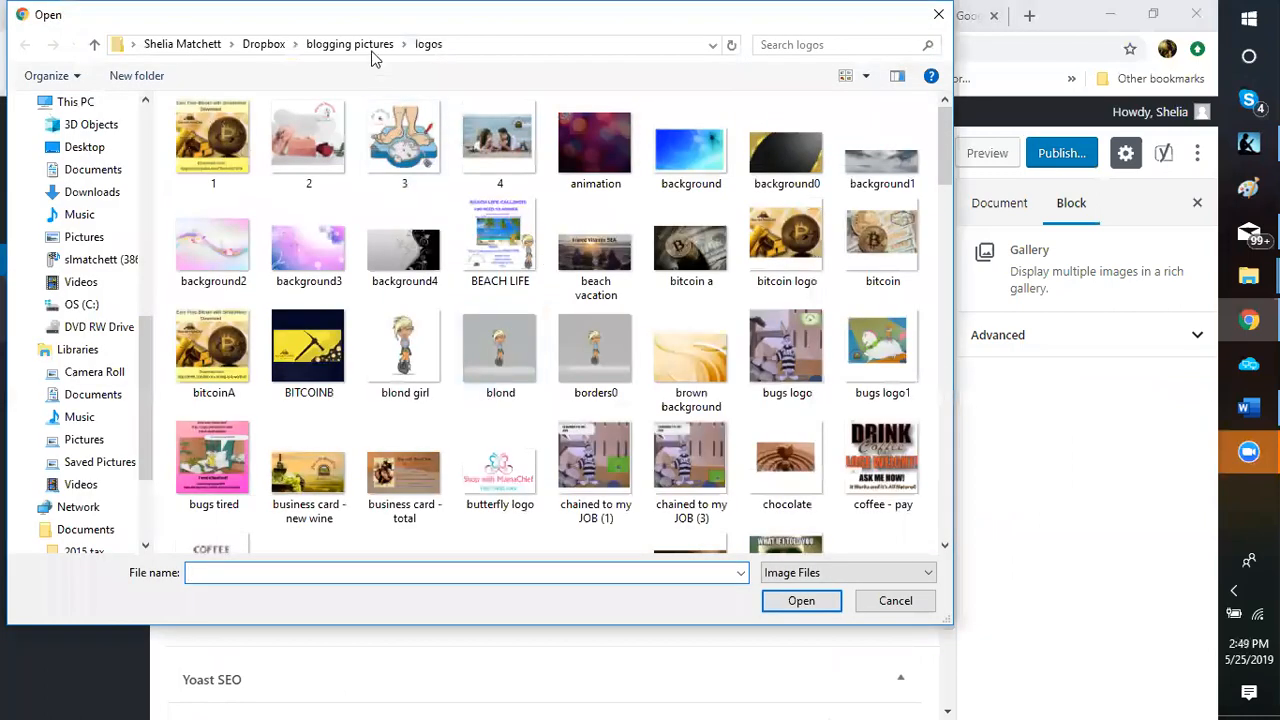
click(371, 55)
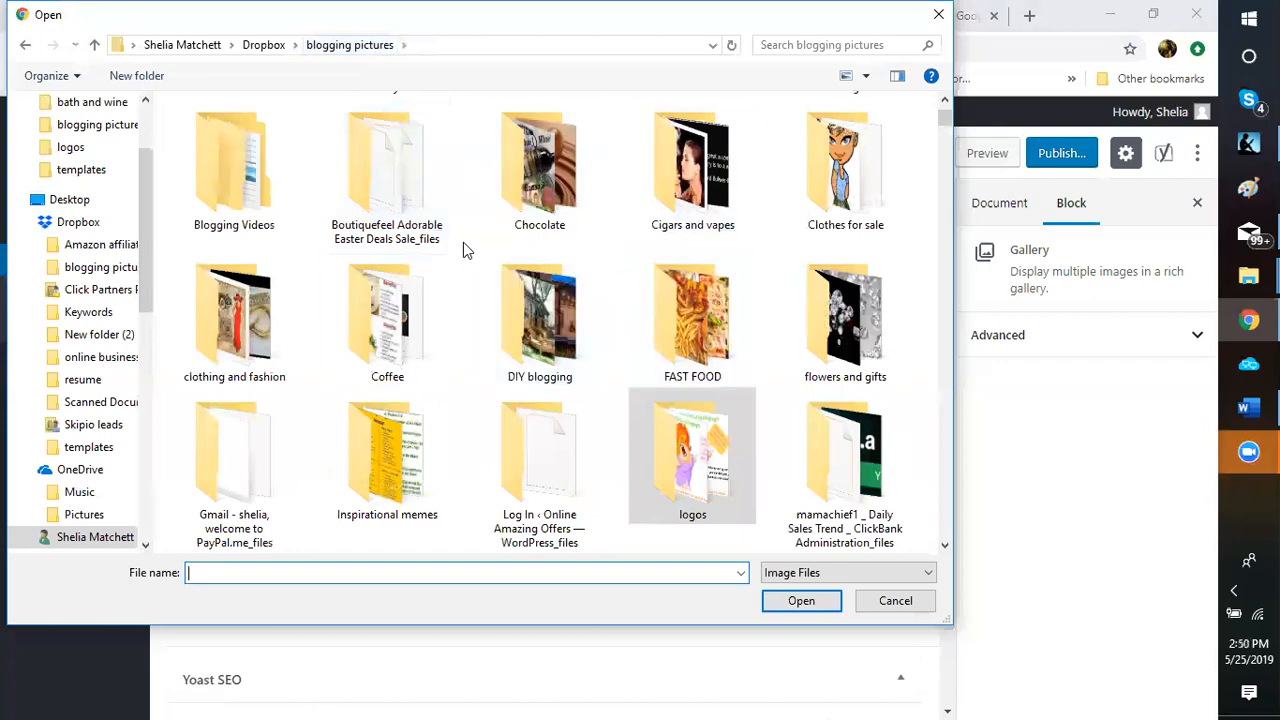
scroll(463, 242, up, 1)
double_click(521, 227)
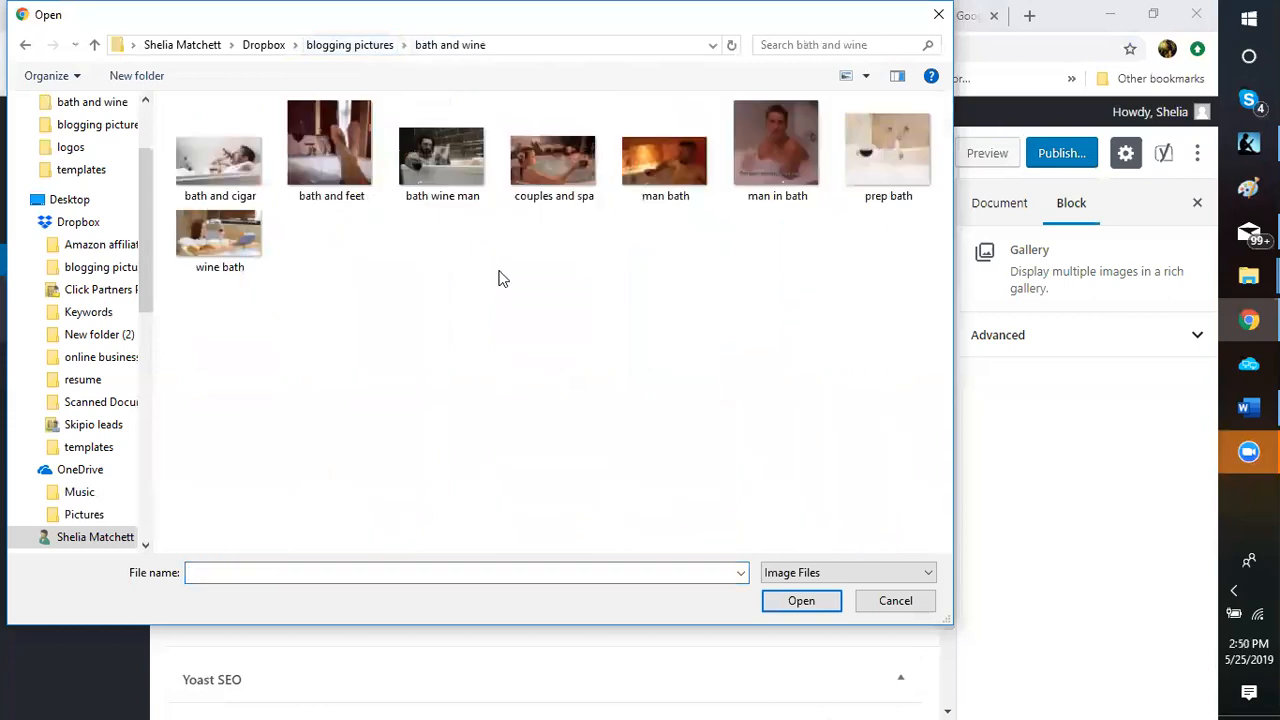
click(558, 200)
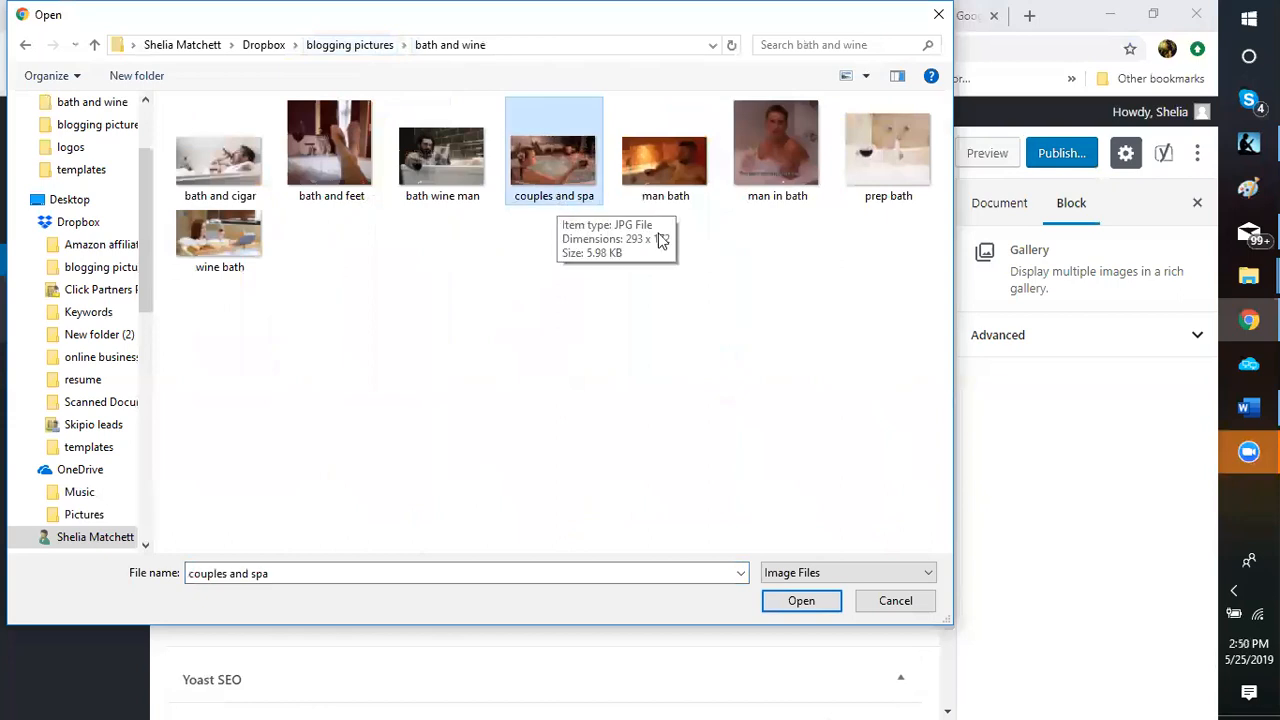
click(694, 200)
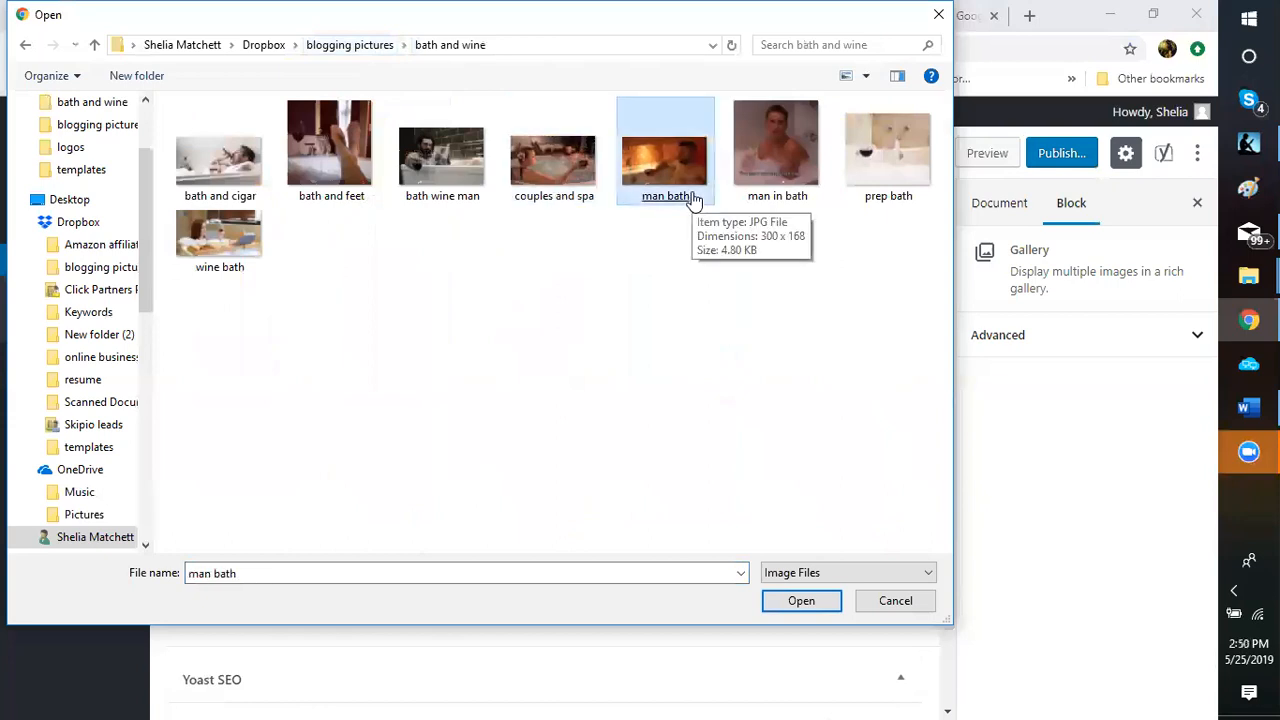
click(355, 165)
double_click(352, 160)
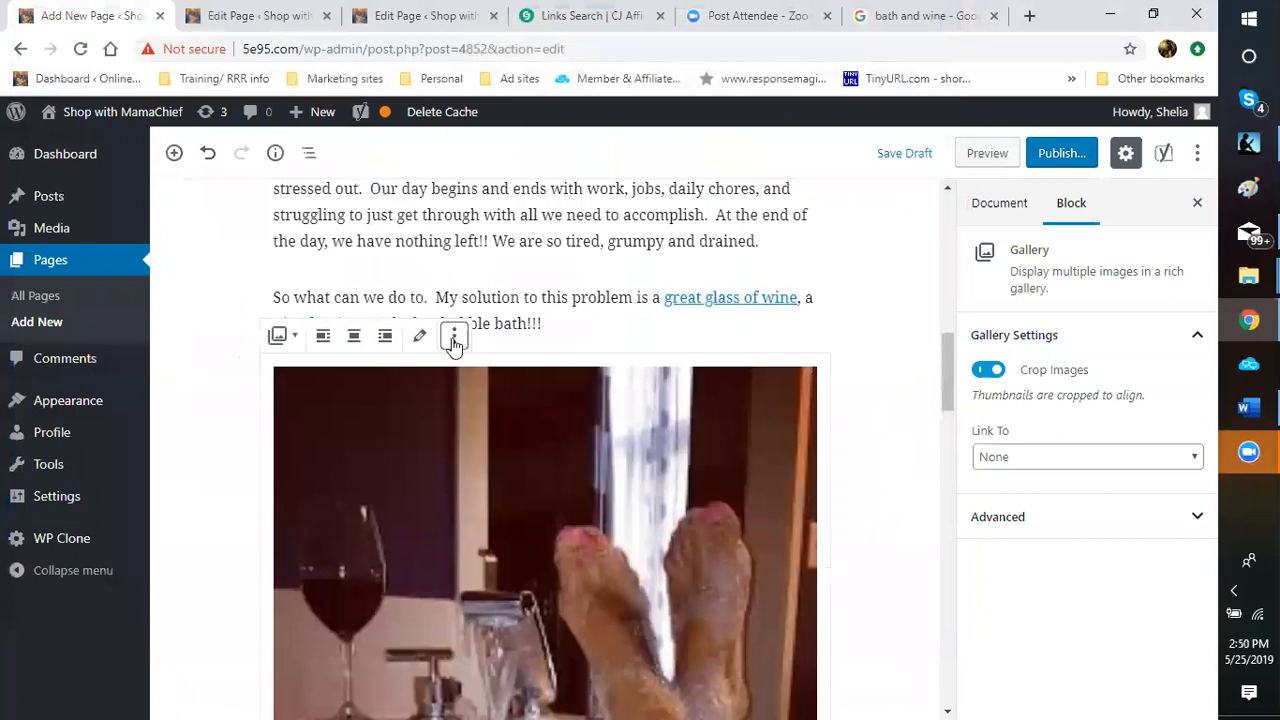
Delete the Gallery block holding the bath and feet photo through its More options menu.
click(454, 337)
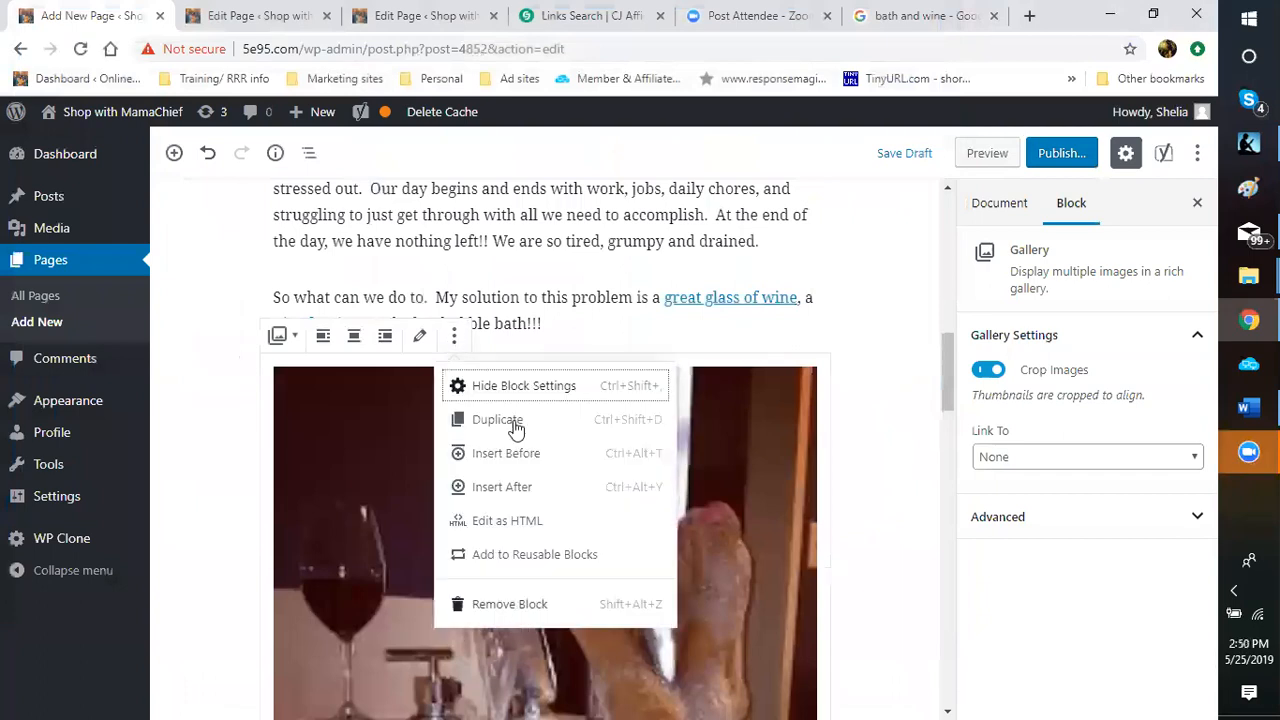
click(875, 443)
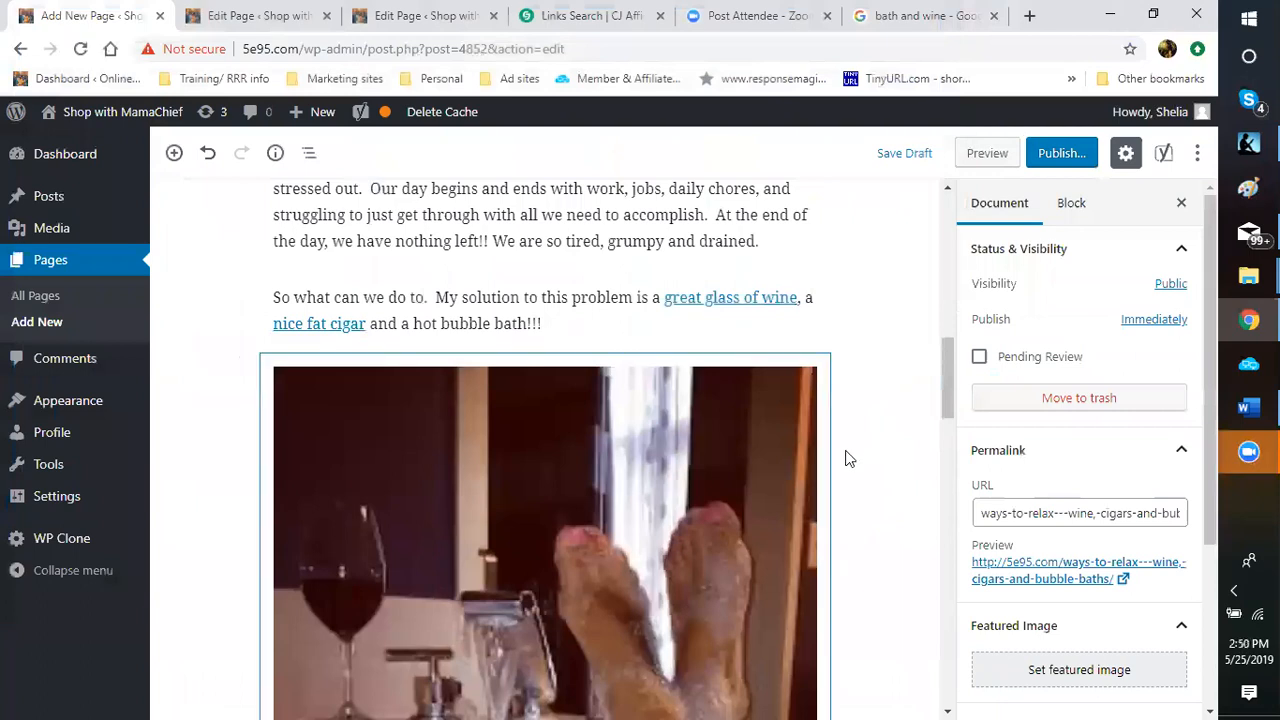
scroll(846, 456, down, 3)
scroll(840, 450, up, 2)
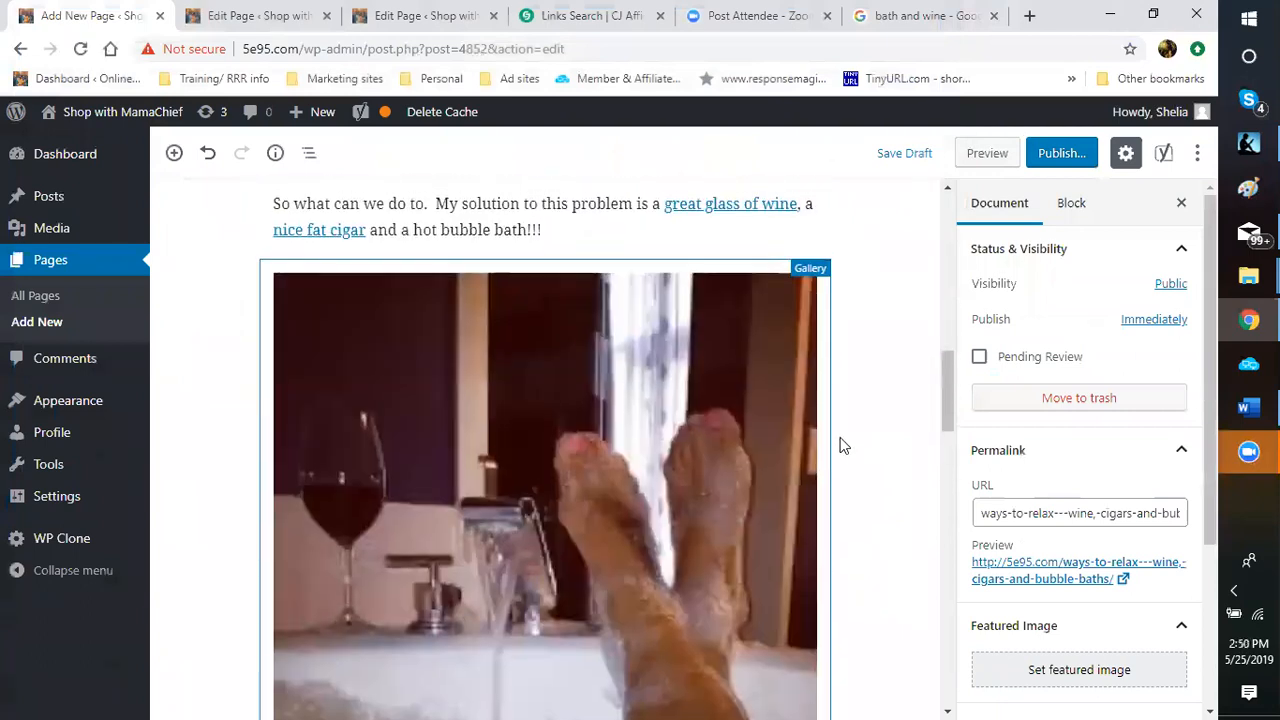
scroll(840, 445, down, 3)
scroll(840, 440, up, 3)
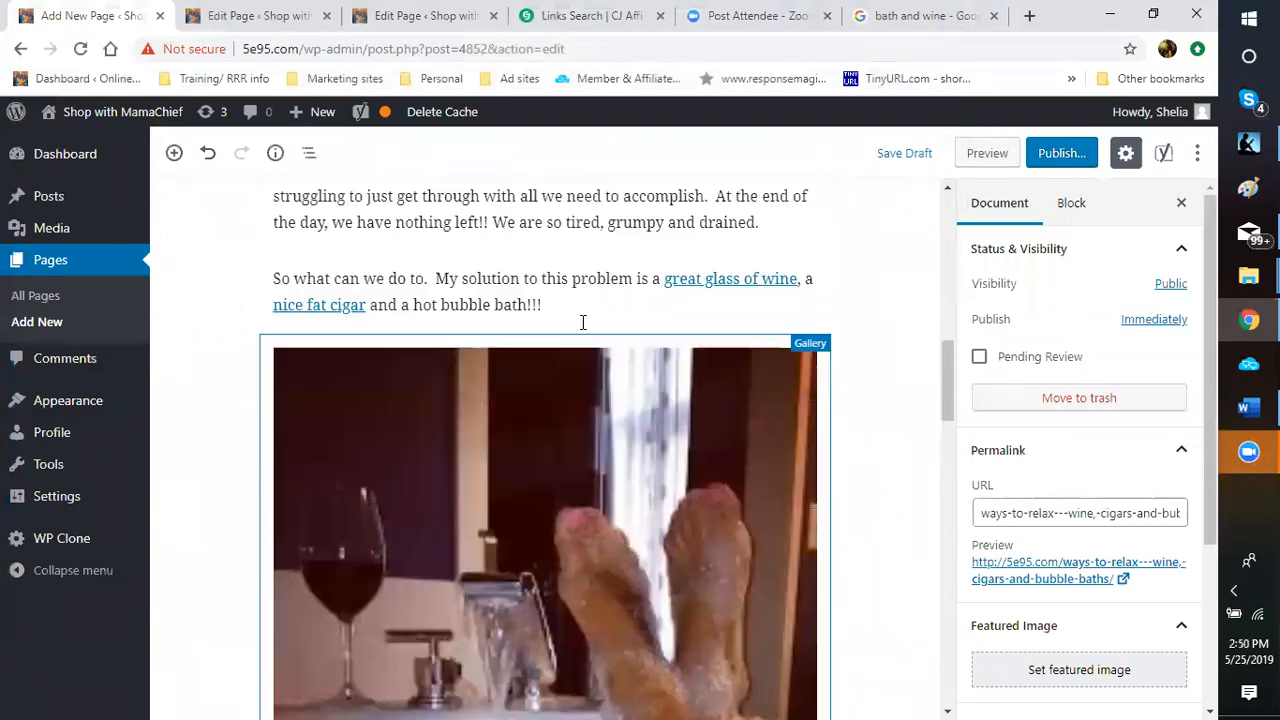
click(542, 381)
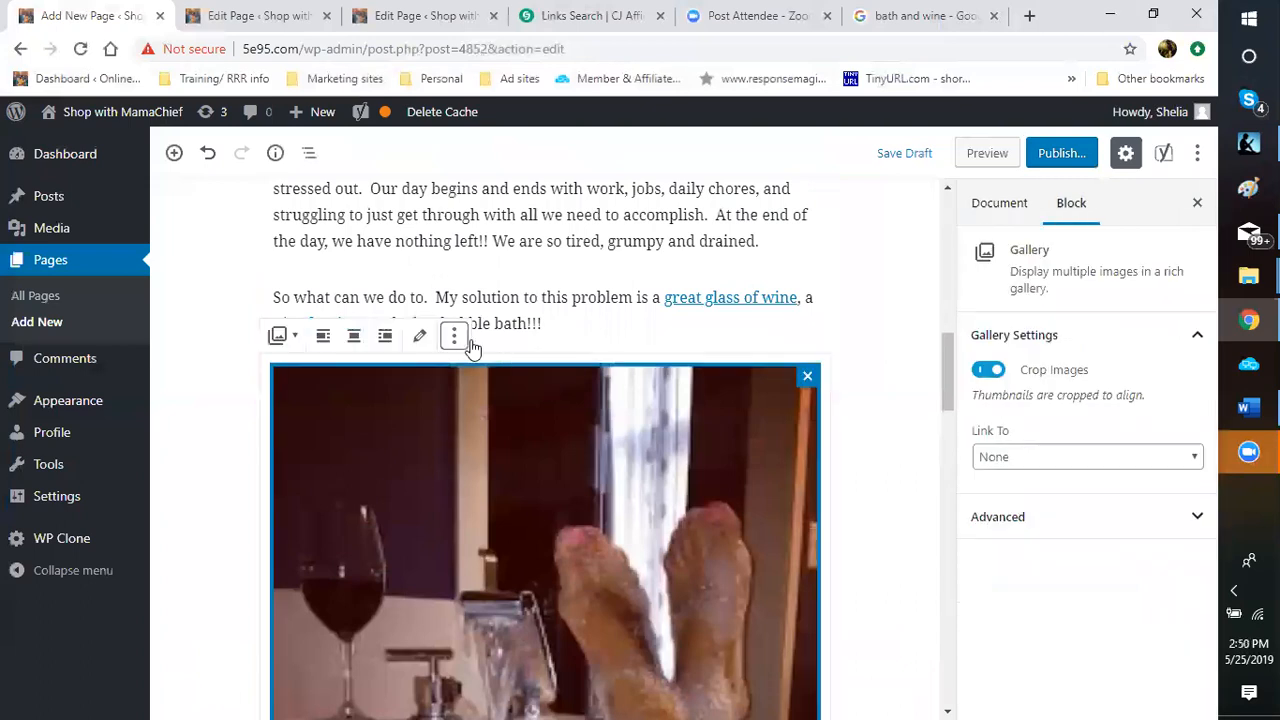
click(454, 341)
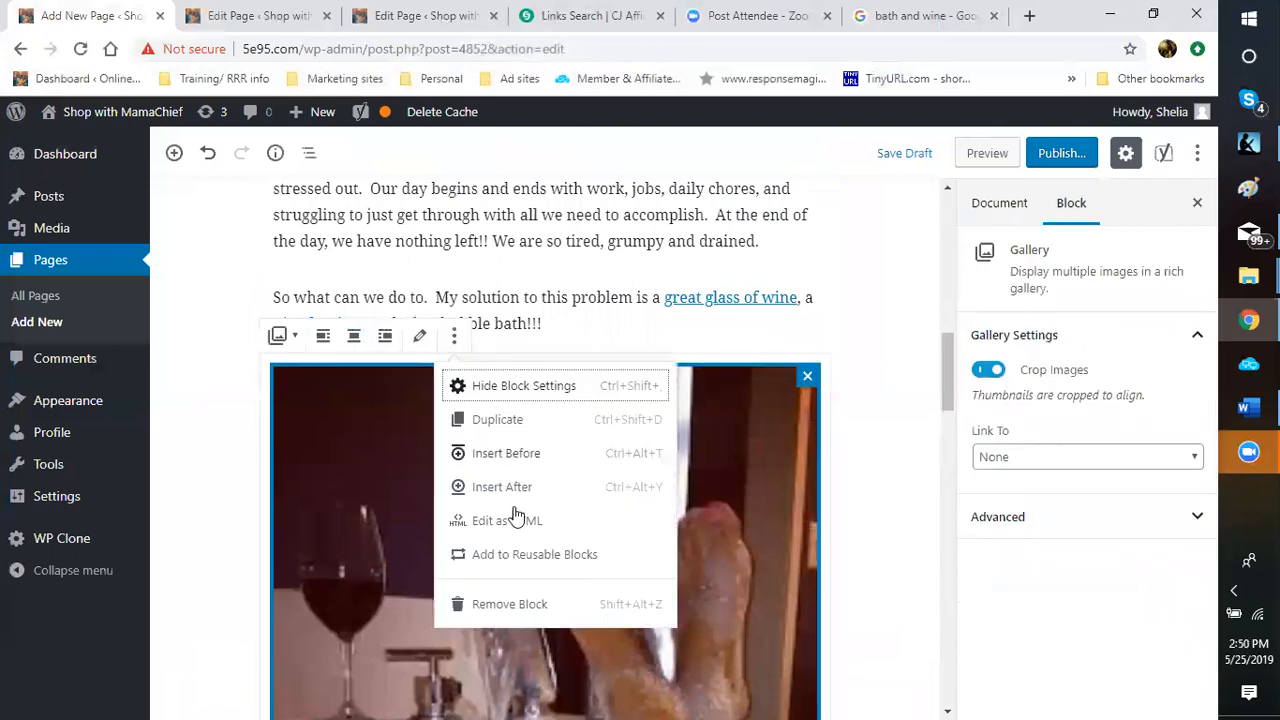
click(534, 605)
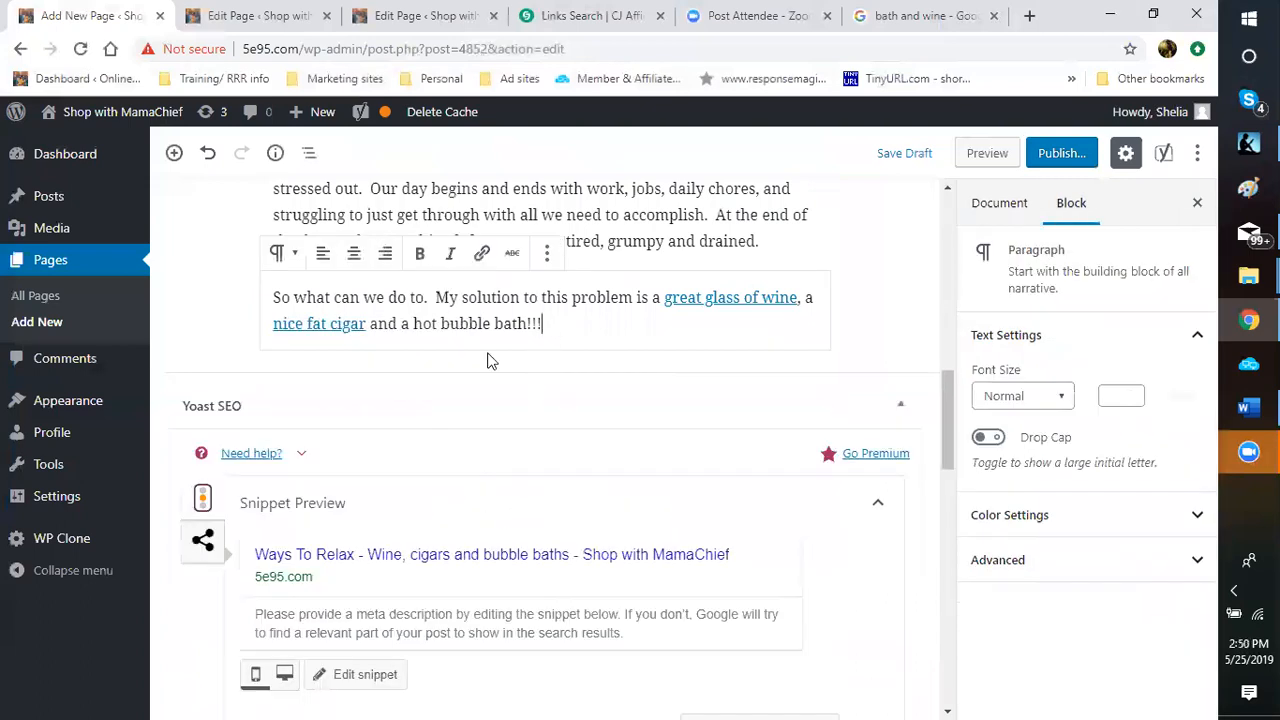
Add a new Gallery block on a fresh line after the 'bath!!!' paragraph.
click(565, 347)
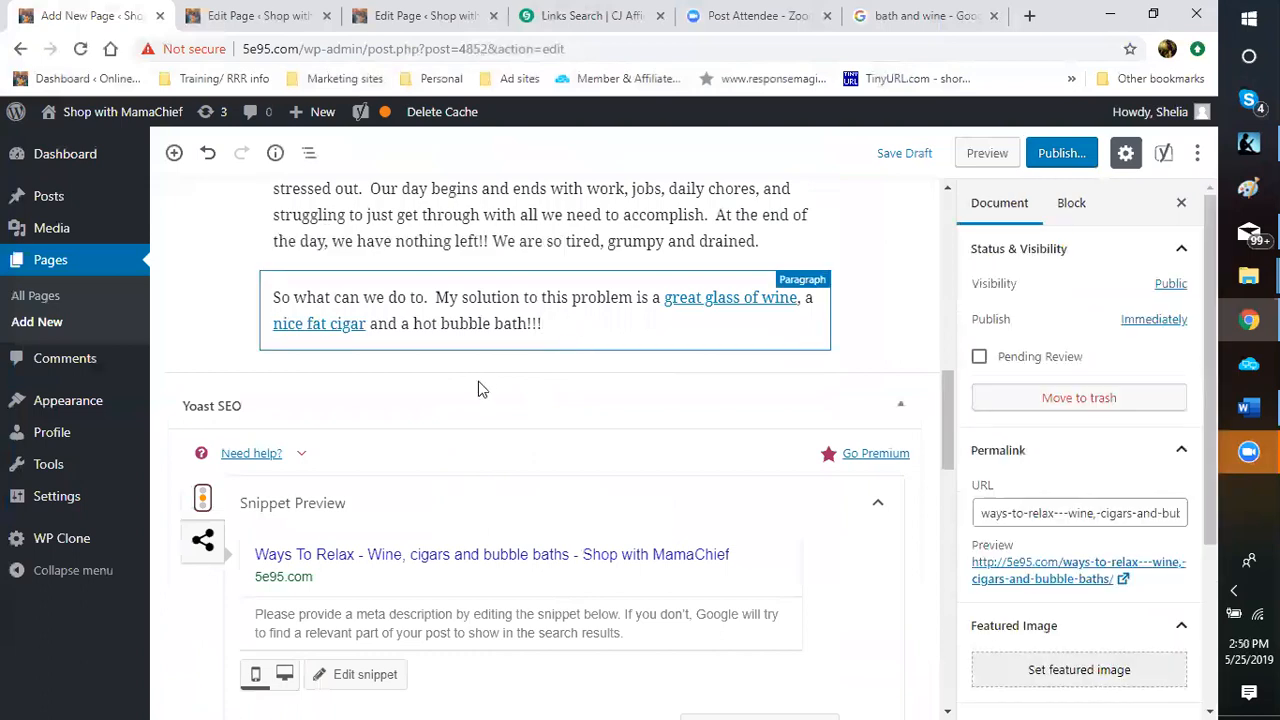
click(565, 324)
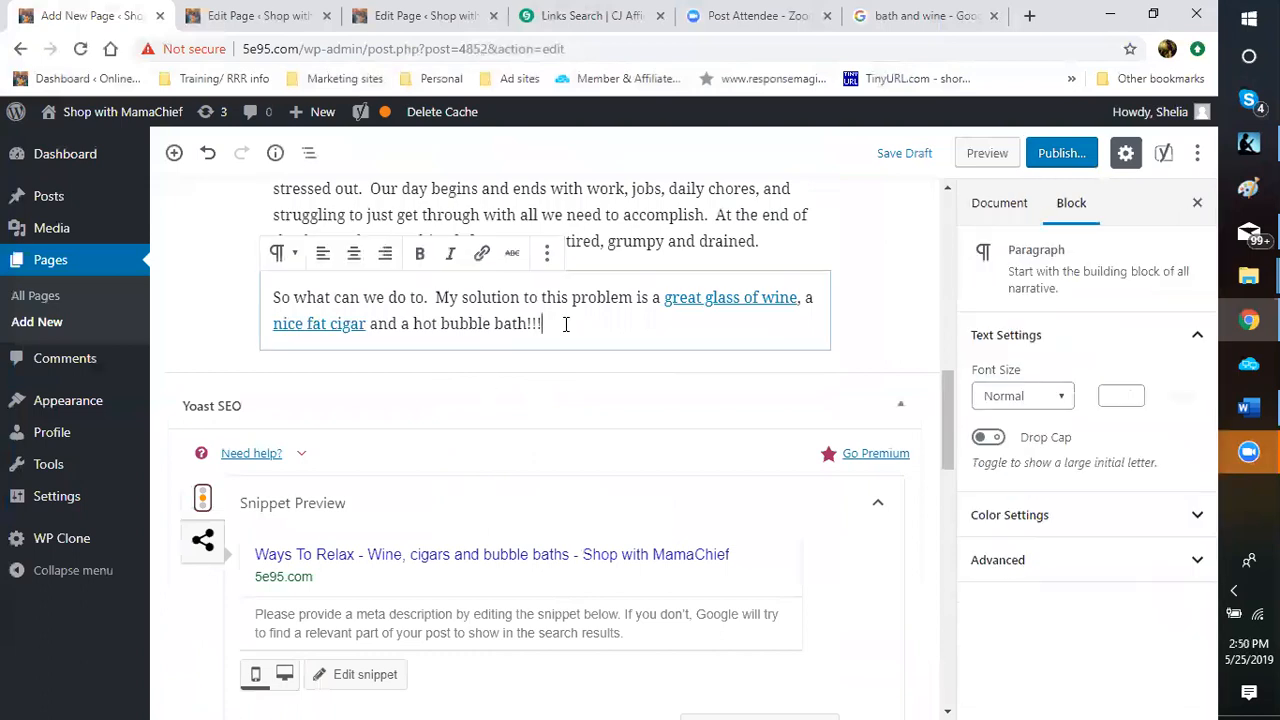
key(Return)
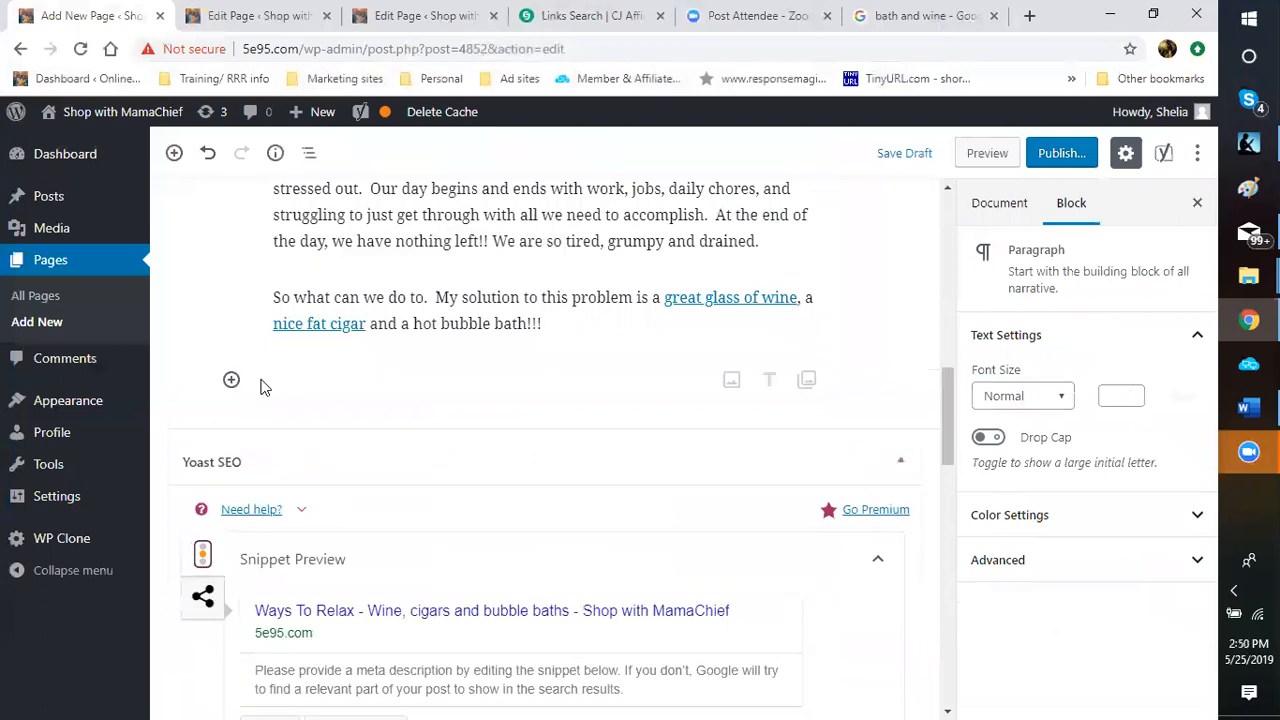
click(231, 381)
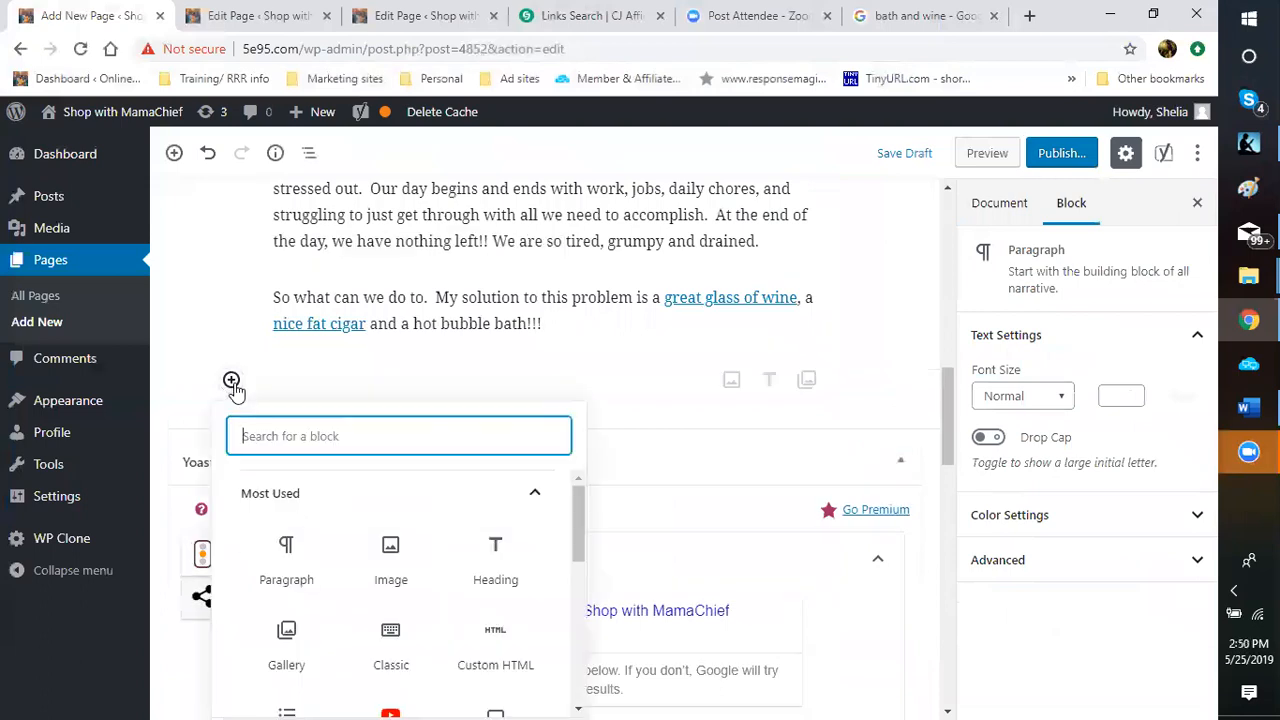
click(292, 648)
Upload the 'bath and cigar' image into the new gallery.
click(503, 505)
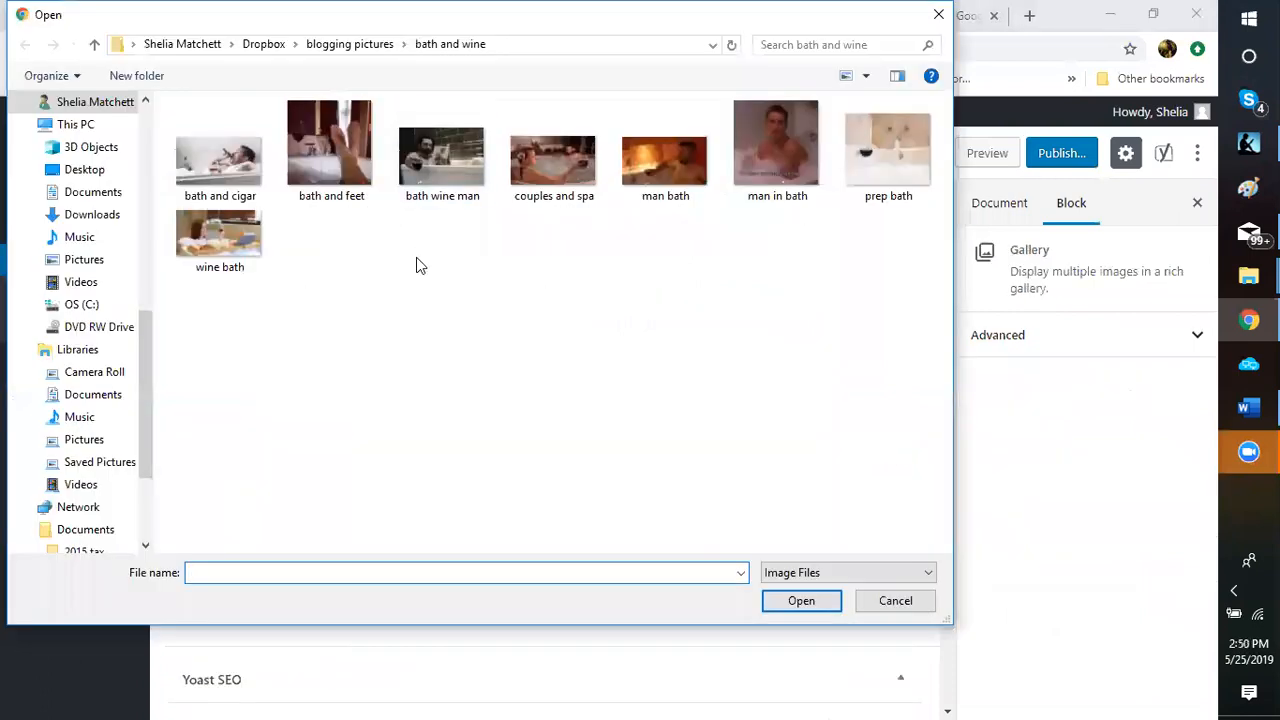
click(227, 166)
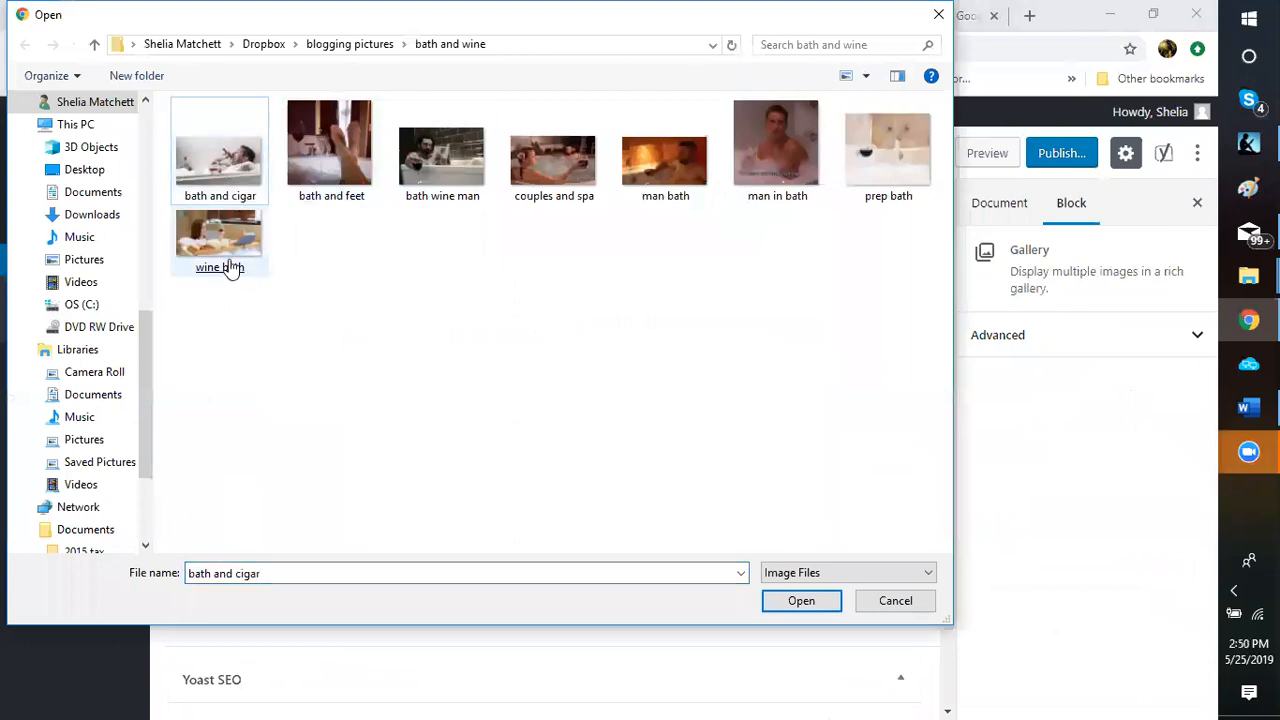
click(230, 255)
ctrl+click(234, 178)
ctrl+click(234, 178)
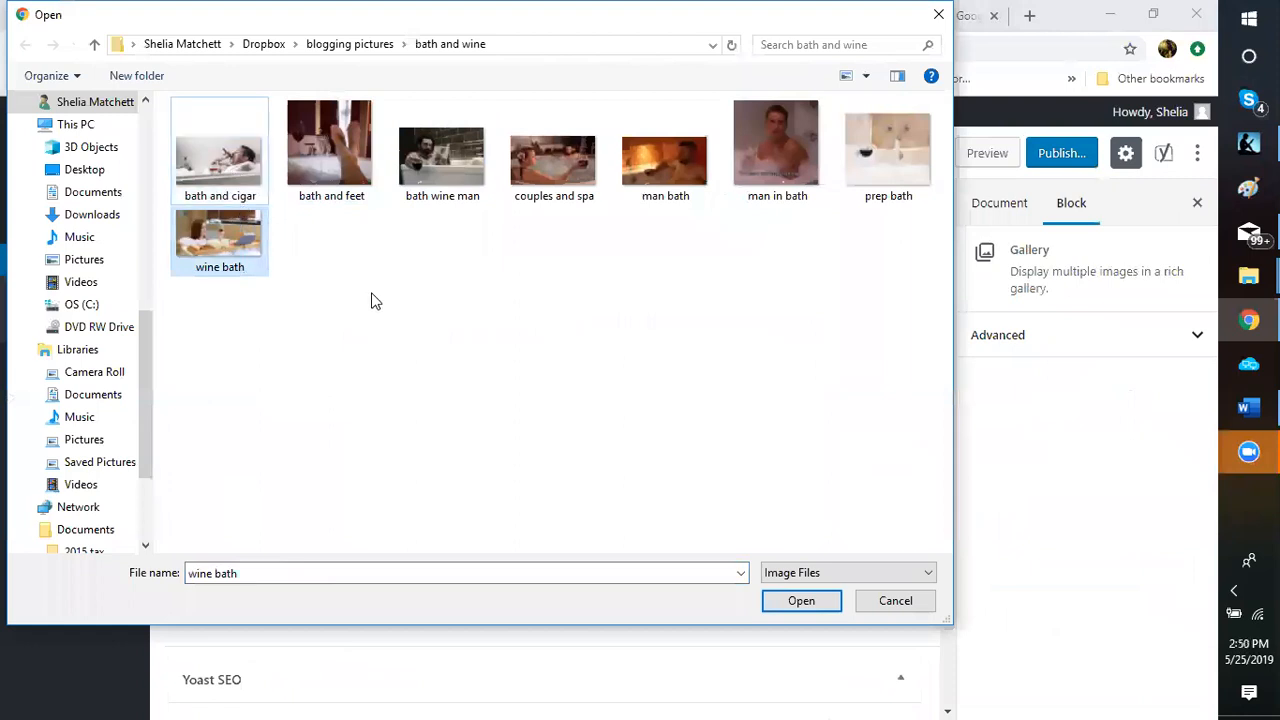
click(241, 172)
shift+click(237, 238)
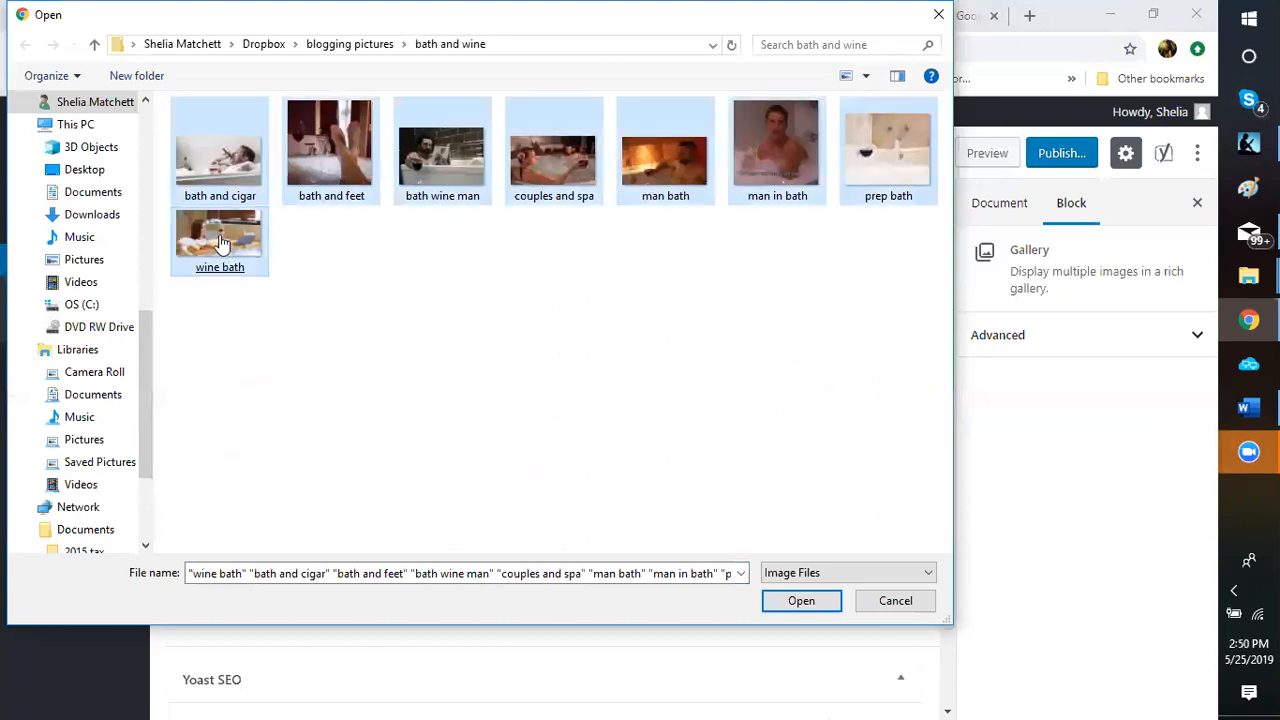
click(308, 295)
click(211, 246)
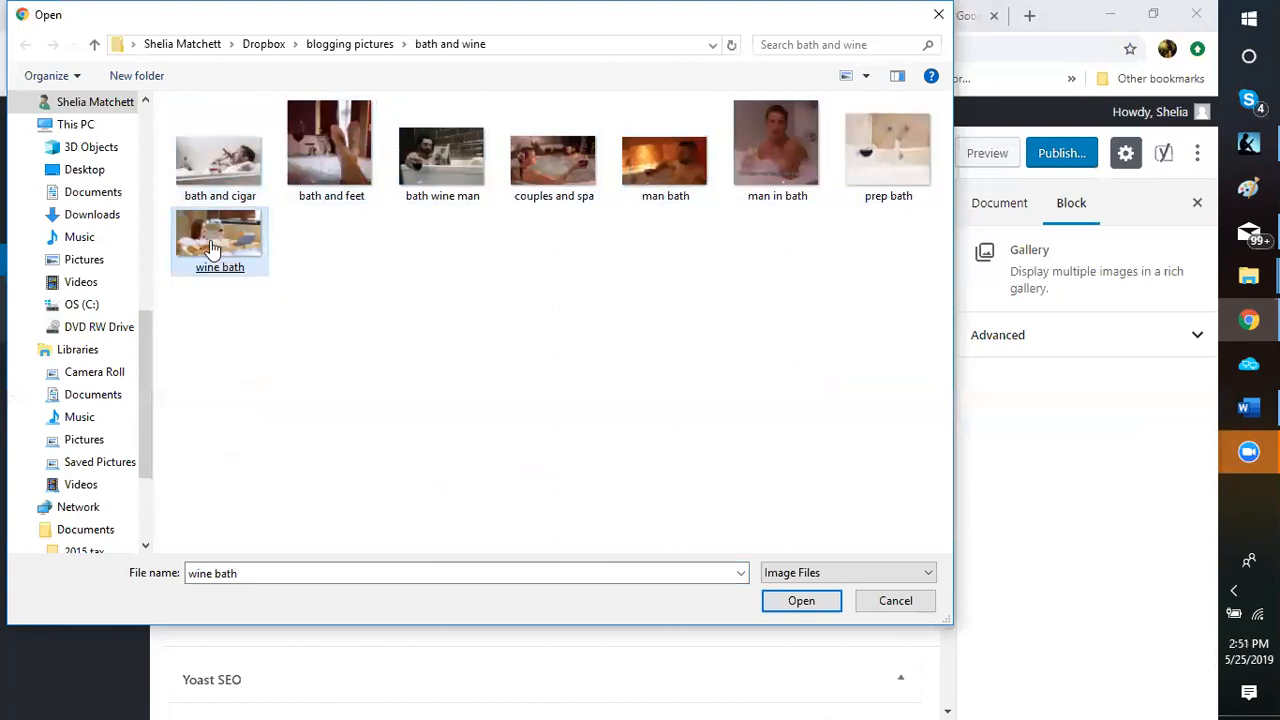
click(214, 170)
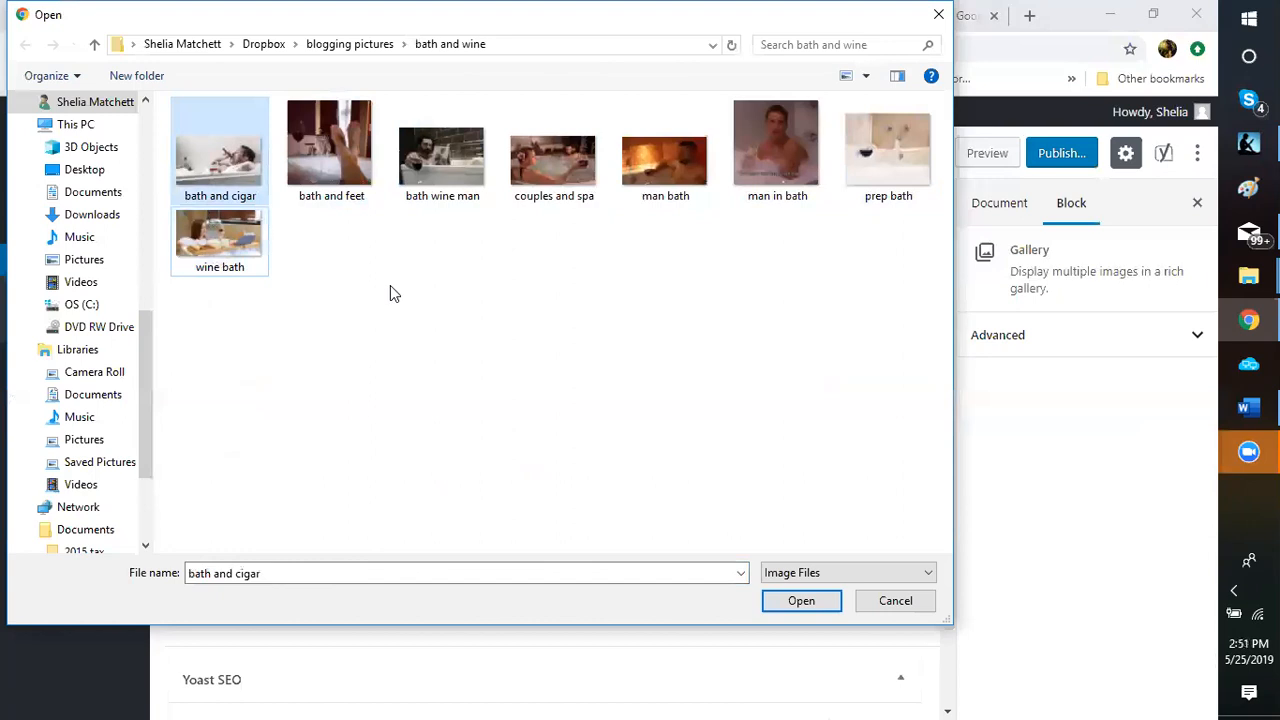
click(335, 272)
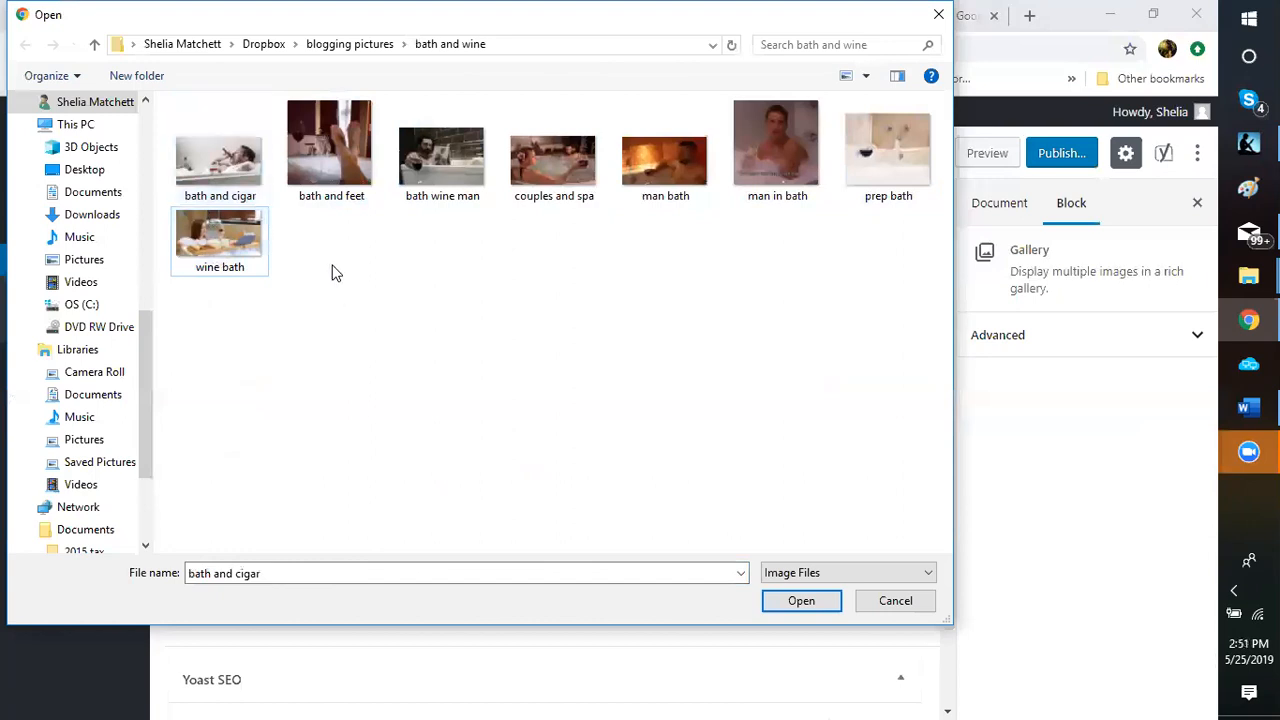
click(252, 266)
shift+click(195, 165)
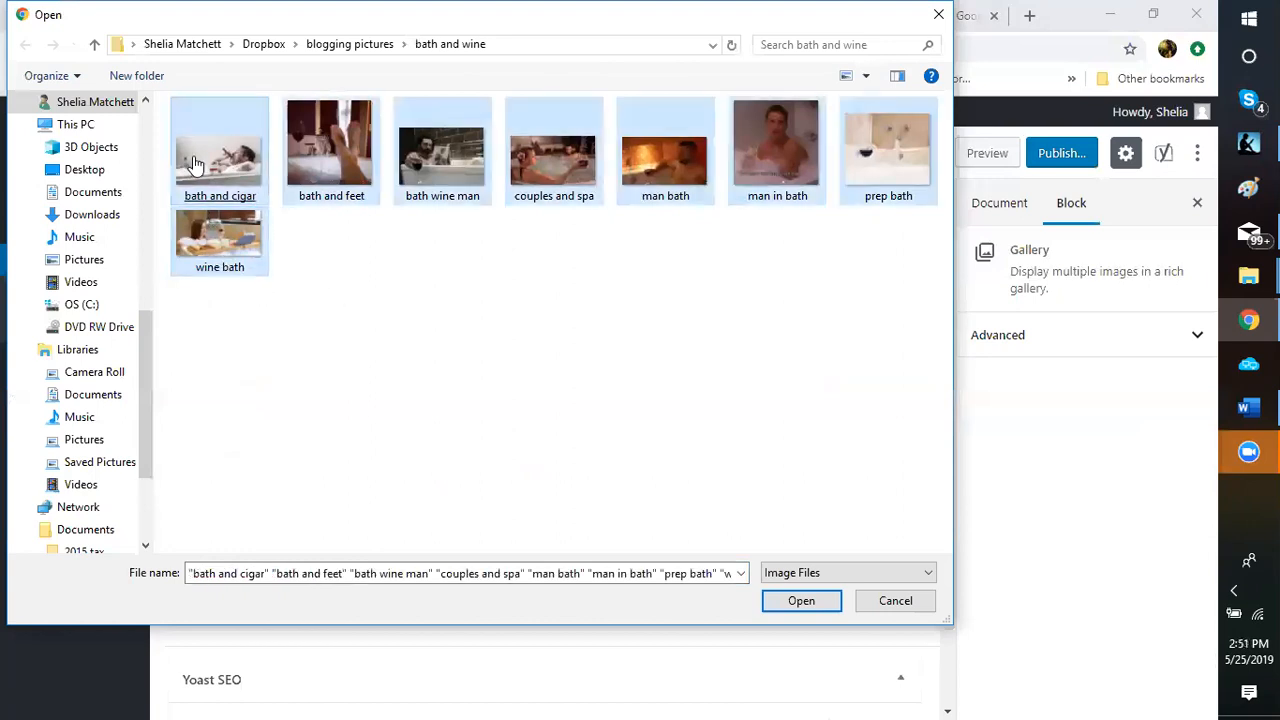
click(319, 261)
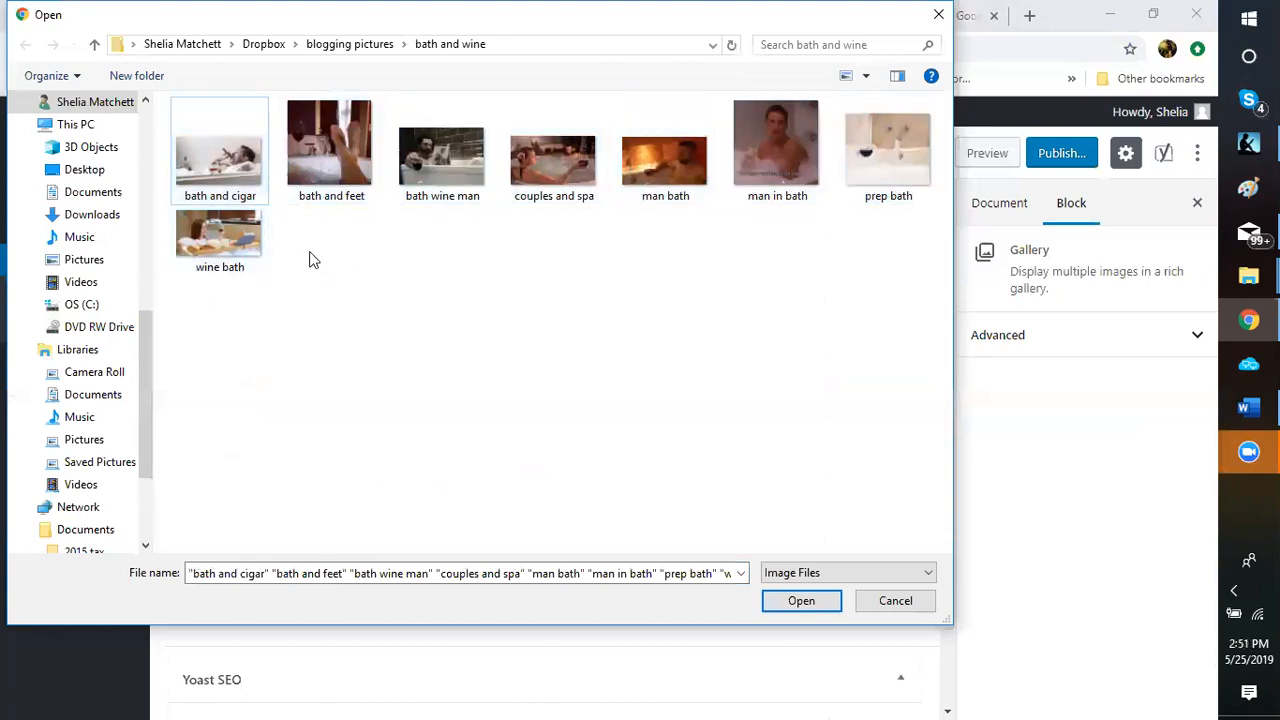
double_click(235, 190)
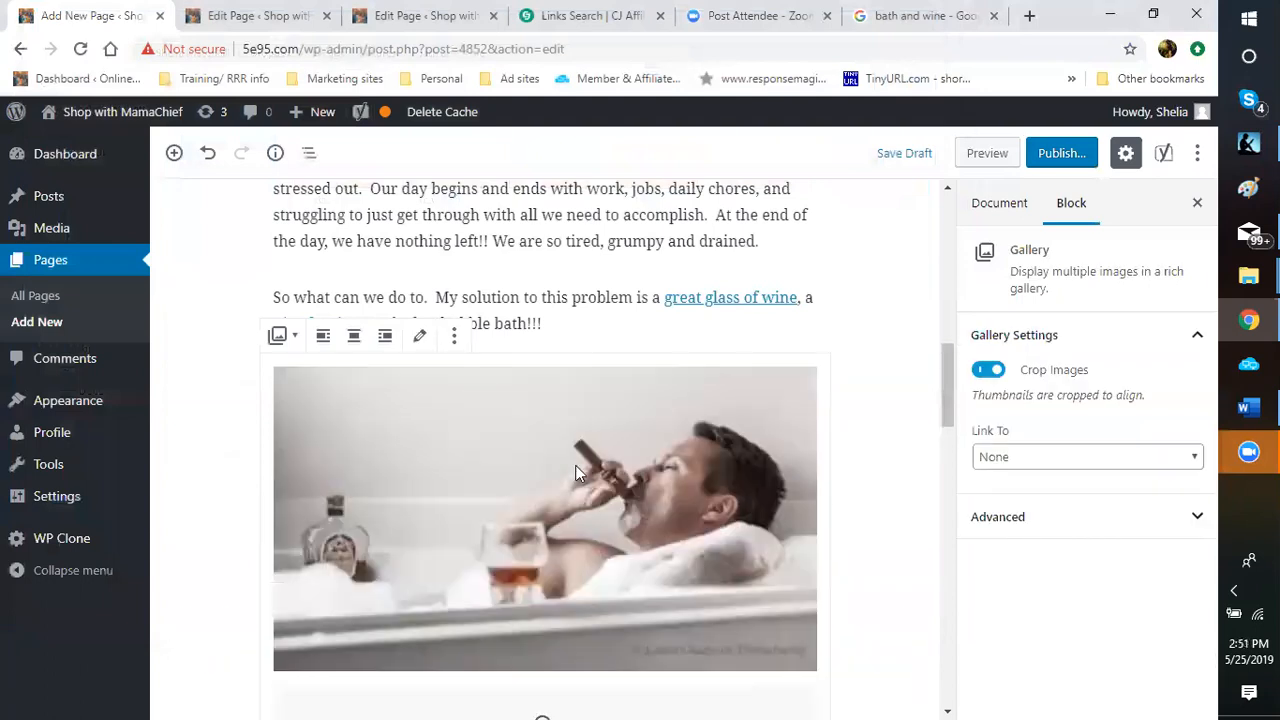
Open the Edit Gallery window for the bath-and-cigar gallery.
scroll(572, 460, down, 3)
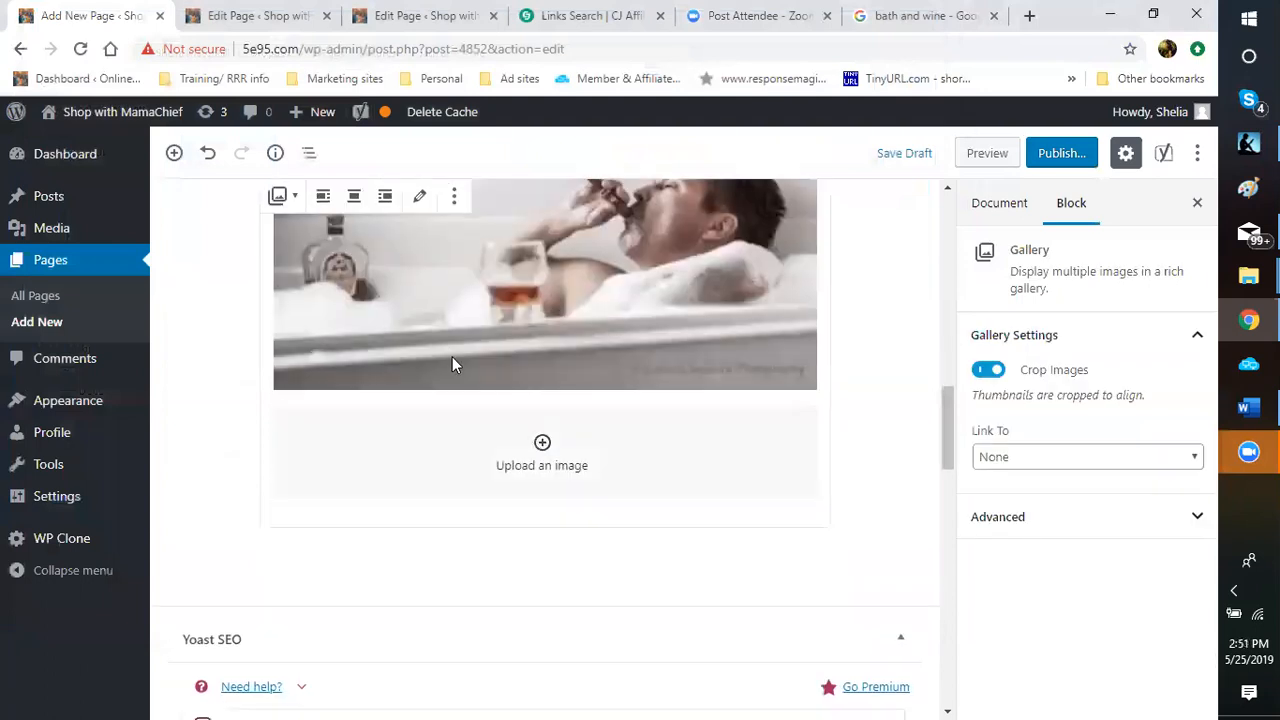
scroll(452, 356, up, 2)
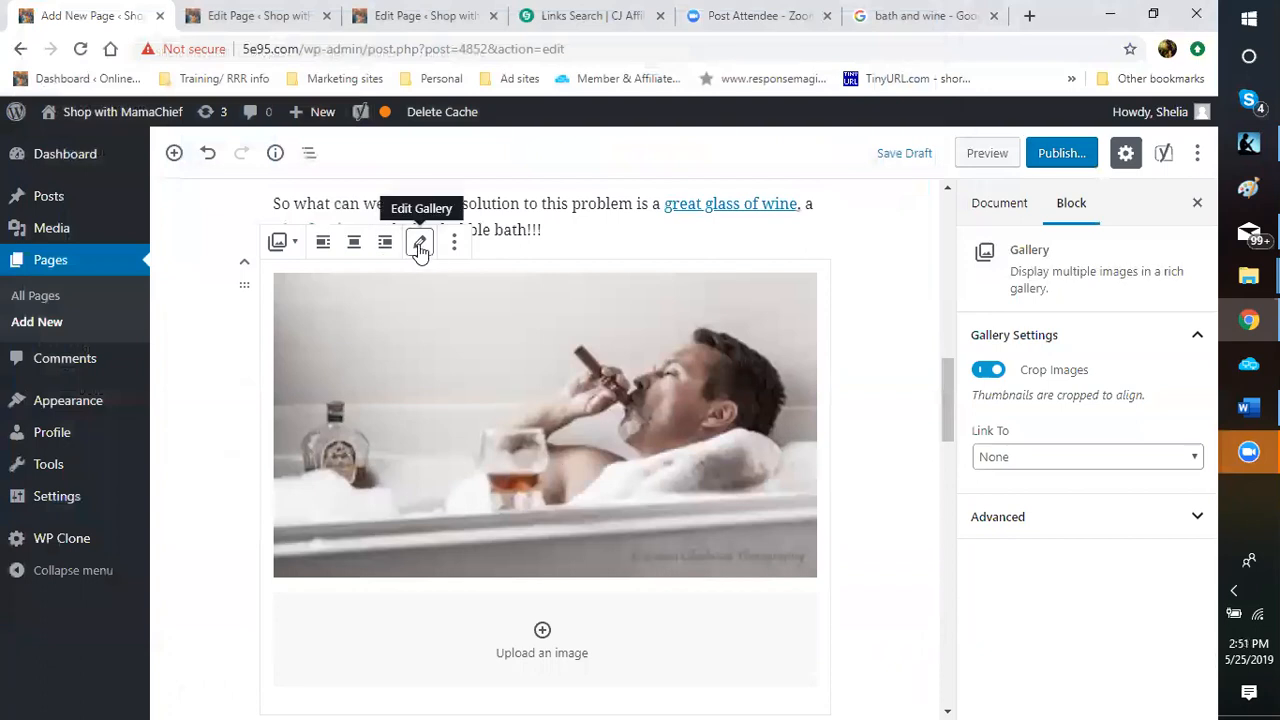
click(420, 245)
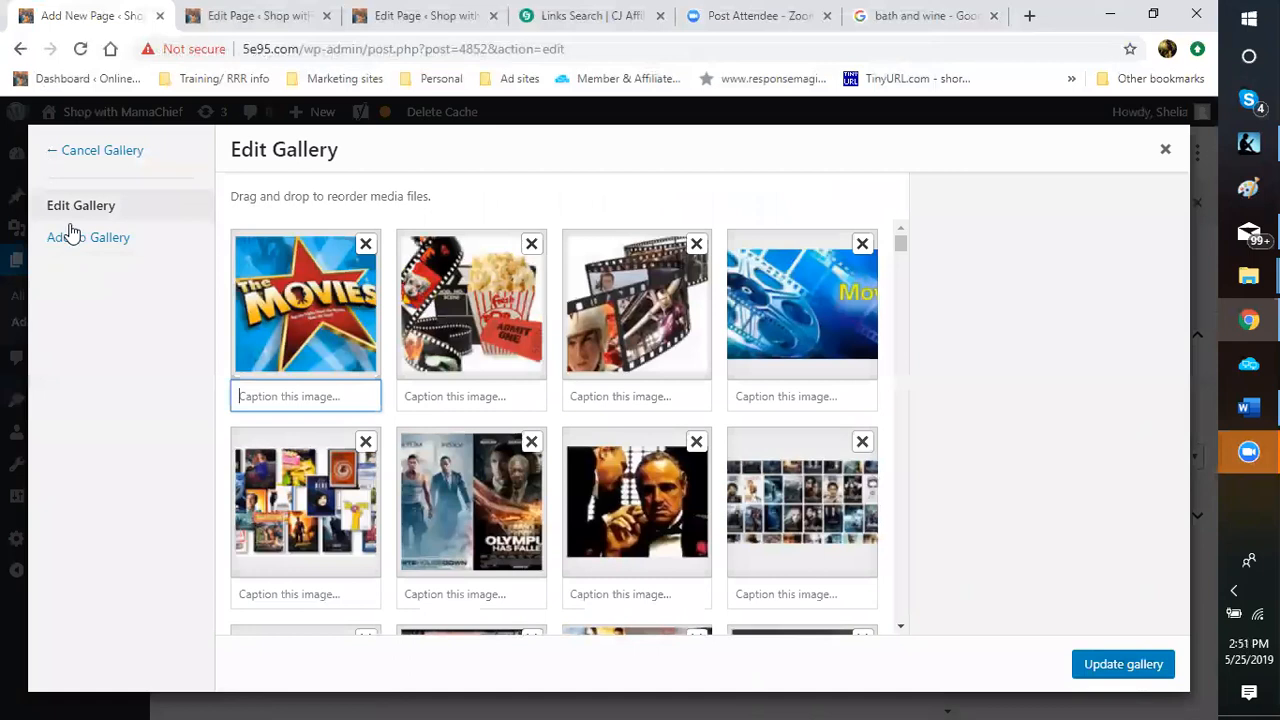
Switch between the Add to Gallery and Edit Gallery views, cancelling and reopening the gallery editor.
click(72, 245)
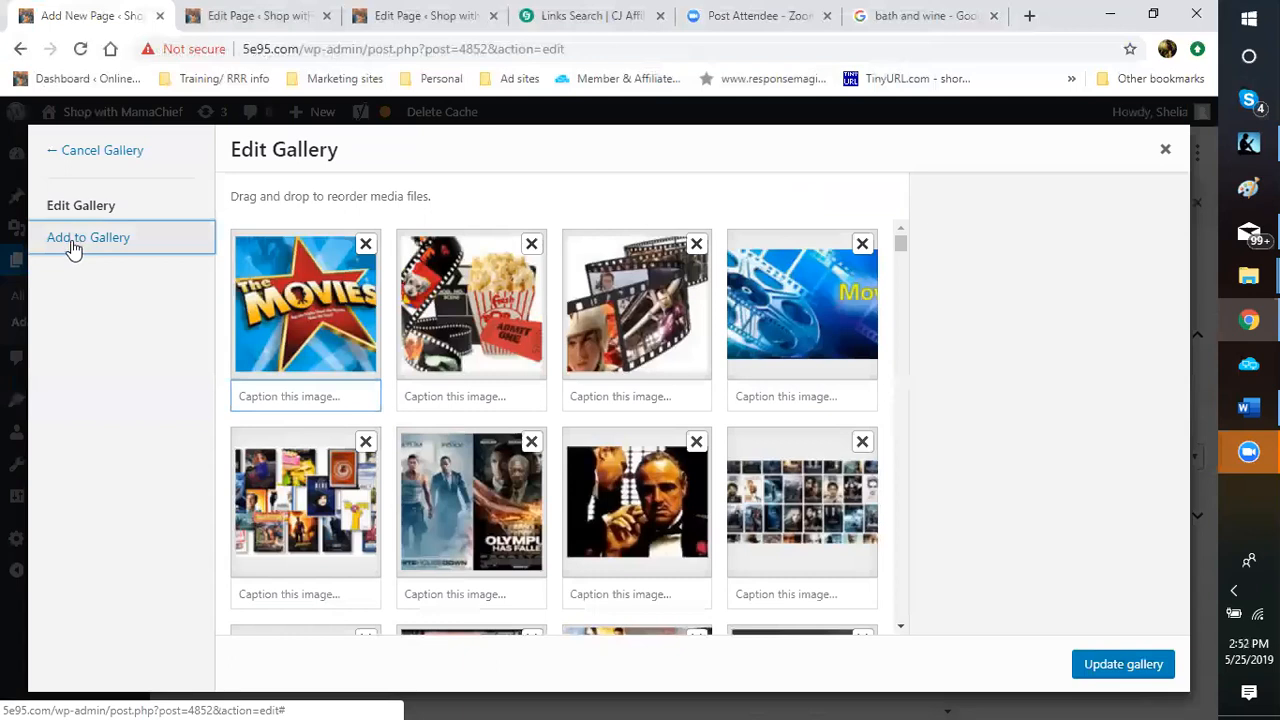
click(72, 246)
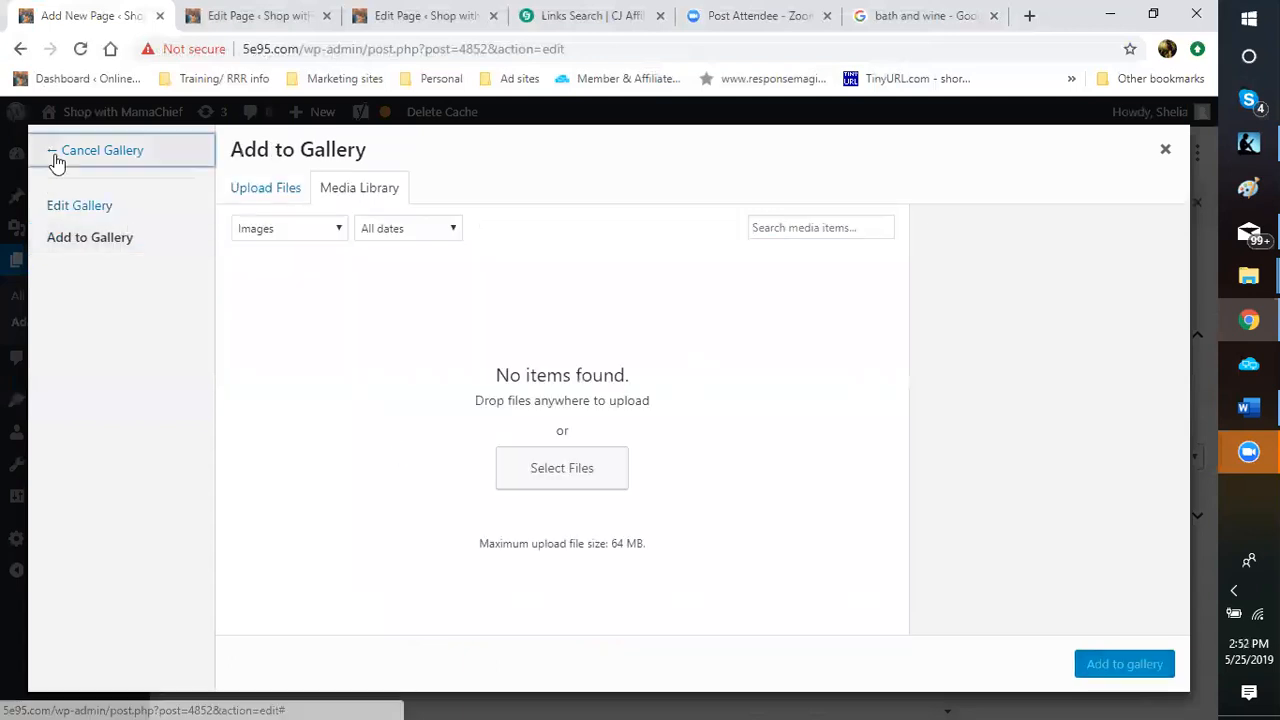
click(57, 160)
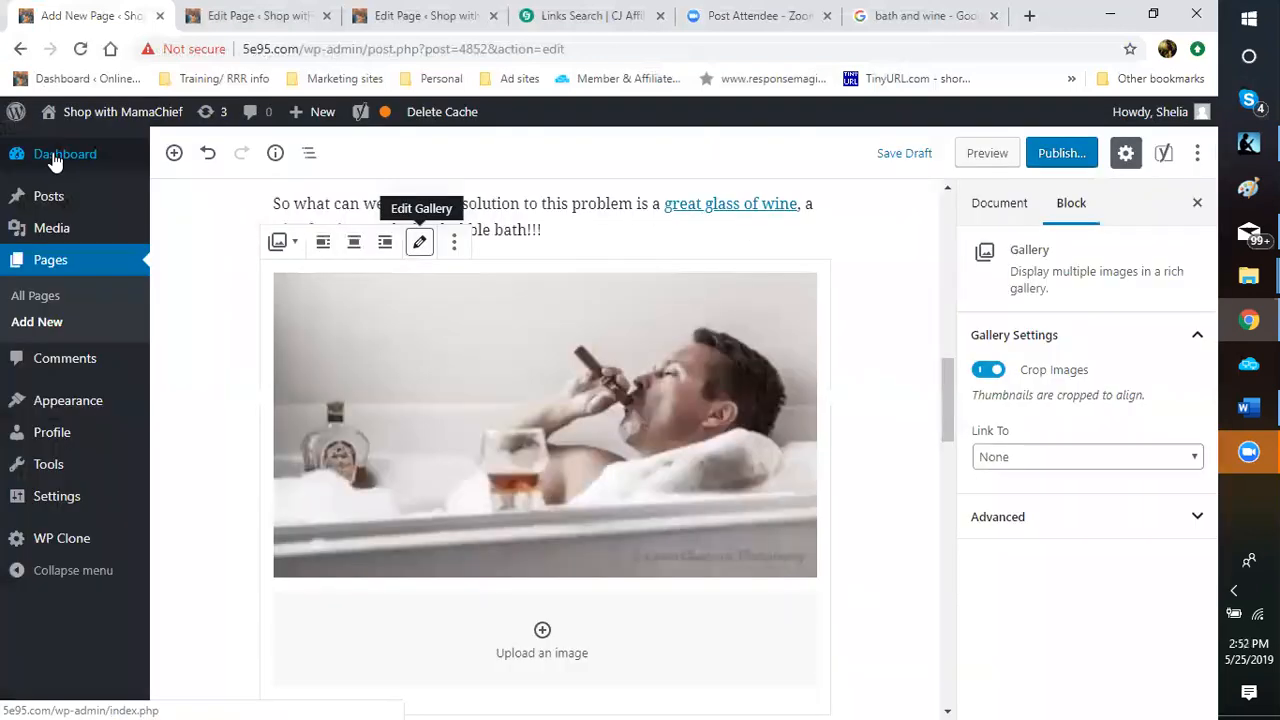
click(420, 245)
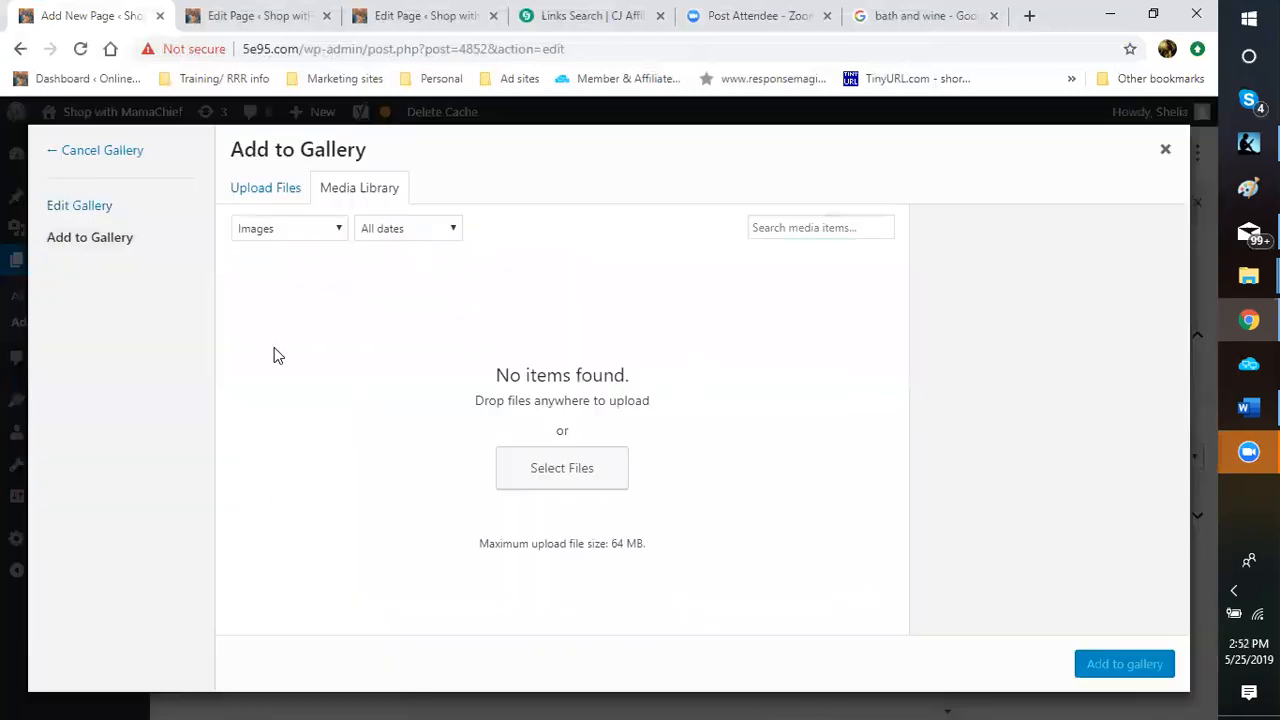
click(72, 211)
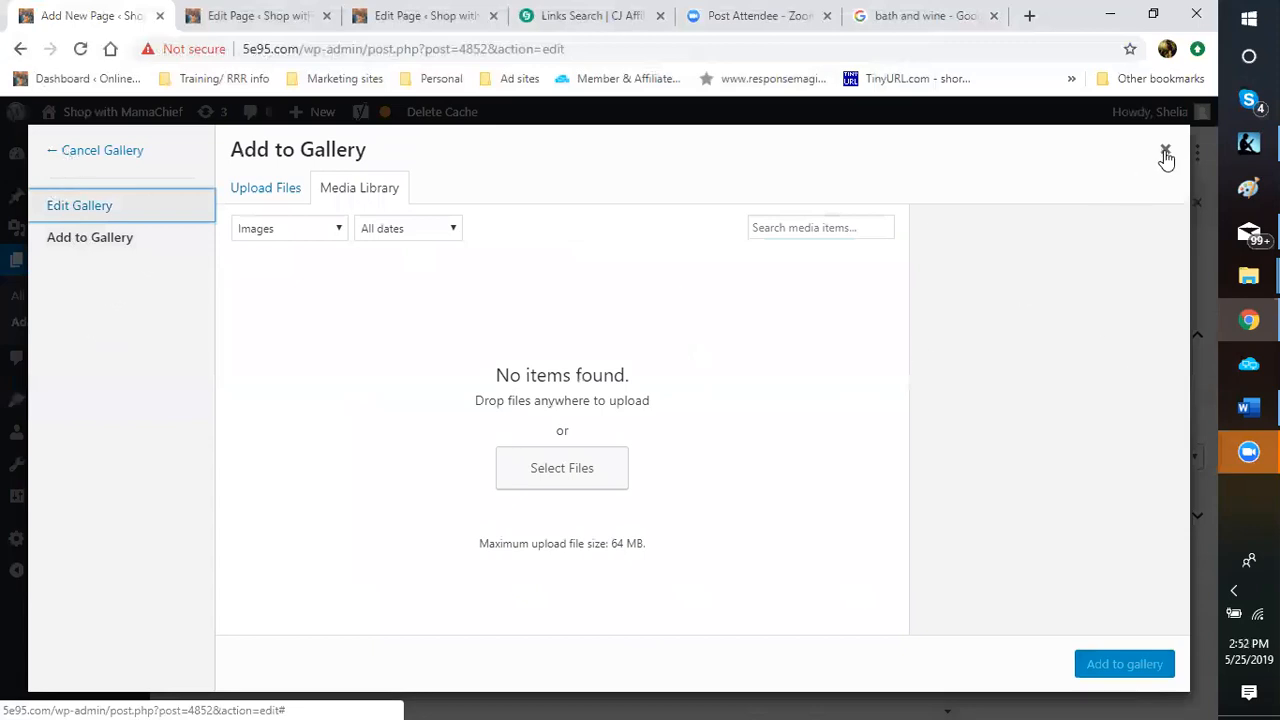
click(84, 212)
Back out of Add to Gallery, choosing to stay on the page at each 'Leave site?' prompt.
click(786, 192)
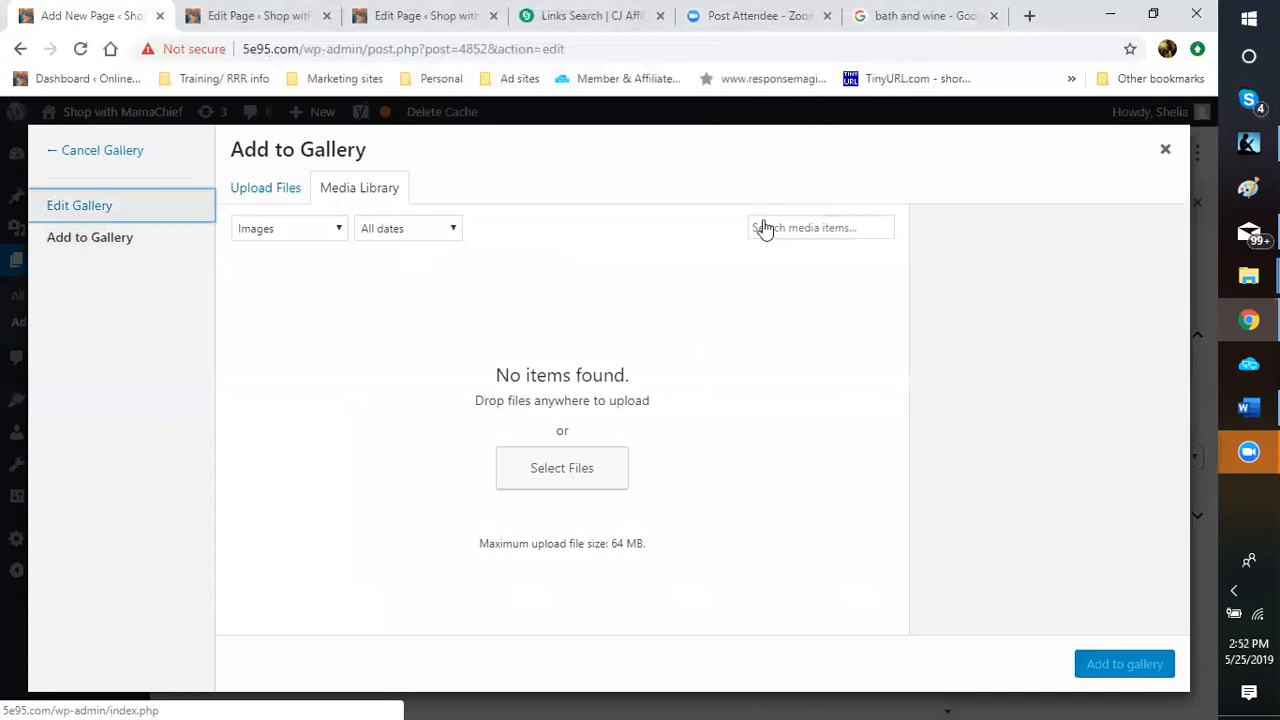
click(24, 151)
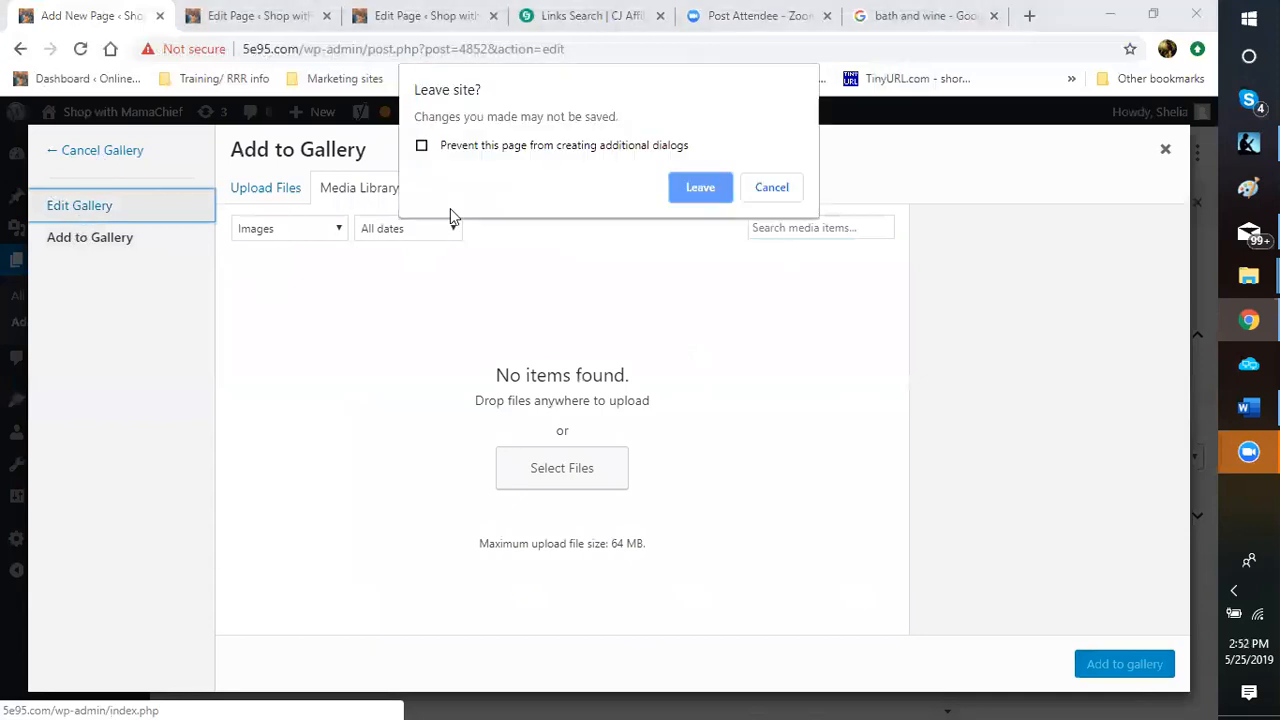
click(784, 191)
click(74, 158)
click(786, 192)
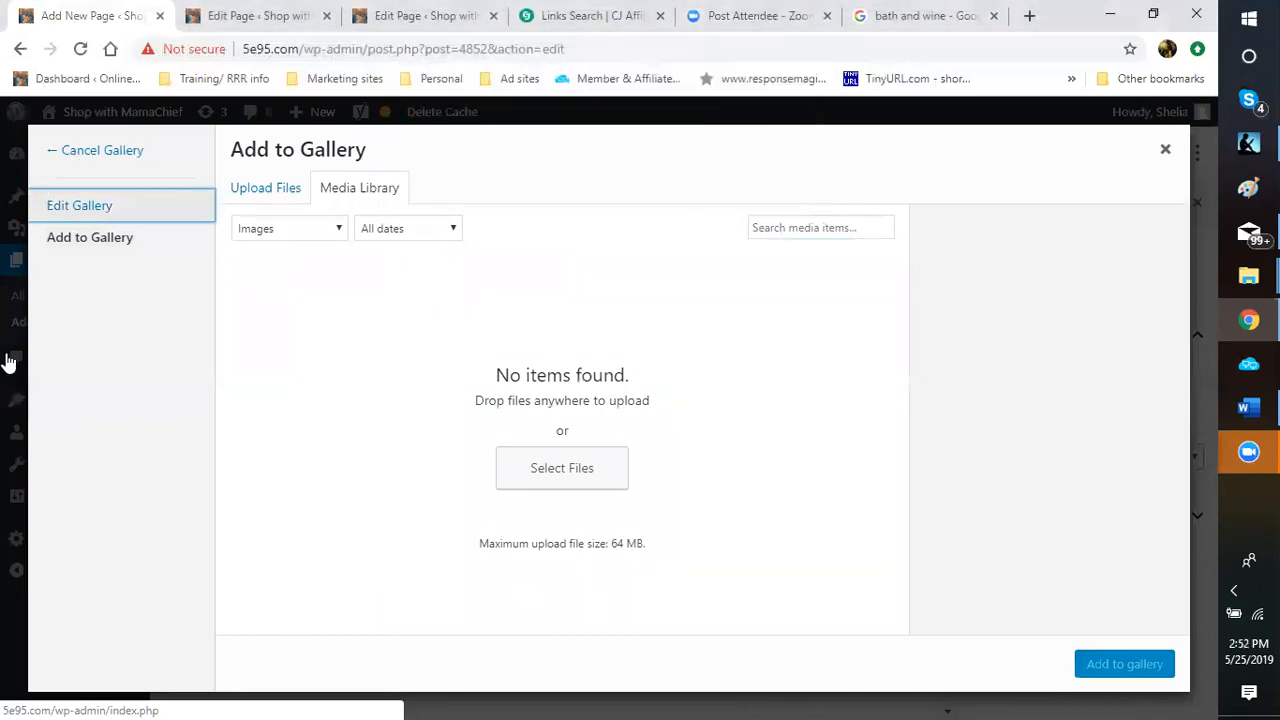
click(80, 162)
click(788, 188)
click(124, 165)
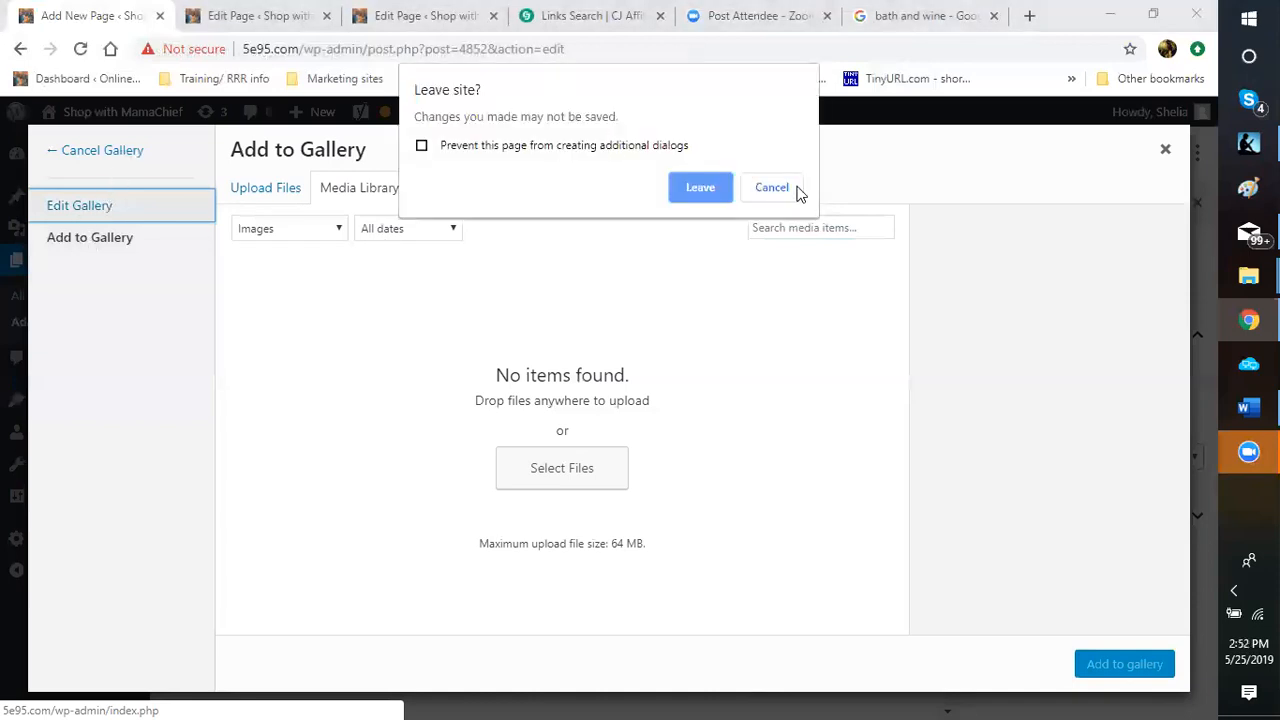
click(798, 192)
click(126, 163)
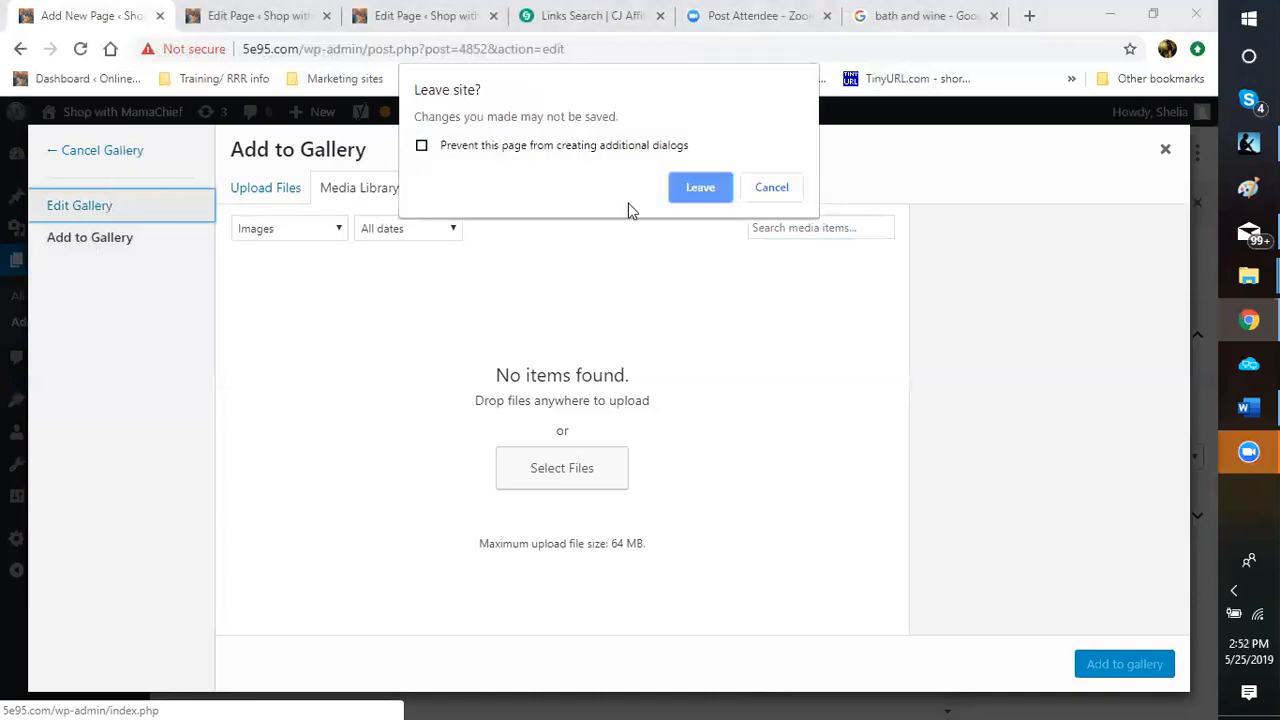
click(780, 187)
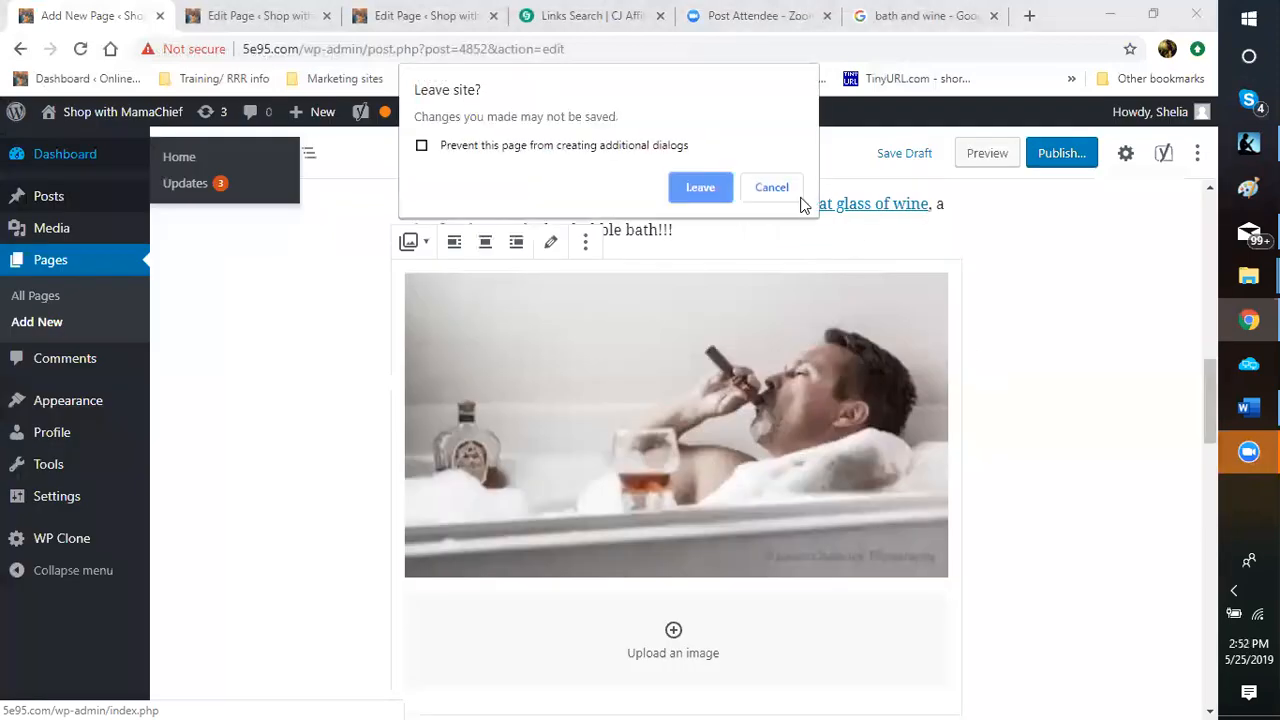
click(774, 191)
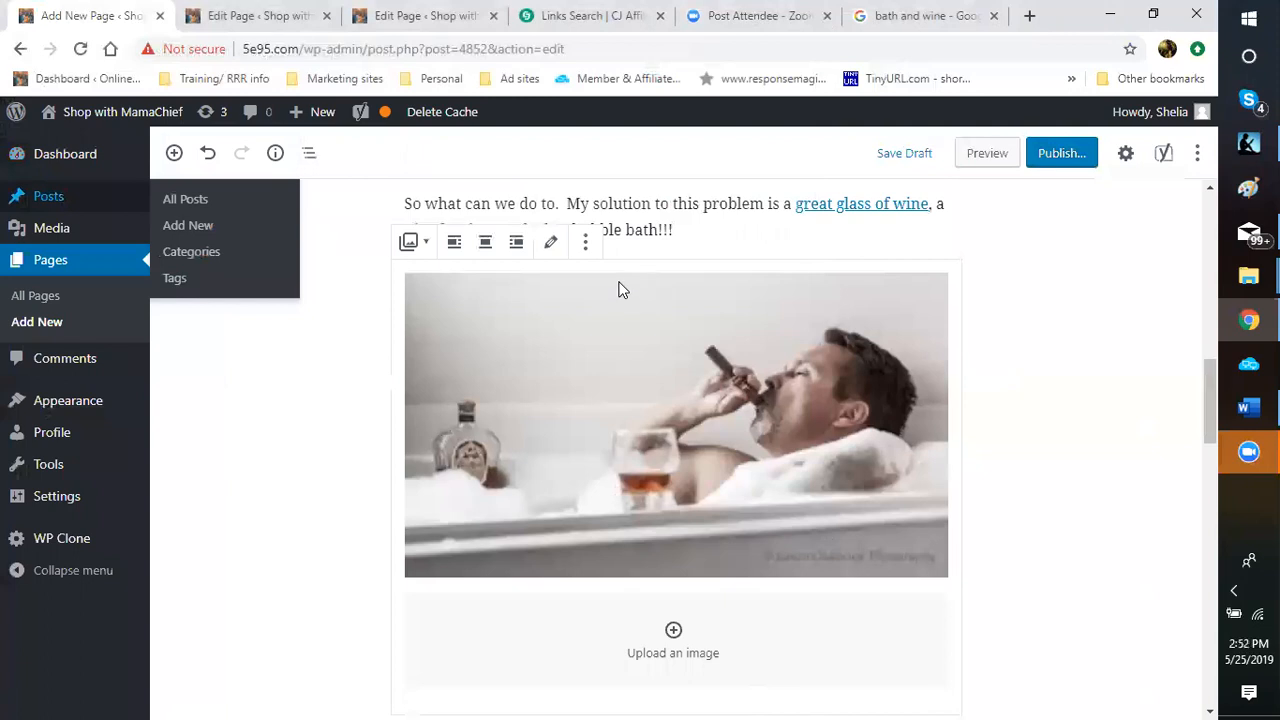
click(551, 243)
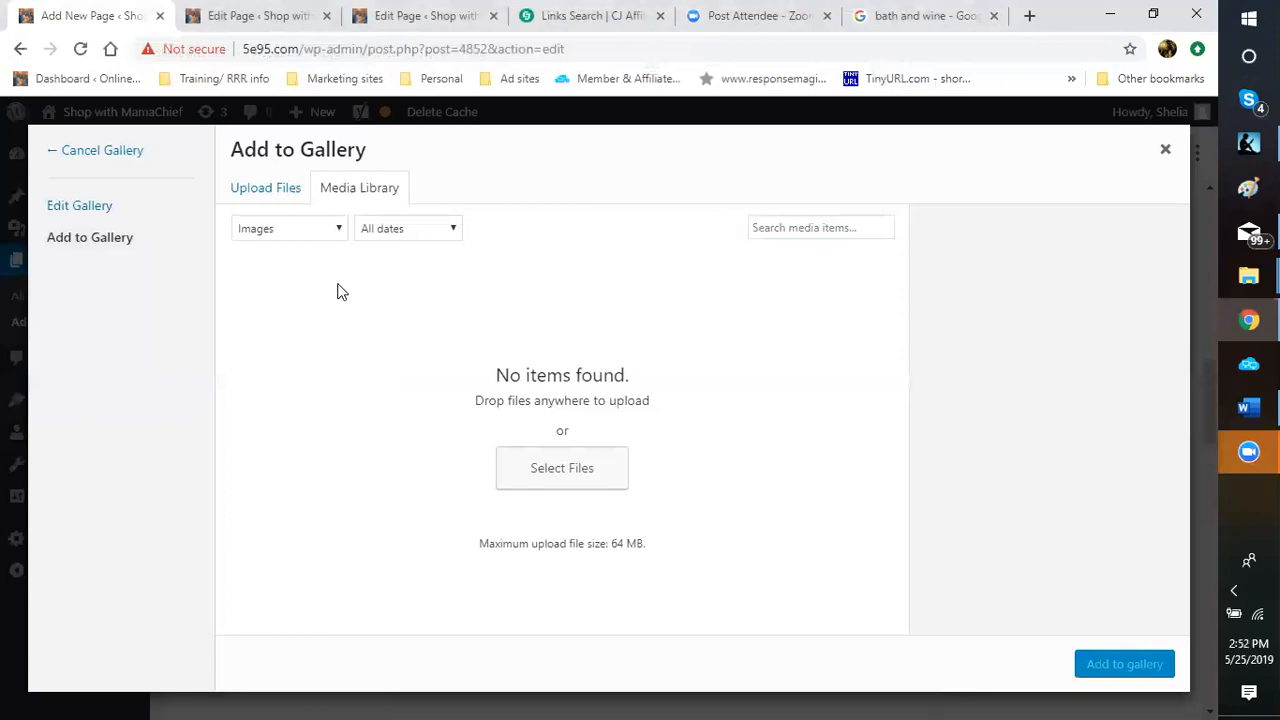
Close the media window and remove the bath-and-cigar gallery block.
click(70, 248)
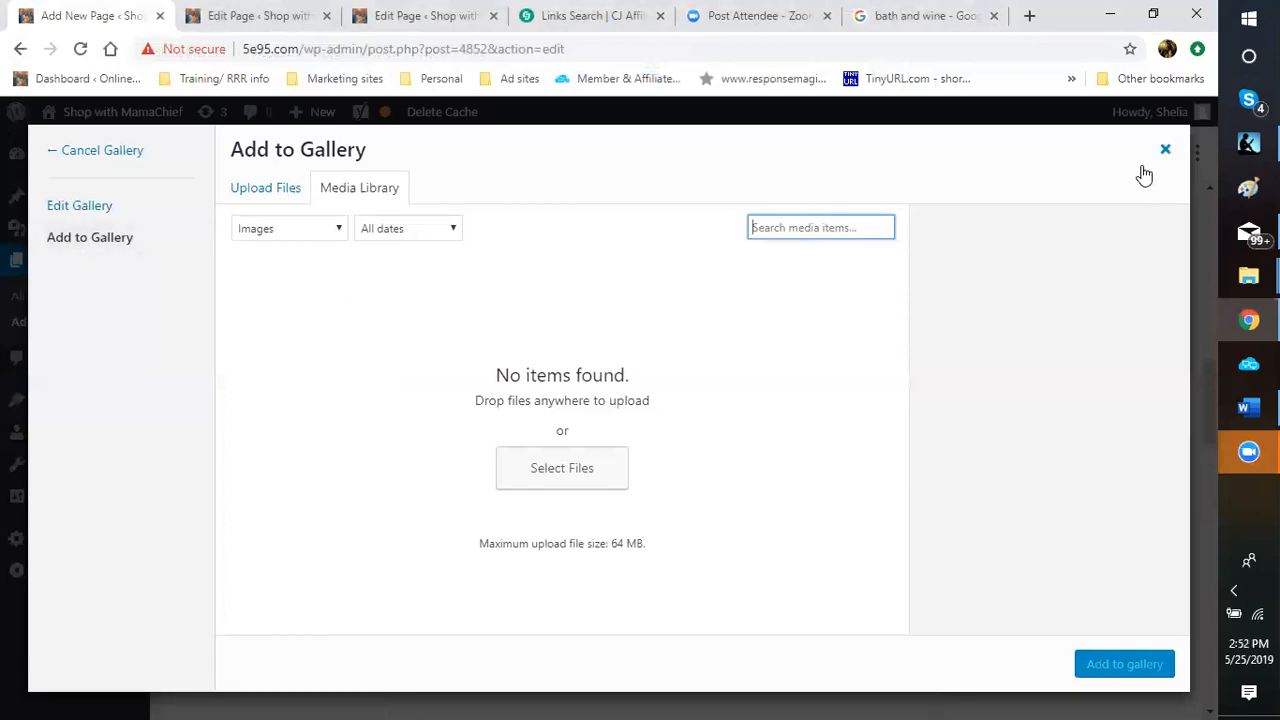
click(69, 154)
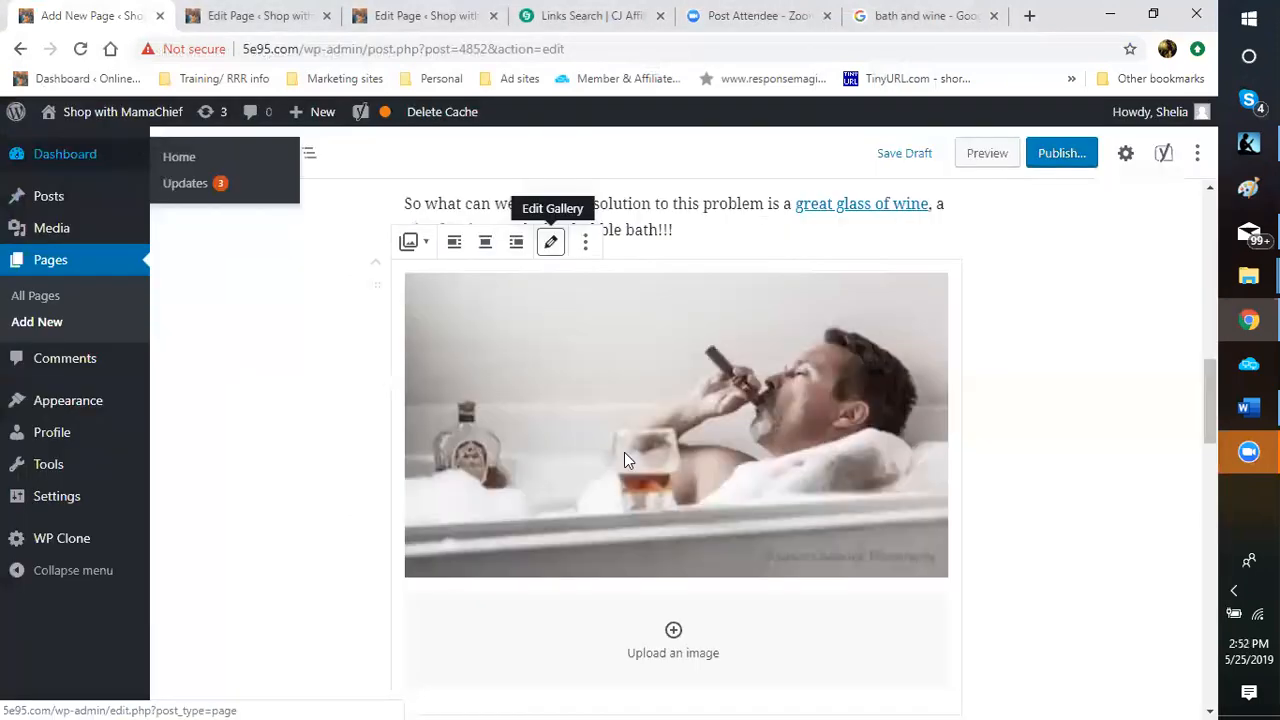
click(587, 245)
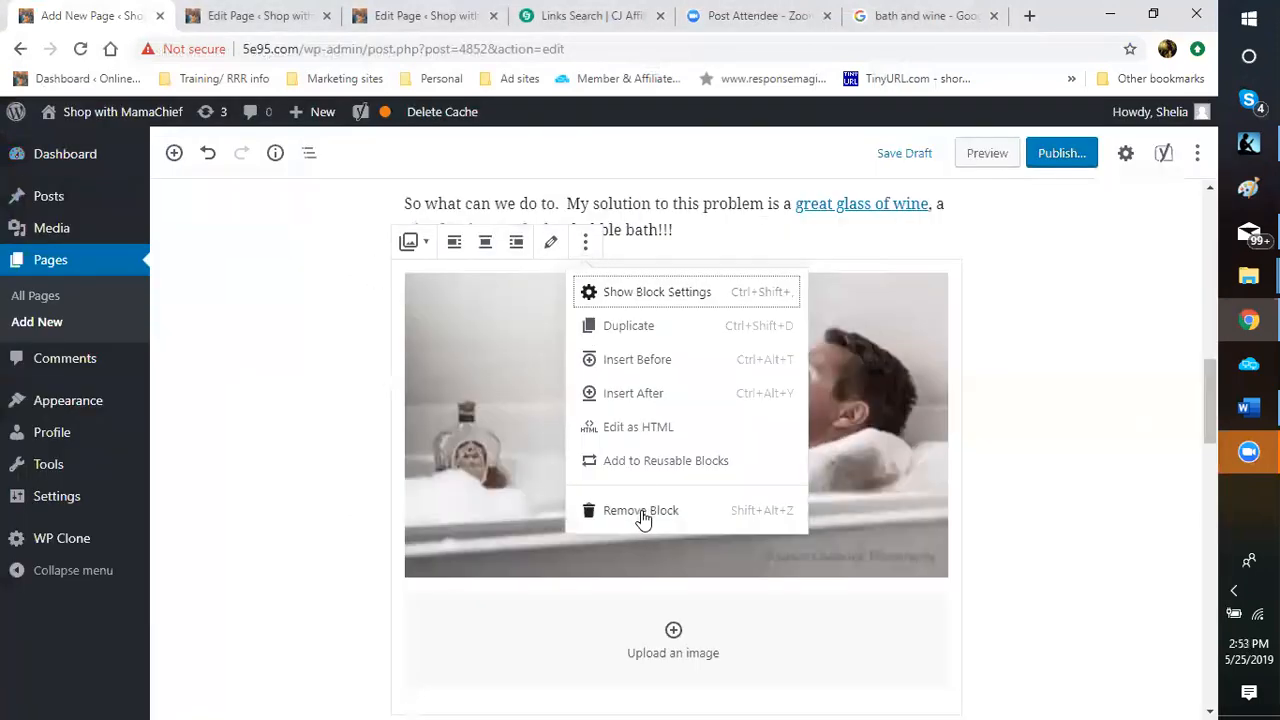
click(608, 512)
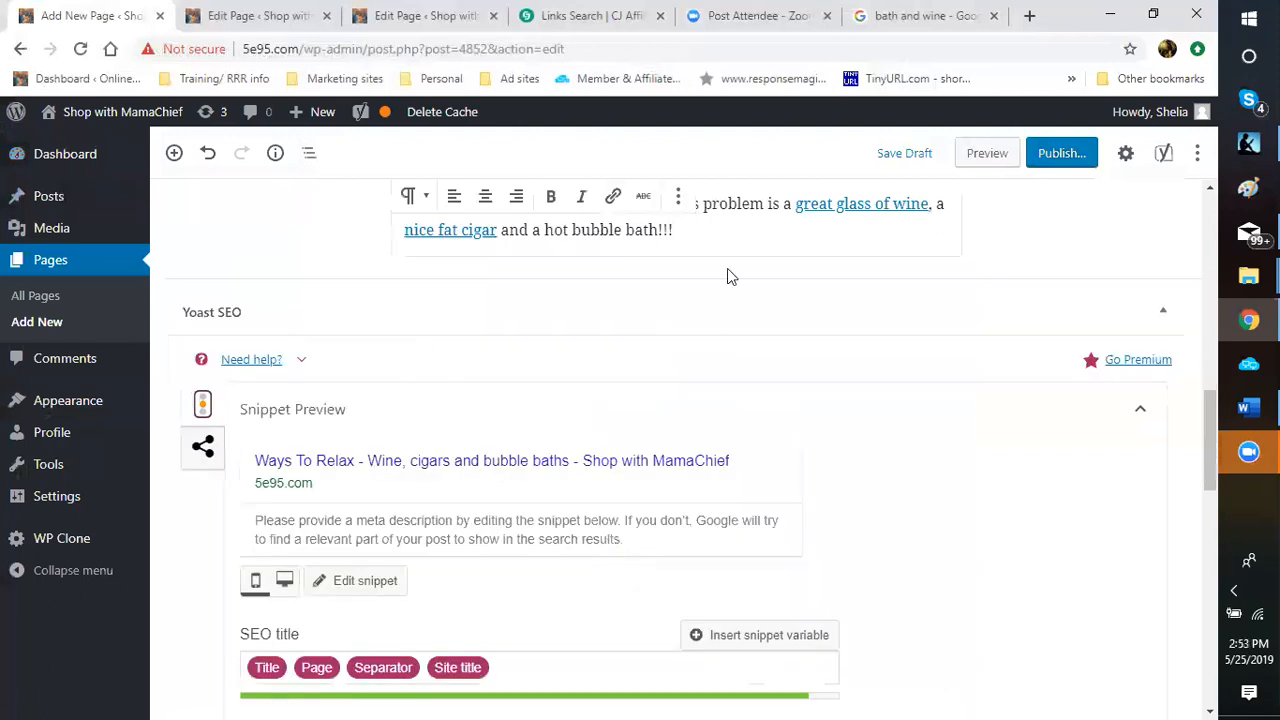
Insert a fresh empty Gallery block below the bubble bath paragraph.
scroll(689, 511, up, 3)
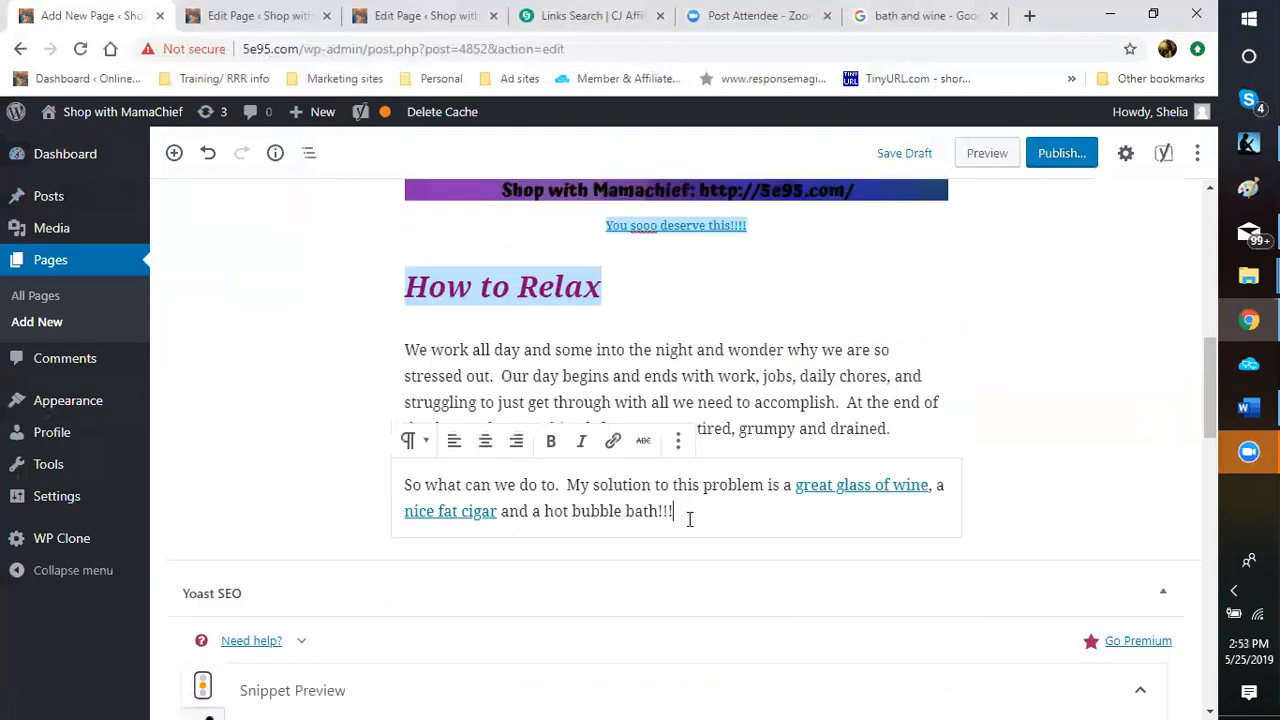
key(Return)
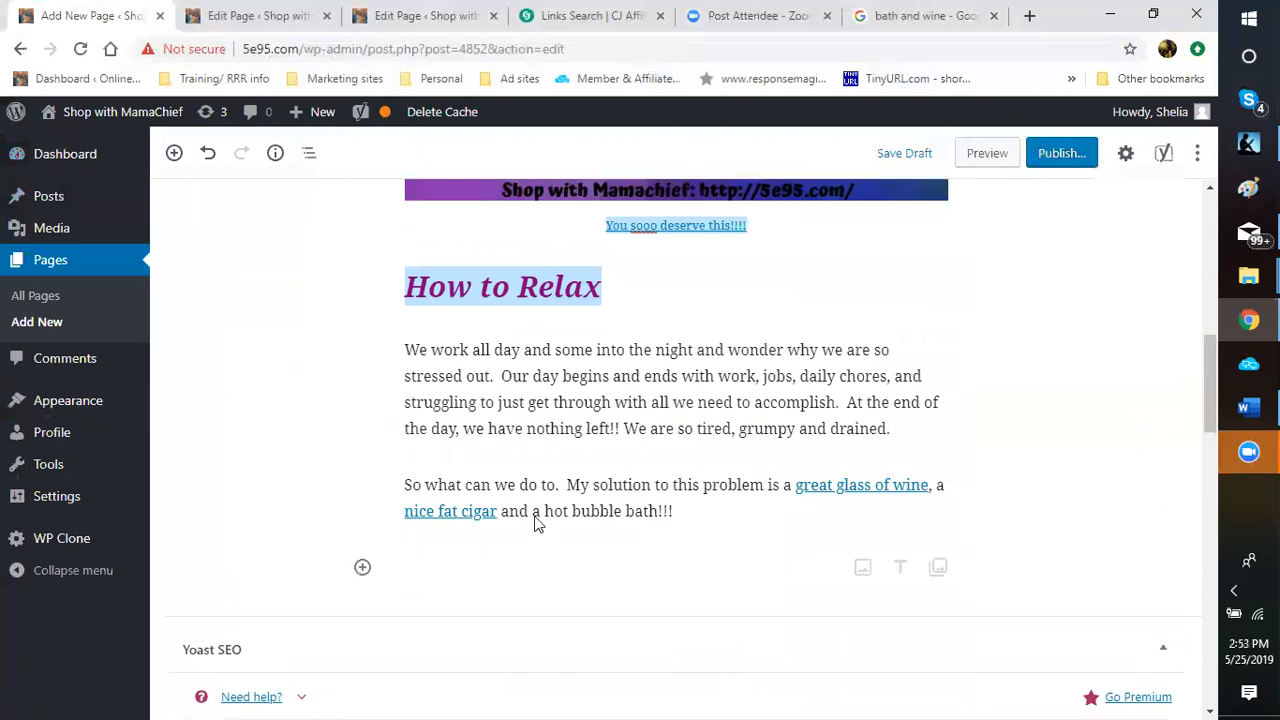
click(363, 570)
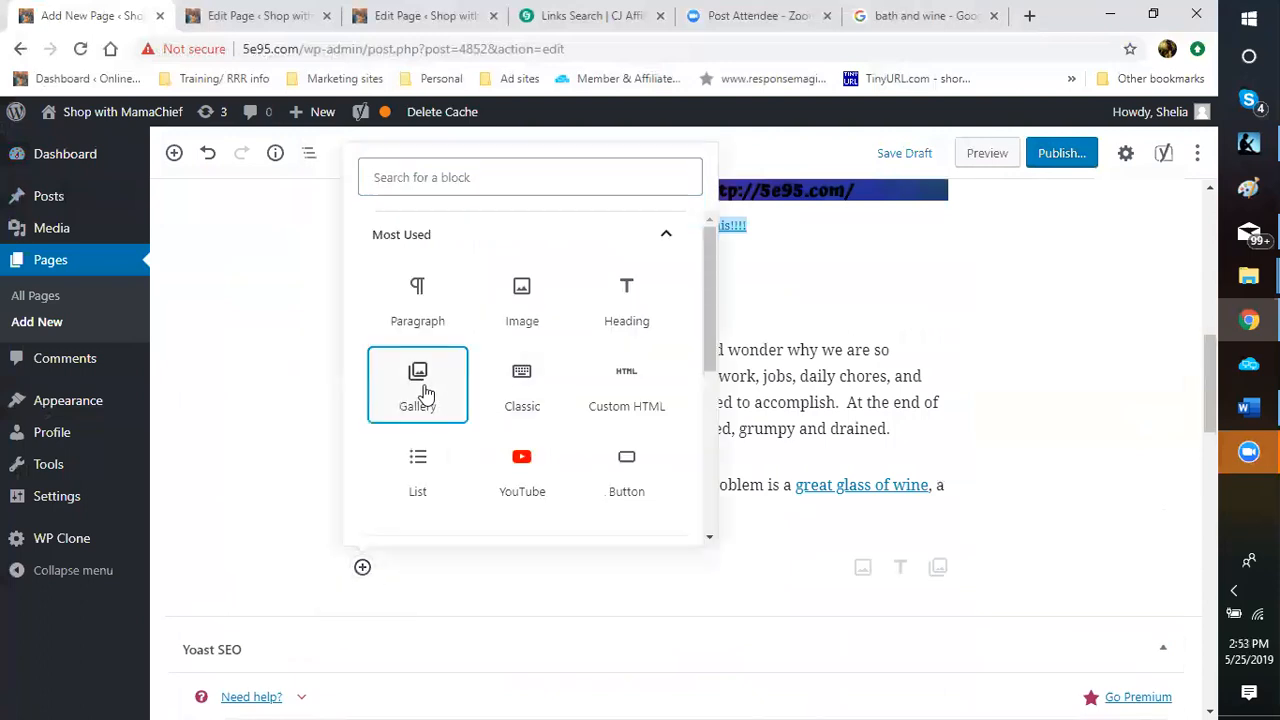
click(426, 392)
scroll(857, 591, down, 2)
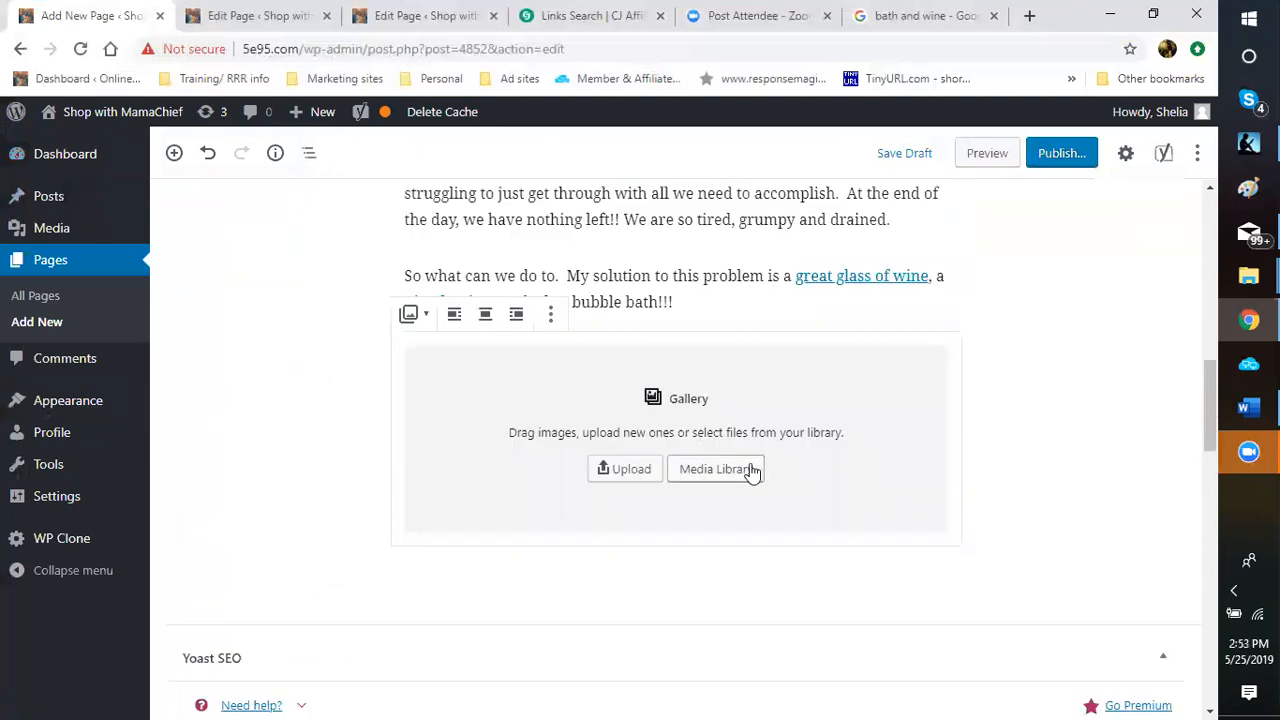
click(747, 476)
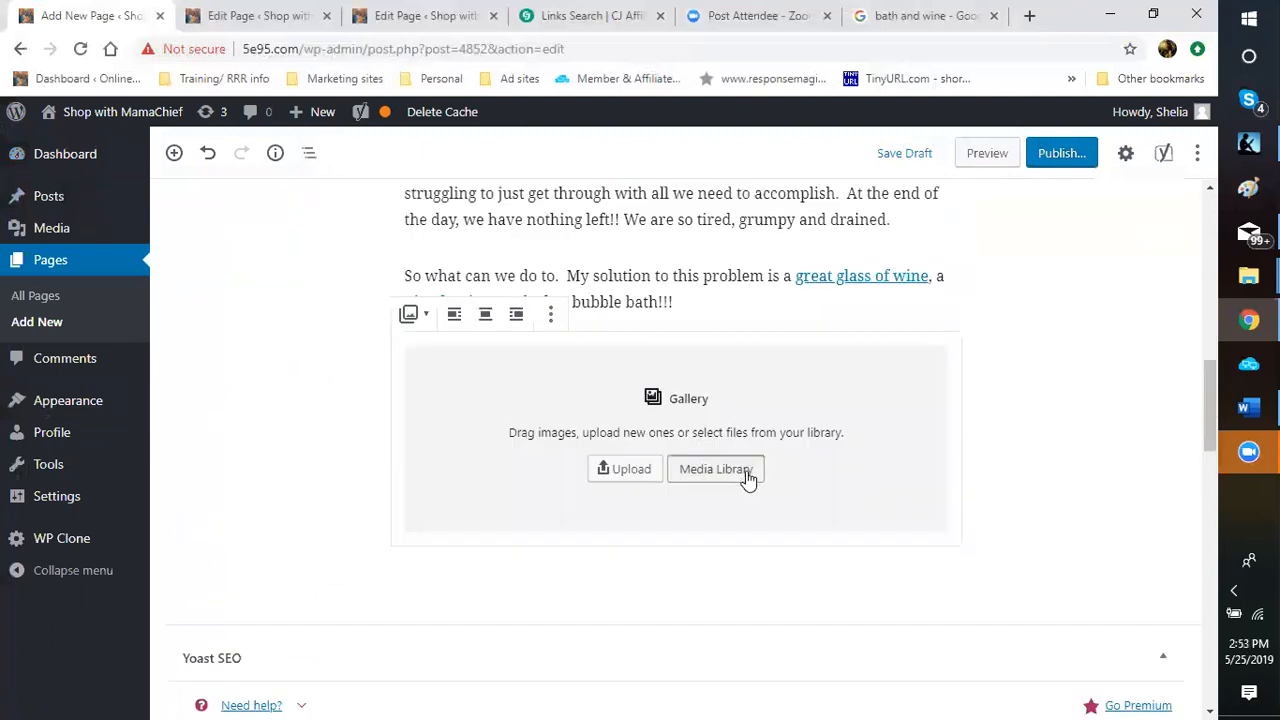
Pick bath-and-cigar, bath-and-feet and bath-wine-man-1 from the Media Library and create the gallery.
click(747, 476)
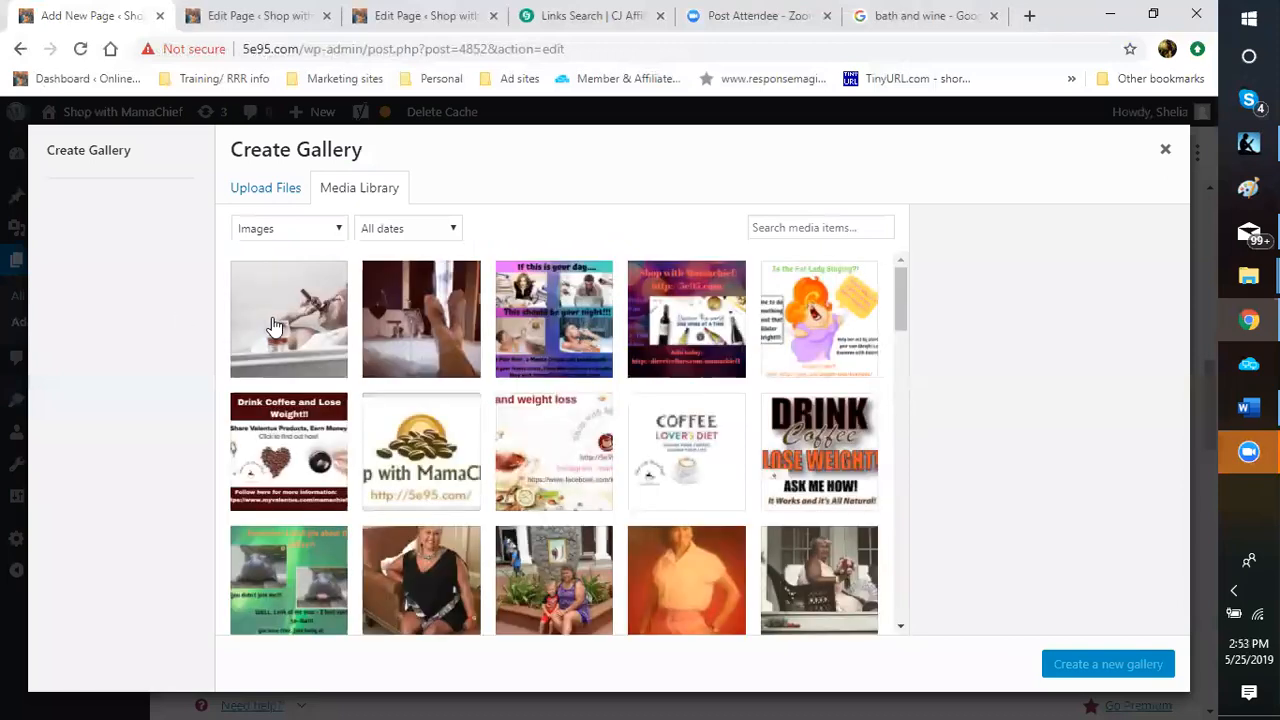
click(287, 324)
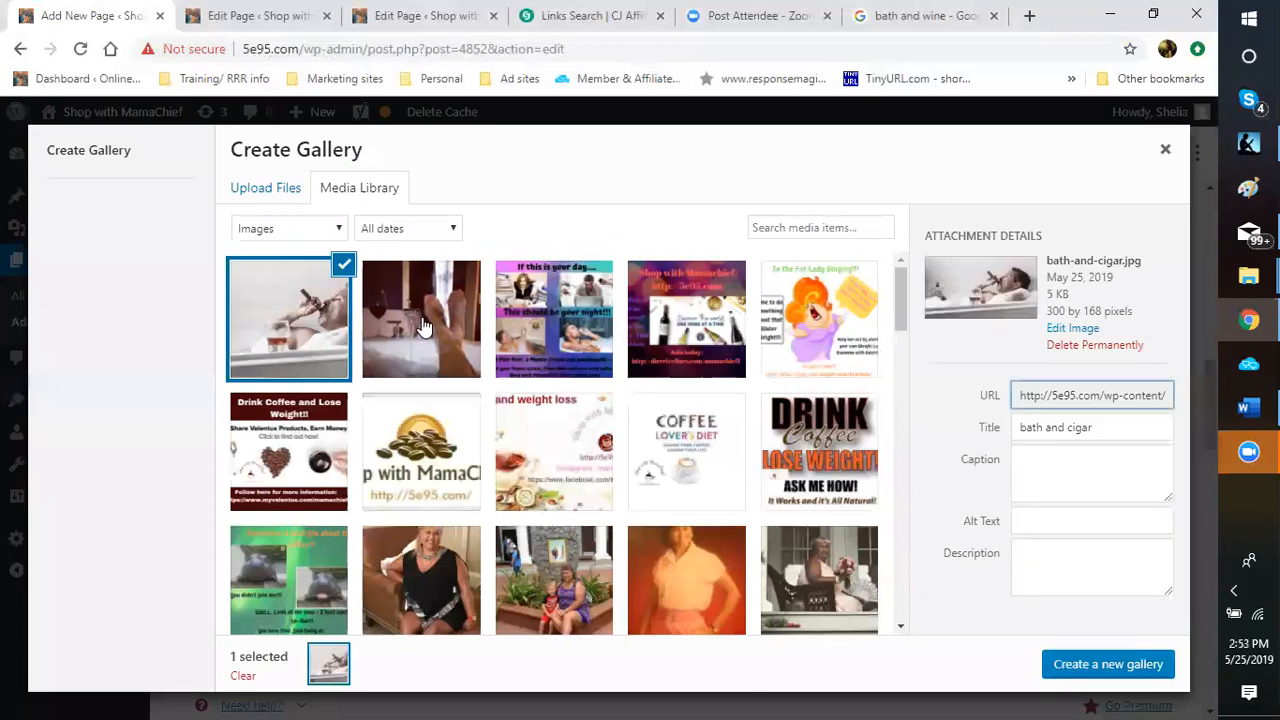
click(421, 325)
scroll(695, 500, down, 1)
scroll(695, 500, down, 2)
scroll(670, 490, down, 3)
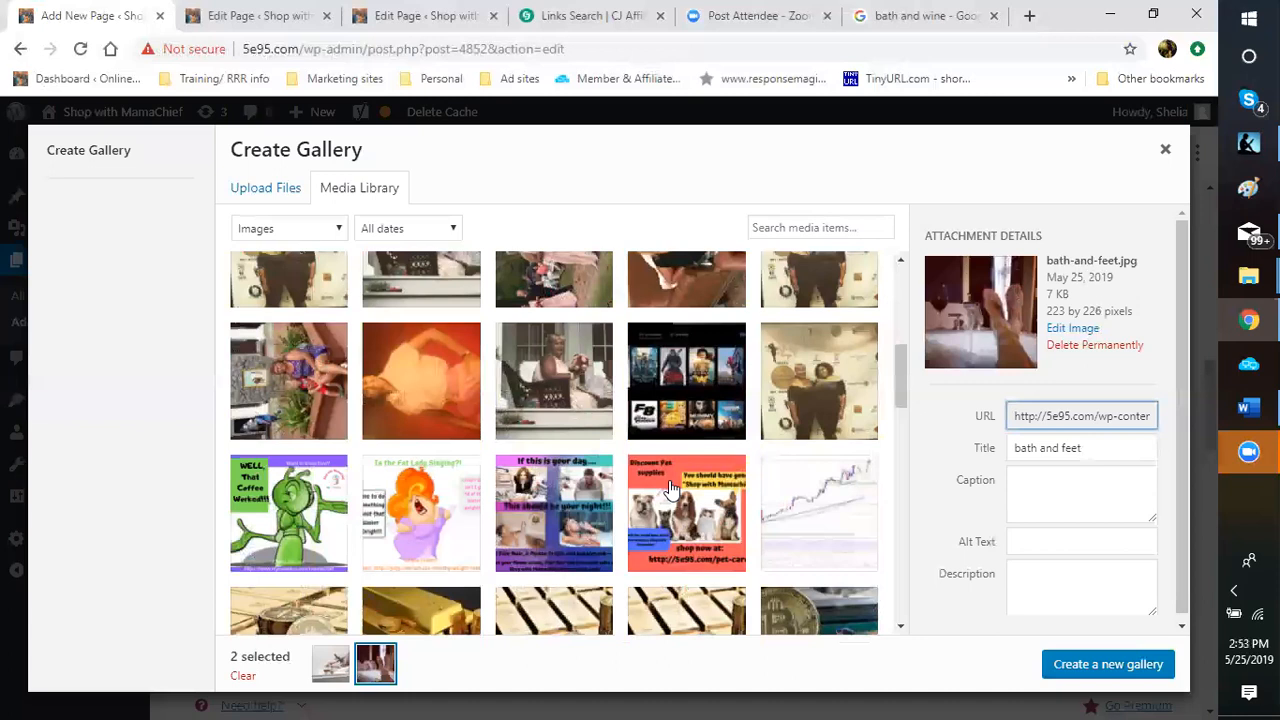
scroll(670, 490, down, 4)
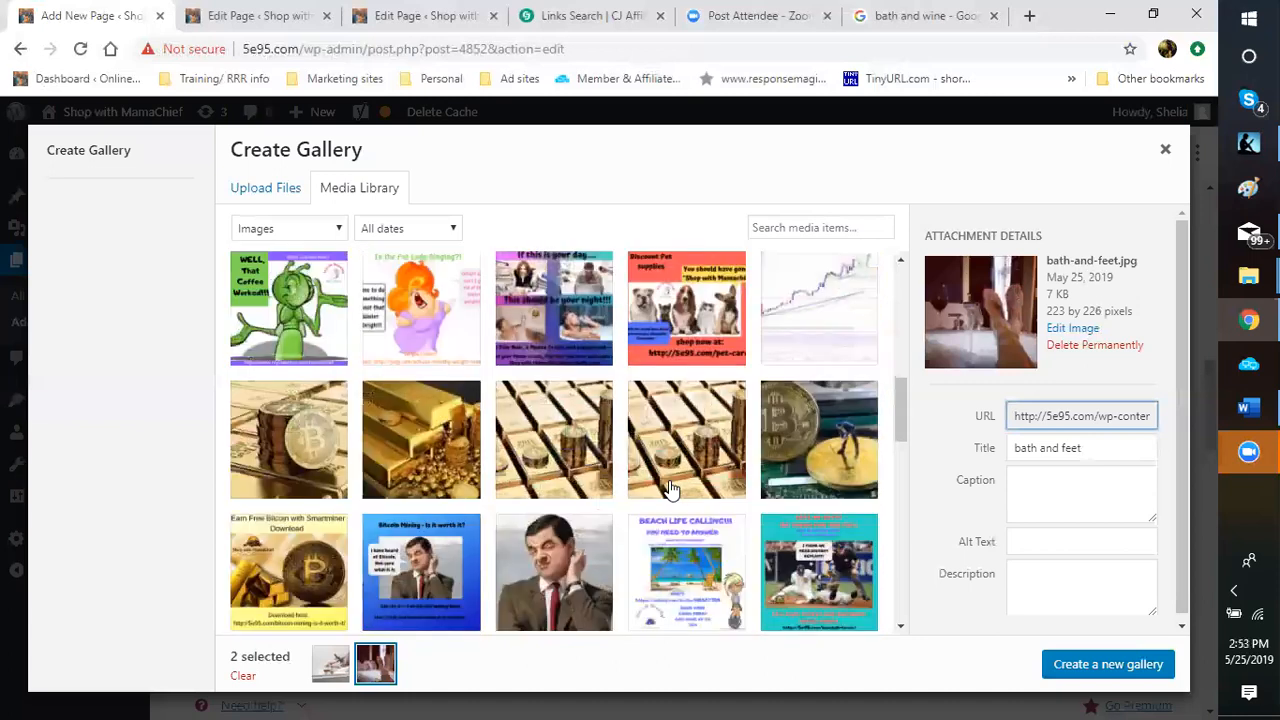
scroll(670, 490, down, 5)
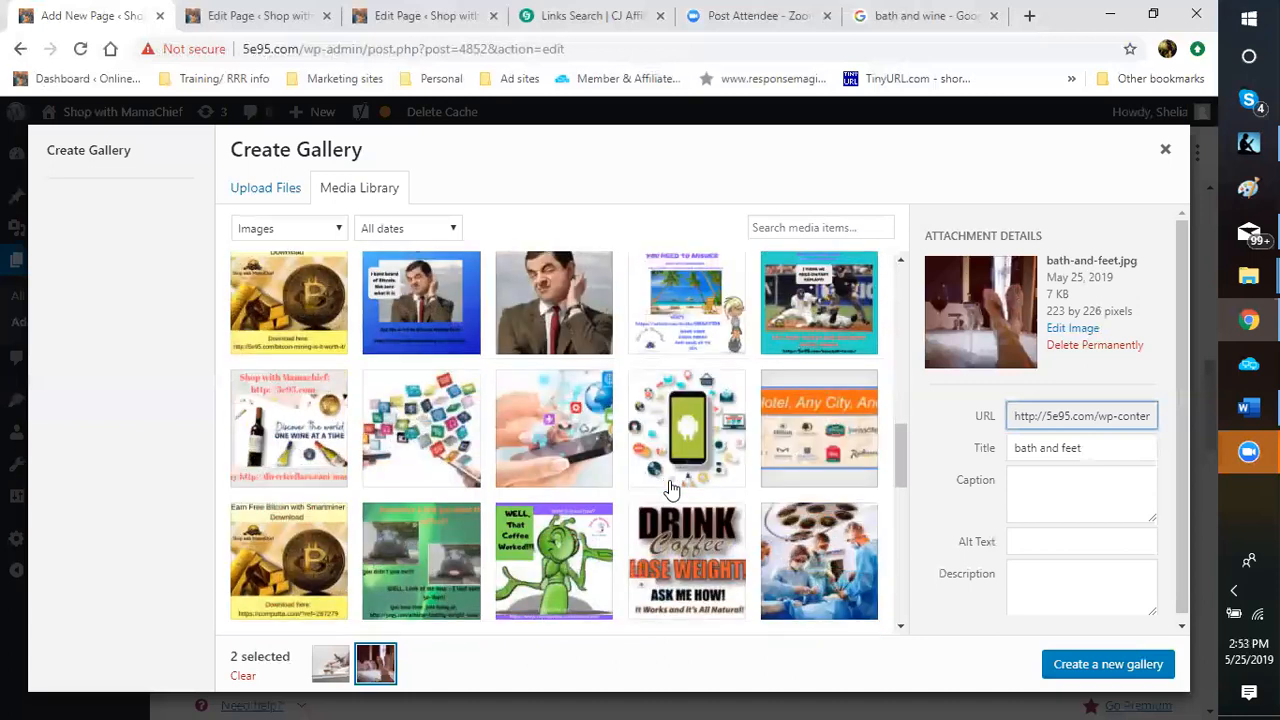
scroll(670, 490, down, 4)
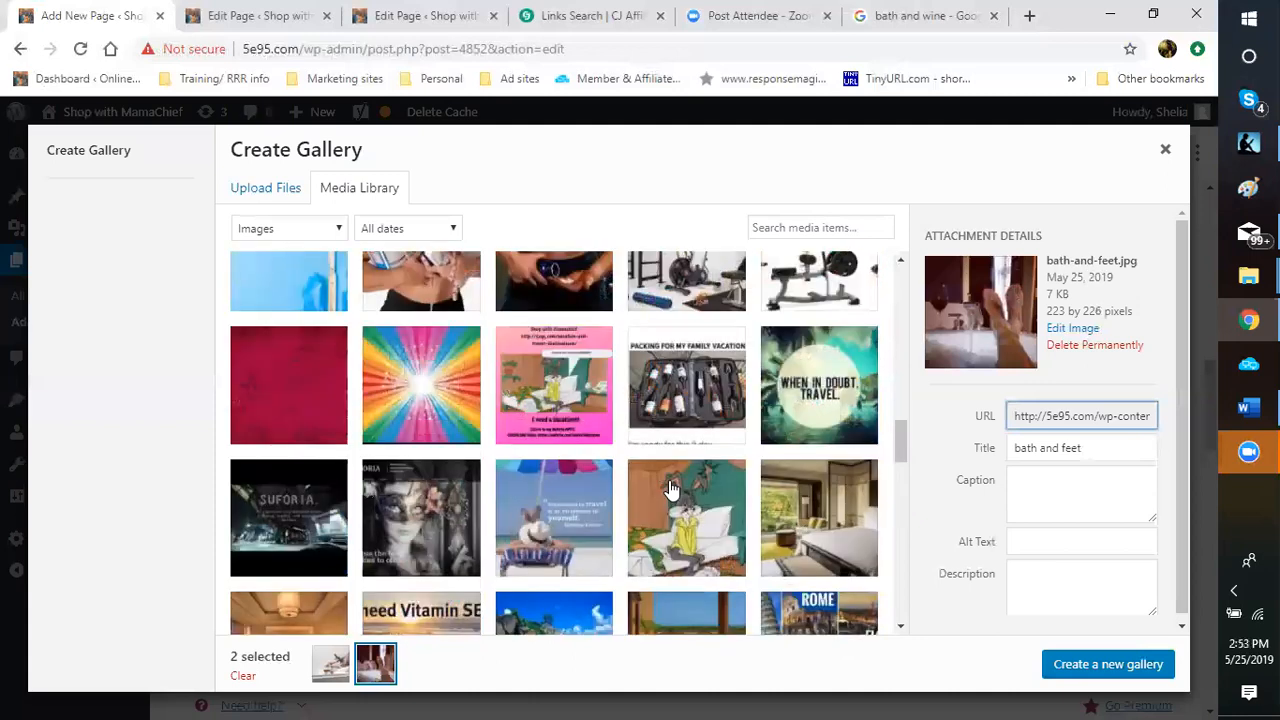
scroll(670, 490, down, 10)
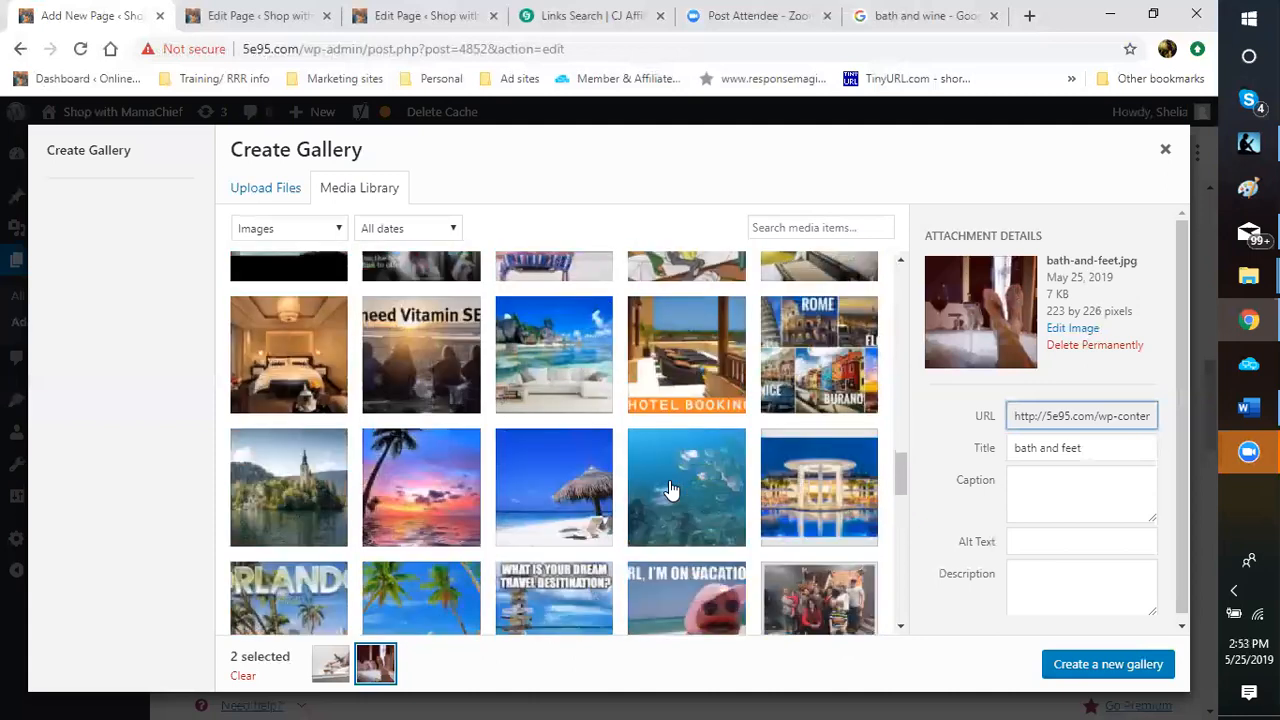
scroll(670, 490, down, 8)
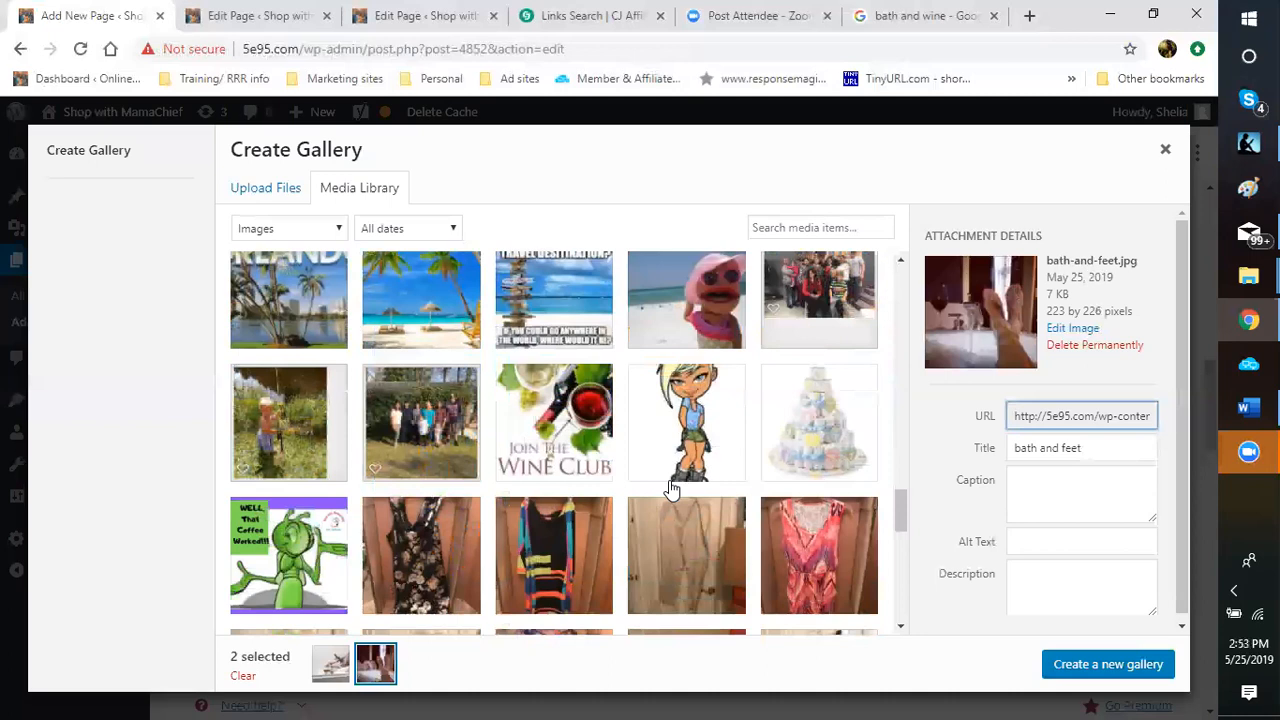
scroll(670, 490, down, 10)
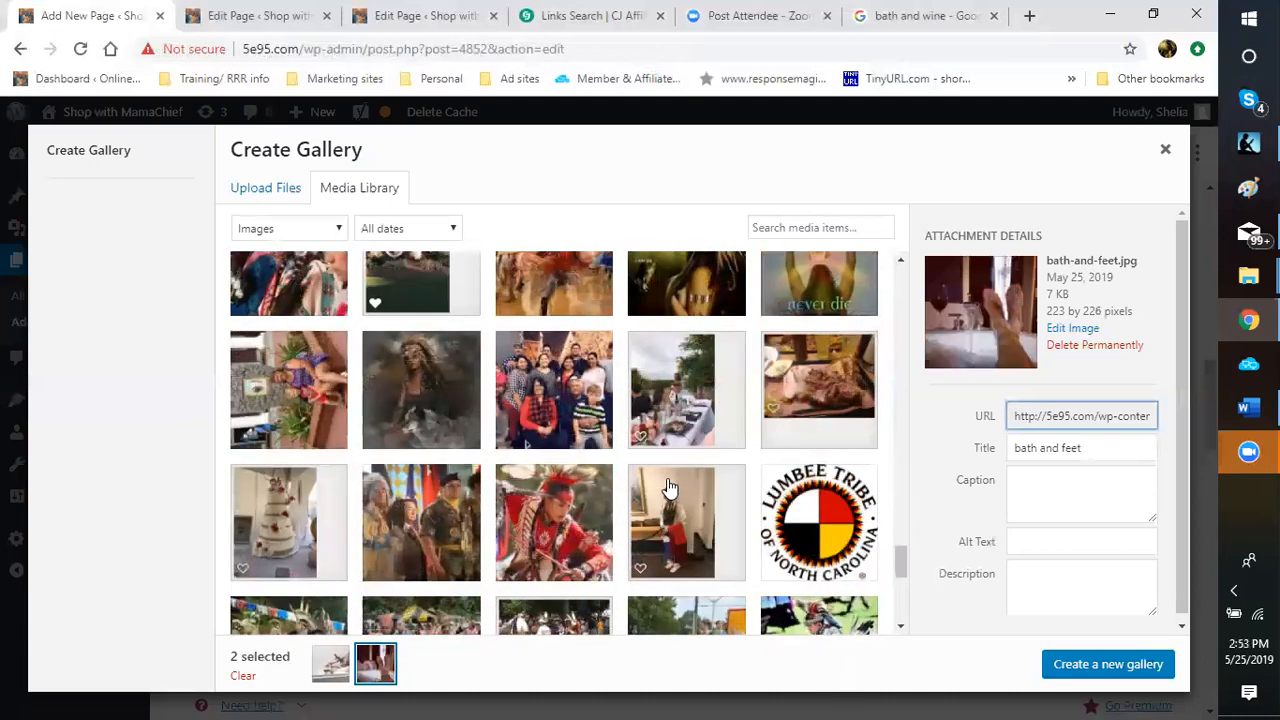
scroll(670, 490, down, 5)
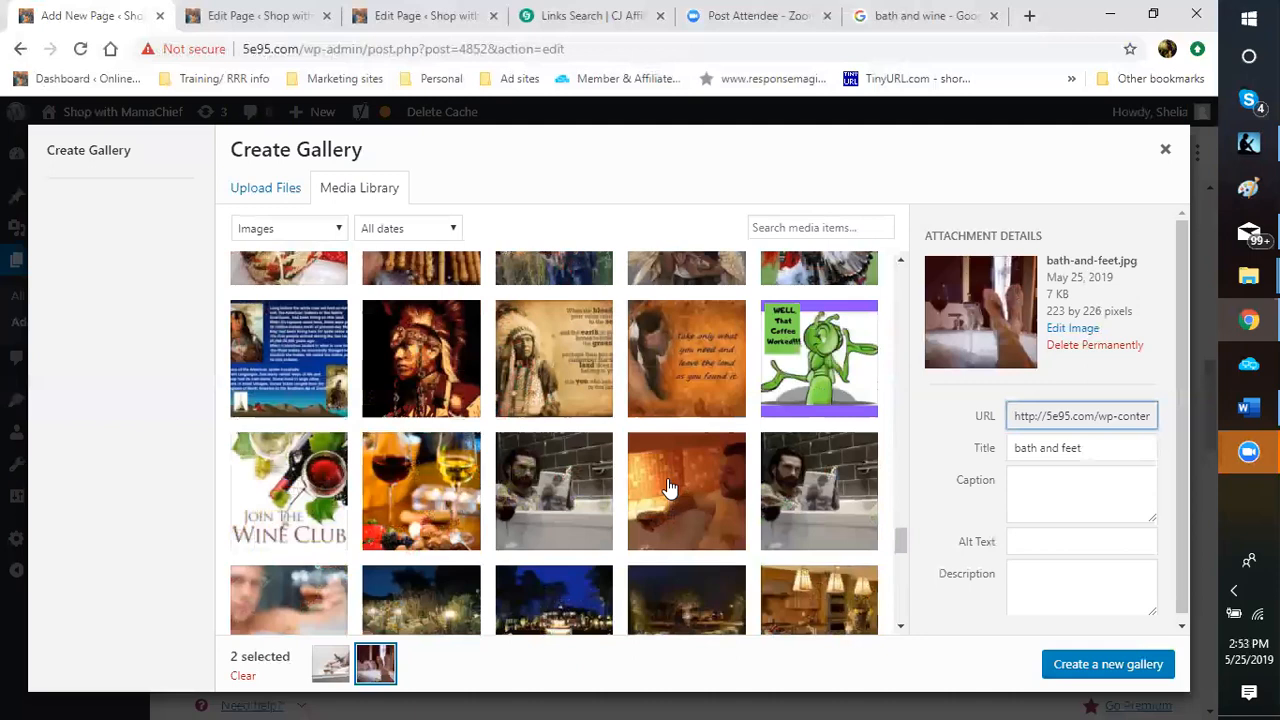
click(560, 496)
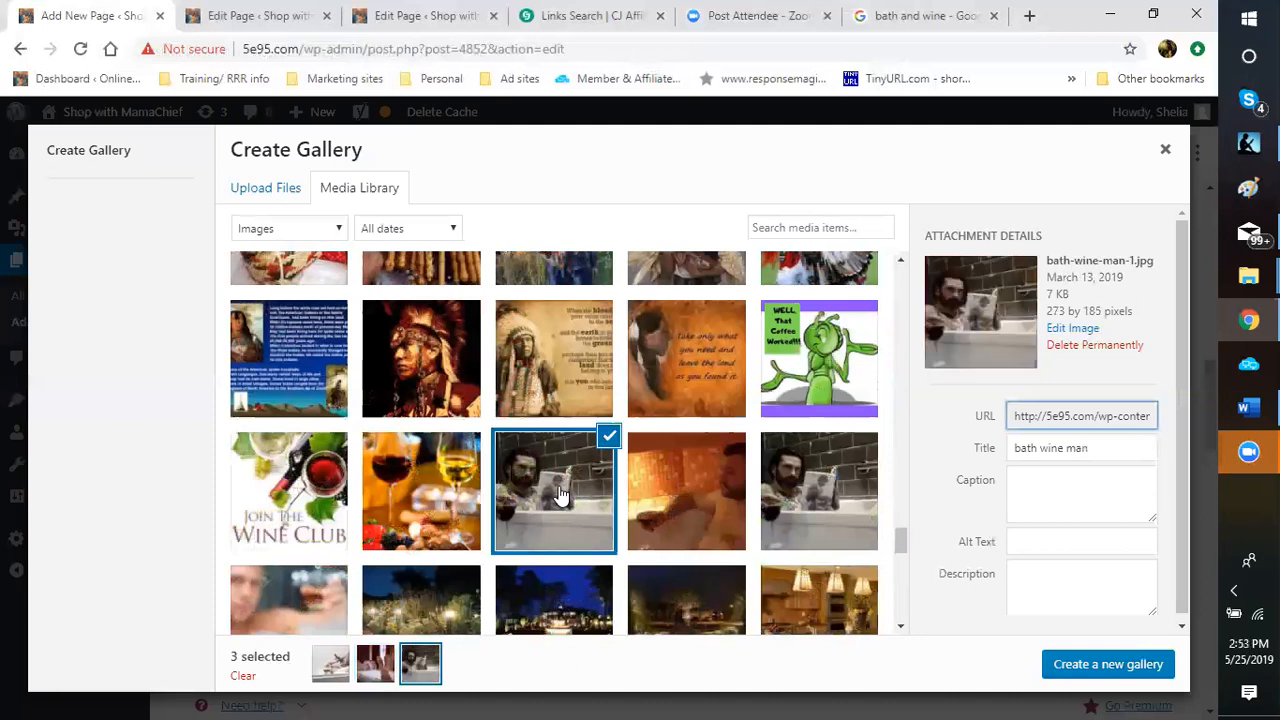
click(1120, 675)
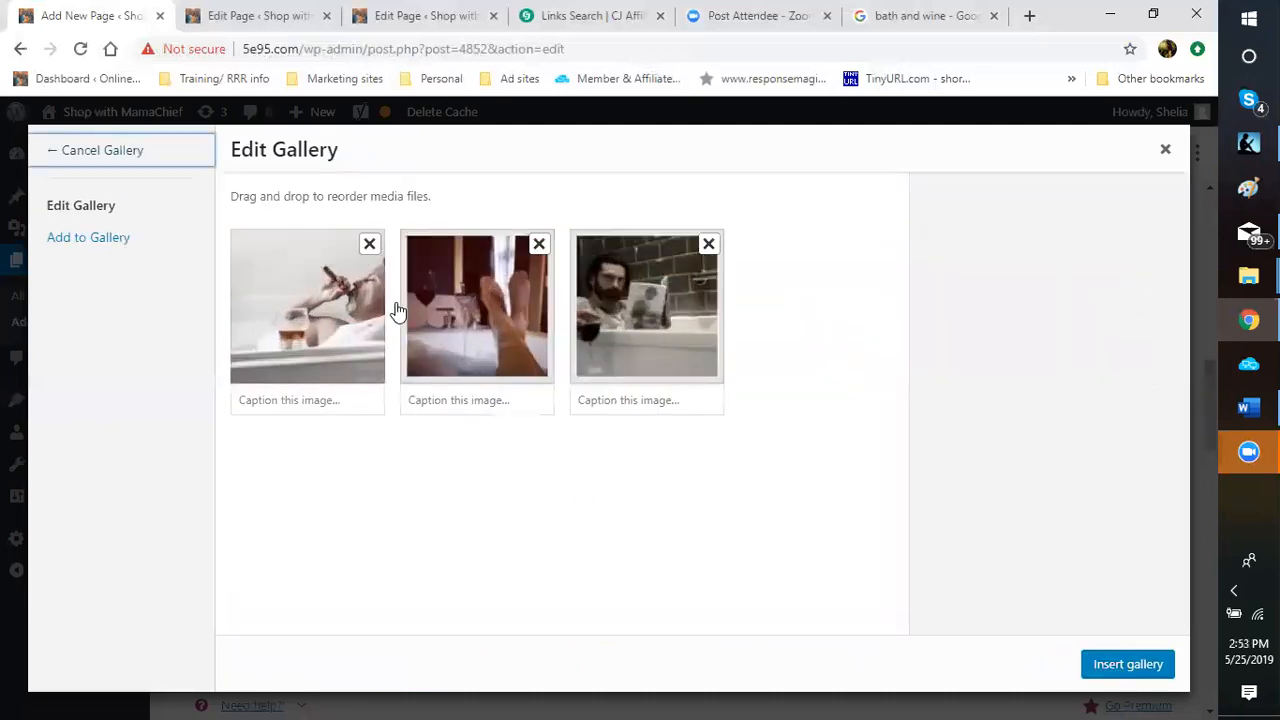
Reorder the gallery thumbnails to wine man, feet, then cigar.
drag(495, 308, 349, 297)
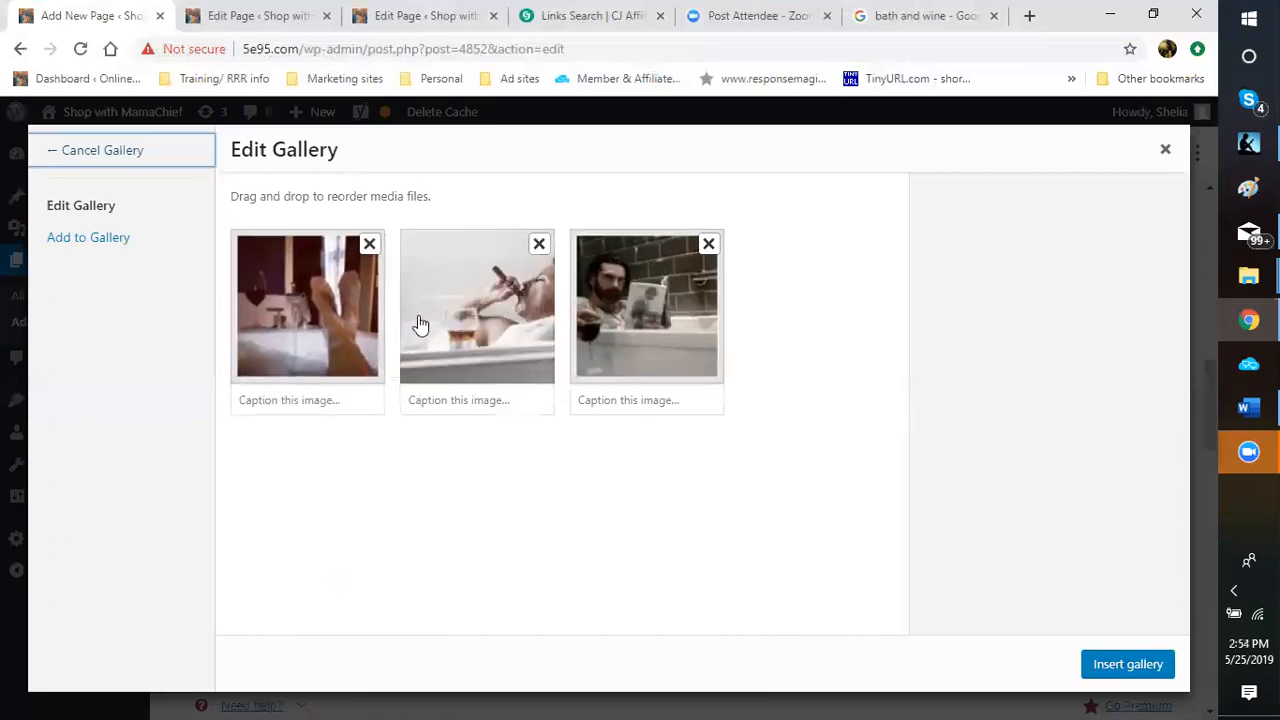
drag(630, 338, 305, 318)
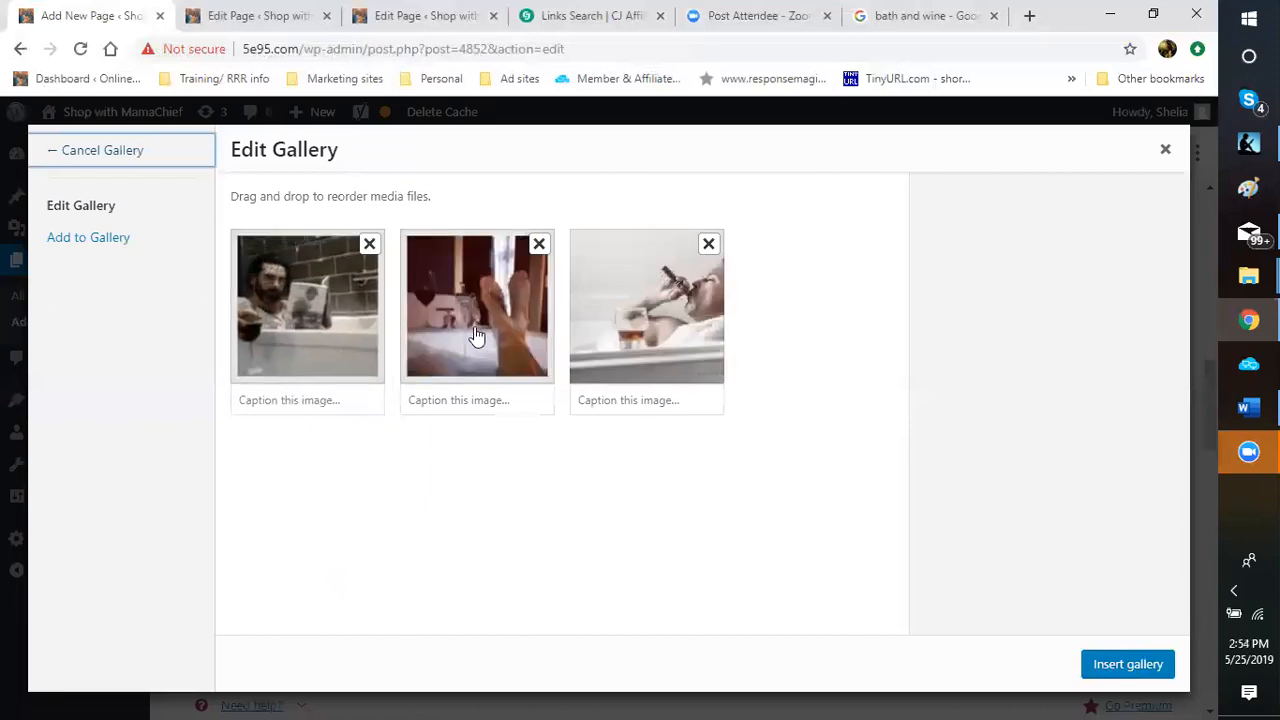
click(334, 396)
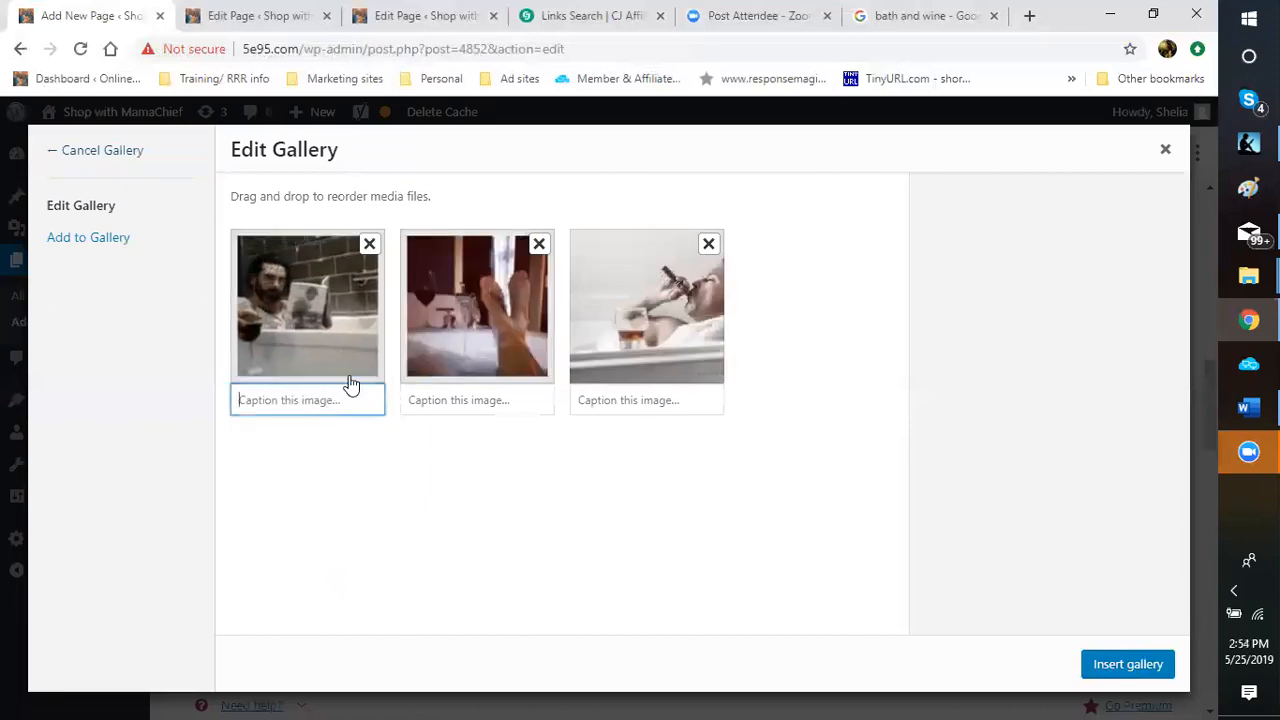
Caption the first image 'Bath and wine' and the second 'Through your feet up and relax'.
text(Bath)
text(and wine)
click(528, 402)
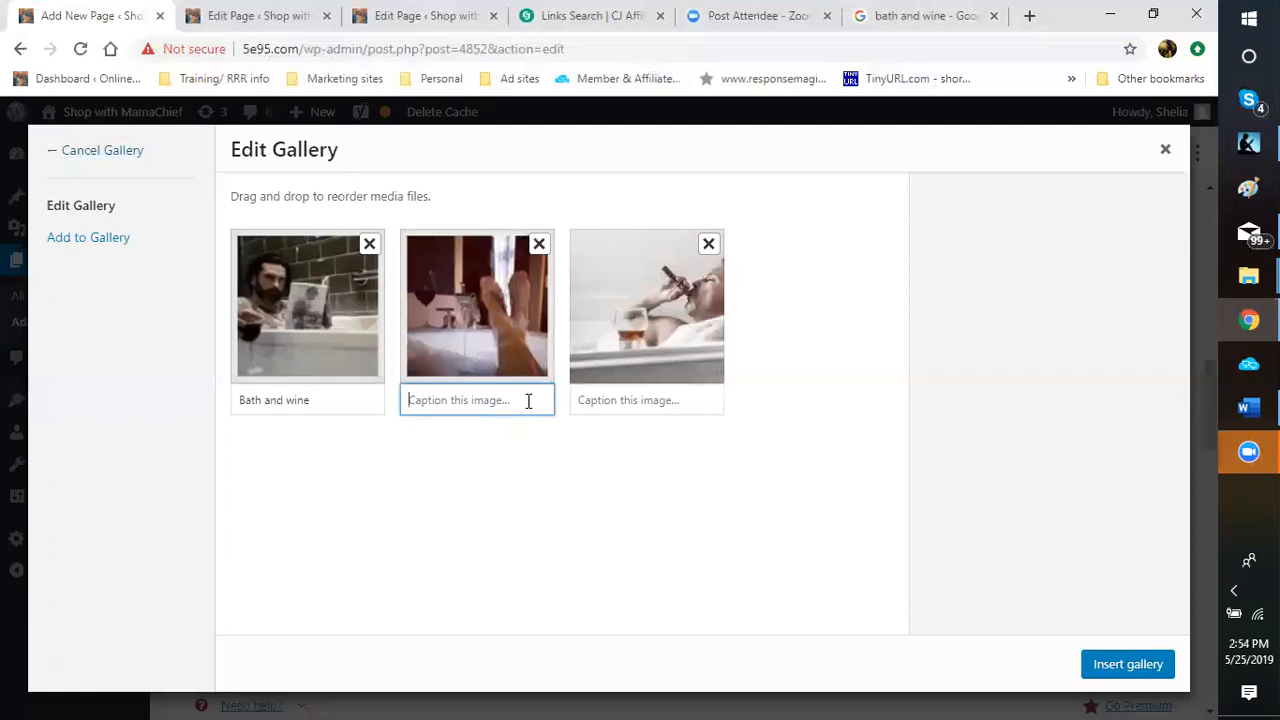
text(Throug)
text(h your fee)
text(t up and)
text( relax)
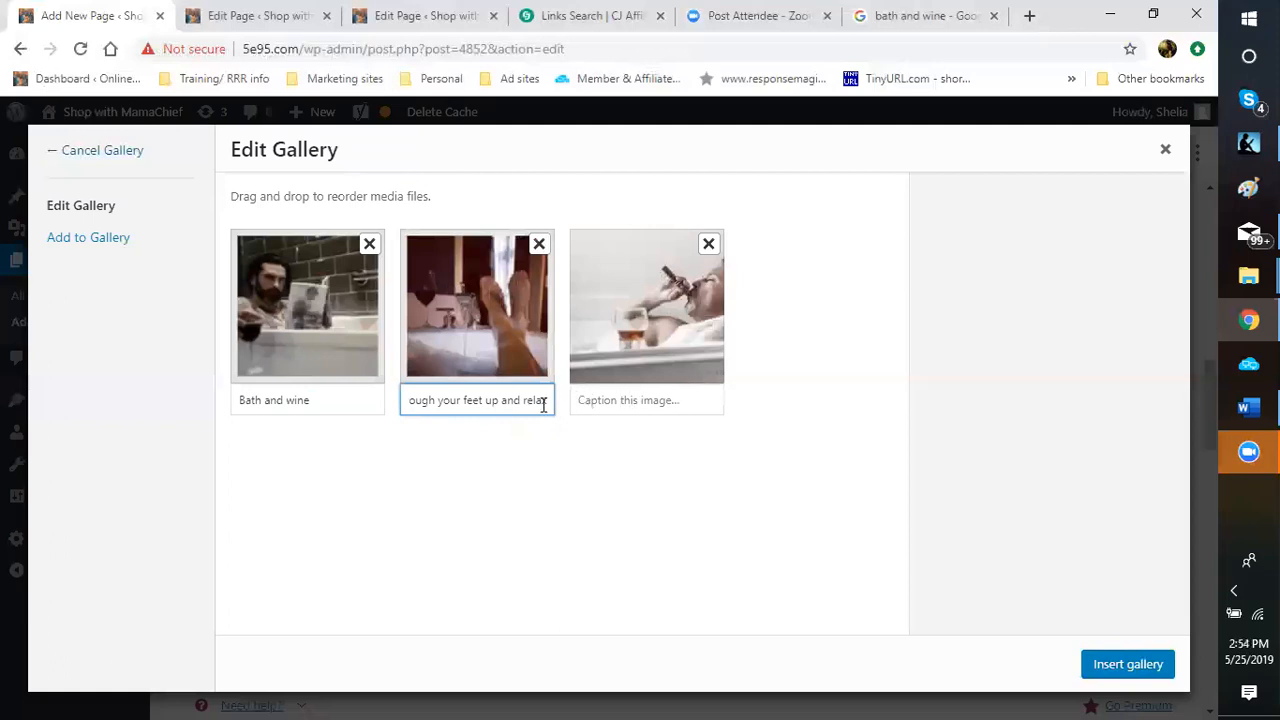
click(575, 397)
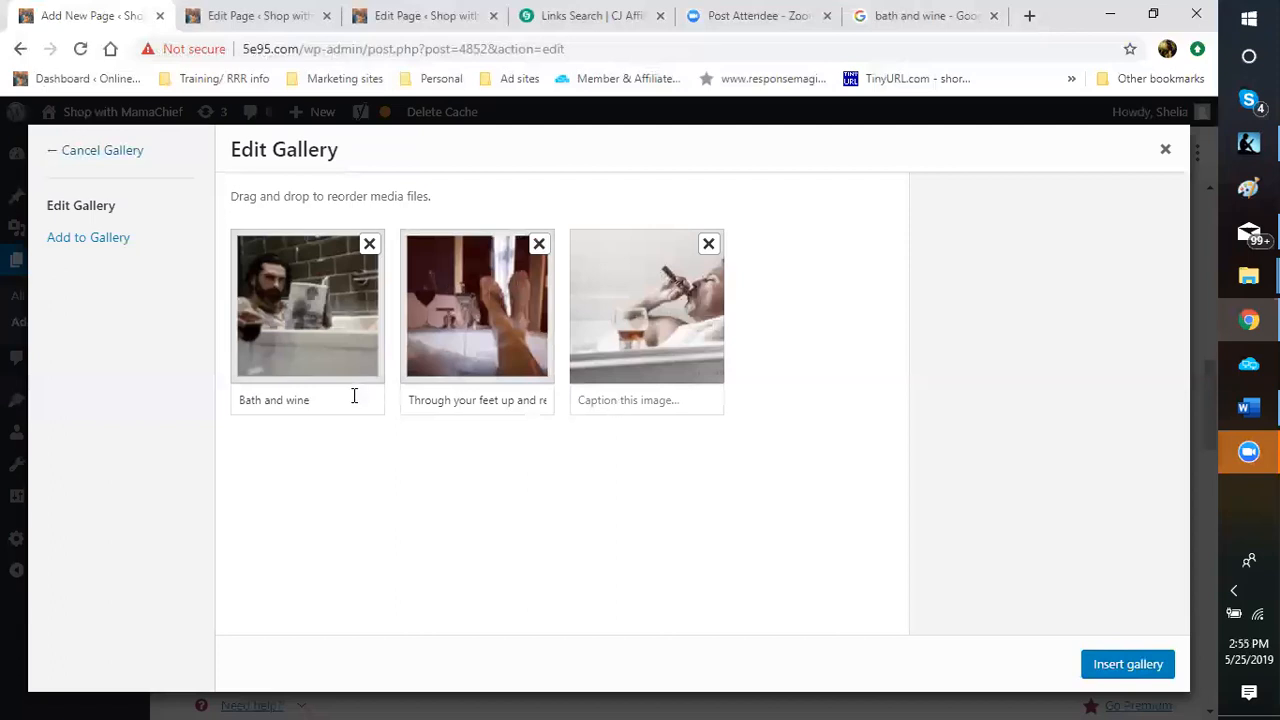
Caption the third image 'Wine, a good cigar and bubbles' and insert the gallery.
click(643, 405)
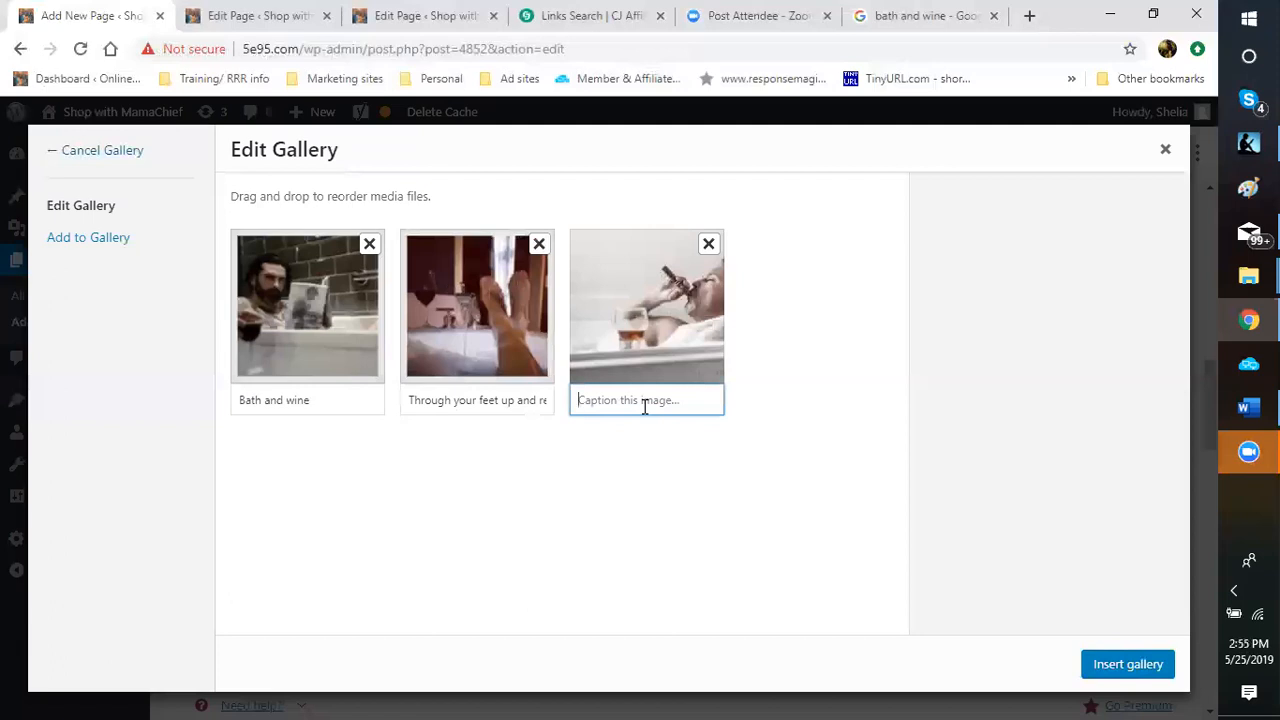
text(Wine, Cigar)
key(BackSpace)
key(BackSpace)
key(BackSpace)
text(a good cigar and bubbles)
click(1128, 668)
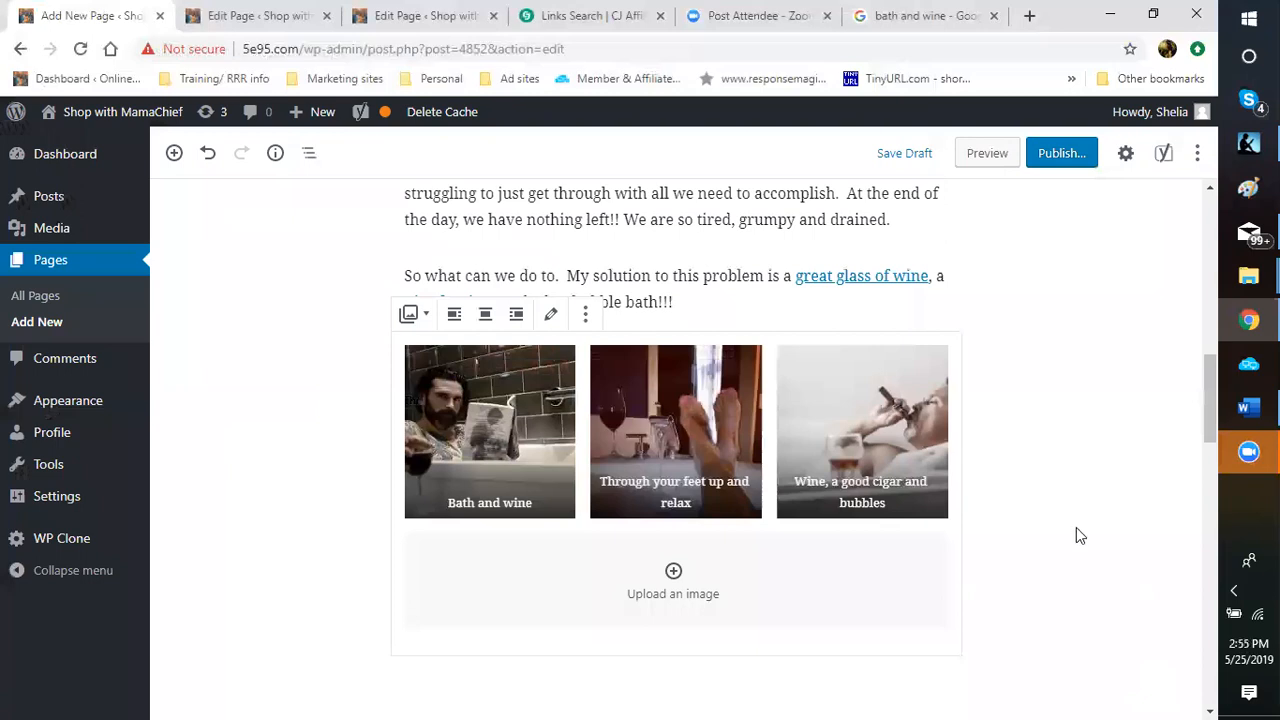
Show the bath-photo gallery's options in the Settings sidebar's Block tab.
scroll(1076, 514, up, 4)
scroll(1072, 496, down, 5)
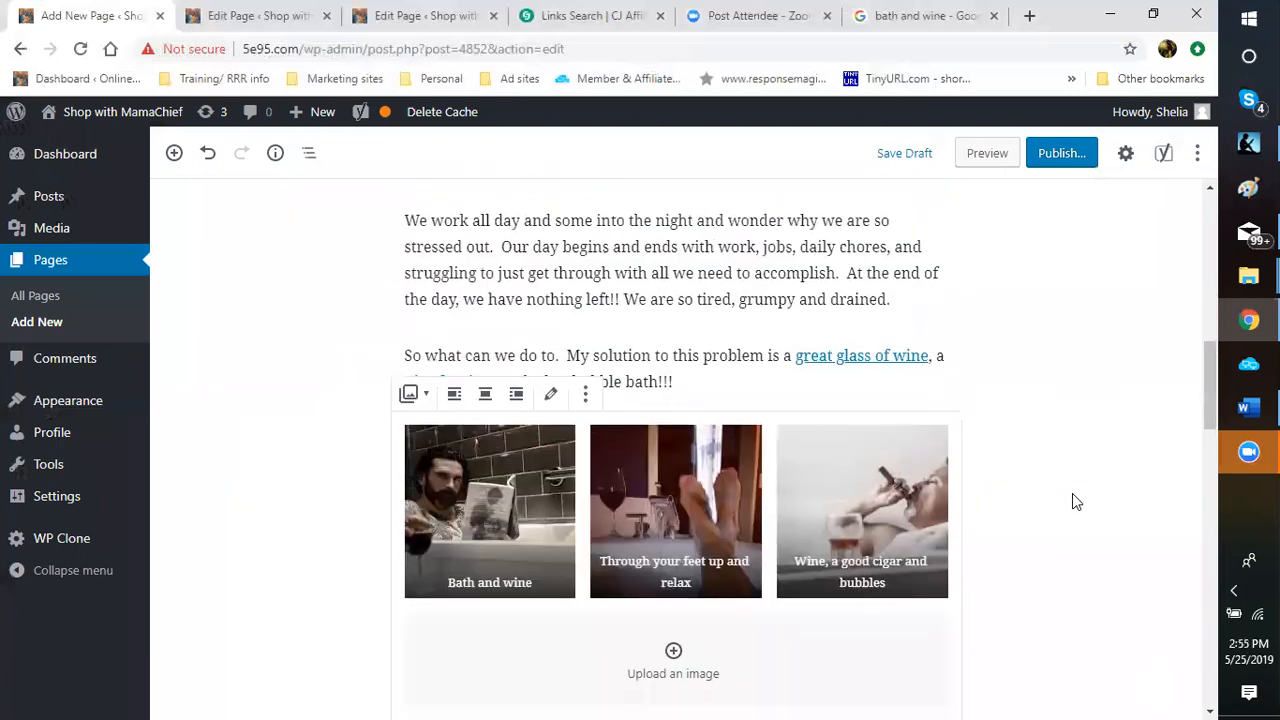
click(701, 577)
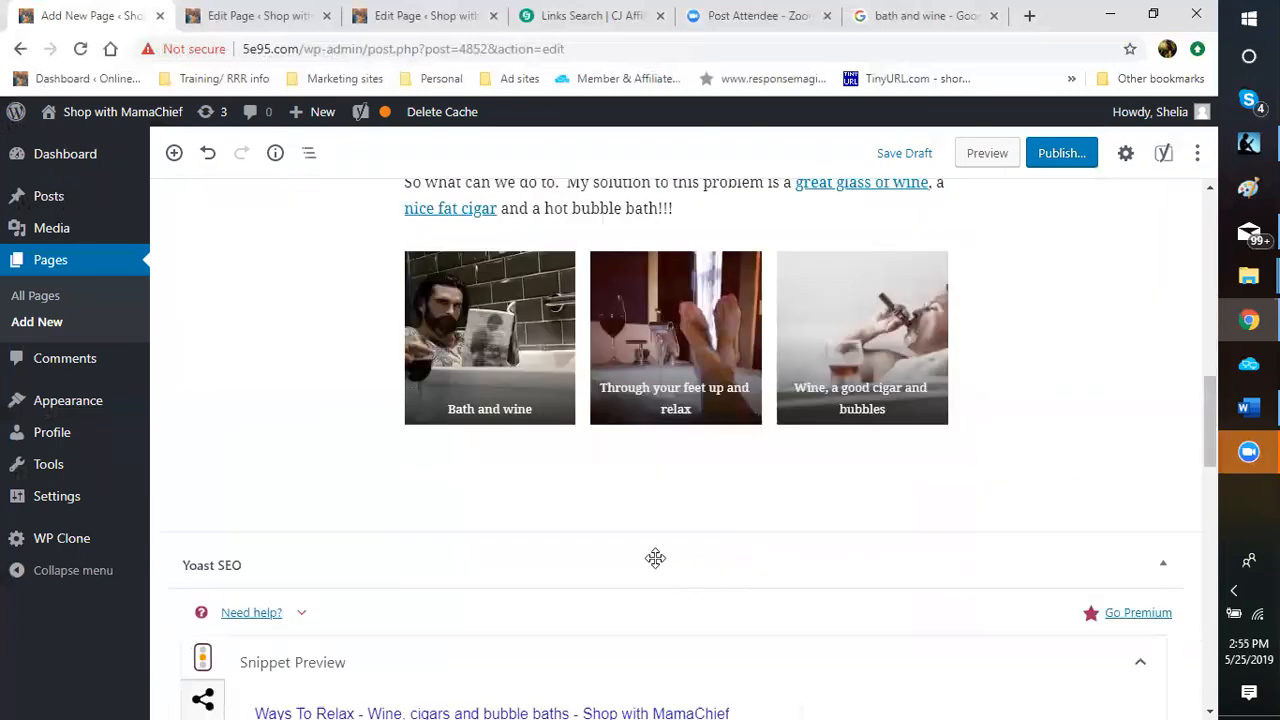
scroll(1031, 409, up, 3)
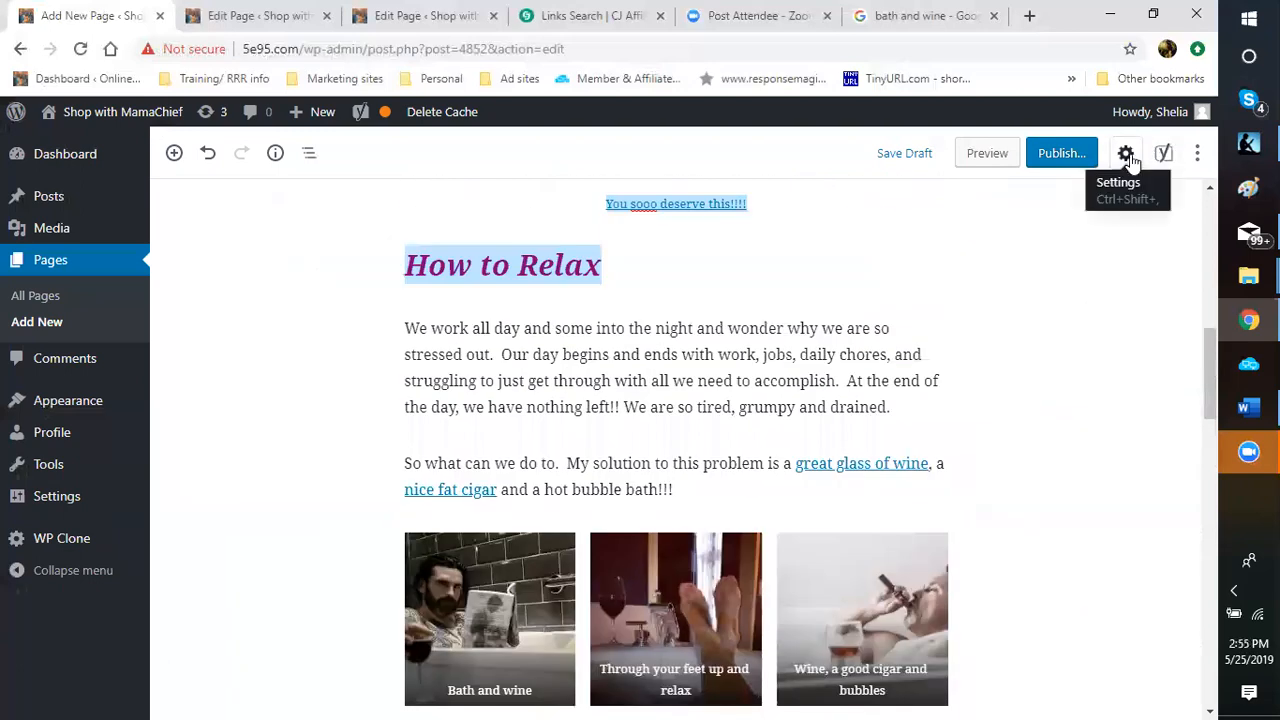
click(1128, 156)
click(818, 350)
scroll(808, 398, down, 1)
scroll(808, 398, down, 2)
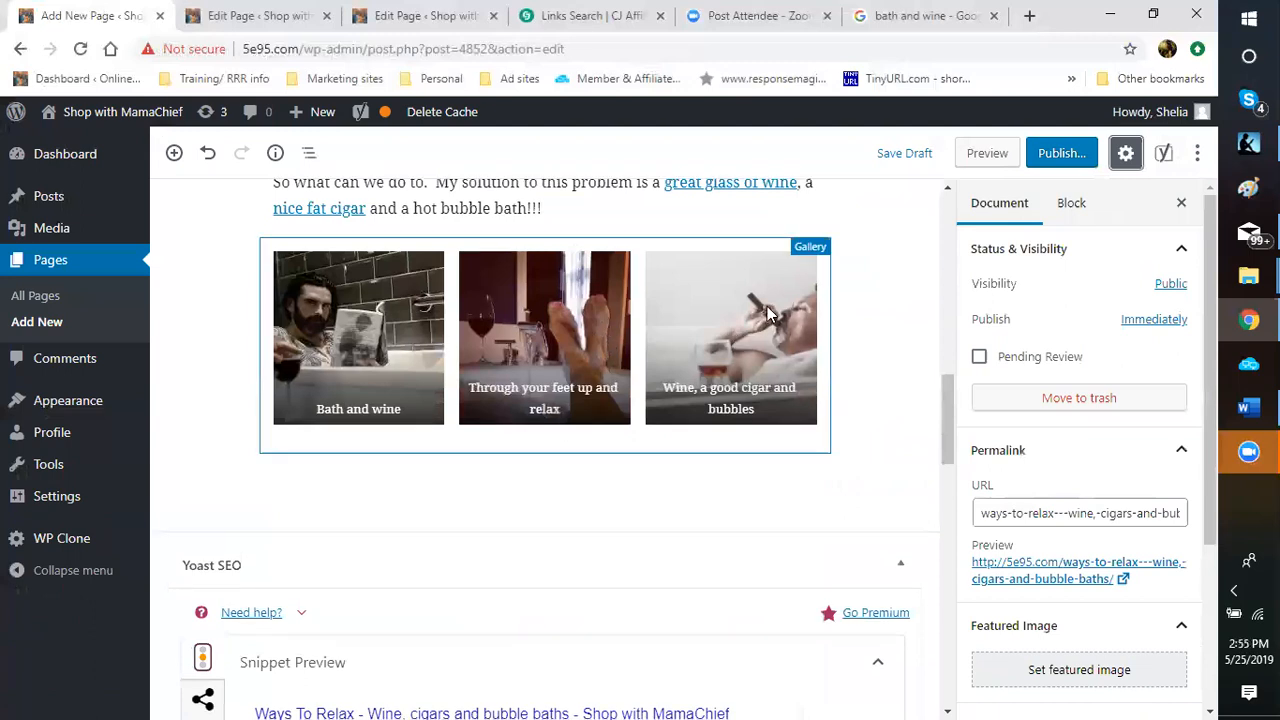
click(1071, 203)
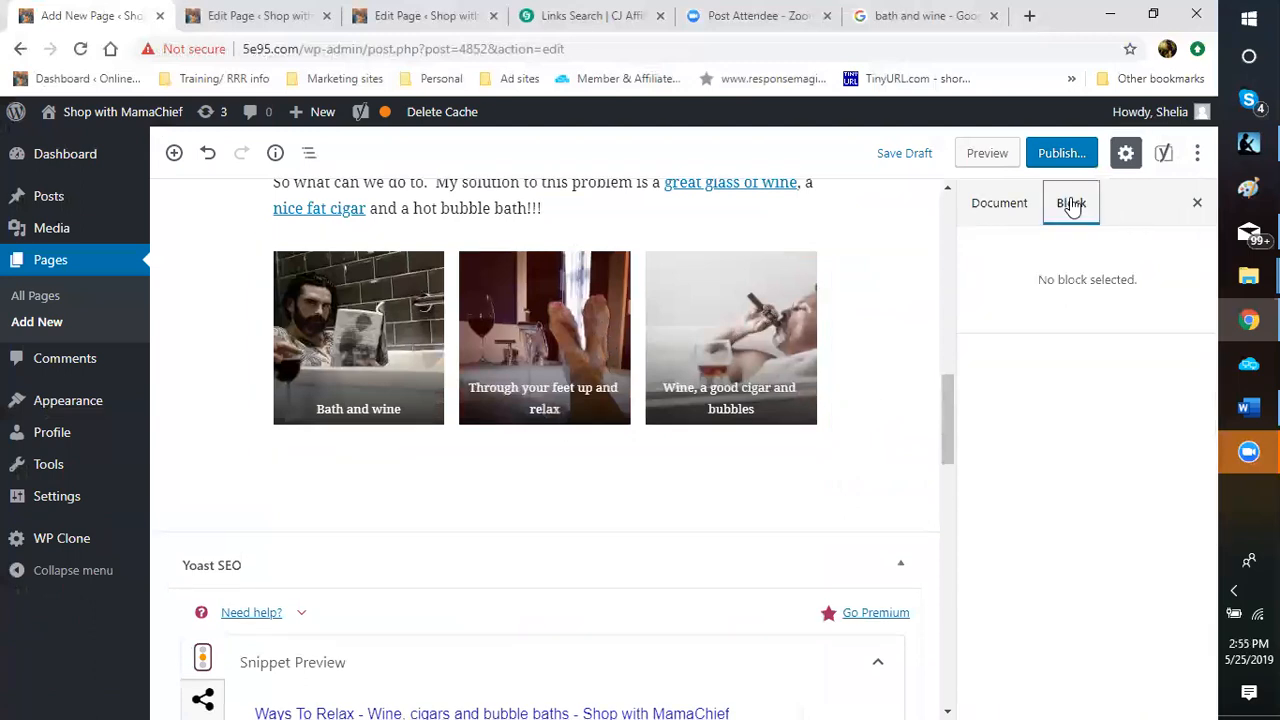
click(708, 302)
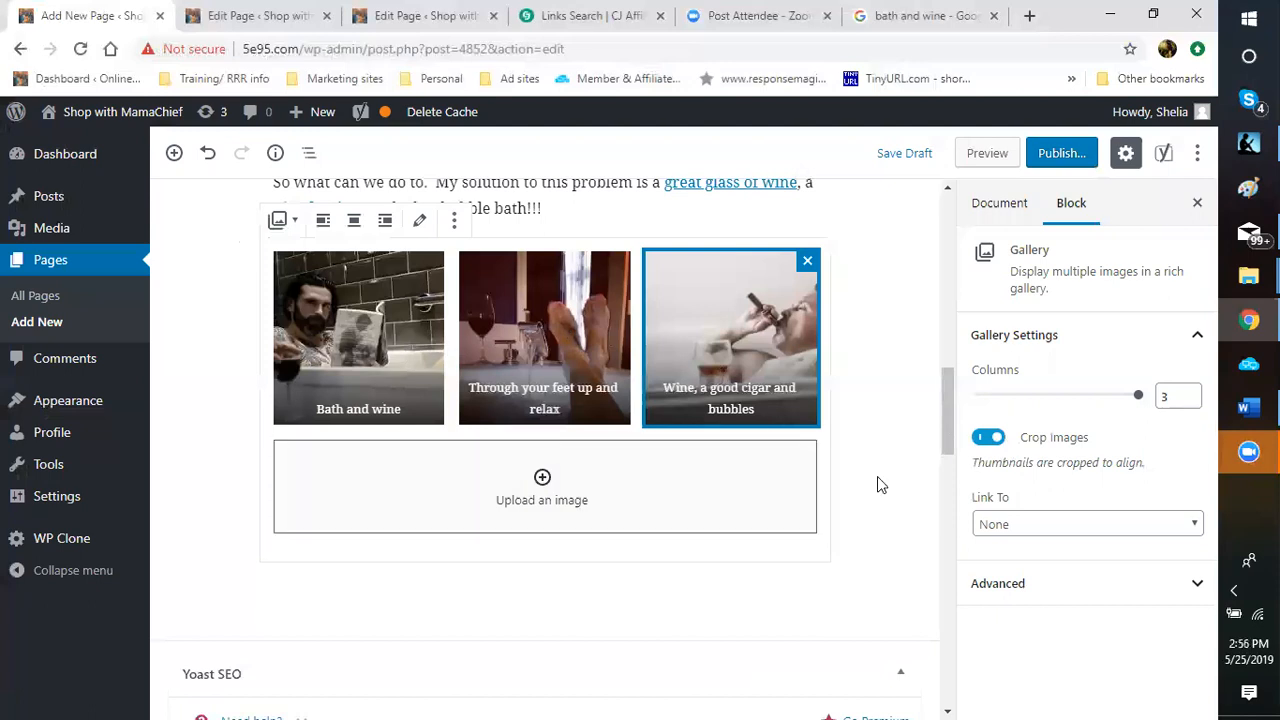
click(1001, 445)
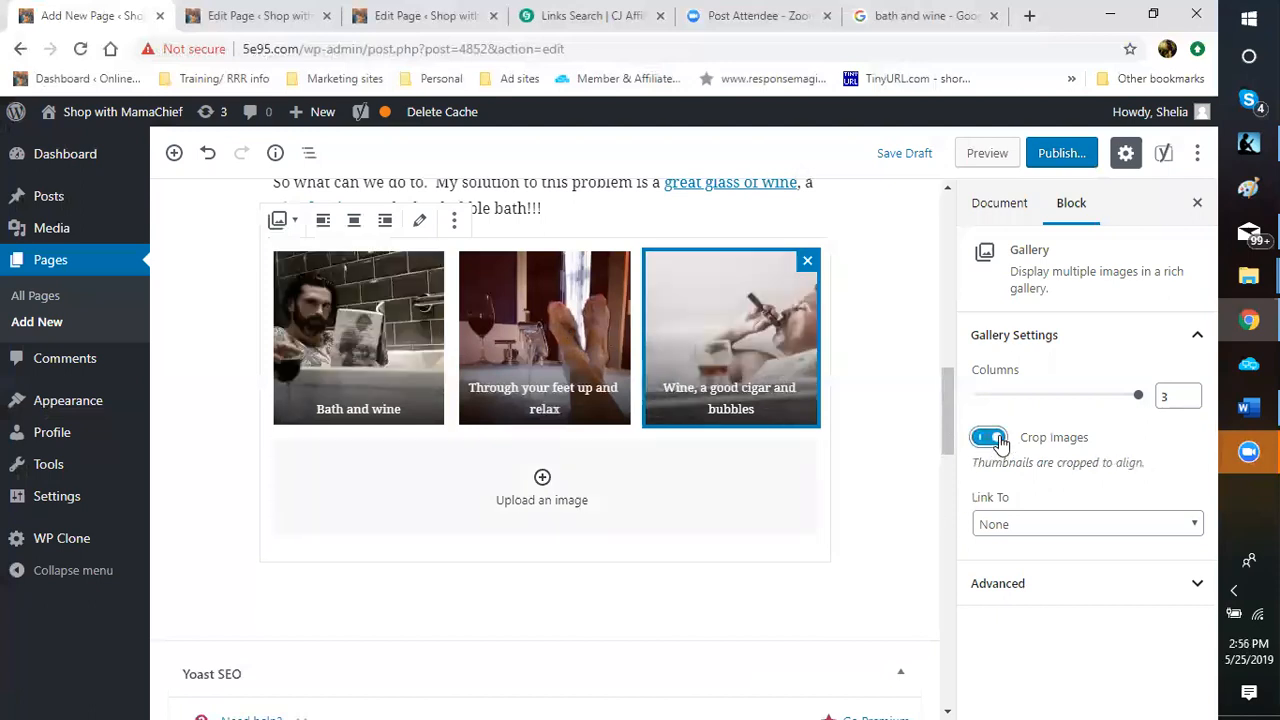
click(996, 439)
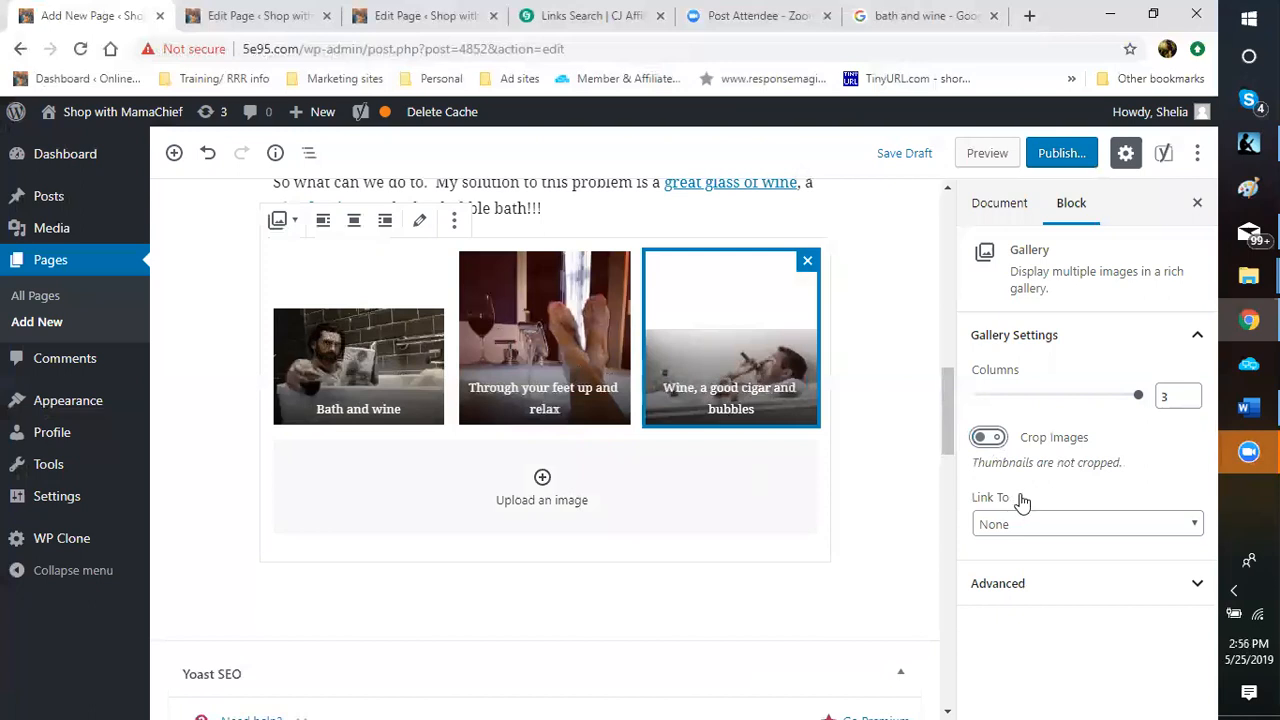
click(999, 442)
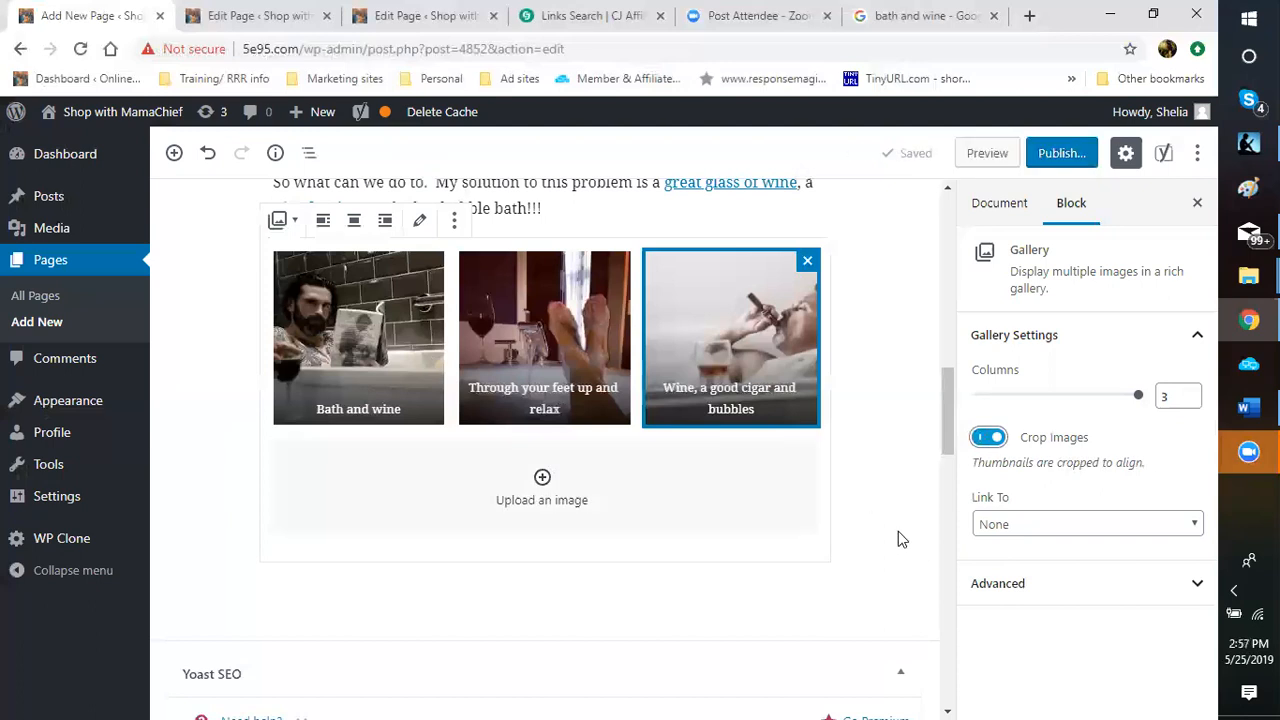
scroll(898, 525, up, 2)
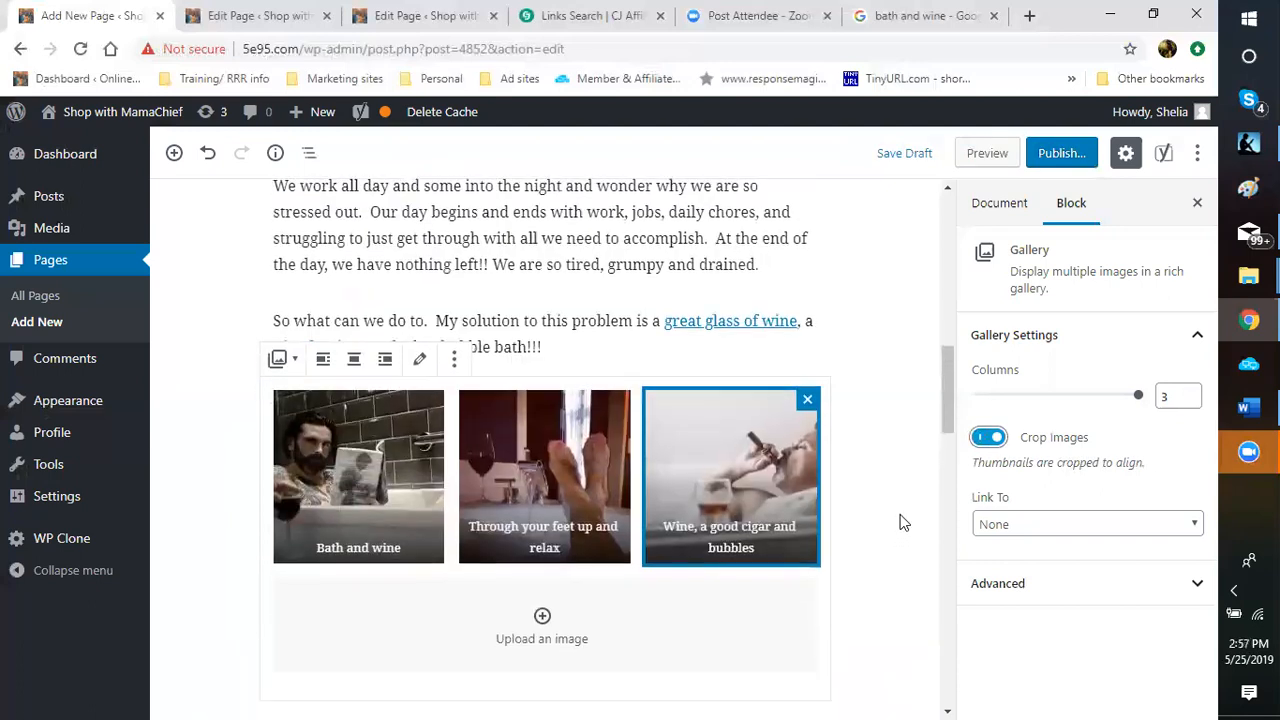
scroll(900, 520, down, 5)
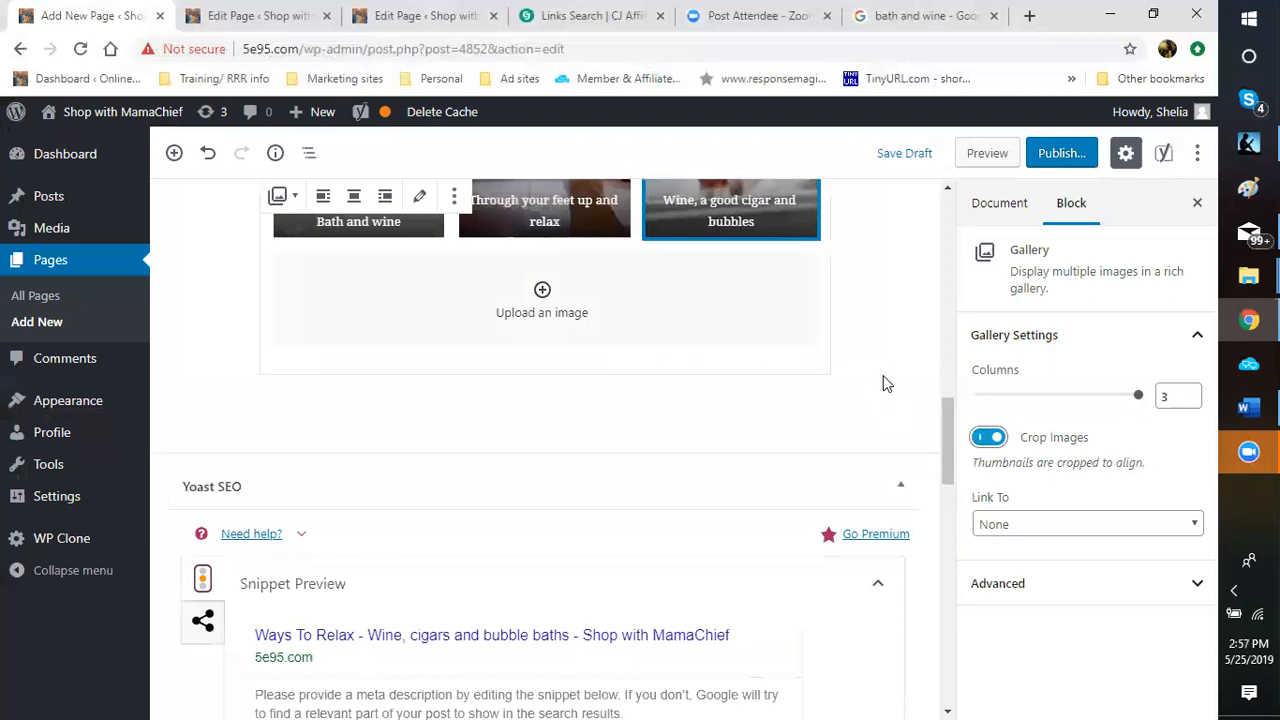
mouse_move(257, 406)
scroll(884, 438, up, 2)
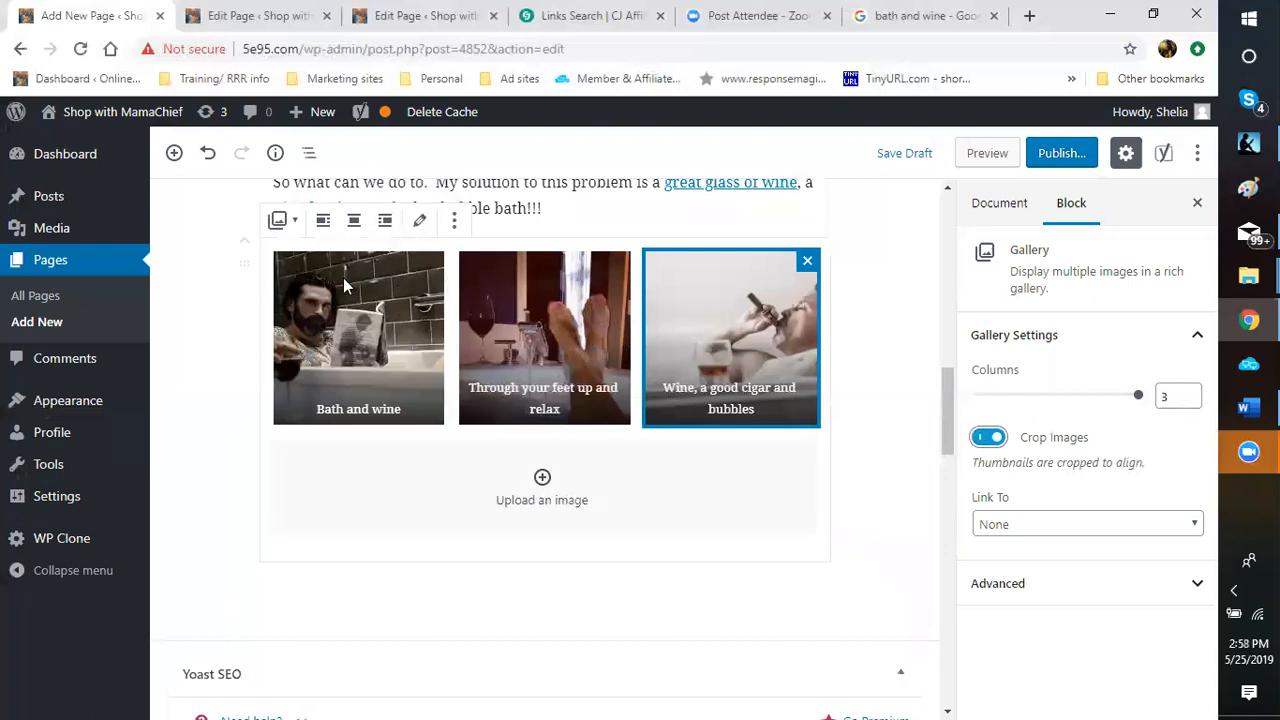
Open the gallery editor's Add to Gallery view on the Upload Files tab.
click(420, 224)
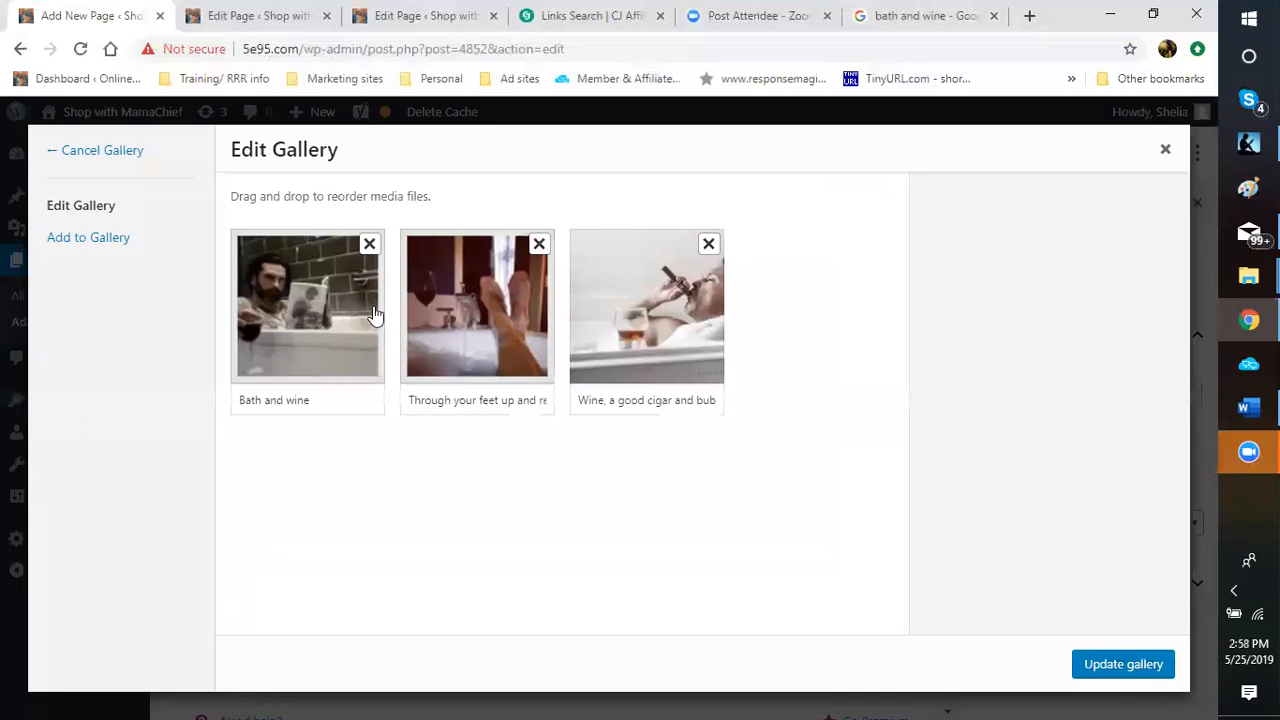
click(64, 243)
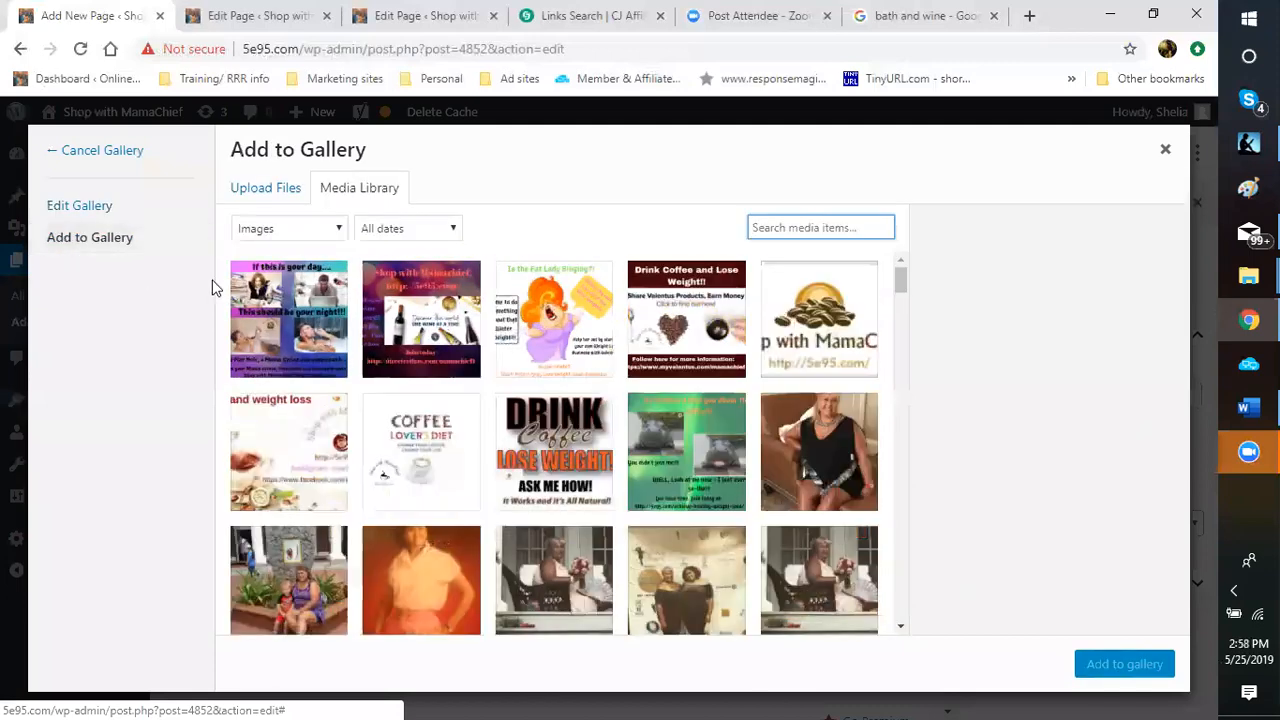
click(270, 192)
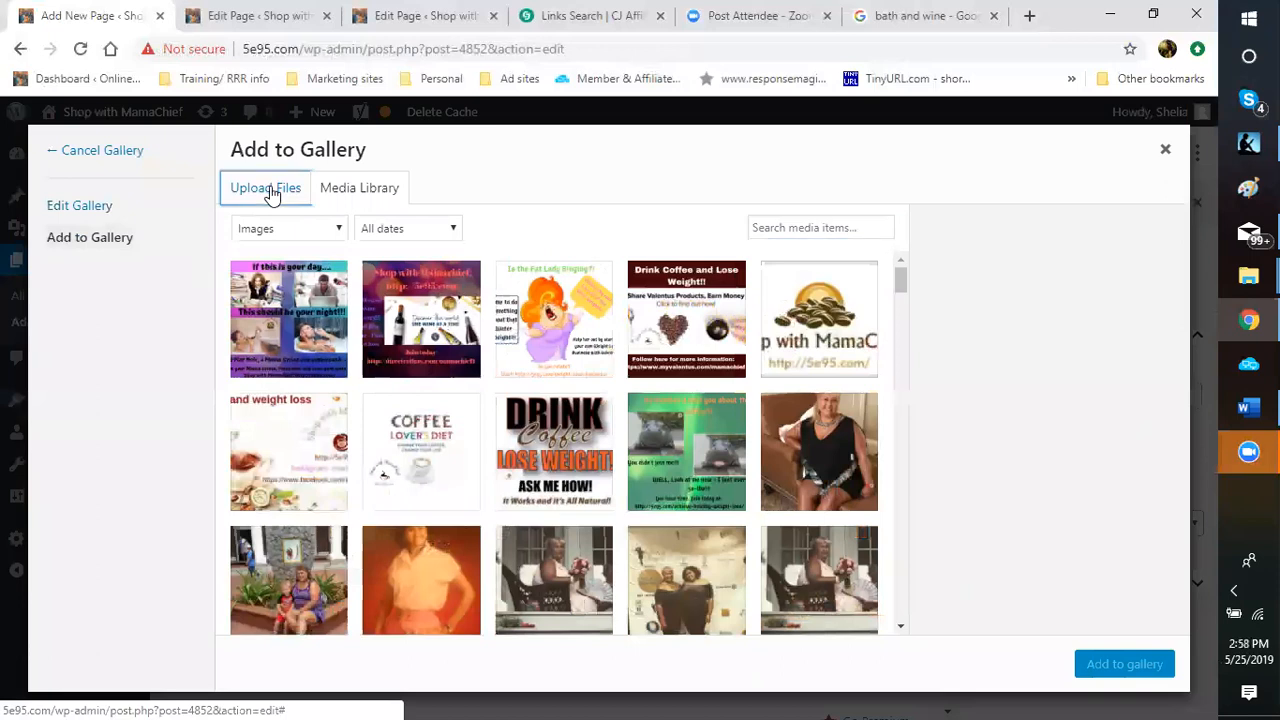
Upload the 'wine bath' picture to the gallery and apply it with Update gallery.
click(717, 441)
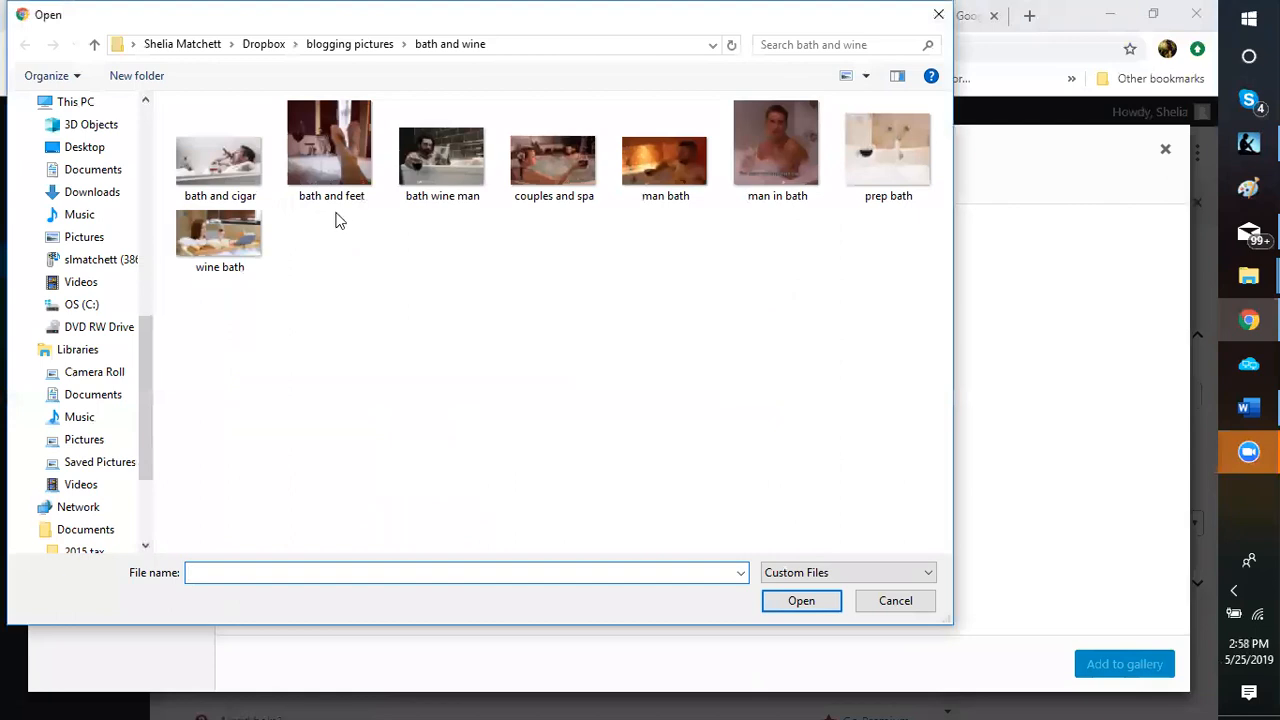
click(241, 237)
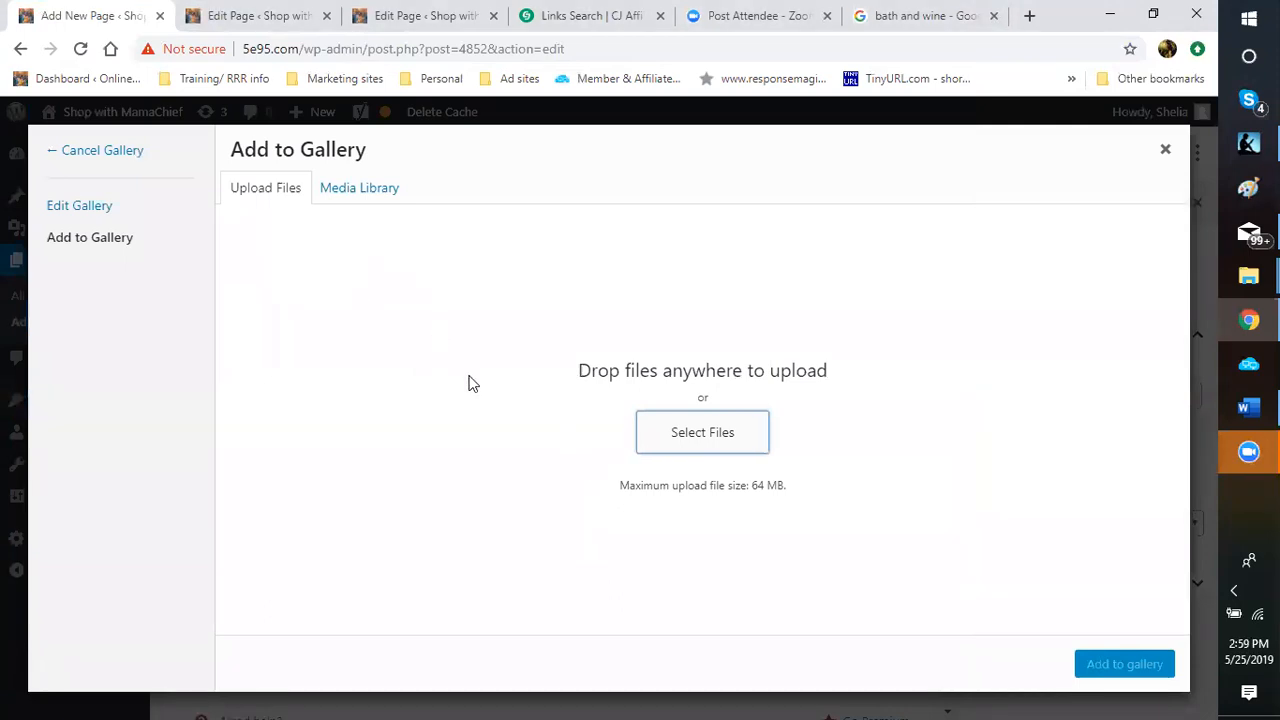
click(714, 441)
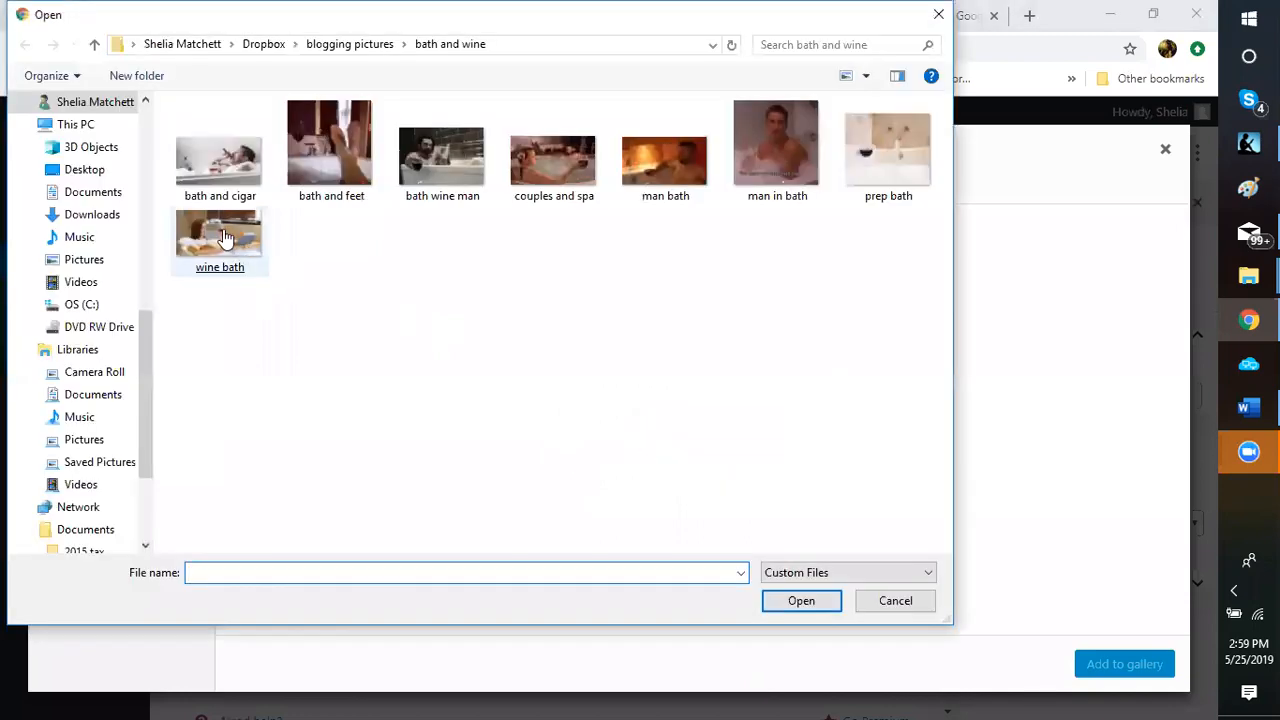
double_click(223, 240)
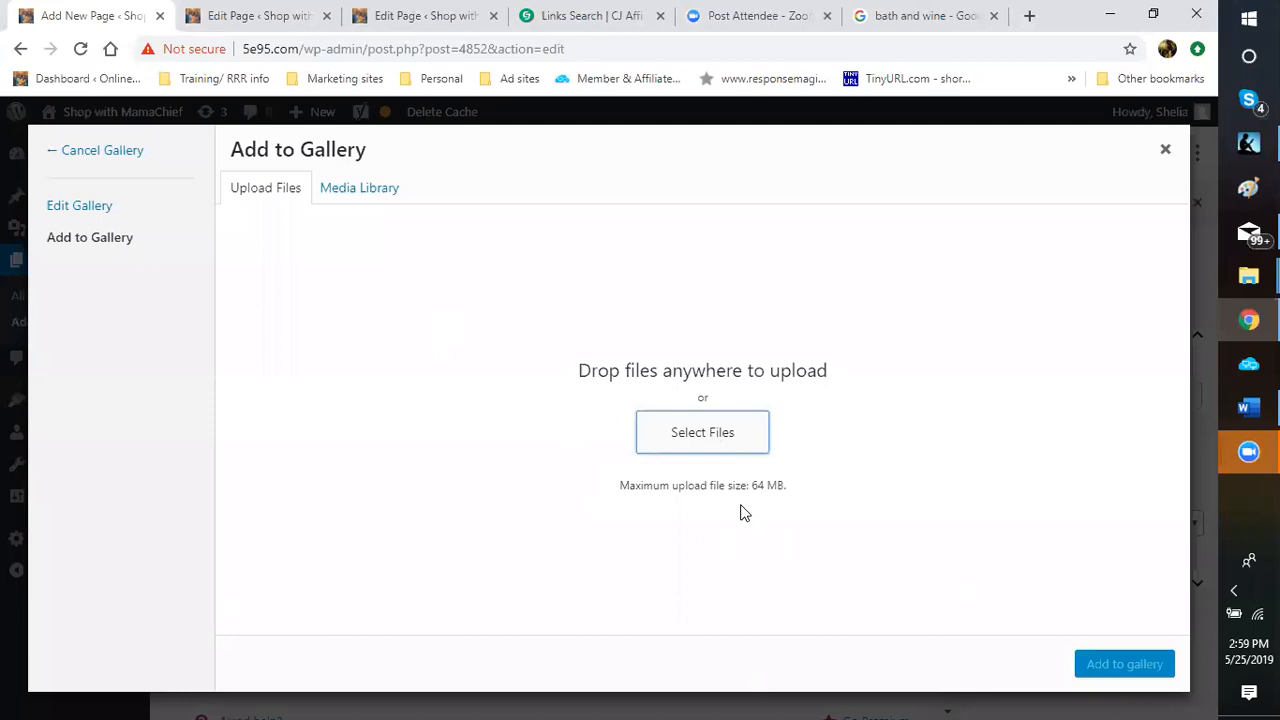
click(72, 213)
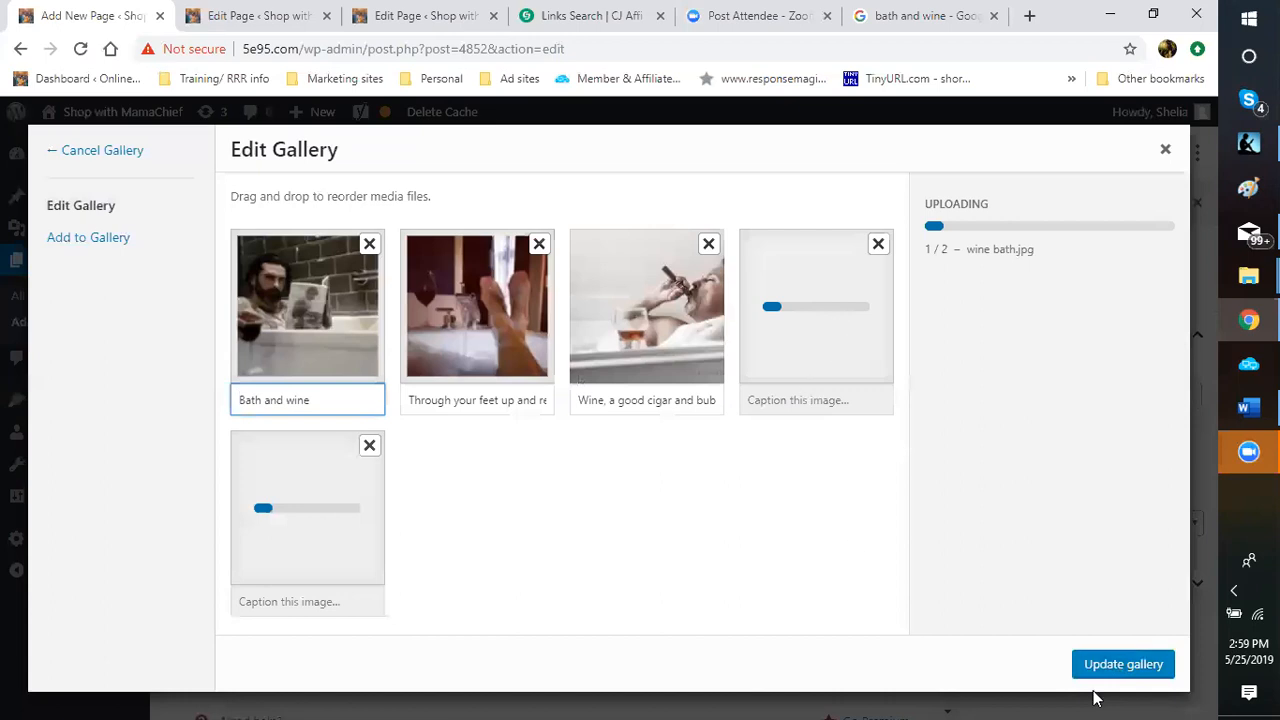
click(1125, 677)
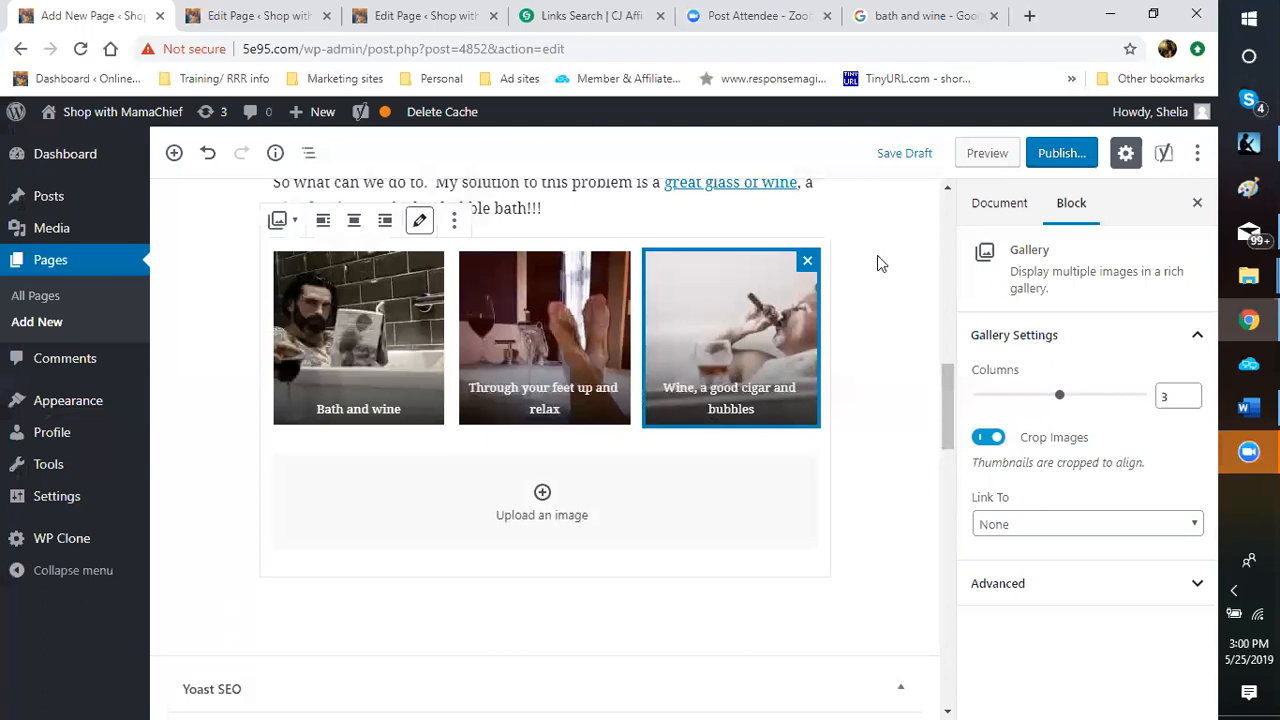
Save the 'Ways To Relax' page as a draft.
scroll(893, 502, up, 4)
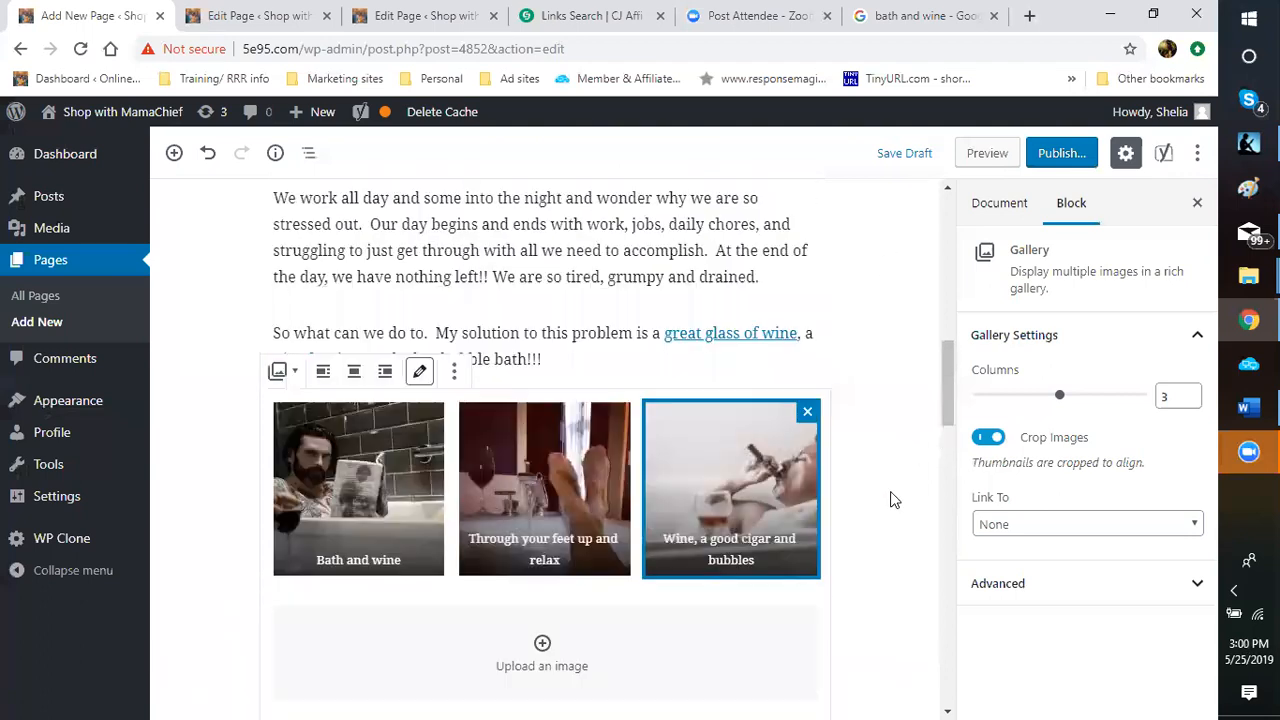
scroll(893, 497, up, 6)
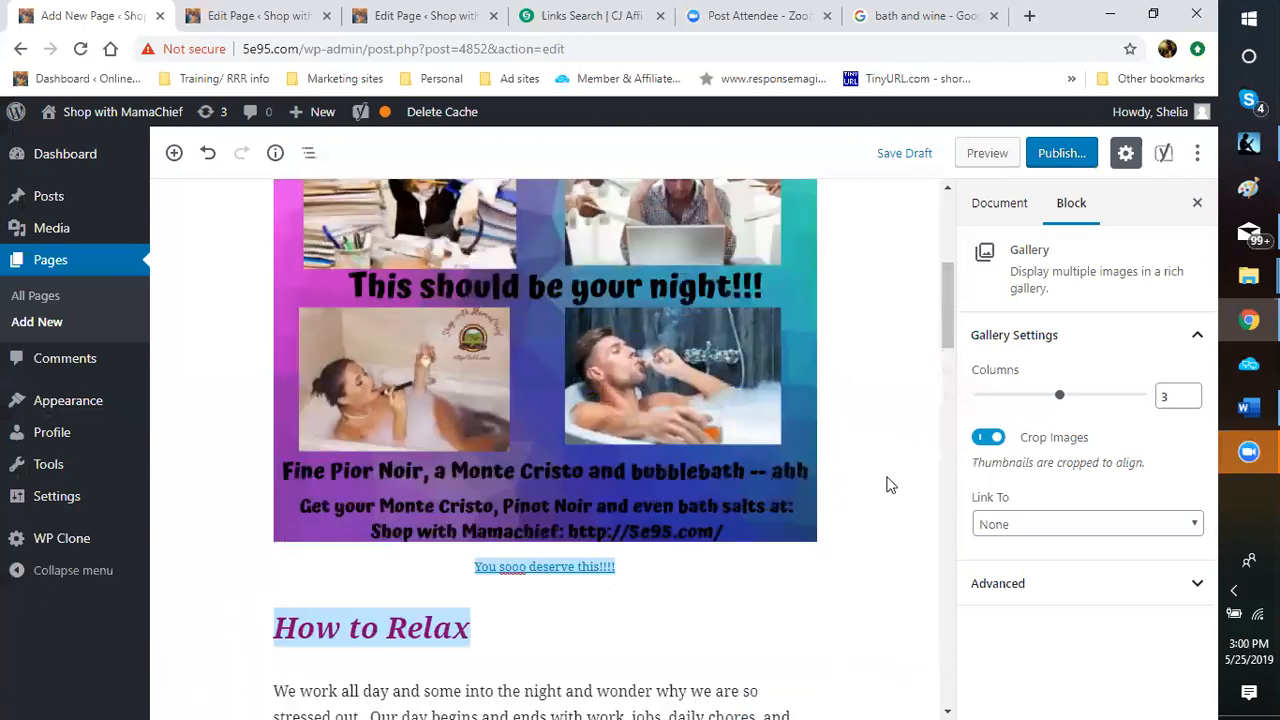
scroll(889, 320, up, 2)
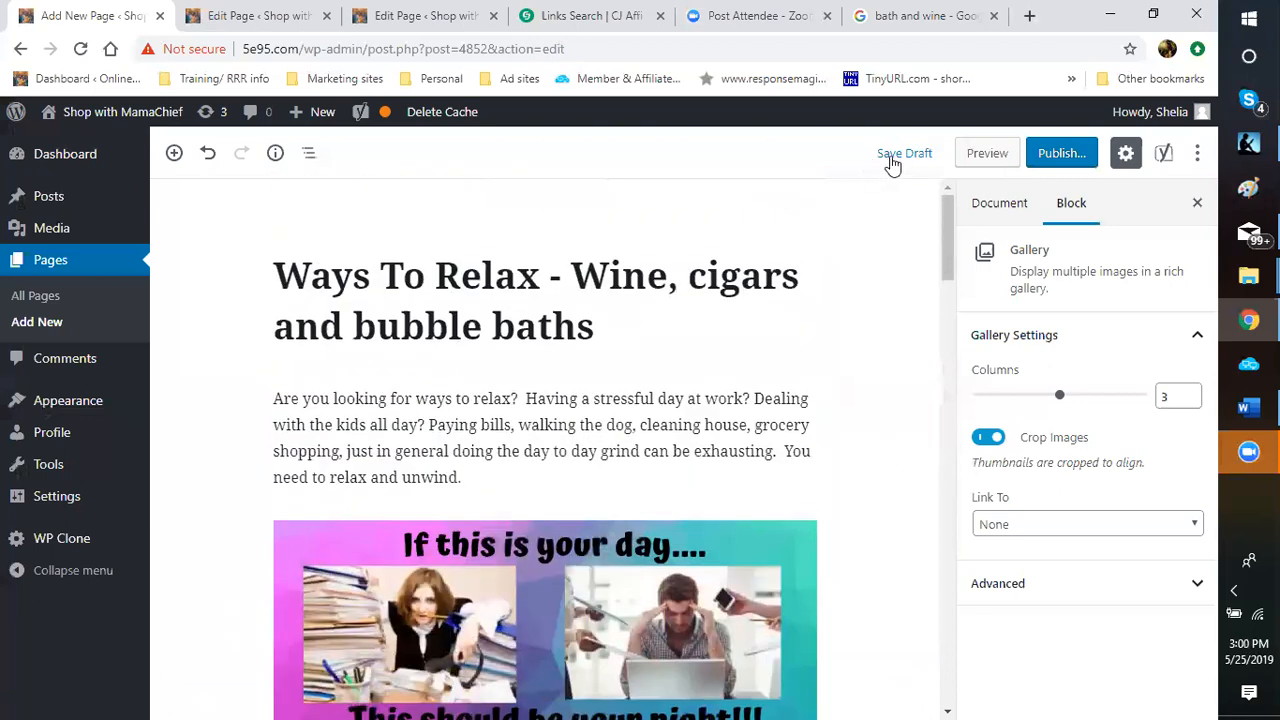
click(890, 160)
scroll(943, 242, down, 9)
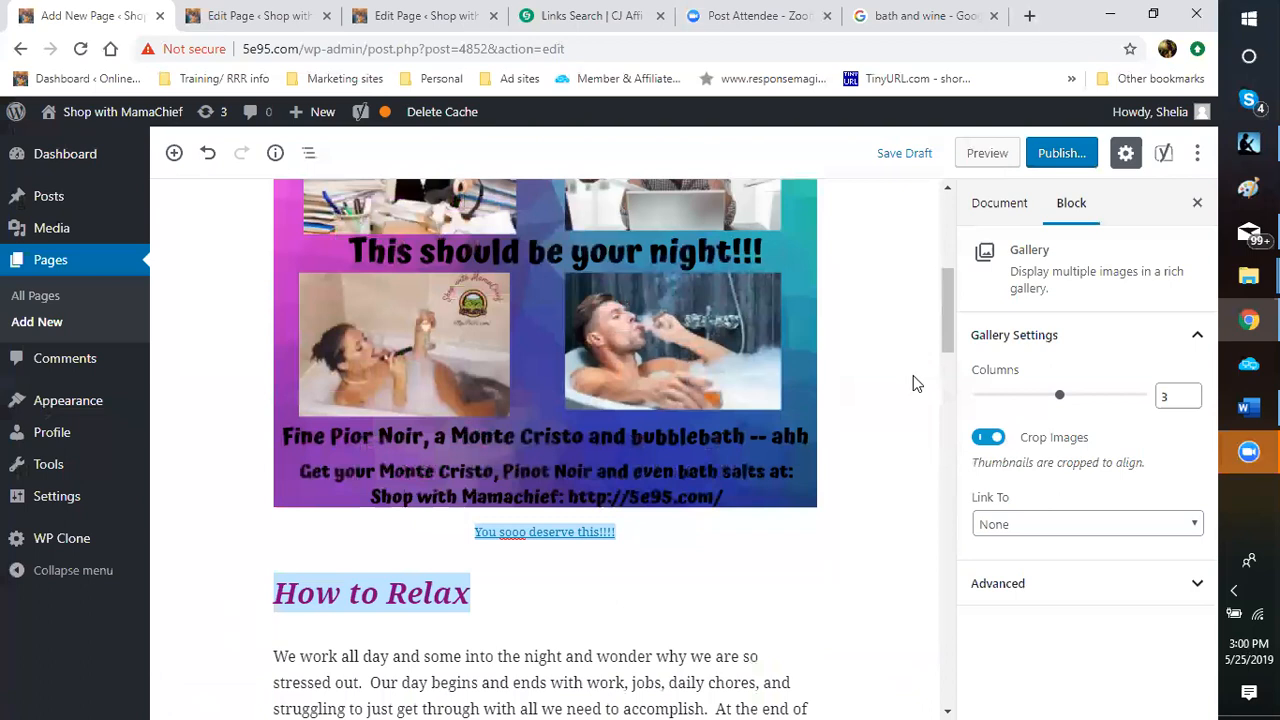
scroll(911, 379, down, 3)
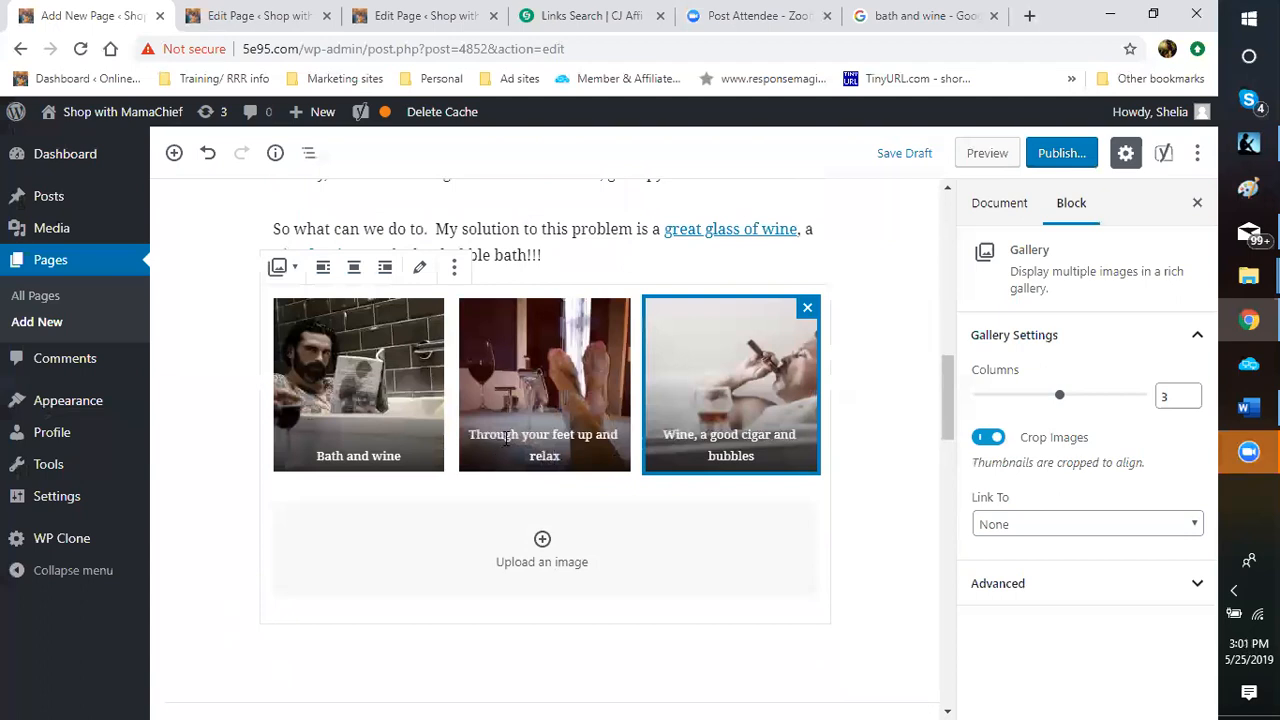
Undo the accidental Edit Gallery update to restore the three-image gallery.
click(477, 430)
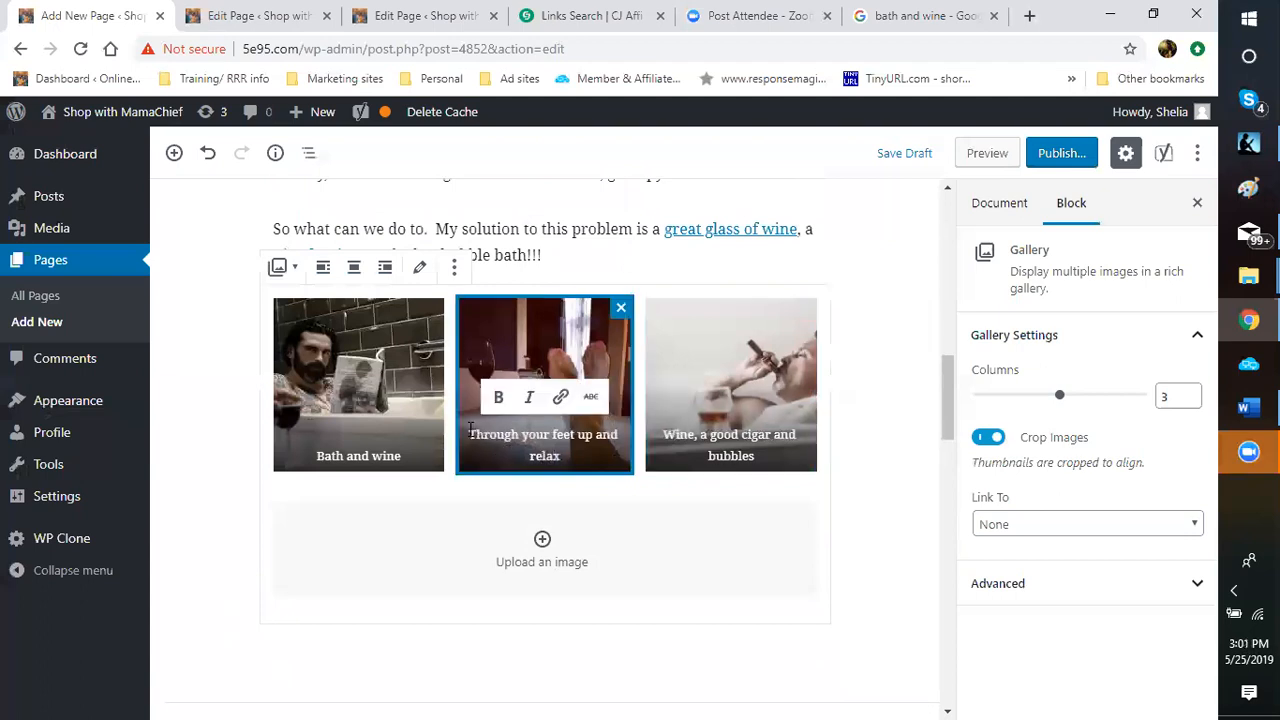
drag(469, 430, 580, 470)
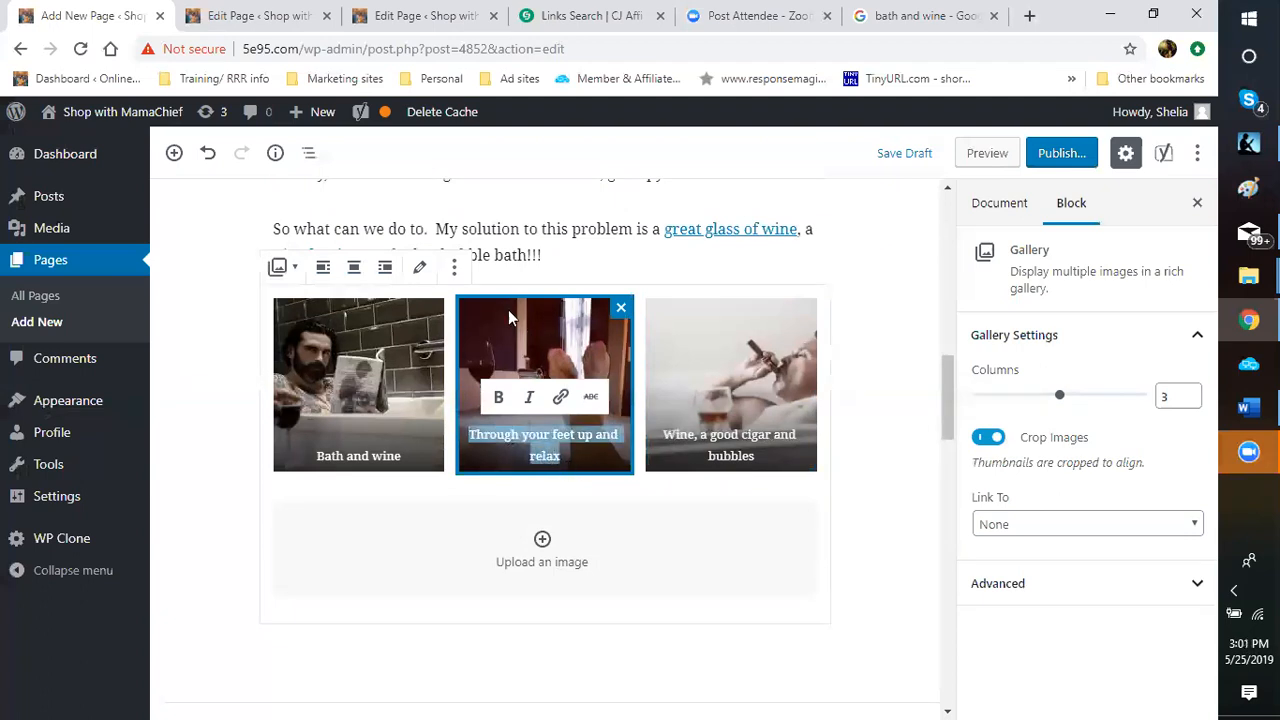
click(419, 268)
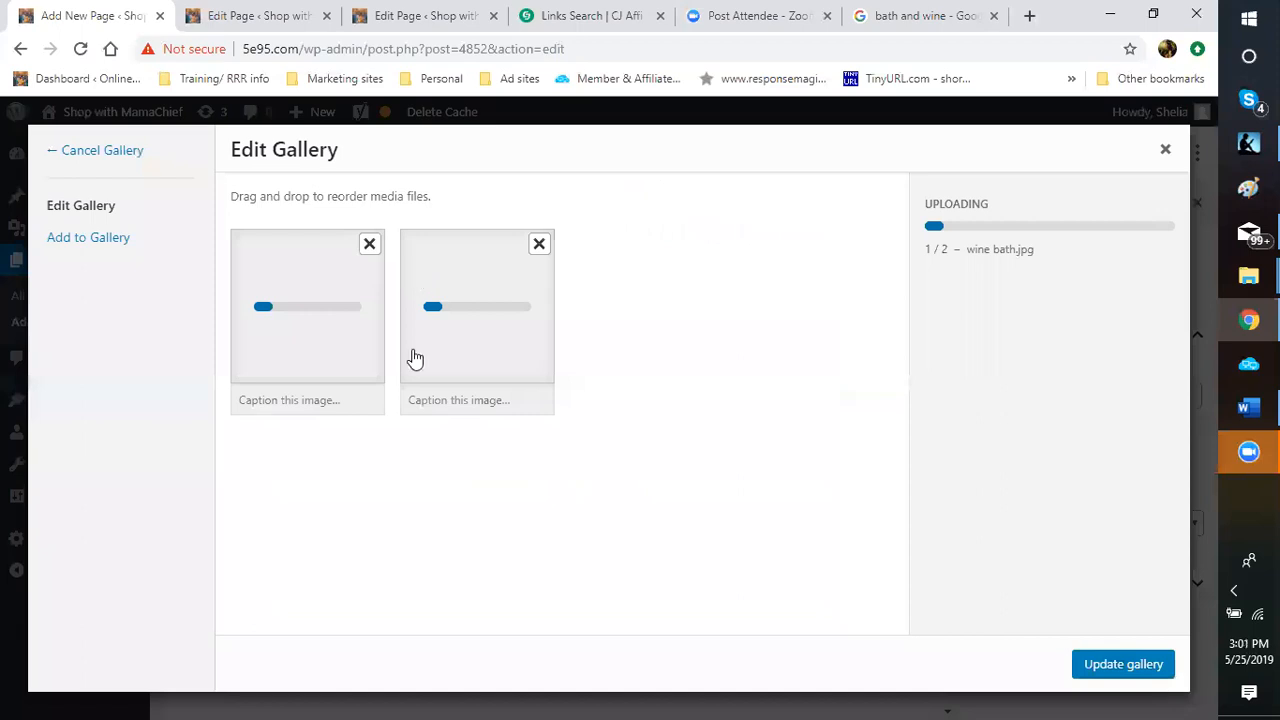
click(55, 212)
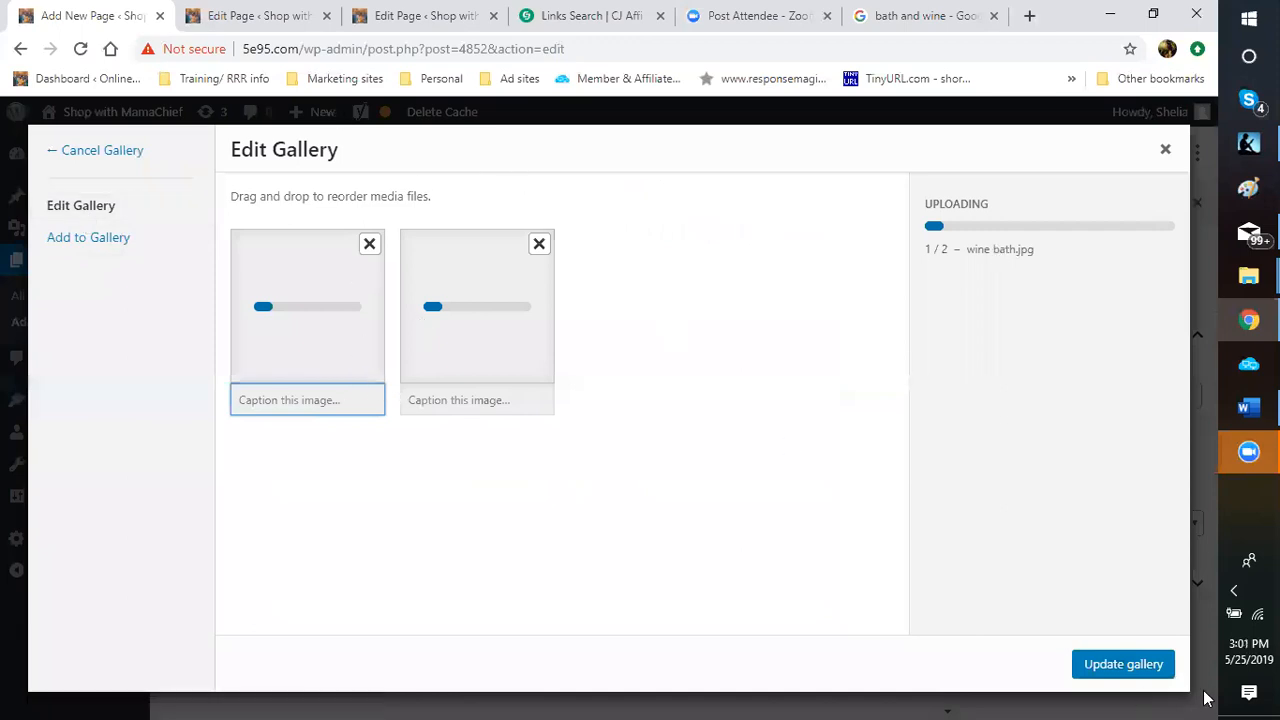
click(1150, 668)
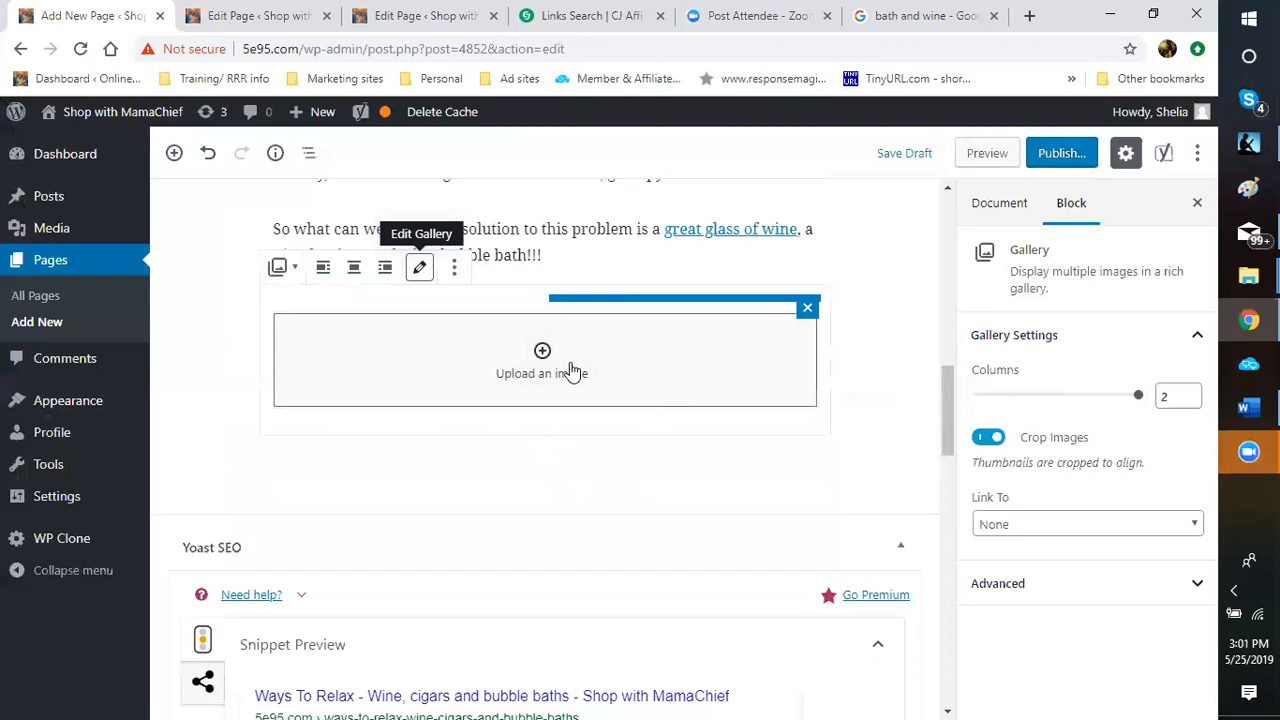
scroll(683, 397, up, 2)
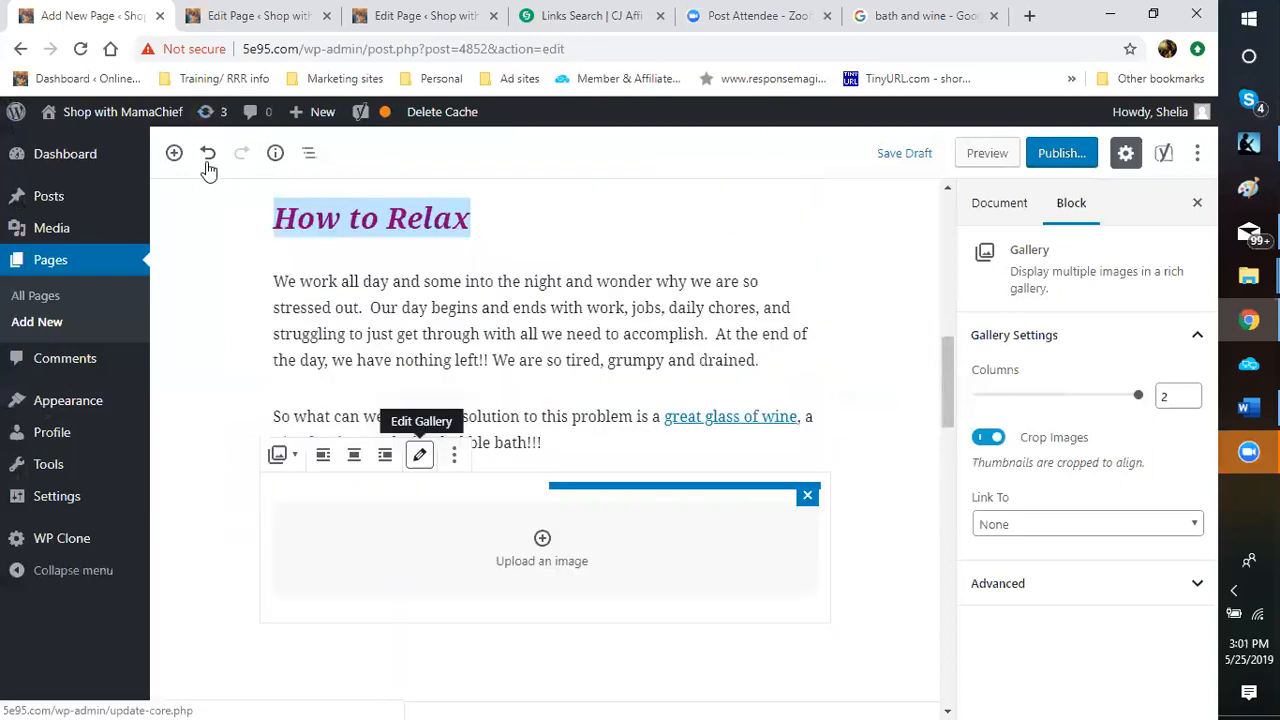
click(208, 160)
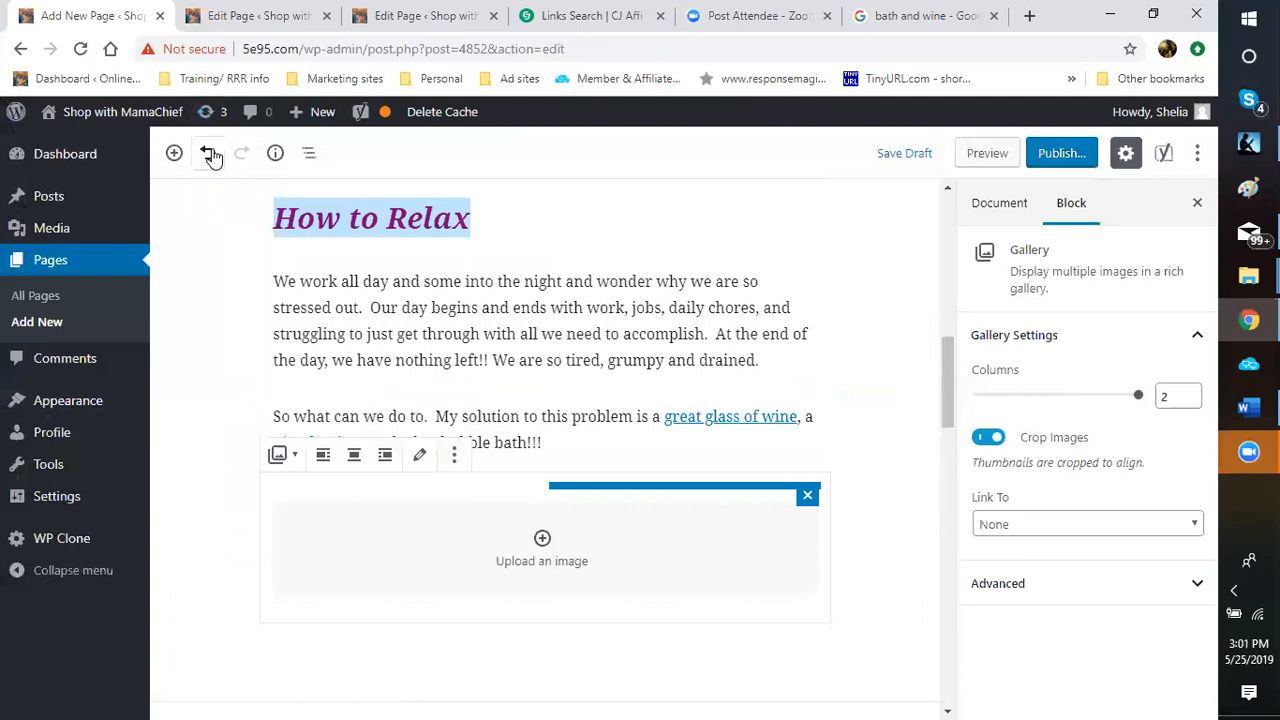
click(208, 155)
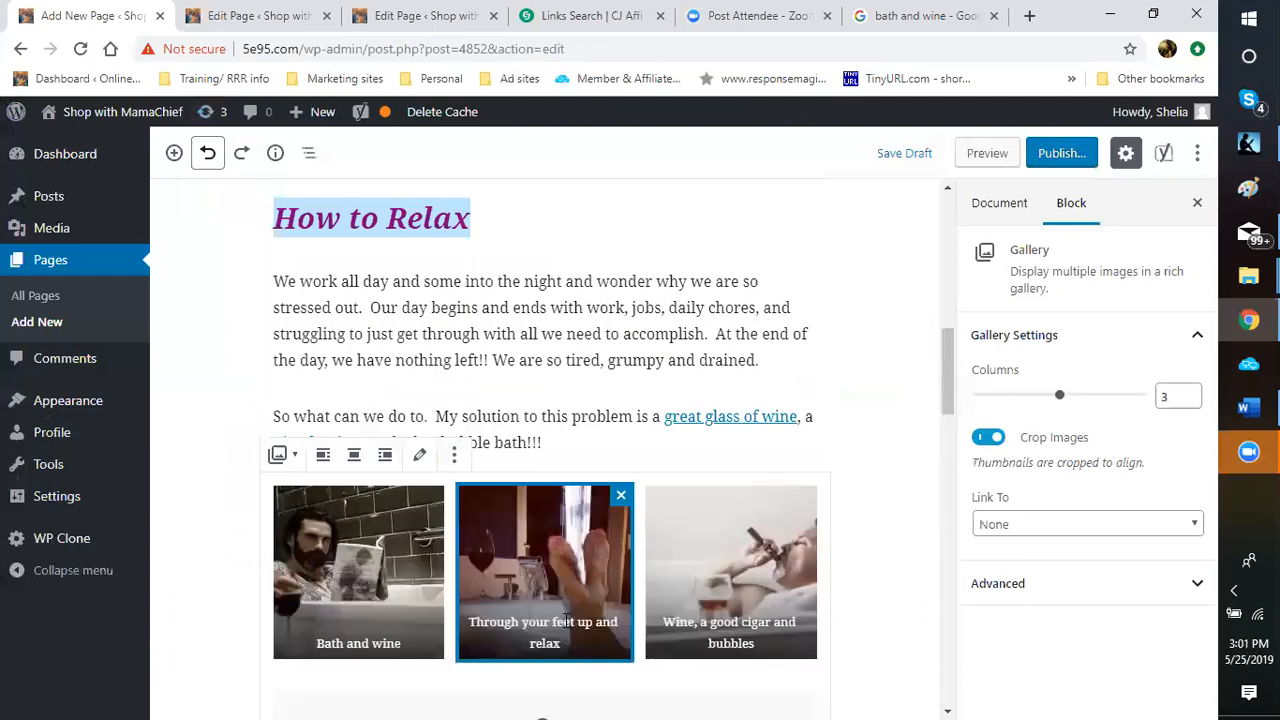
Change 'Through' to 'Throw' so the middle caption reads 'Throw your feet up and relax'.
click(513, 613)
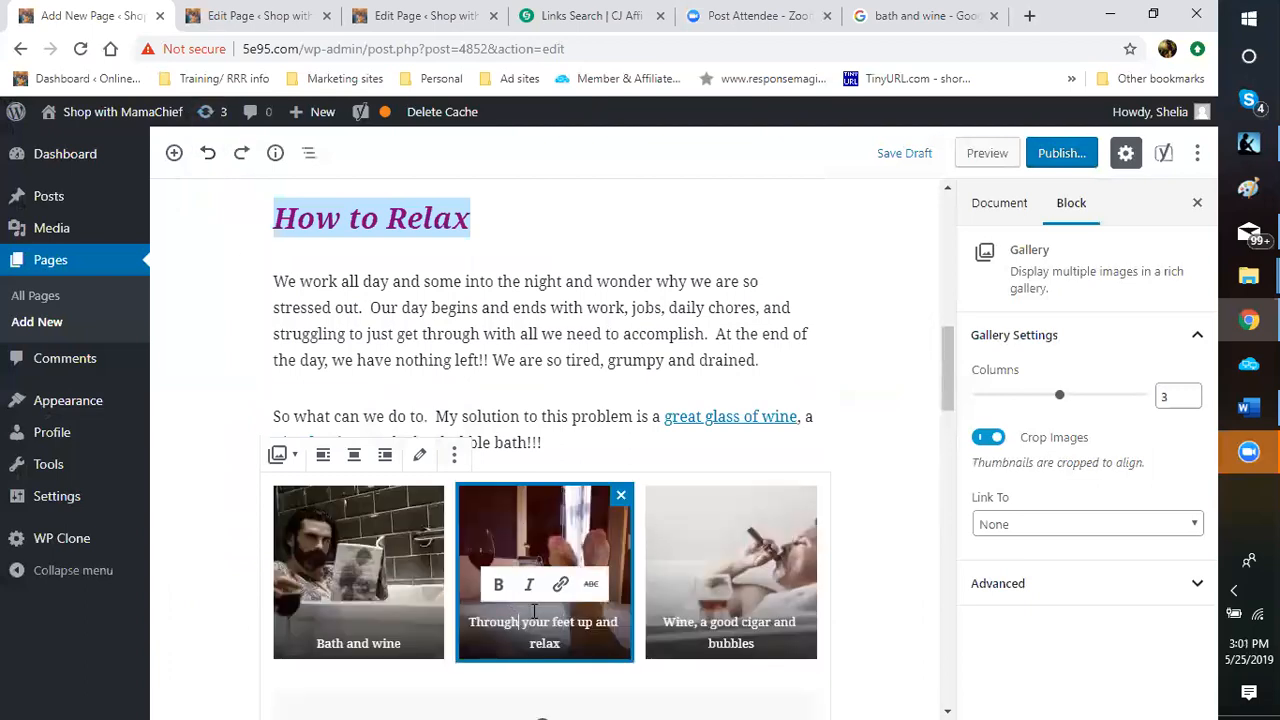
key(BackSpace)
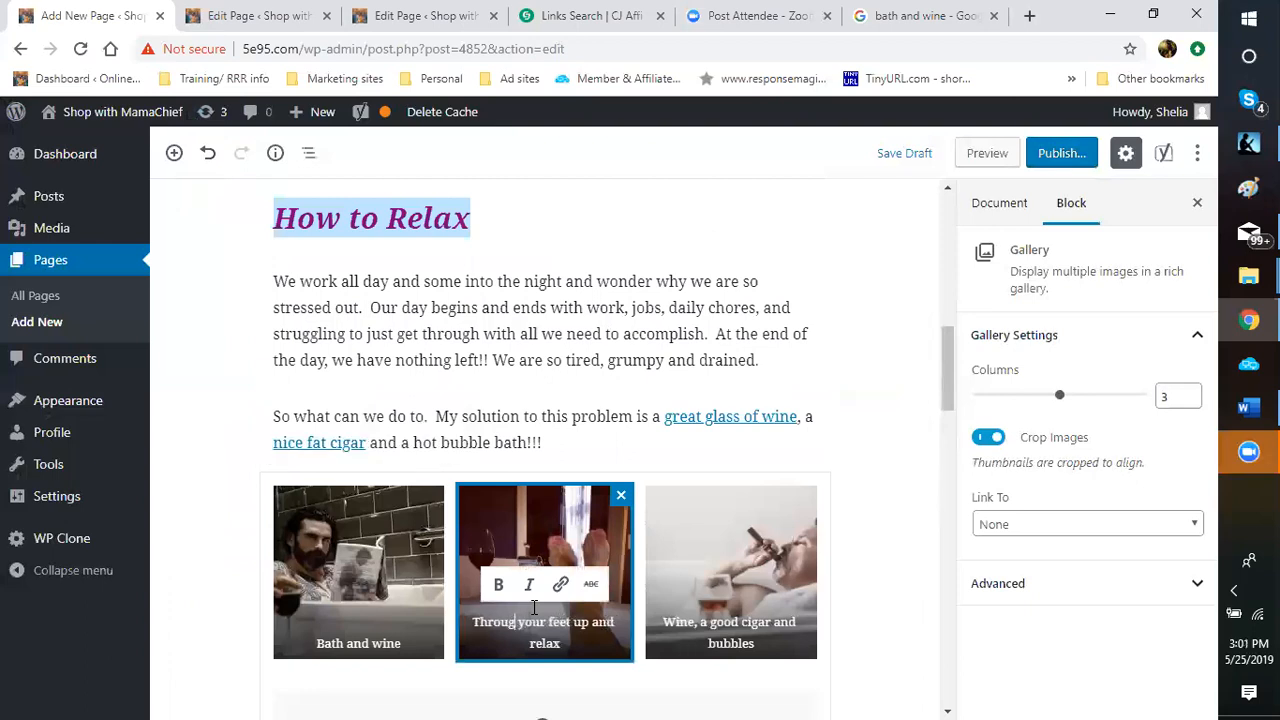
key(BackSpace)
key(BackSpace)
key(BackSpace)
key(BackSpace)
text(row)
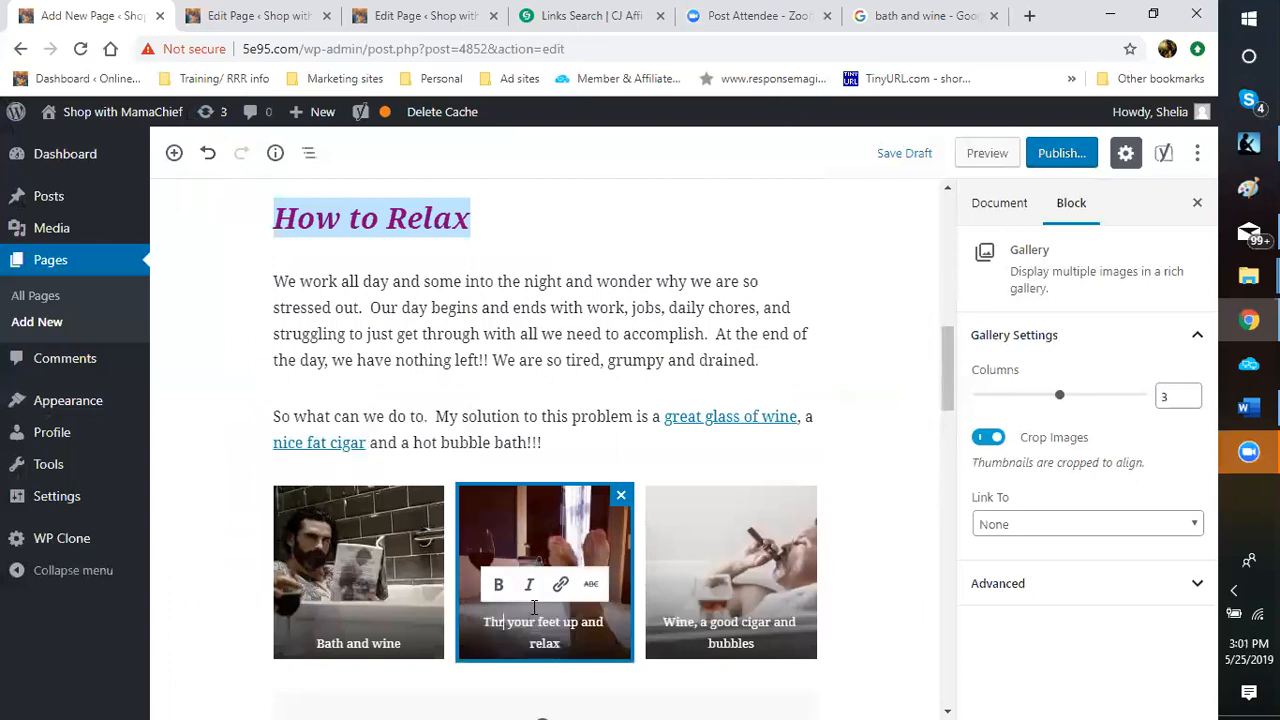
click(870, 604)
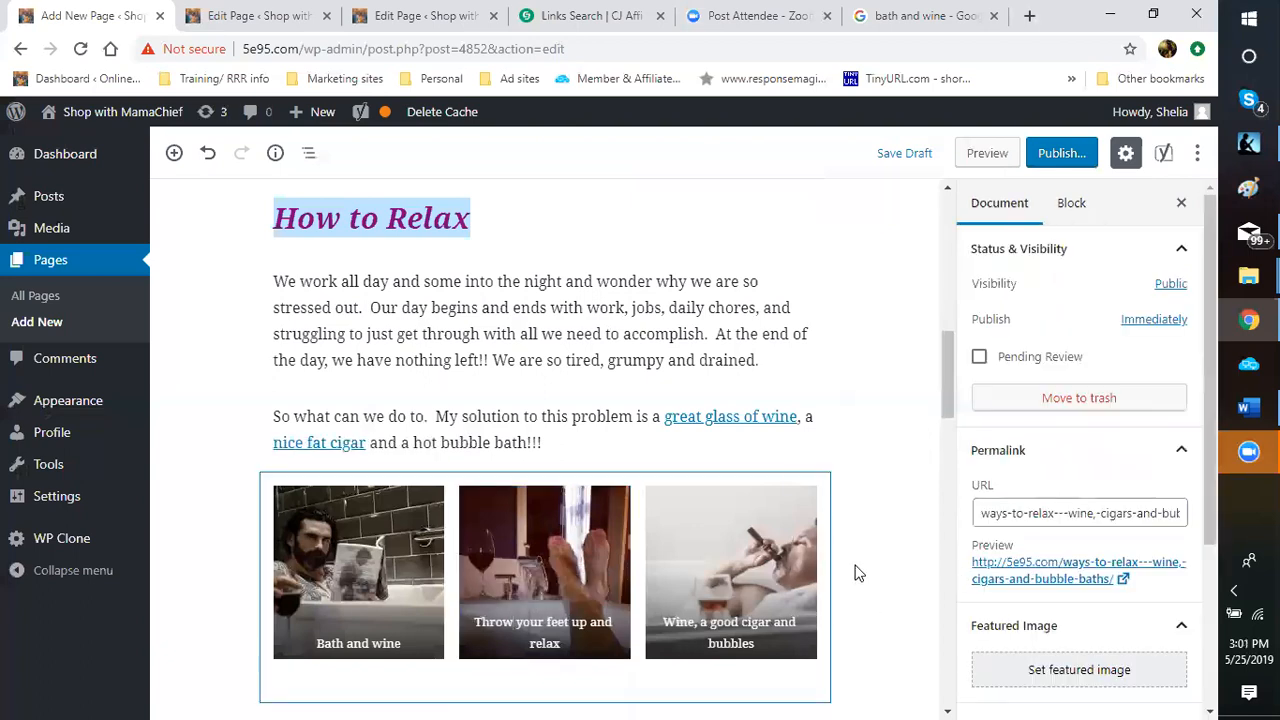
scroll(855, 573, down, 1)
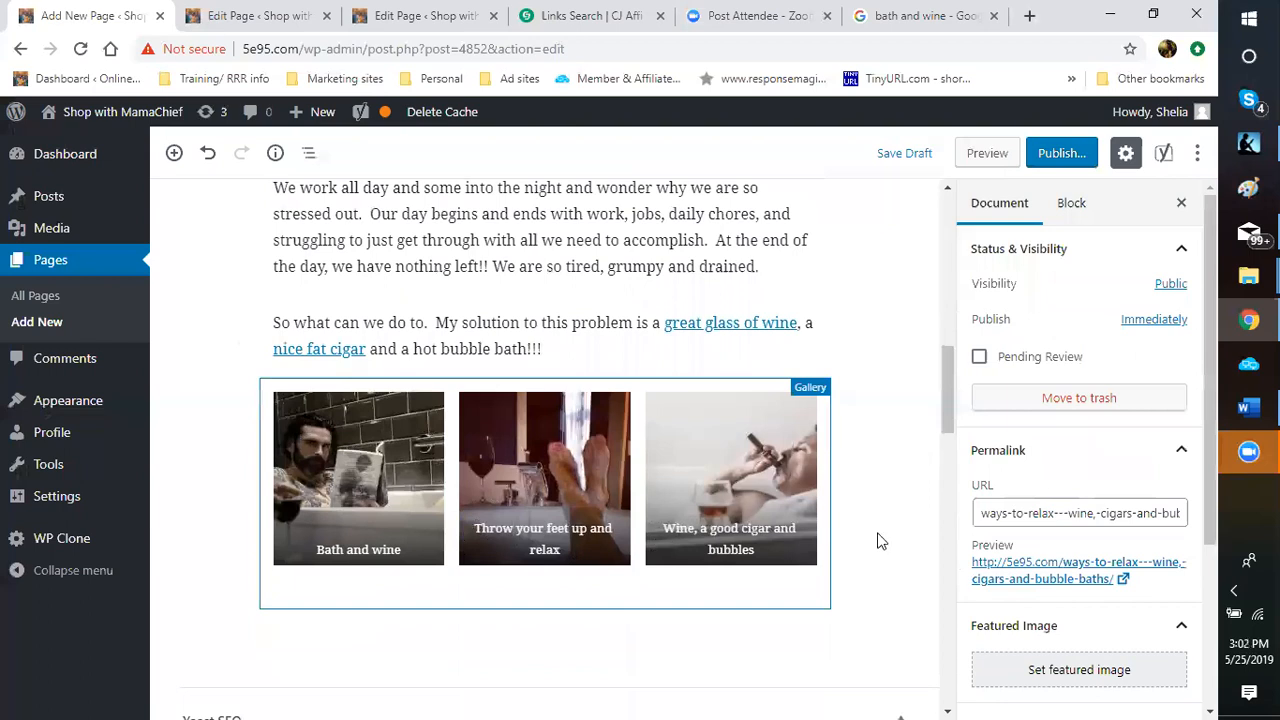
Link 'good cigar' in the third caption to the pasted affiliate URL, opening in a new tab, then save the draft.
click(763, 538)
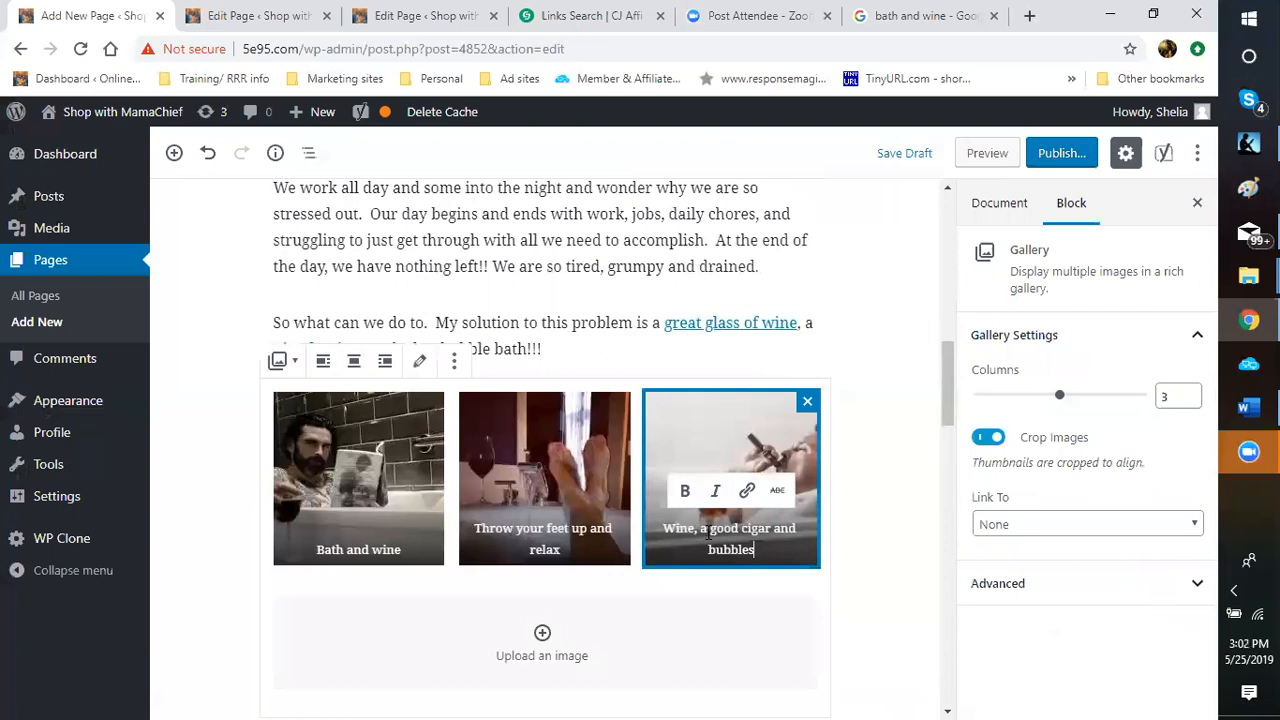
click(876, 580)
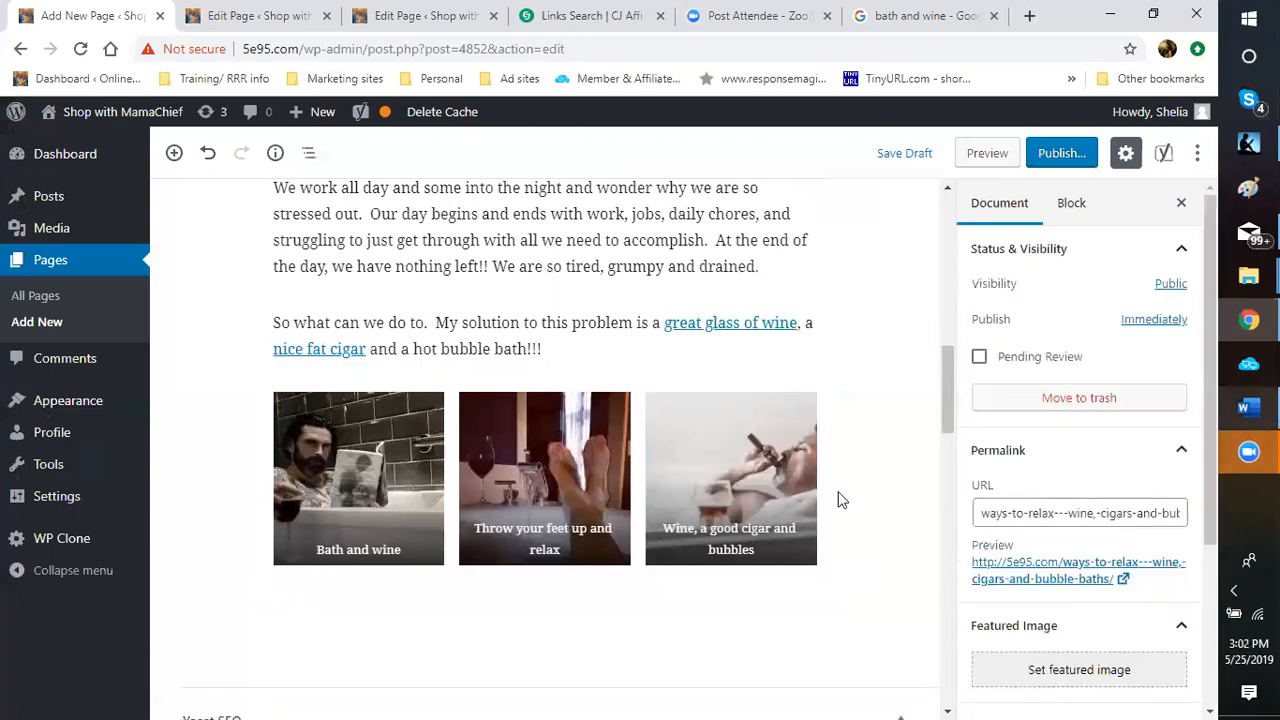
mouse_move(706, 534)
mouse_down()
mouse_move(758, 540)
mouse_move(701, 531)
mouse_up()
click(771, 533)
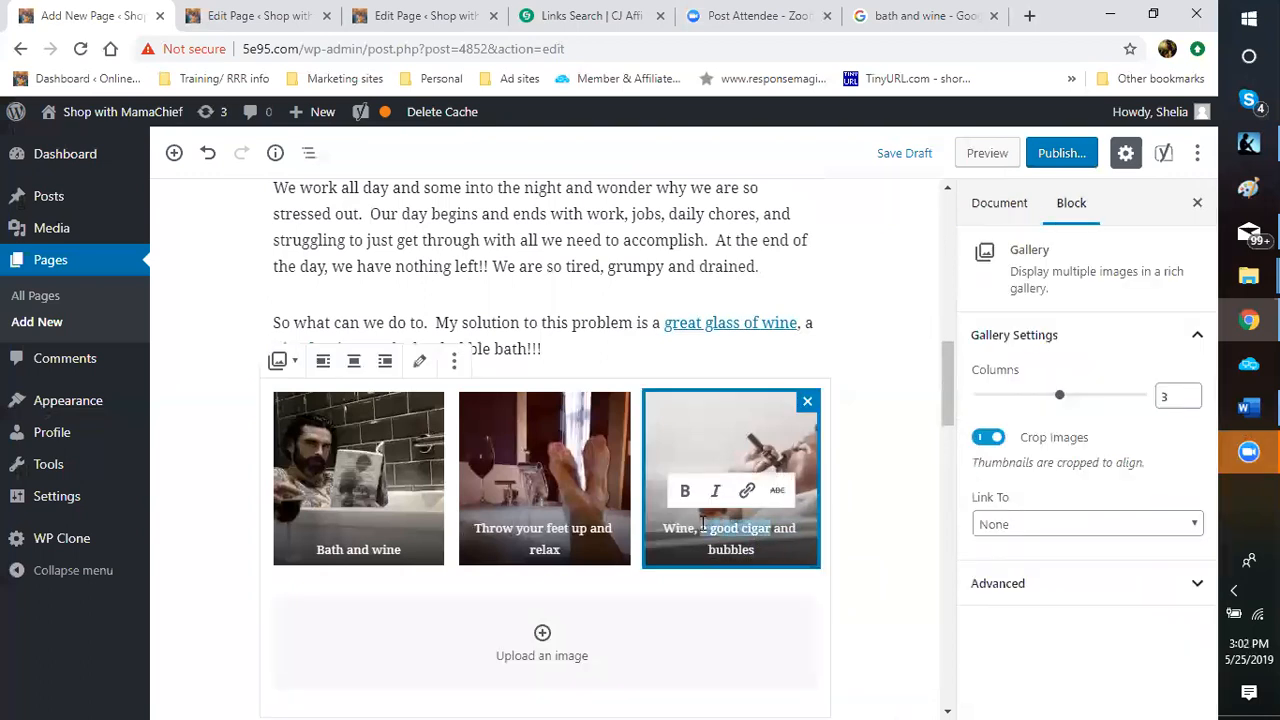
click(747, 490)
right_click(674, 563)
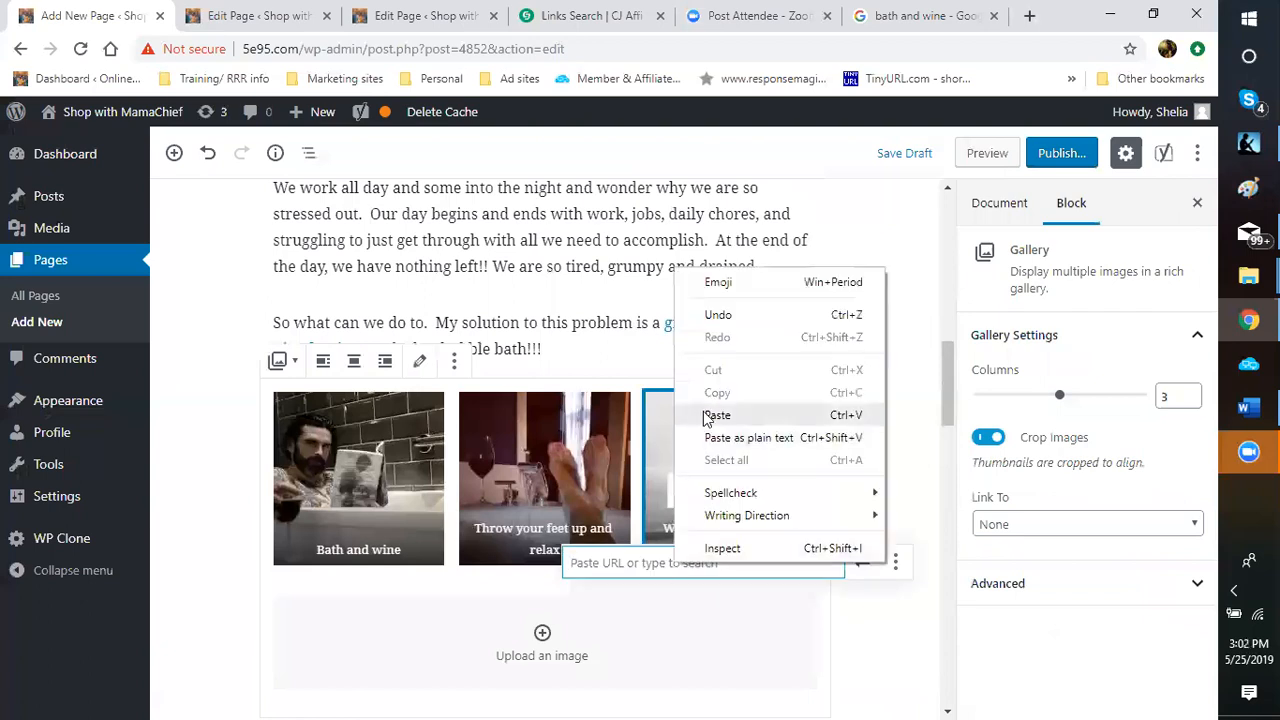
click(703, 411)
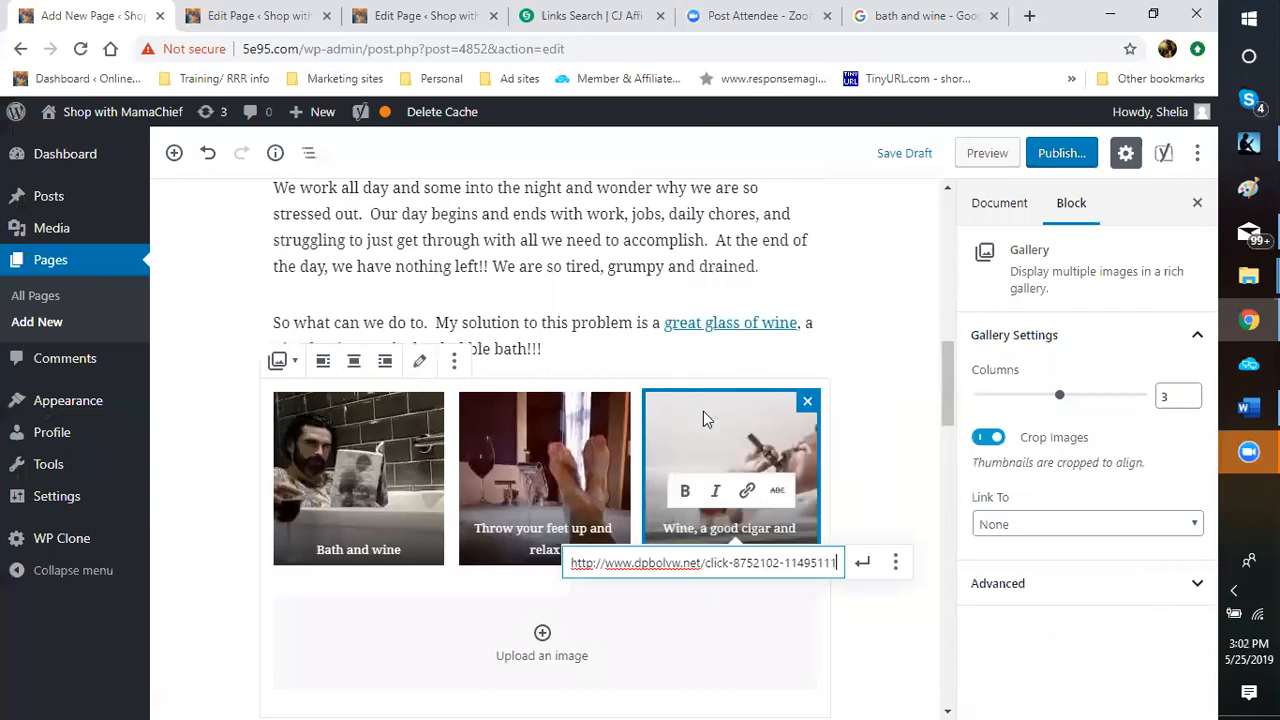
click(895, 562)
click(590, 597)
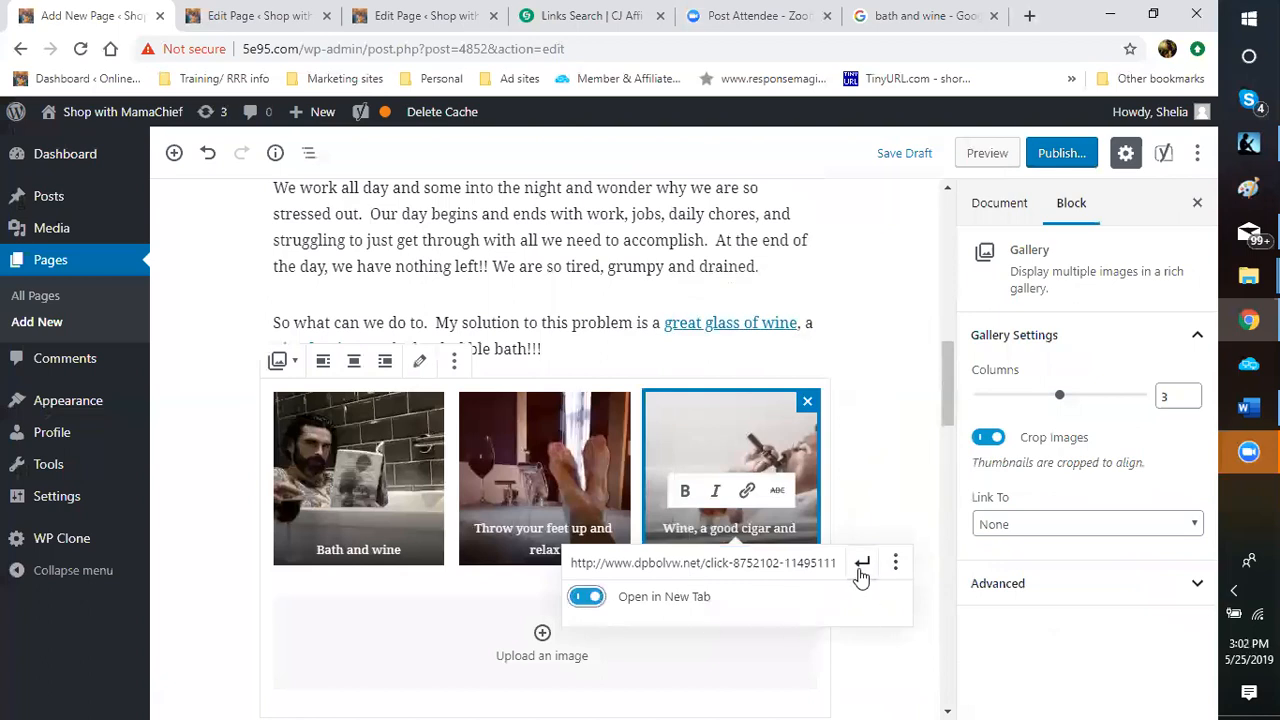
click(862, 563)
click(924, 553)
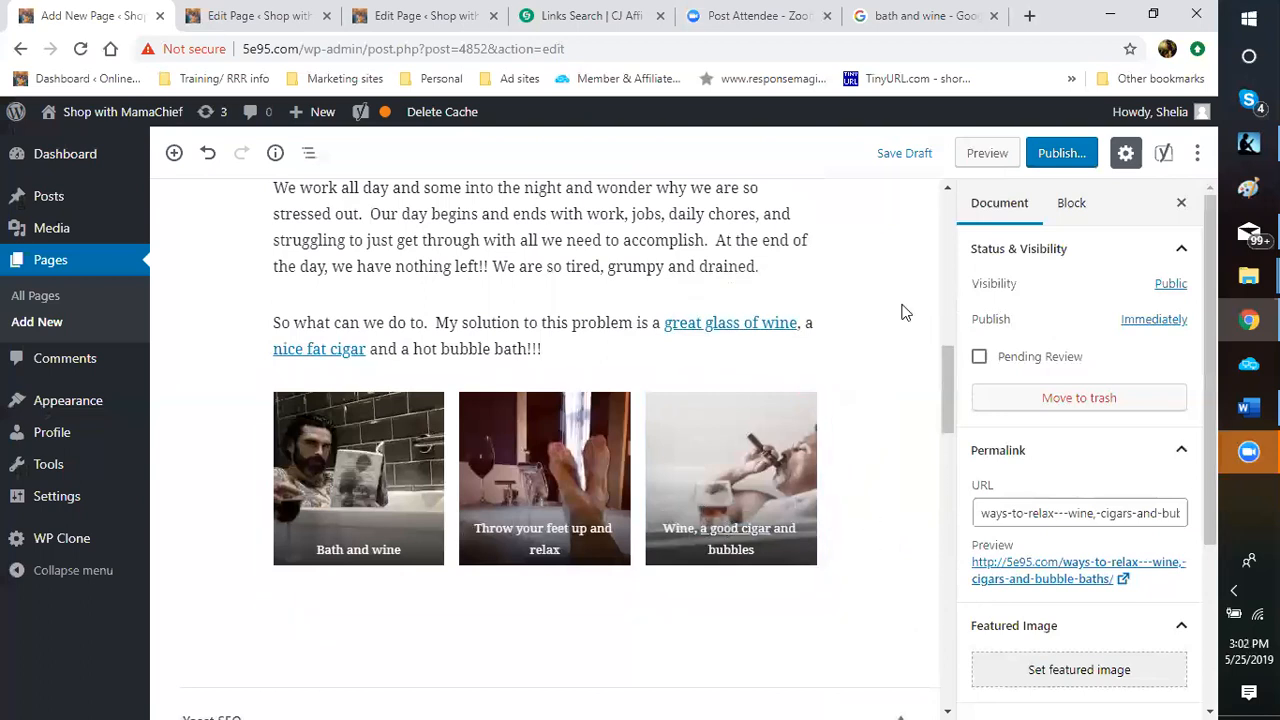
click(903, 156)
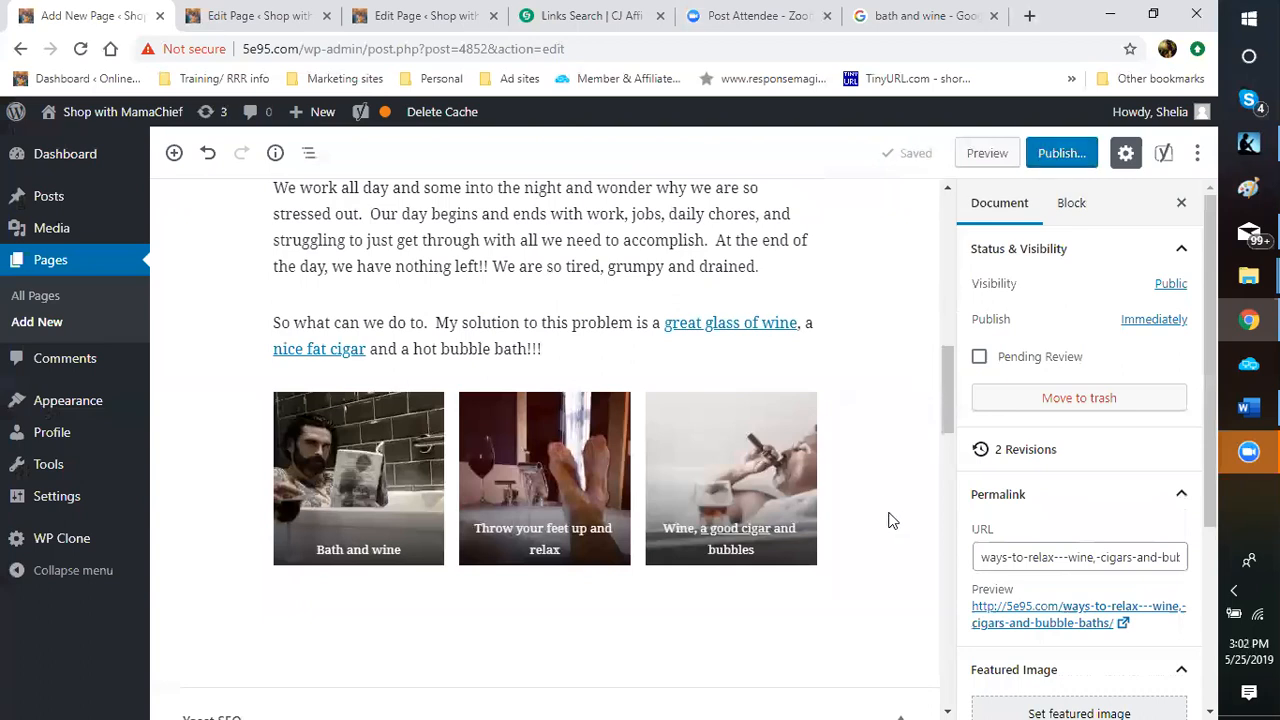
scroll(890, 510, down, 2)
scroll(880, 510, down, 5)
scroll(689, 457, down, 2)
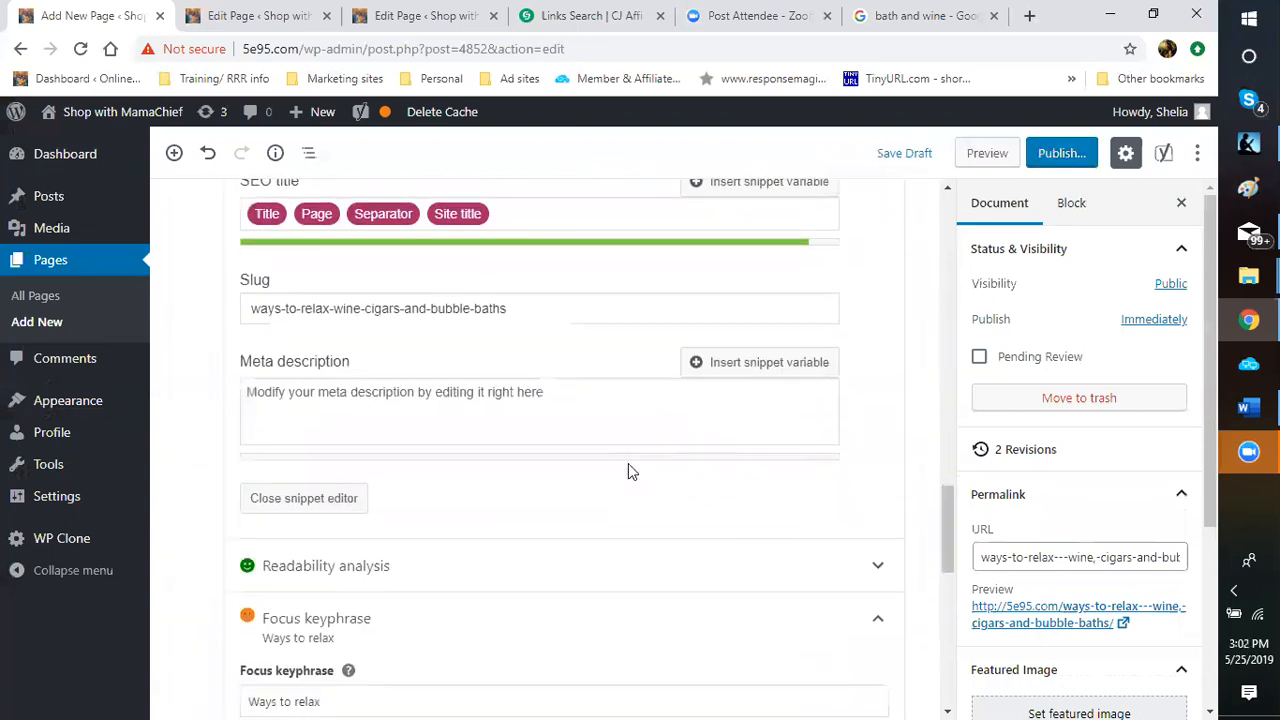
scroll(629, 471, down, 1)
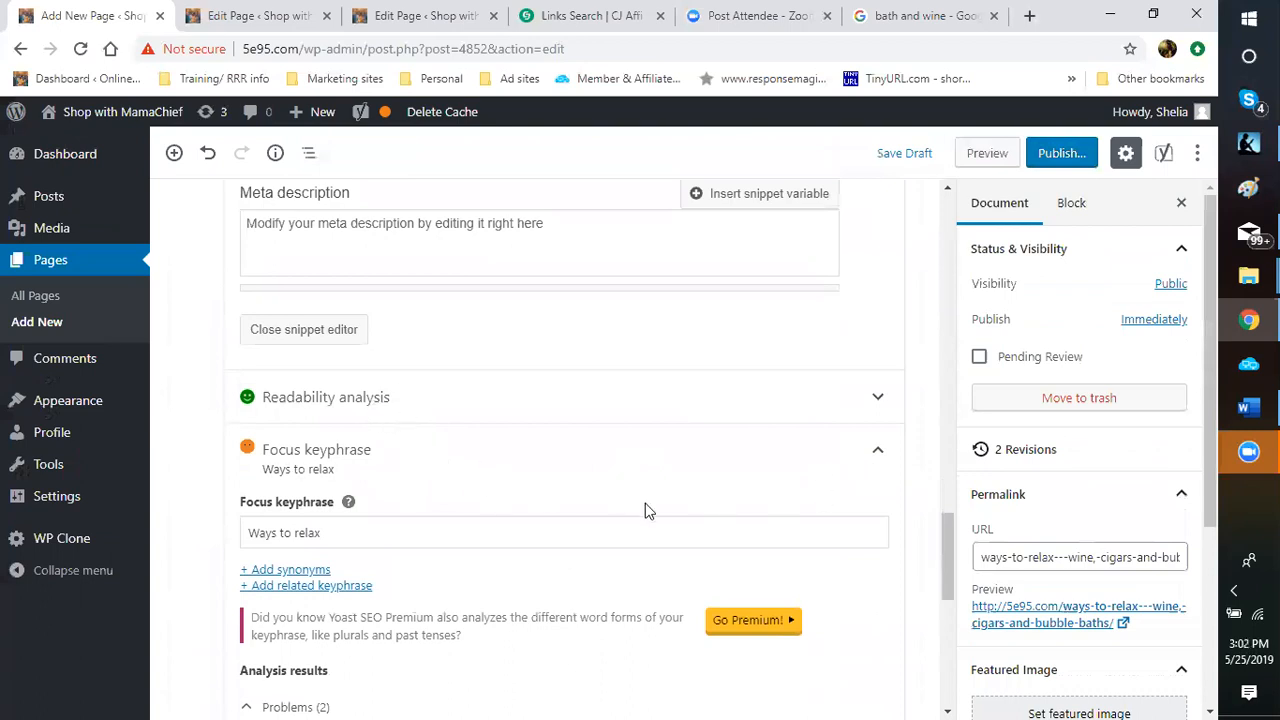
scroll(600, 480, down, 2)
scroll(563, 483, down, 2)
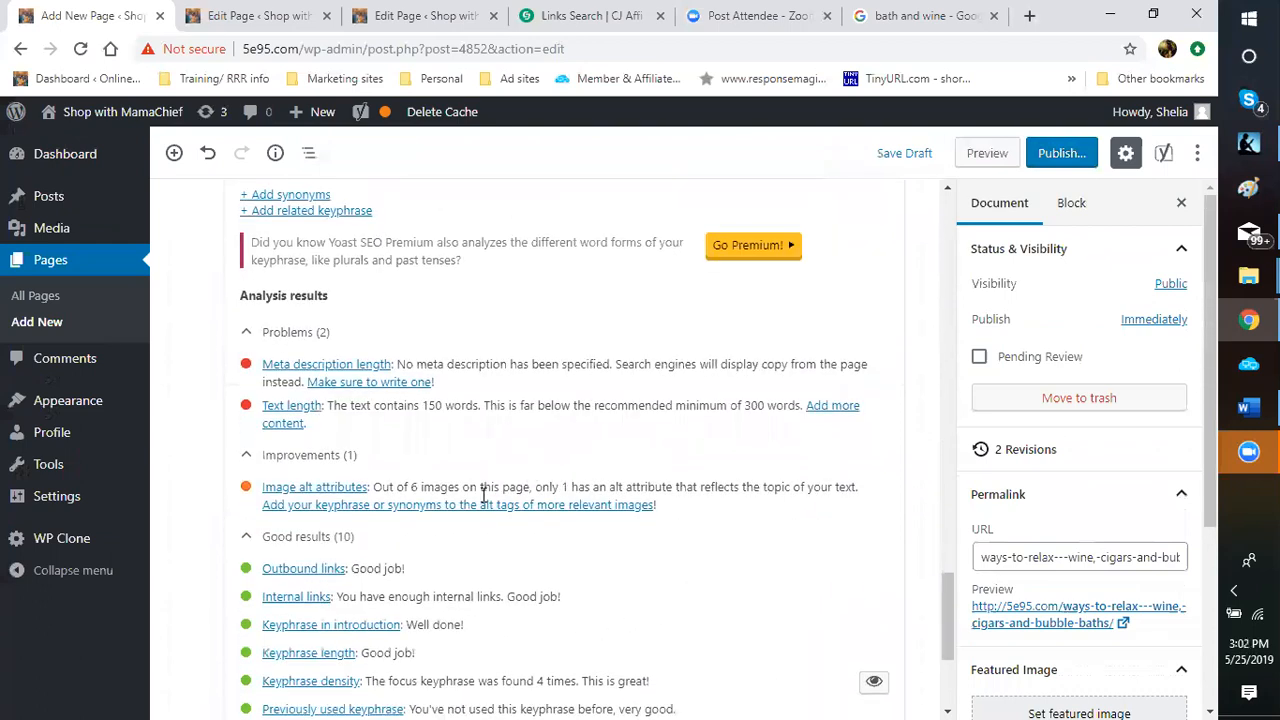
scroll(314, 482, down, 2)
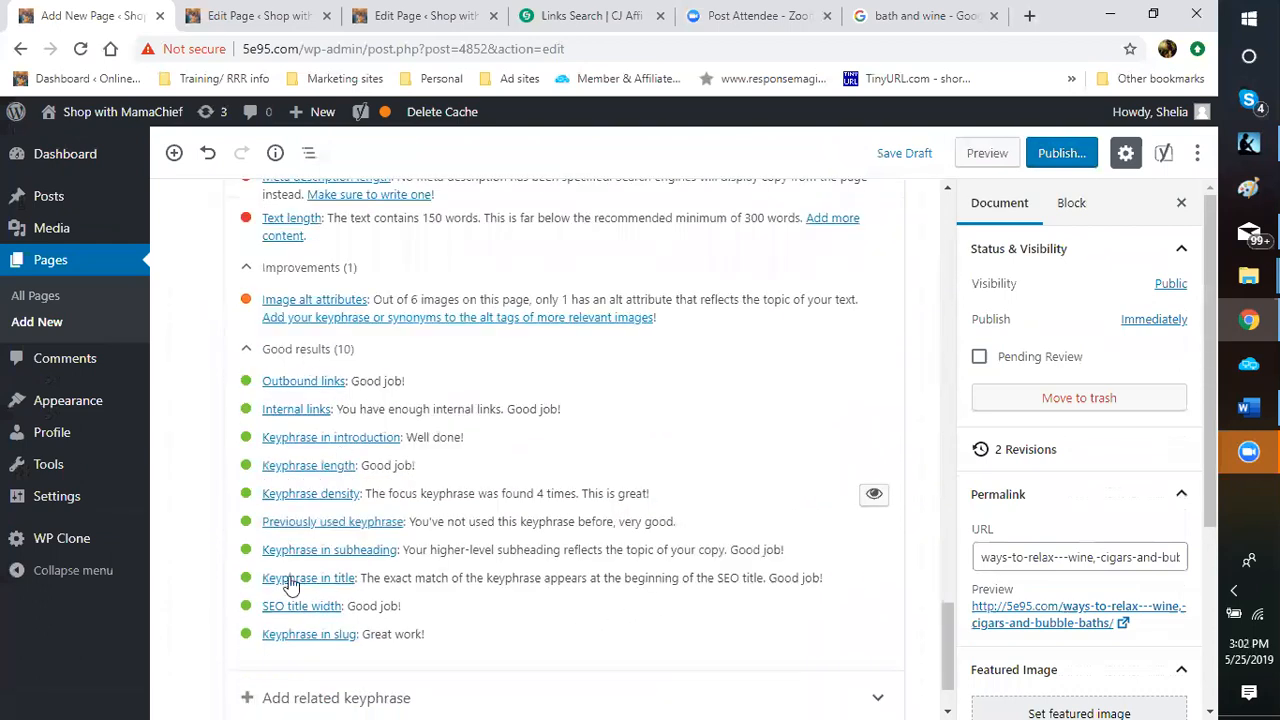
scroll(293, 598, up, 1)
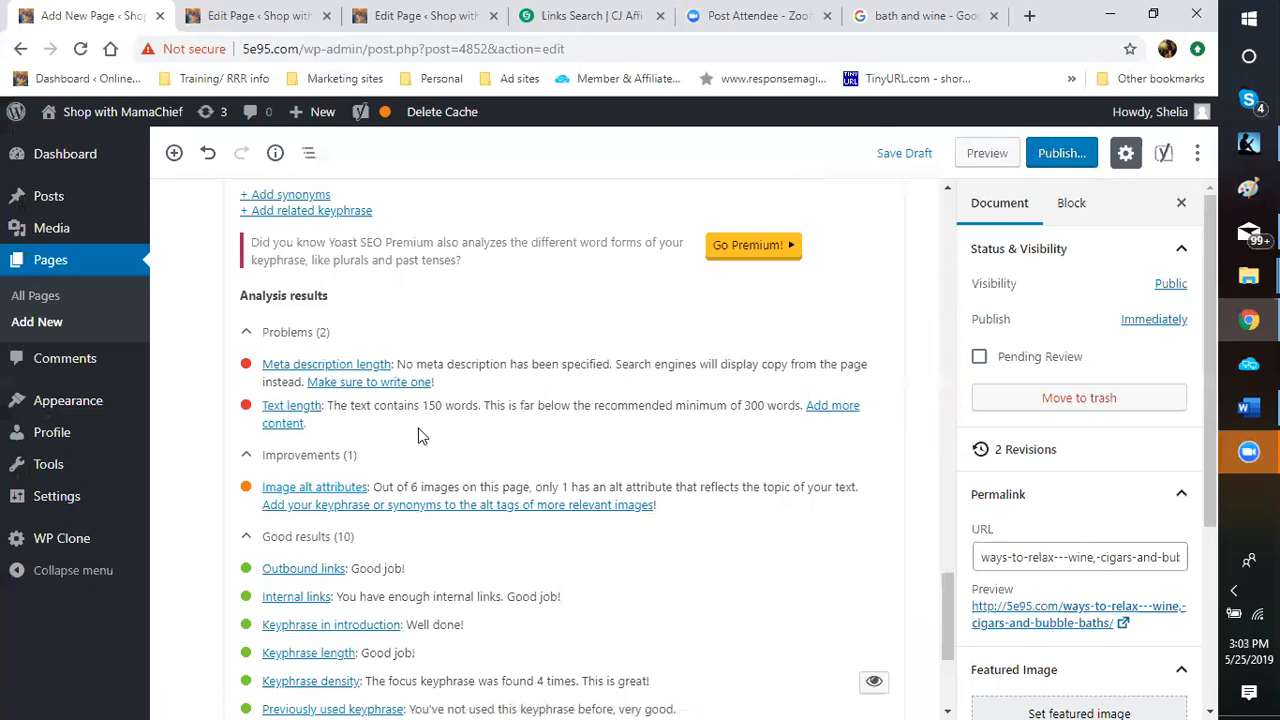
scroll(420, 434, up, 5)
scroll(418, 431, down, 4)
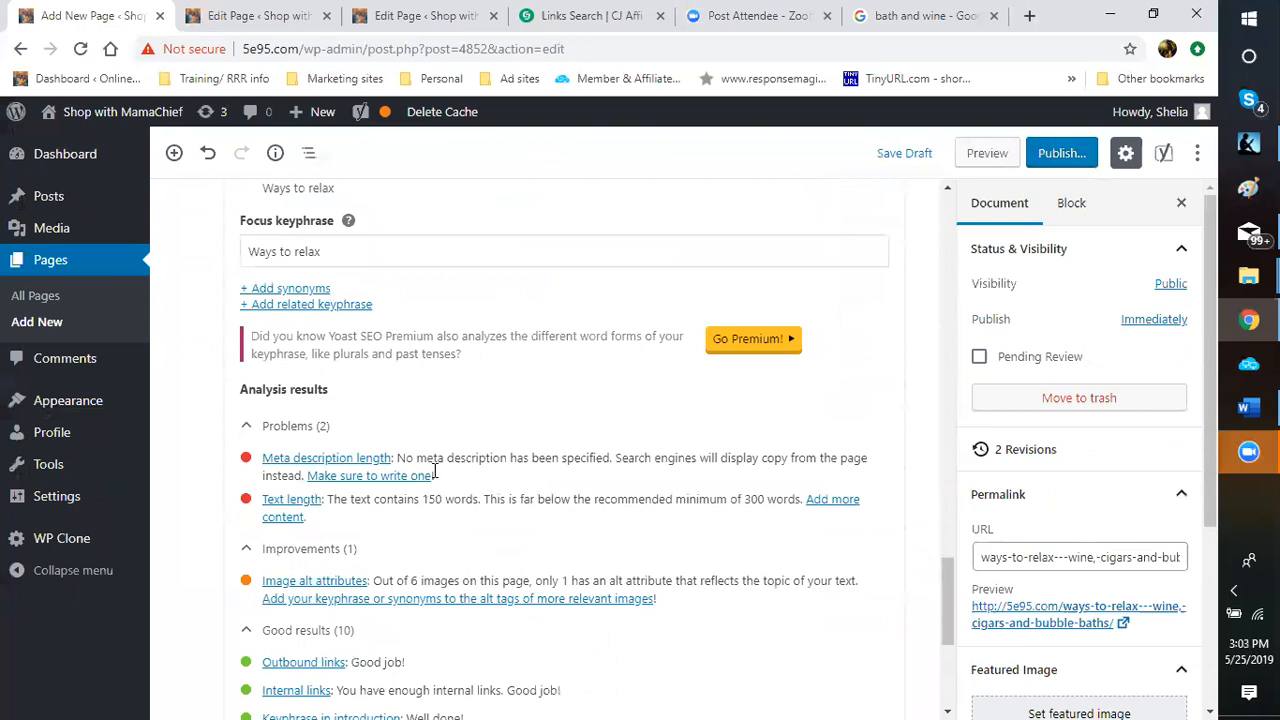
click(432, 476)
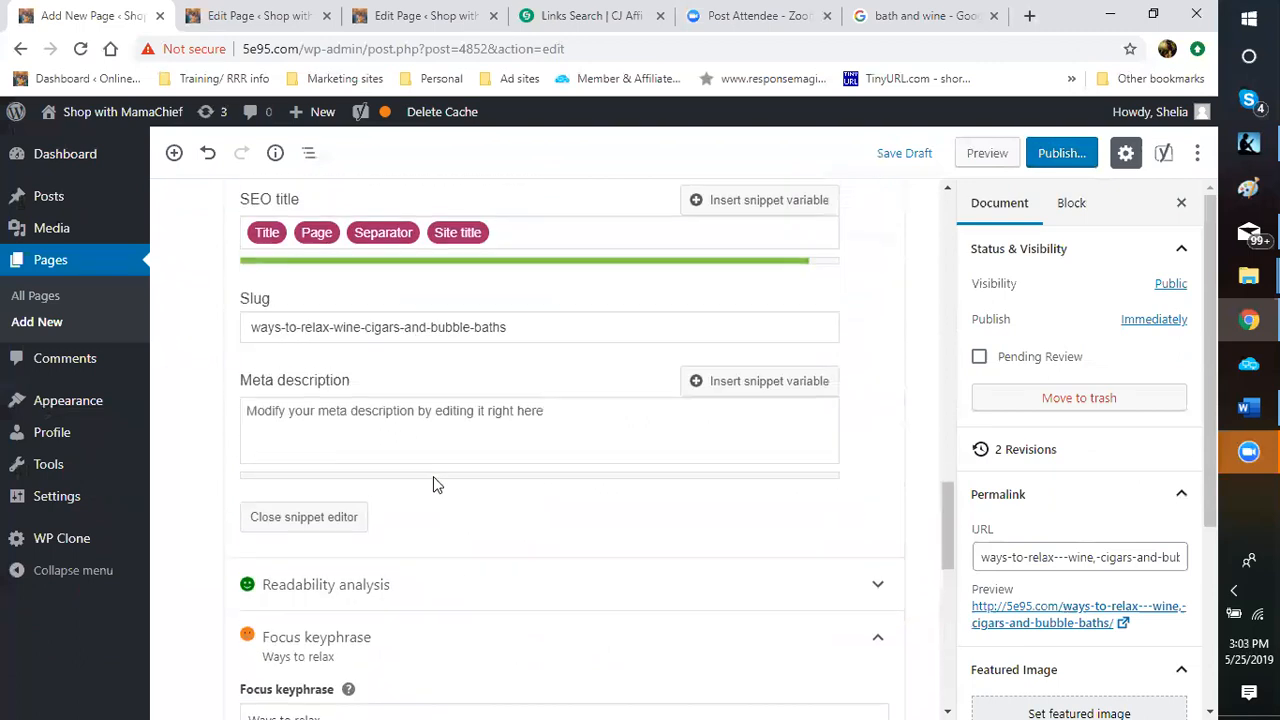
scroll(425, 510, down, 3)
scroll(420, 547, down, 1)
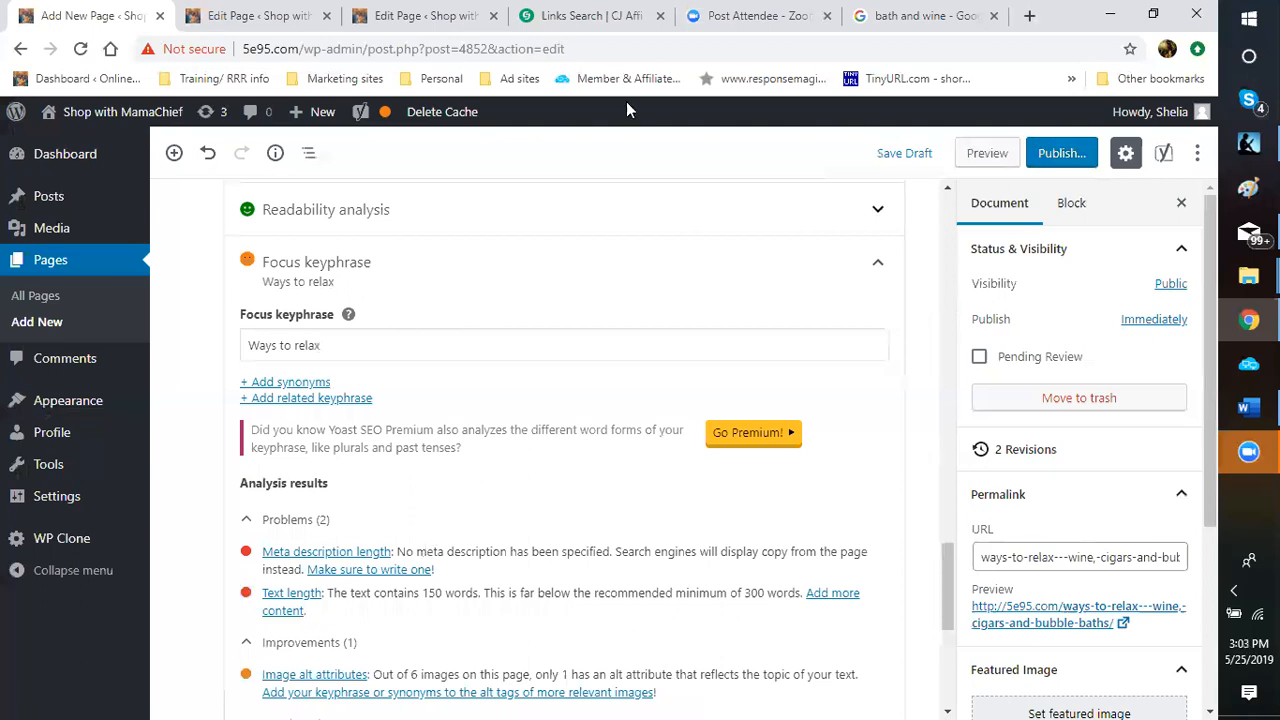
Switch the 'bath and wine' search from image results to the All web results.
click(903, 18)
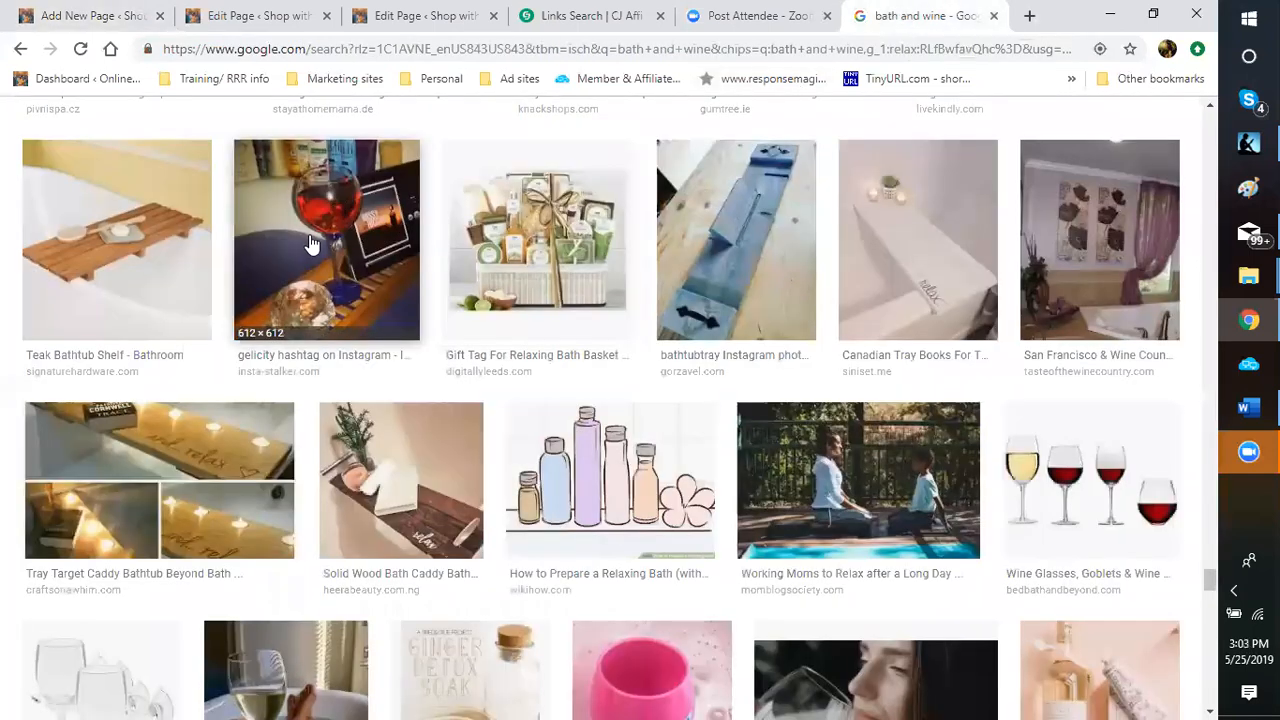
scroll(289, 261, up, 15)
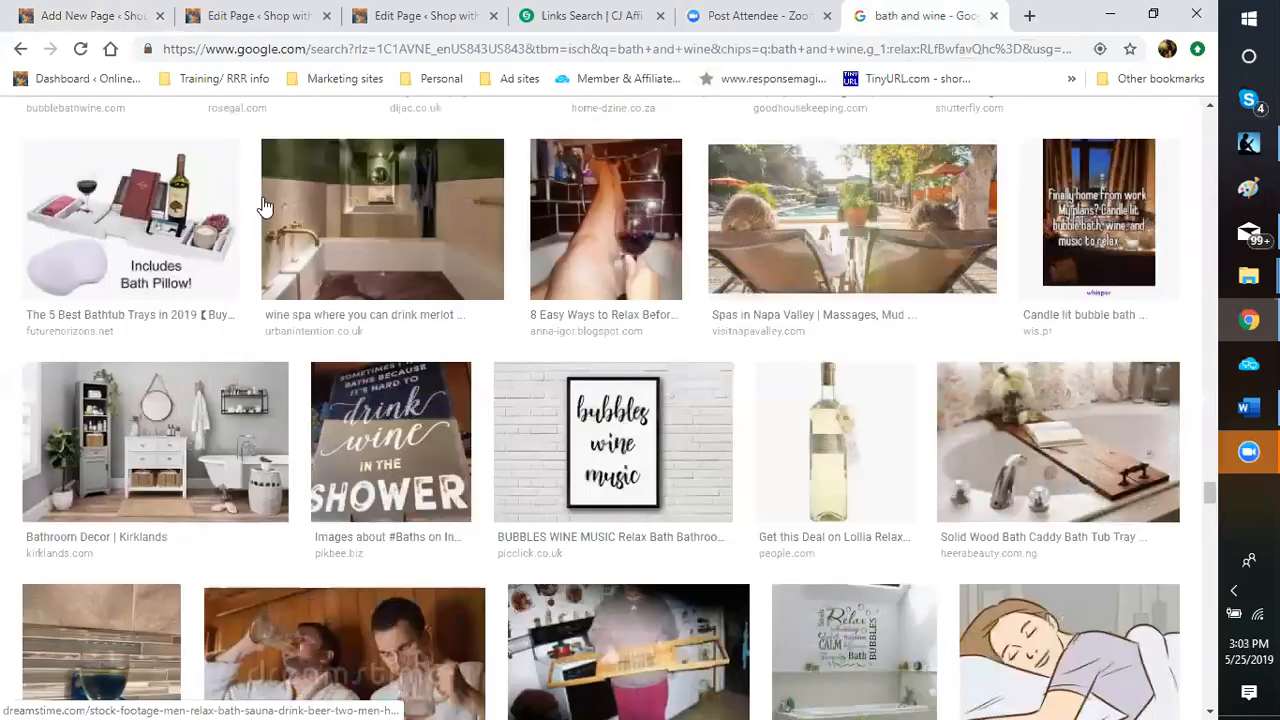
scroll(265, 205, up, 10)
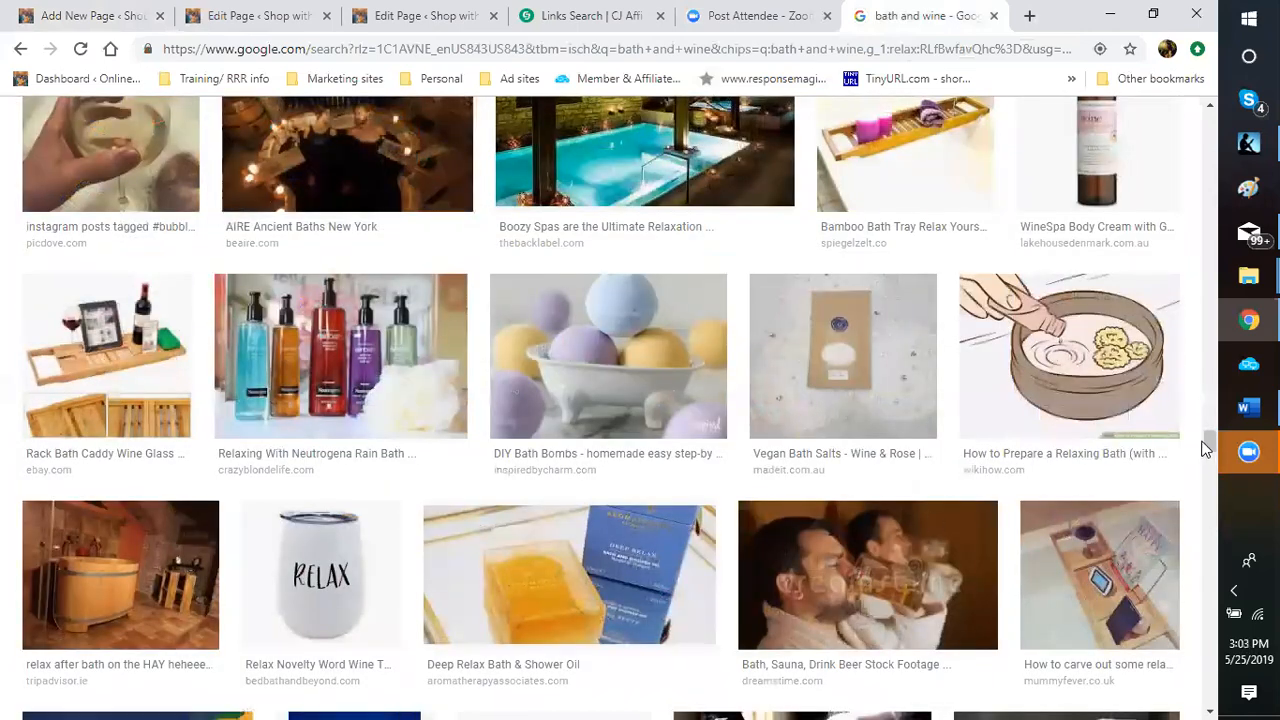
drag(1207, 437, 1209, 105)
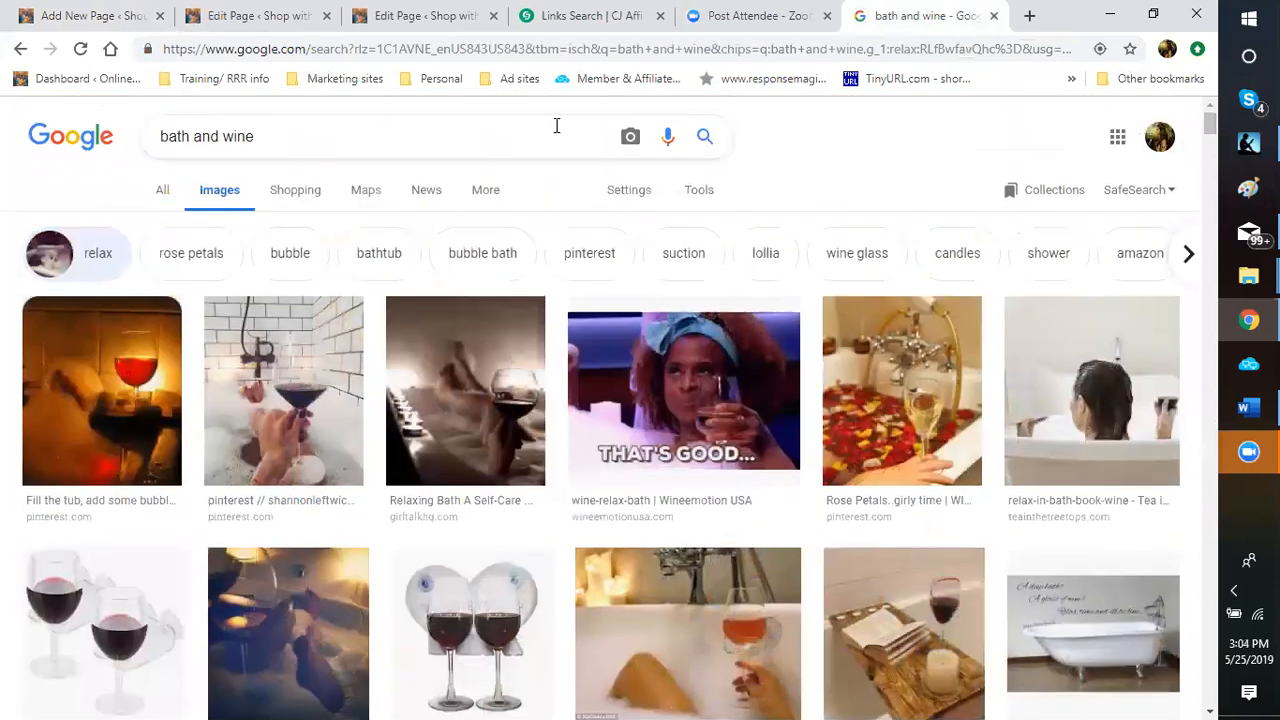
click(164, 199)
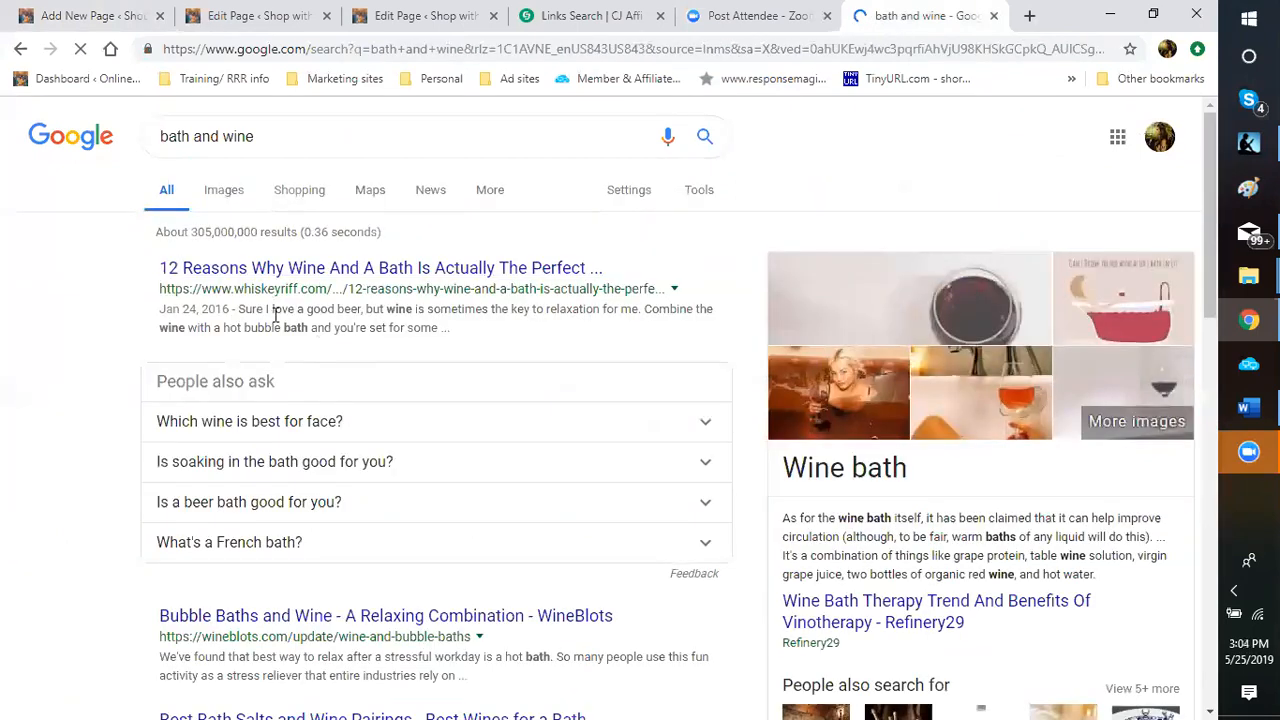
Highlight the WineBlots and Martha Stewart result descriptions to read them.
scroll(275, 316, down, 3)
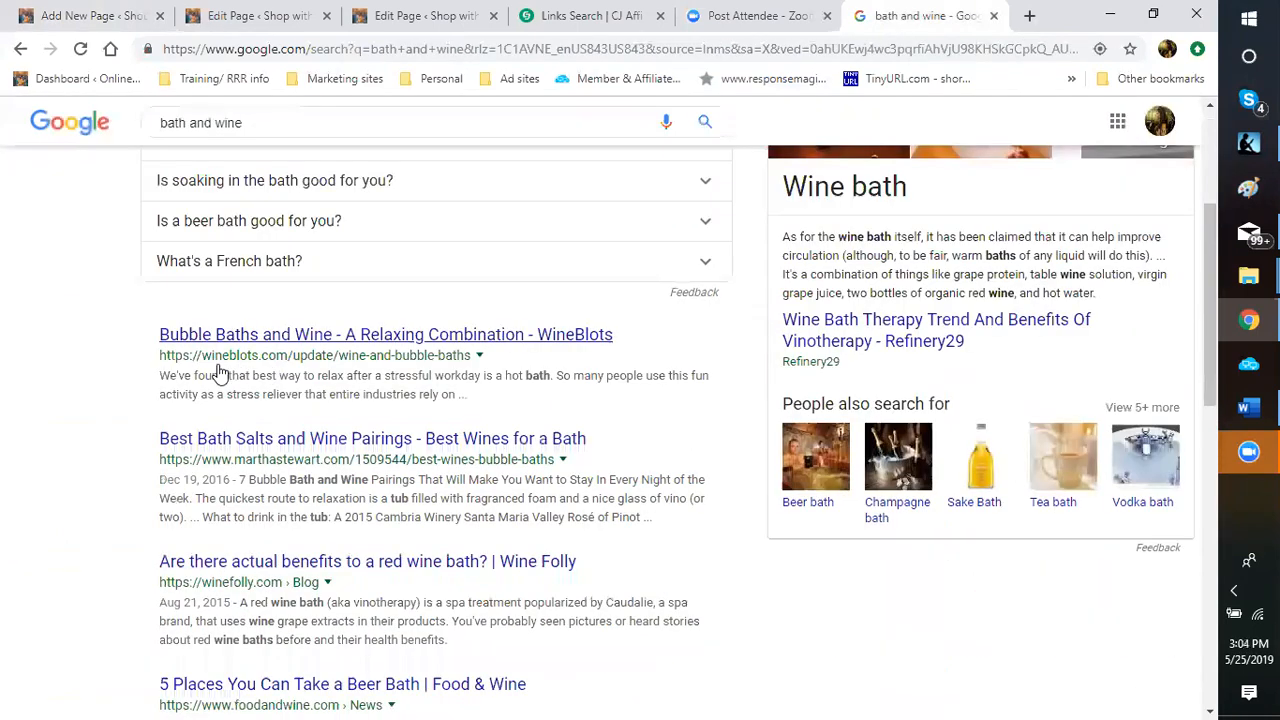
drag(157, 376, 459, 403)
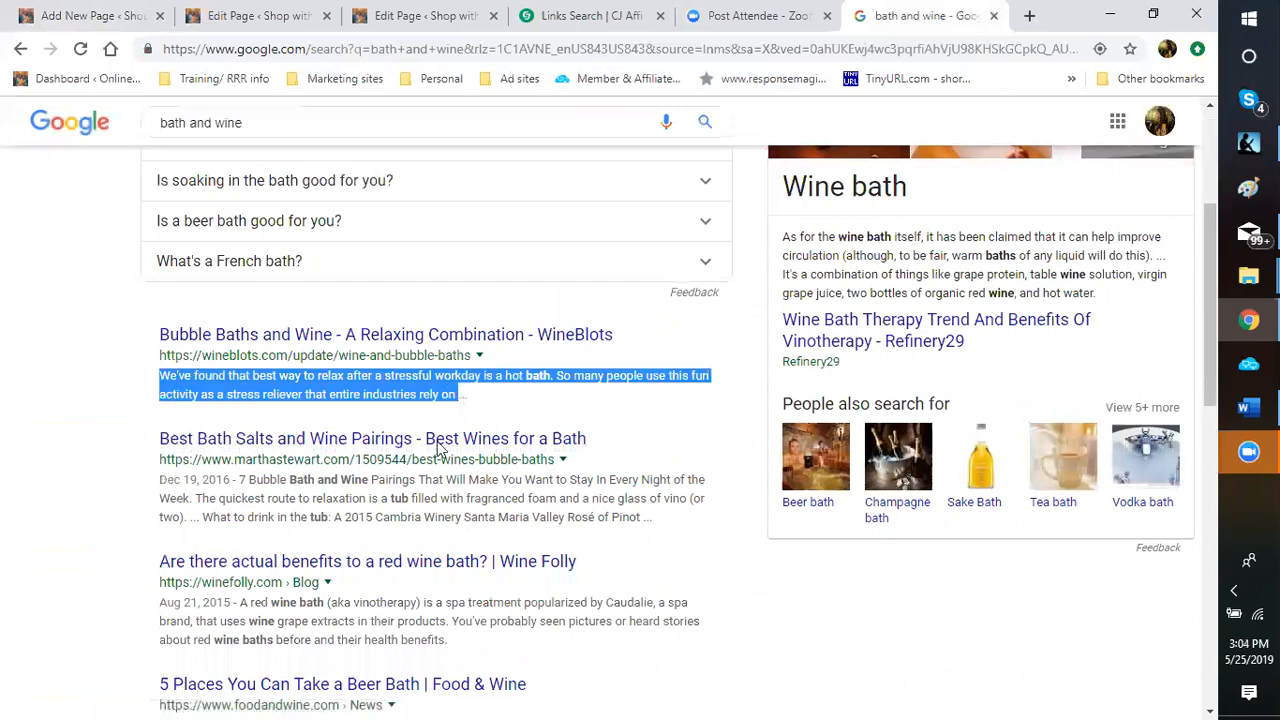
drag(252, 479, 640, 517)
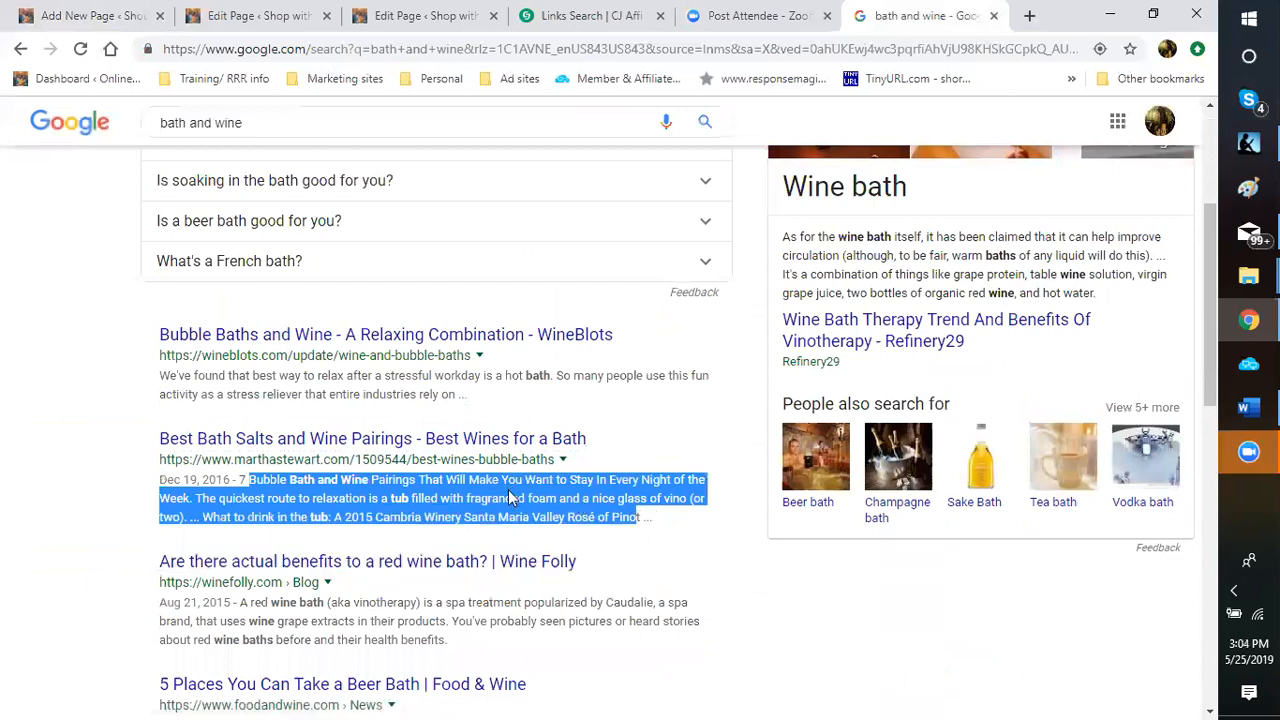
click(584, 453)
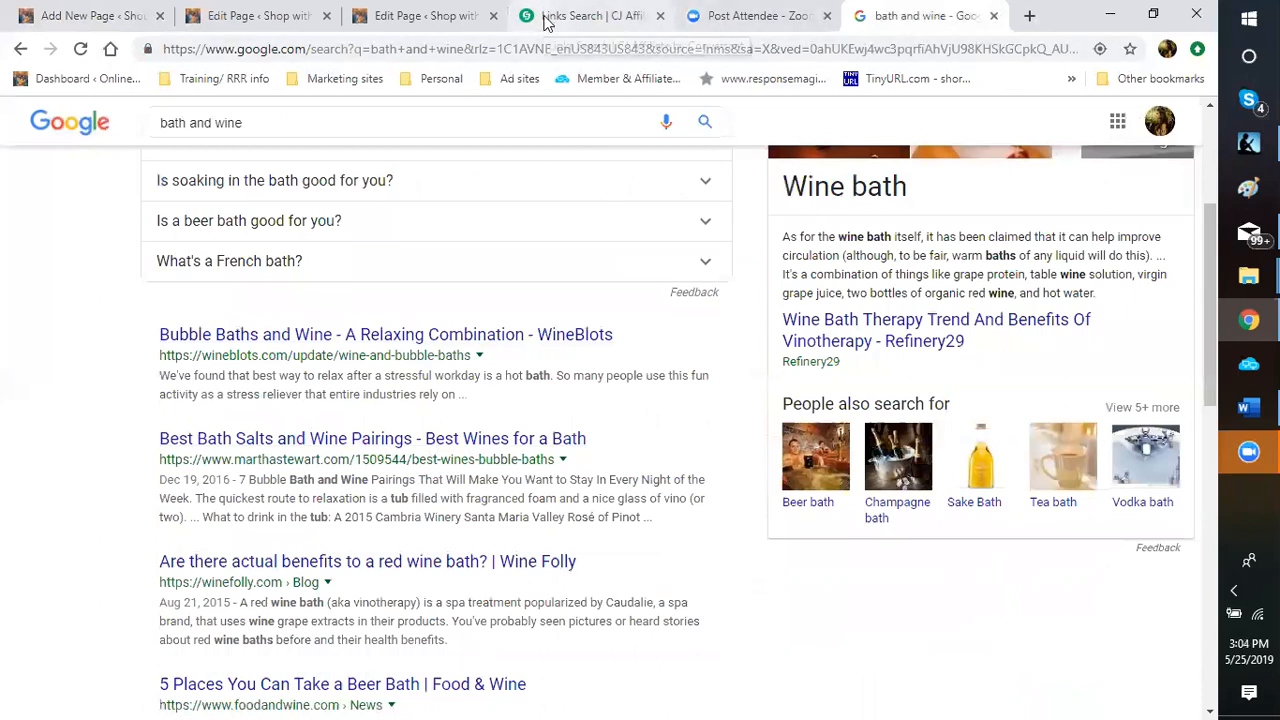
Return to the page editor's Yoast panel showing the slug 'ways-to-relax-wine-cigars-and-bubble-baths'.
click(70, 20)
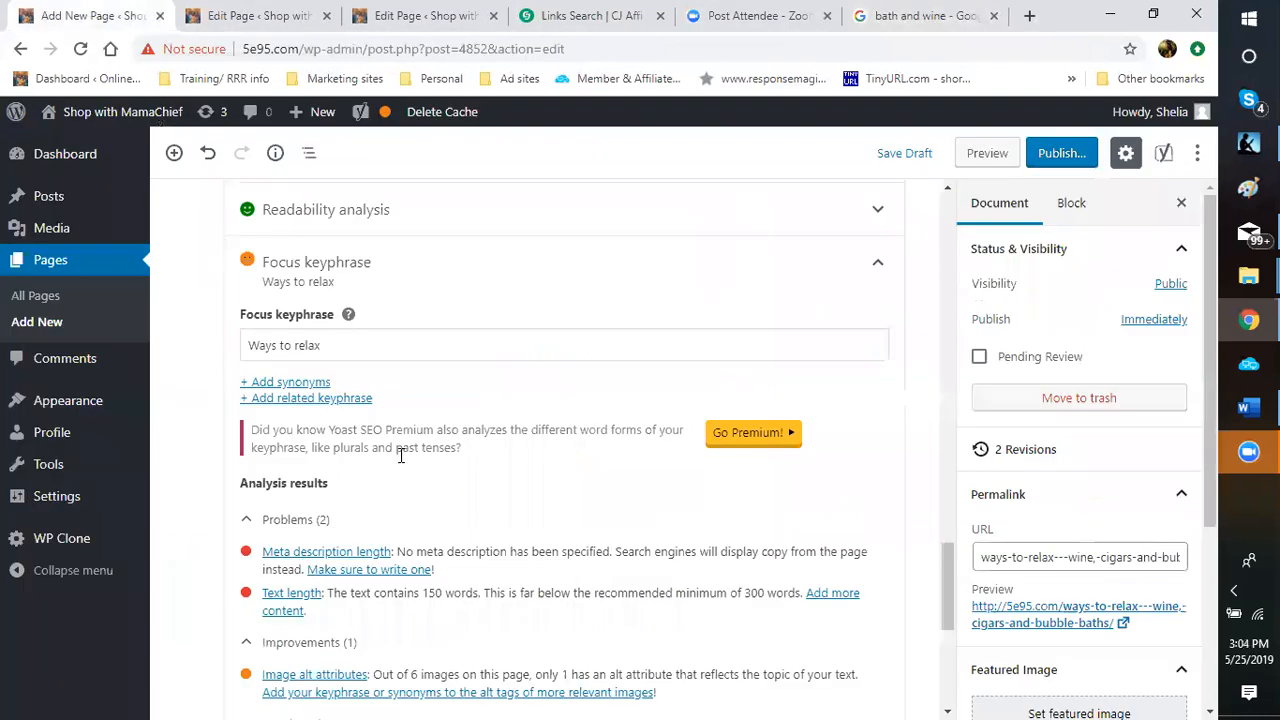
scroll(440, 420, up, 3)
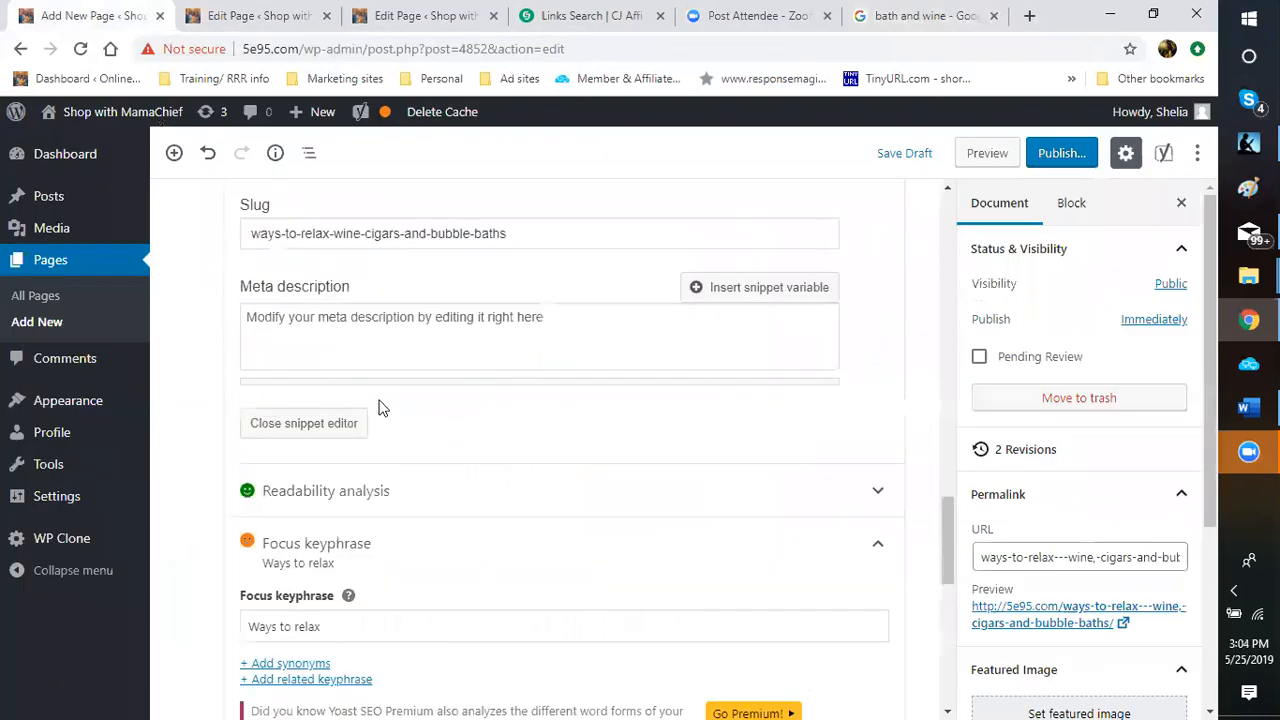
scroll(289, 506, up, 2)
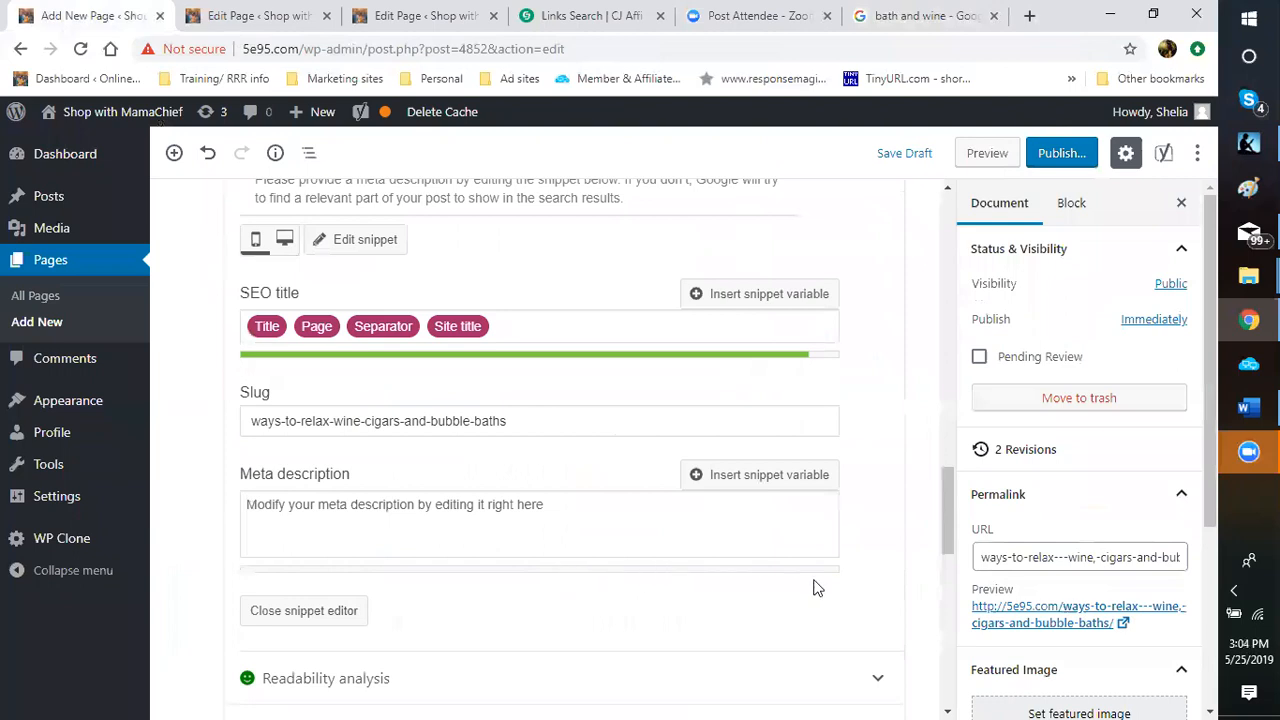
Go back to the 'bath and wine' results and scroll down to the Etsy listing and related searches.
click(924, 18)
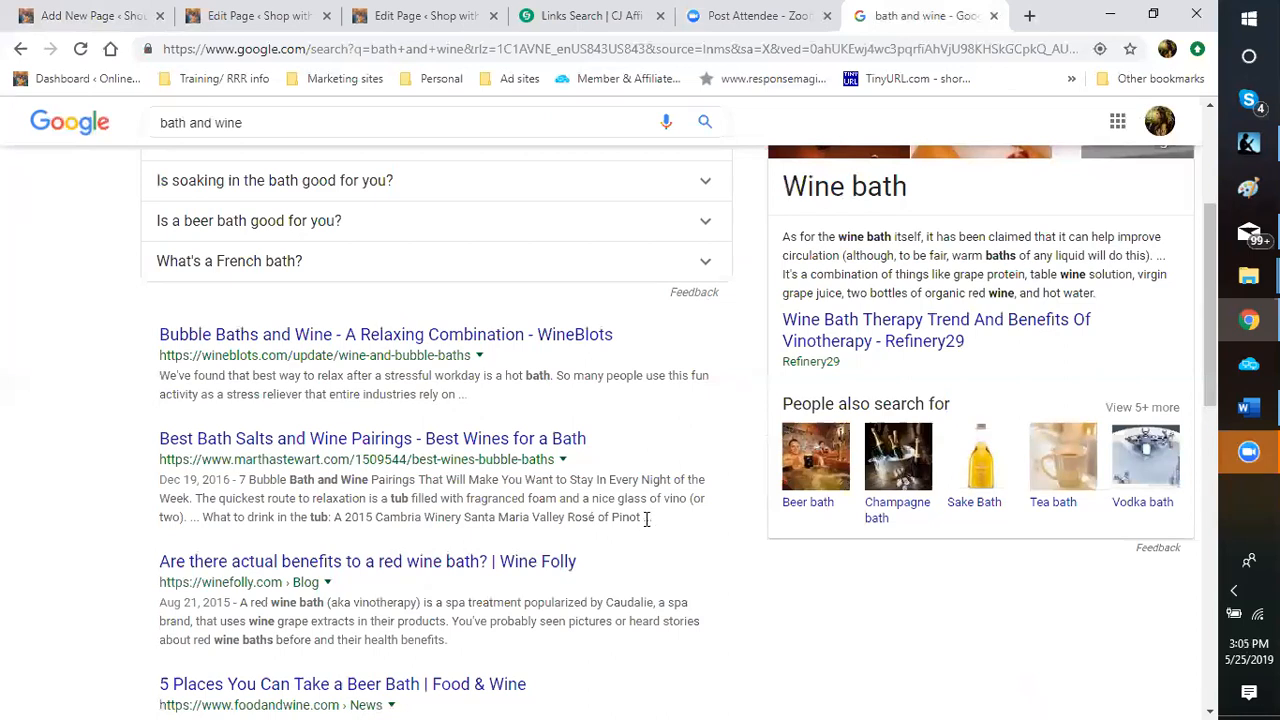
scroll(362, 580, down, 1)
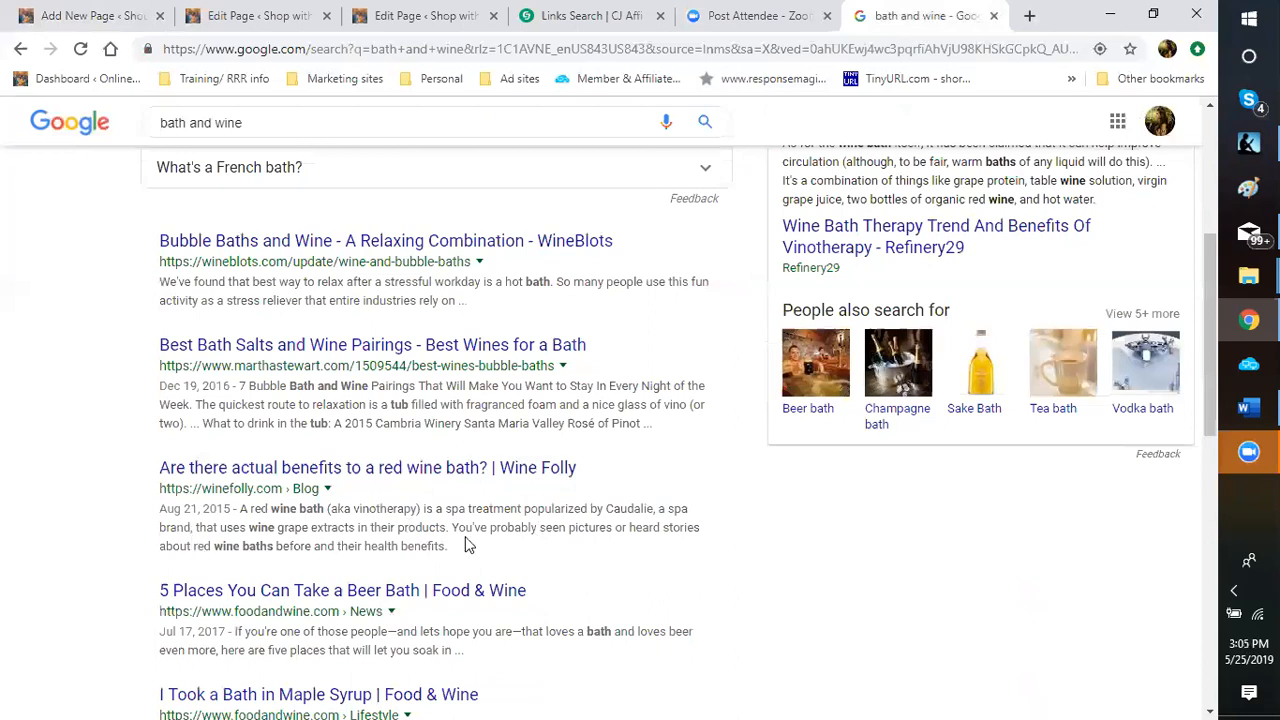
scroll(465, 540, down, 2)
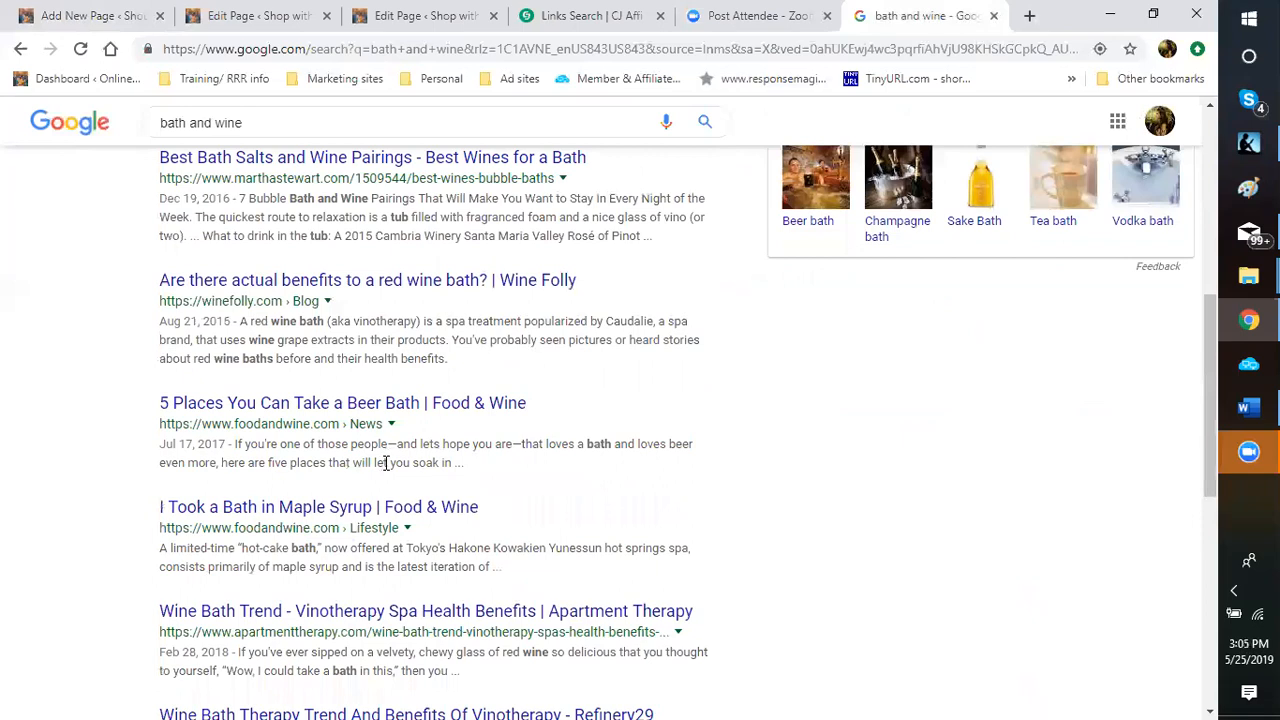
scroll(406, 486, up, 1)
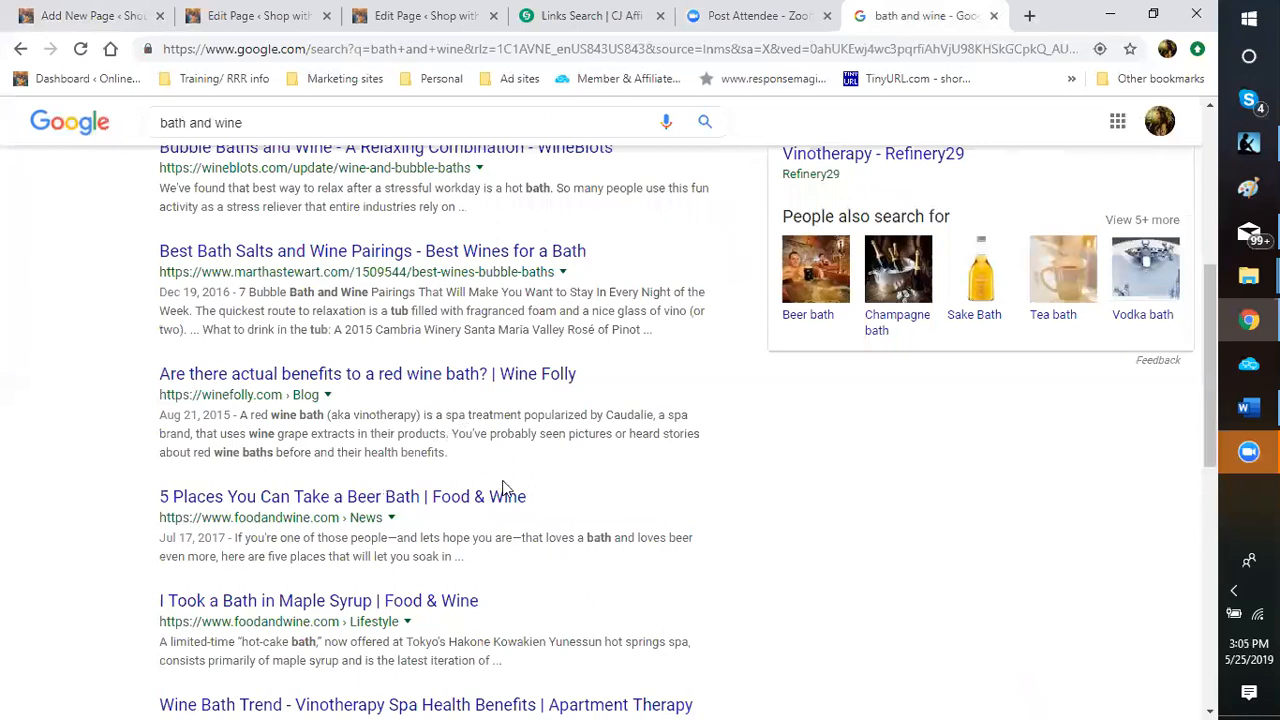
scroll(480, 470, down, 3)
scroll(463, 469, down, 2)
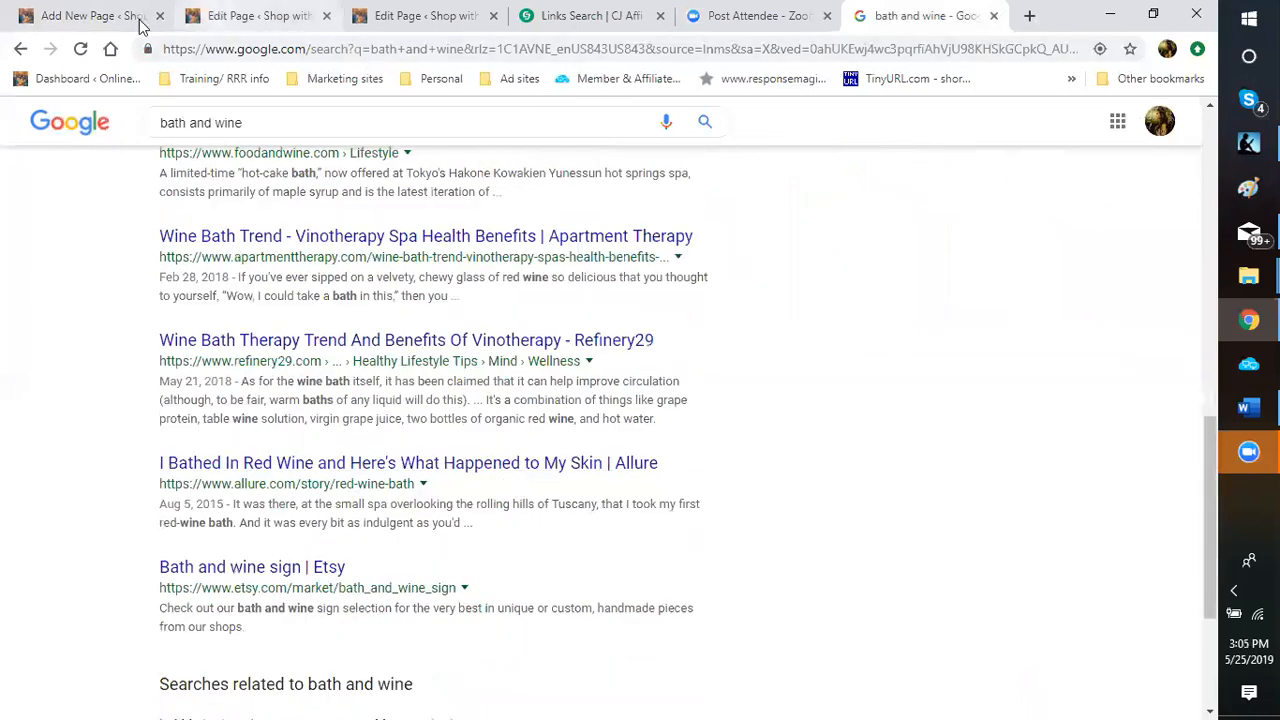
Remove 'wine-cigars-and-bubble-baths' from the Yoast slug so the permalink ends in /ways-to-relax/.
click(92, 15)
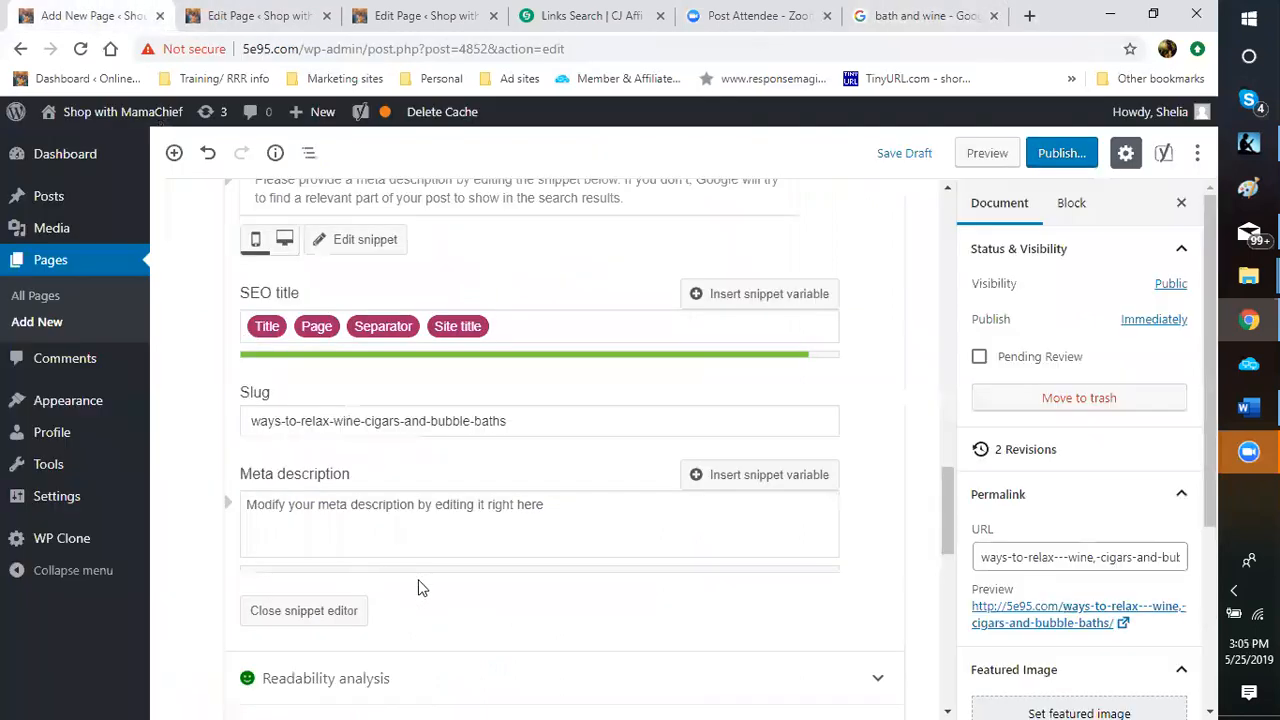
scroll(470, 497, up, 2)
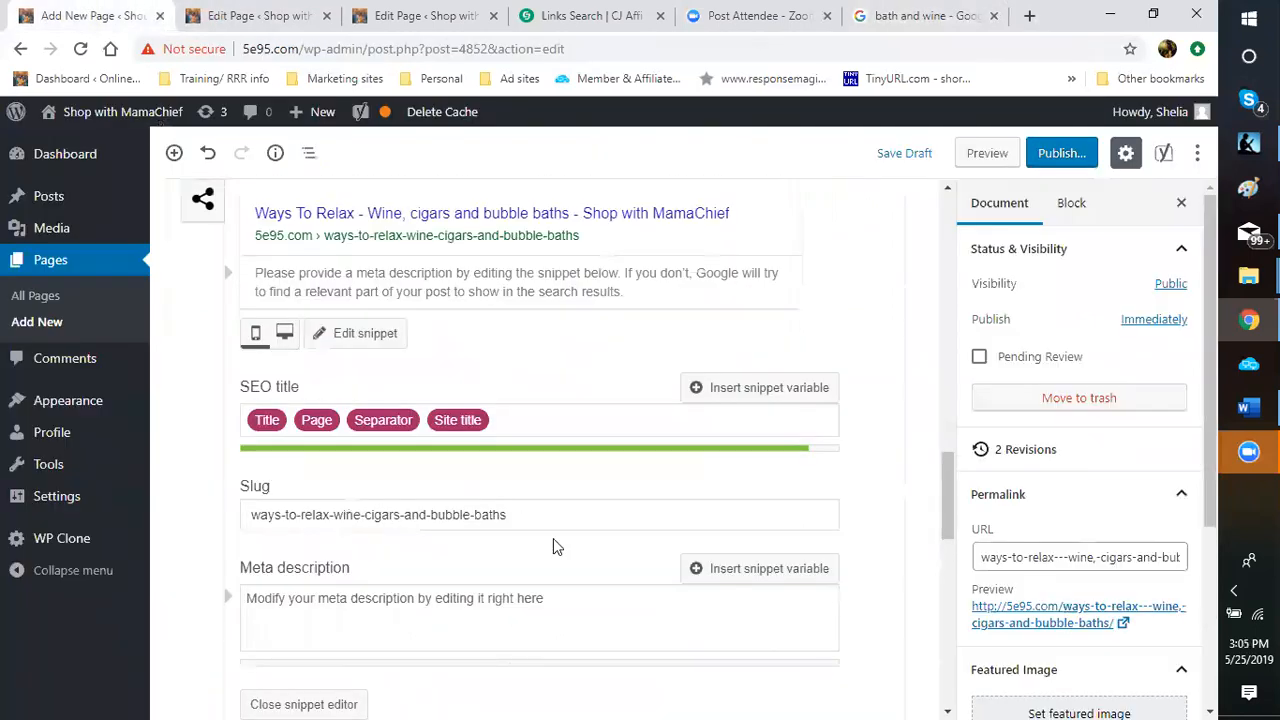
scroll(555, 545, down, 2)
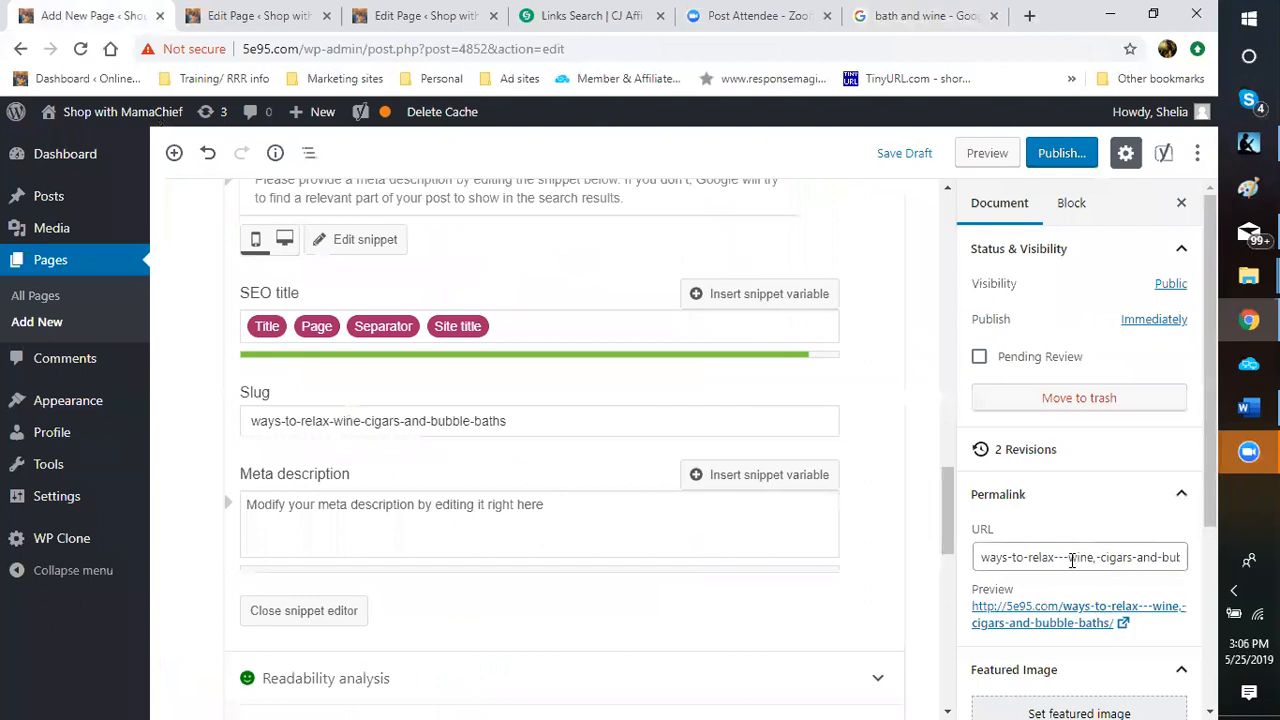
key(BackSpace)
key(BackSpace)
drag(334, 421, 528, 413)
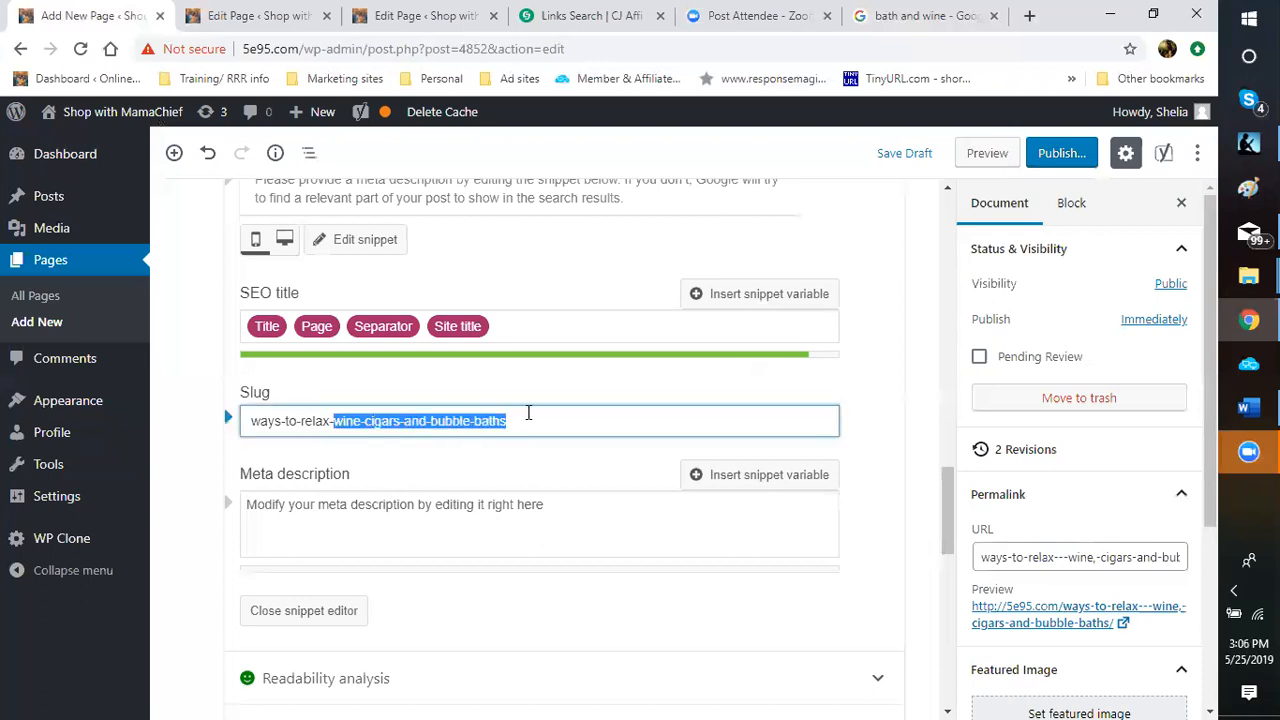
key(BackSpace)
key(BackSpace)
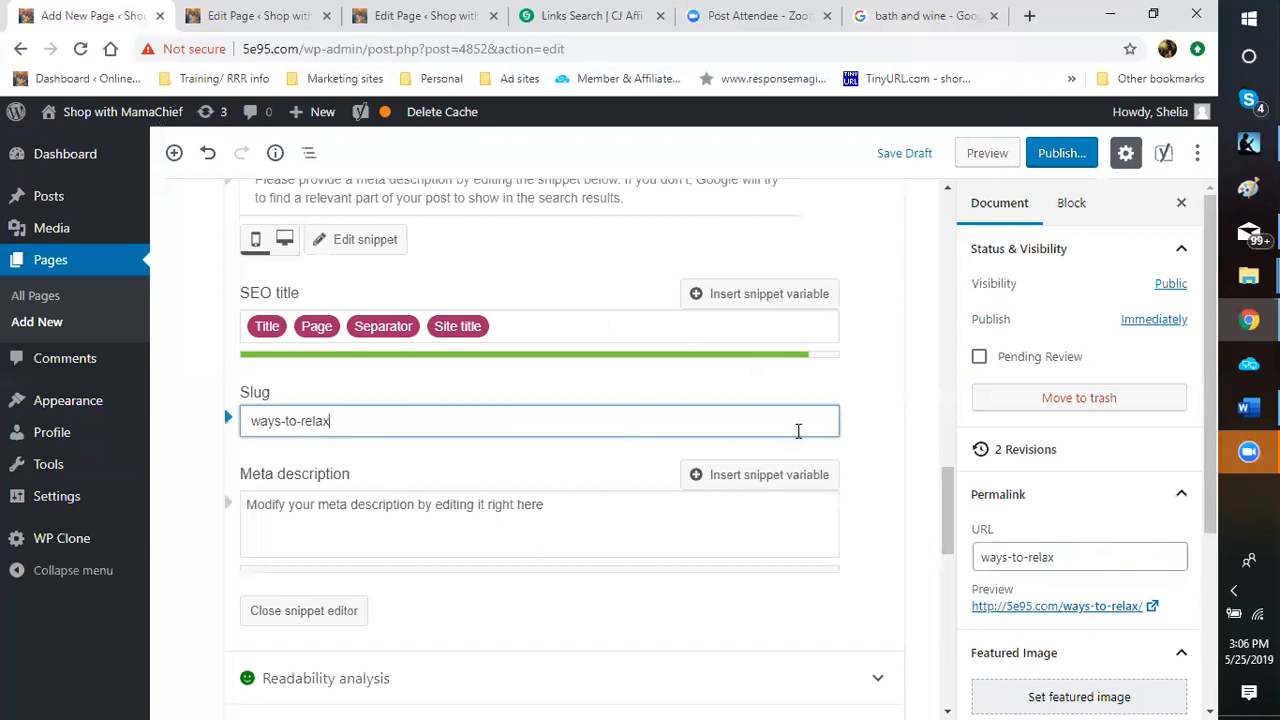
click(876, 456)
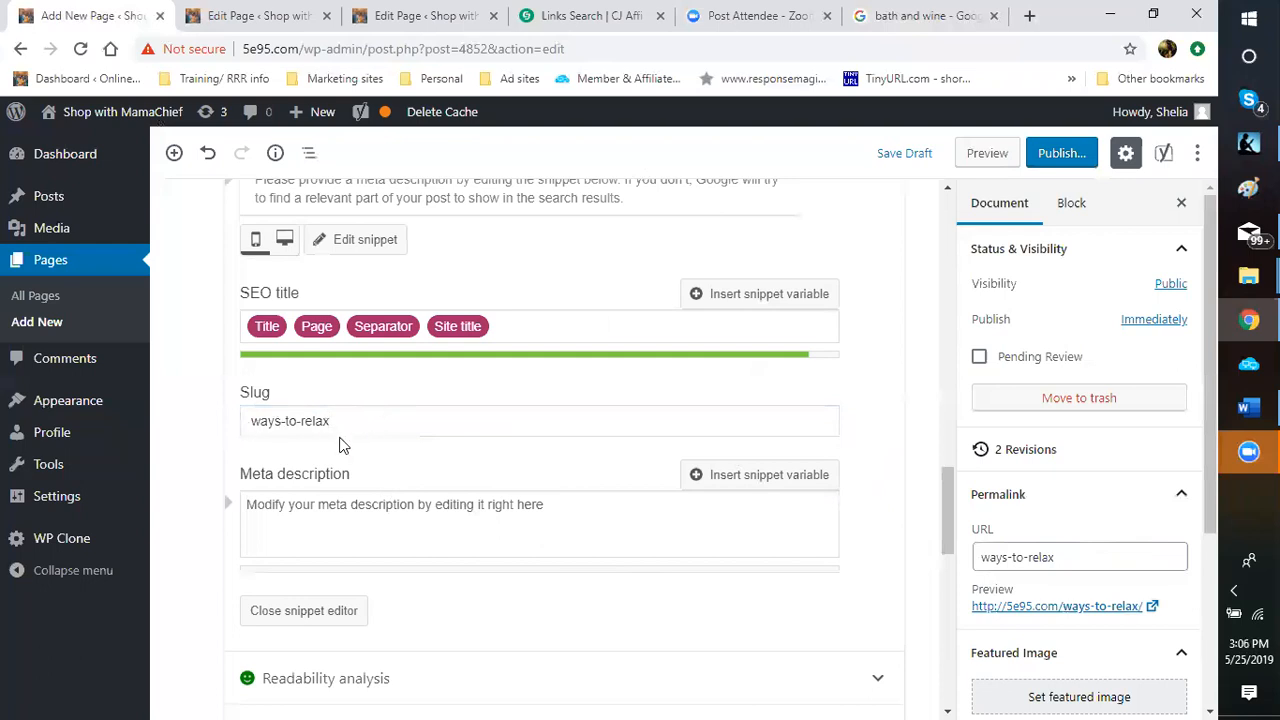
scroll(509, 640, down, 4)
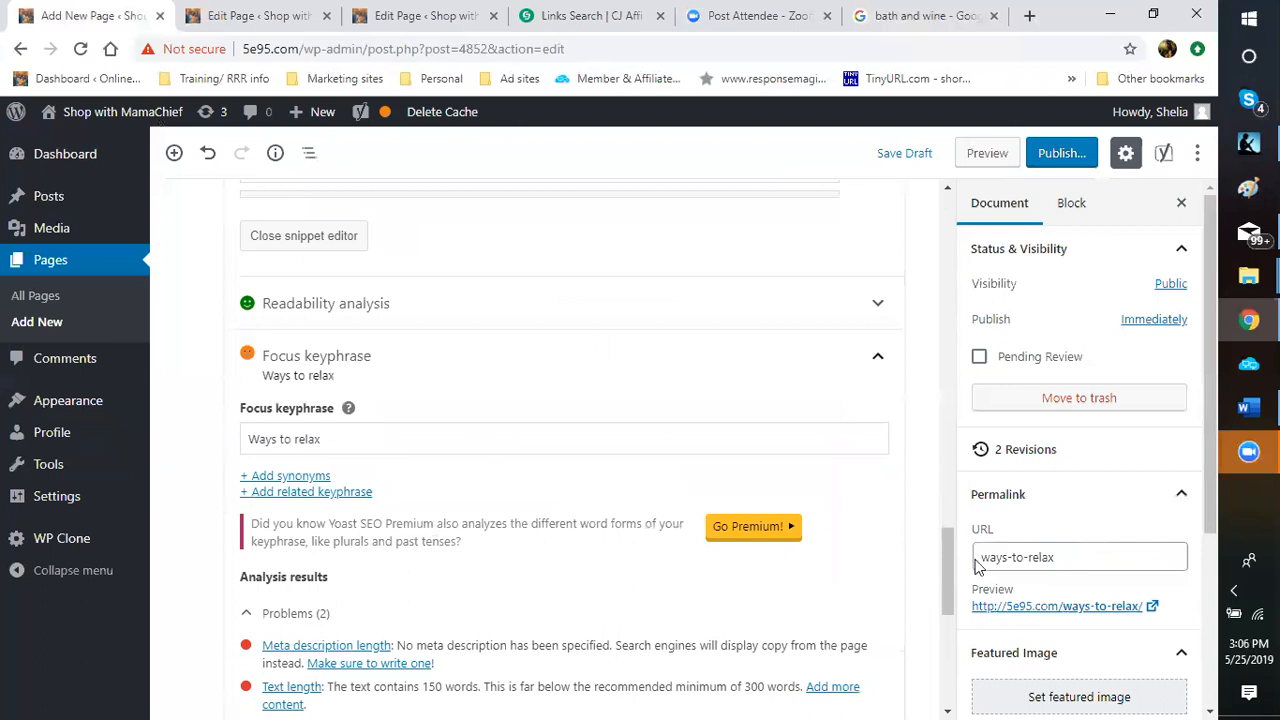
scroll(1065, 540, down, 1)
scroll(1065, 540, down, 1)
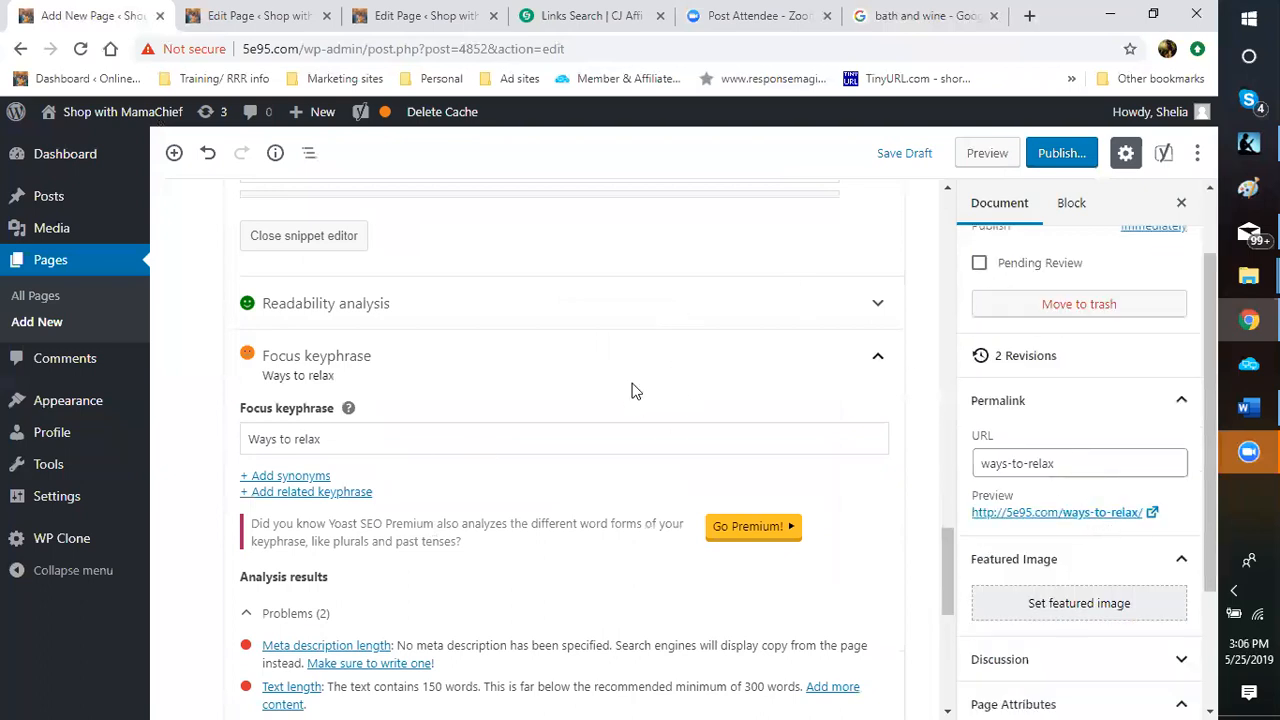
scroll(630, 380, up, 5)
scroll(624, 356, up, 15)
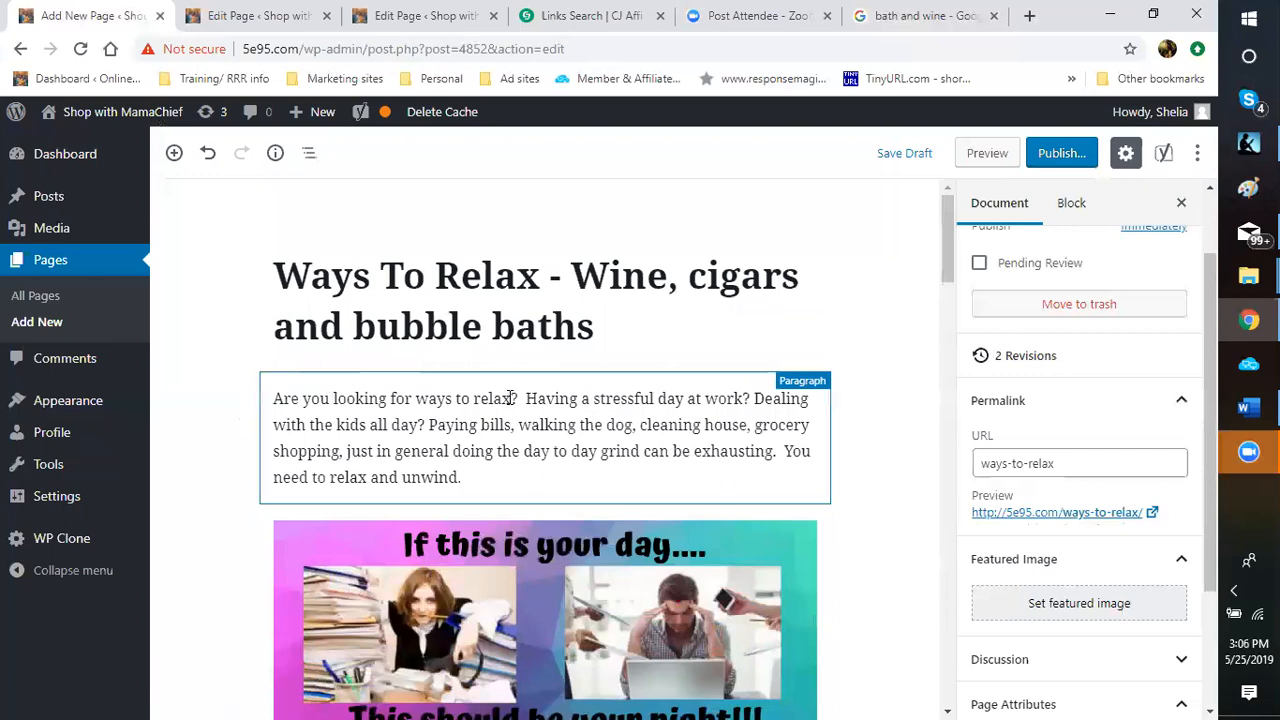
scroll(513, 400, down, 1)
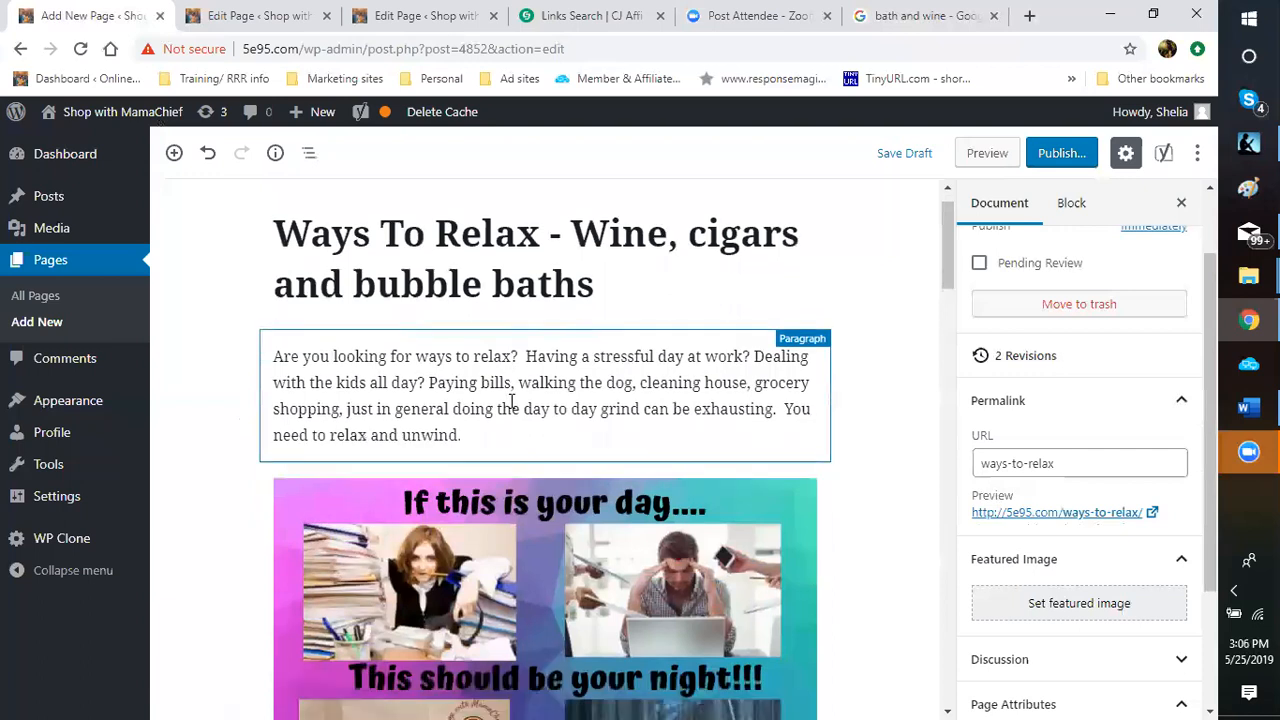
scroll(510, 400, up, 1)
scroll(645, 332, down, 1)
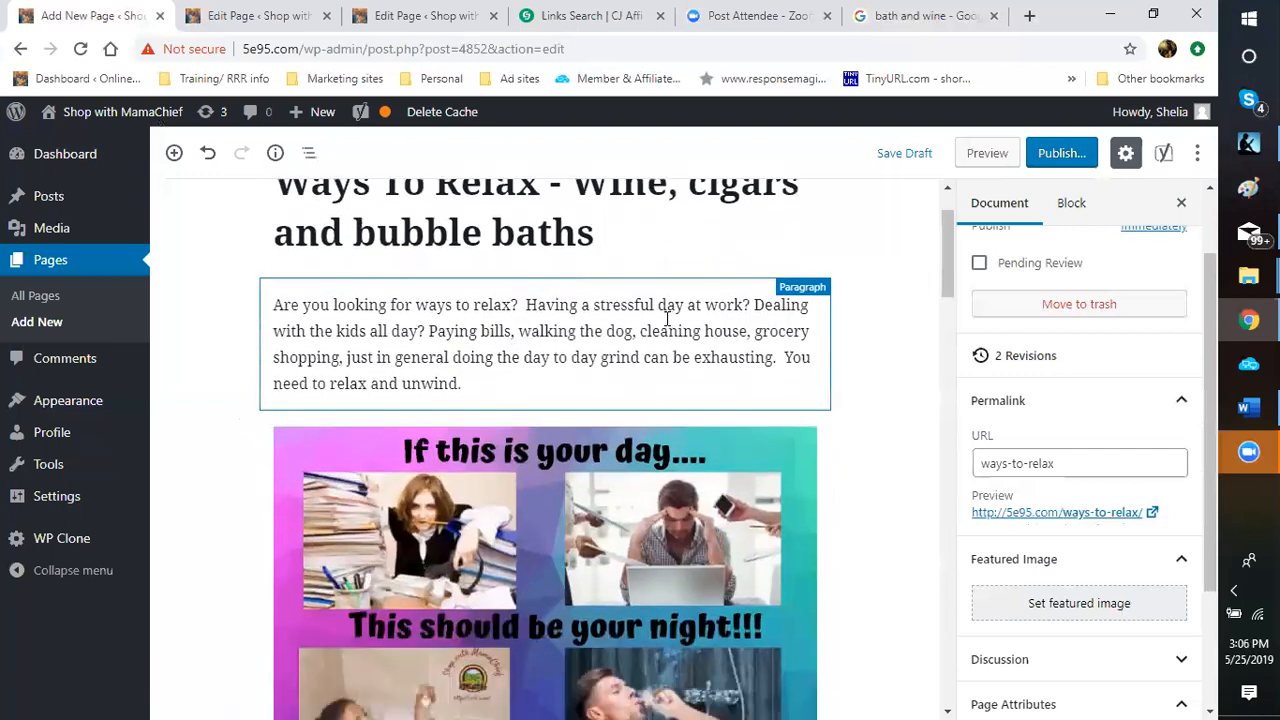
scroll(640, 310, up, 1)
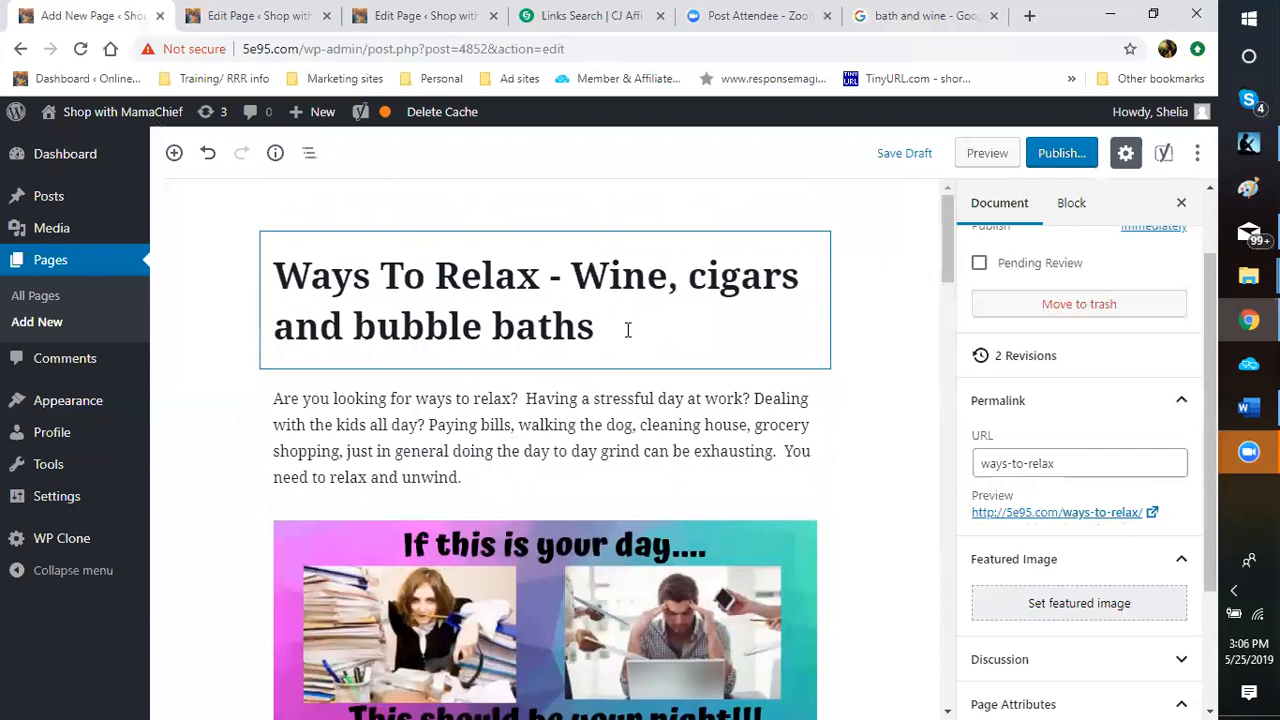
scroll(628, 330, down, 12)
scroll(657, 400, down, 2)
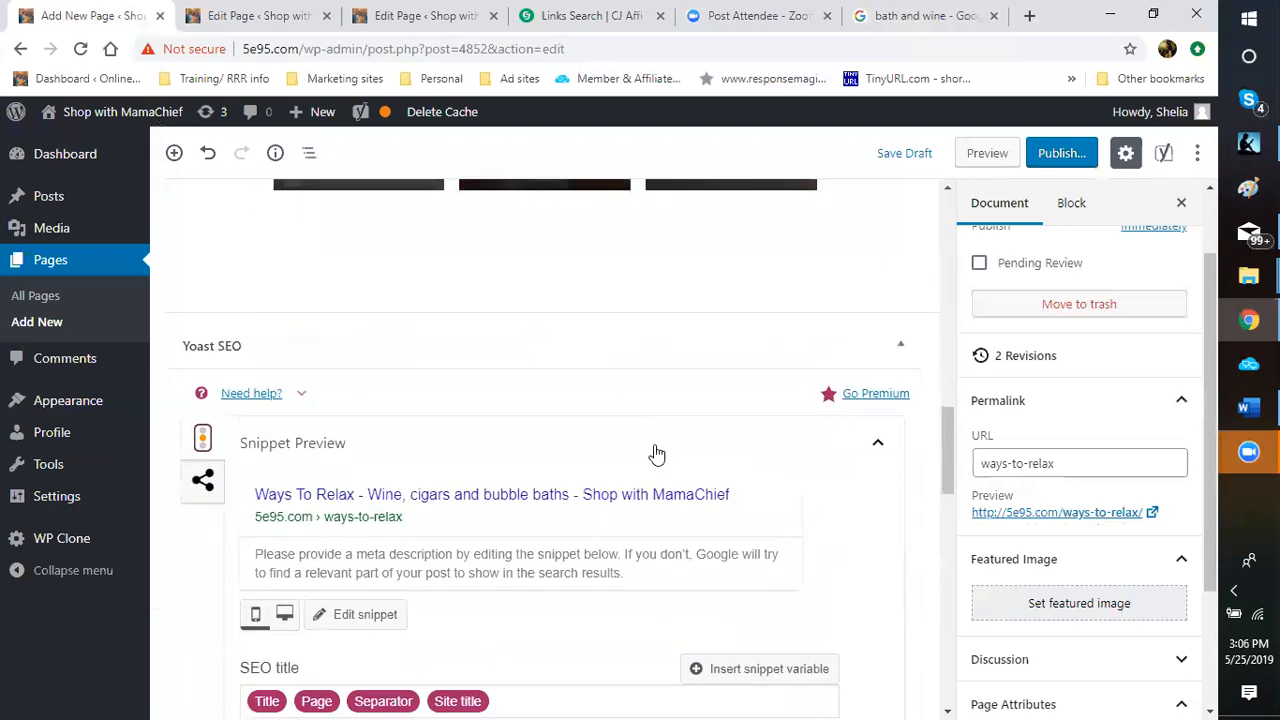
scroll(645, 470, down, 3)
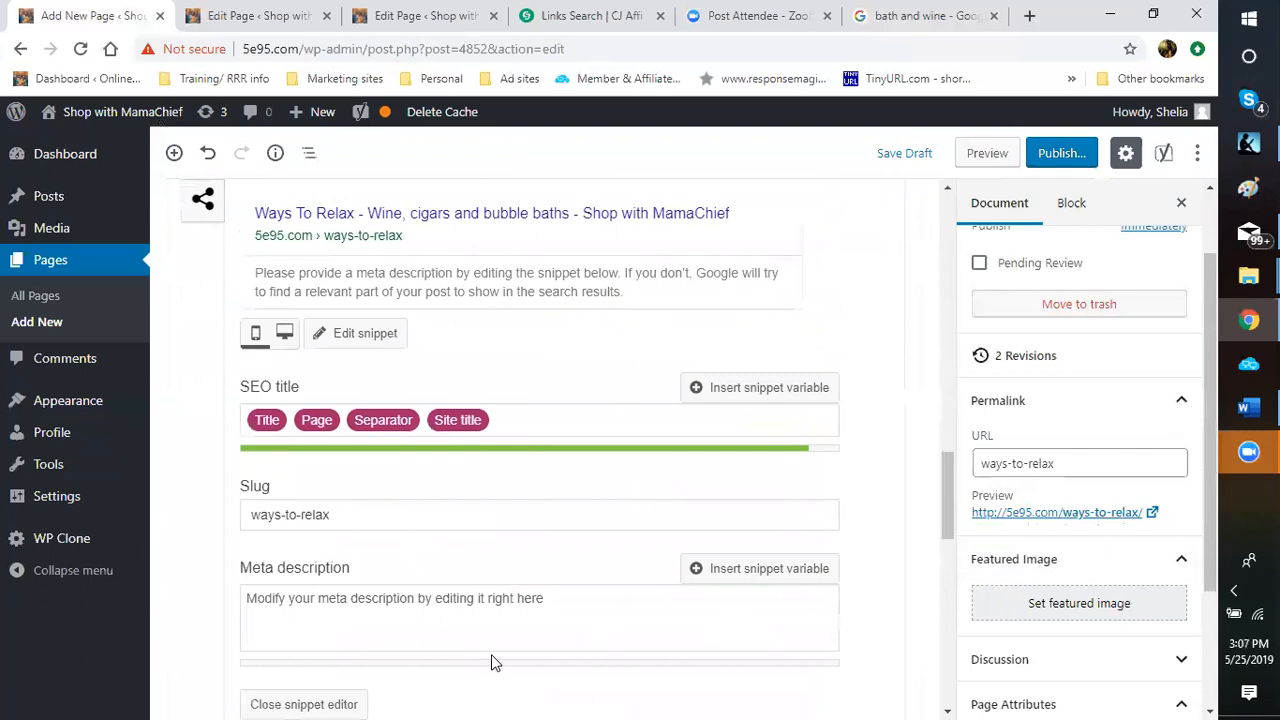
scroll(480, 637, down, 3)
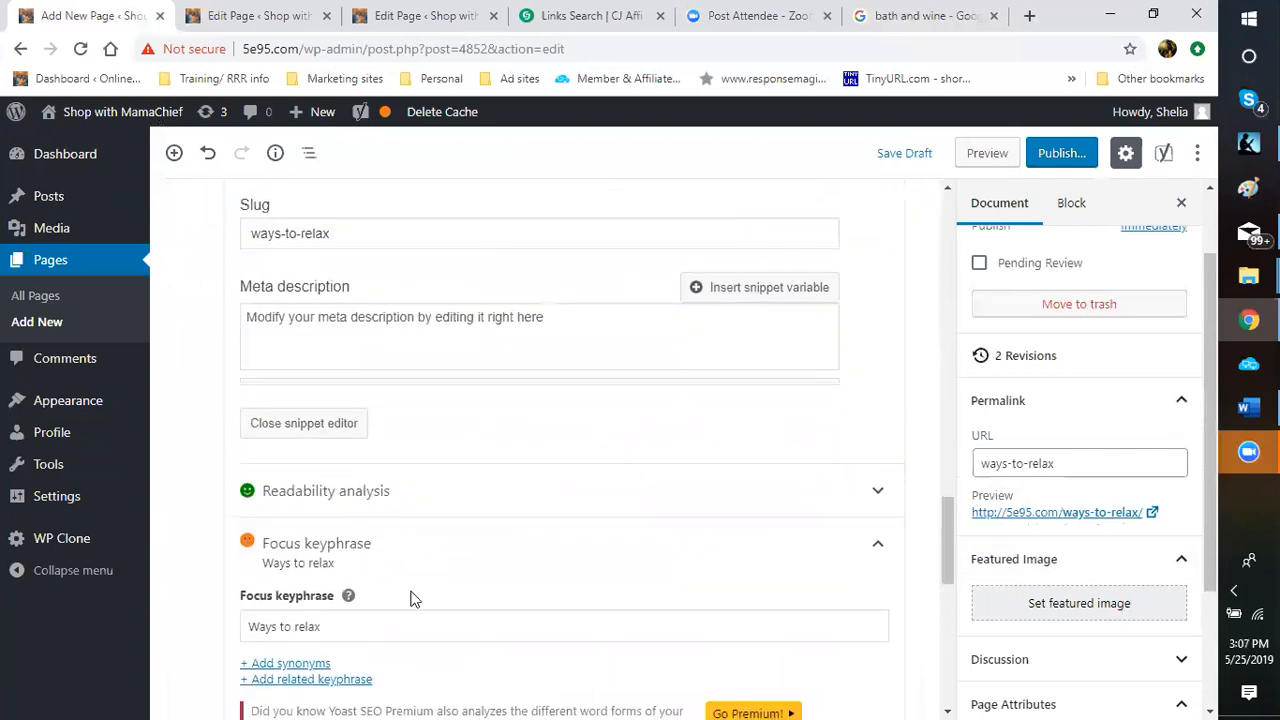
scroll(400, 585, down, 1)
scroll(398, 582, down, 2)
scroll(334, 569, down, 1)
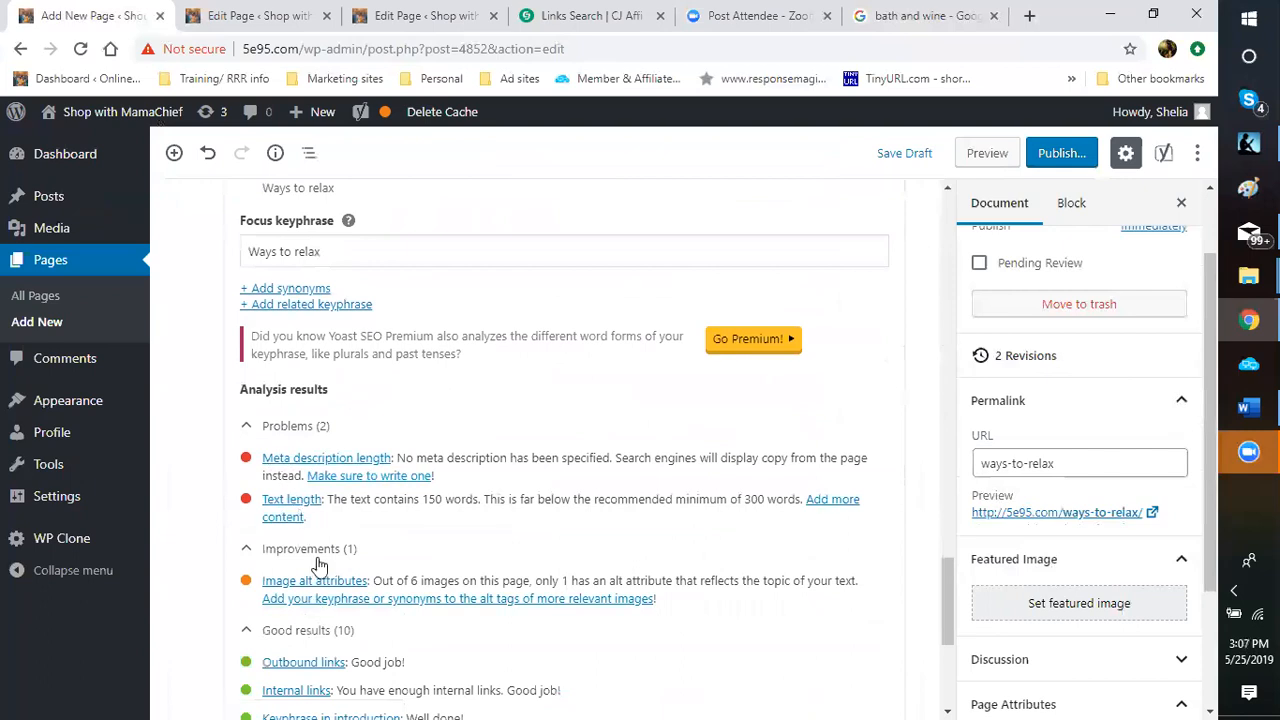
scroll(506, 557, up, 4)
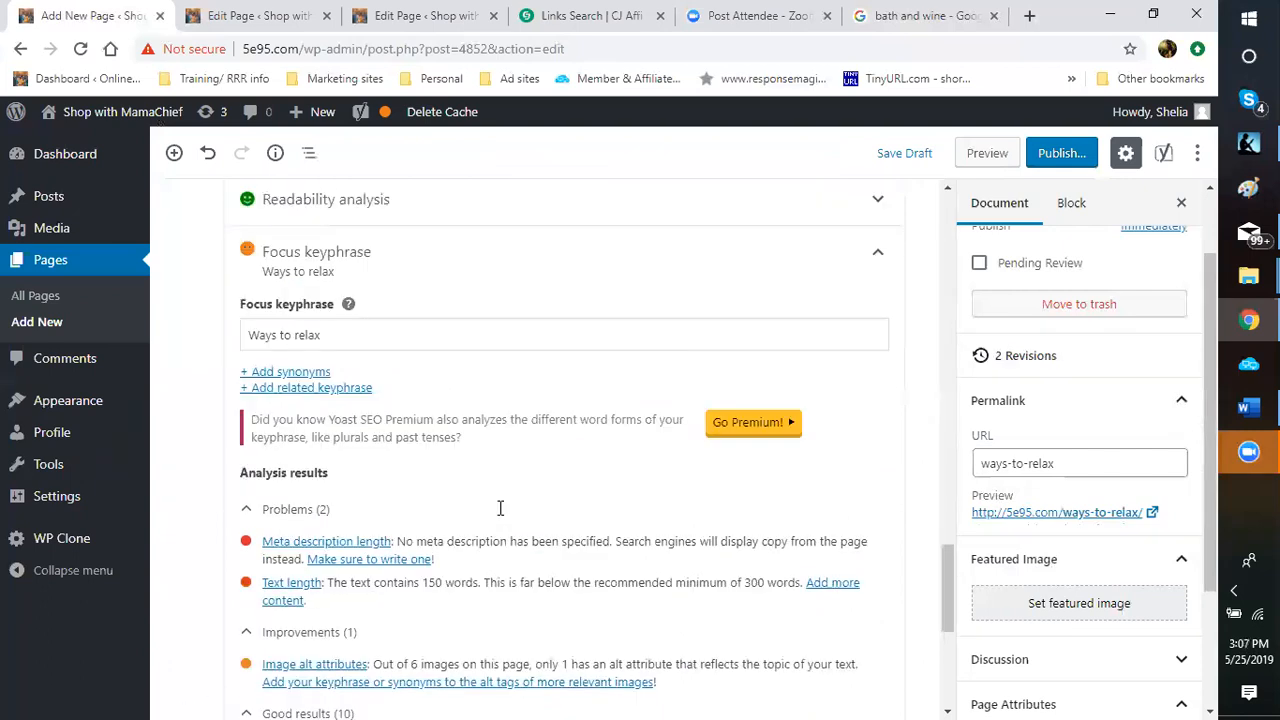
scroll(443, 294, up, 3)
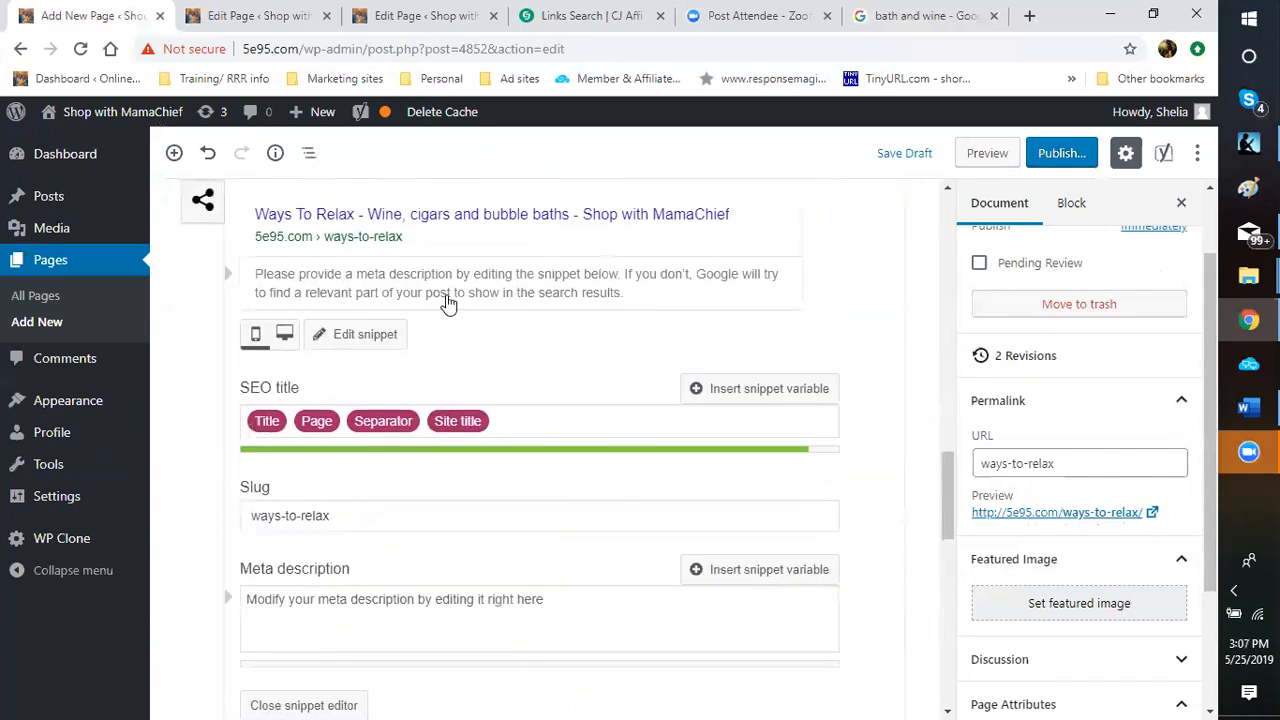
scroll(413, 310, up, 3)
scroll(409, 557, down, 12)
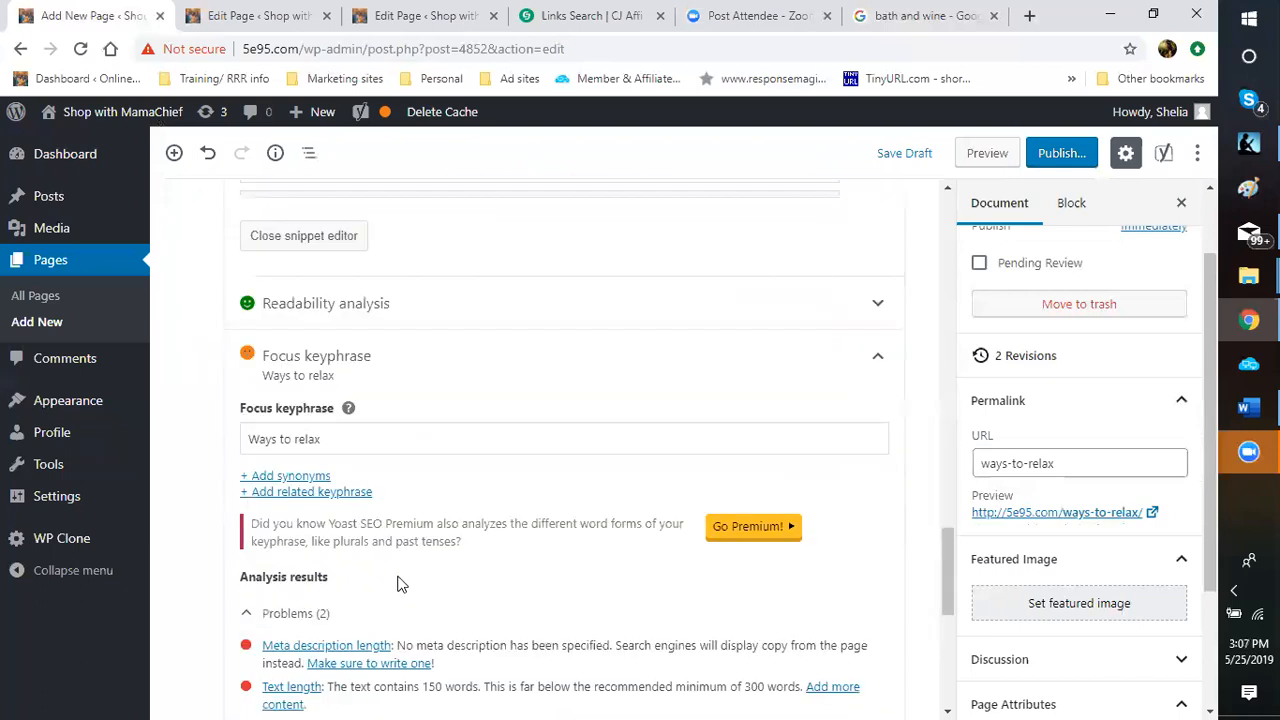
scroll(385, 575, up, 1)
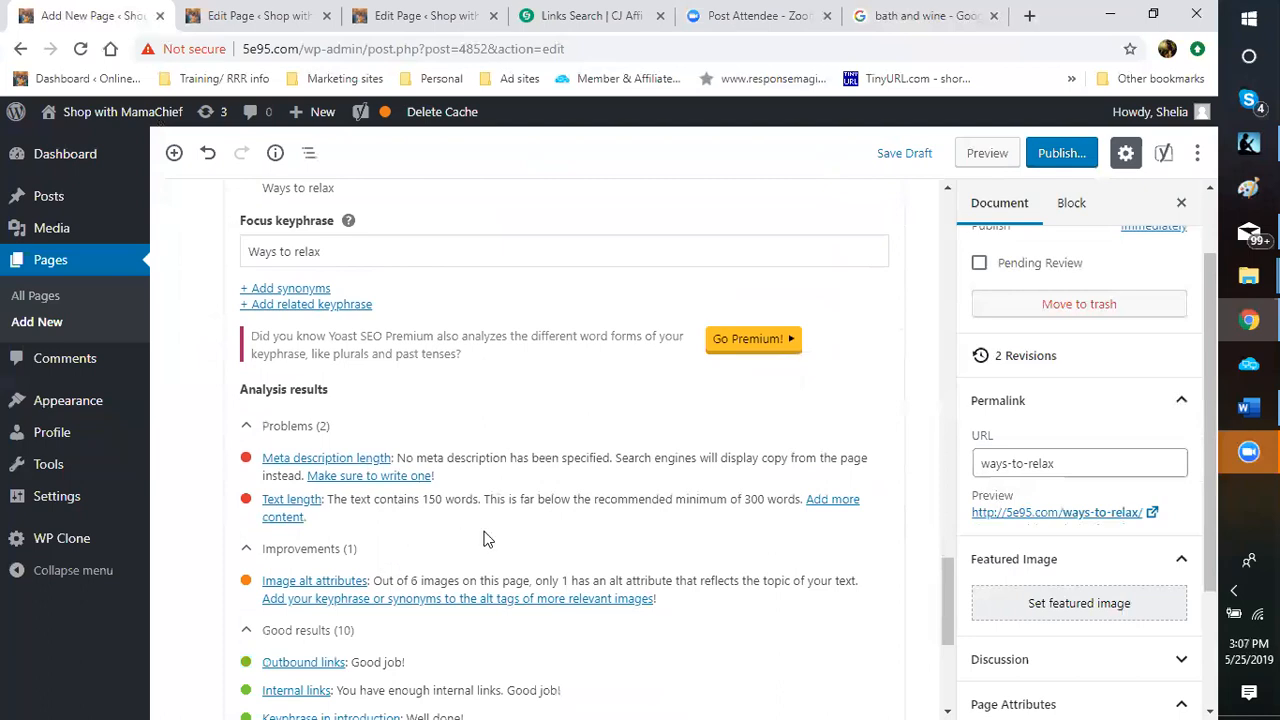
scroll(477, 540, up, 4)
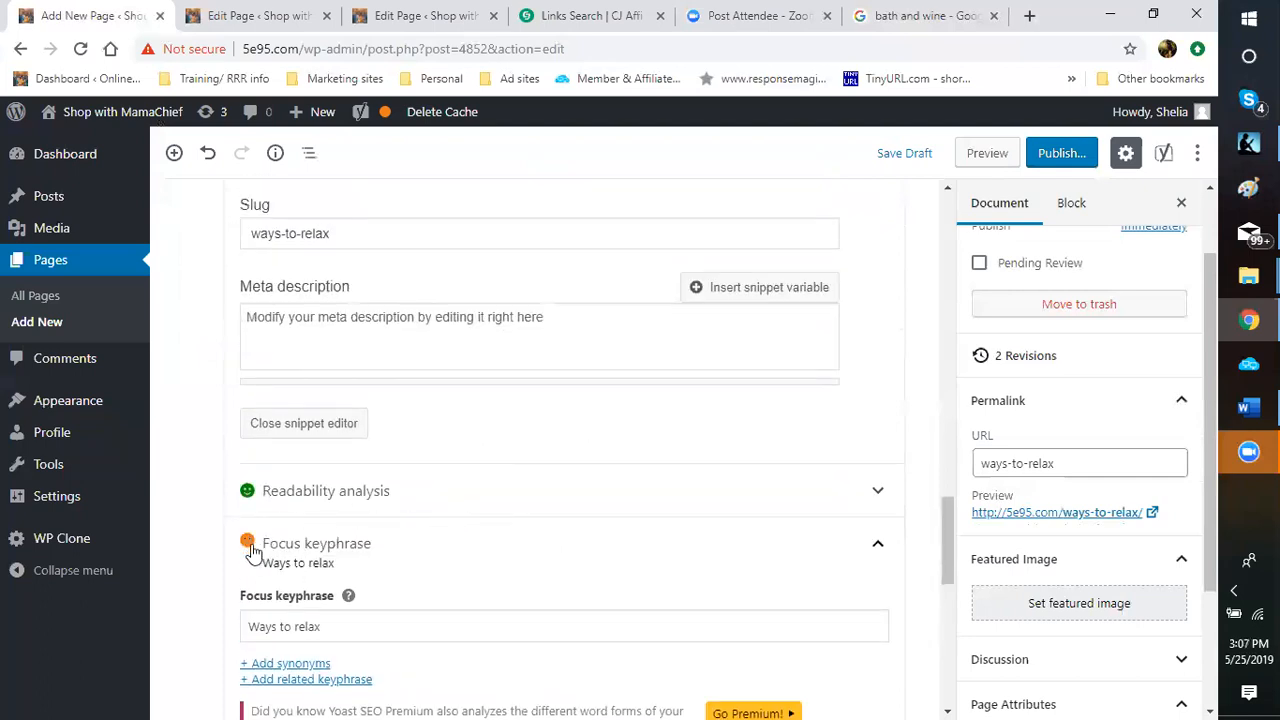
scroll(253, 568, down, 1)
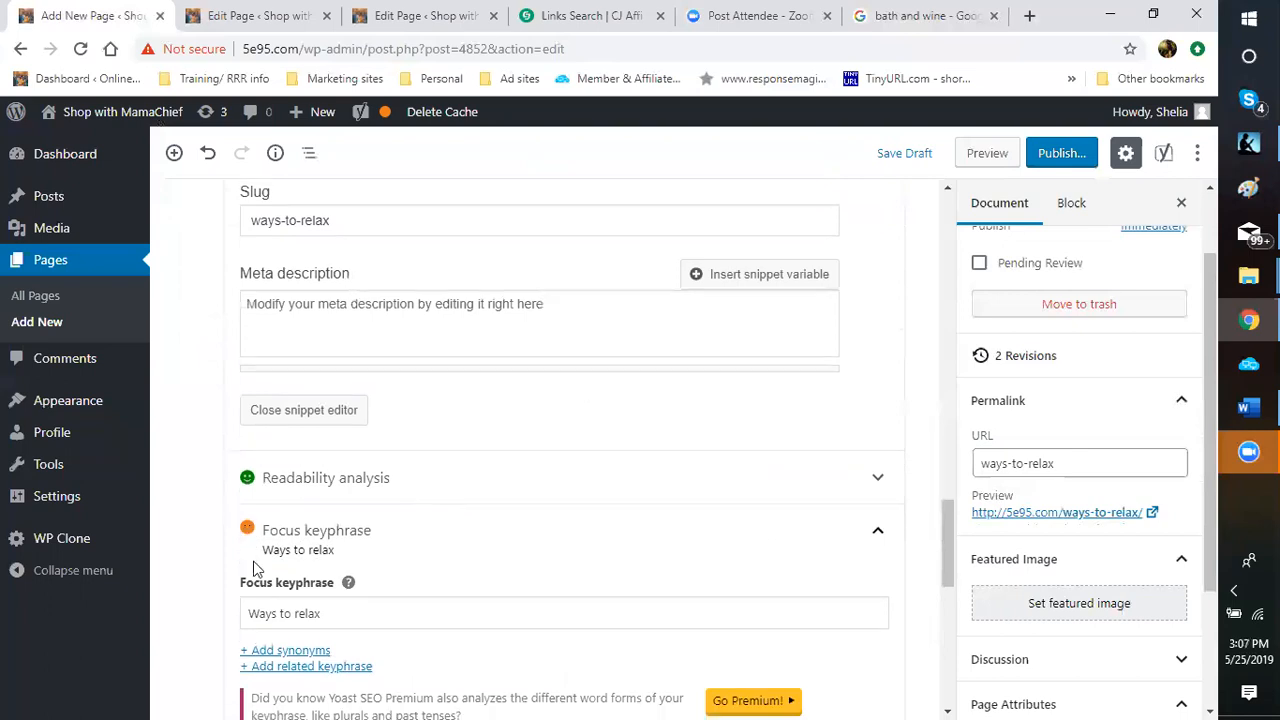
scroll(253, 568, down, 5)
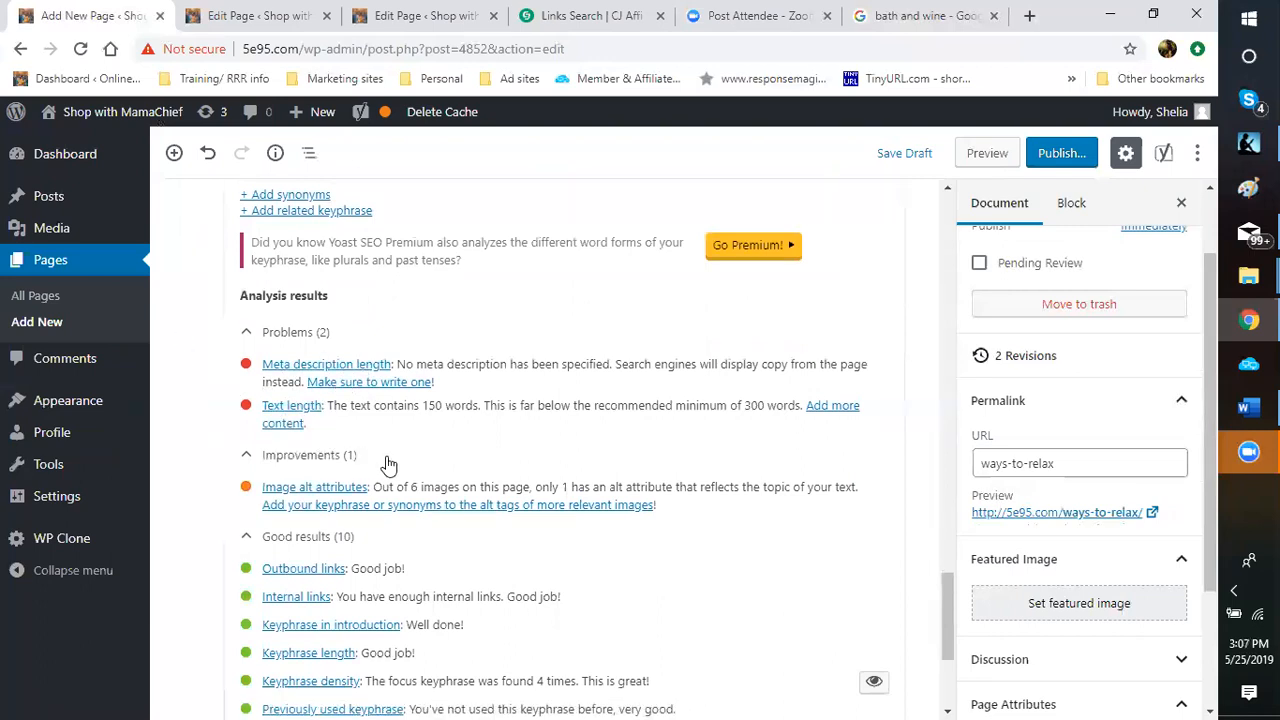
scroll(325, 515, down, 1)
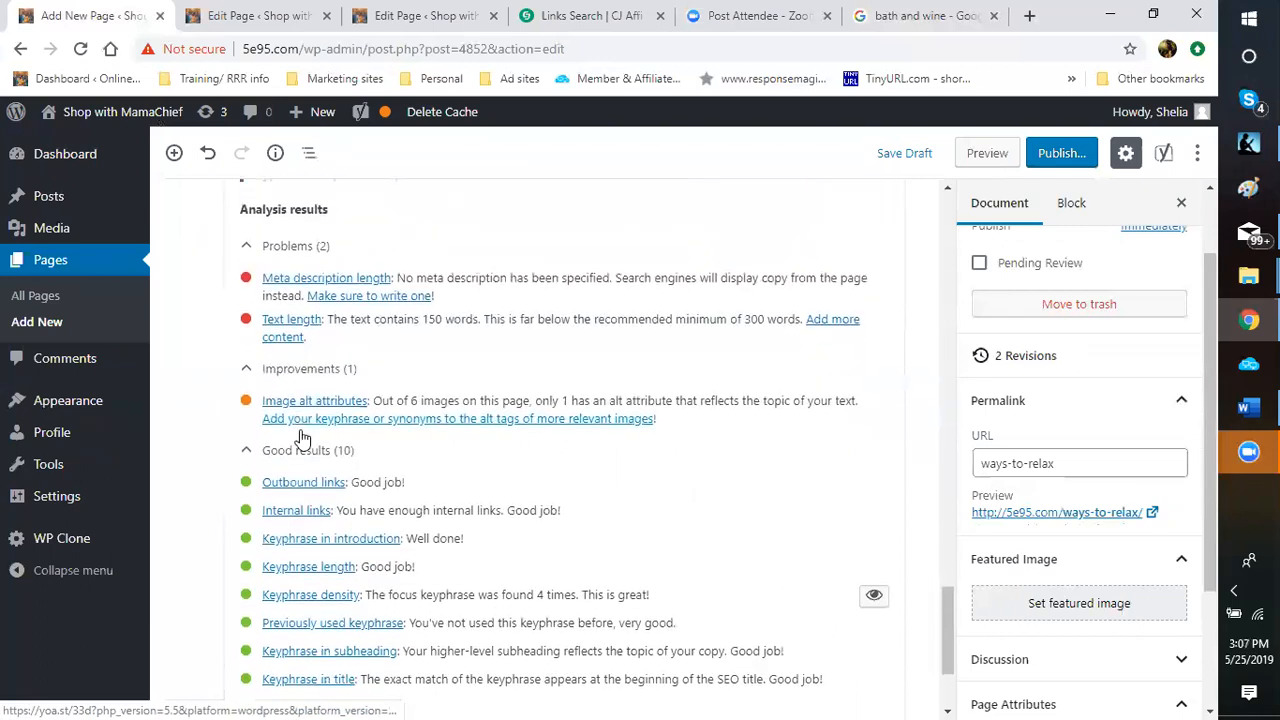
scroll(300, 505, up, 1)
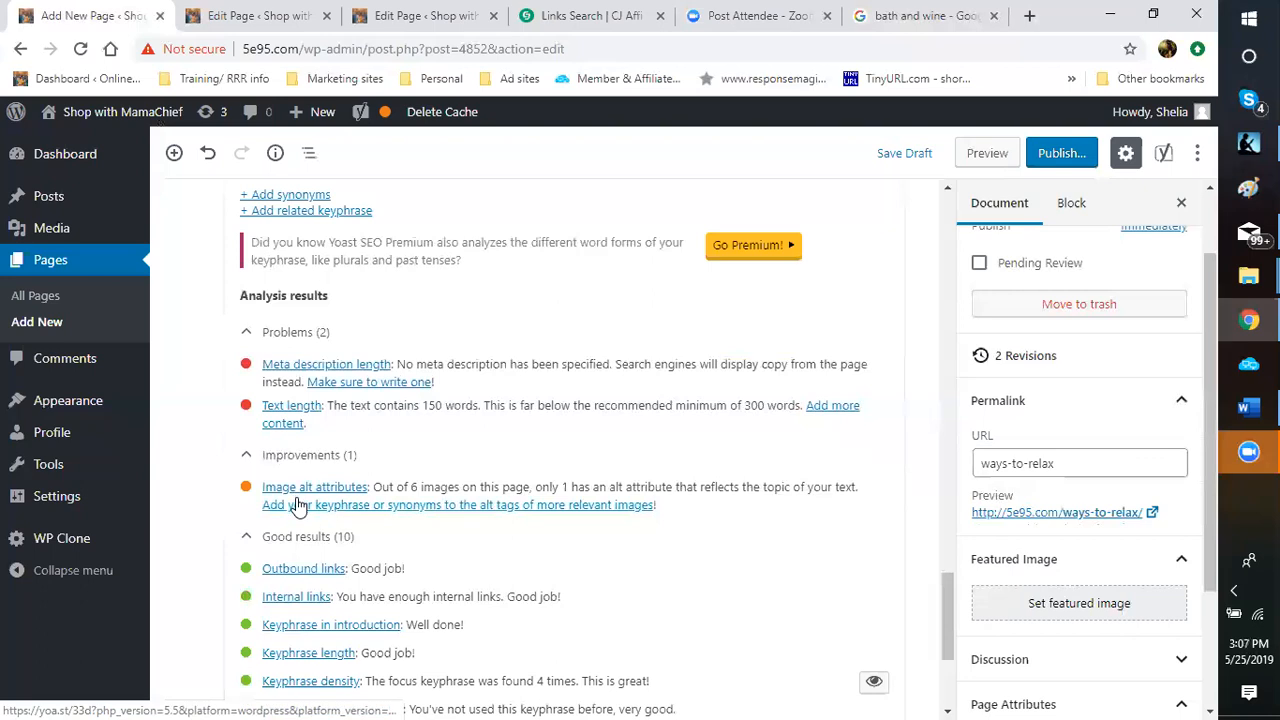
scroll(297, 507, up, 5)
scroll(423, 491, down, 1)
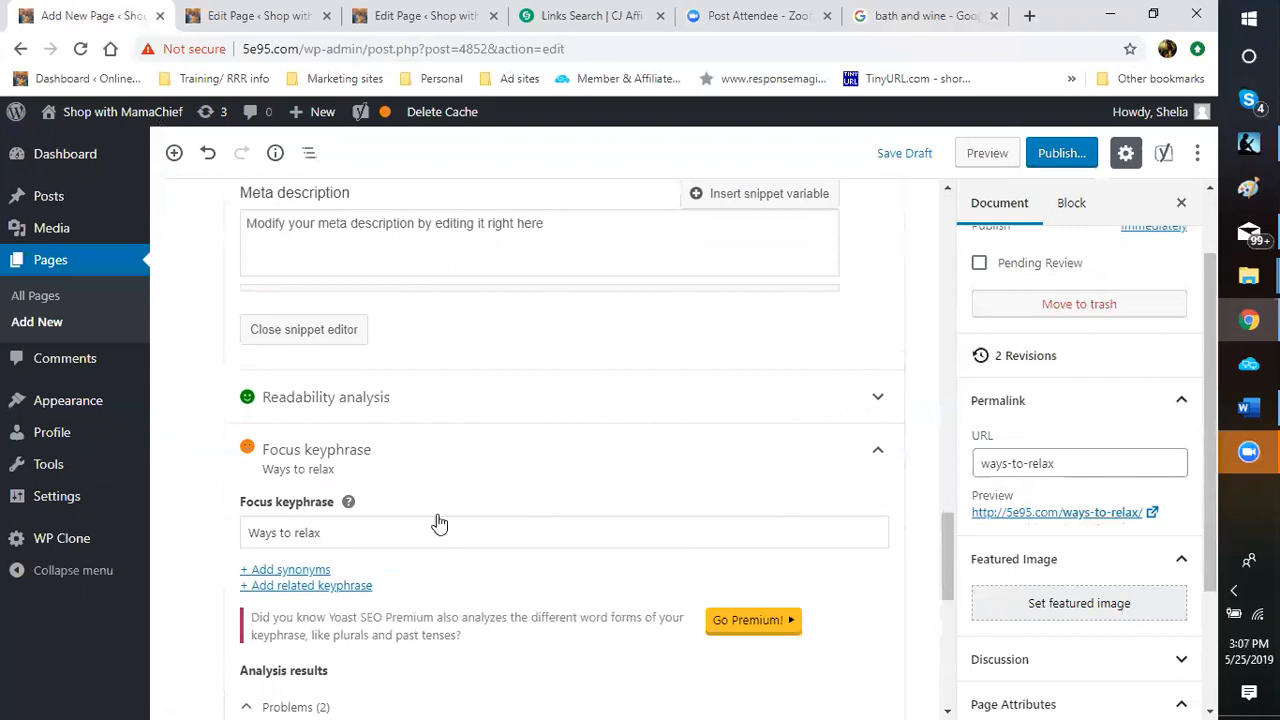
scroll(437, 514, up, 5)
scroll(495, 514, up, 5)
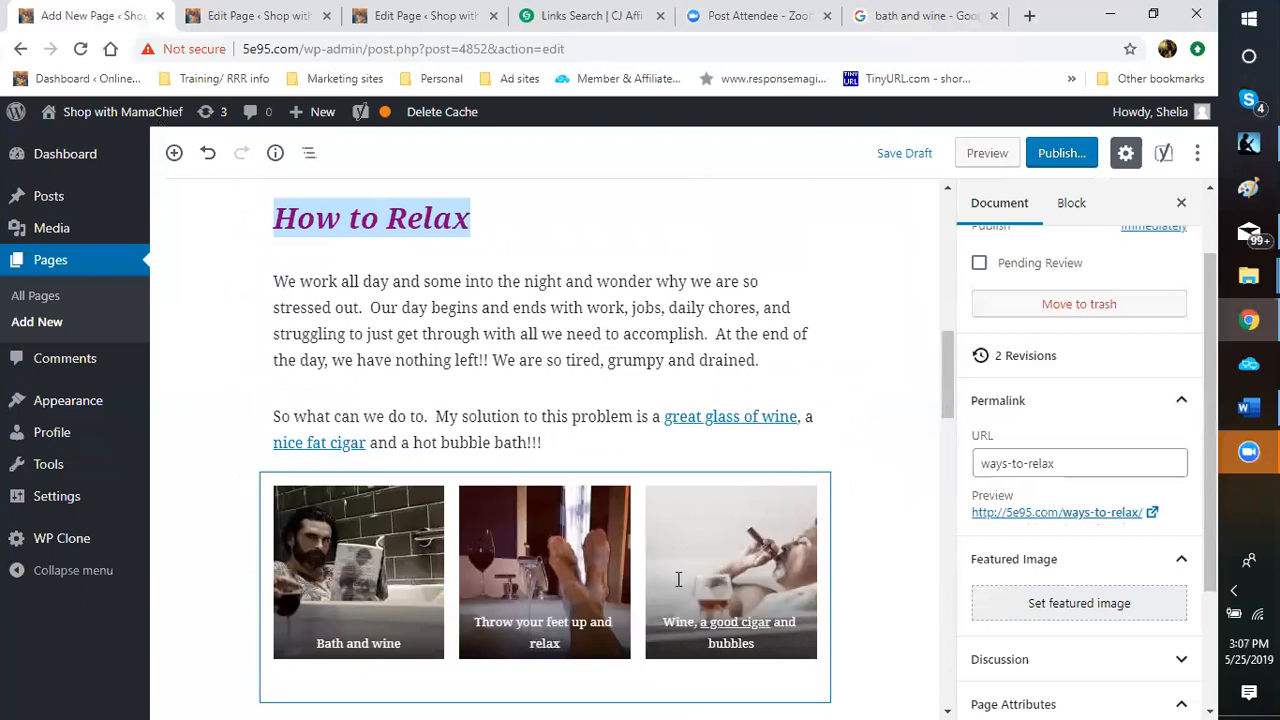
scroll(677, 580, down, 2)
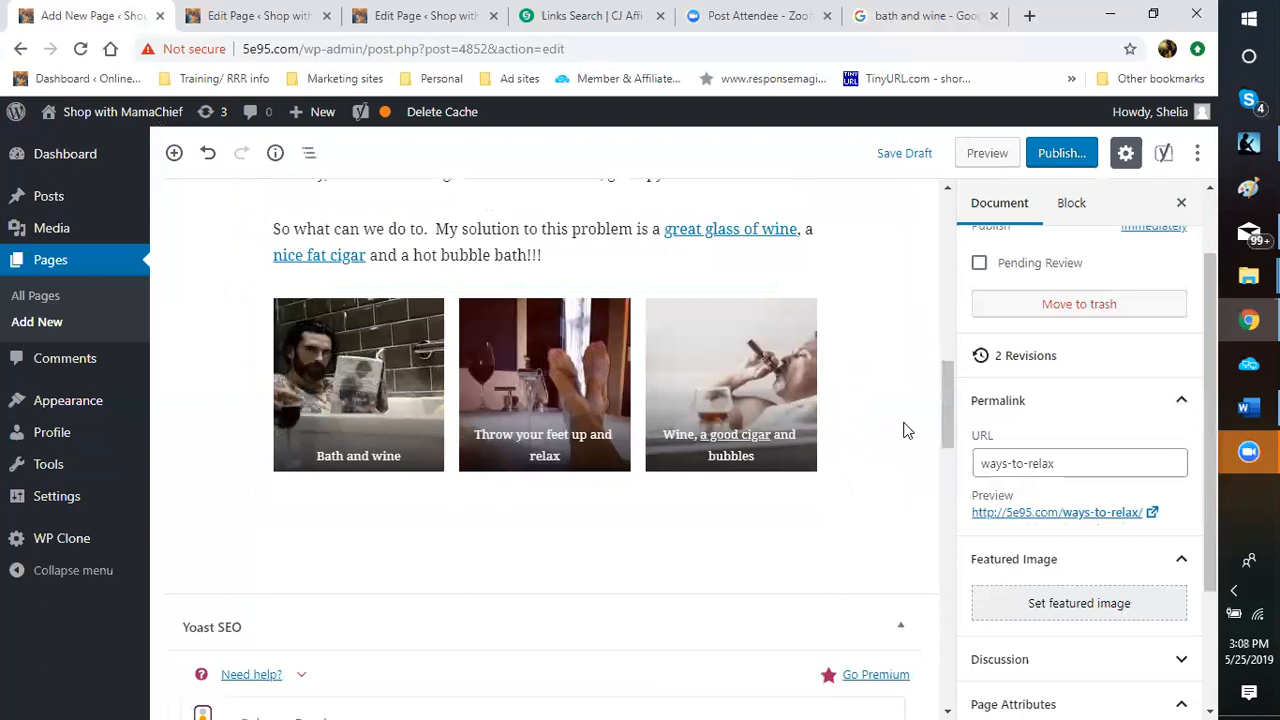
scroll(907, 430, up, 1)
scroll(907, 430, down, 1)
scroll(907, 430, down, 5)
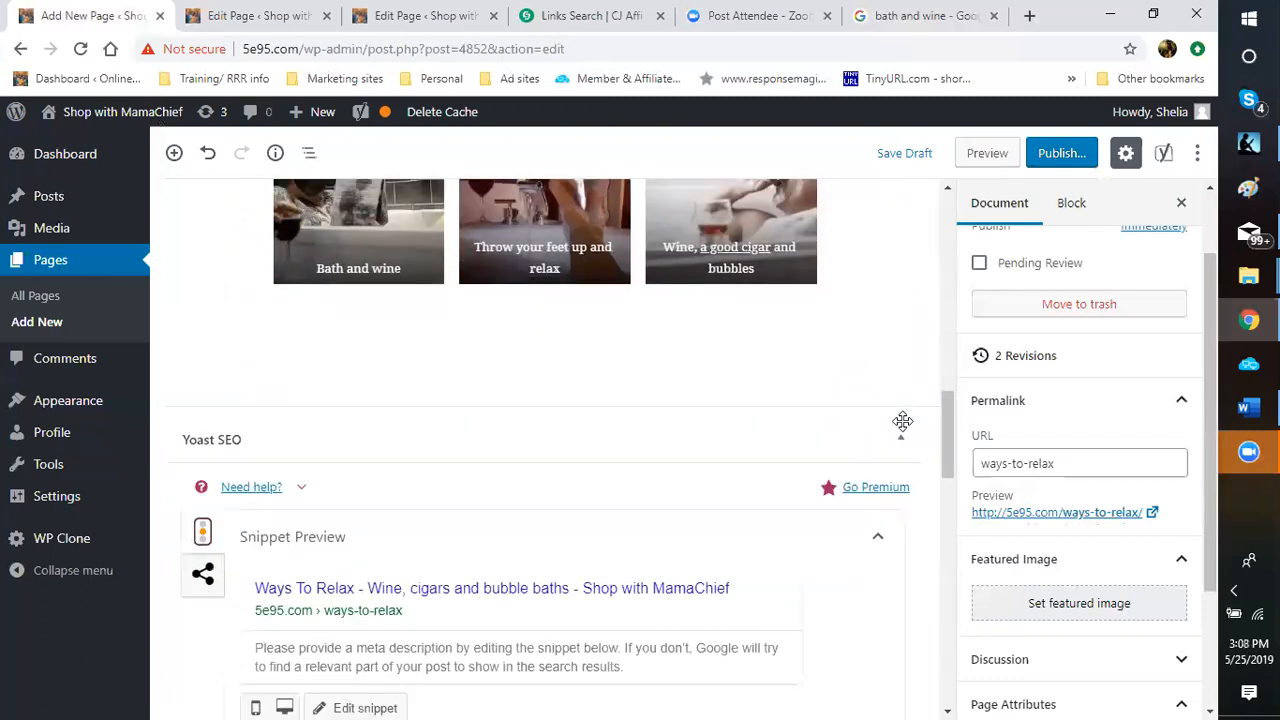
scroll(907, 430, down, 2)
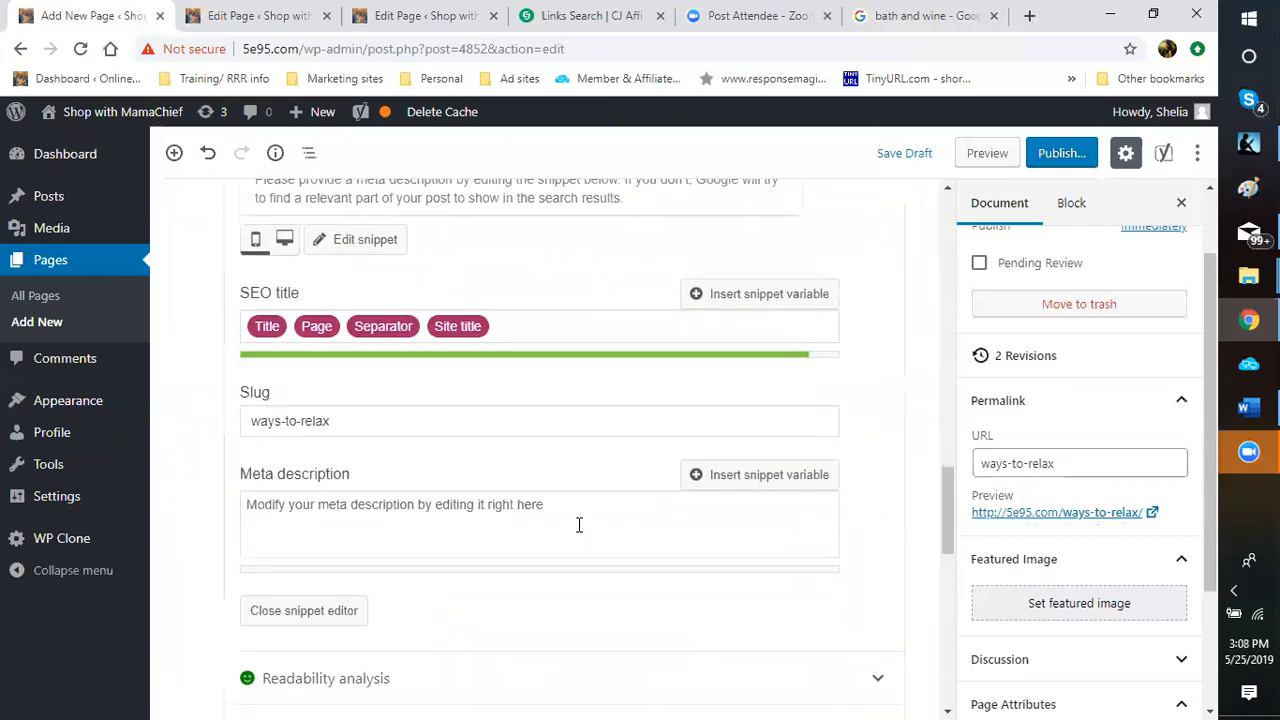
scroll(620, 480, up, 4)
scroll(624, 461, up, 4)
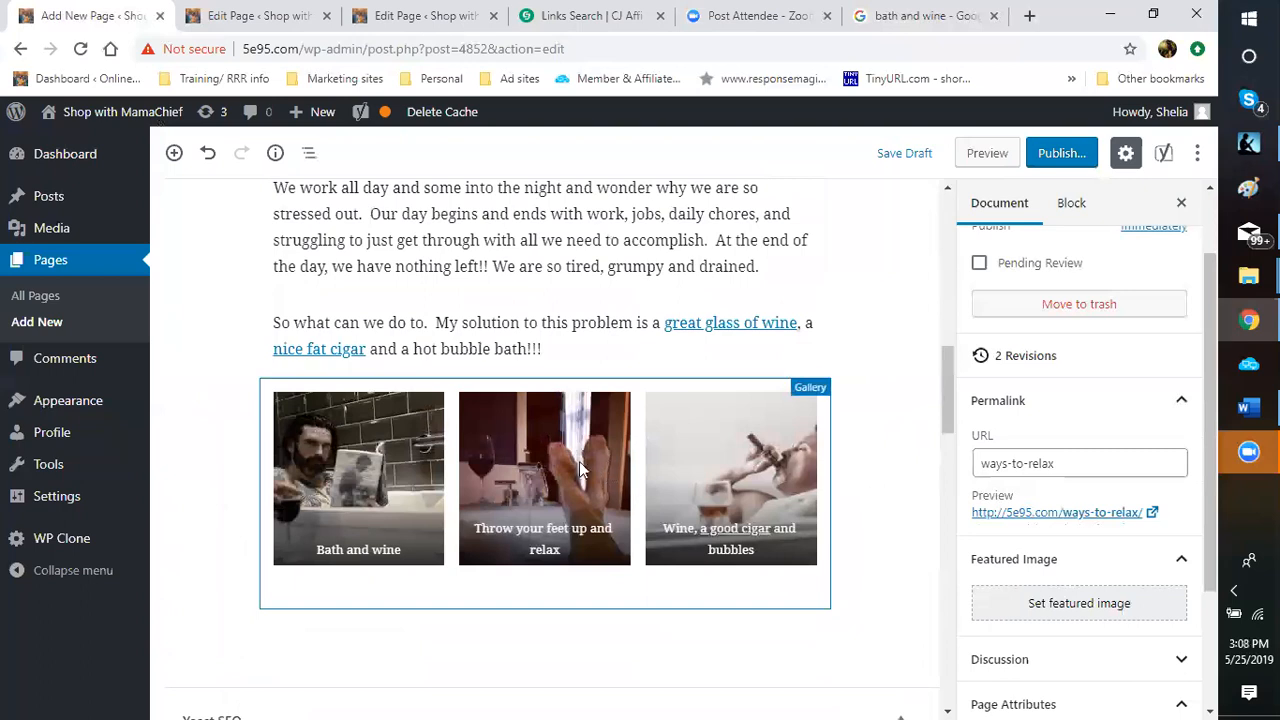
scroll(705, 426, up, 9)
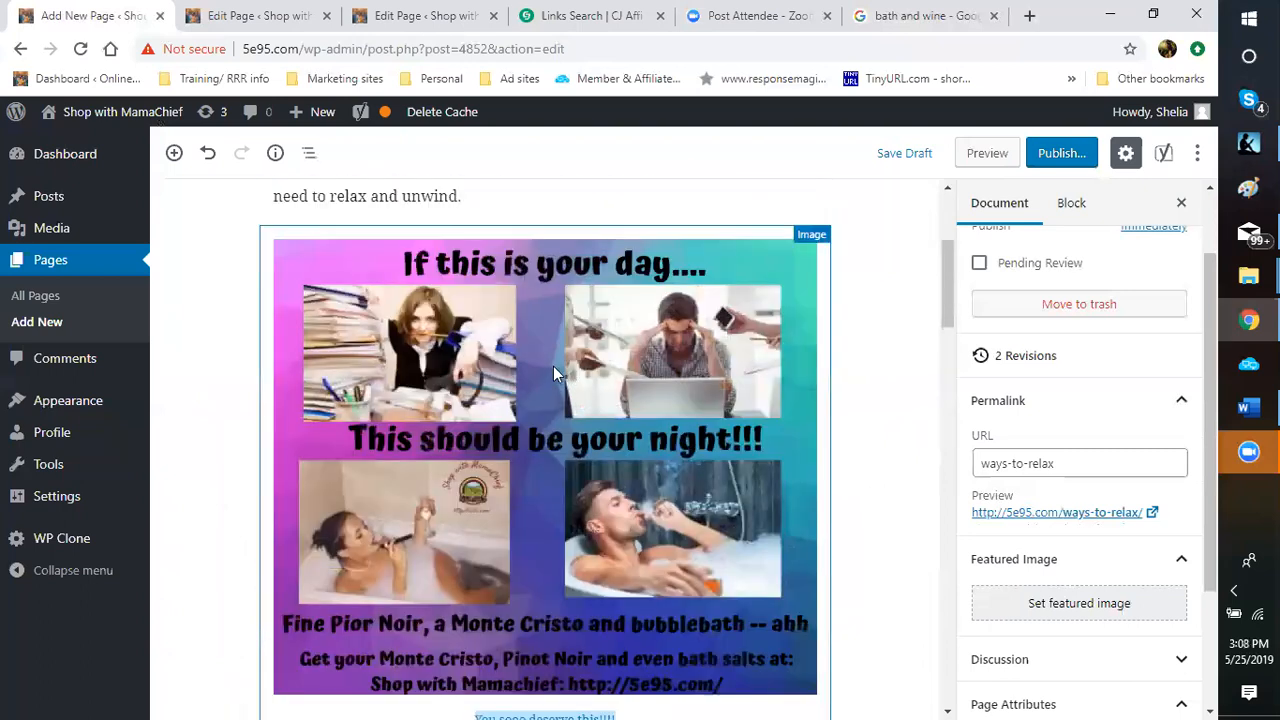
Select the large 'If this is your day' image and scroll its Block sidebar to Link Settings.
click(553, 366)
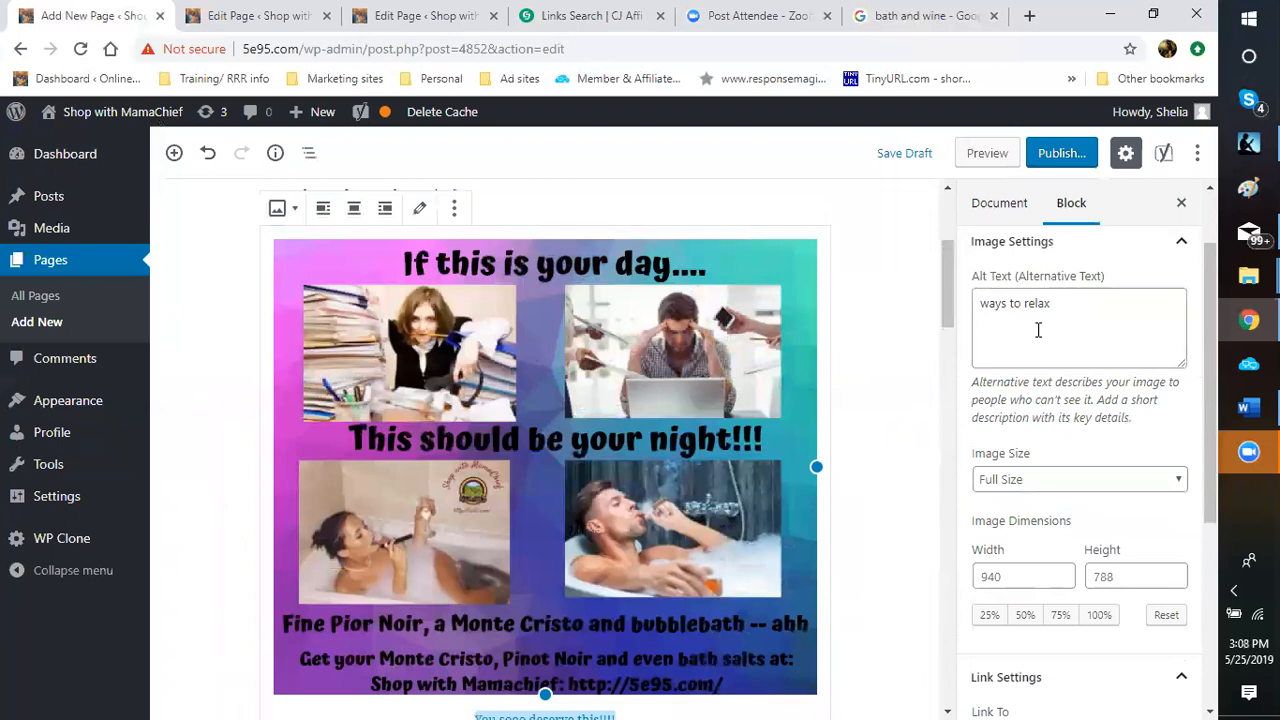
scroll(1019, 470, down, 3)
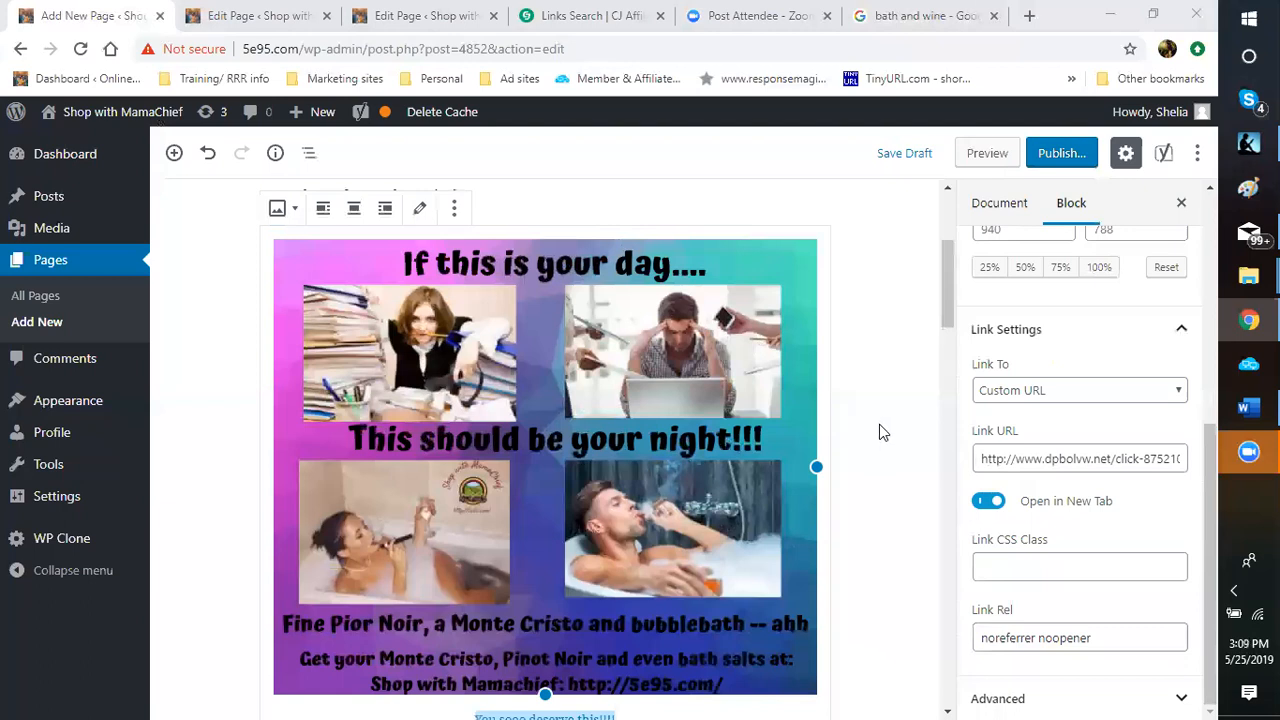
Check the Yoast 'Ways to relax' keyphrase analysis and focus the meta description field.
scroll(900, 451, down, 7)
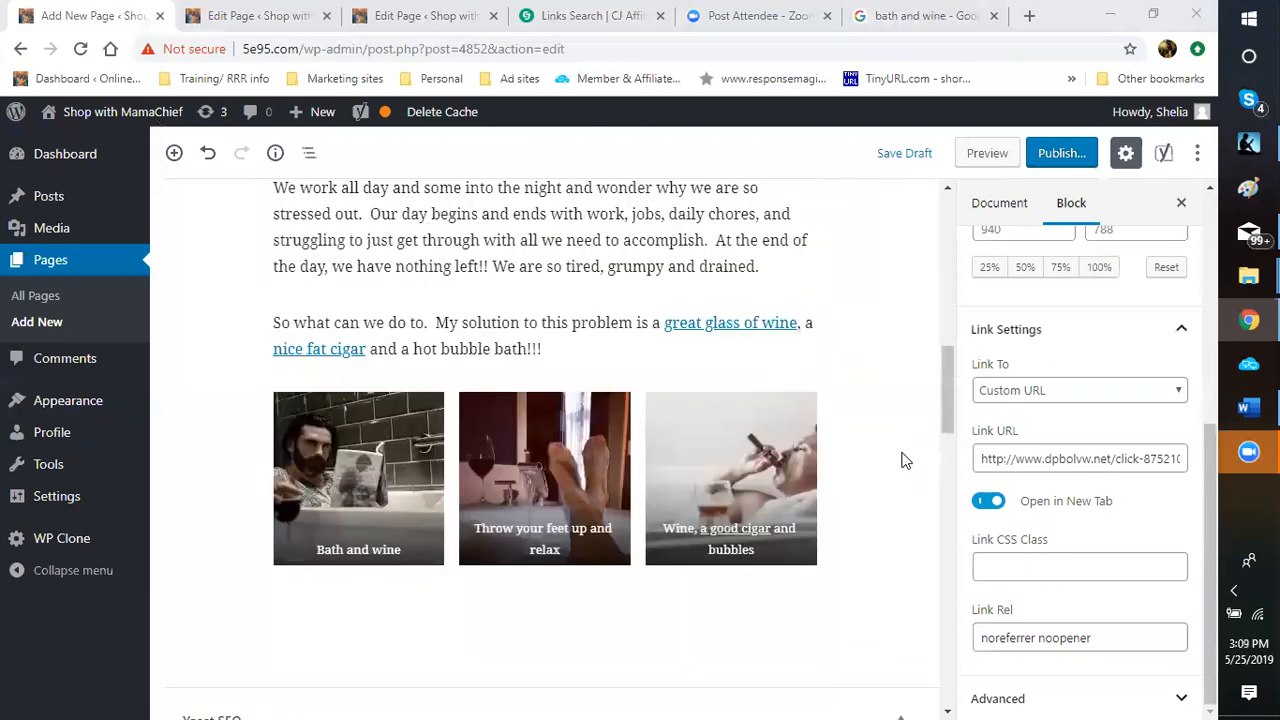
scroll(904, 460, down, 3)
scroll(890, 445, down, 2)
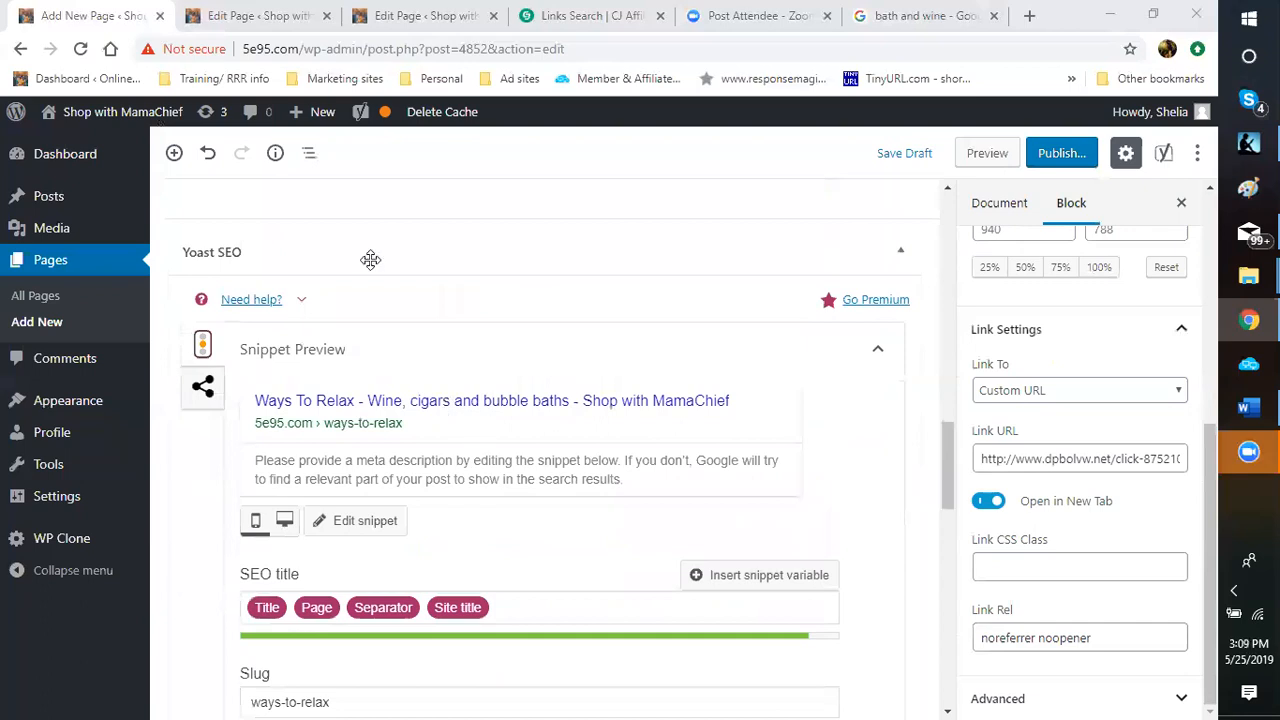
scroll(494, 383, down, 4)
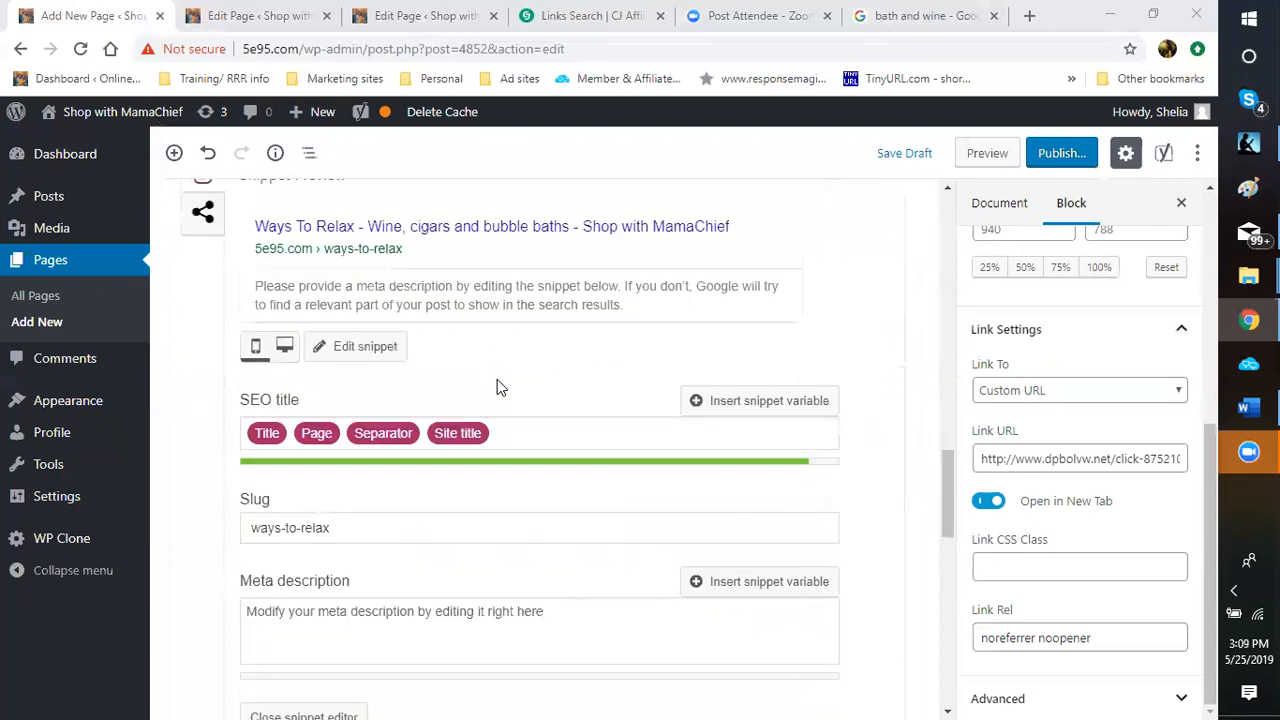
scroll(390, 600, down, 1)
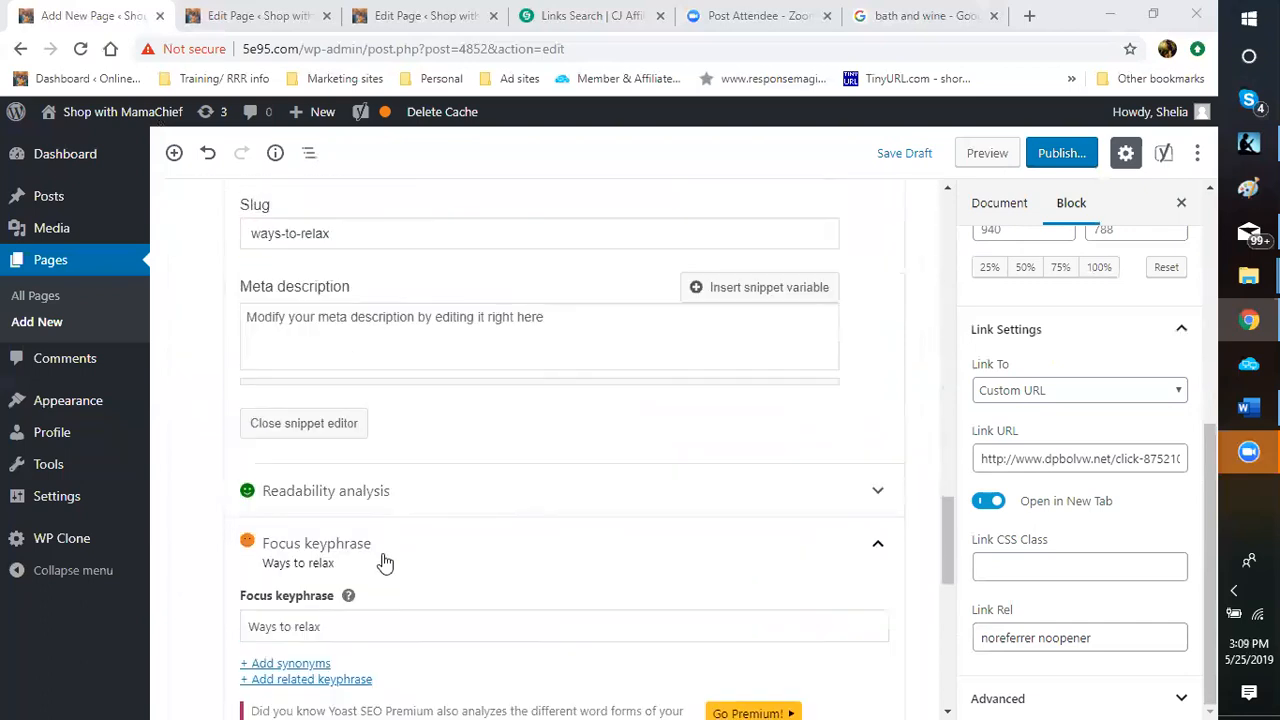
scroll(420, 580, down, 1)
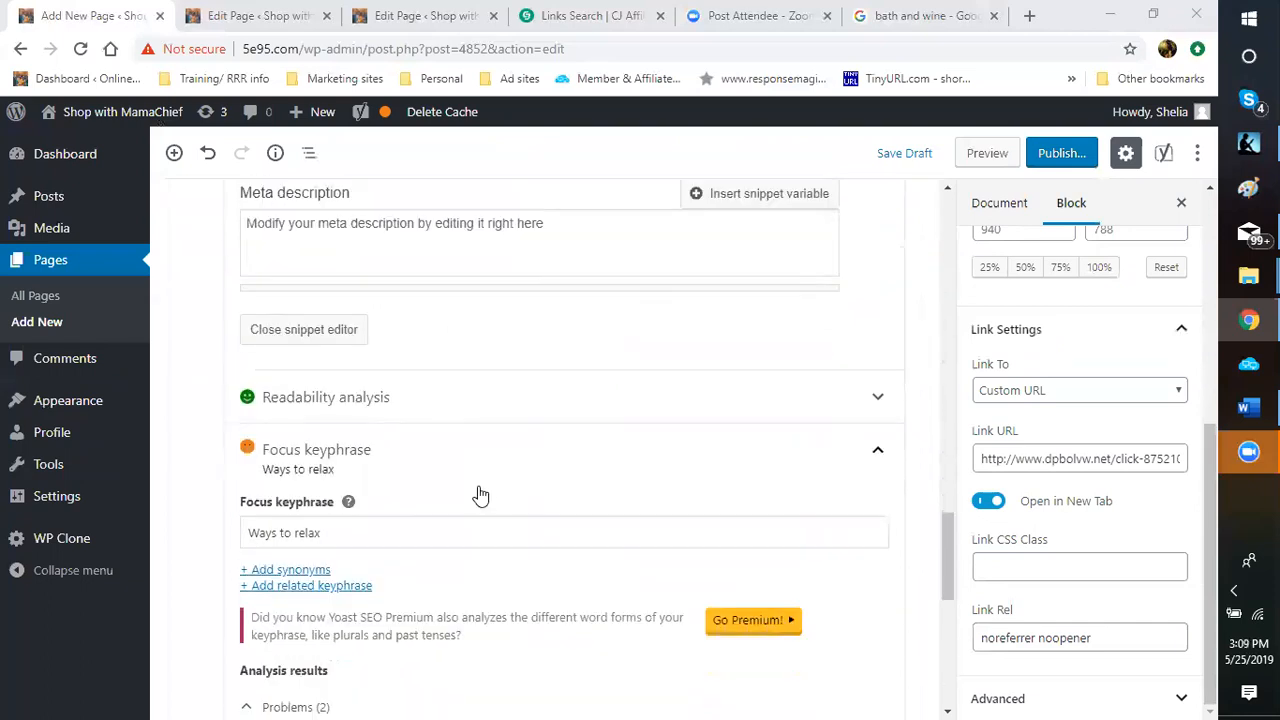
scroll(449, 493, down, 2)
scroll(343, 449, up, 3)
scroll(500, 420, up, 2)
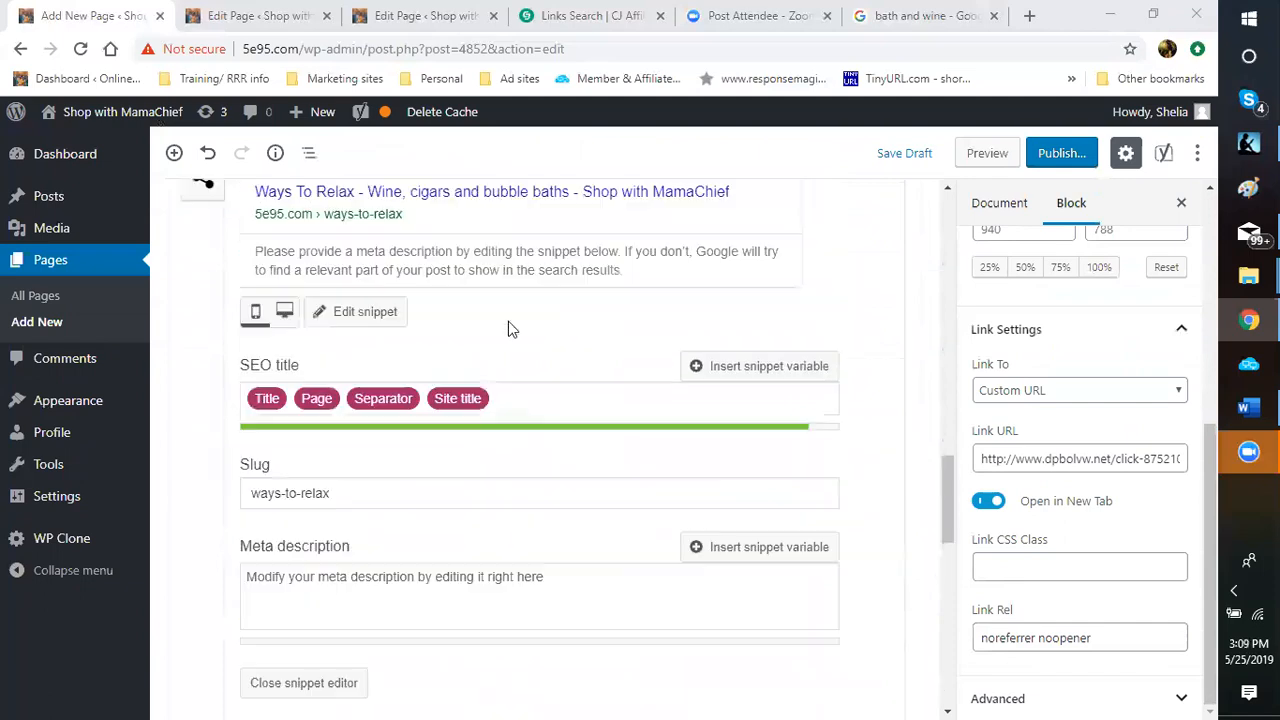
scroll(573, 416, down, 4)
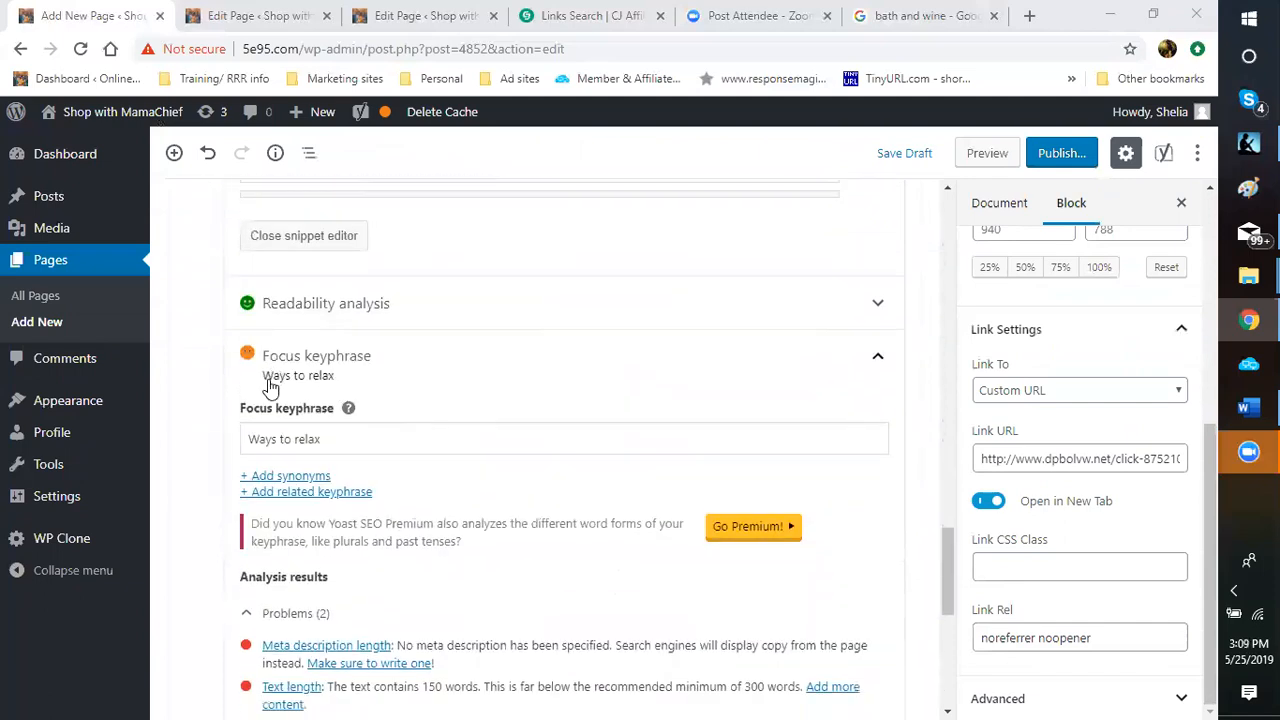
scroll(500, 380, up, 3)
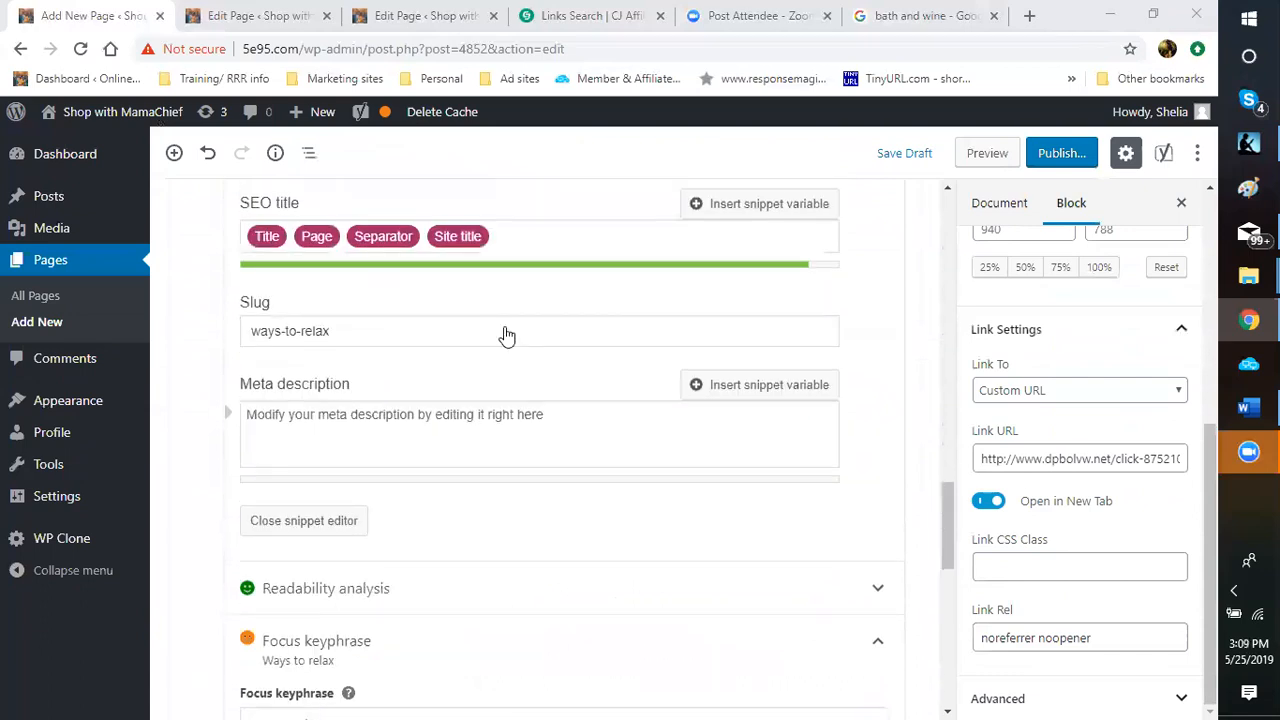
scroll(536, 313, up, 2)
scroll(534, 313, up, 1)
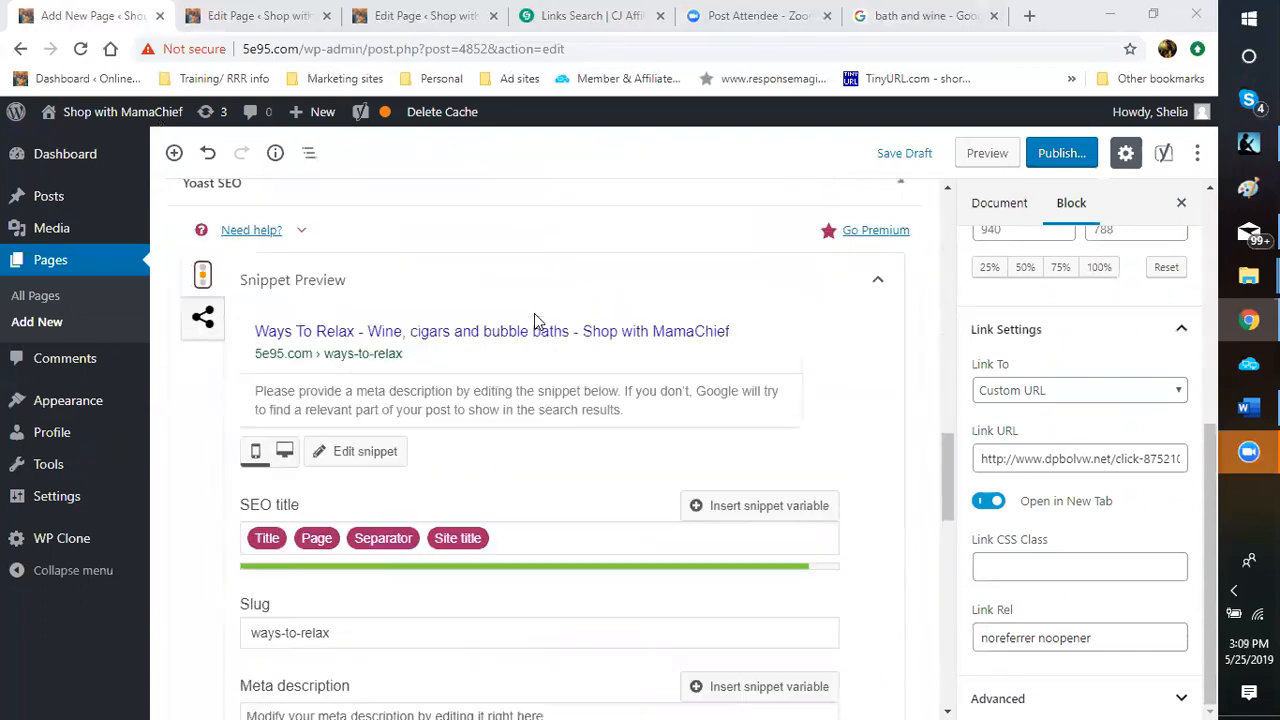
scroll(534, 316, up, 3)
scroll(525, 320, down, 2)
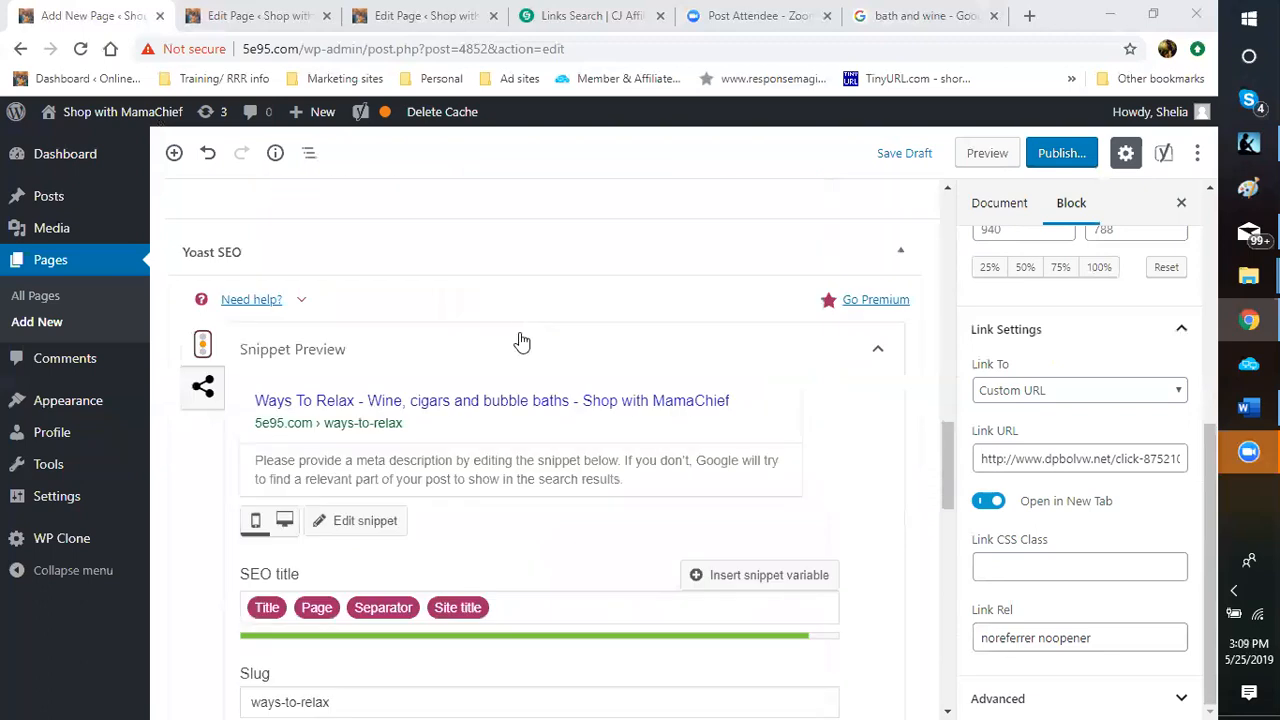
scroll(523, 350, down, 3)
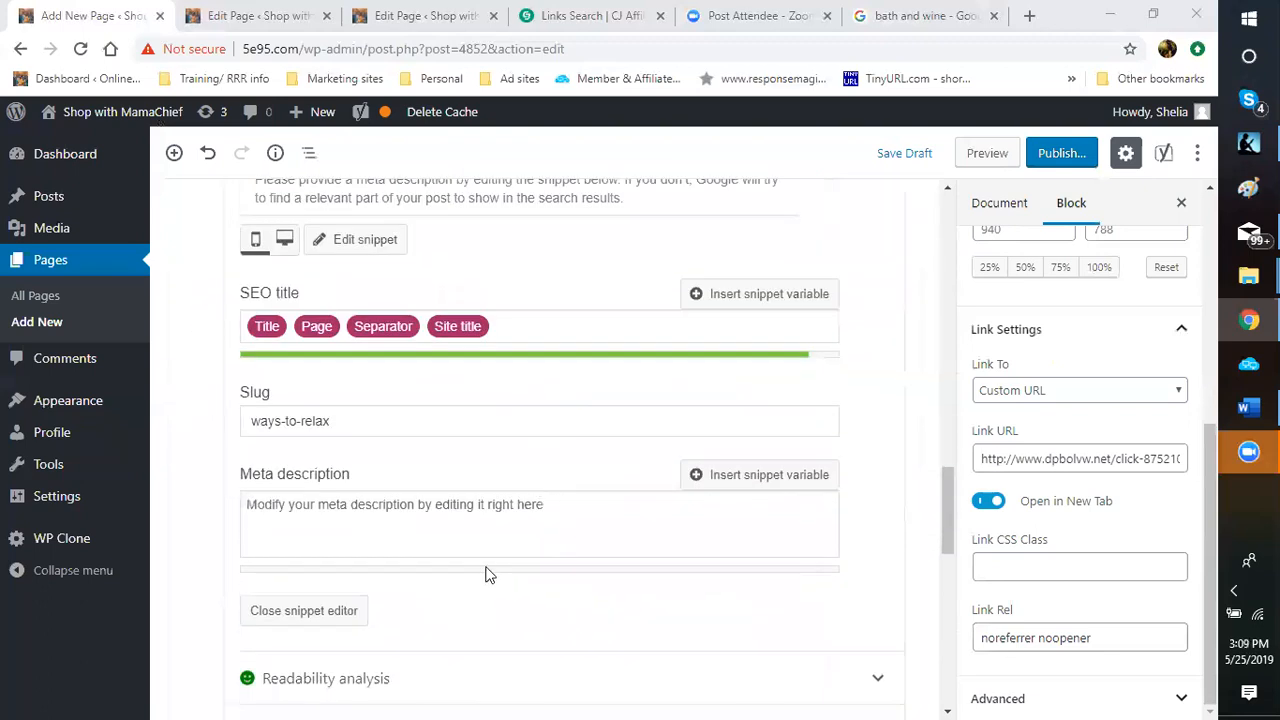
scroll(482, 580, down, 2)
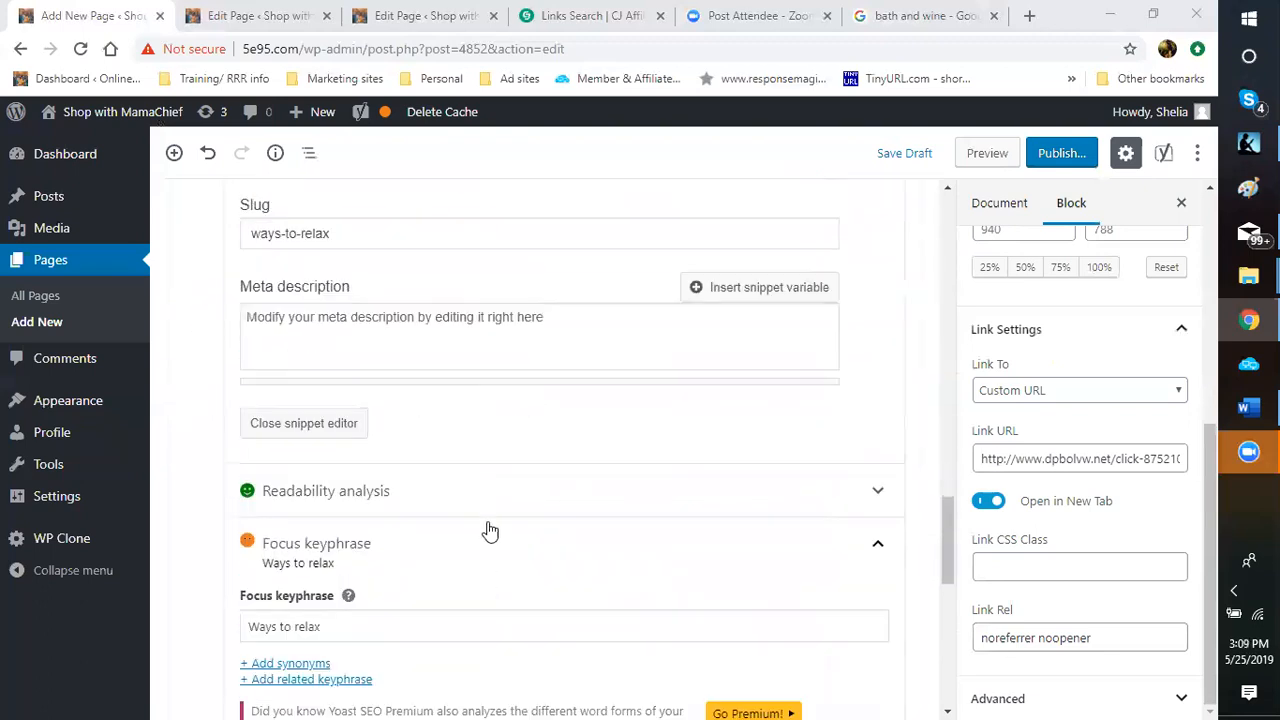
scroll(472, 547, up, 1)
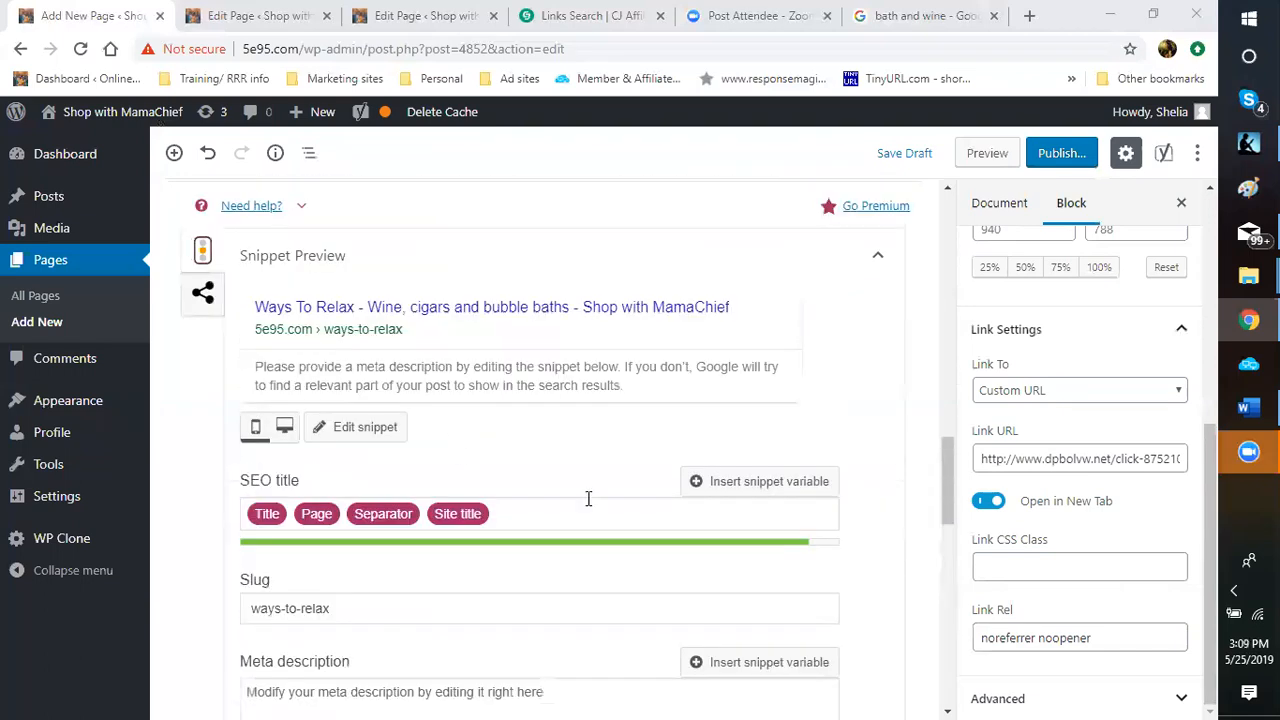
scroll(577, 499, down, 5)
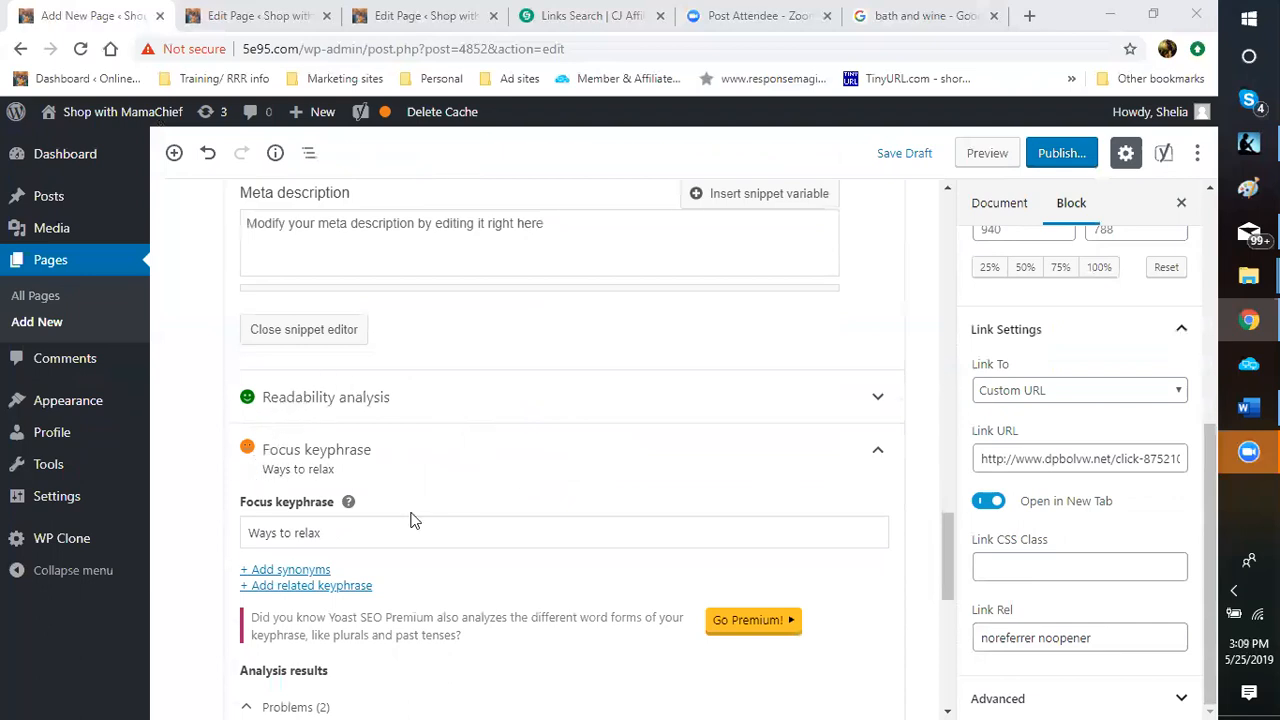
scroll(414, 517, down, 2)
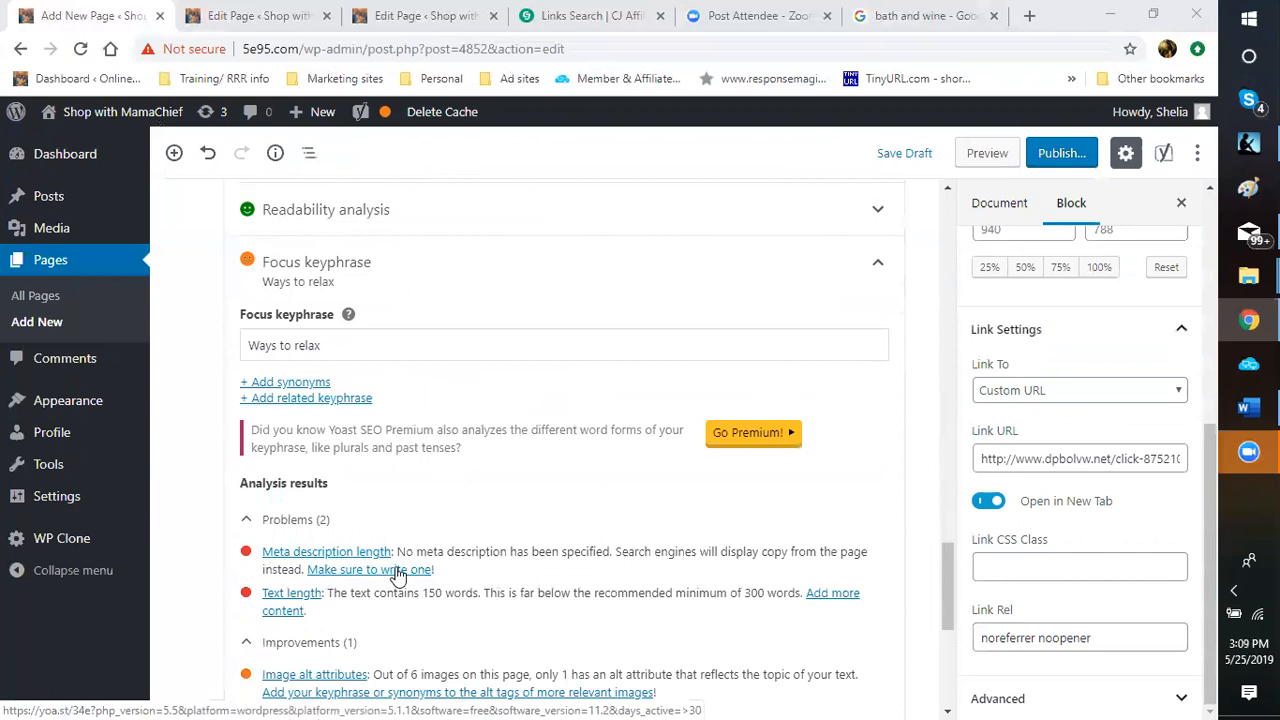
click(397, 570)
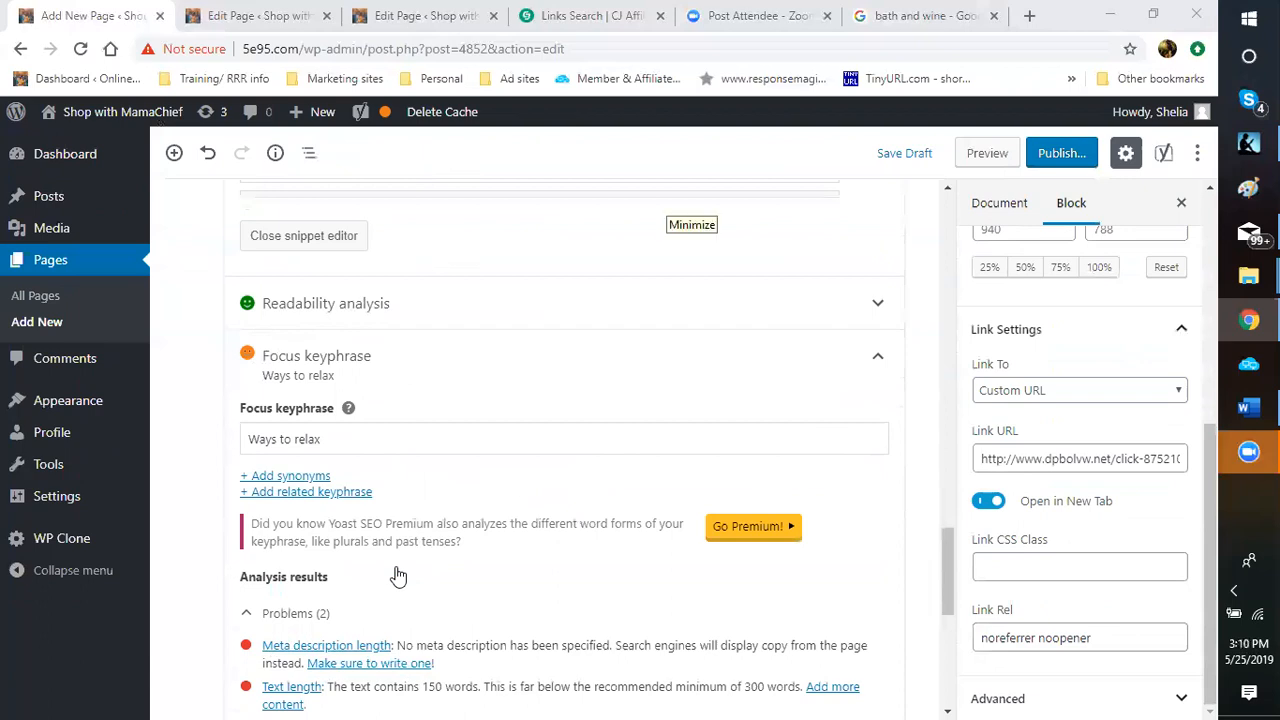
drag(945, 593, 909, 391)
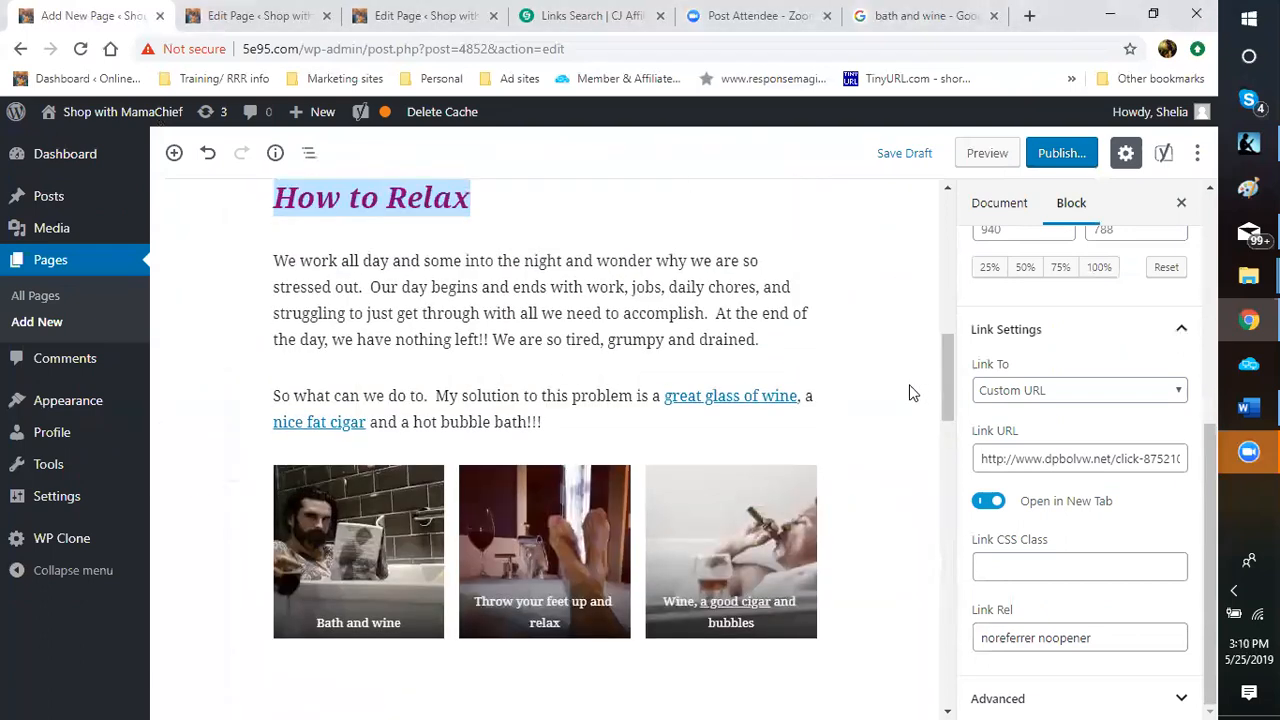
Save the 'How to Relax' page draft again from the top of the editor.
scroll(896, 410, up, 5)
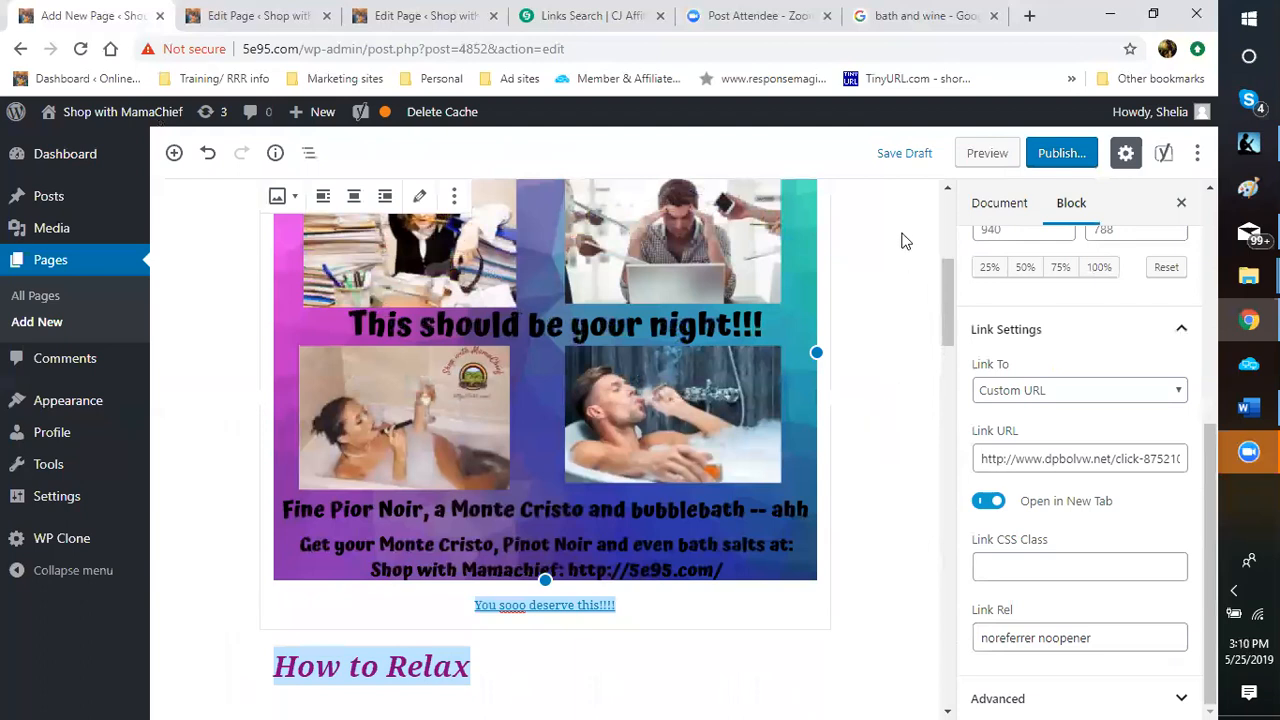
click(897, 157)
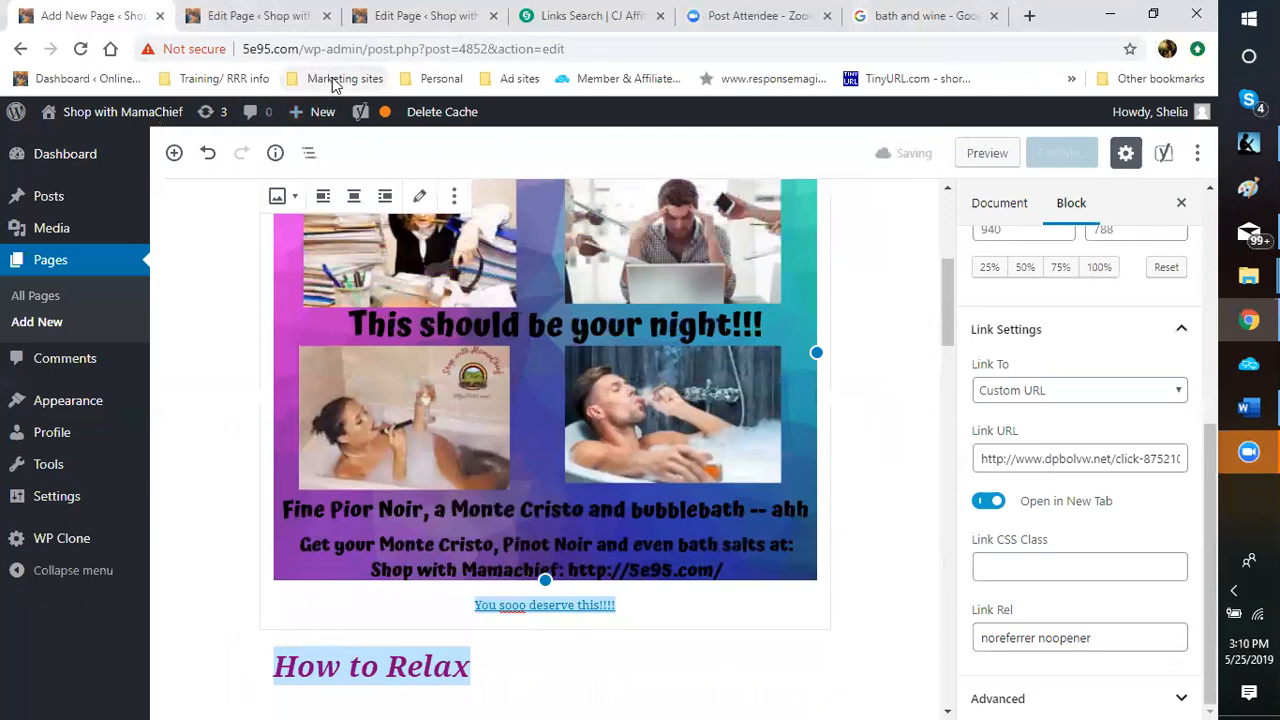
click(512, 79)
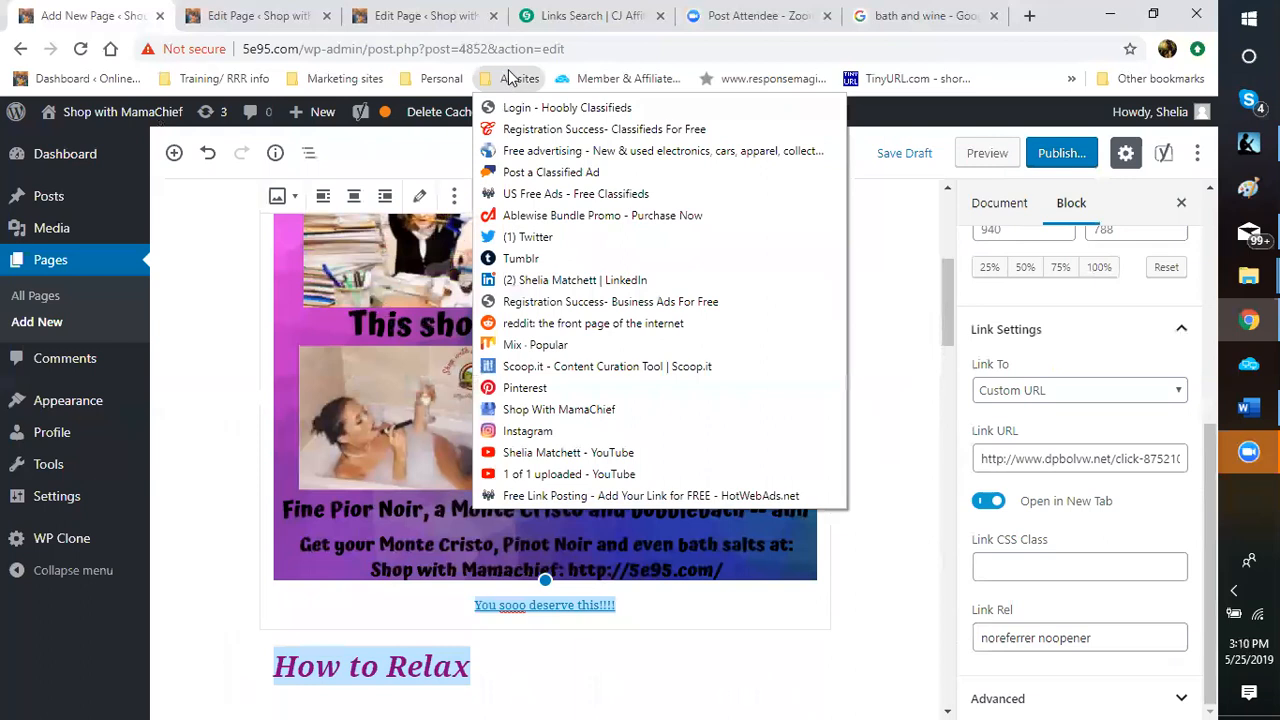
Close the CJ affiliate search tab, both Edit Page tabs and the bath and wine search tab.
click(660, 17)
click(660, 17)
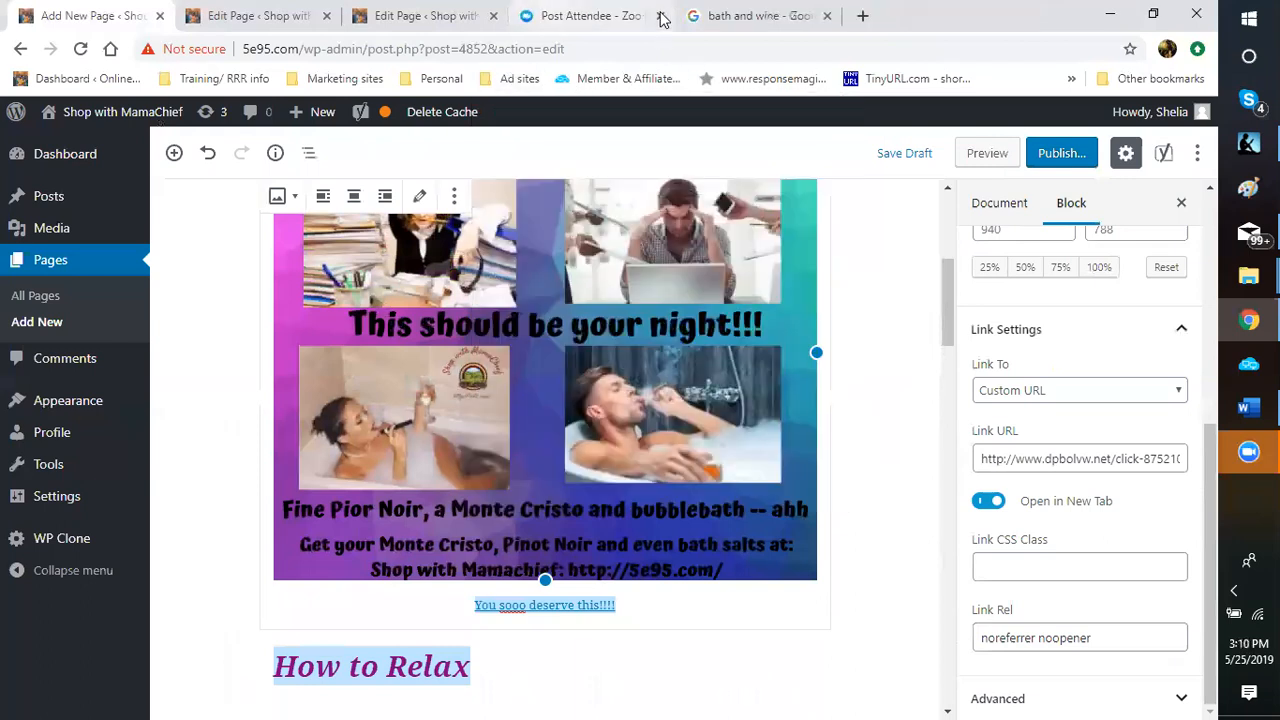
click(493, 16)
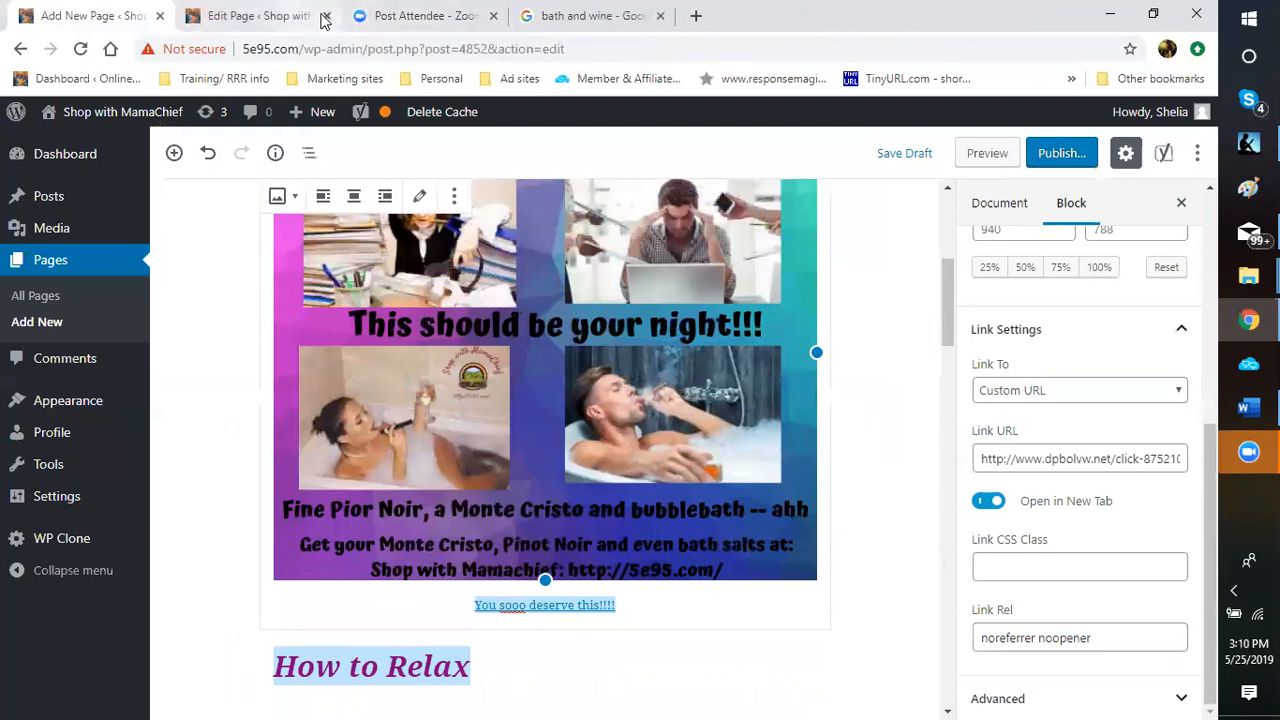
click(325, 17)
click(493, 16)
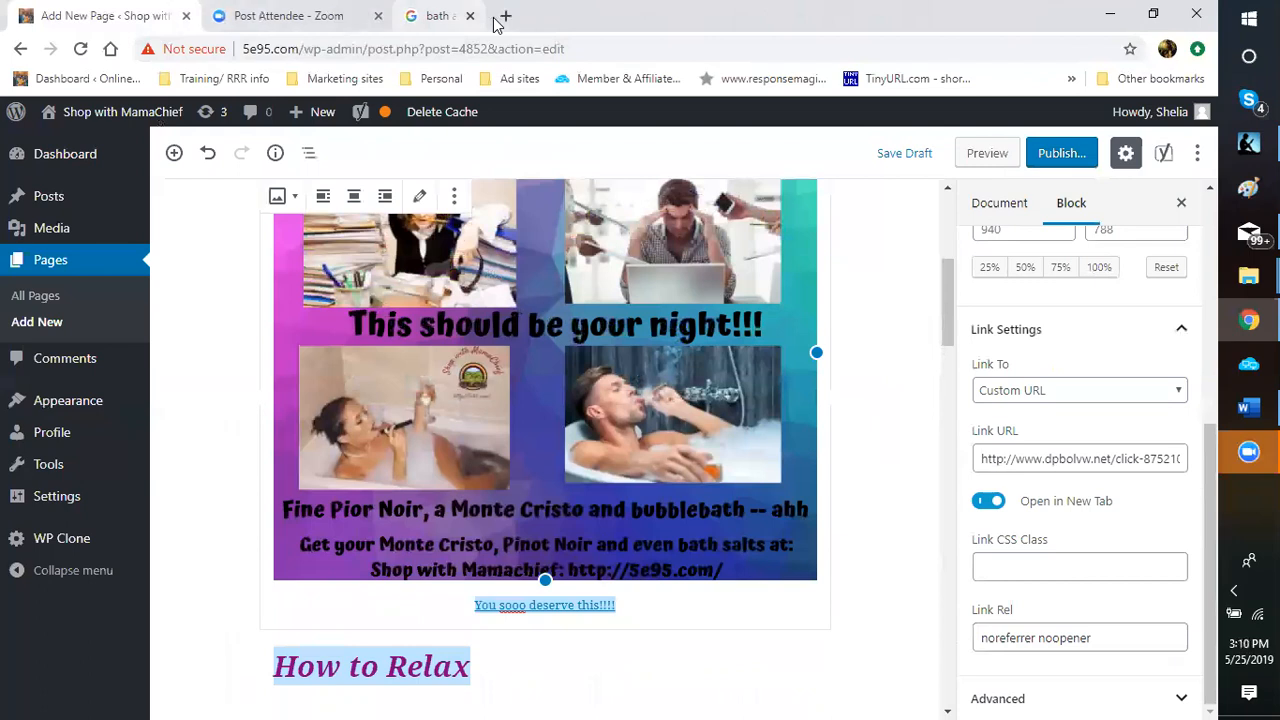
Open the Ablewise Bundle Promo page from the Ad sites bookmarks in a new tab.
click(480, 17)
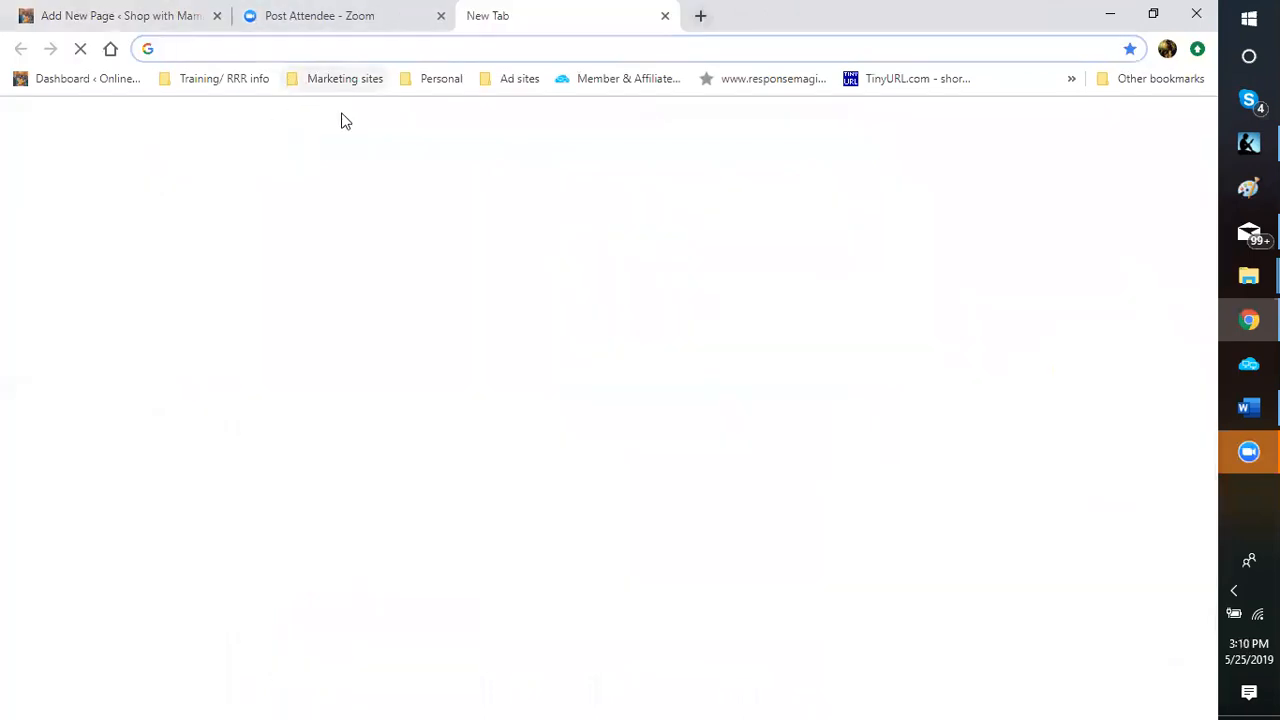
click(512, 78)
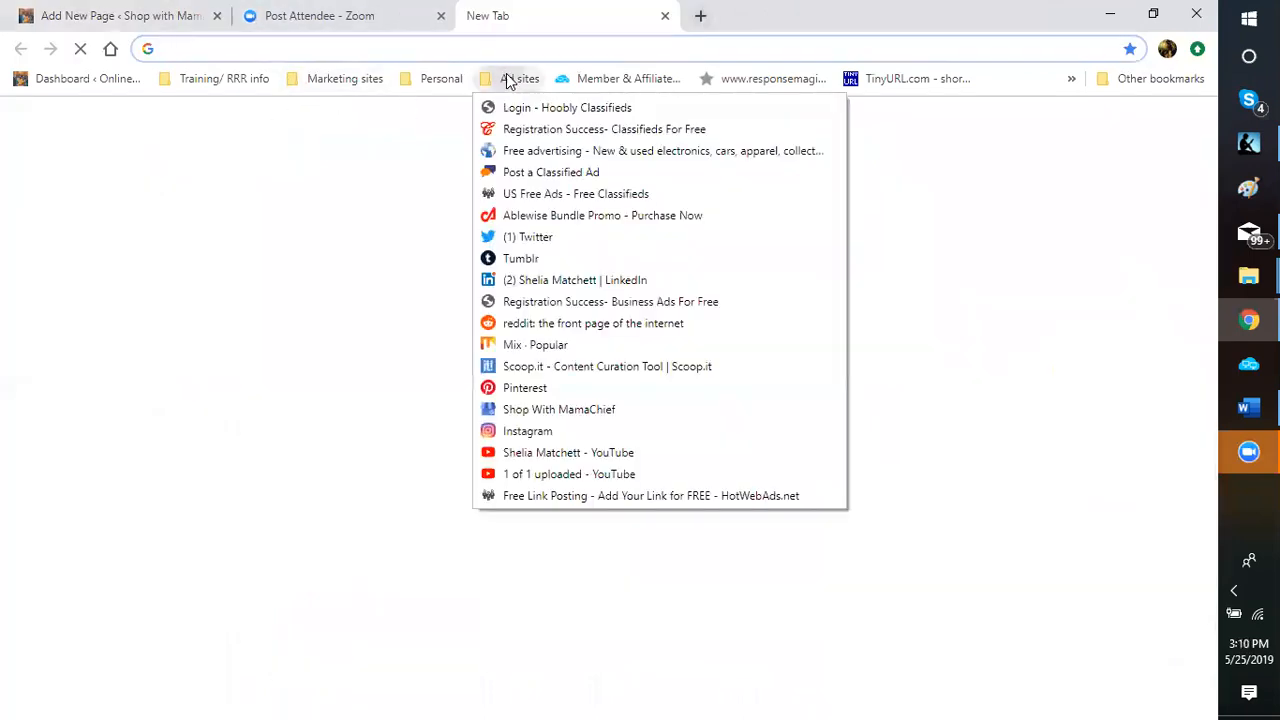
click(552, 218)
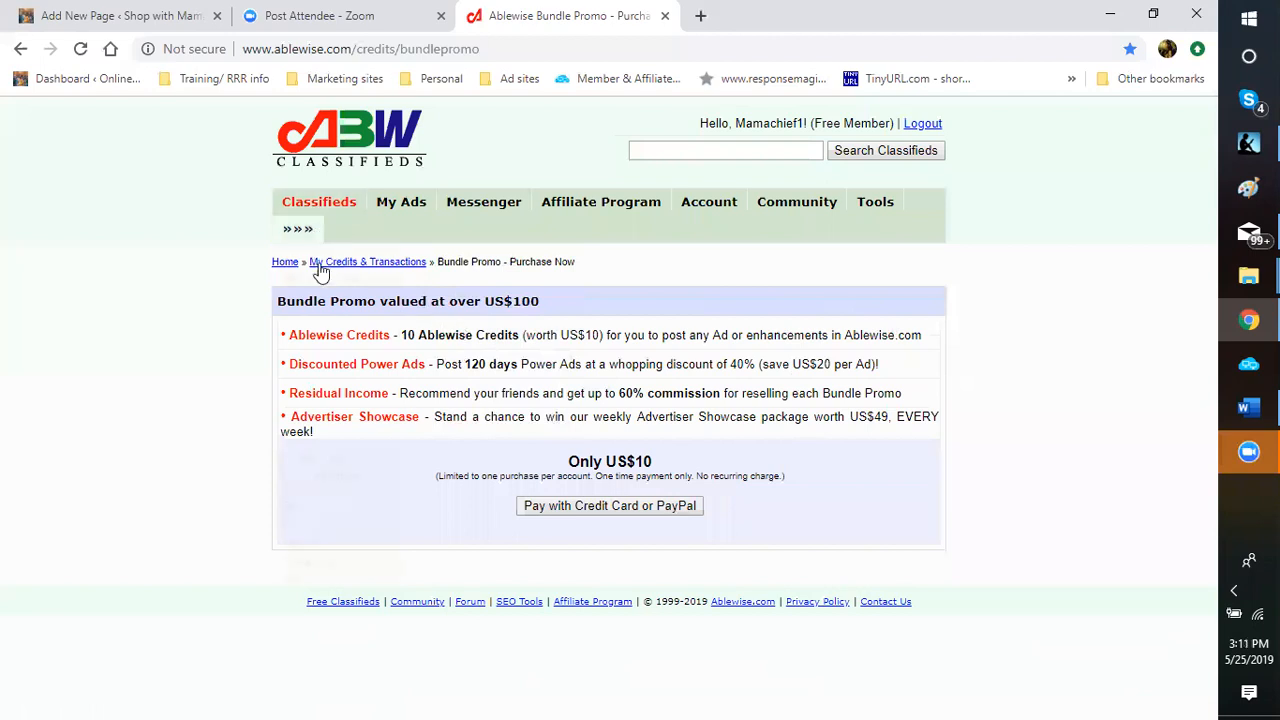
Open My Free Ads and scroll through the ten ads posted 13-May-19 with 18 days left.
mouse_move(401, 205)
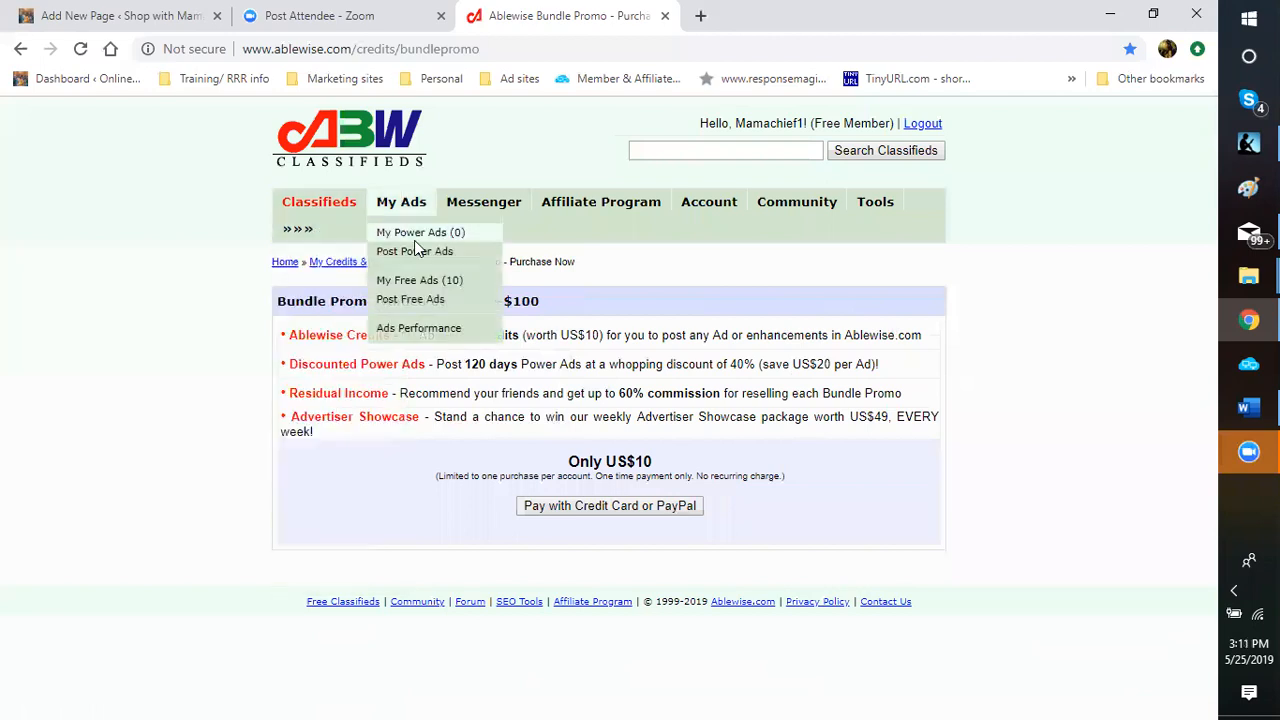
click(428, 289)
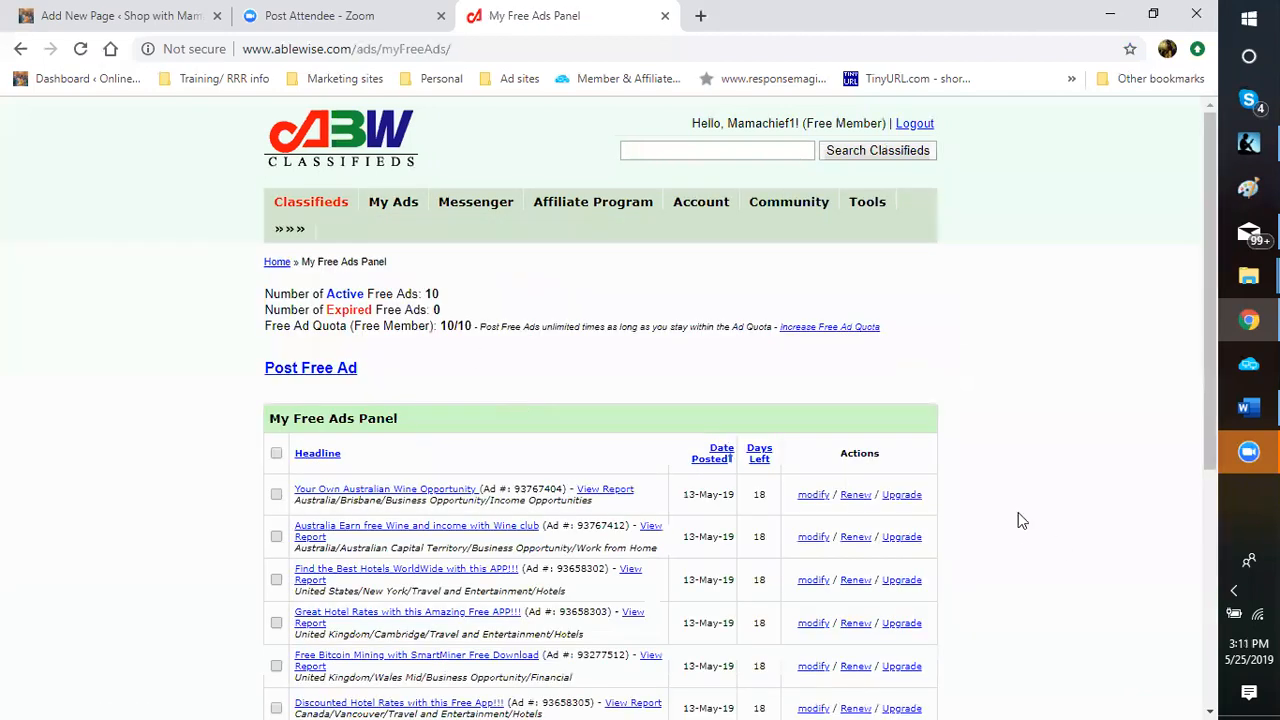
scroll(1019, 513, down, 2)
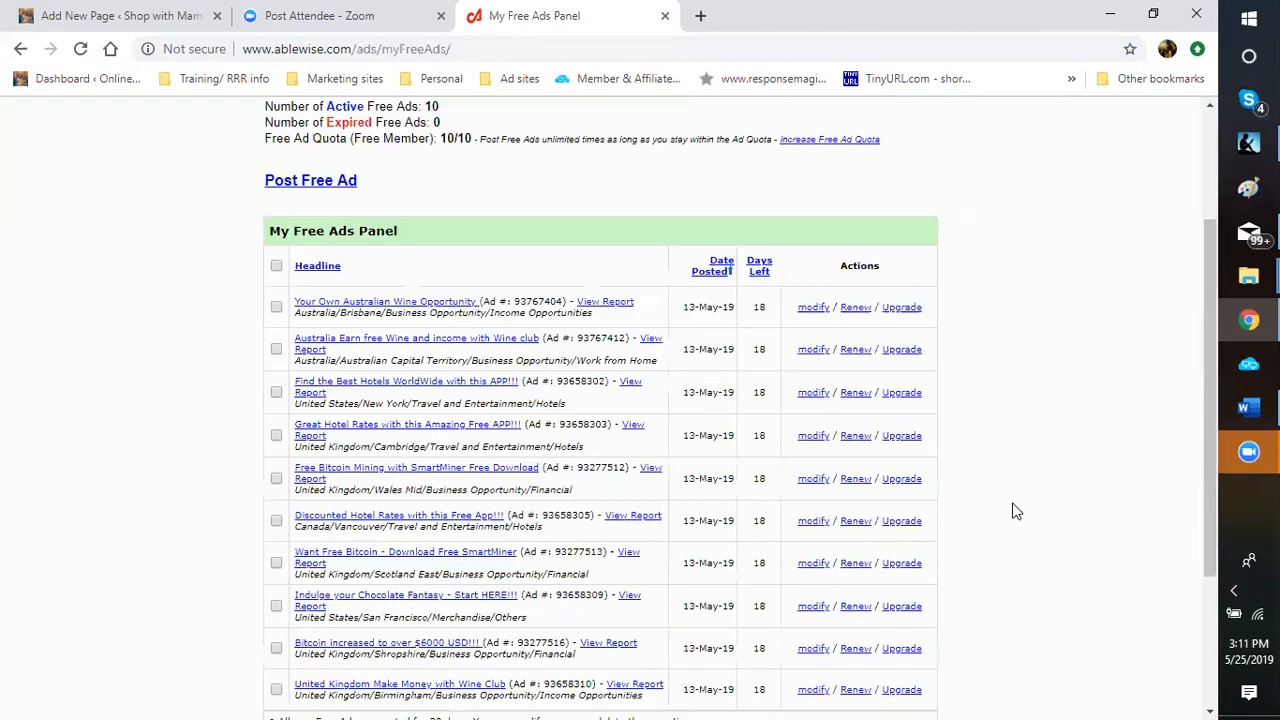
scroll(1016, 511, down, 2)
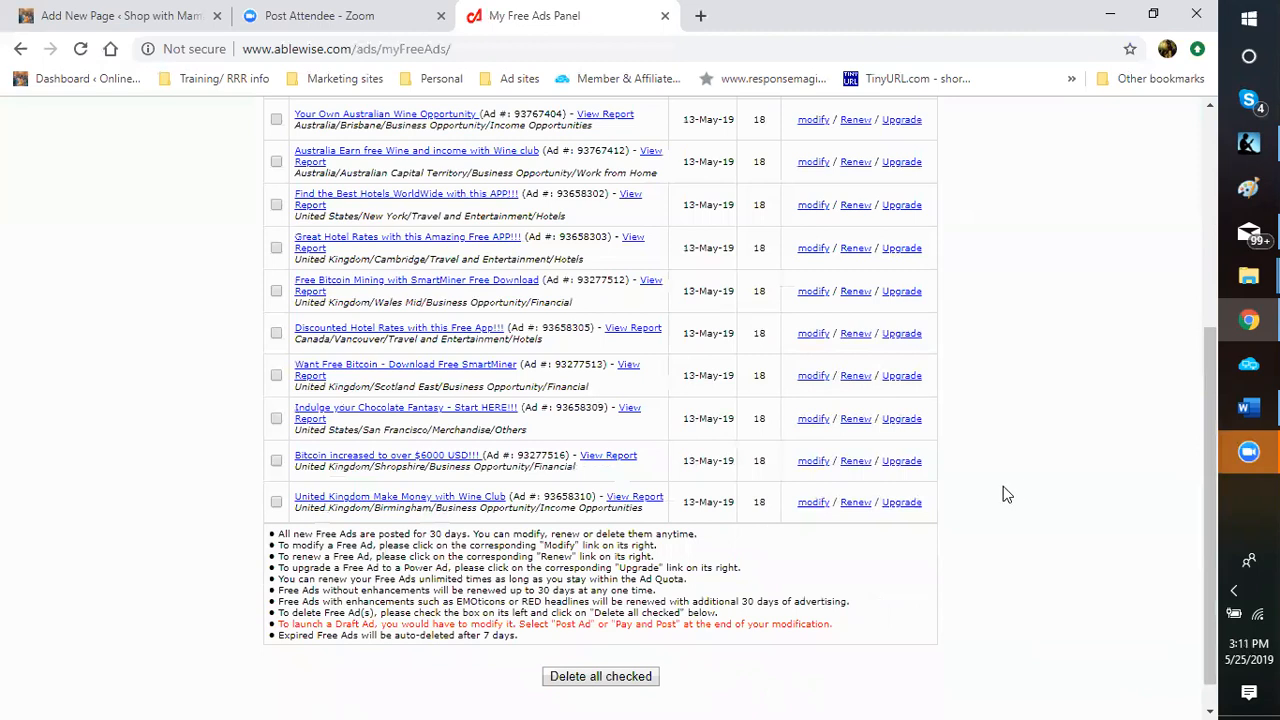
scroll(1003, 486, up, 3)
scroll(1003, 495, down, 2)
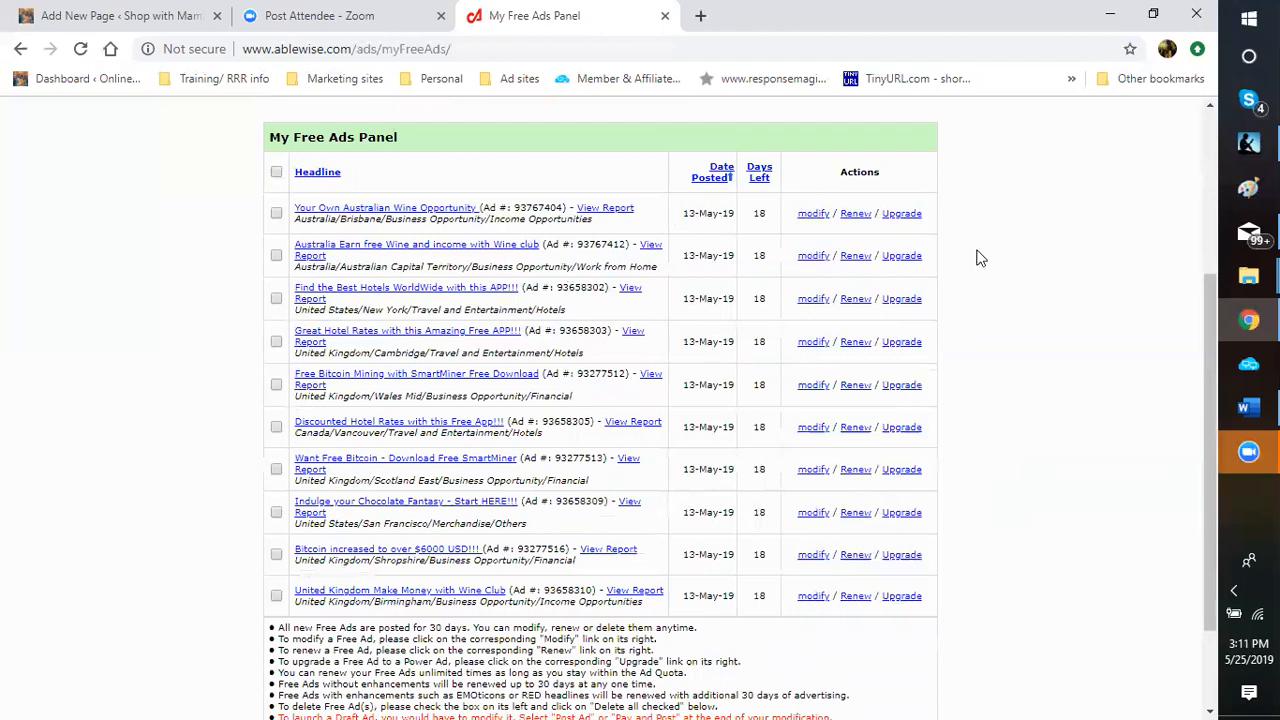
Renew the two Australian wine ads plus the Find the Best Hotels and Great Hotel Rates ads.
click(857, 216)
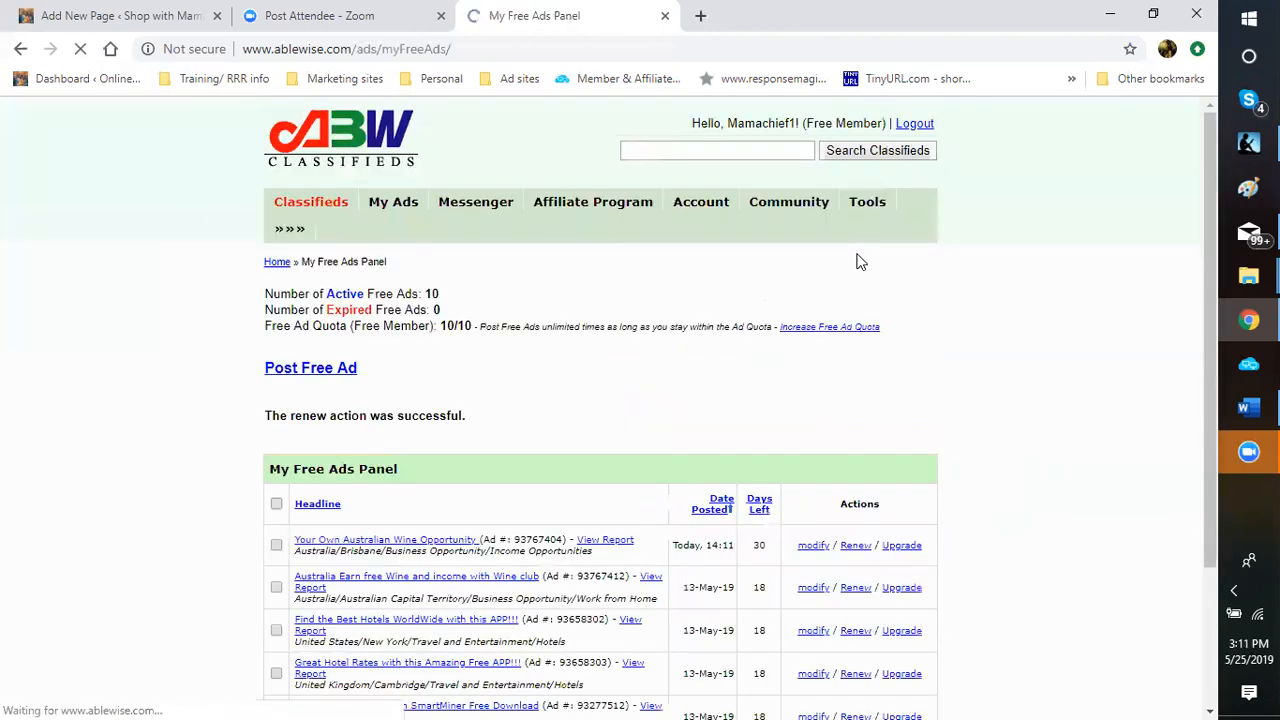
scroll(958, 480, down, 2)
click(855, 400)
scroll(868, 503, down, 3)
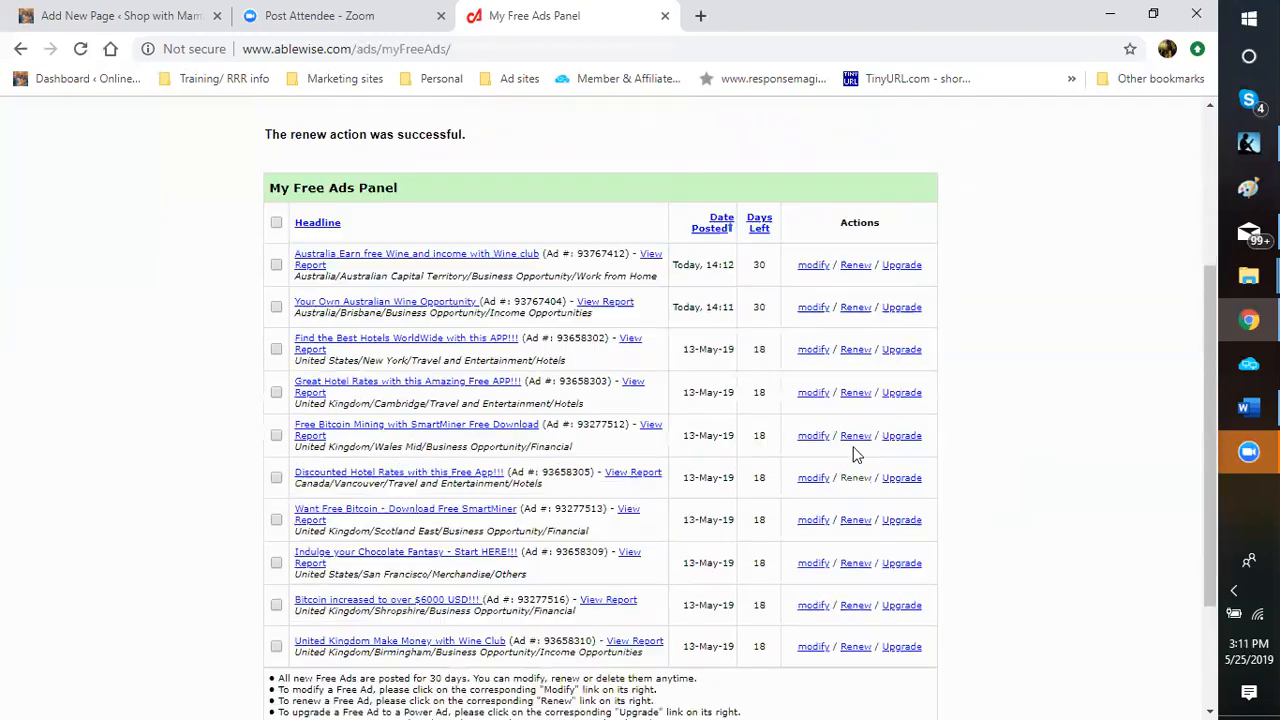
click(853, 352)
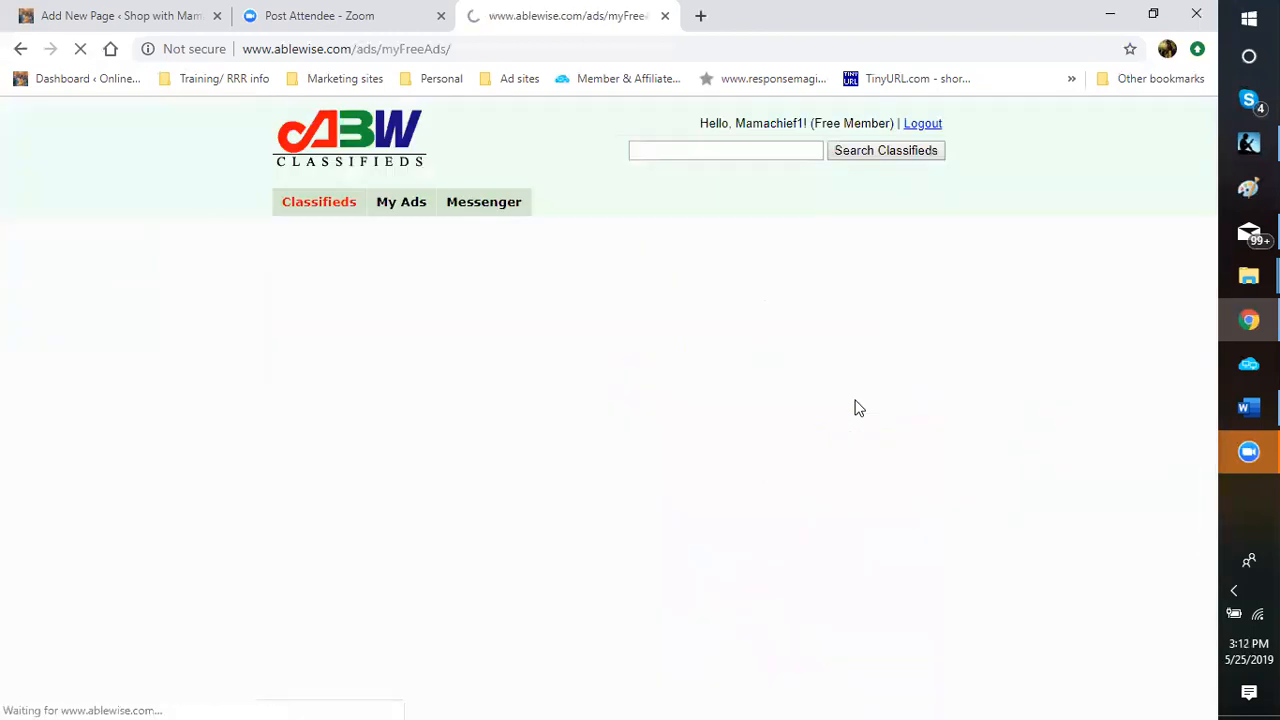
scroll(836, 465, down, 2)
click(855, 488)
scroll(848, 503, down, 4)
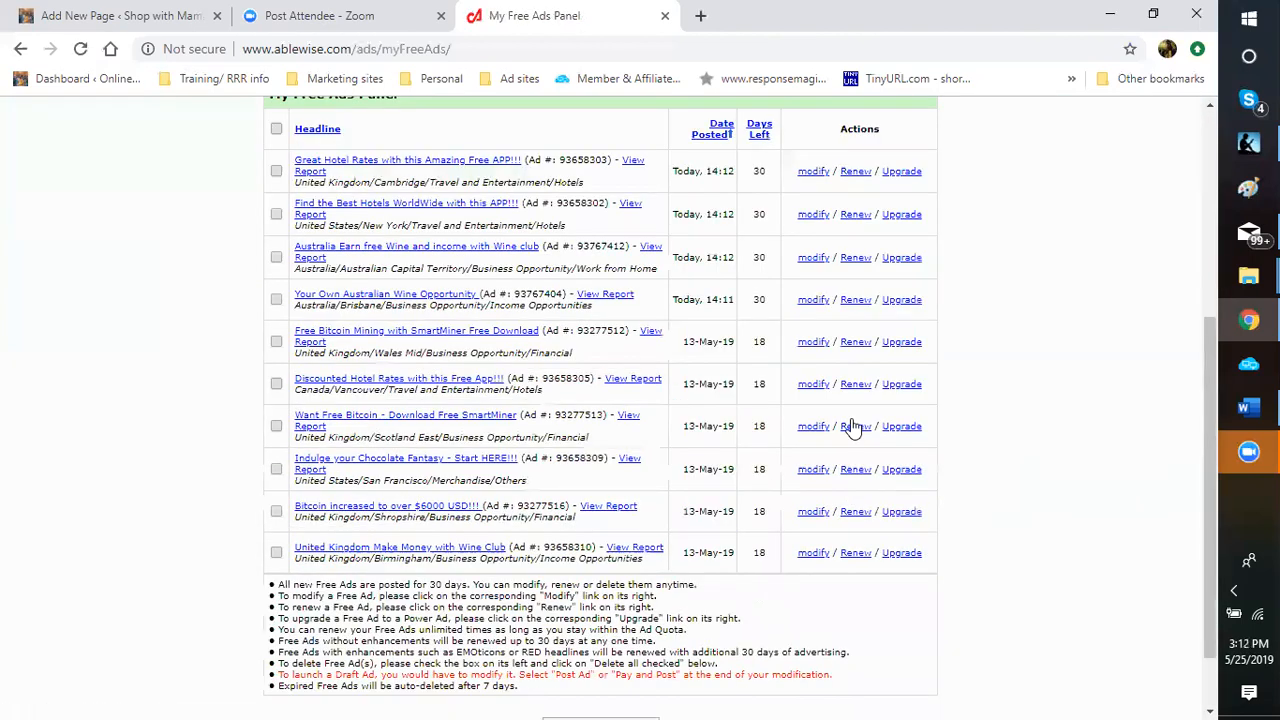
Renew the remaining six ads, from Free Bitcoin Mining to the United Kingdom wine club ad.
click(855, 342)
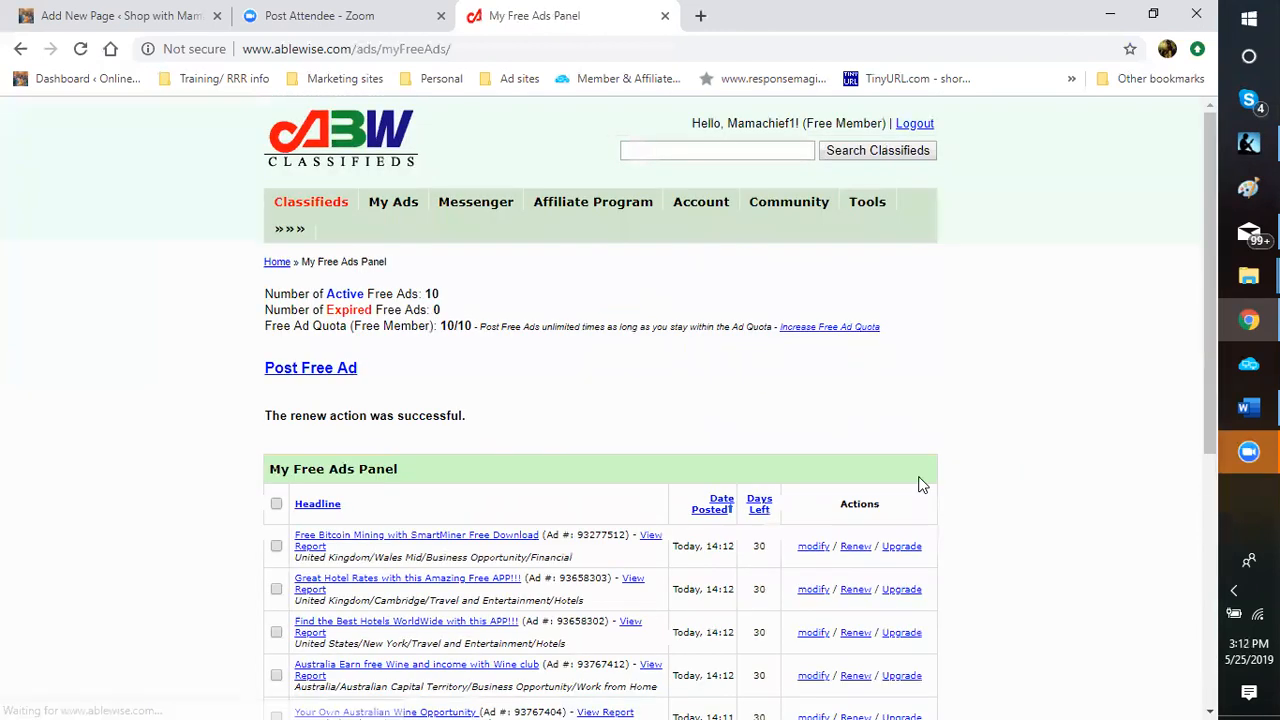
scroll(855, 503, down, 4)
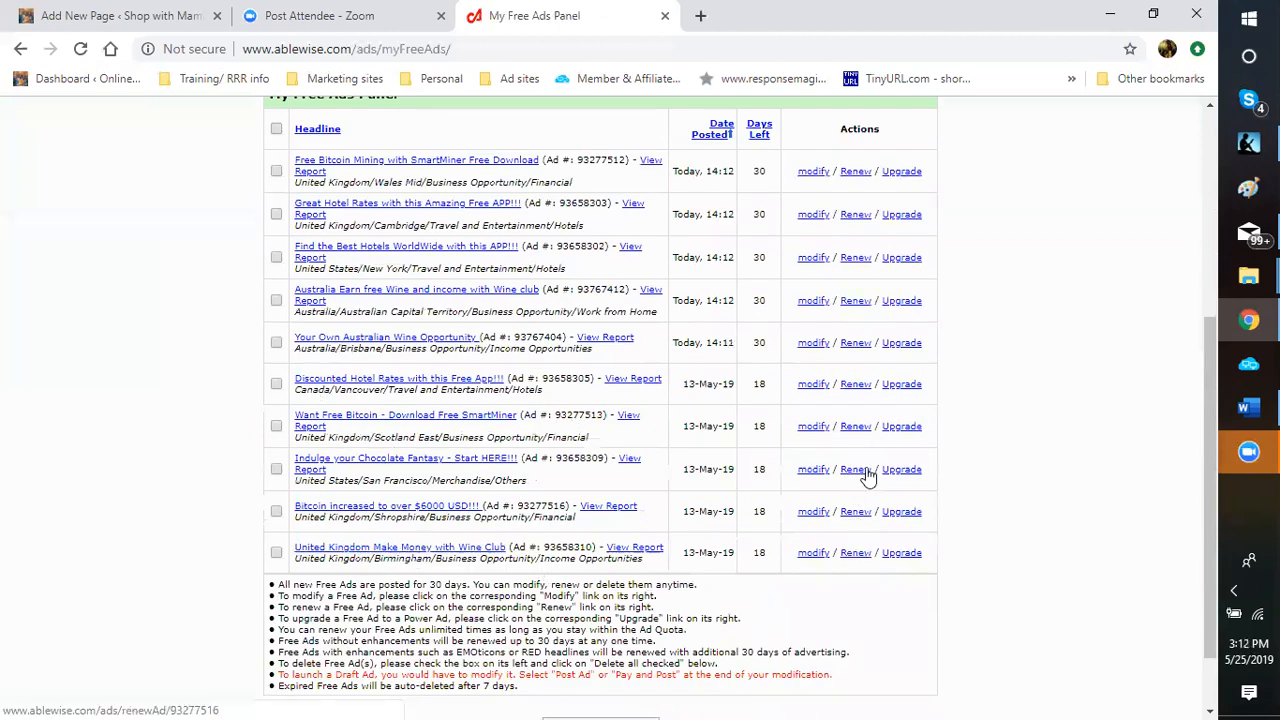
click(856, 388)
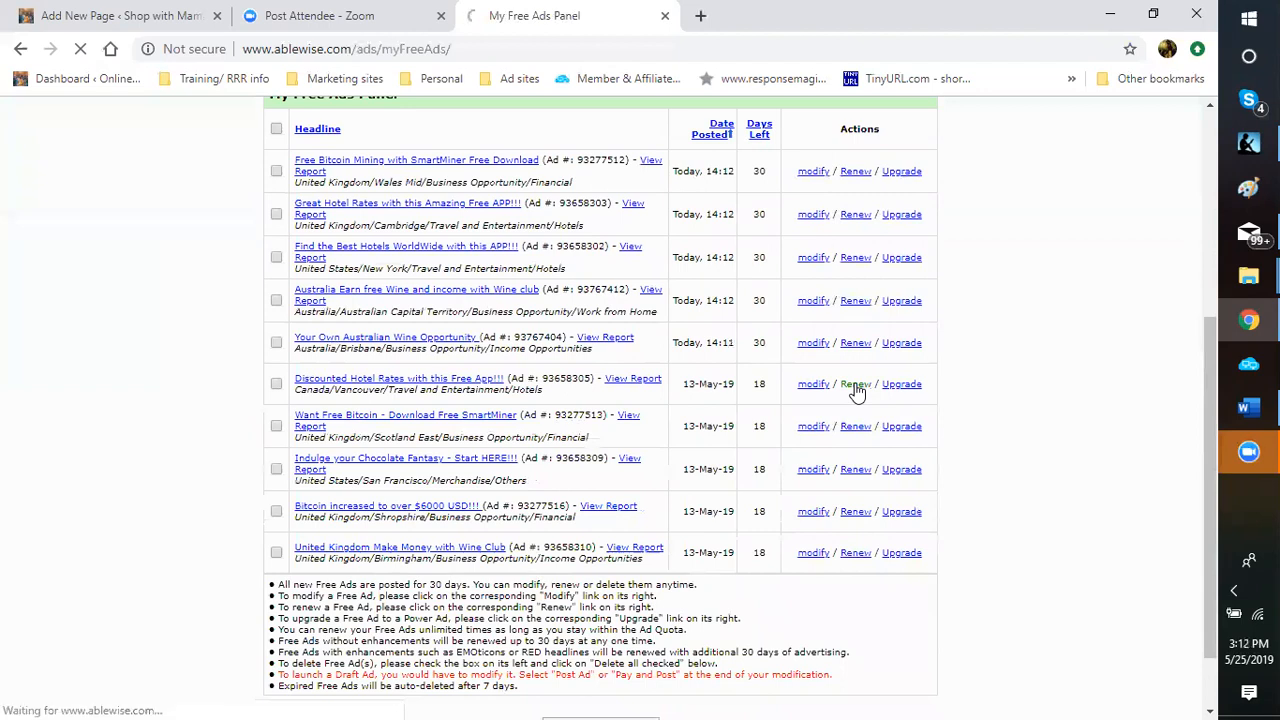
scroll(815, 528, down, 3)
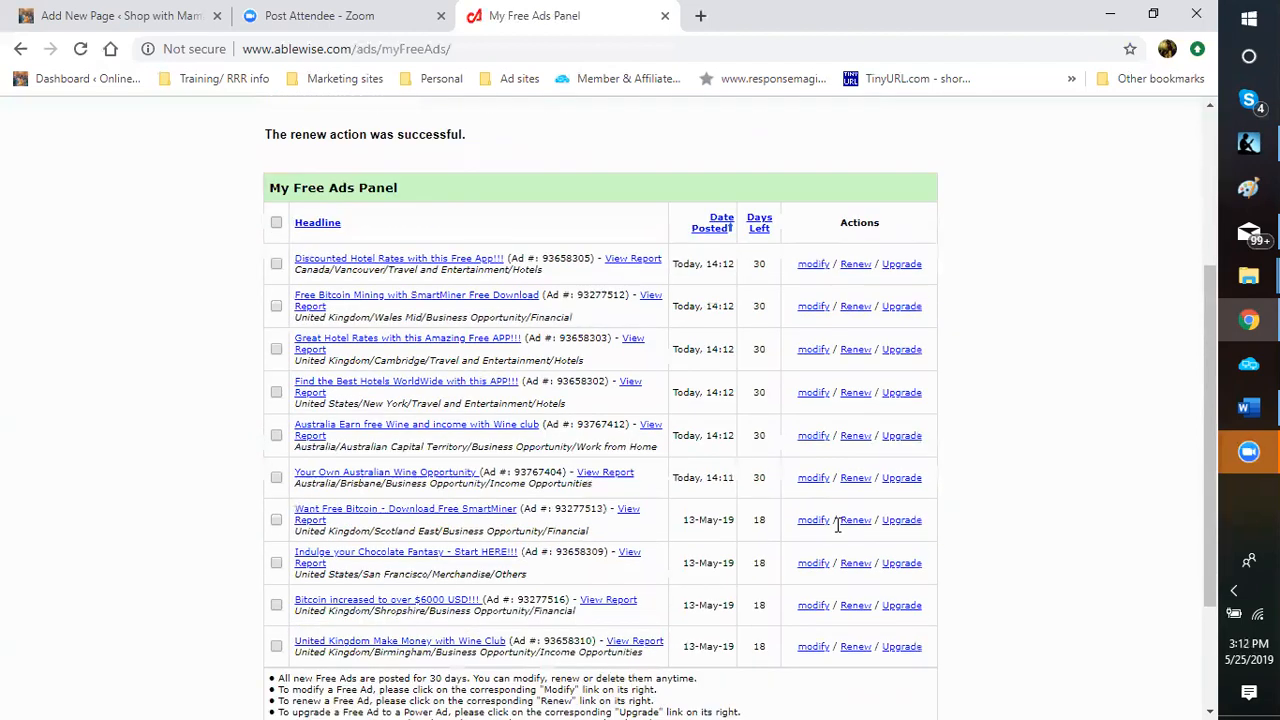
click(857, 522)
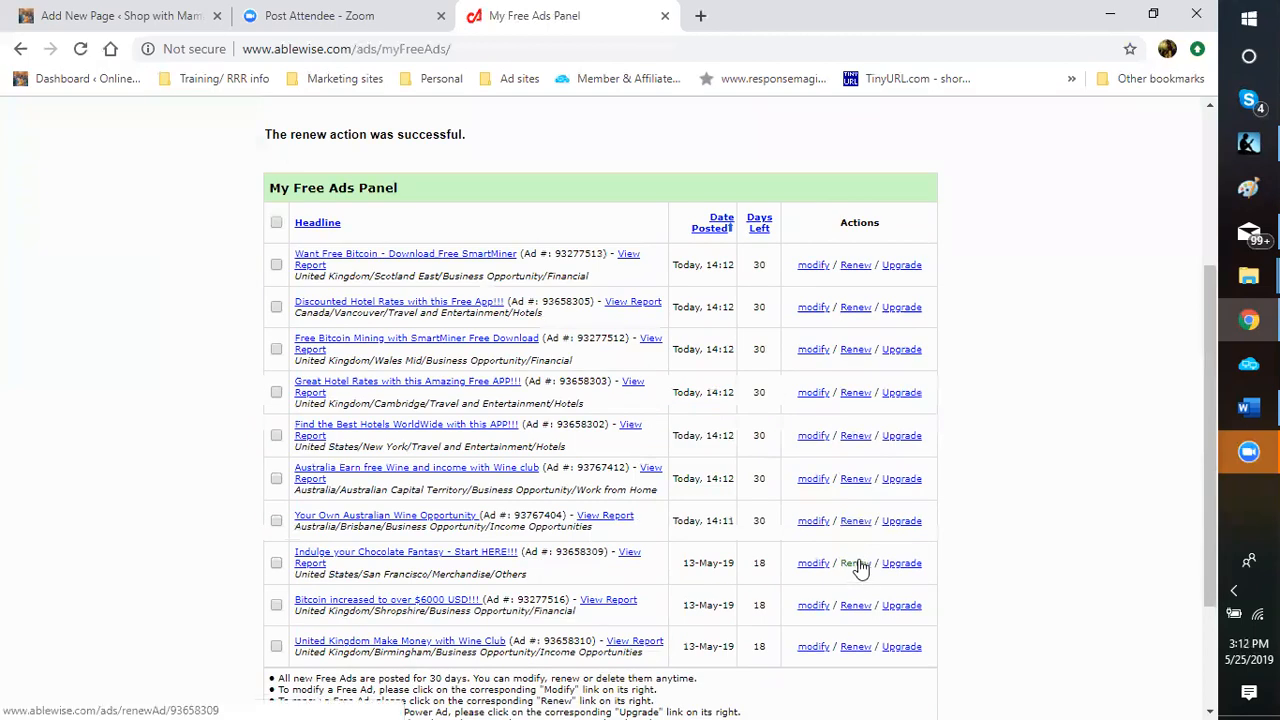
click(856, 565)
click(857, 515)
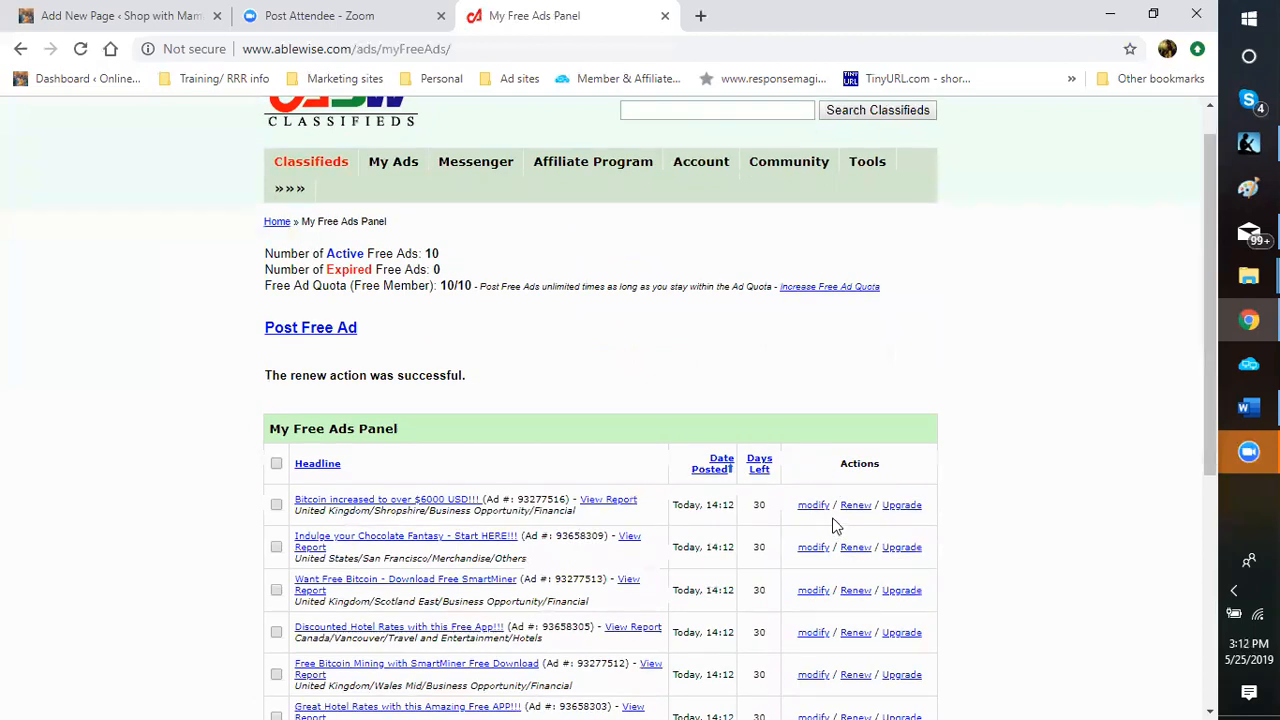
click(856, 553)
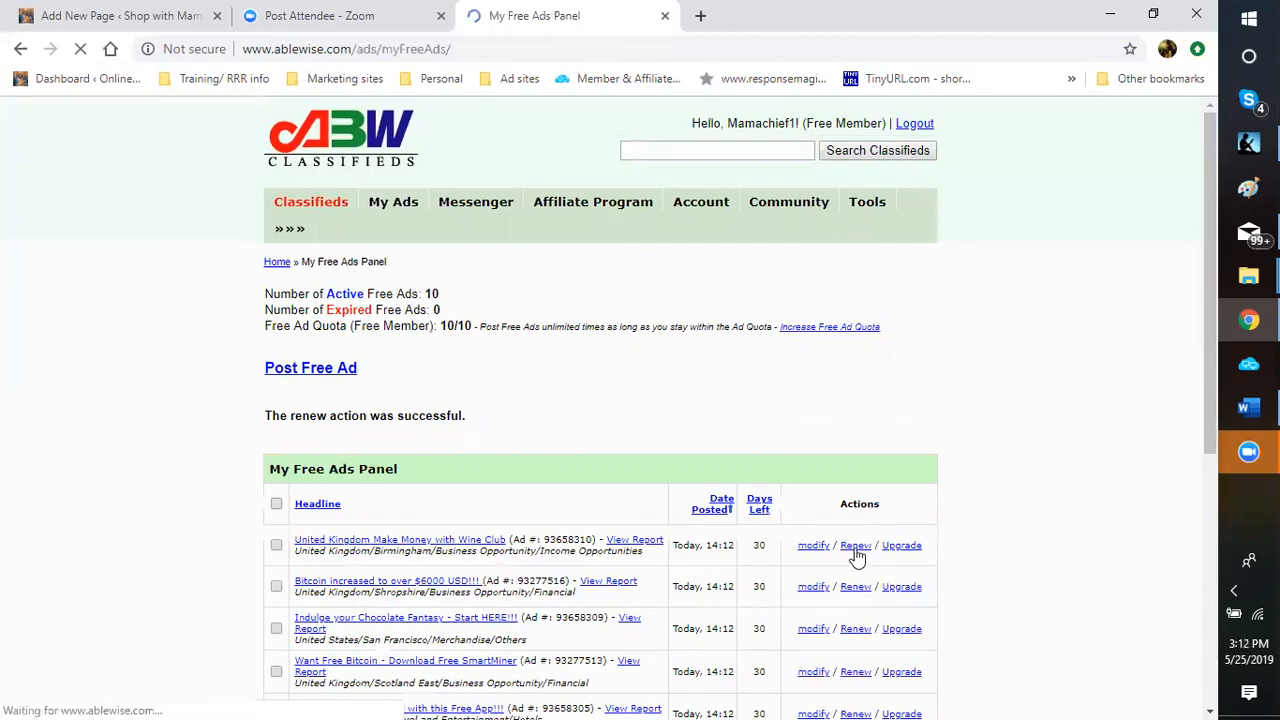
scroll(832, 536, down, 1)
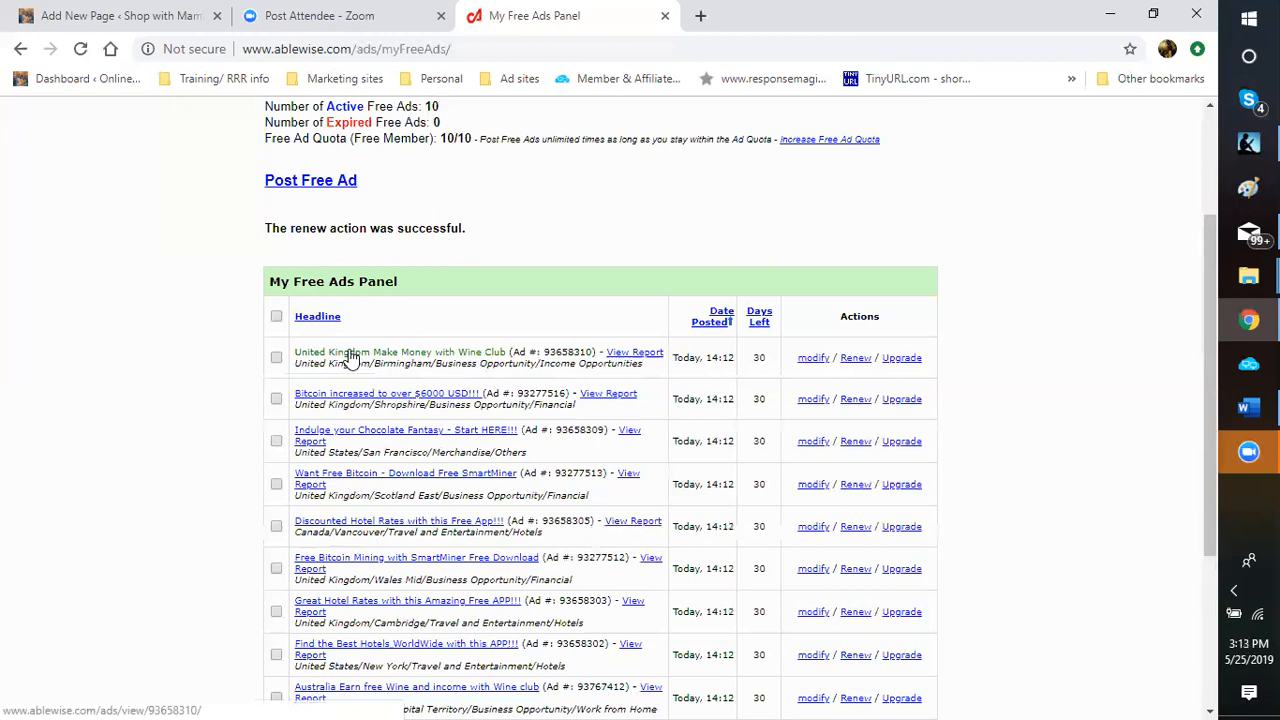
scroll(474, 482, down, 1)
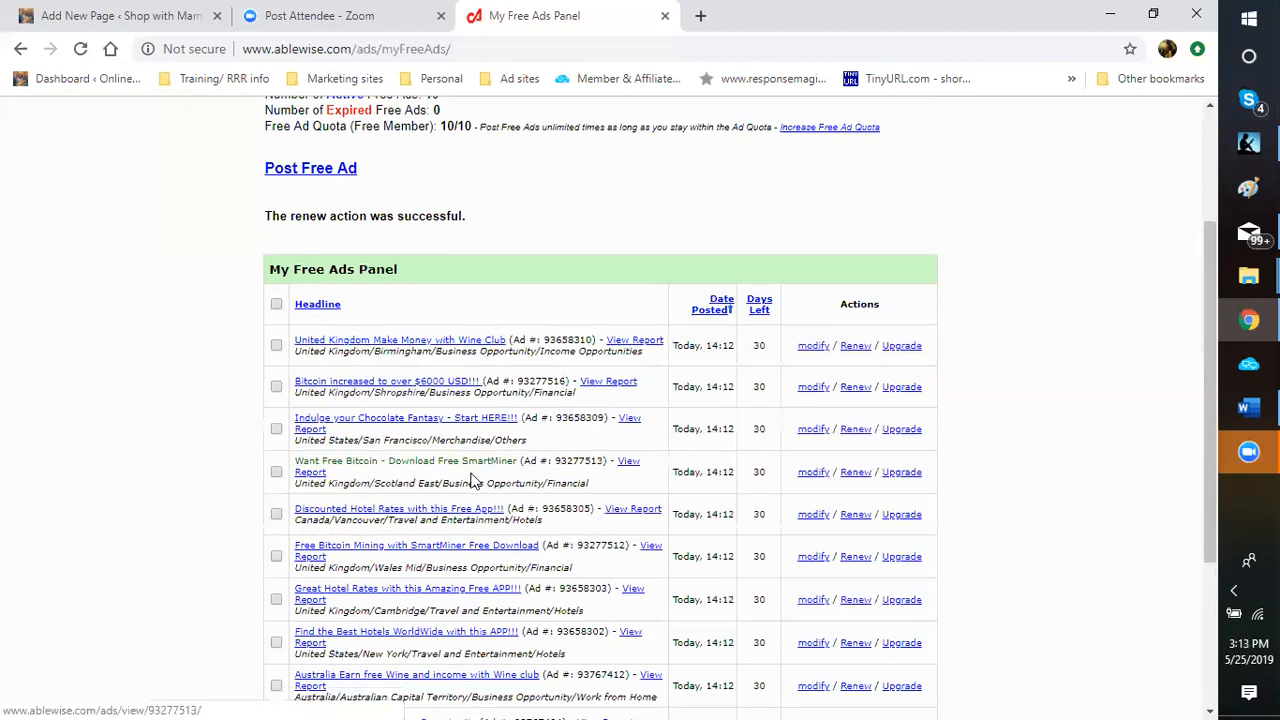
scroll(474, 482, down, 2)
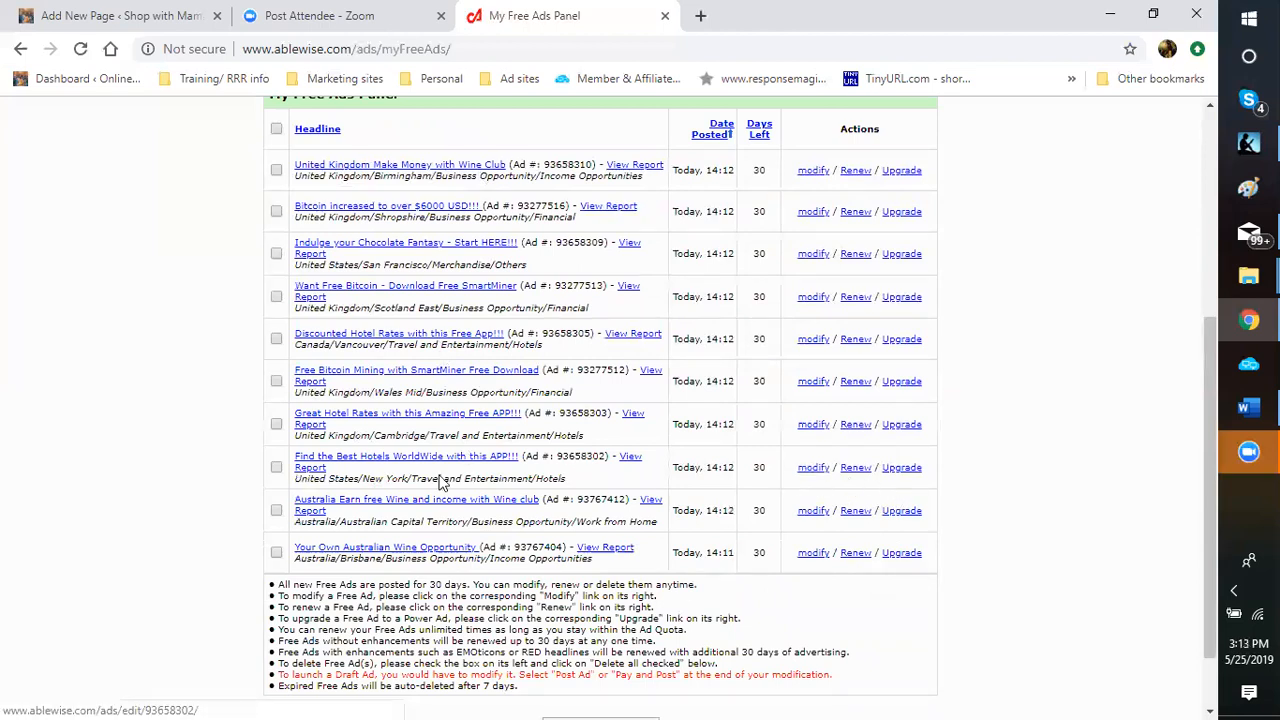
Open the Find the Best Hotels ad's Ads Performance report and scroll through page 1.
click(630, 457)
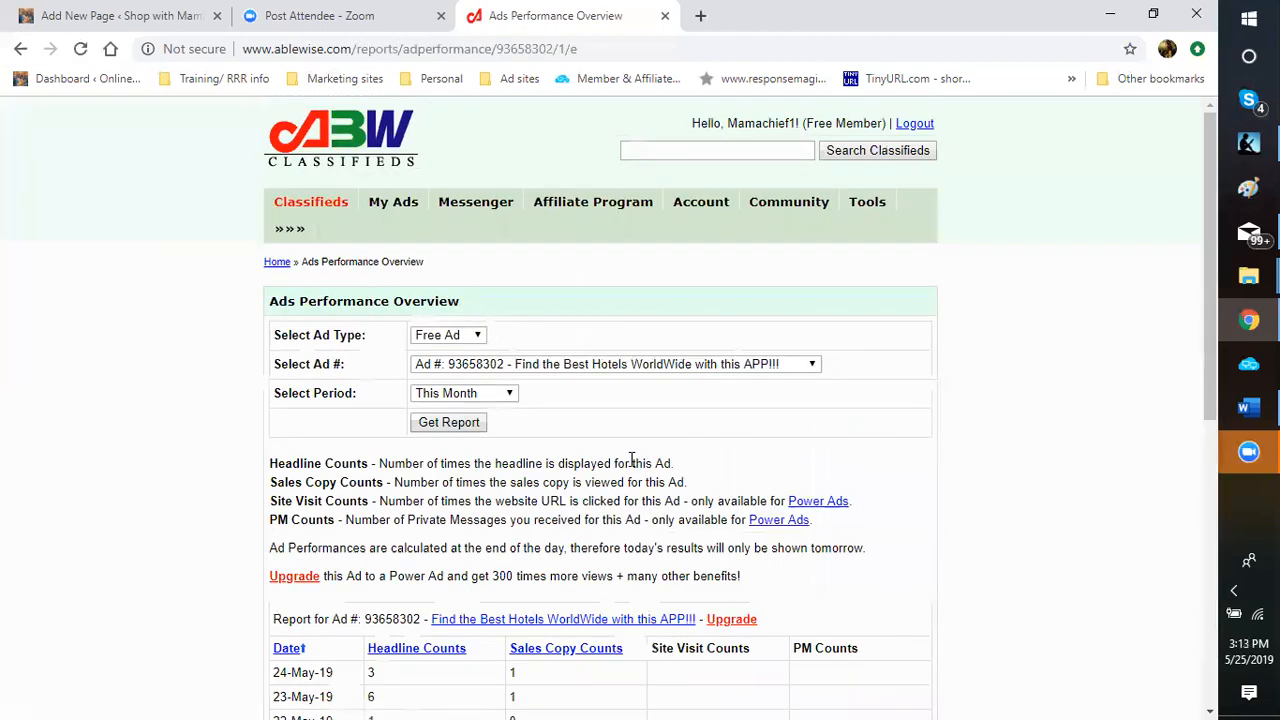
scroll(804, 437, down, 5)
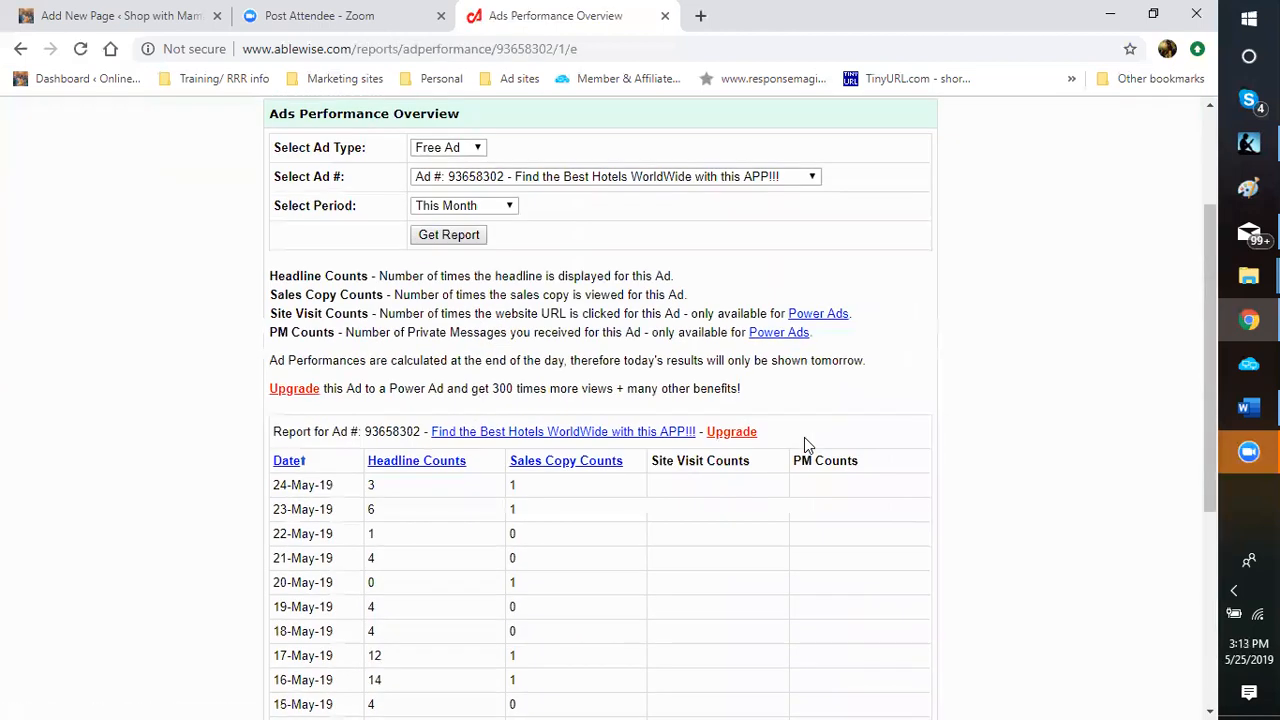
scroll(802, 437, down, 1)
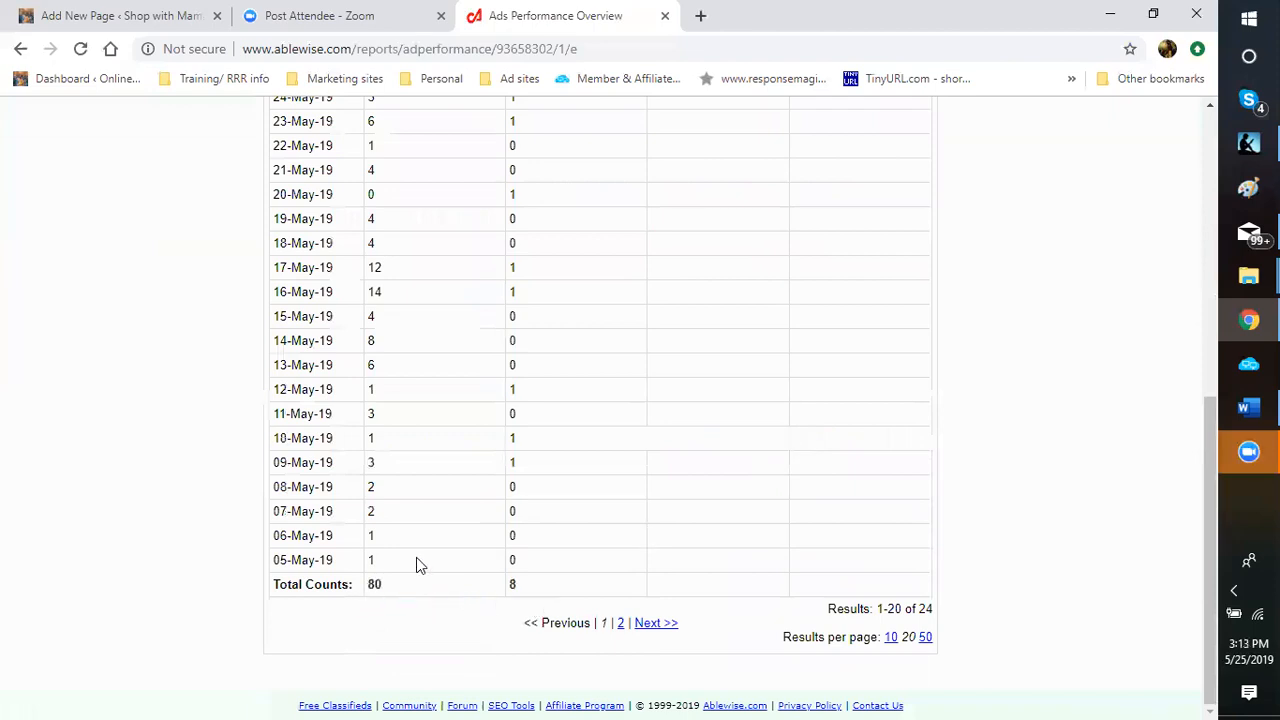
scroll(417, 560, up, 2)
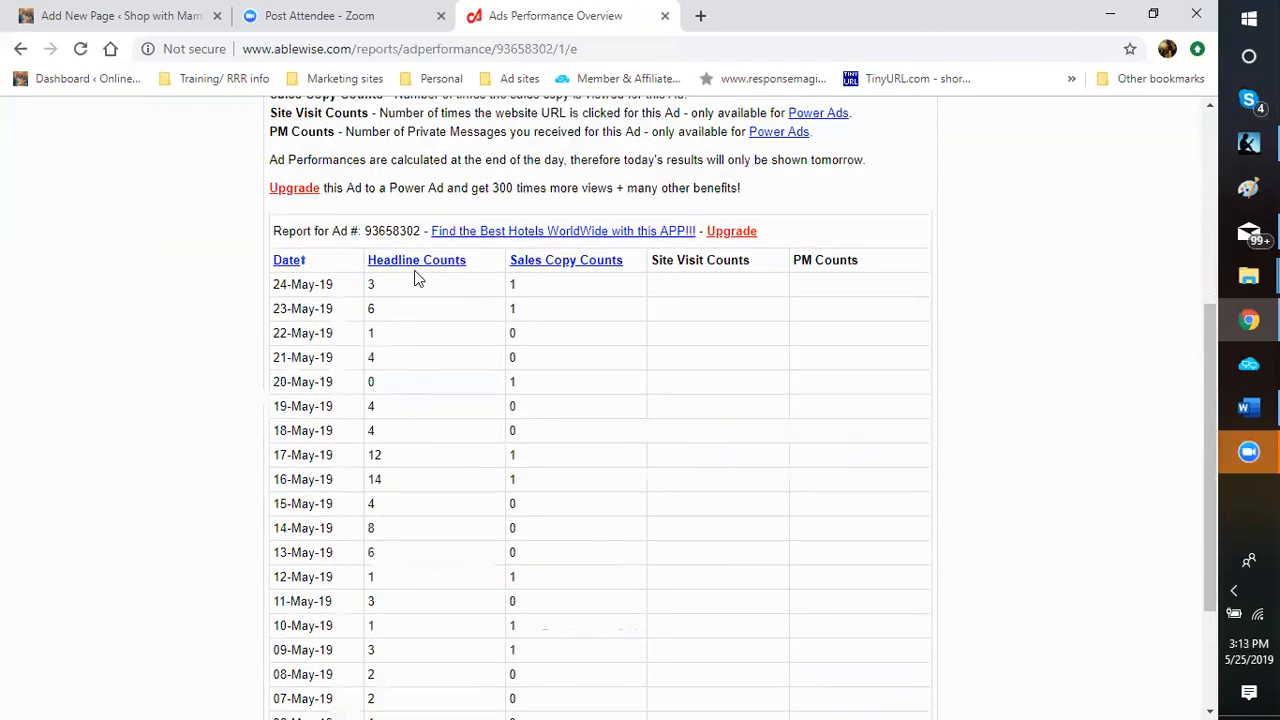
scroll(411, 289, down, 2)
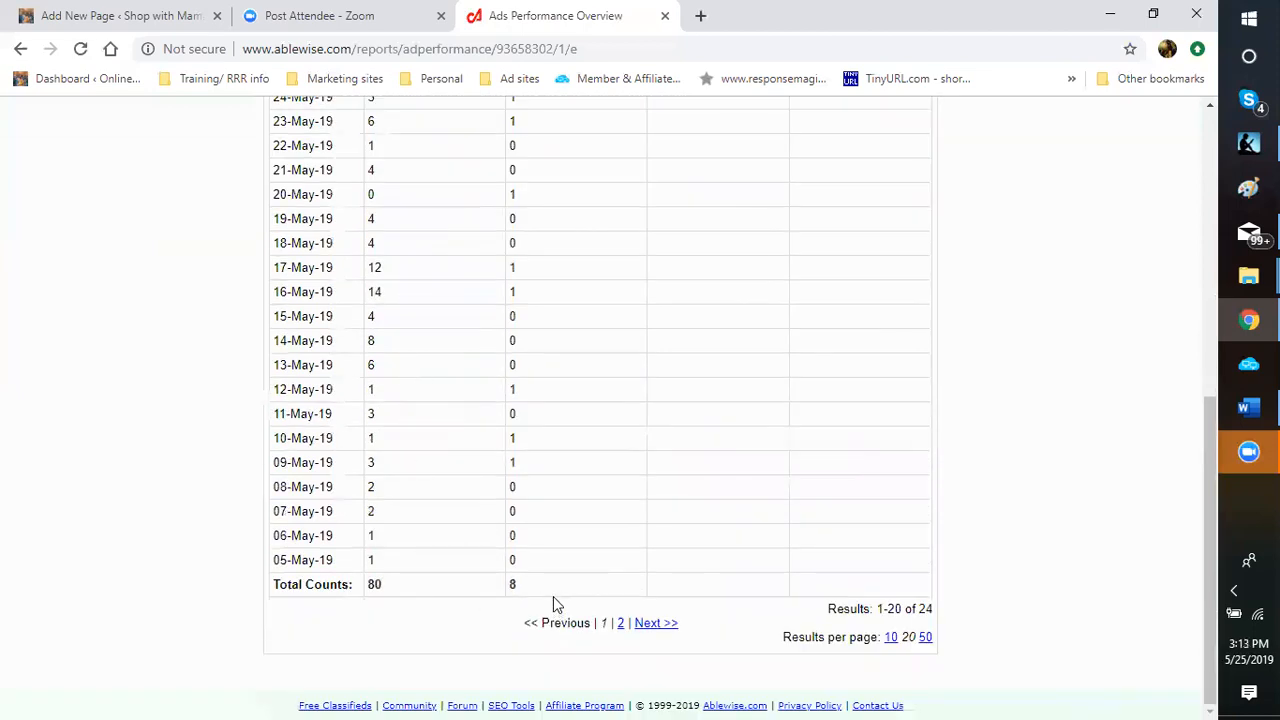
Show page 2 of the report, covering 1–4 May with 9 headline counts.
click(645, 624)
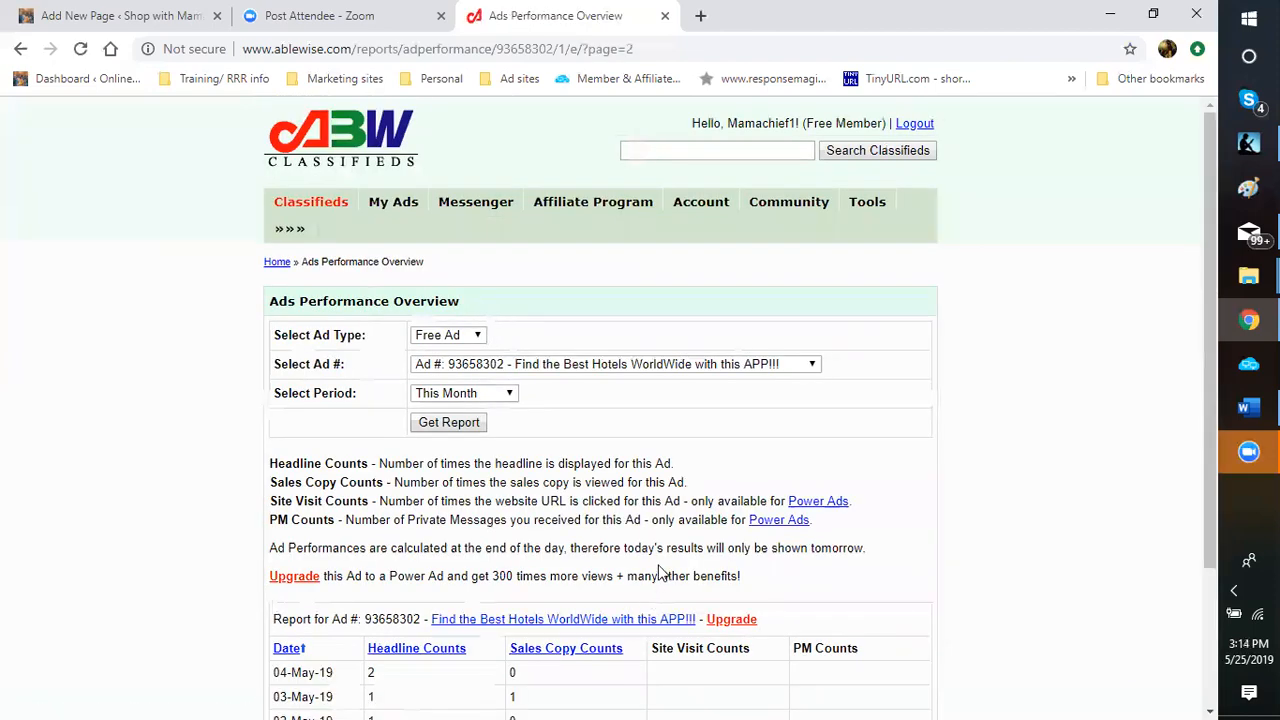
scroll(652, 600, down, 2)
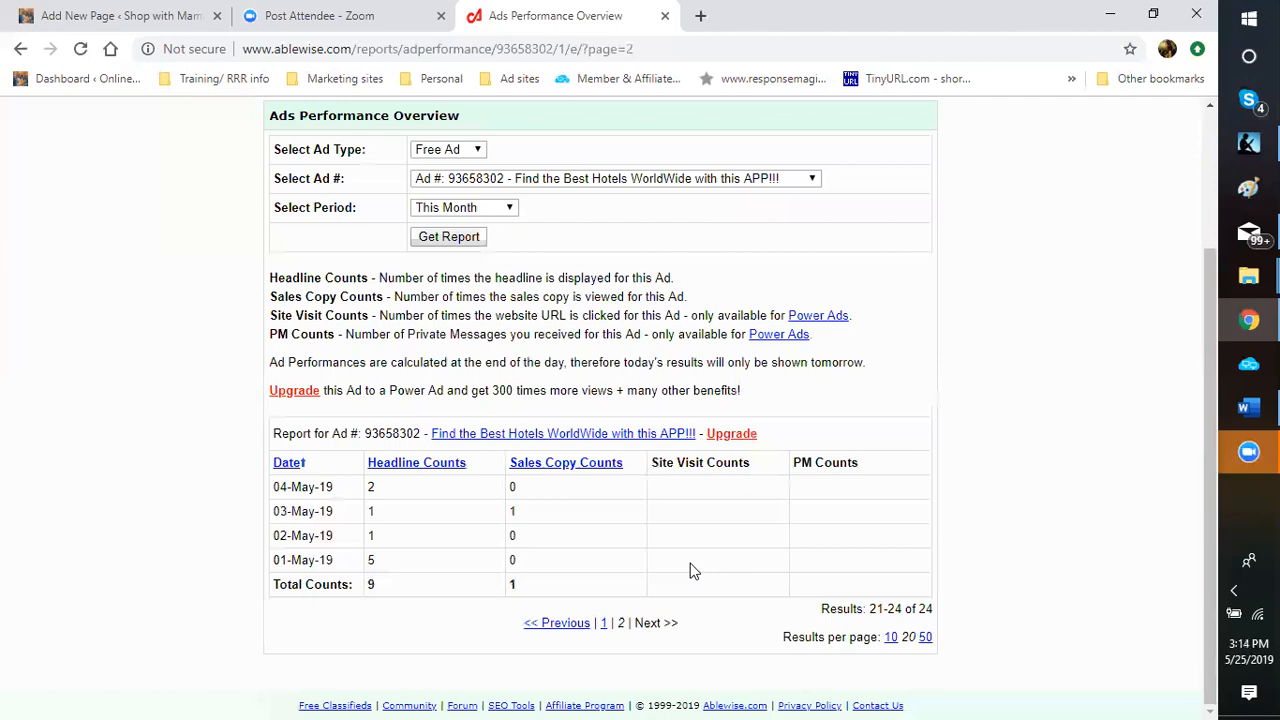
scroll(690, 565, up, 1)
scroll(626, 560, down, 1)
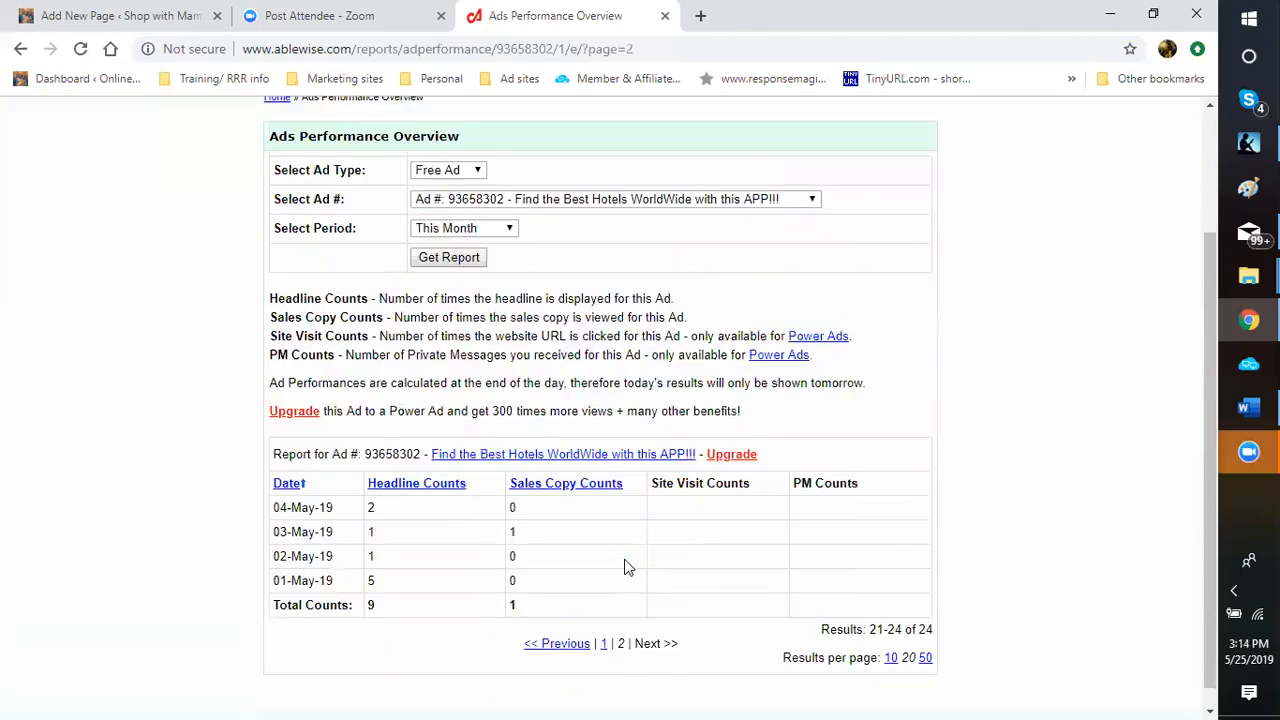
scroll(630, 540, up, 2)
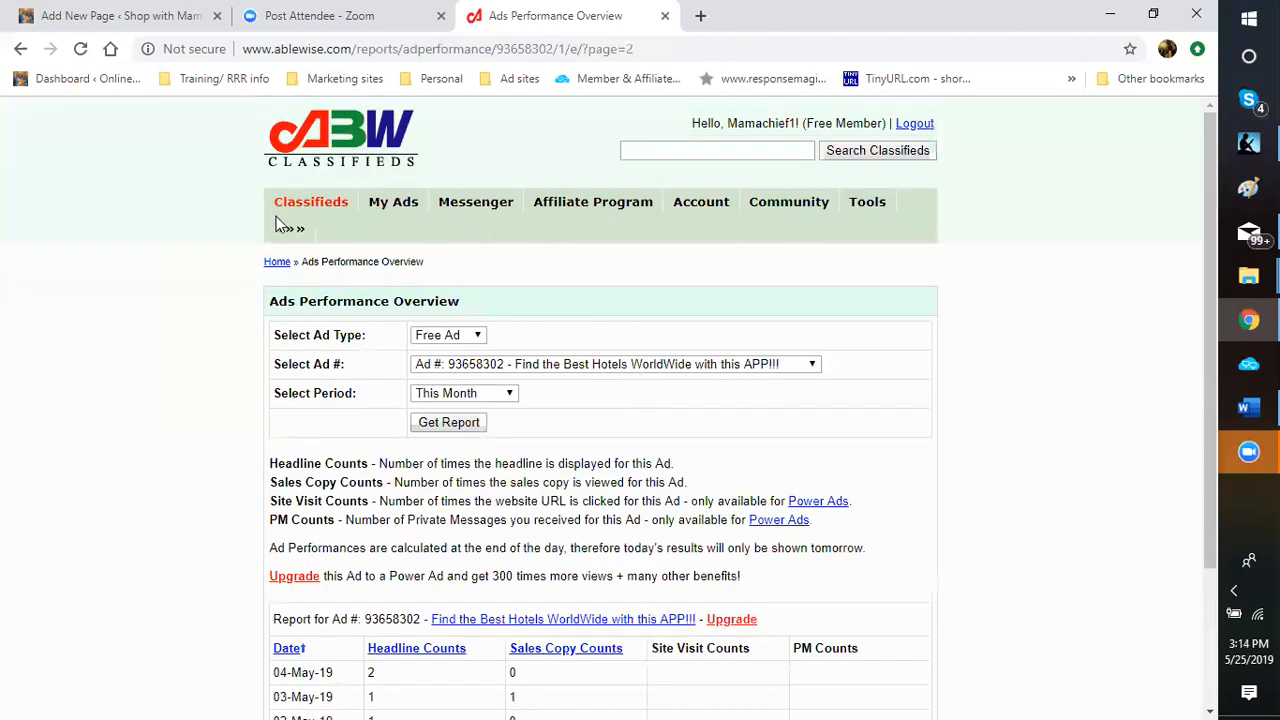
Review the Find the Best Hotels WorldWide ad's edit form, then return to My Free Ads.
mouse_move(381, 206)
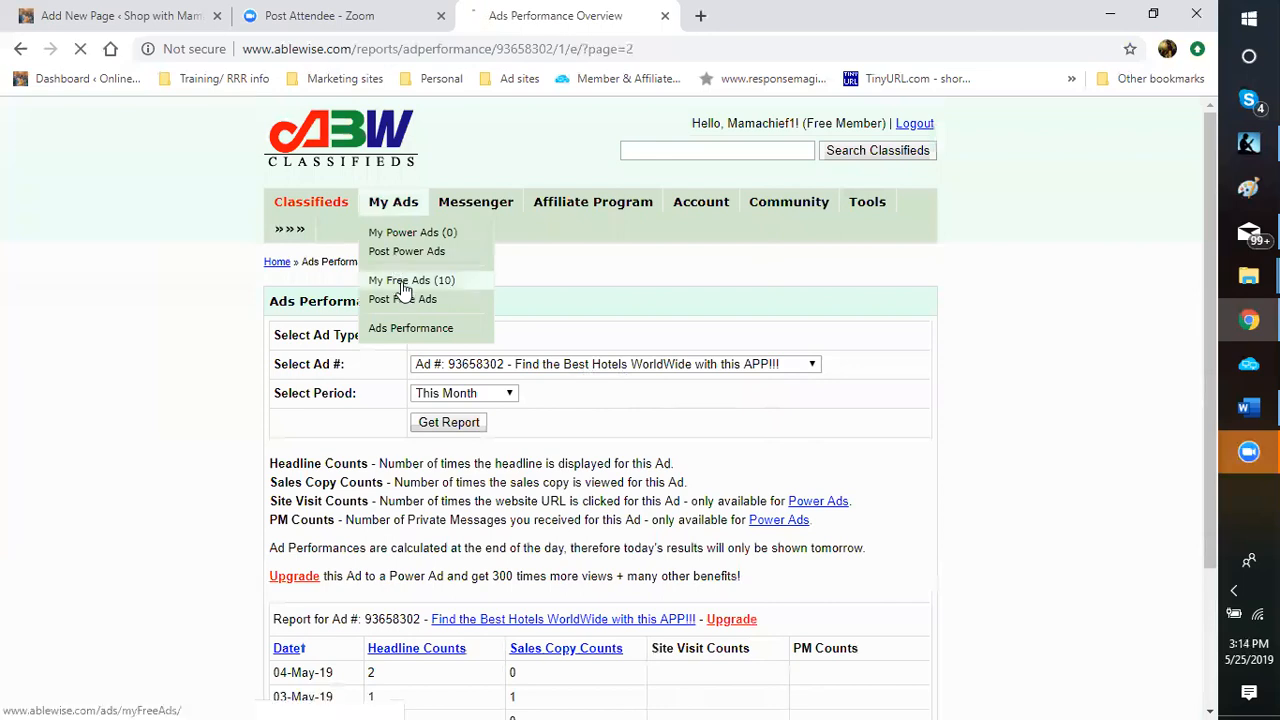
click(400, 283)
scroll(774, 585, down, 3)
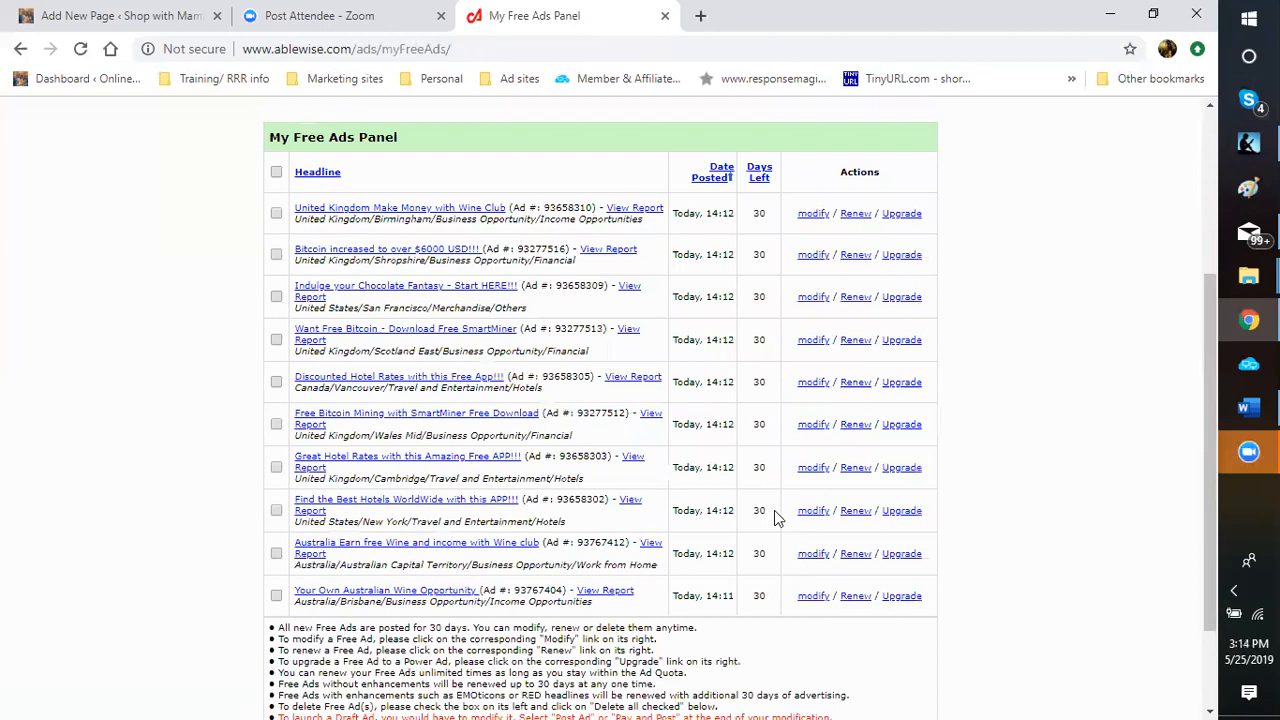
click(808, 516)
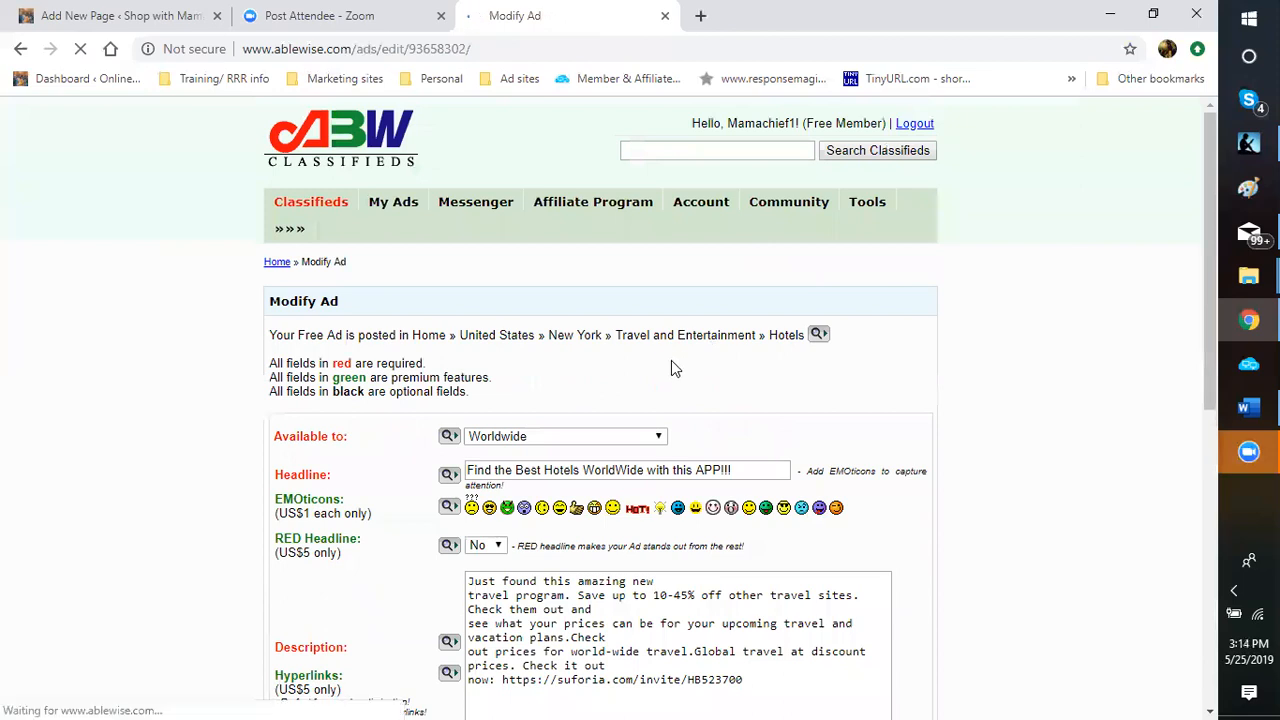
scroll(671, 368, down, 3)
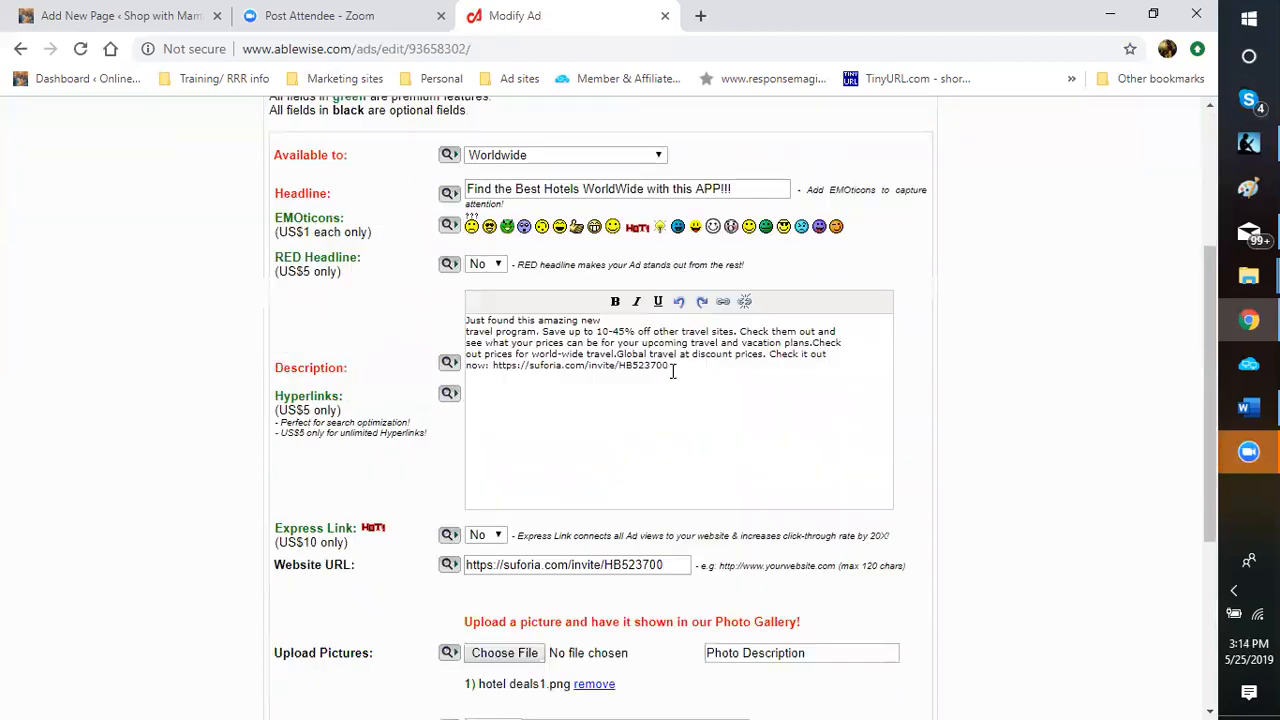
scroll(673, 371, down, 4)
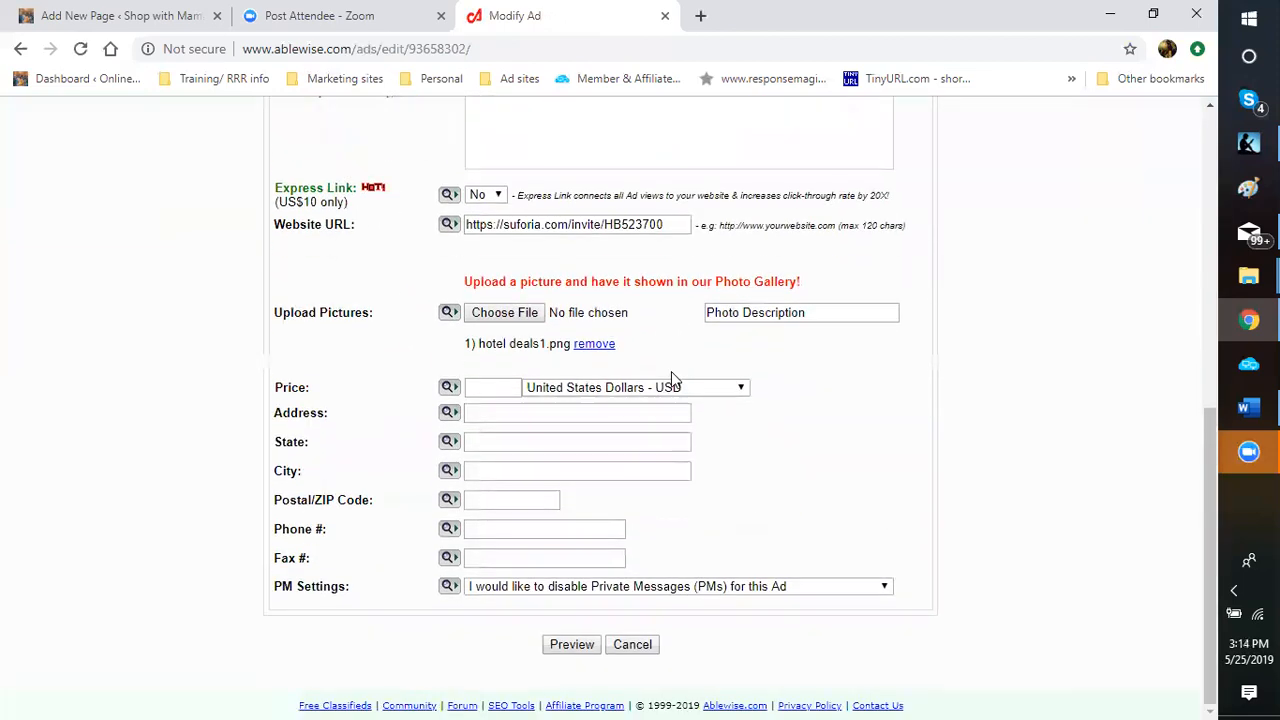
scroll(671, 371, up, 6)
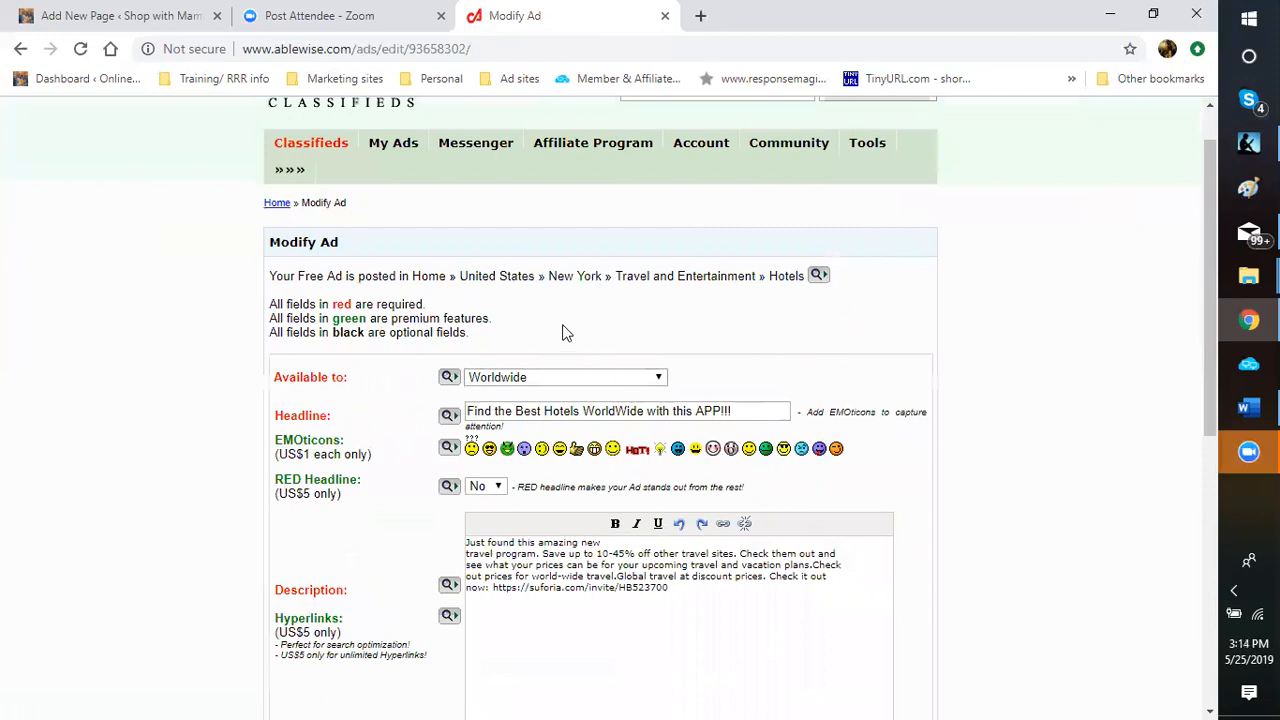
mouse_move(392, 144)
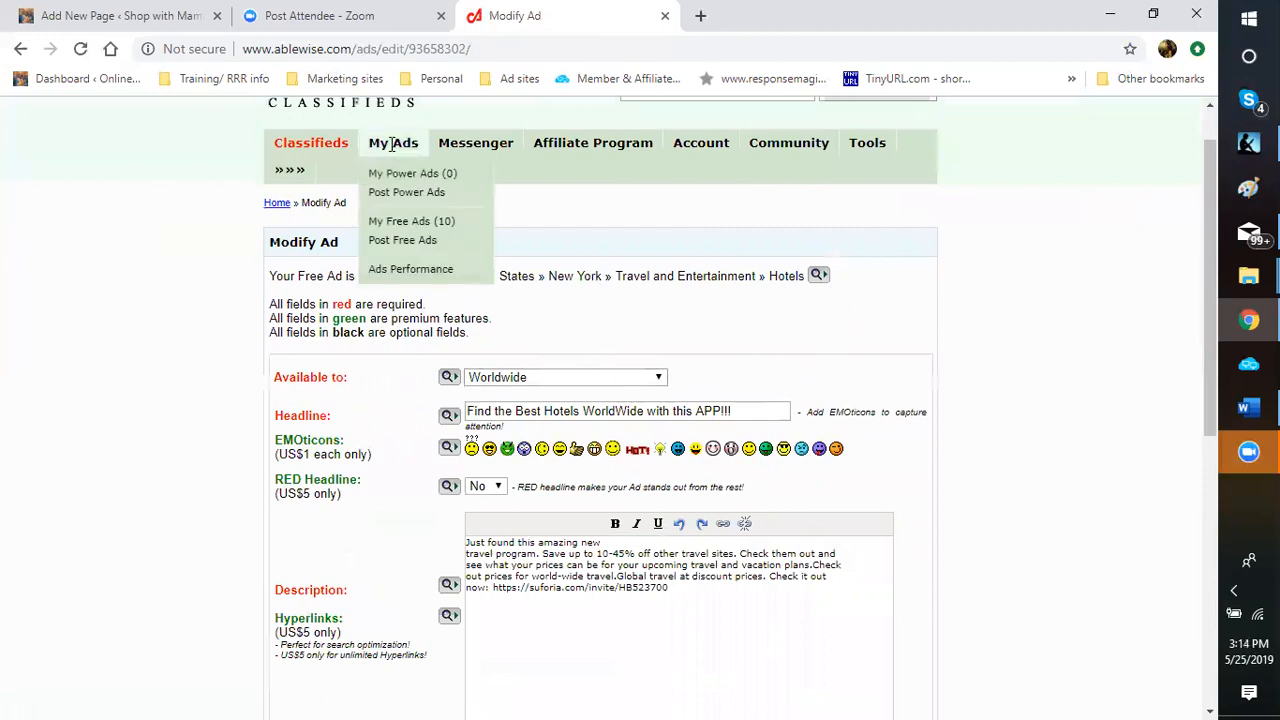
click(416, 222)
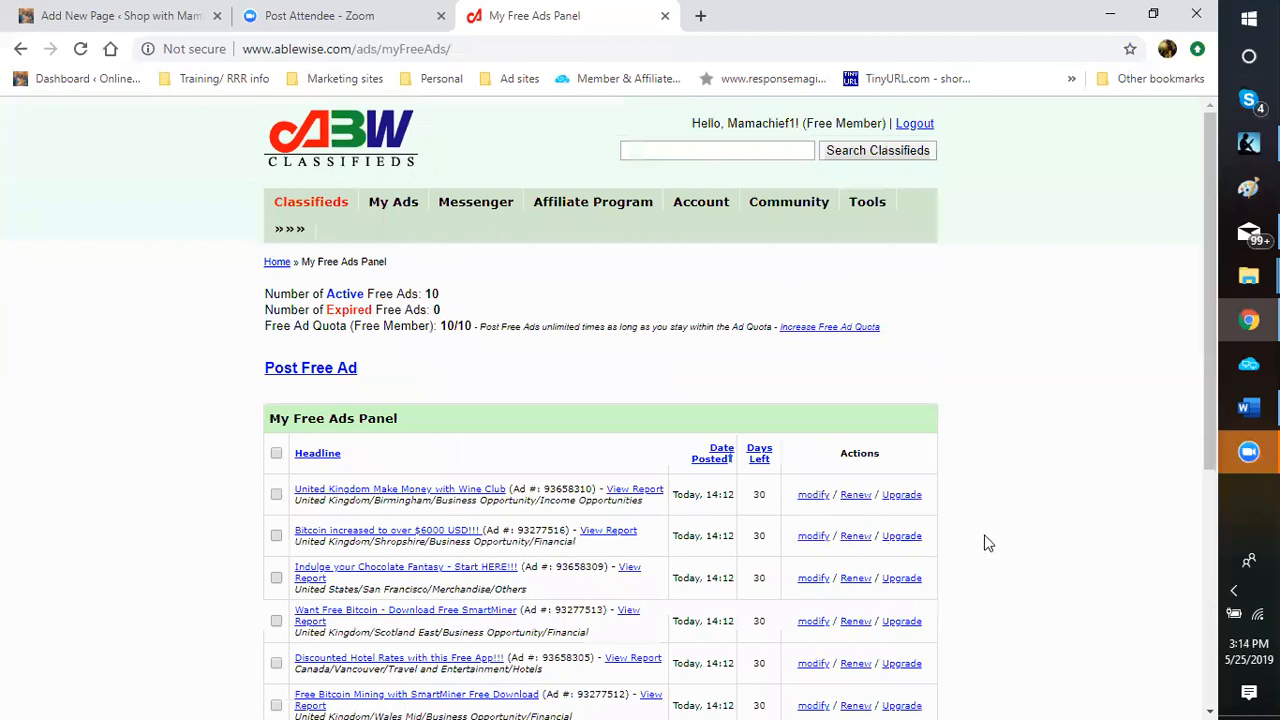
Check the Find the Best Hotels WorldWide ad, delete it and confirm, leaving a 9/10 quota.
scroll(985, 535, down, 3)
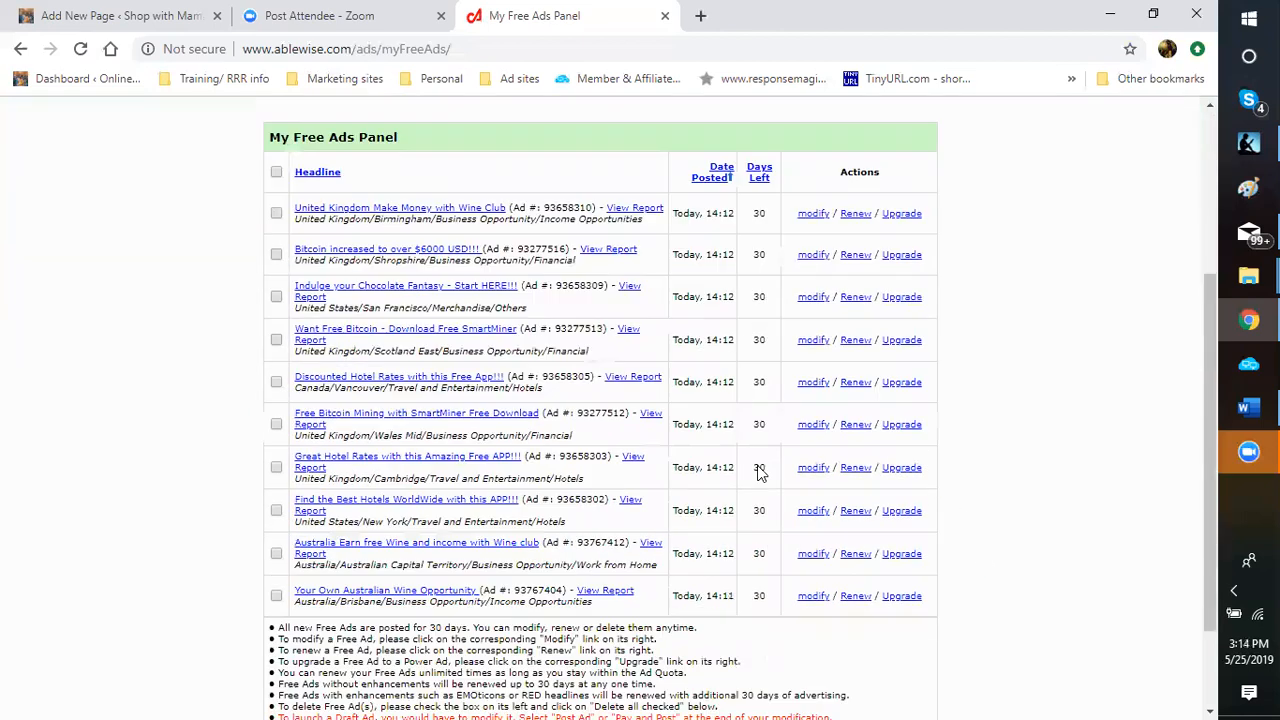
click(276, 510)
scroll(440, 490, down, 2)
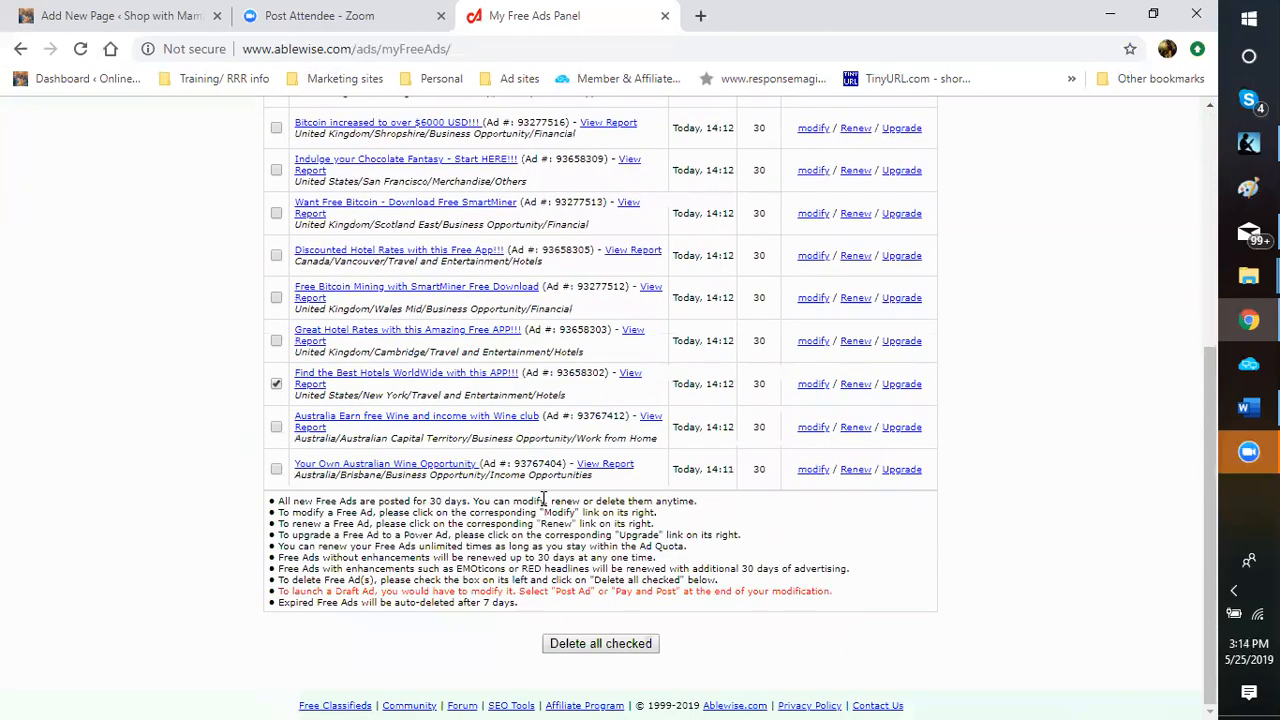
click(590, 646)
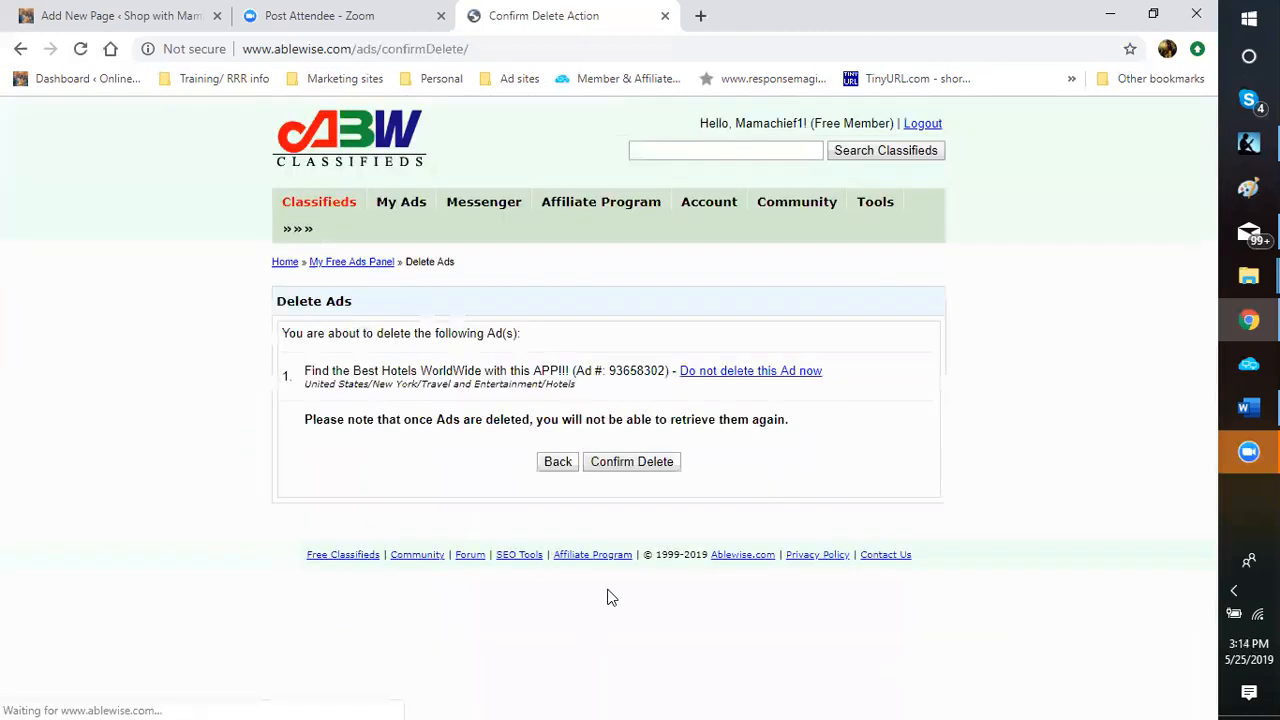
click(631, 467)
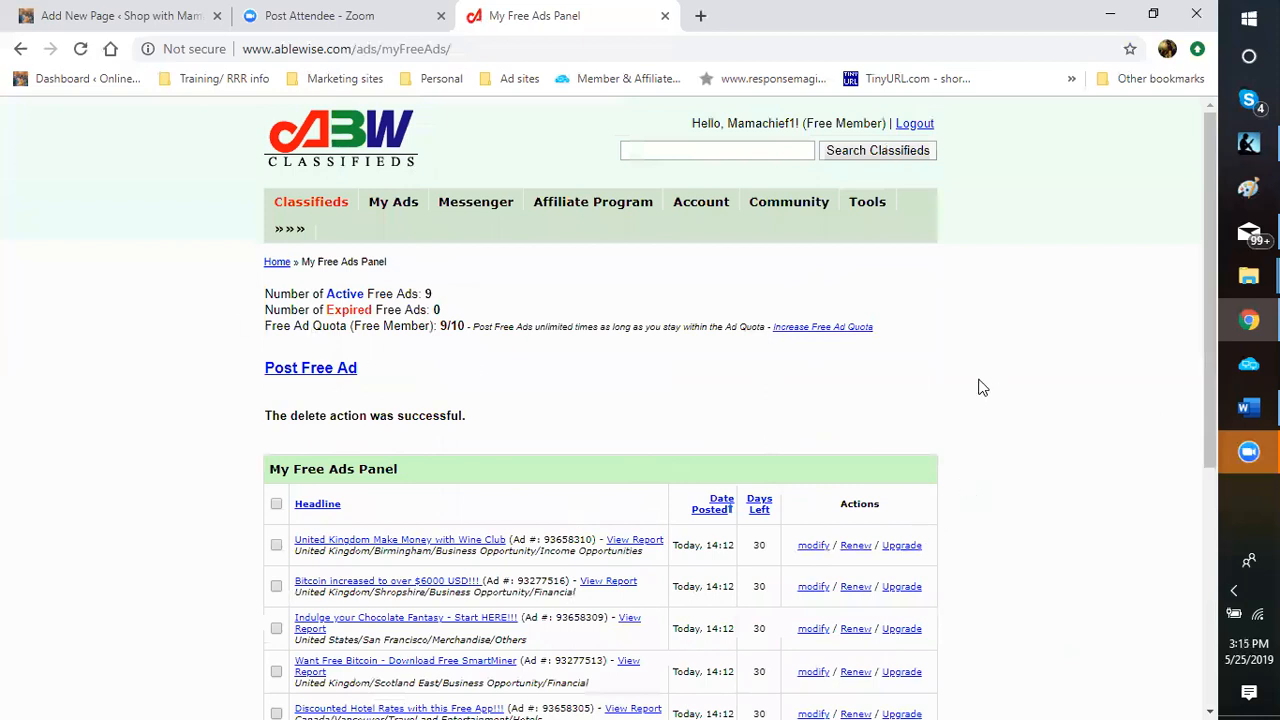
mouse_move(420, 202)
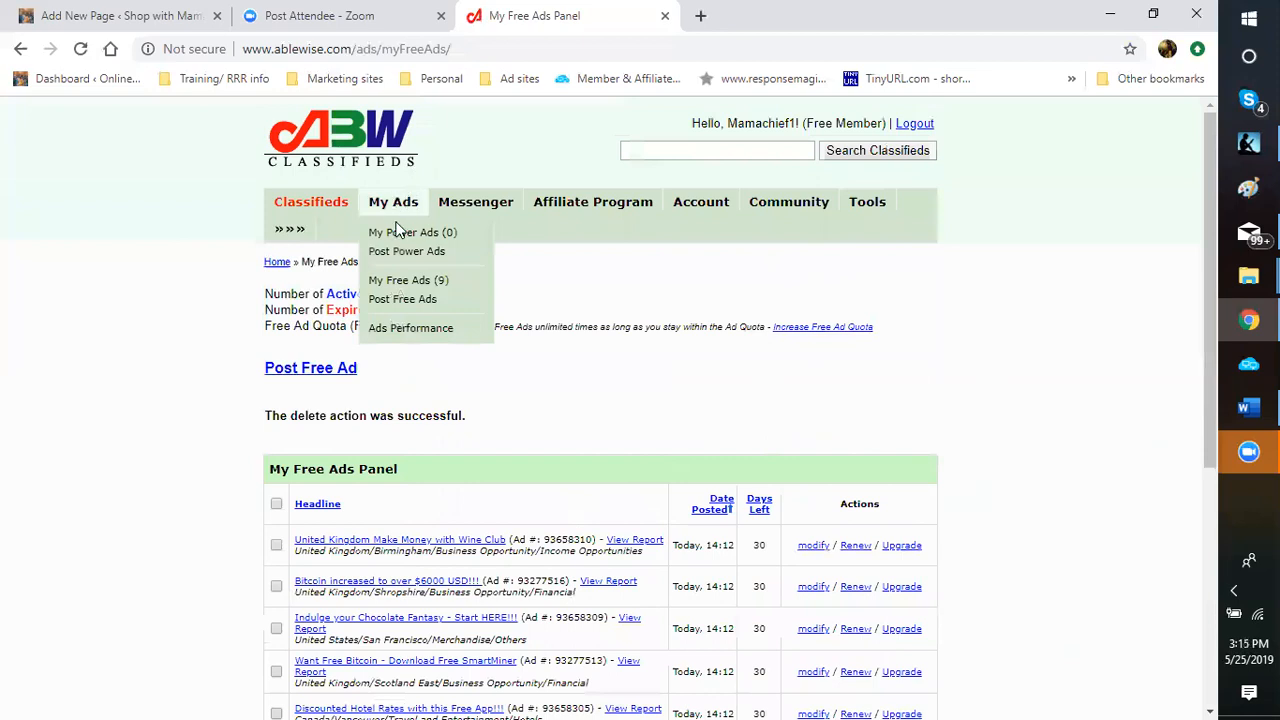
Start a new free ad with China as the country and scroll down the province list.
click(401, 301)
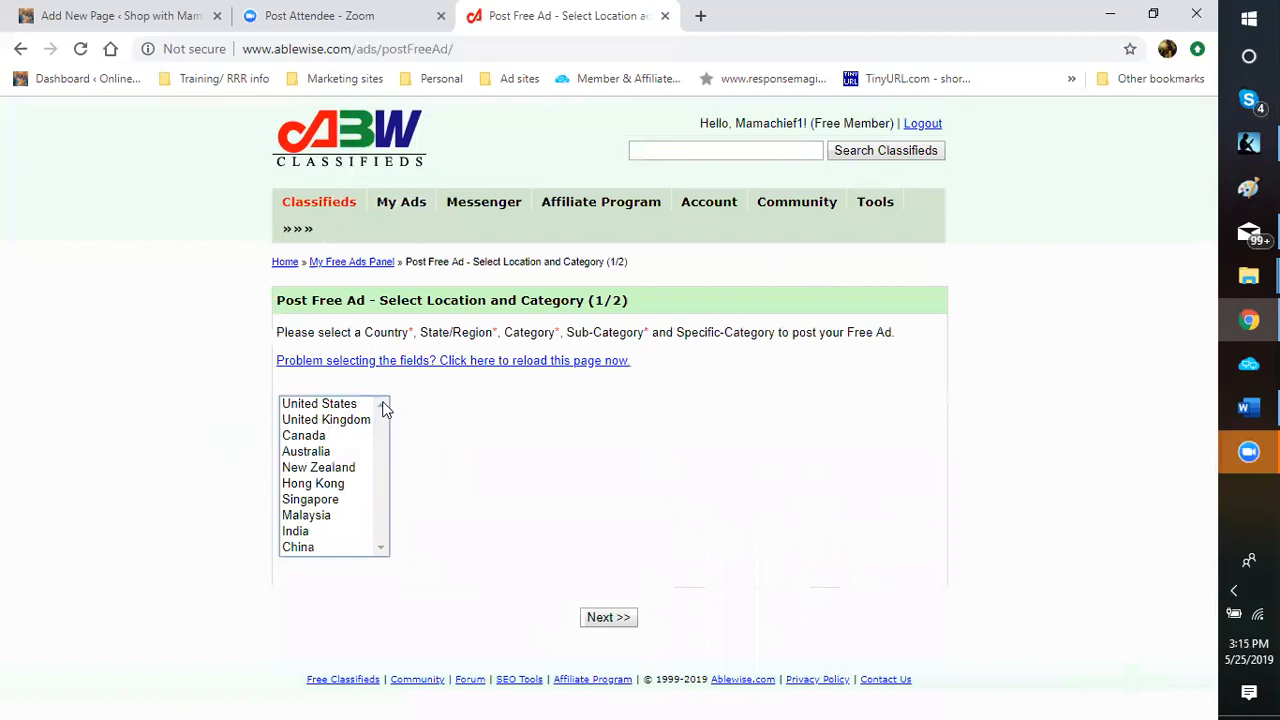
click(306, 549)
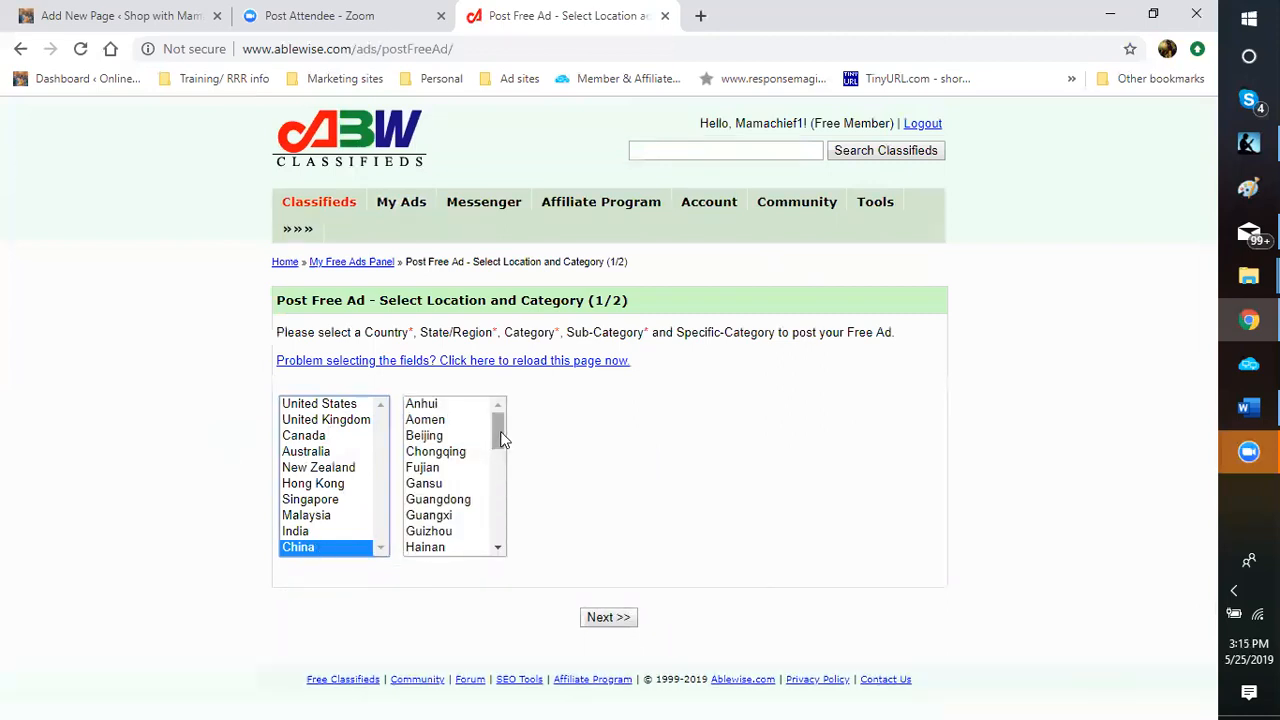
drag(503, 443, 518, 538)
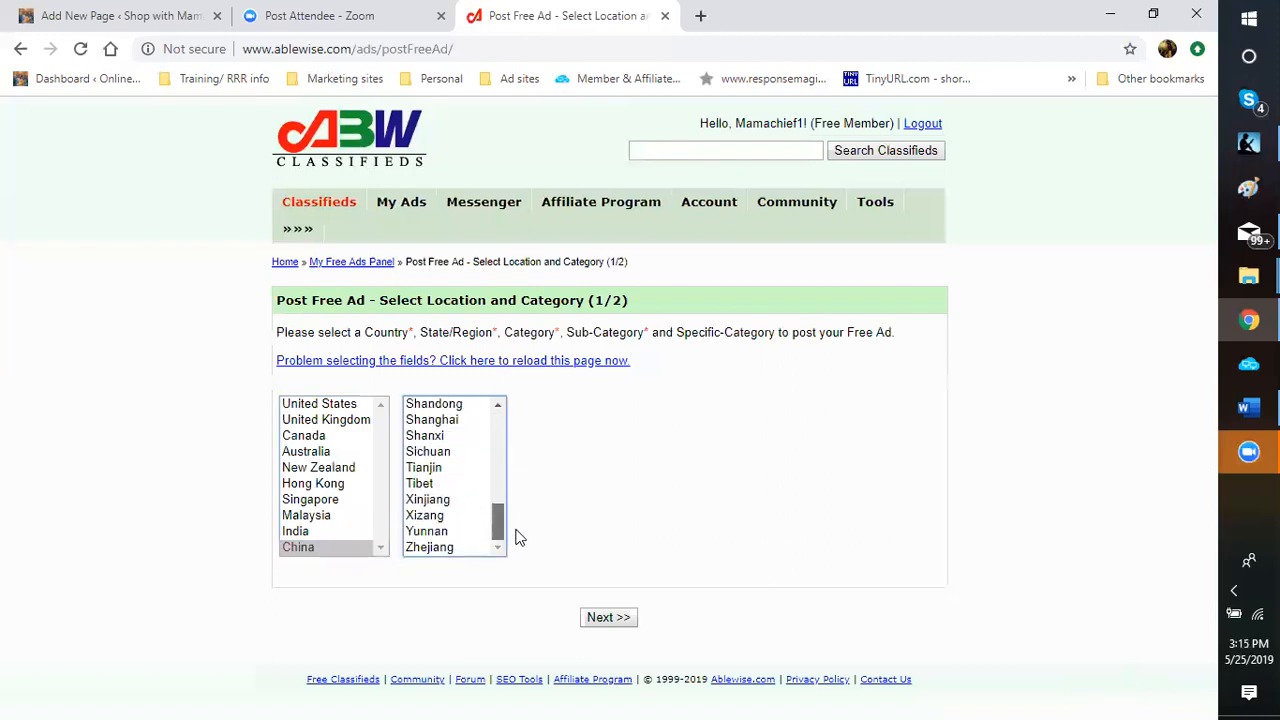
drag(519, 538, 511, 431)
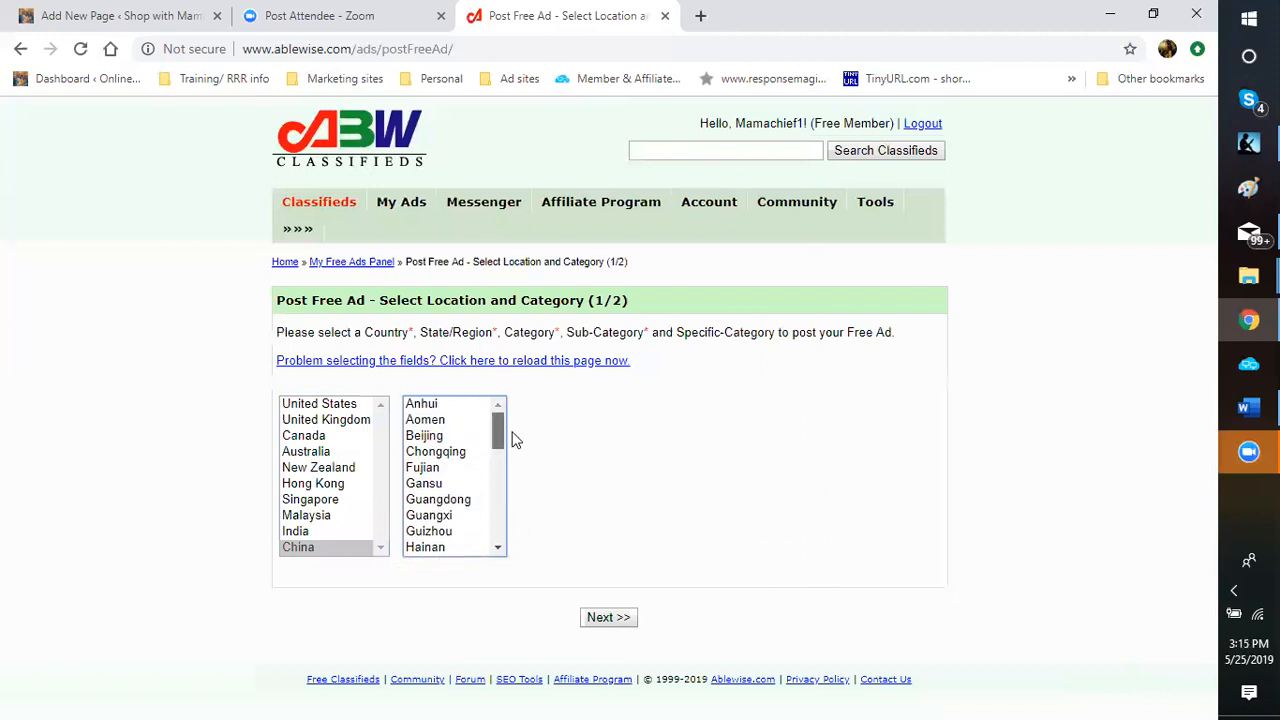
click(497, 547)
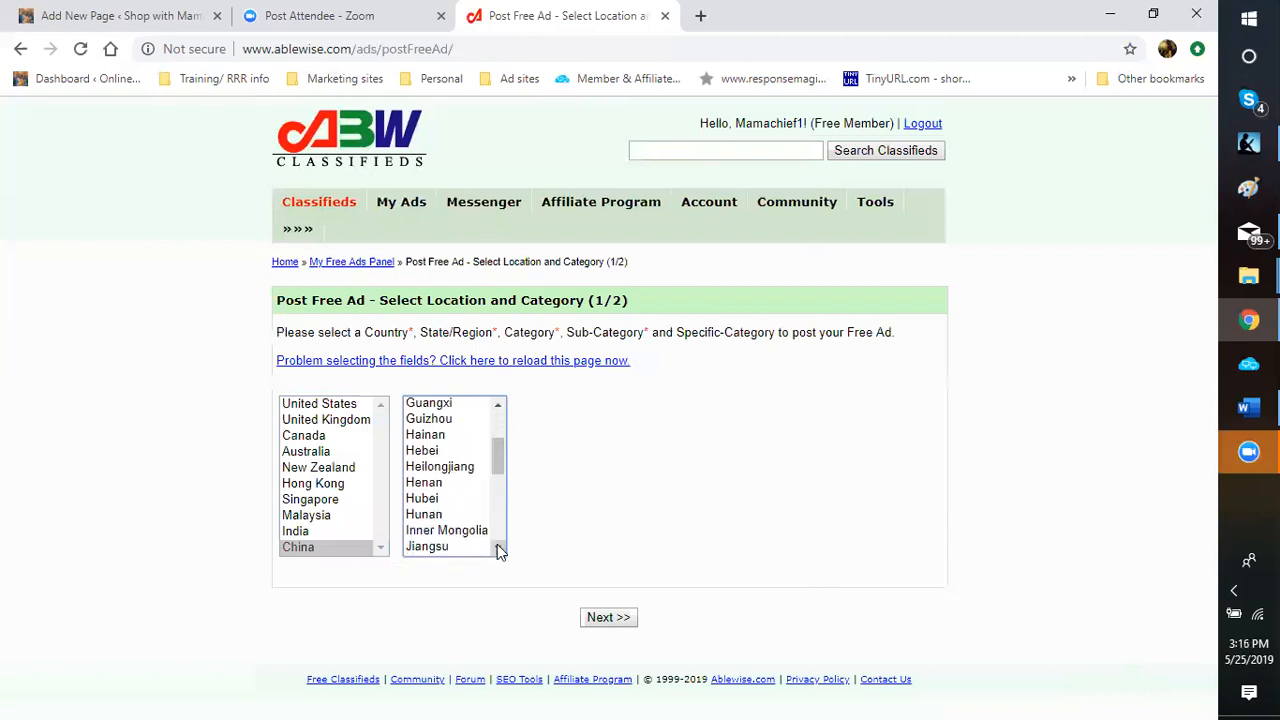
click(497, 547)
click(497, 547)
click(497, 547)
click(497, 547)
click(497, 547)
click(497, 547)
click(497, 547)
click(497, 547)
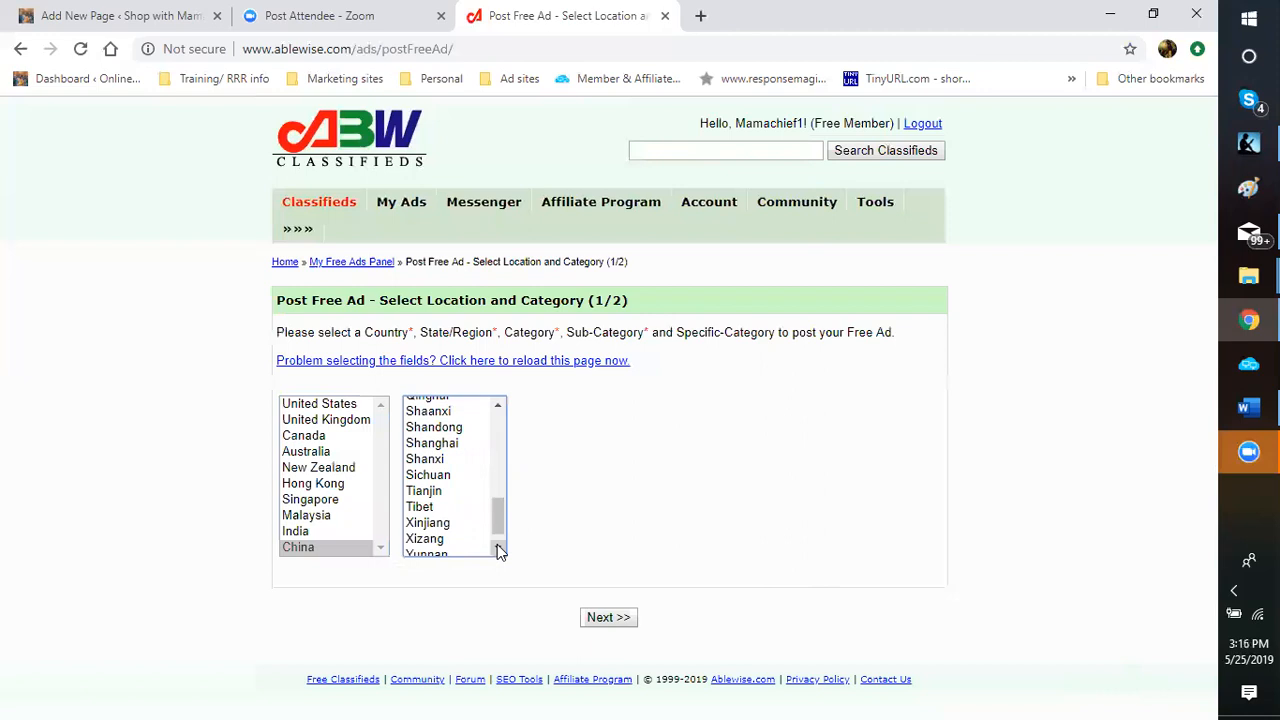
click(497, 547)
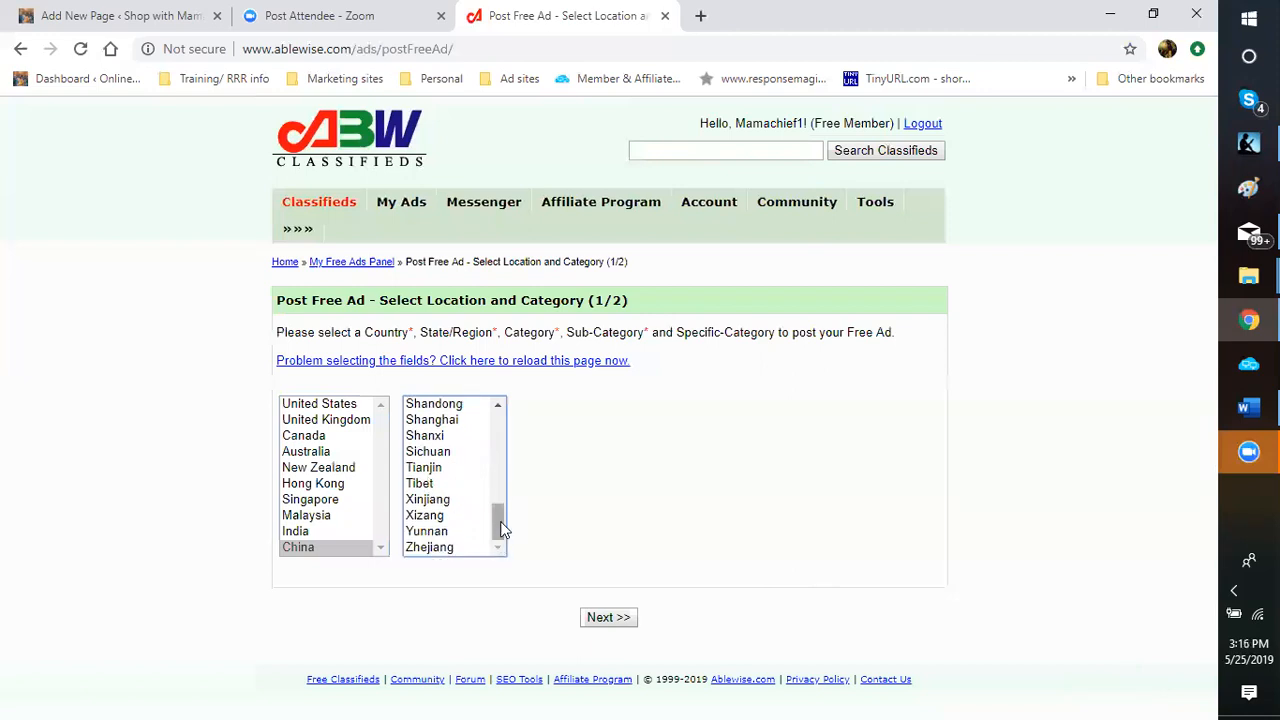
Scroll back up the province list and select Beijing.
click(499, 407)
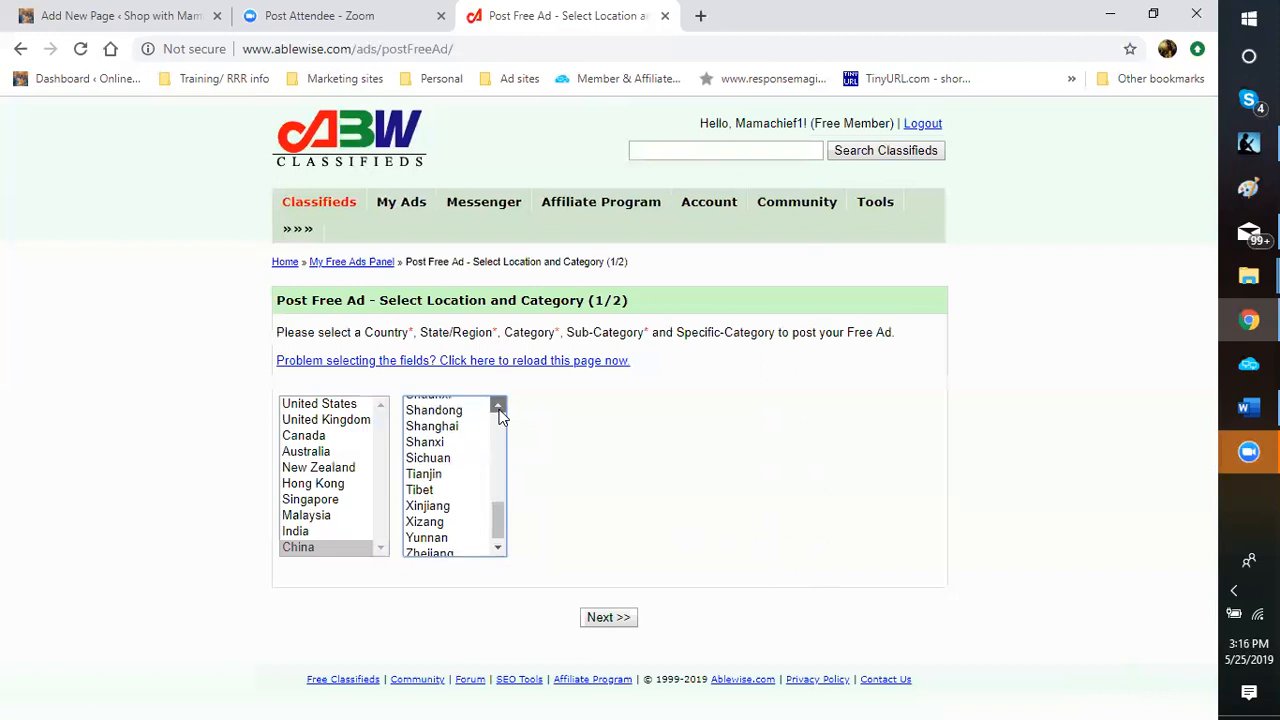
click(499, 407)
click(499, 407)
click(499, 407)
click(499, 407)
click(499, 407)
click(499, 407)
click(499, 407)
click(499, 407)
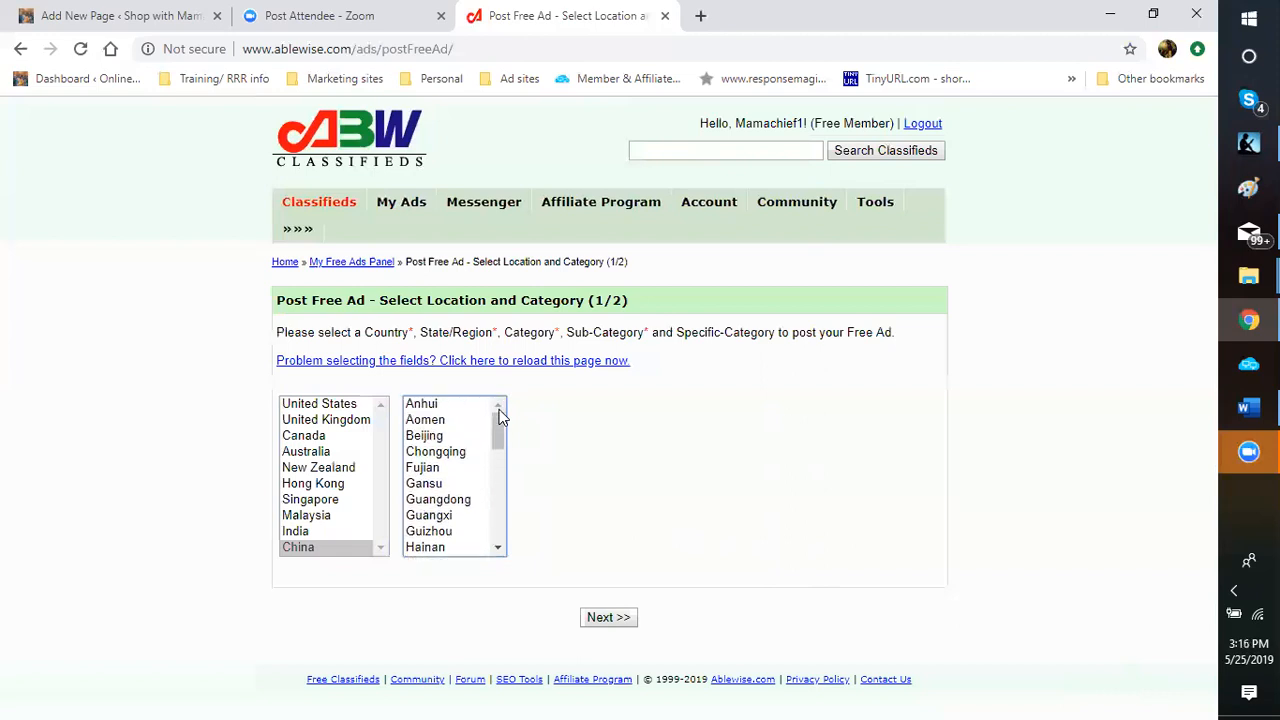
click(431, 438)
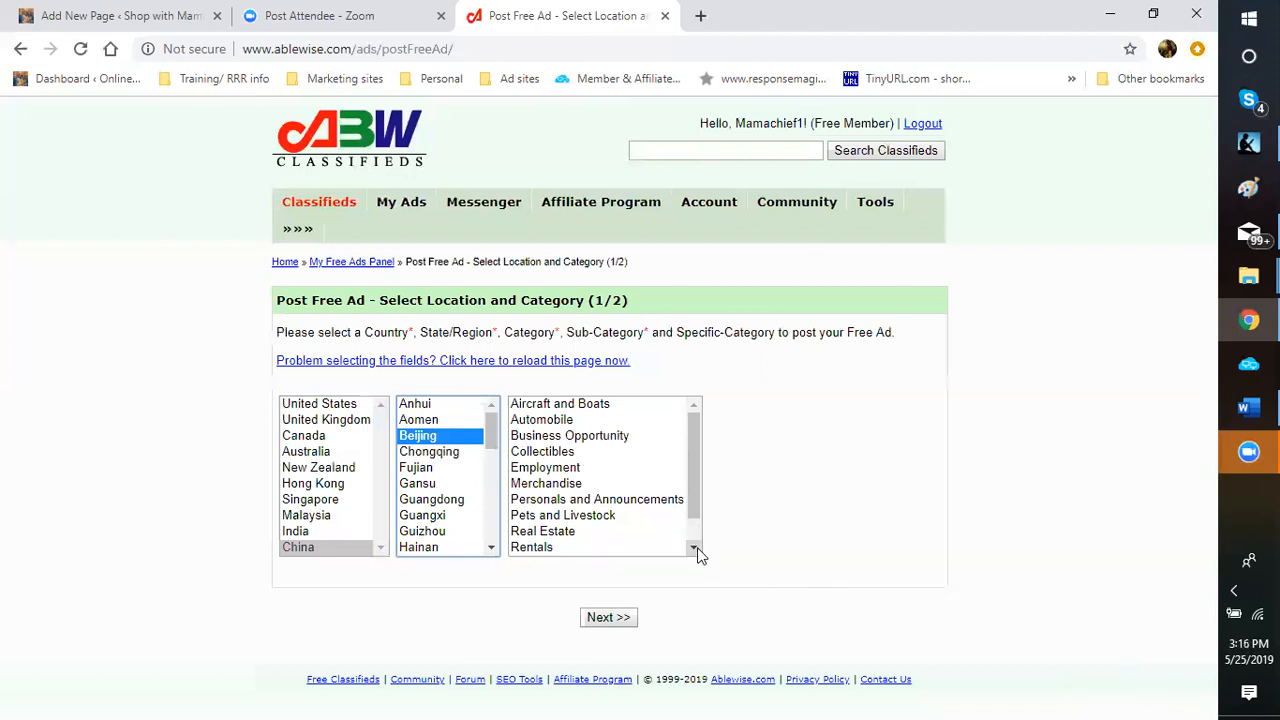
Browse the Category list and select Business Opportunity.
click(697, 463)
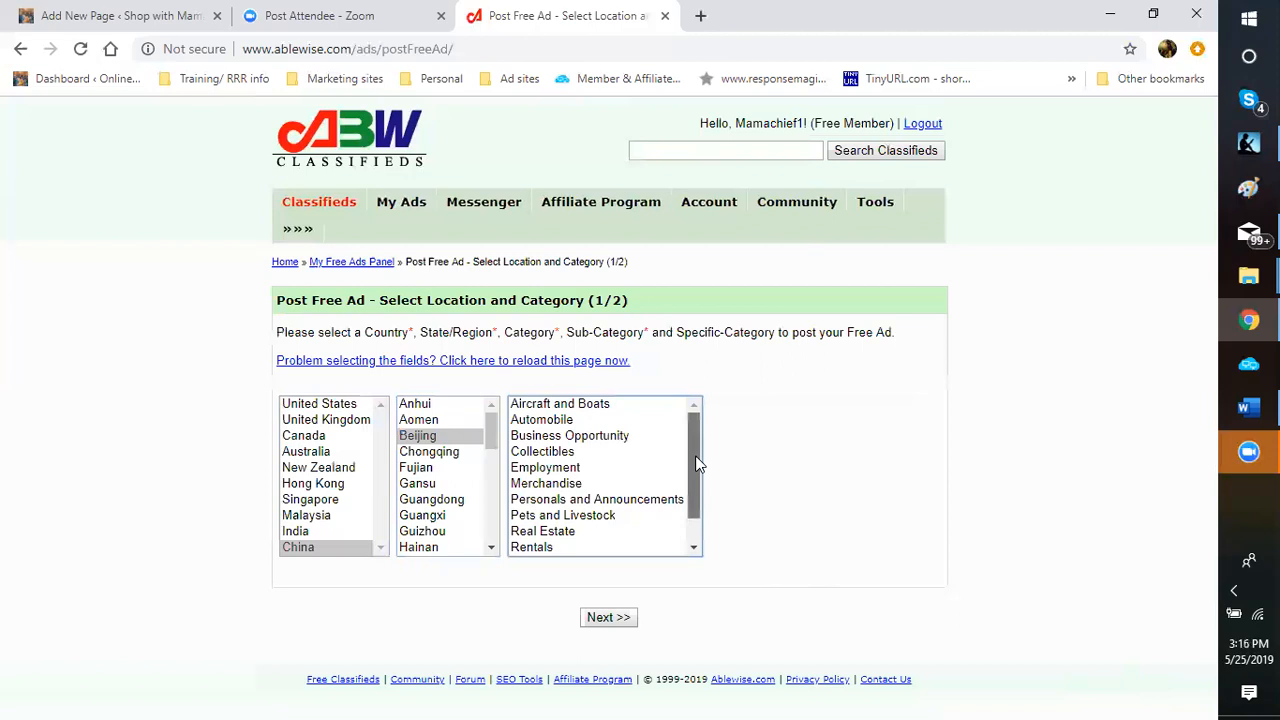
drag(697, 463, 699, 431)
scroll(698, 555, down, 1)
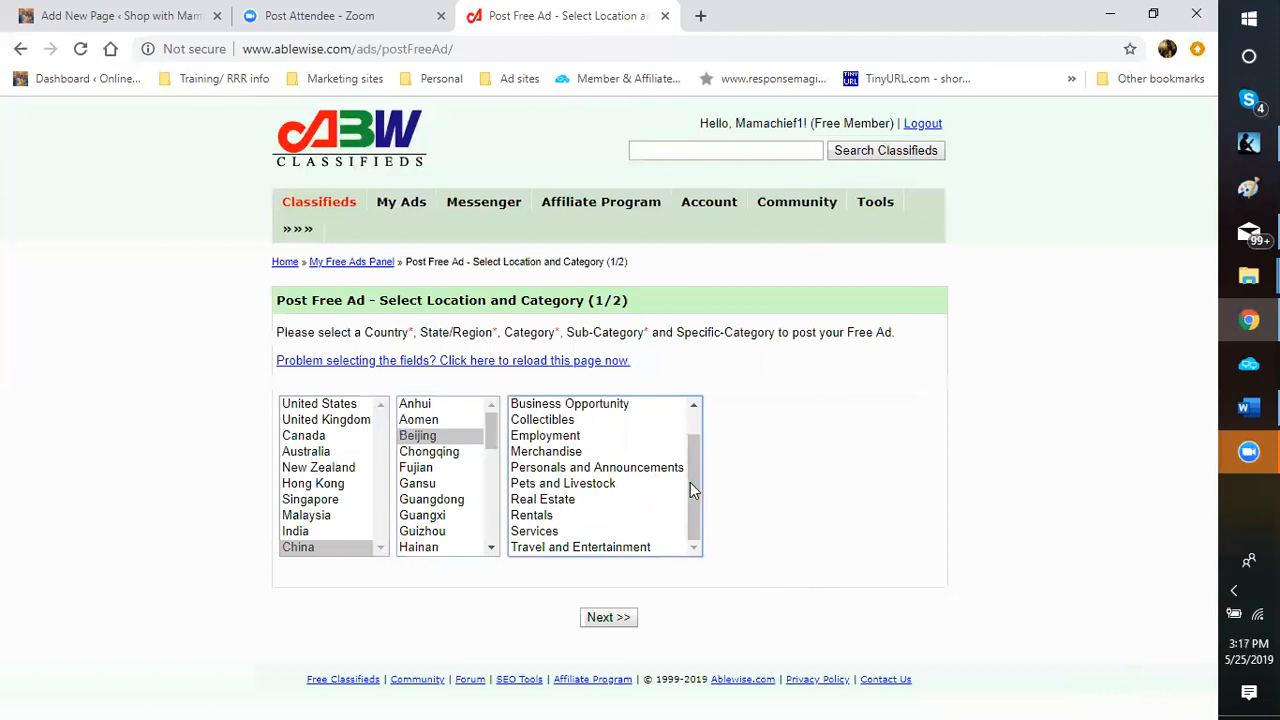
scroll(695, 463, up, 1)
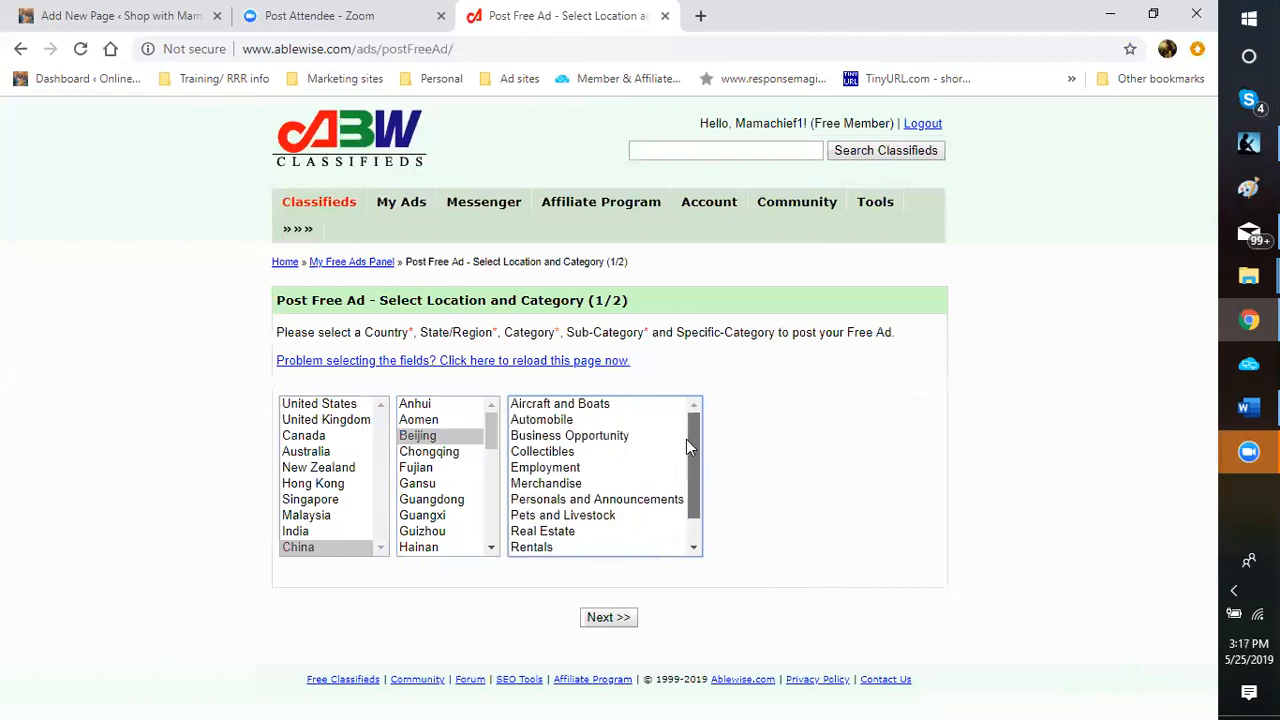
click(590, 437)
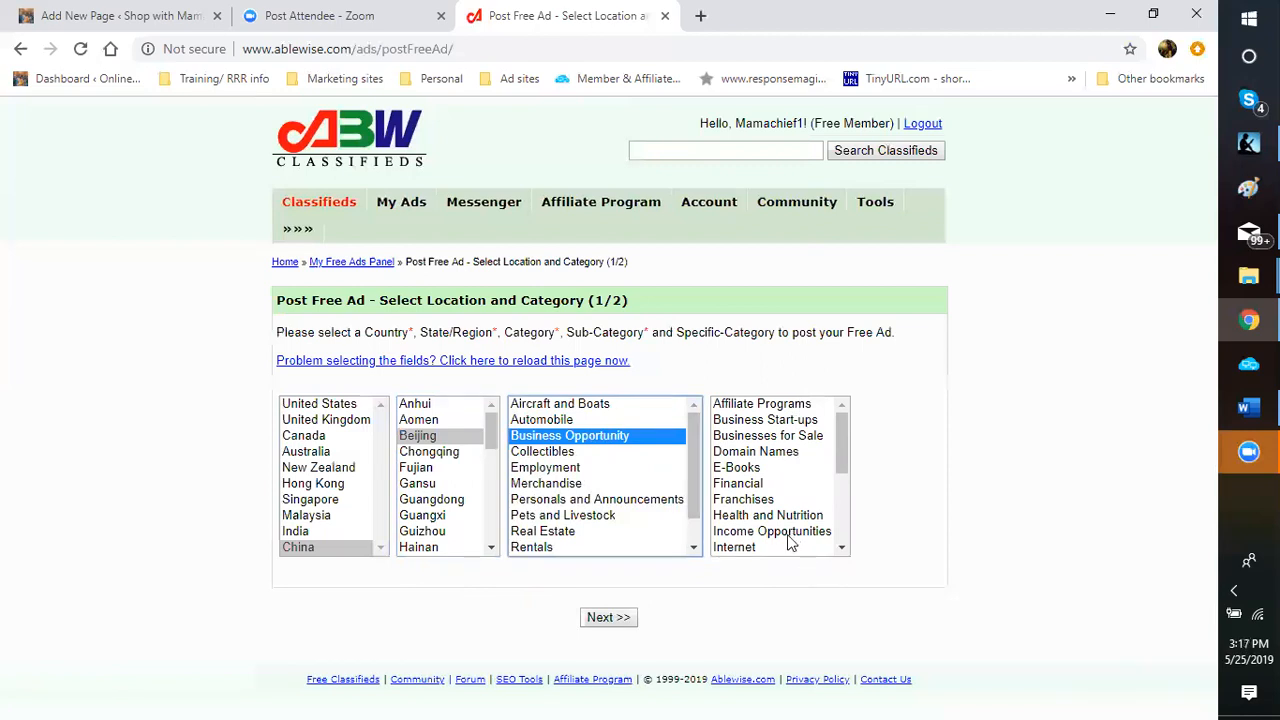
Choose Internet as sub-category and advance to Enter Ad Details for China » Beijing » Business Opportunity » Internet.
click(758, 550)
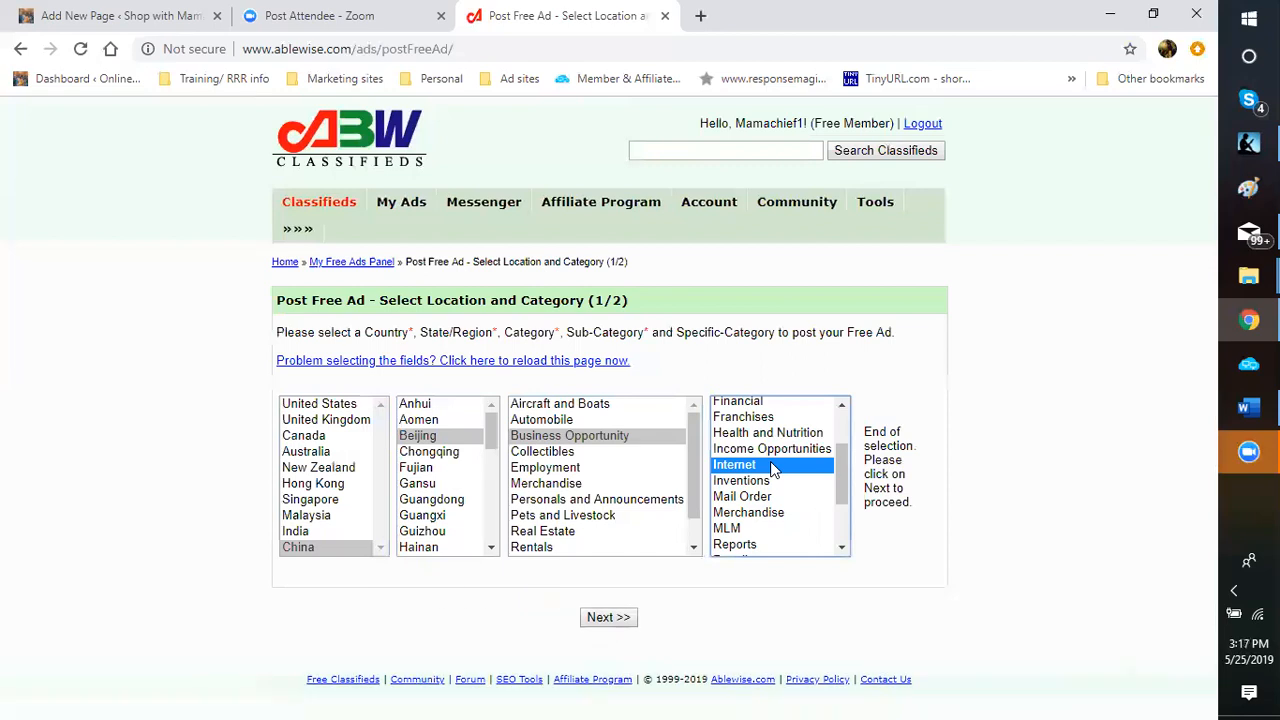
drag(845, 490, 845, 522)
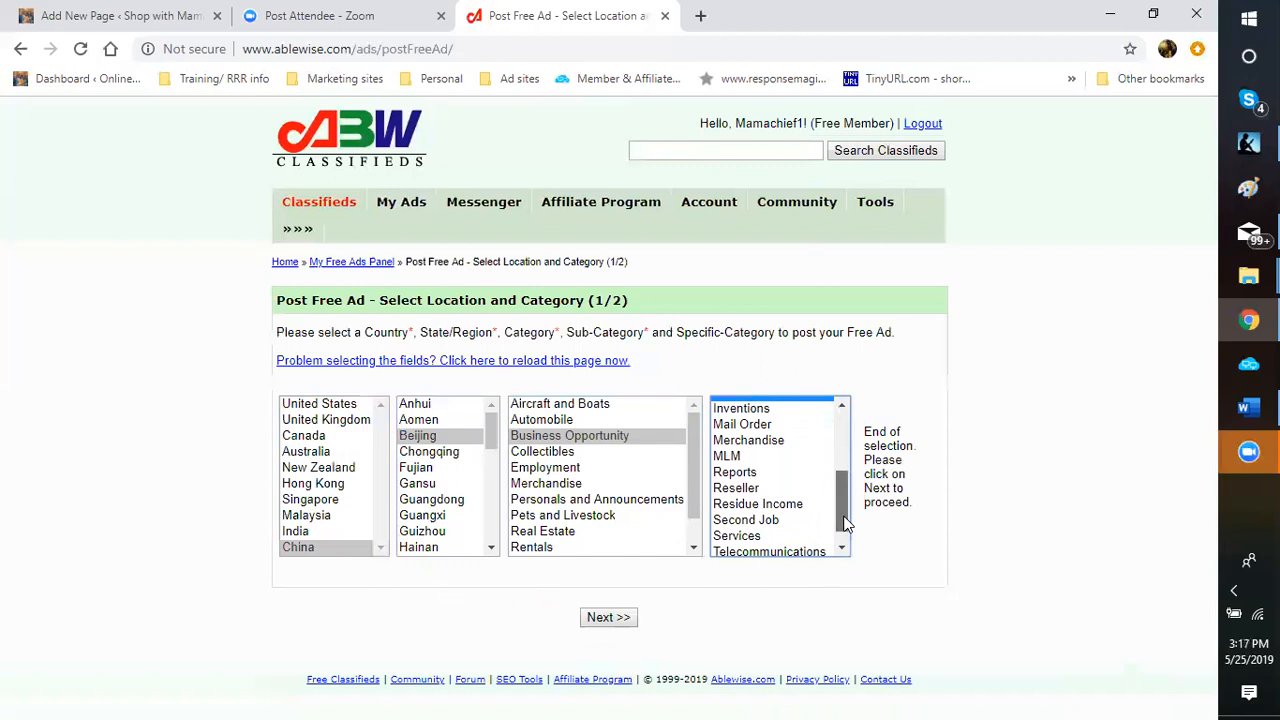
drag(845, 522, 851, 446)
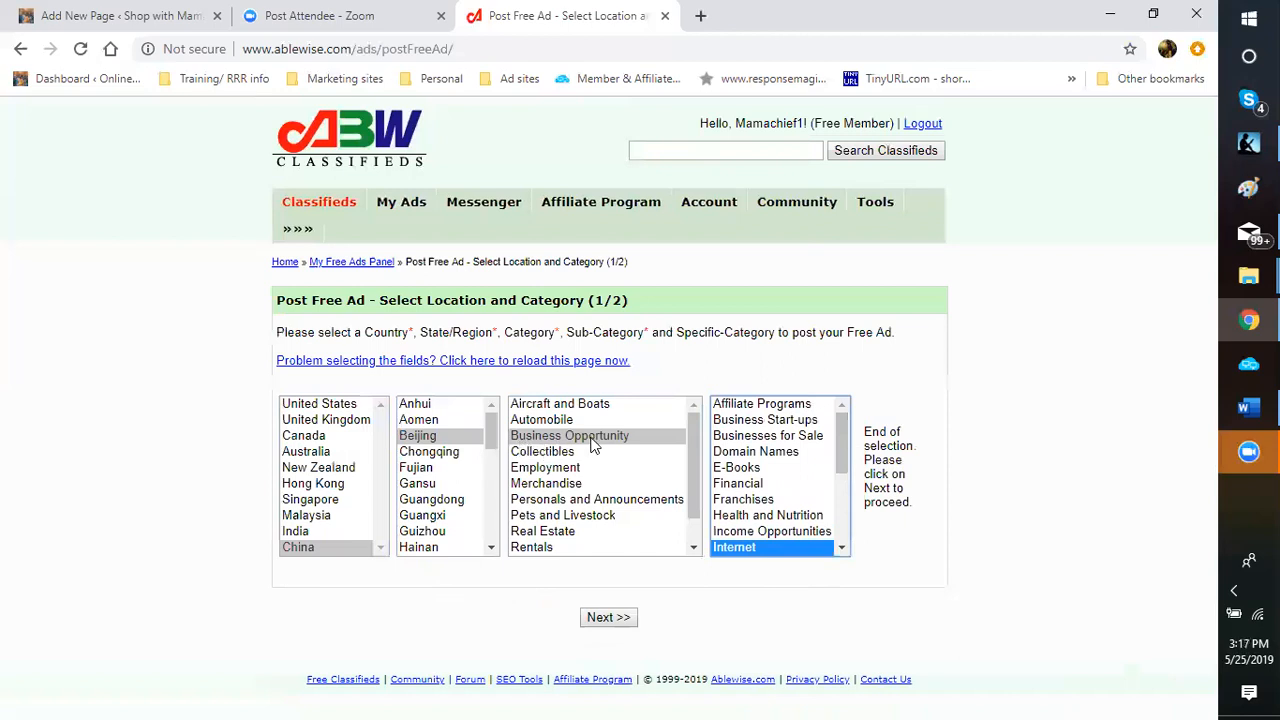
mouse_move(843, 446)
mouse_down()
mouse_move(843, 472)
mouse_move(843, 429)
mouse_up()
click(841, 550)
click(841, 550)
click(841, 550)
click(841, 550)
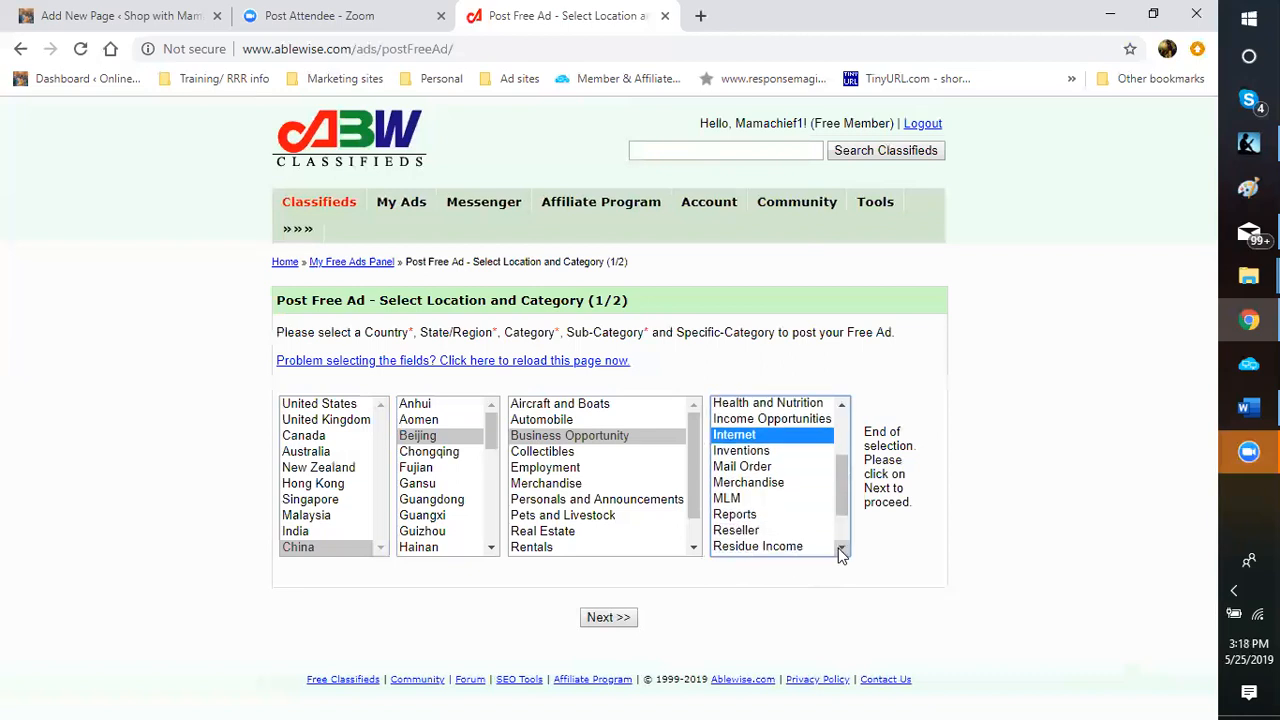
click(841, 550)
click(841, 555)
drag(840, 514, 850, 447)
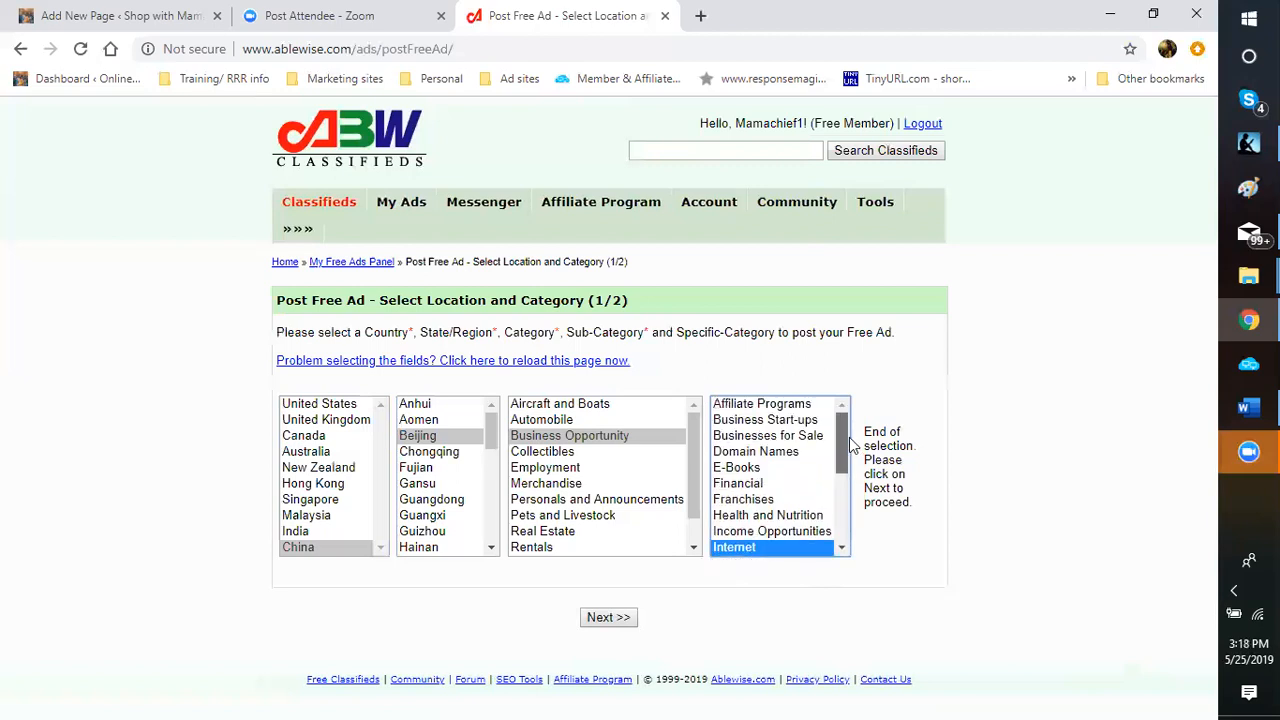
click(622, 620)
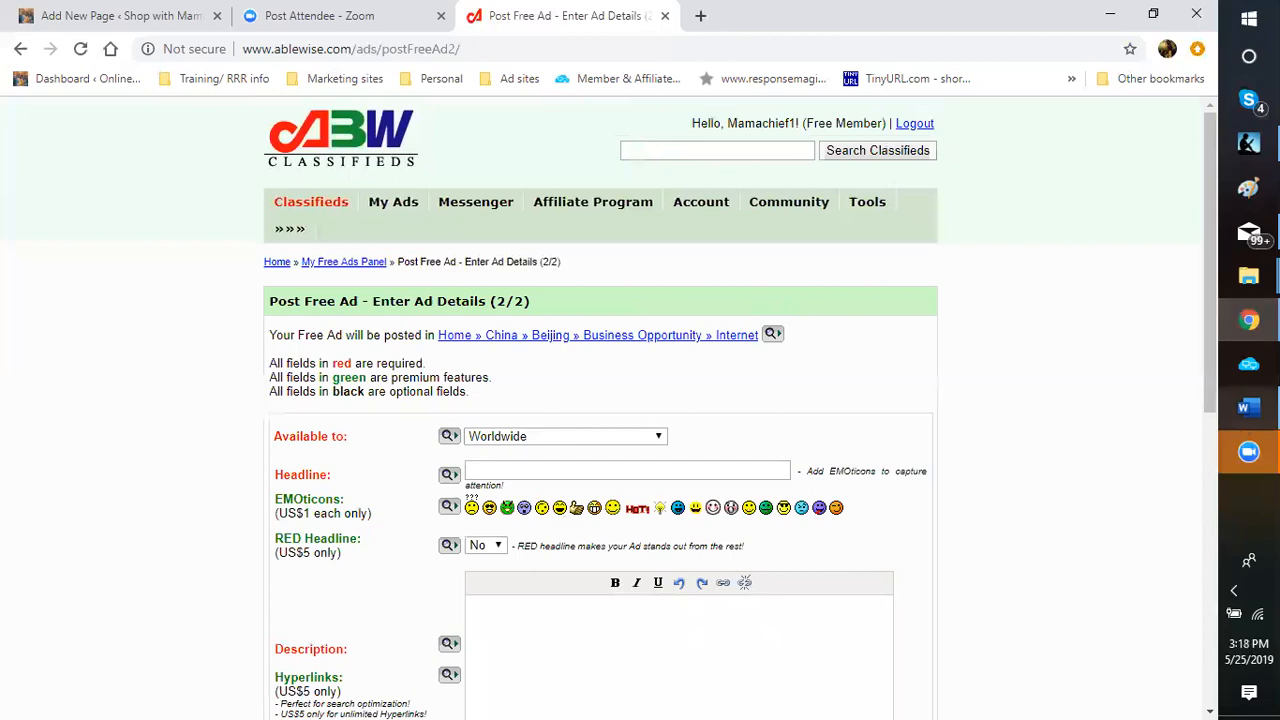
In the Word ad copy document, select the 'Bitcoin mining is on the rise!!!' heading.
click(1249, 408)
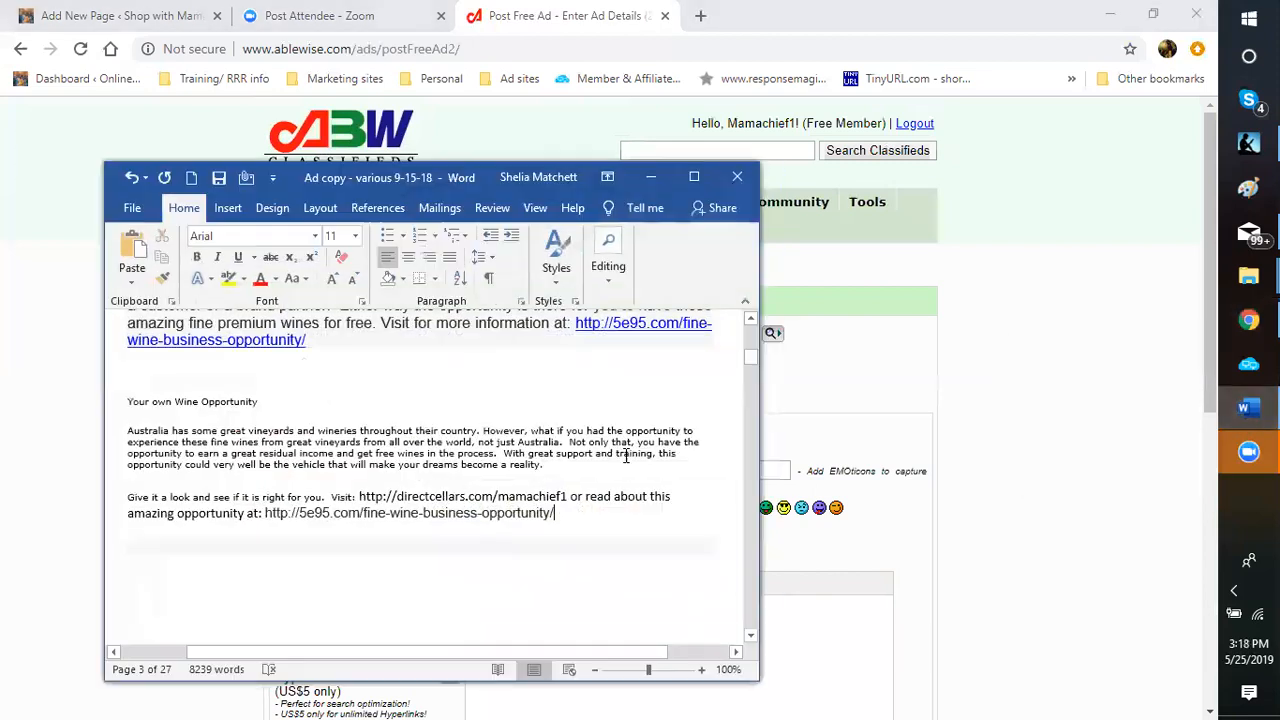
scroll(515, 503, up, 2)
scroll(525, 502, down, 6)
scroll(532, 500, down, 10)
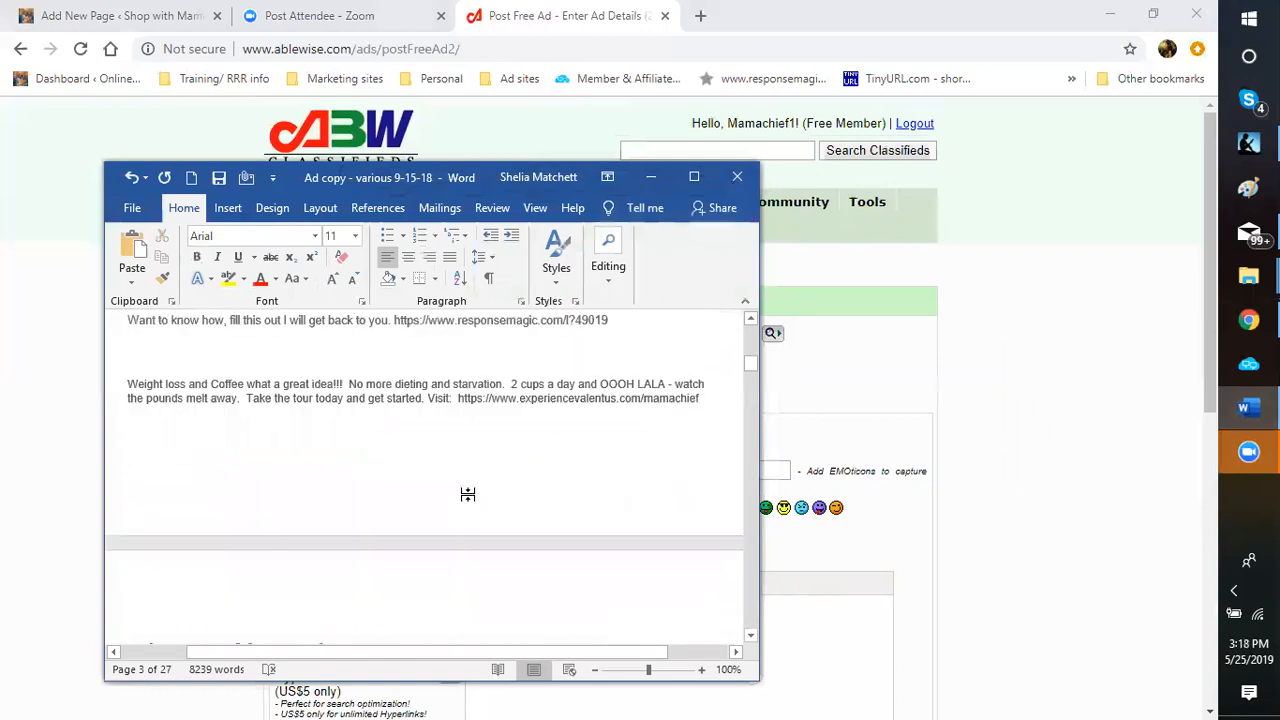
scroll(436, 514, down, 15)
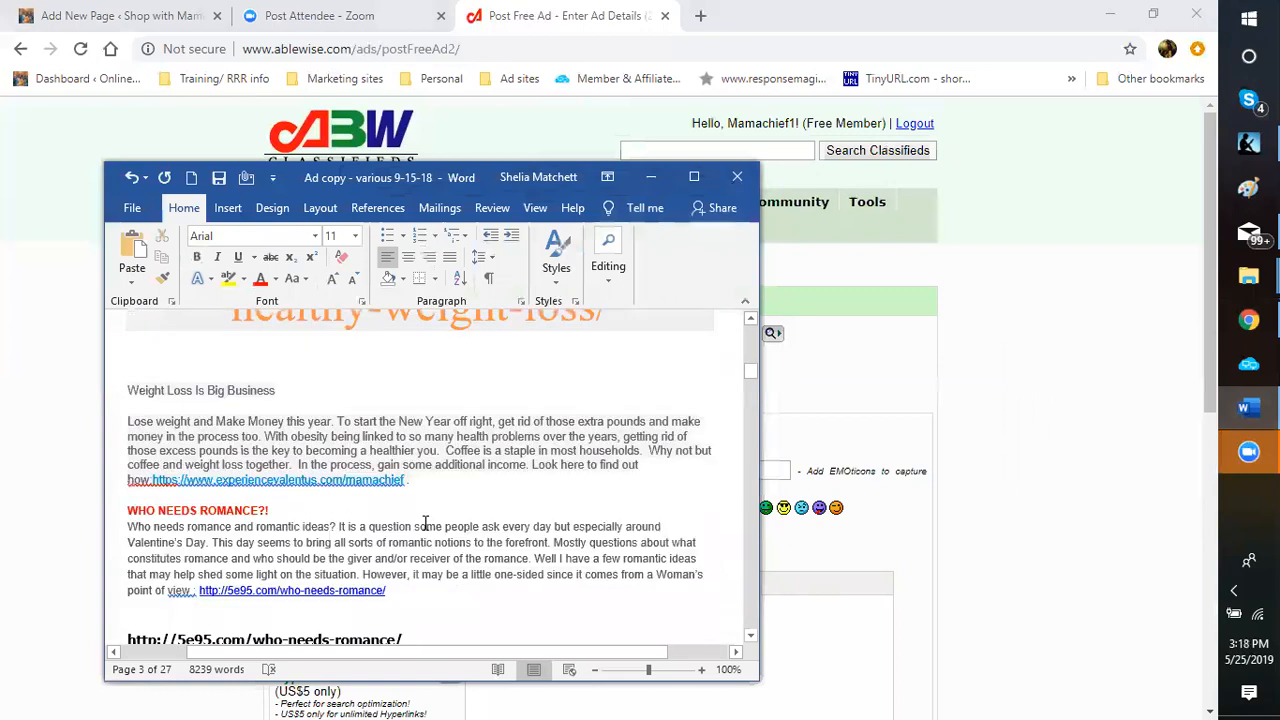
scroll(416, 532, down, 15)
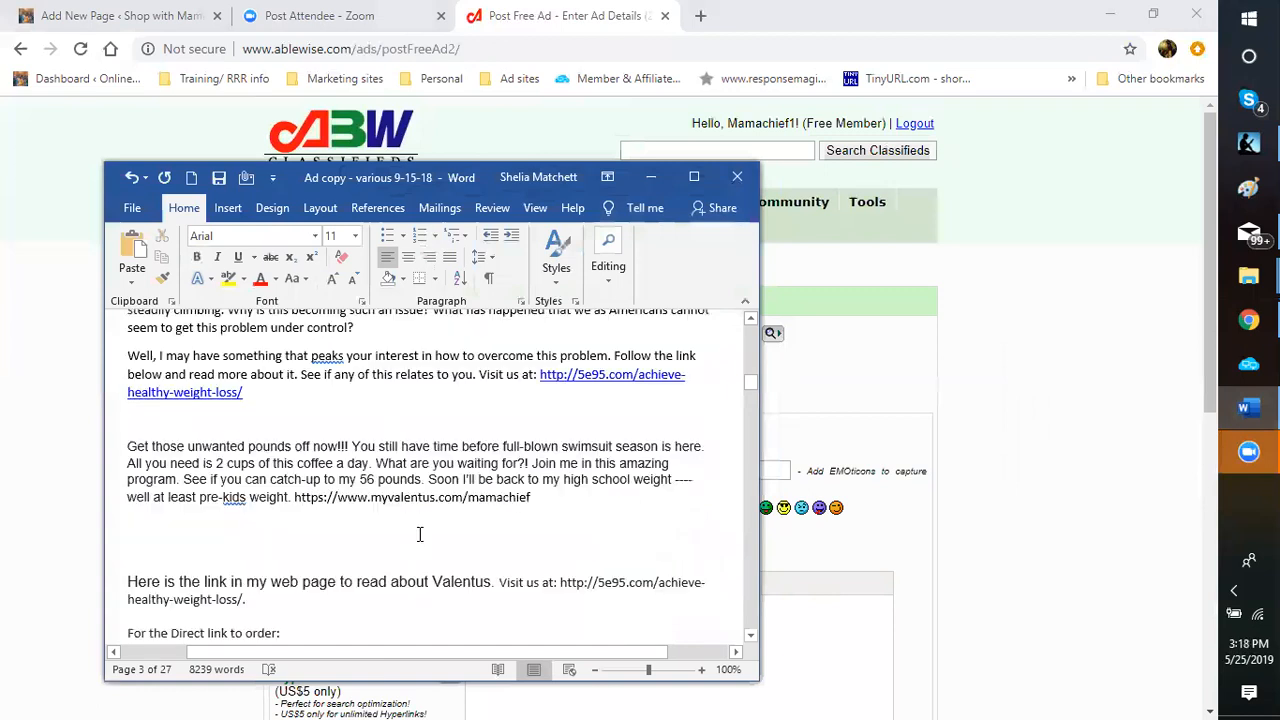
scroll(420, 534, down, 20)
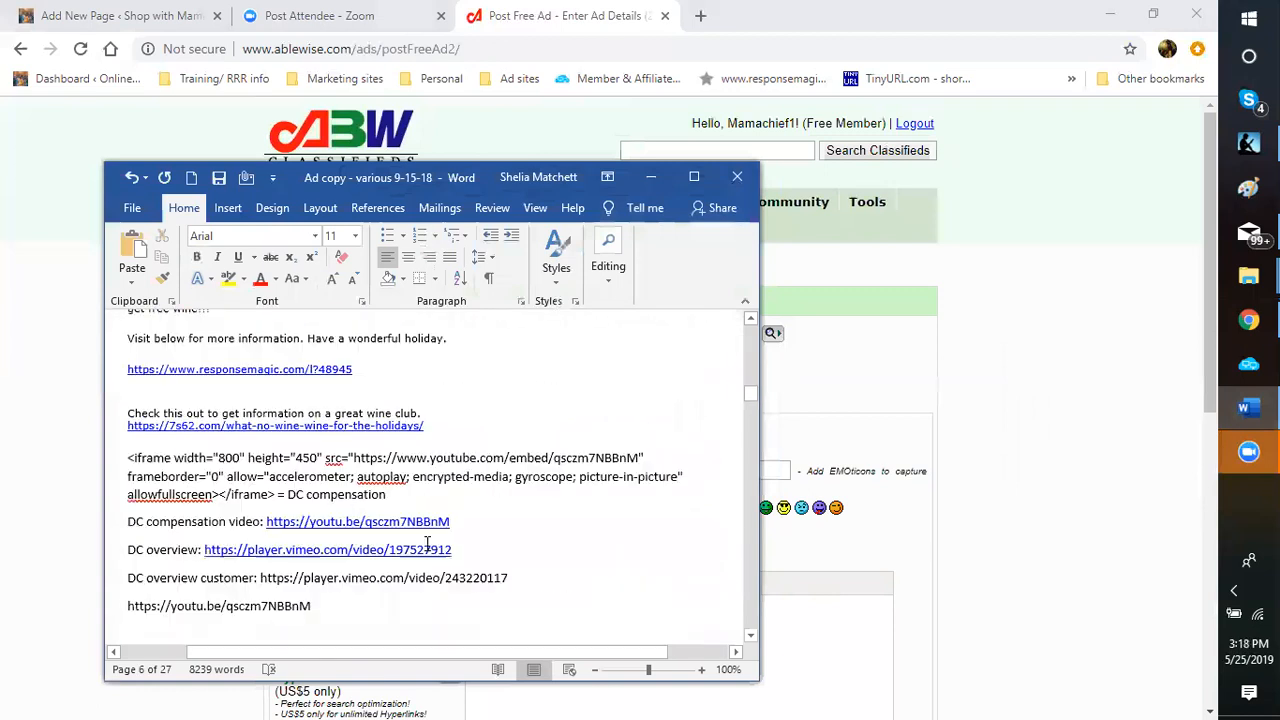
scroll(427, 540, down, 15)
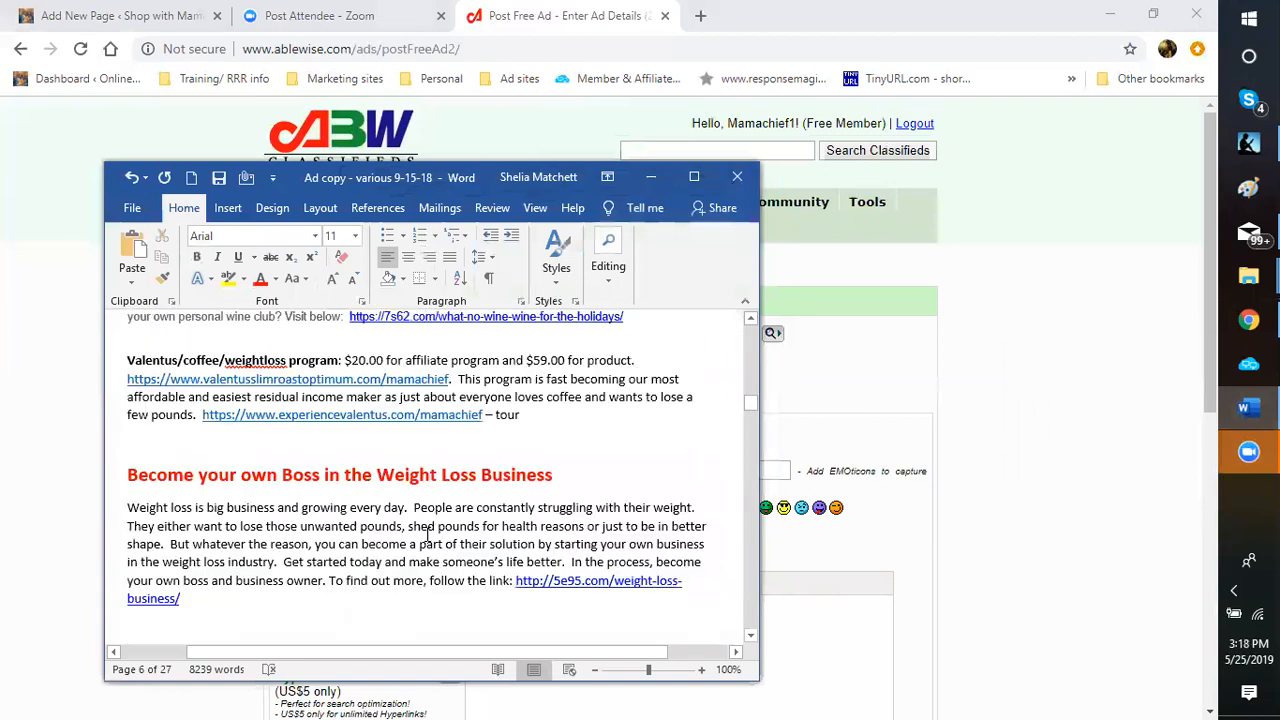
scroll(427, 534, down, 10)
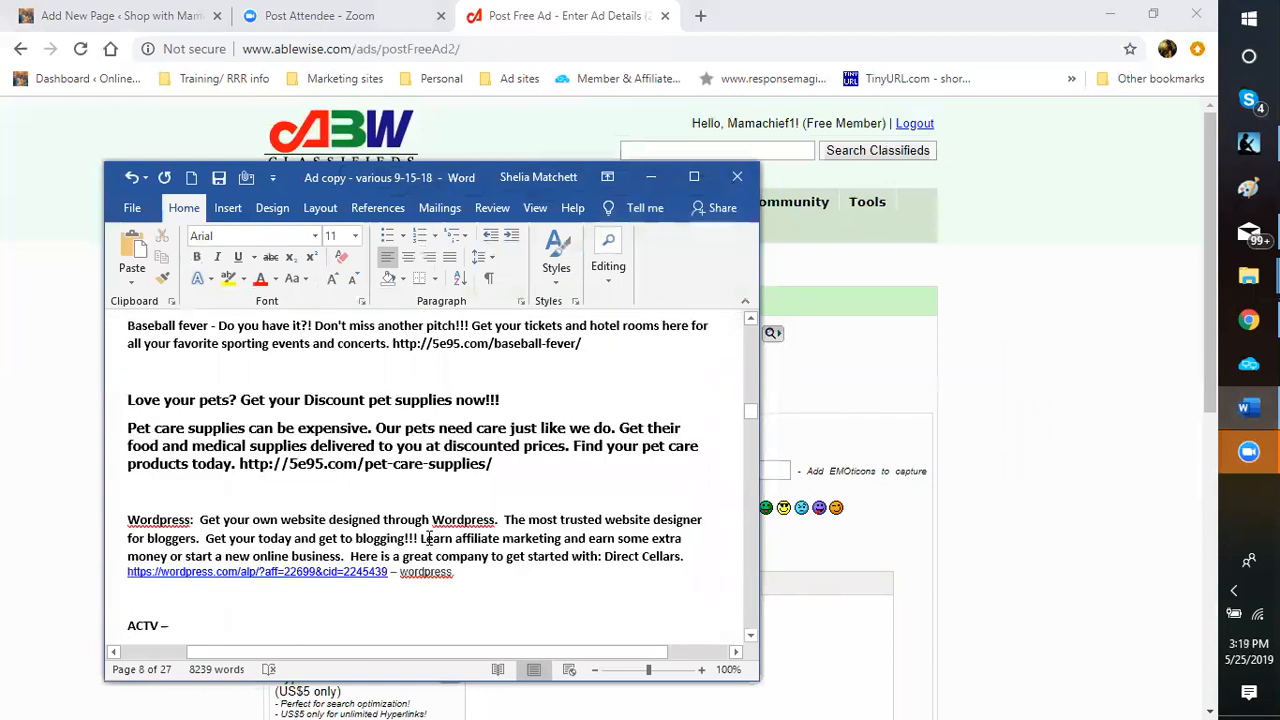
scroll(430, 538, up, 3)
scroll(429, 539, down, 5)
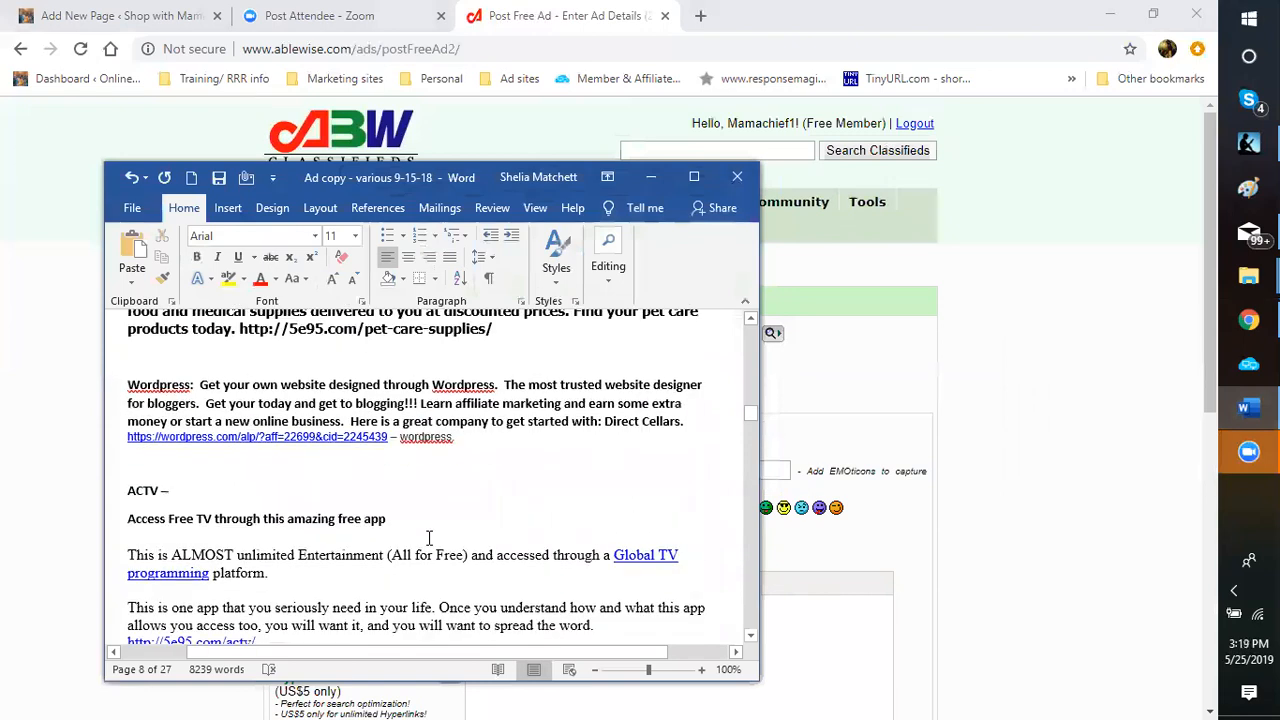
scroll(429, 539, down, 3)
scroll(428, 538, down, 7)
scroll(427, 537, down, 13)
scroll(427, 537, down, 12)
scroll(427, 537, down, 6)
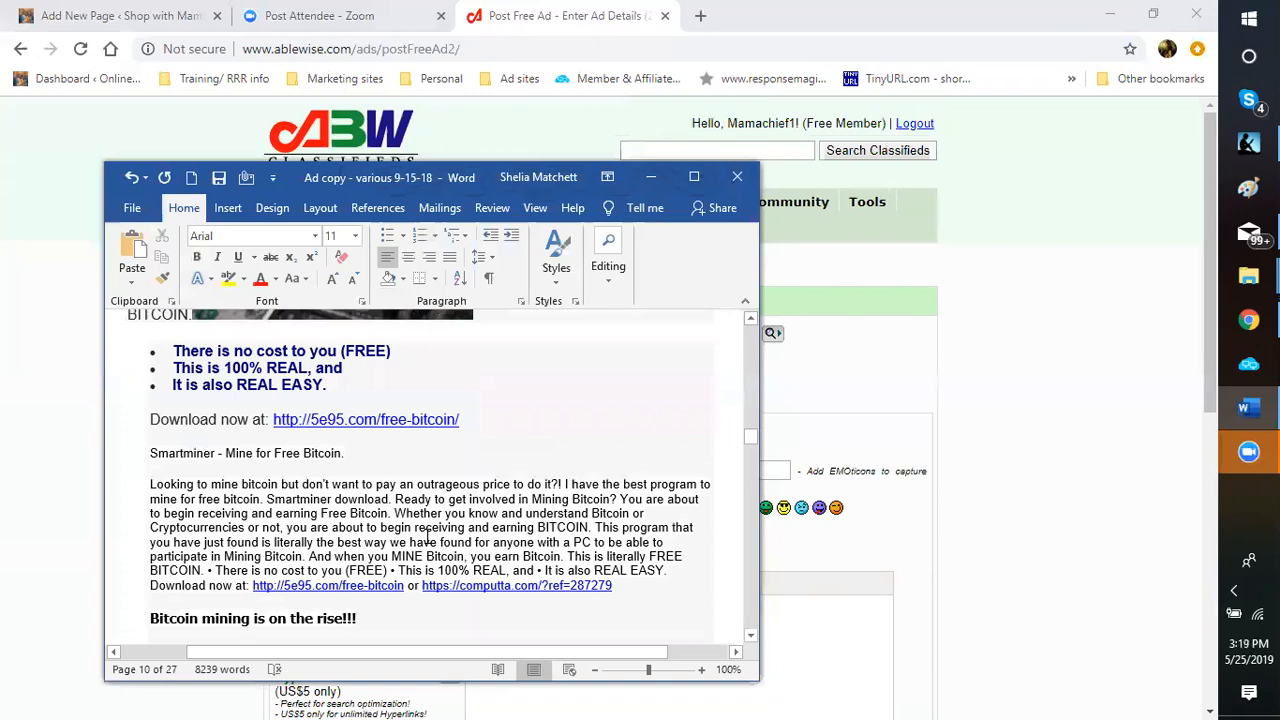
scroll(427, 537, down, 8)
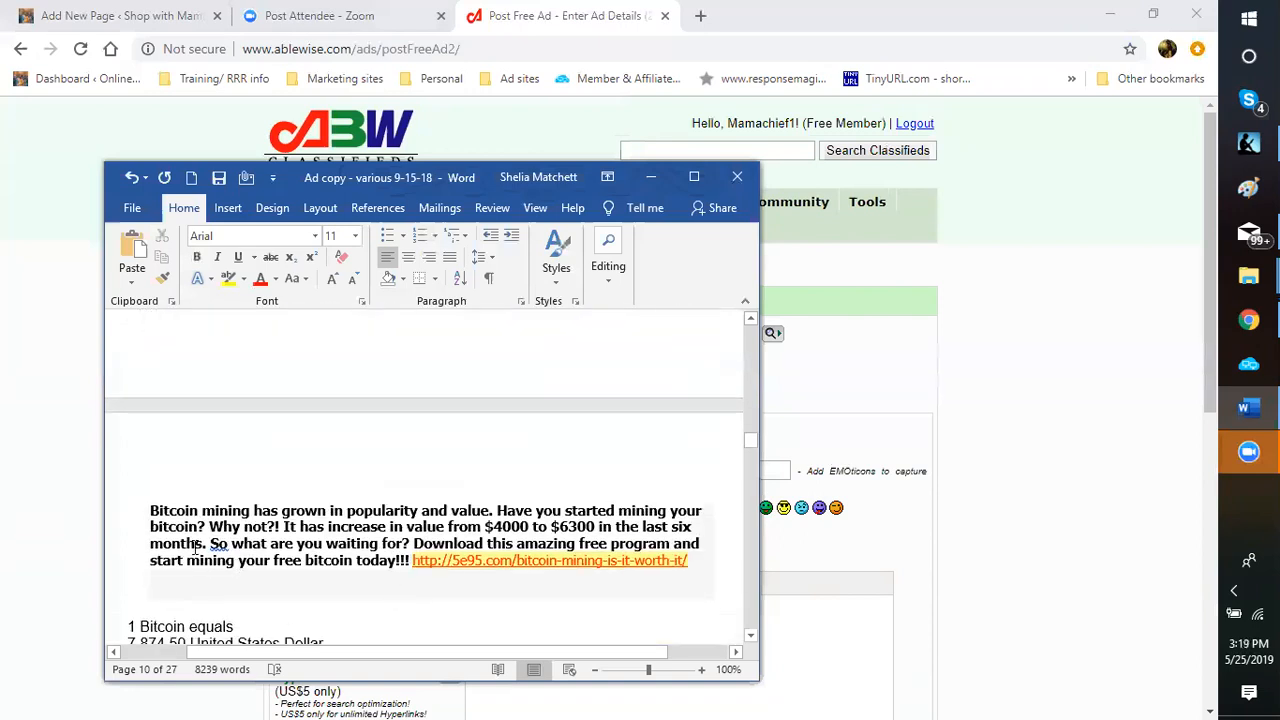
scroll(277, 541, up, 2)
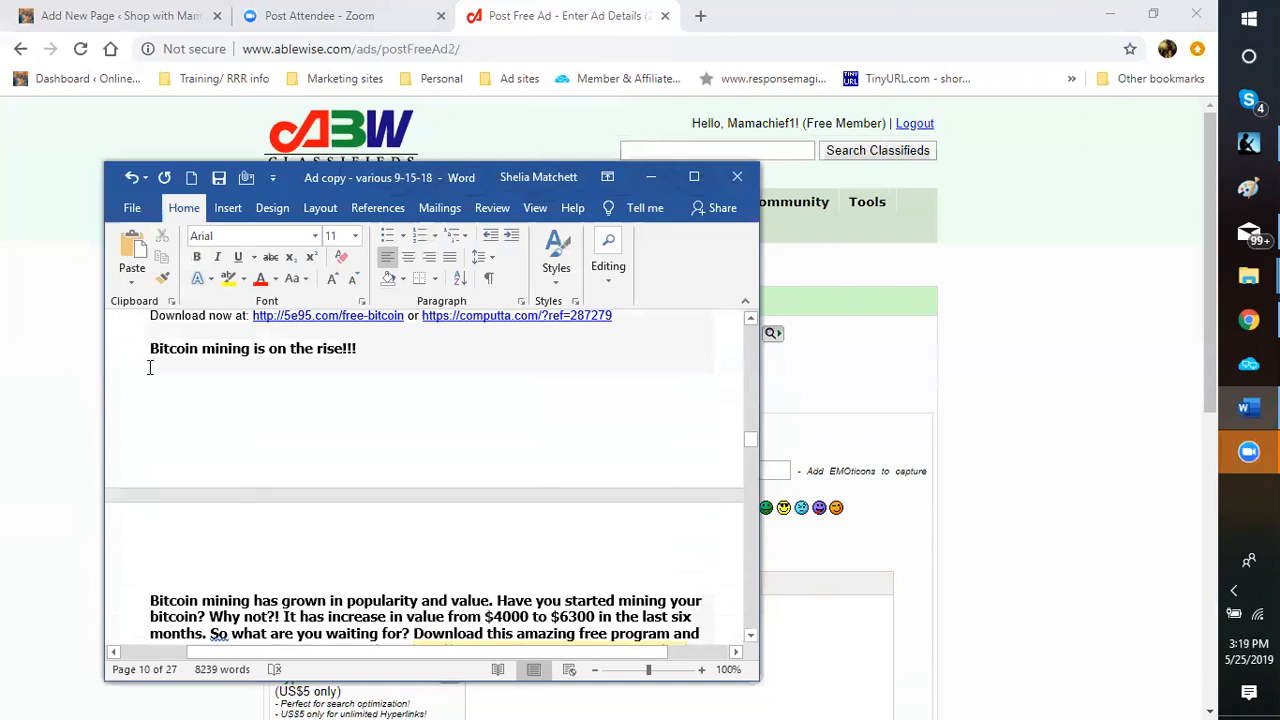
drag(150, 351, 366, 352)
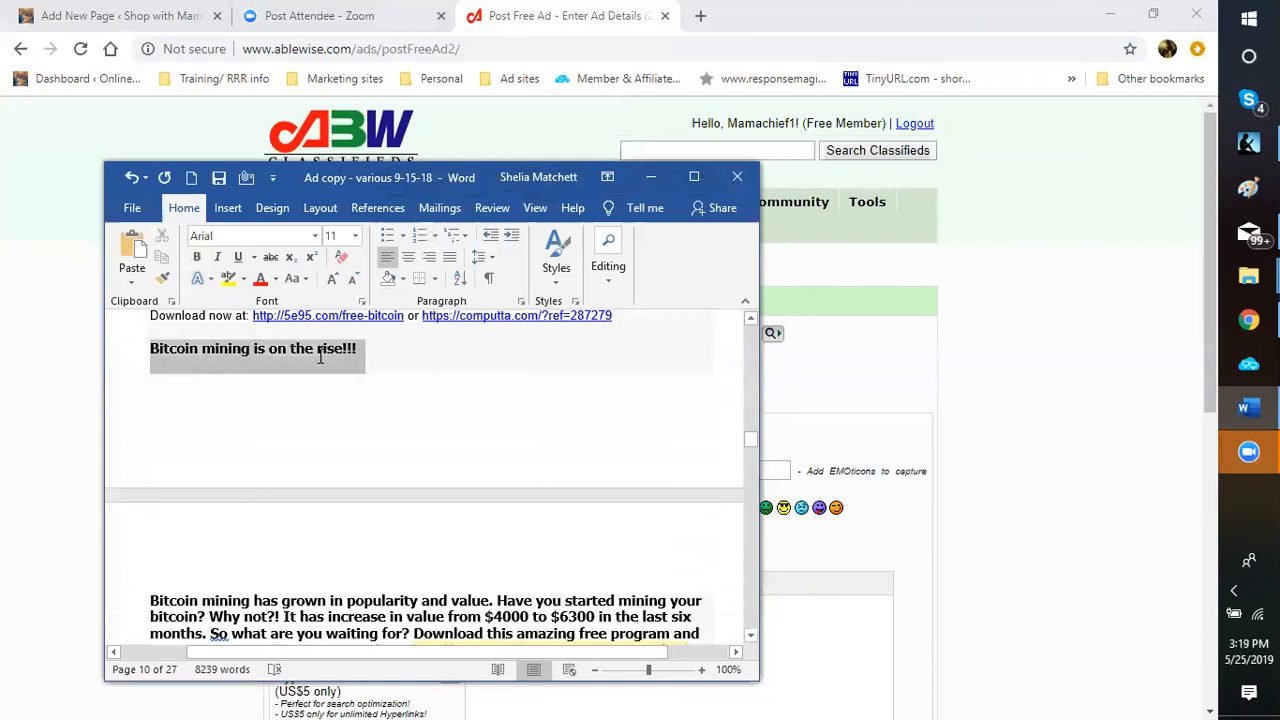
Copy the Bitcoin heading from Word and begin the Ablewise headline with 'China -'.
right_click(318, 355)
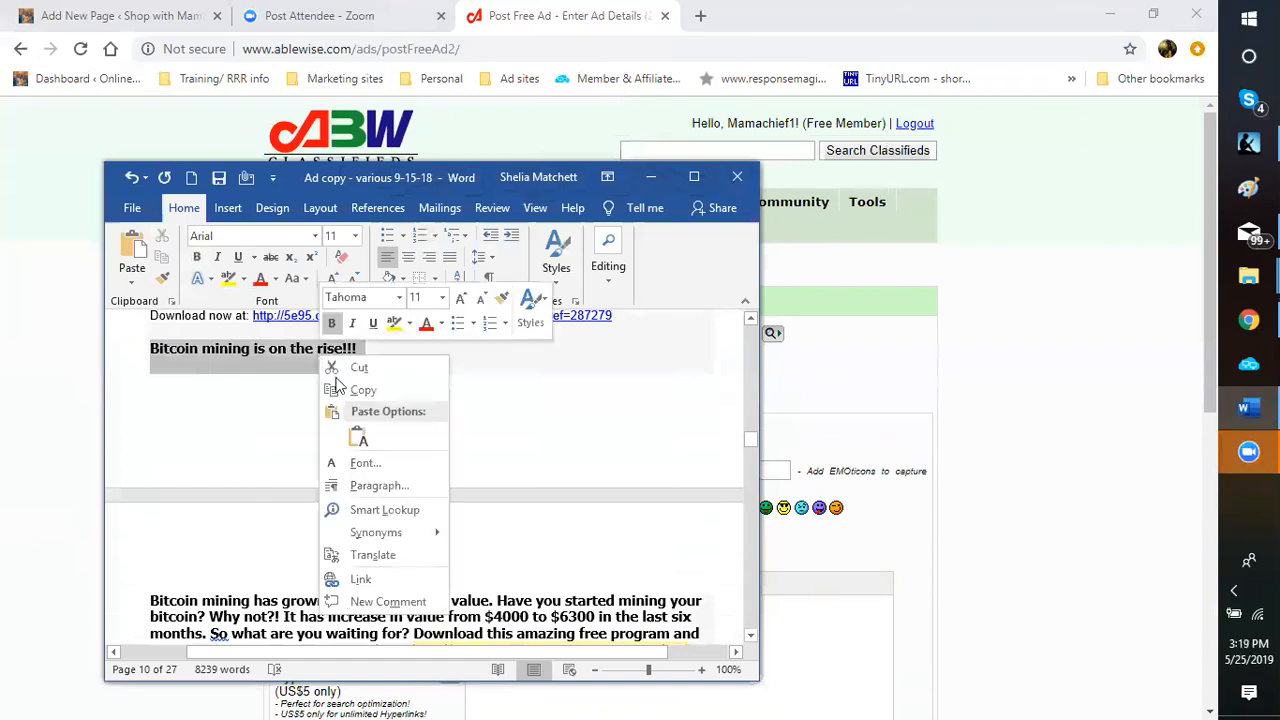
click(362, 392)
click(650, 178)
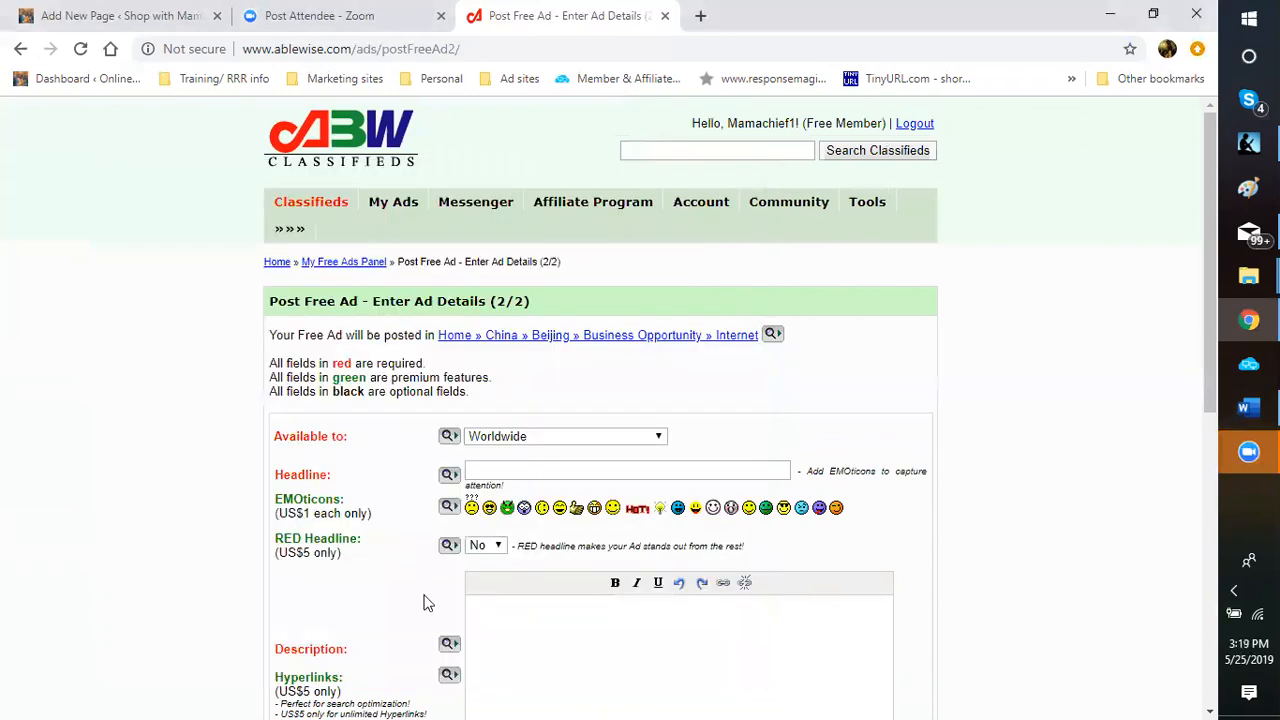
click(509, 472)
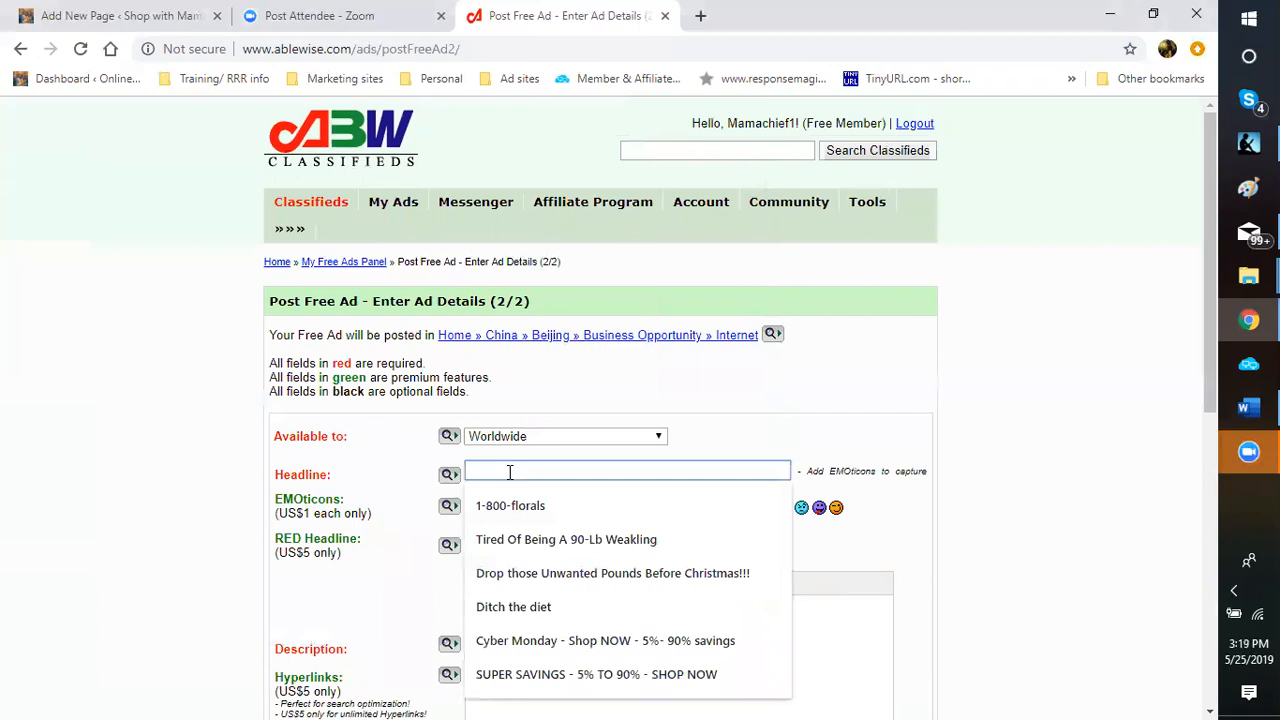
text(China)
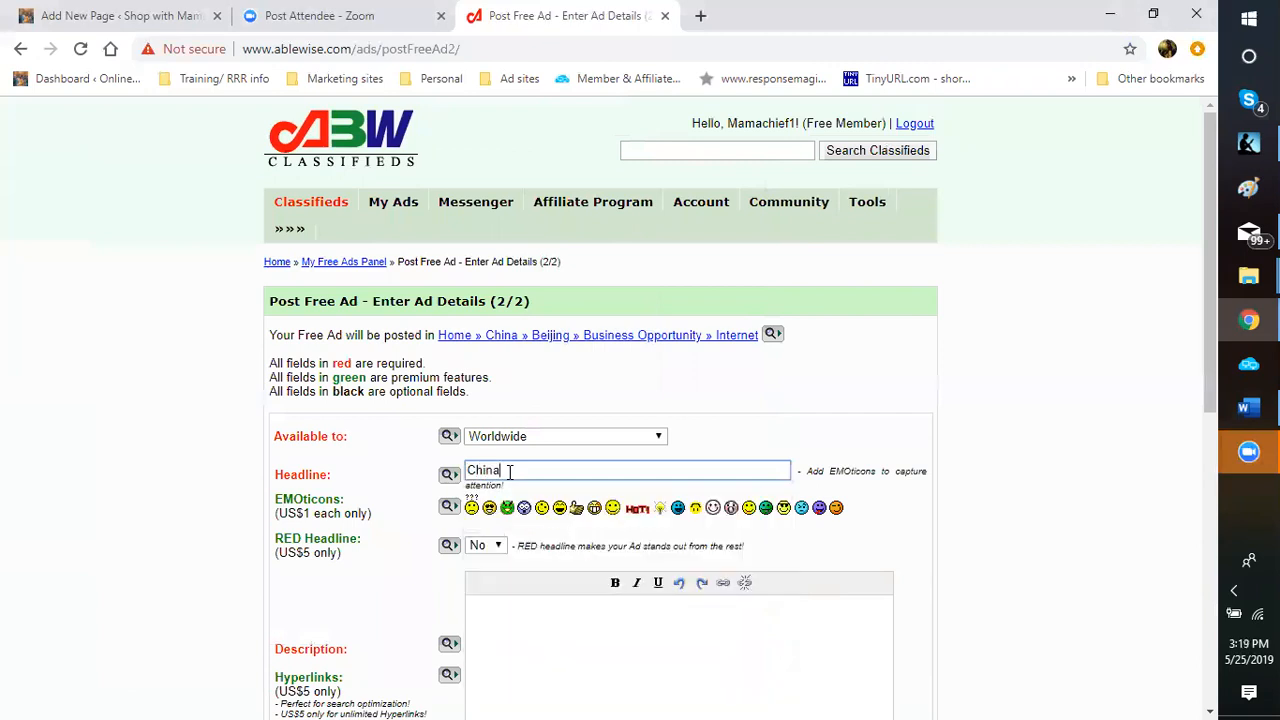
text( -)
Continue the headline with '- Did you know' and paste the copied Bitcoin heading after it.
right_click(528, 470)
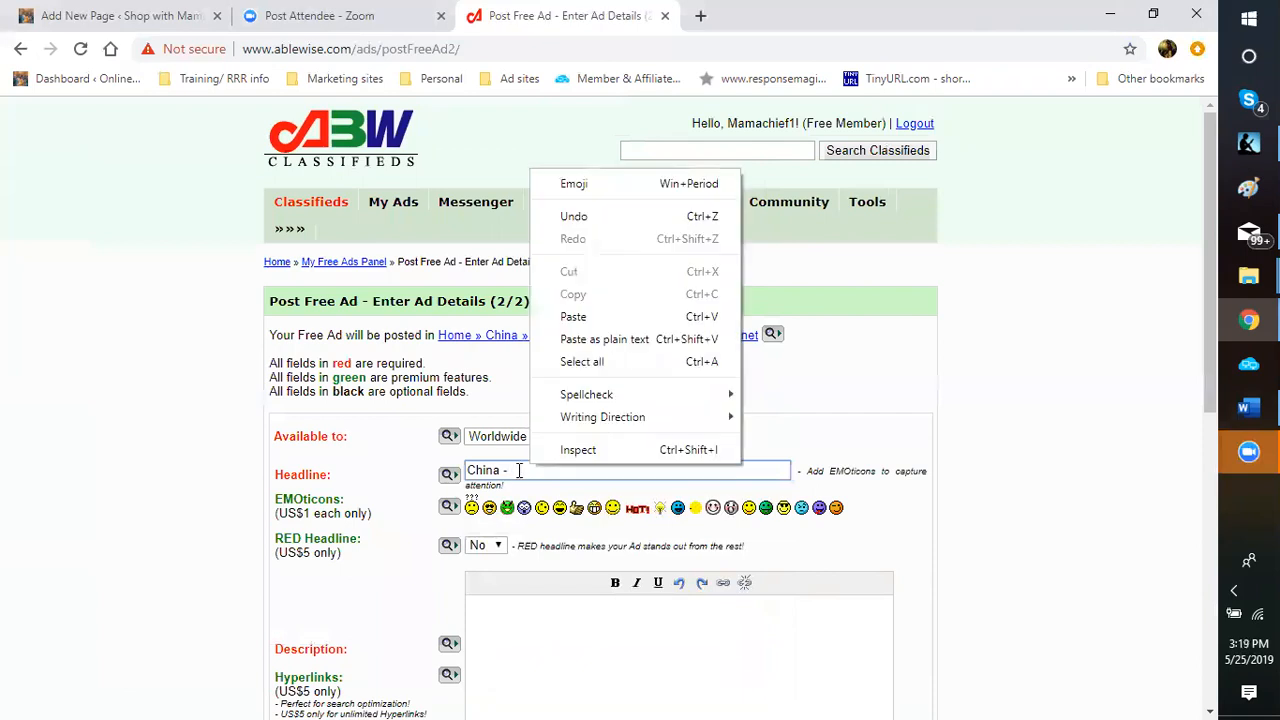
click(519, 470)
key(BackSpace)
key(BackSpace)
text(- Did you know)
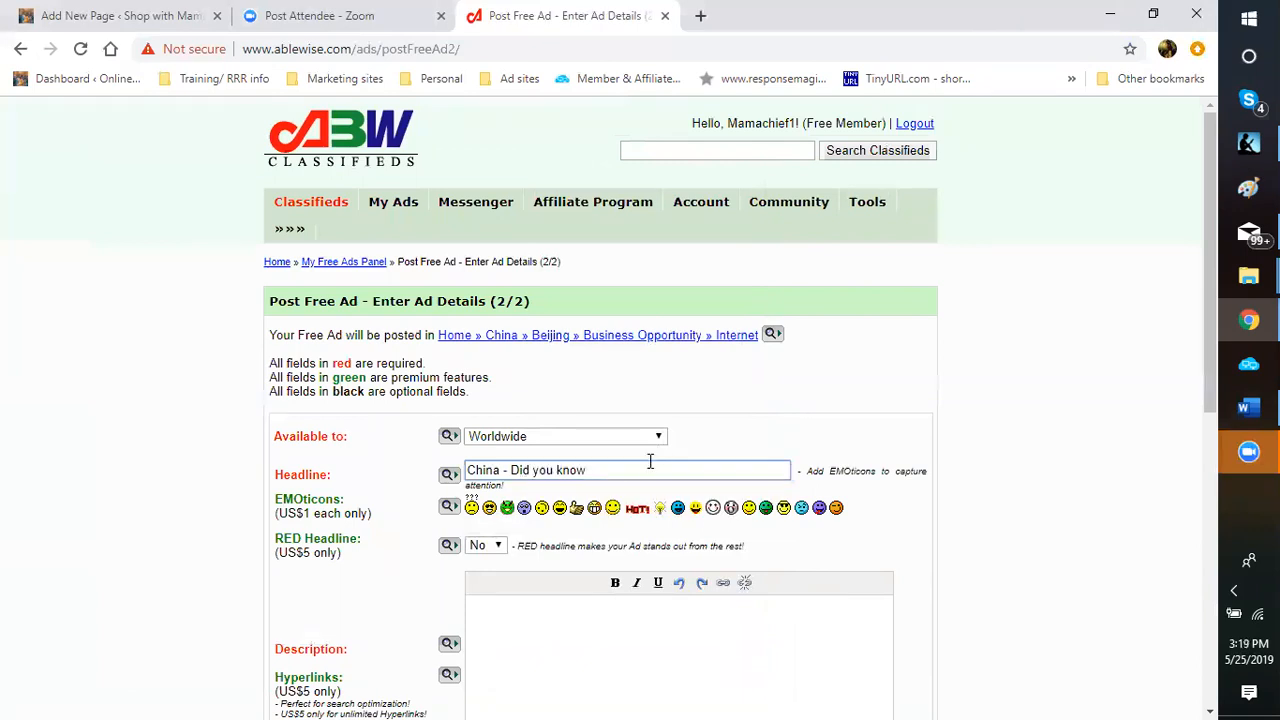
right_click(607, 470)
click(667, 324)
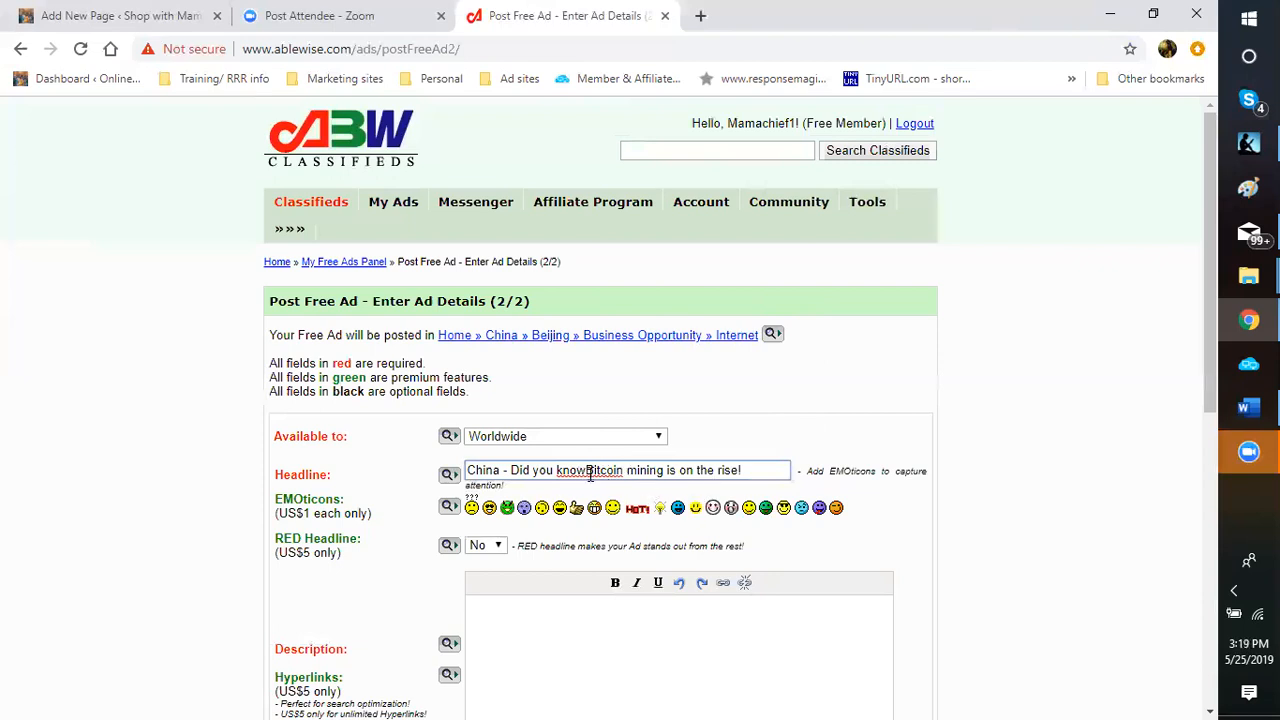
Fix punctuation so the headline reads 'China,Did you know Bitcoin mining is on the rise?!', then reopen Word.
click(511, 470)
key(BackSpace)
key(BackSpace)
key(BackSpace)
text(,)
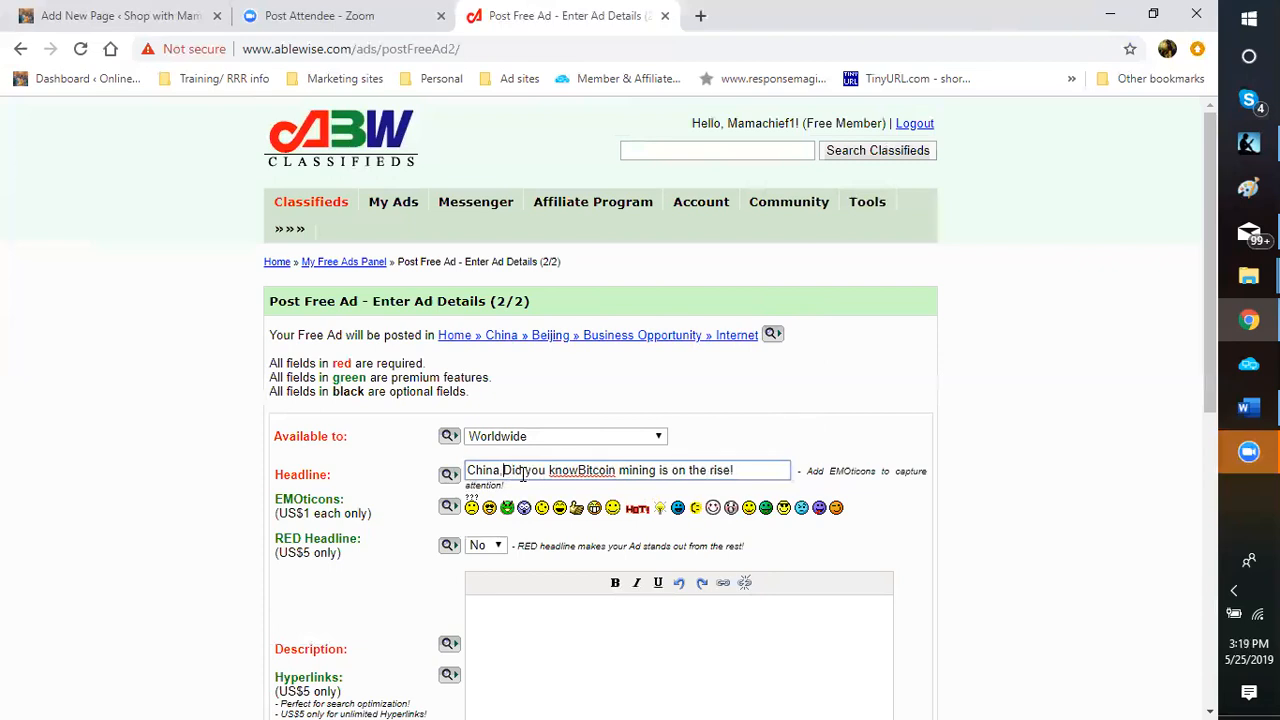
click(578, 470)
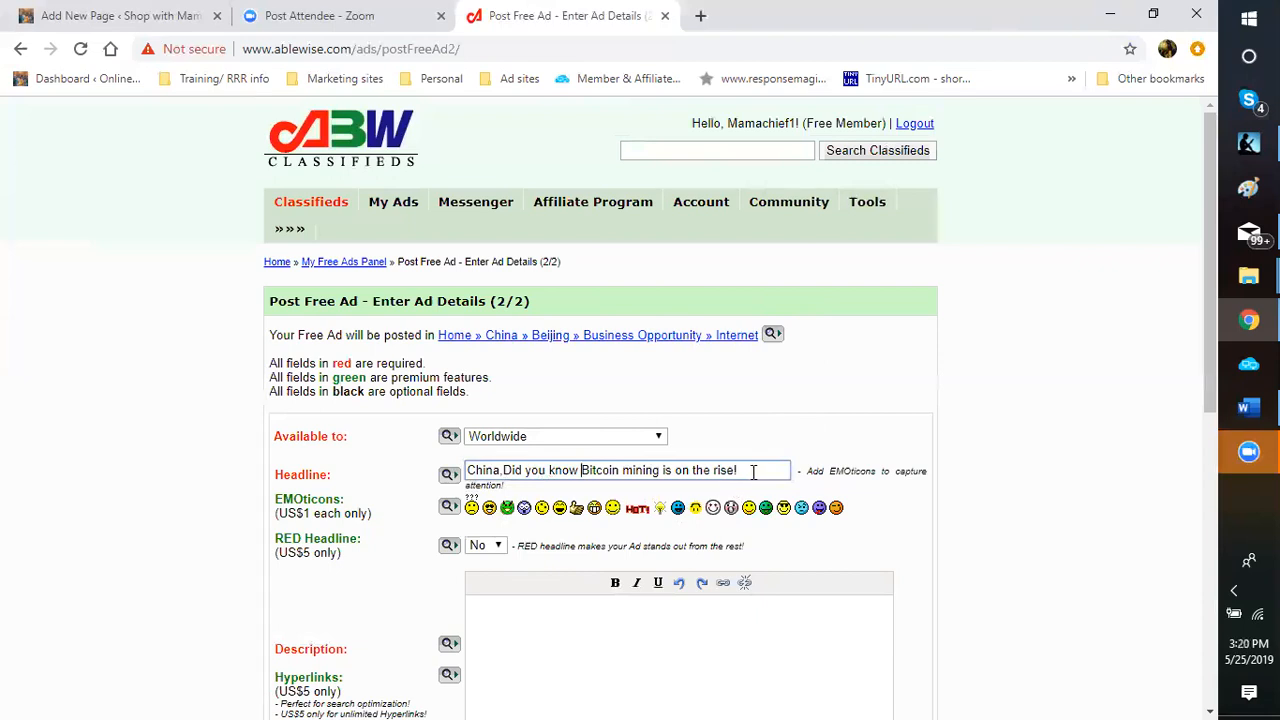
scroll(614, 482, down, 2)
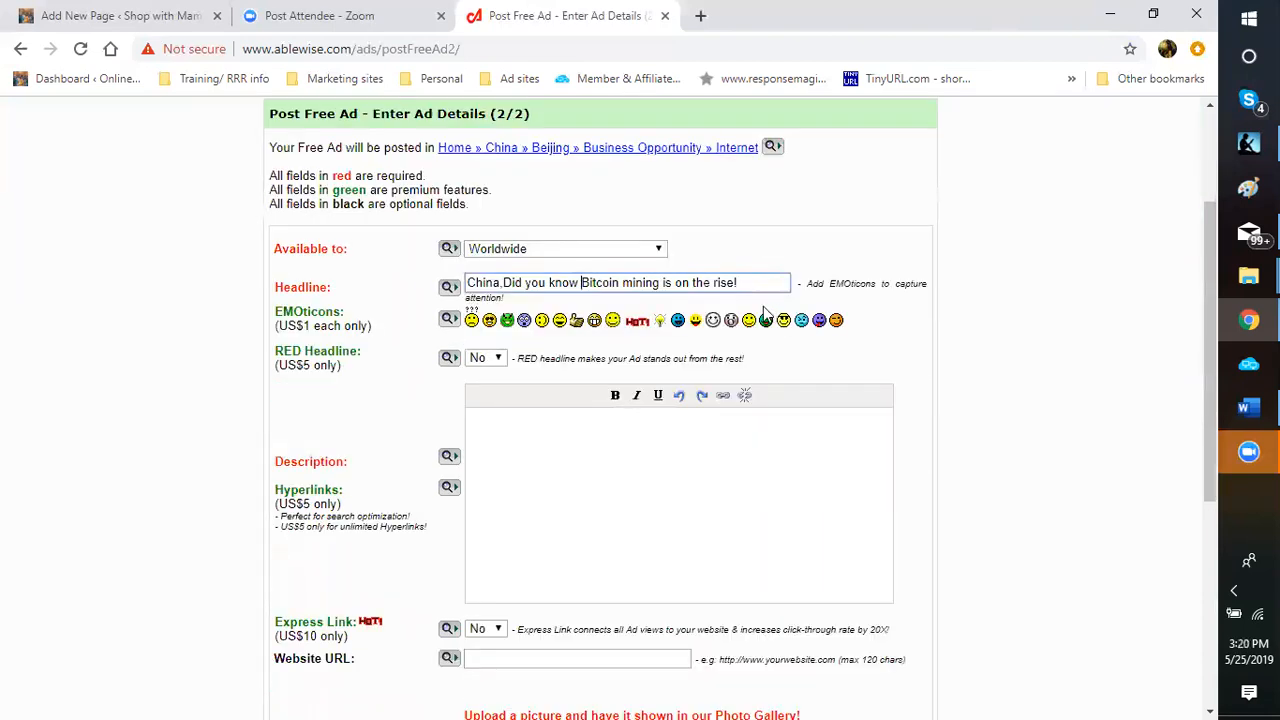
text(!)
key(Left)
text(?)
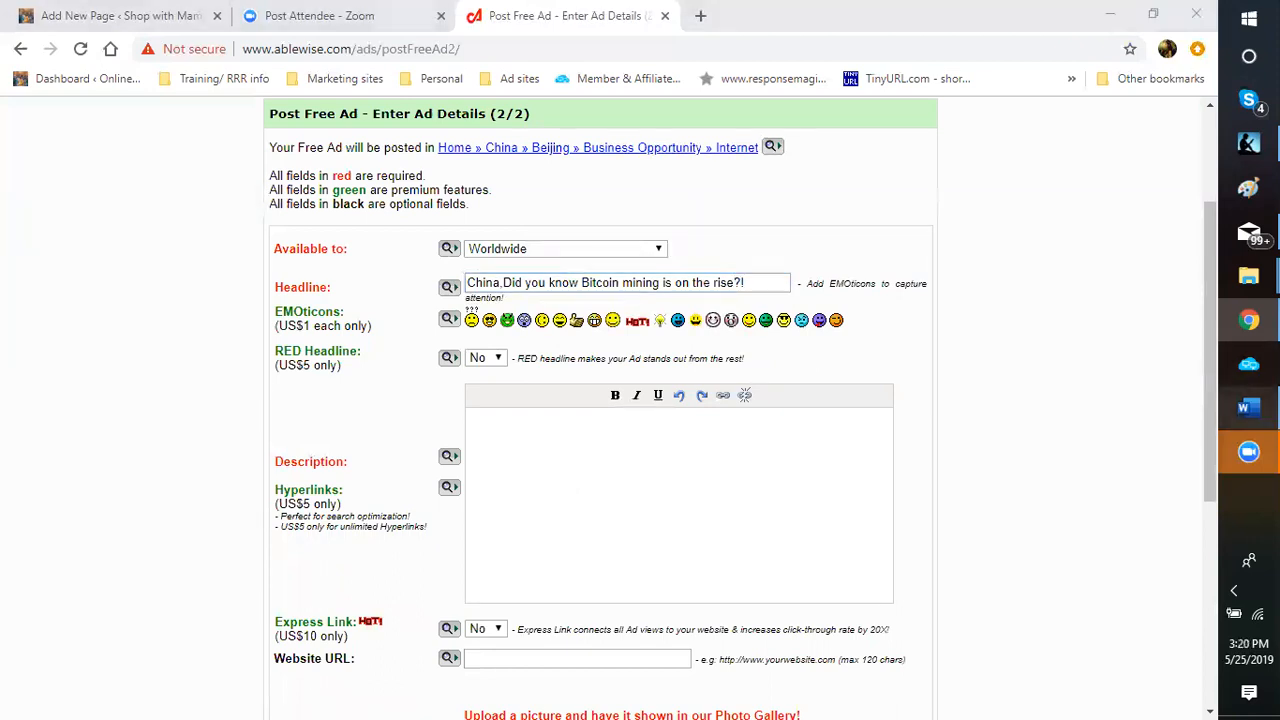
click(1248, 407)
scroll(373, 583, down, 3)
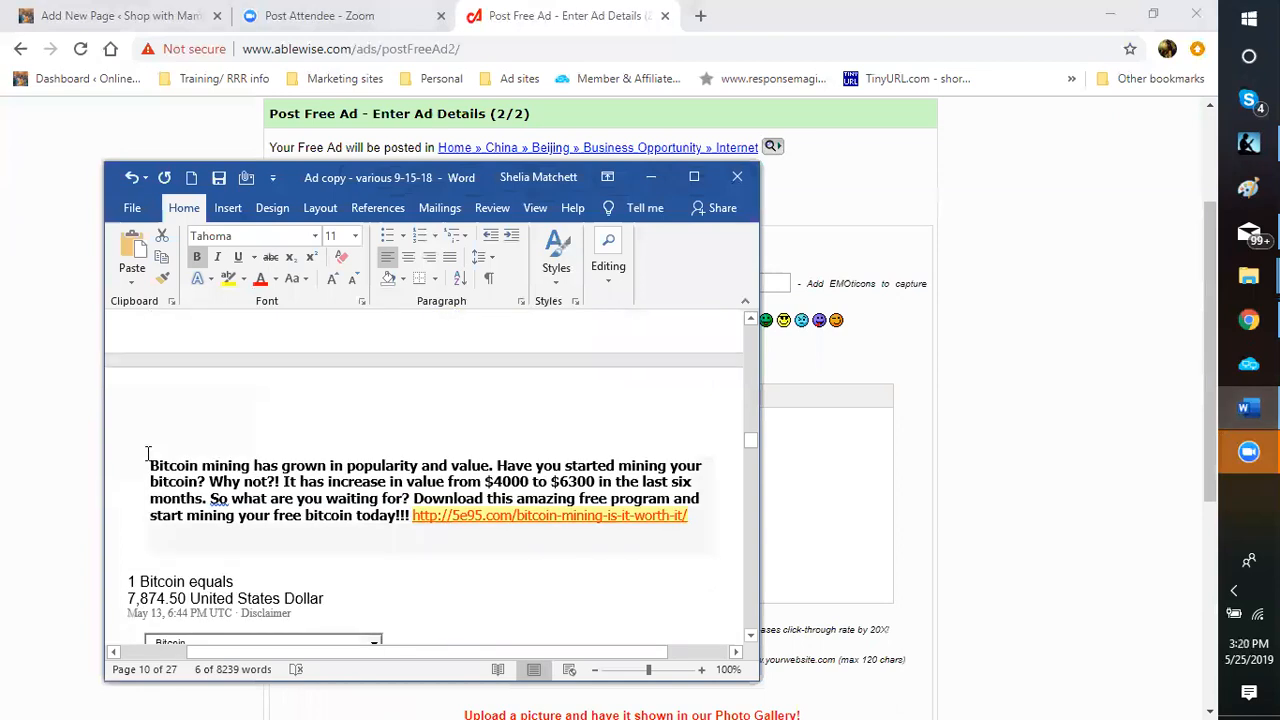
Copy the bitcoin mining paragraph from Word and paste it into the ad's Description editor.
drag(150, 490, 519, 521)
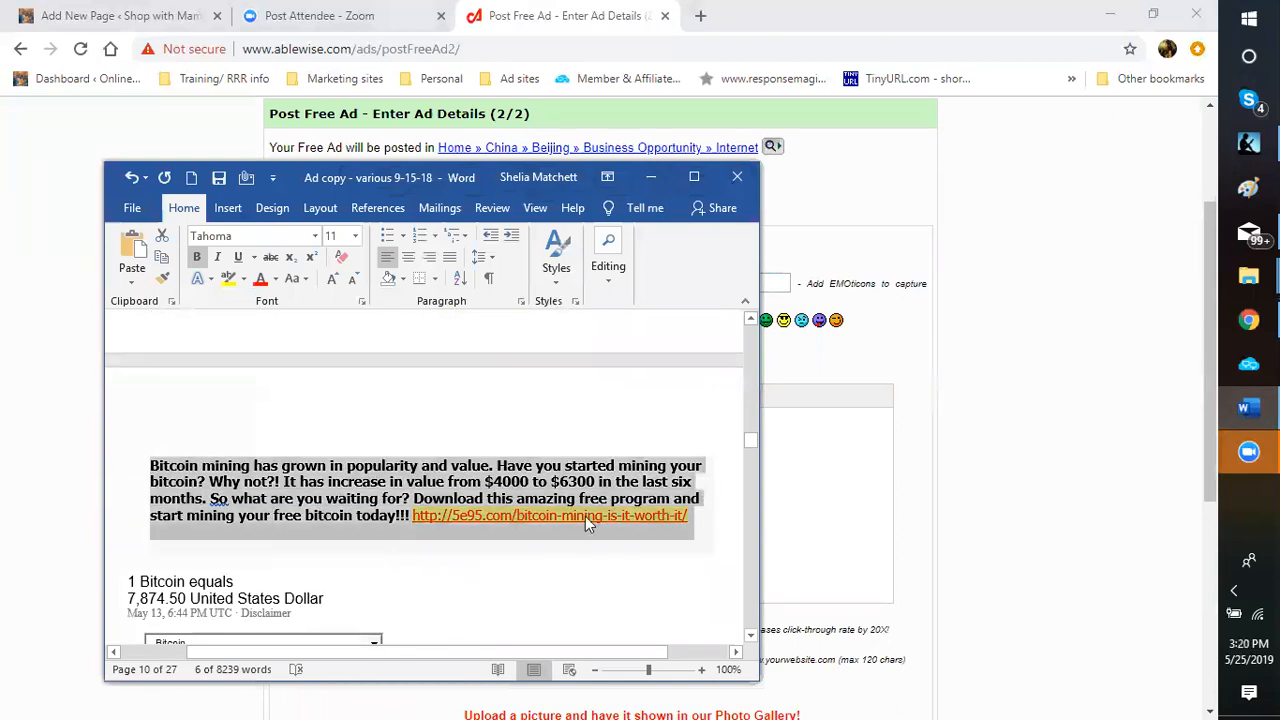
right_click(520, 497)
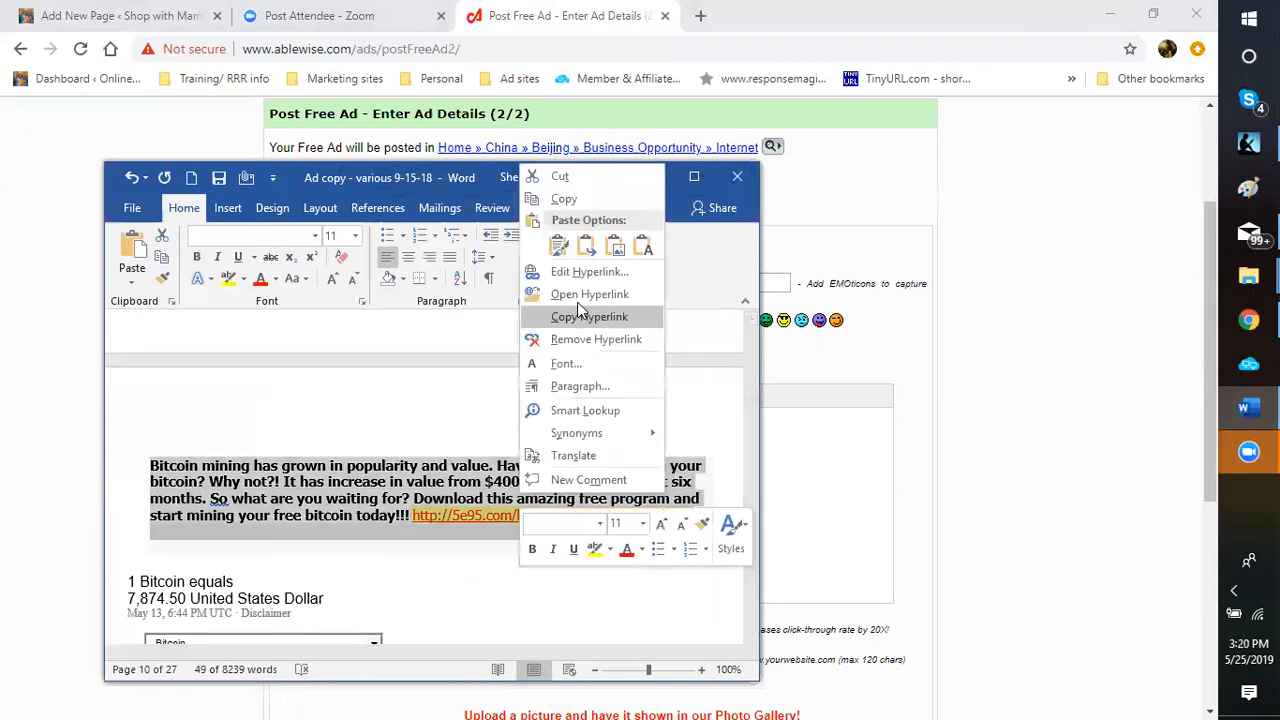
click(575, 198)
click(794, 513)
right_click(534, 455)
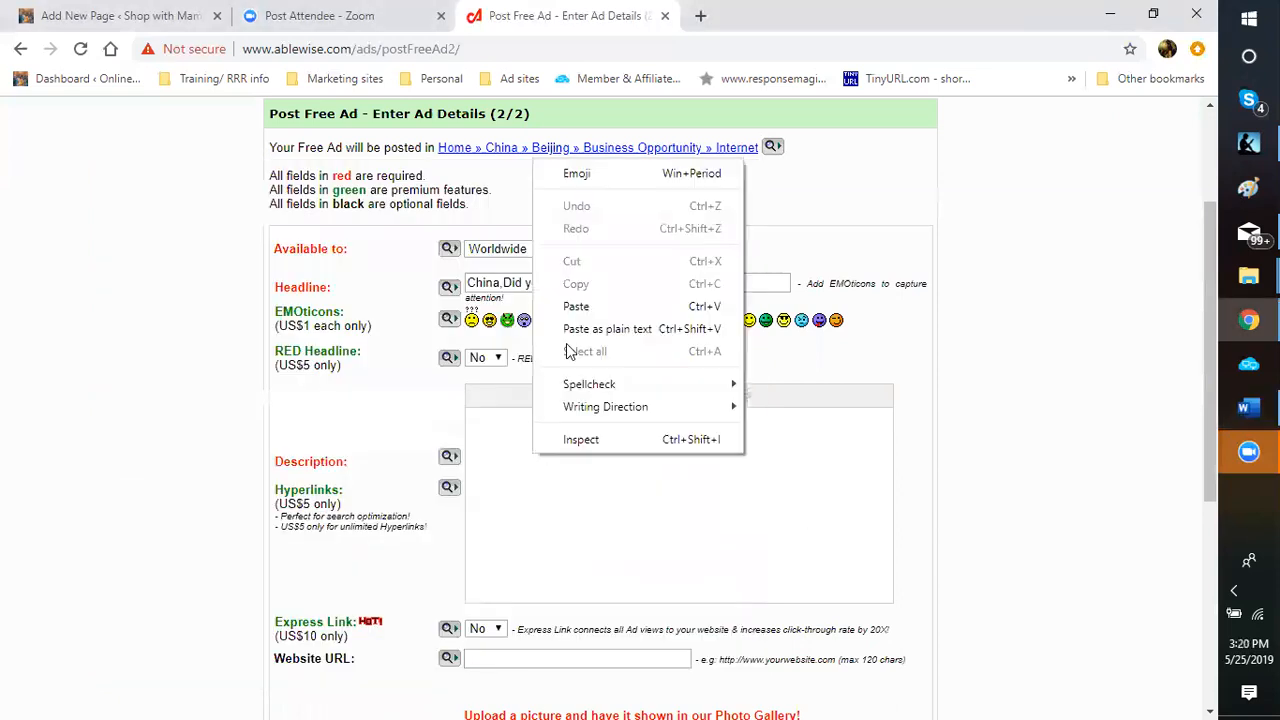
click(576, 307)
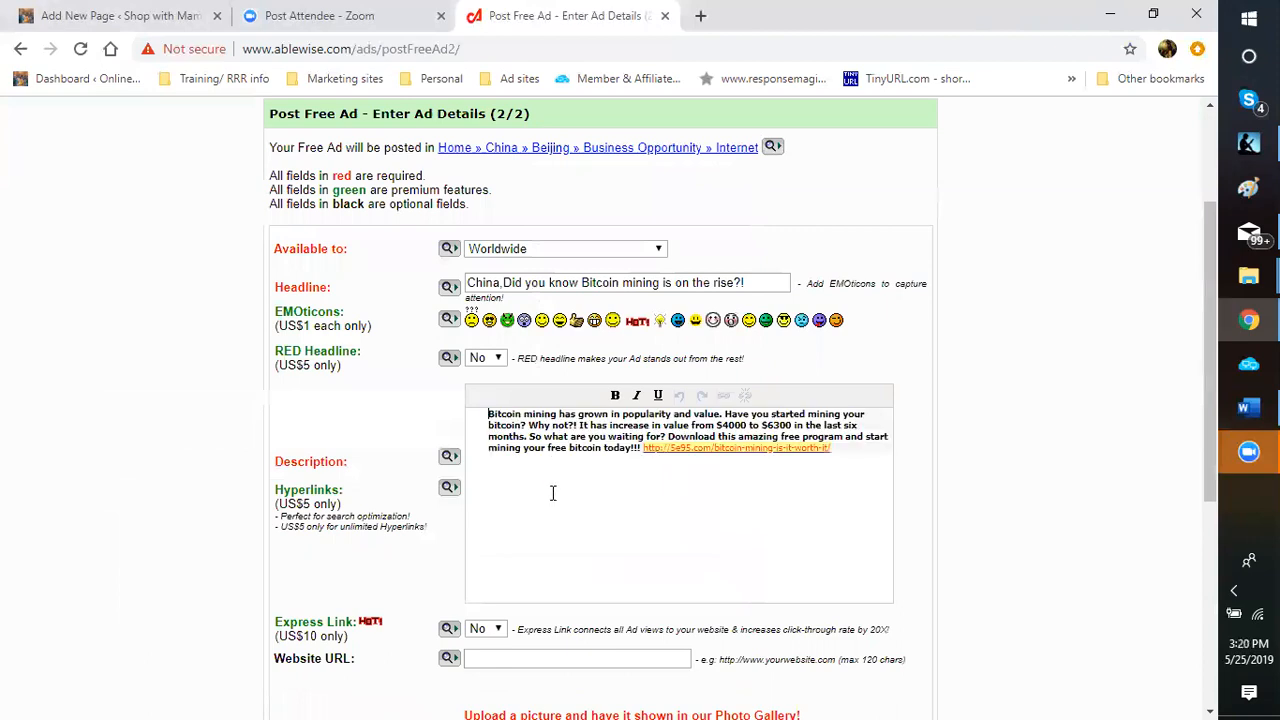
Unlink the 5e95.com bitcoin-mining-is-it-worth-it URL at the end of the description so it stays plain text.
click(735, 450)
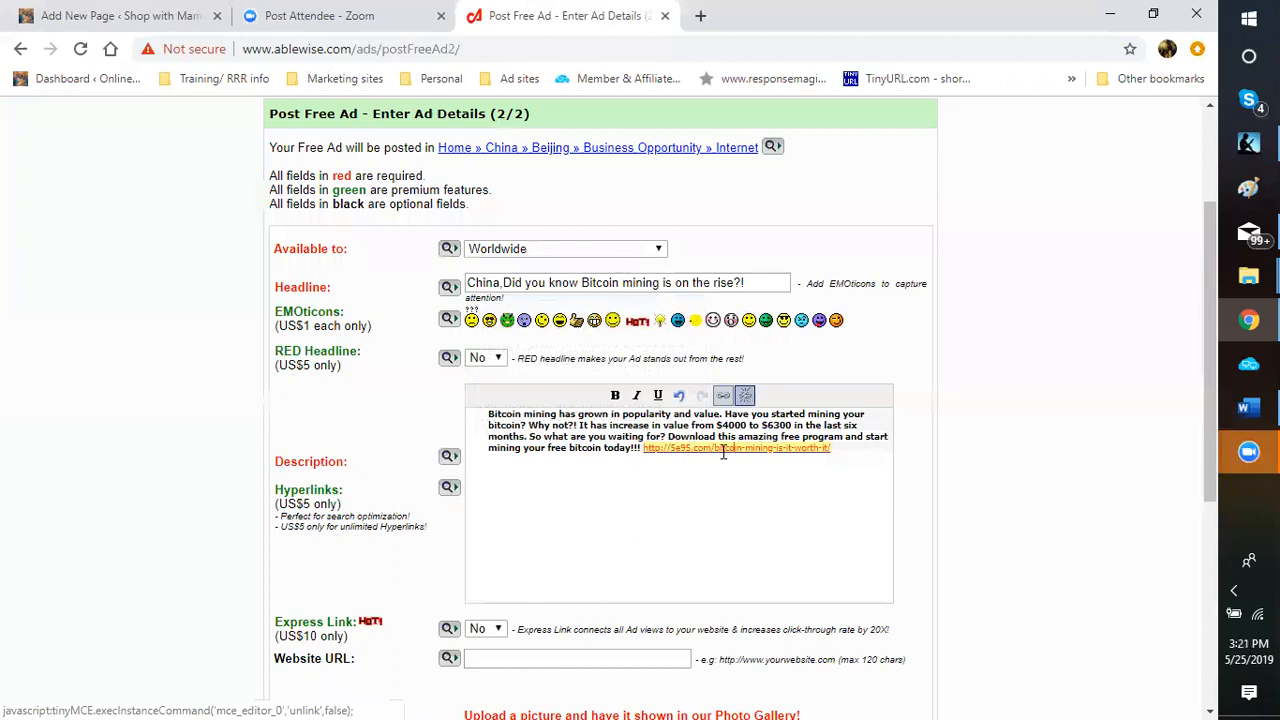
drag(838, 448, 640, 458)
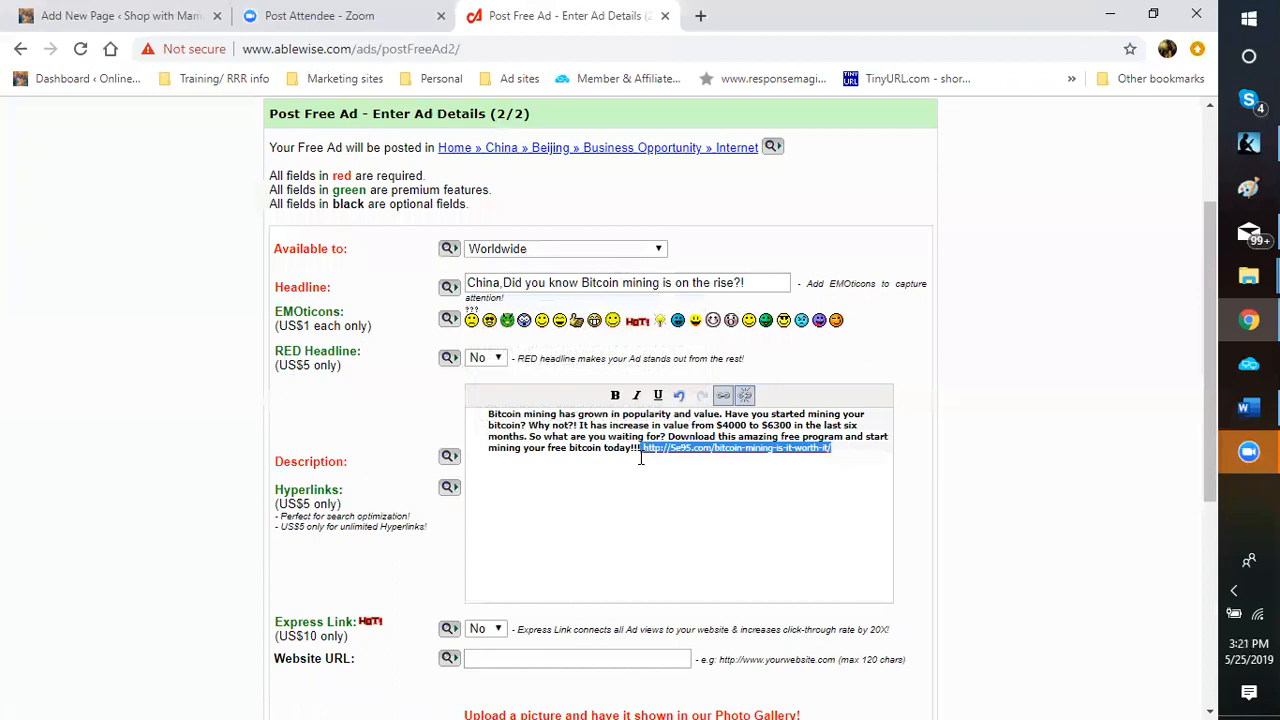
click(745, 395)
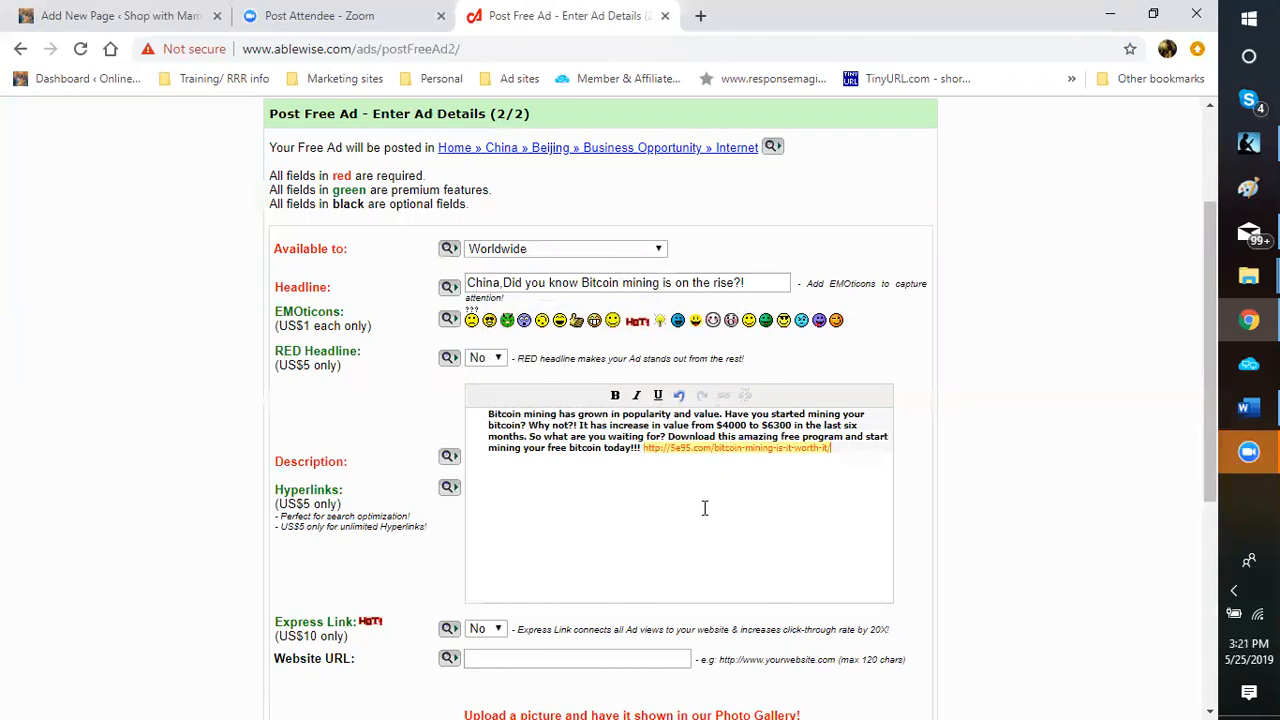
scroll(603, 489, down, 1)
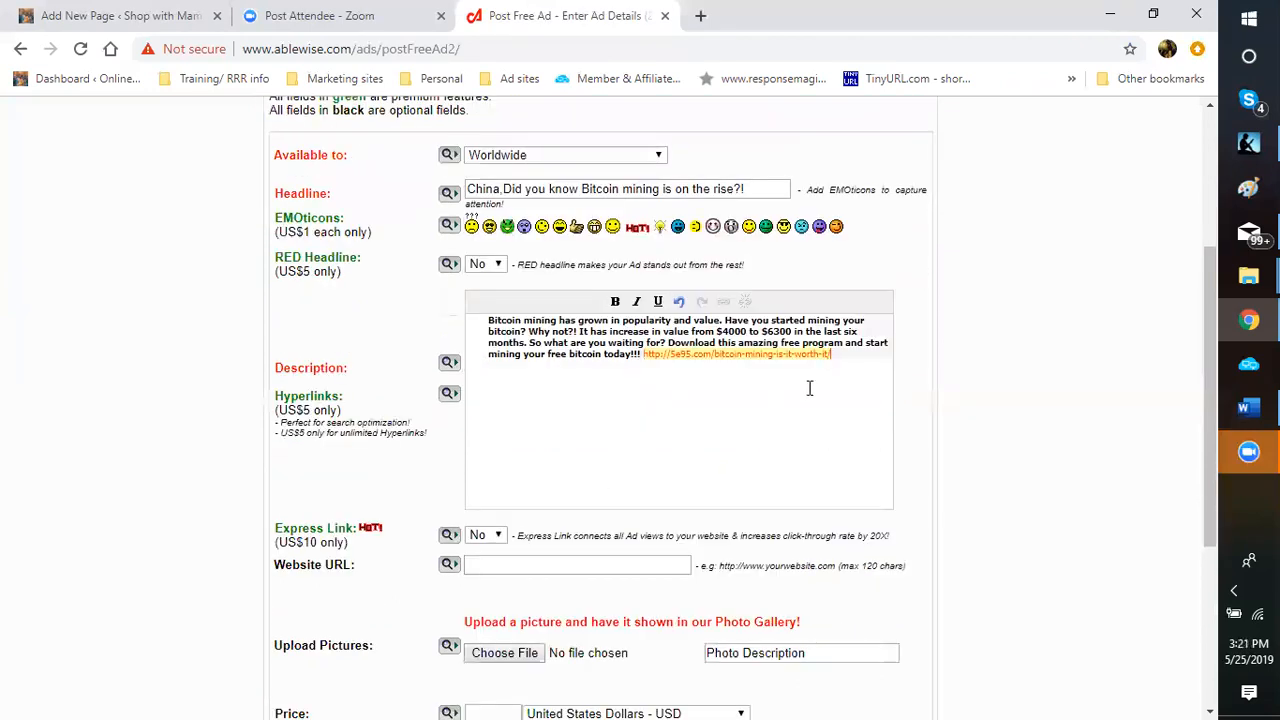
drag(831, 355, 645, 356)
right_click(650, 360)
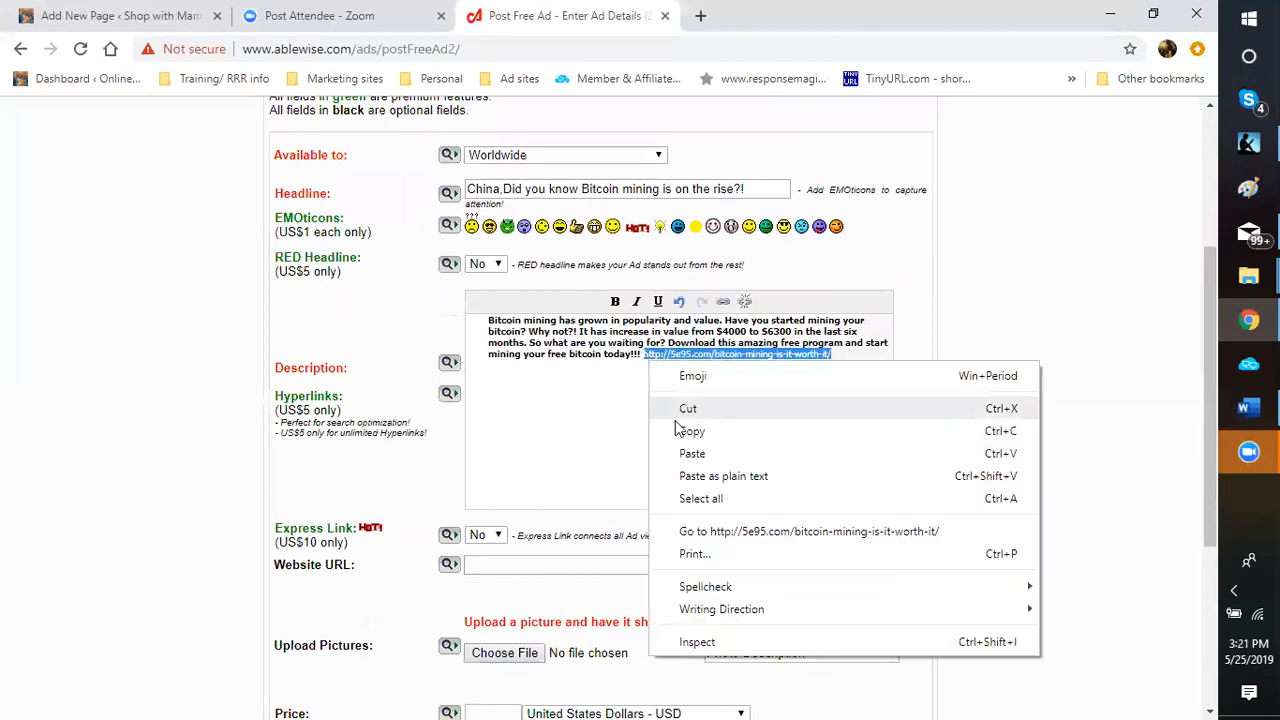
click(688, 429)
scroll(517, 451, down, 2)
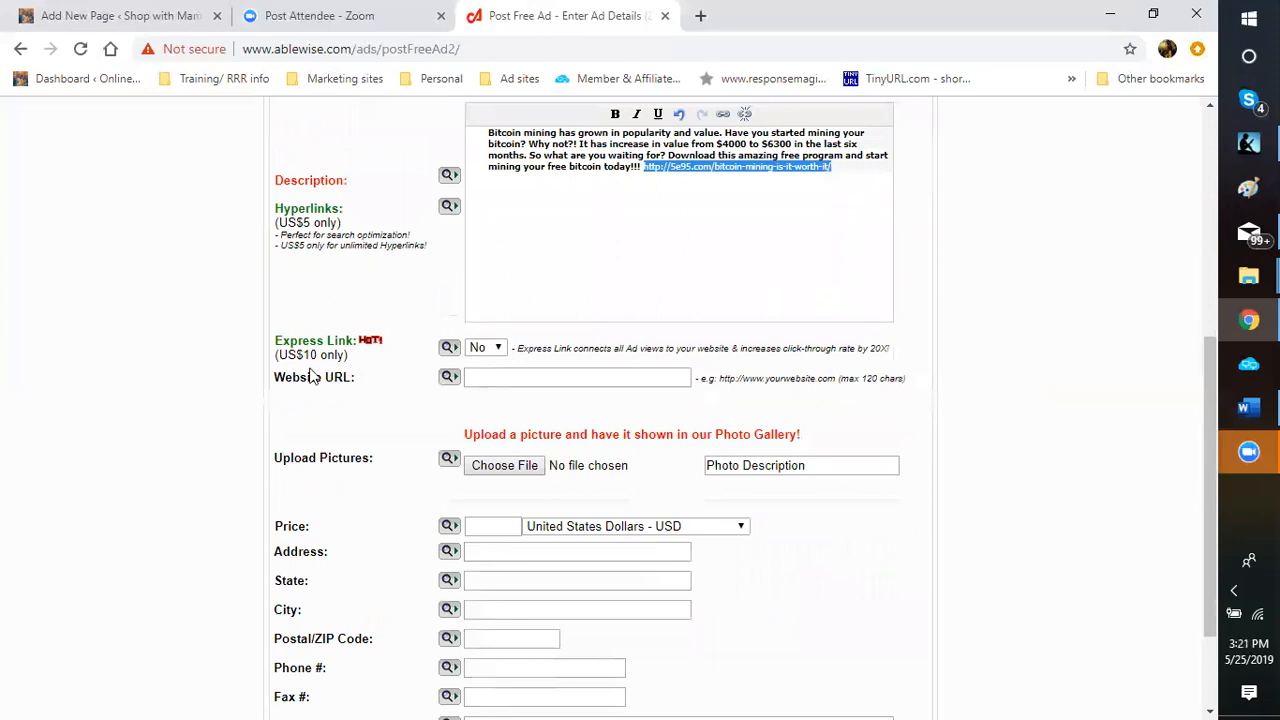
click(508, 377)
right_click(506, 377)
click(545, 526)
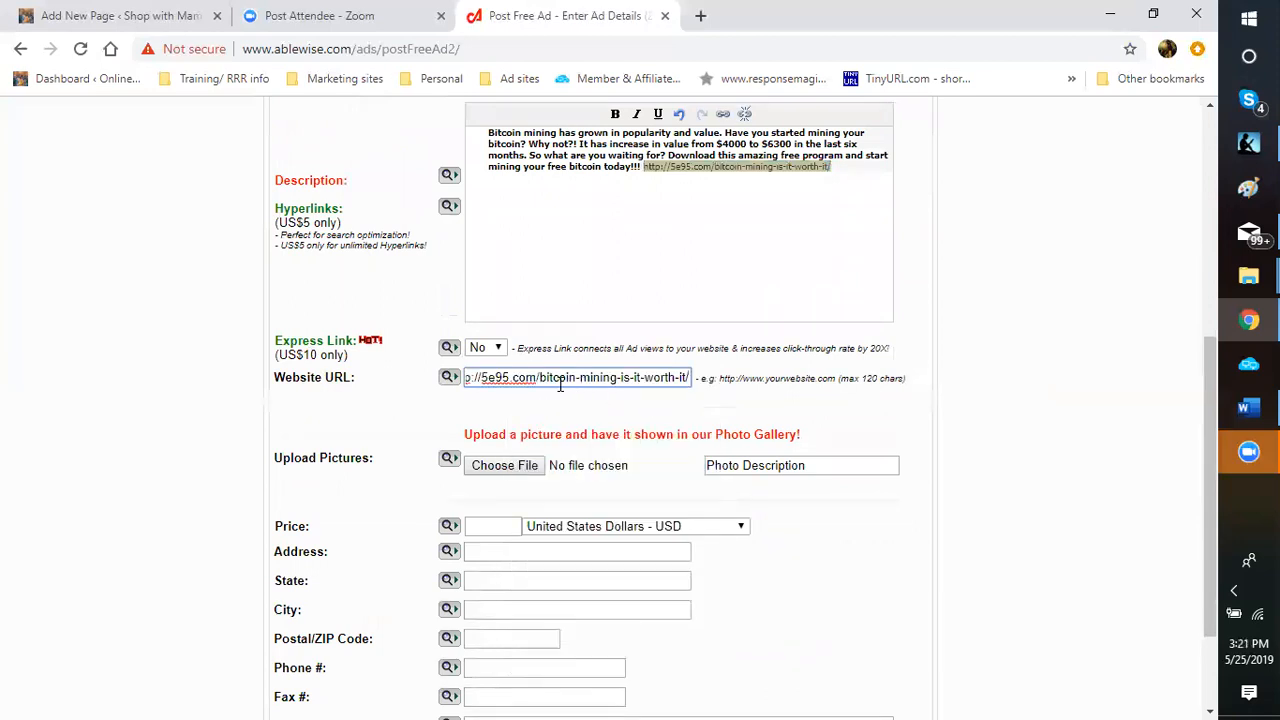
click(505, 469)
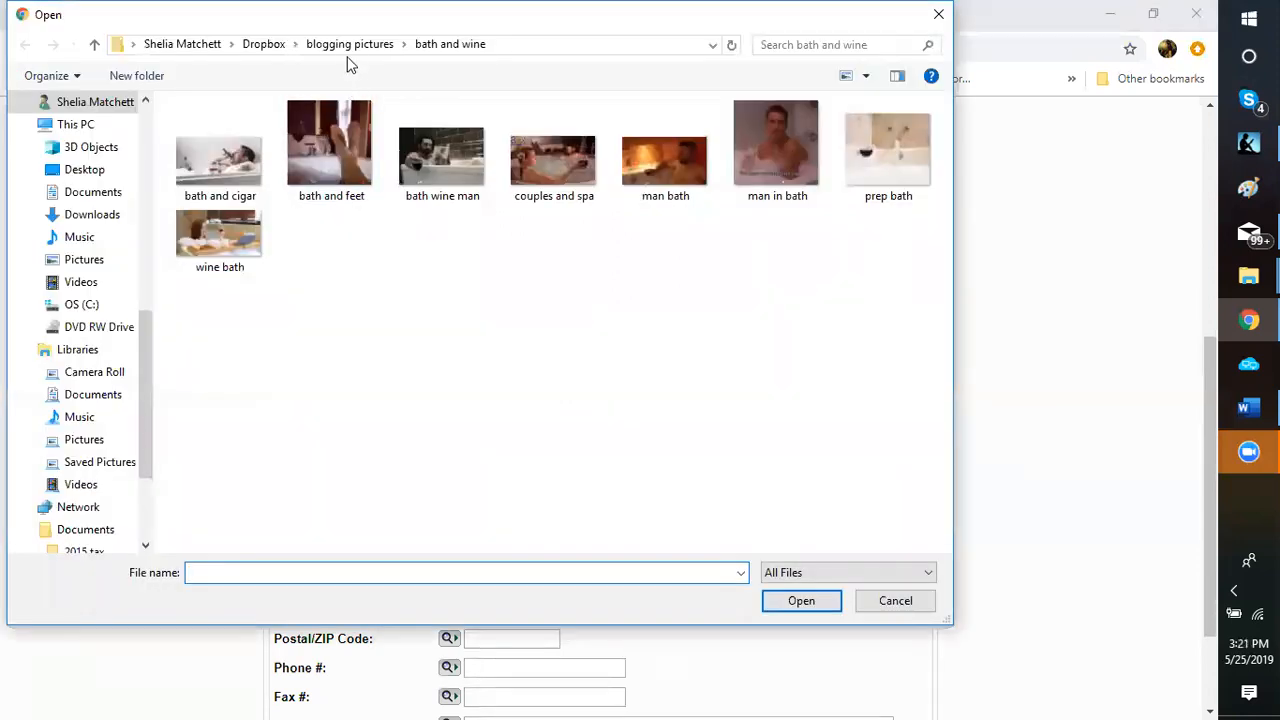
Browse blogging pictures > logos and attach the Mr. Bean - Bitcoin image to the upload.
click(350, 44)
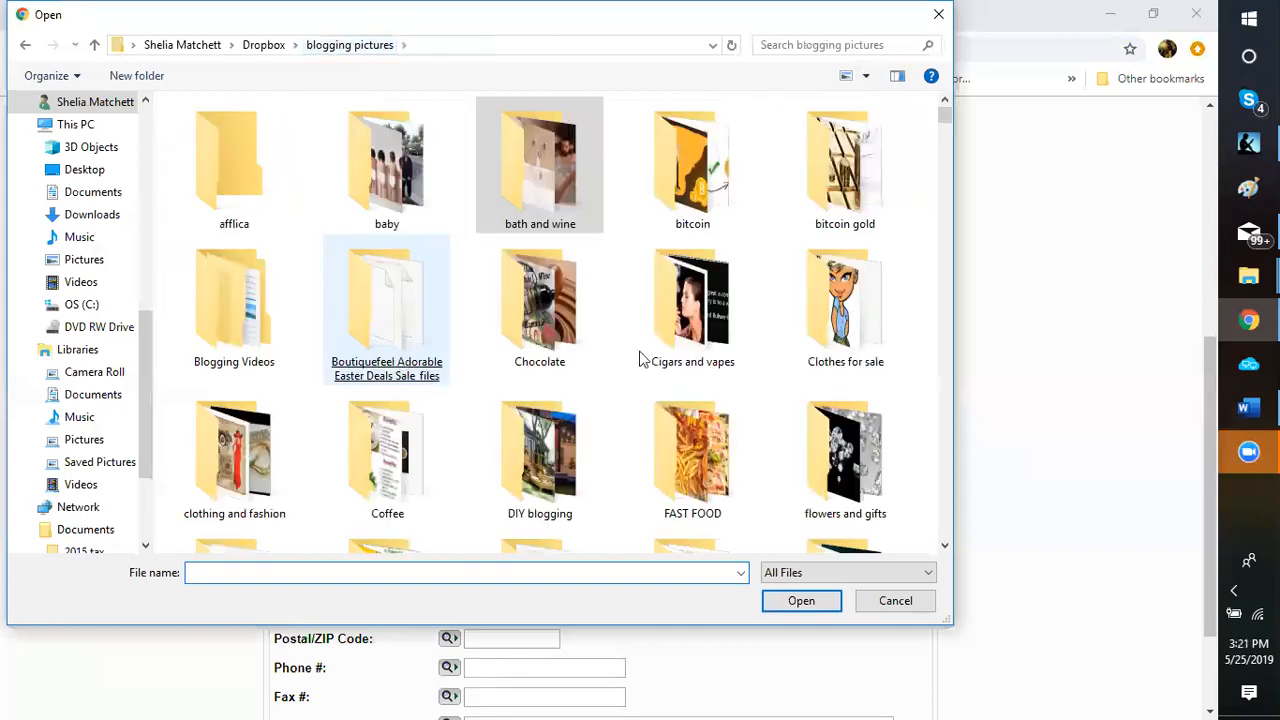
scroll(634, 443, down, 5)
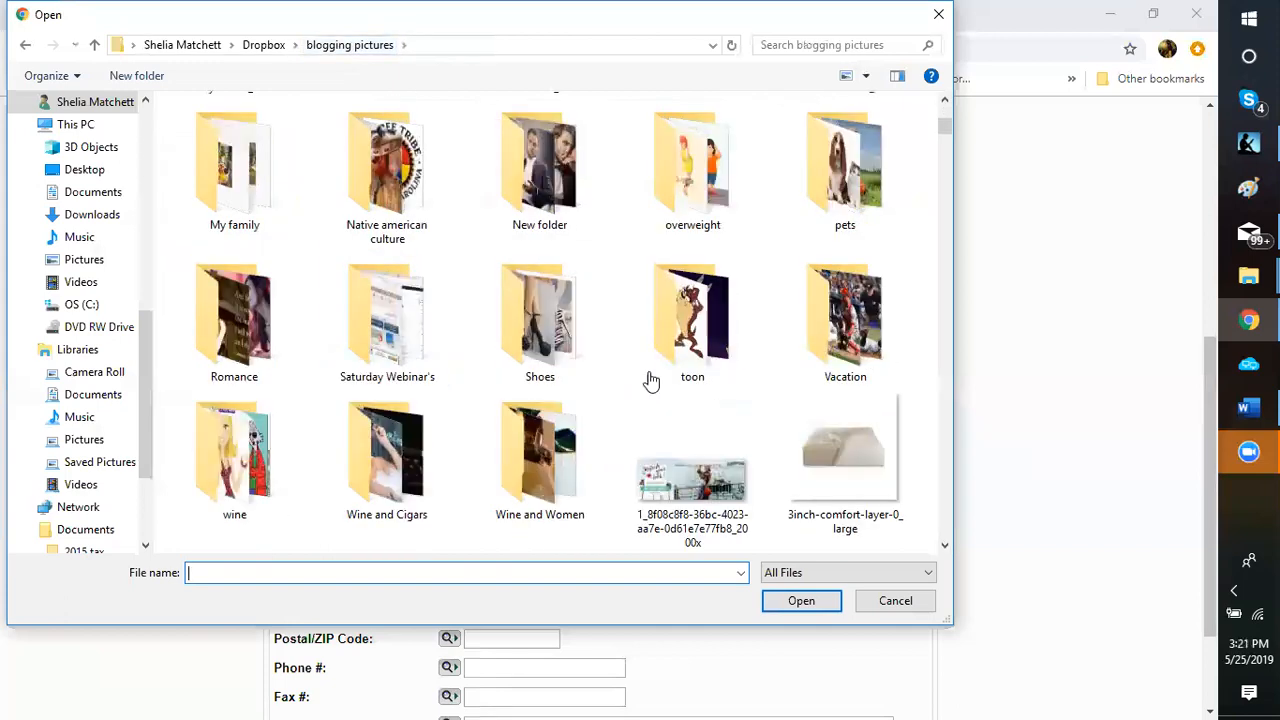
scroll(630, 345, up, 3)
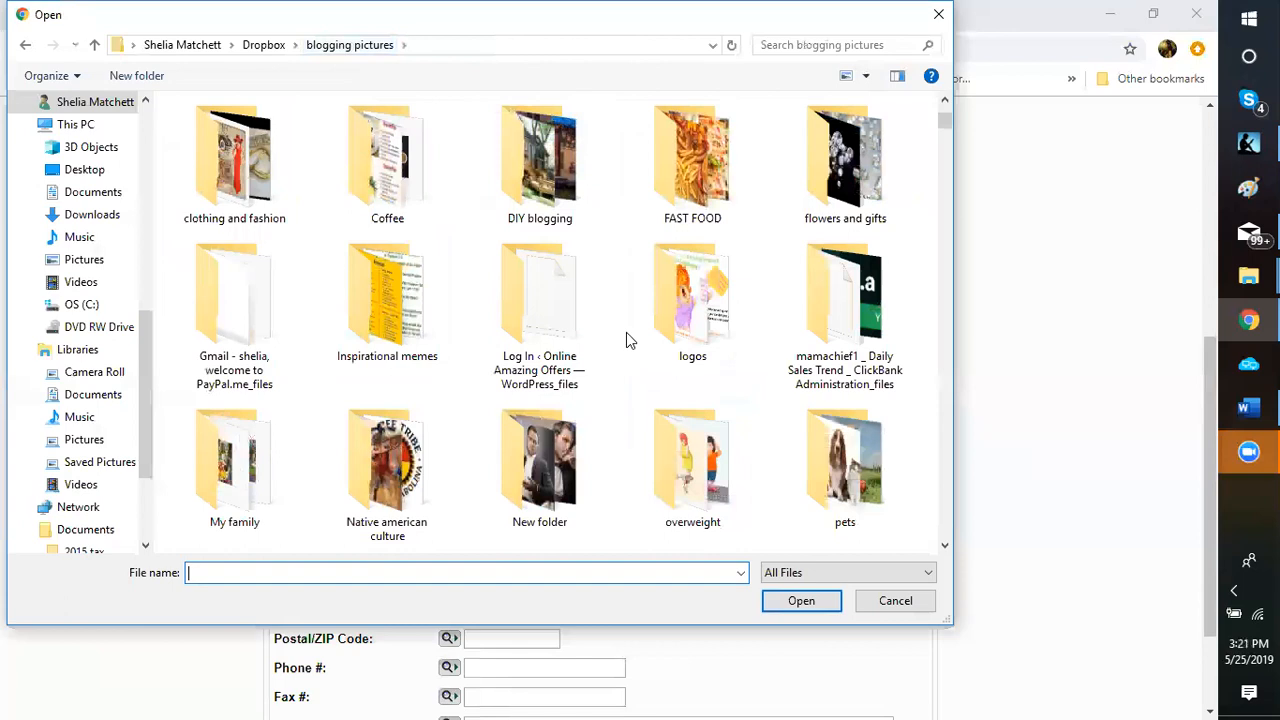
double_click(674, 340)
click(686, 362)
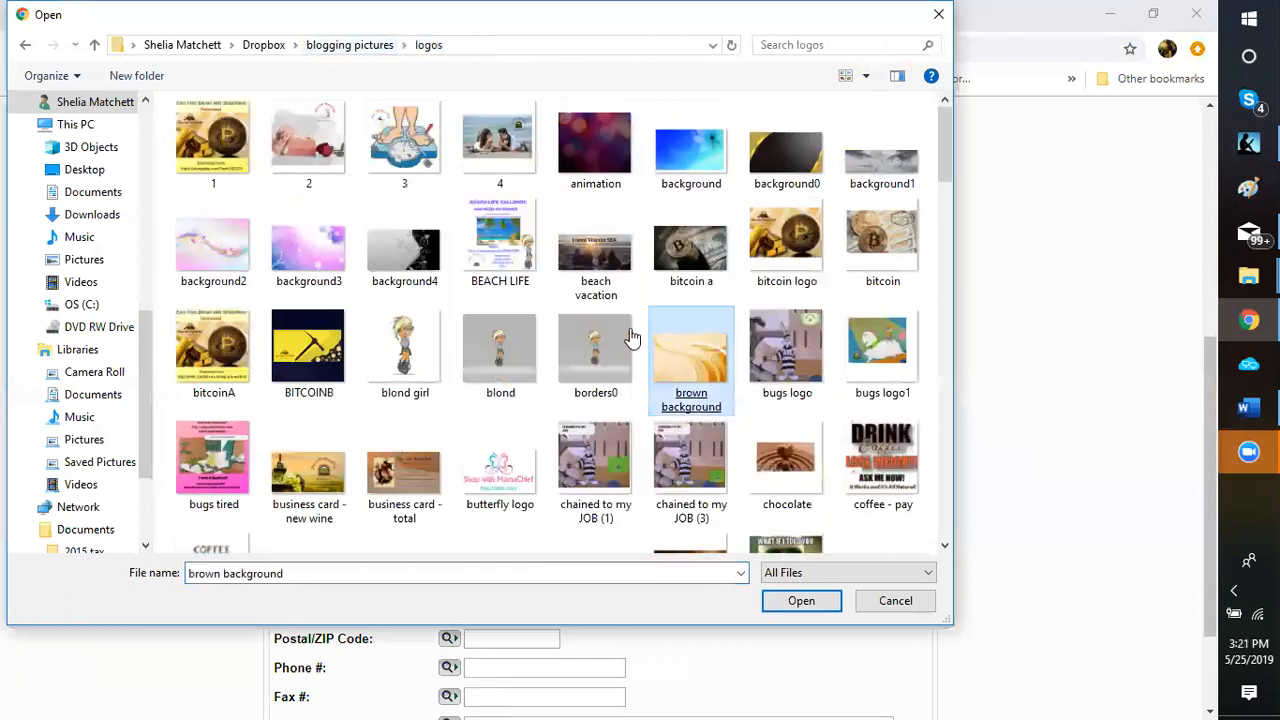
click(596, 345)
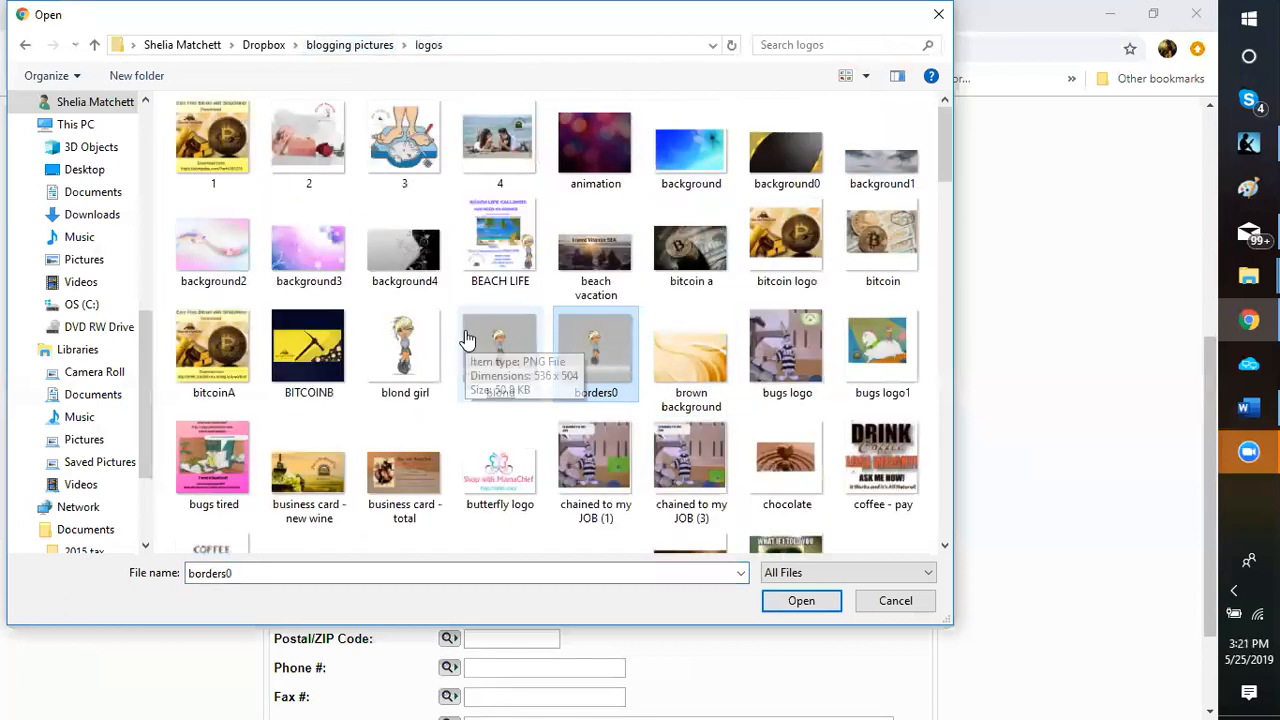
click(466, 340)
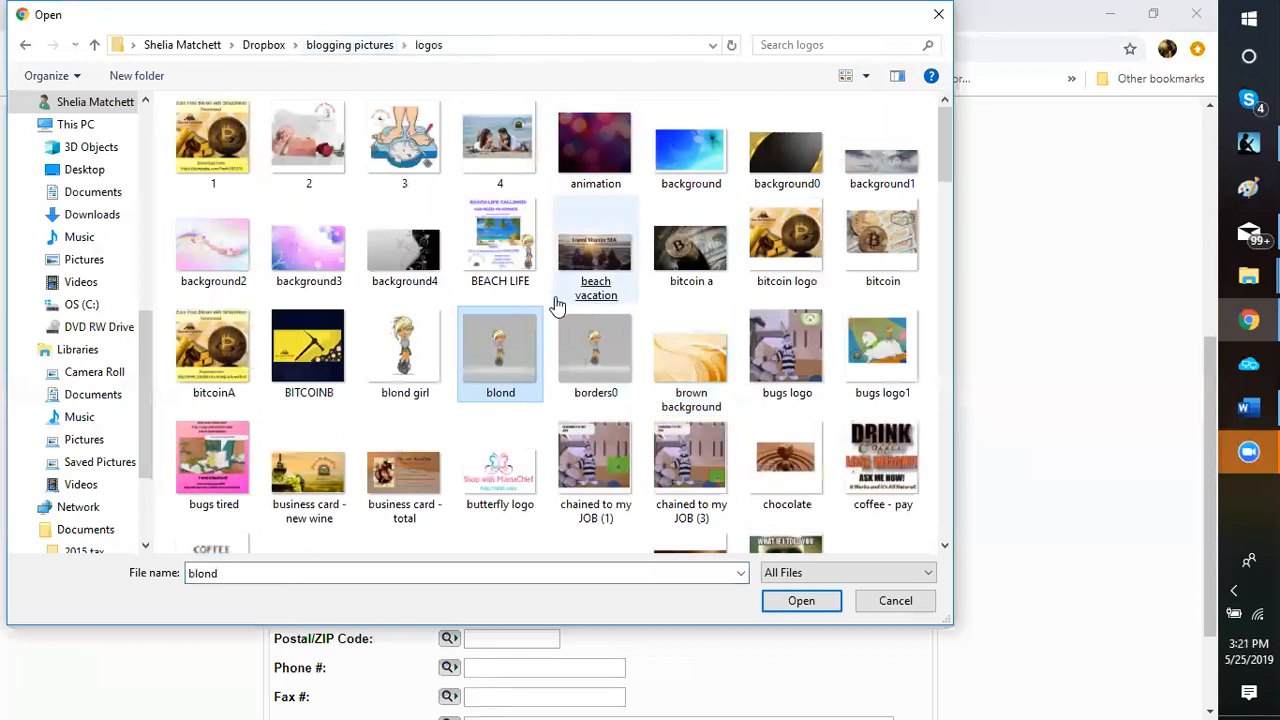
click(557, 303)
scroll(557, 305, down, 2)
click(557, 303)
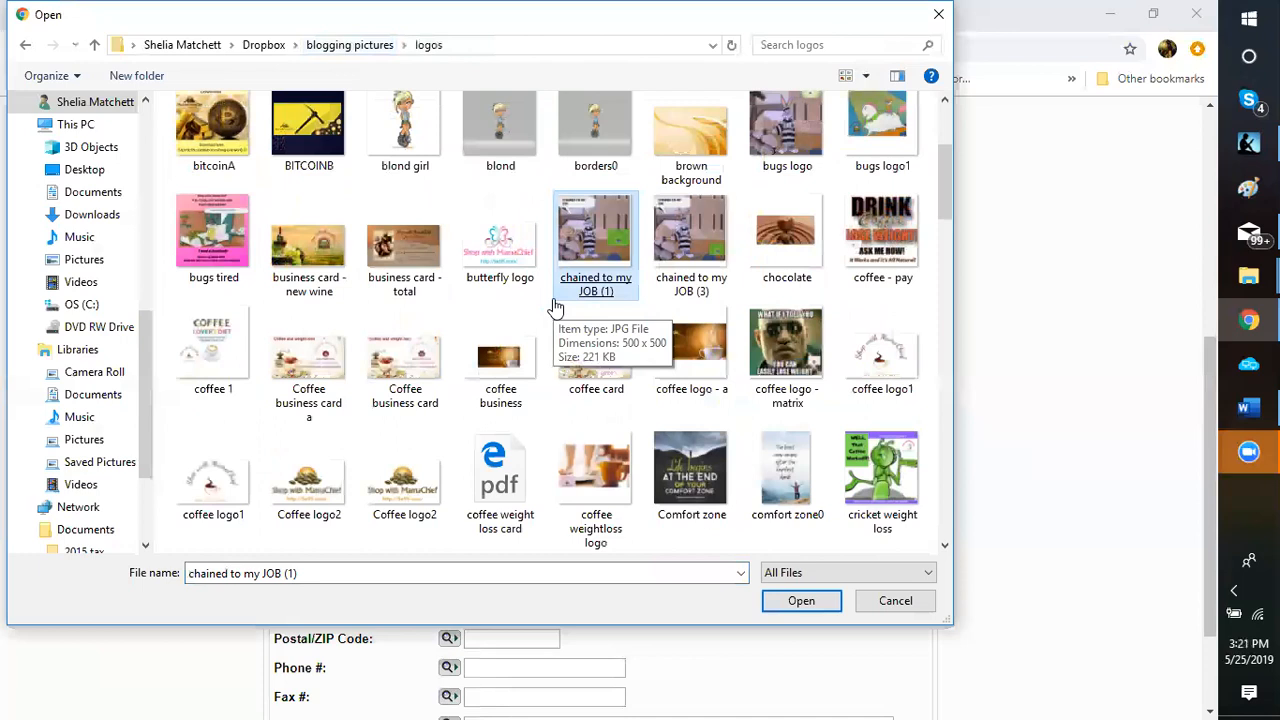
scroll(557, 307, down, 3)
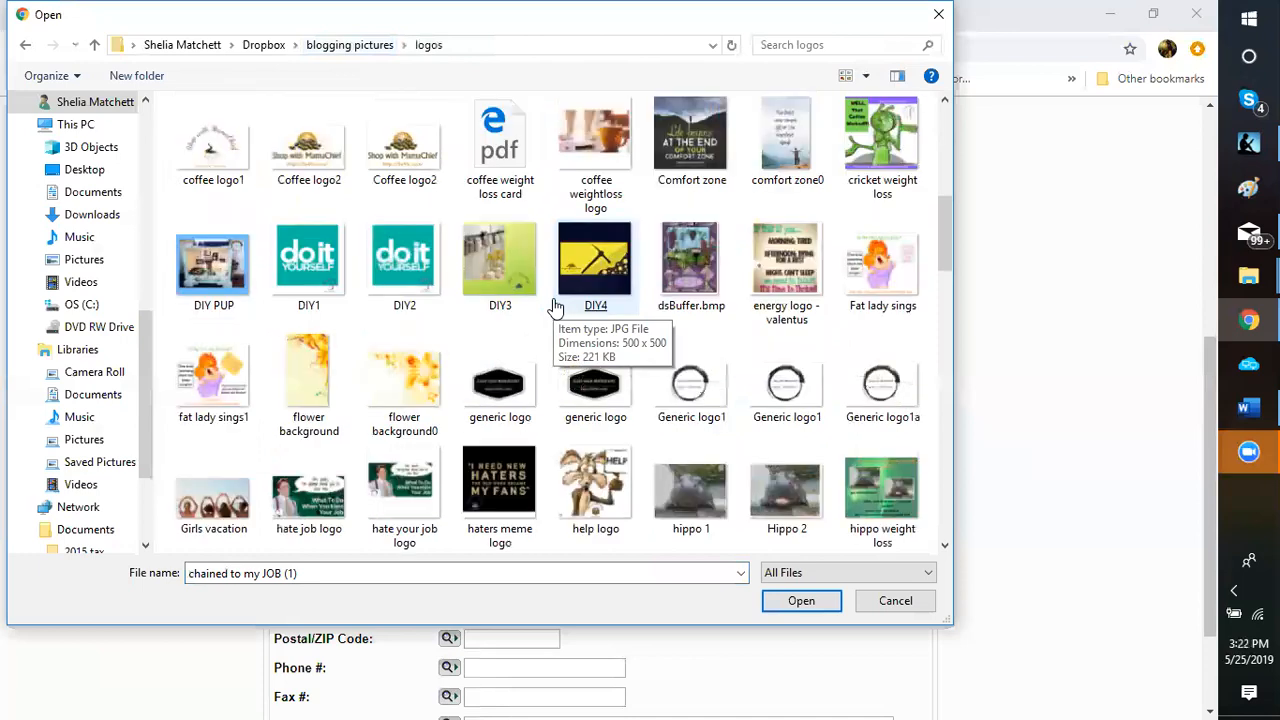
scroll(557, 306, down, 3)
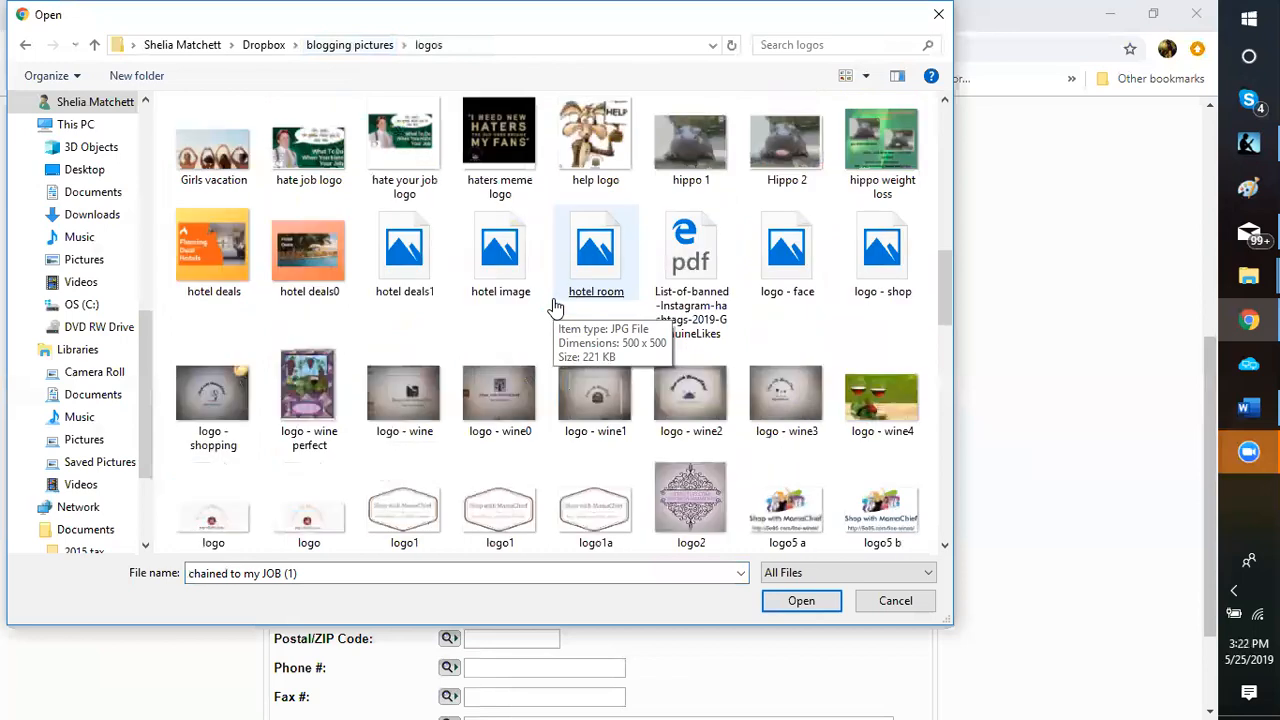
scroll(557, 307, down, 3)
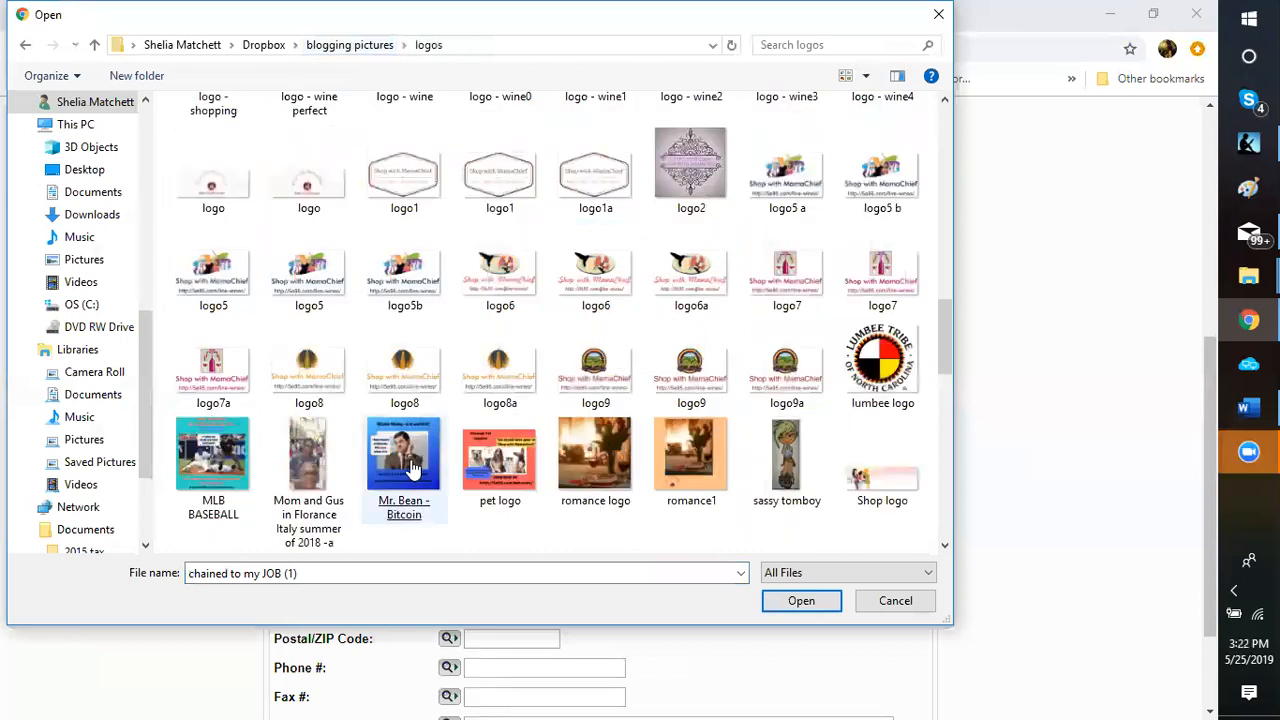
click(412, 468)
double_click(412, 468)
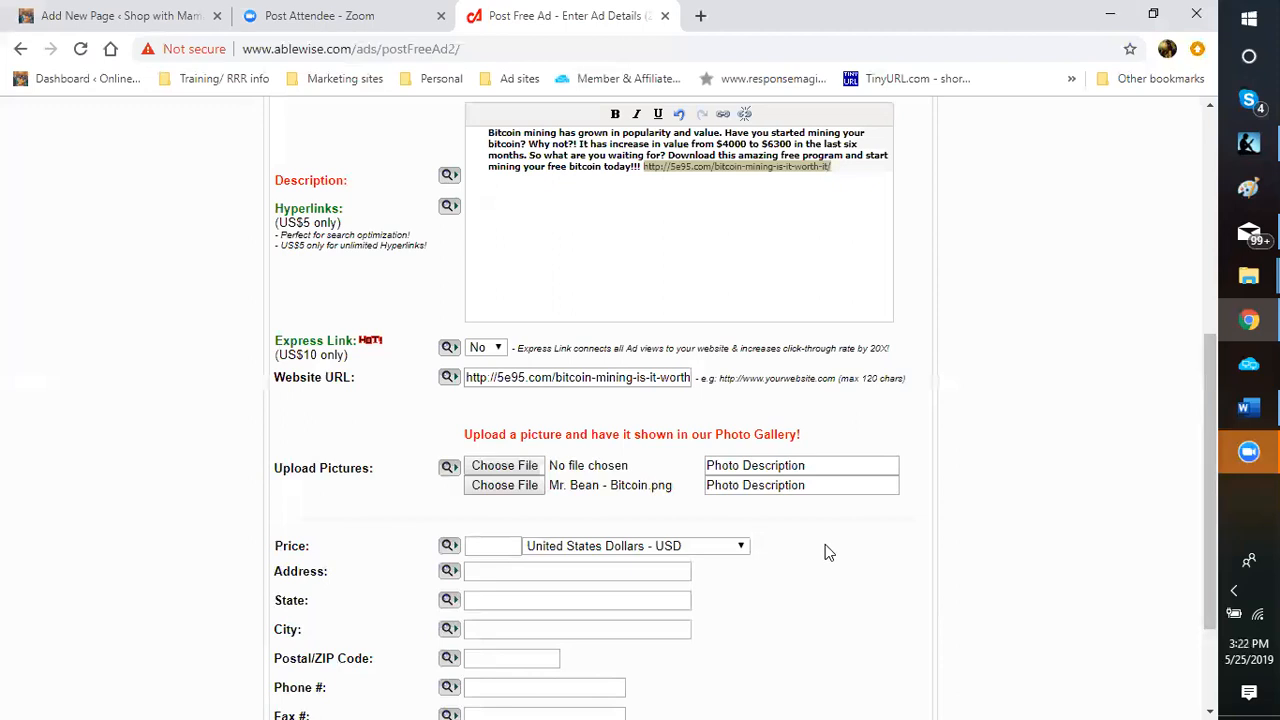
Replace that upload with the bitcoinA.png picture.
click(515, 493)
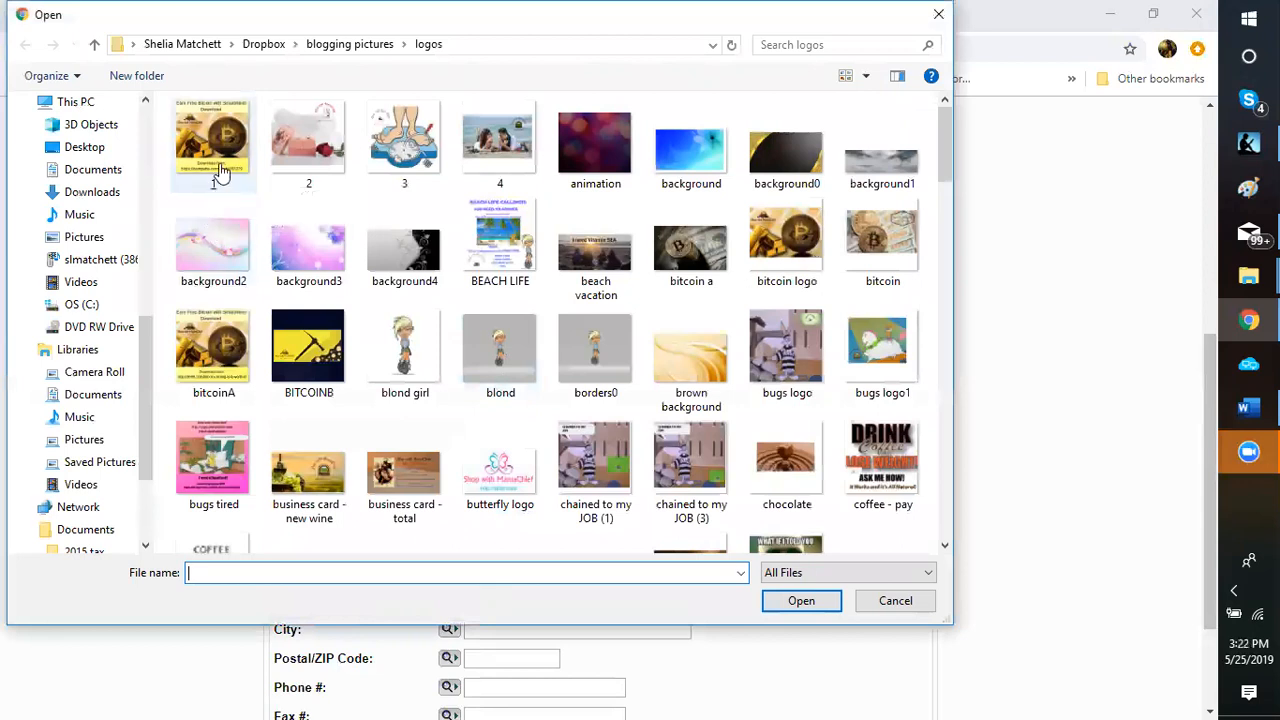
double_click(195, 362)
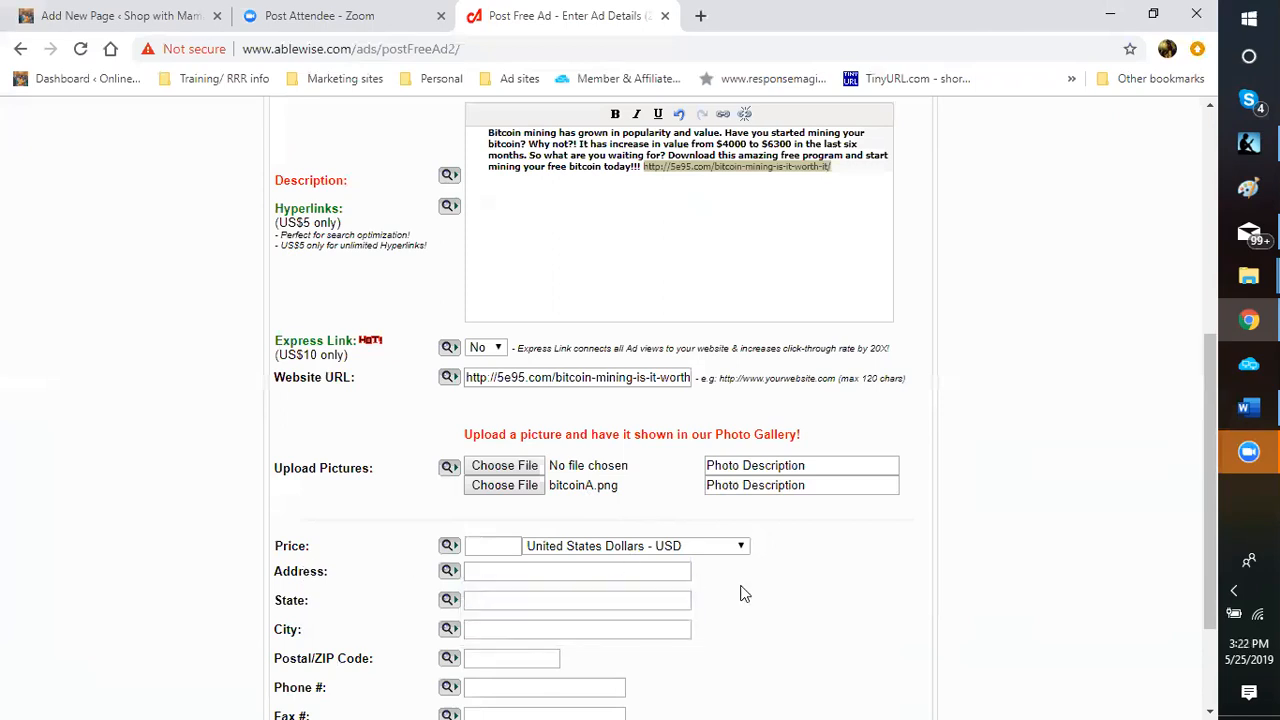
scroll(569, 429, down, 2)
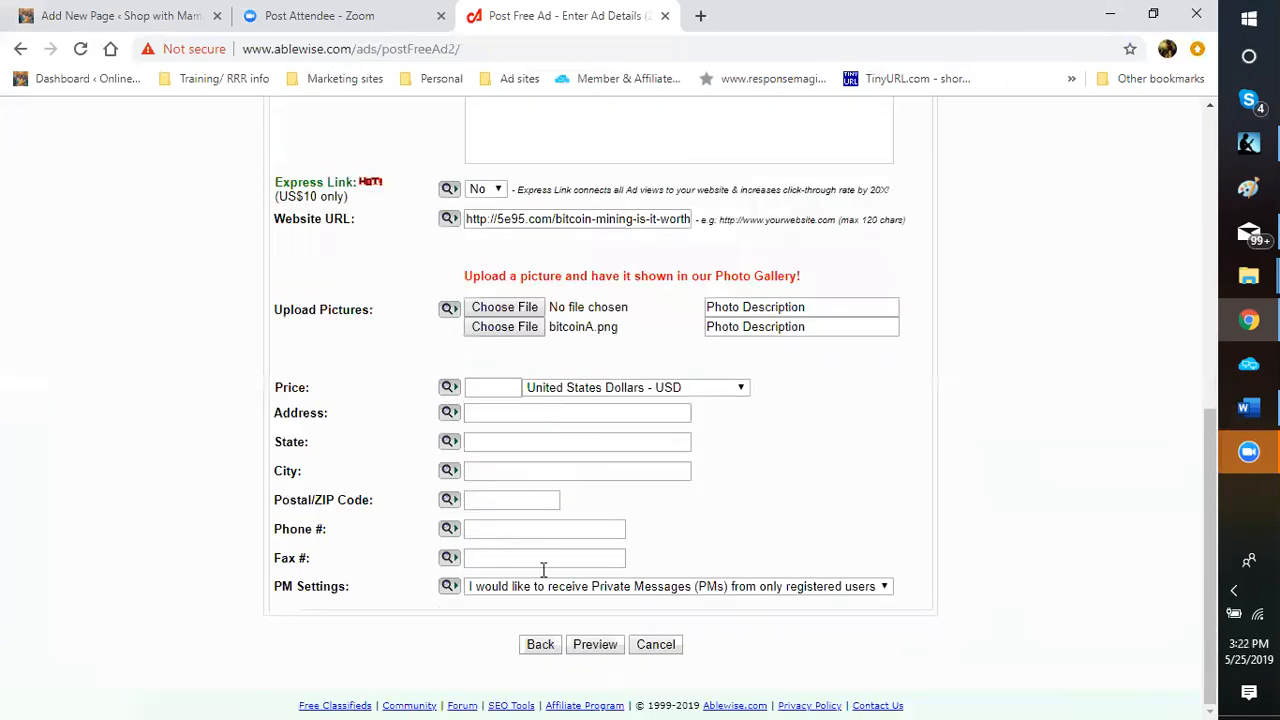
Set PM Settings to 'disable Private Messages for this Ad' and scroll through the Preview.
click(884, 588)
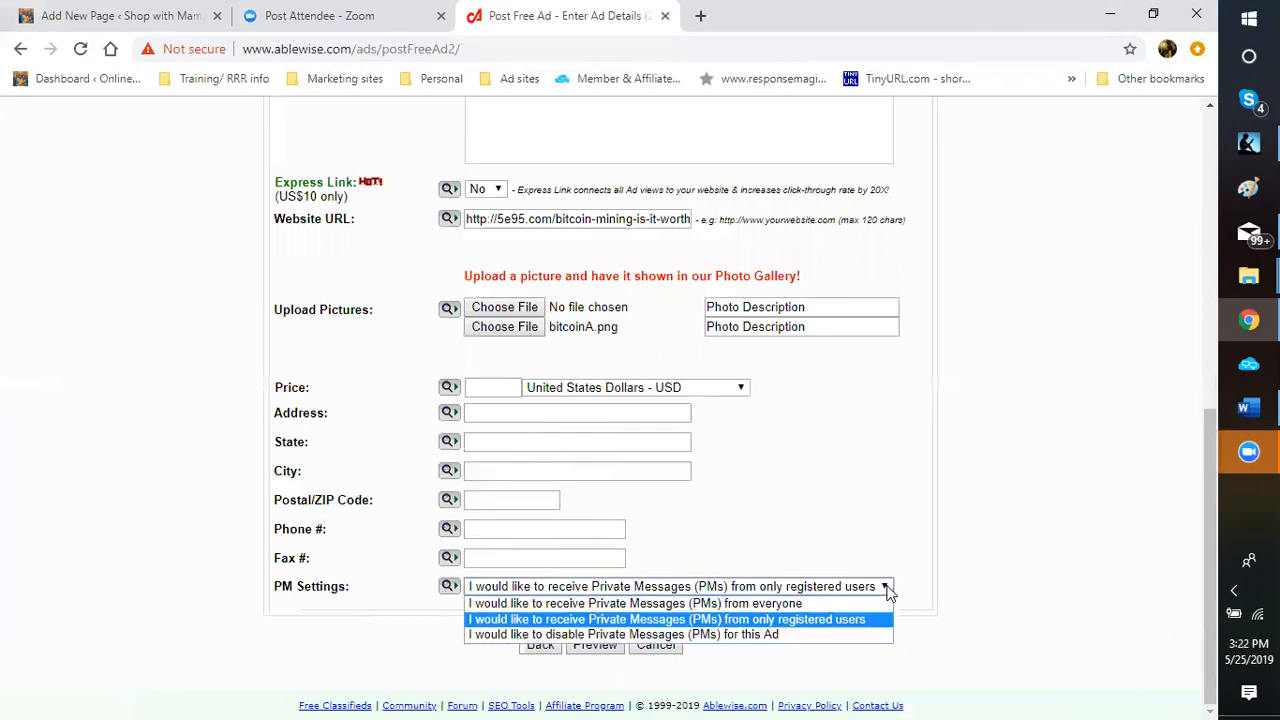
click(760, 636)
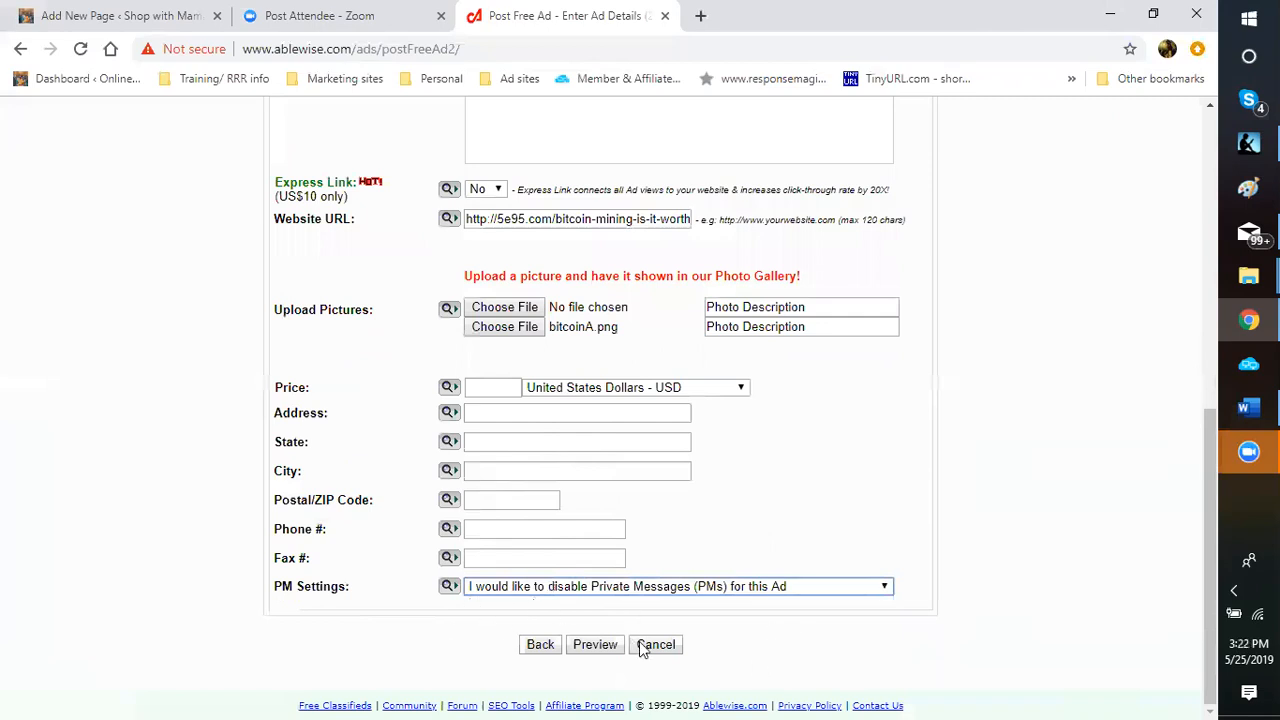
click(601, 650)
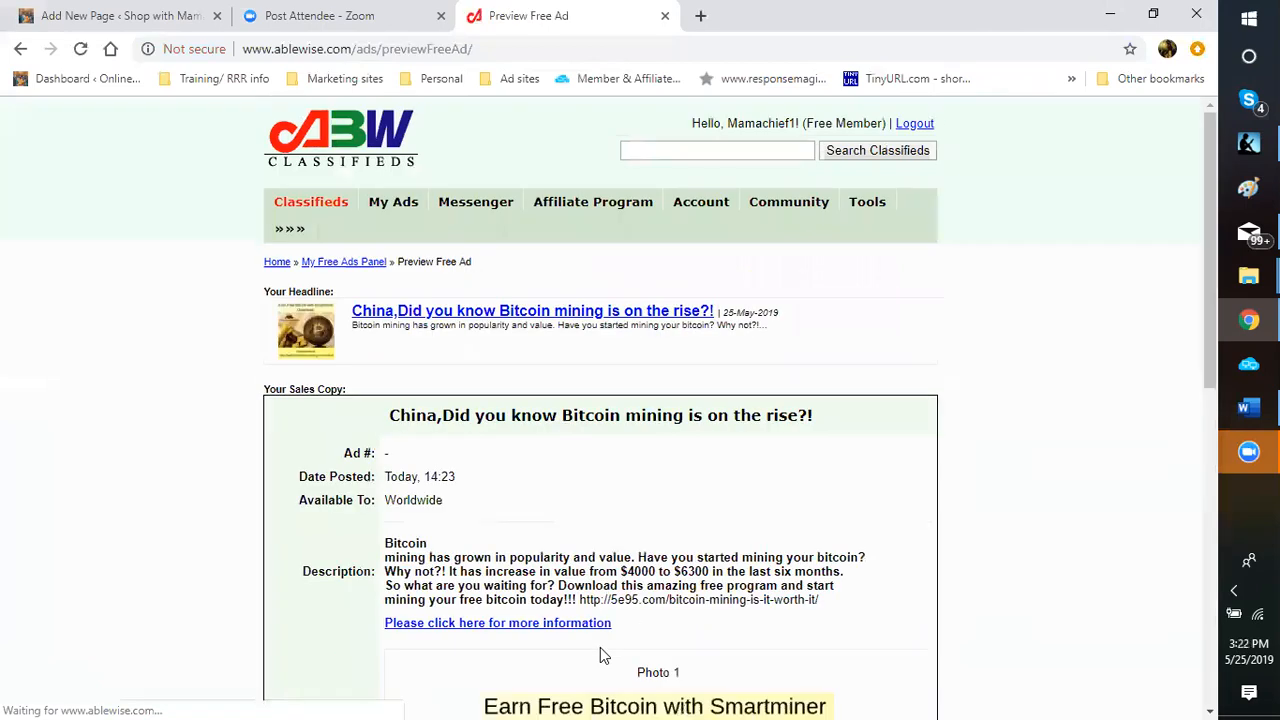
scroll(800, 495, down, 3)
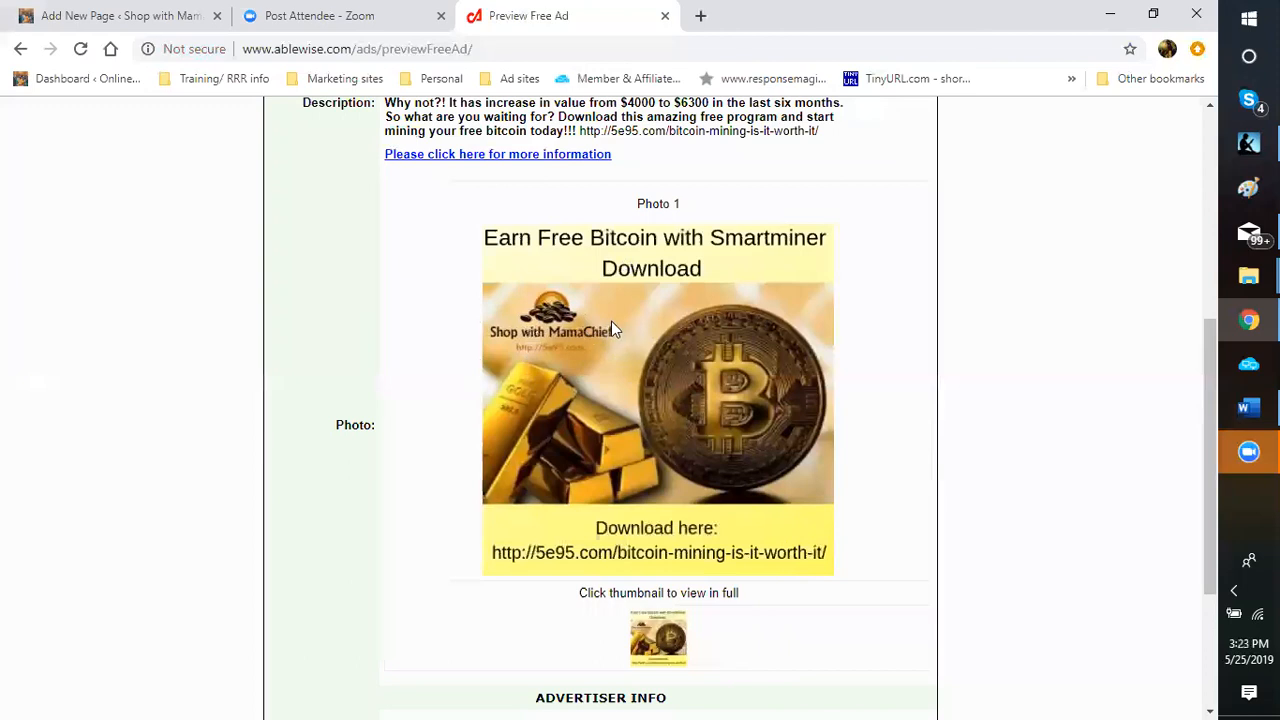
scroll(602, 420, down, 3)
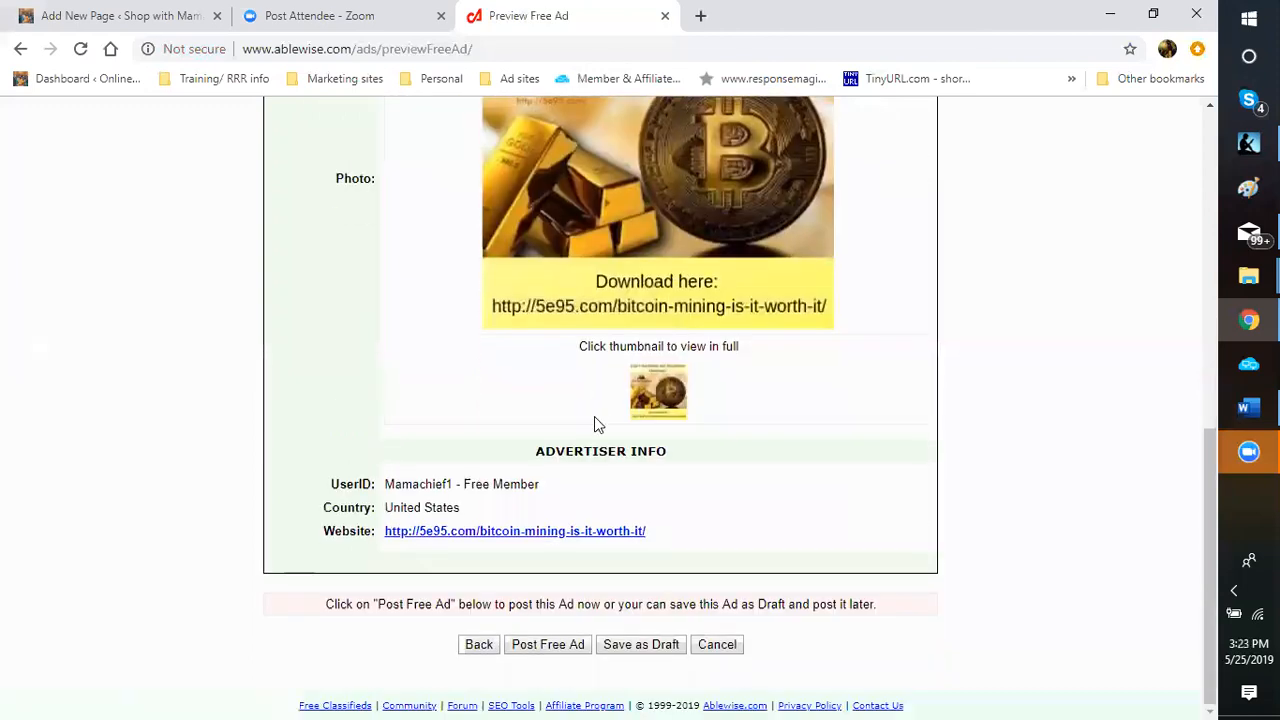
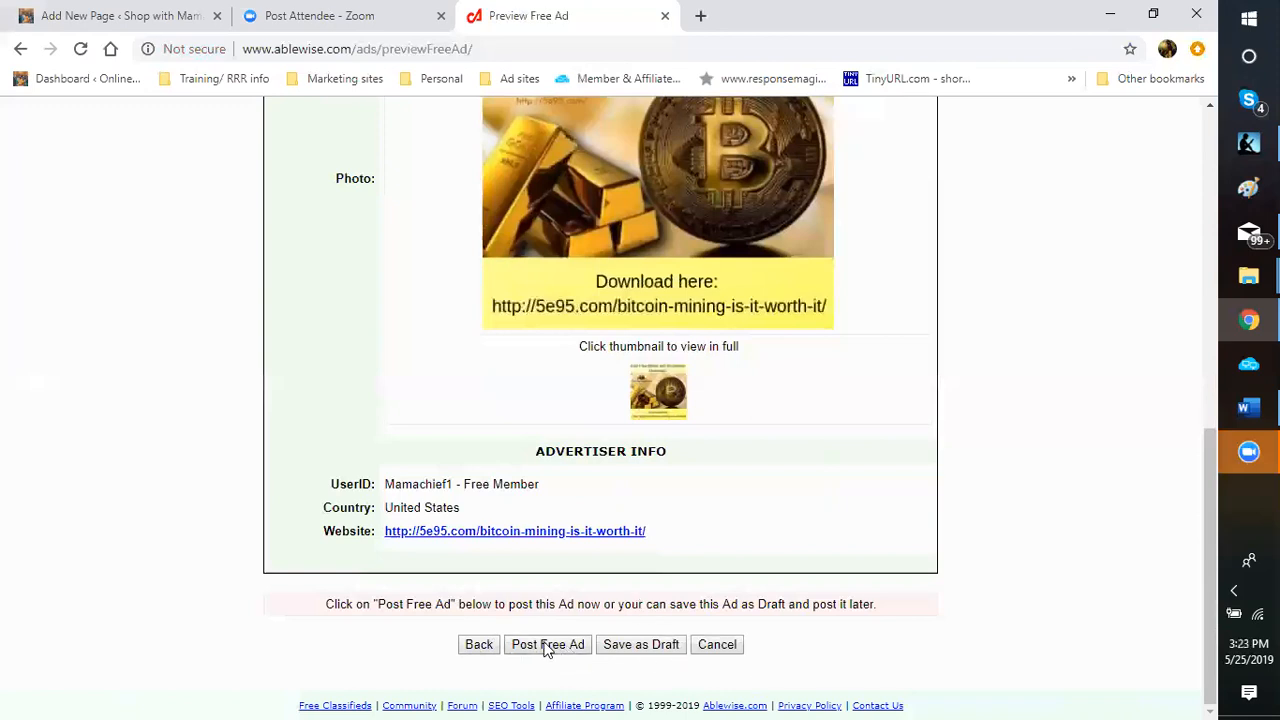
Post the bitcoin mining ad and check My Free Ads Panel now lists 10/10 ads.
click(547, 645)
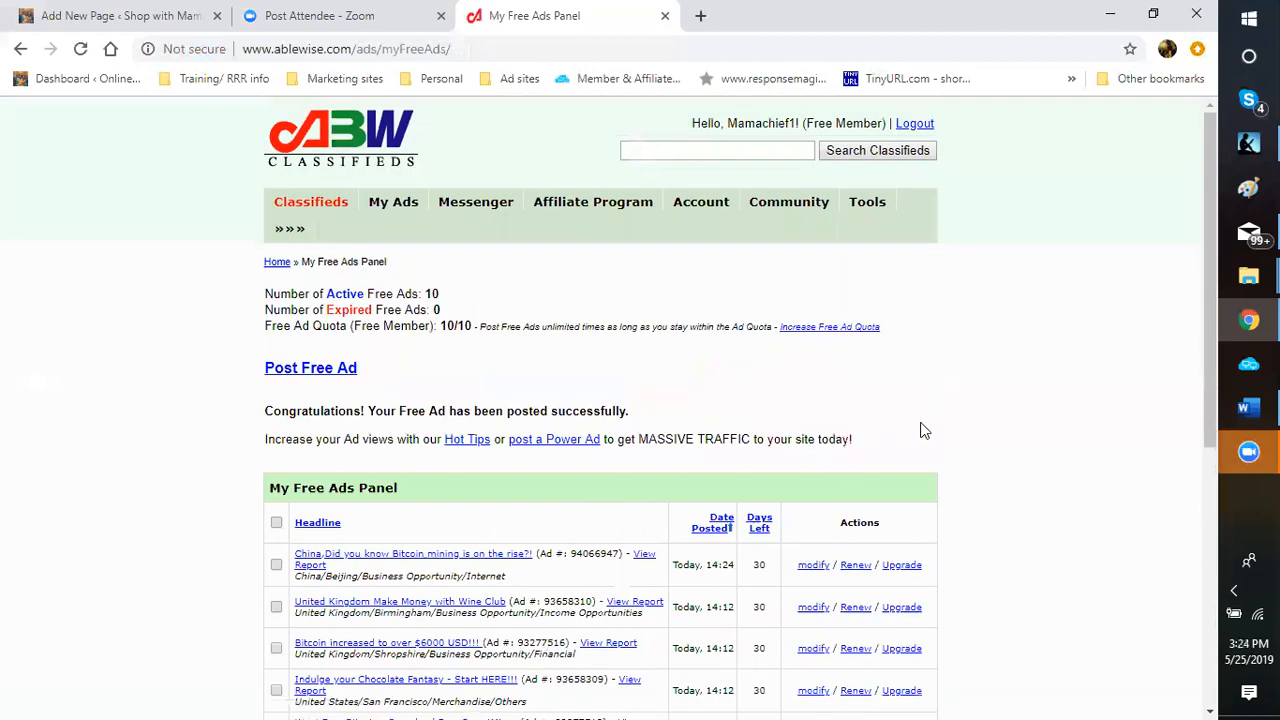
scroll(364, 530, down, 1)
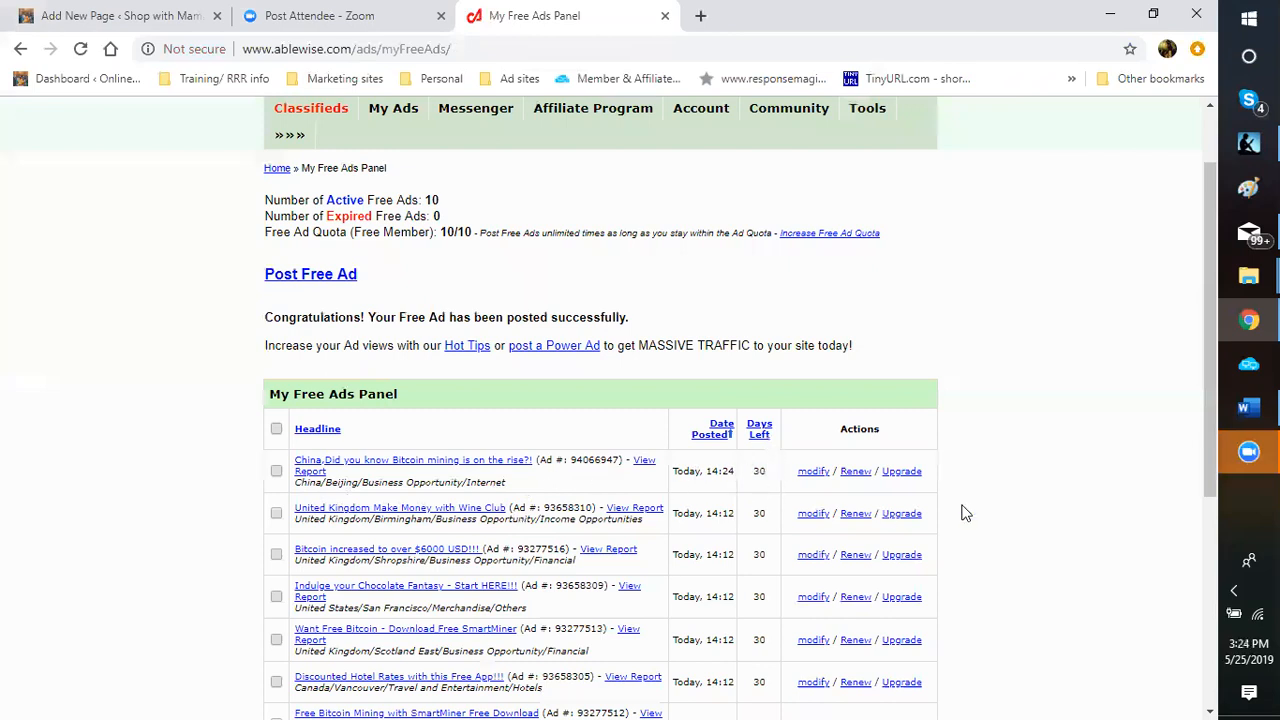
scroll(1003, 525, down, 2)
scroll(1005, 528, down, 2)
scroll(1008, 529, up, 2)
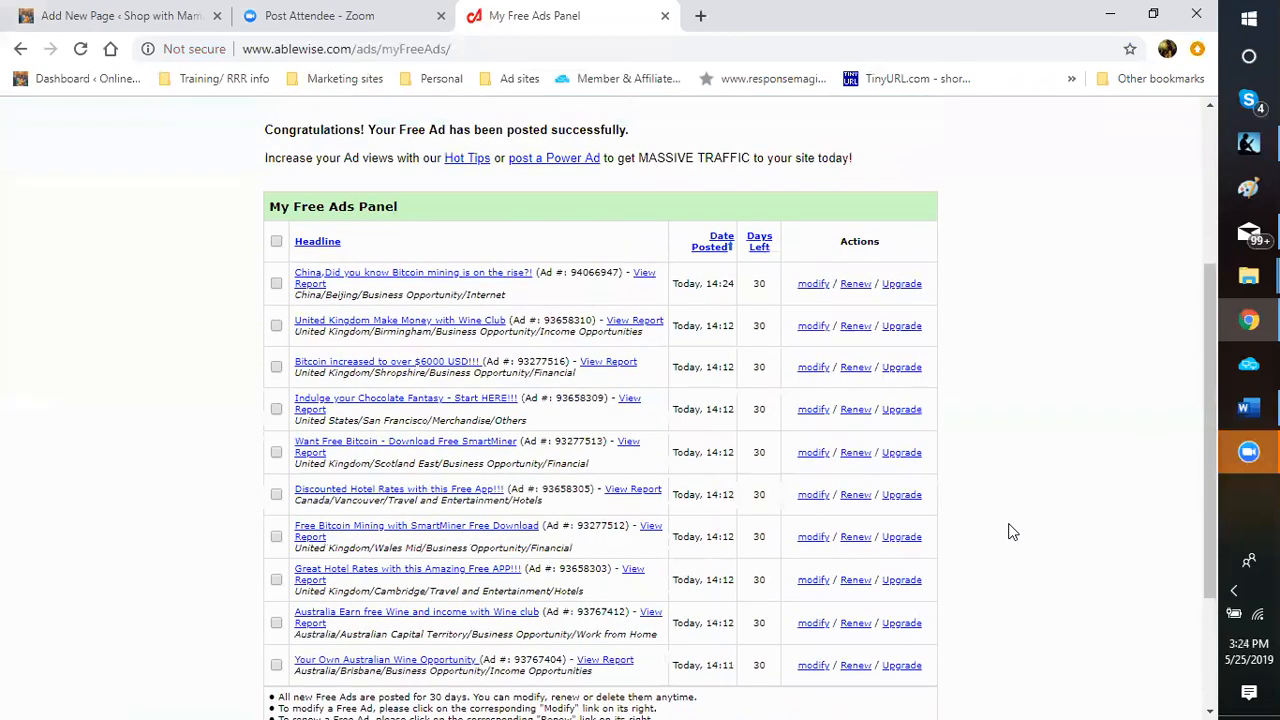
scroll(1012, 526, up, 1)
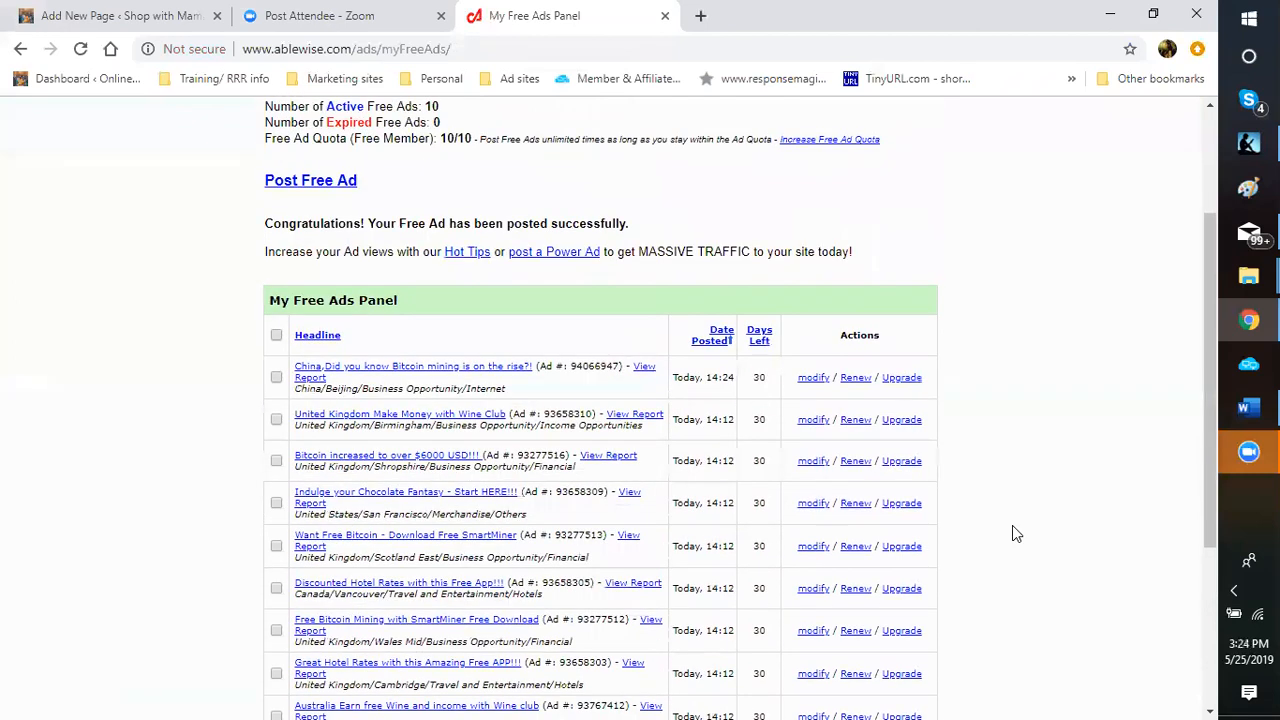
scroll(1012, 533, up, 1)
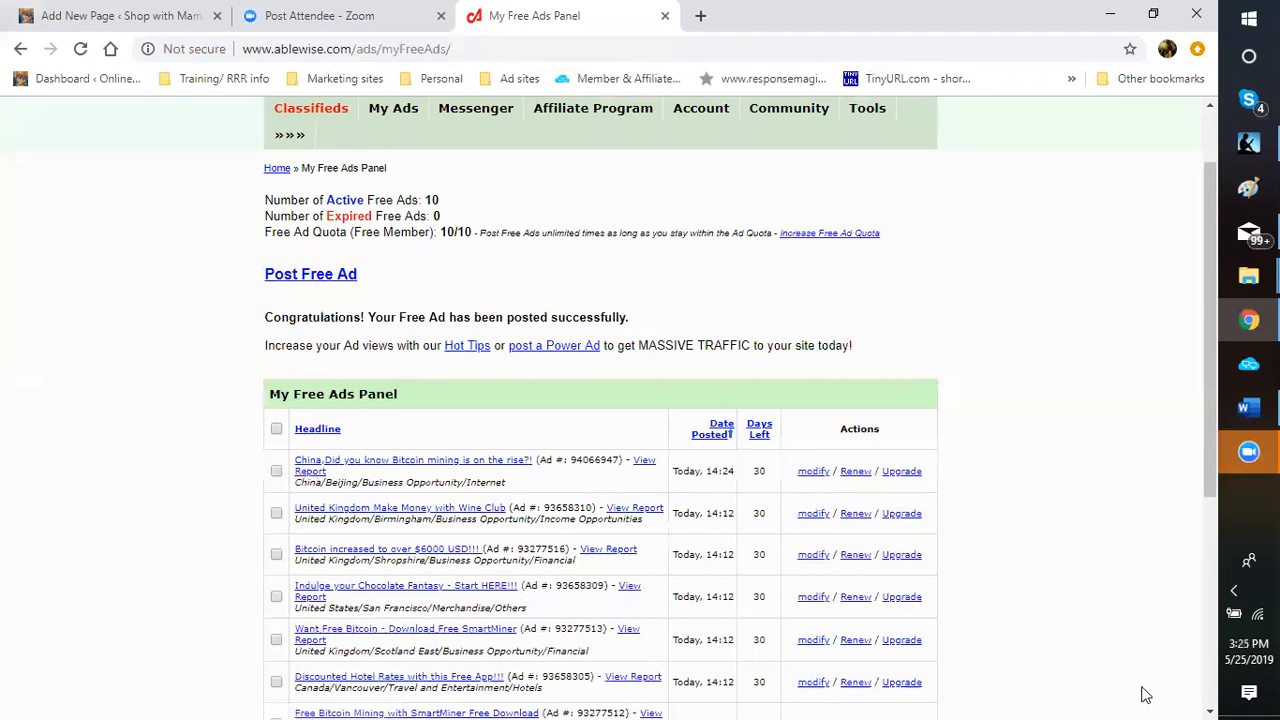
scroll(1066, 497, down, 3)
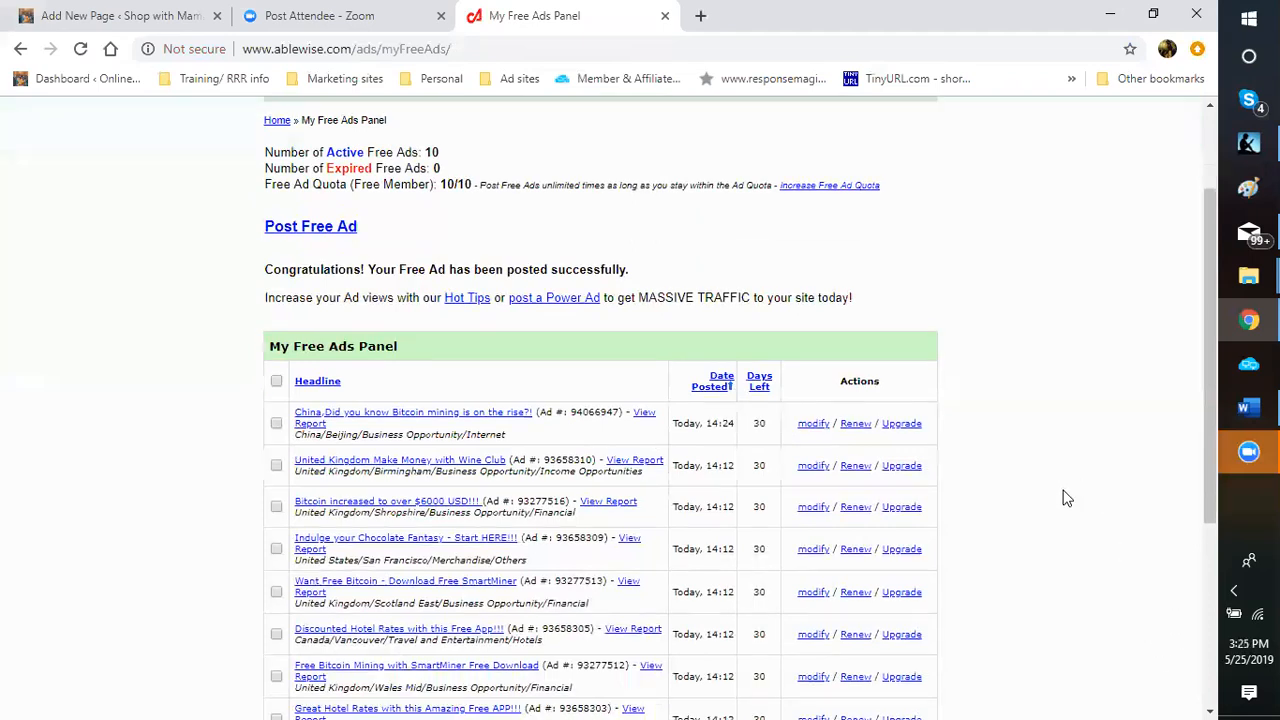
scroll(1066, 497, down, 3)
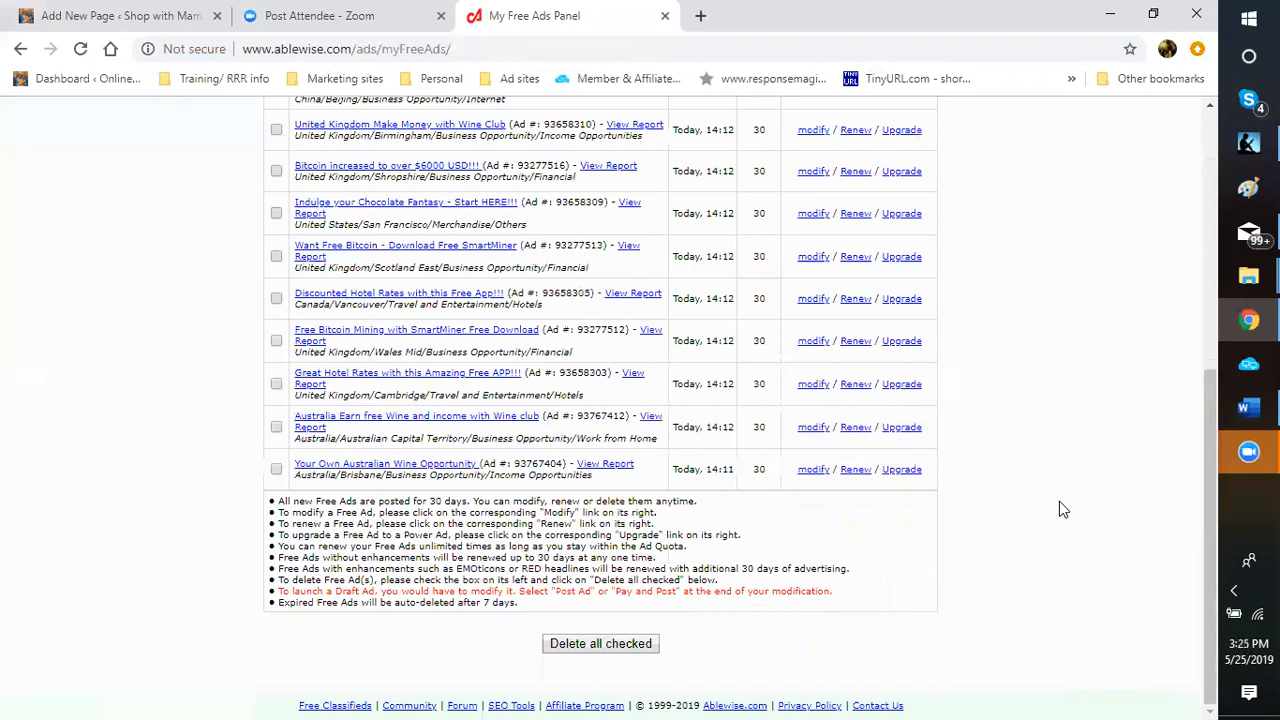
scroll(1059, 508, up, 1)
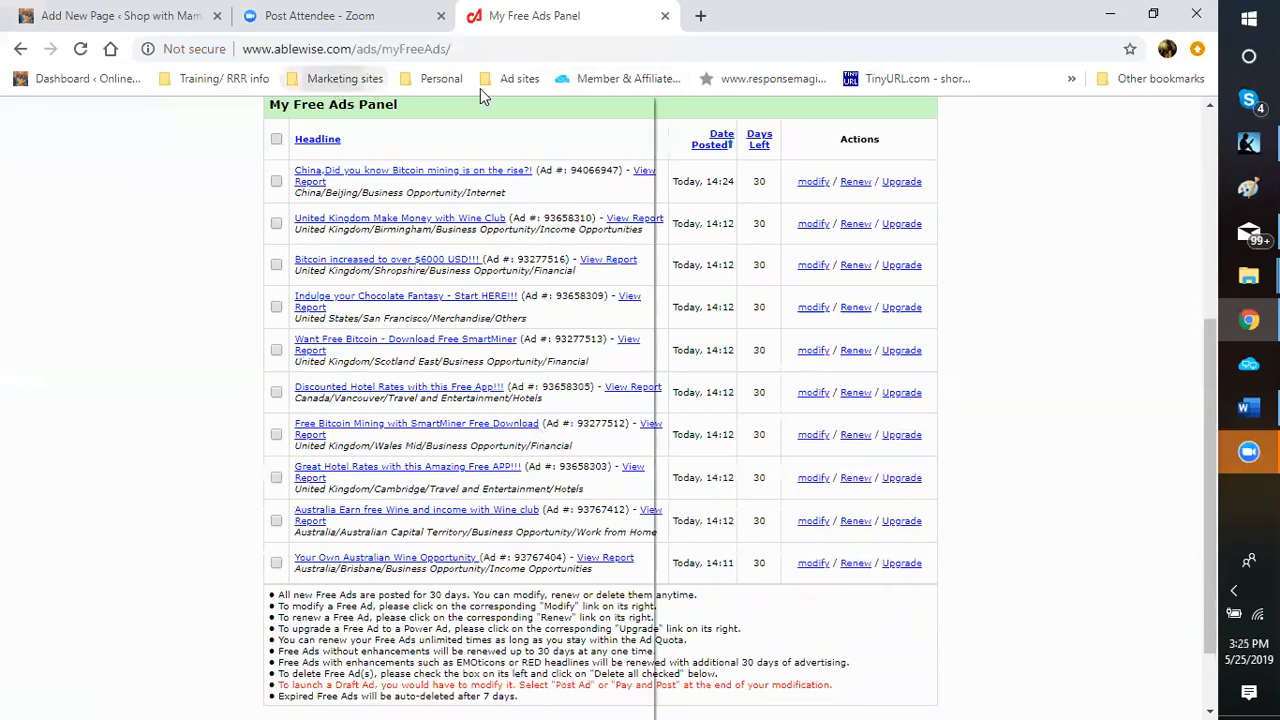
Open USNetAds.com from the Ad sites bookmark, start a Post New Ad form, and show Word.
click(440, 80)
mouse_move(521, 79)
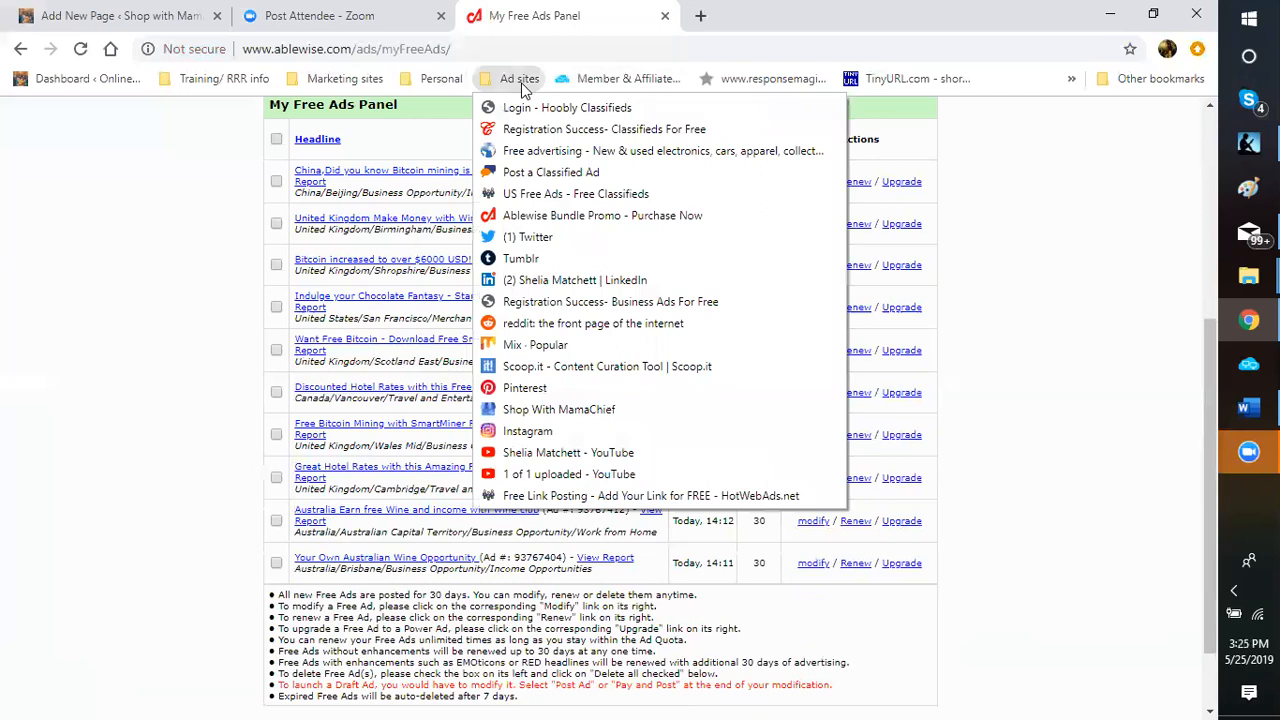
click(545, 196)
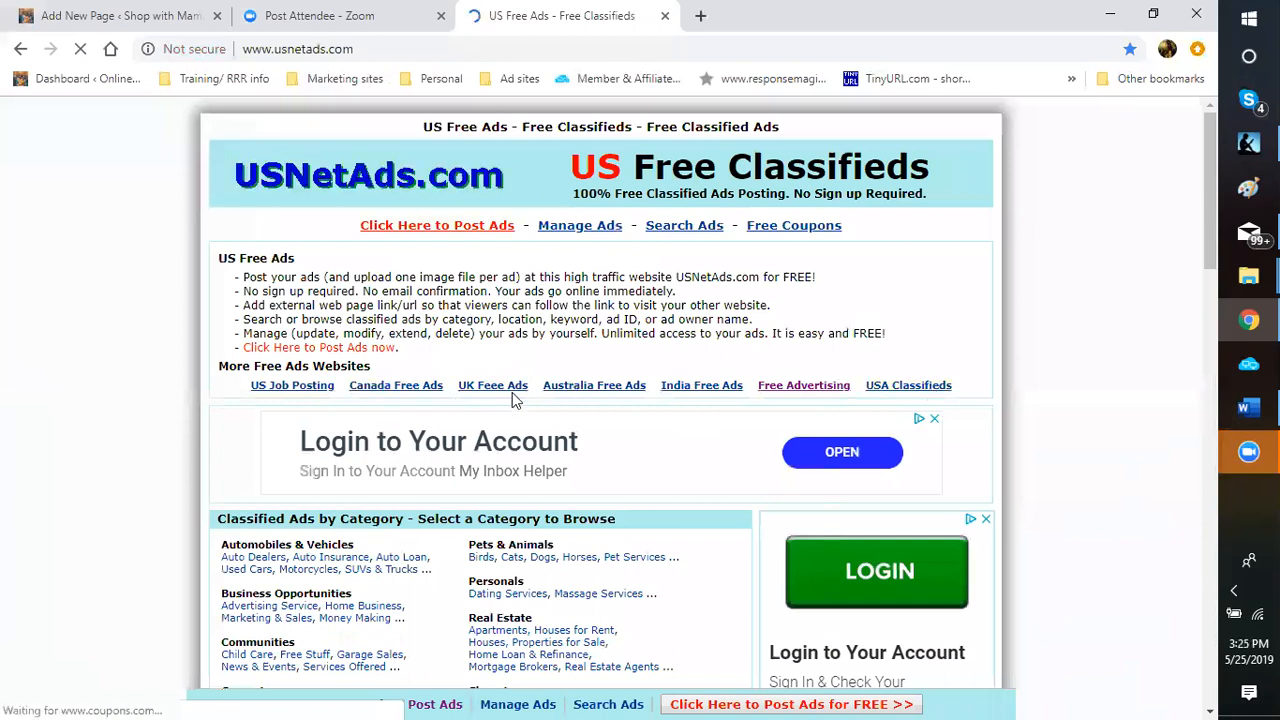
click(443, 230)
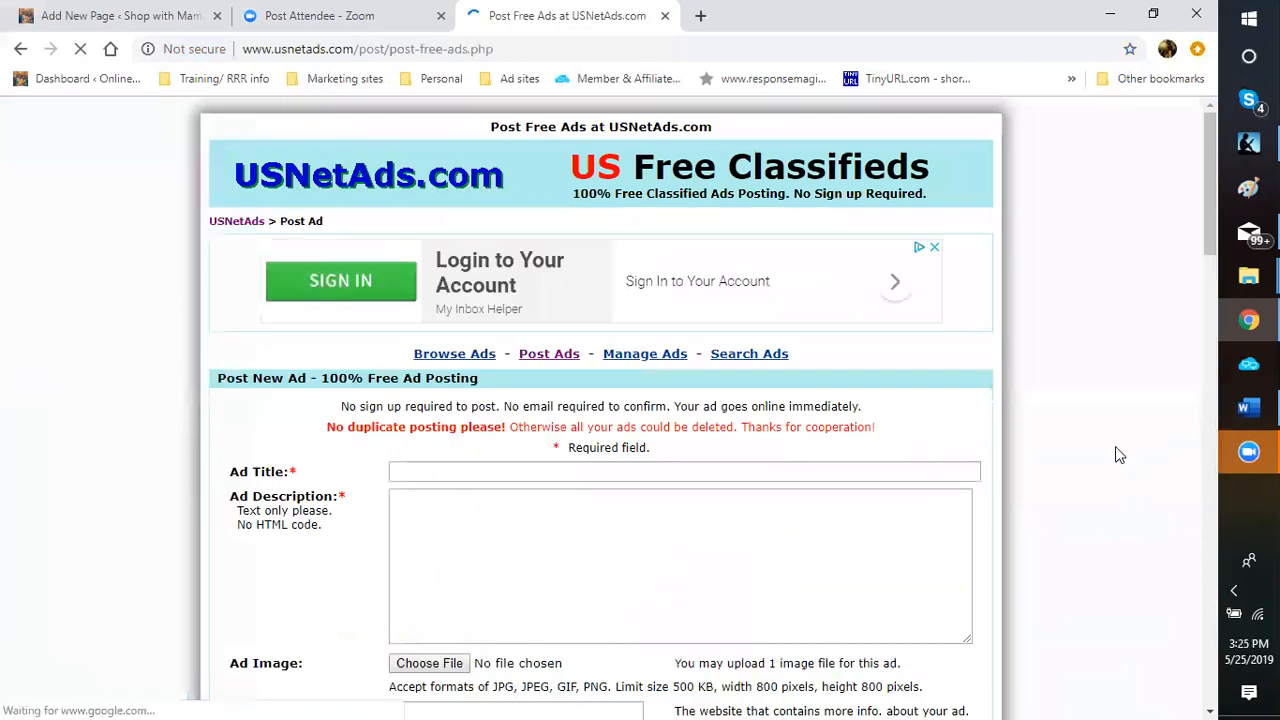
click(1232, 412)
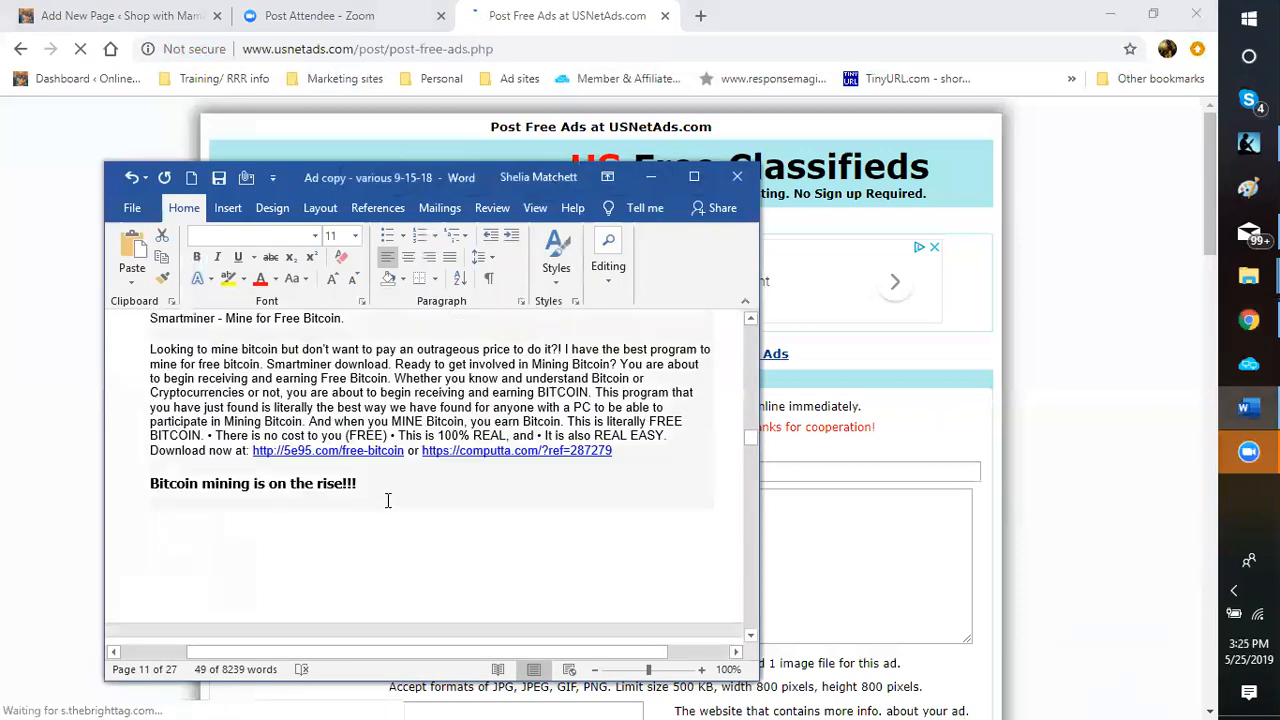
Fill the Ad Title with 'America - Did you know' plus the copied 'Bitcoin mining is on the rise!!!' heading.
drag(364, 486, 153, 492)
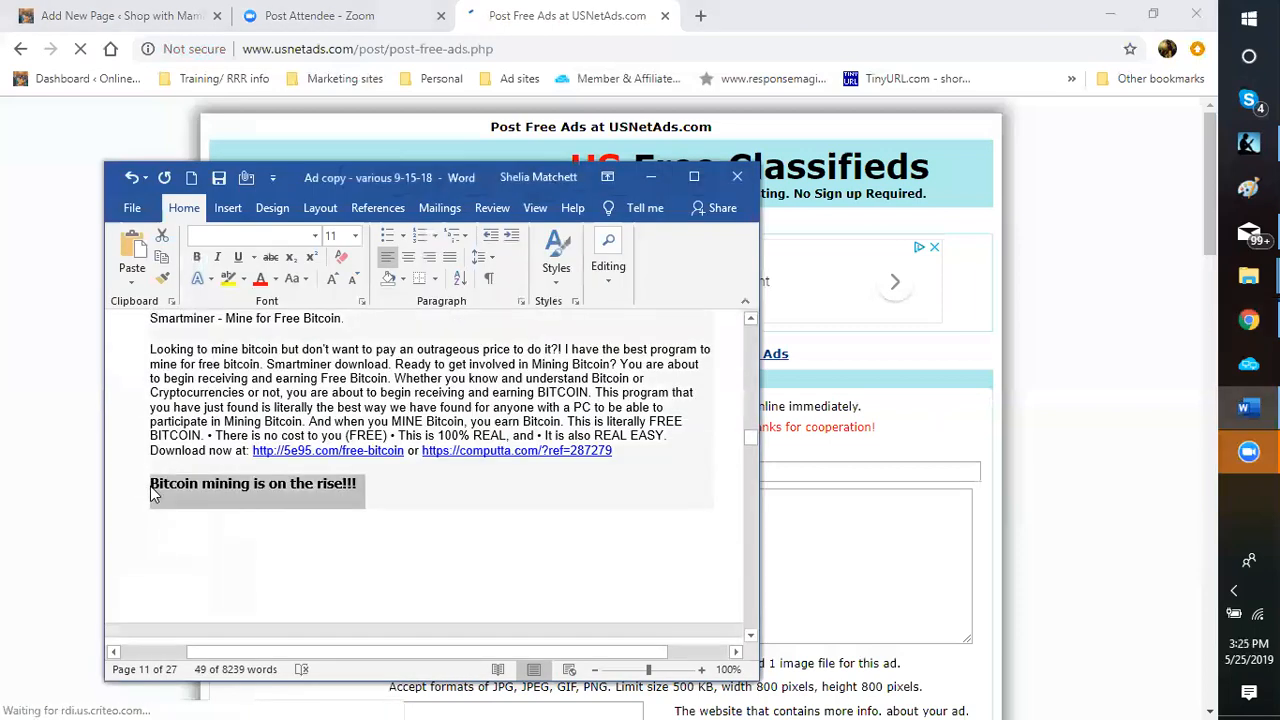
right_click(153, 492)
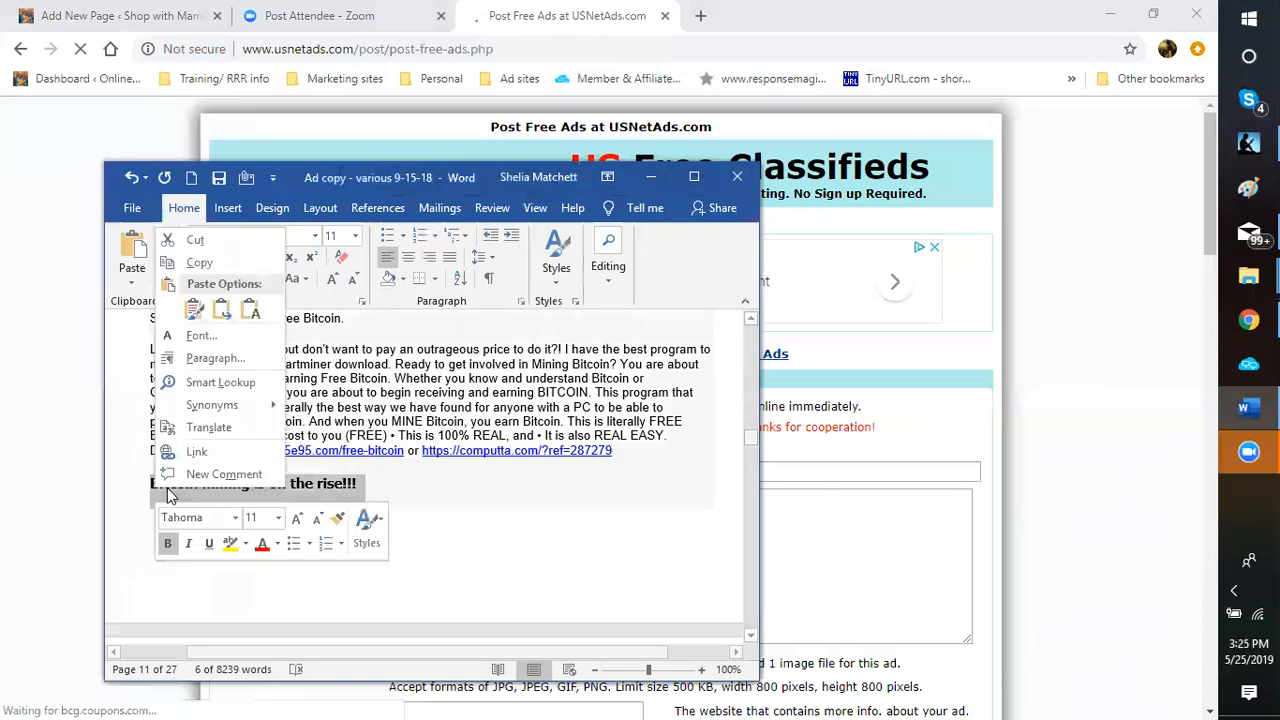
click(200, 263)
right_click(323, 492)
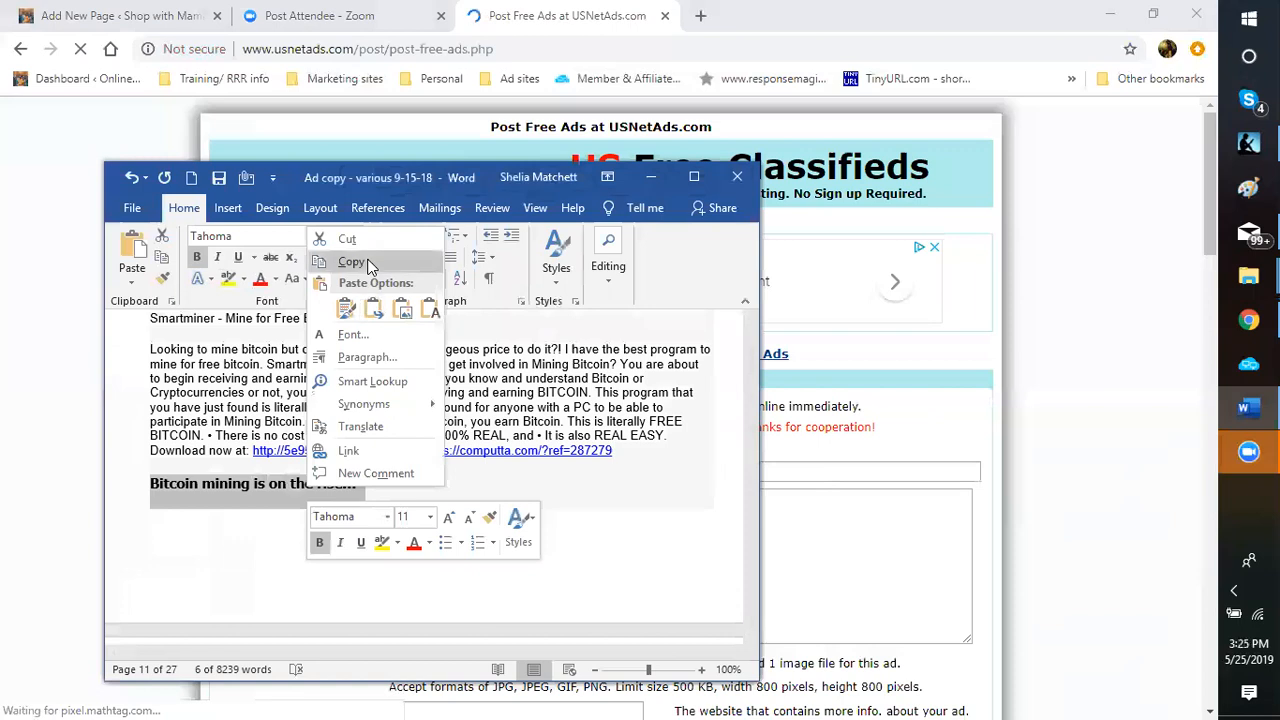
click(368, 263)
click(814, 471)
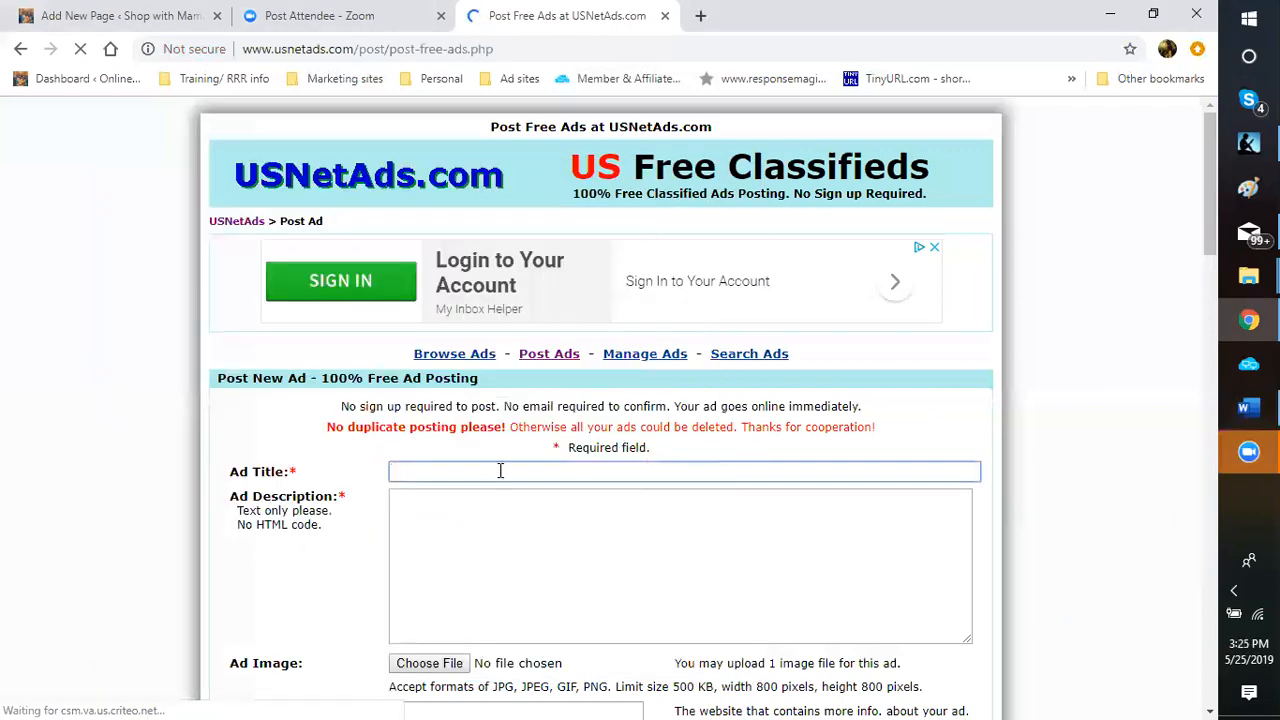
click(500, 471)
text(American -)
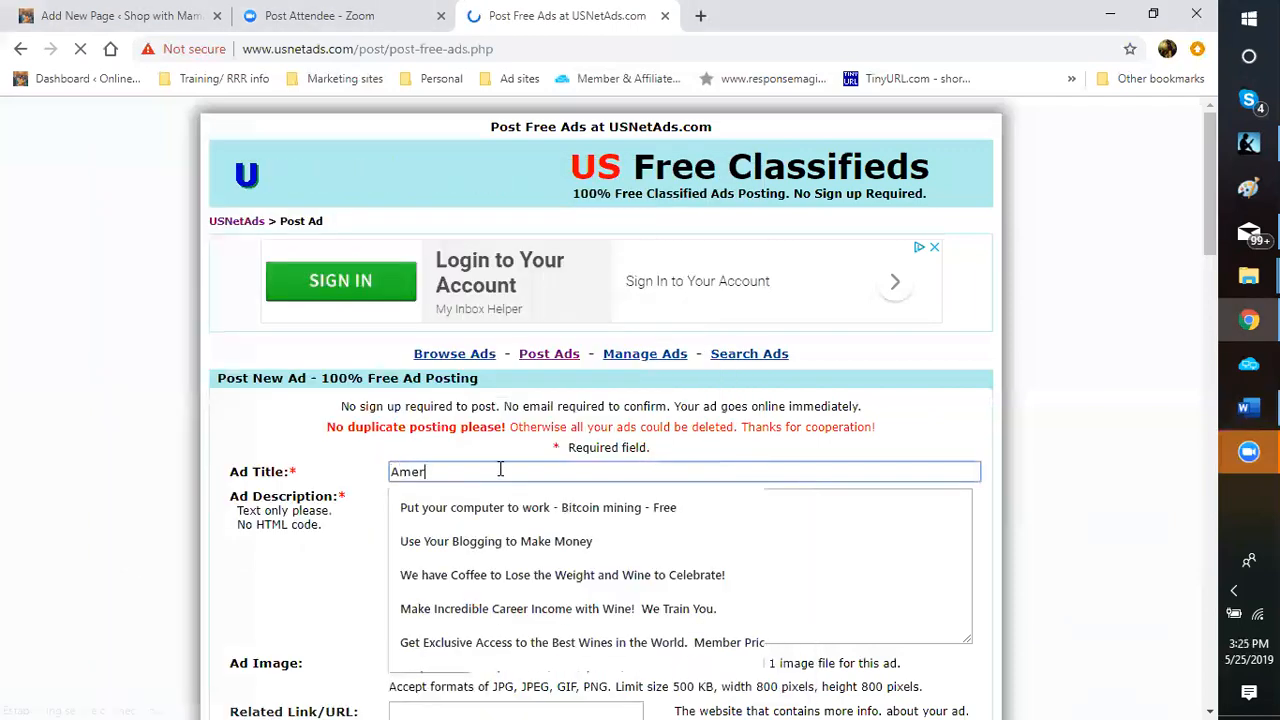
key(BackSpace)
key(BackSpace)
key(BackSpace)
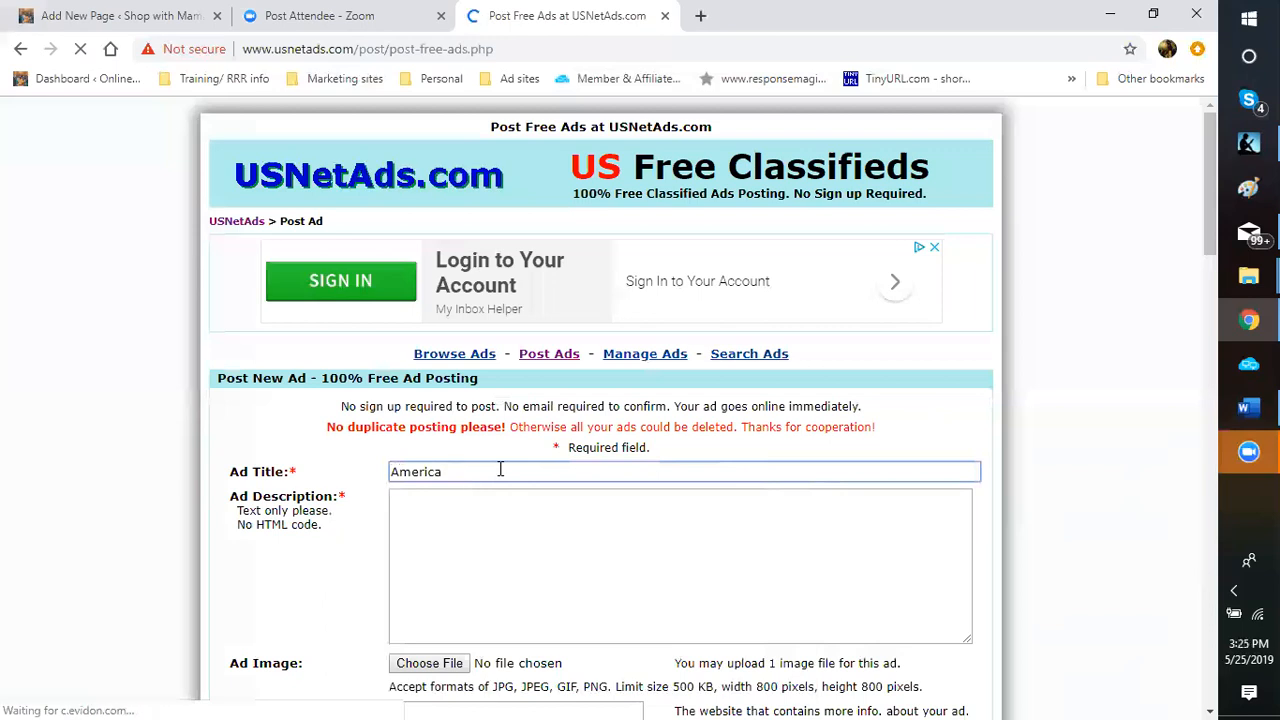
text(- dis)
key(BackSpace)
key(BackSpace)
key(BackSpace)
text(Did )
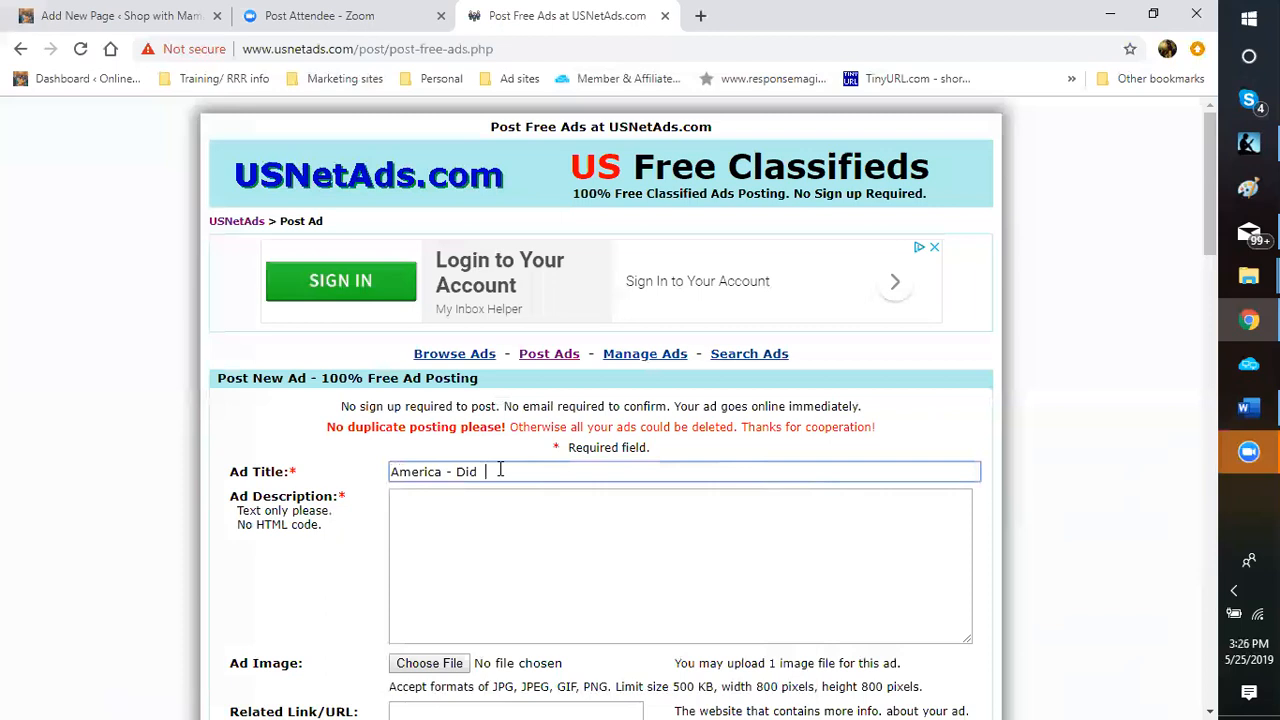
text( you know)
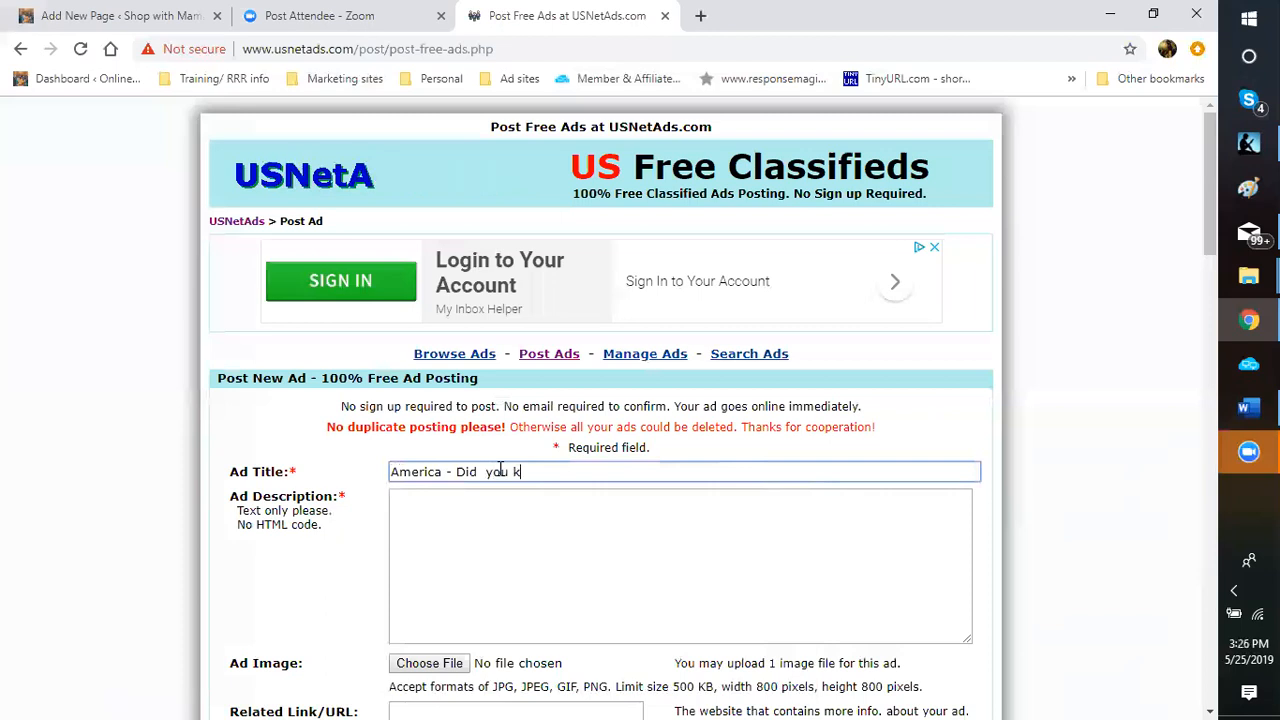
right_click(584, 472)
click(638, 326)
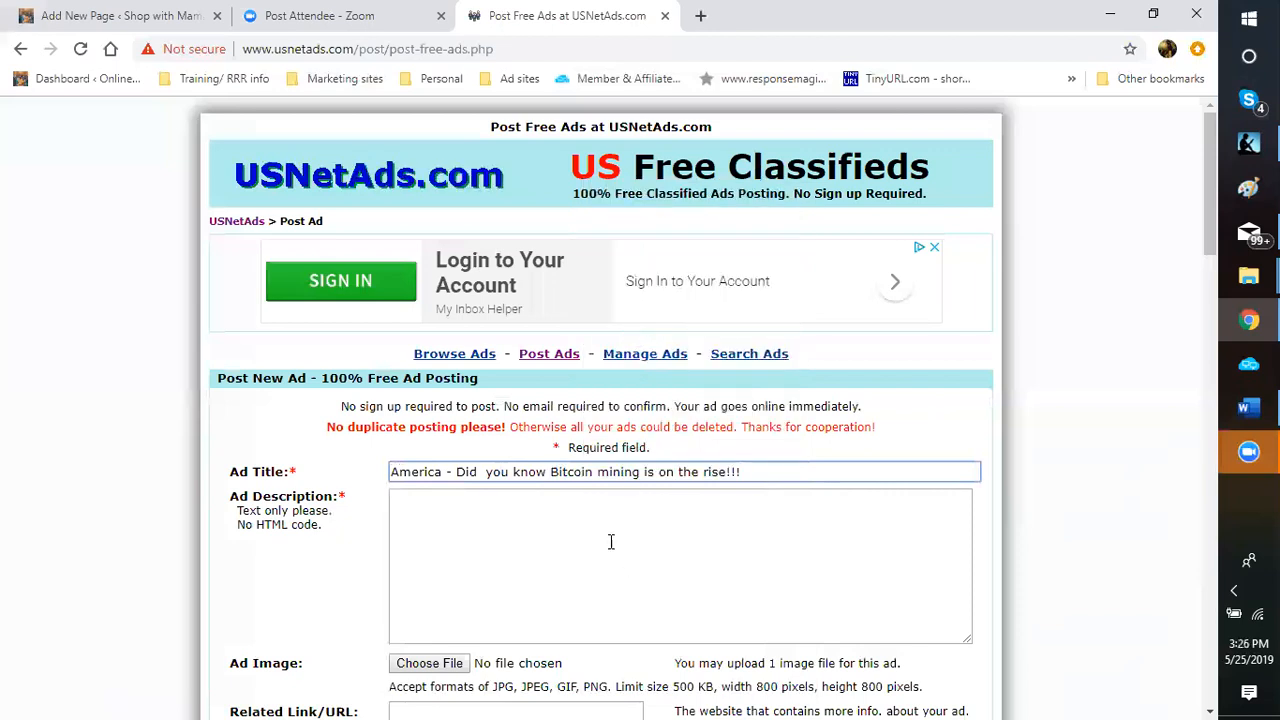
scroll(613, 536, down, 2)
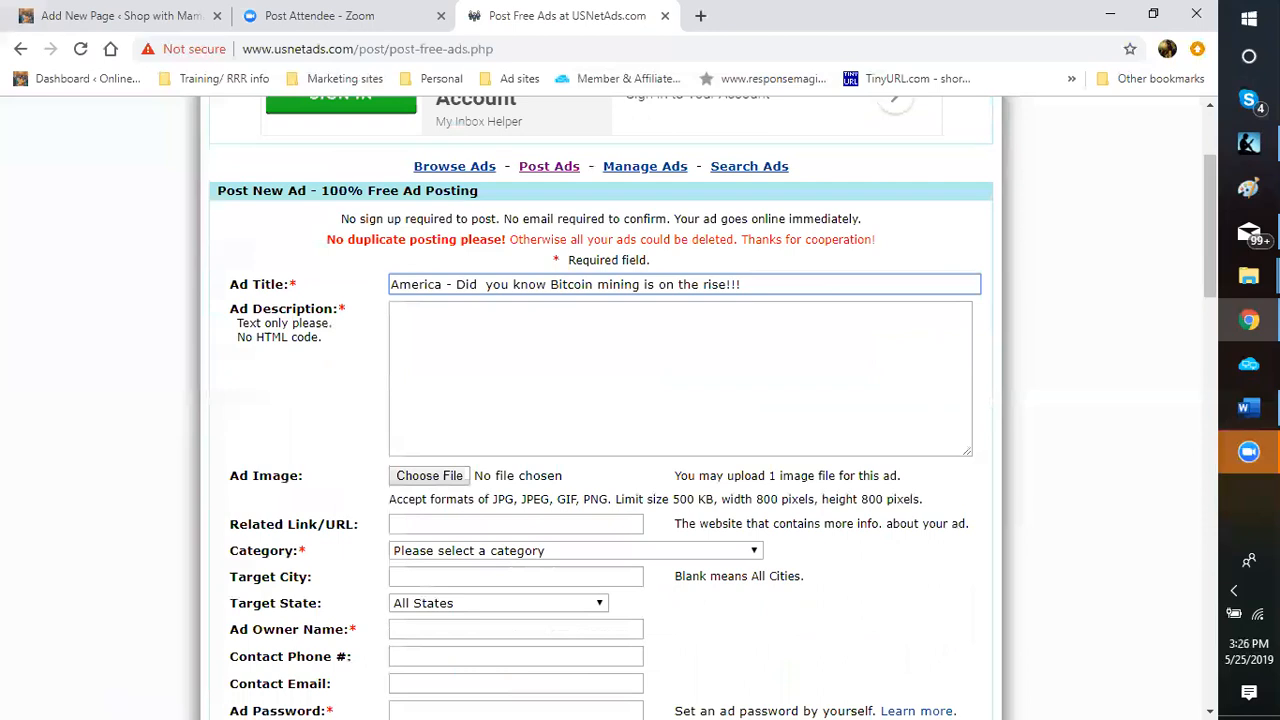
Copy the Bitcoin mining paragraph with its link from Word into the Ad Description.
key(alt+Tab)
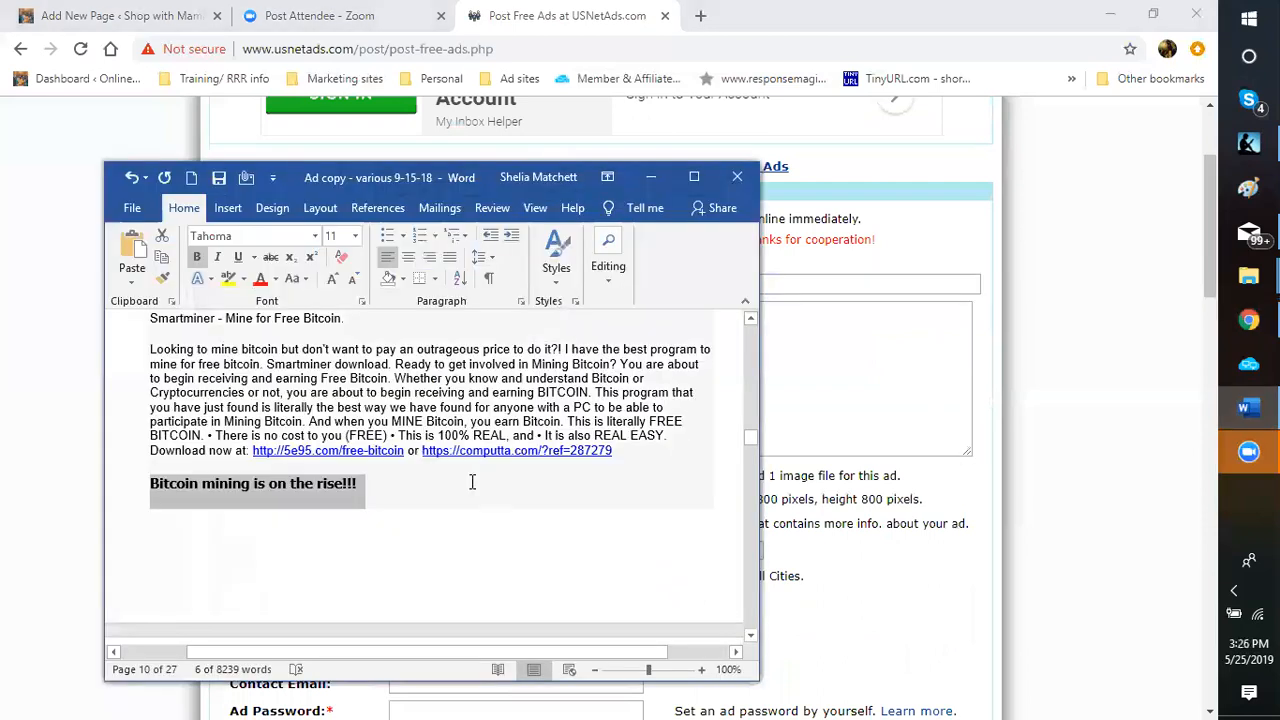
scroll(472, 482, down, 5)
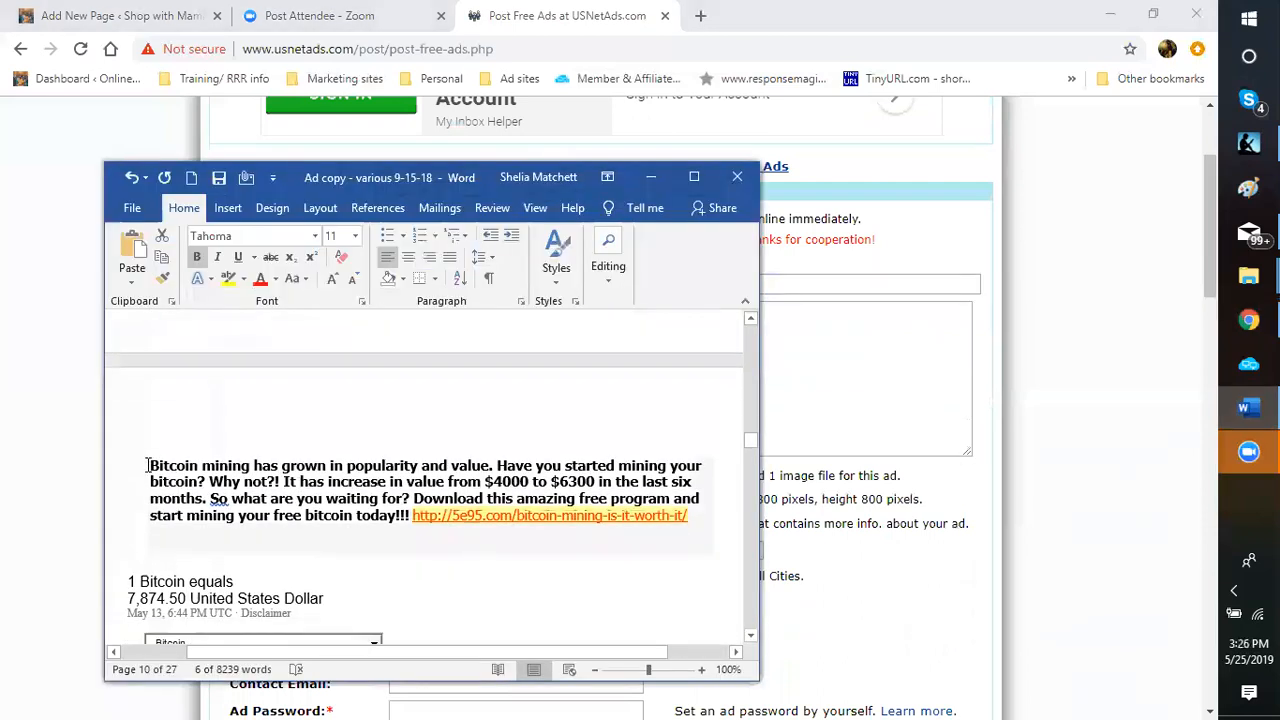
drag(147, 465, 692, 516)
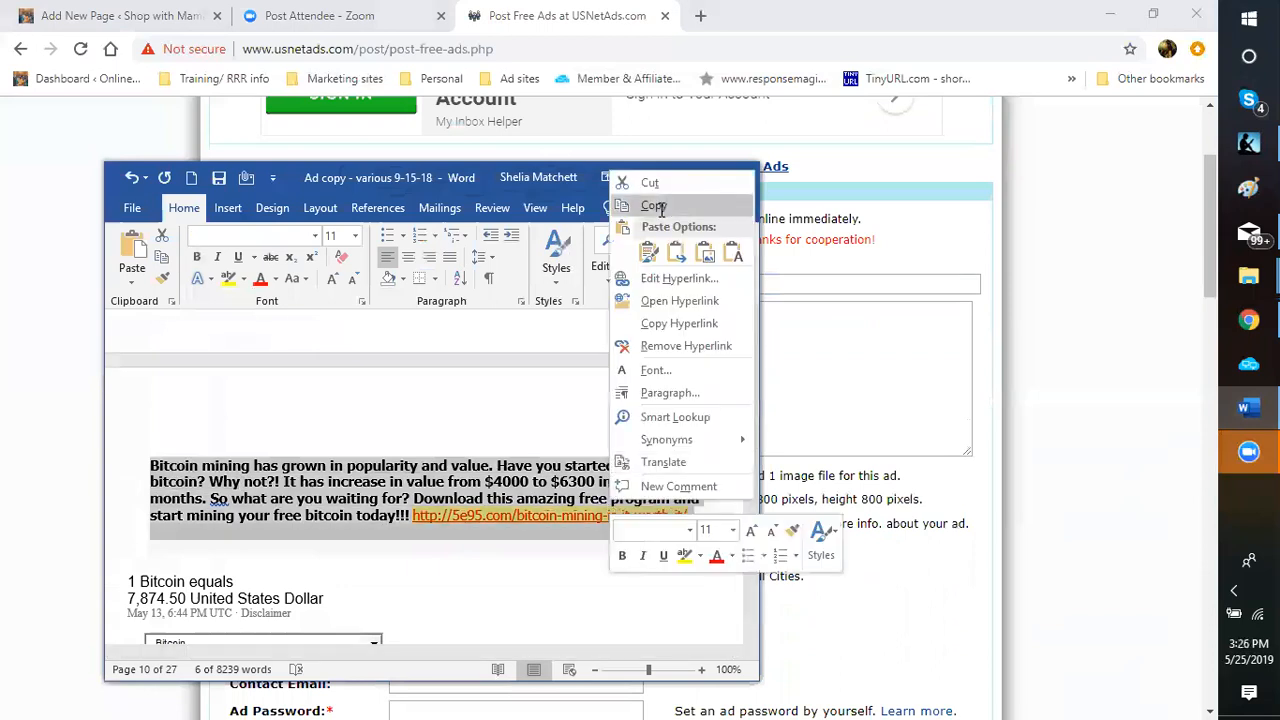
click(654, 205)
click(780, 374)
right_click(751, 368)
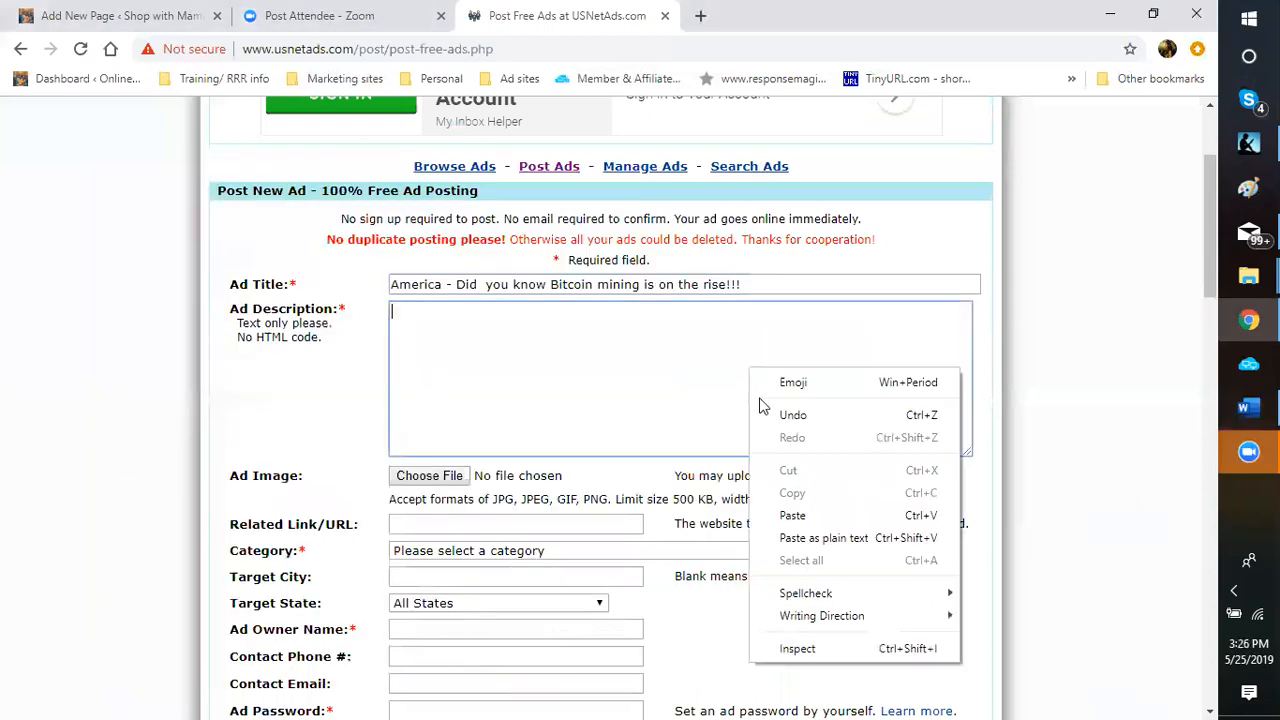
click(800, 516)
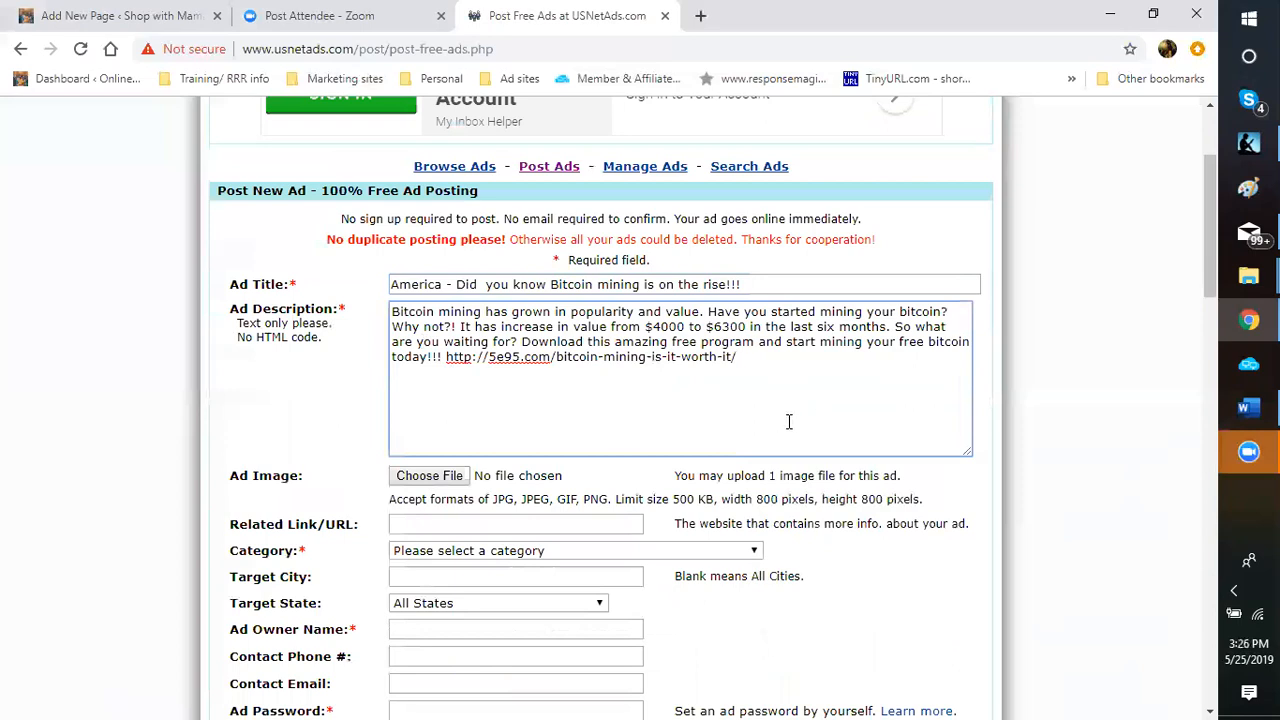
scroll(562, 400, down, 1)
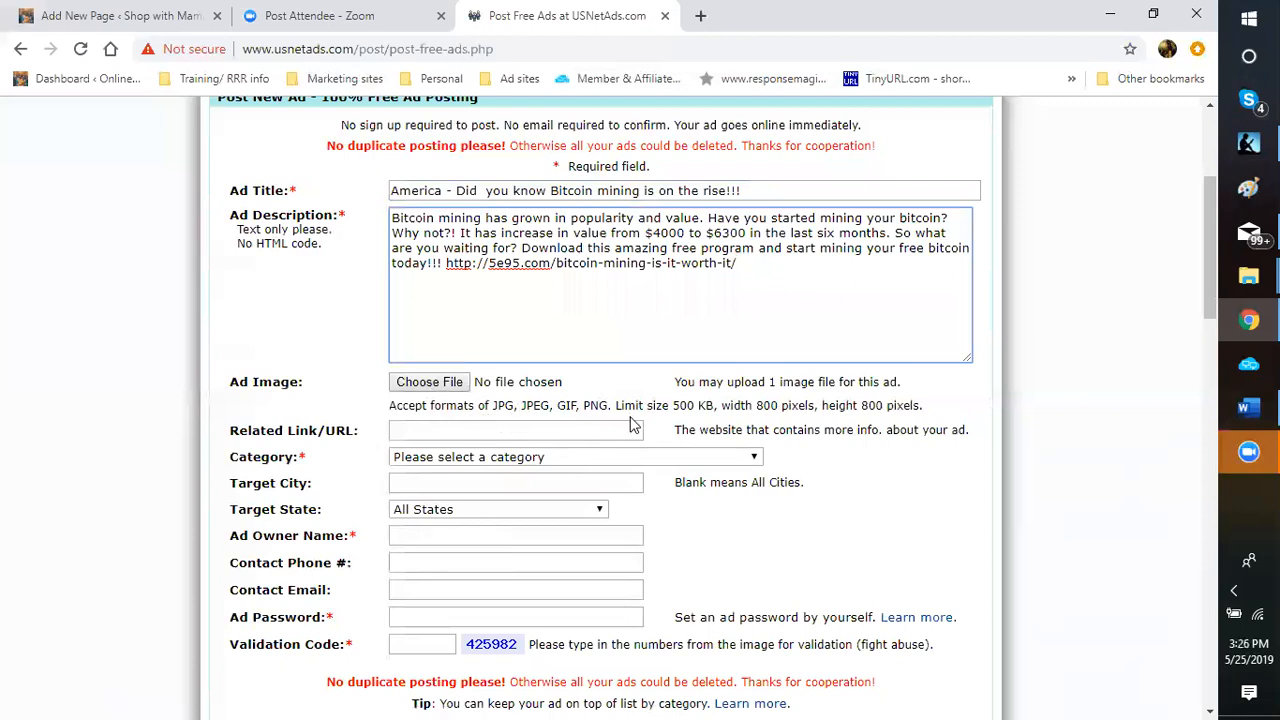
Attach bitcoinA.png as the Ad Image.
click(437, 386)
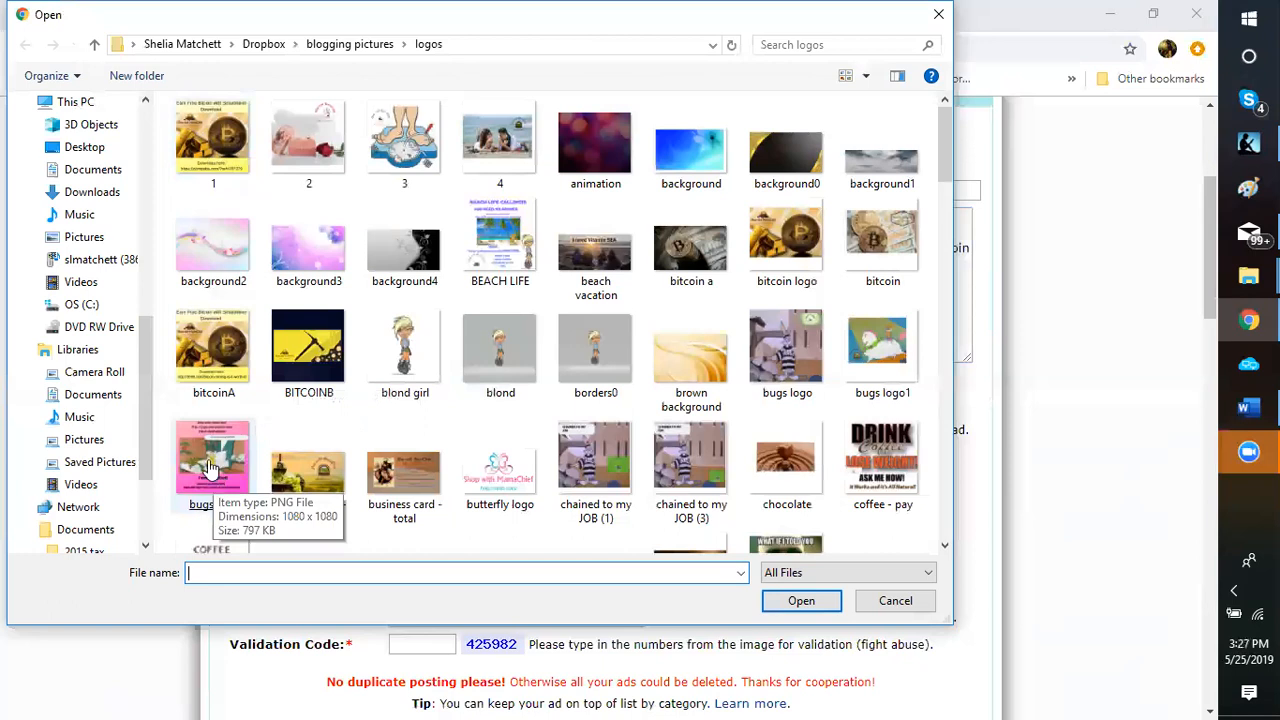
double_click(199, 356)
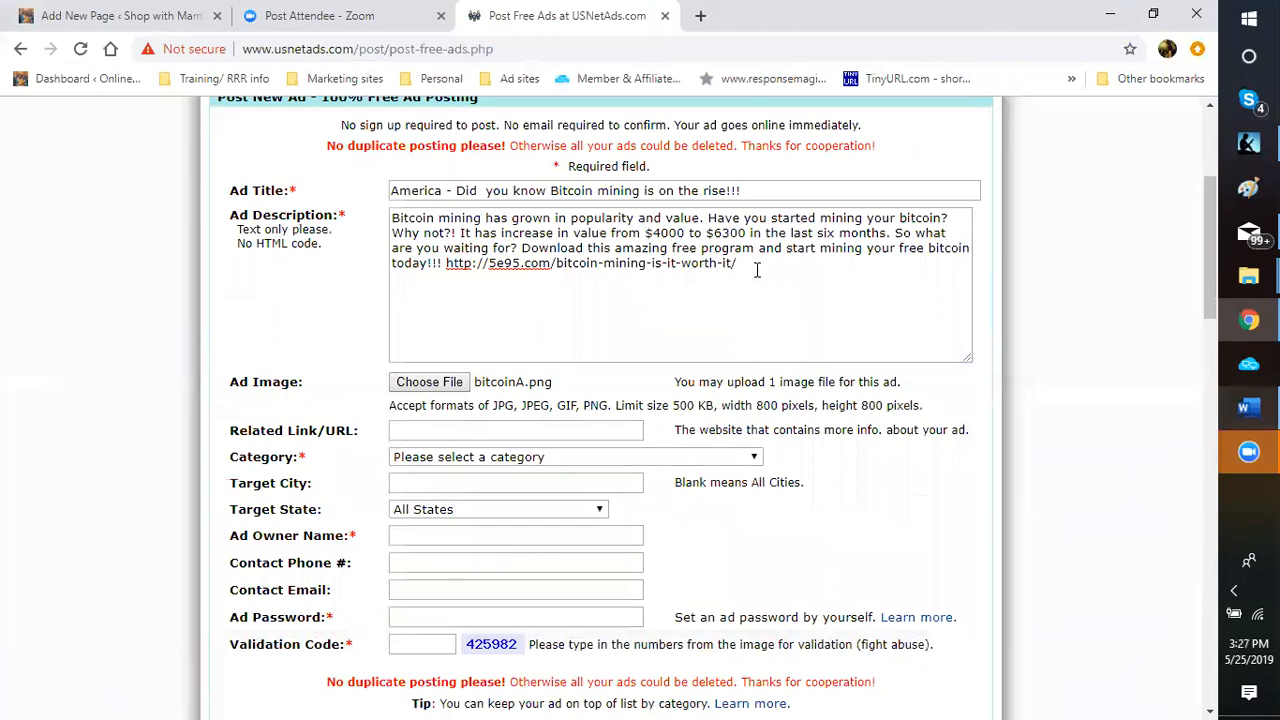
Copy the article link from the description into the Related Link field.
drag(446, 263, 733, 270)
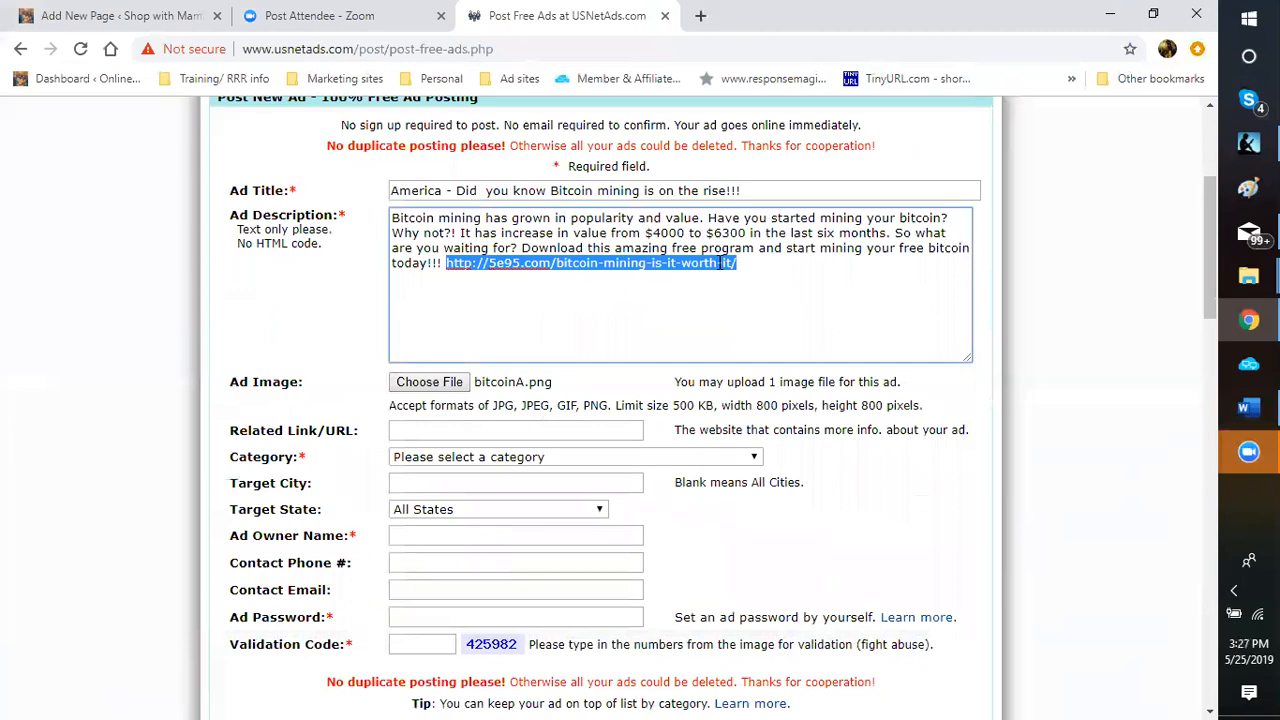
right_click(722, 263)
click(765, 334)
right_click(429, 430)
click(489, 281)
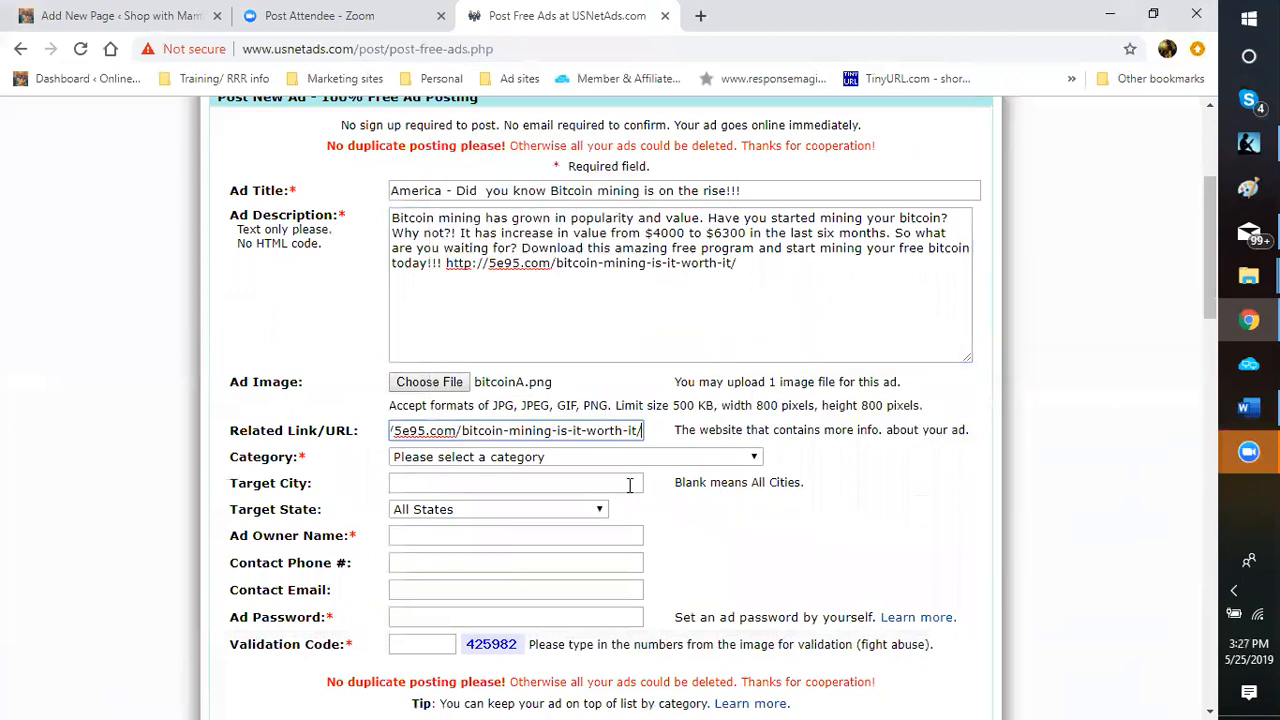
Set the category to Business Opportunities - Other Business Ads, keeping All States.
click(758, 458)
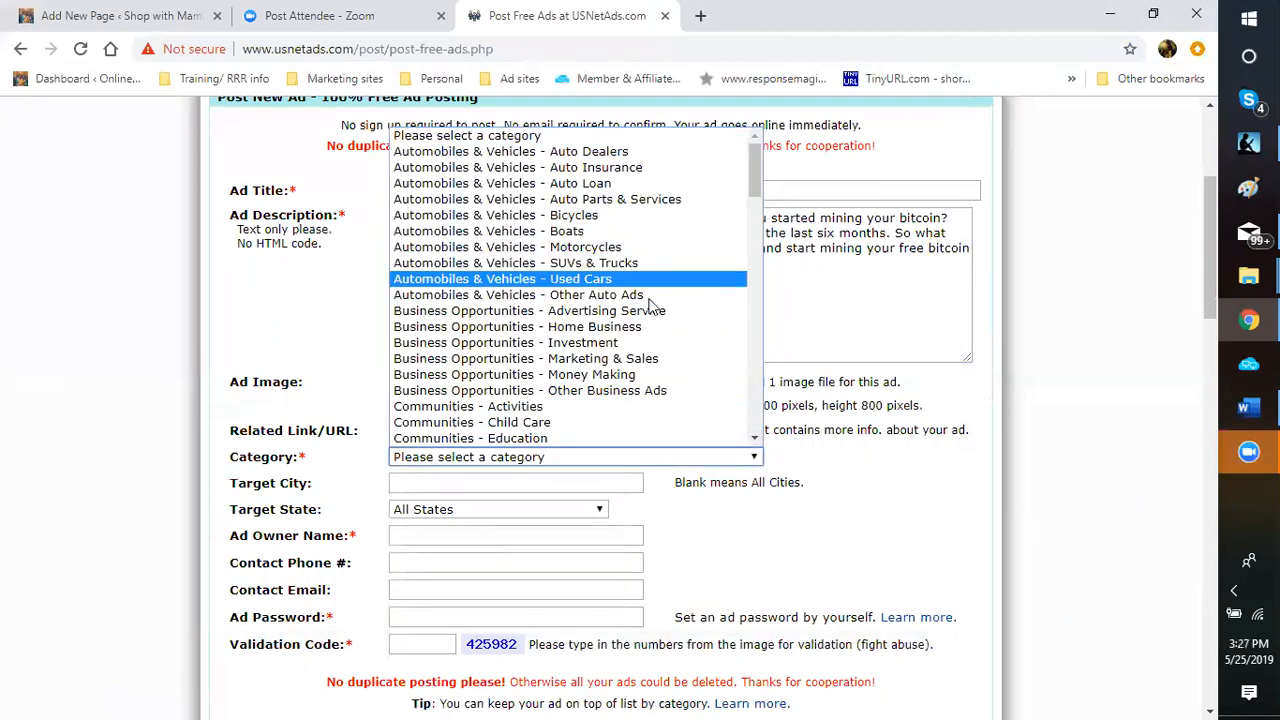
click(628, 391)
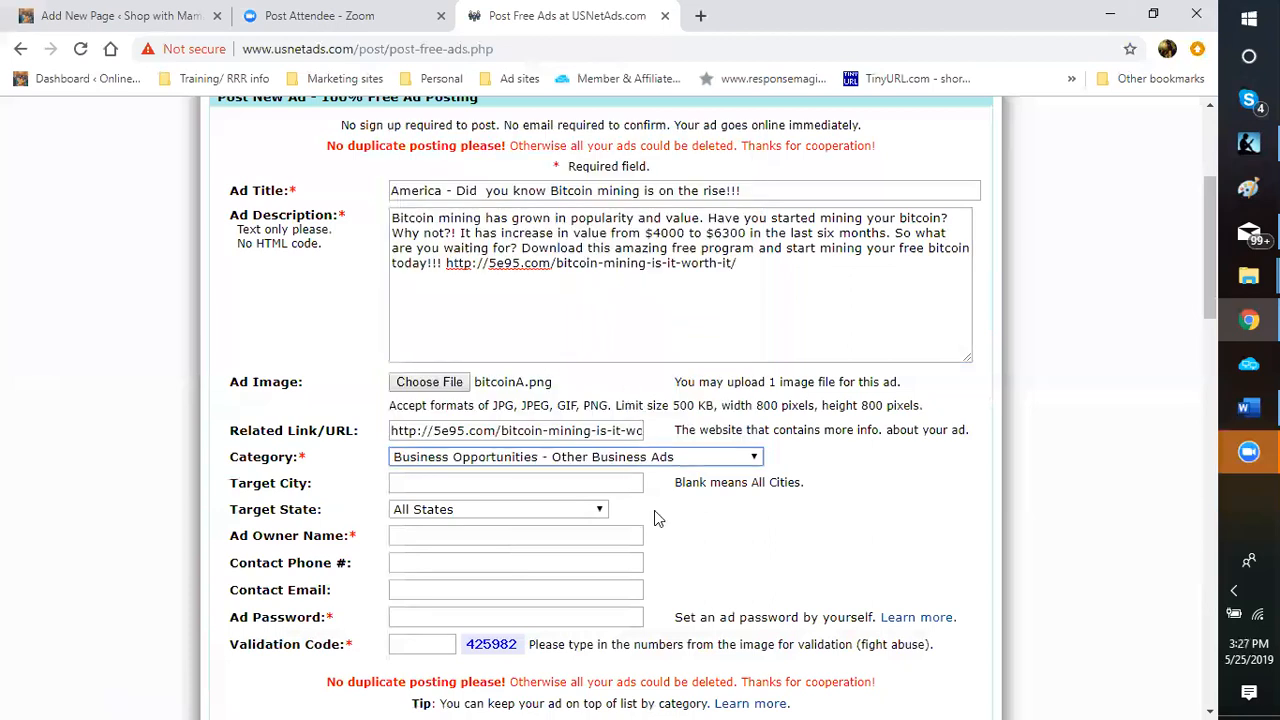
scroll(620, 470, down, 1)
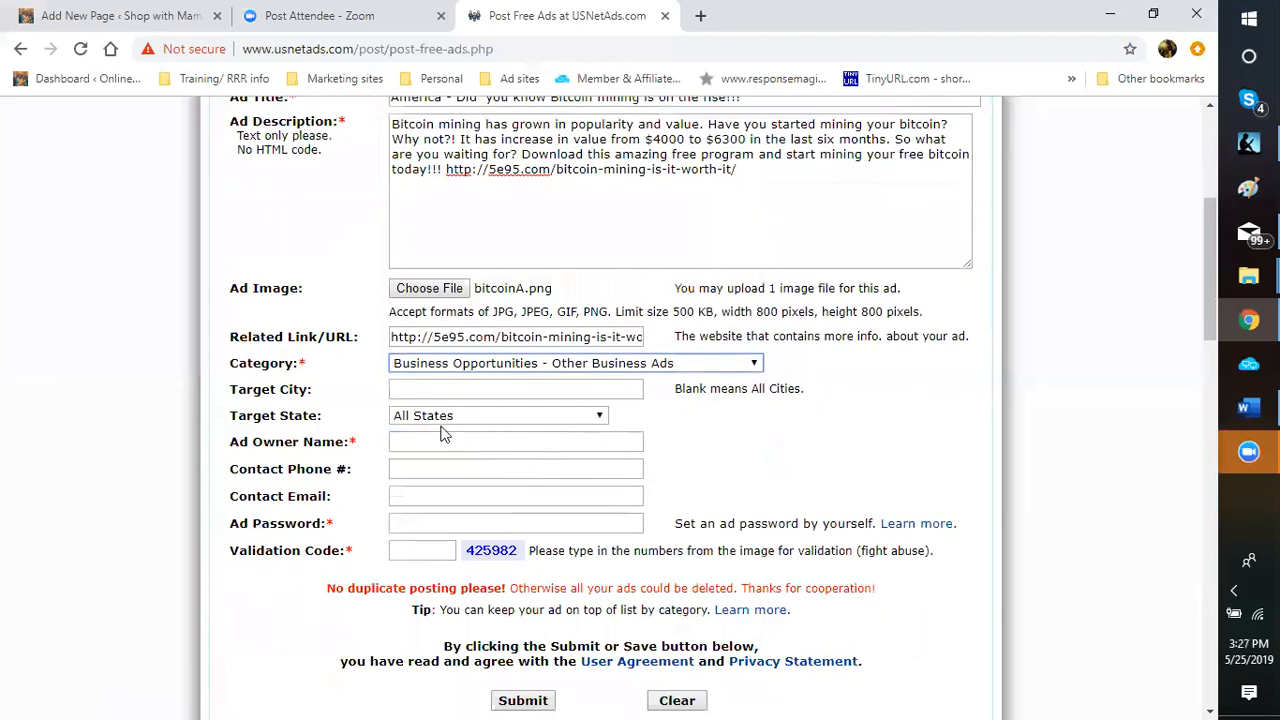
click(600, 417)
click(601, 417)
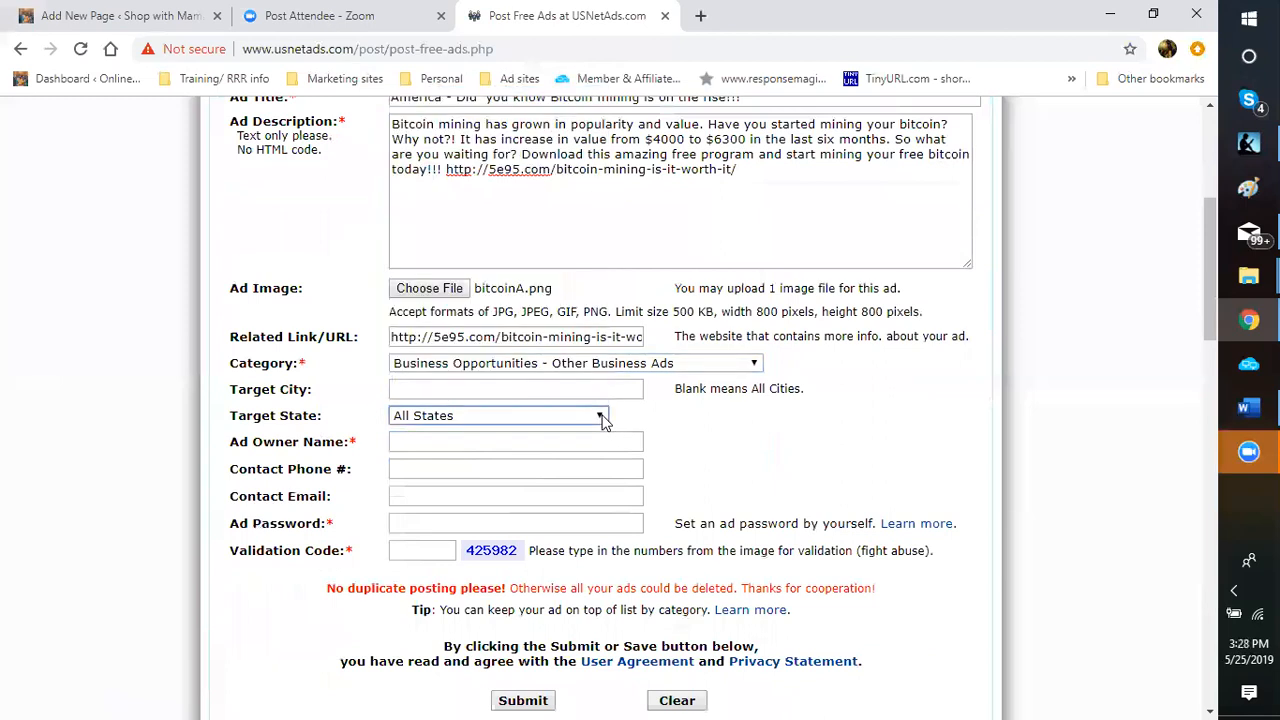
click(601, 418)
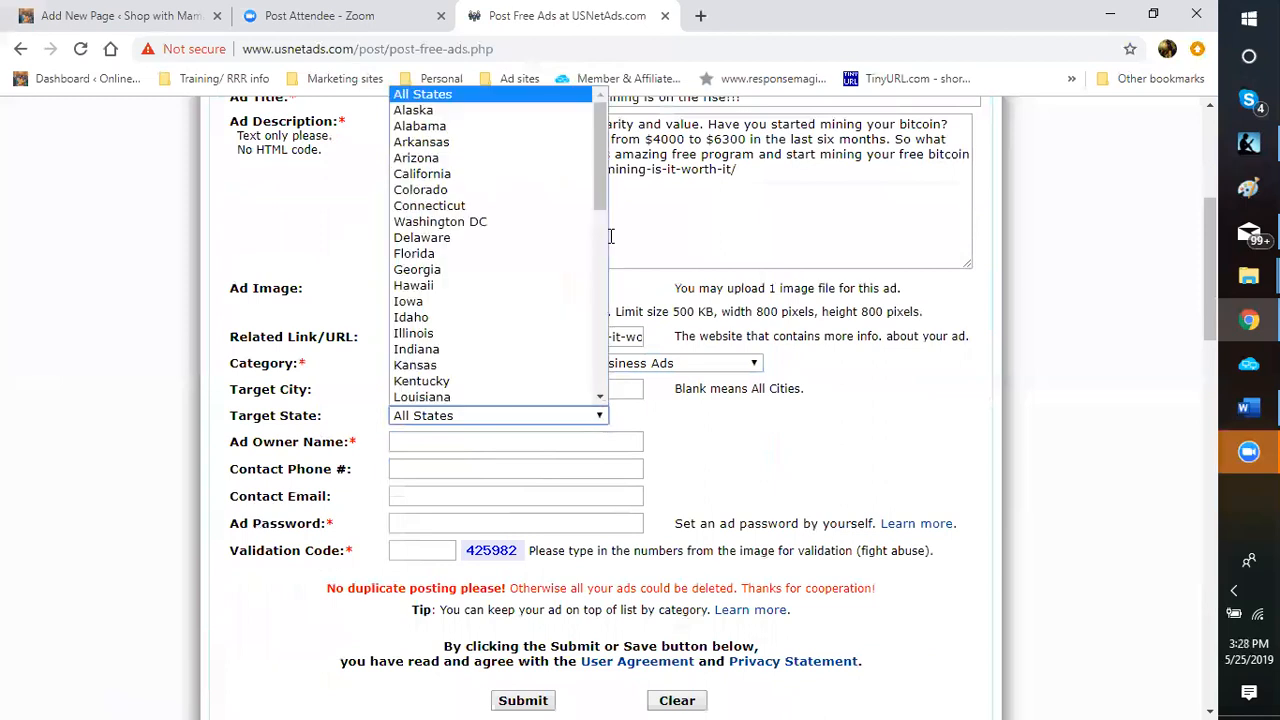
drag(598, 195, 643, 377)
click(612, 337)
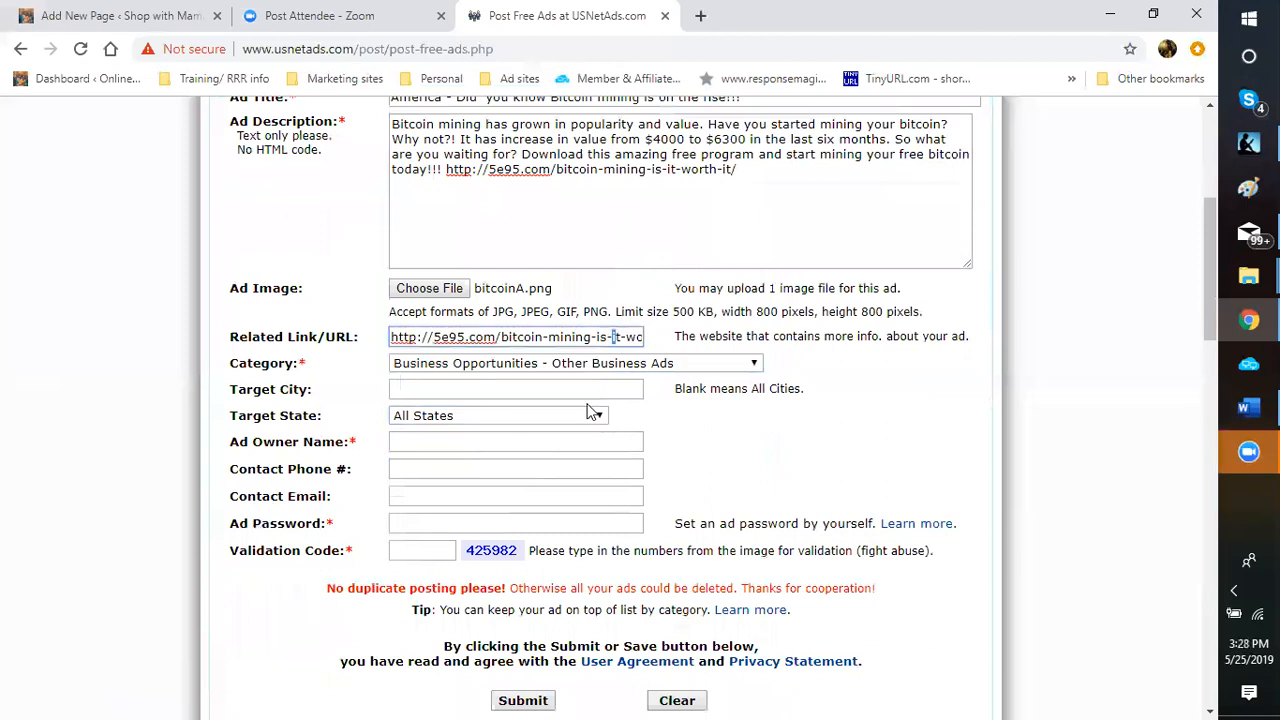
Fill in the owner name and ad password from saved suggestions, and enter the validation code.
click(409, 442)
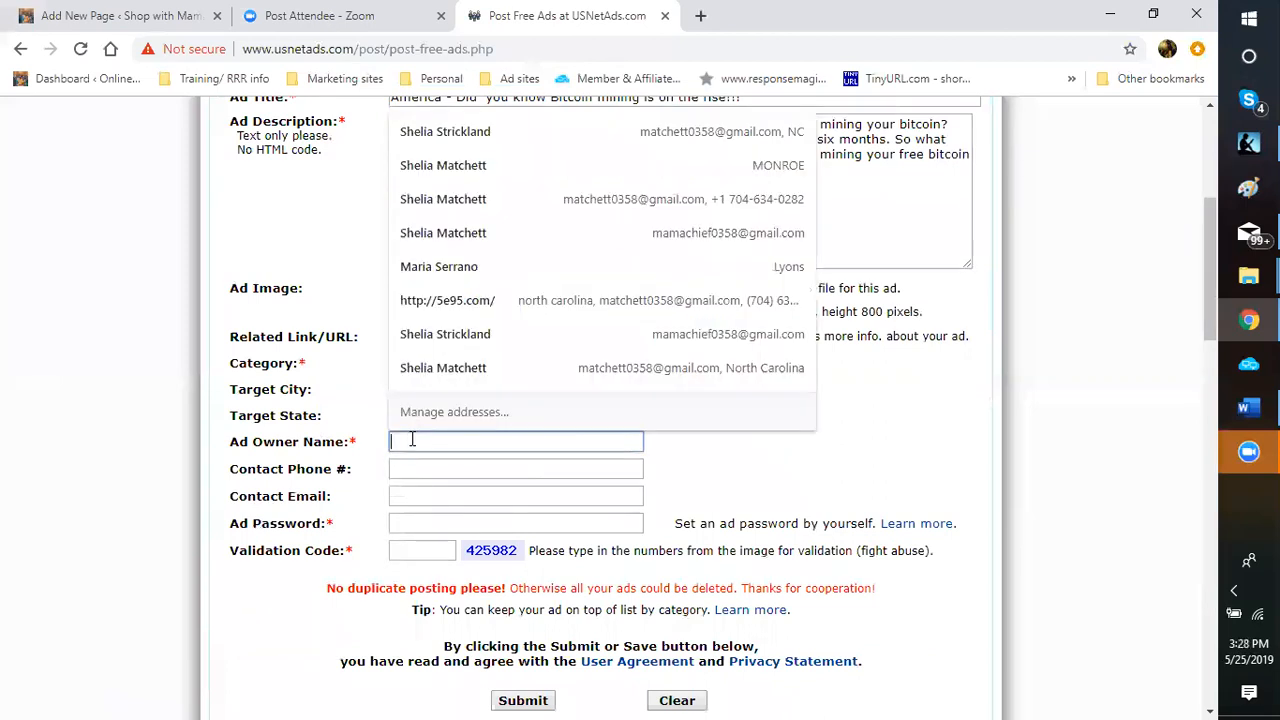
text(mam)
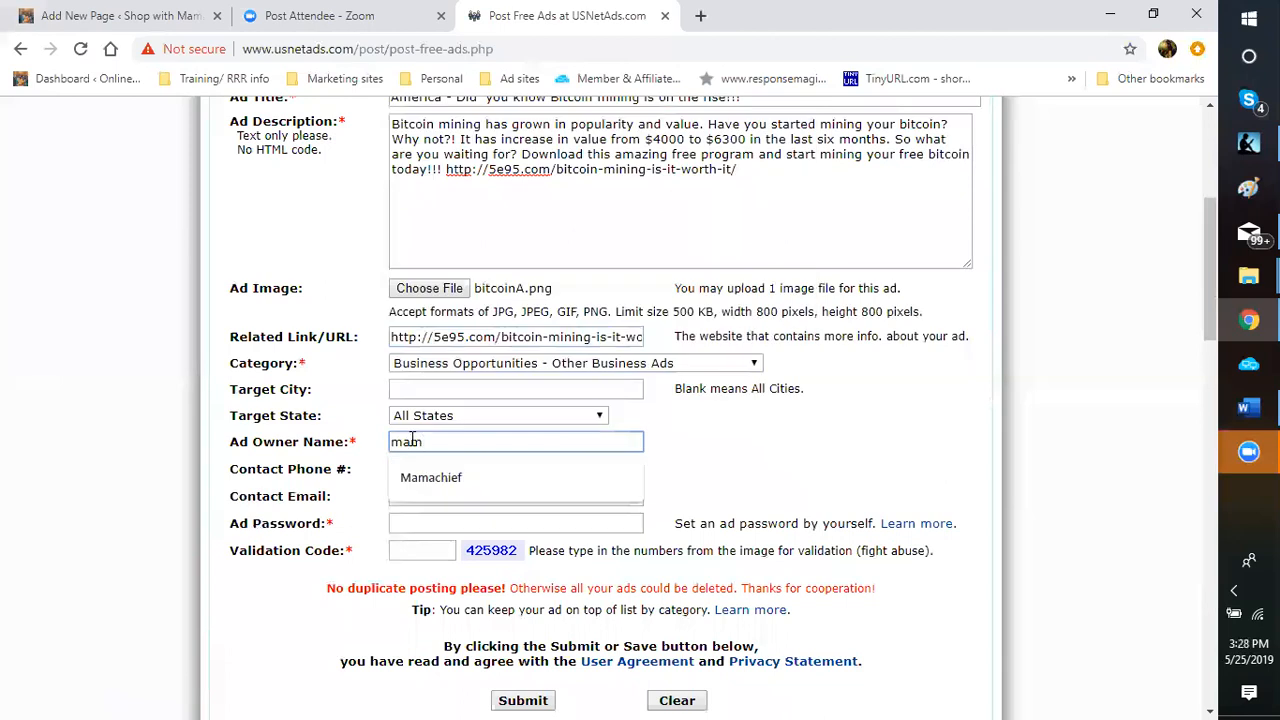
click(398, 483)
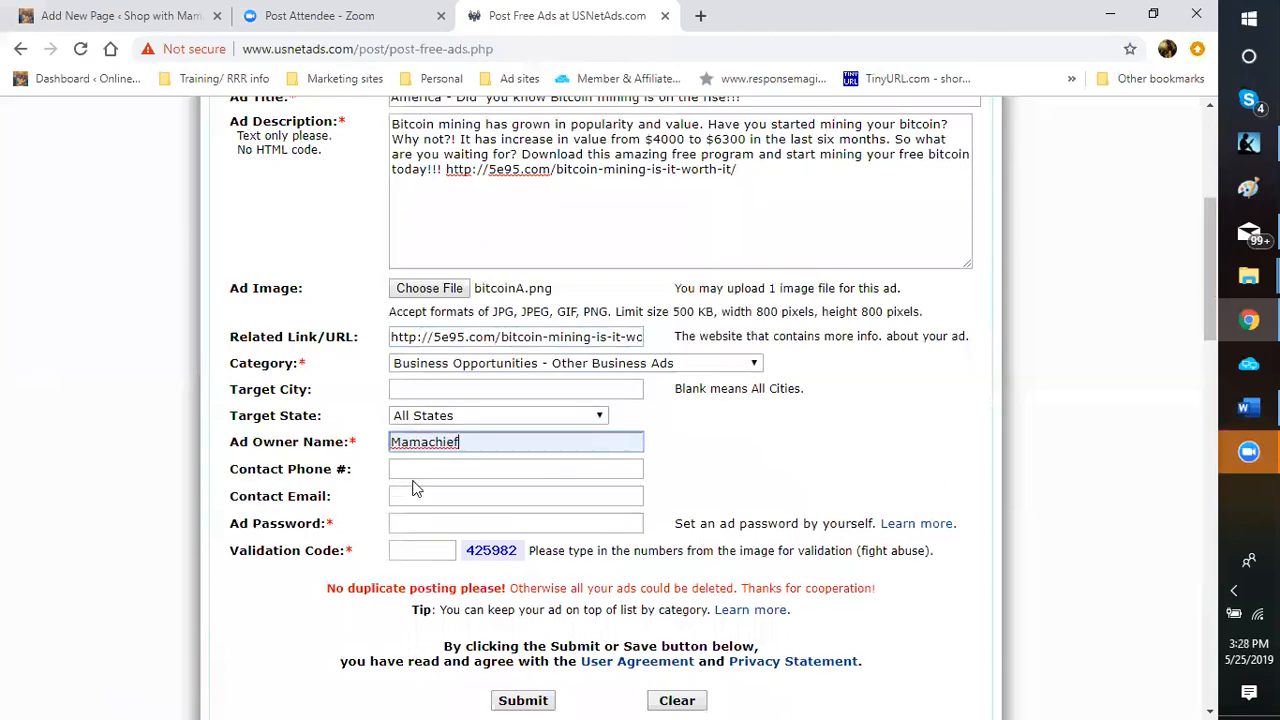
click(418, 521)
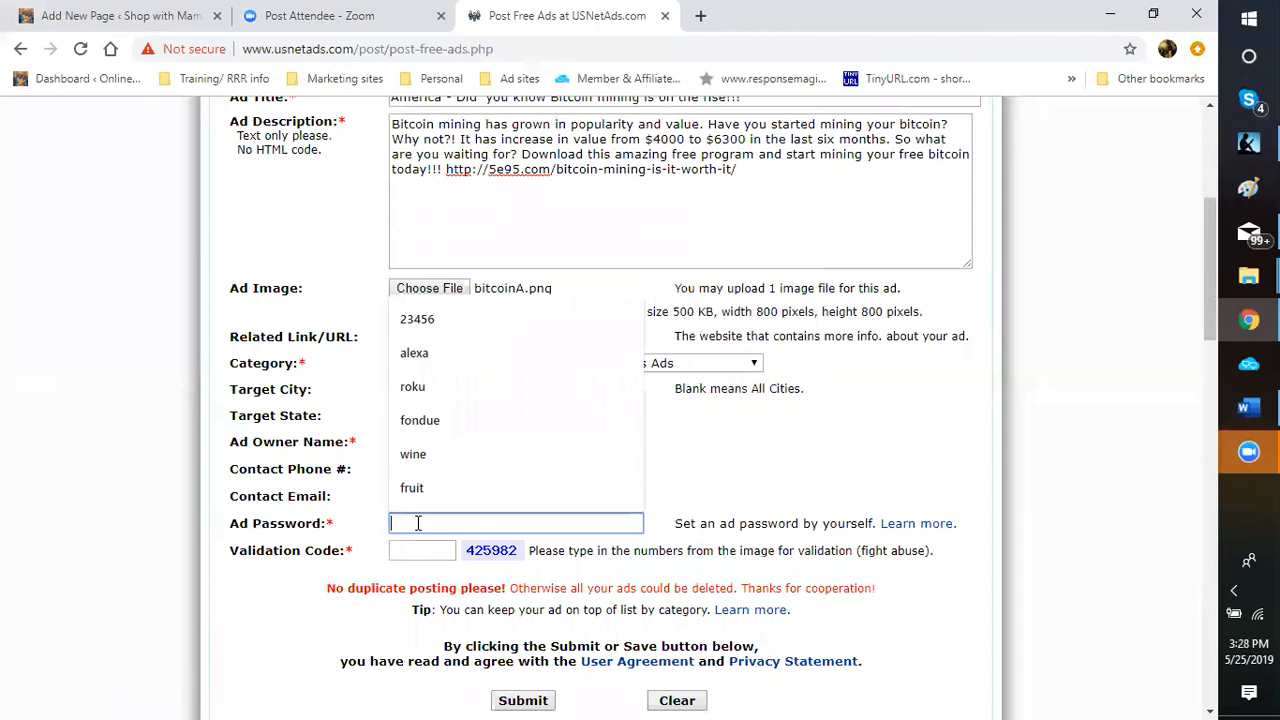
click(408, 320)
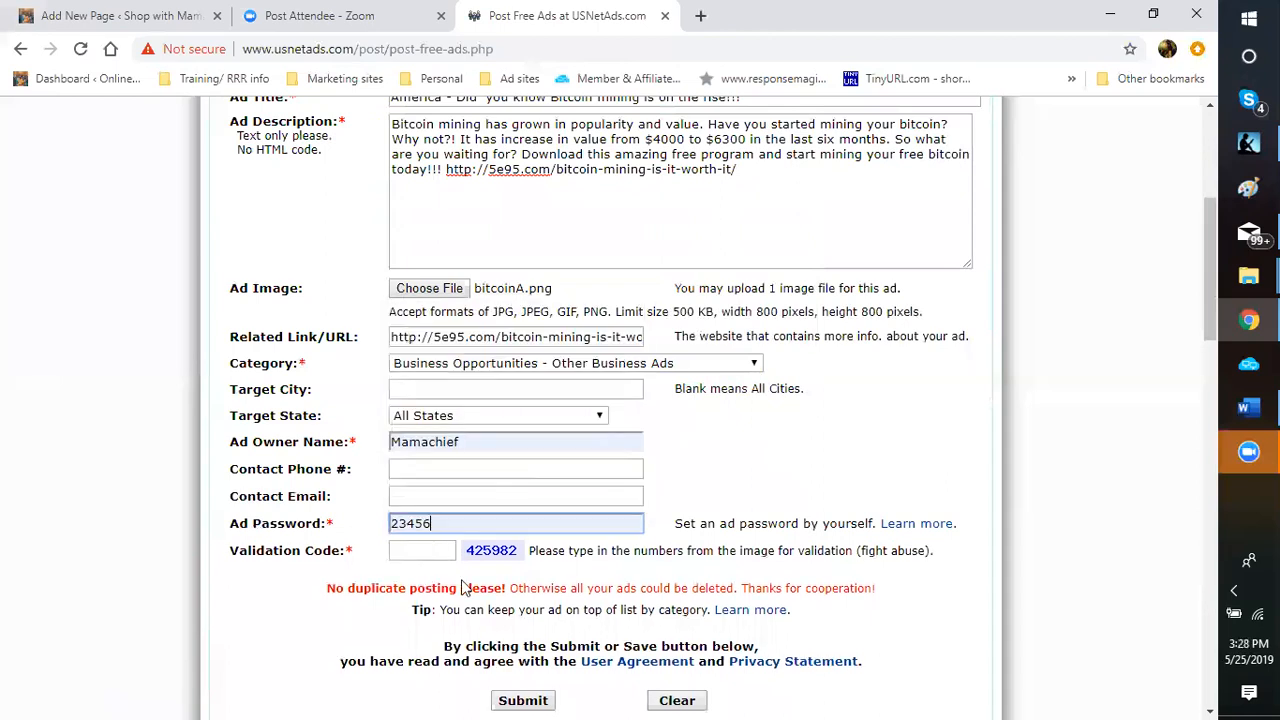
click(400, 553)
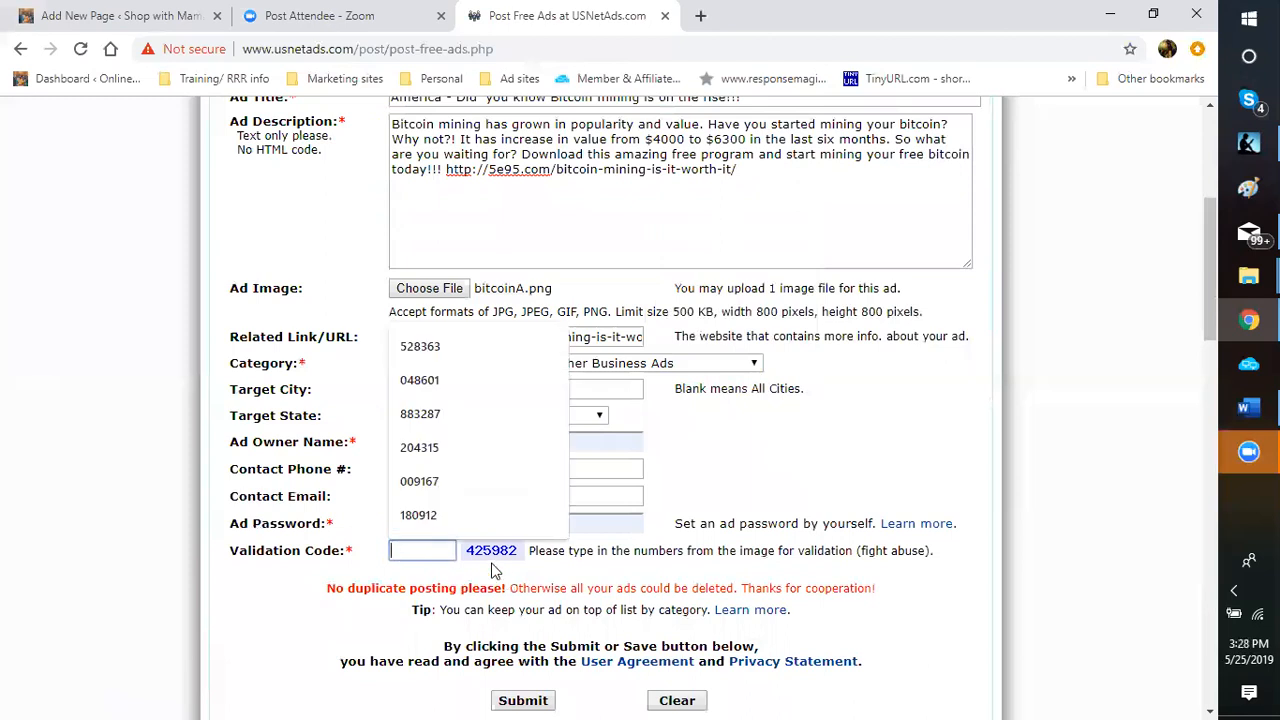
text(425982)
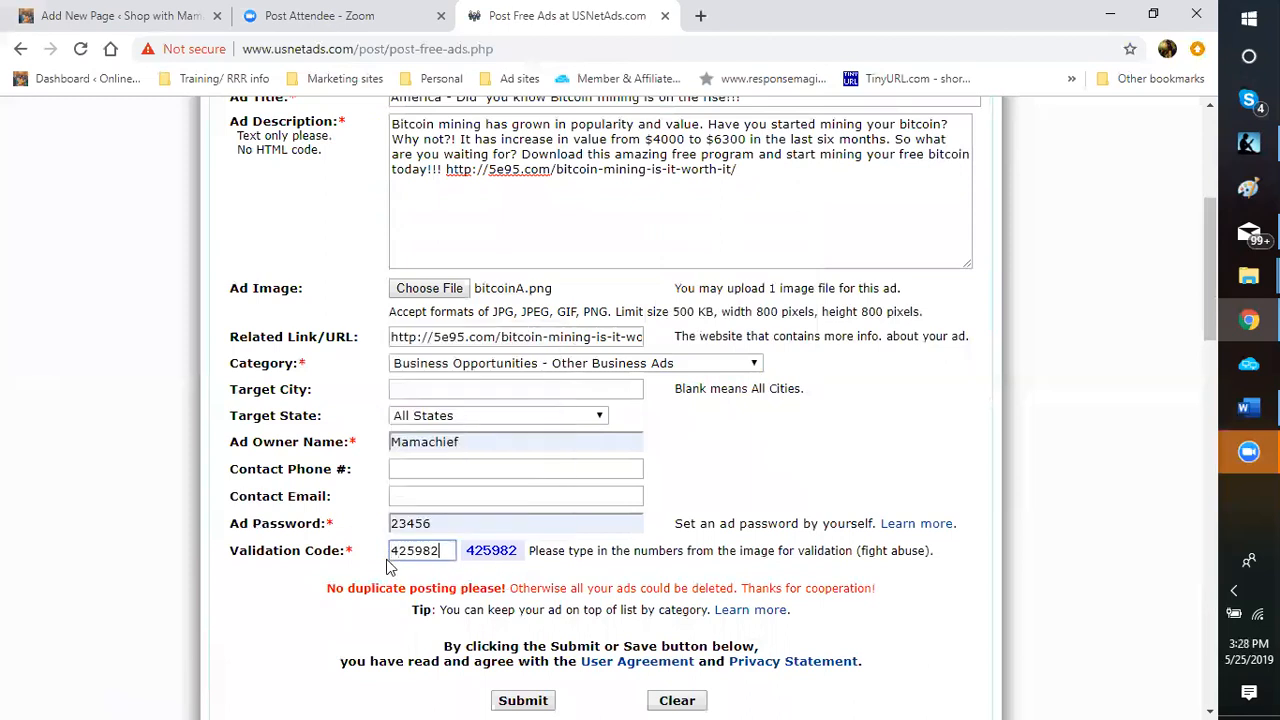
scroll(523, 569, down, 2)
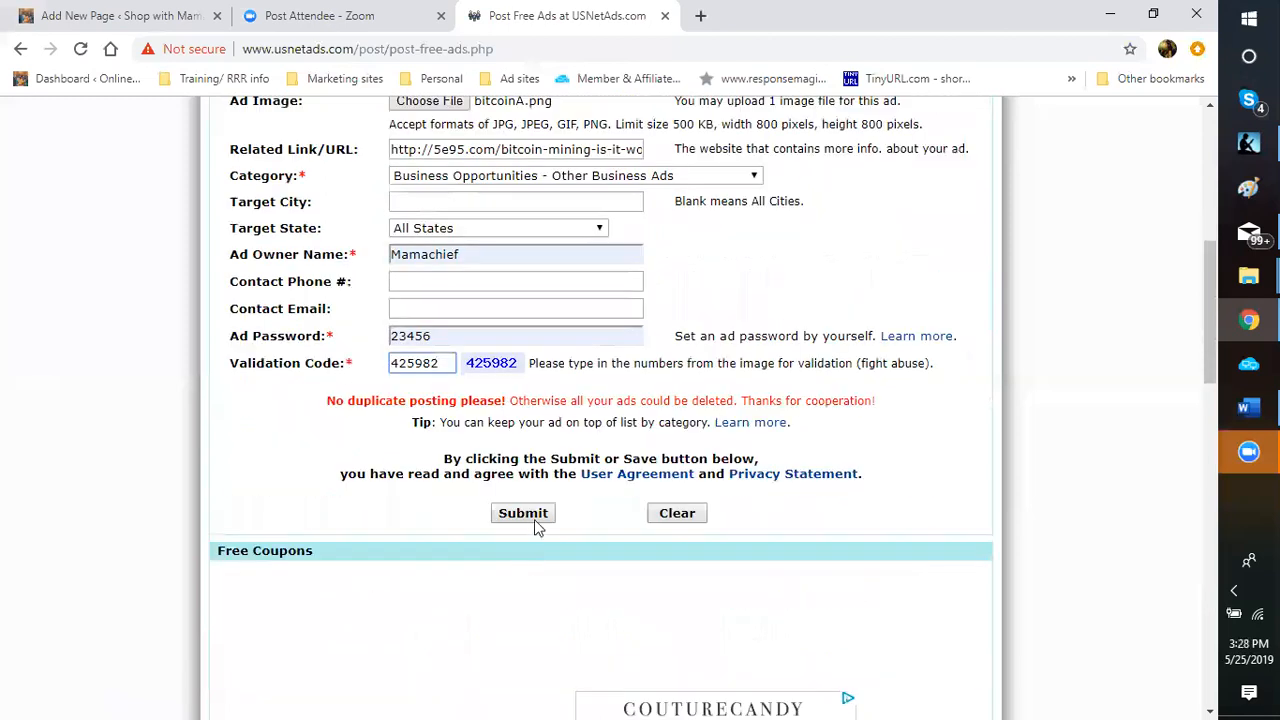
Submit the ad, then open the ad spreadsheet from the templates folder and minimize Explorer.
click(523, 513)
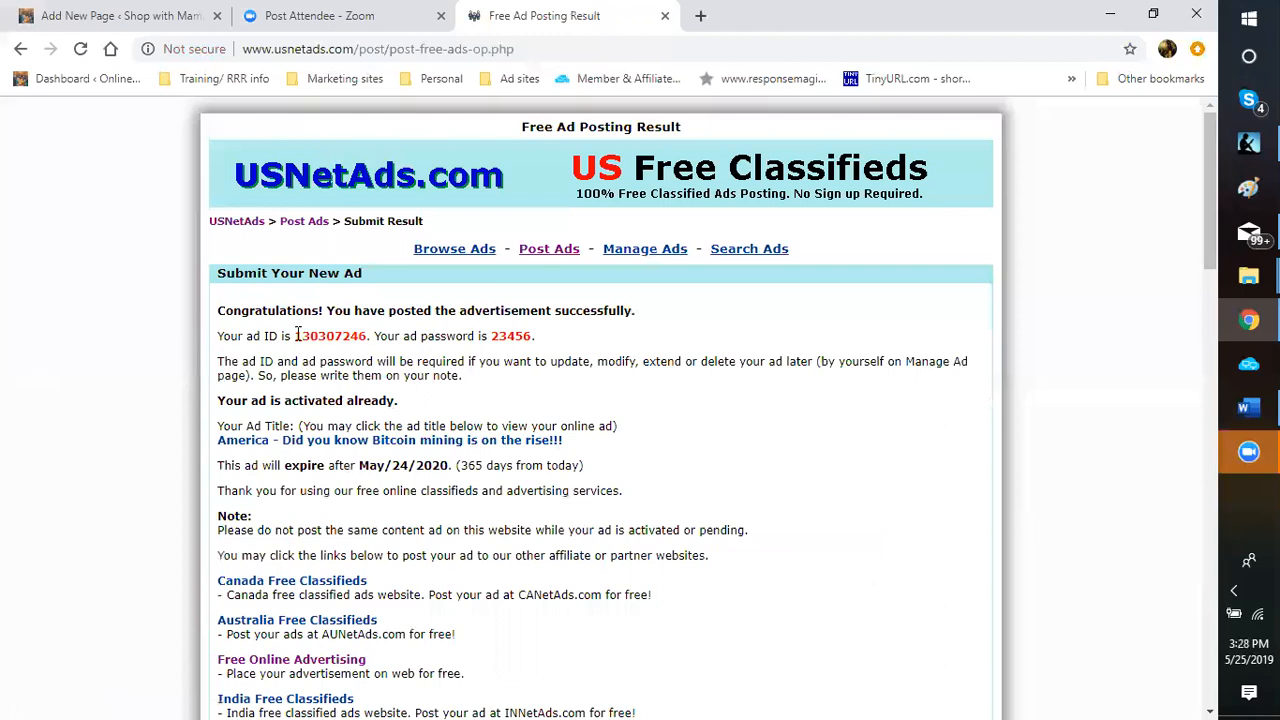
click(1247, 290)
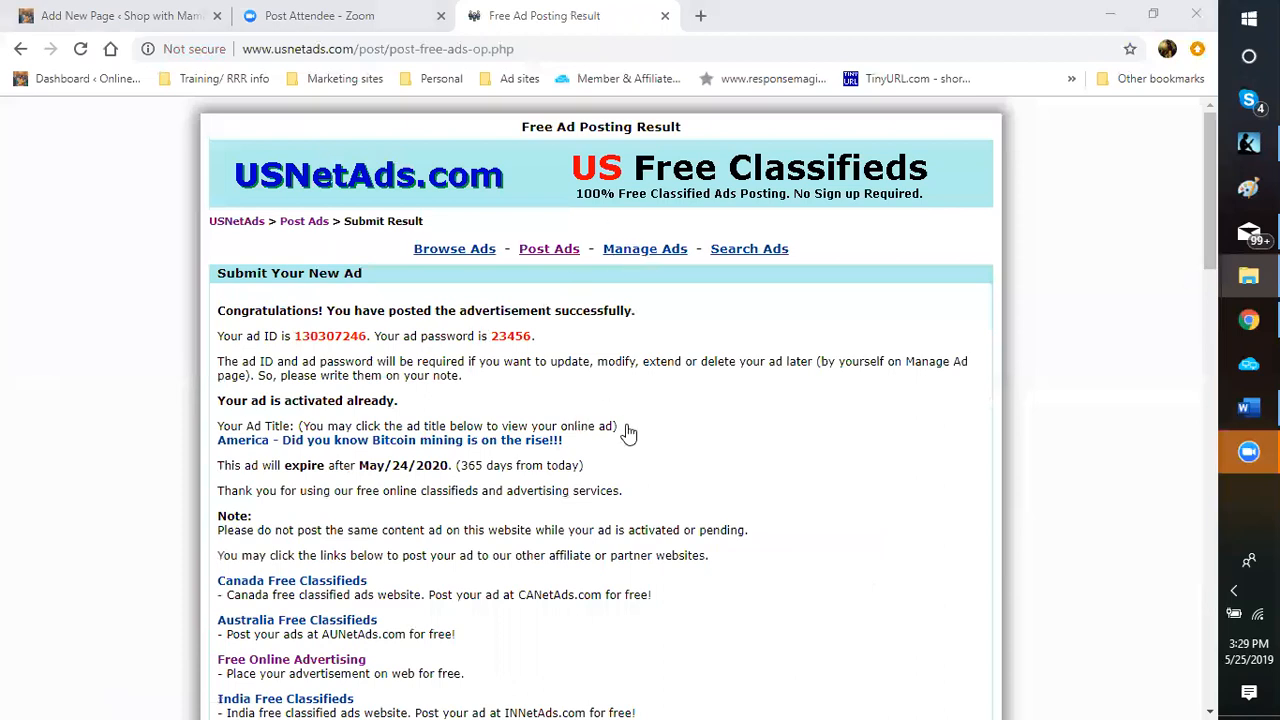
key(alt+Tab)
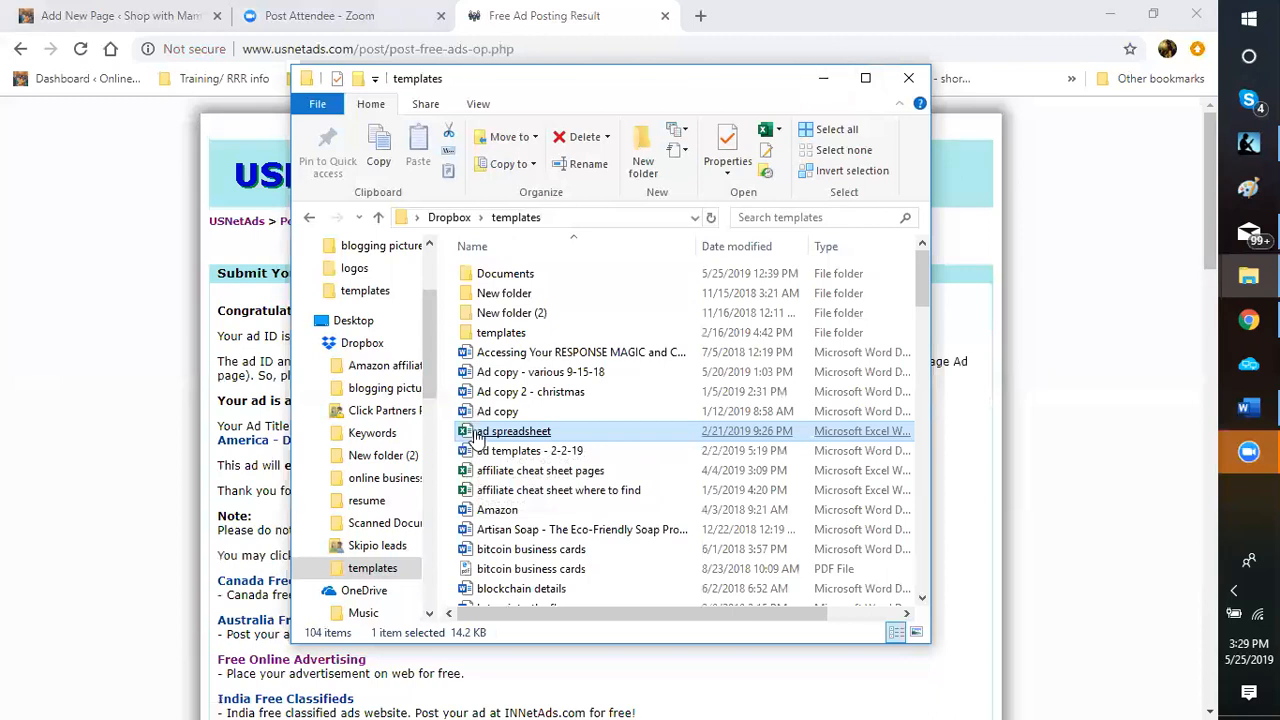
click(508, 437)
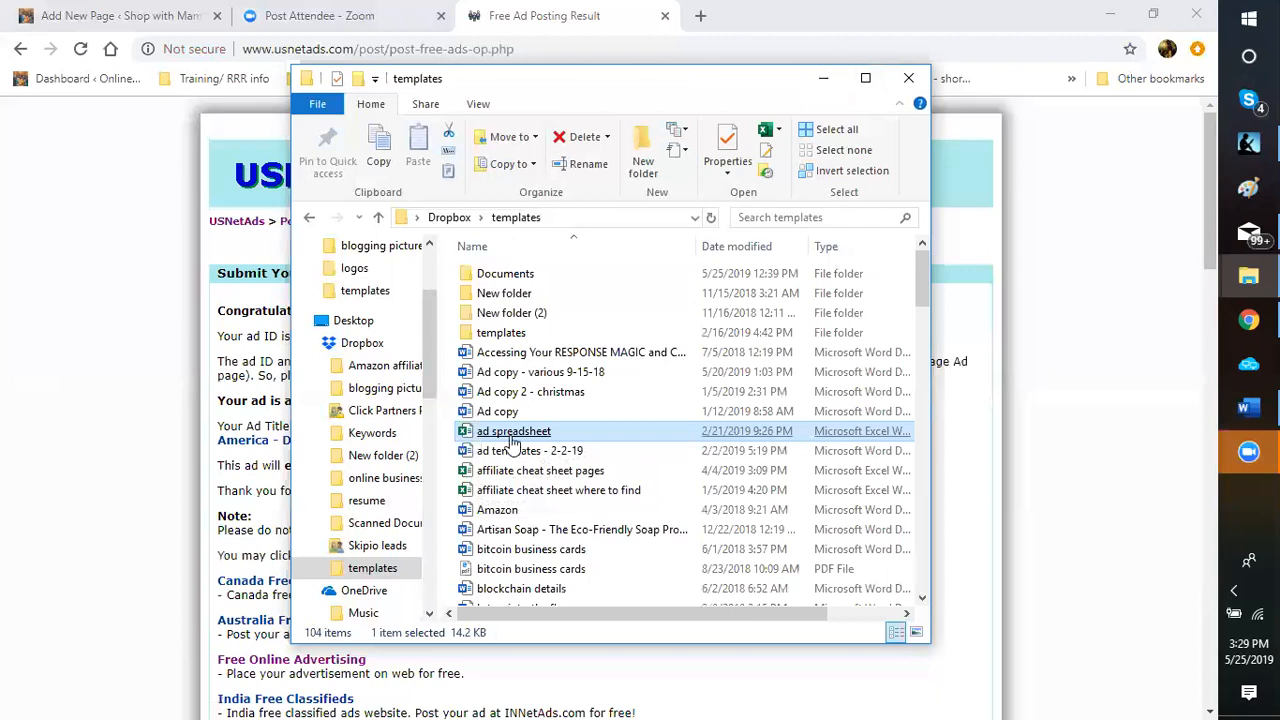
click(826, 80)
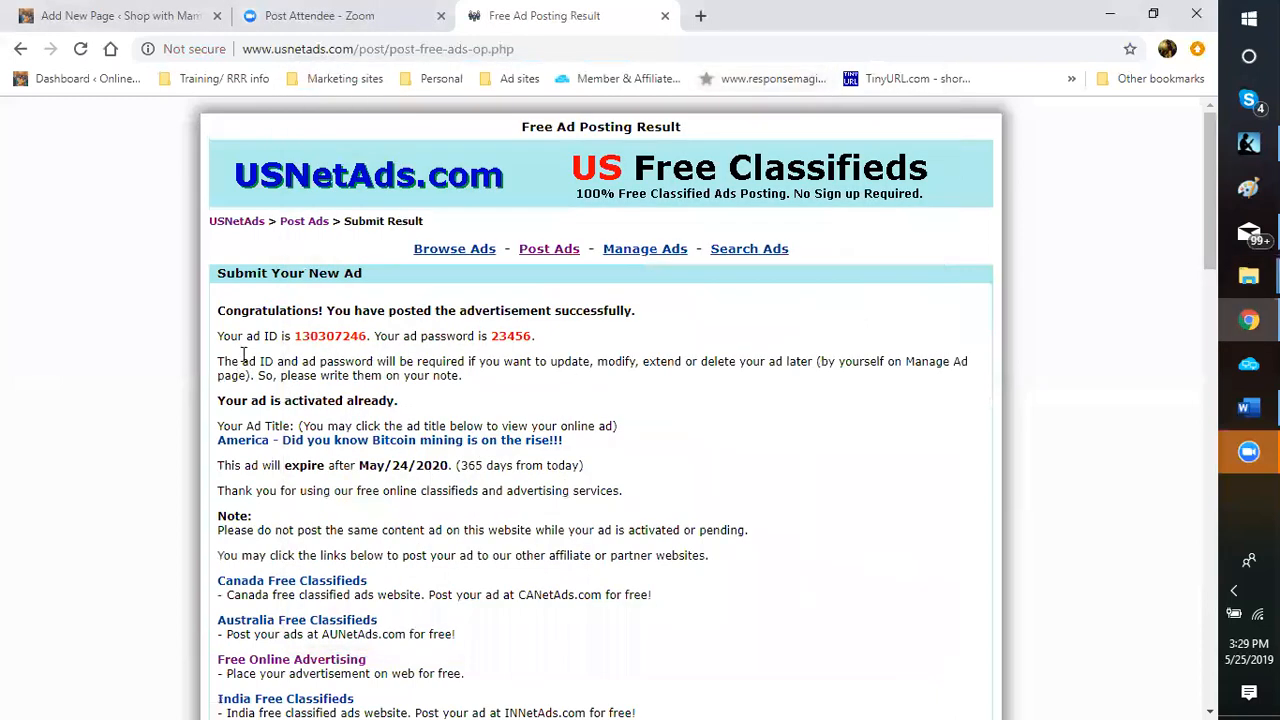
drag(291, 334, 370, 343)
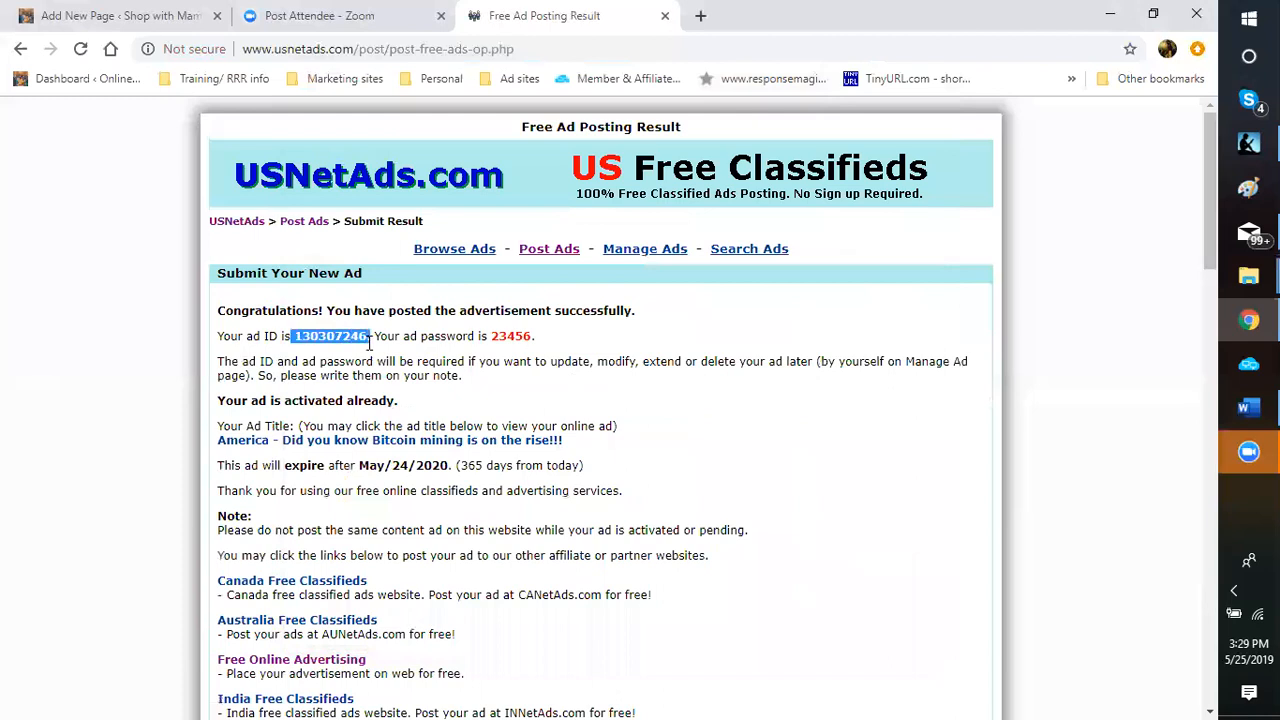
click(686, 425)
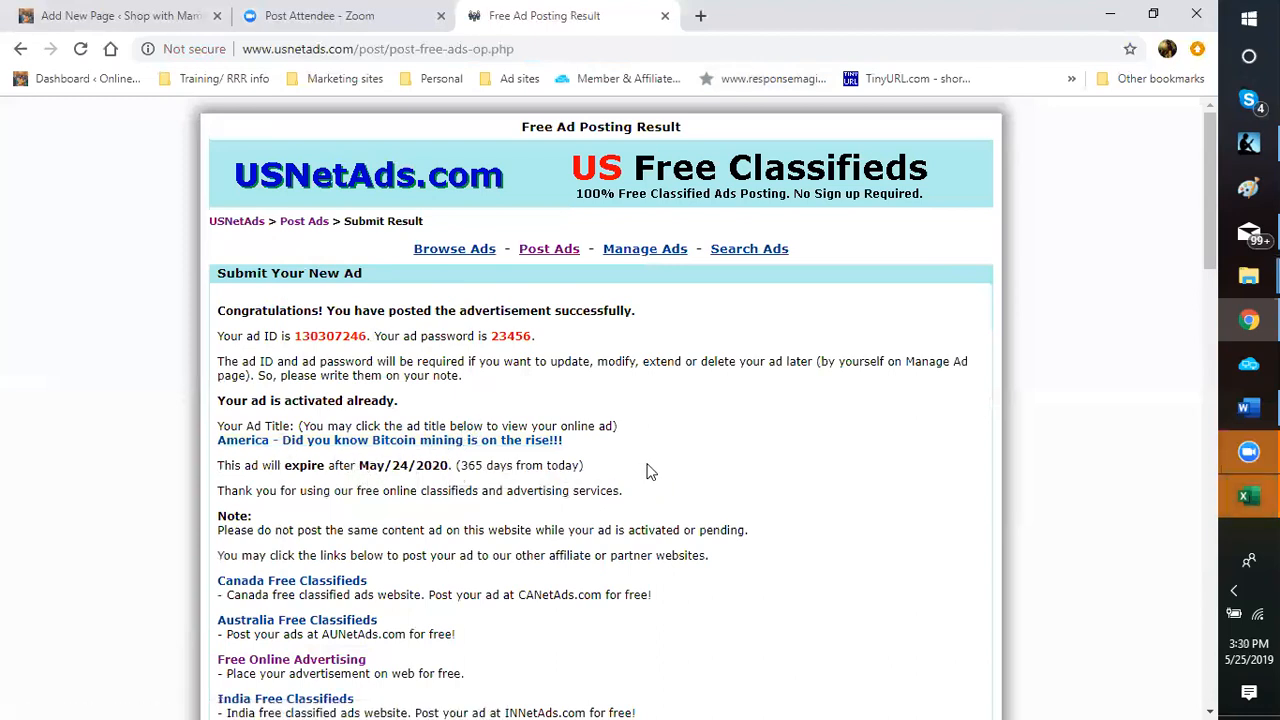
scroll(695, 470, down, 2)
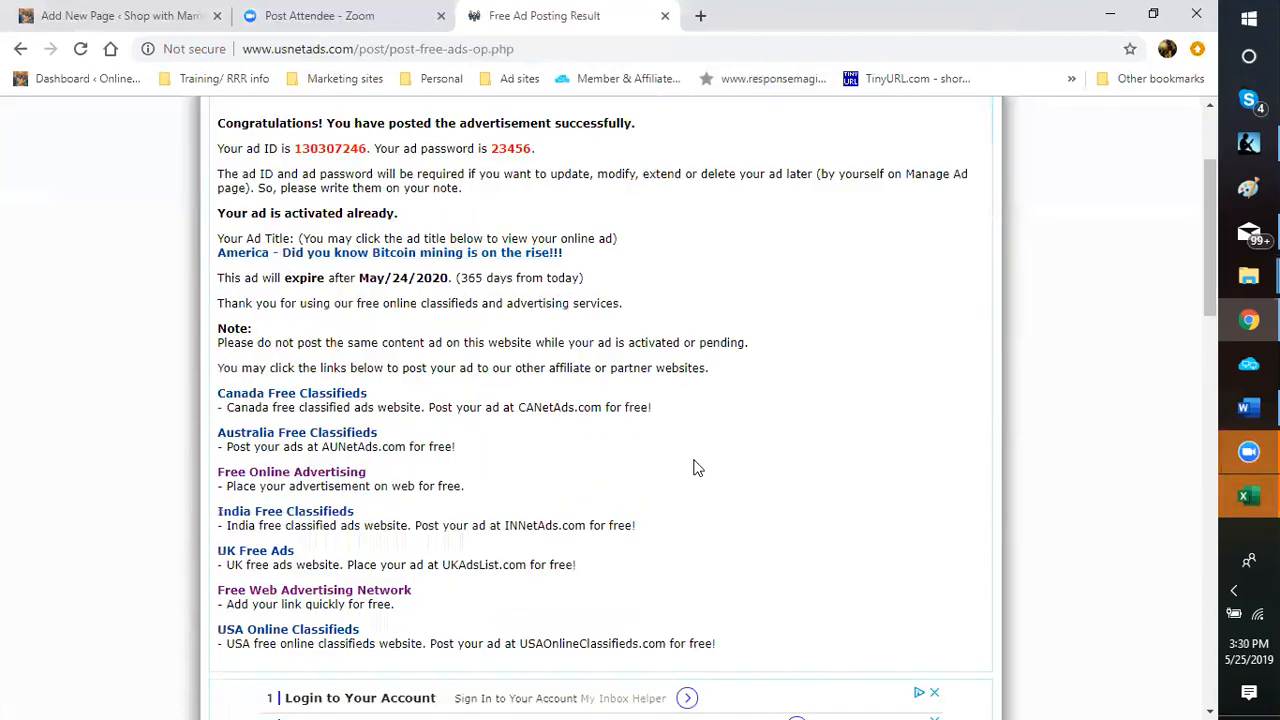
scroll(690, 440, down, 2)
scroll(677, 374, up, 4)
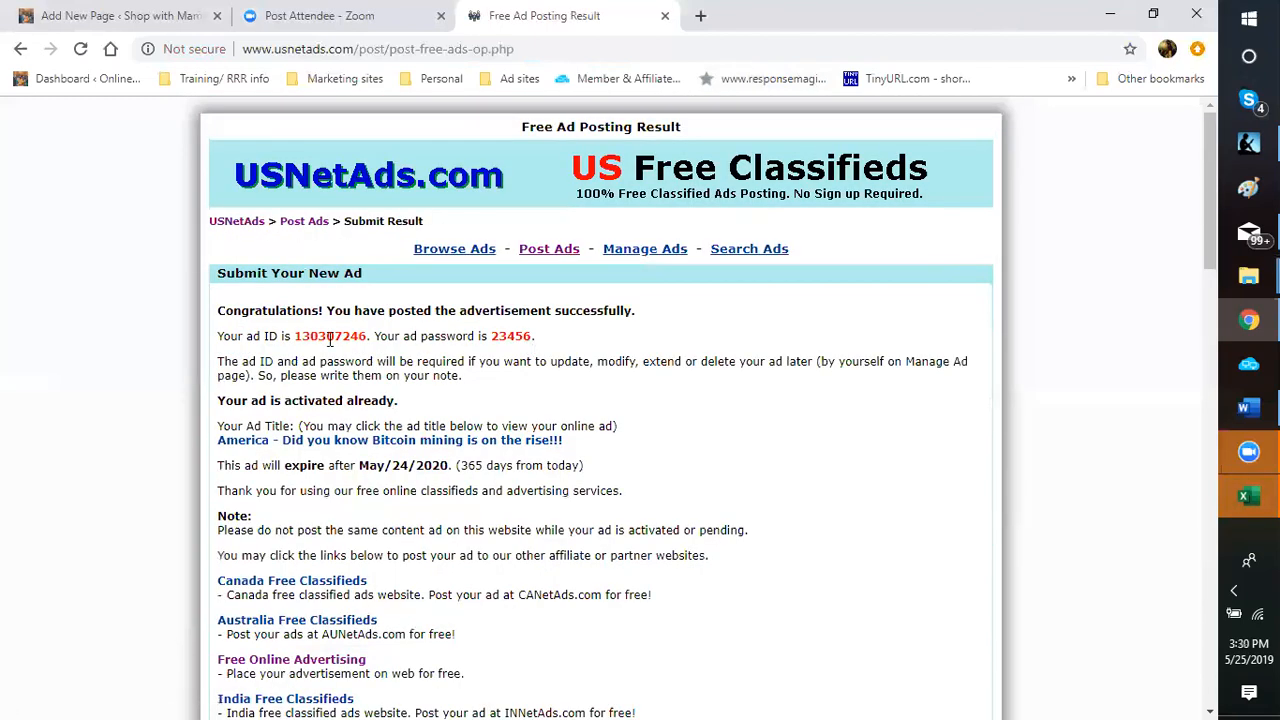
Open the America bitcoin mining ad's live listing and scroll through its description and image.
click(297, 452)
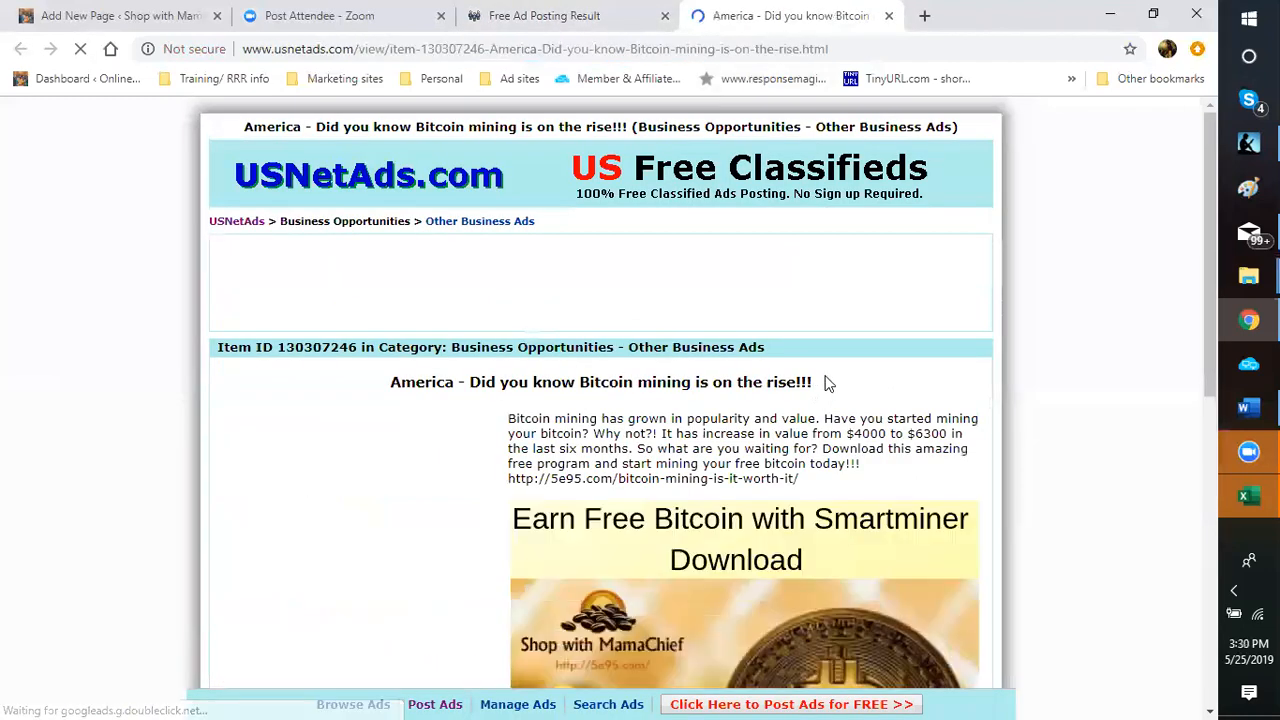
scroll(873, 376, down, 2)
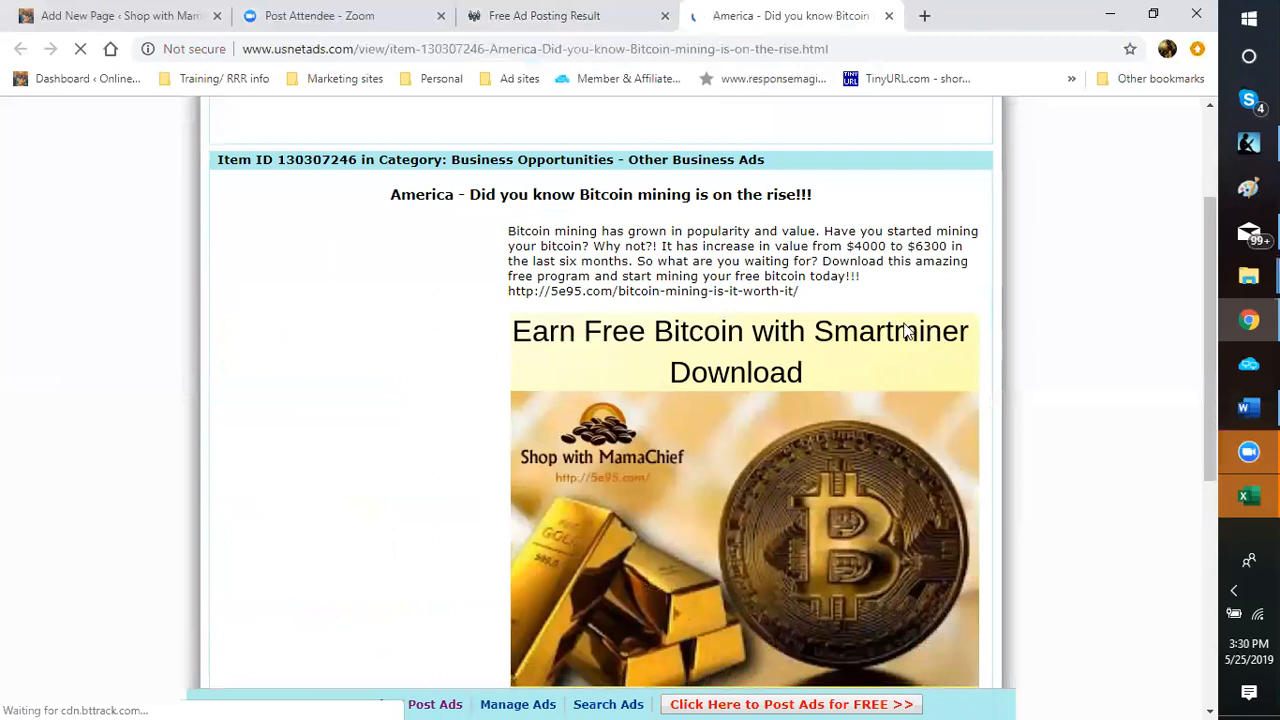
scroll(905, 325, down, 1)
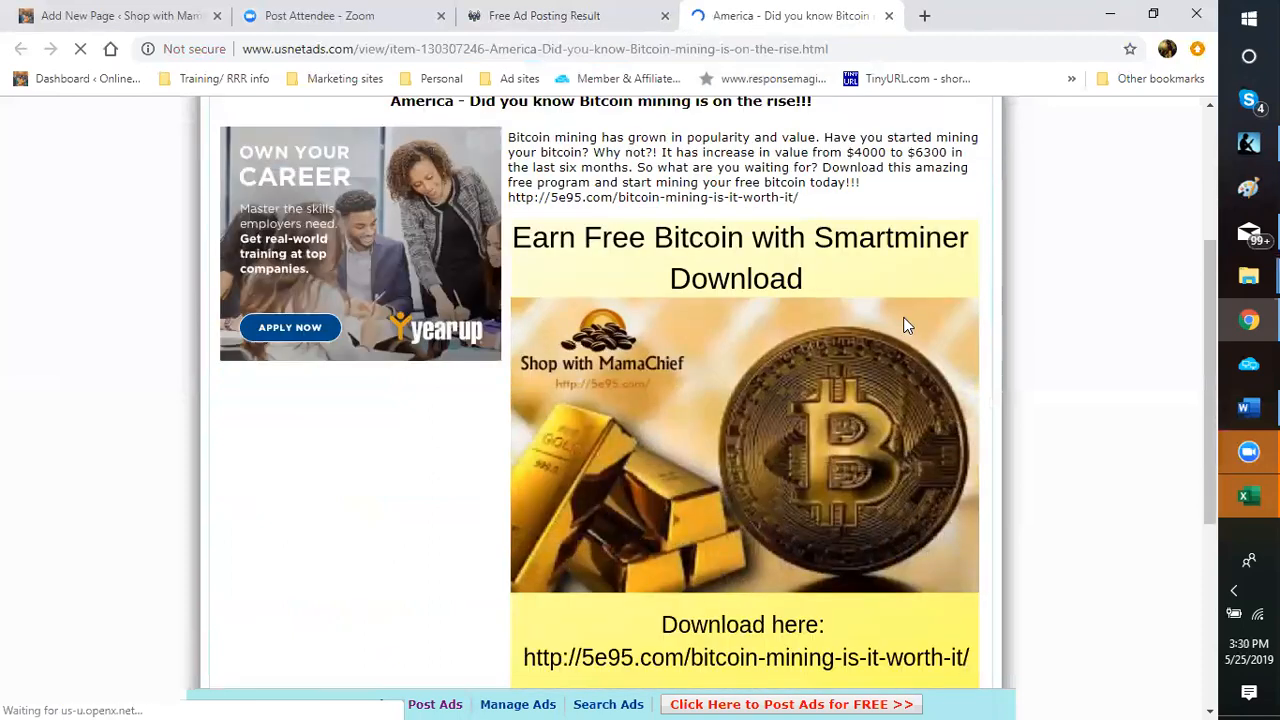
scroll(903, 325, down, 1)
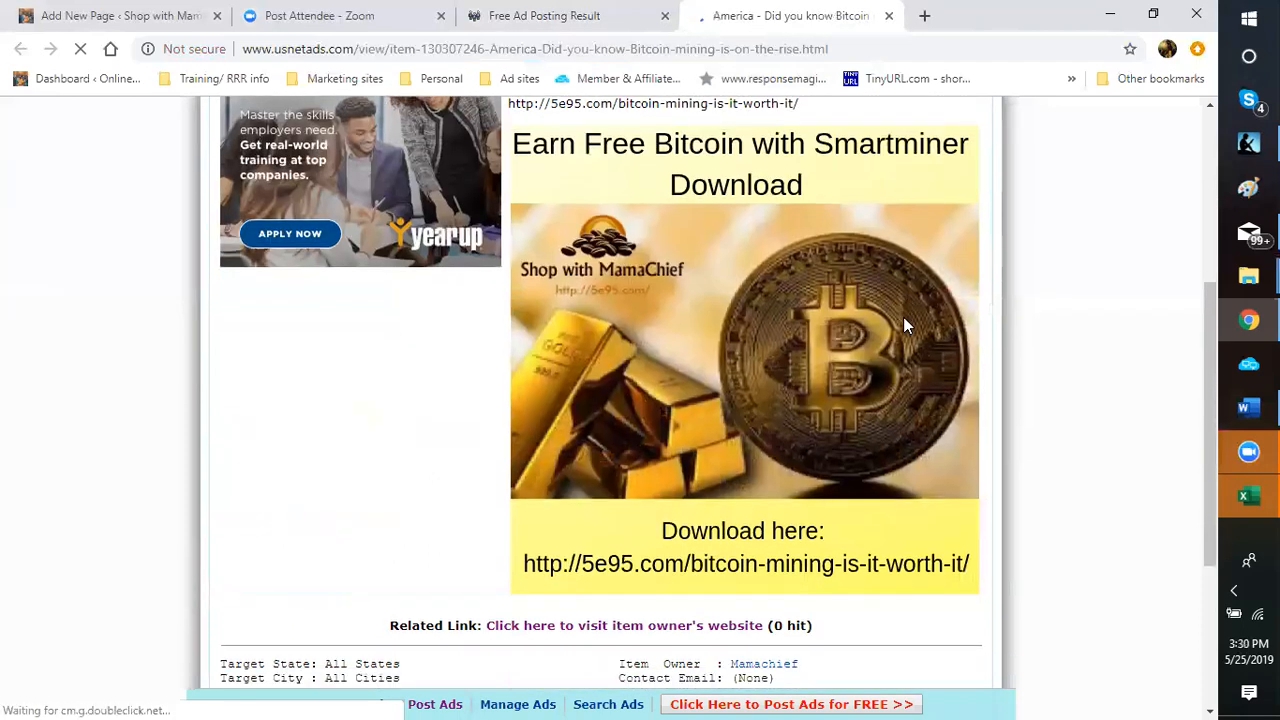
scroll(905, 330, down, 2)
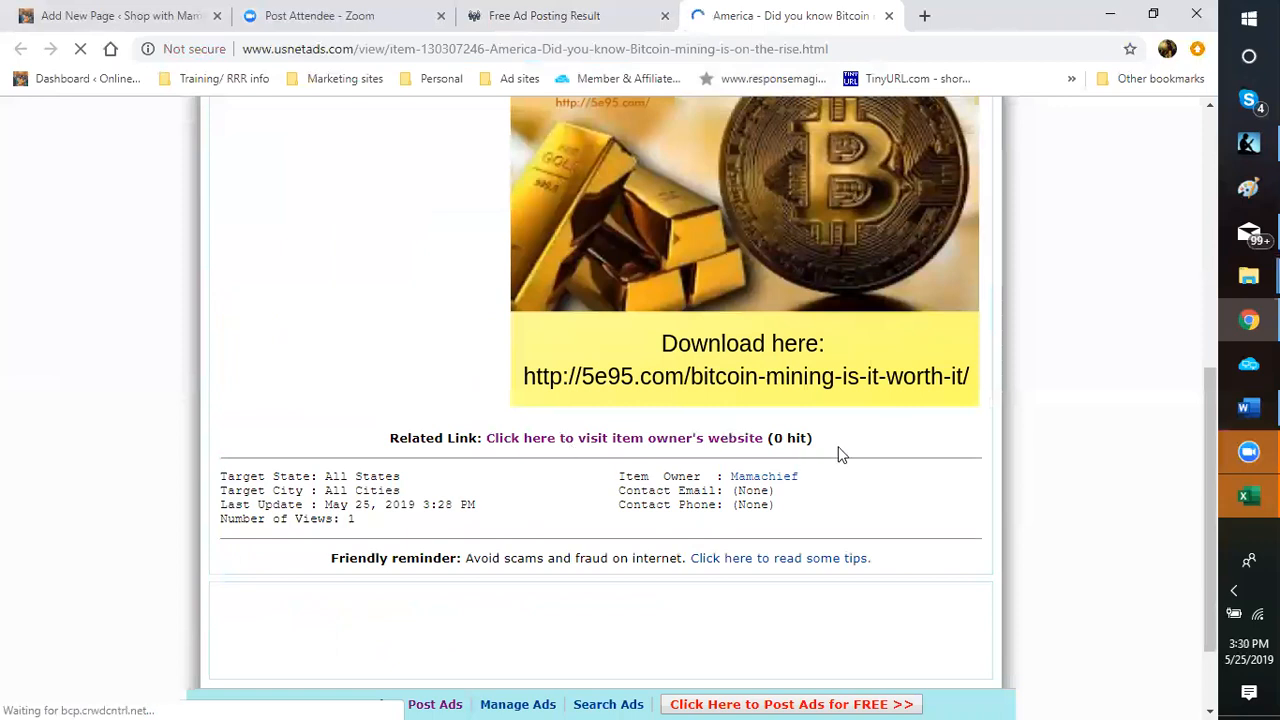
scroll(855, 432, up, 2)
scroll(855, 430, up, 4)
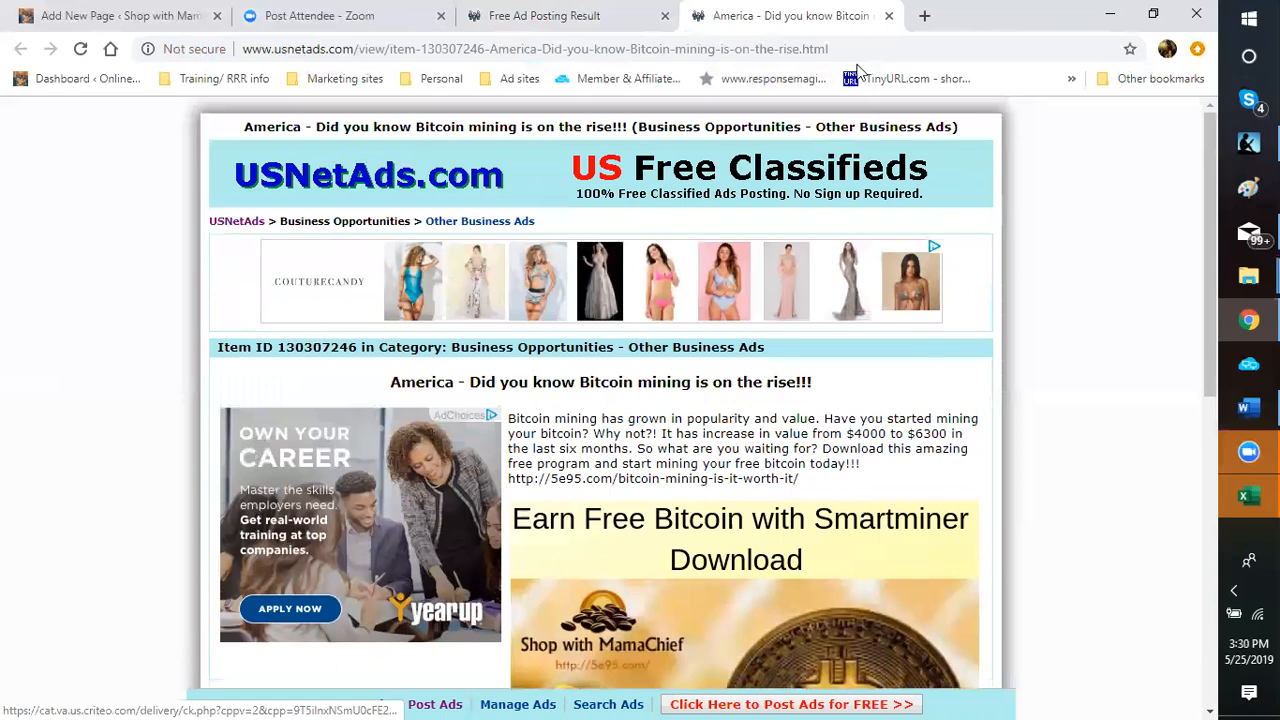
Close the live ad tab and the Free Ad Posting Result tab.
click(889, 16)
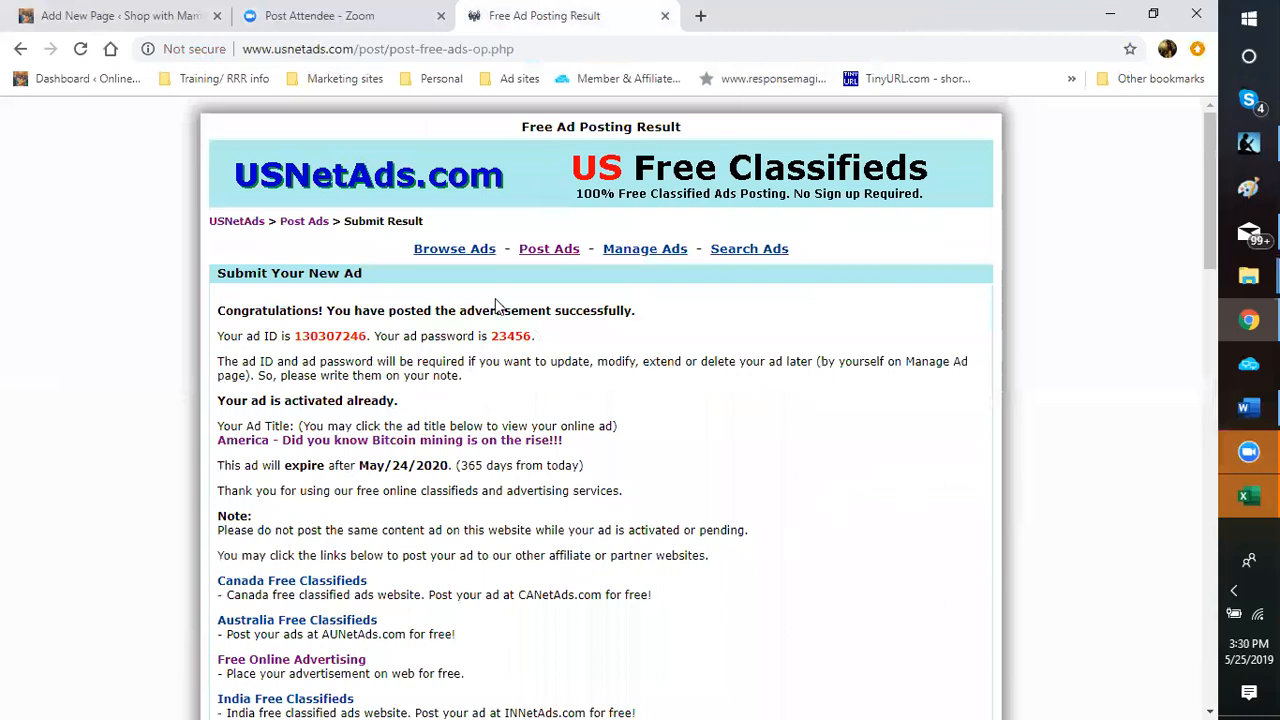
scroll(838, 455, down, 7)
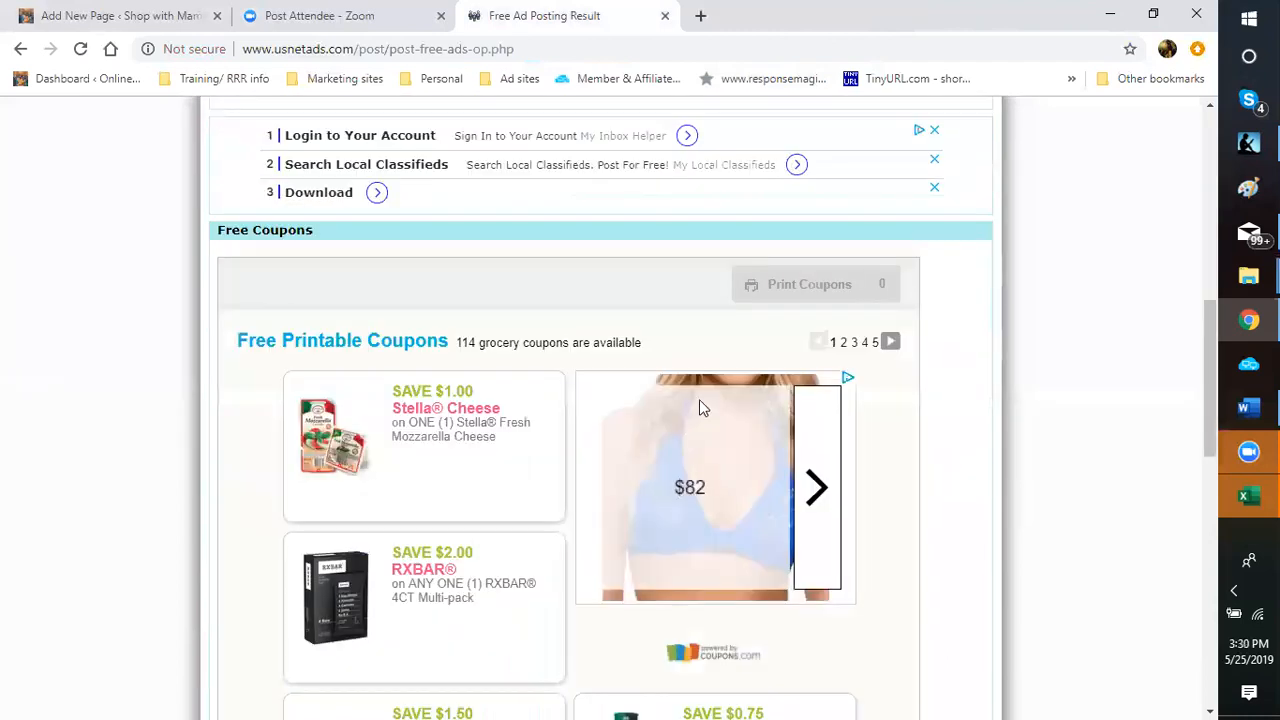
scroll(746, 390, up, 7)
scroll(731, 403, down, 2)
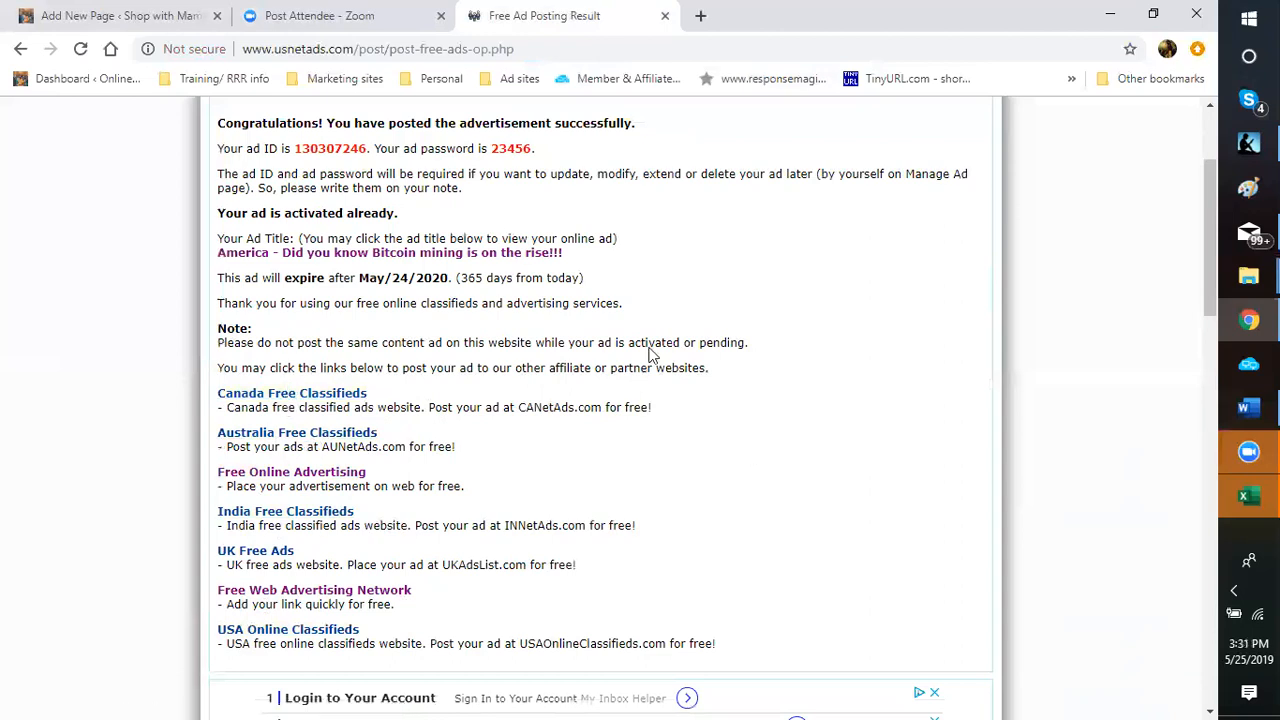
click(665, 17)
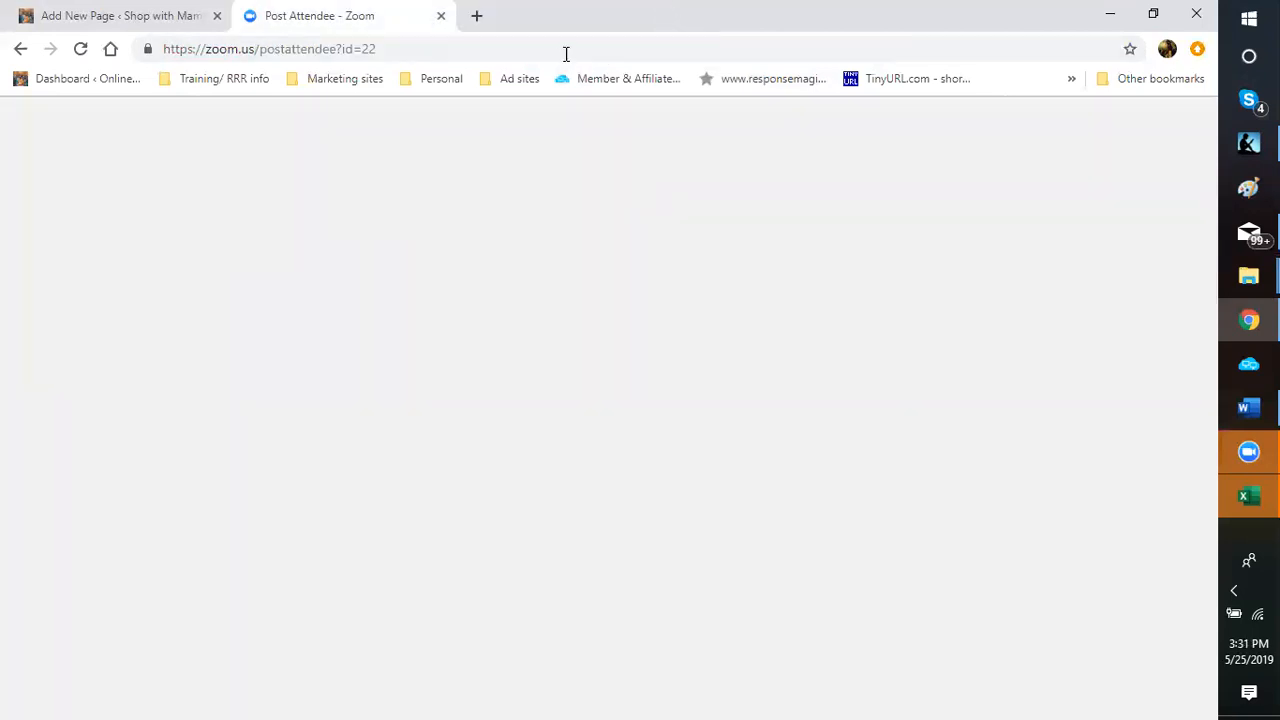